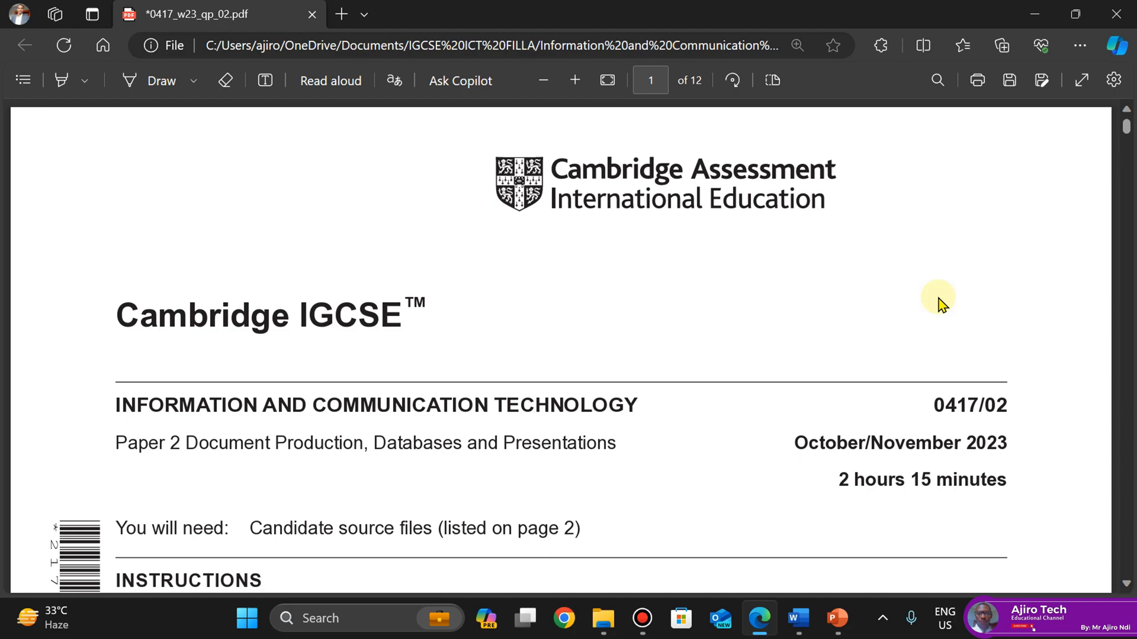
# Read through the exam paper from the cover page to question 16 of Task 3 – Database on page 5
pyautogui.press('Tab')
pyautogui.click(695, 299)
pyautogui.scroll(-2, 696, 302)
pyautogui.scroll(-2, 695, 302)
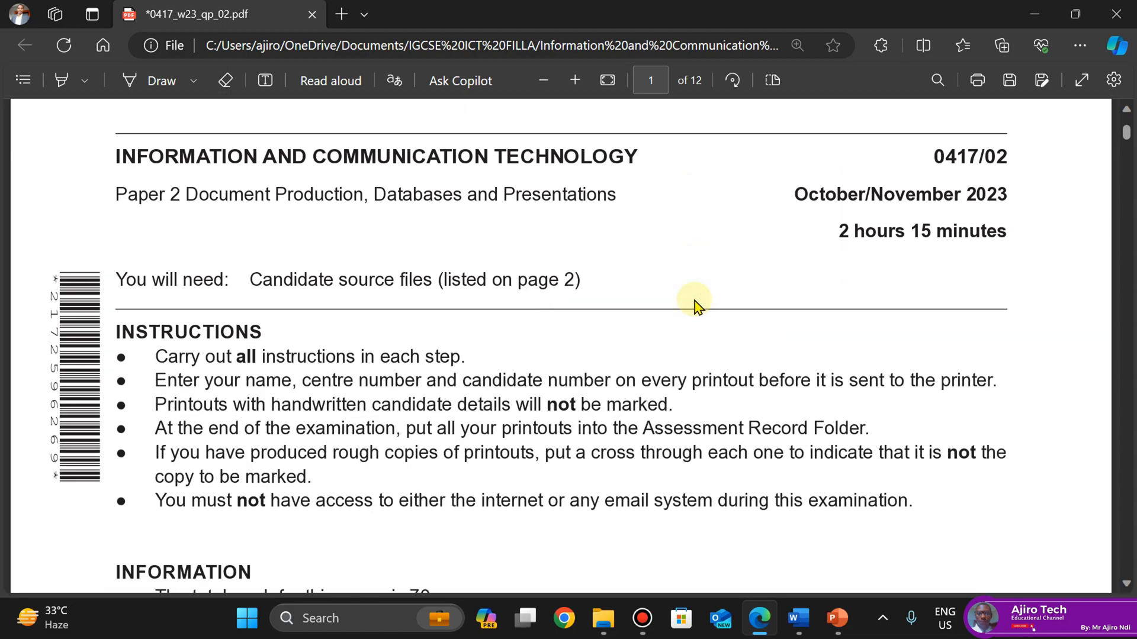
pyautogui.scroll(-2, 695, 303)
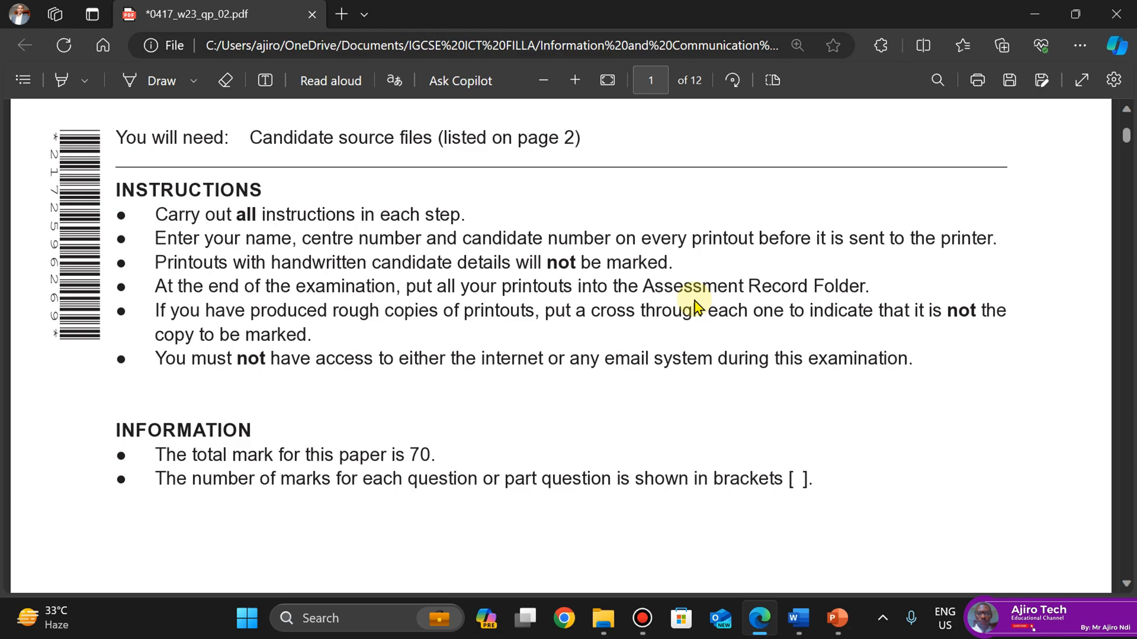
pyautogui.scroll(-3, 695, 304)
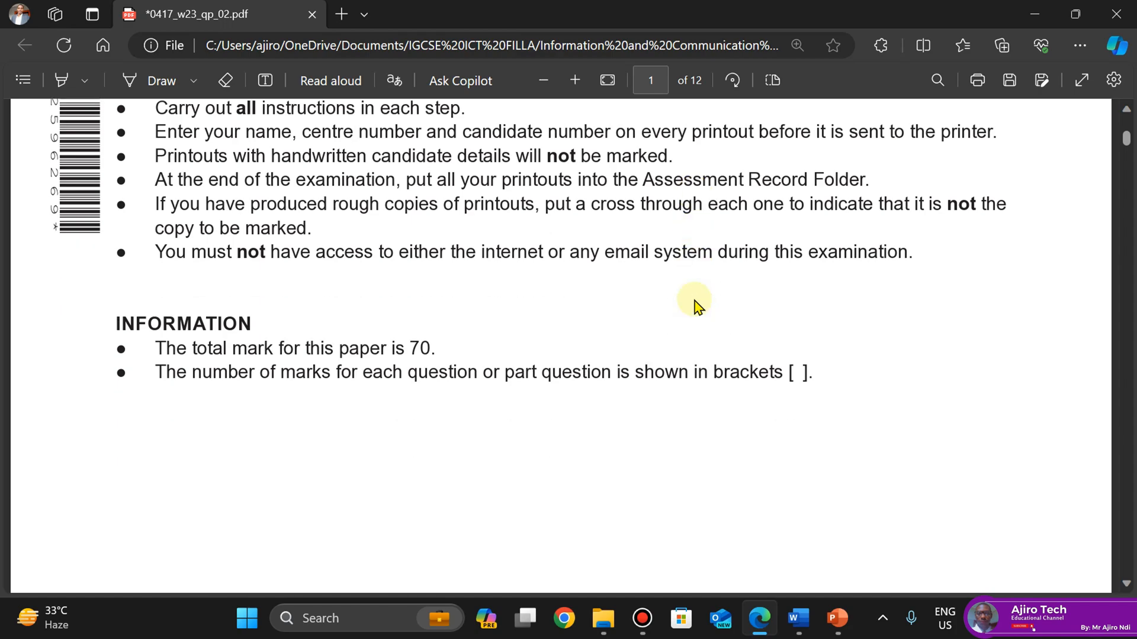
pyautogui.scroll(-15, 695, 304)
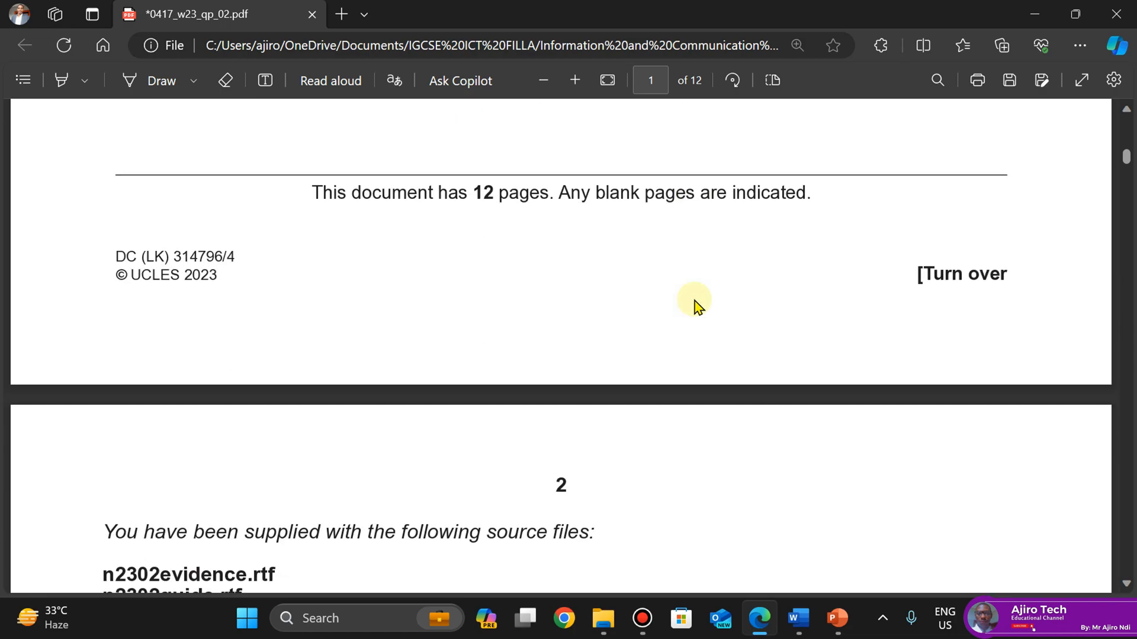
pyautogui.scroll(-1, 695, 305)
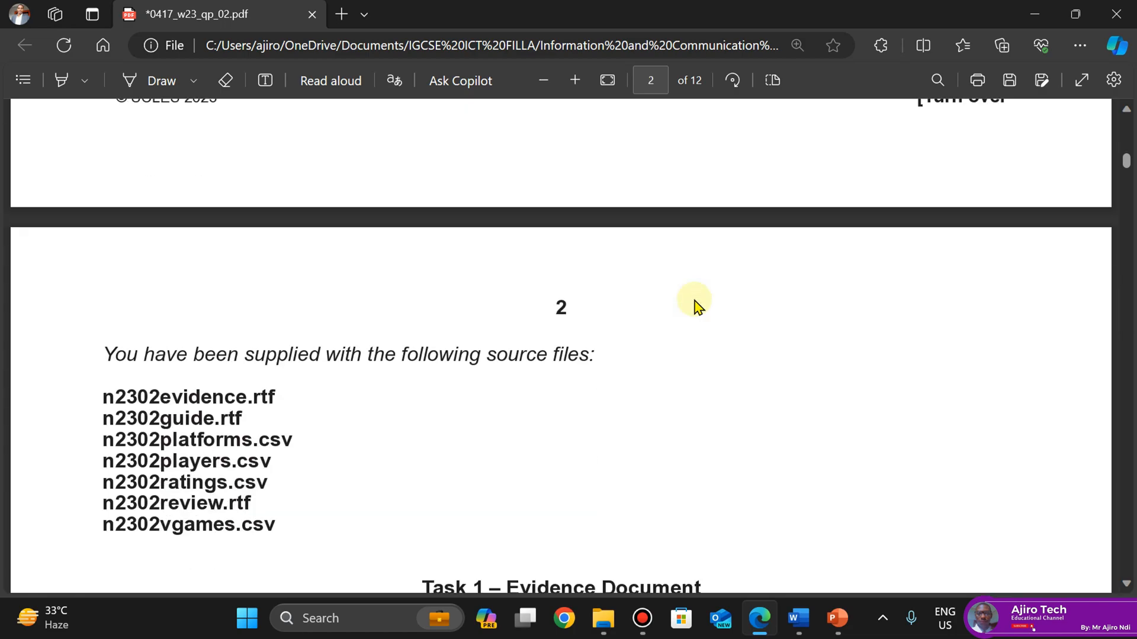
pyautogui.scroll(-3, 695, 304)
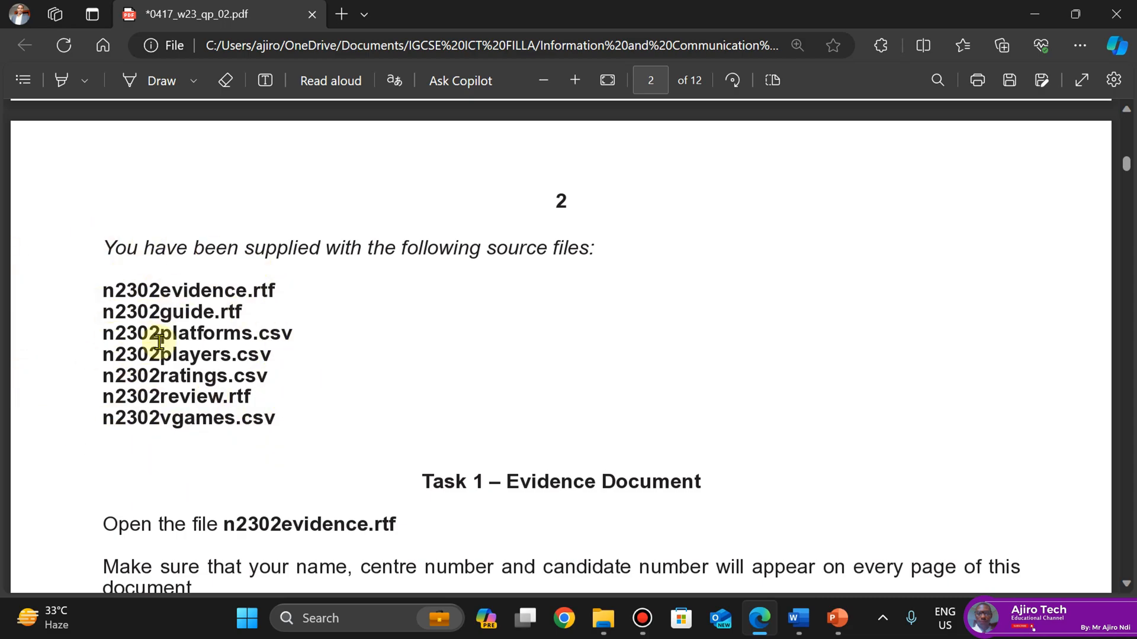
pyautogui.scroll(-20, 271, 462)
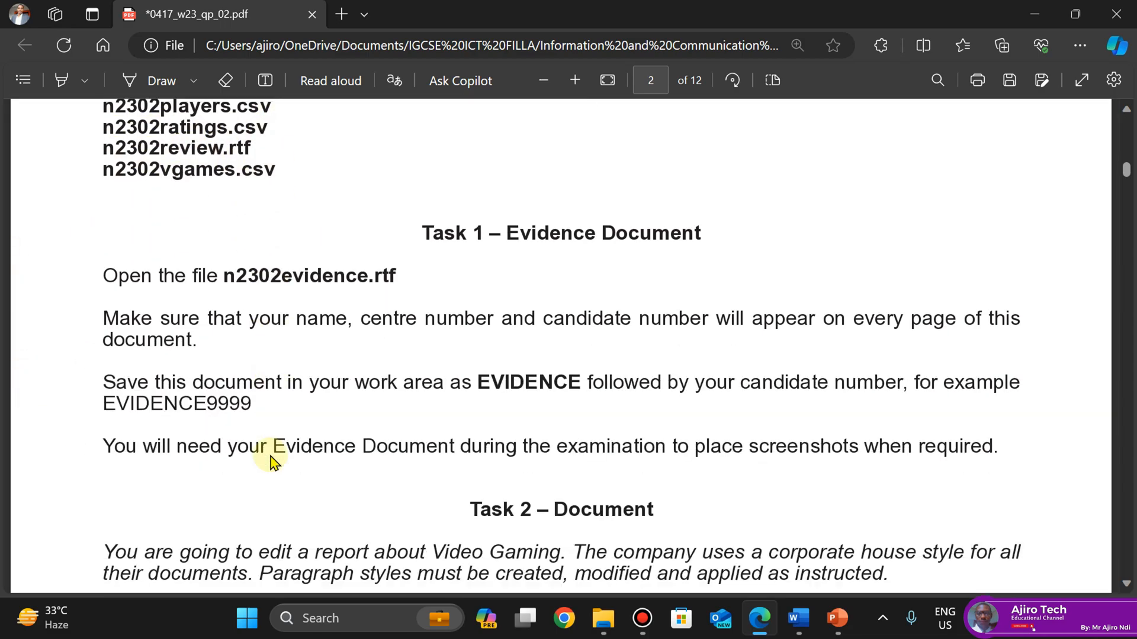
pyautogui.scroll(-15, 271, 462)
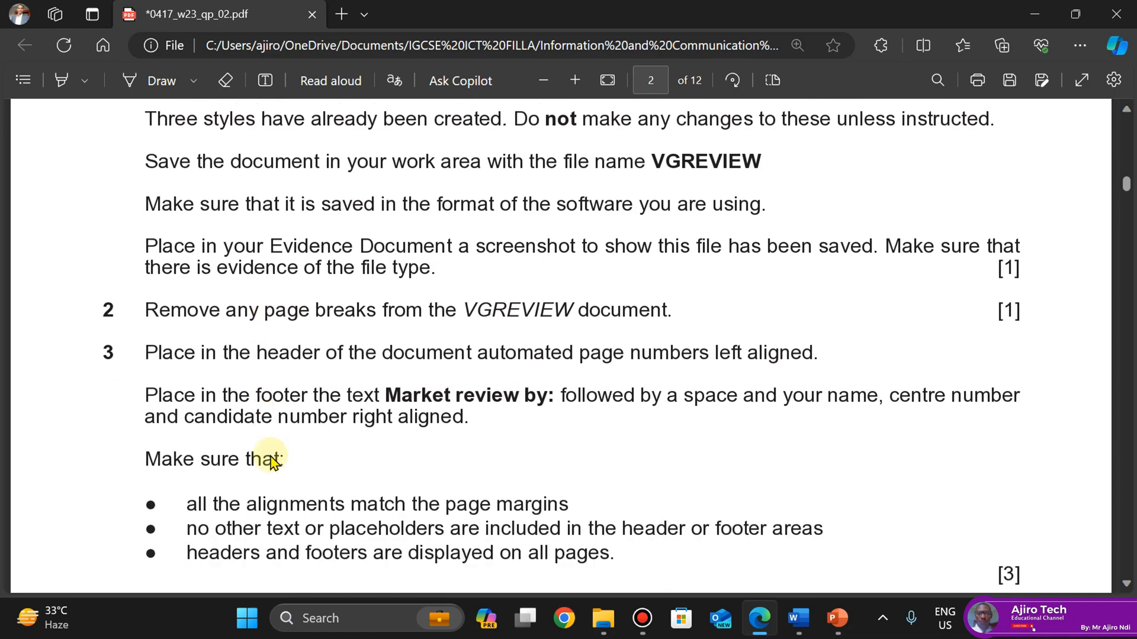
pyautogui.scroll(-15, 271, 462)
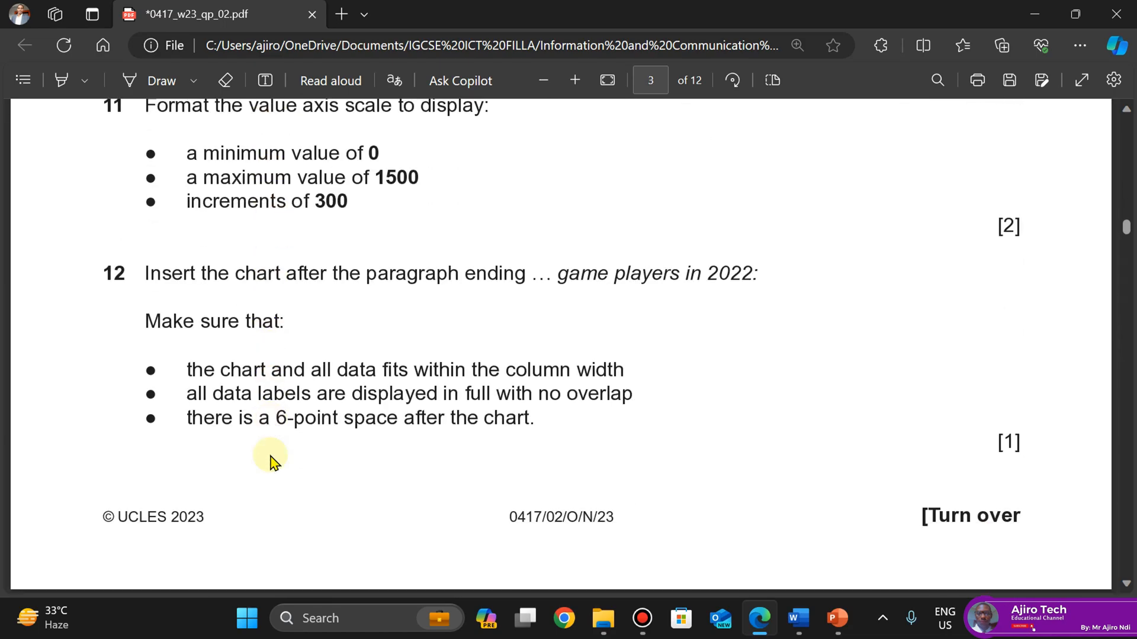
pyautogui.scroll(-15, 271, 462)
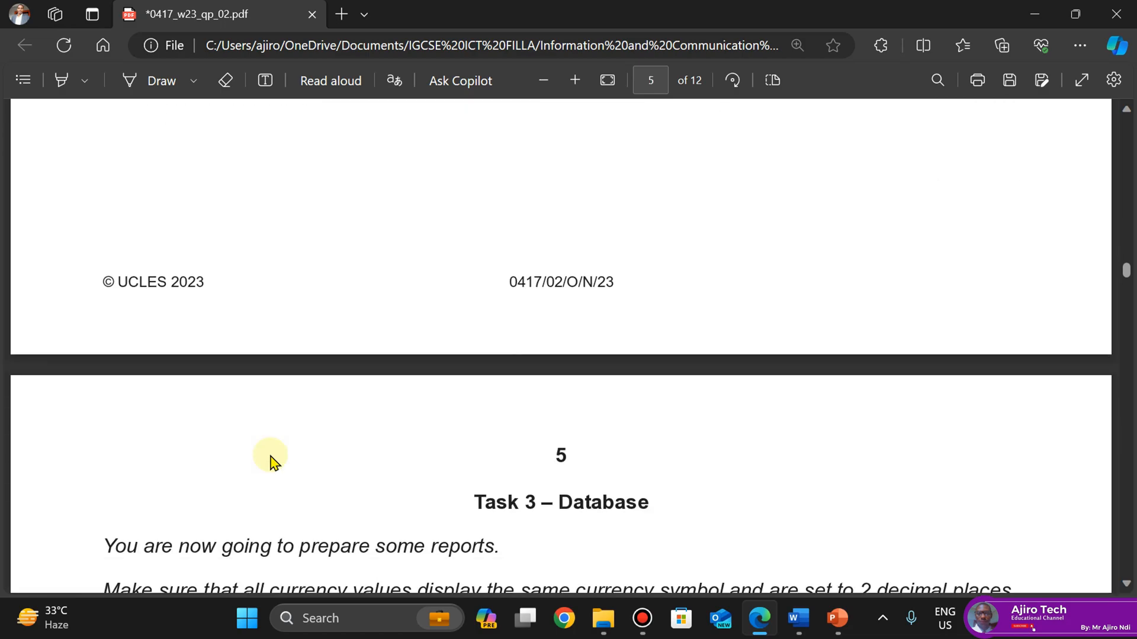
pyautogui.scroll(2, 272, 461)
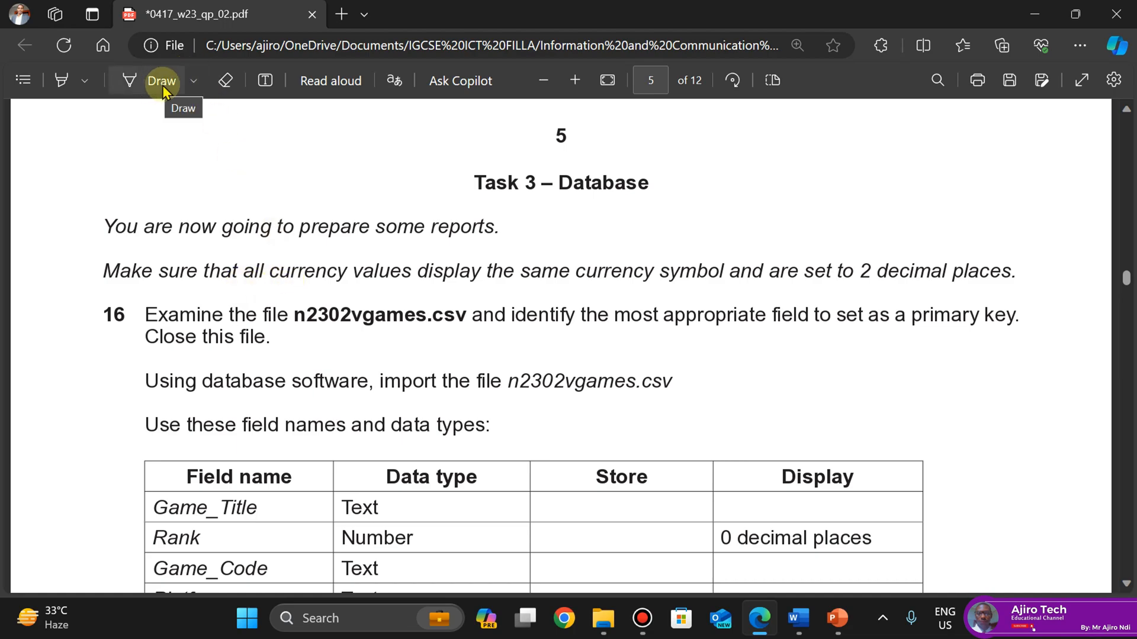
pyautogui.click(183, 86)
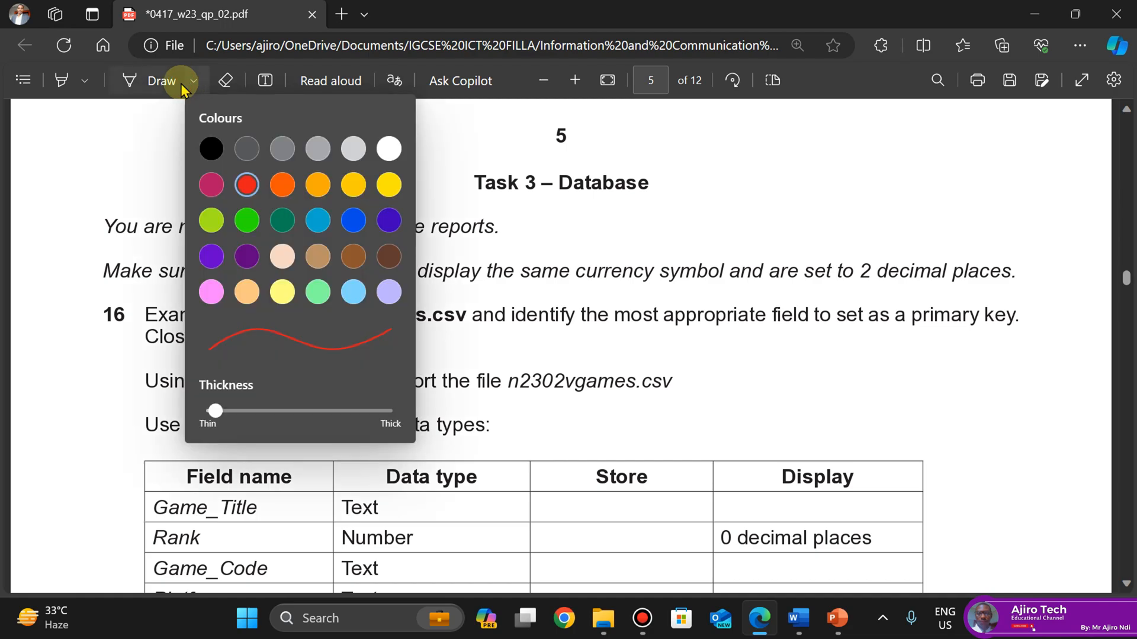
pyautogui.click(248, 185)
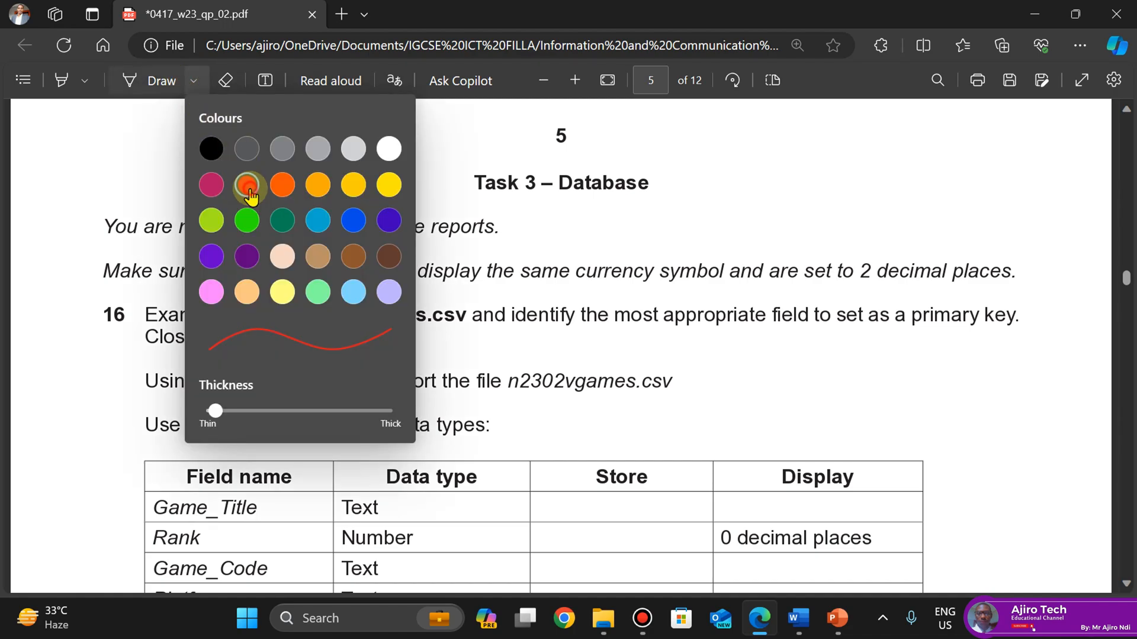
pyautogui.click(833, 81)
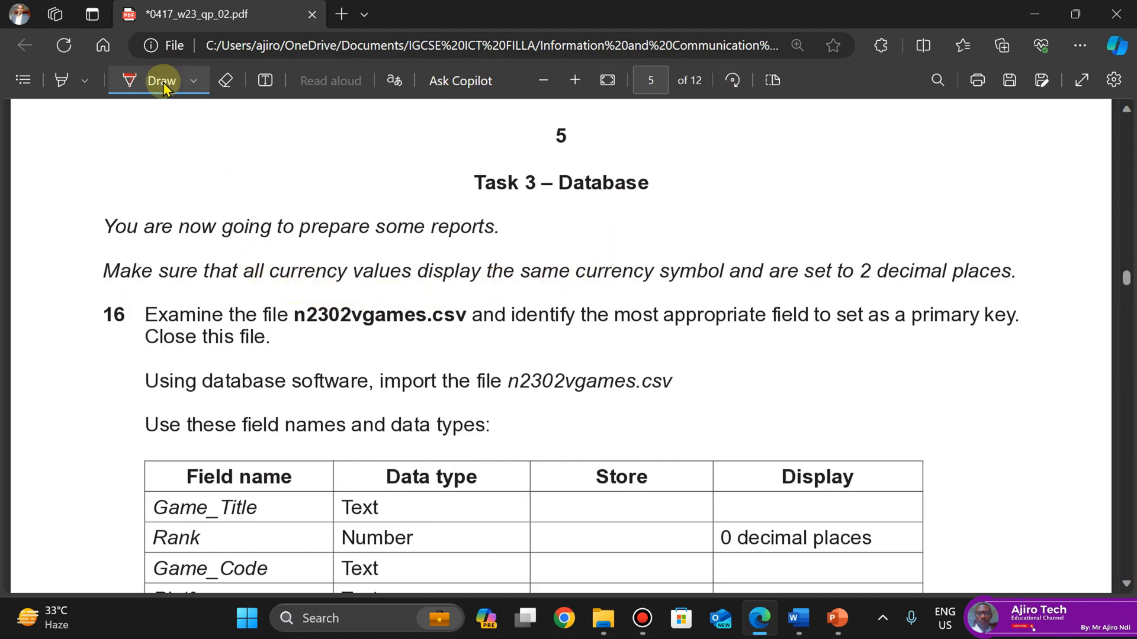
# Highlight "same currency symbol" and "2 decimal places." in red in the Task 3 introduction
pyautogui.click(61, 80)
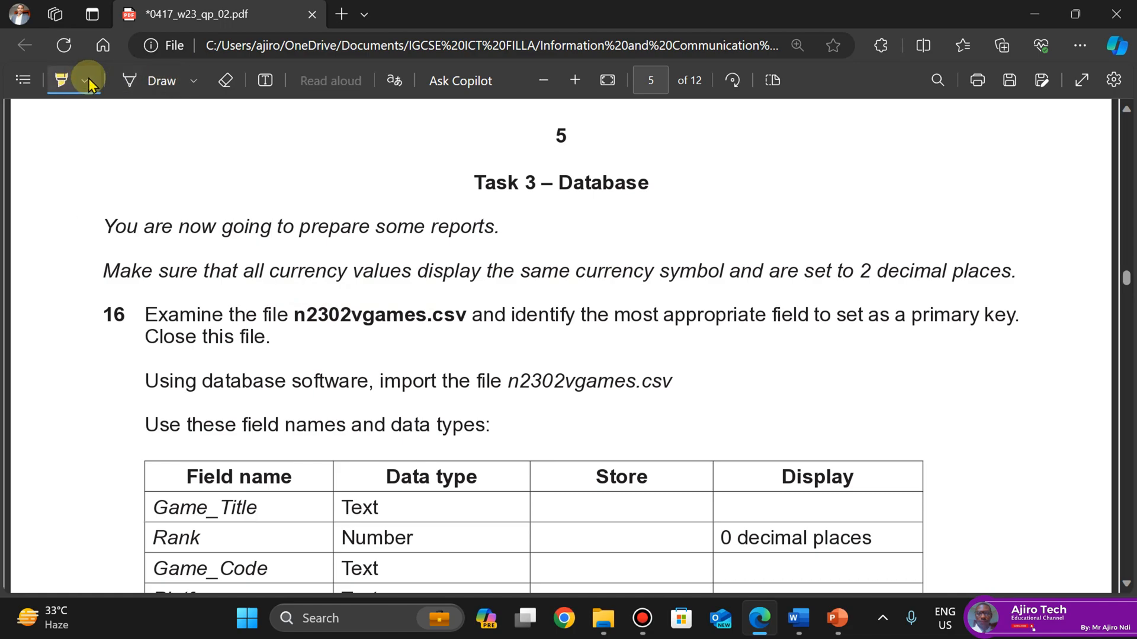
pyautogui.click(85, 81)
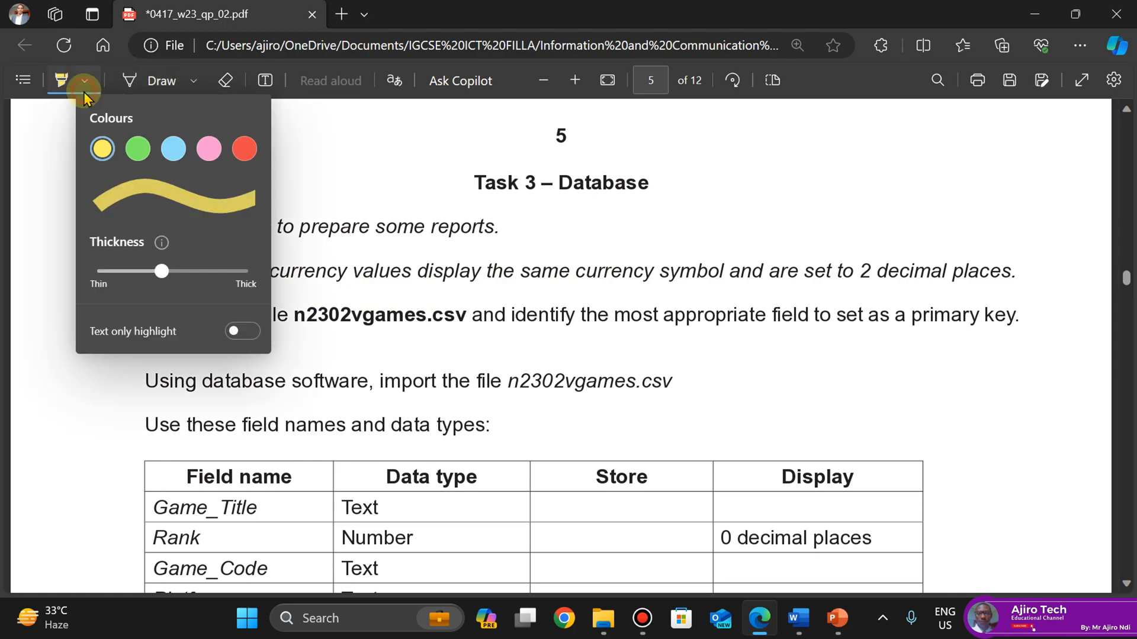
pyautogui.click(243, 152)
pyautogui.click(518, 80)
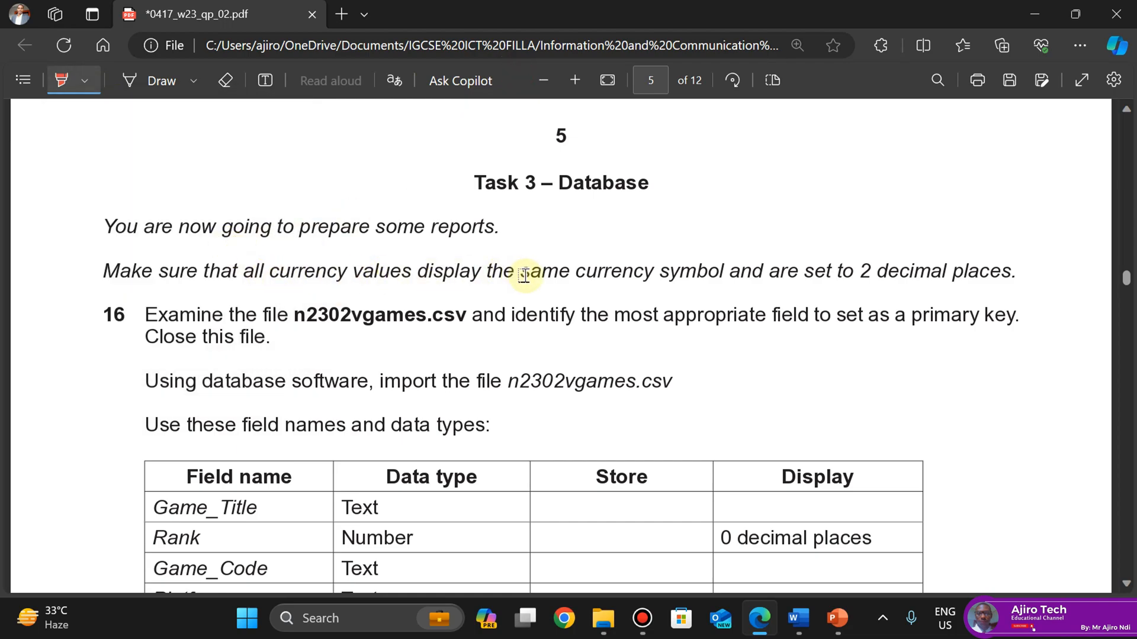
pyautogui.moveTo(524, 276); pyautogui.dragTo(650, 276)
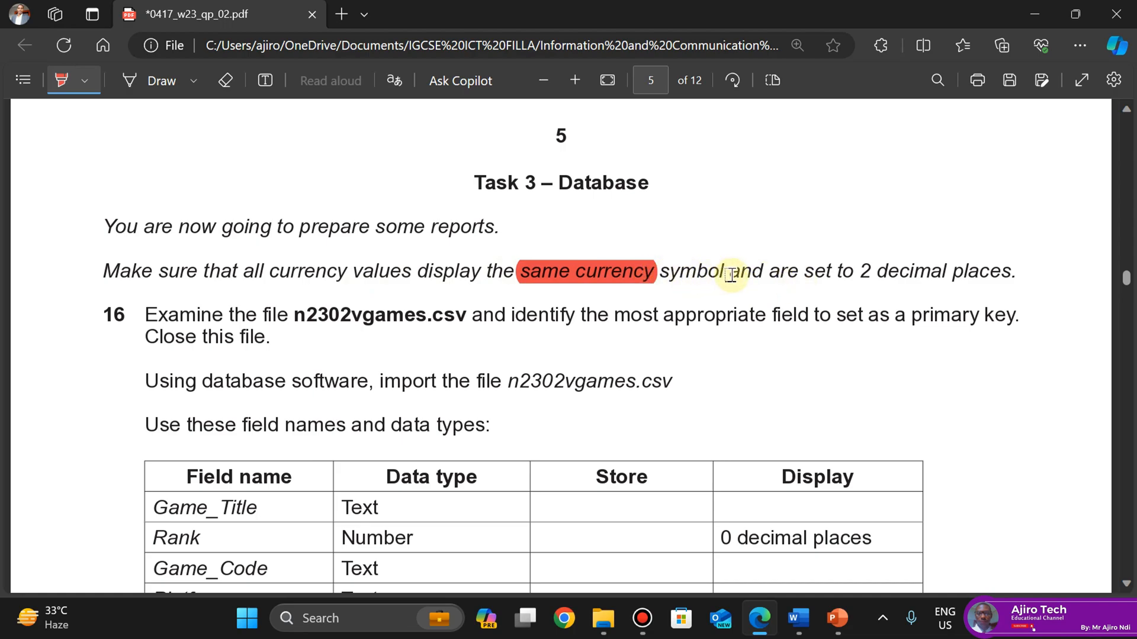
pyautogui.moveTo(729, 273); pyautogui.dragTo(652, 273)
pyautogui.click(857, 269)
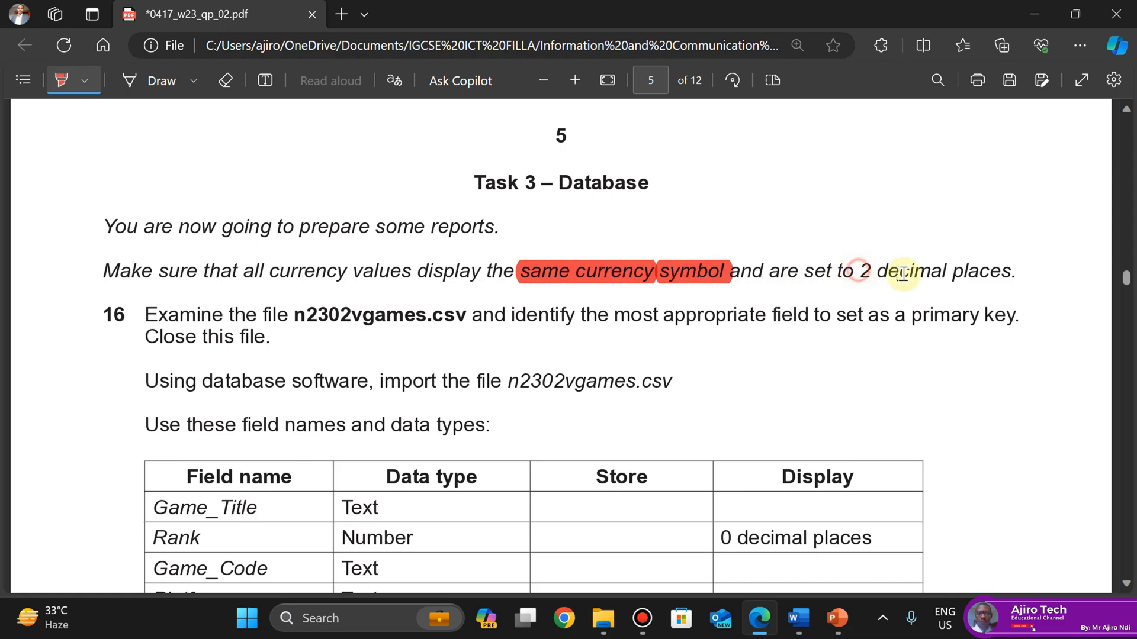
pyautogui.moveTo(901, 273); pyautogui.dragTo(1015, 272)
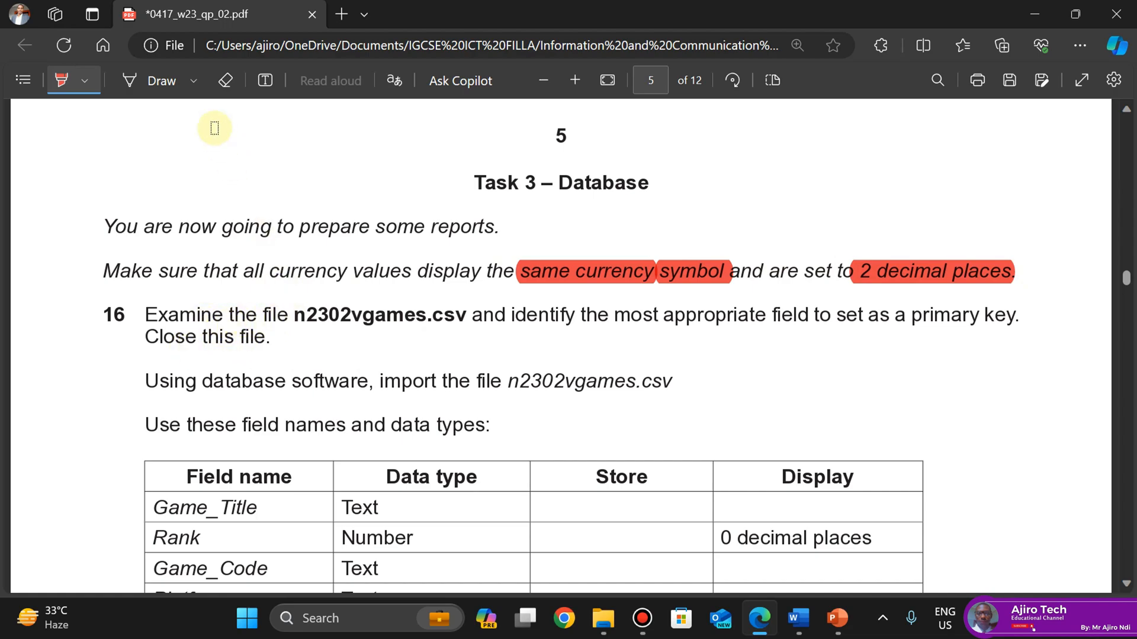
pyautogui.click(62, 80)
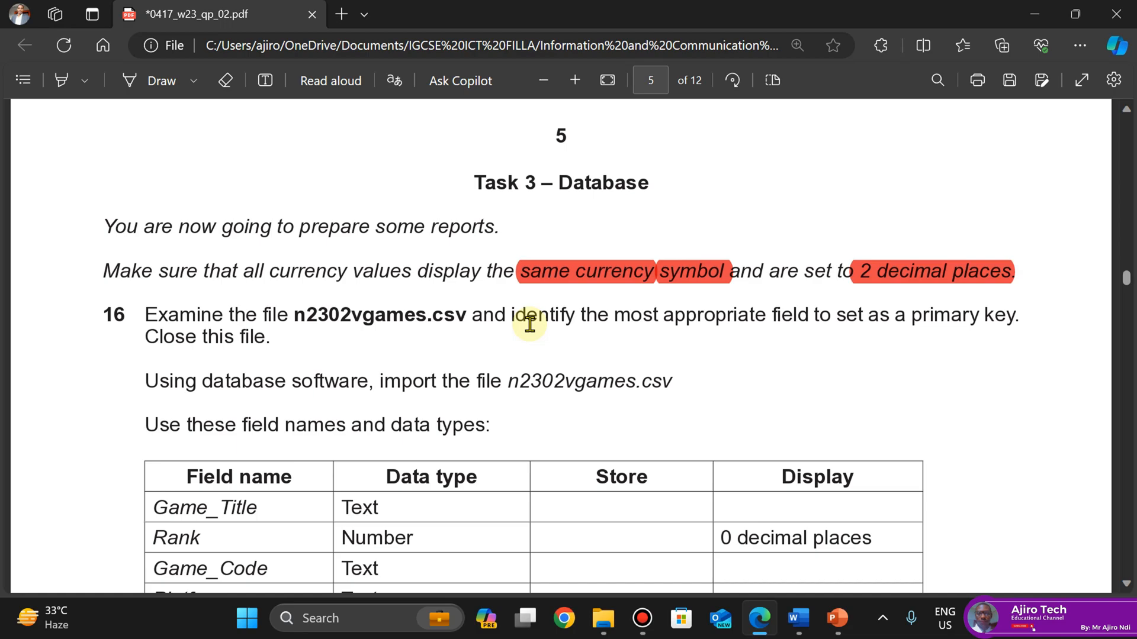
# In File Explorer, open the 11_0417_02_Confidential Source Files November 2023 folder inside 0417_w23_sf_02, checking the required file name in the exam paper
pyautogui.moveTo(603, 618)
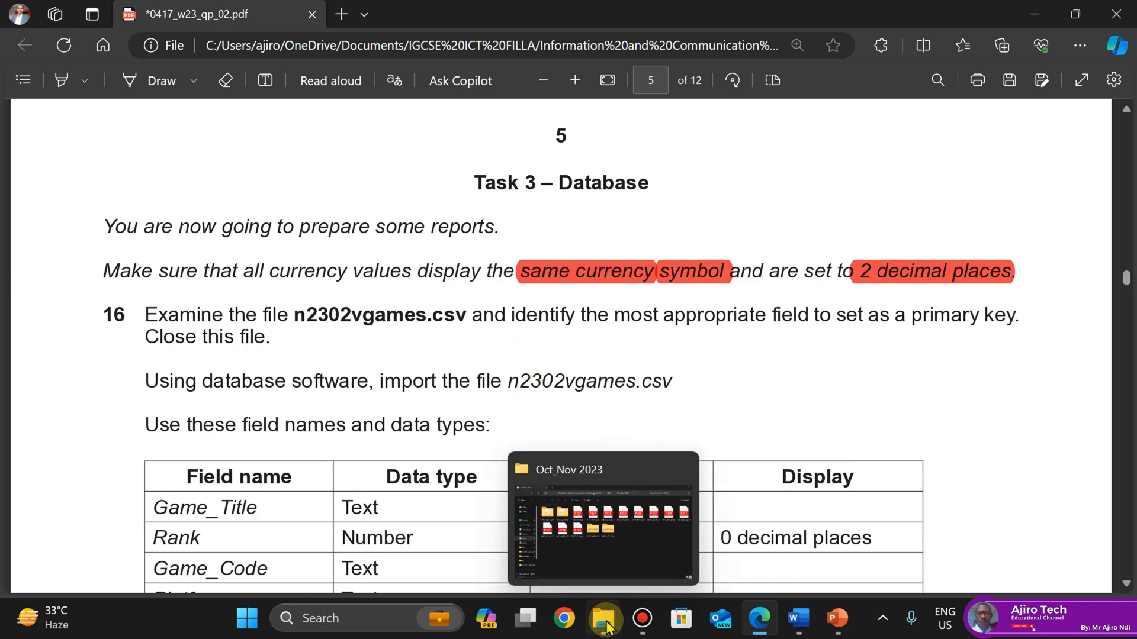
pyautogui.click(624, 516)
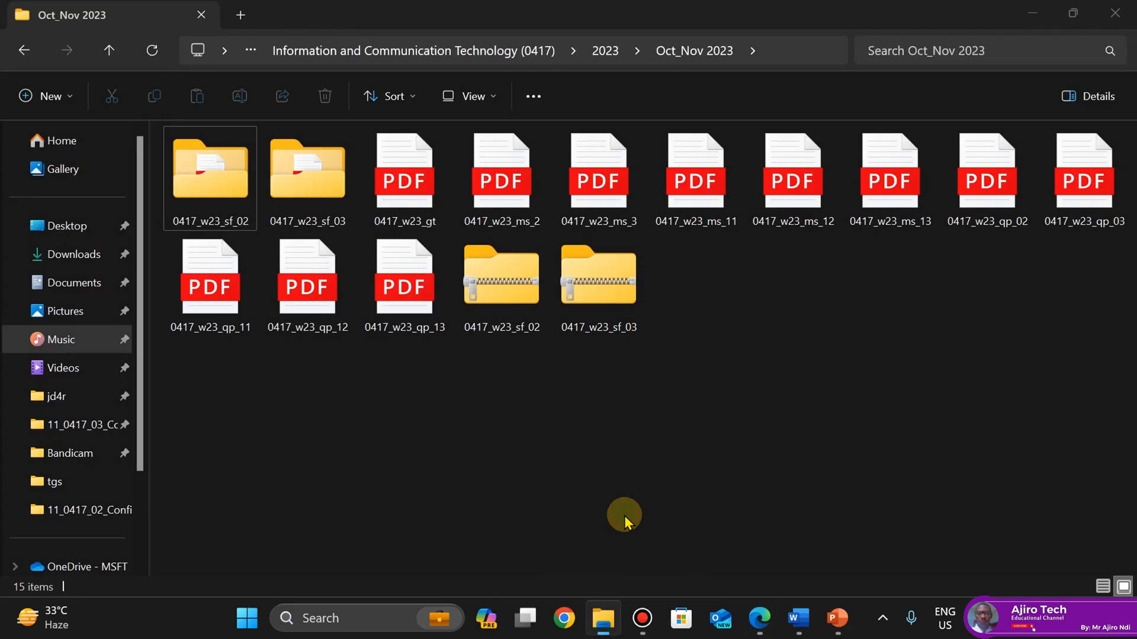
pyautogui.doubleClick(244, 190)
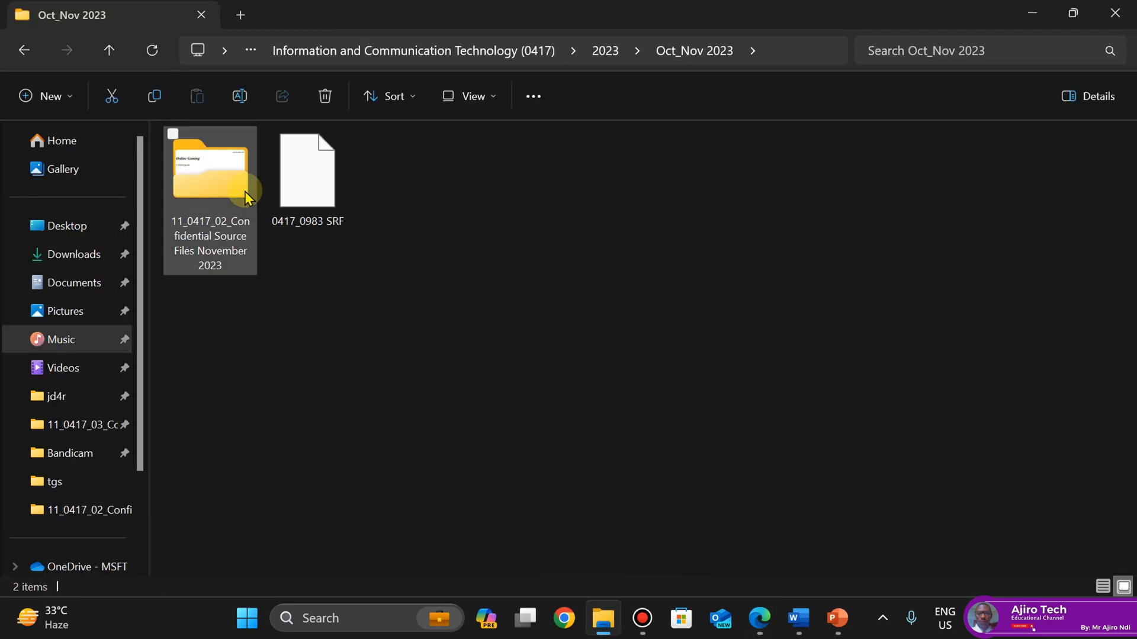
pyautogui.doubleClick(208, 188)
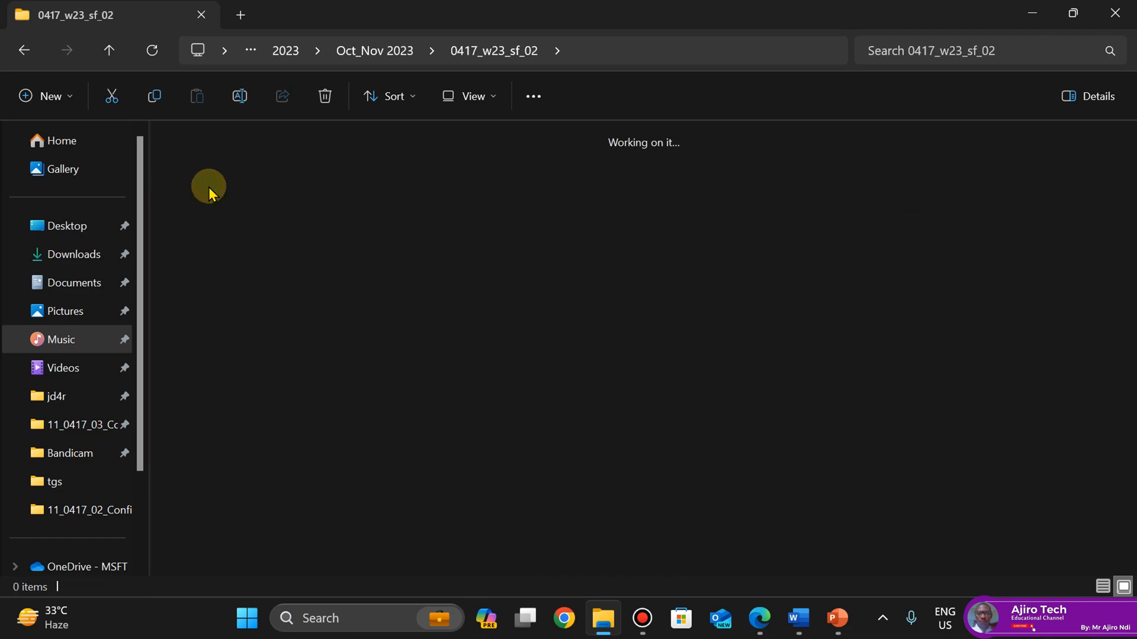
pyautogui.click(768, 630)
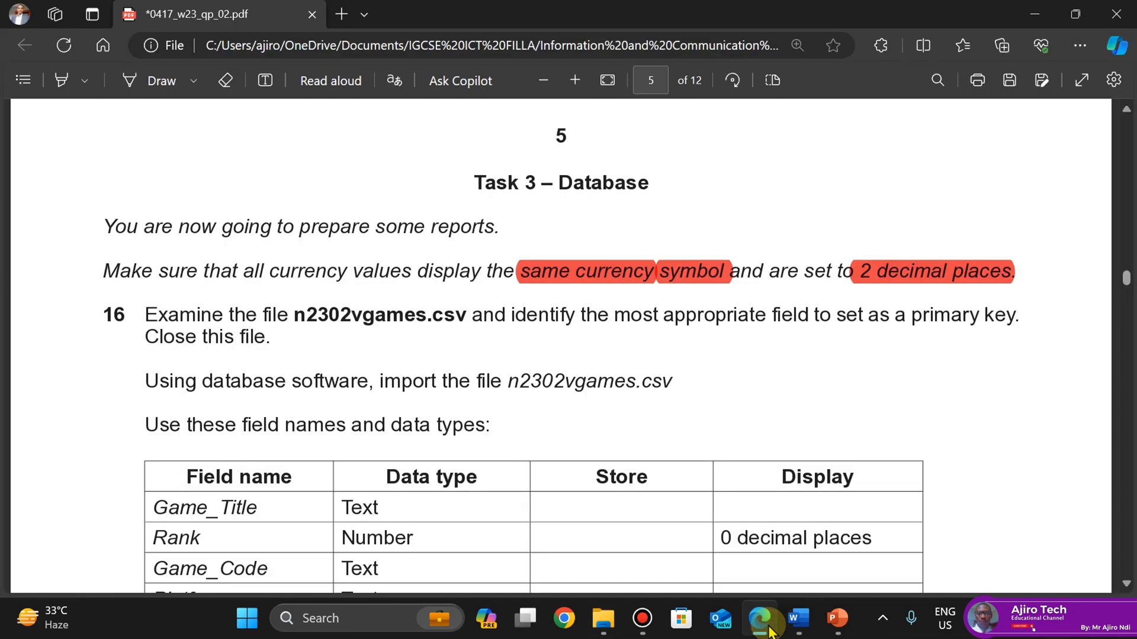
pyautogui.click(769, 630)
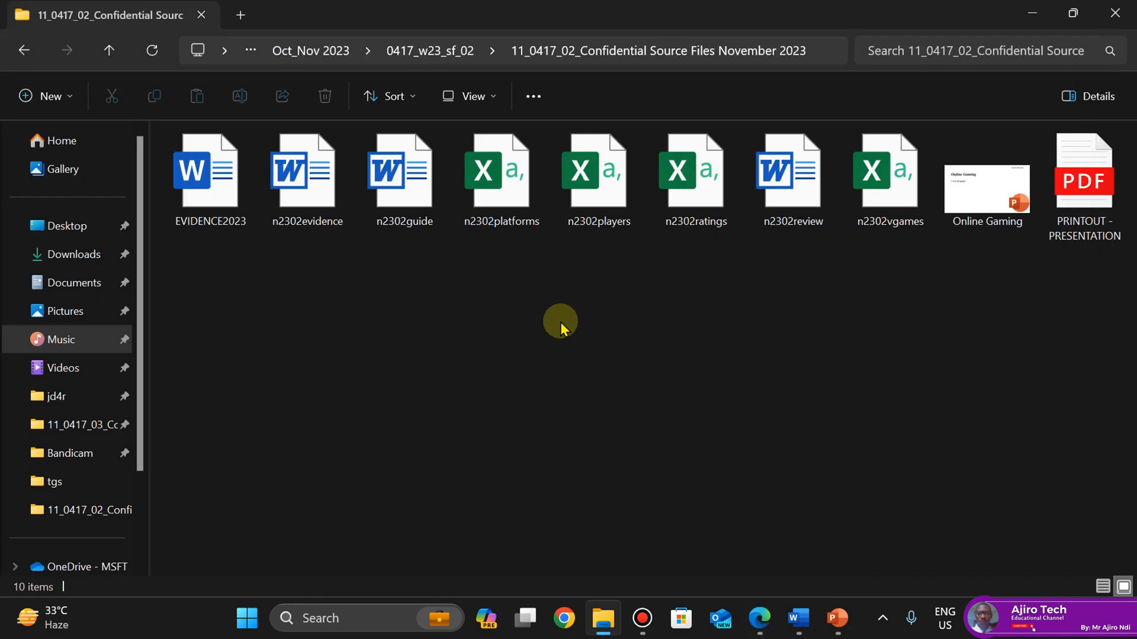
pyautogui.doubleClick(502, 213)
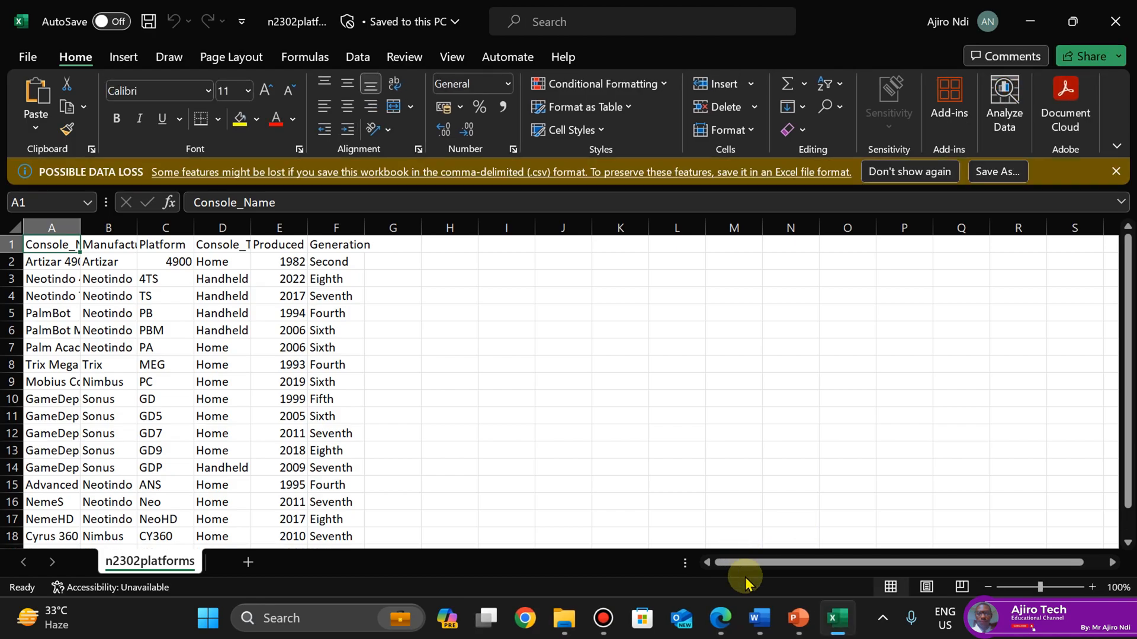
pyautogui.click(720, 629)
pyautogui.click(720, 629)
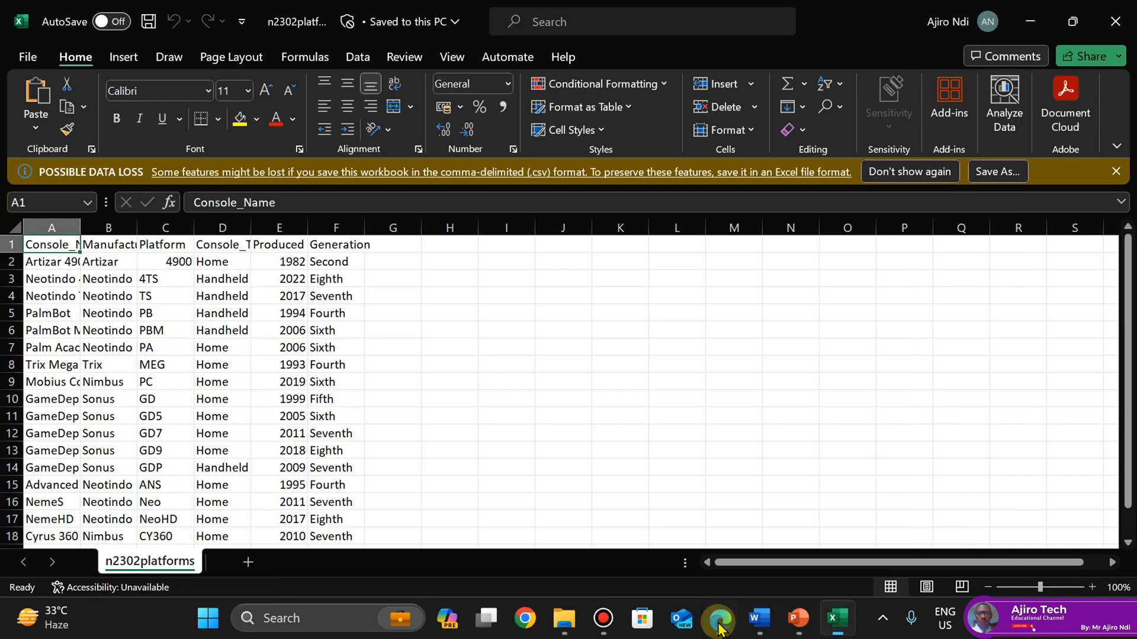
pyautogui.click(1115, 21)
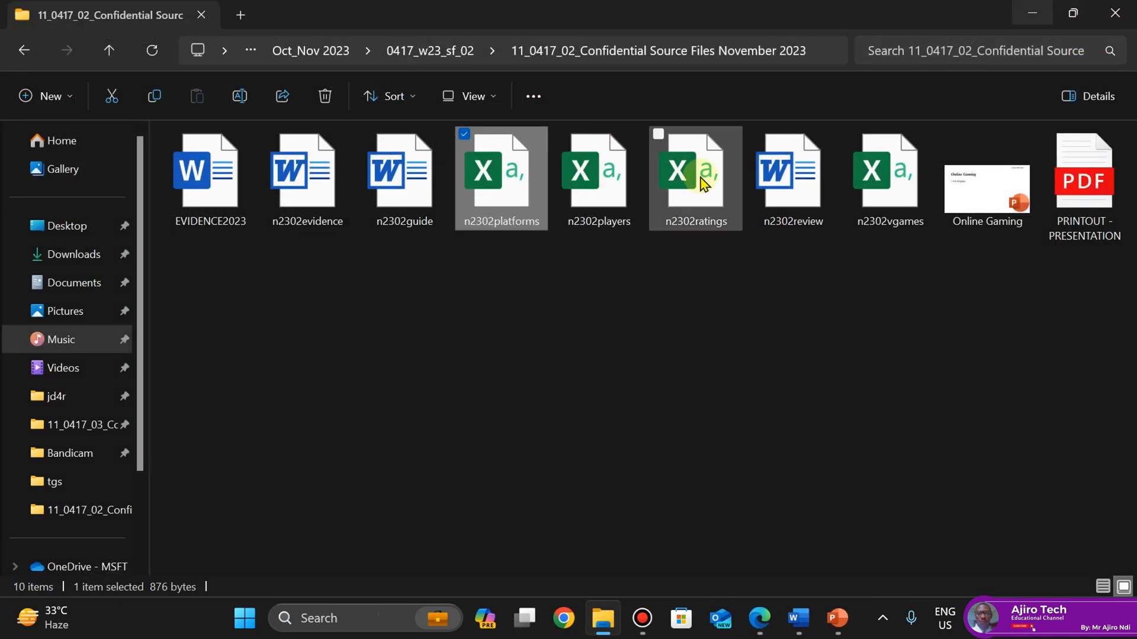
# Open n2302vgames in Excel with all columns fitted to their contents, and return to the exam paper in Edge
pyautogui.click(907, 192)
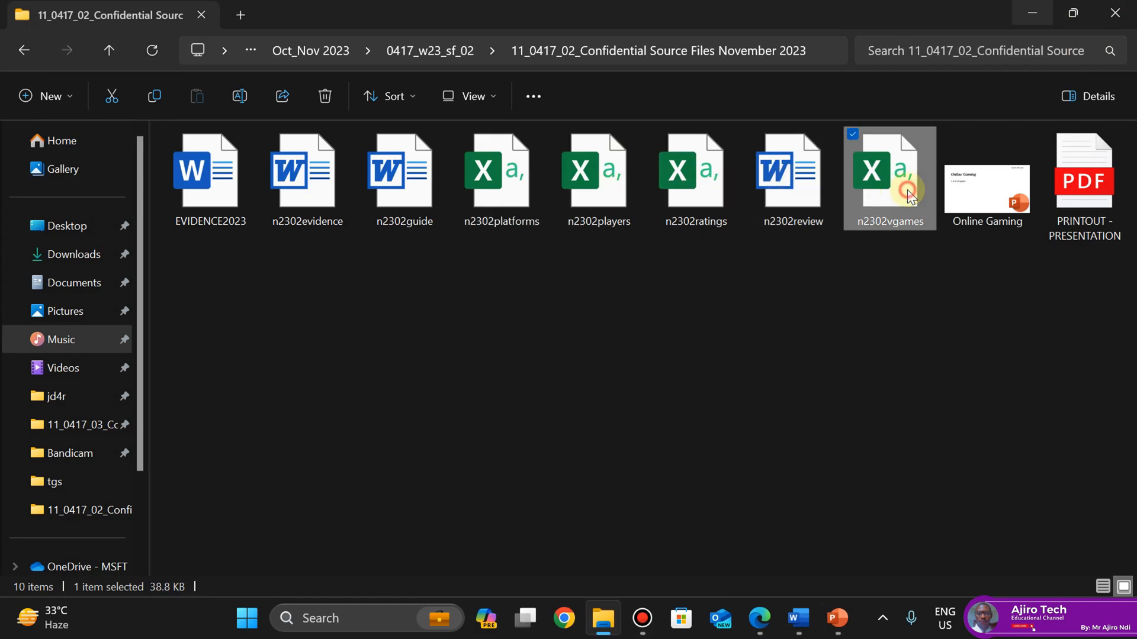
pyautogui.doubleClick(910, 195)
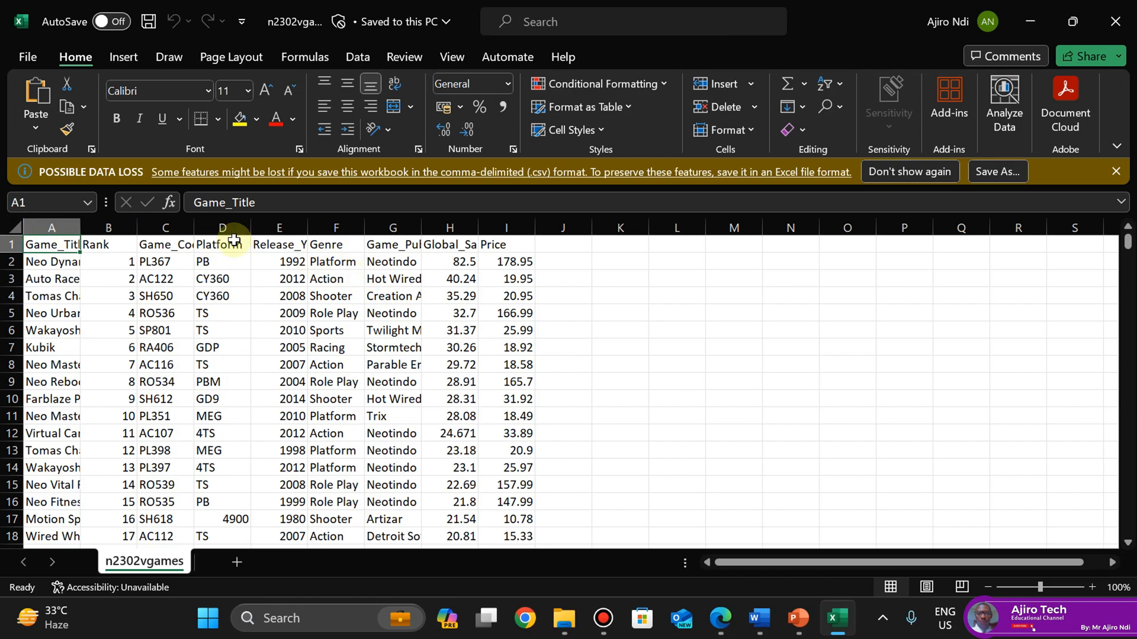
pyautogui.click(14, 229)
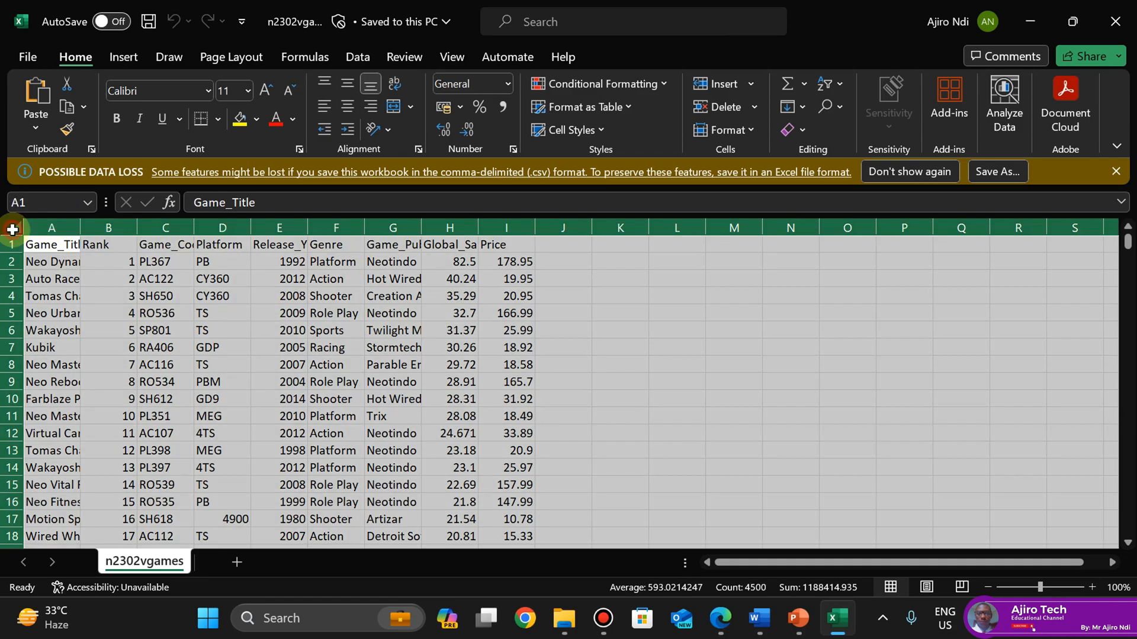
pyautogui.doubleClick(80, 228)
pyautogui.click(278, 361)
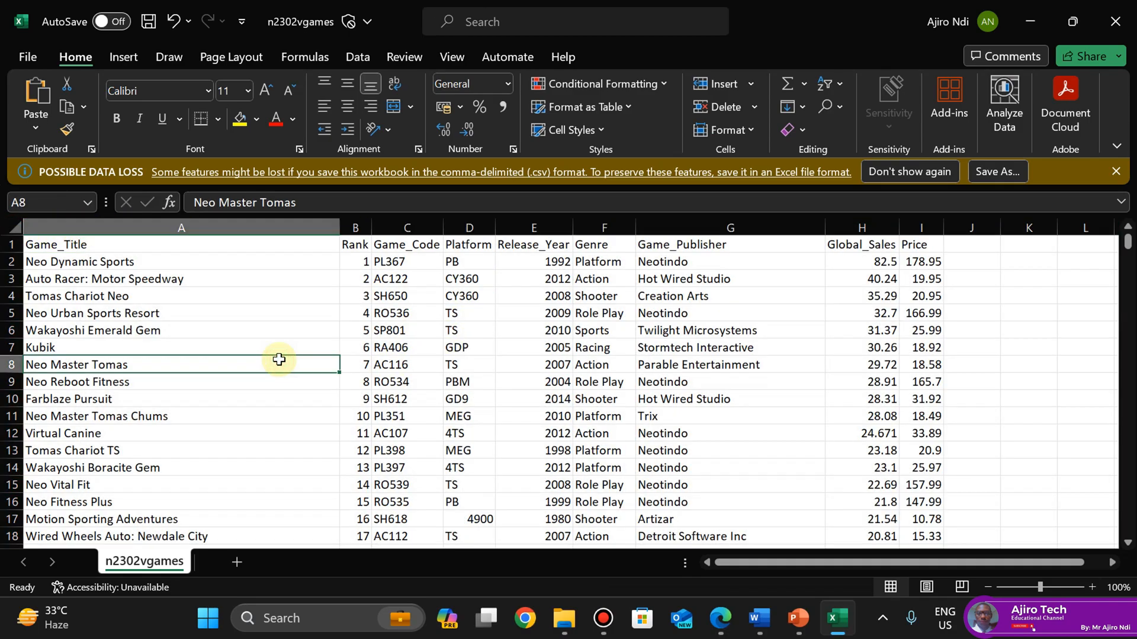
pyautogui.click(720, 618)
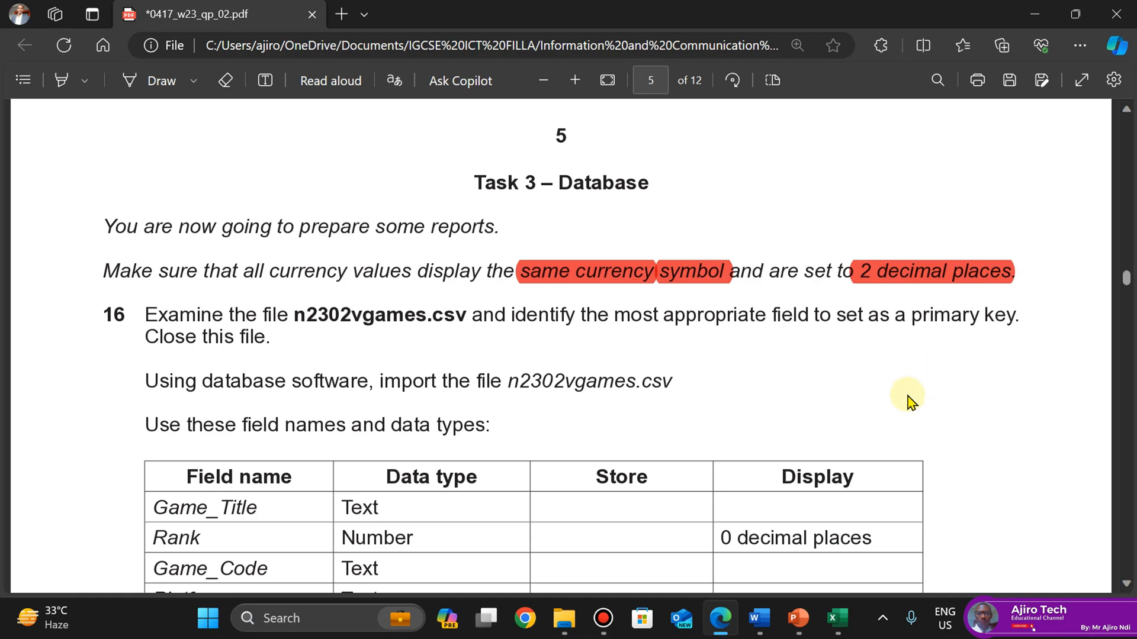
# Switch to Excel, examine the n2302vgames fields for a primary key, and close the file without saving changes
pyautogui.moveTo(837, 618)
pyautogui.click(864, 507)
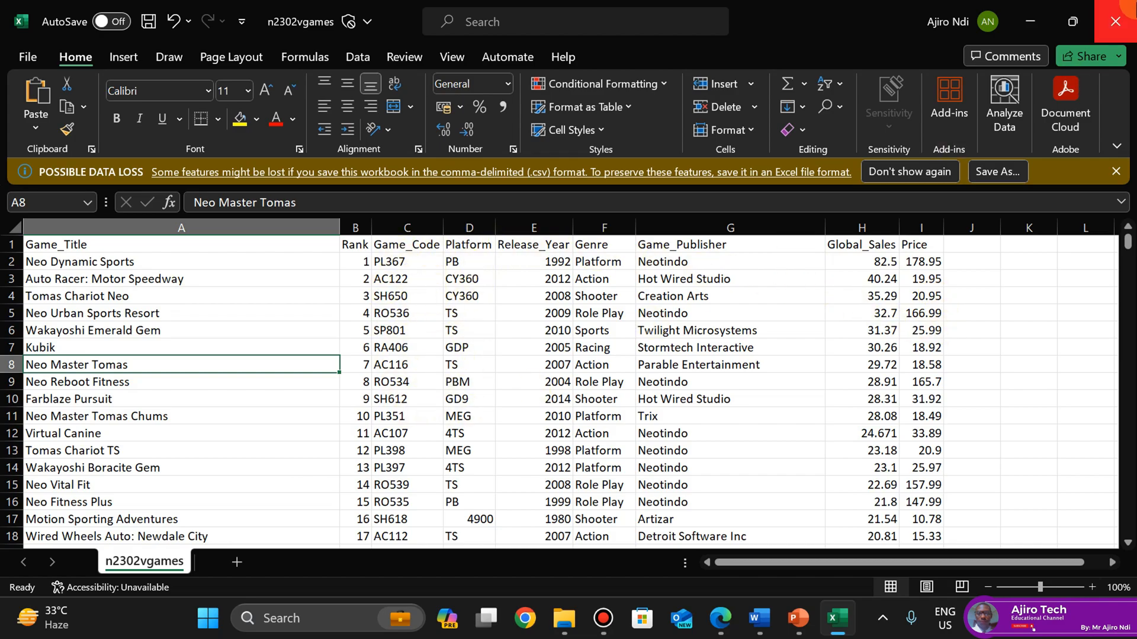
pyautogui.click(1125, 6)
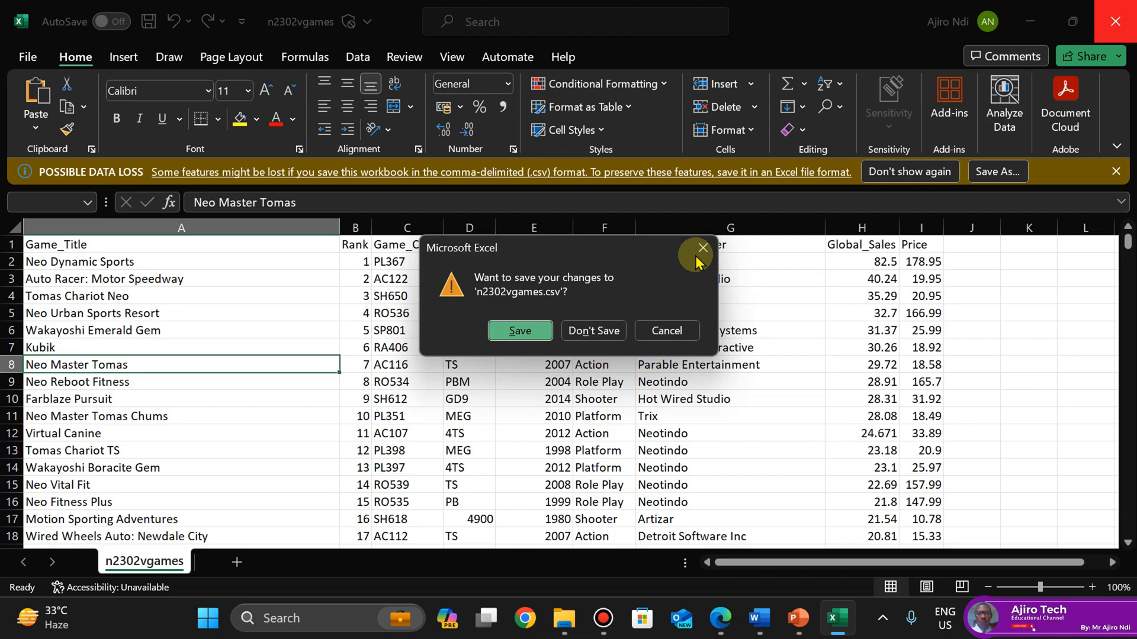
pyautogui.click(596, 330)
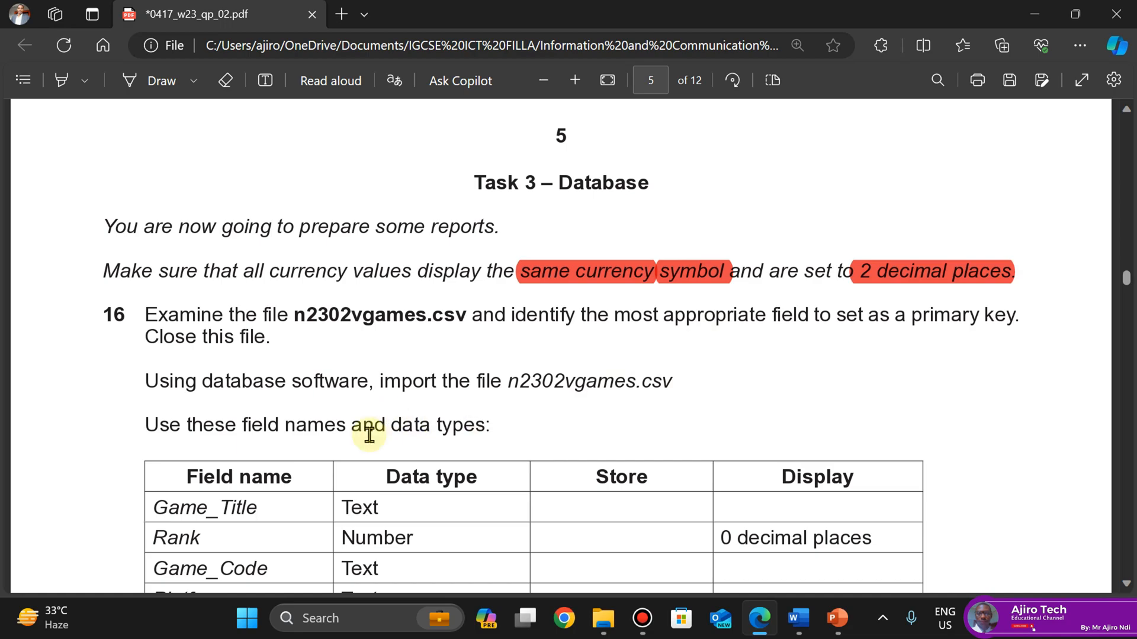
# Search for and launch Microsoft Access, and start a new blank database
pyautogui.click(249, 620)
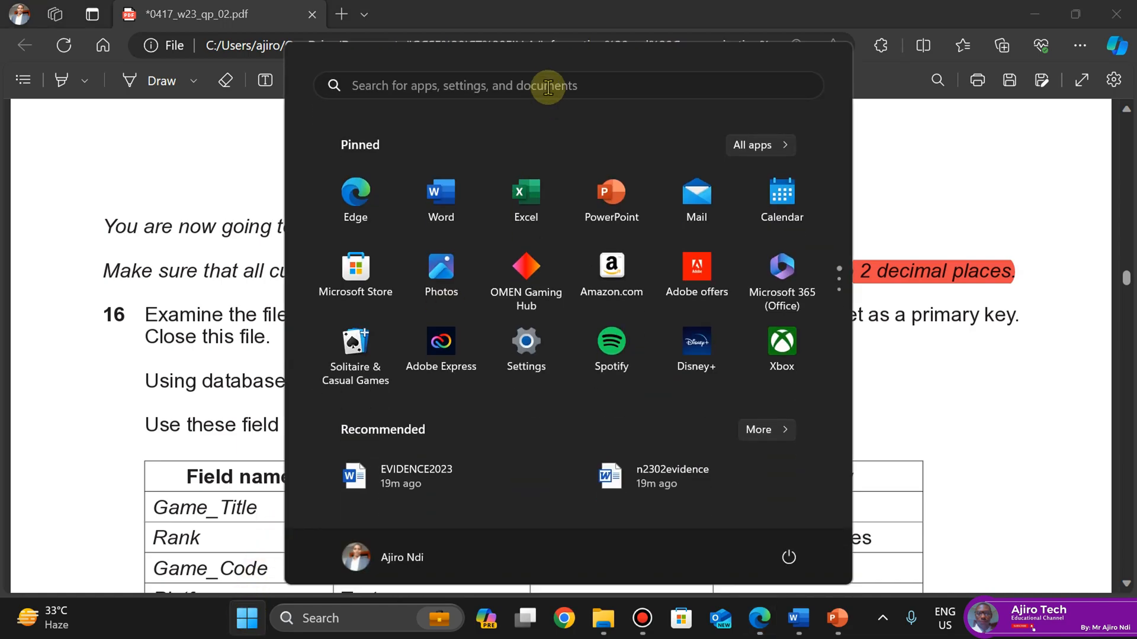
pyautogui.click(499, 100)
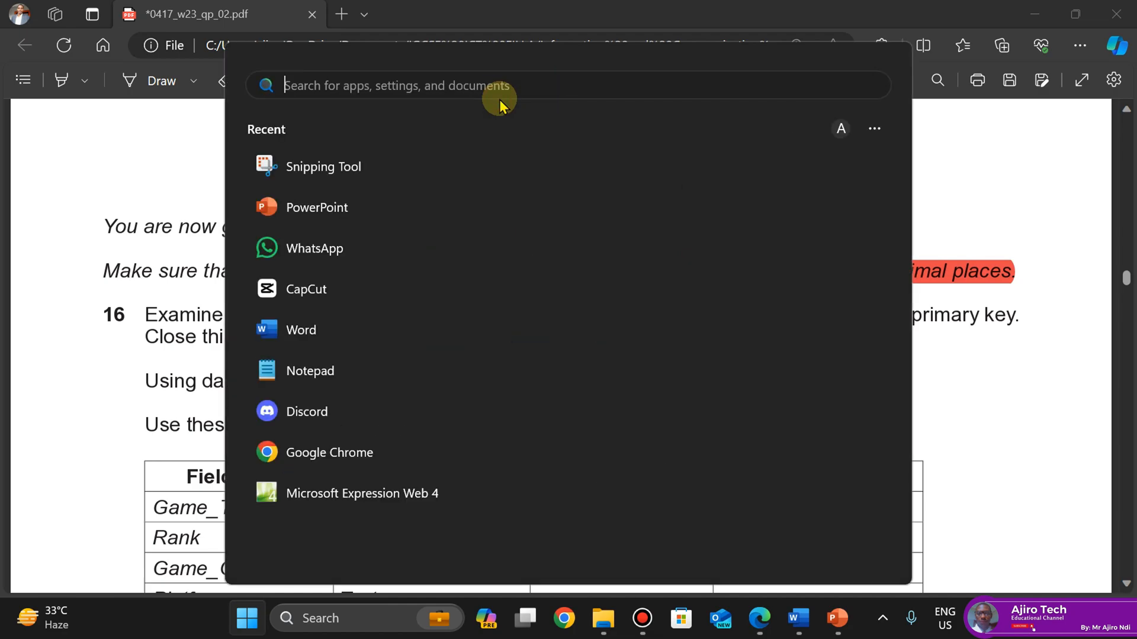
pyautogui.write('access')
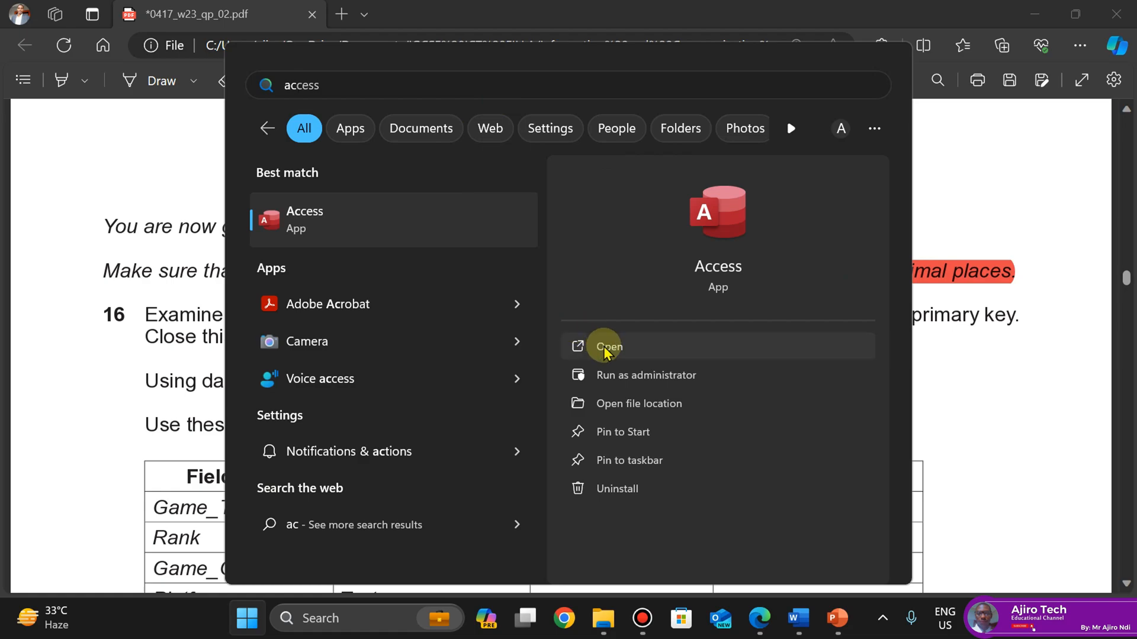
pyautogui.click(605, 348)
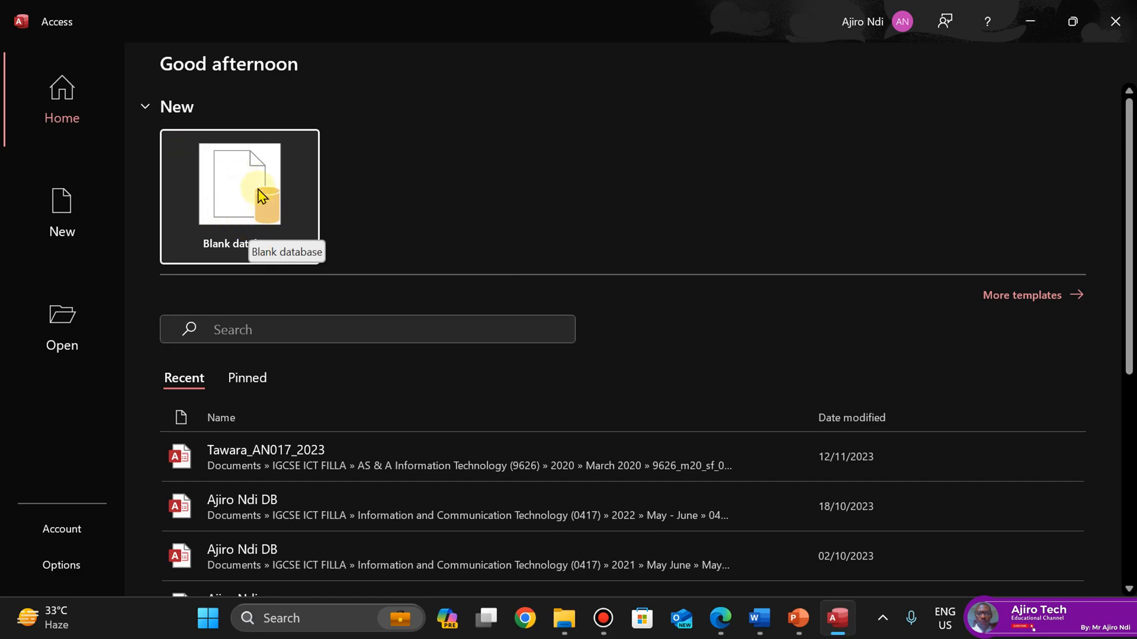
pyautogui.click(260, 195)
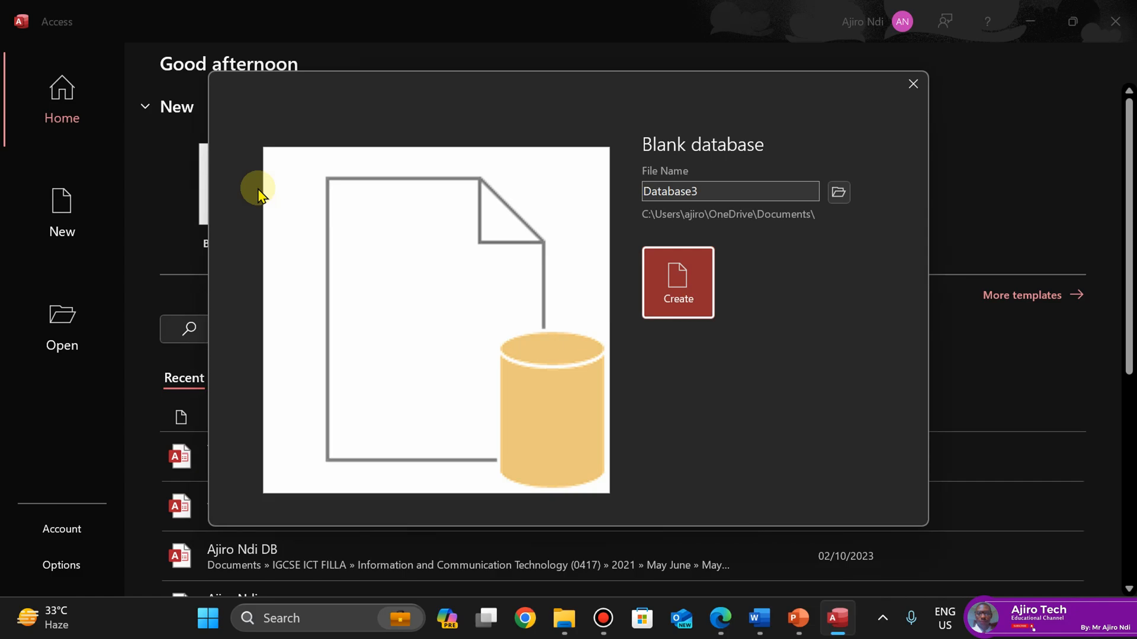
# In File Explorer, view the new file types offered in the source files folder, and return to Access
pyautogui.moveTo(564, 618)
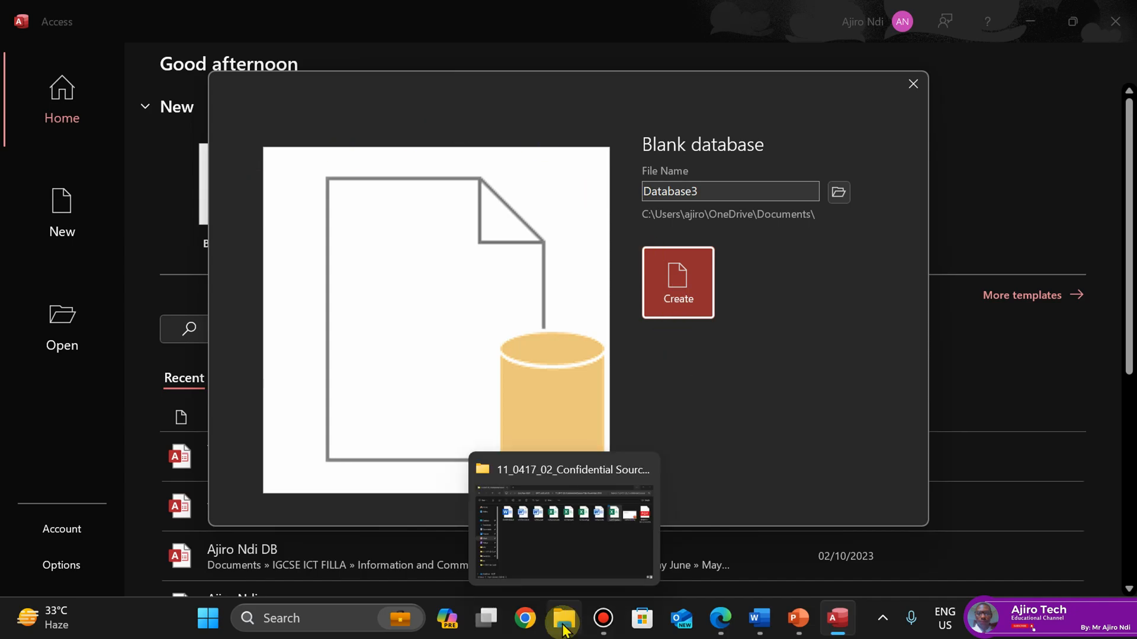
pyautogui.click(562, 527)
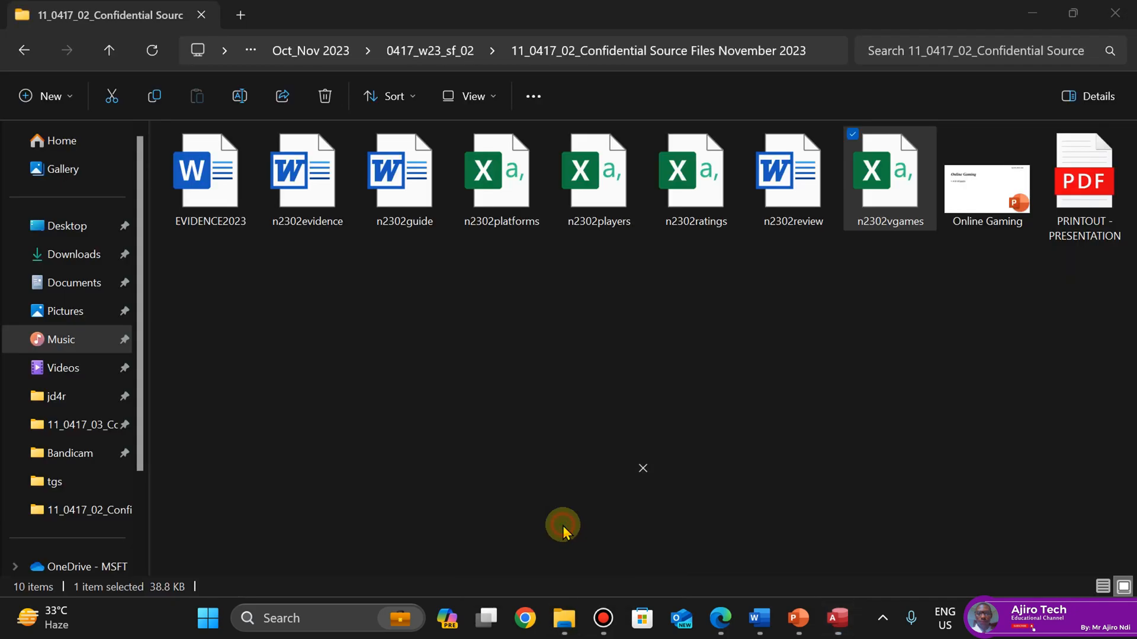
pyautogui.rightClick(462, 278)
pyautogui.moveTo(561, 414)
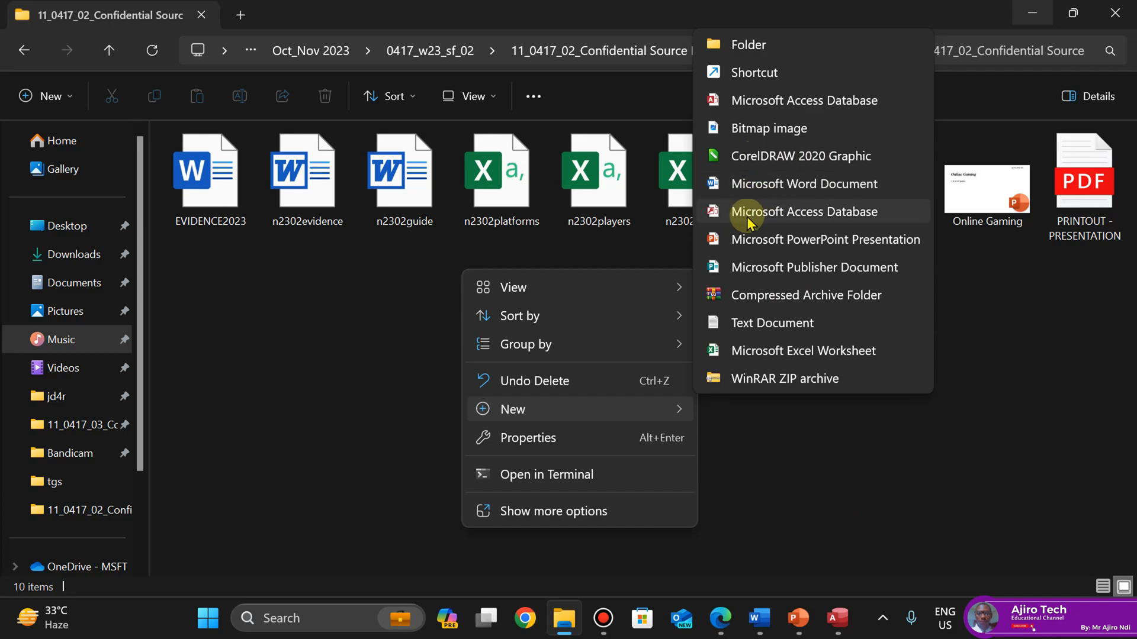
pyautogui.click(837, 618)
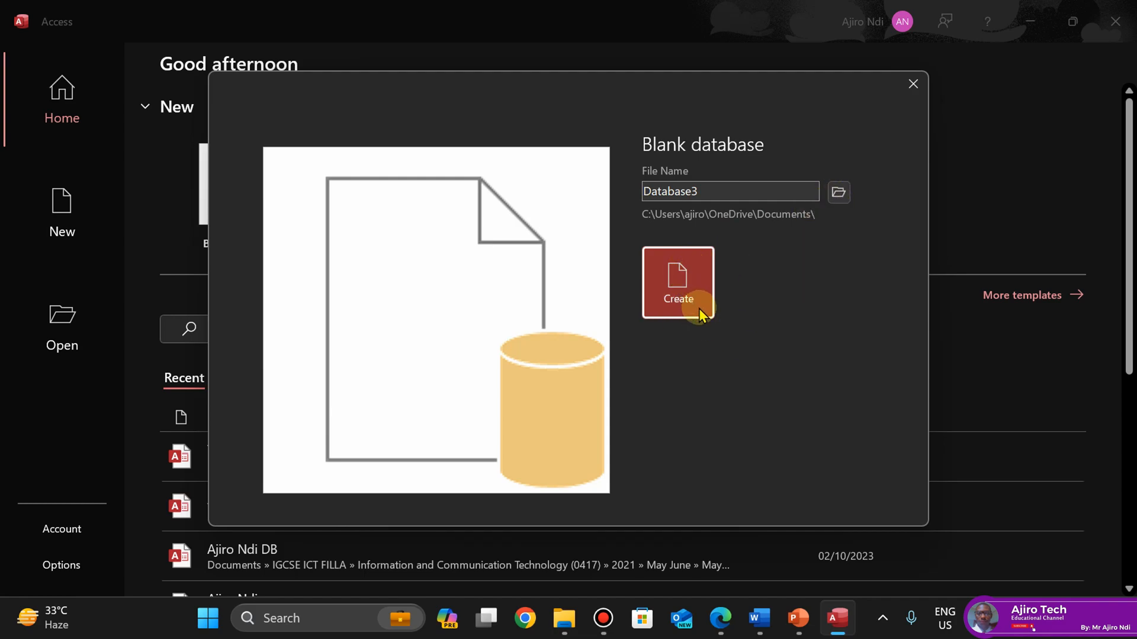
# Name the blank database with the candidate's full name followed by DB
pyautogui.doubleClick(713, 194)
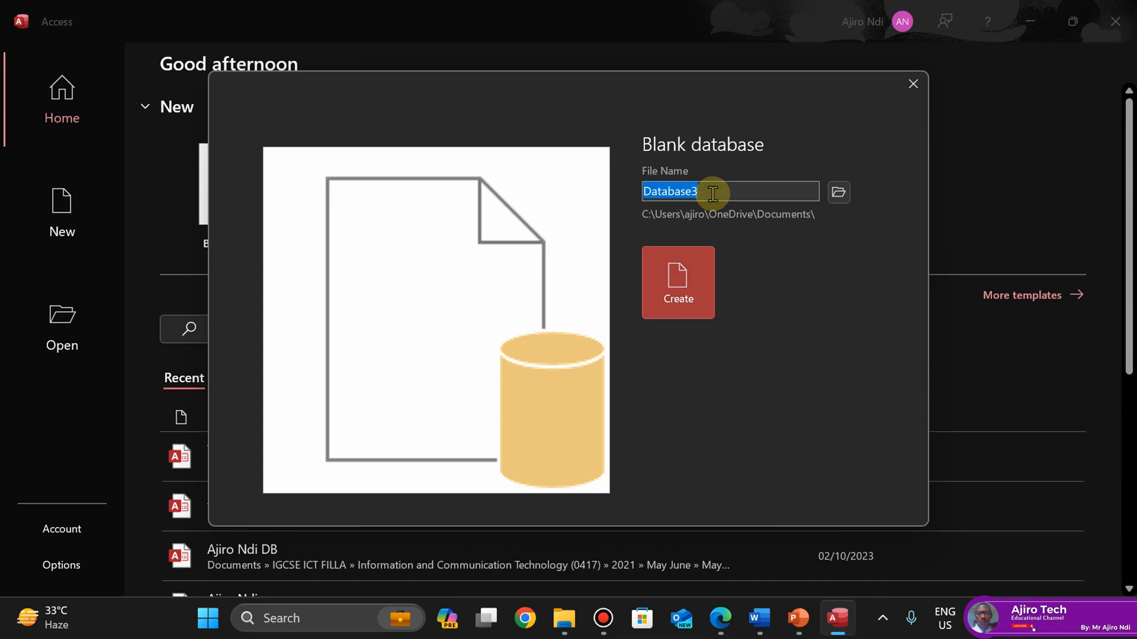
pyautogui.write('Ajiro N')
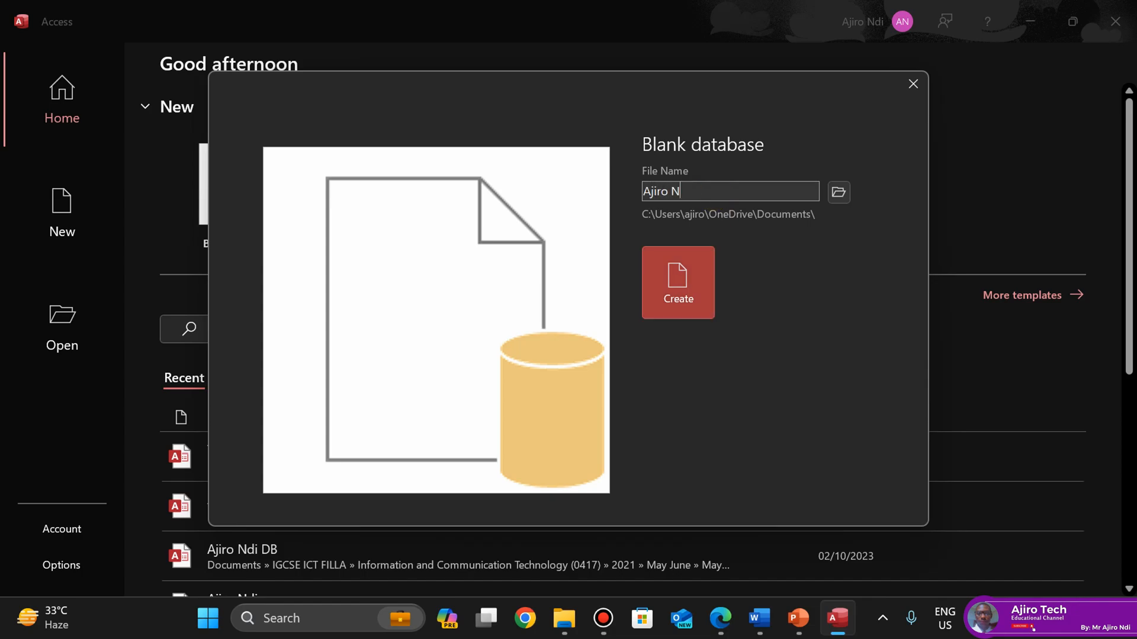
pyautogui.write('di DB')
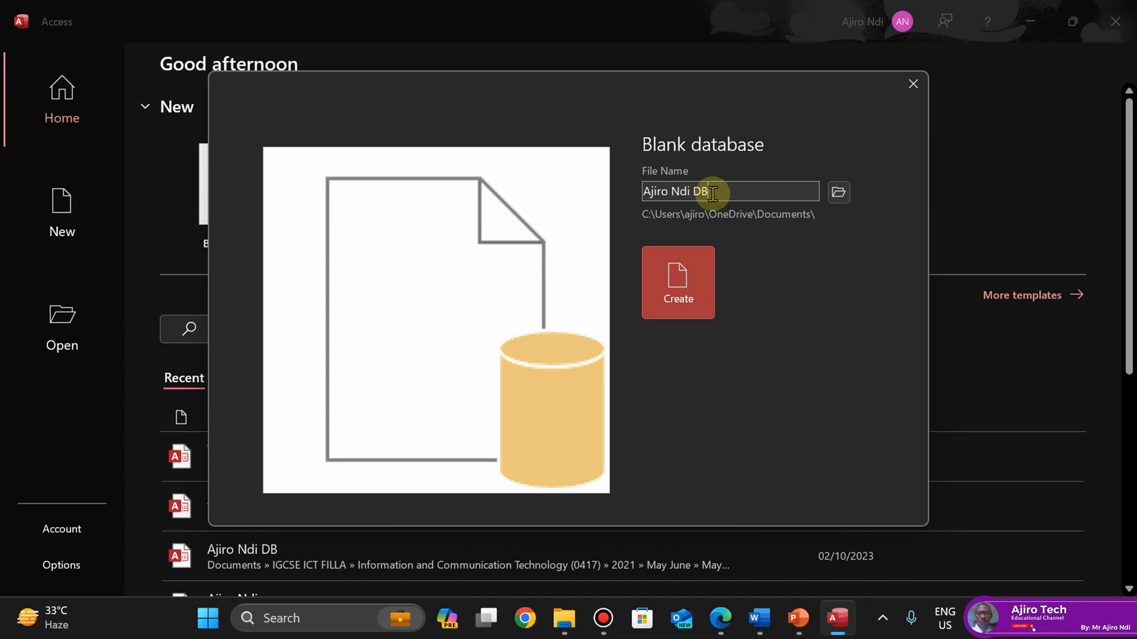
# Browse for the database's save location through IGCSE ICT FILLA, Information and Communication Technology (0417), and 2023 to the Oct_Nov 2023 folder
pyautogui.click(839, 191)
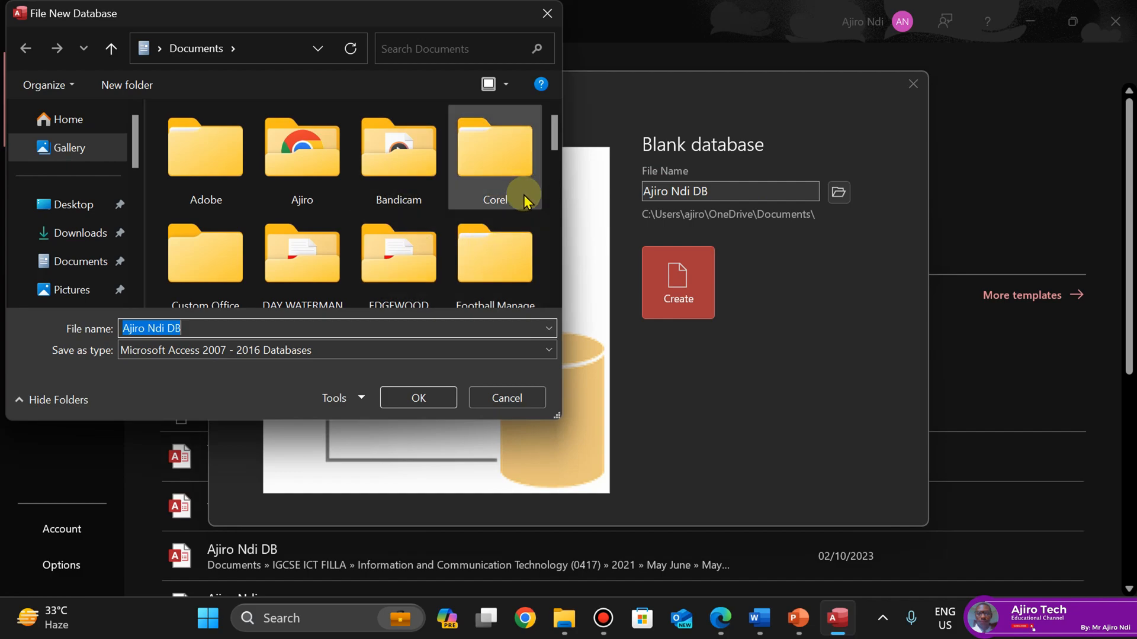
pyautogui.scroll(-4, 553, 234)
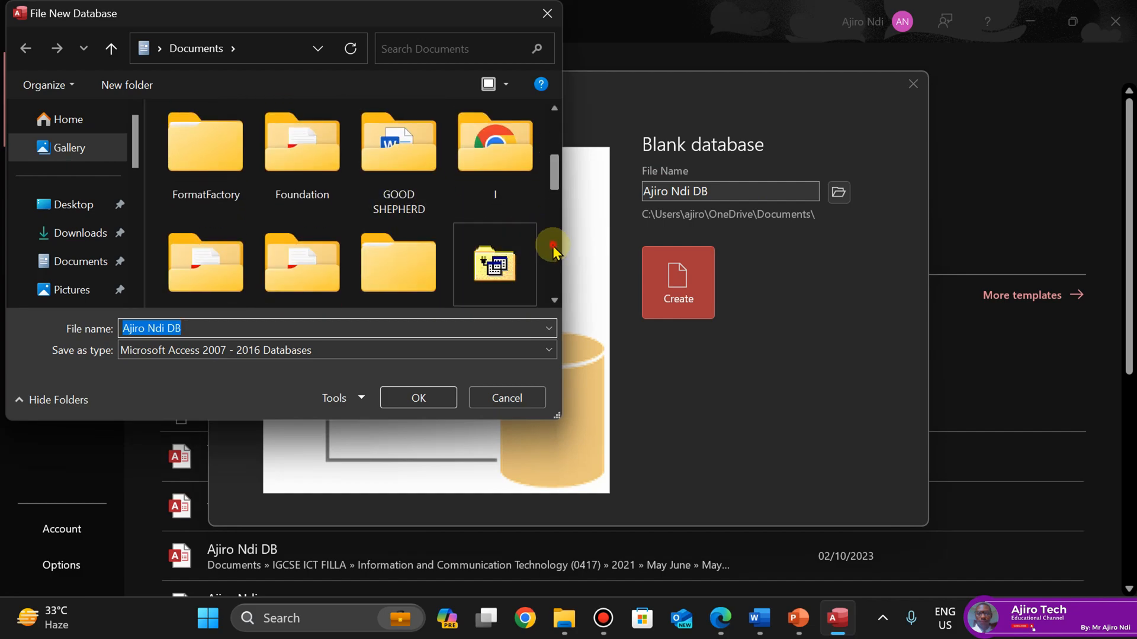
pyautogui.scroll(-2, 552, 247)
pyautogui.click(315, 187)
pyautogui.doubleClick(315, 187)
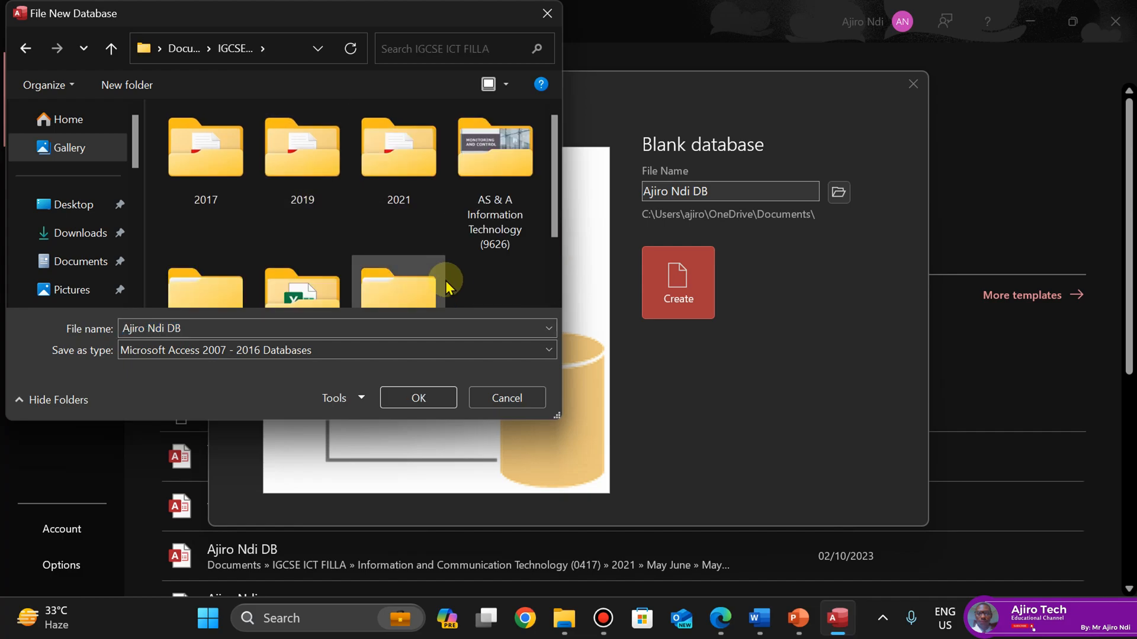
pyautogui.click(414, 287)
pyautogui.doubleClick(414, 286)
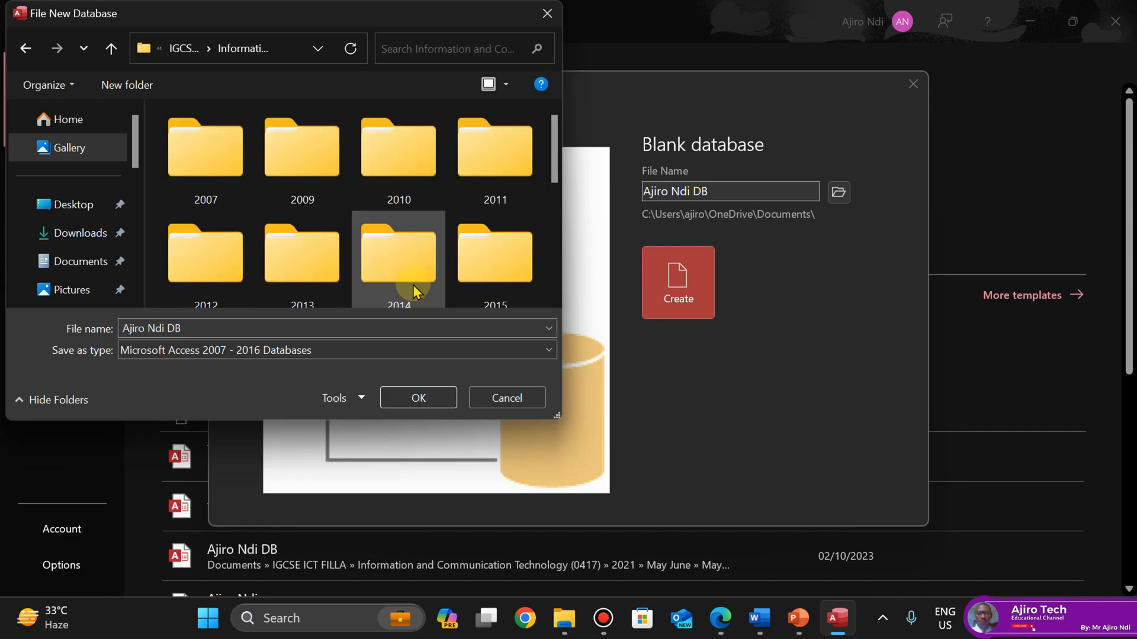
pyautogui.click(555, 268)
pyautogui.scroll(-4, 555, 269)
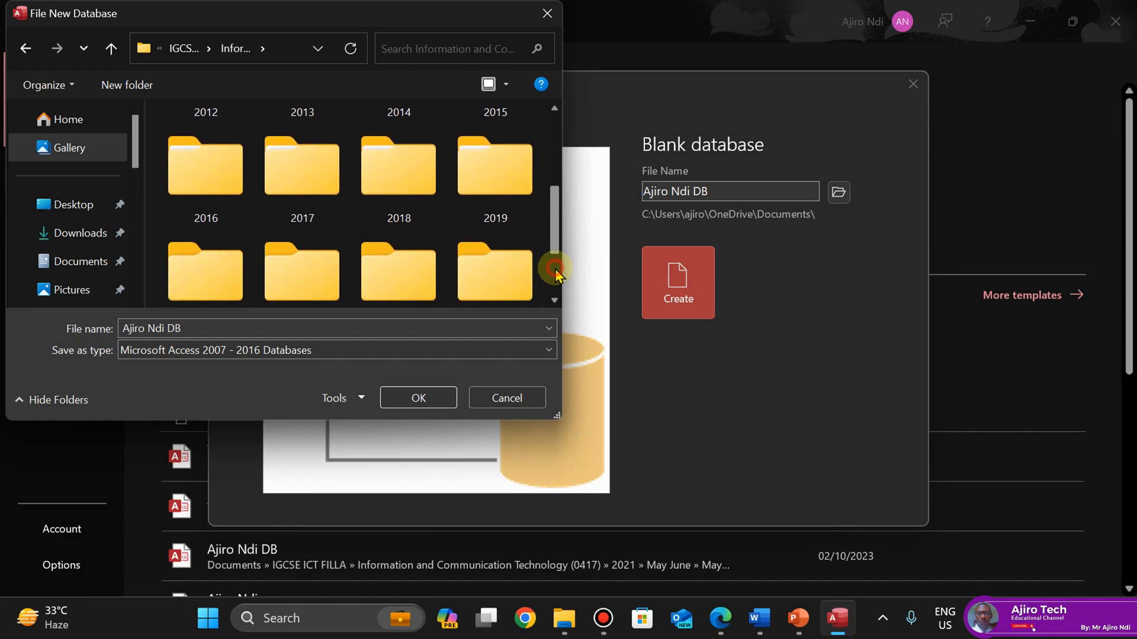
pyautogui.doubleClick(504, 271)
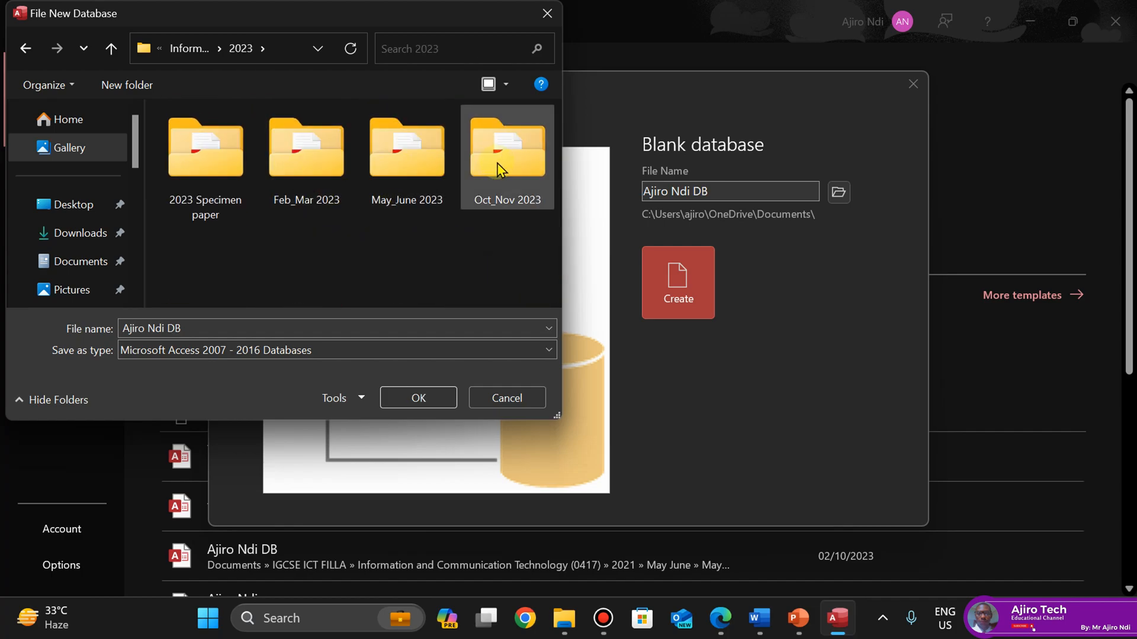
pyautogui.doubleClick(496, 162)
pyautogui.click(312, 168)
pyautogui.doubleClick(311, 168)
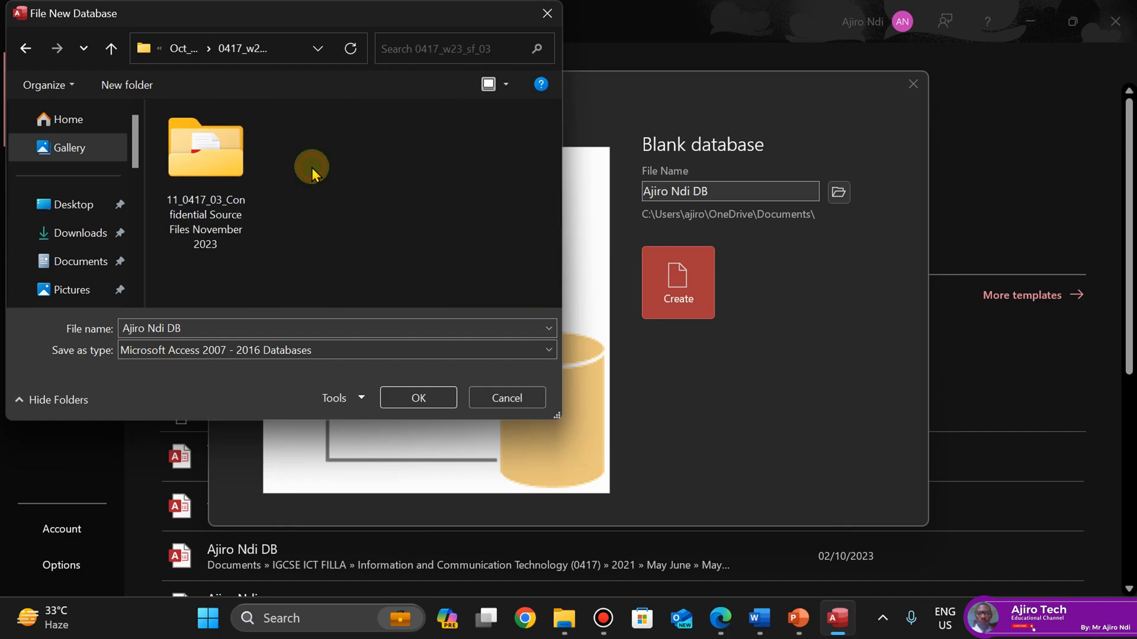
pyautogui.doubleClick(228, 169)
pyautogui.click(229, 169)
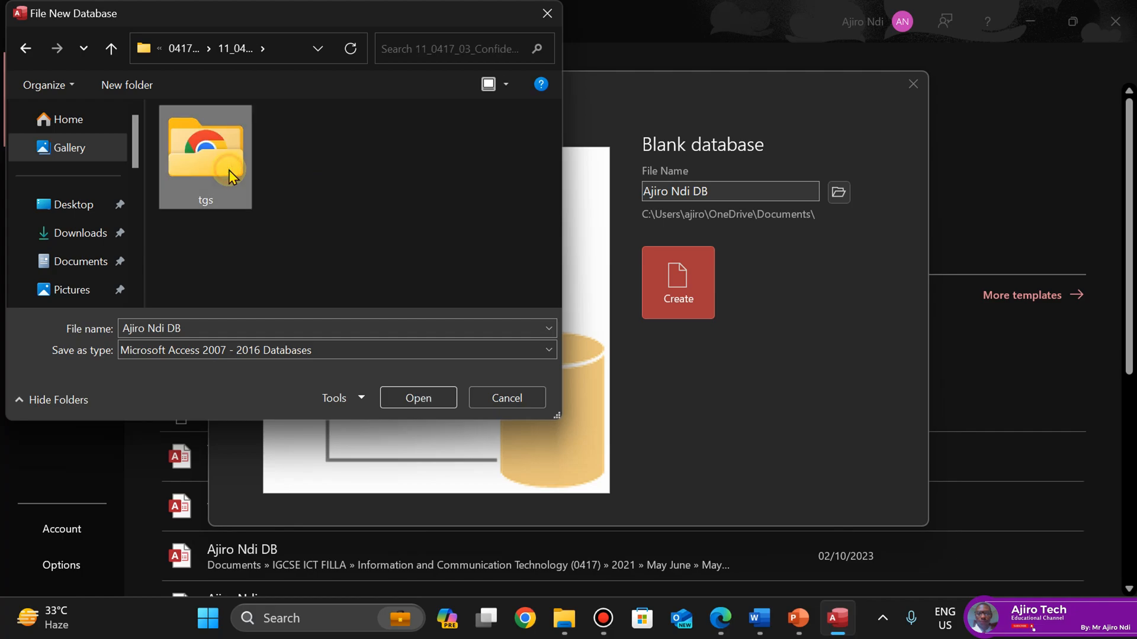
pyautogui.hotkey('alt', 'Left')
pyautogui.hotkey('alt', 'Left')
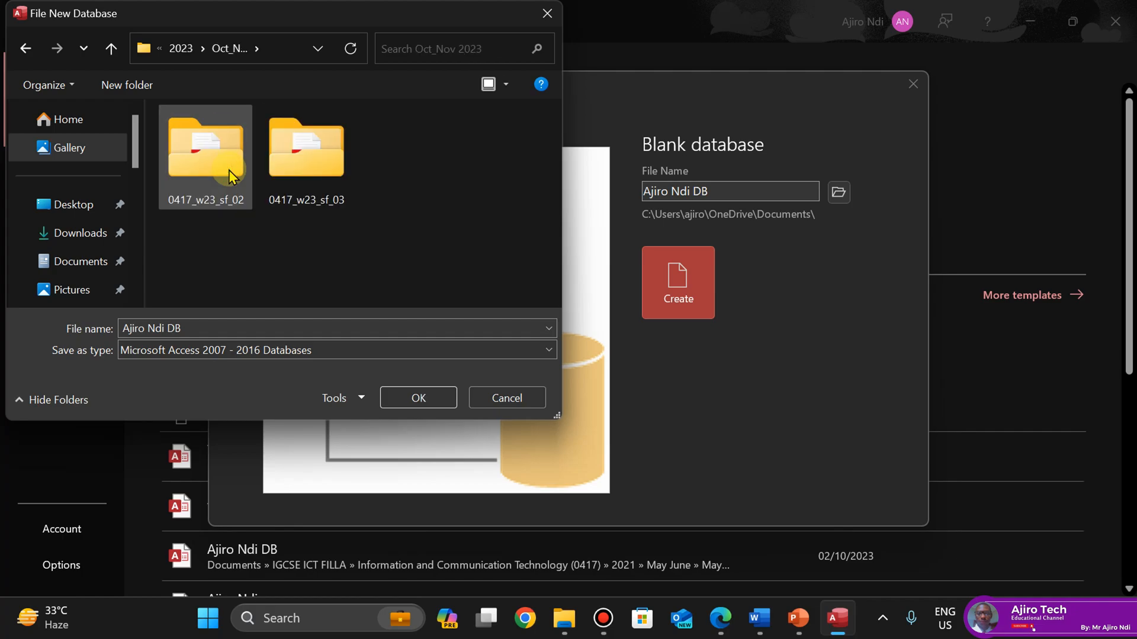
# Create the database in the 11_0417_02_Confidential Source Files November 2023 folder inside 0417_w23_sf_02
pyautogui.click(228, 170)
pyautogui.doubleClick(229, 169)
pyautogui.doubleClick(229, 170)
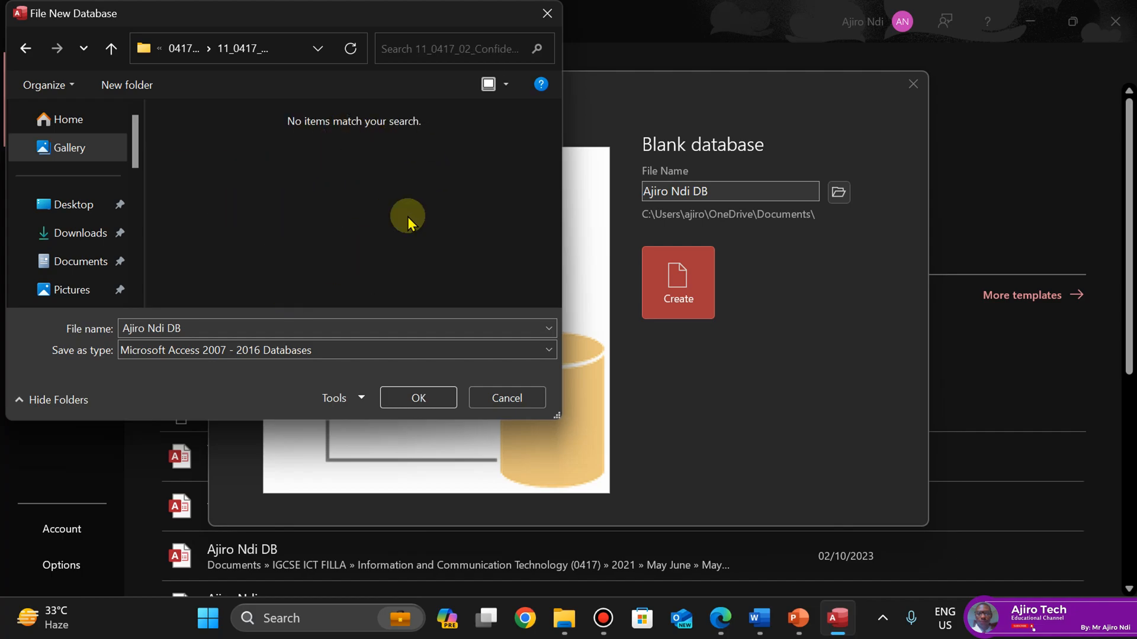
pyautogui.click(418, 399)
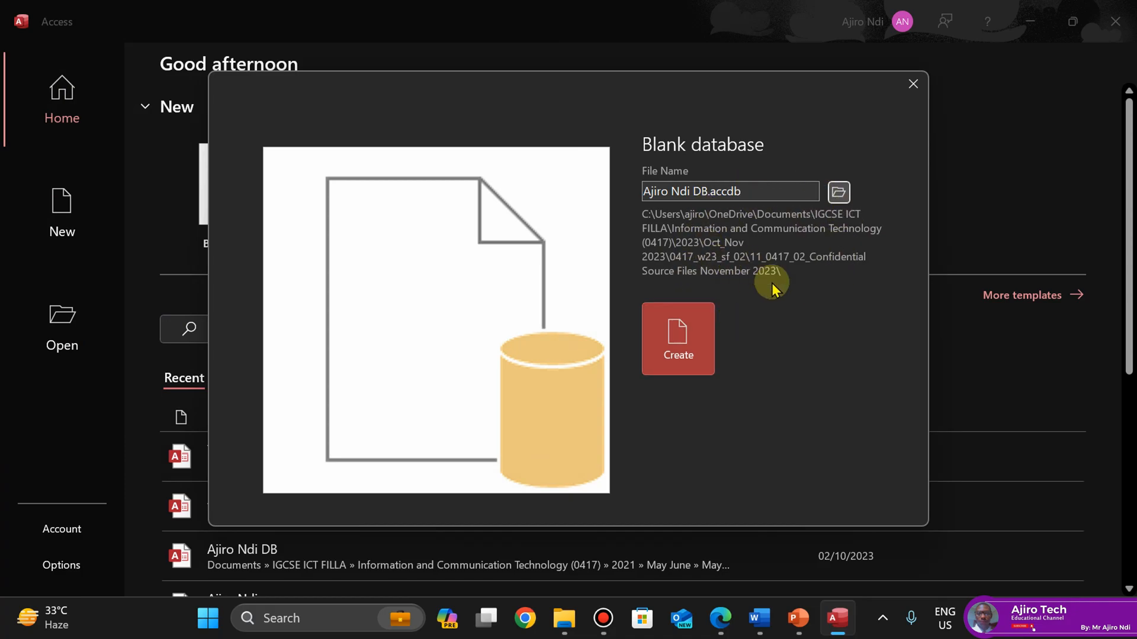
pyautogui.click(669, 335)
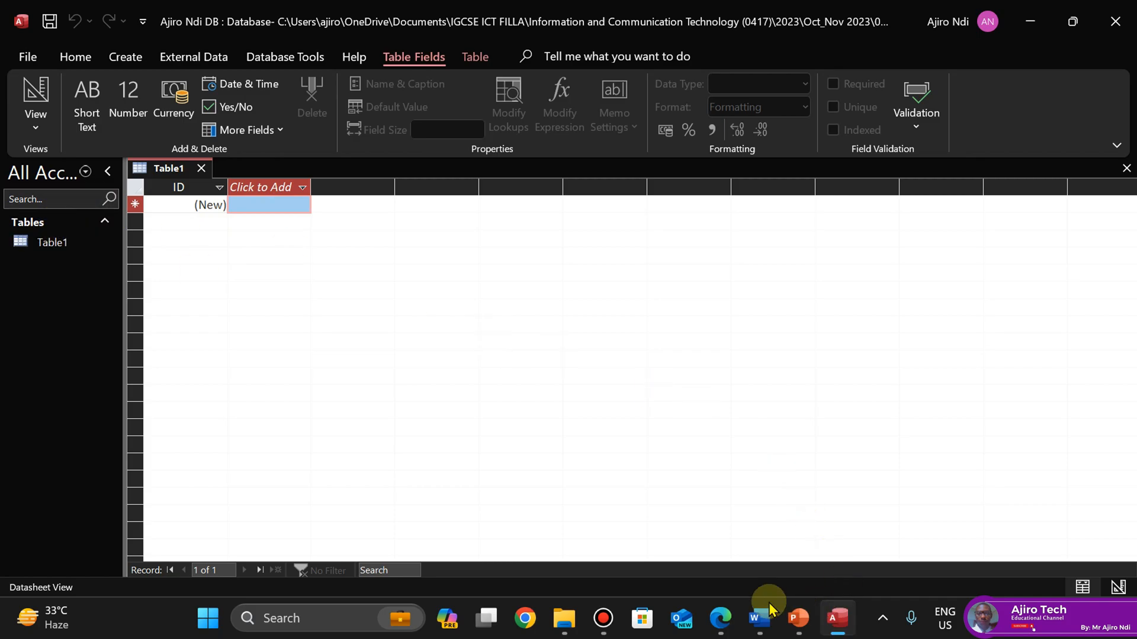
# Check the contents of the source files folder in File Explorer, and return to the database in Access
pyautogui.moveTo(564, 618)
pyautogui.click(563, 515)
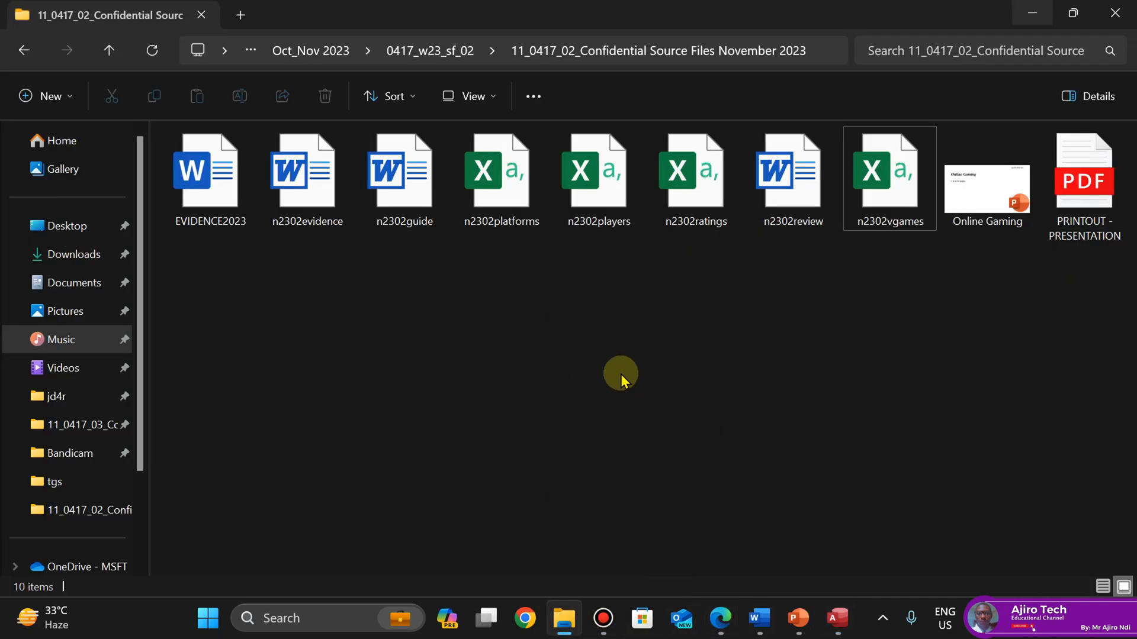
pyautogui.moveTo(795, 619)
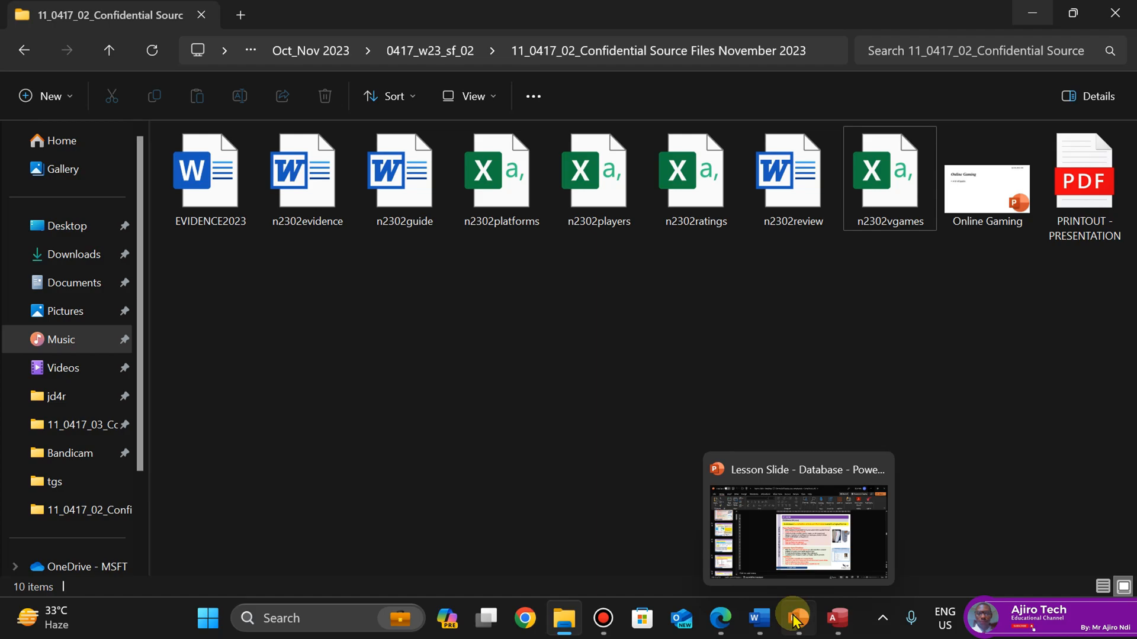
pyautogui.moveTo(837, 618)
pyautogui.click(836, 539)
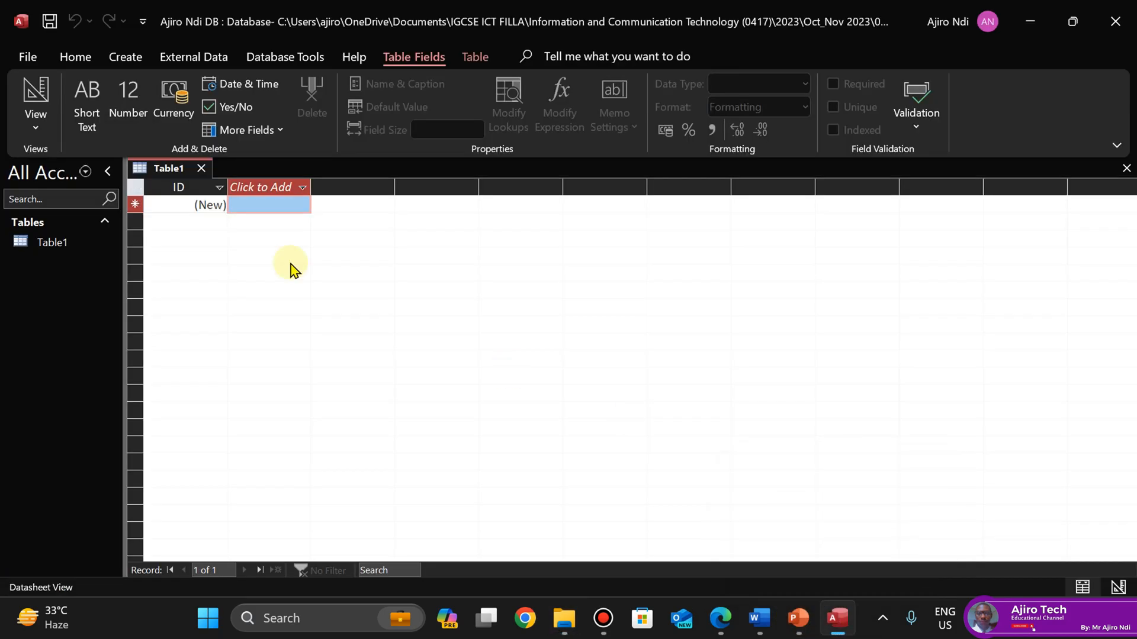
# Close the empty new table and start importing external data from a text file
pyautogui.click(201, 170)
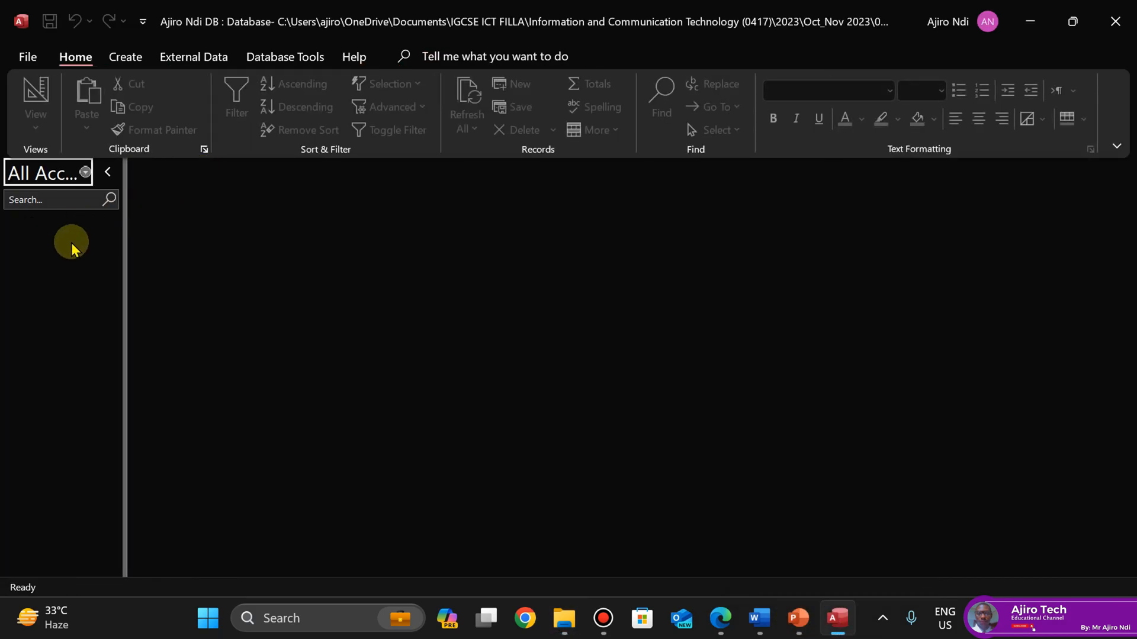
pyautogui.click(208, 62)
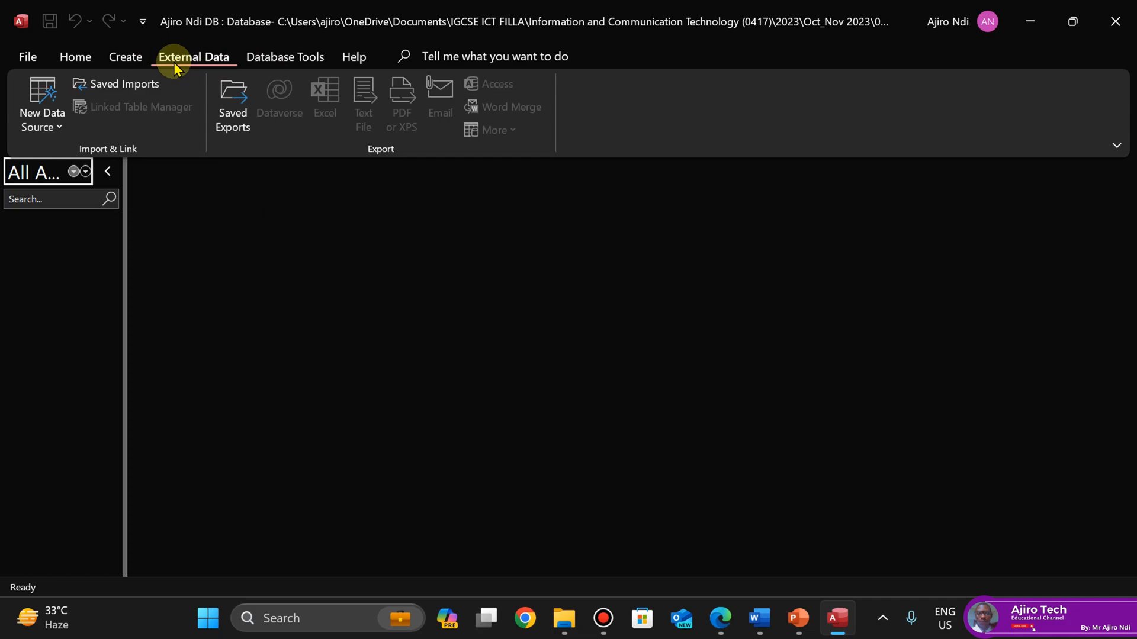
pyautogui.click(57, 132)
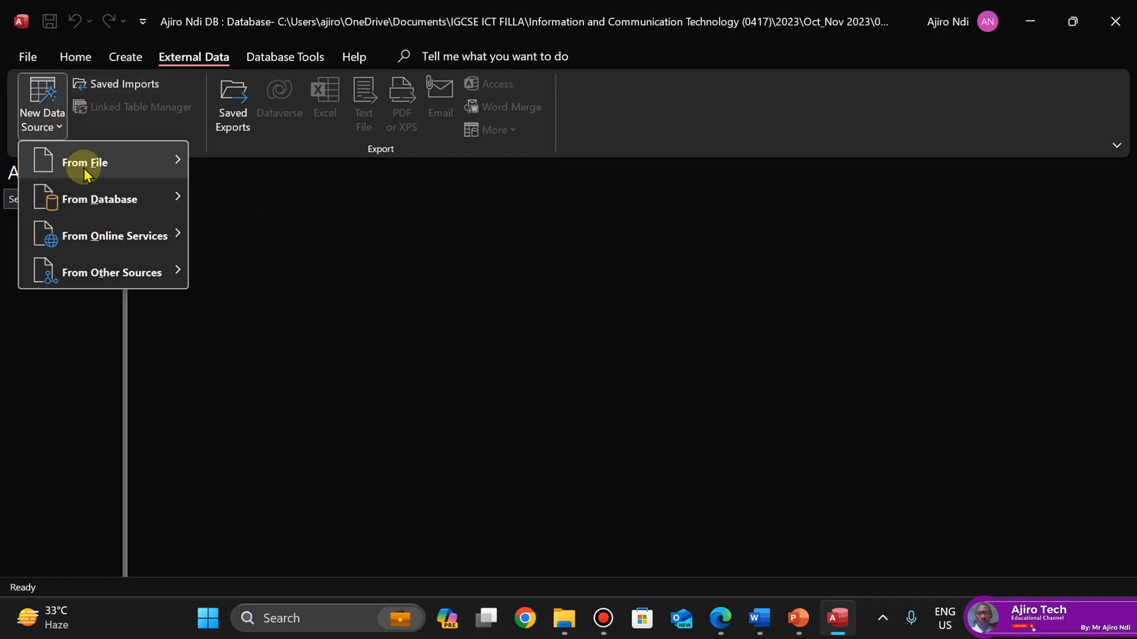
pyautogui.moveTo(84, 166)
pyautogui.click(727, 619)
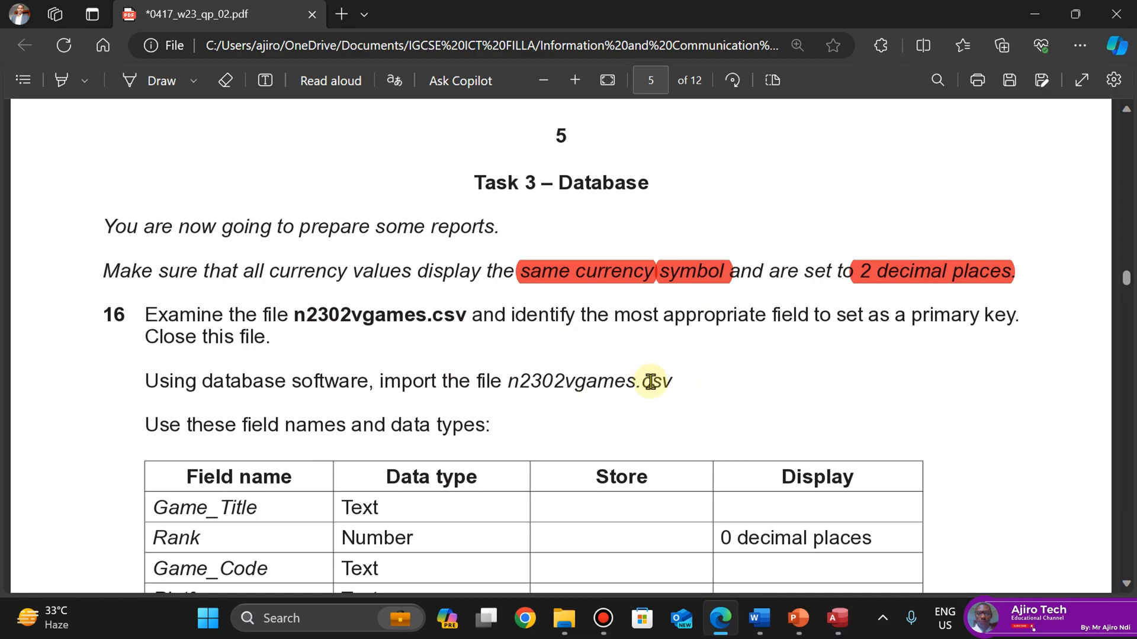
pyautogui.moveTo(833, 632)
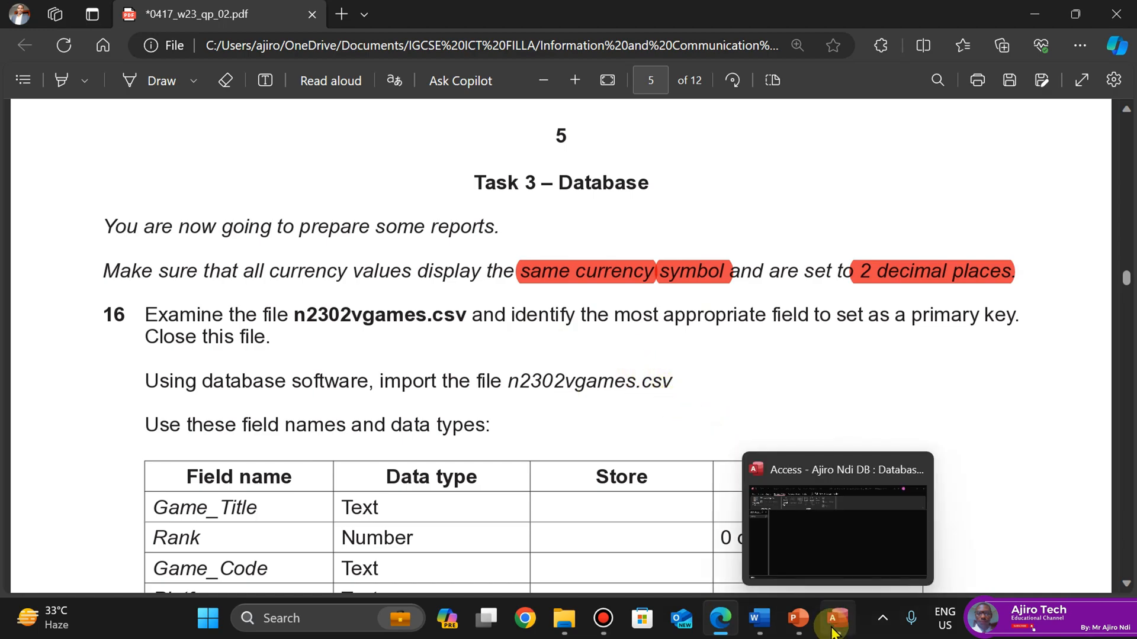
pyautogui.click(837, 525)
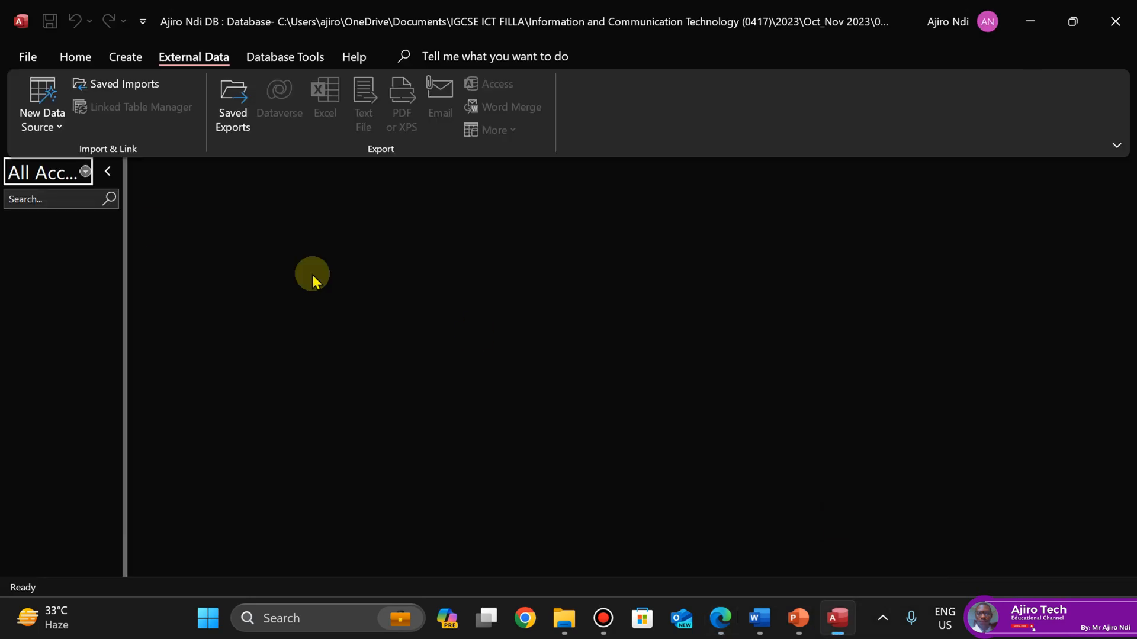
pyautogui.click(54, 134)
pyautogui.moveTo(93, 169)
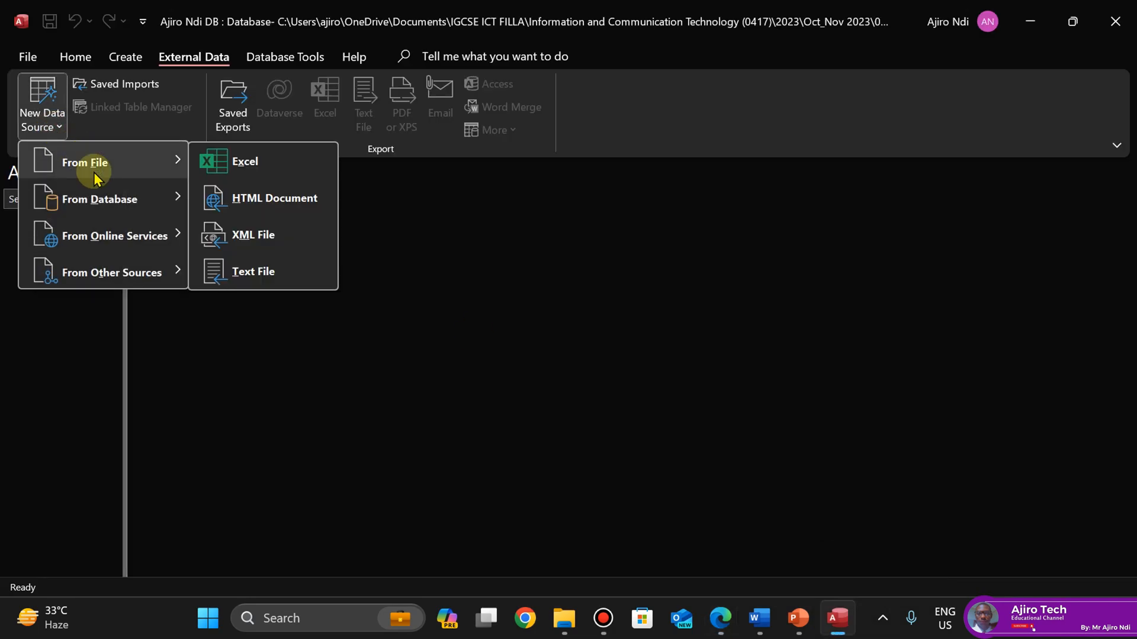
pyautogui.click(283, 274)
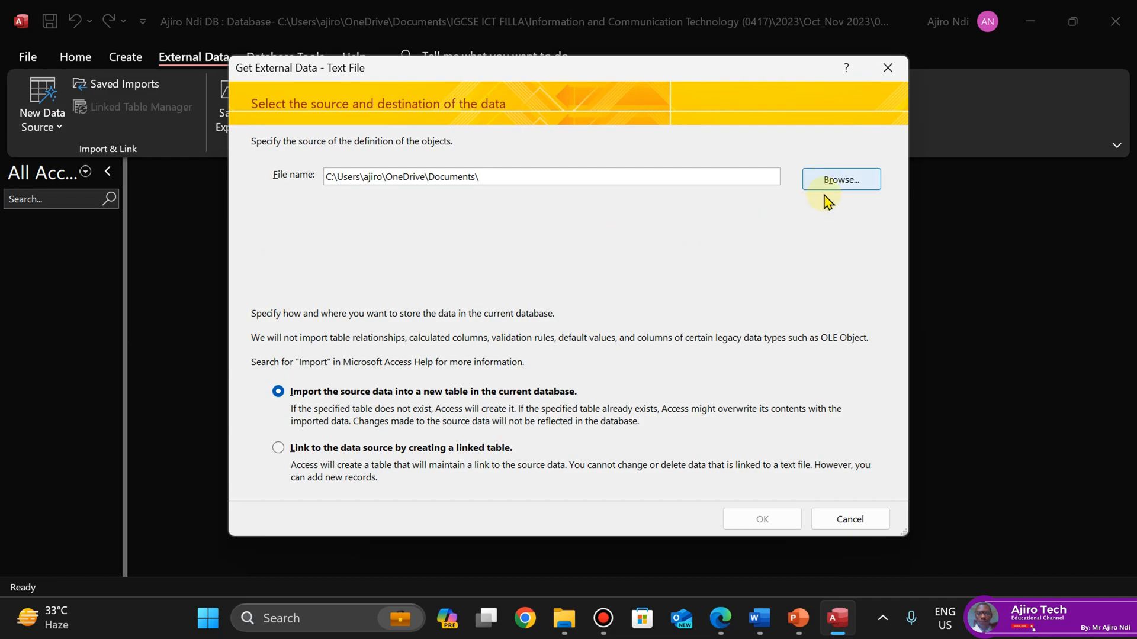
# Browse for the source file through IGCSE ICT FILLA, 2023, Oct_Nov 2023 and 0417_w23_sf_02 to the 11_0417_02 confidential source files folder
pyautogui.click(833, 181)
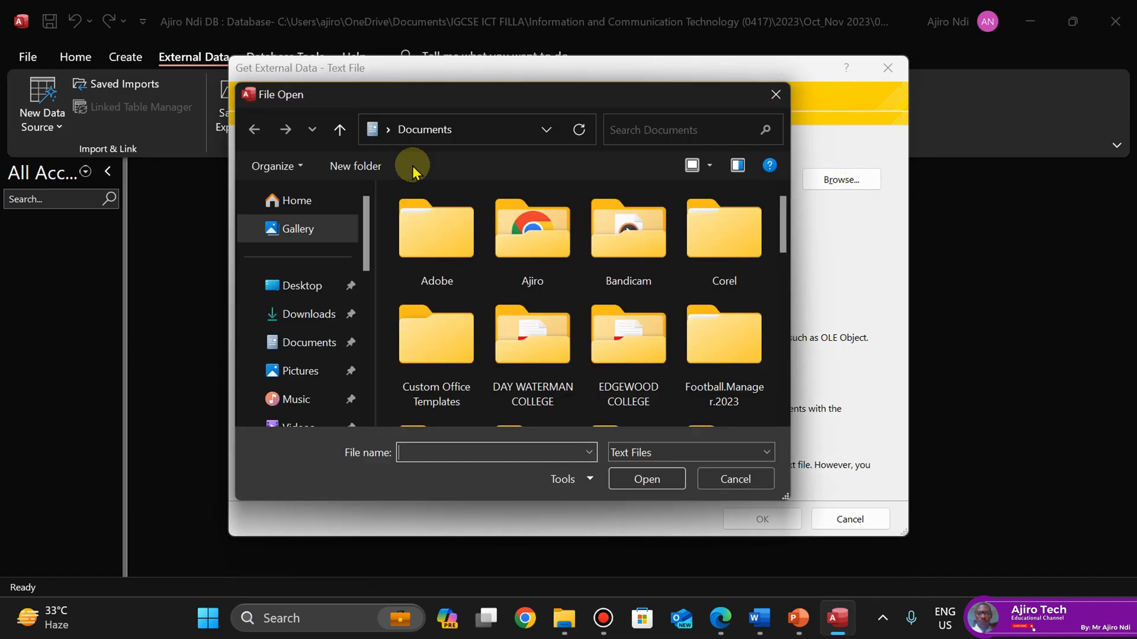
pyautogui.scroll(-2, 633, 402)
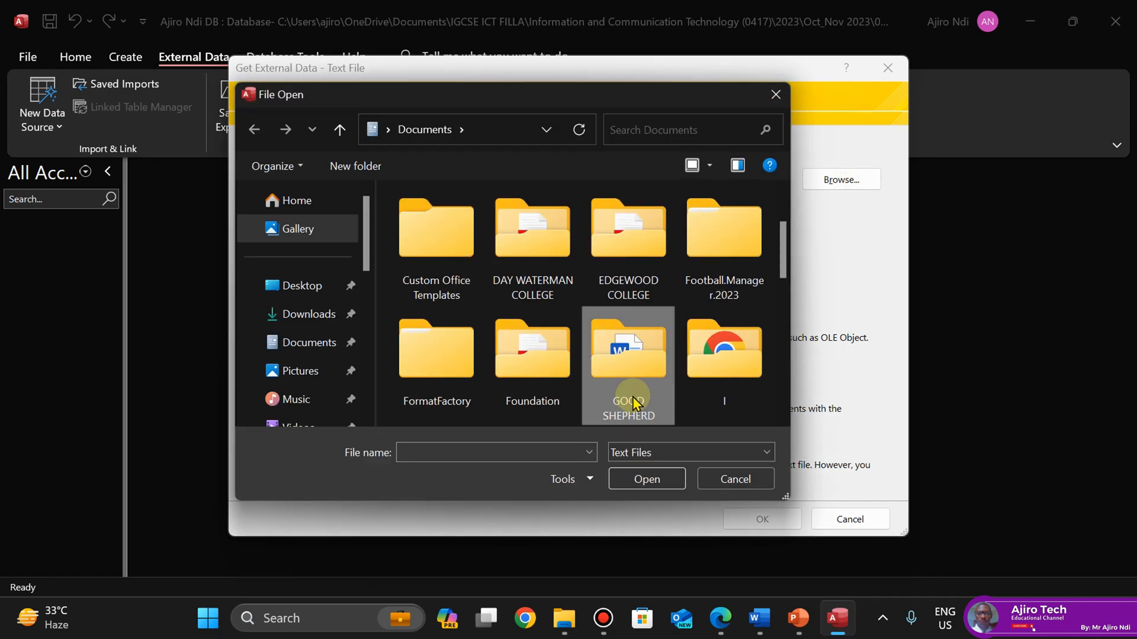
pyautogui.scroll(-2, 632, 403)
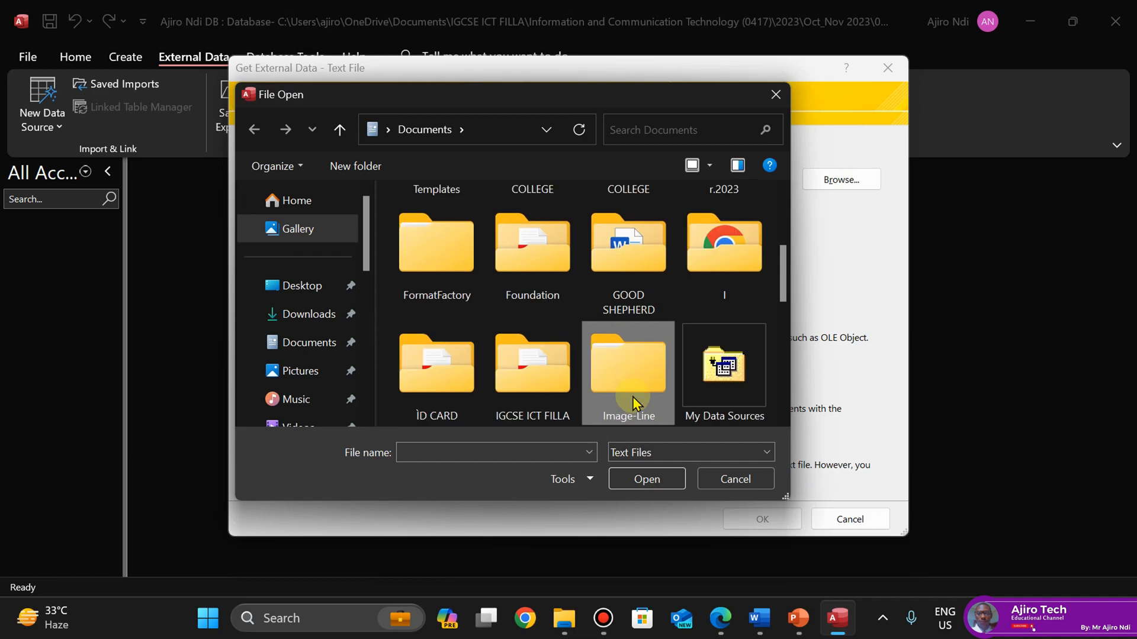
pyautogui.doubleClick(548, 388)
pyautogui.scroll(-1, 665, 369)
pyautogui.doubleClick(666, 372)
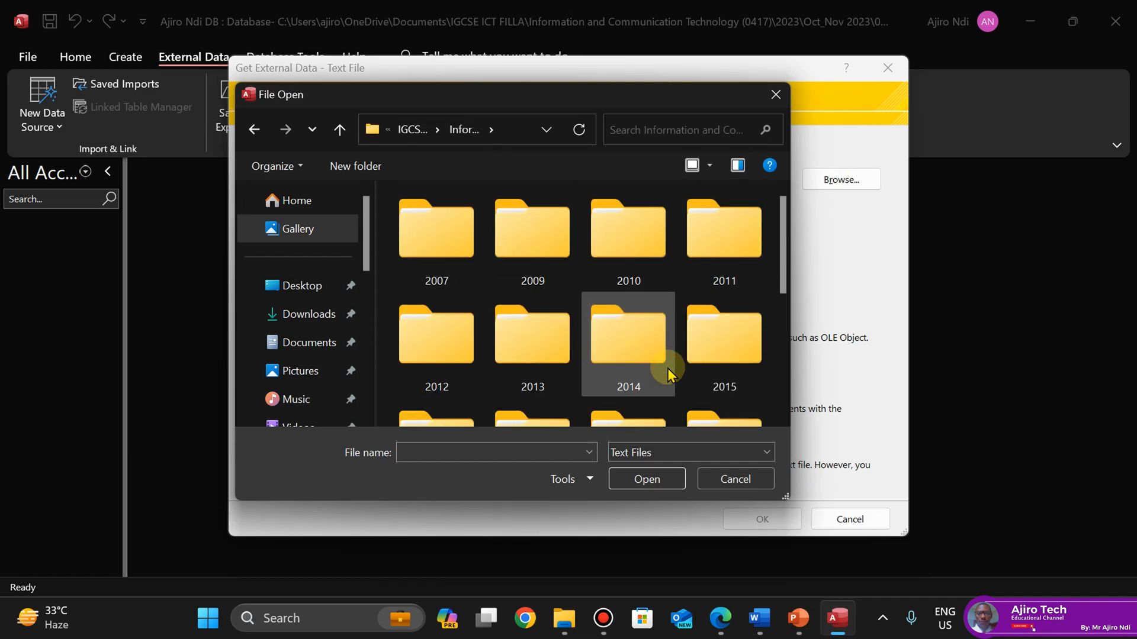
pyautogui.scroll(-4, 711, 414)
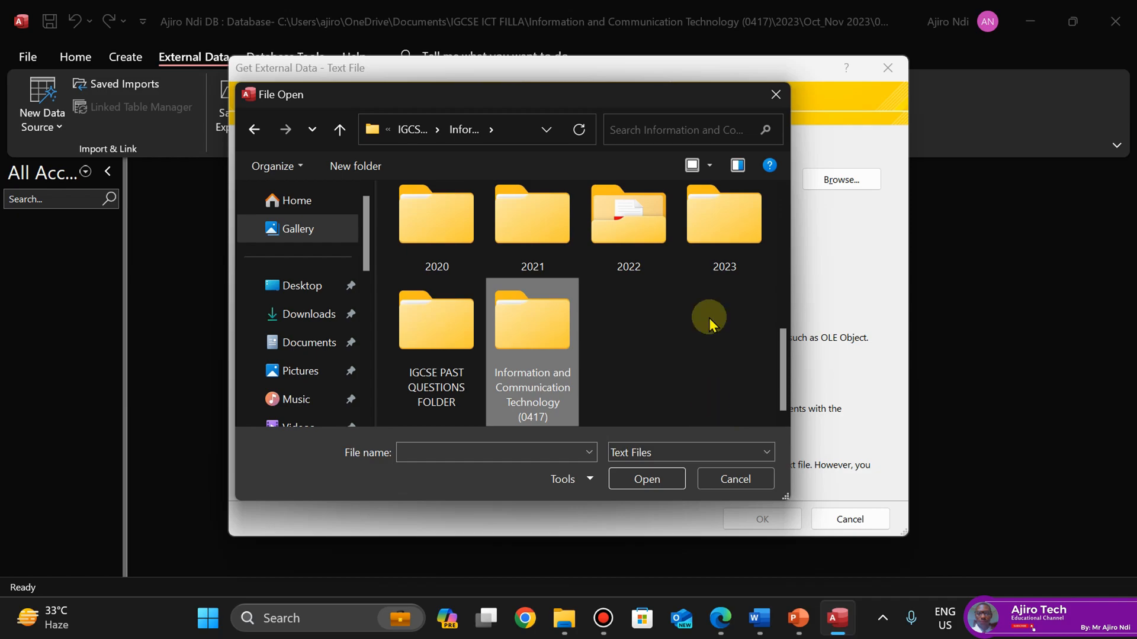
pyautogui.click(712, 254)
pyautogui.doubleClick(713, 254)
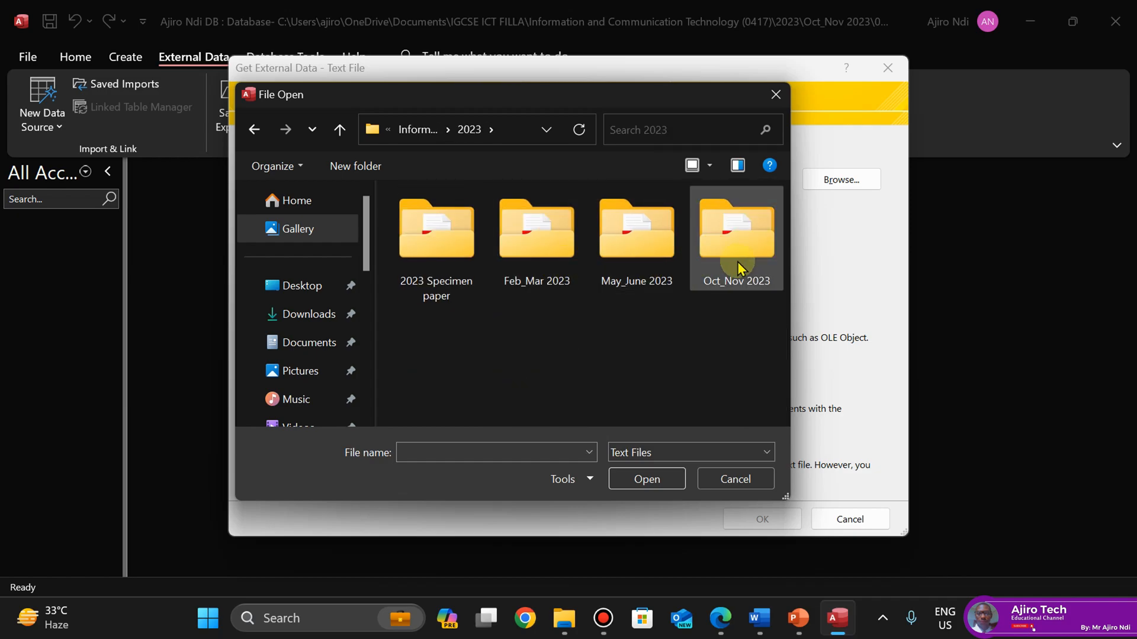
pyautogui.doubleClick(737, 265)
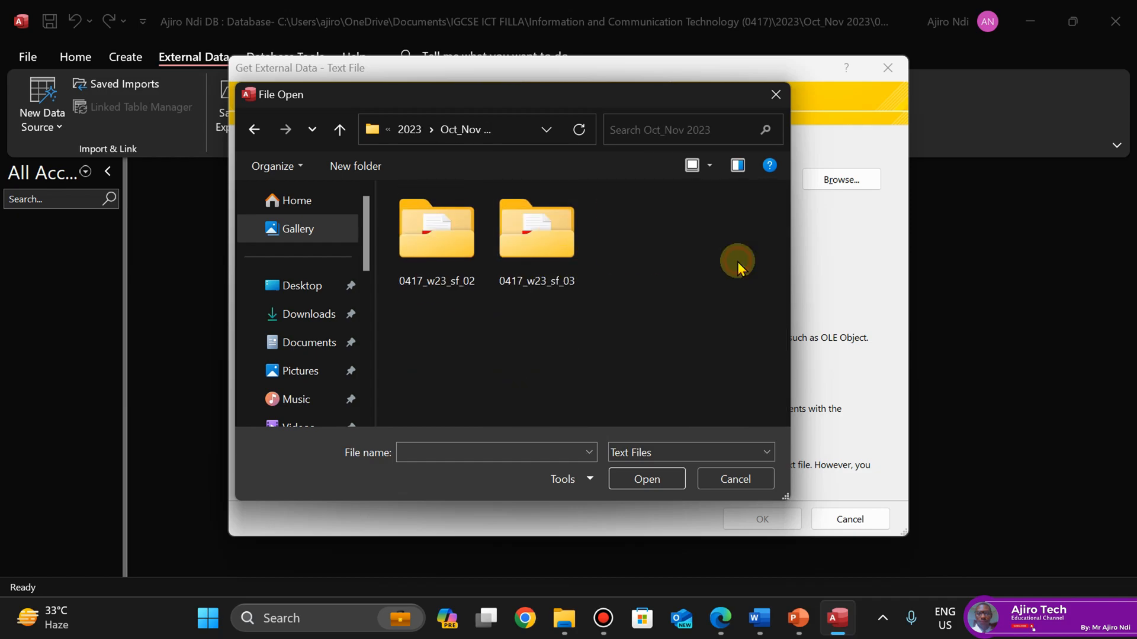
pyautogui.doubleClick(449, 256)
pyautogui.doubleClick(450, 259)
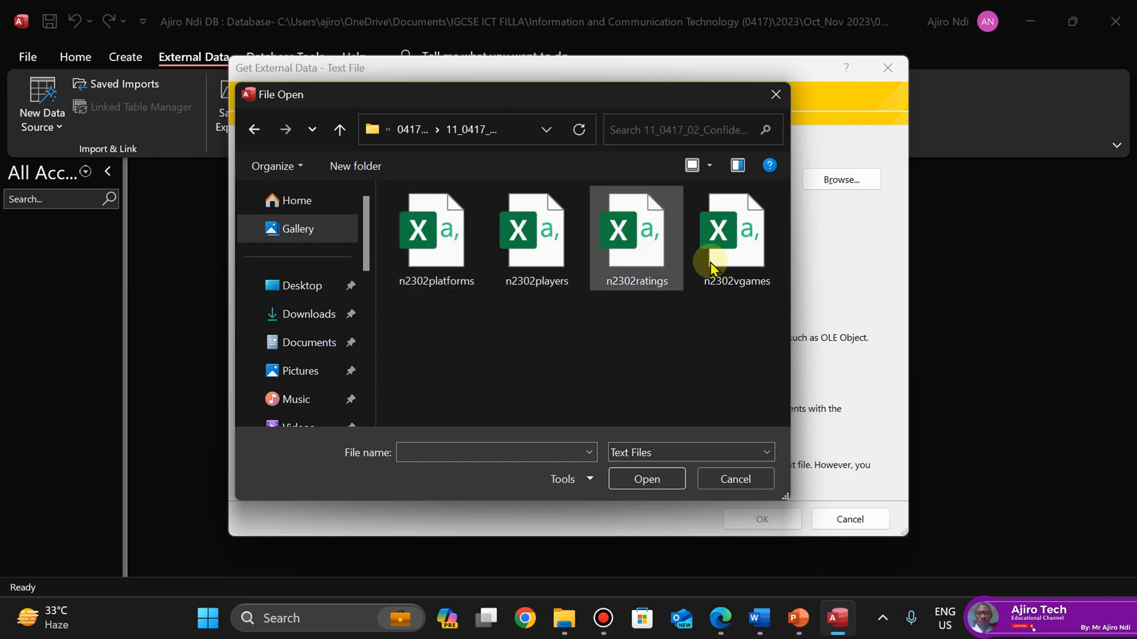
# Choose n2302vgames as the source file and import it into a new table in the current database
pyautogui.click(755, 267)
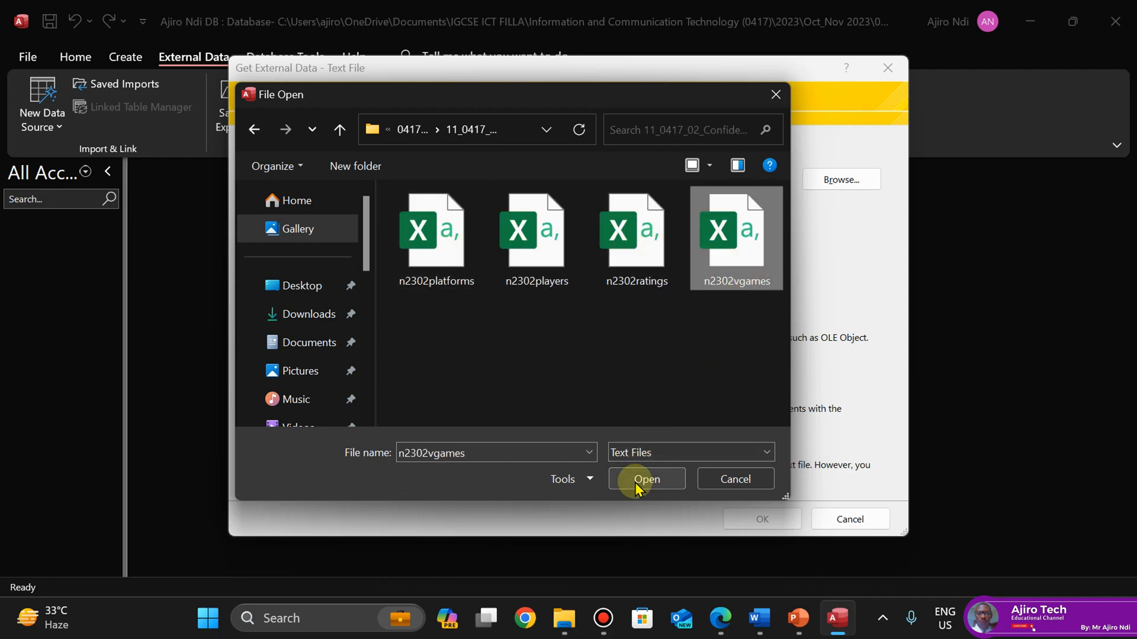
pyautogui.click(728, 629)
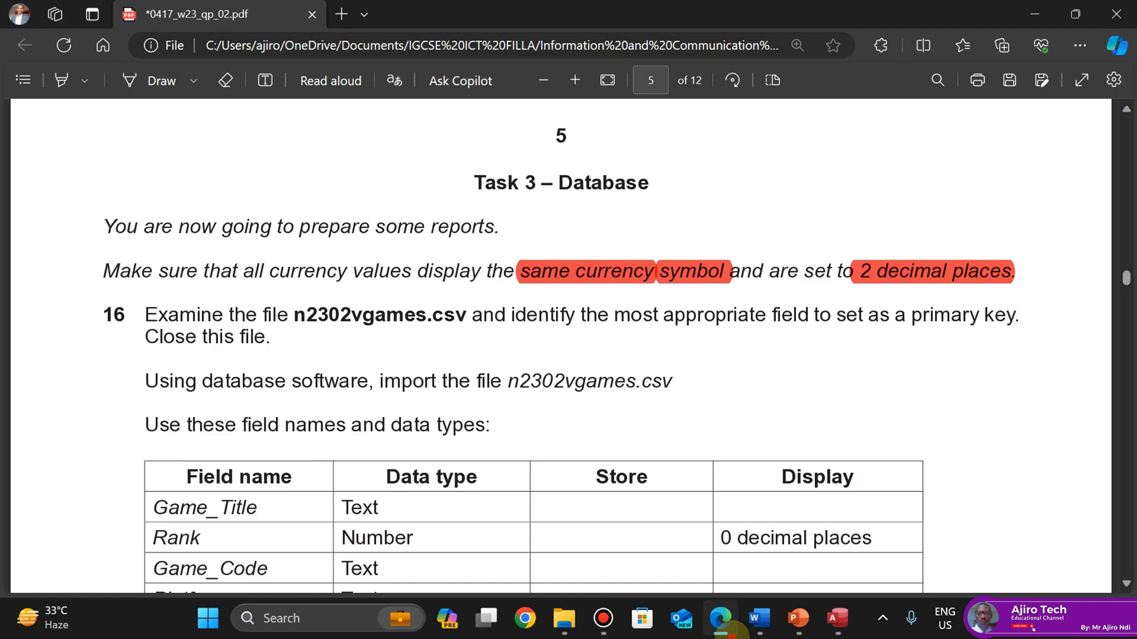
pyautogui.click(728, 630)
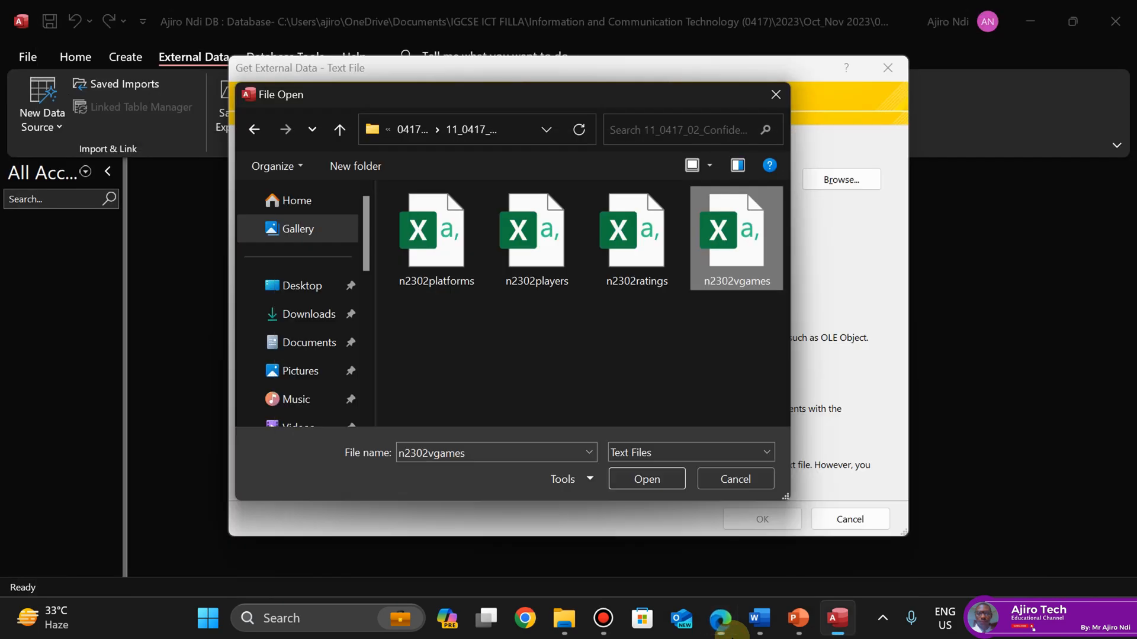
pyautogui.click(648, 481)
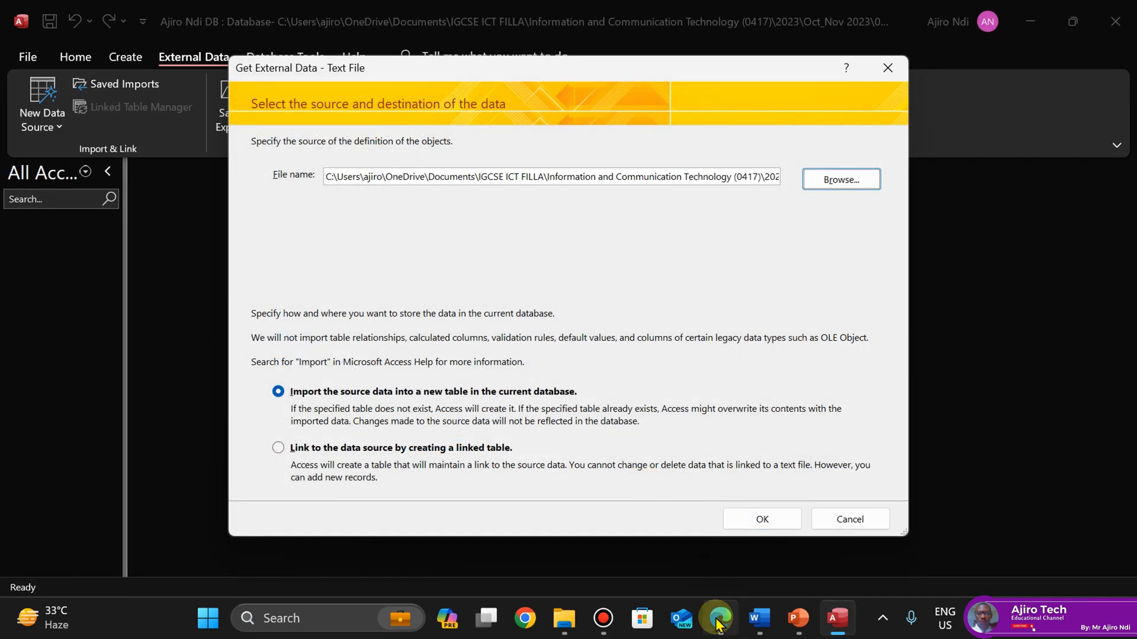
pyautogui.click(719, 623)
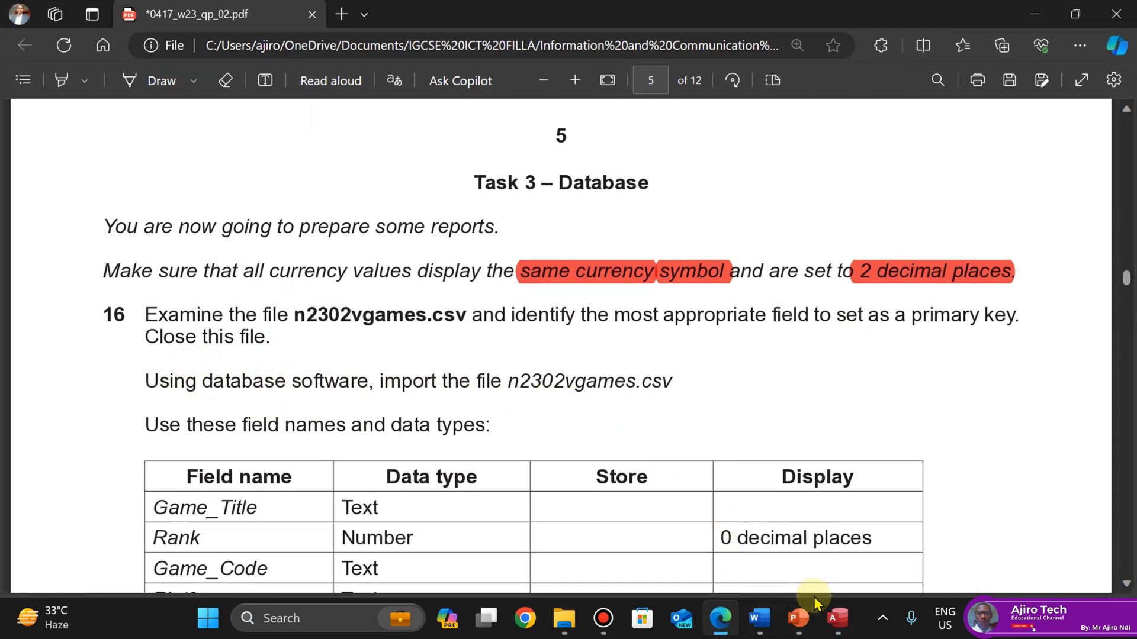
pyautogui.moveTo(836, 615)
pyautogui.click(855, 521)
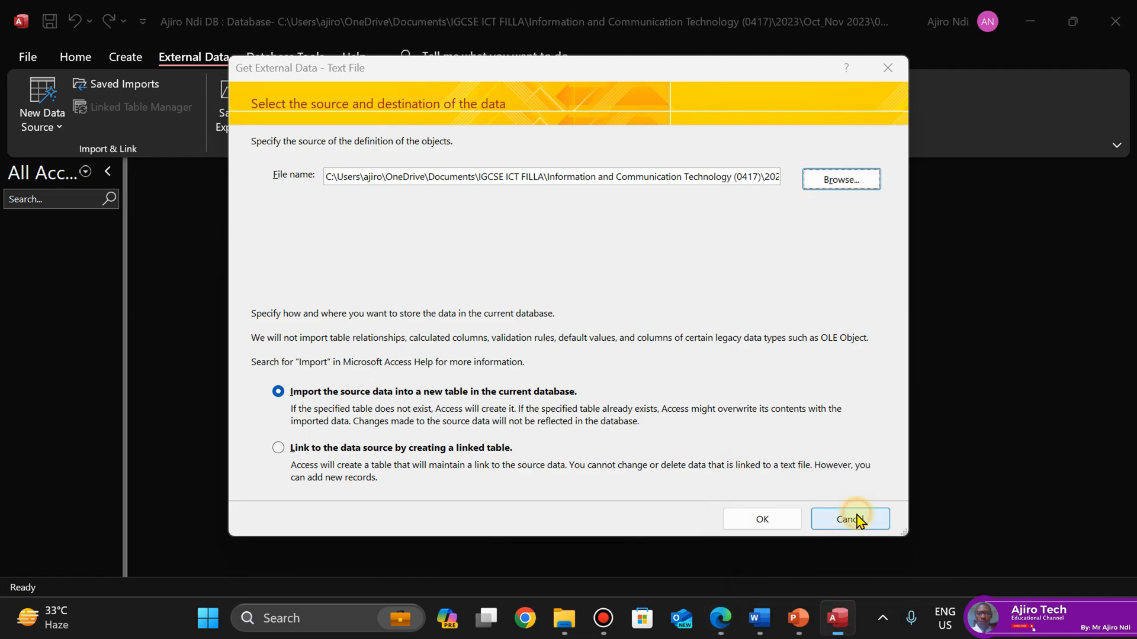
pyautogui.click(763, 519)
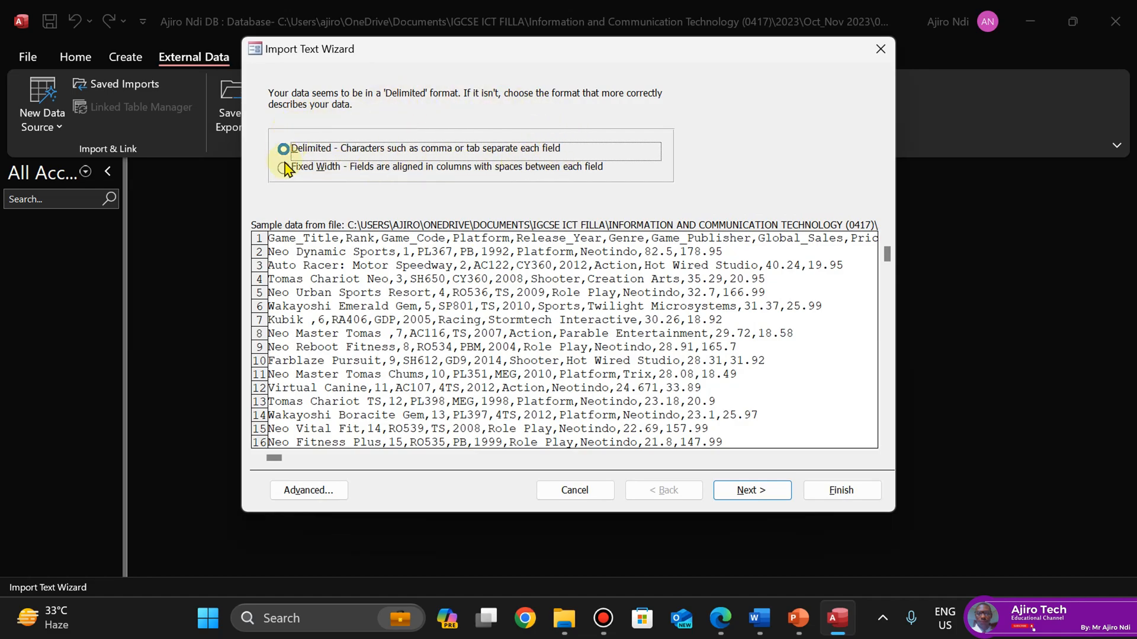
# Accept the delimited format with comma as the delimiter, and mark the first row as containing field names
pyautogui.click(751, 491)
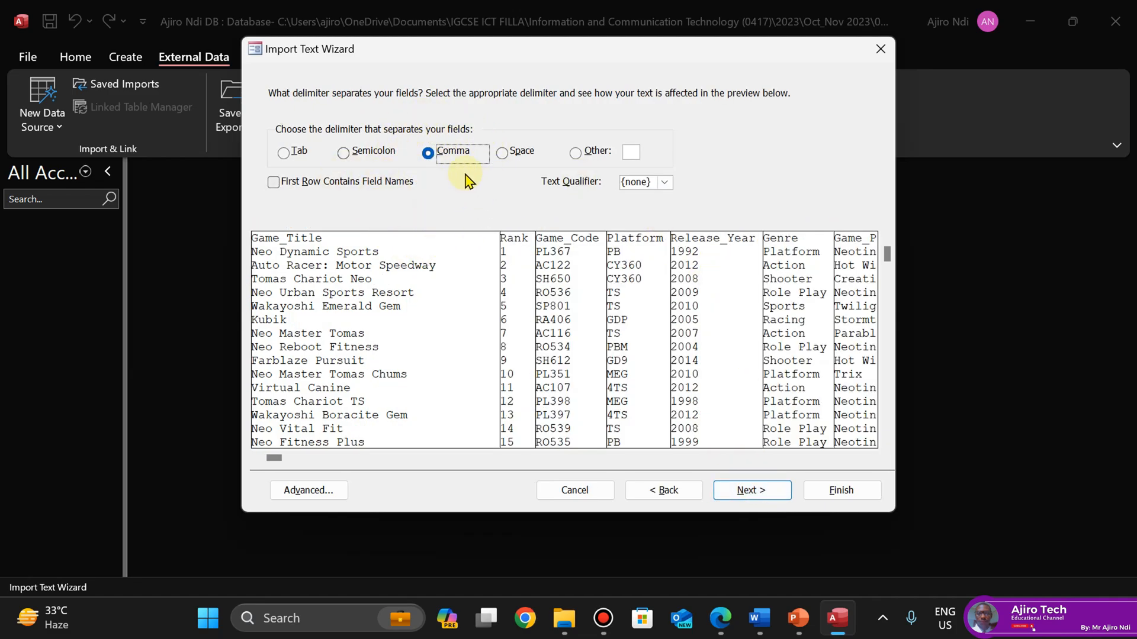
pyautogui.click(274, 183)
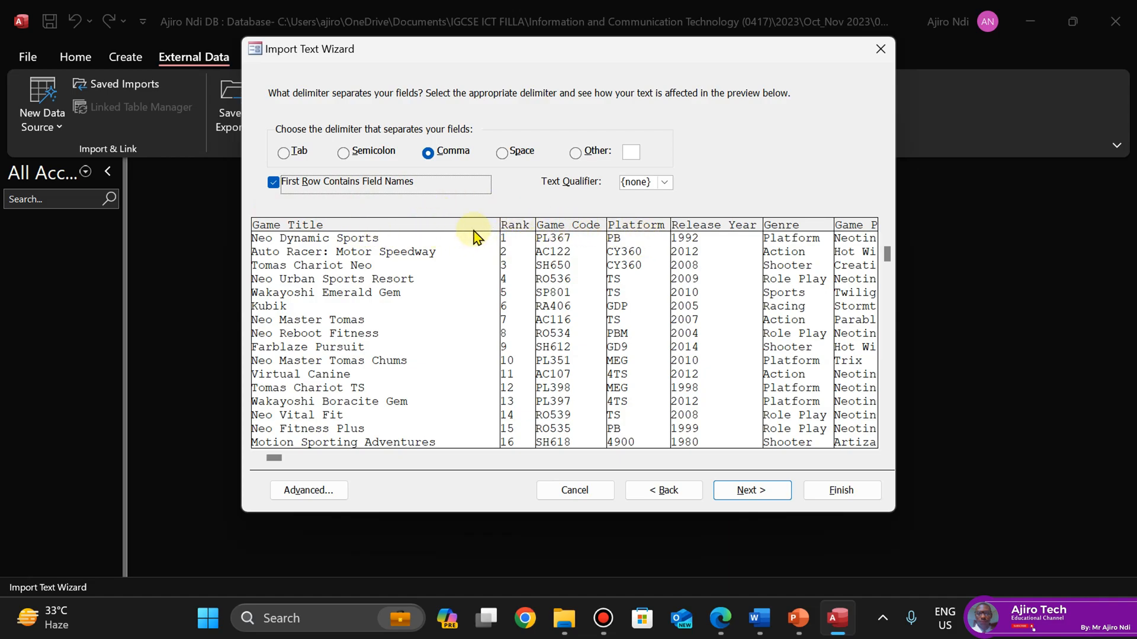
pyautogui.click(722, 496)
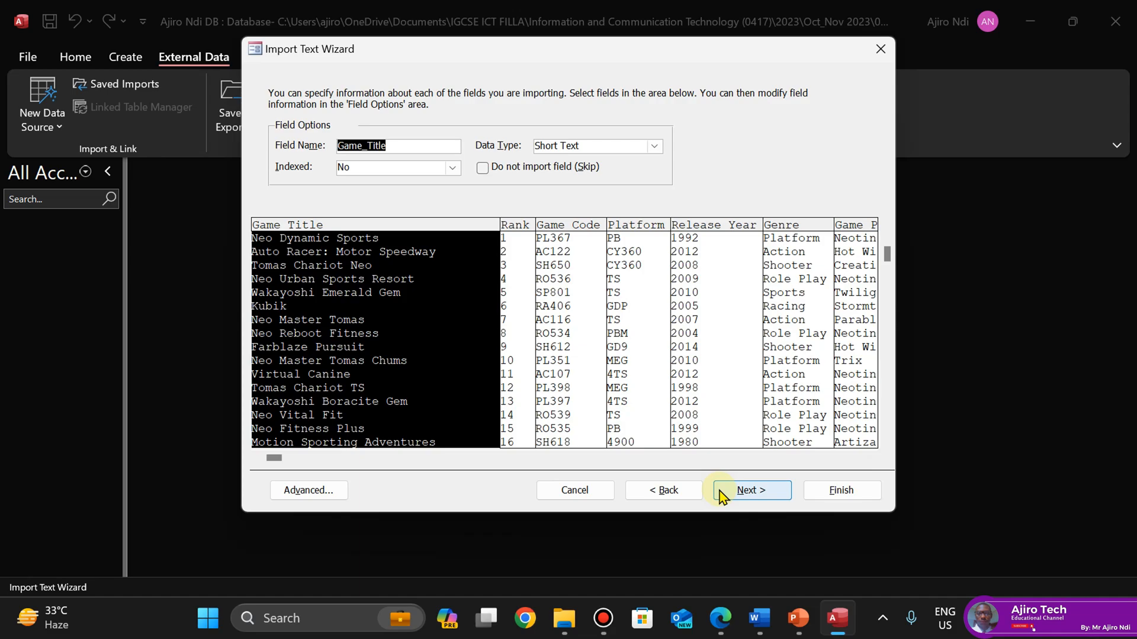
# Check the required field names and data types in the question paper in Edge, and return to the import wizard in Access
pyautogui.click(719, 618)
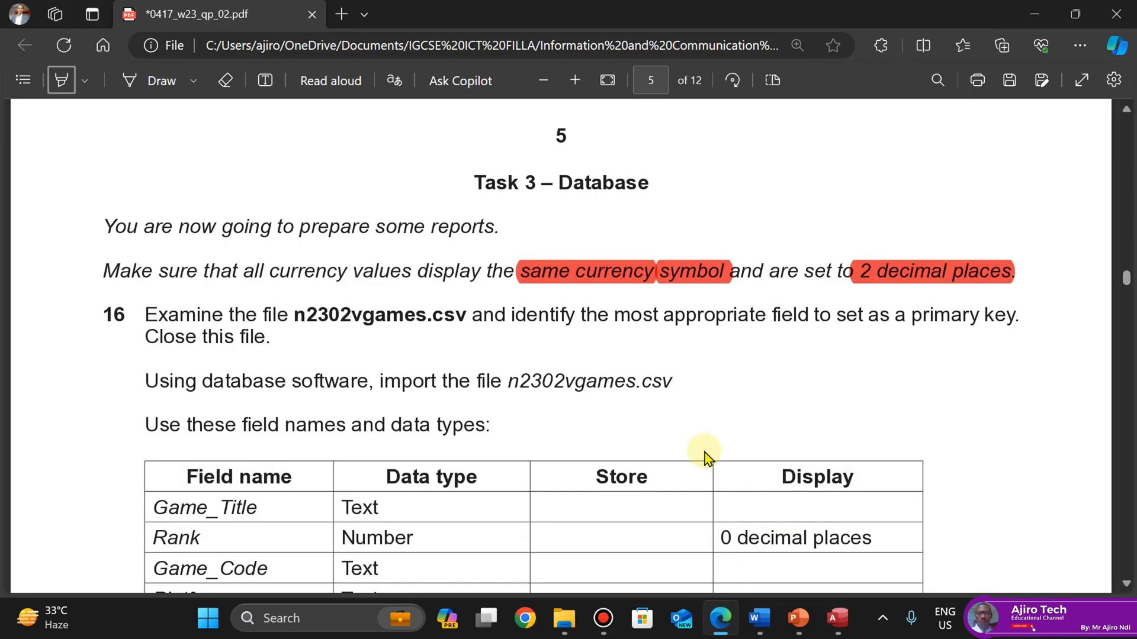
pyautogui.click(410, 353)
pyautogui.scroll(-5, 410, 354)
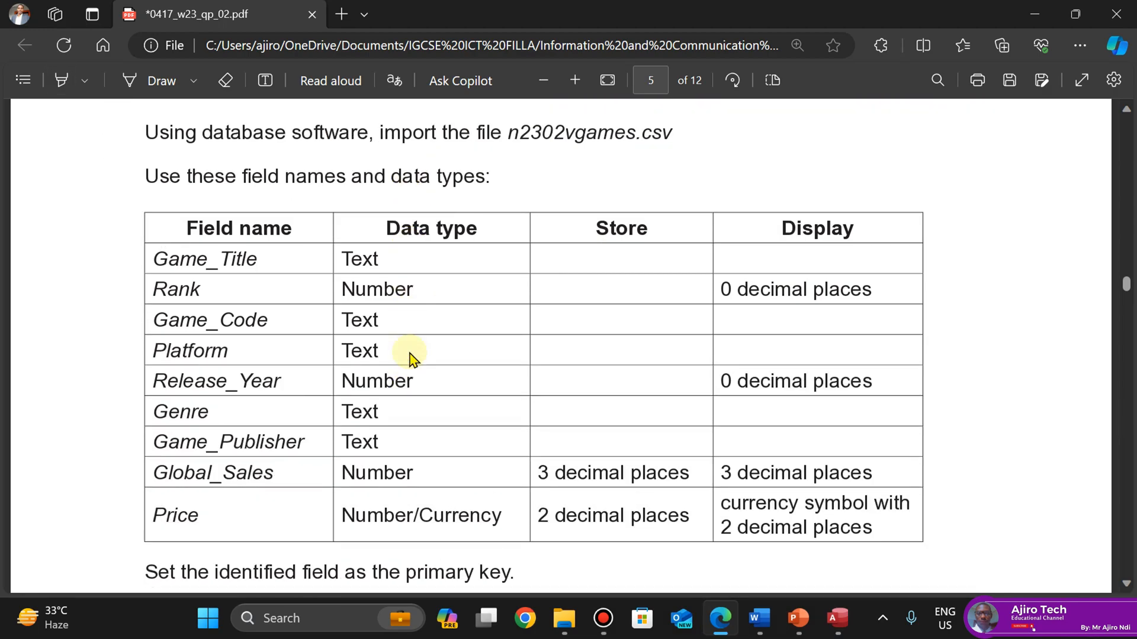
pyautogui.scroll(1, 409, 354)
pyautogui.moveTo(837, 619)
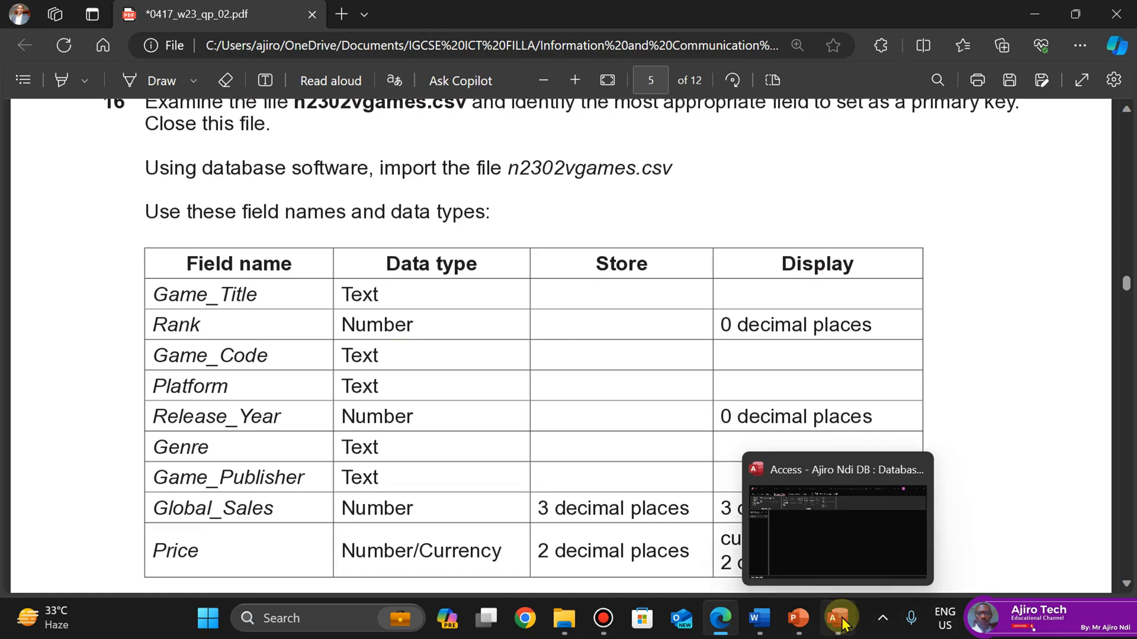
pyautogui.click(855, 545)
# Advance to the primary key page, open the advanced import specification, and compare its field data types with the question paper's table in Edge
pyautogui.click(734, 493)
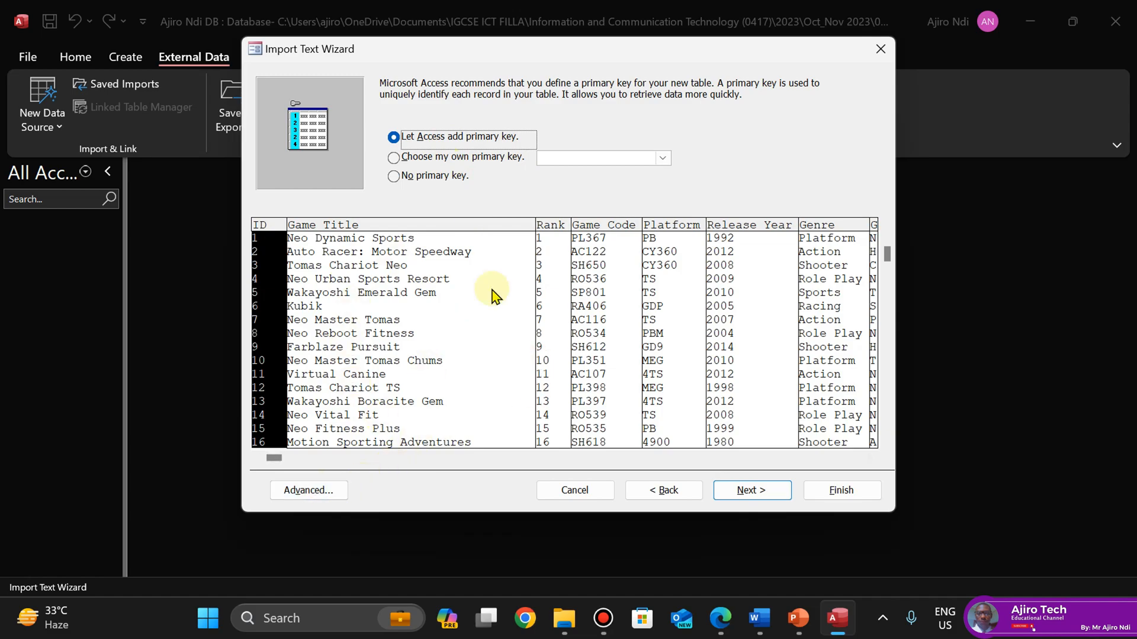
pyautogui.click(307, 491)
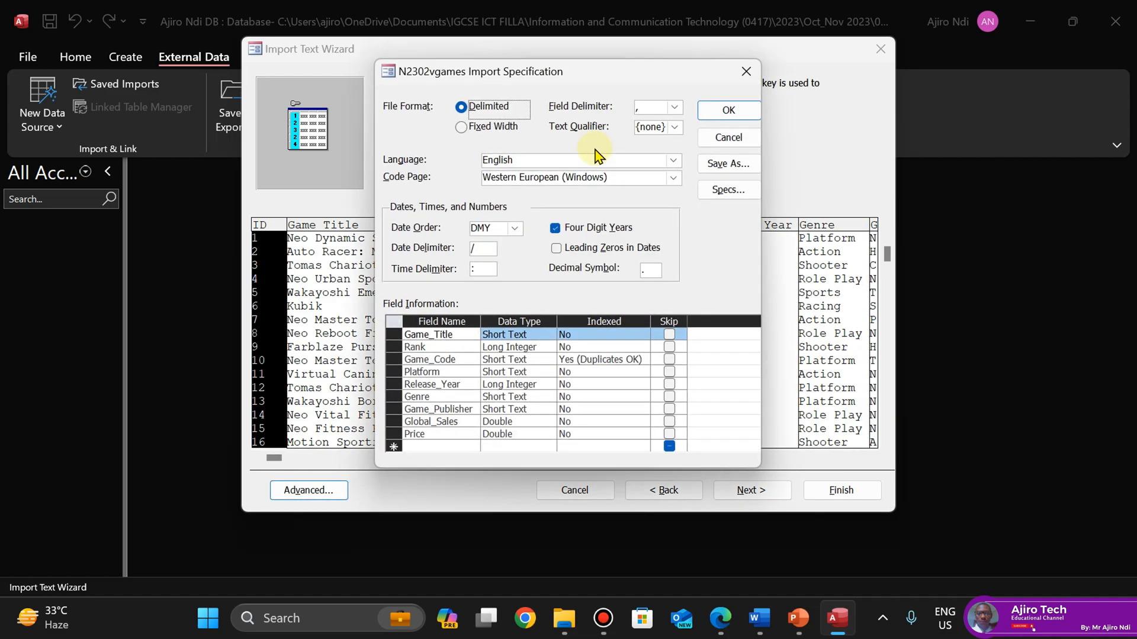
pyautogui.click(721, 619)
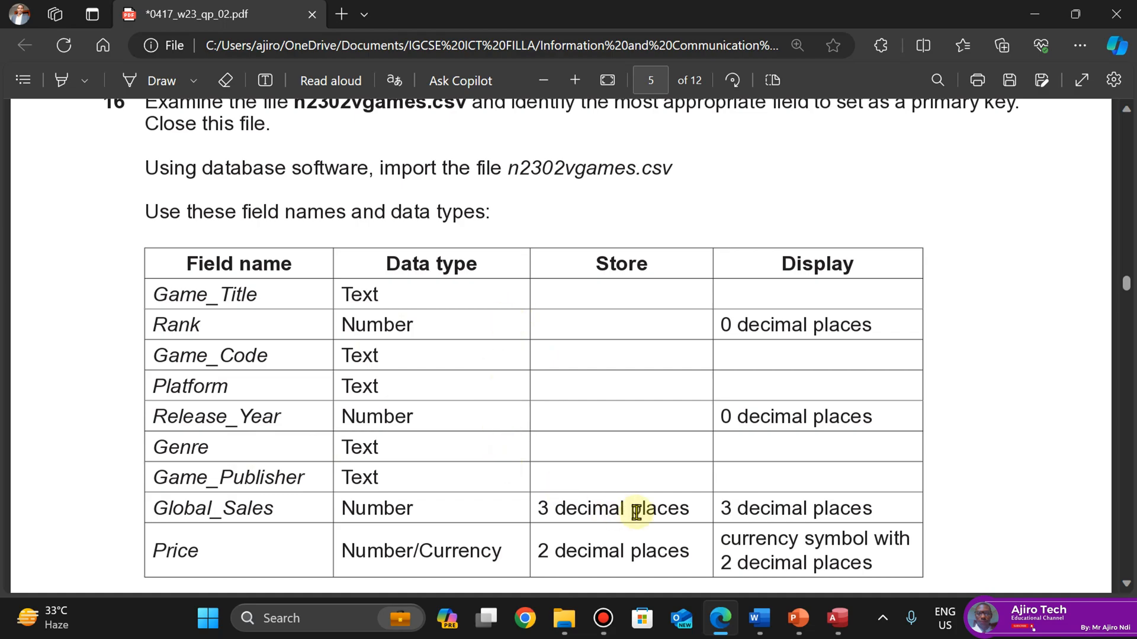
pyautogui.moveTo(838, 619)
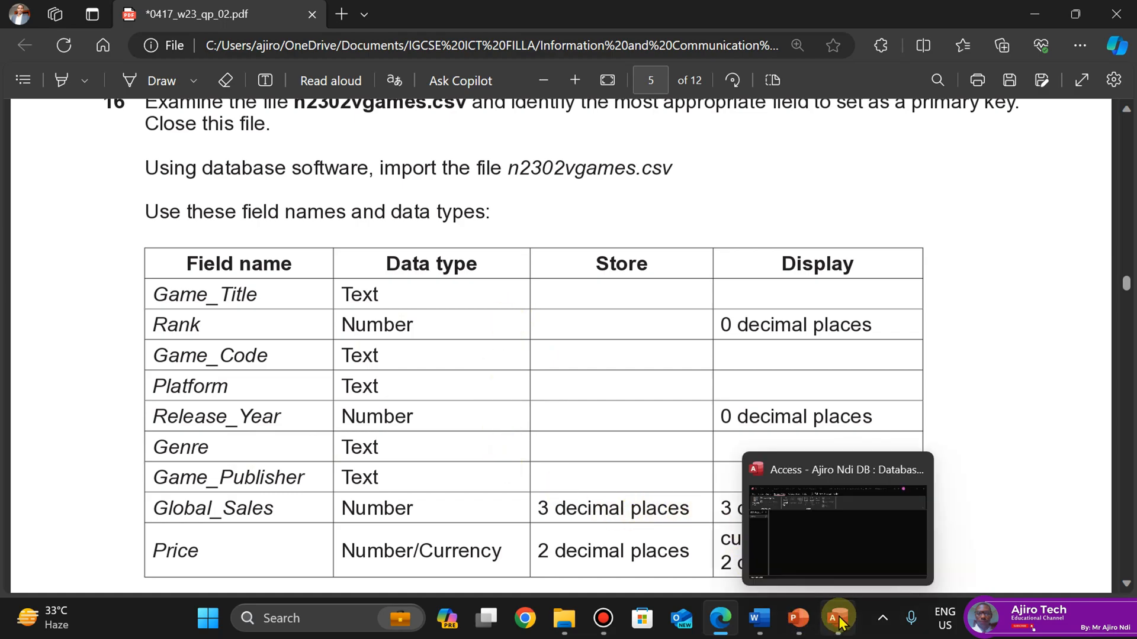
pyautogui.click(844, 531)
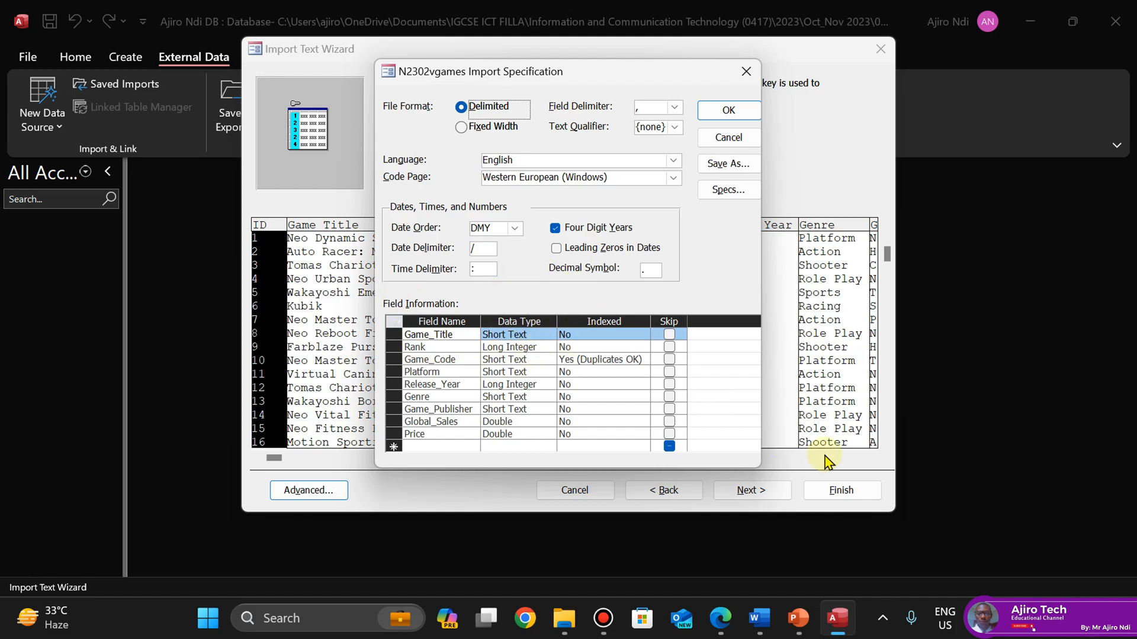
pyautogui.click(718, 621)
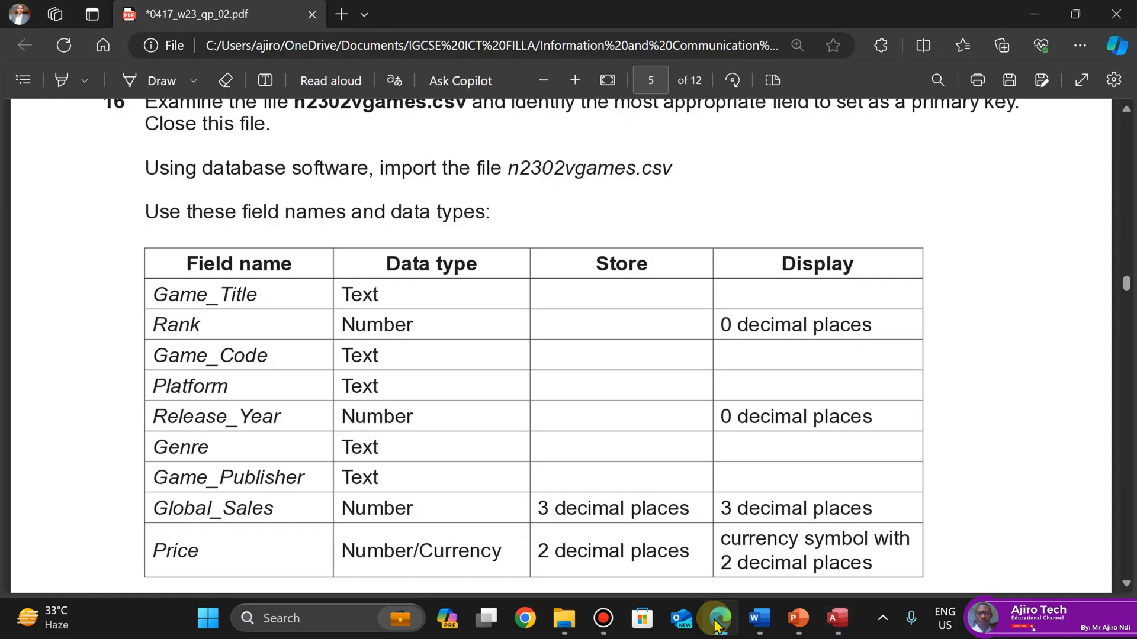
# Compare the import specification's field names and data types row by row with the question paper's table in Edge, and return to Access
pyautogui.click(718, 621)
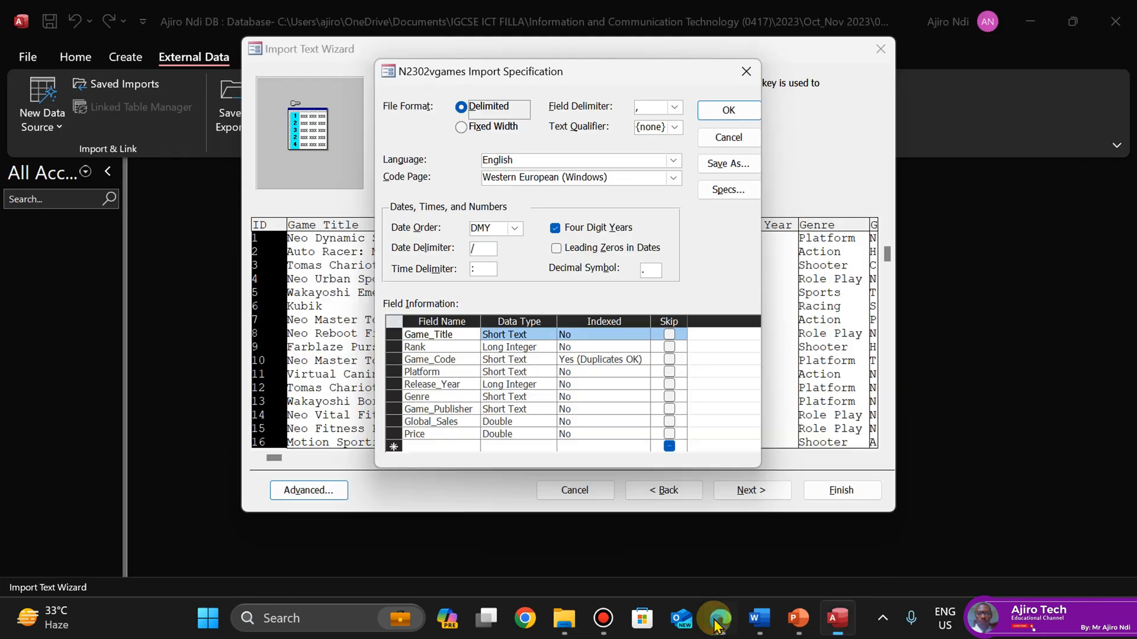
pyautogui.click(727, 621)
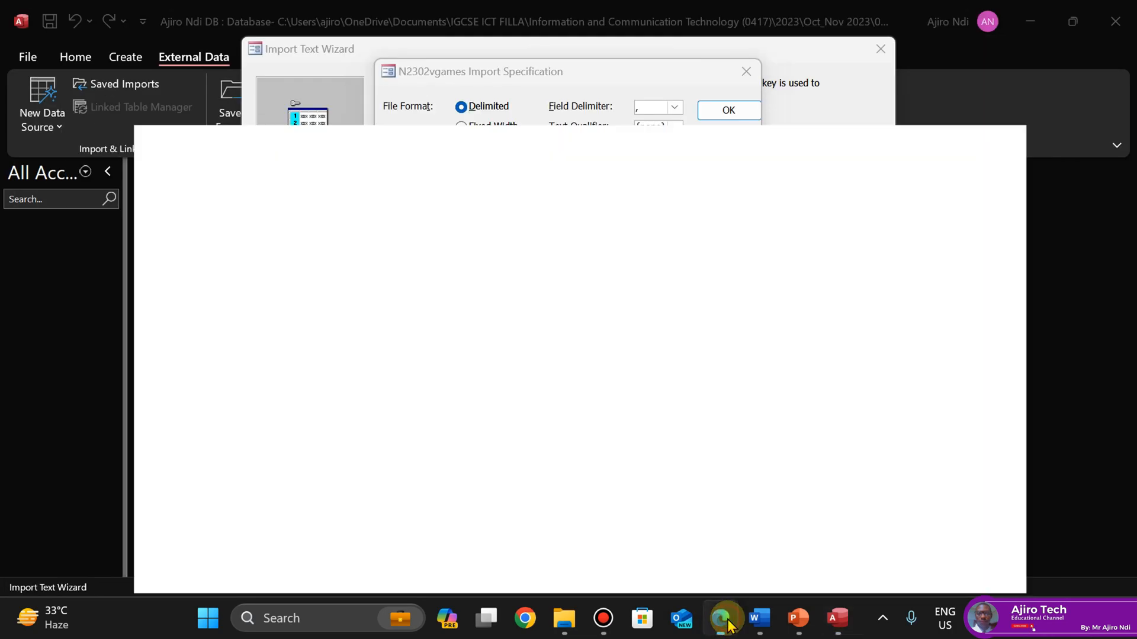
pyautogui.click(728, 621)
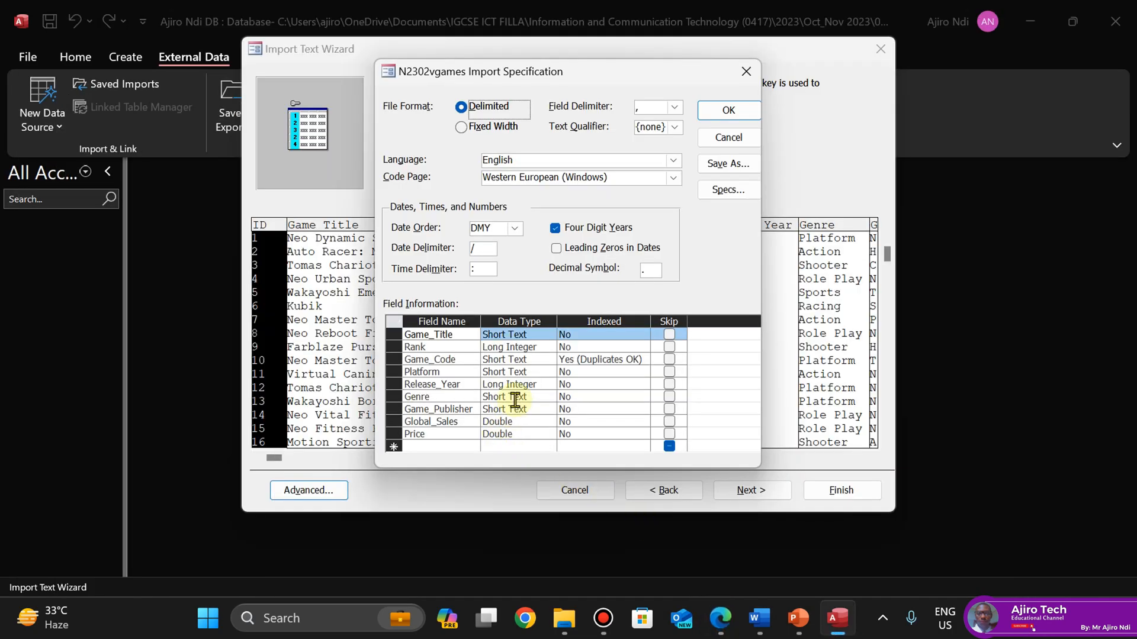
pyautogui.click(721, 621)
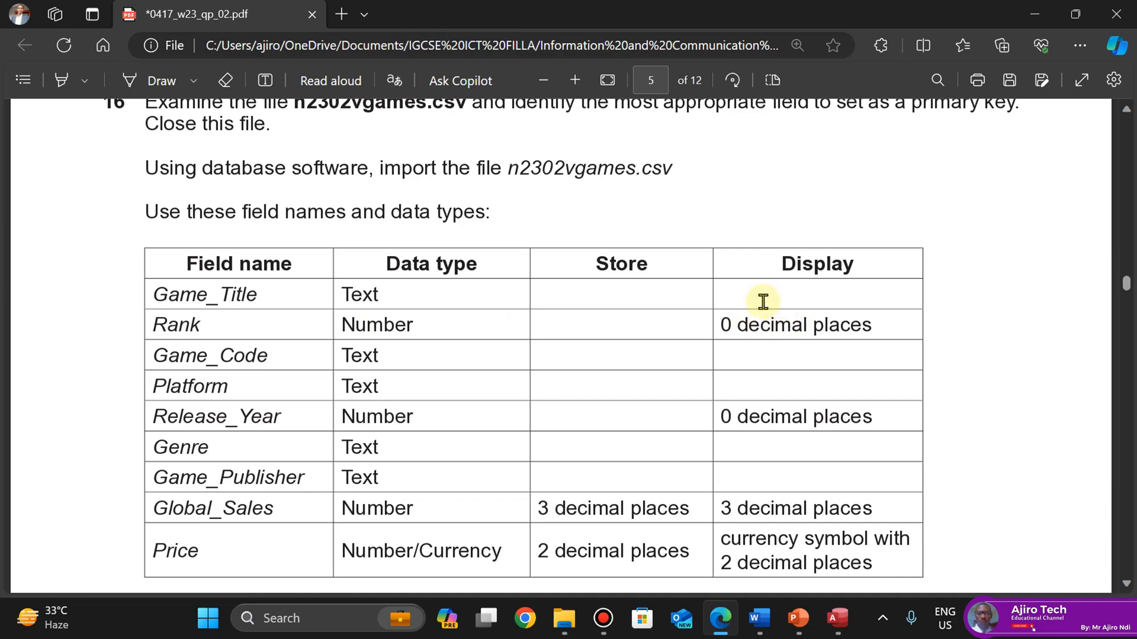
pyautogui.moveTo(836, 617)
pyautogui.click(838, 527)
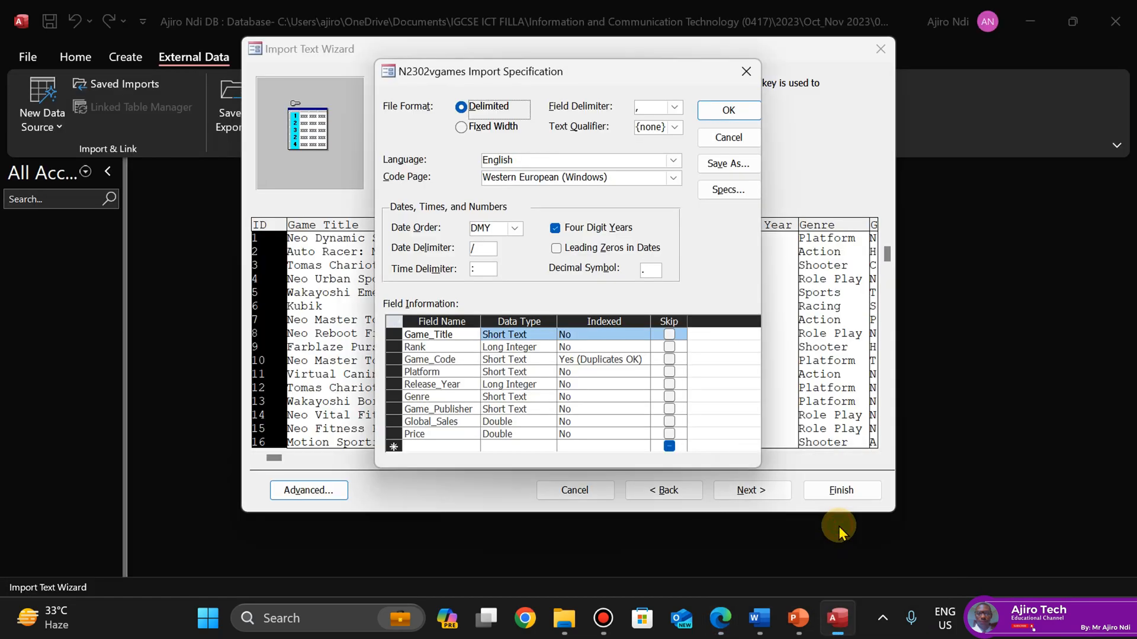
pyautogui.click(720, 616)
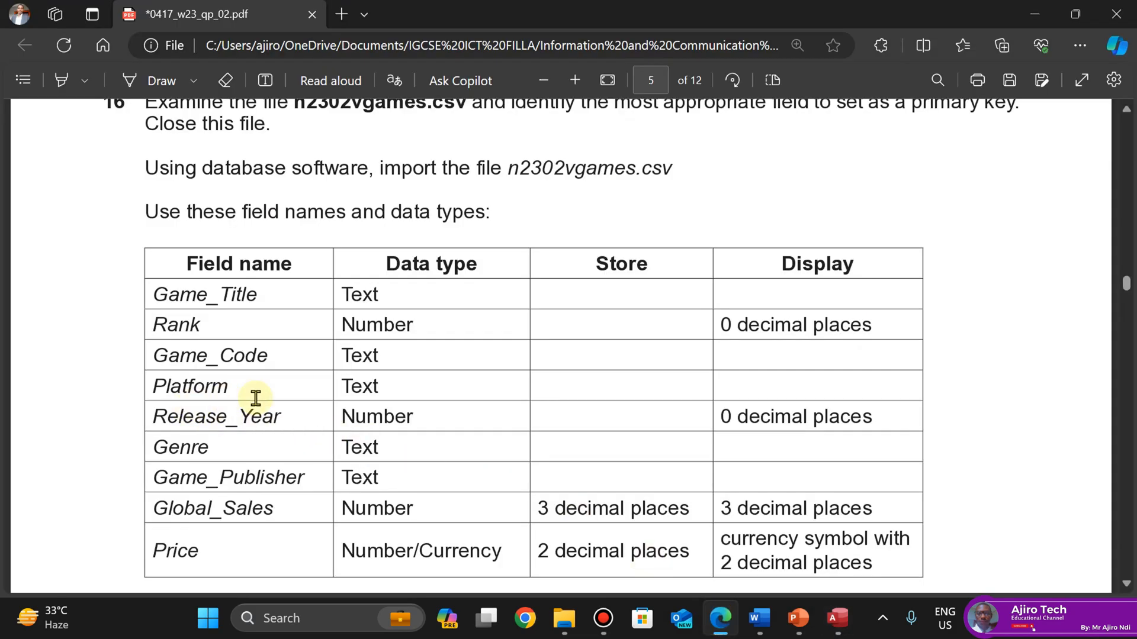
pyautogui.moveTo(835, 619)
pyautogui.click(840, 533)
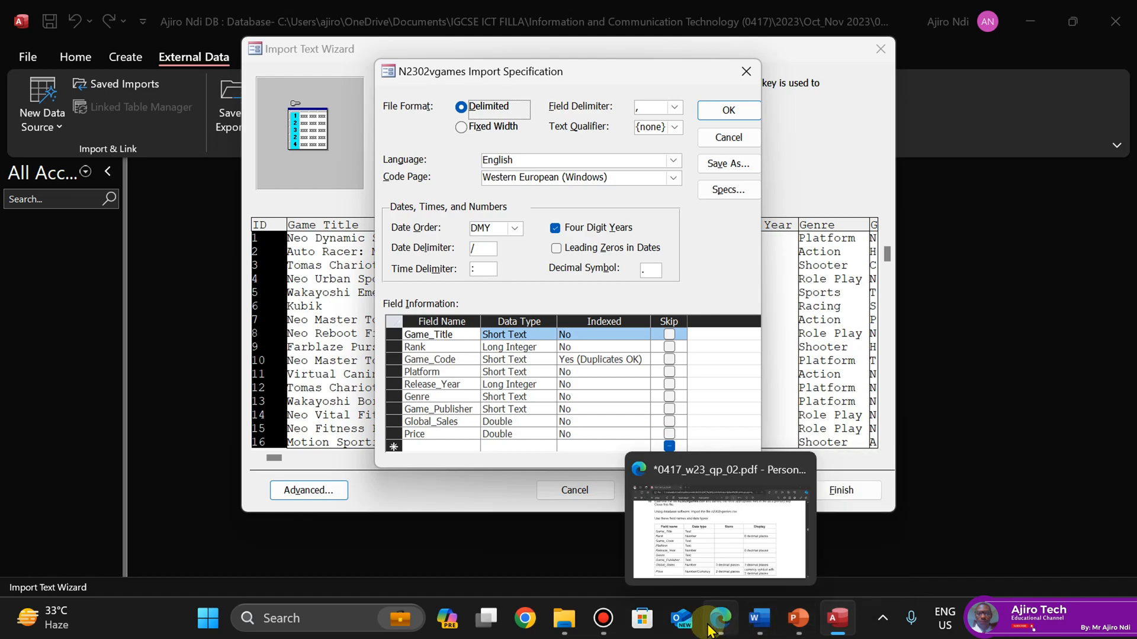
pyautogui.moveTo(716, 623); pyautogui.dragTo(792, 631)
pyautogui.click(794, 633)
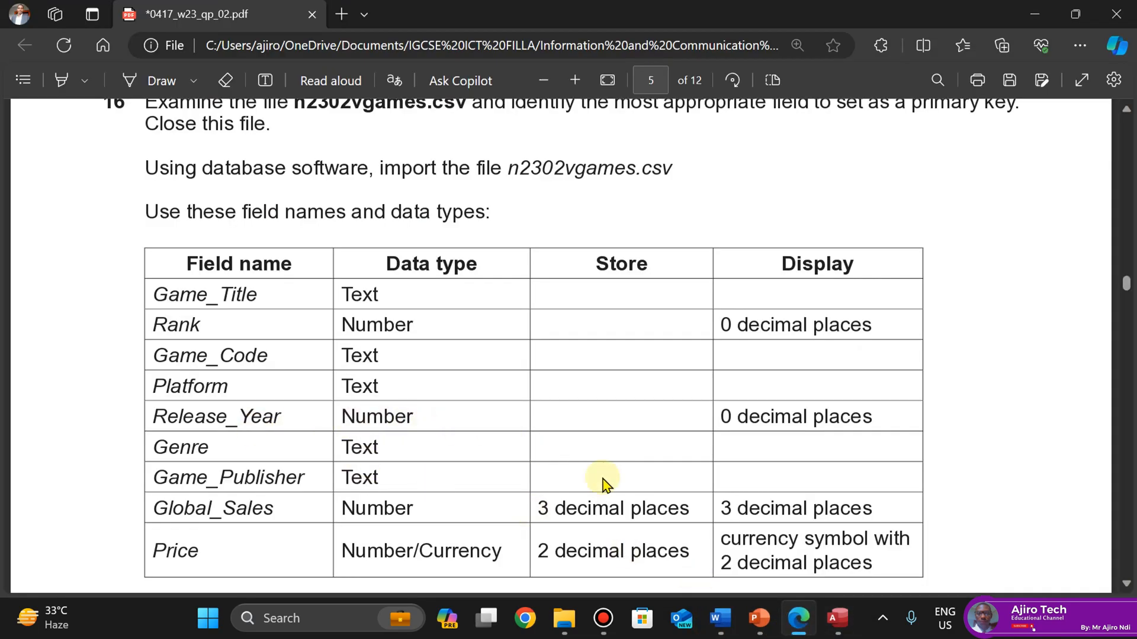
pyautogui.moveTo(833, 624)
pyautogui.click(870, 519)
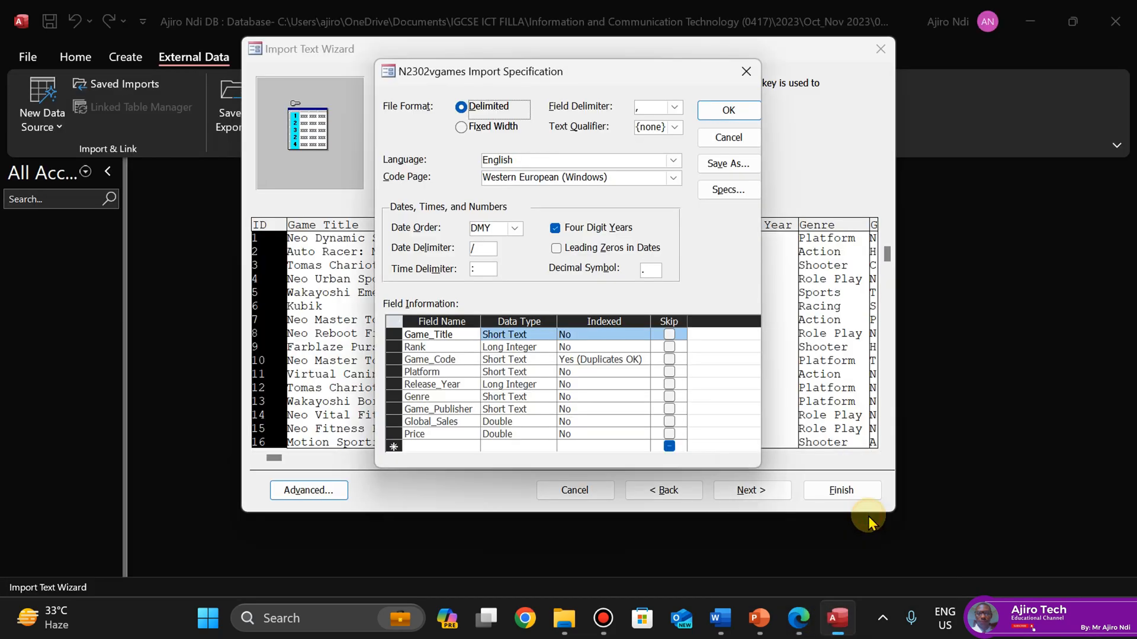
pyautogui.click(798, 627)
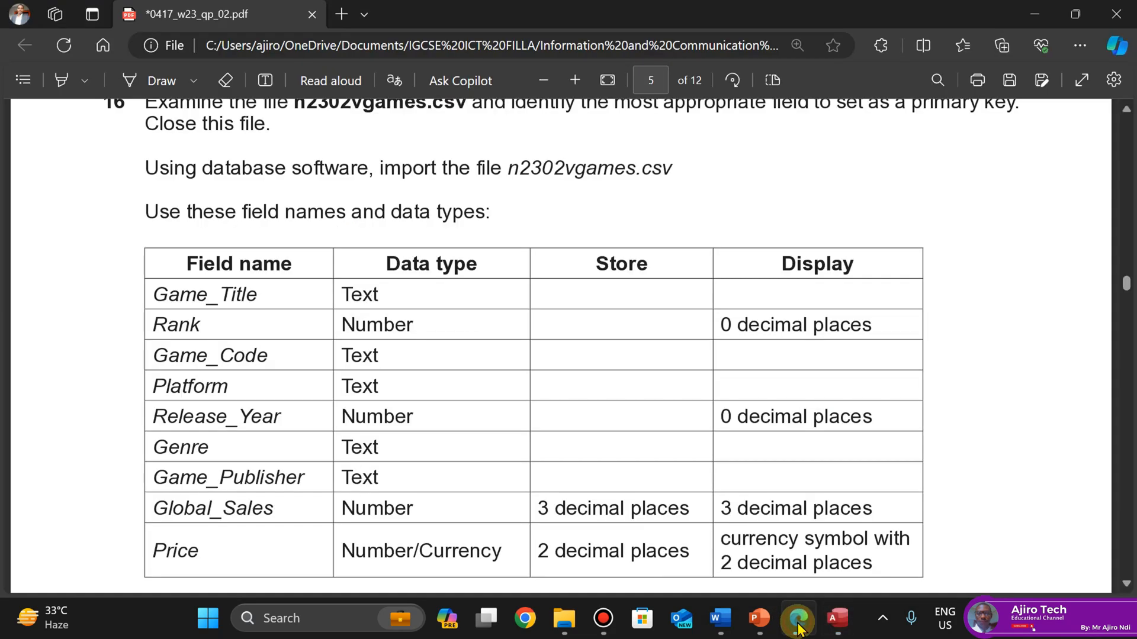
pyautogui.click(798, 626)
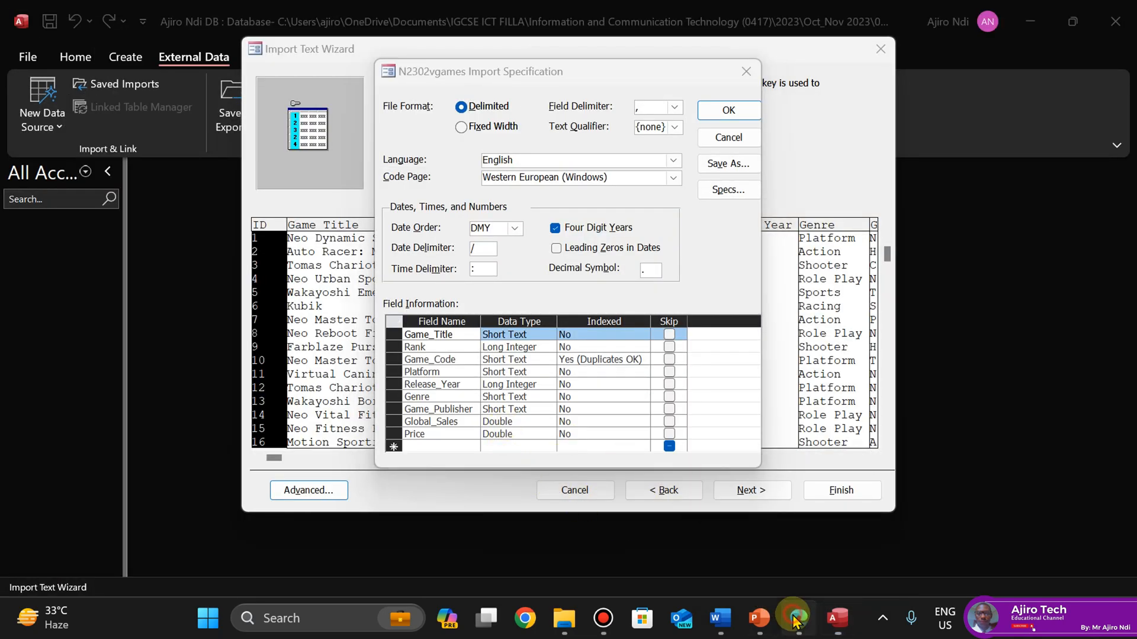
pyautogui.click(796, 620)
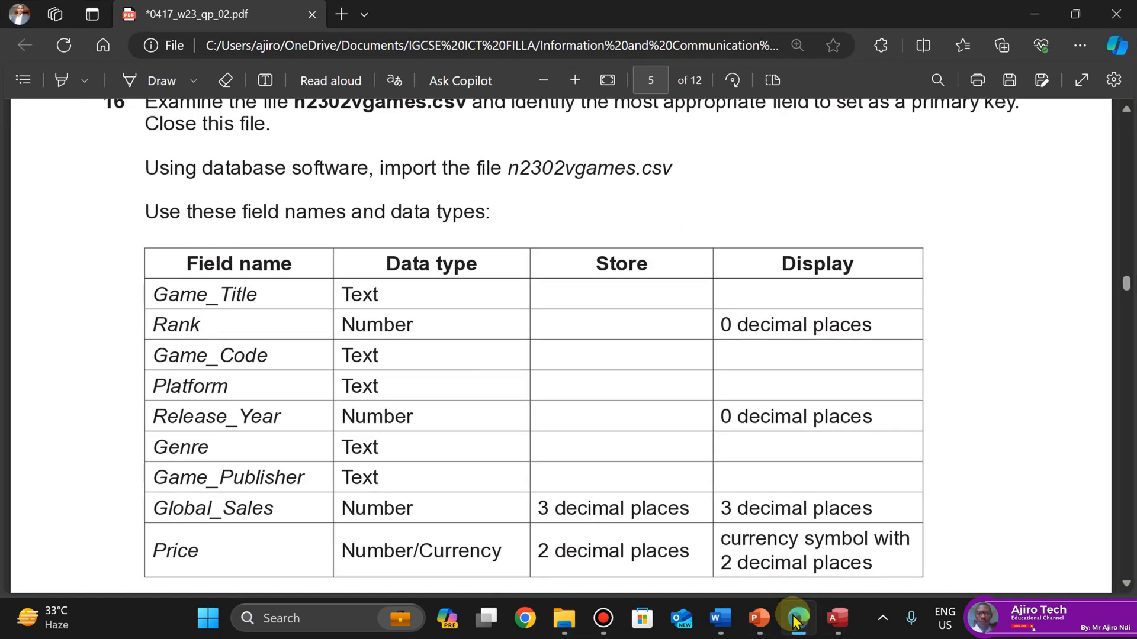
pyautogui.click(794, 621)
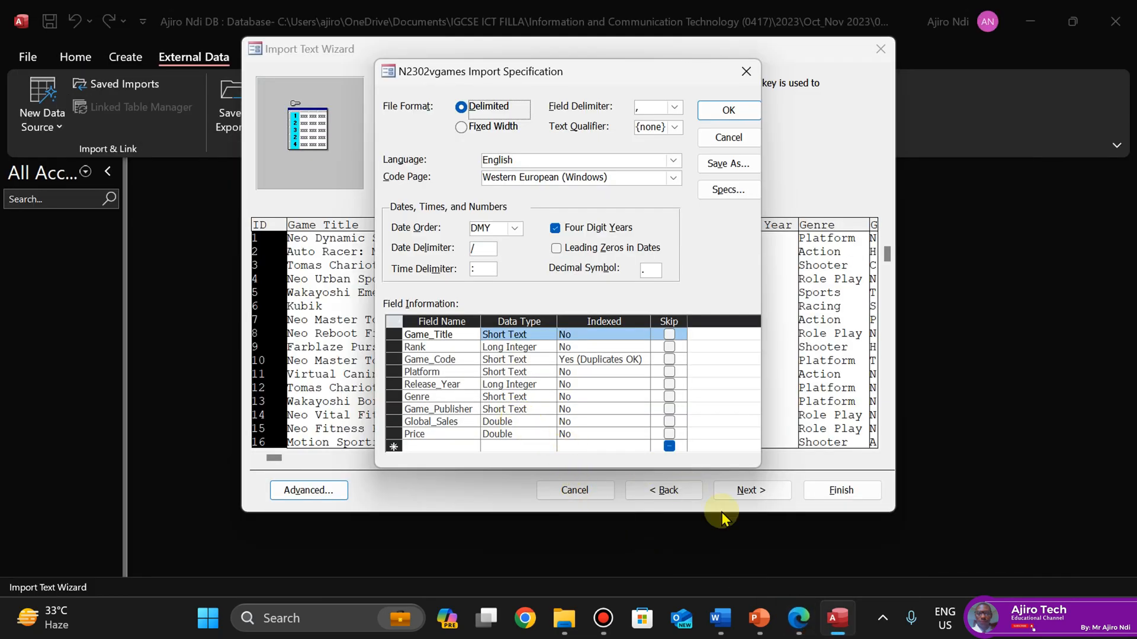
# Check the Global_Sales and Price requirements in the question paper in Edge against their data types in the Access import specification
pyautogui.click(801, 629)
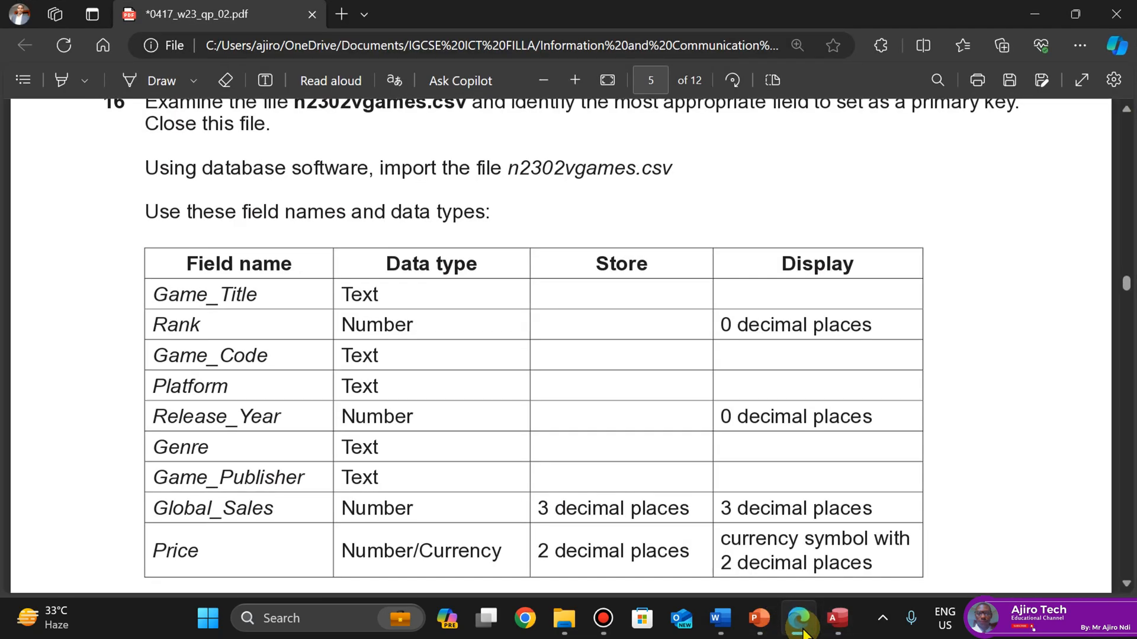
pyautogui.press('Down')
pyautogui.press('Down')
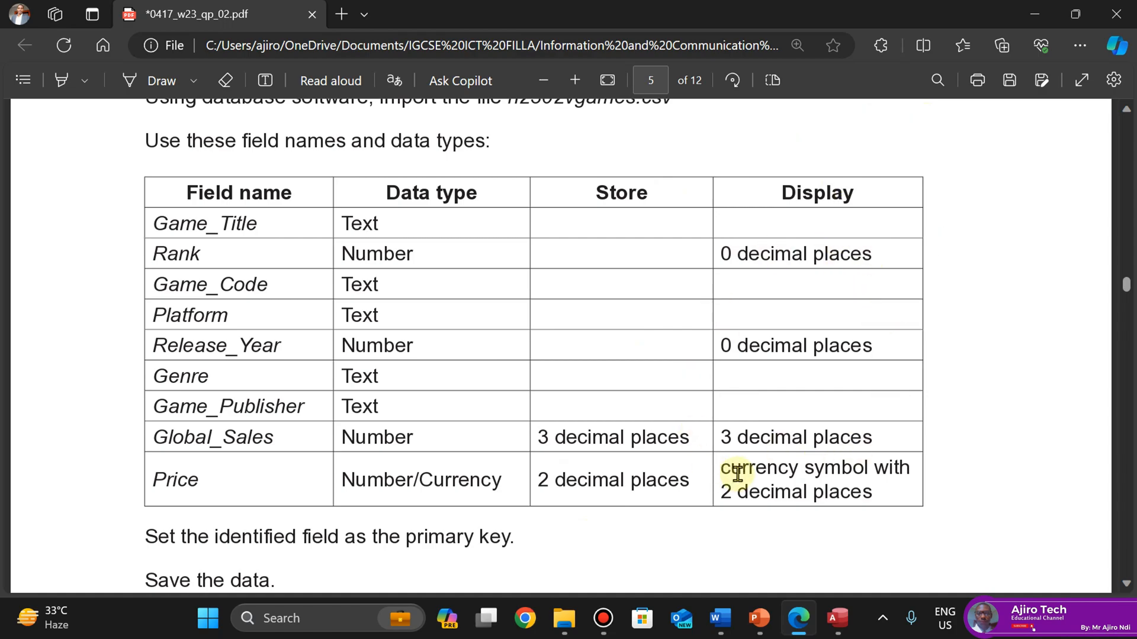
pyautogui.moveTo(837, 617)
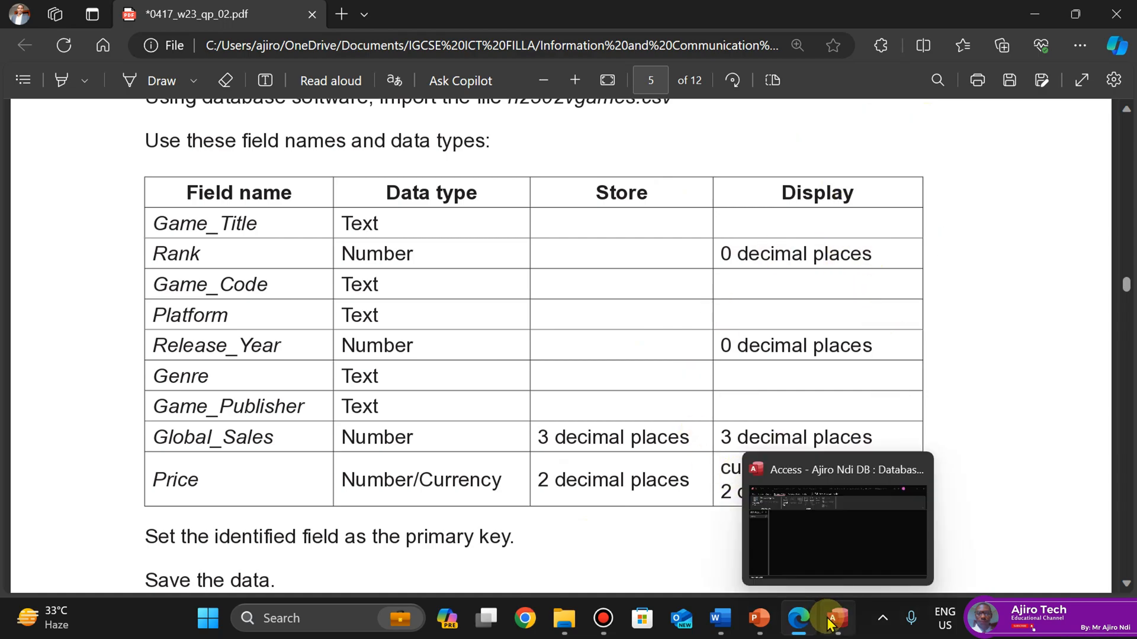
pyautogui.click(849, 527)
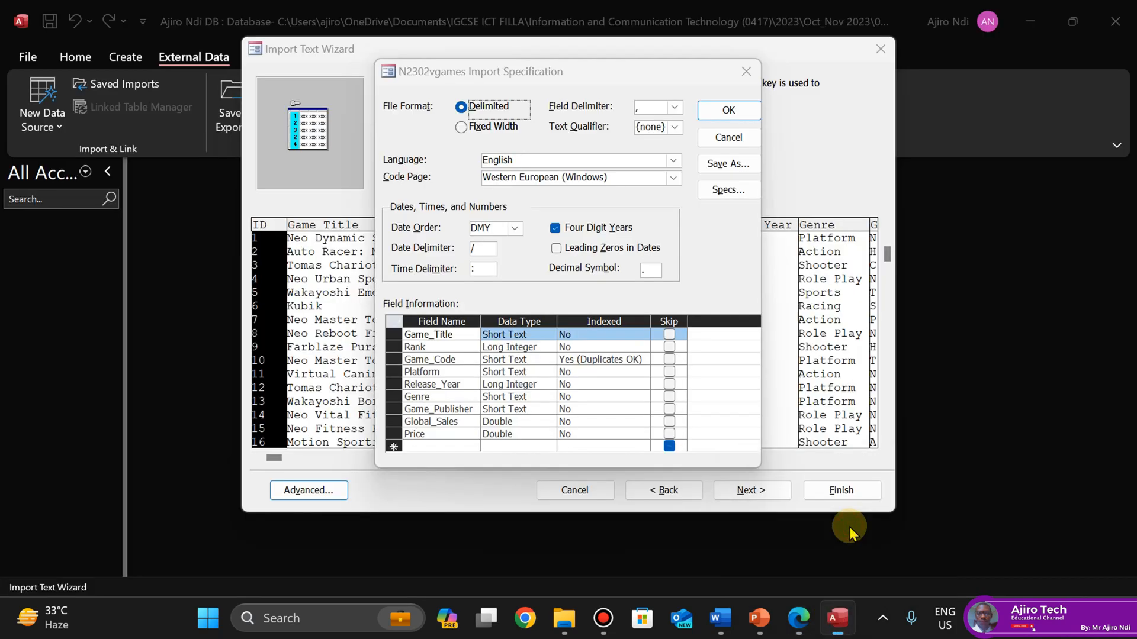
pyautogui.click(796, 626)
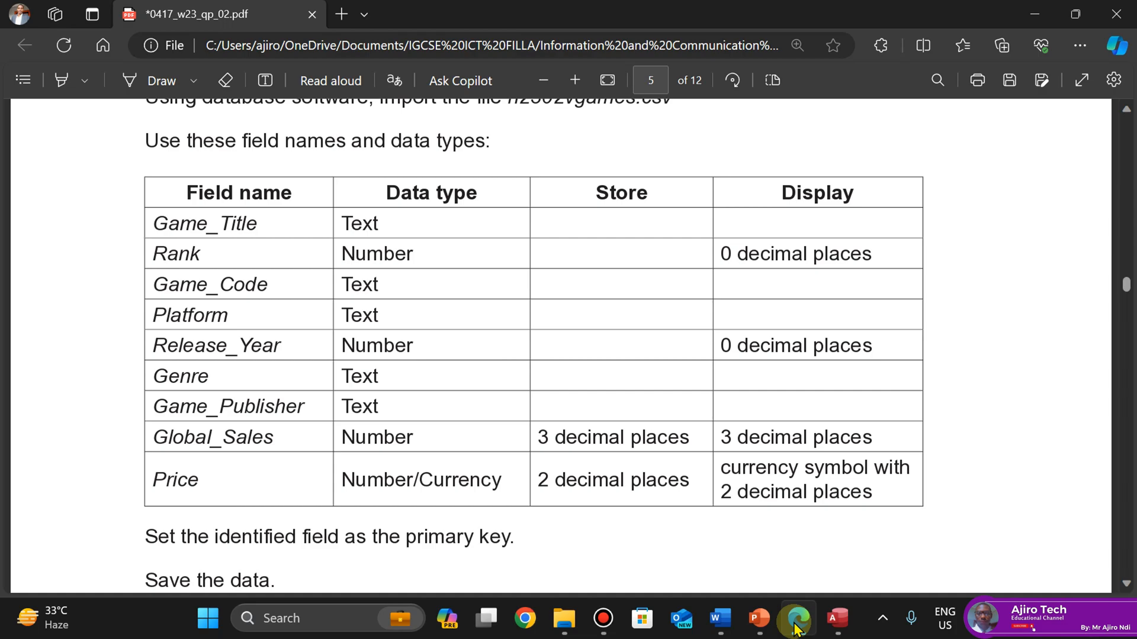
pyautogui.moveTo(838, 618)
pyautogui.click(846, 542)
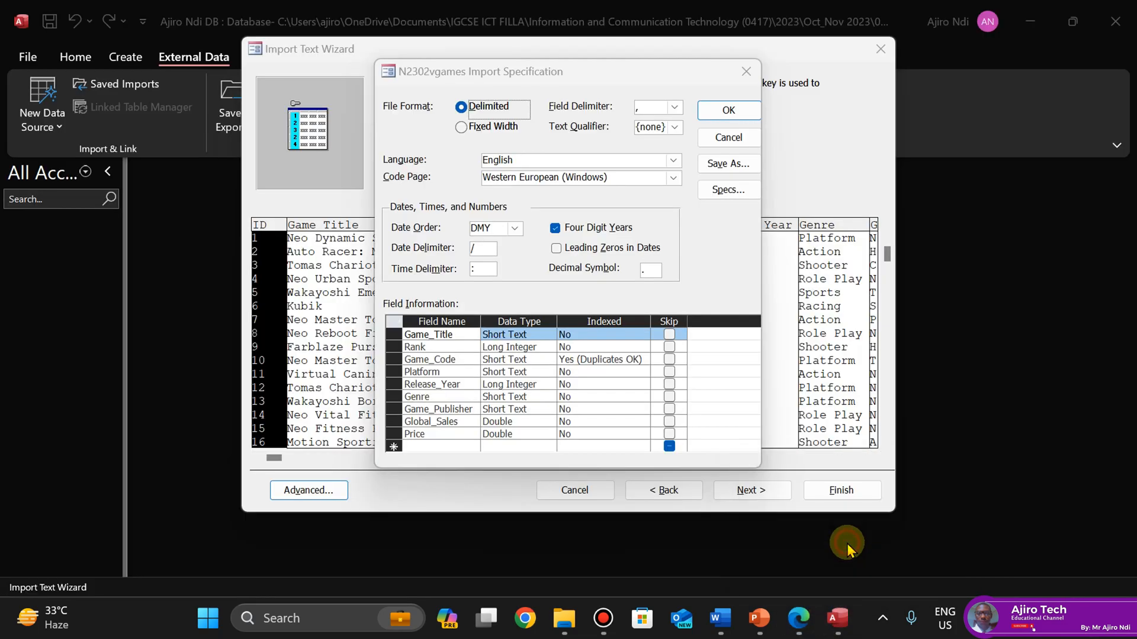
pyautogui.click(800, 628)
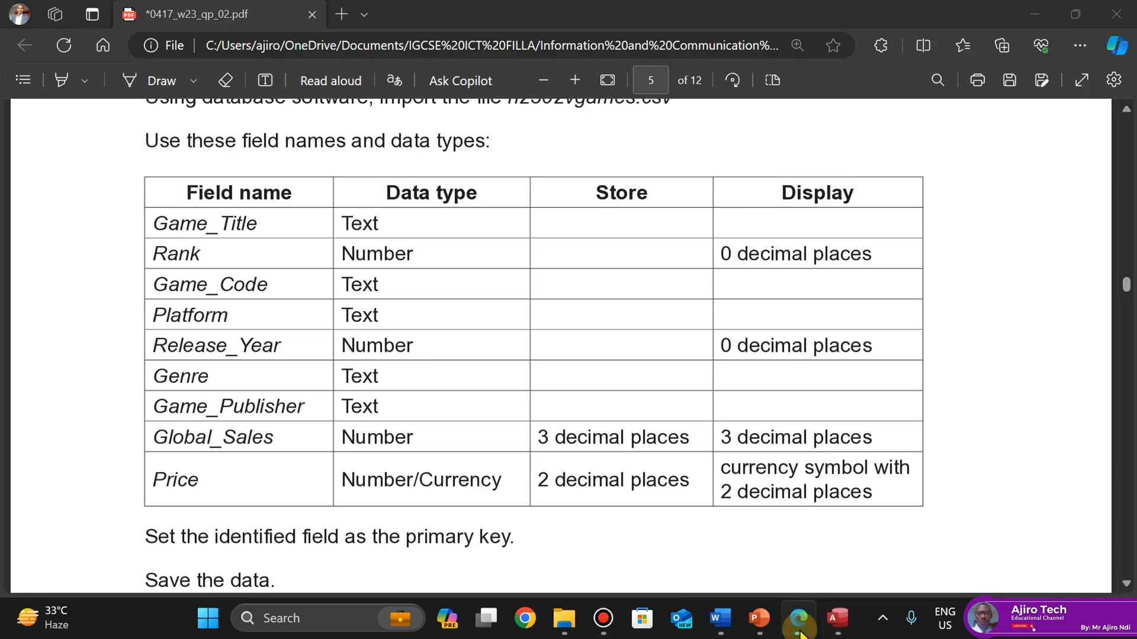
pyautogui.click(799, 628)
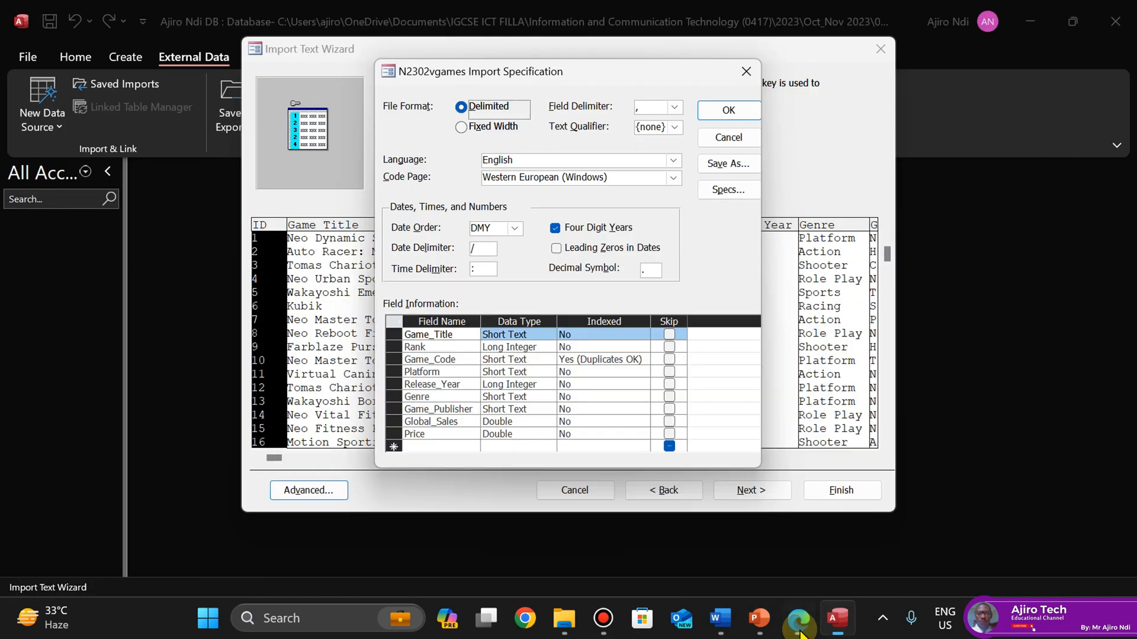
pyautogui.click(799, 629)
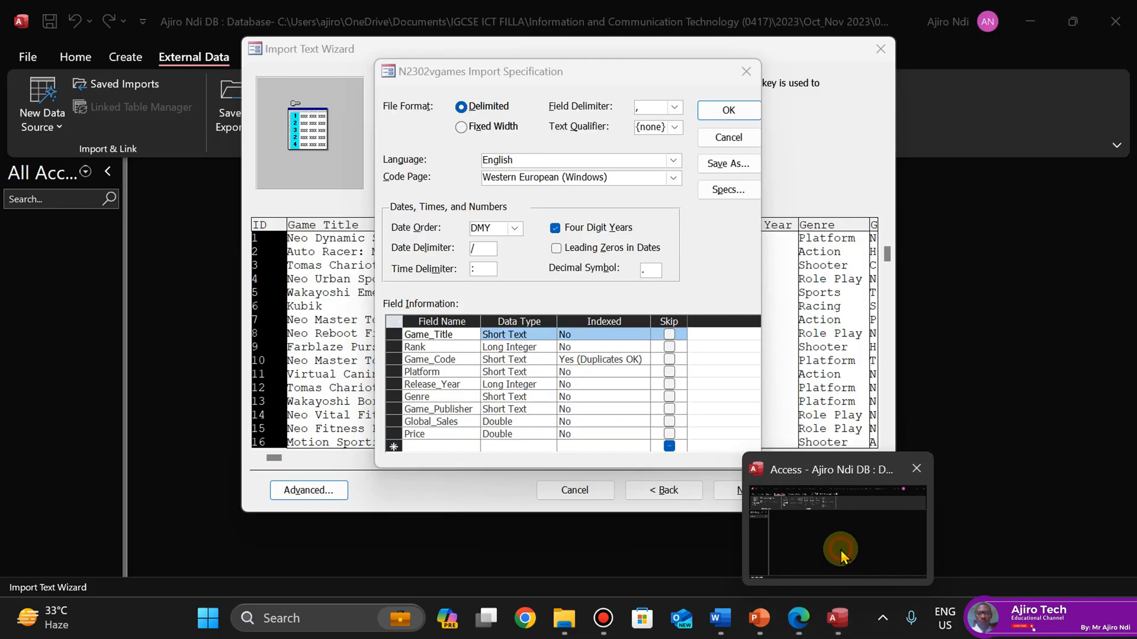
# Set the Price field's data type to Currency, recheck the question paper in Edge, and accept the import specification in Access
pyautogui.click(840, 549)
pyautogui.click(527, 432)
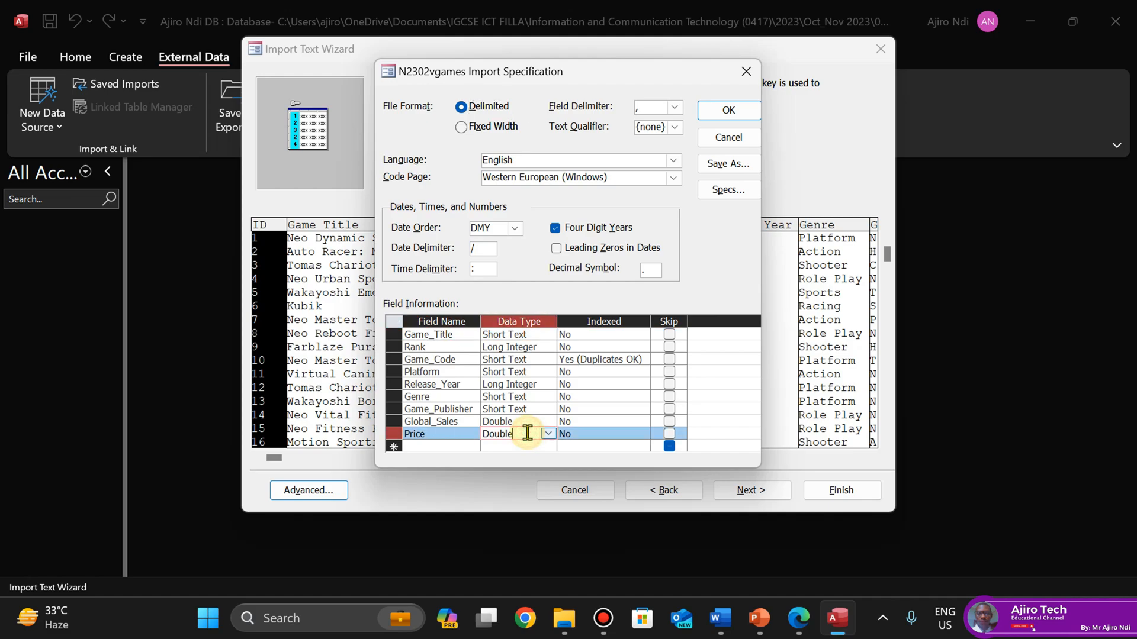
pyautogui.click(548, 434)
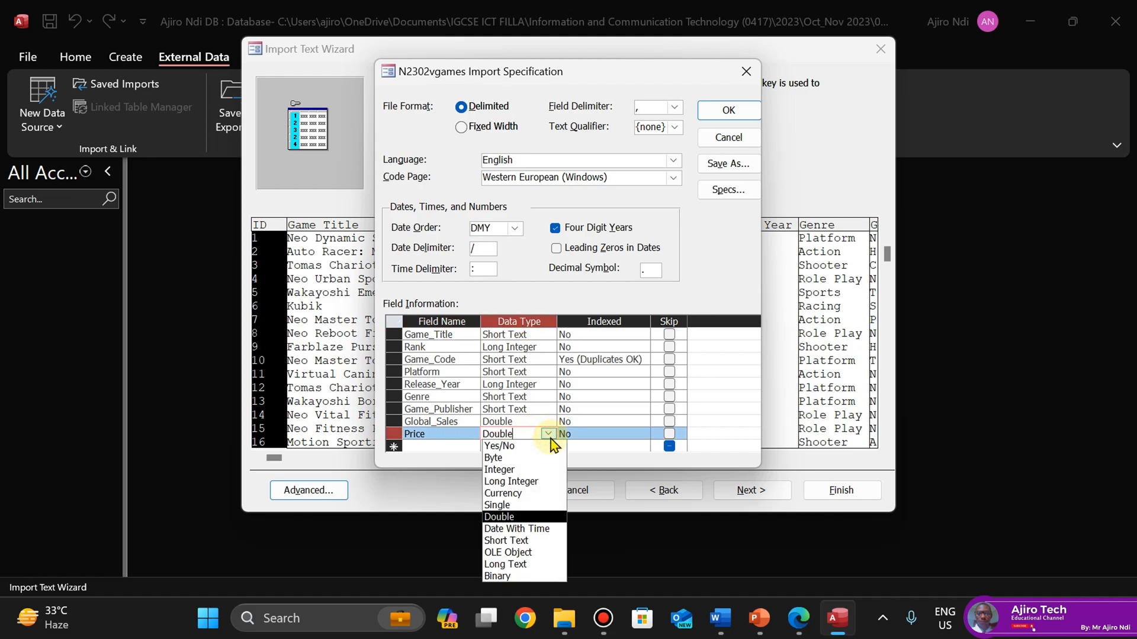
pyautogui.click(540, 495)
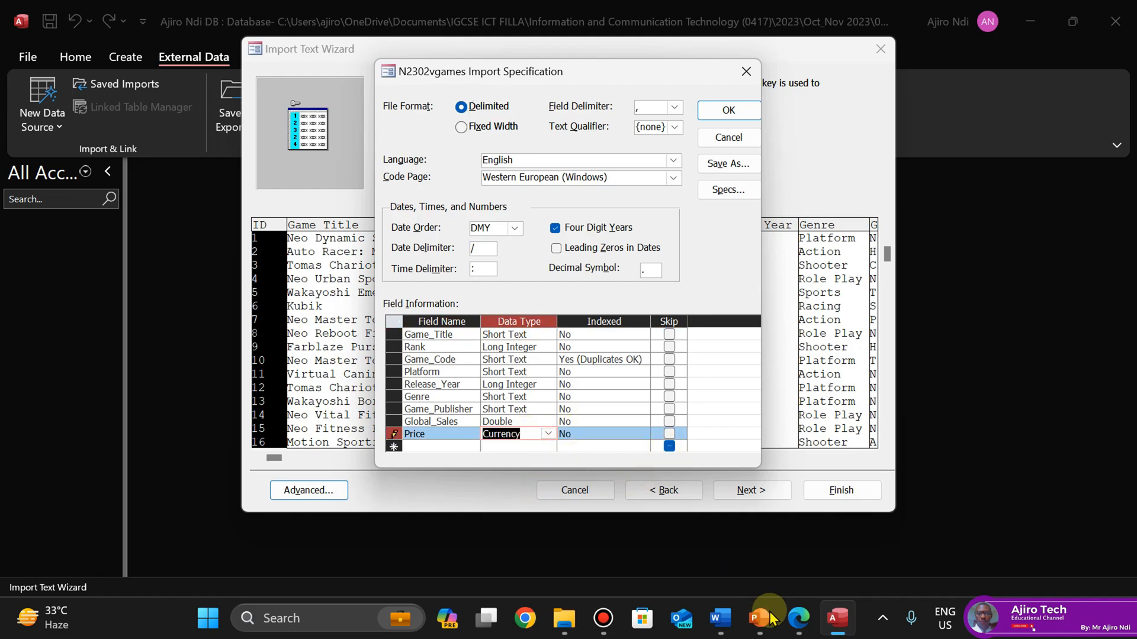
pyautogui.click(799, 626)
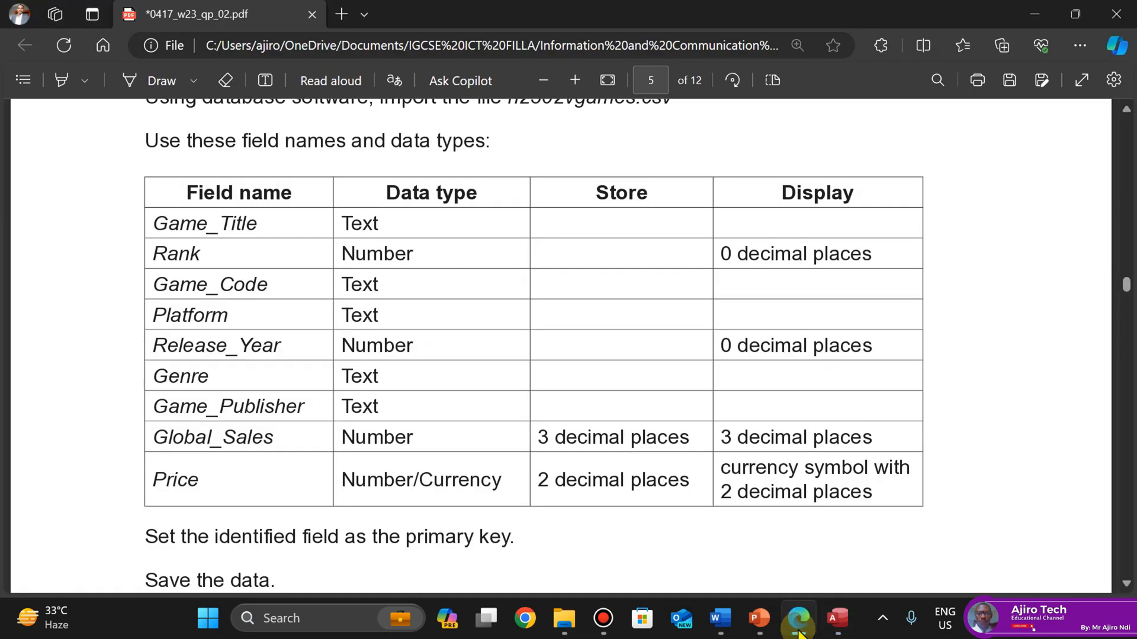
pyautogui.click(798, 631)
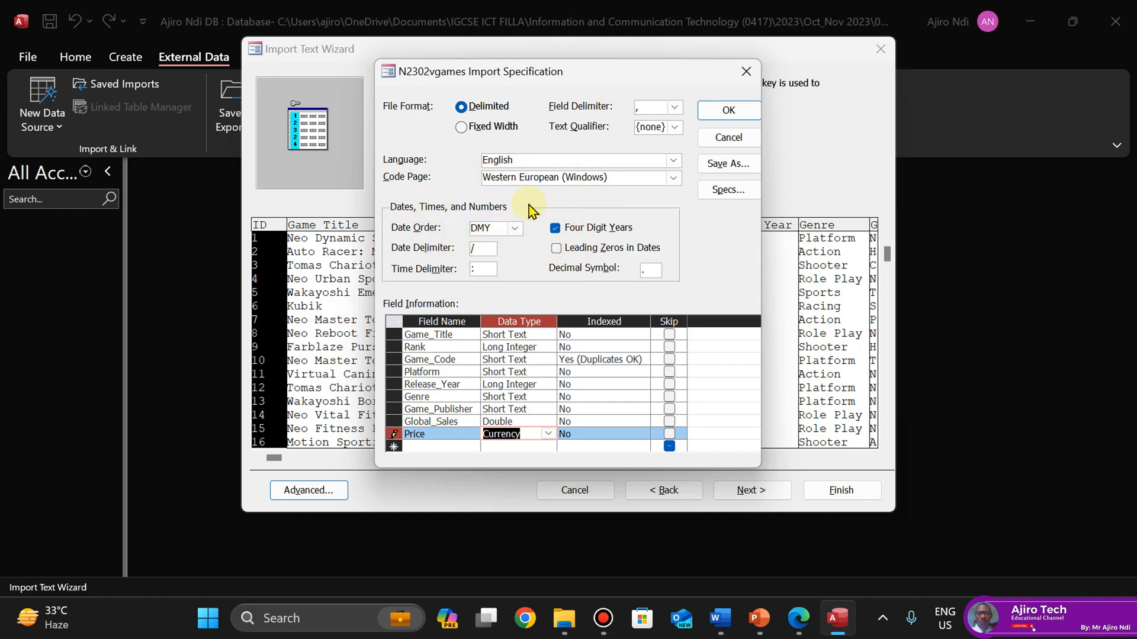
pyautogui.click(728, 113)
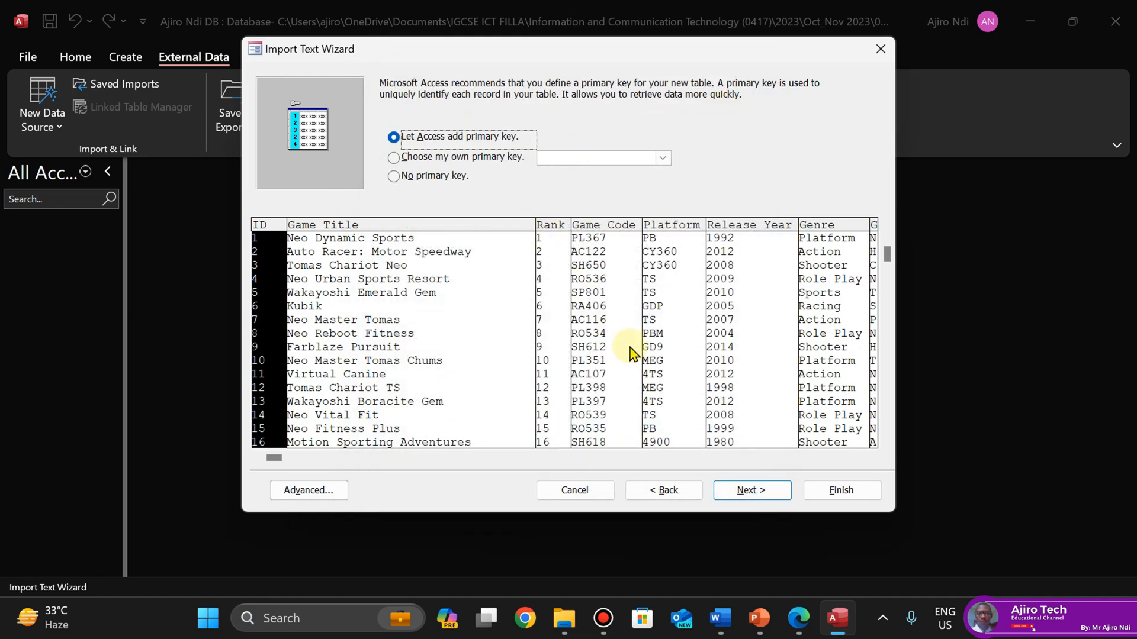
# Review the remaining preview columns and the question paper's primary key instruction in Edge, and choose Game_Code as the table's own primary key in Access
pyautogui.moveTo(273, 458); pyautogui.dragTo(858, 459)
pyautogui.click(758, 459)
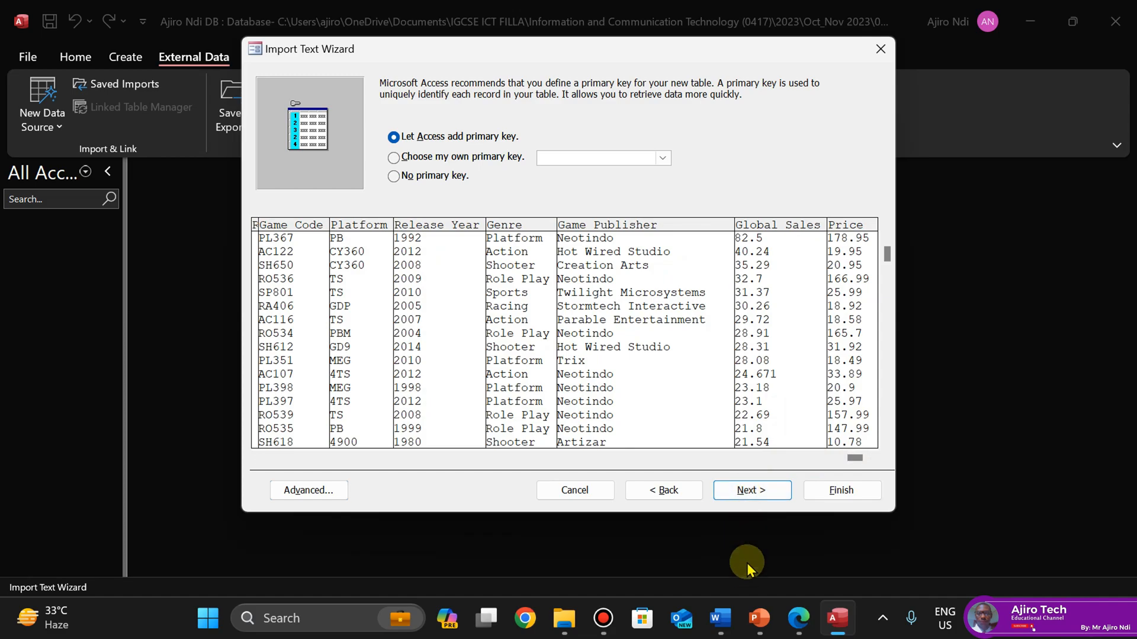
pyautogui.click(799, 627)
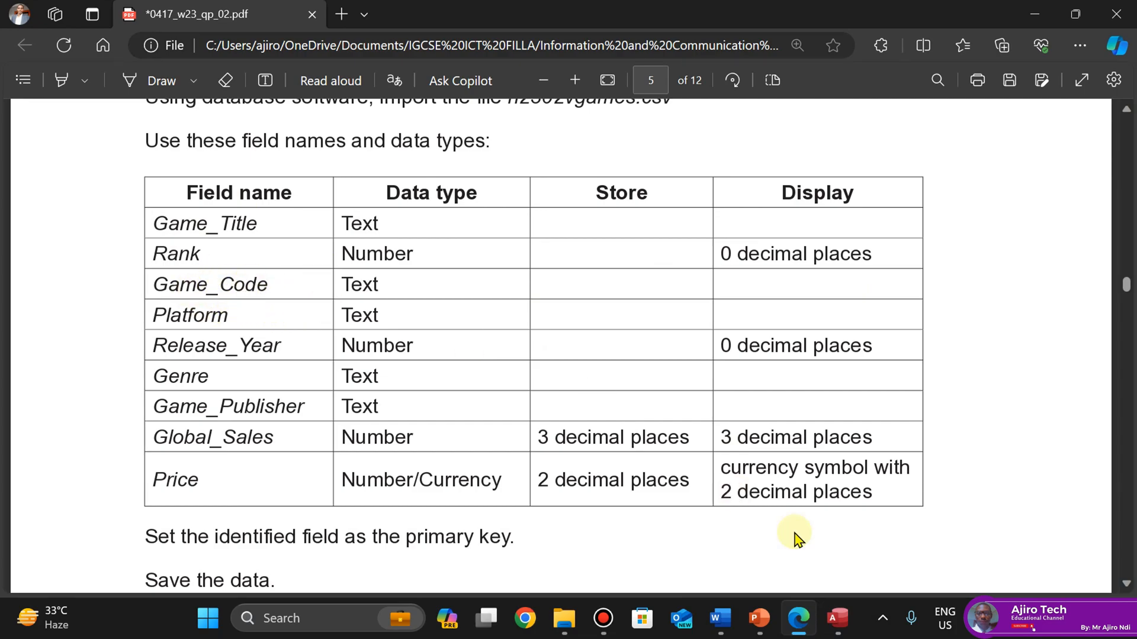
pyautogui.moveTo(837, 619)
pyautogui.click(853, 539)
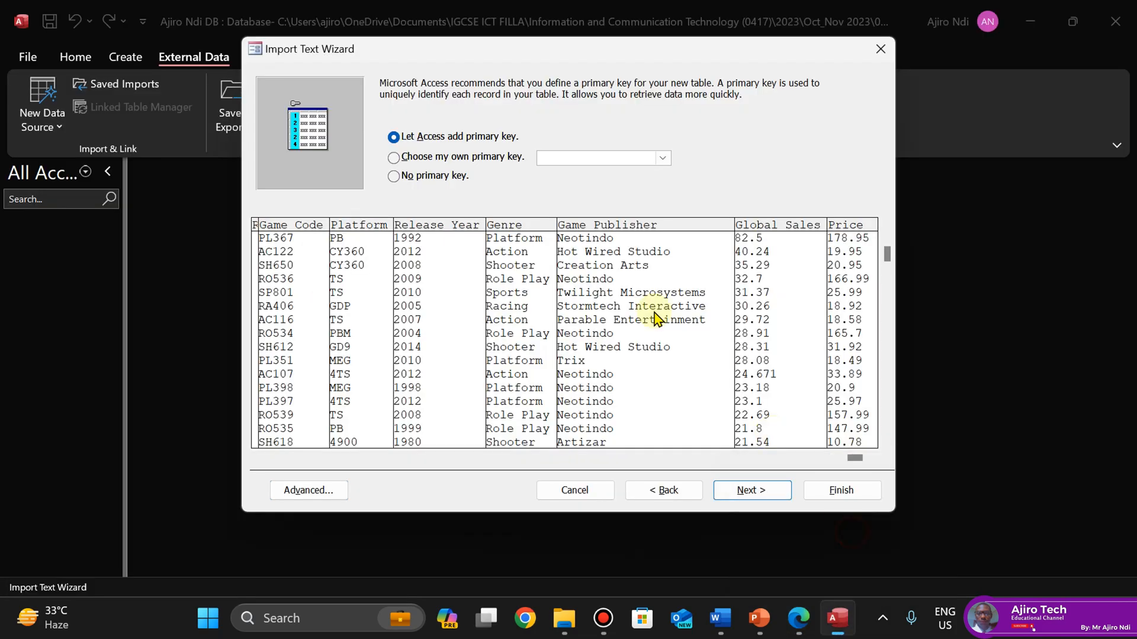
pyautogui.click(446, 158)
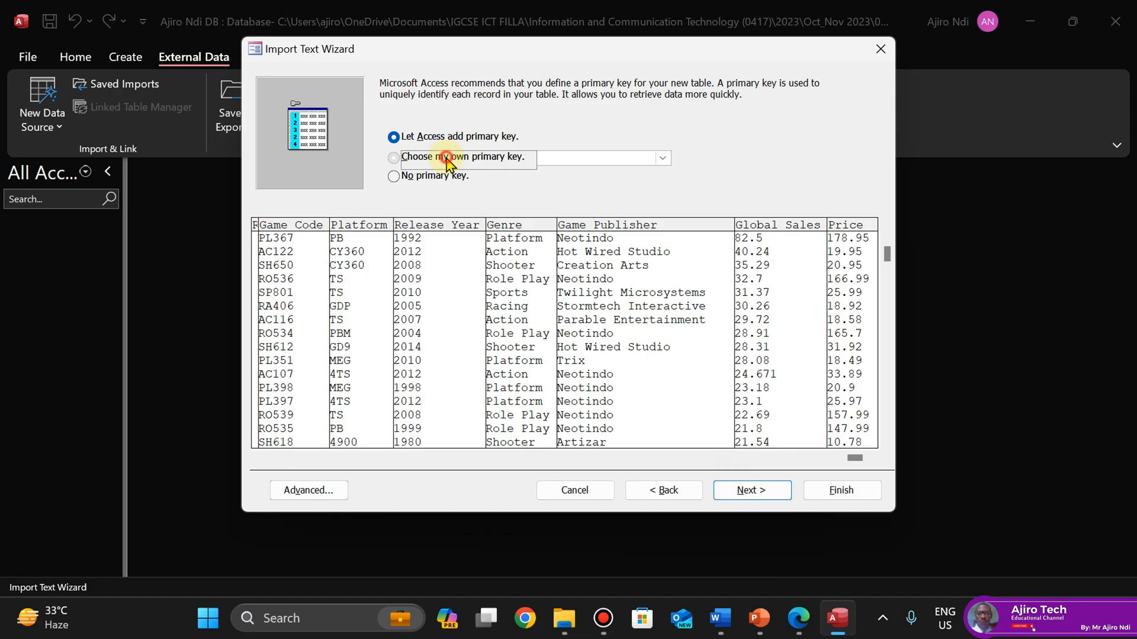
pyautogui.click(663, 158)
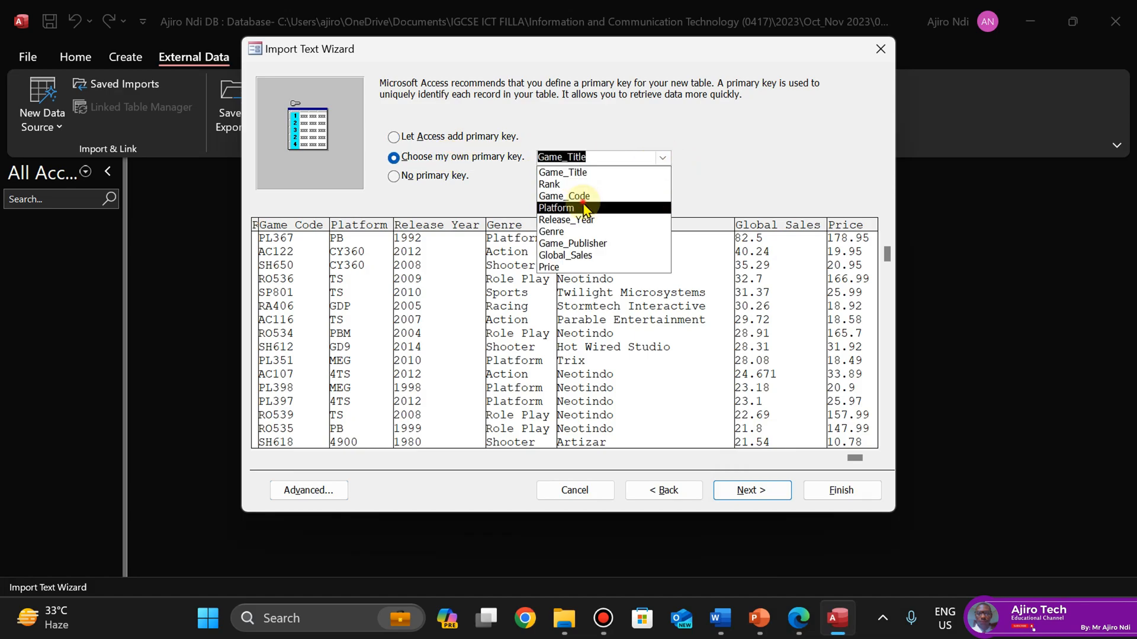
pyautogui.click(577, 208)
pyautogui.click(668, 160)
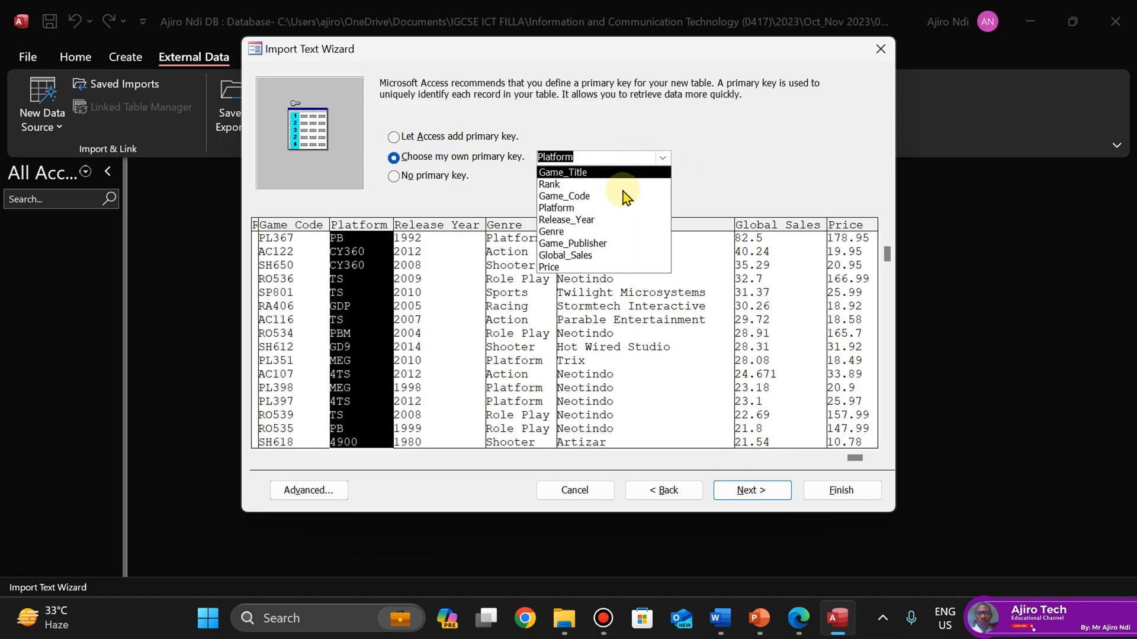
pyautogui.click(606, 197)
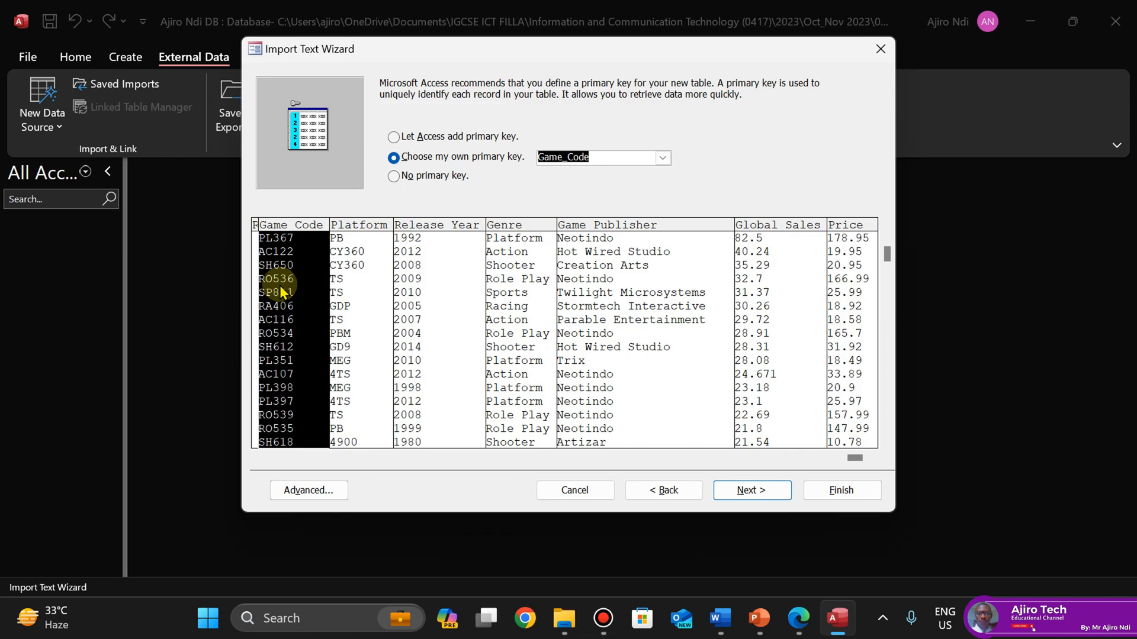
# Finish importing the data into the N2302vgames table and open the imported table
pyautogui.click(736, 492)
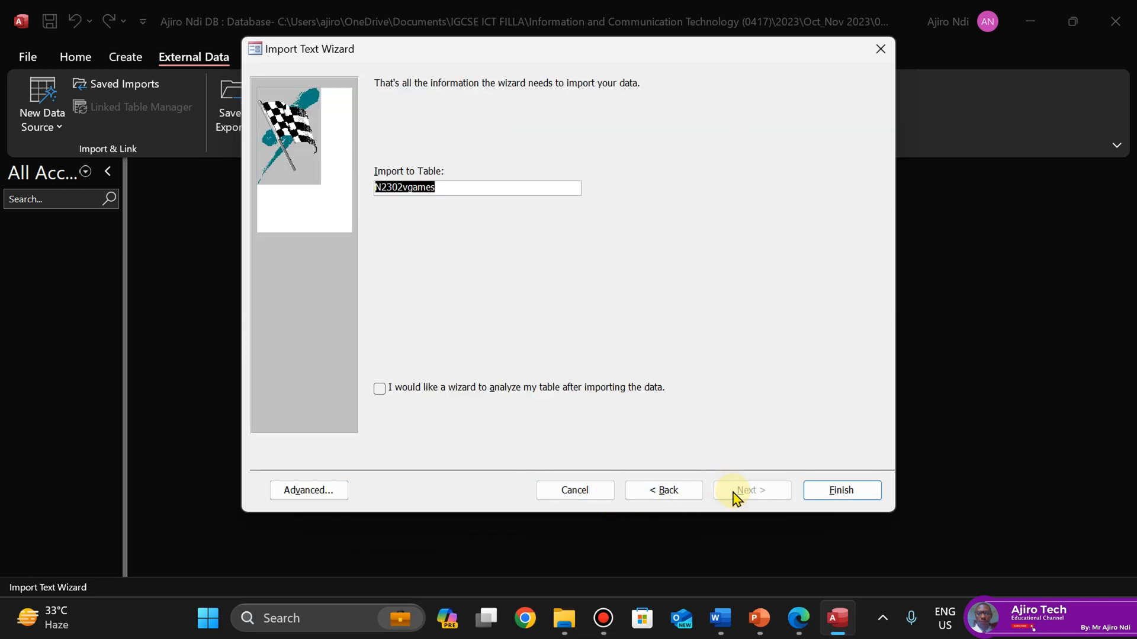
pyautogui.click(837, 492)
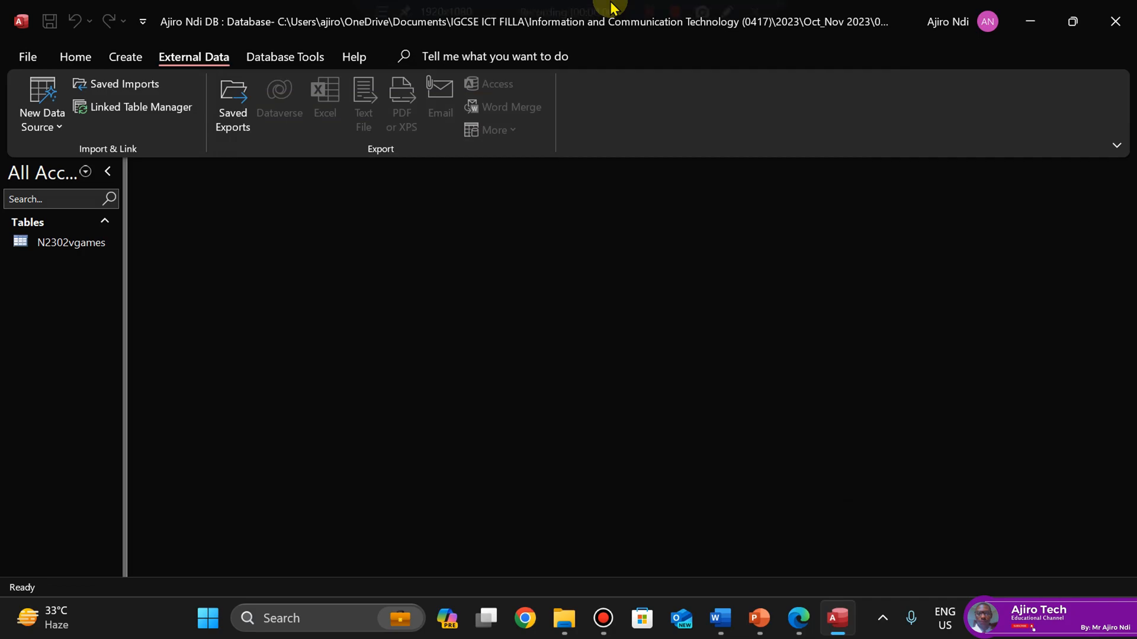
pyautogui.rightClick(63, 252)
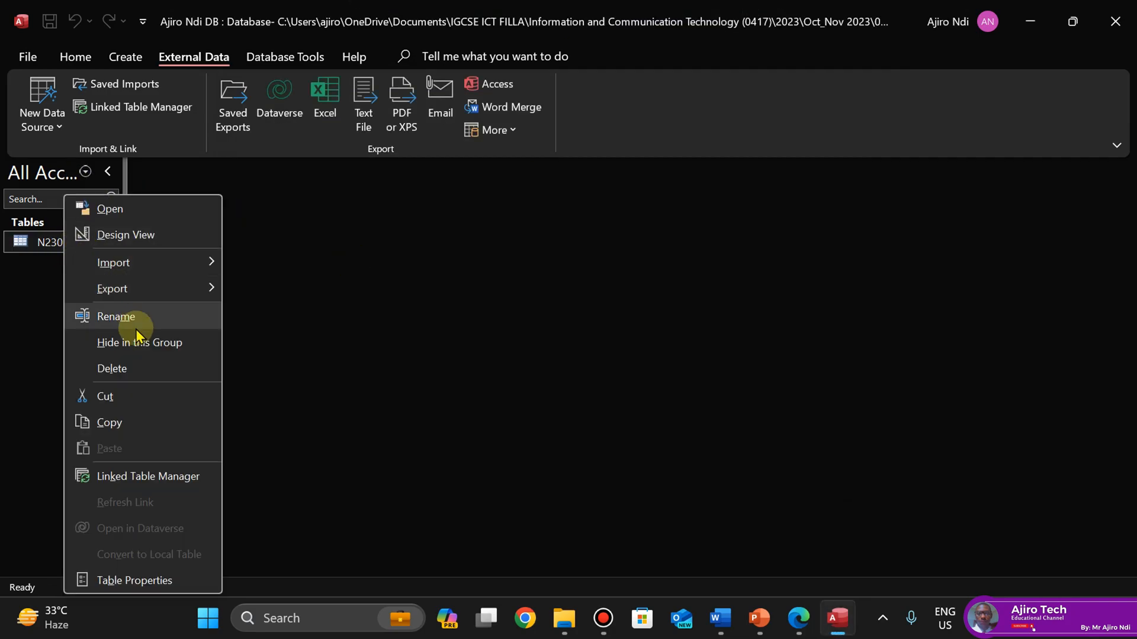
pyautogui.click(45, 245)
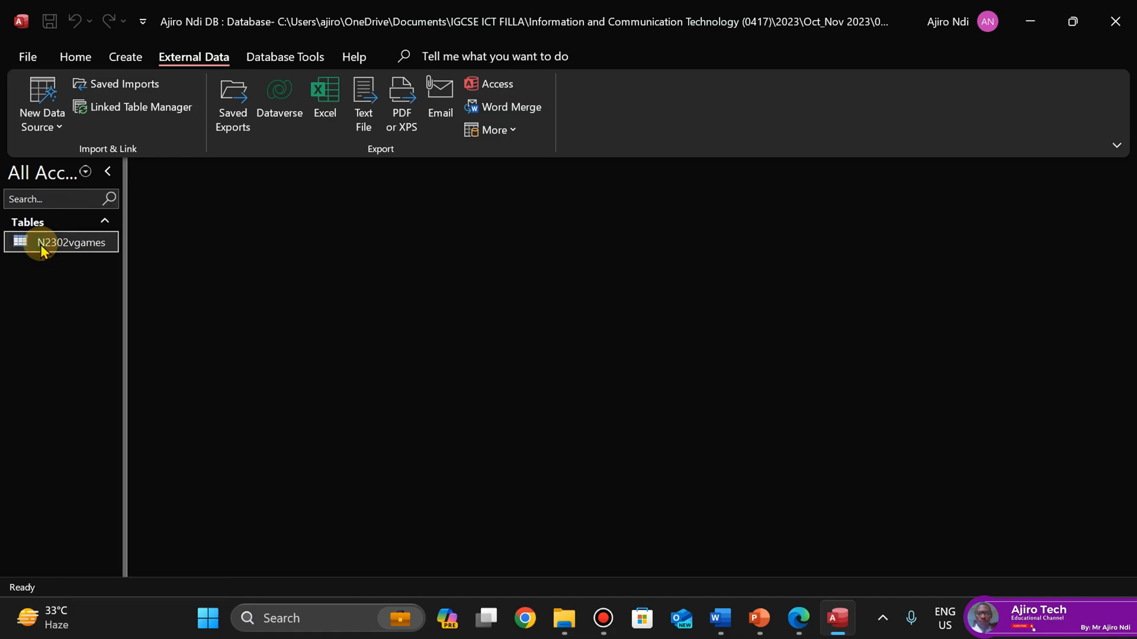
pyautogui.doubleClick(42, 248)
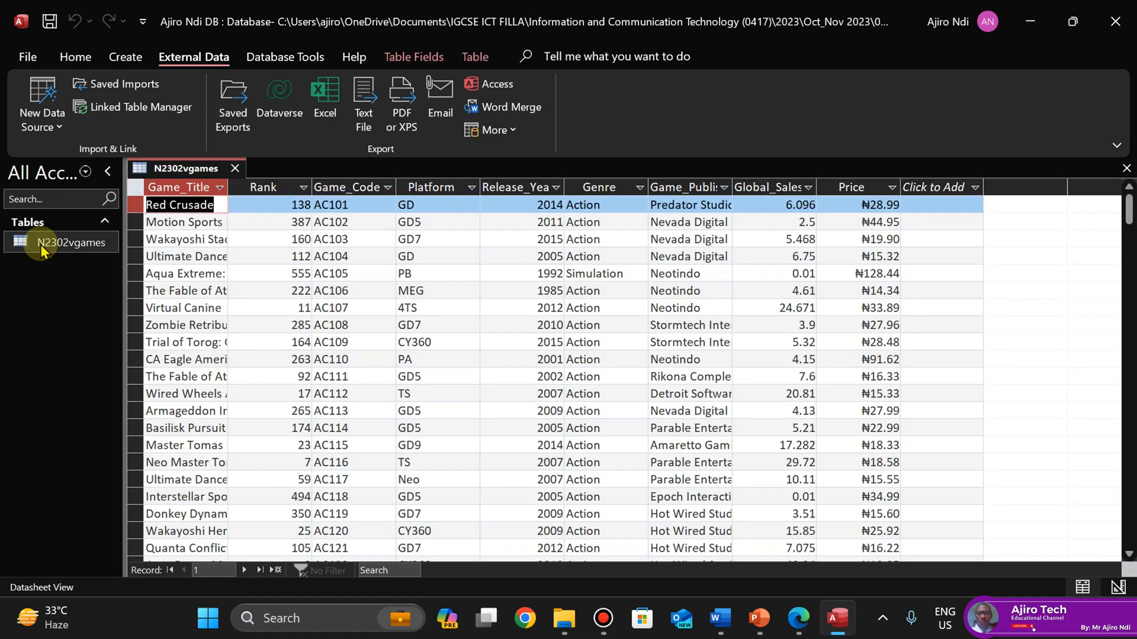
# Fit all columns of the N2302vgames table to their contents, and save and close the table
pyautogui.click(136, 191)
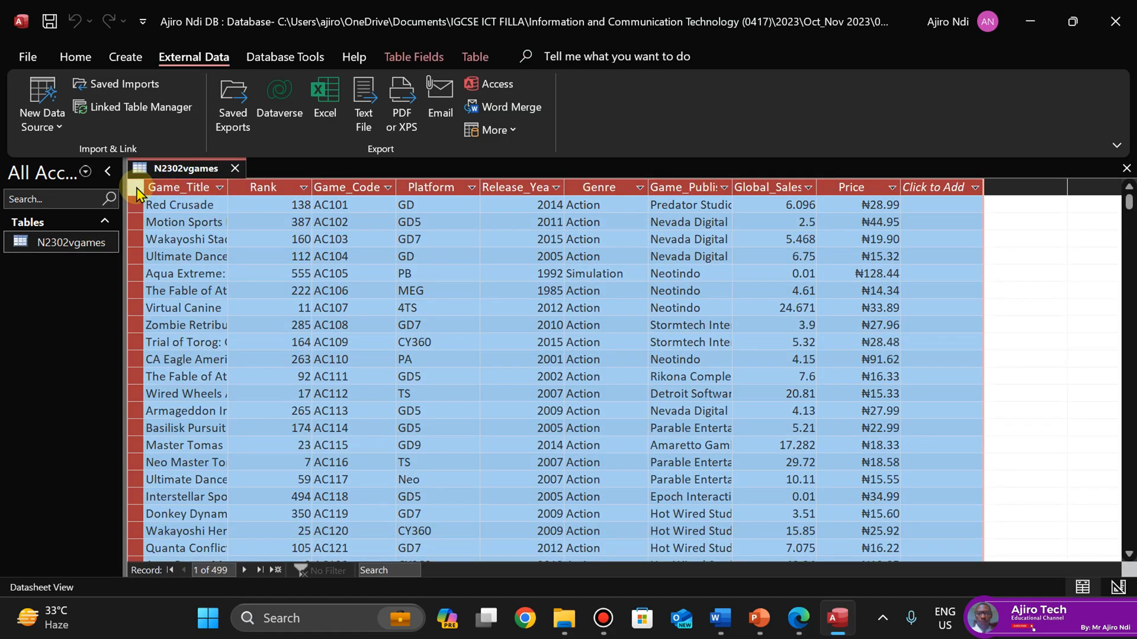
pyautogui.doubleClick(228, 188)
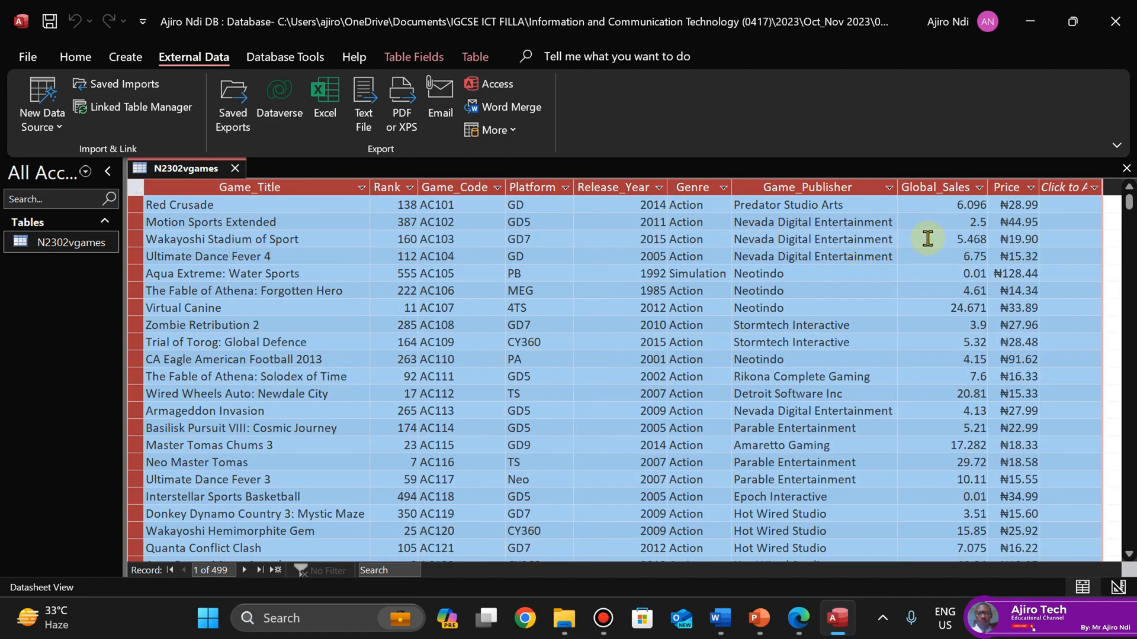
pyautogui.rightClick(178, 170)
pyautogui.click(225, 180)
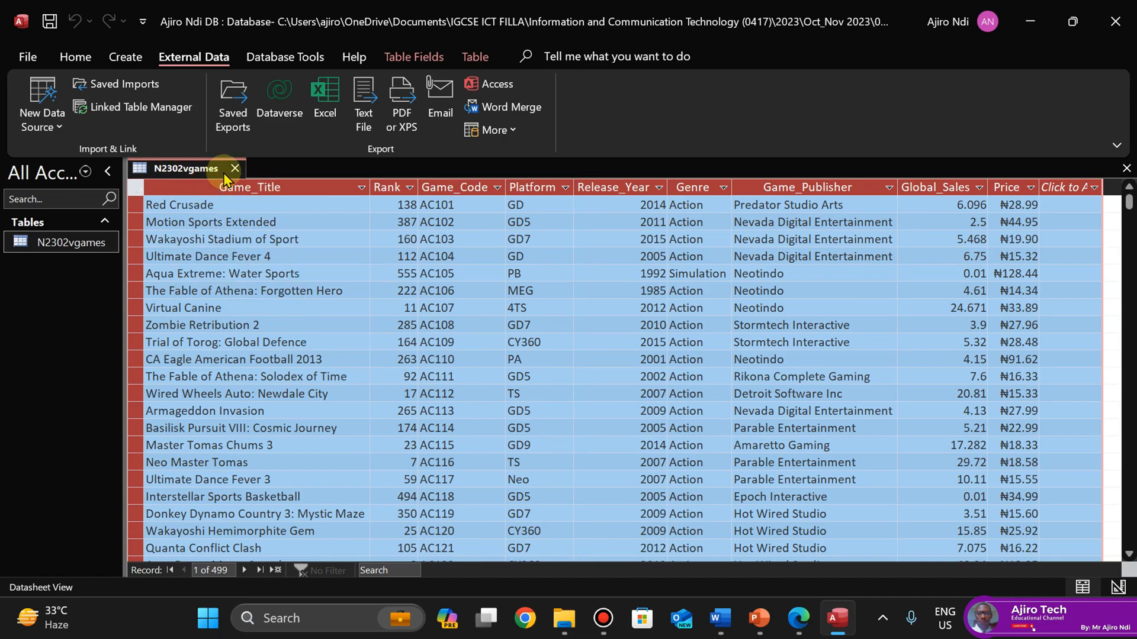
pyautogui.click(235, 170)
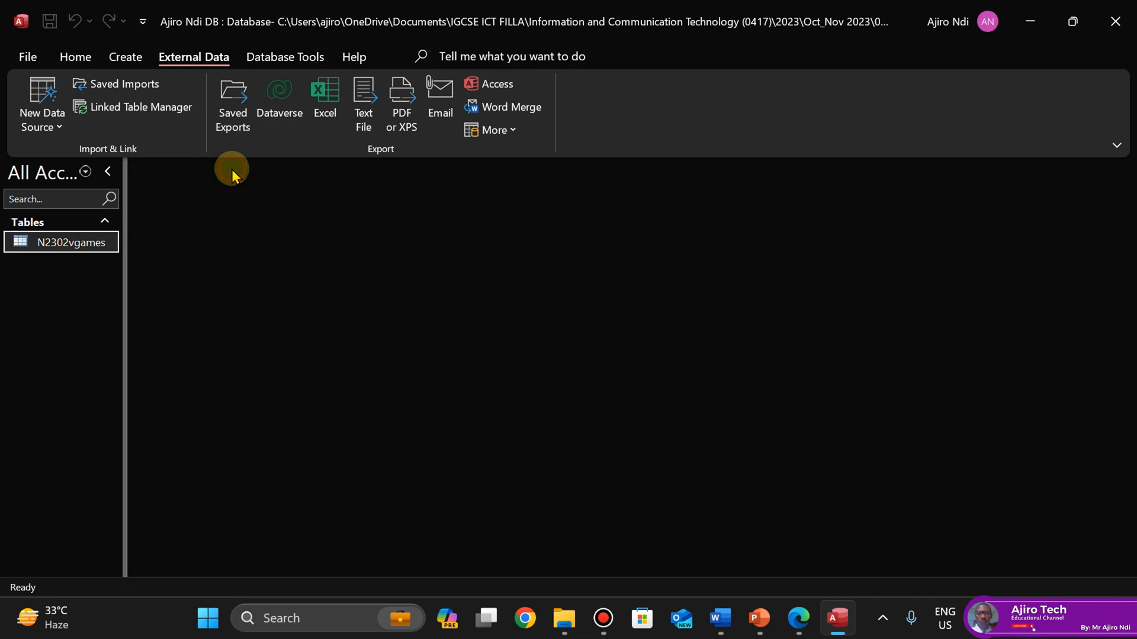
# Open the N2302vgames table in Design View and check the field requirements in the question paper in Edge before returning to Access
pyautogui.rightClick(60, 244)
pyautogui.click(112, 238)
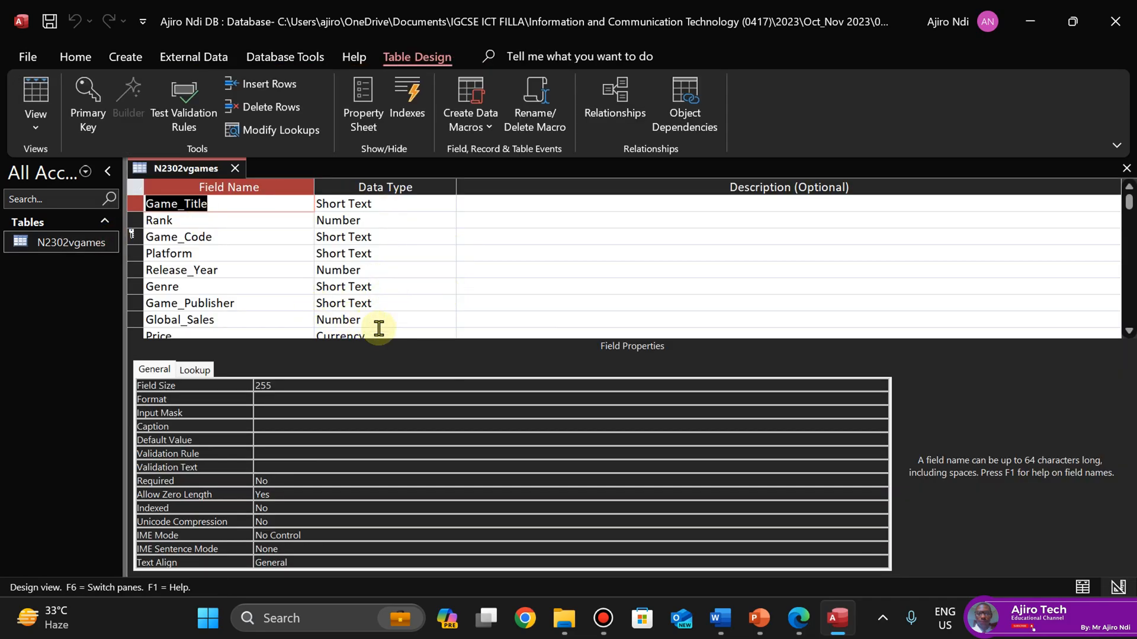
pyautogui.click(798, 619)
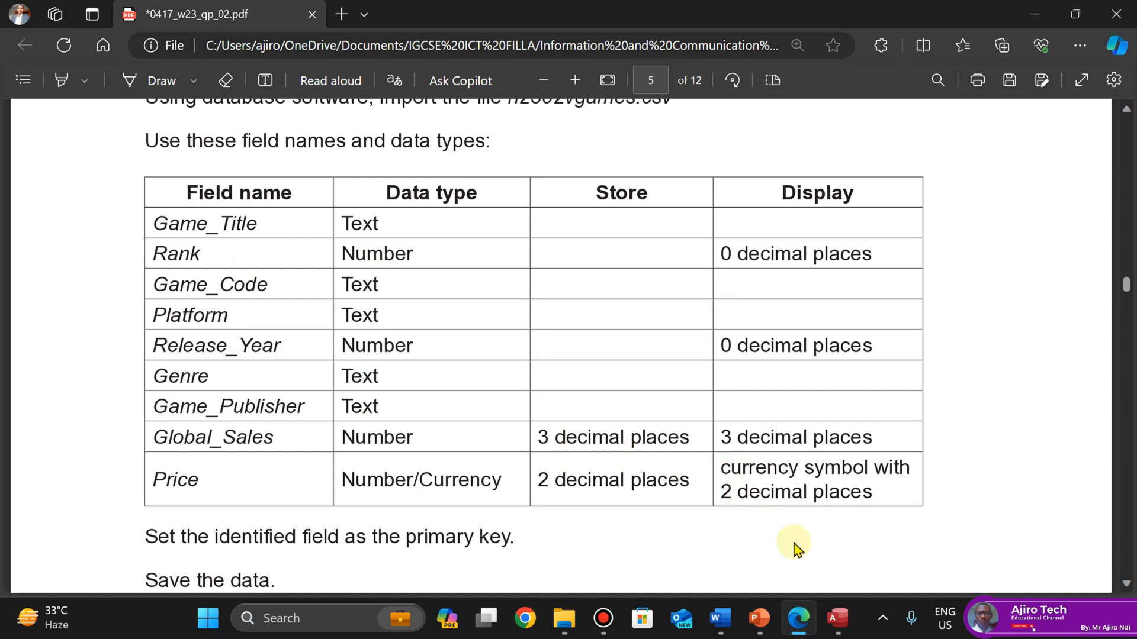
pyautogui.moveTo(837, 618)
pyautogui.click(849, 543)
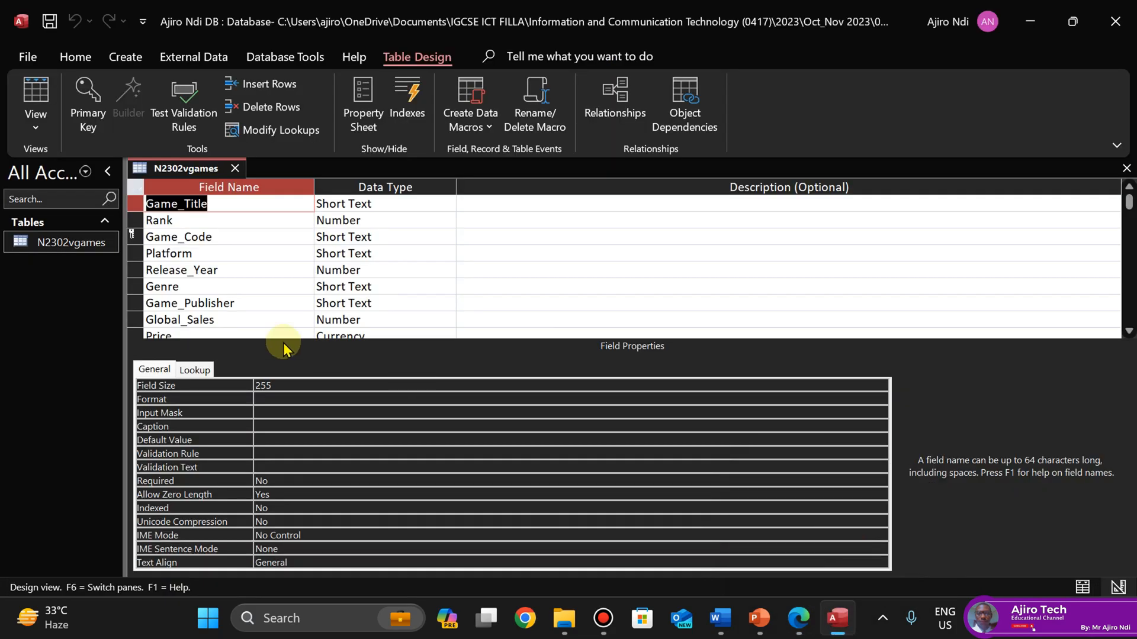
# Set the Global_Sales field's format to Standard with 3 decimal places
pyautogui.click(372, 318)
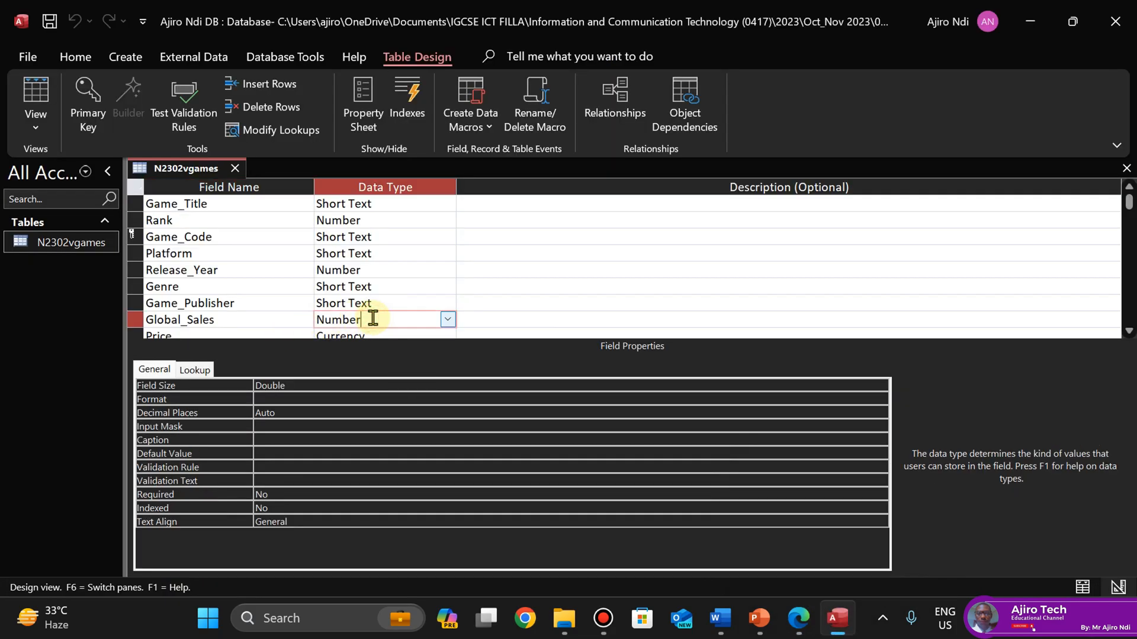
pyautogui.click(272, 401)
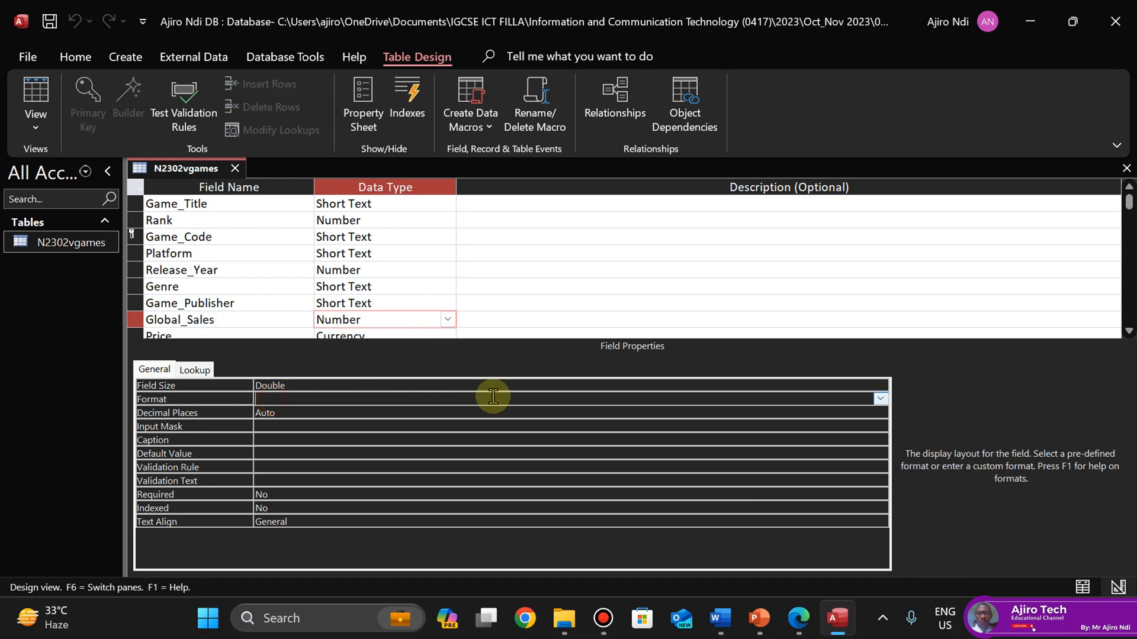
pyautogui.click(880, 400)
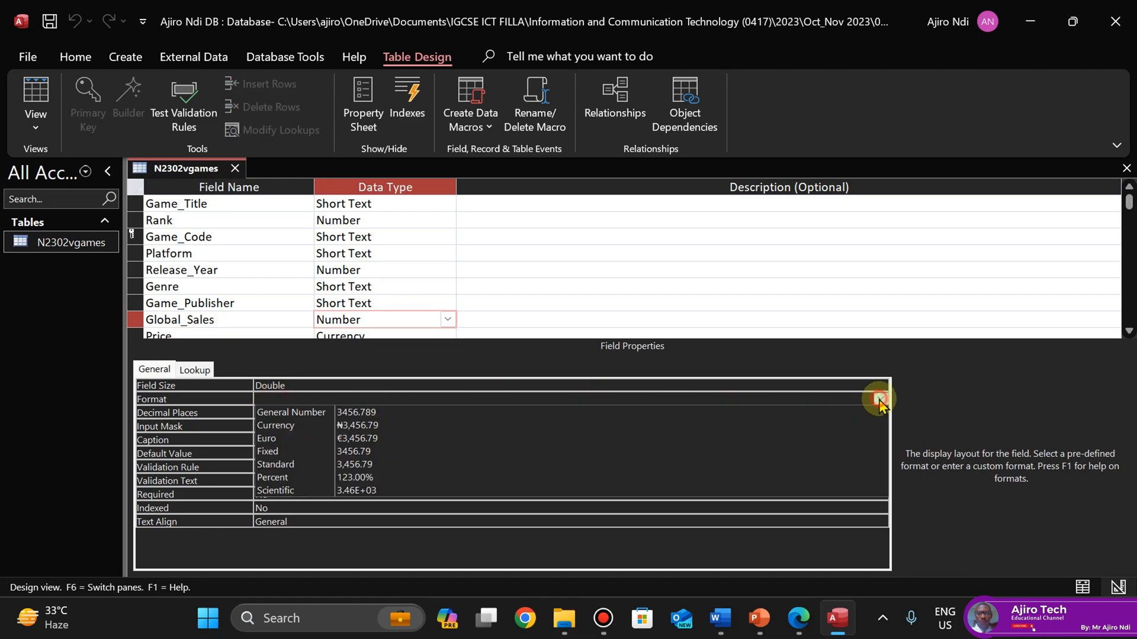
pyautogui.click(490, 464)
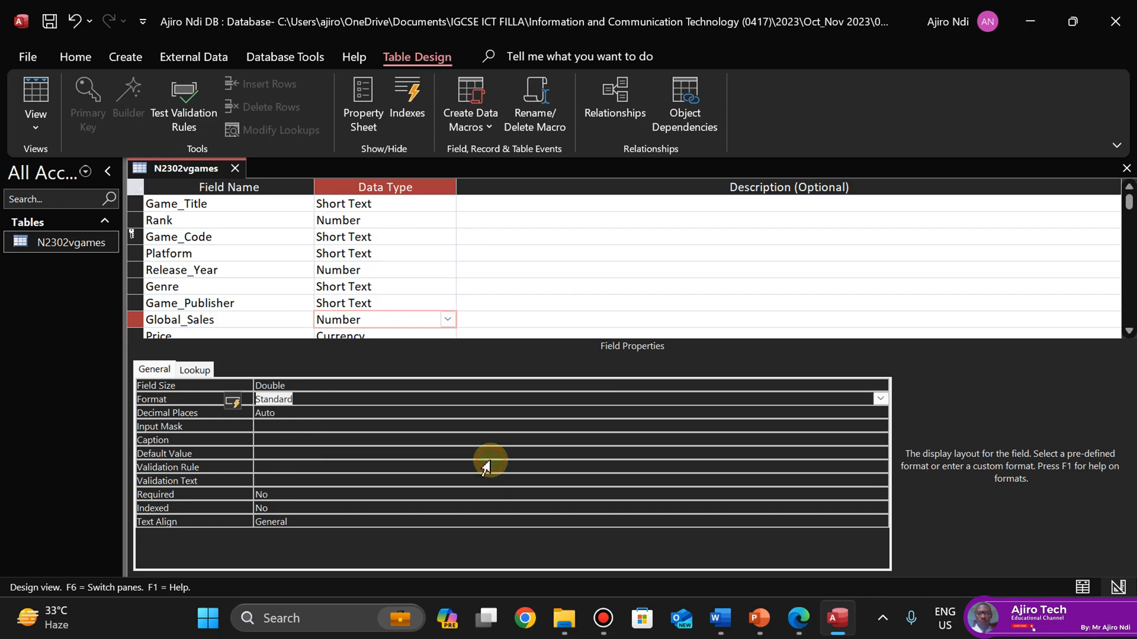
pyautogui.click(289, 413)
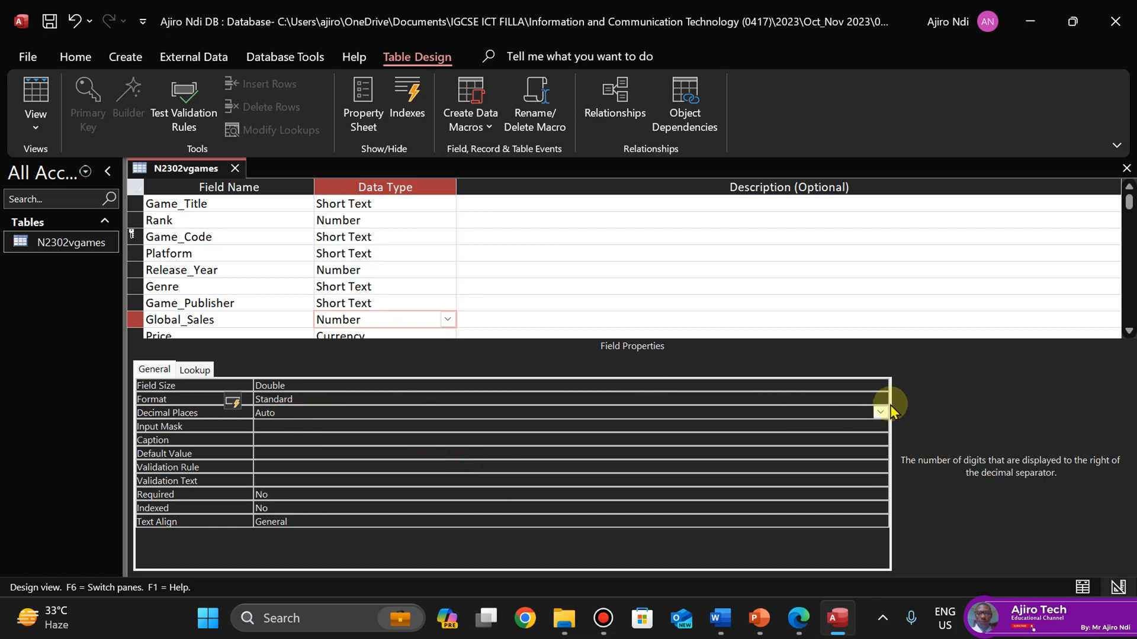
pyautogui.click(881, 412)
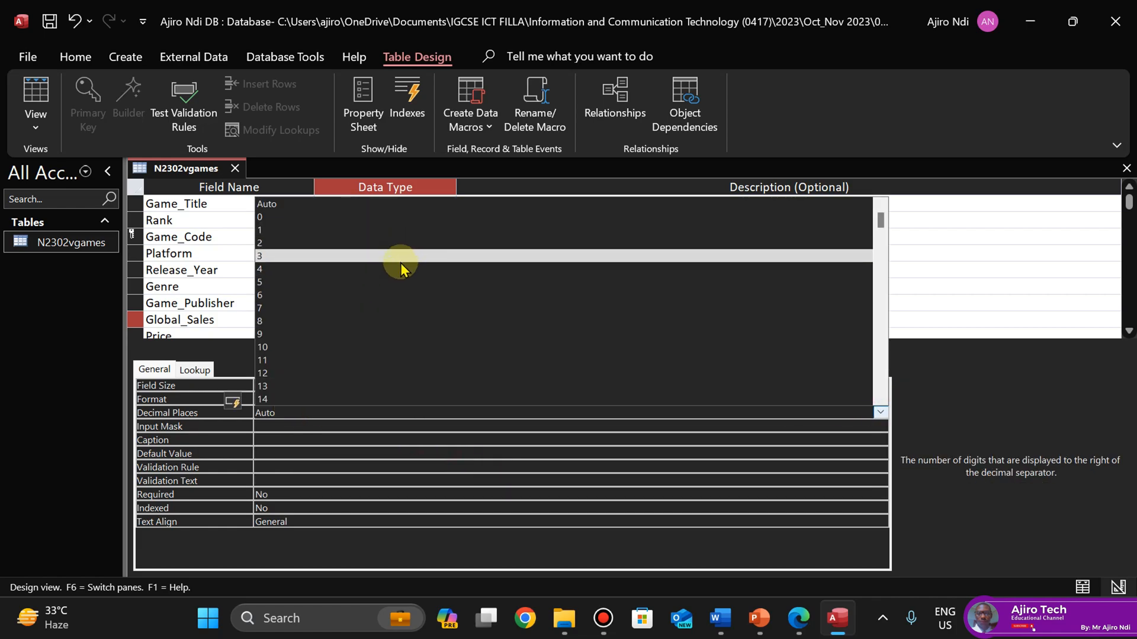
pyautogui.click(400, 266)
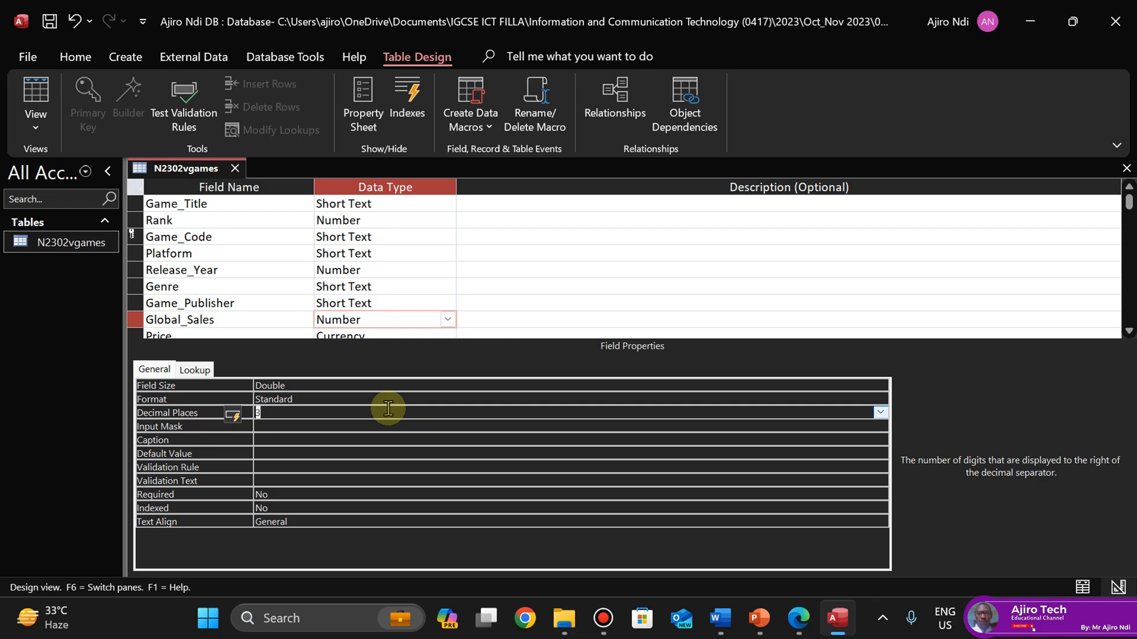
# Check the Price display requirement in the question paper in Edge and set the Price field's decimal places to 2 in Access
pyautogui.click(798, 618)
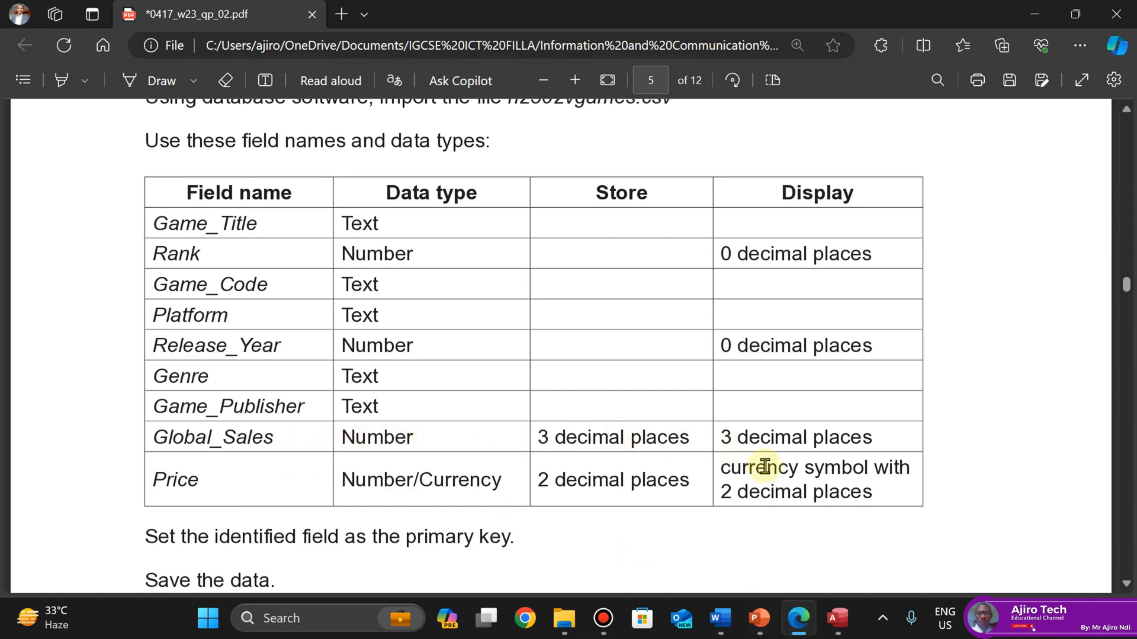
pyautogui.click(838, 618)
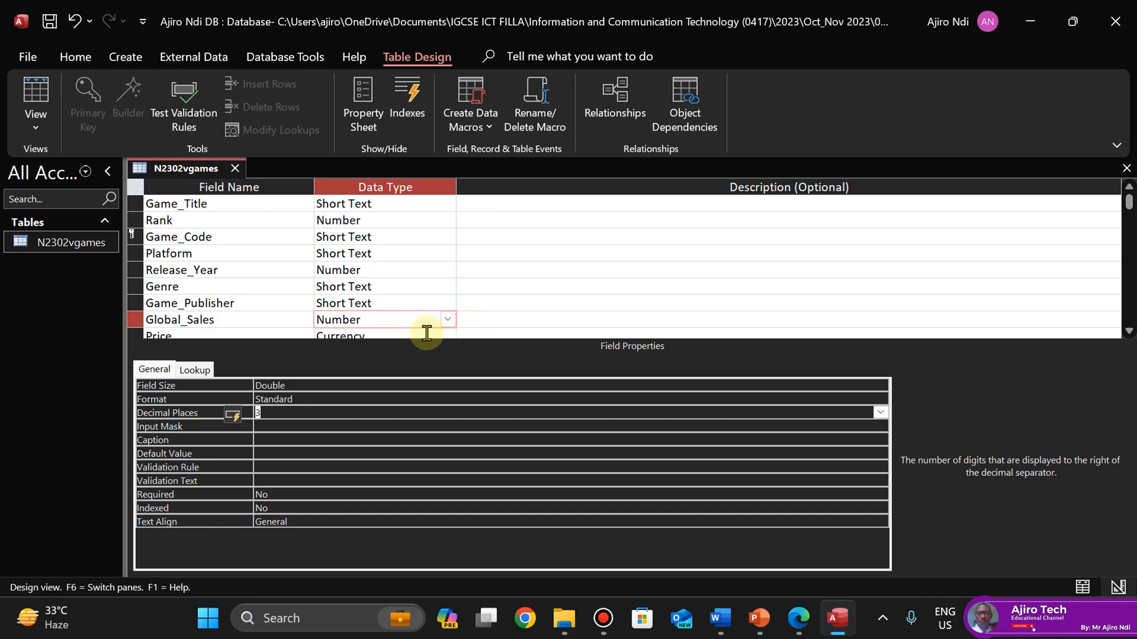
pyautogui.click(1127, 333)
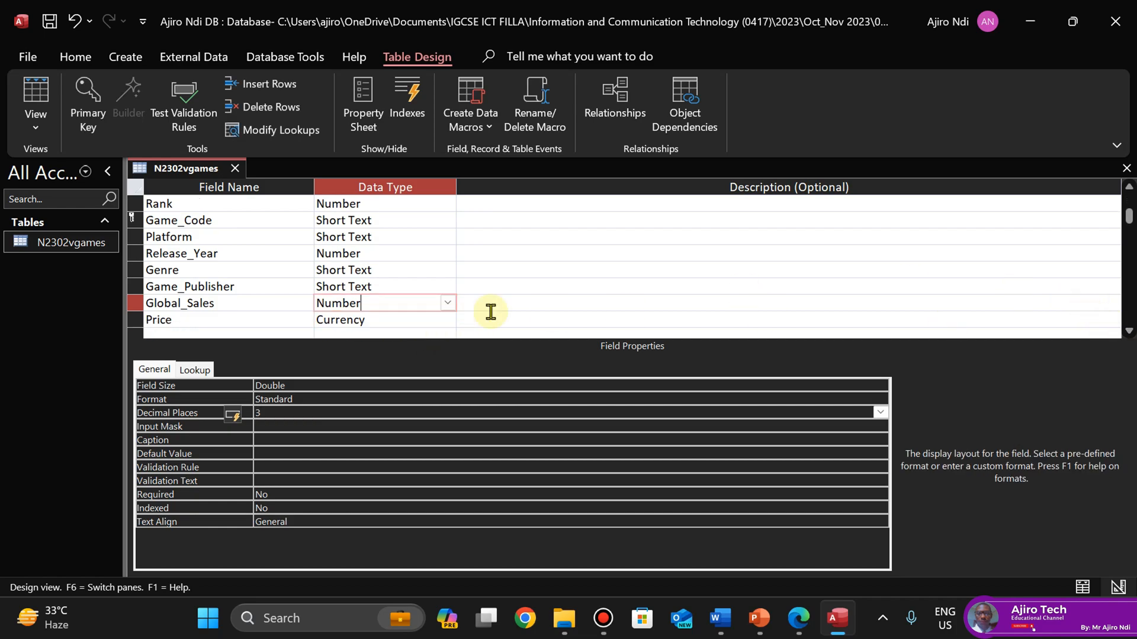
pyautogui.click(400, 319)
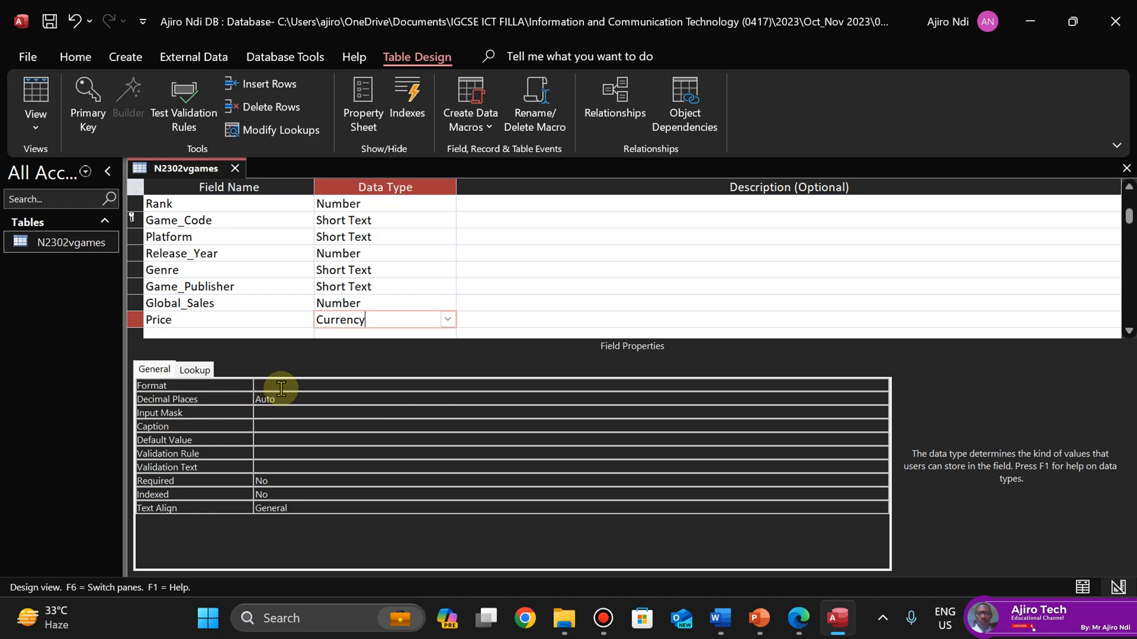
pyautogui.click(281, 388)
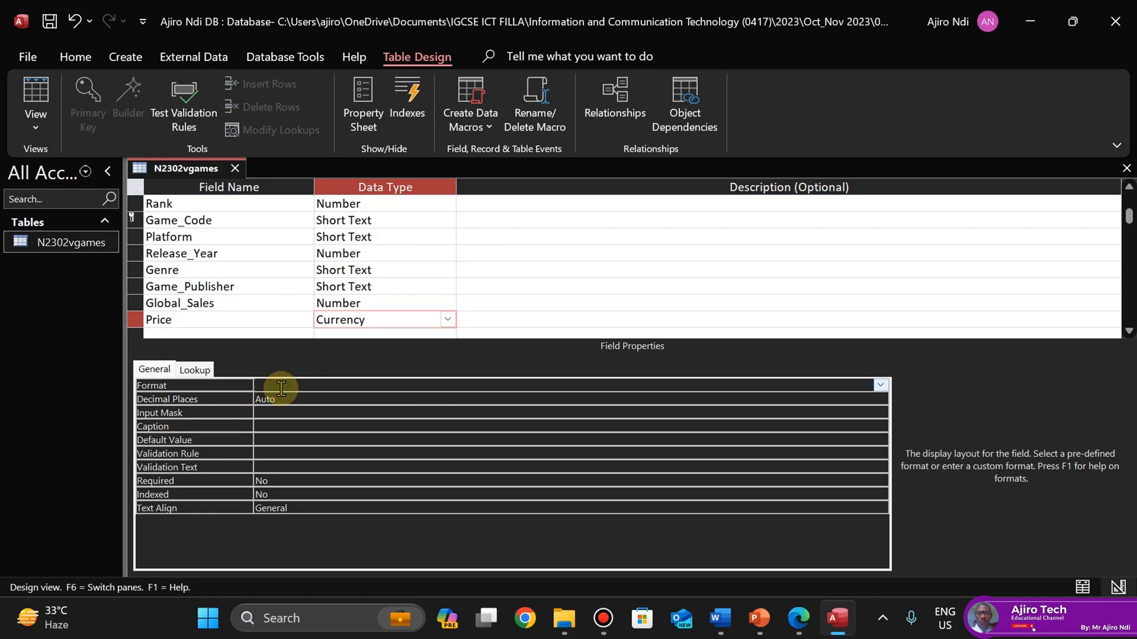
pyautogui.click(324, 403)
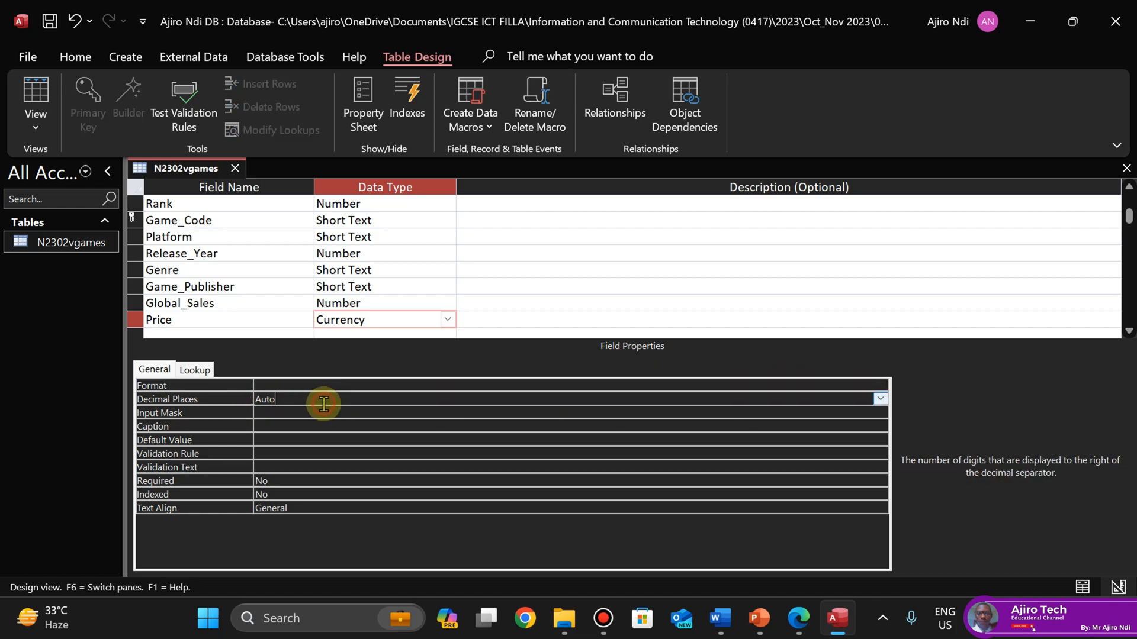
pyautogui.click(880, 398)
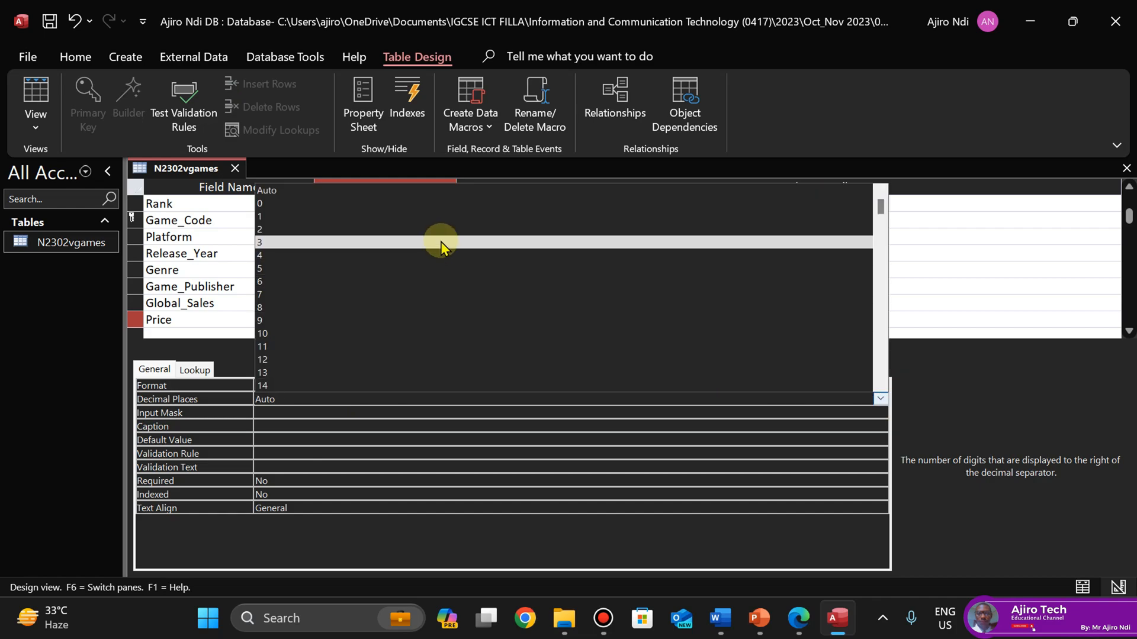
pyautogui.click(432, 229)
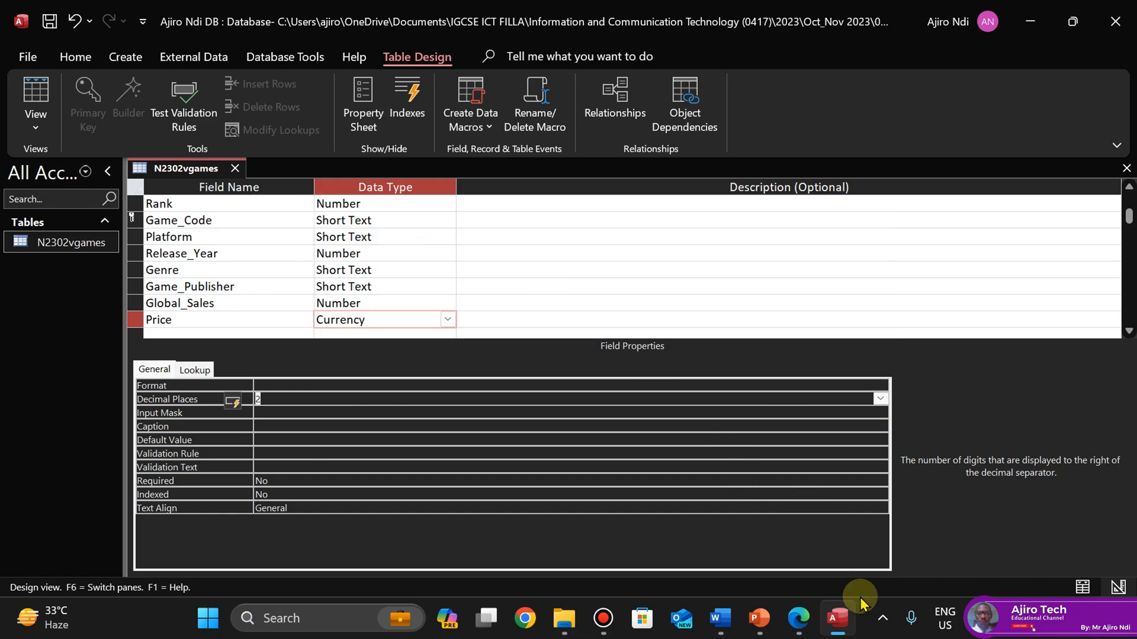
pyautogui.click(798, 626)
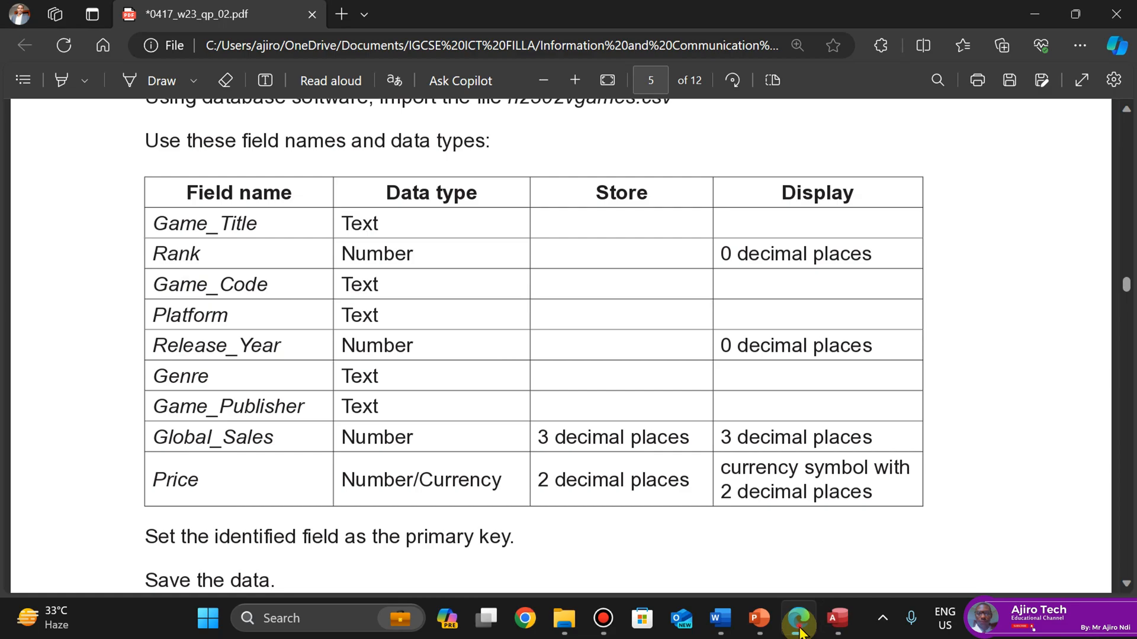
pyautogui.click(800, 628)
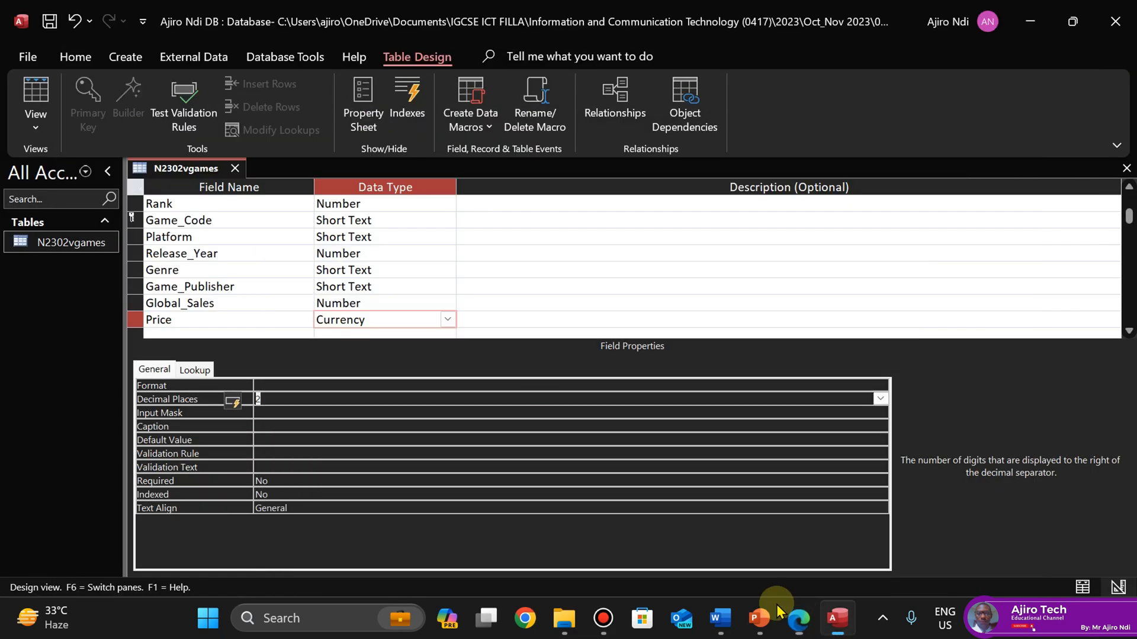
# Save the N2302vgames table design and switch the table to Datasheet View to review the records
pyautogui.rightClick(187, 176)
pyautogui.click(222, 184)
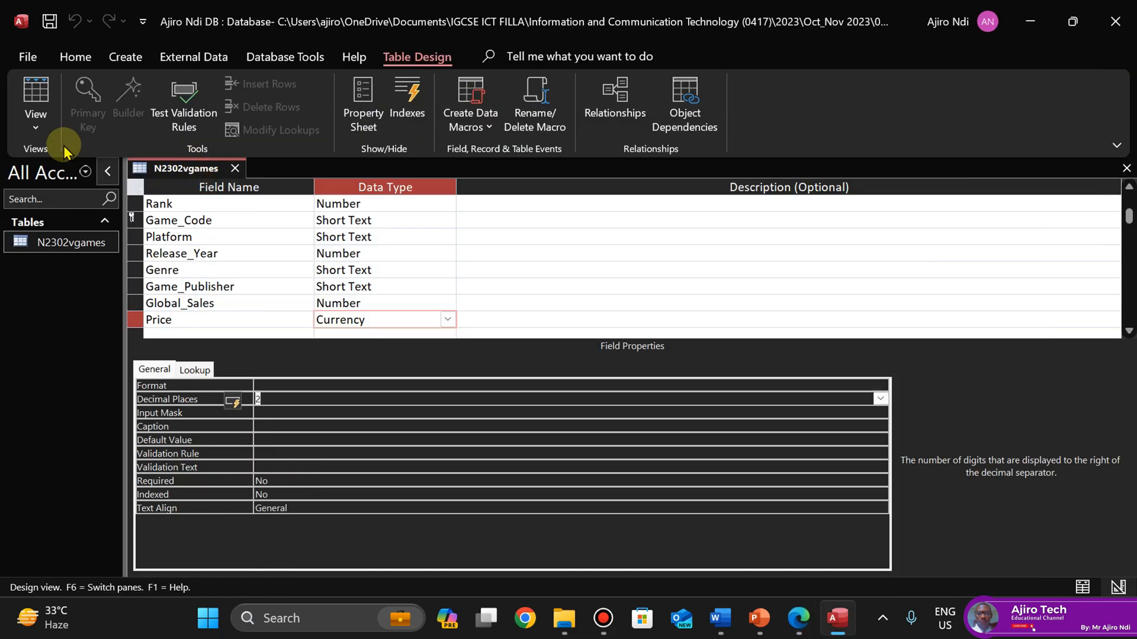
pyautogui.click(36, 127)
pyautogui.click(77, 161)
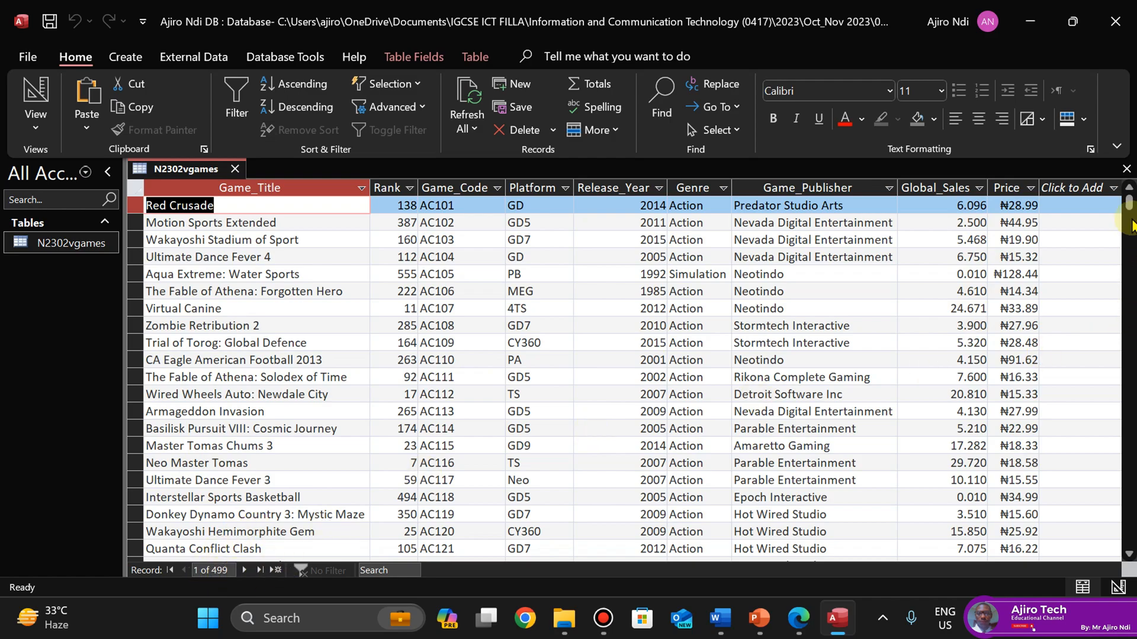
pyautogui.moveTo(1129, 208)
pyautogui.mouseDown()
pyautogui.moveTo(1129, 486)
pyautogui.moveTo(1119, 197)
pyautogui.mouseUp()
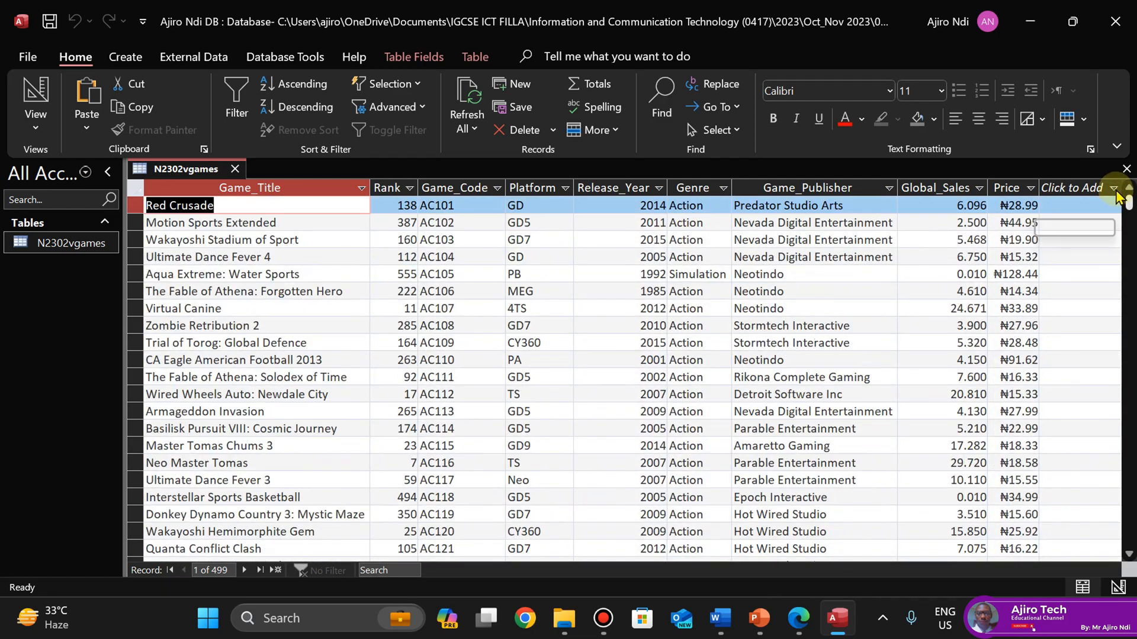
# Switch to the question paper in Edge and review the Task 3 instruction on currency symbol and decimal places
pyautogui.click(796, 631)
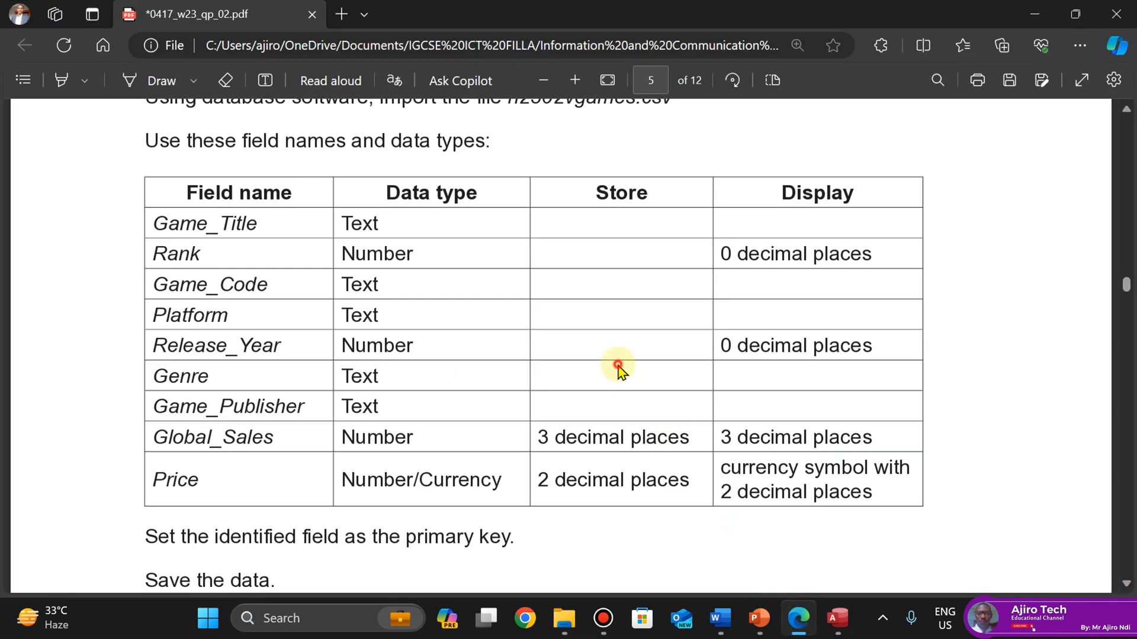
pyautogui.scroll(10, 619, 370)
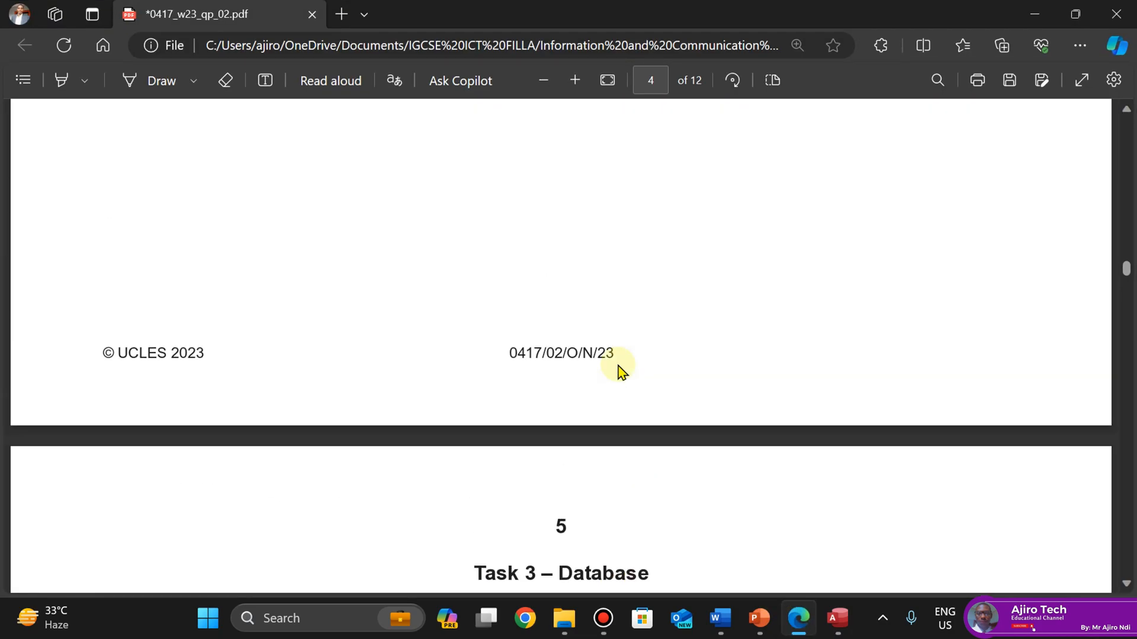
pyautogui.scroll(-8, 618, 370)
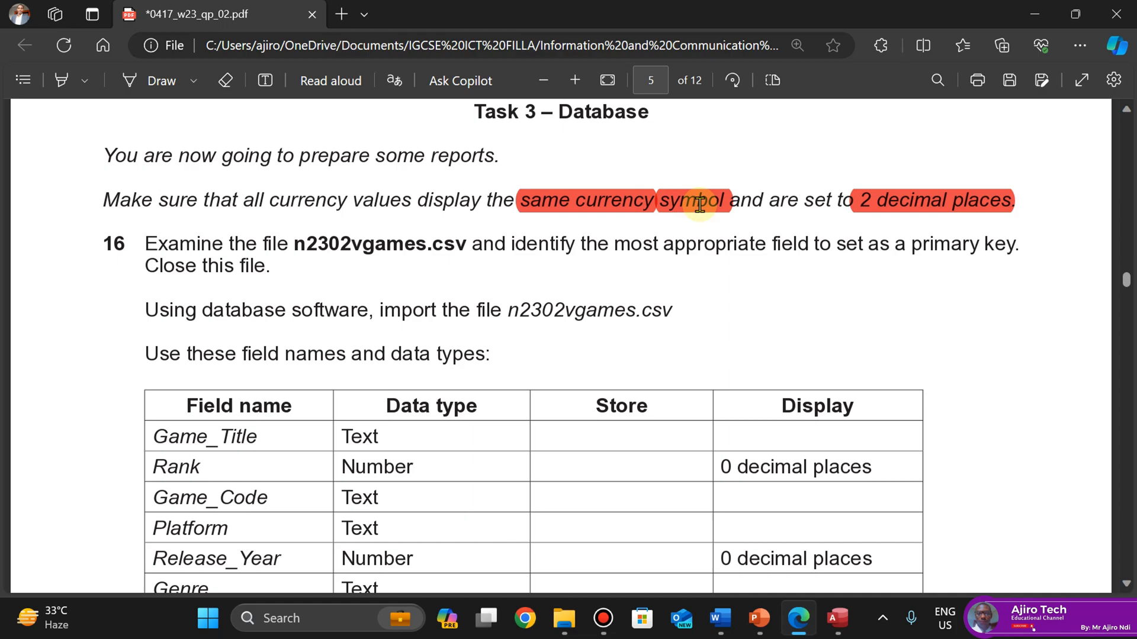
# Check the remaining step 16 instructions in the question paper and save the N2302vgames table in Access
pyautogui.scroll(-3, 699, 205)
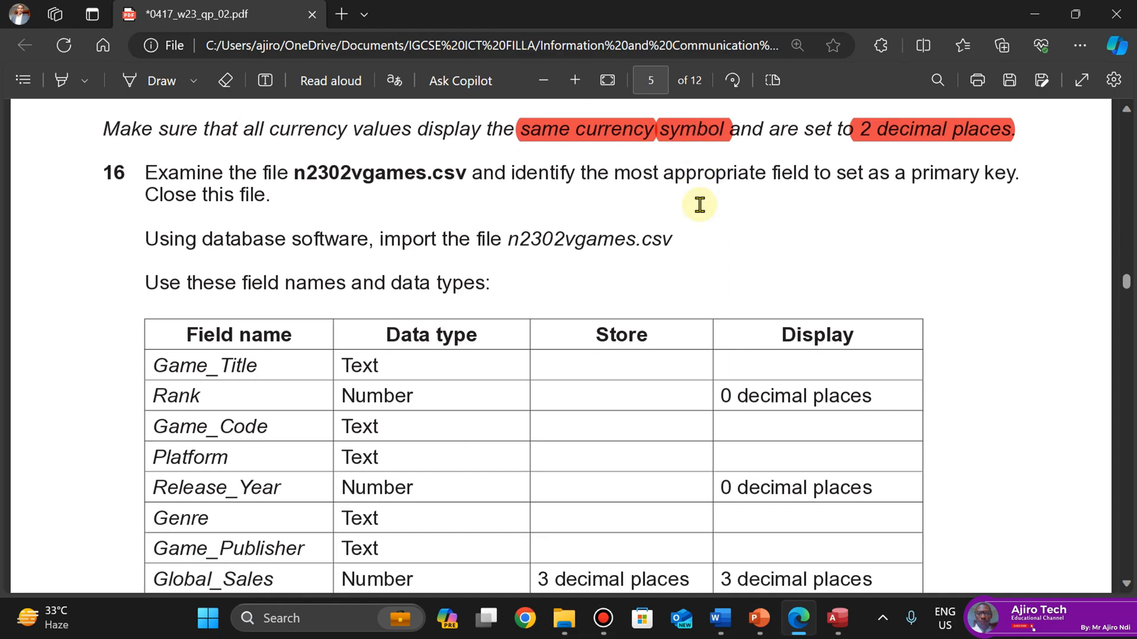
pyautogui.scroll(-9, 699, 204)
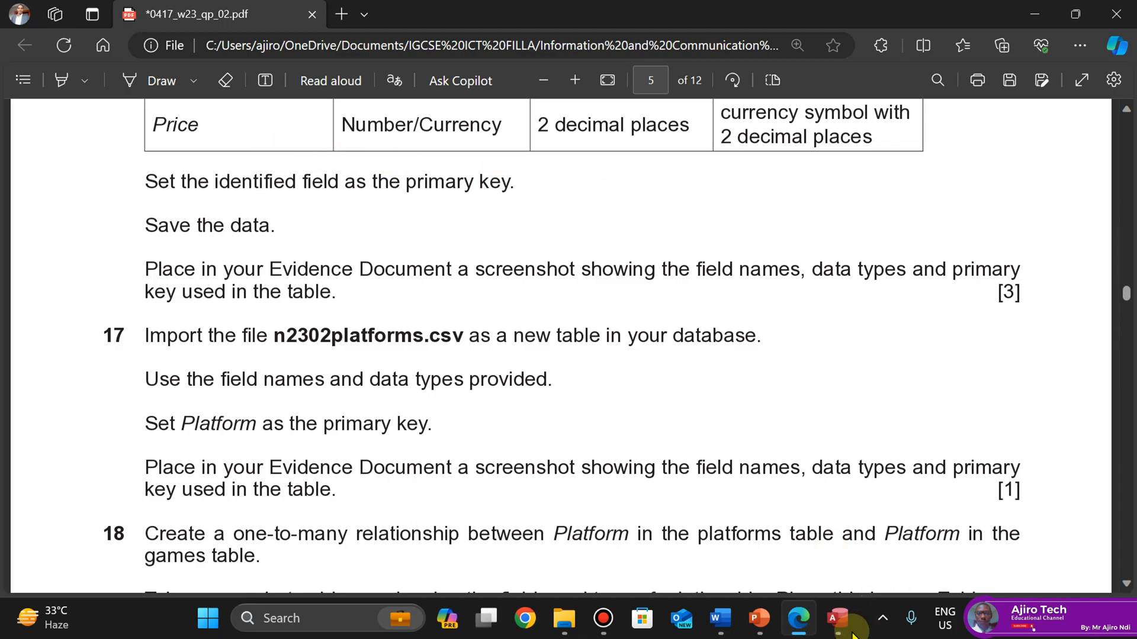
pyautogui.moveTo(837, 619)
pyautogui.click(830, 531)
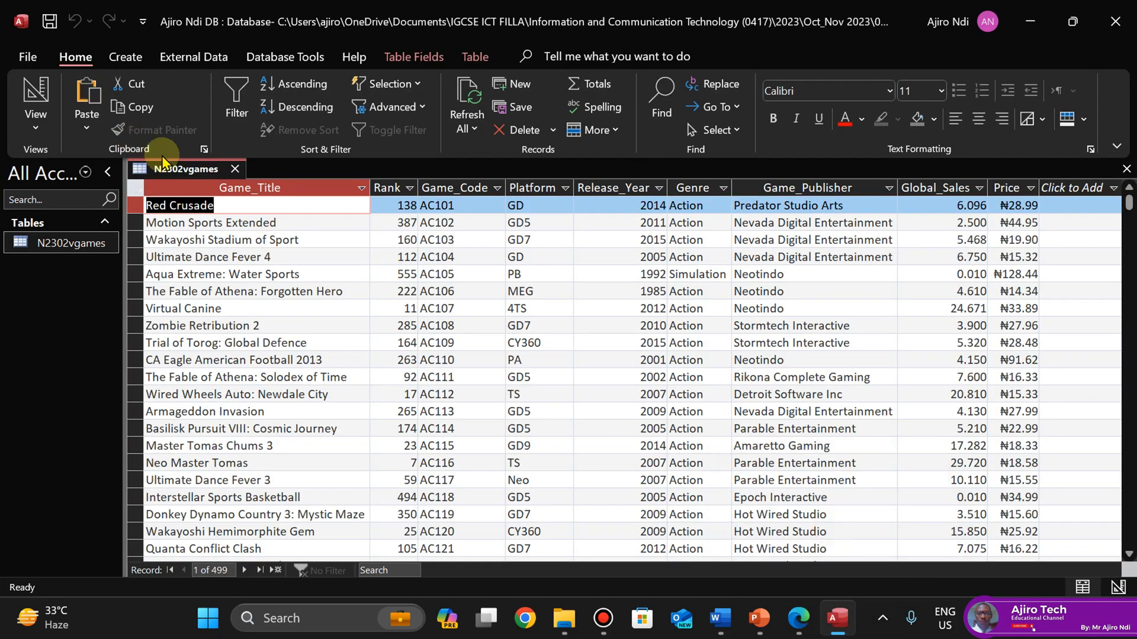
pyautogui.rightClick(182, 172)
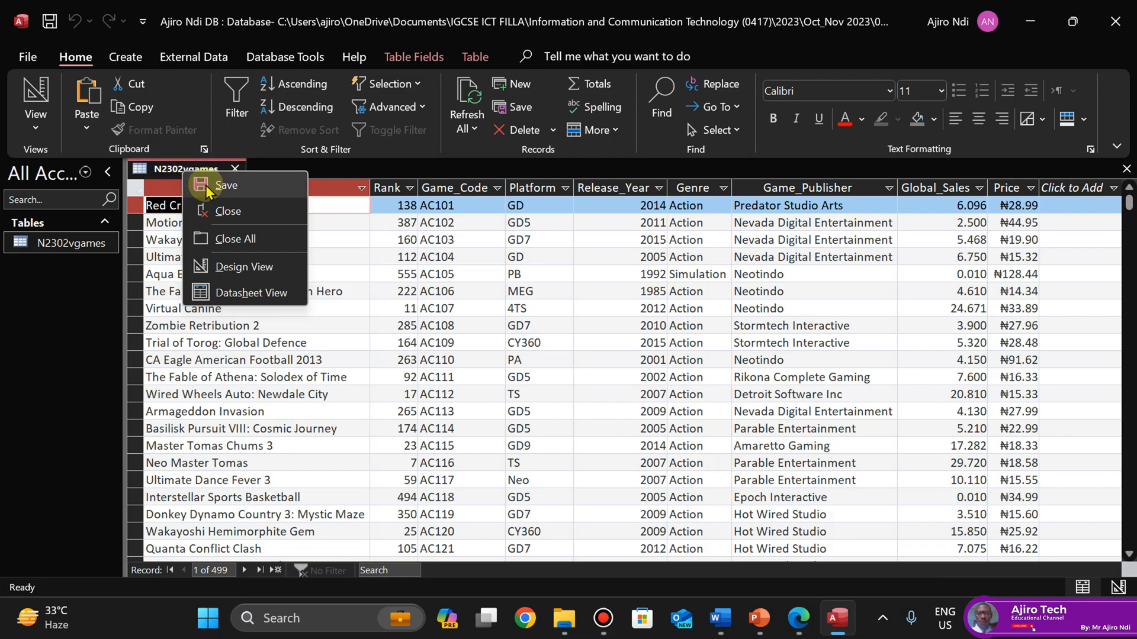
pyautogui.click(209, 184)
# Check step 16's evidence requirement in the question paper in Edge and reopen the N2302vgames table in Design View in Access
pyautogui.click(798, 618)
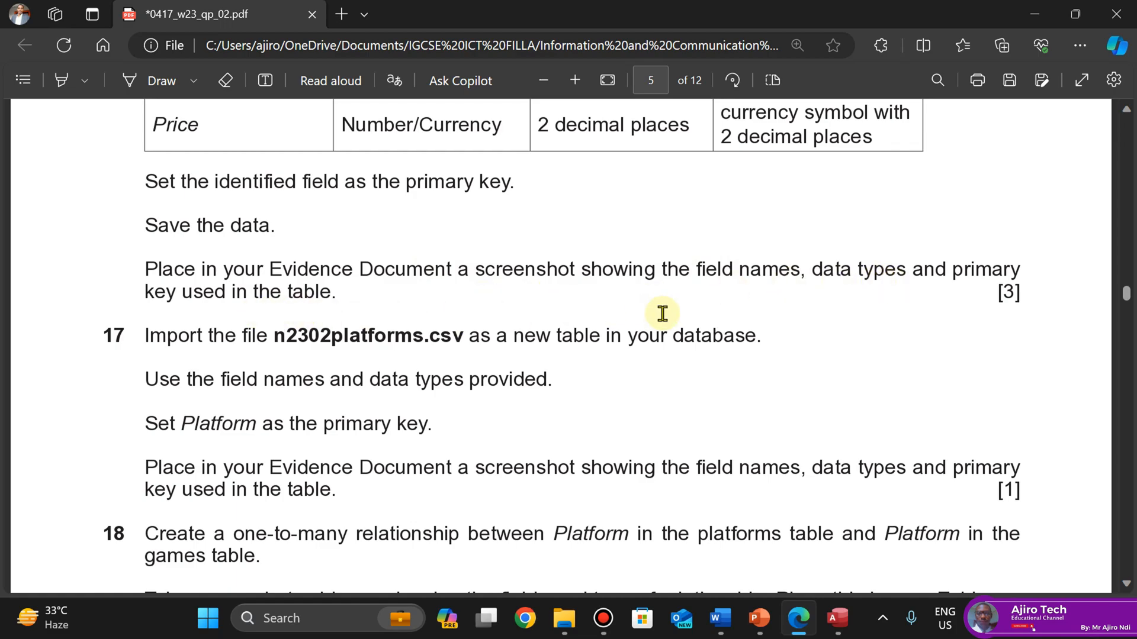
pyautogui.scroll(1, 663, 313)
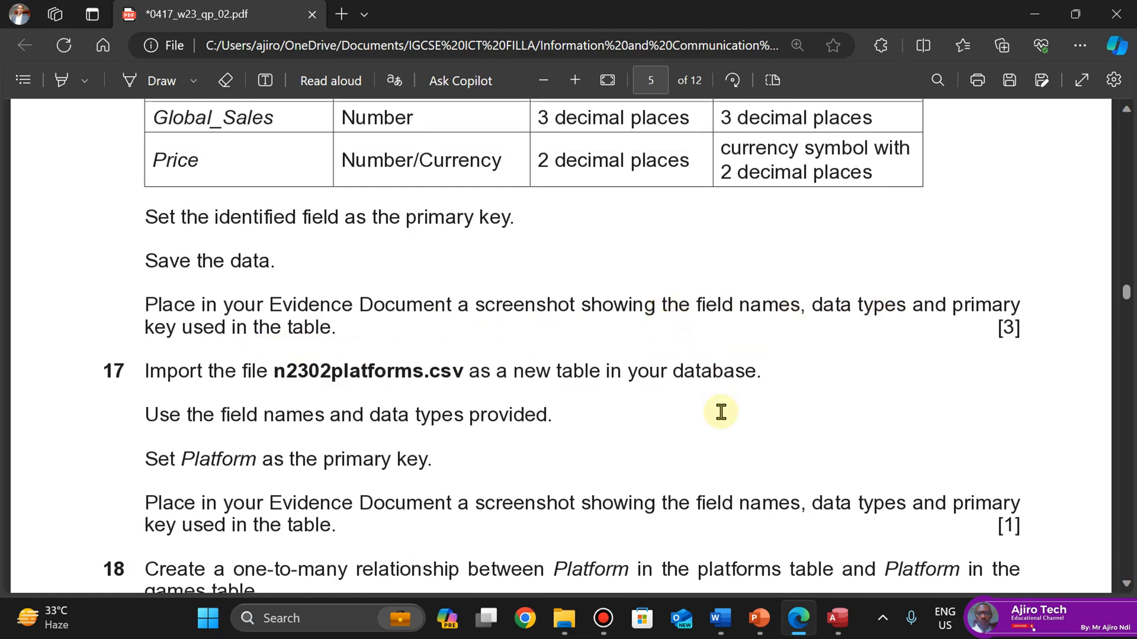
pyautogui.moveTo(837, 618)
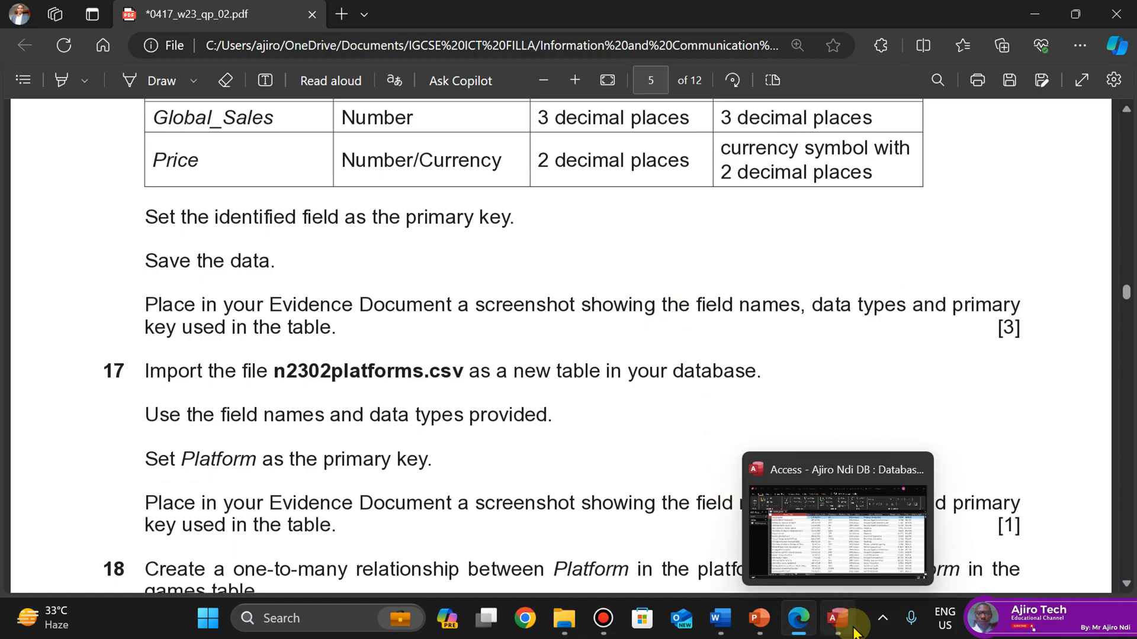
pyautogui.click(840, 527)
pyautogui.click(235, 171)
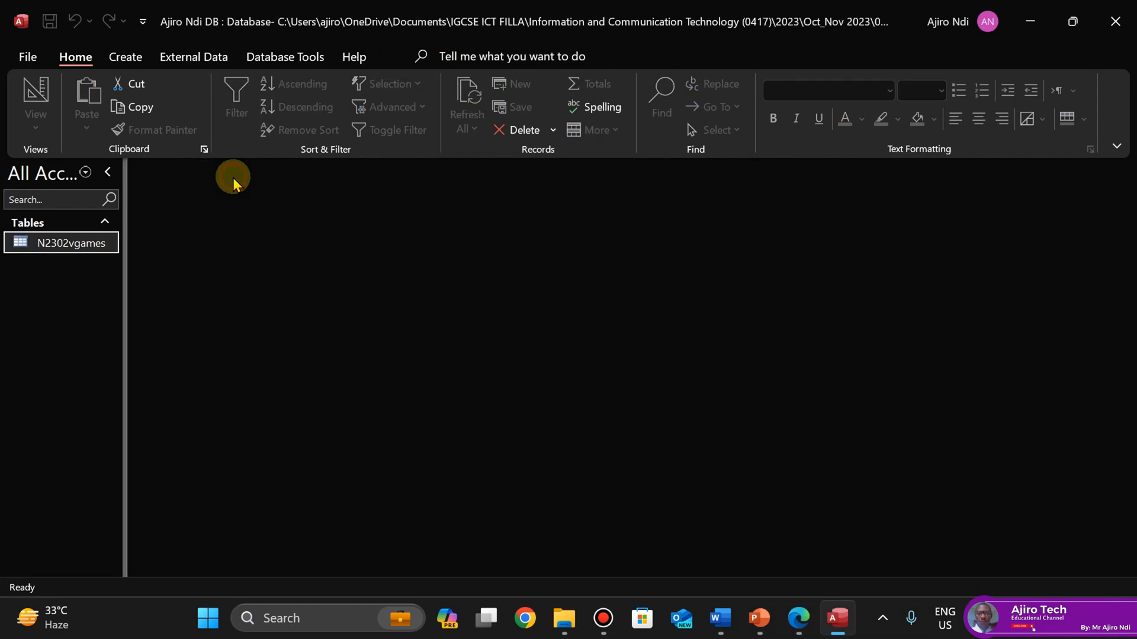
pyautogui.rightClick(95, 246)
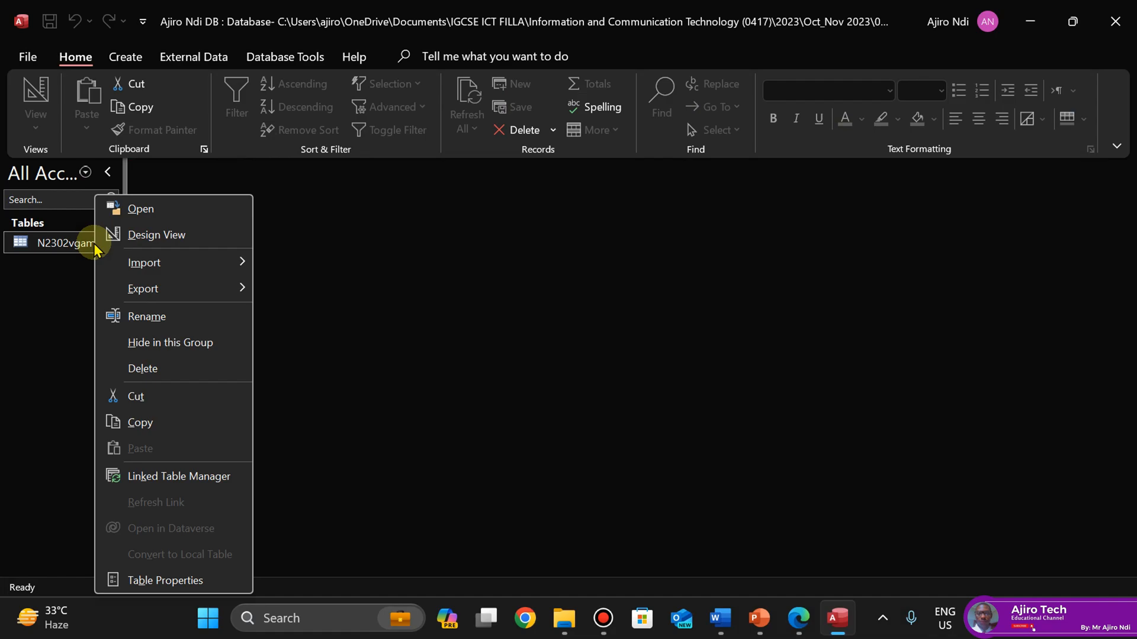
pyautogui.click(145, 237)
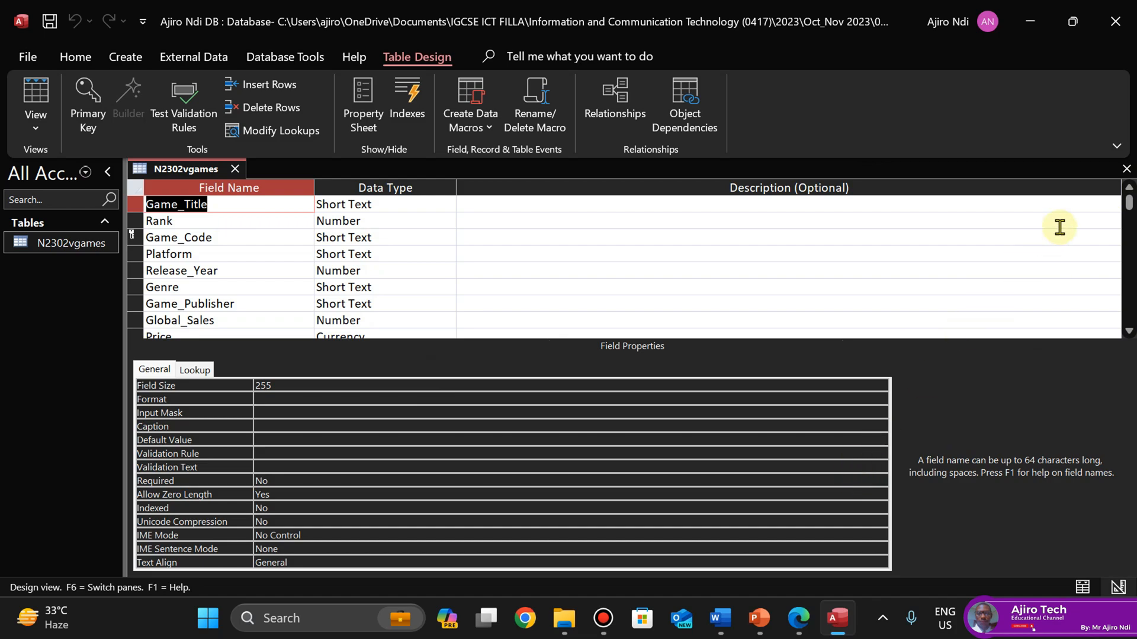
# Reduce the ribbon to show tabs only so the table design has room for all N2302vgames fields
pyautogui.click(1117, 148)
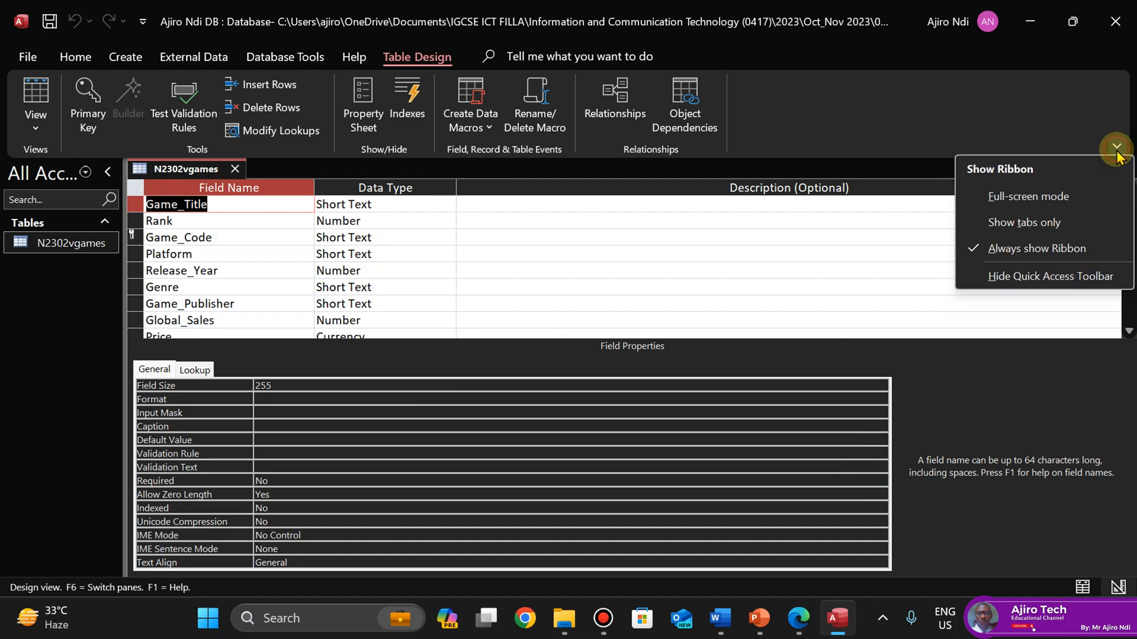
pyautogui.click(1018, 227)
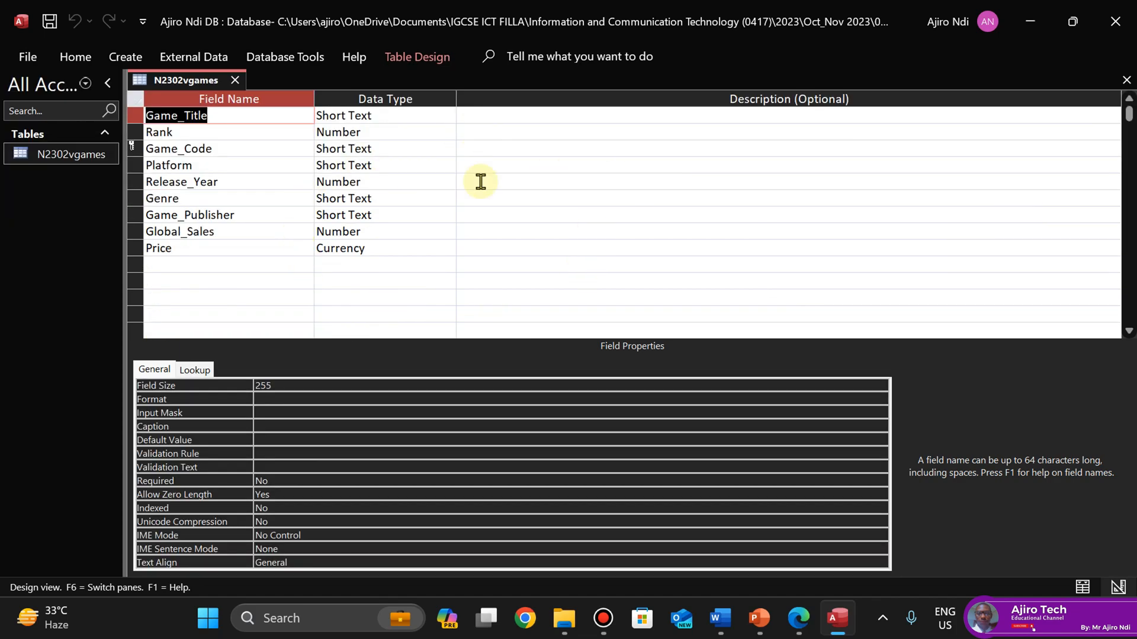
pyautogui.click(502, 296)
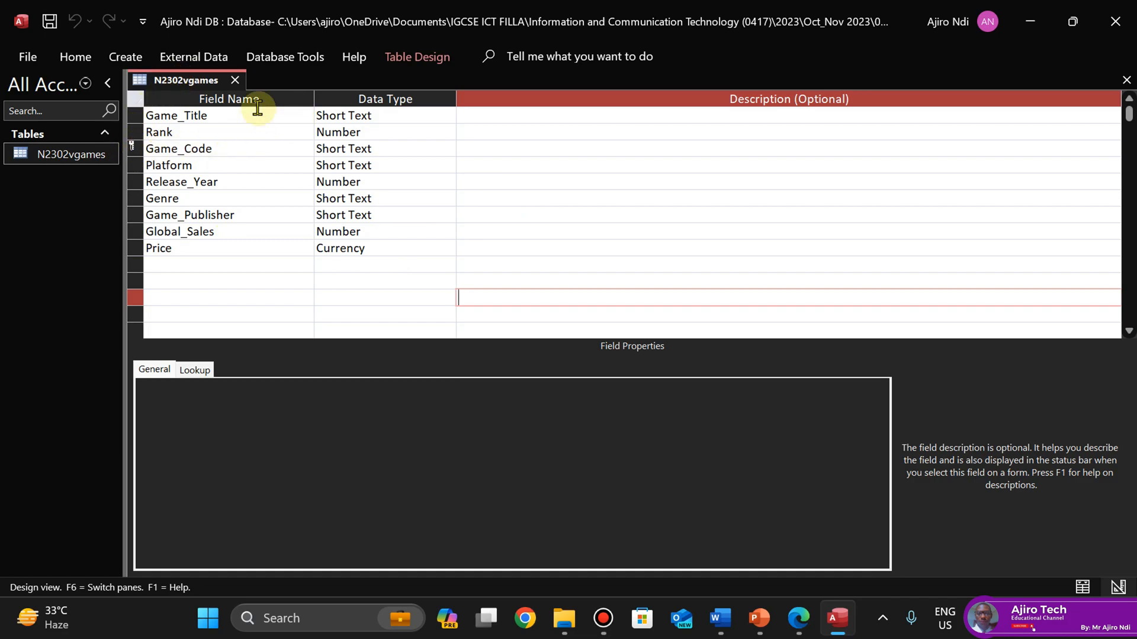
# Recheck the evidence requirement and capture the N2302vgames field names, data types and primary key as a rectangular snip with Snipping Tool
pyautogui.click(798, 618)
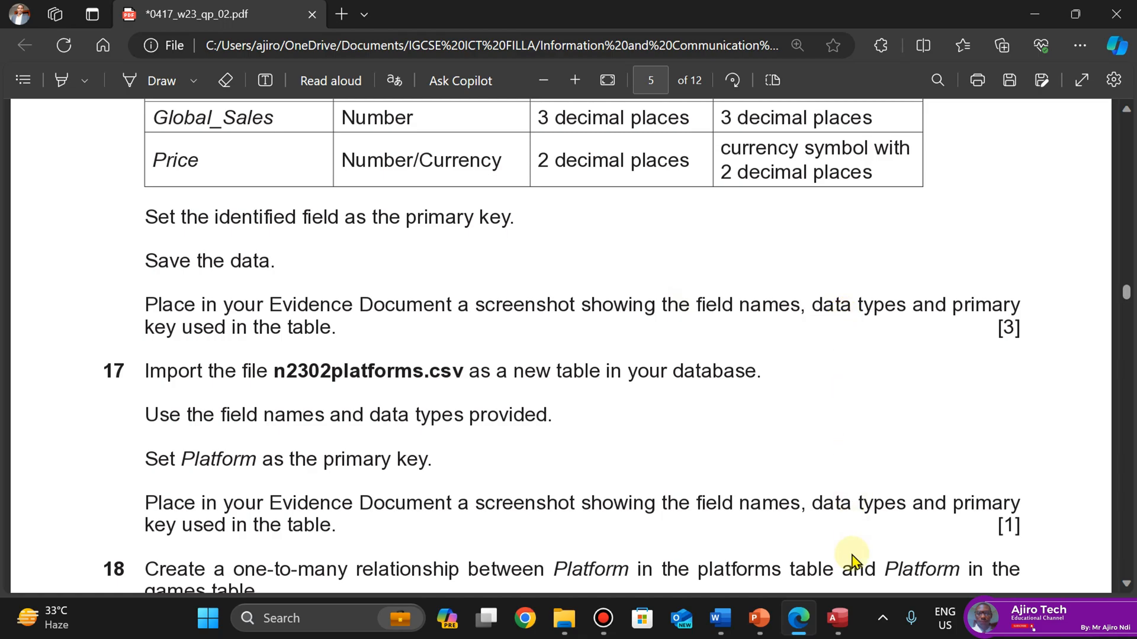
pyautogui.moveTo(837, 618)
pyautogui.click(851, 527)
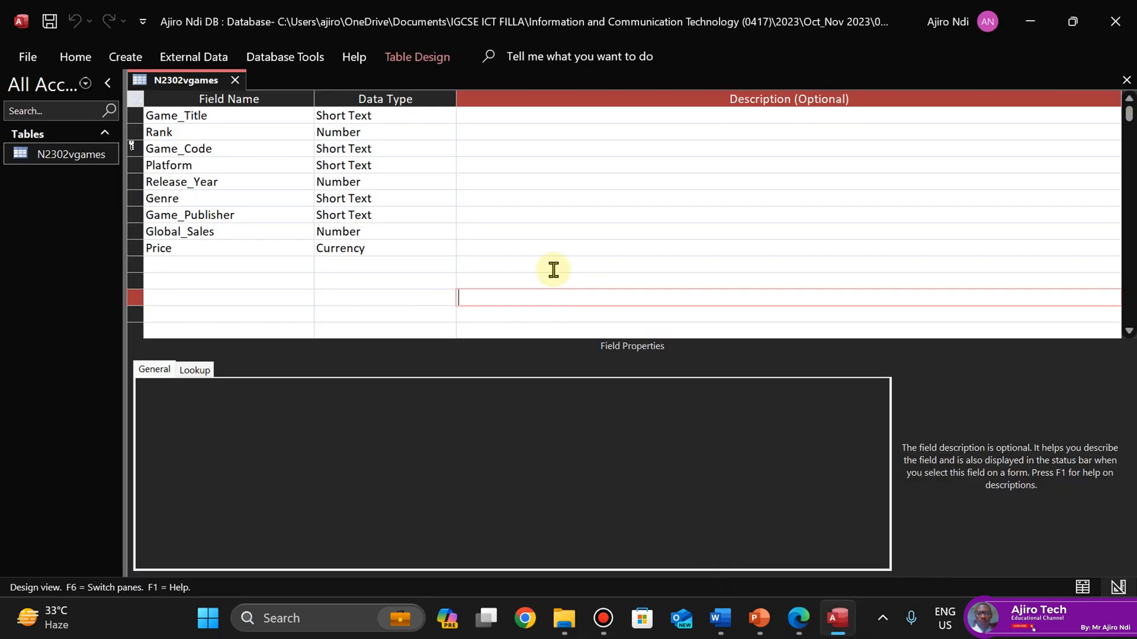
pyautogui.click(204, 618)
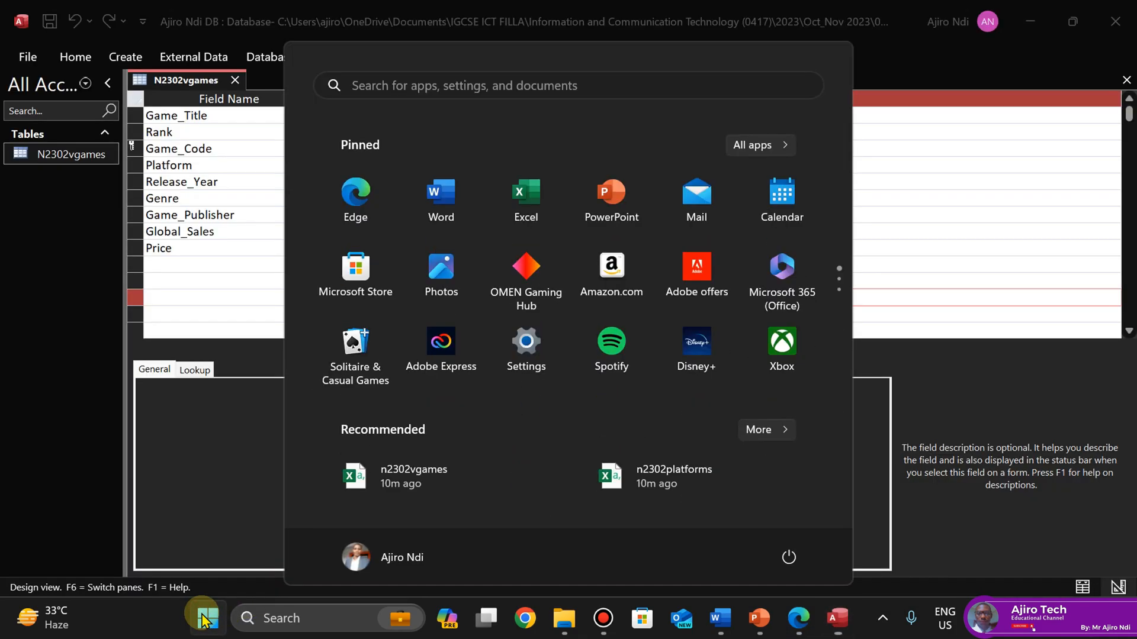
pyautogui.write('sni')
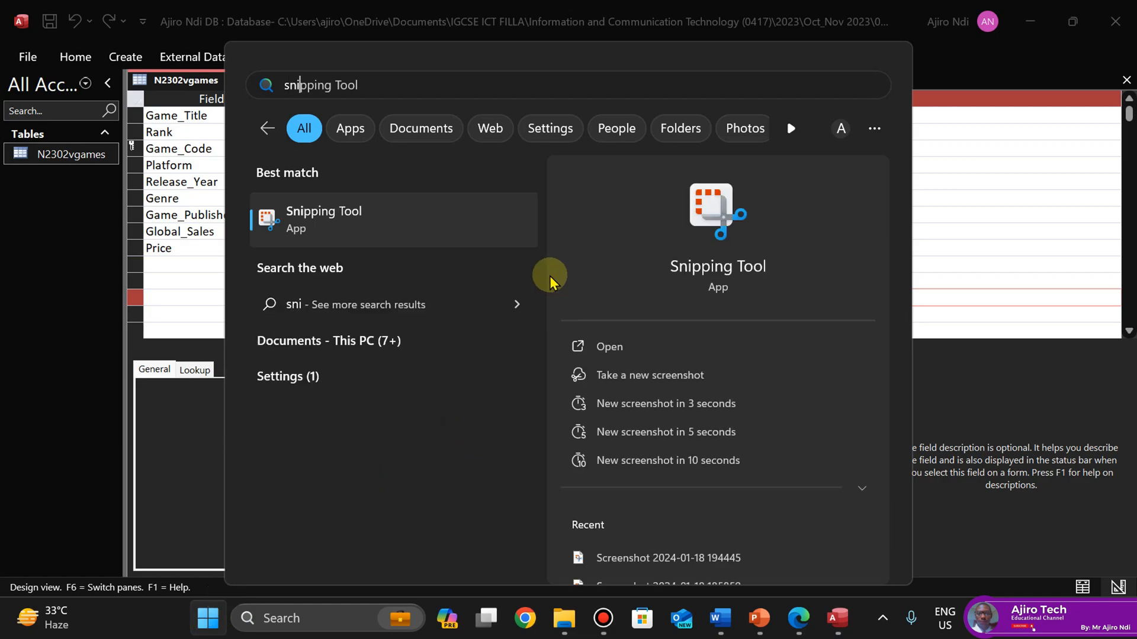
pyautogui.click(609, 346)
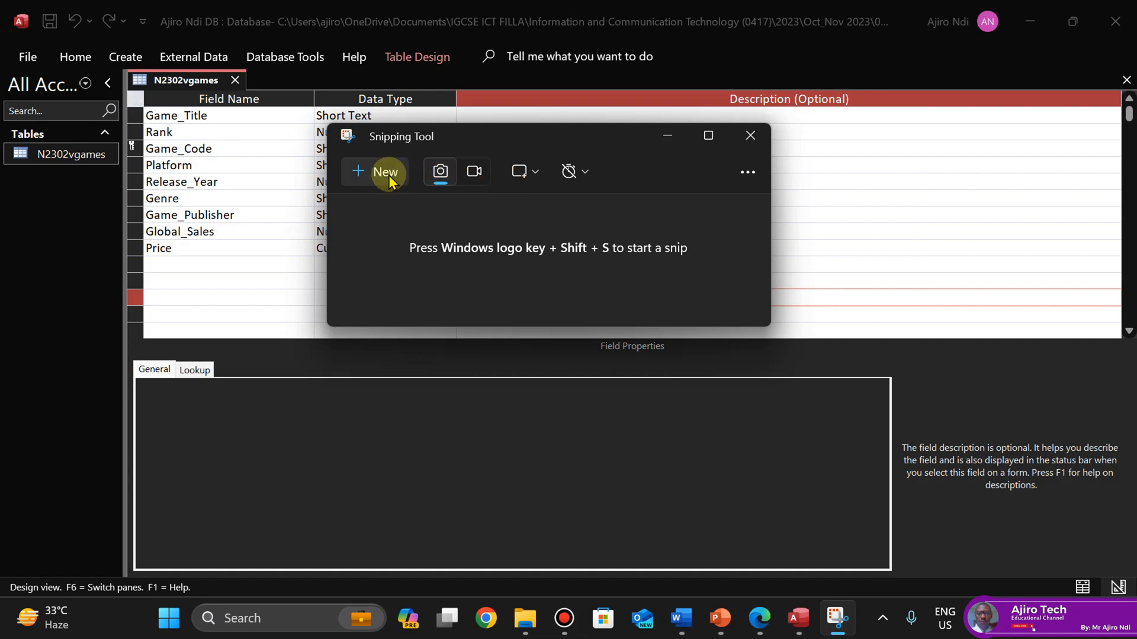
pyautogui.click(385, 175)
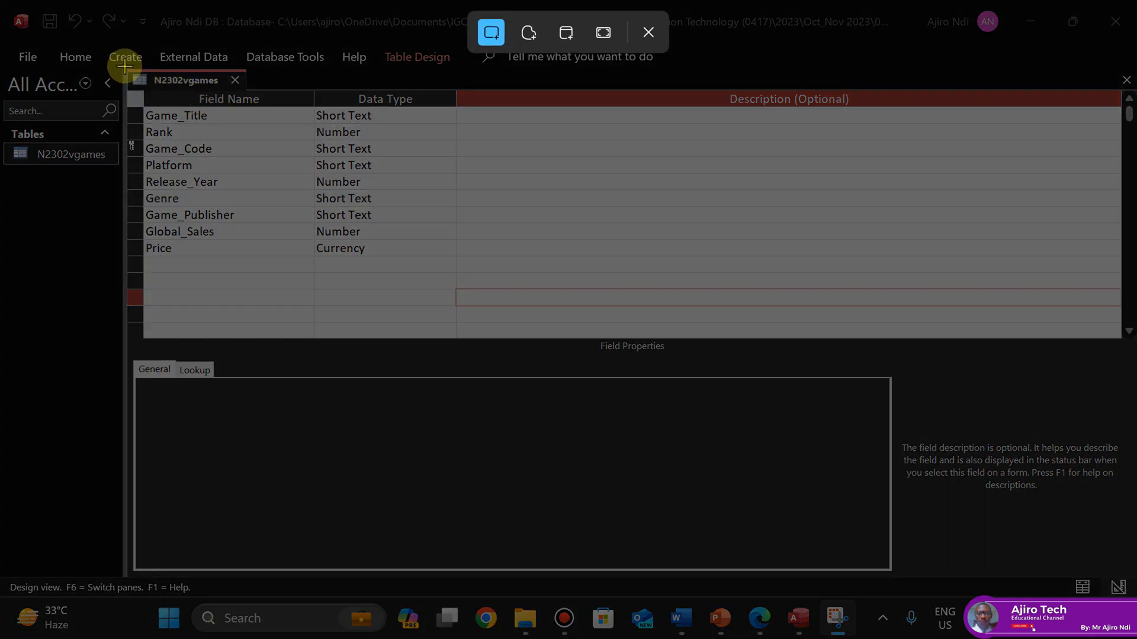
pyautogui.moveTo(123, 68); pyautogui.dragTo(455, 261)
pyautogui.moveTo(455, 261); pyautogui.dragTo(455, 258)
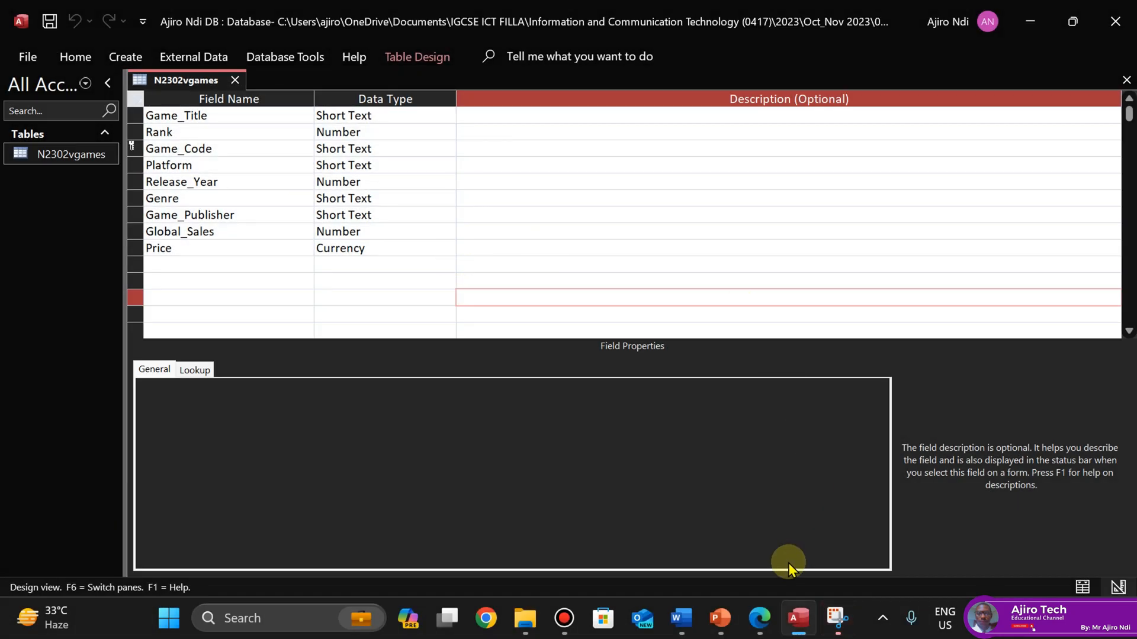
# Switch to the EVIDENCE2023 document in Word and paste the screenshot on a new line under "Step 16 evidence:"
pyautogui.click(761, 619)
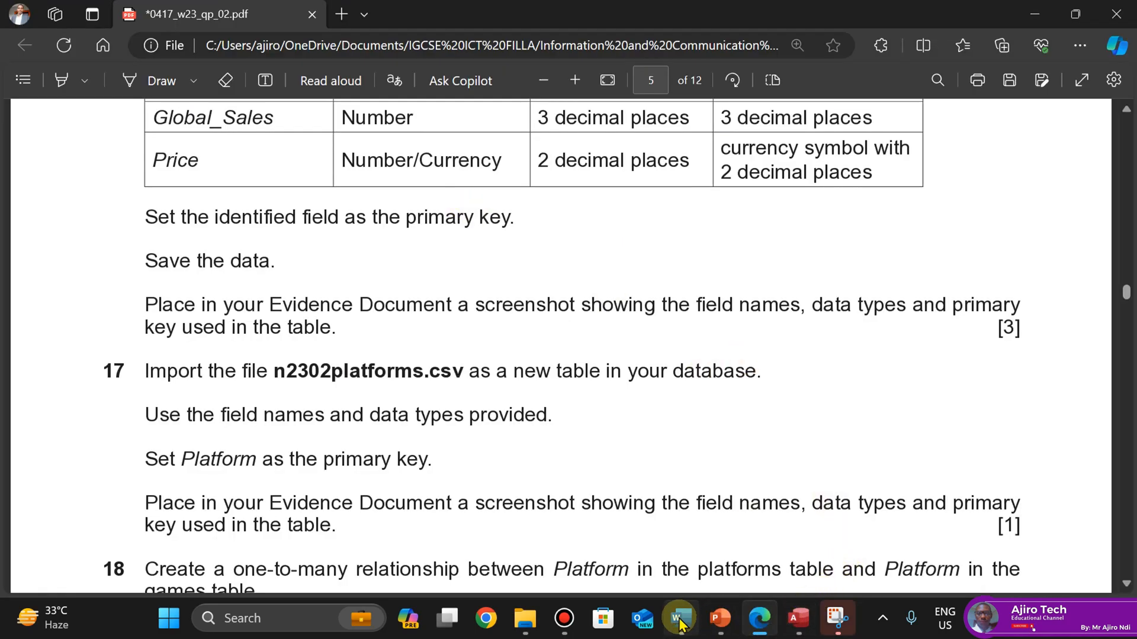
pyautogui.moveTo(680, 619)
pyautogui.click(700, 535)
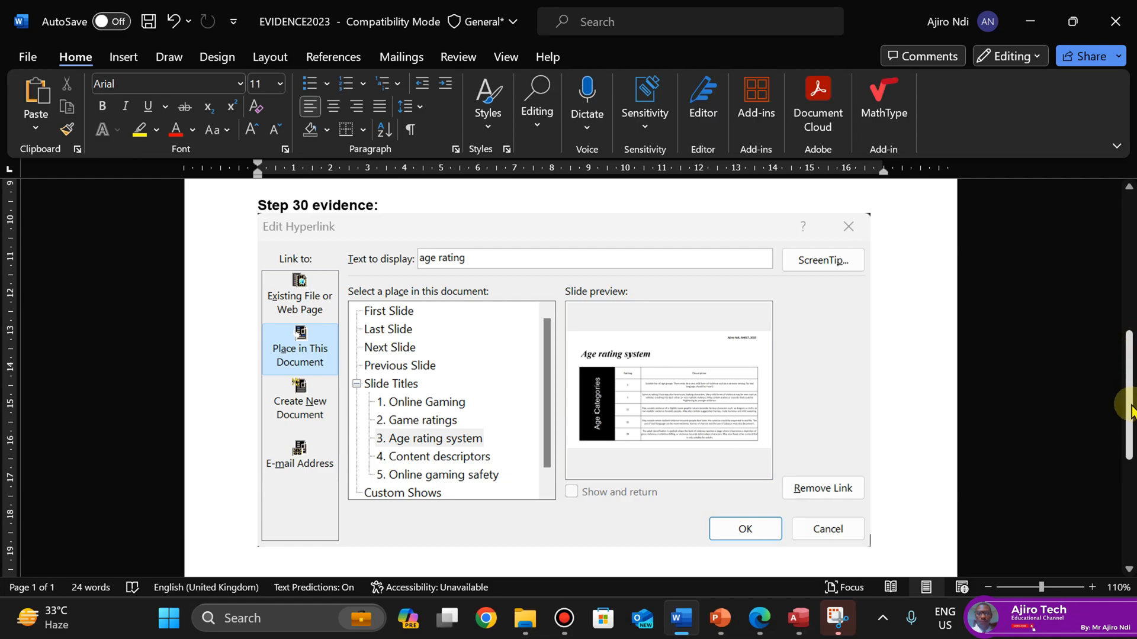
pyautogui.moveTo(1134, 286)
pyautogui.mouseDown()
pyautogui.moveTo(1133, 265)
pyautogui.moveTo(1133, 290)
pyautogui.mouseUp()
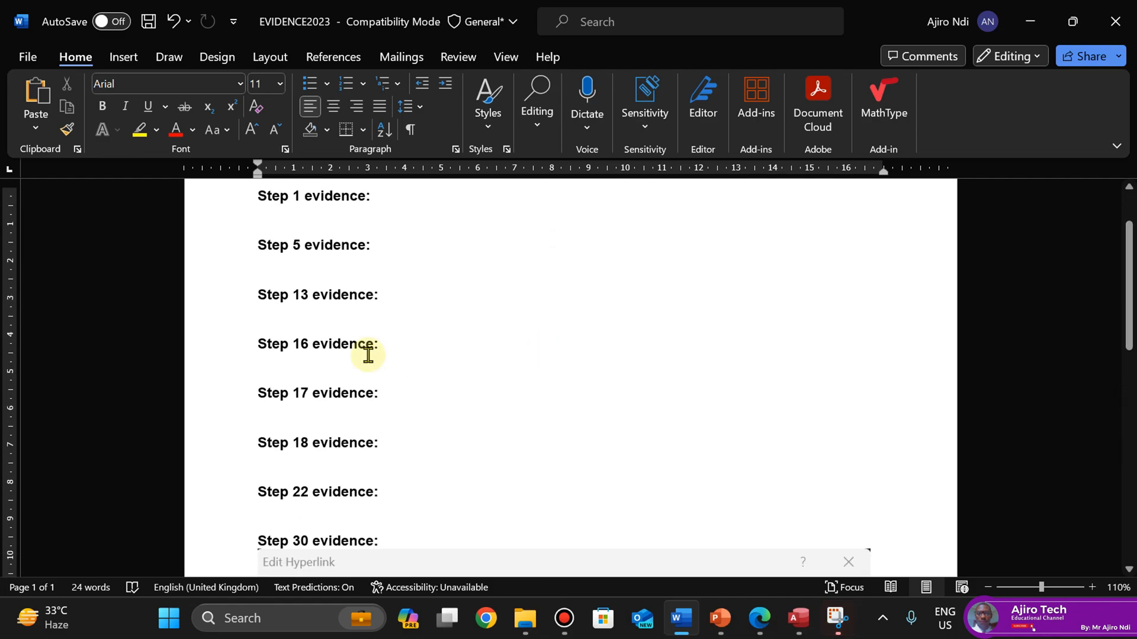
pyautogui.click(390, 346)
pyautogui.press('Return')
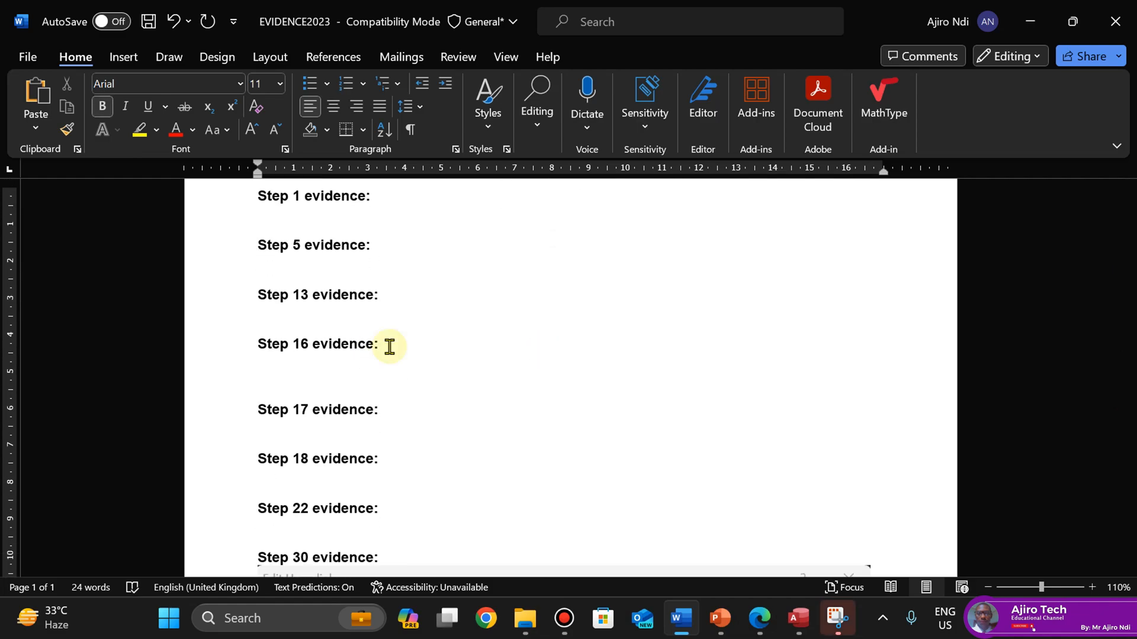
pyautogui.hotkey('ctrl', 'v')
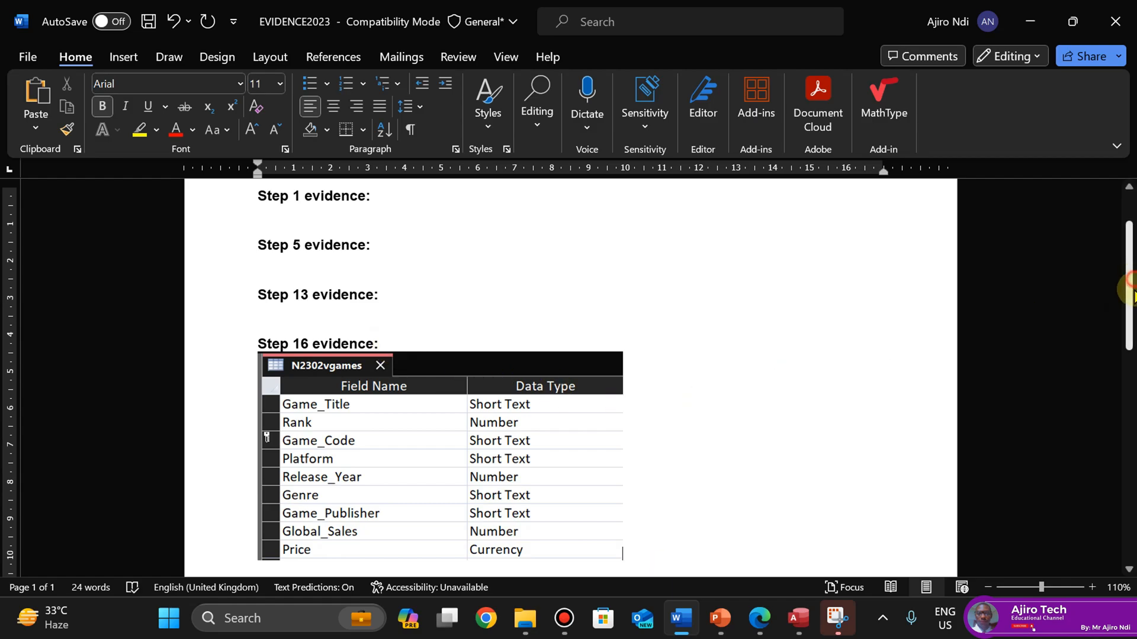
# Enlarge the pasted Step 16 screenshot to a width of 11.2 cm and save the evidence document
pyautogui.moveTo(1130, 290); pyautogui.dragTo(1128, 304)
pyautogui.click(576, 371)
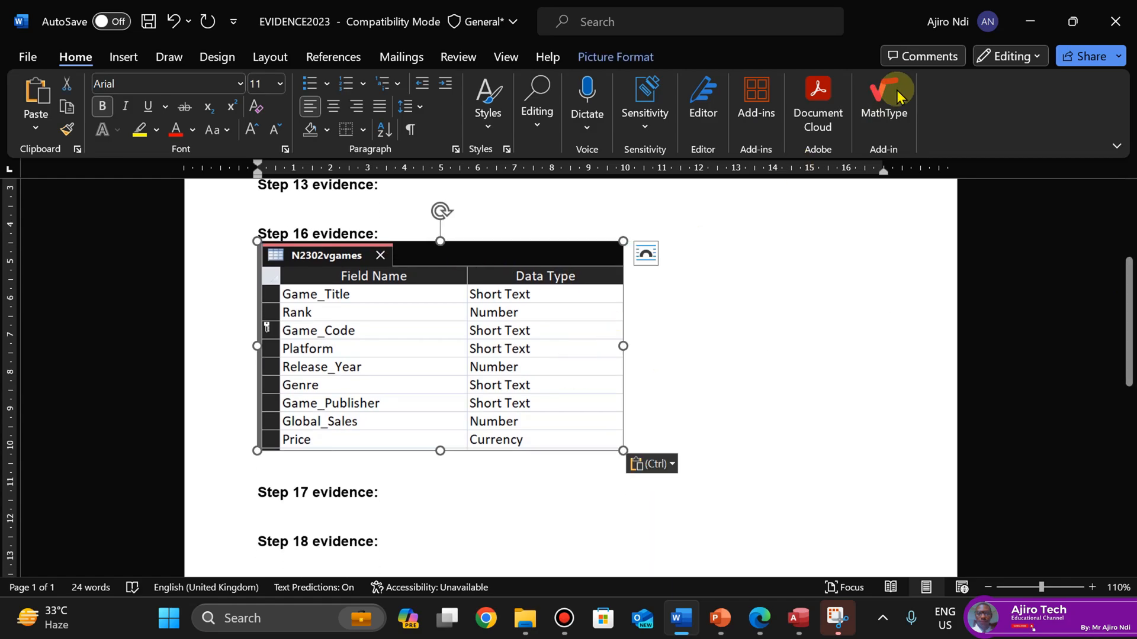
pyautogui.click(613, 57)
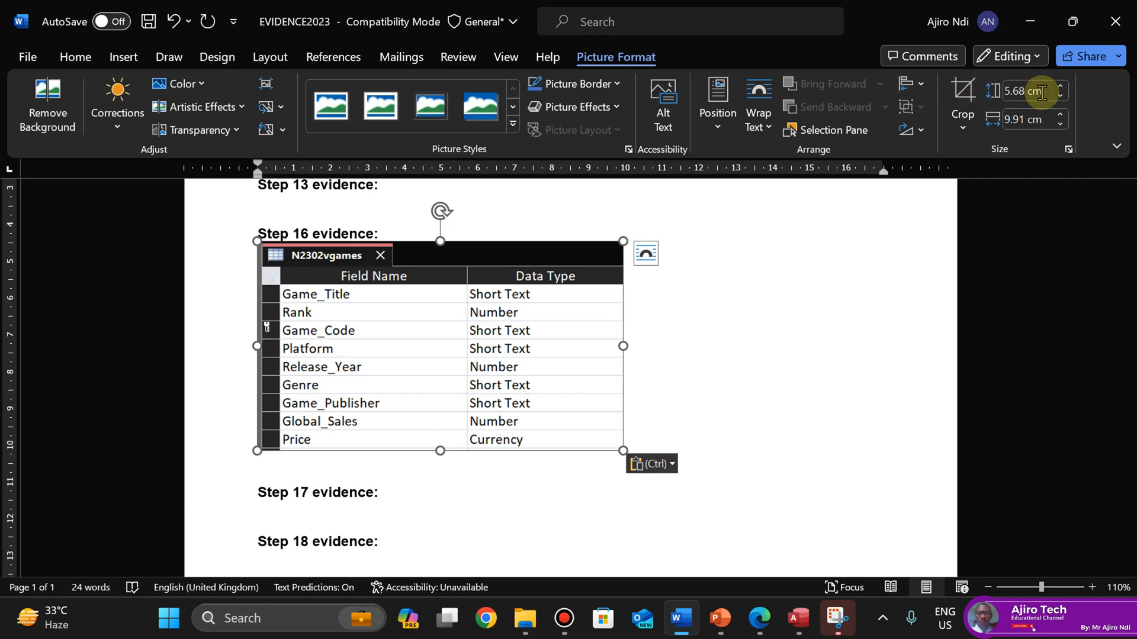
pyautogui.click(1060, 115)
pyautogui.click(1060, 114)
pyautogui.click(1060, 114)
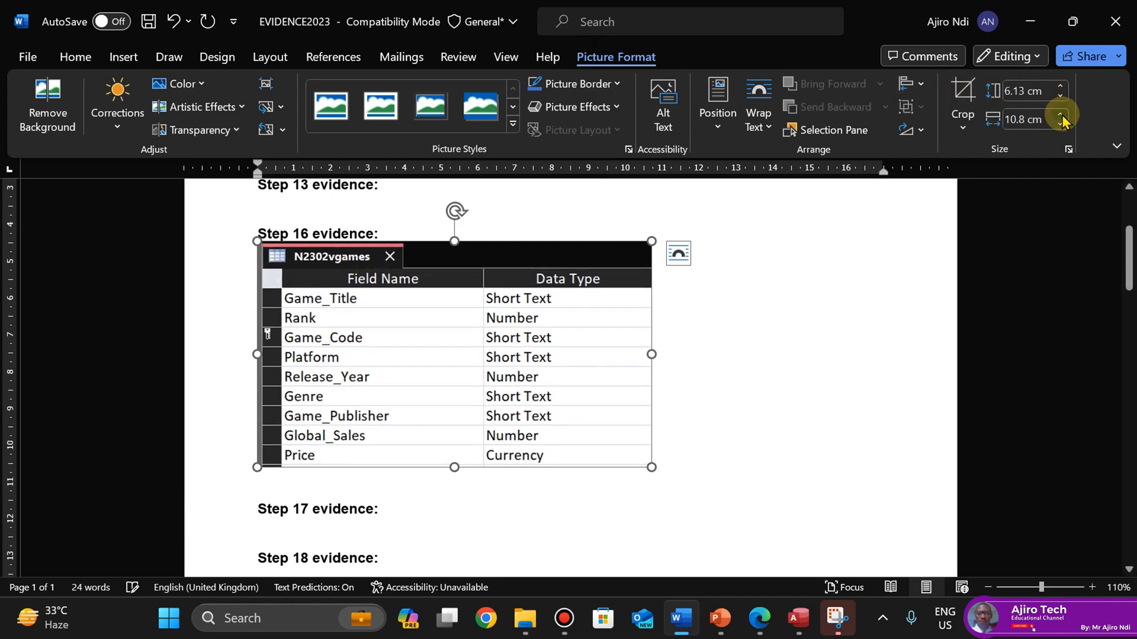
pyautogui.click(1060, 114)
pyautogui.click(1060, 115)
pyautogui.click(1059, 115)
pyautogui.click(1060, 115)
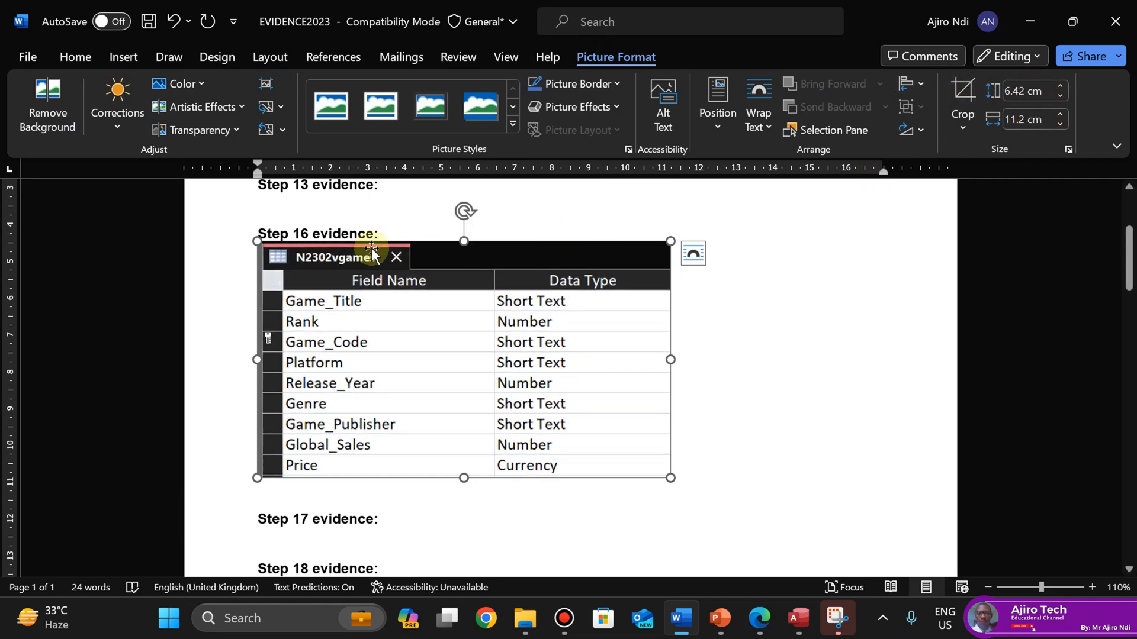
pyautogui.click(148, 22)
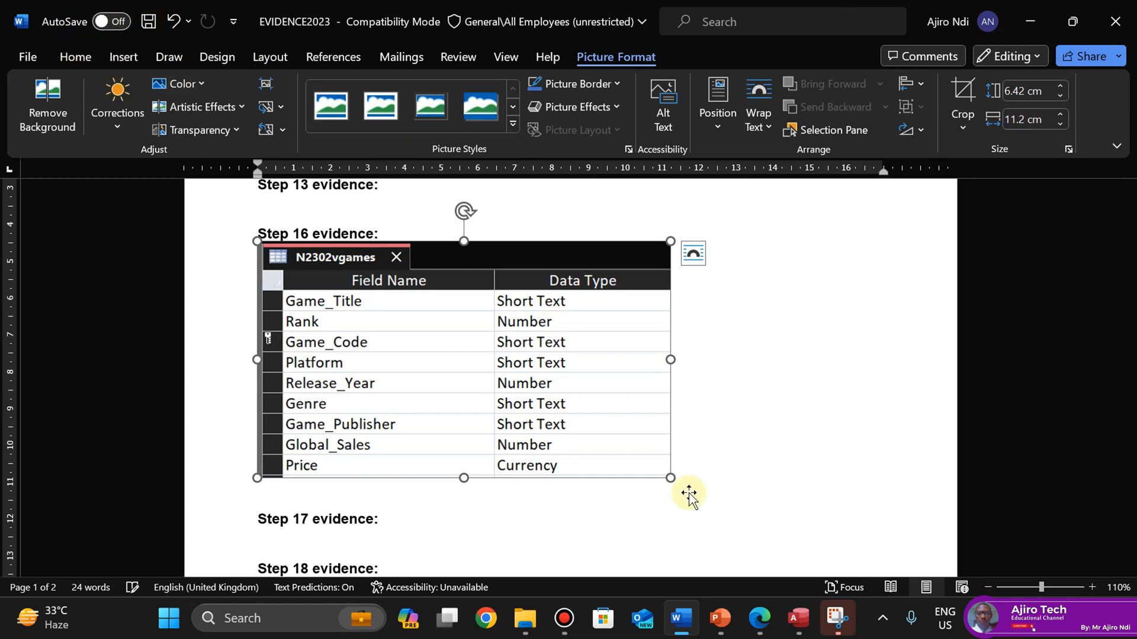
# Switch to the question paper in Edge and read step 17 on importing n2302platforms.csv and its primary key
pyautogui.click(759, 618)
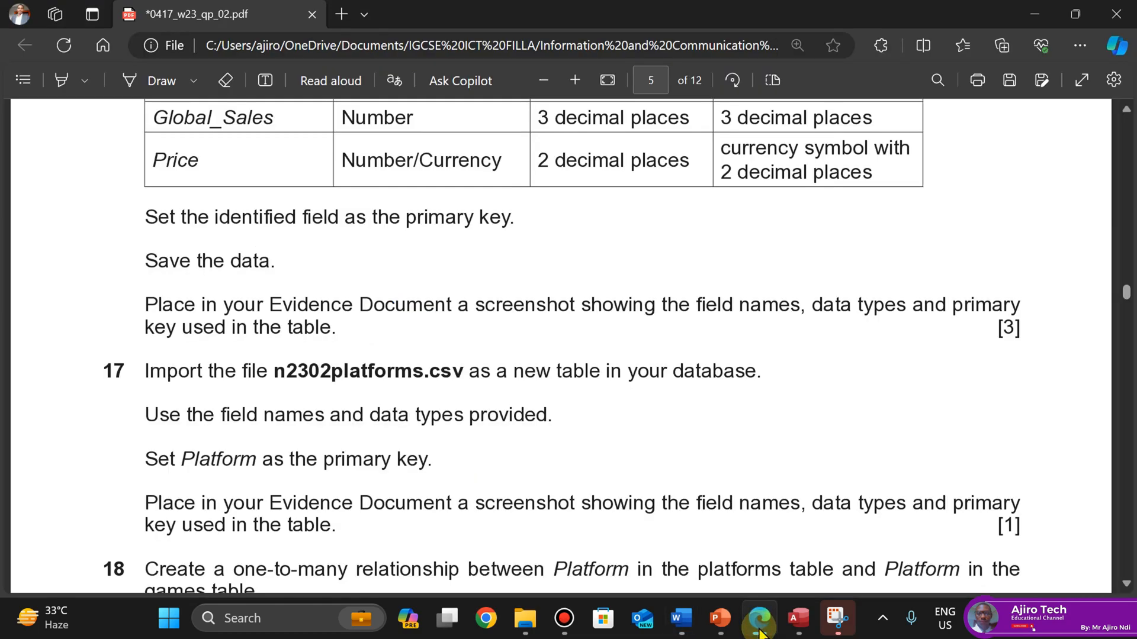
pyautogui.press('Down')
pyautogui.press('Down')
pyautogui.press('Down')
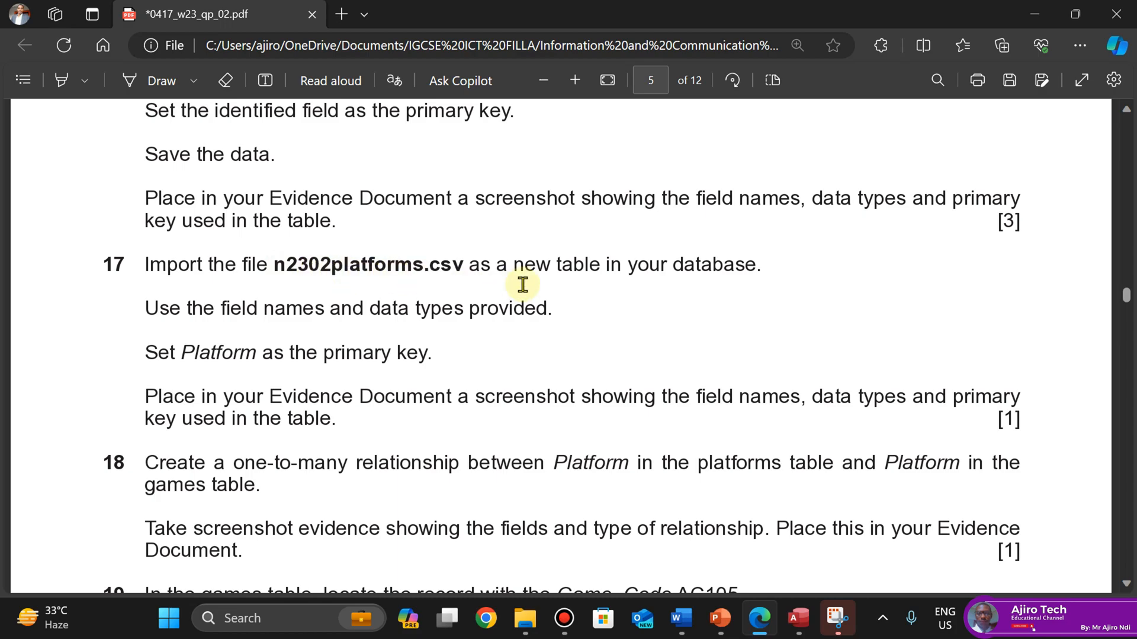
# Switch to the Access database, close the N2302vgames table and start importing data from a text file
pyautogui.moveTo(799, 618)
pyautogui.click(815, 479)
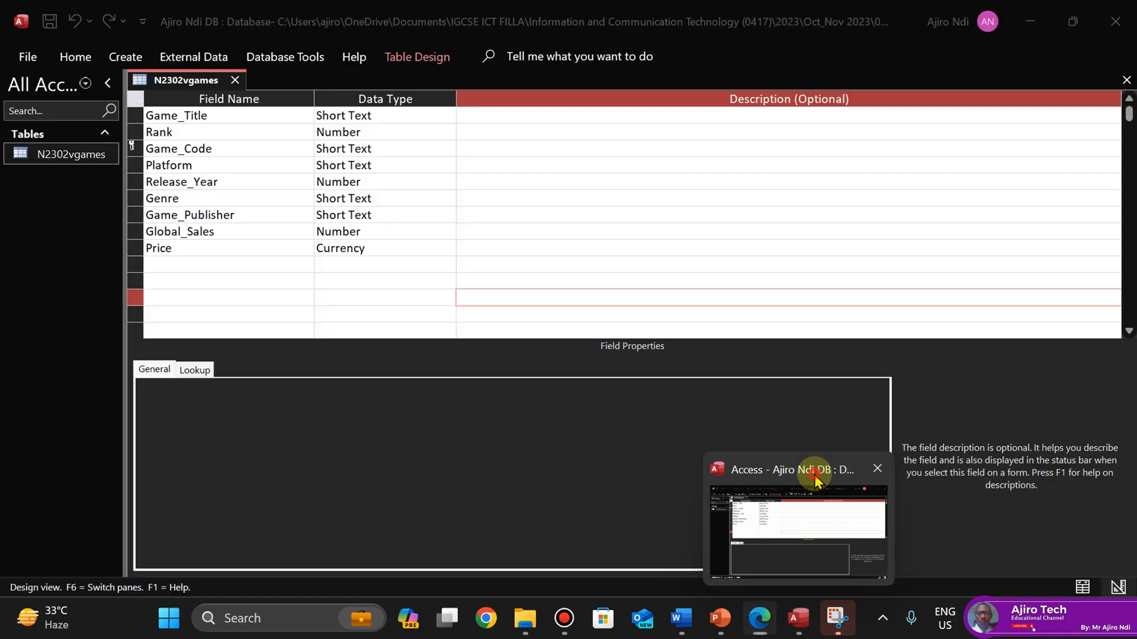
pyautogui.click(233, 82)
pyautogui.click(185, 57)
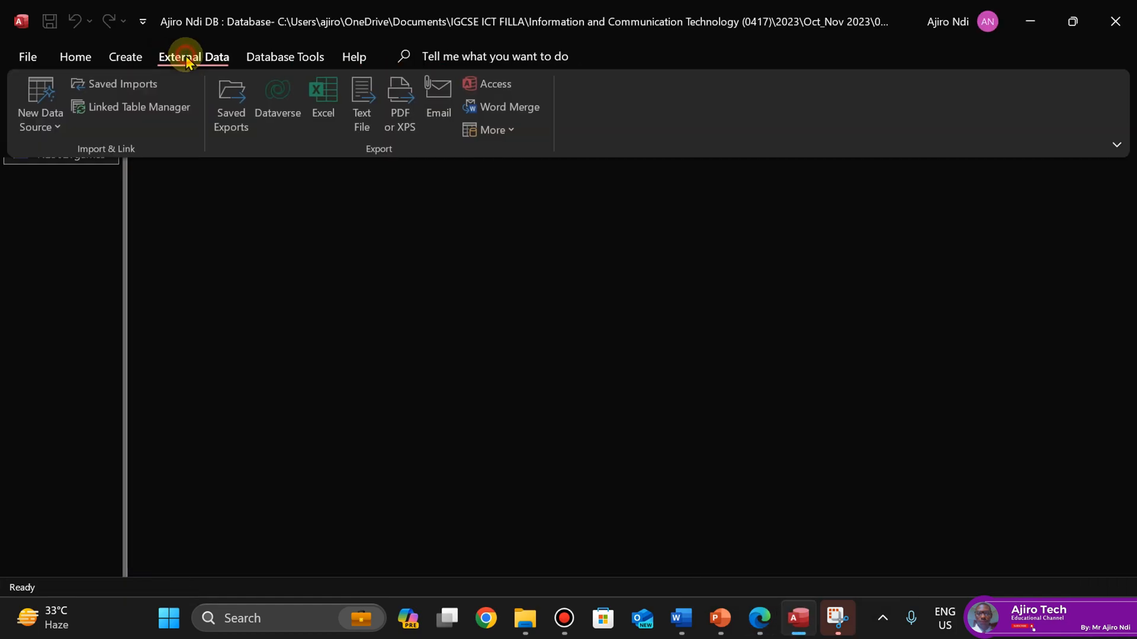
pyautogui.click(46, 122)
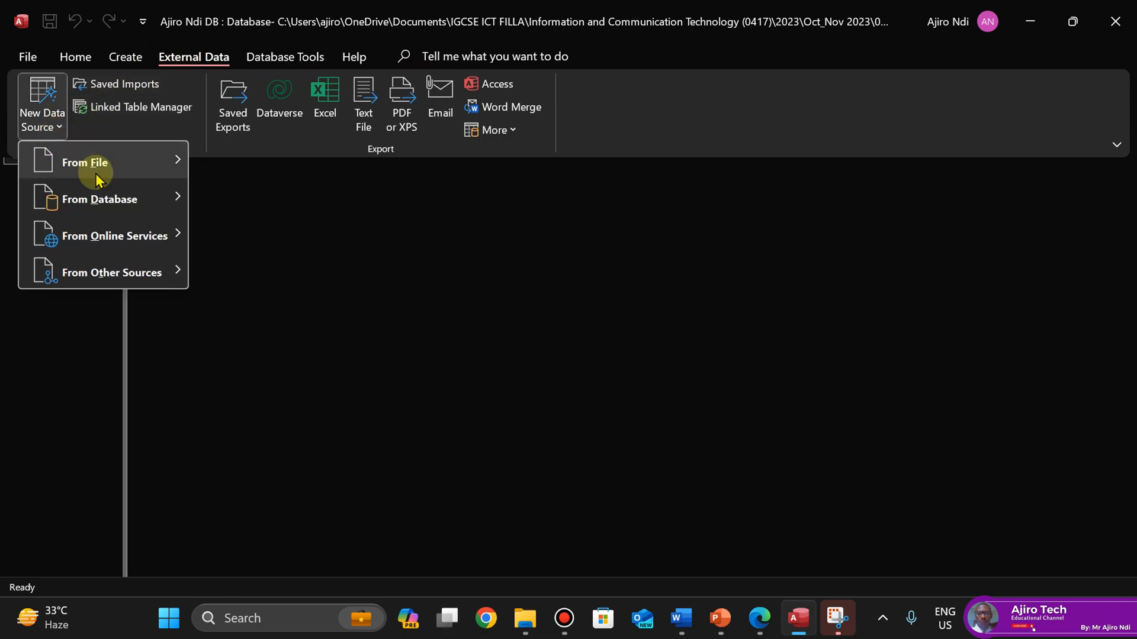
pyautogui.moveTo(98, 177)
pyautogui.click(255, 272)
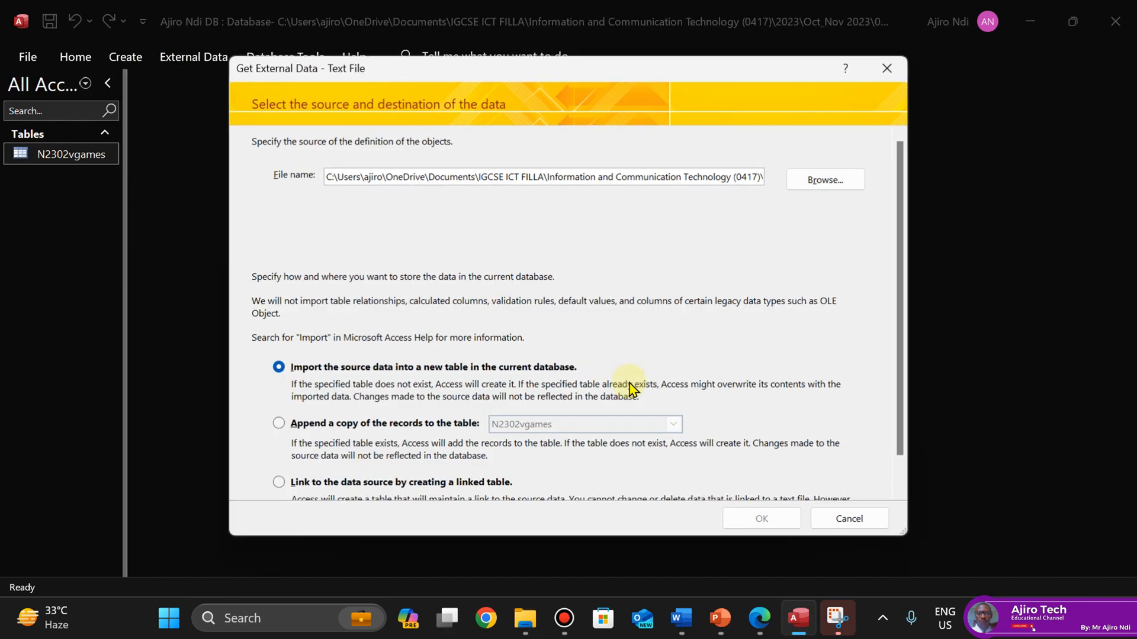
# Choose n2302platforms as the source file, checking its name in the question paper, and import it into a new table
pyautogui.click(822, 185)
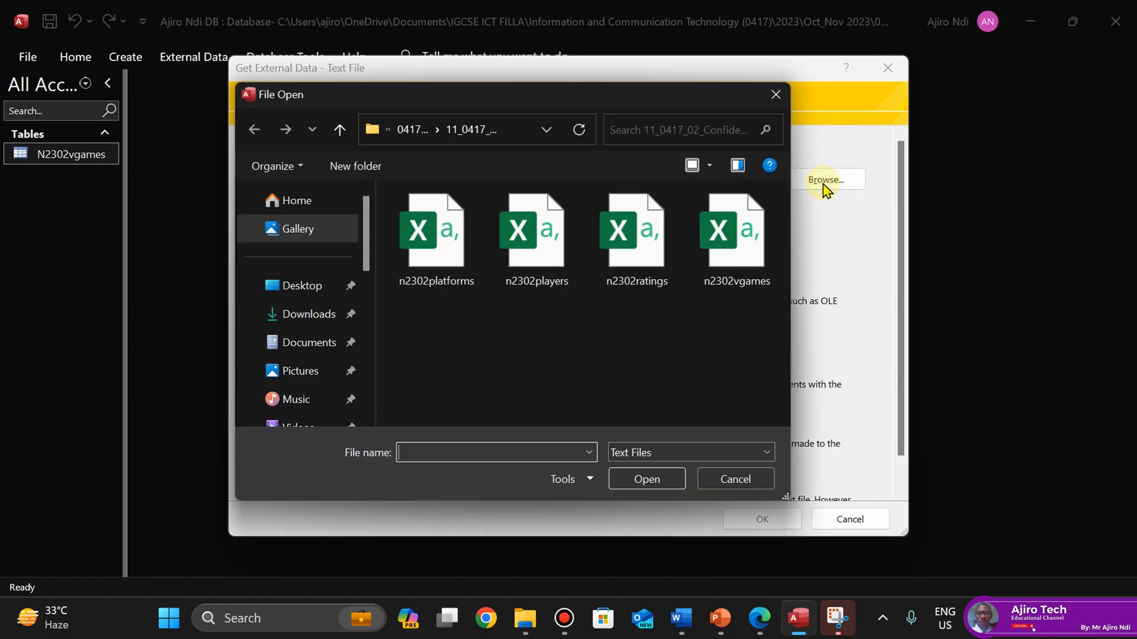
pyautogui.click(744, 475)
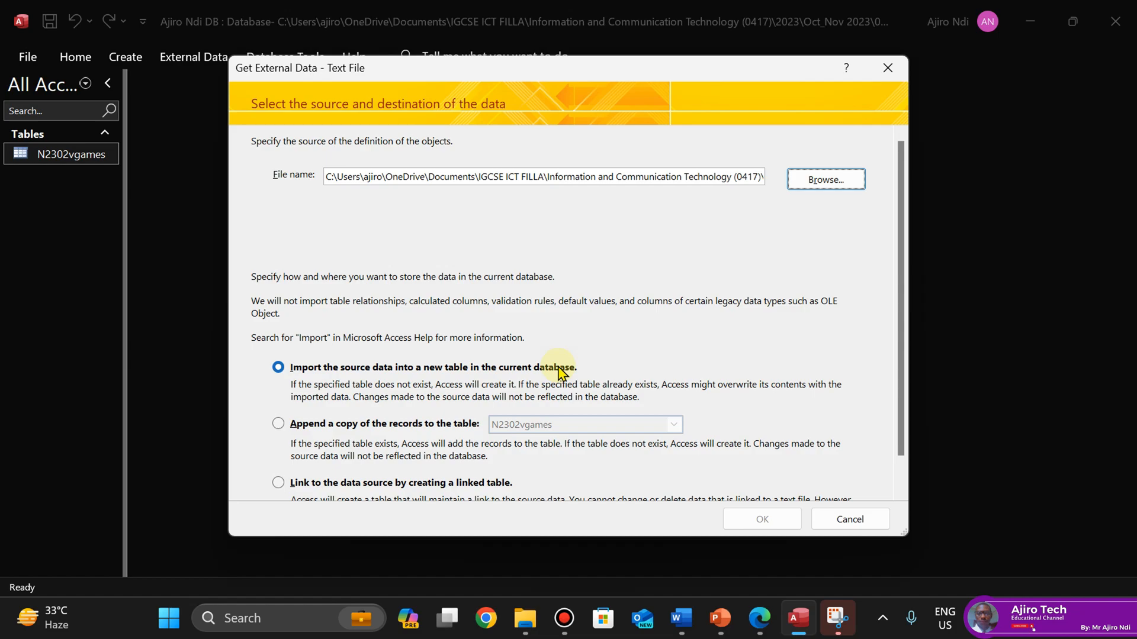
pyautogui.click(795, 185)
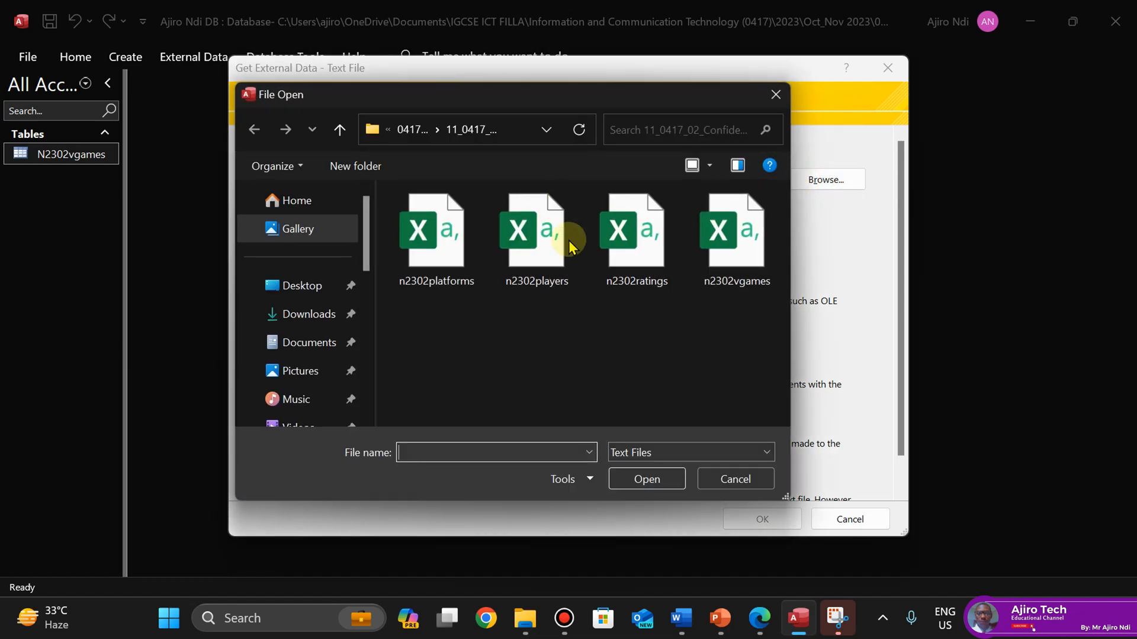
pyautogui.click(764, 630)
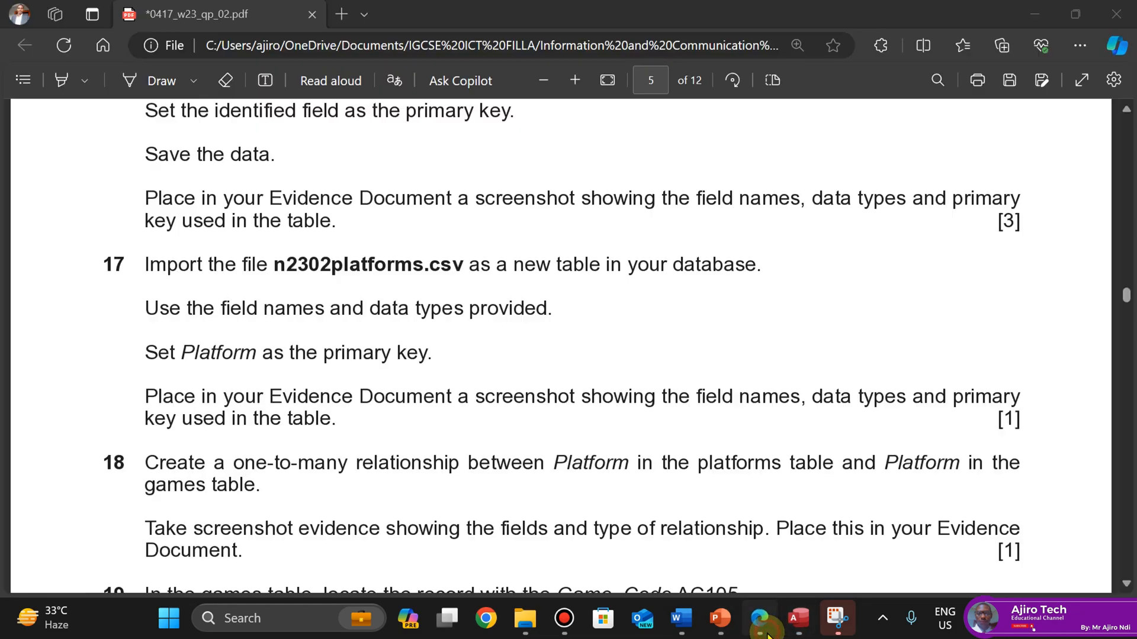
pyautogui.click(799, 618)
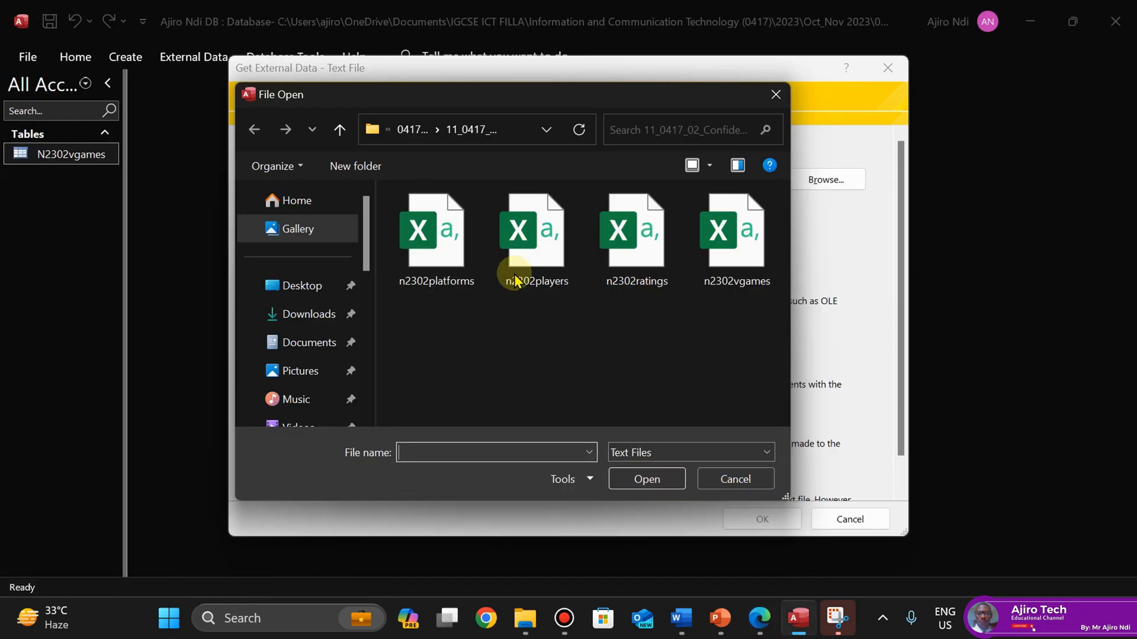
pyautogui.click(457, 259)
pyautogui.click(652, 480)
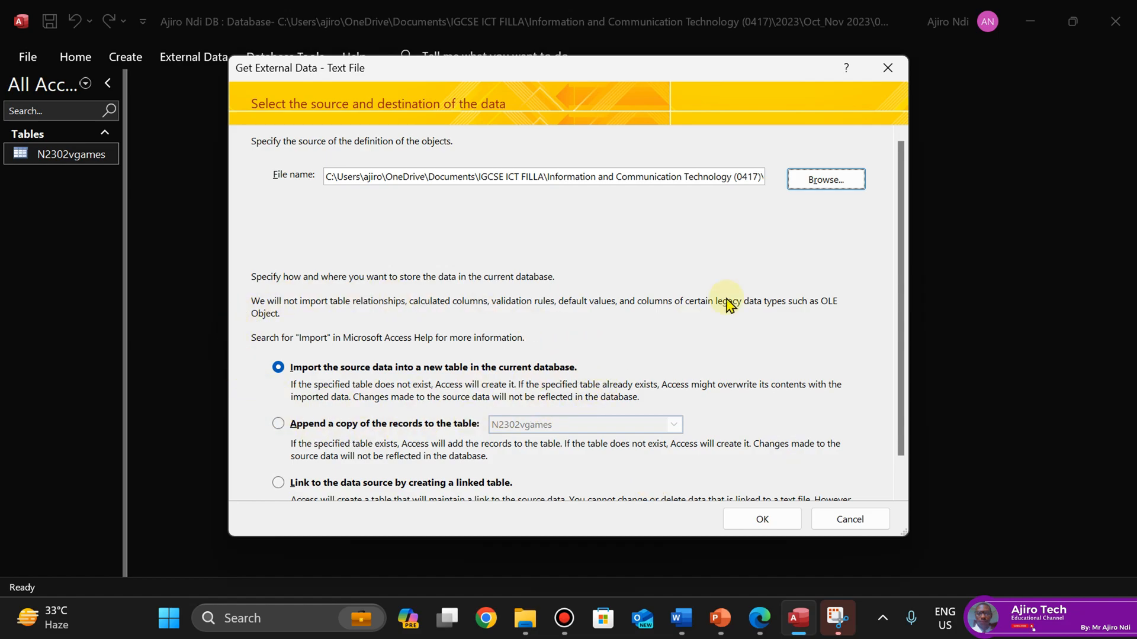
pyautogui.click(812, 187)
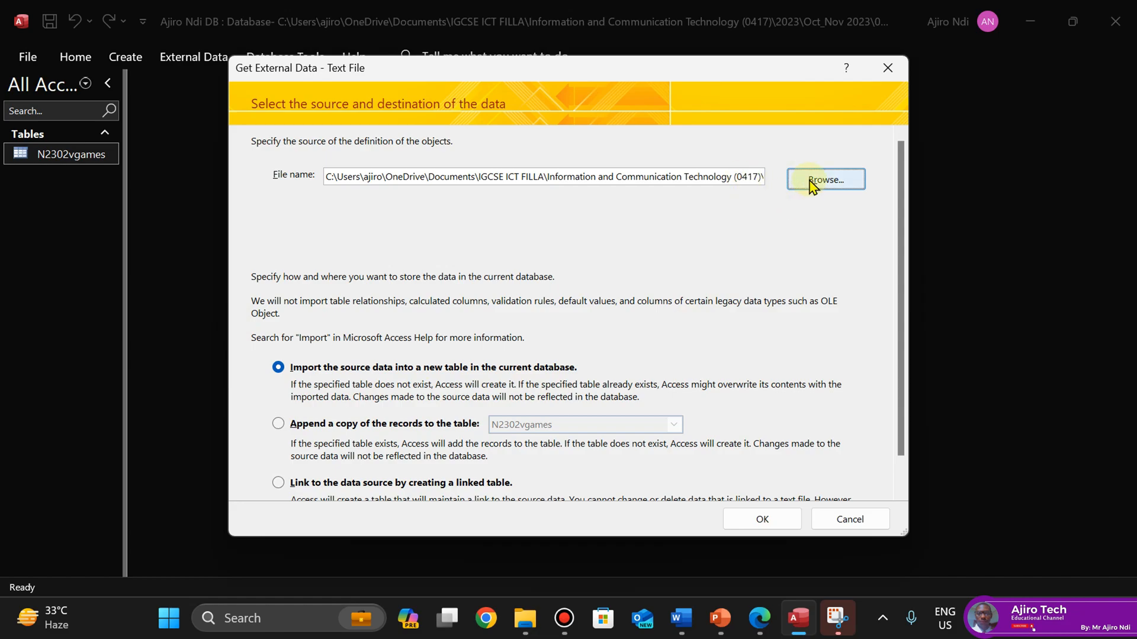
pyautogui.click(759, 516)
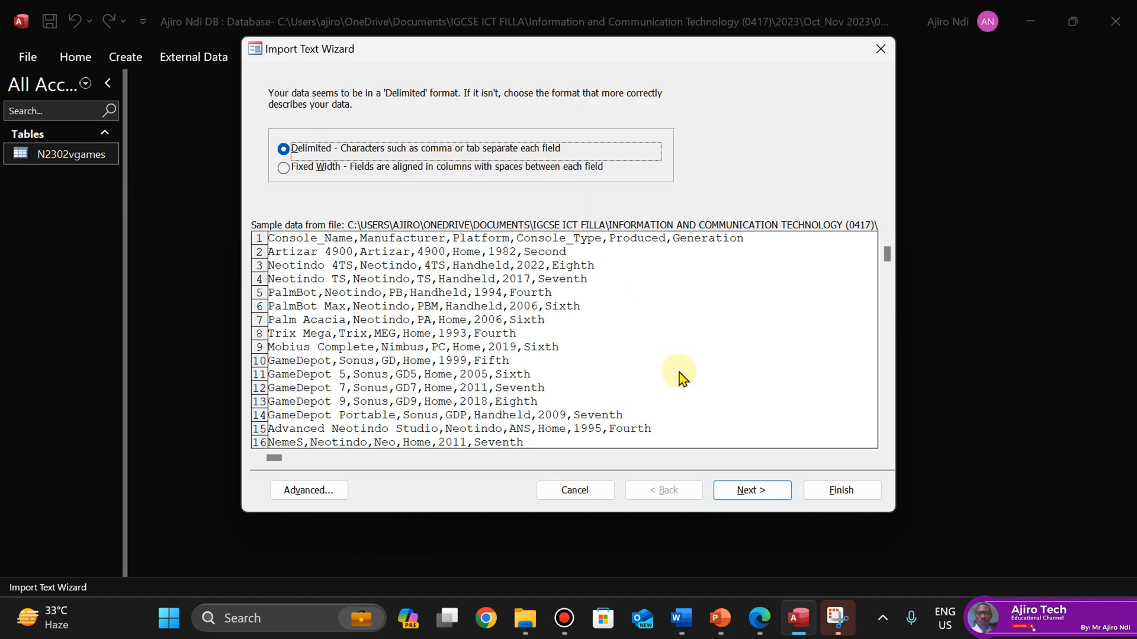
# Import the data as comma-delimited text with the first row containing field names
pyautogui.click(750, 505)
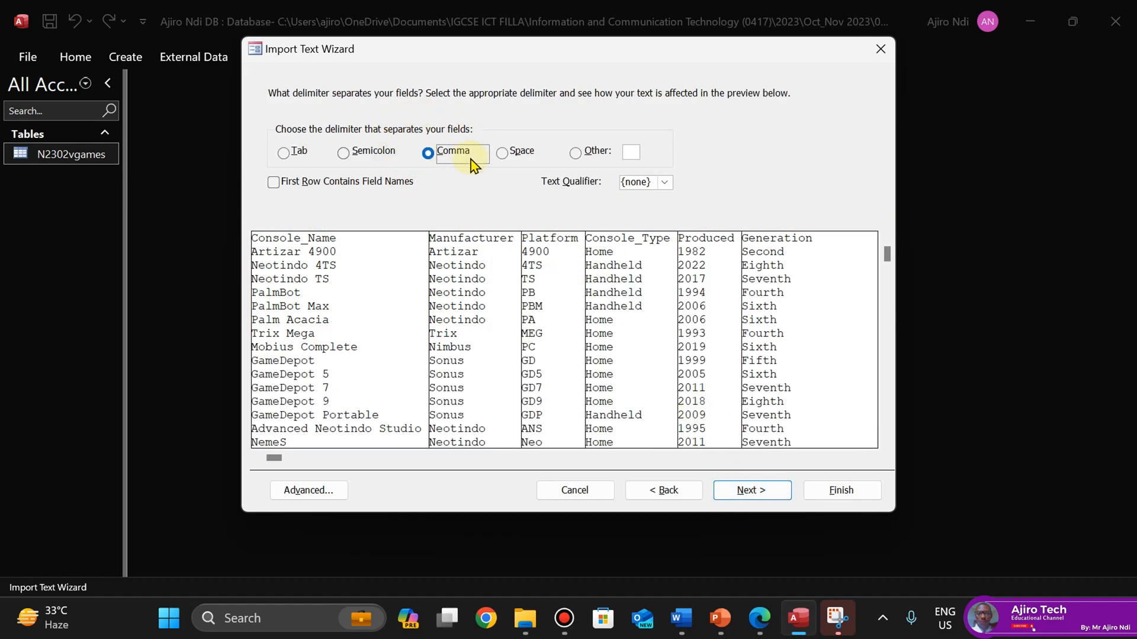
pyautogui.click(273, 182)
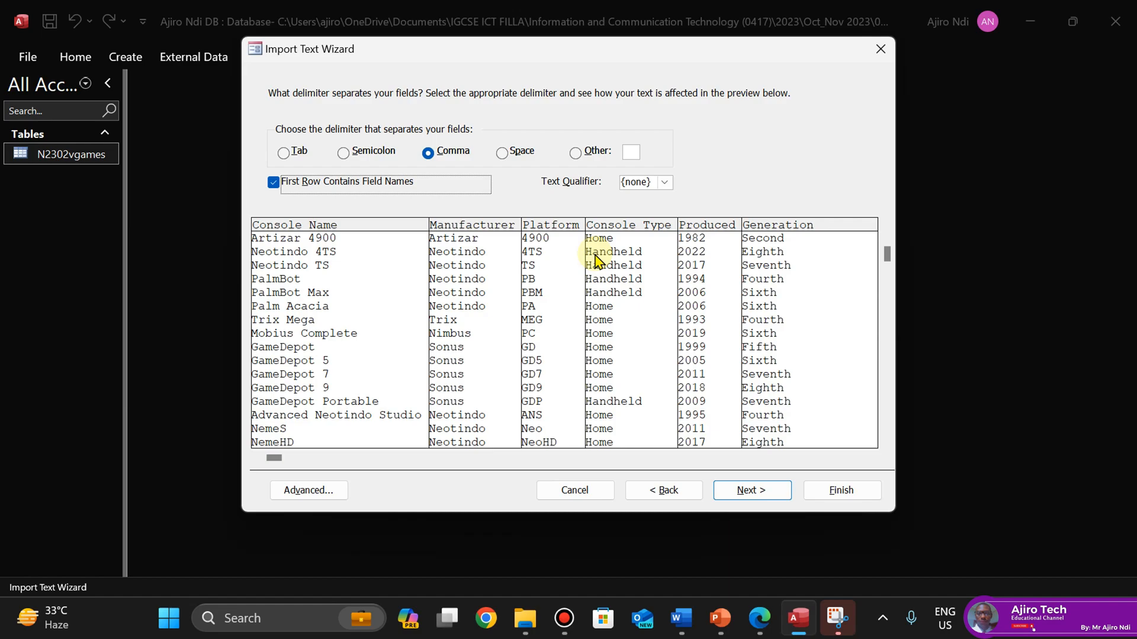
pyautogui.click(750, 491)
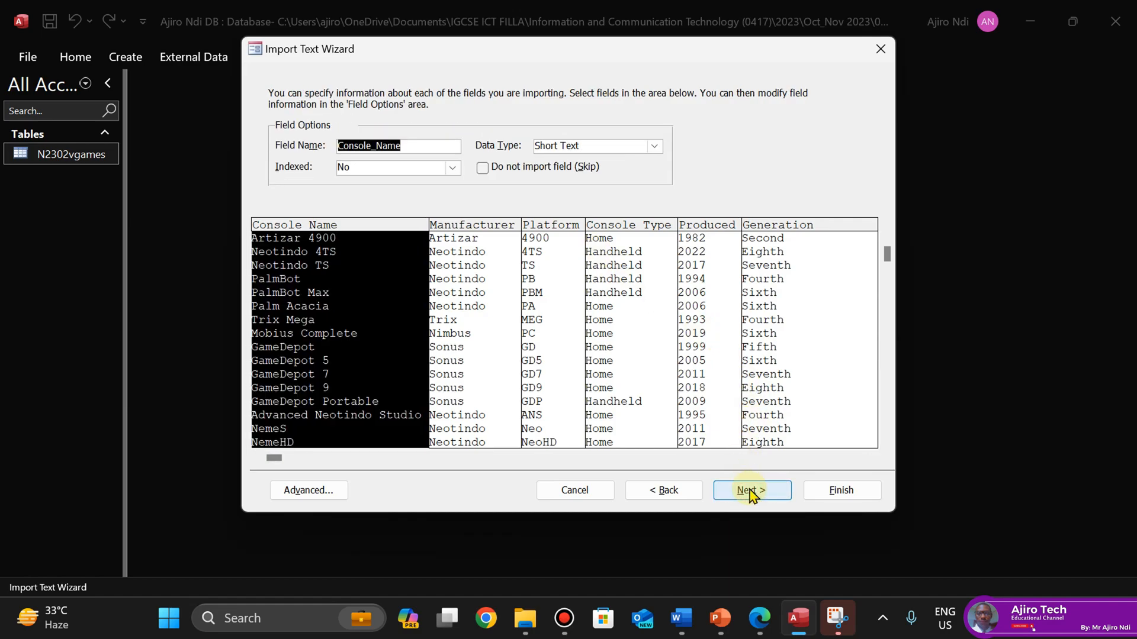
# Recheck step 17 in the question paper and choose Platform as the new table's own primary key
pyautogui.click(761, 626)
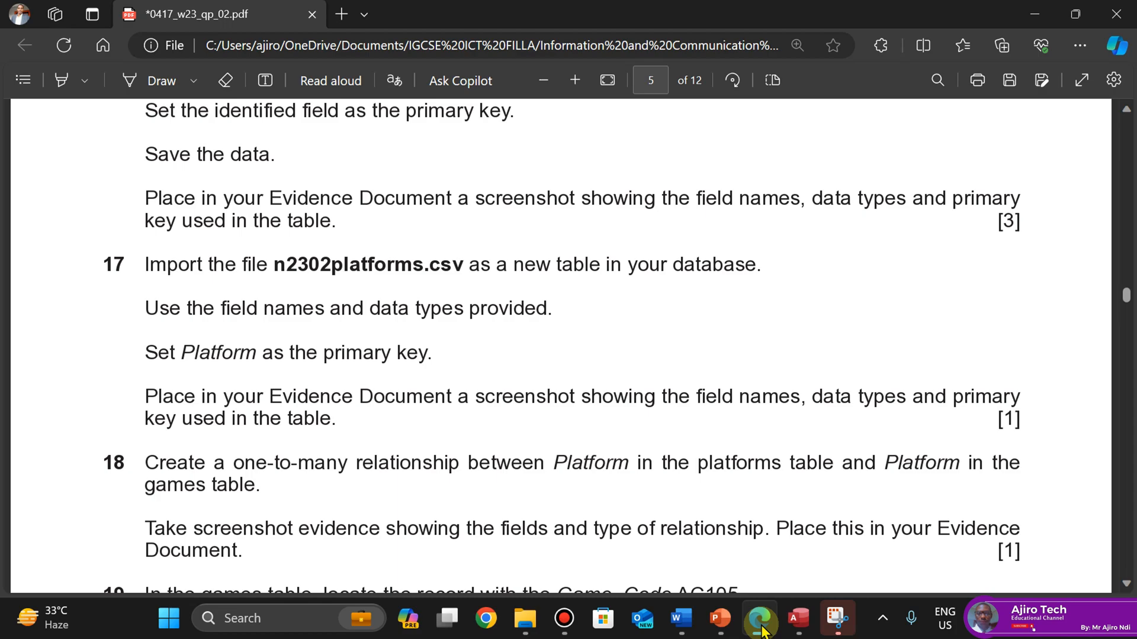
pyautogui.click(761, 628)
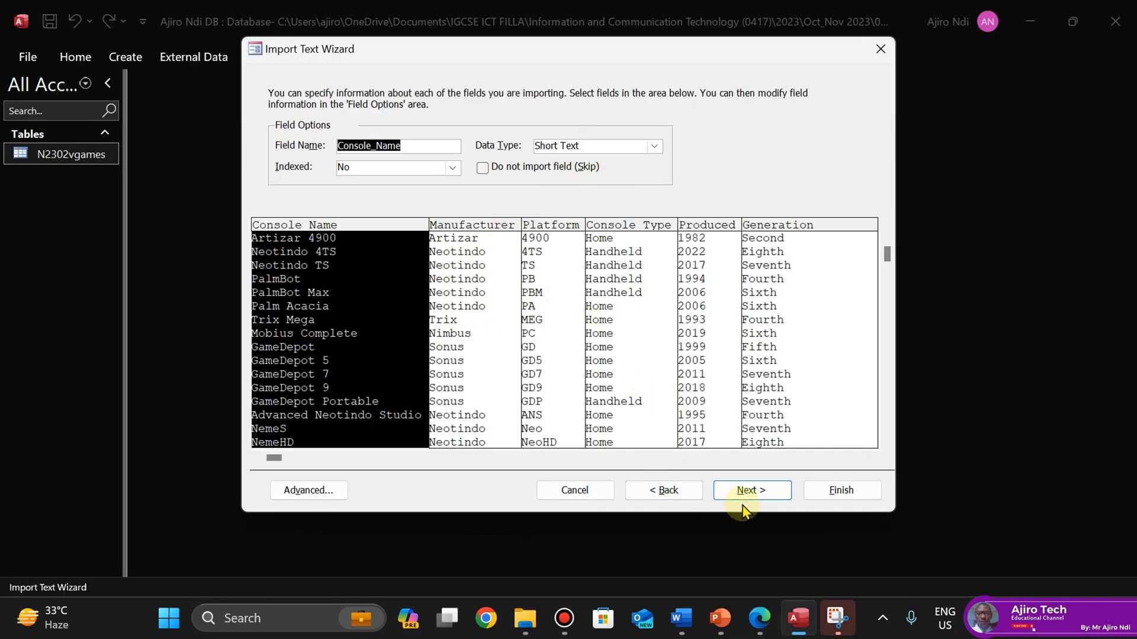
pyautogui.click(752, 491)
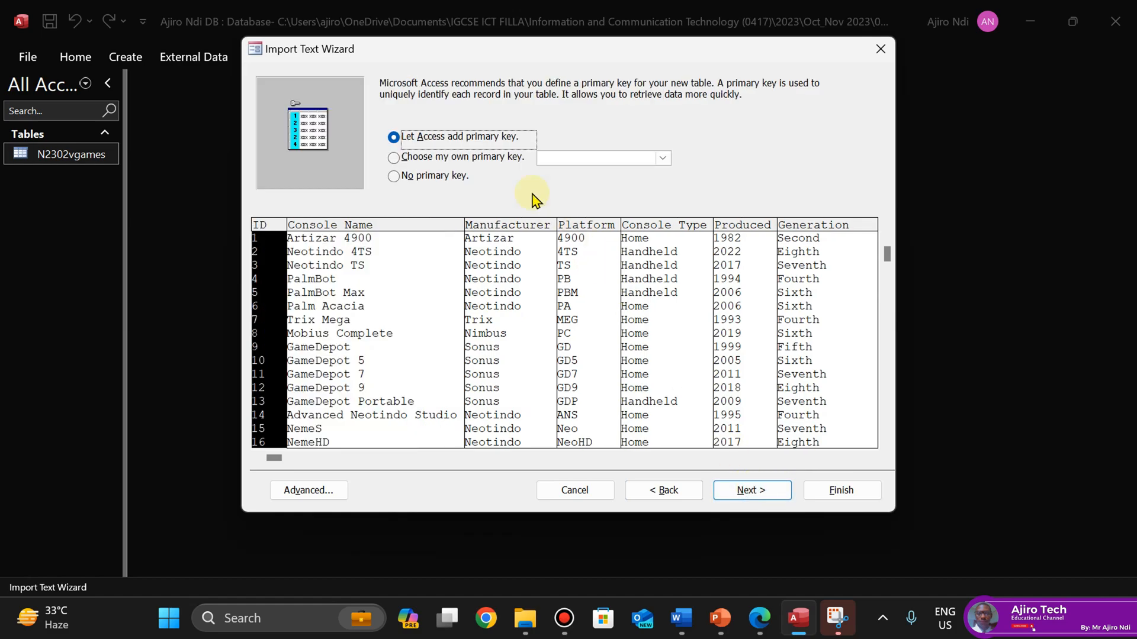
pyautogui.click(497, 158)
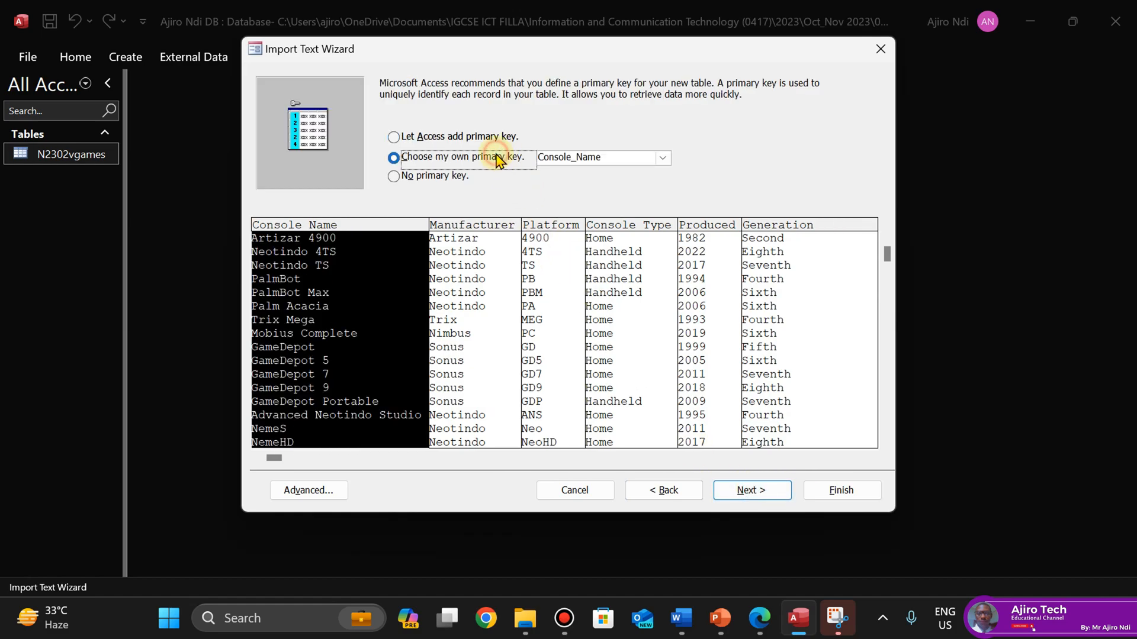
pyautogui.click(662, 158)
pyautogui.click(610, 193)
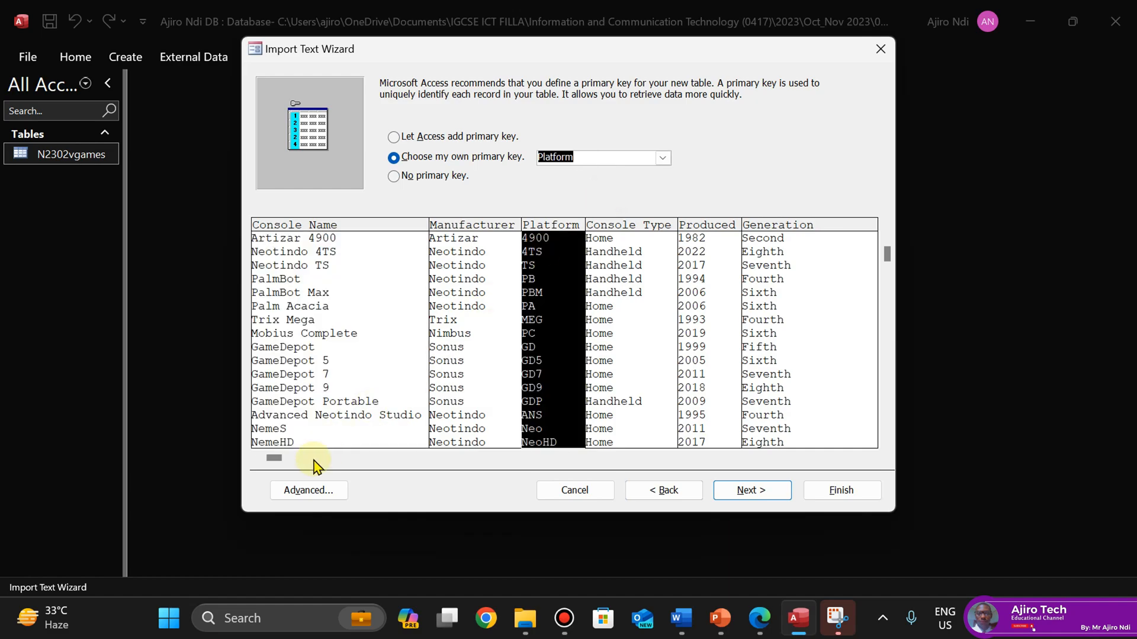
# Set the import specification's code page to Western European (Windows), rechecking the required data types in the question paper
pyautogui.click(305, 493)
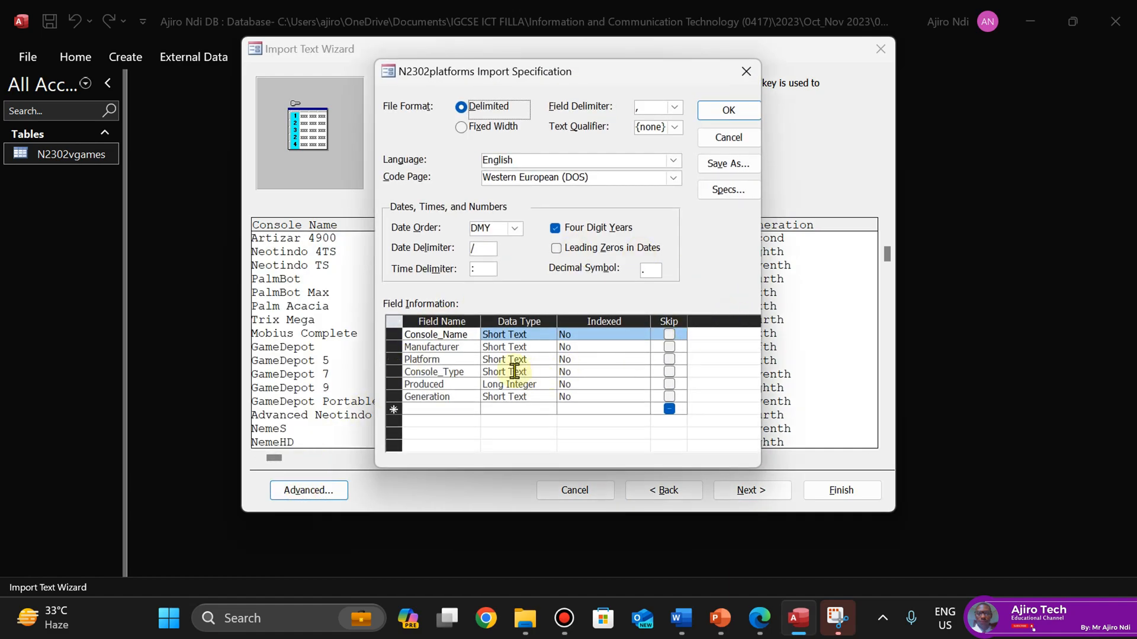
pyautogui.click(673, 179)
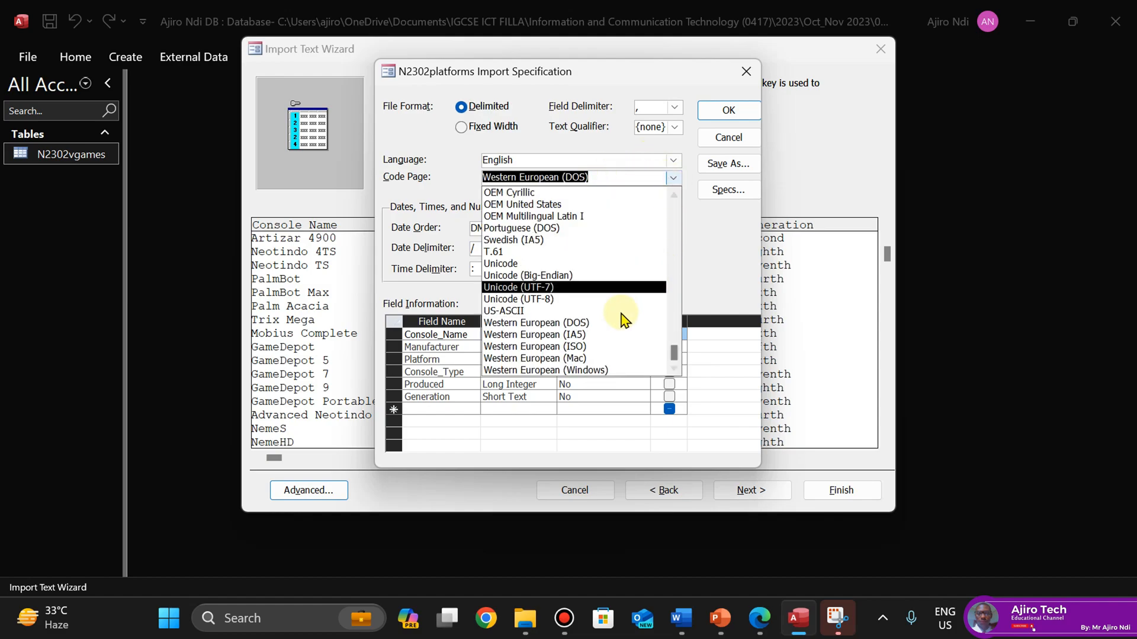
pyautogui.click(594, 371)
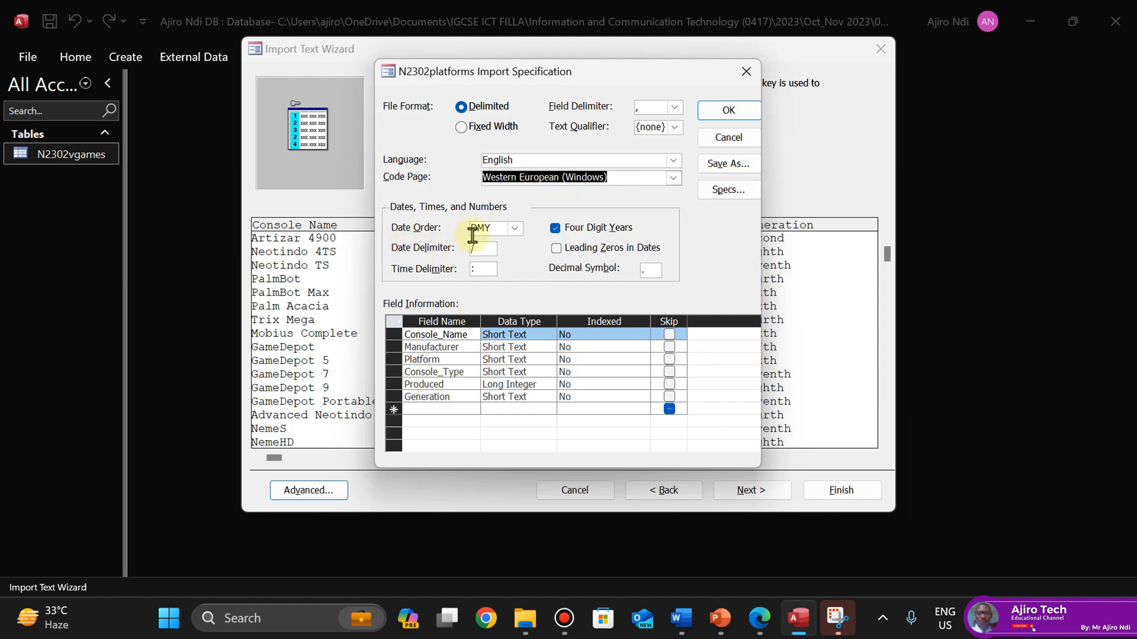
pyautogui.click(760, 618)
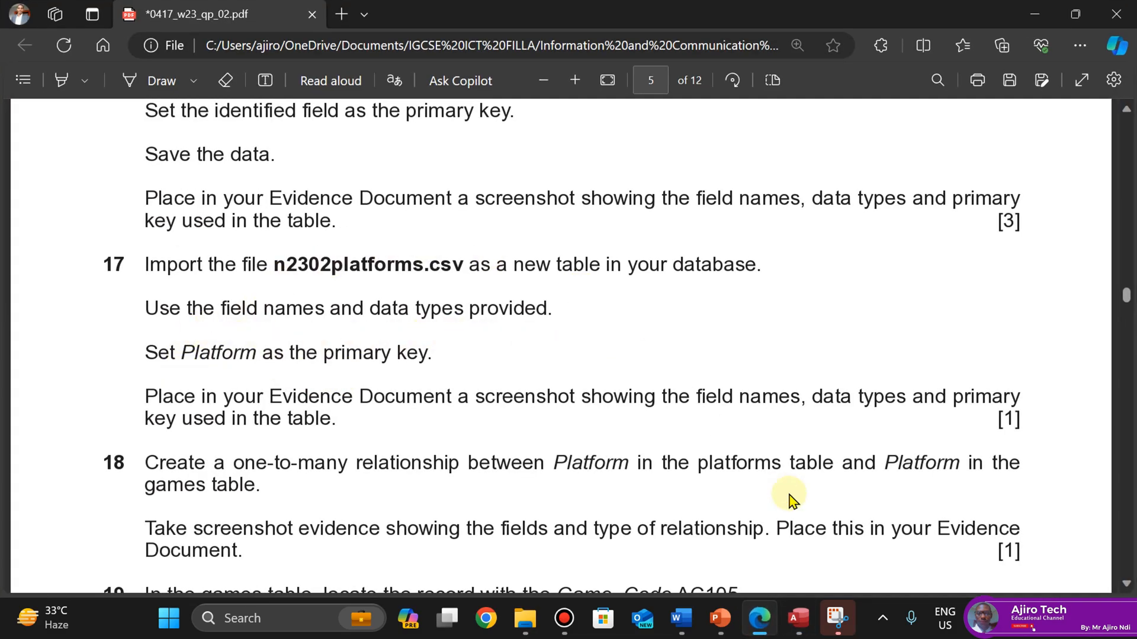
pyautogui.click(759, 618)
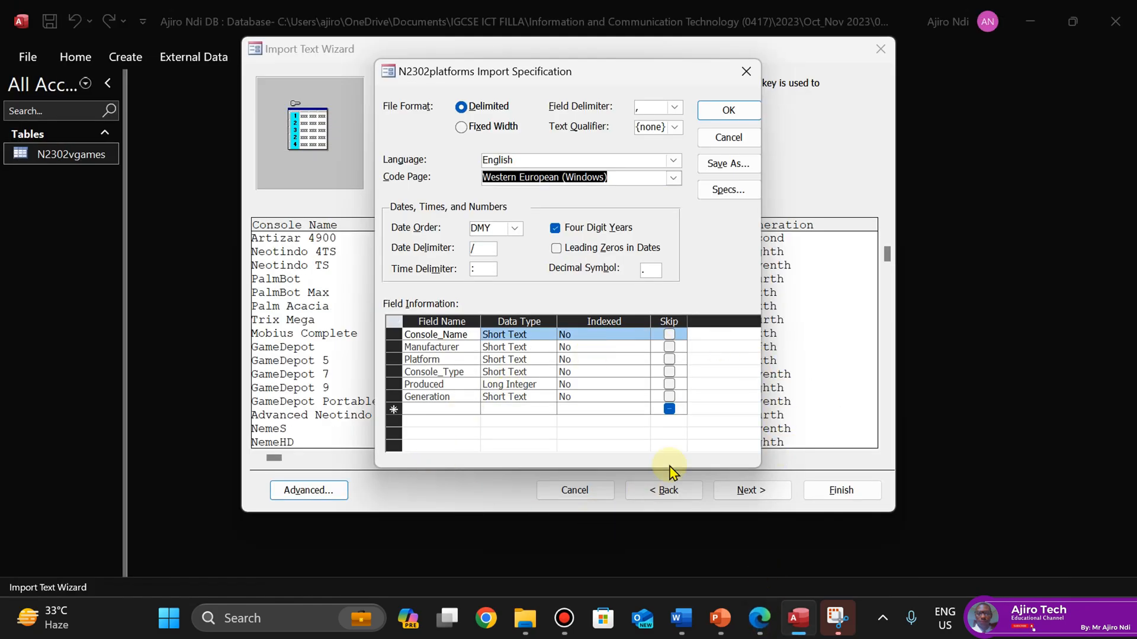
pyautogui.click(730, 112)
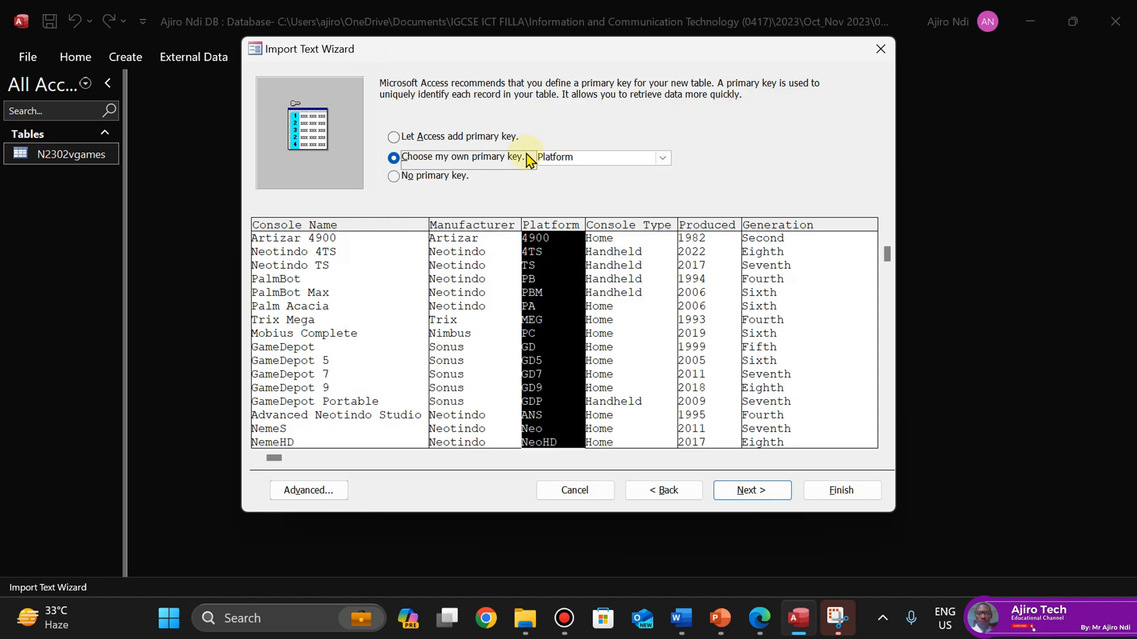
# Recheck step 17 and finish importing the data to table N2302platforms without saving the import steps
pyautogui.click(750, 491)
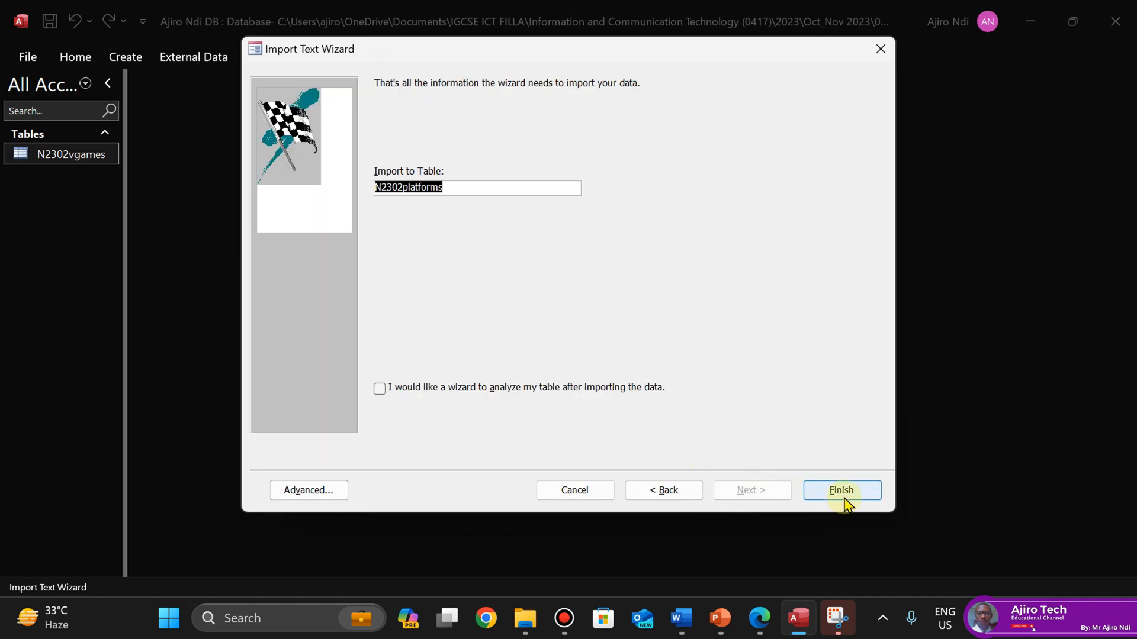
pyautogui.click(768, 622)
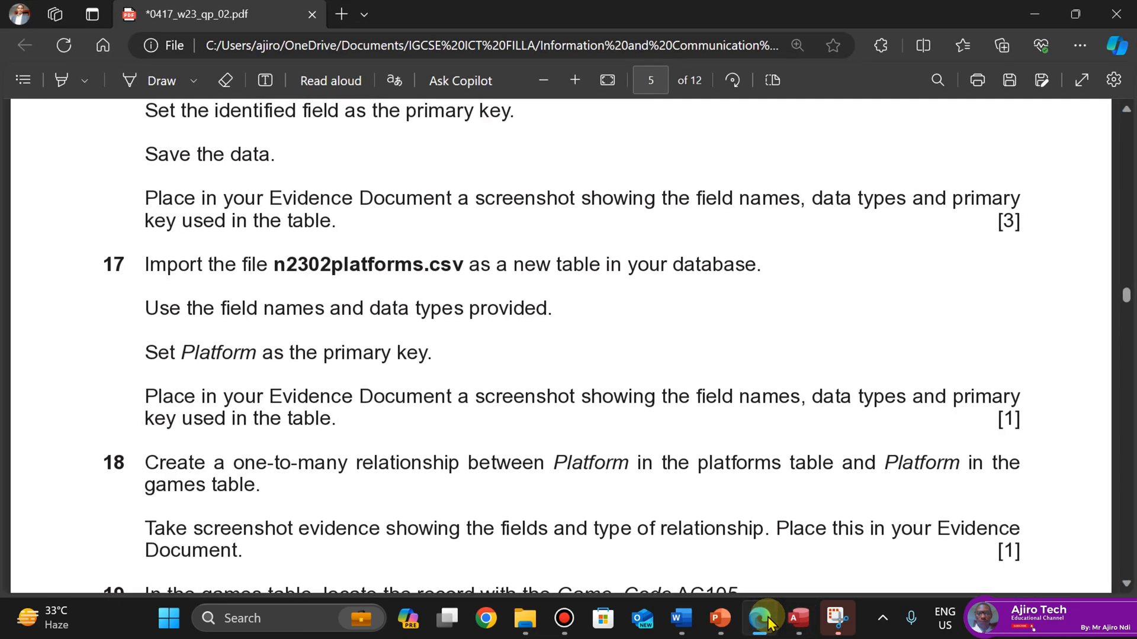
pyautogui.click(767, 622)
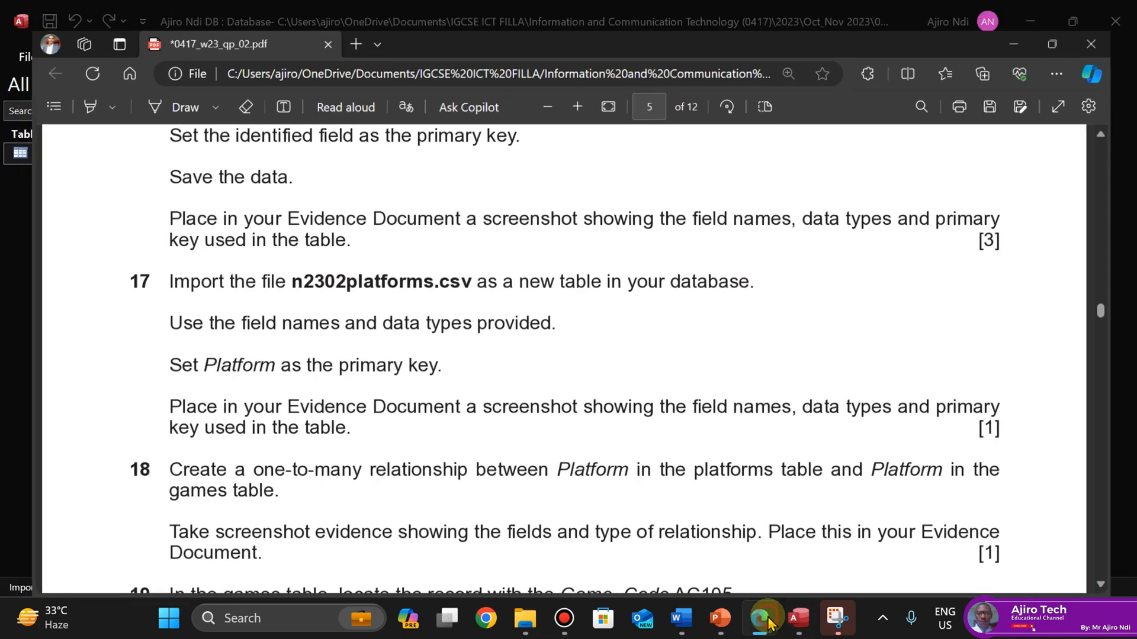
pyautogui.click(763, 621)
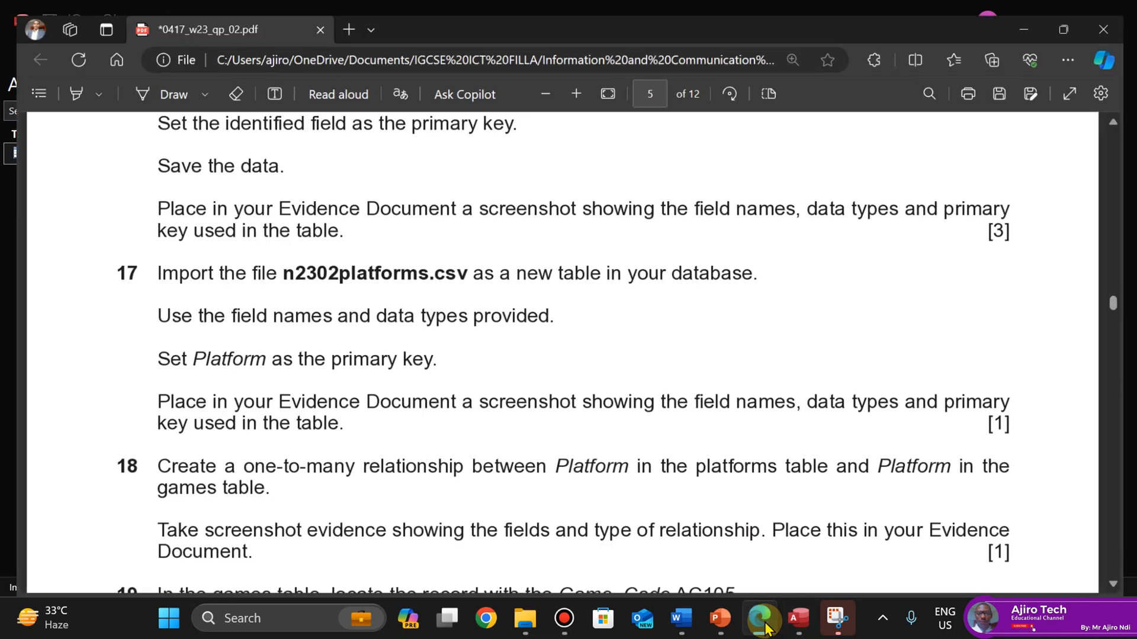
pyautogui.click(763, 621)
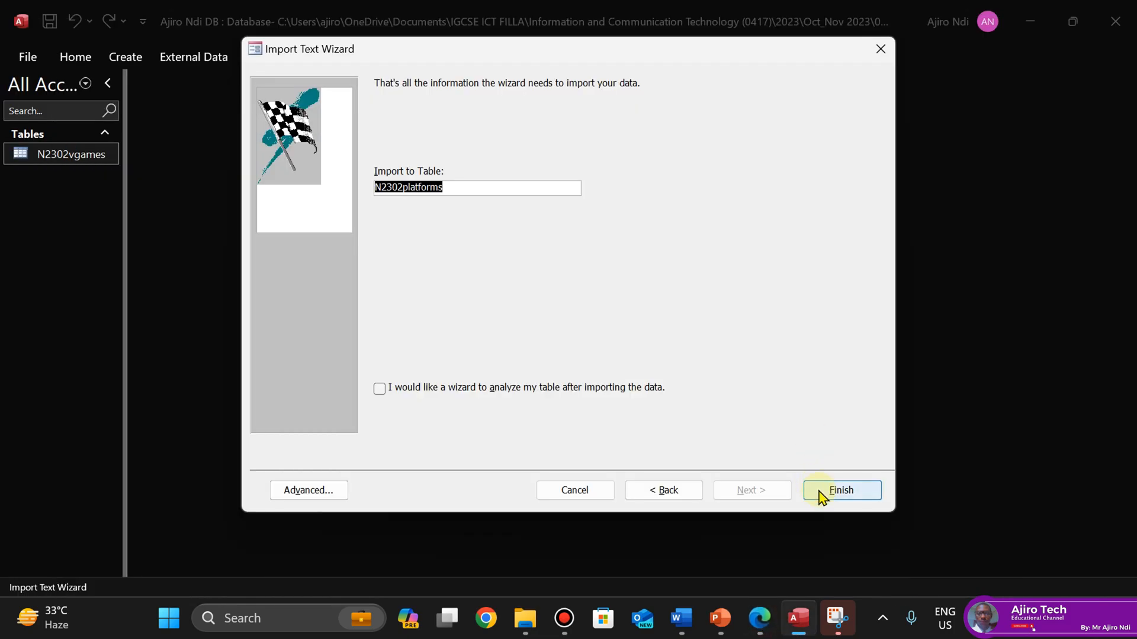
pyautogui.click(822, 494)
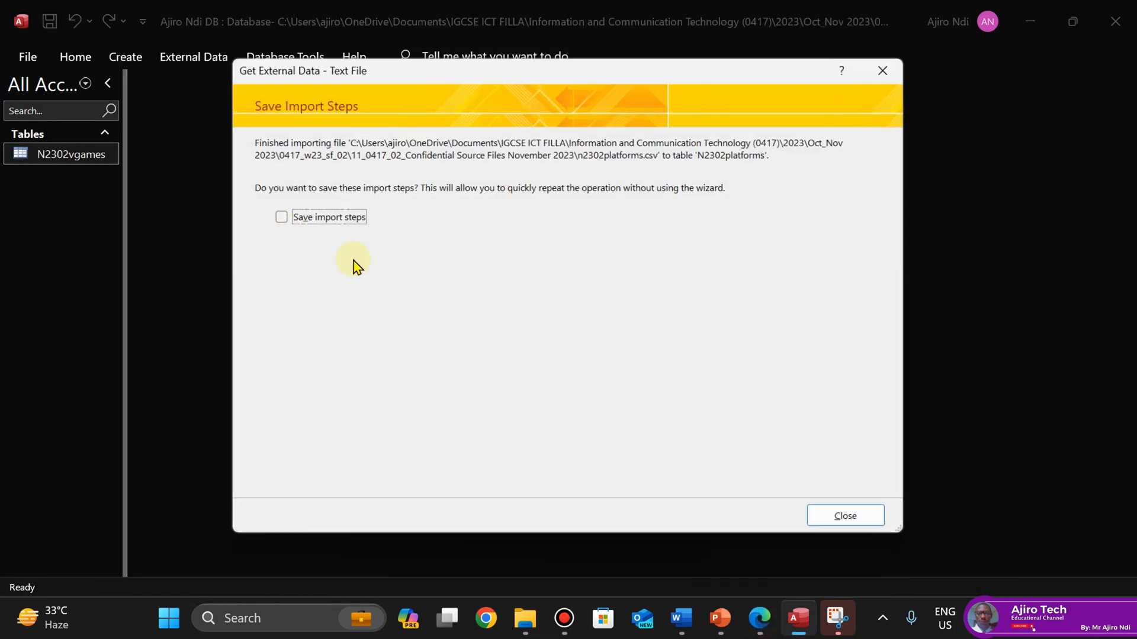
pyautogui.click(843, 519)
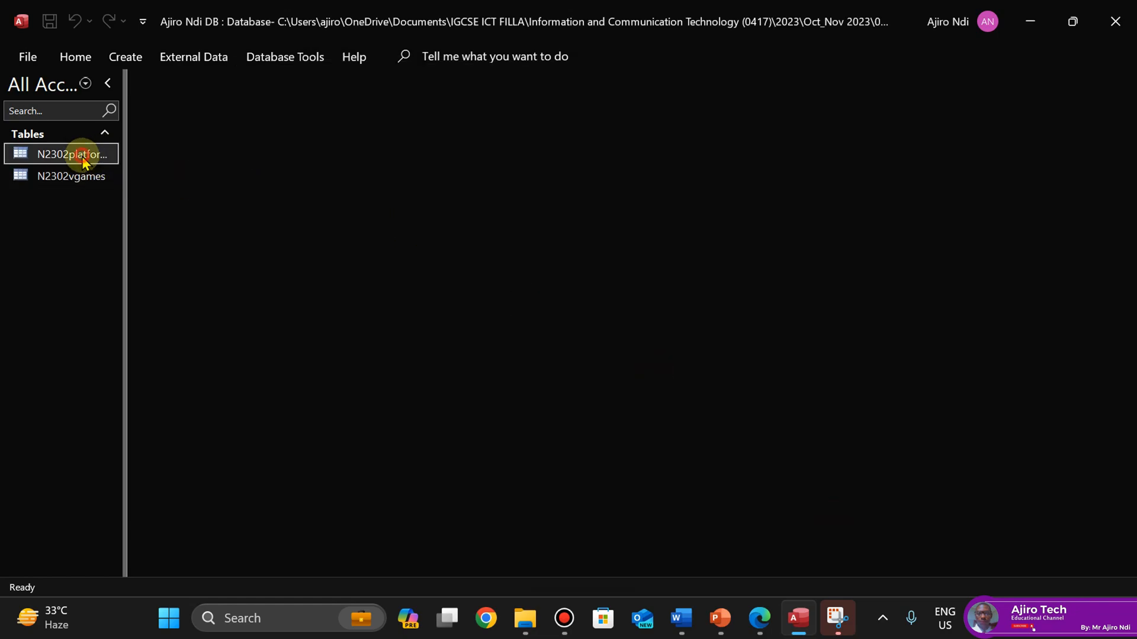
# Open the N2302platforms table and fit all its column widths to their contents
pyautogui.doubleClick(83, 154)
pyautogui.click(134, 98)
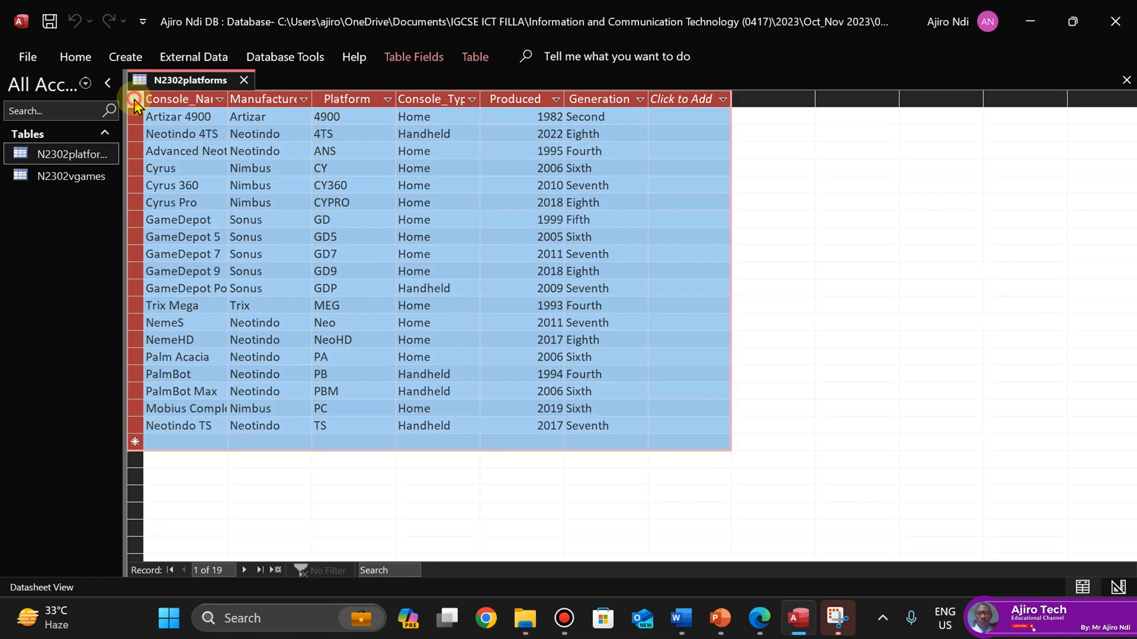
pyautogui.doubleClick(228, 97)
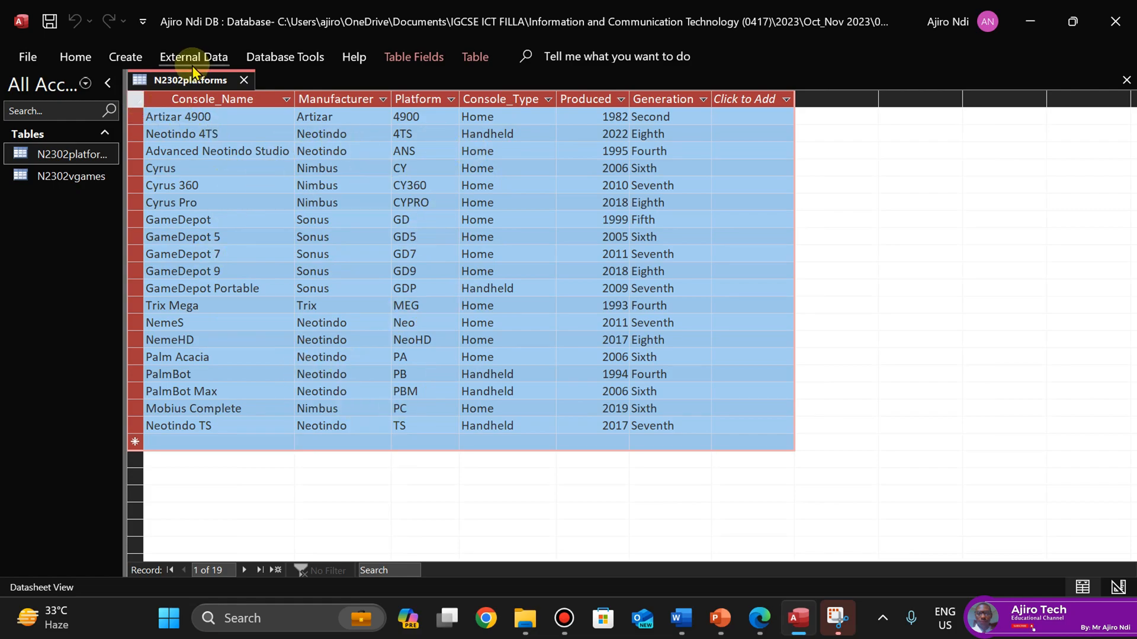
# Save the column width changes to the N2302platforms table and clear the datasheet selection
pyautogui.rightClick(185, 82)
pyautogui.click(206, 92)
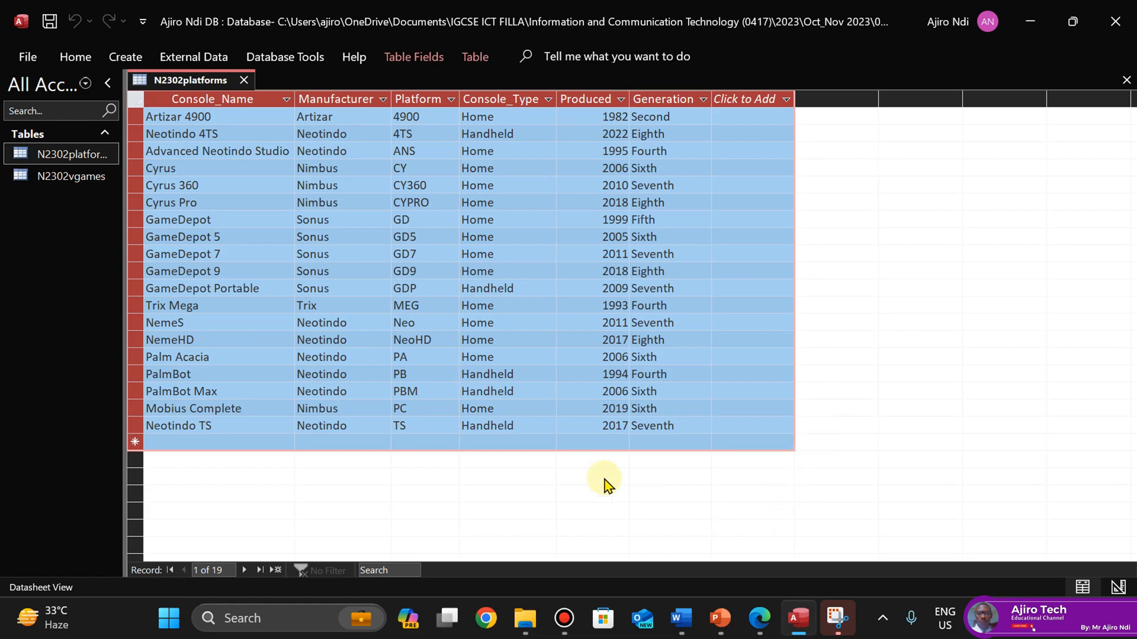
pyautogui.click(565, 469)
pyautogui.click(477, 322)
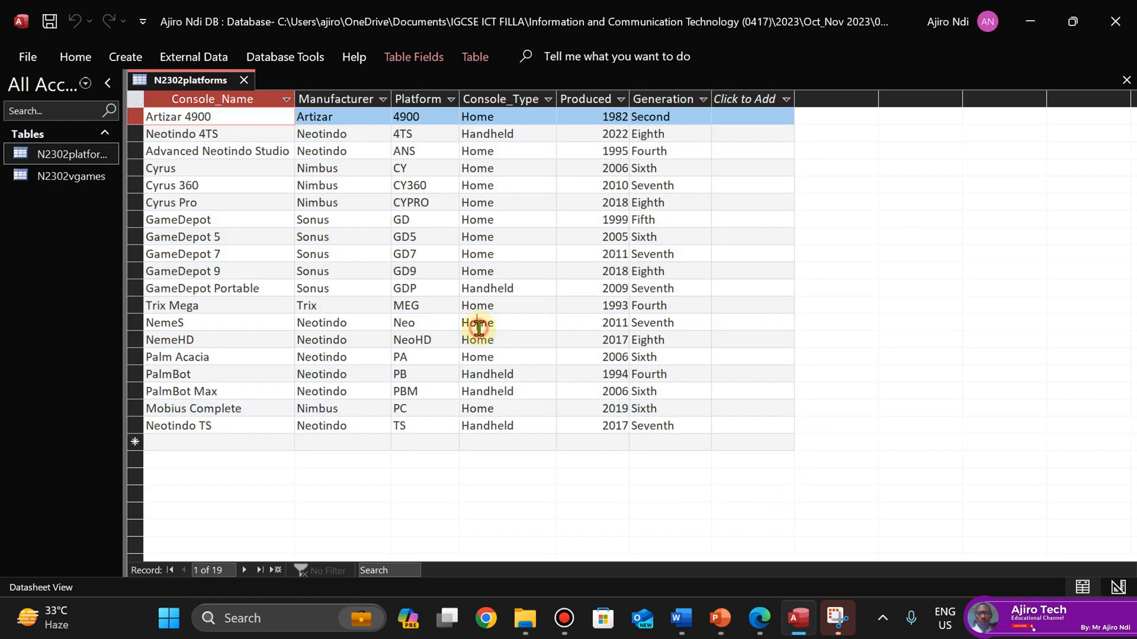
# Recheck step 17's screenshot requirement in the question paper, and reopen the N2302platforms table in Design View
pyautogui.click(763, 627)
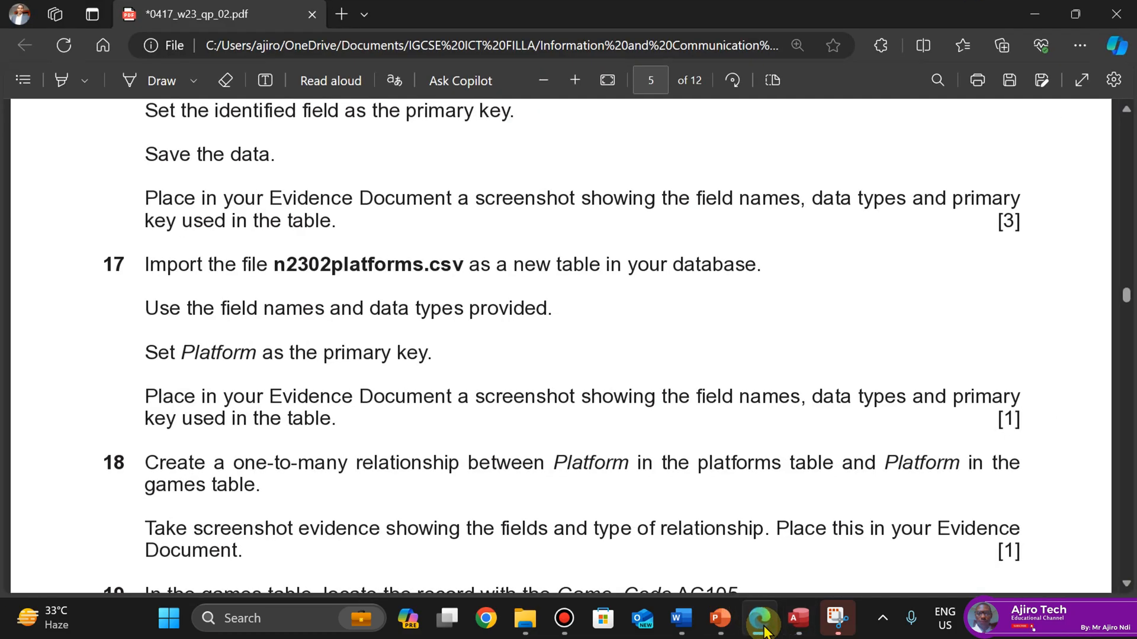
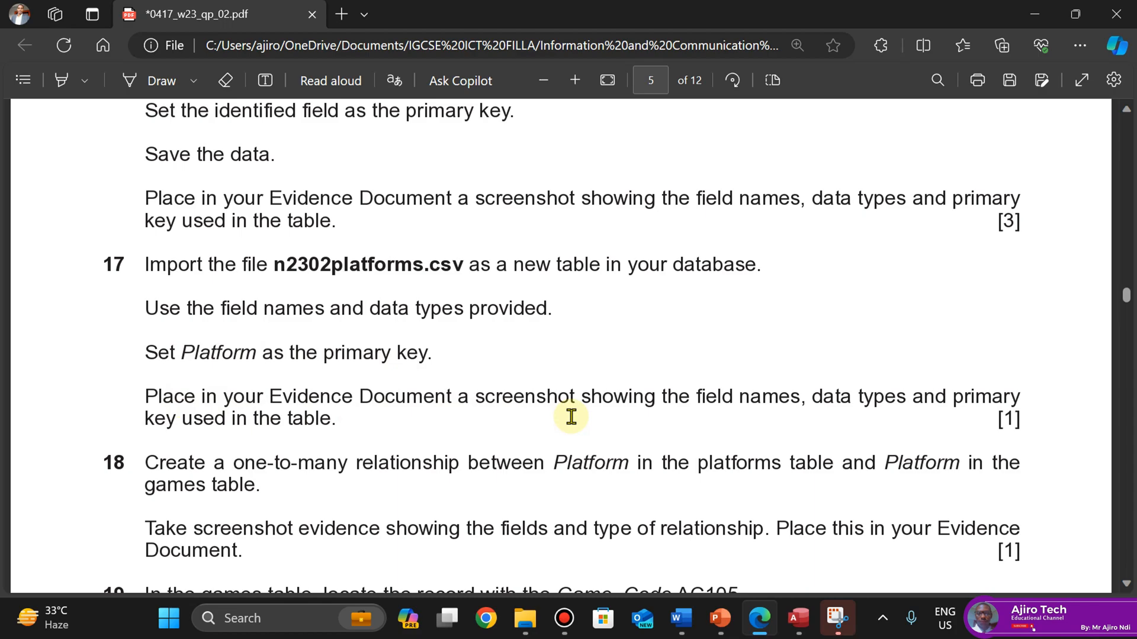
pyautogui.click(798, 618)
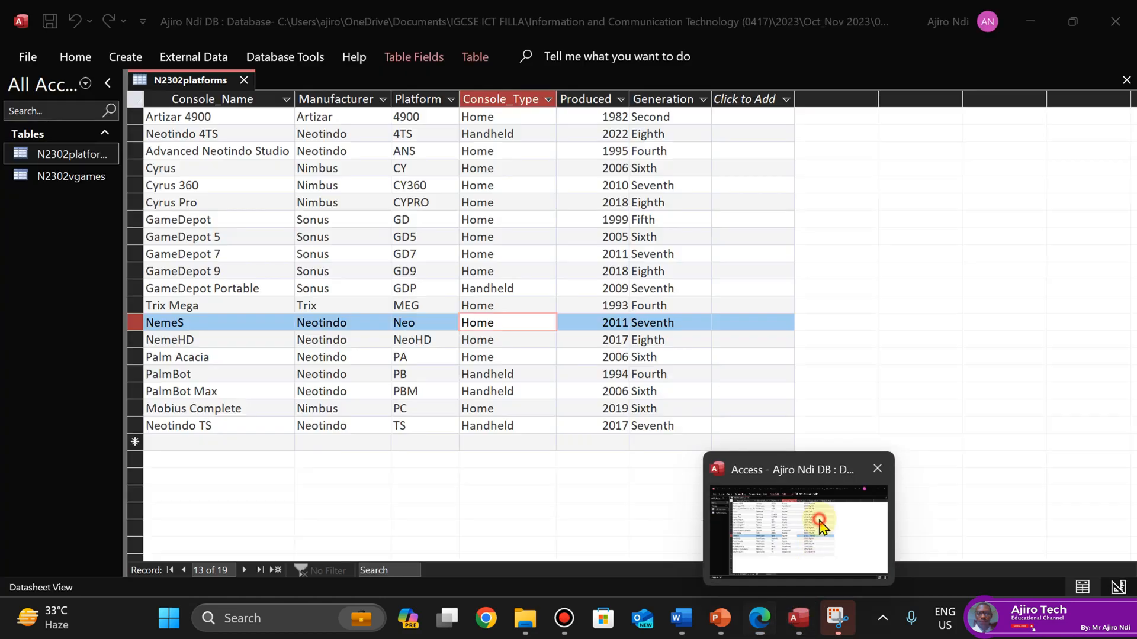
pyautogui.click(243, 80)
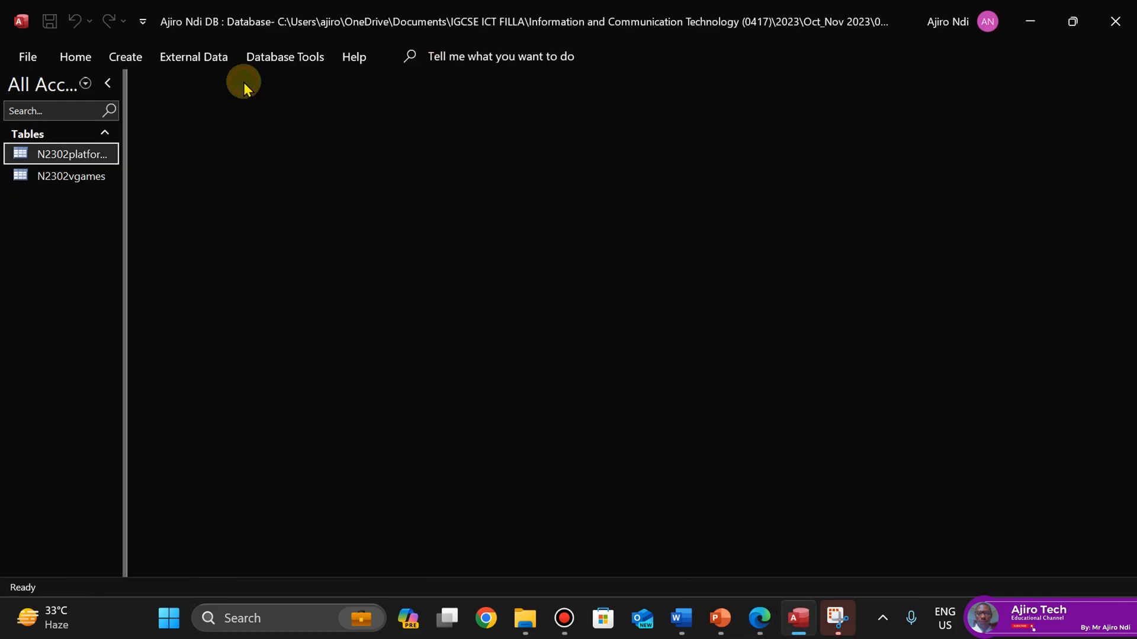
pyautogui.rightClick(75, 156)
pyautogui.click(122, 195)
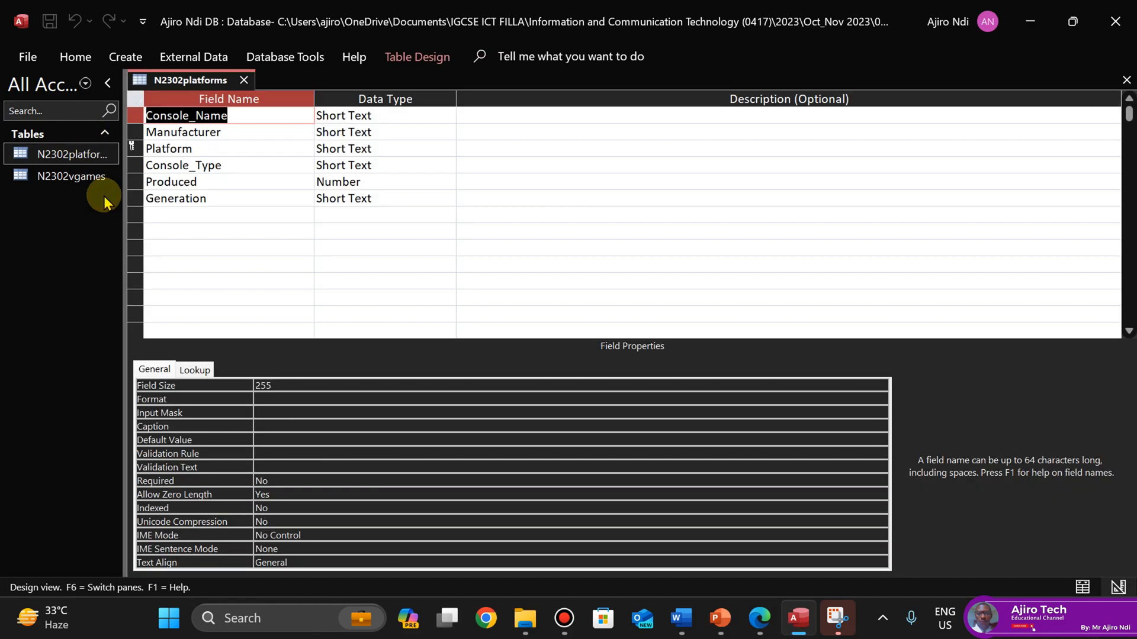
pyautogui.click(364, 249)
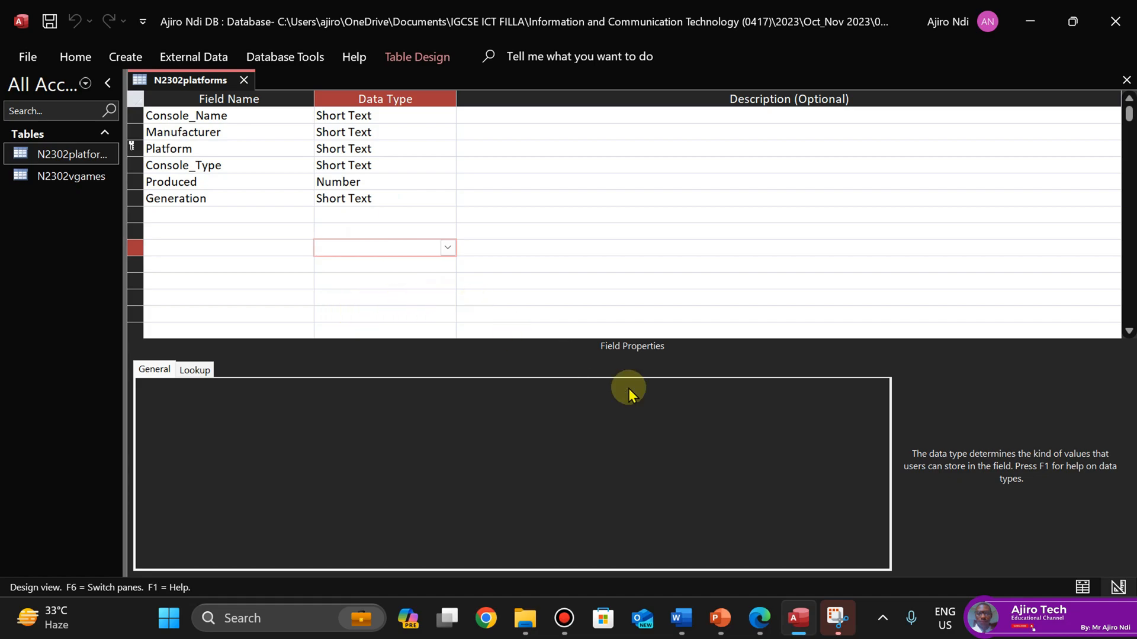
# Capture a rectangular snip of the N2302platforms field names, data types and primary key with Snipping Tool
pyautogui.click(840, 629)
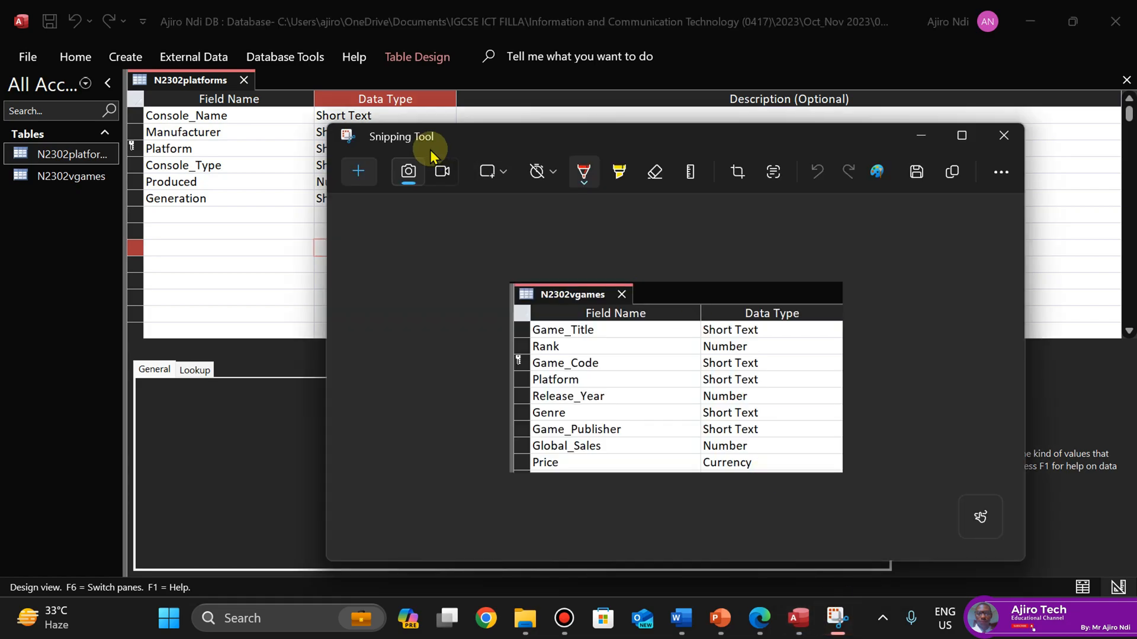
pyautogui.click(357, 176)
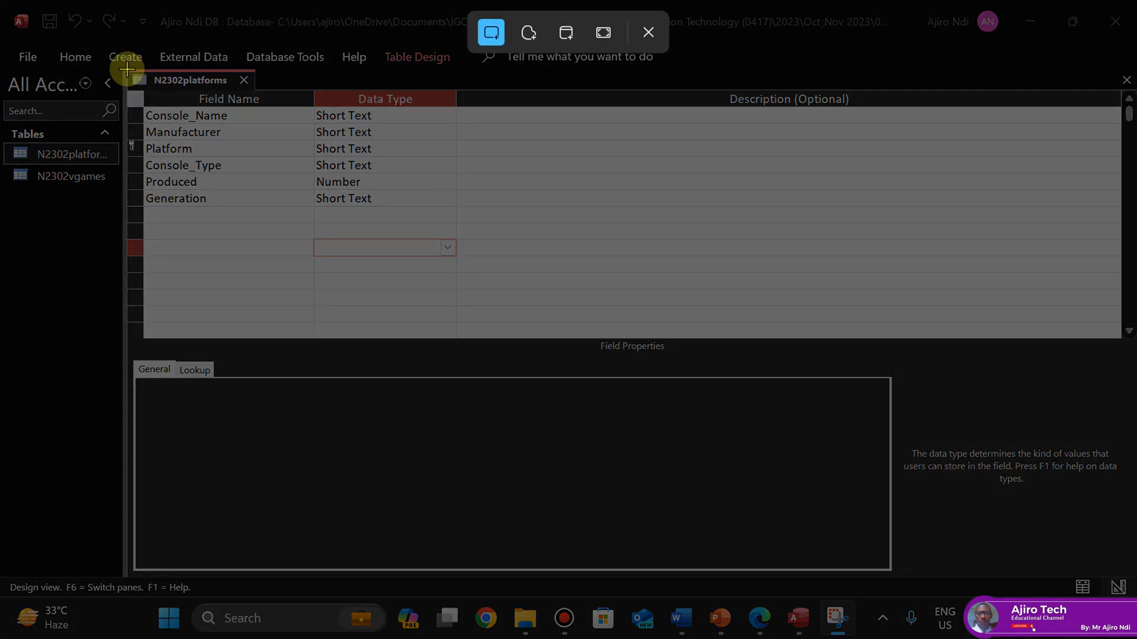
pyautogui.moveTo(123, 69); pyautogui.dragTo(459, 222)
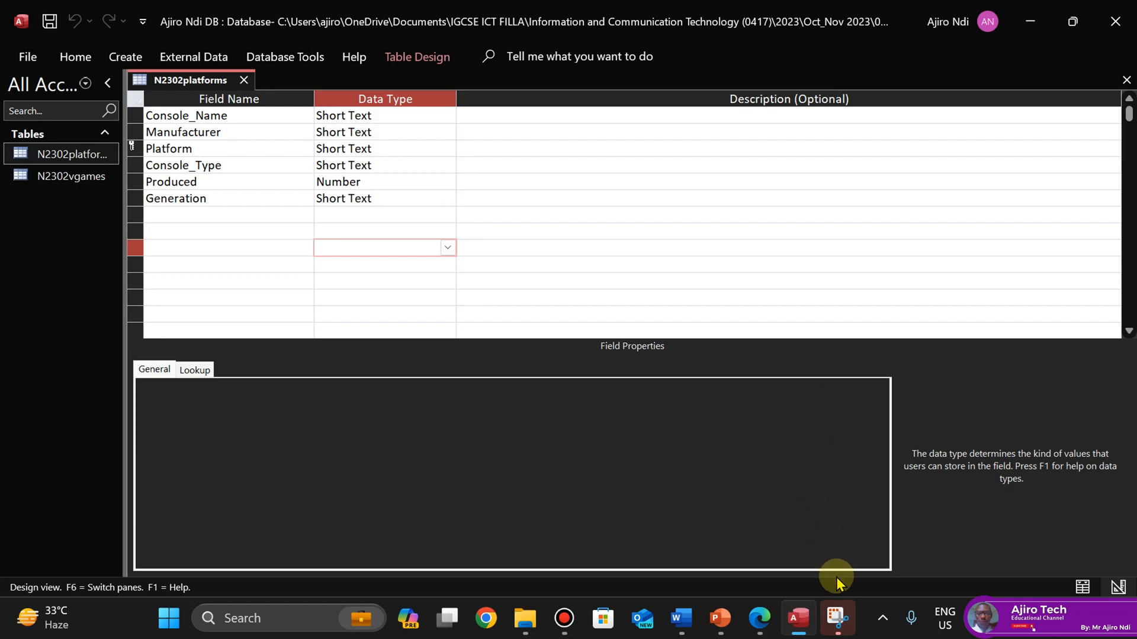
# Switch to the EVIDENCE2023 document in Word and paste the screenshot on a new line under "Step 17 evidence:"
pyautogui.click(757, 629)
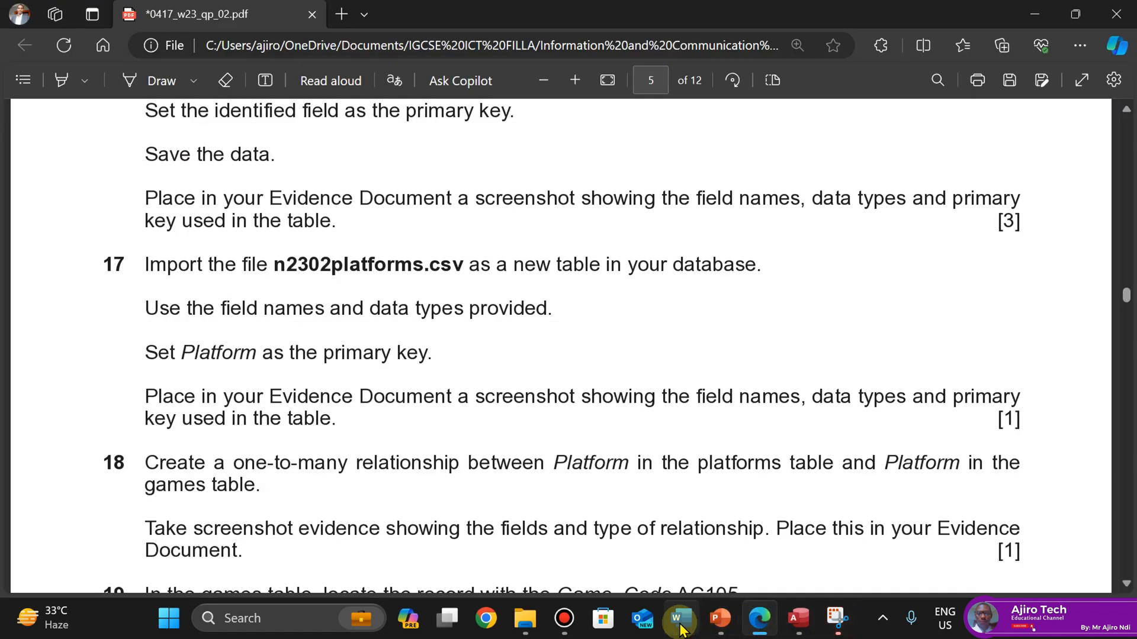
pyautogui.moveTo(680, 618)
pyautogui.click(691, 531)
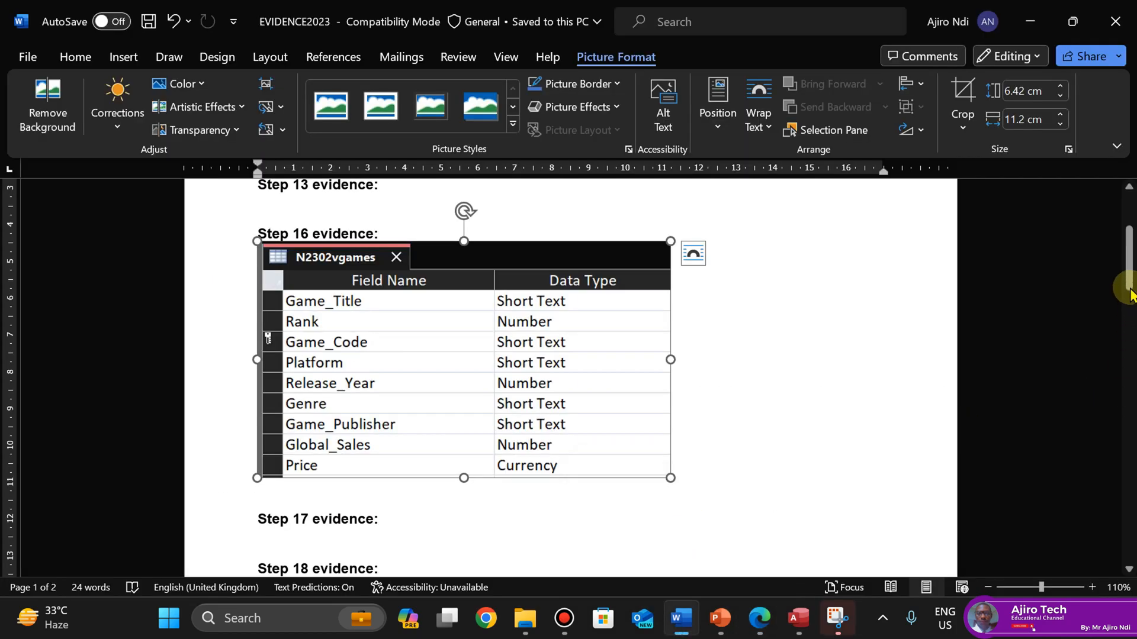
pyautogui.moveTo(1129, 287); pyautogui.dragTo(1129, 312)
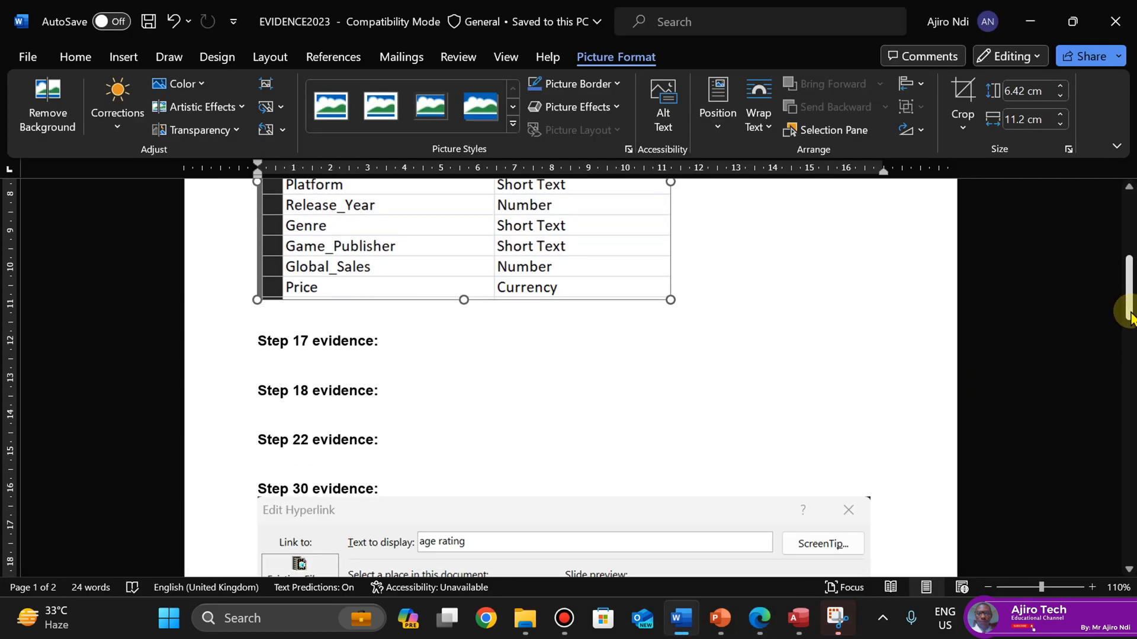
pyautogui.click(377, 342)
pyautogui.press('Return')
pyautogui.hotkey('ctrl', 'v')
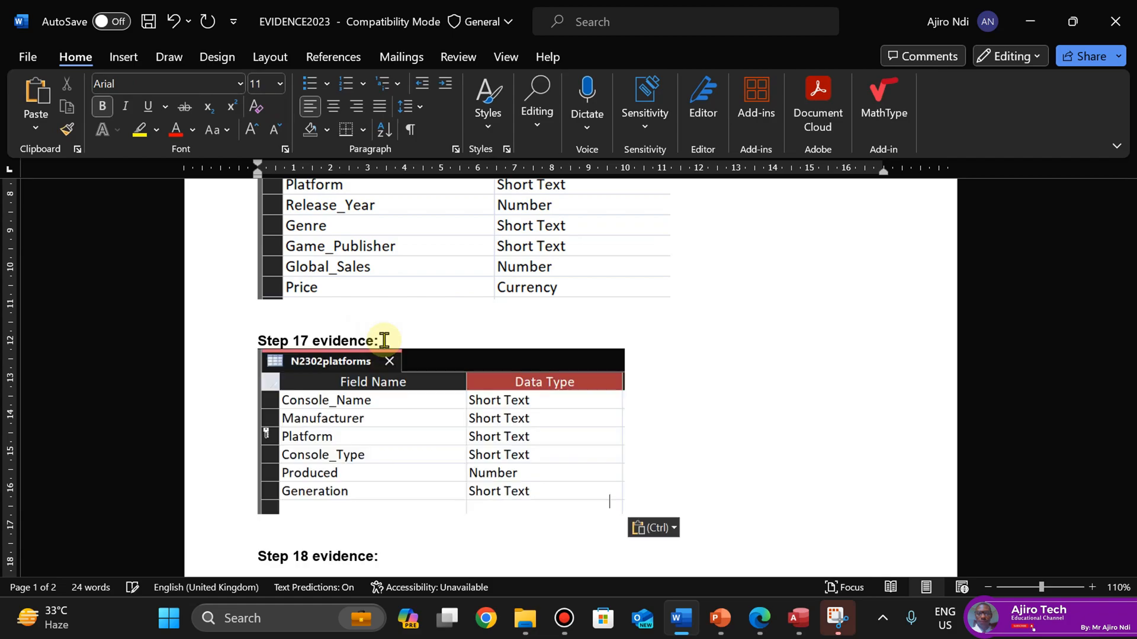
# Set the Step 17 screenshot's width to 11.2 cm to match the Step 16 picture, and save the document
pyautogui.click(498, 419)
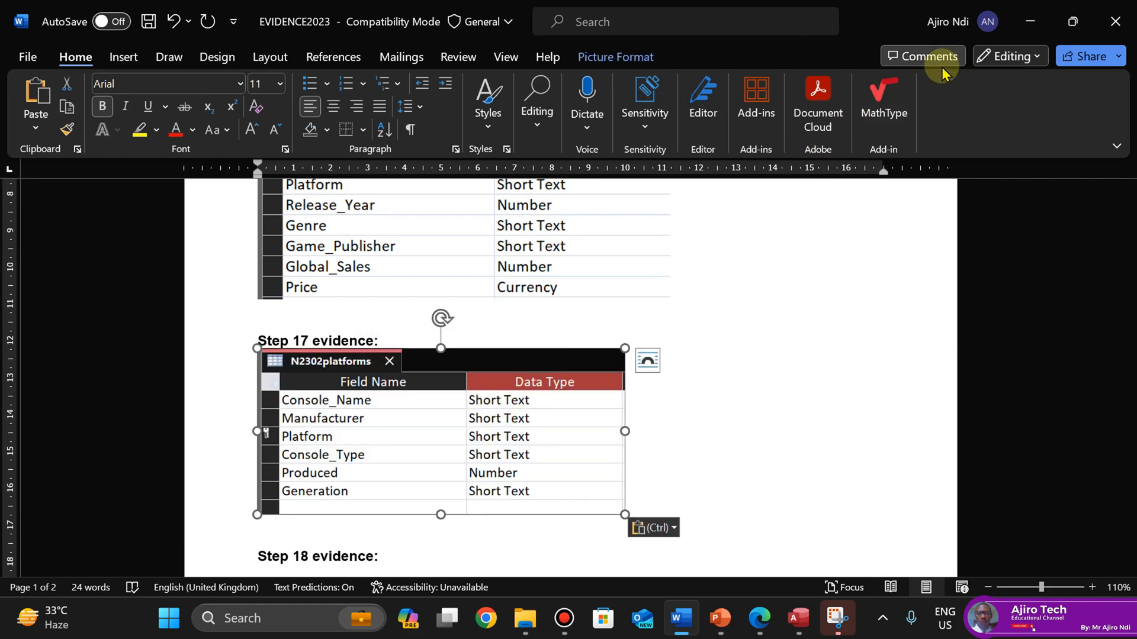
pyautogui.click(625, 57)
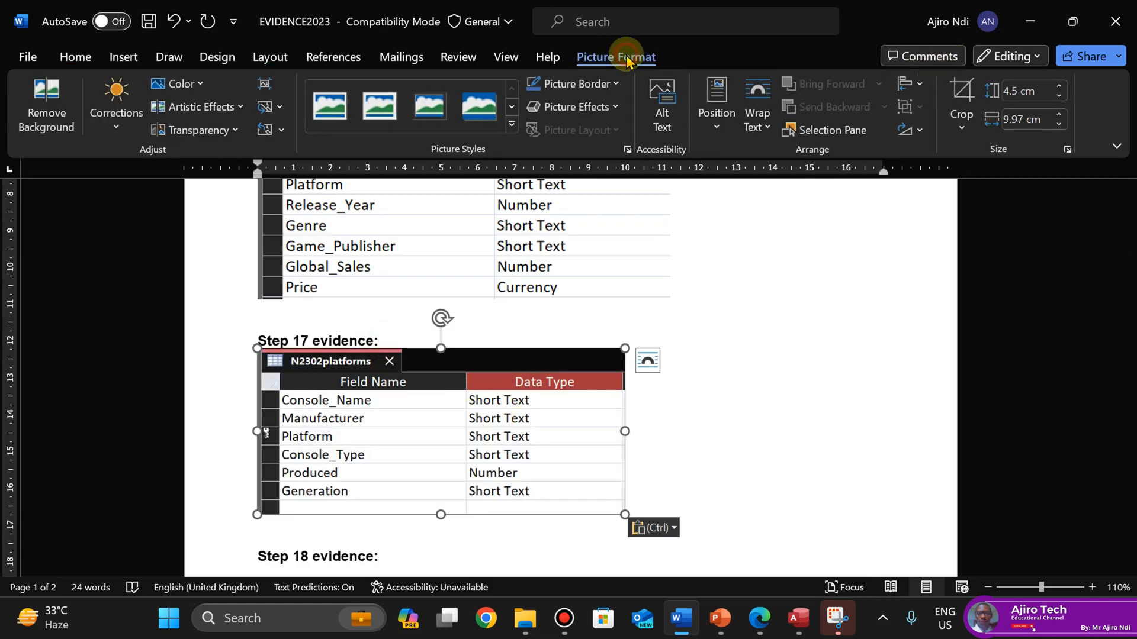
pyautogui.click(1059, 114)
pyautogui.click(1060, 114)
pyautogui.click(1060, 114)
pyautogui.click(1059, 114)
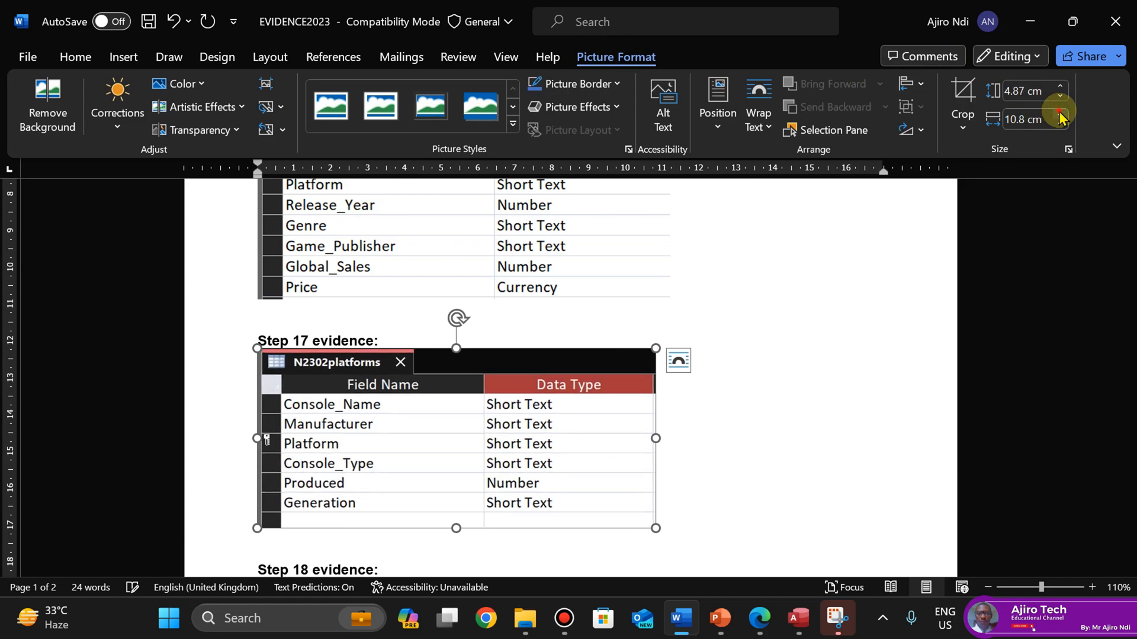
pyautogui.click(1059, 114)
pyautogui.click(1059, 114)
pyautogui.click(1060, 115)
pyautogui.click(1060, 123)
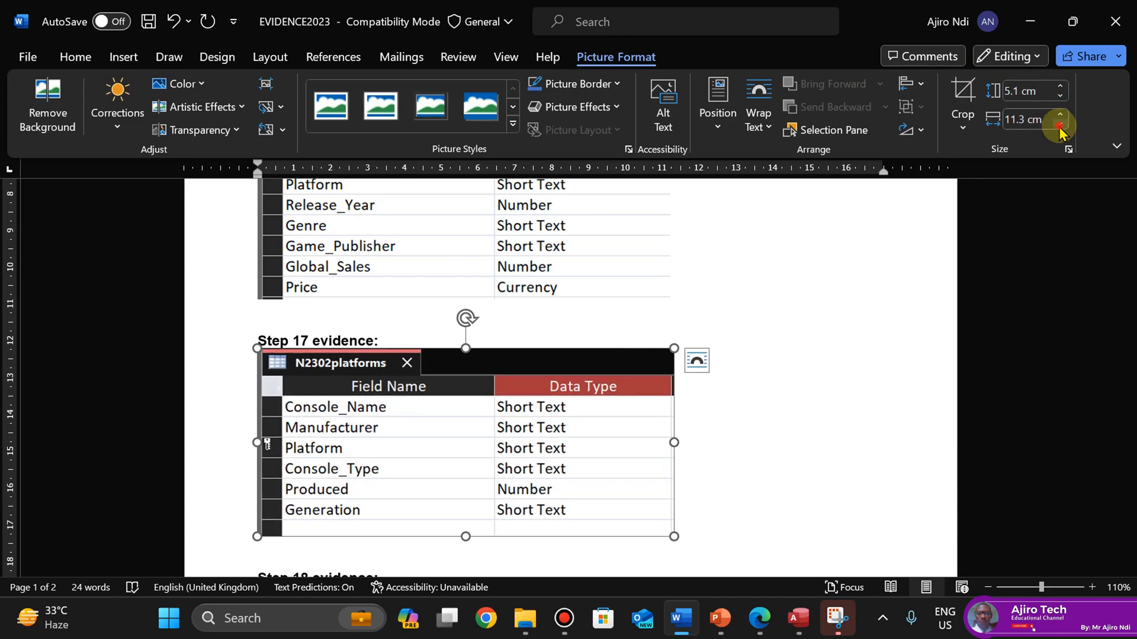
pyautogui.click(859, 414)
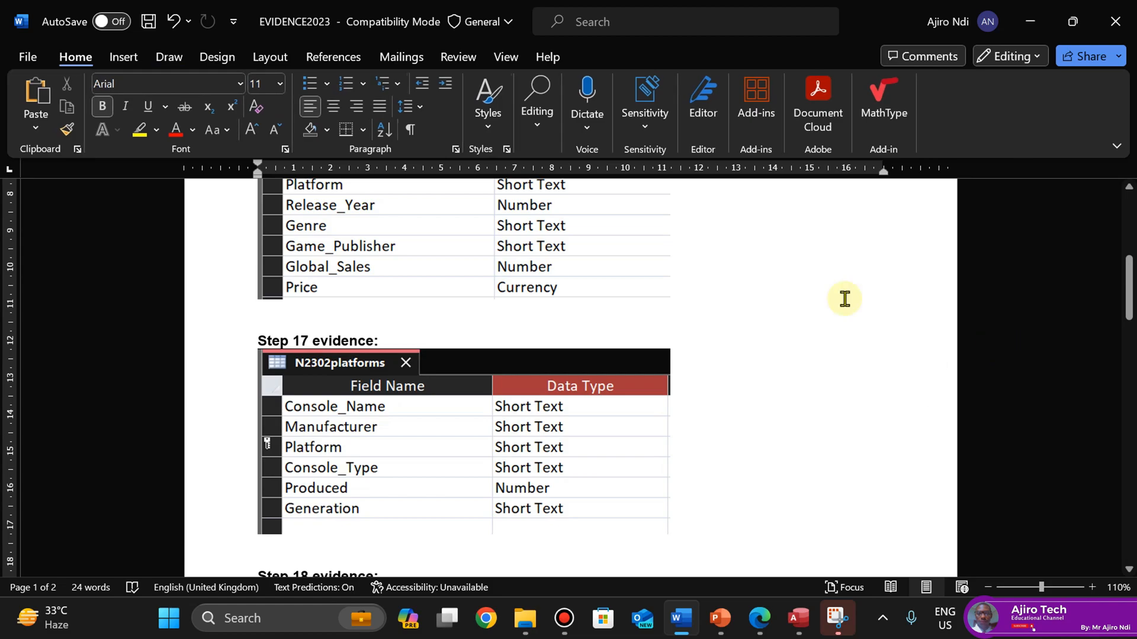
pyautogui.click(148, 22)
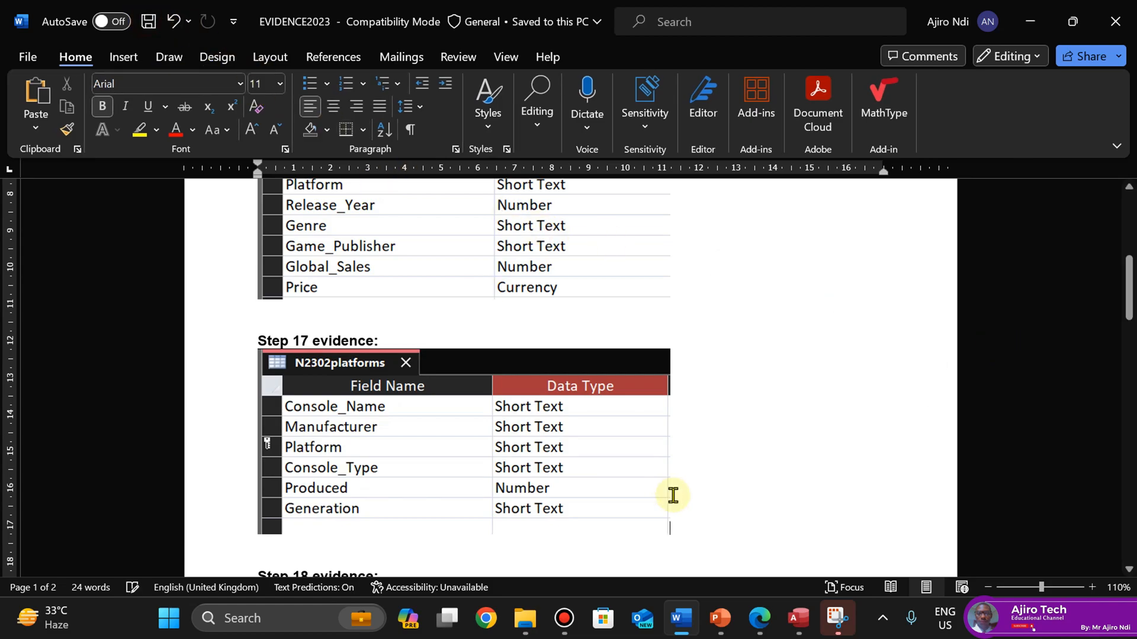
# Read step 18 in the question paper, and save and close the N2302platforms table in Access
pyautogui.click(759, 618)
pyautogui.press('Down')
pyautogui.press('Down')
pyautogui.press('Down')
pyautogui.press('Down')
pyautogui.press('Down')
pyautogui.press('Down')
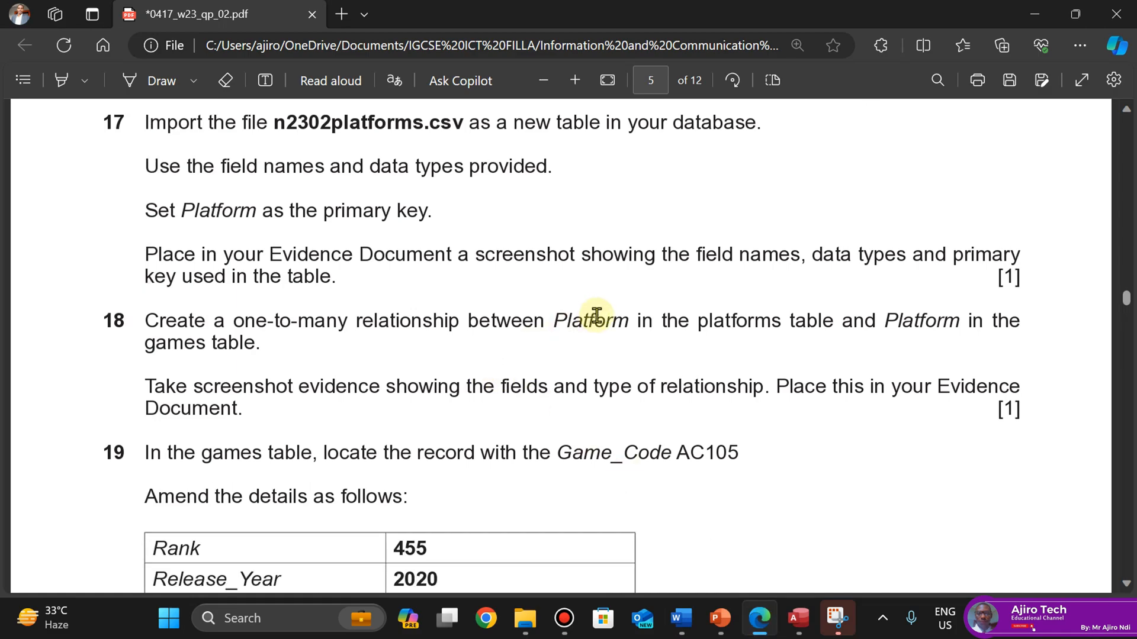
pyautogui.moveTo(798, 618)
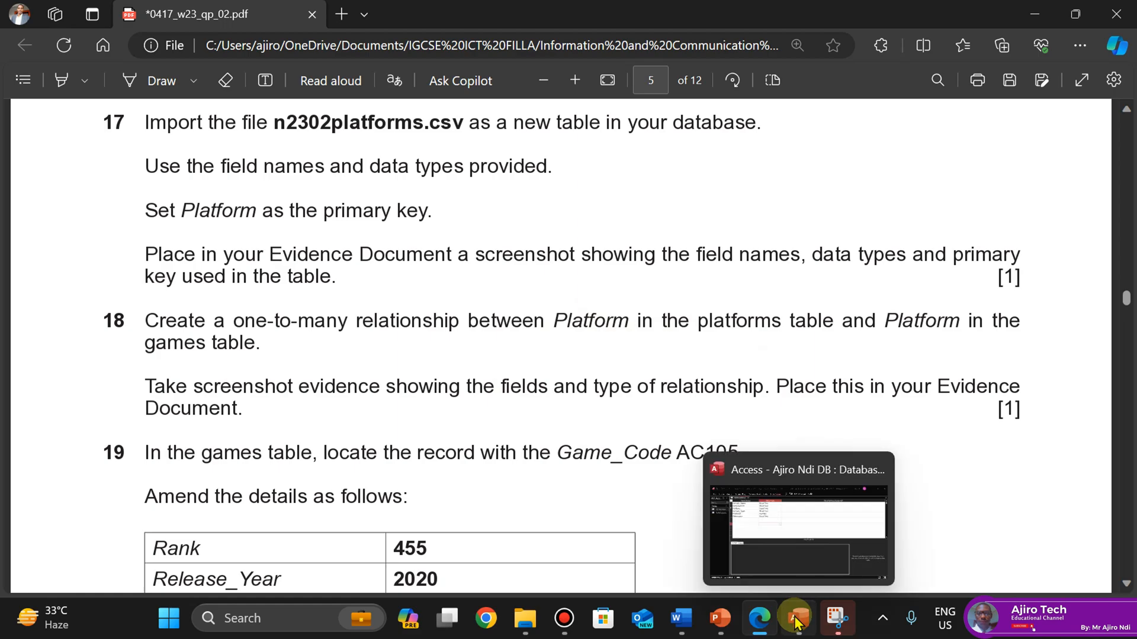
pyautogui.click(807, 490)
pyautogui.rightClick(185, 80)
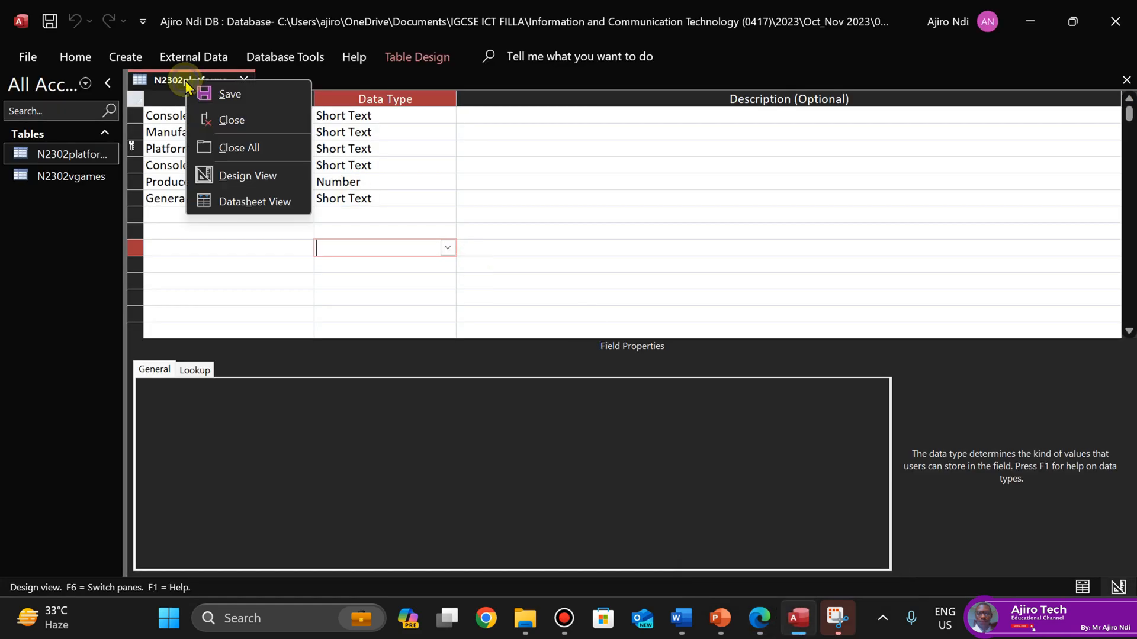
pyautogui.click(213, 93)
pyautogui.click(243, 80)
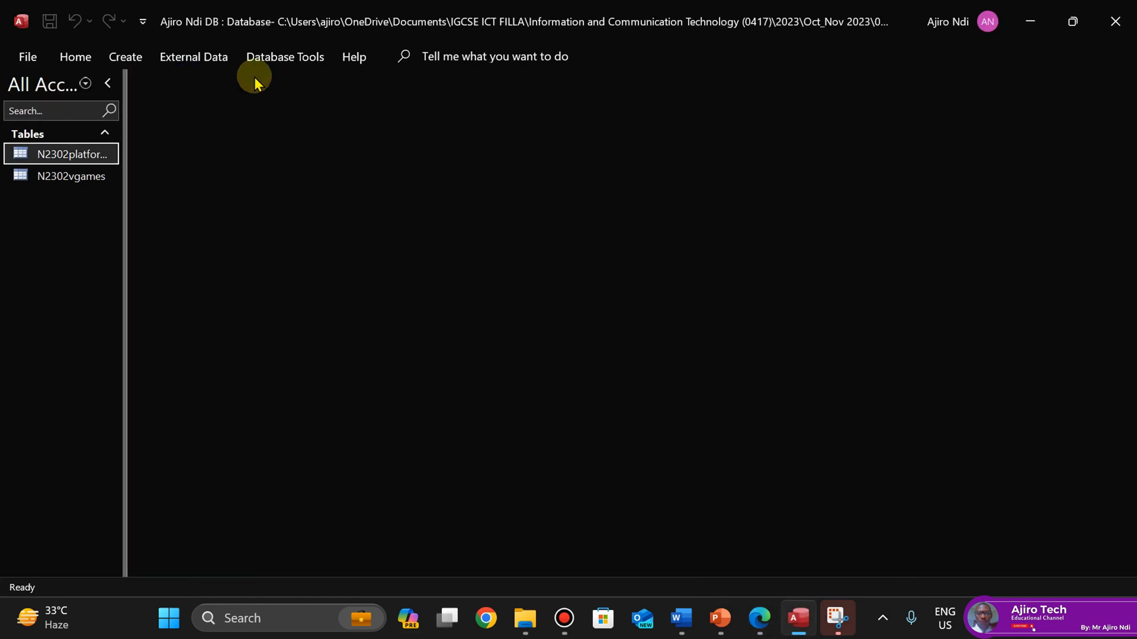
# Add the N2302platforms and N2302vgames tables to the Relationships window and enlarge the games table's box to fit all its fields
pyautogui.click(282, 64)
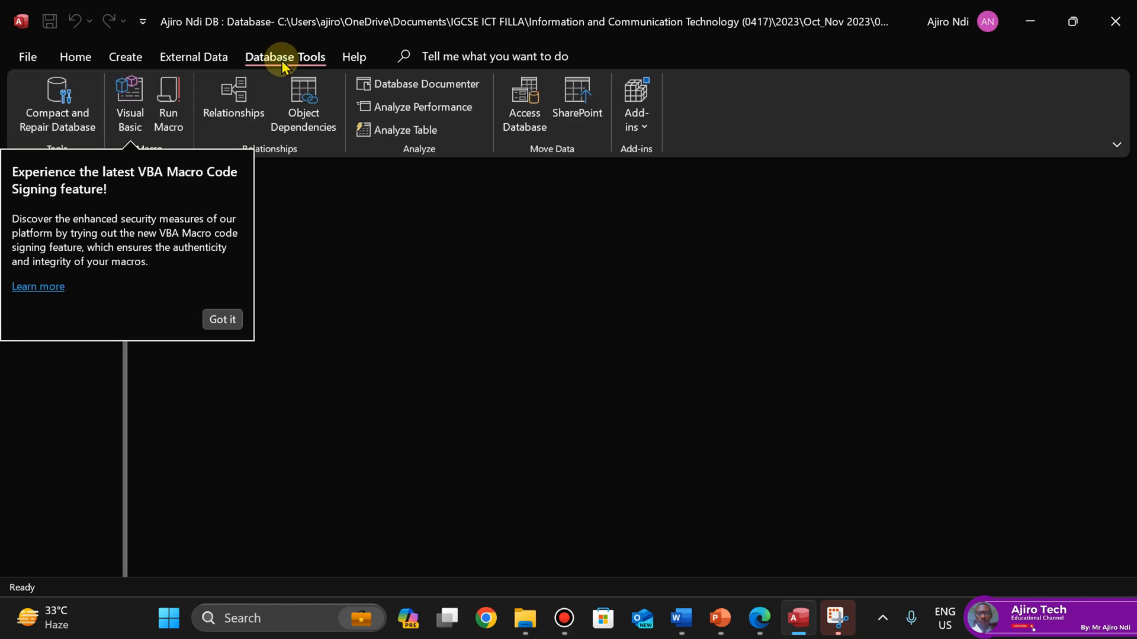
pyautogui.click(230, 320)
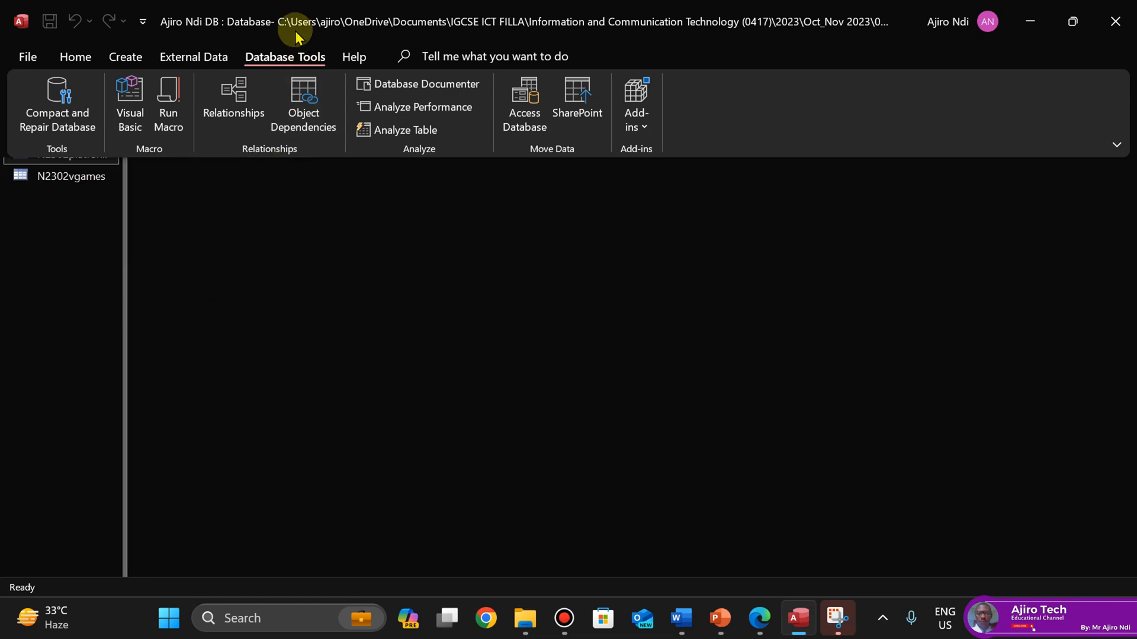
pyautogui.click(243, 109)
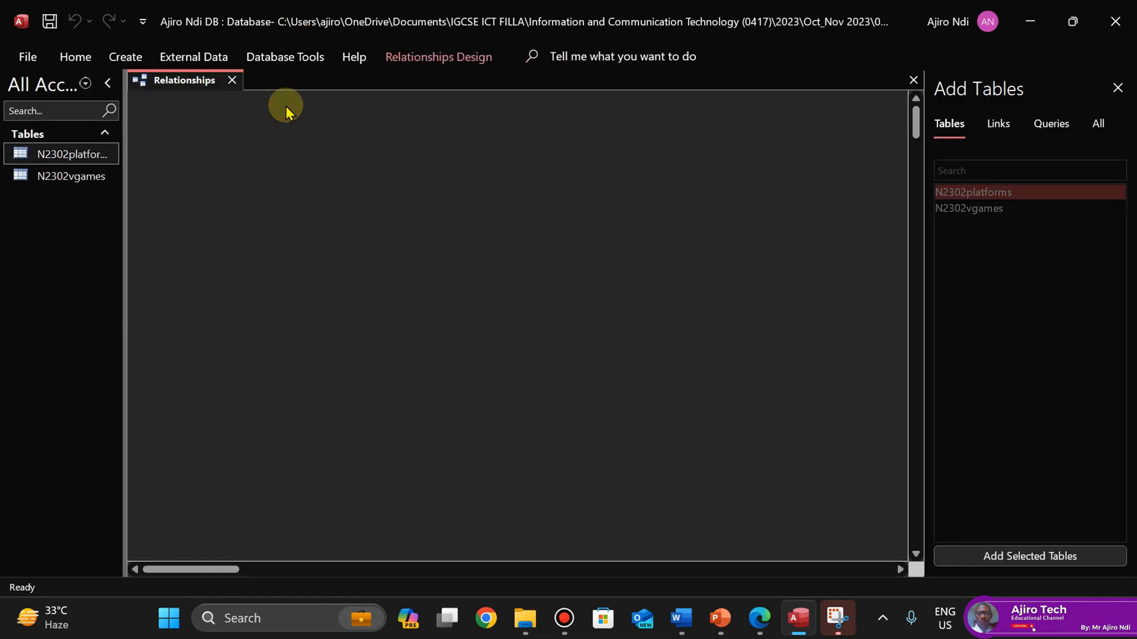
pyautogui.keyDown('ctrl'); pyautogui.click(986, 210); pyautogui.keyUp('ctrl')
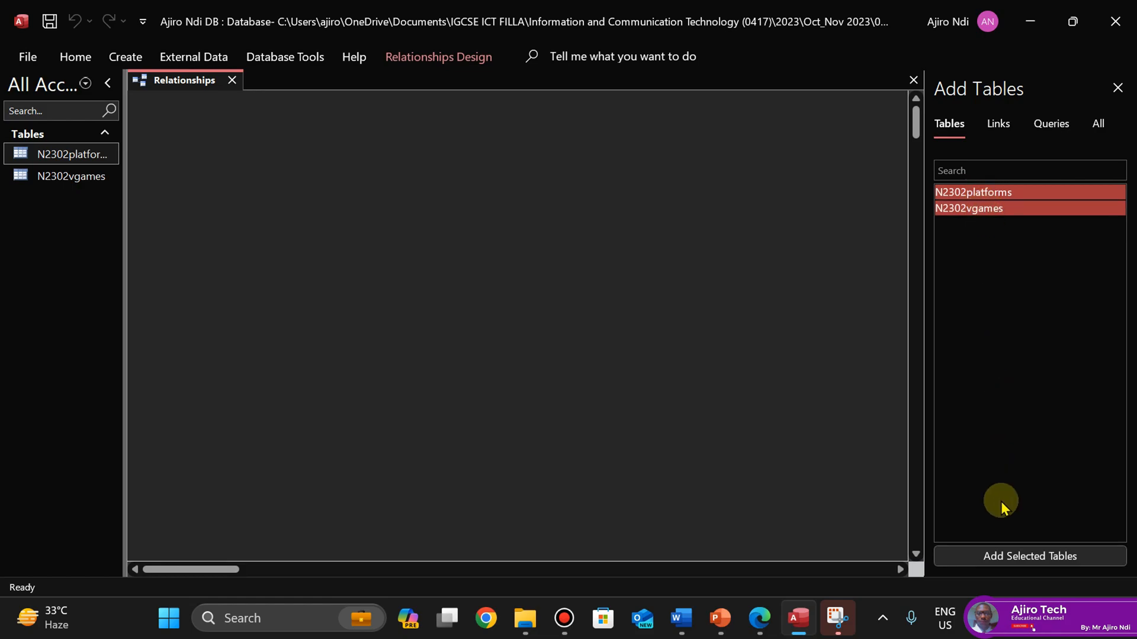
pyautogui.click(990, 557)
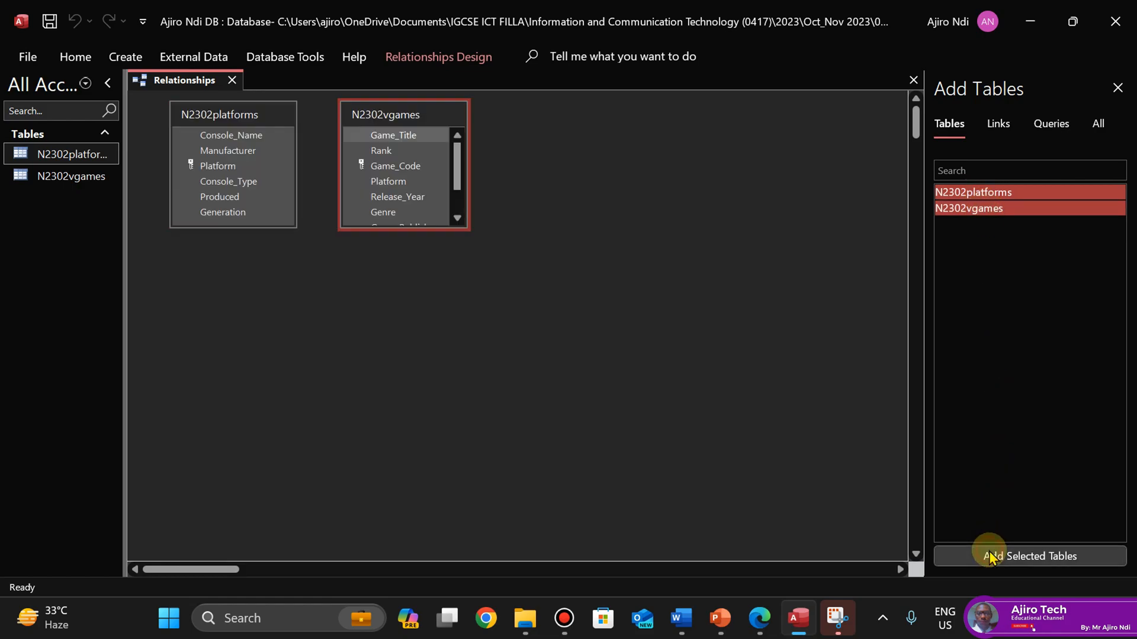
pyautogui.click(1117, 89)
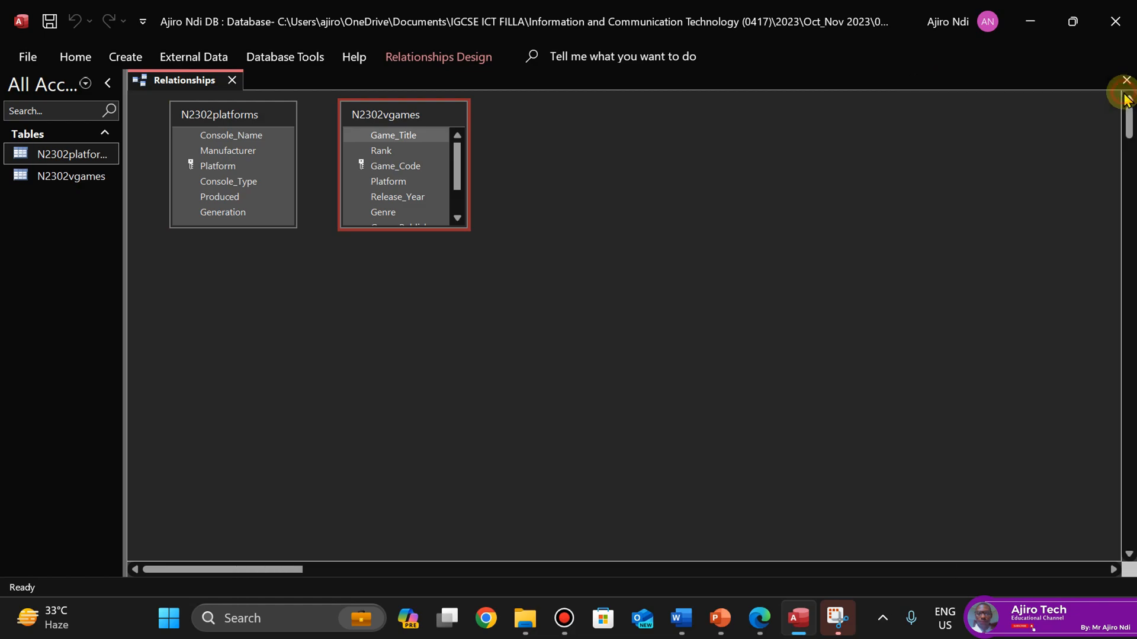
pyautogui.click(404, 235)
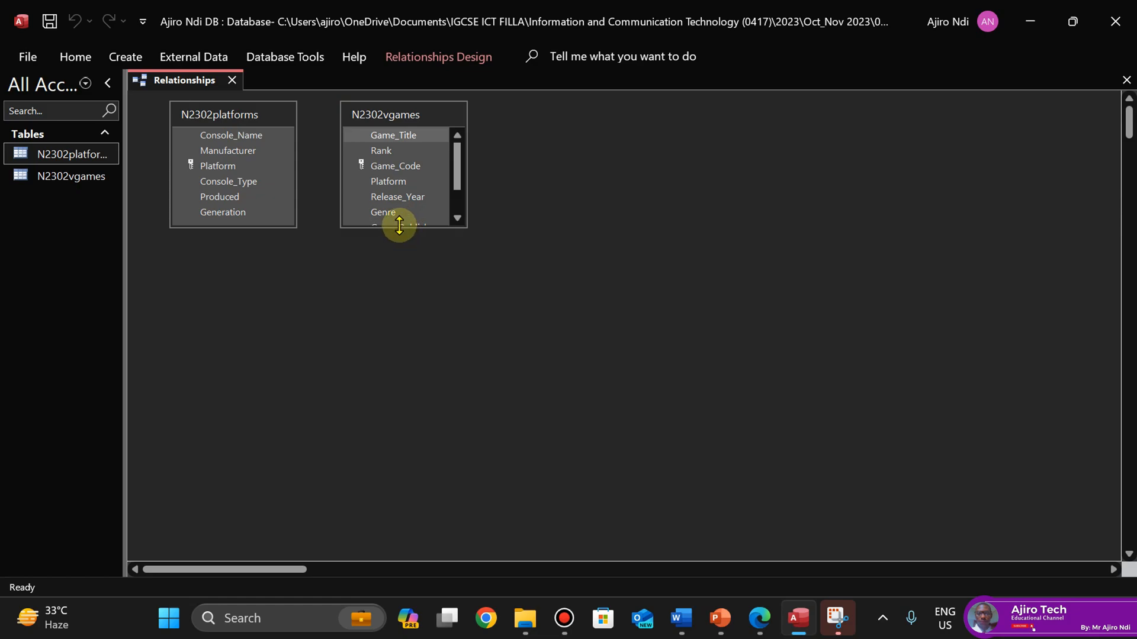
pyautogui.doubleClick(399, 226)
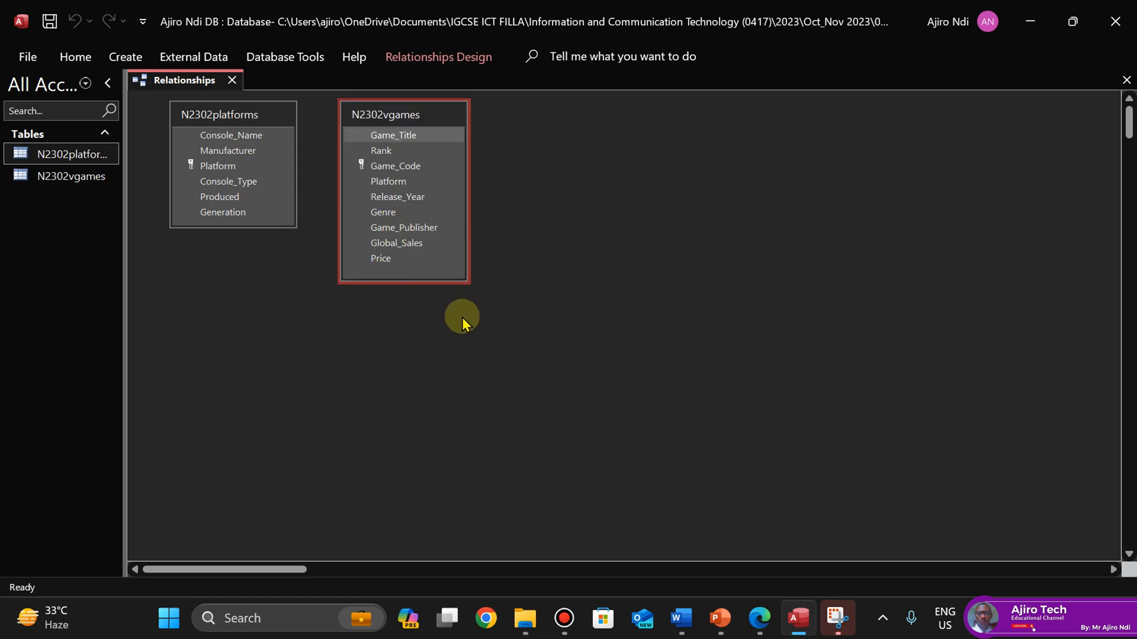
# Recheck step 18 in the question paper, and create a one-to-many relationship in Access from Platform in N2302platforms to Platform in N2302vgames
pyautogui.click(762, 619)
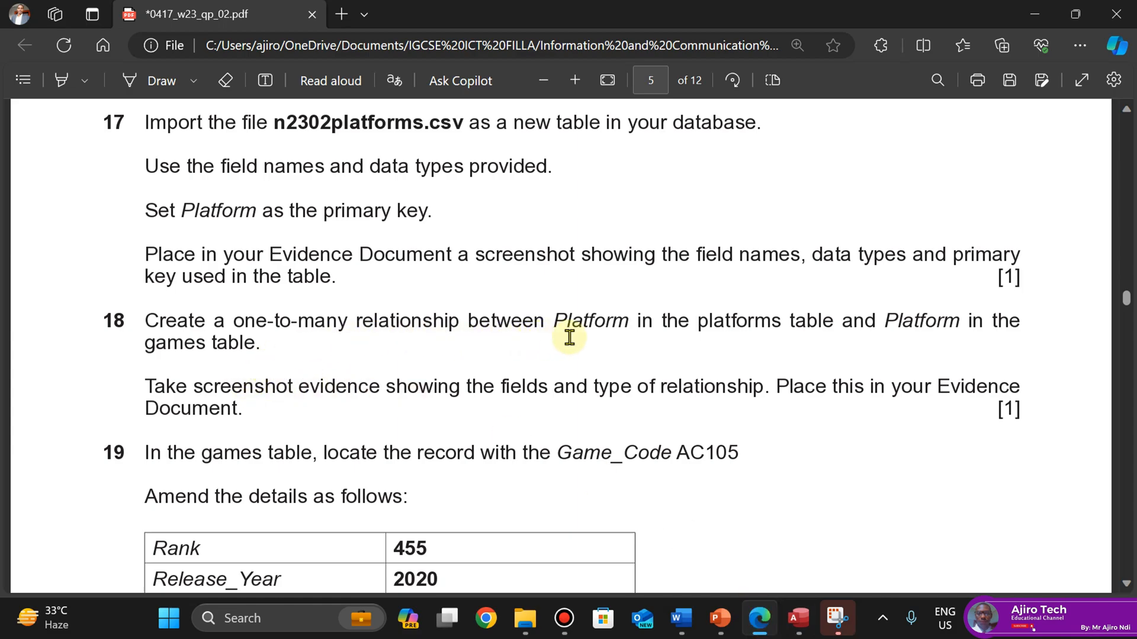
pyautogui.moveTo(798, 619)
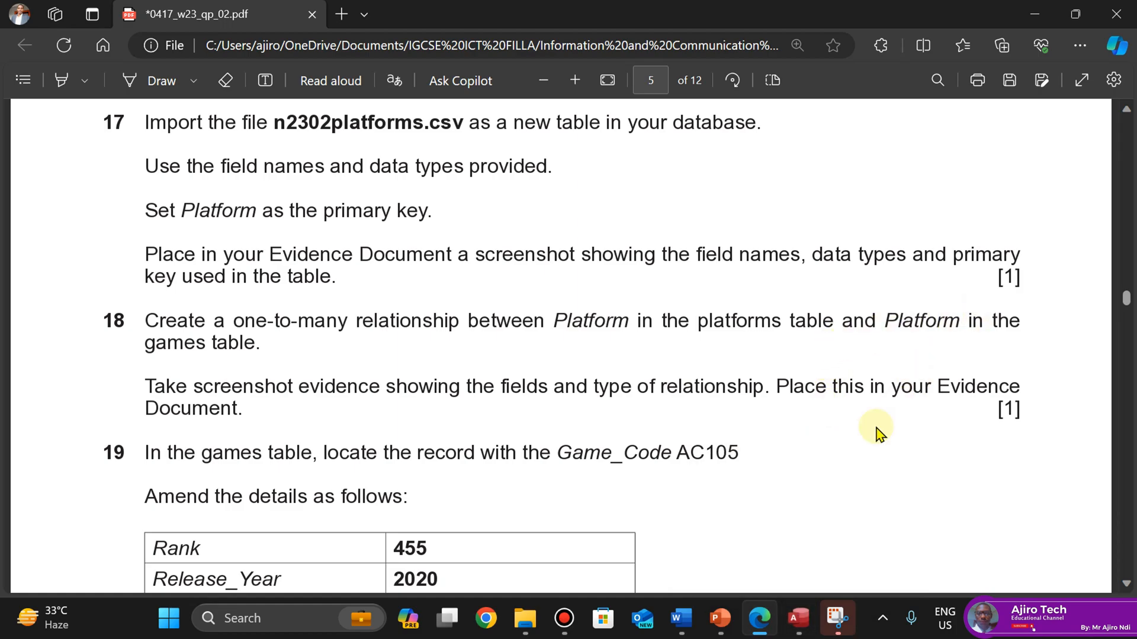
pyautogui.click(817, 516)
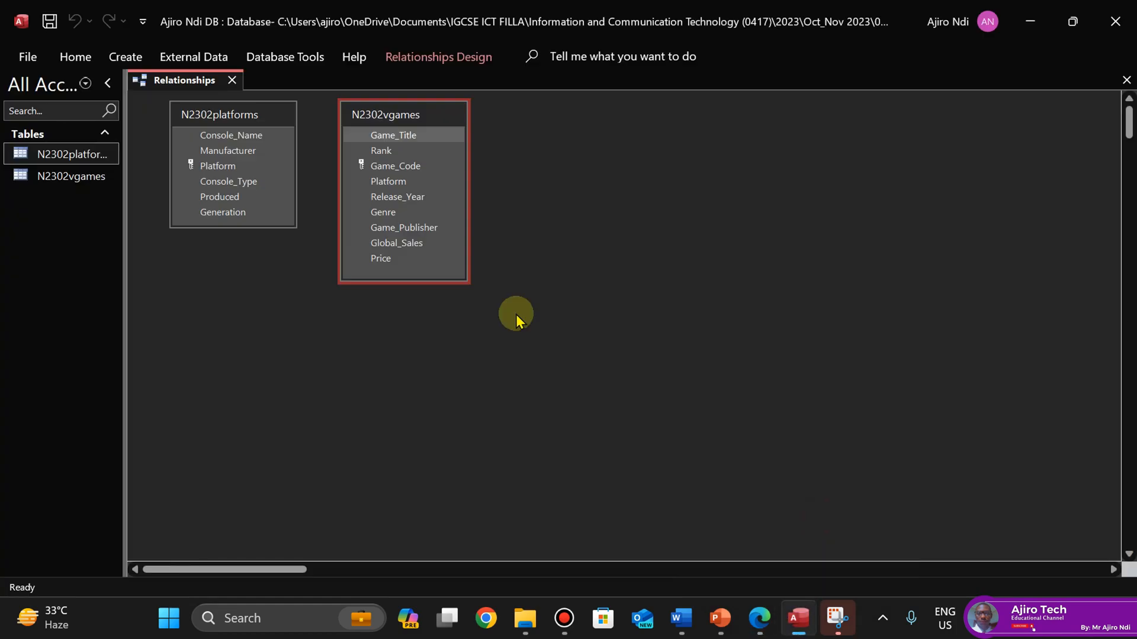
pyautogui.click(208, 168)
pyautogui.moveTo(214, 170); pyautogui.dragTo(380, 183)
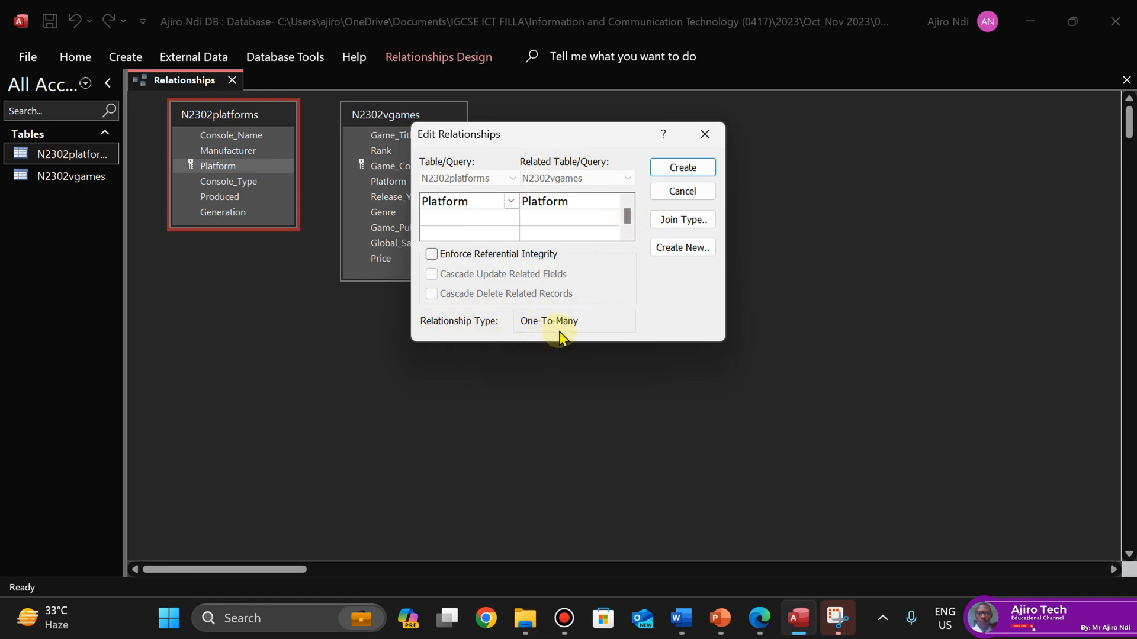
pyautogui.click(684, 168)
# Check step 18's evidence requirement in the question paper, and in Access select the relationship line and set the ribbon to always show
pyautogui.click(761, 618)
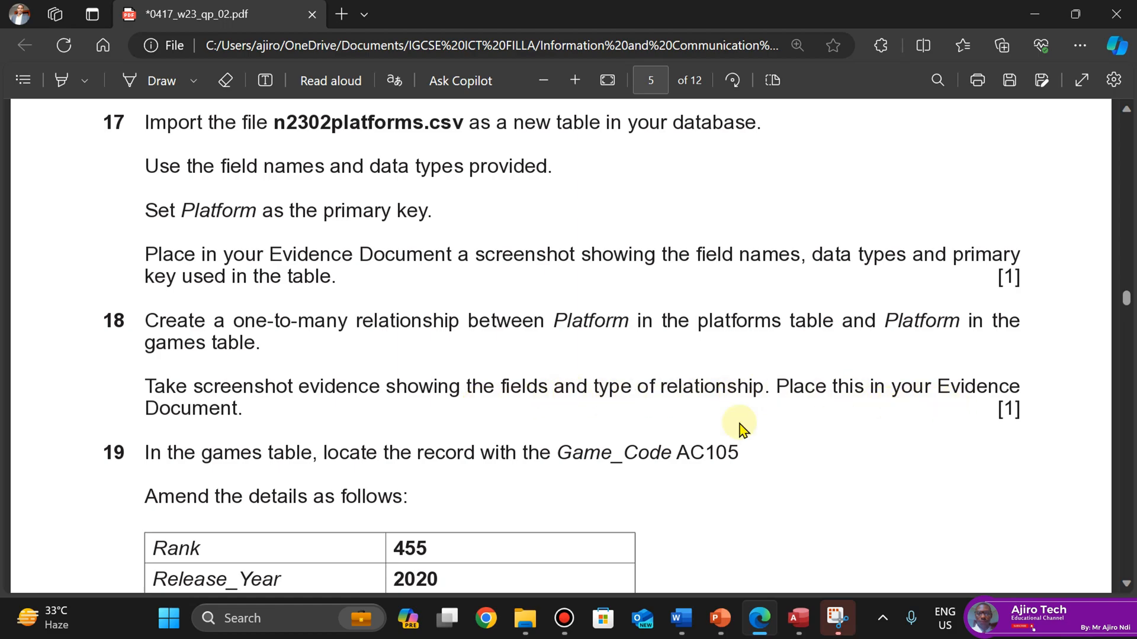
pyautogui.moveTo(792, 628)
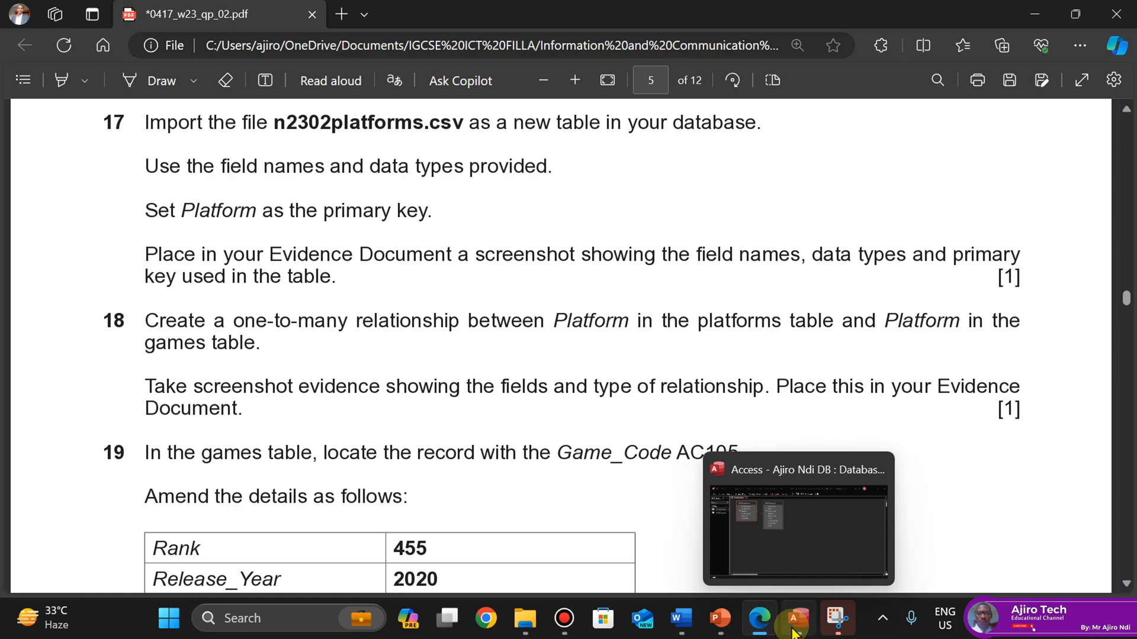
pyautogui.click(821, 542)
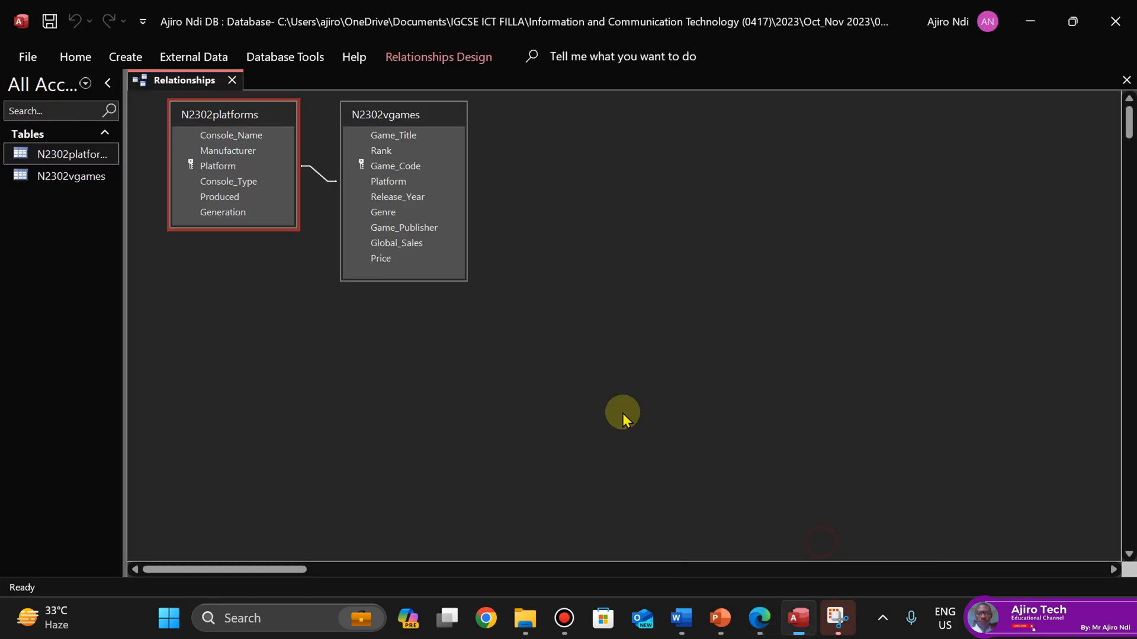
pyautogui.click(315, 174)
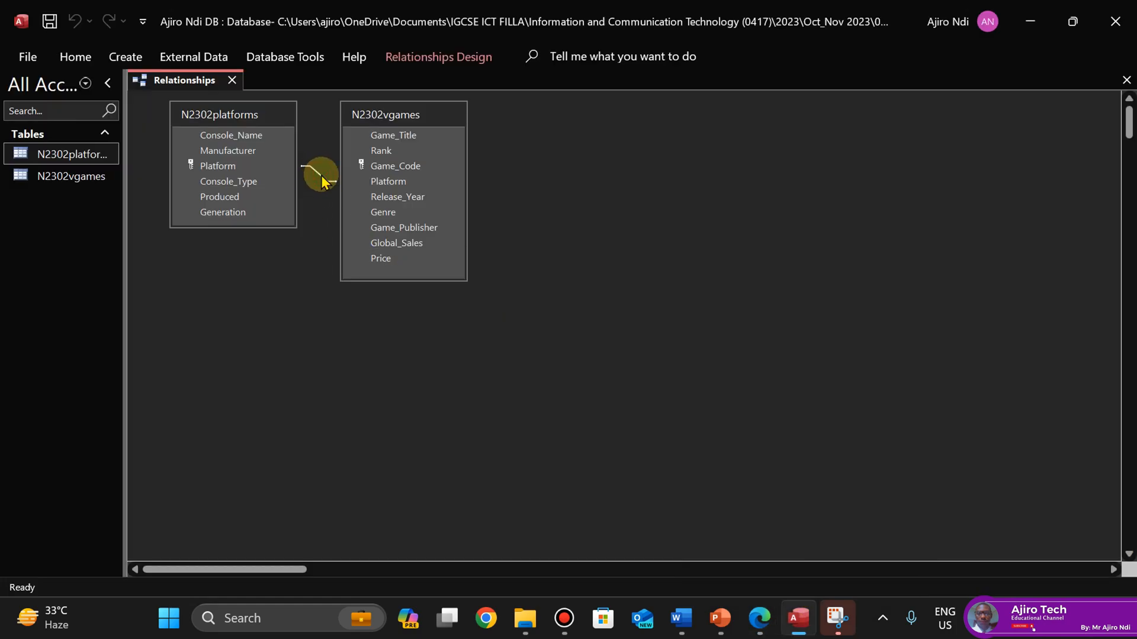
pyautogui.rightClick(322, 176)
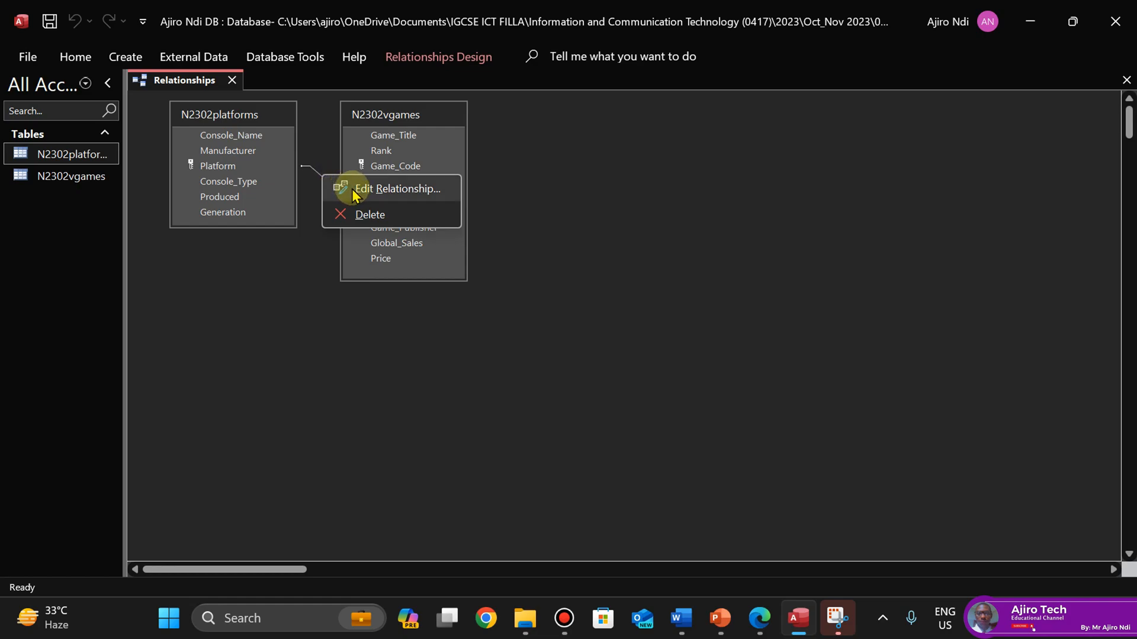
pyautogui.click(420, 57)
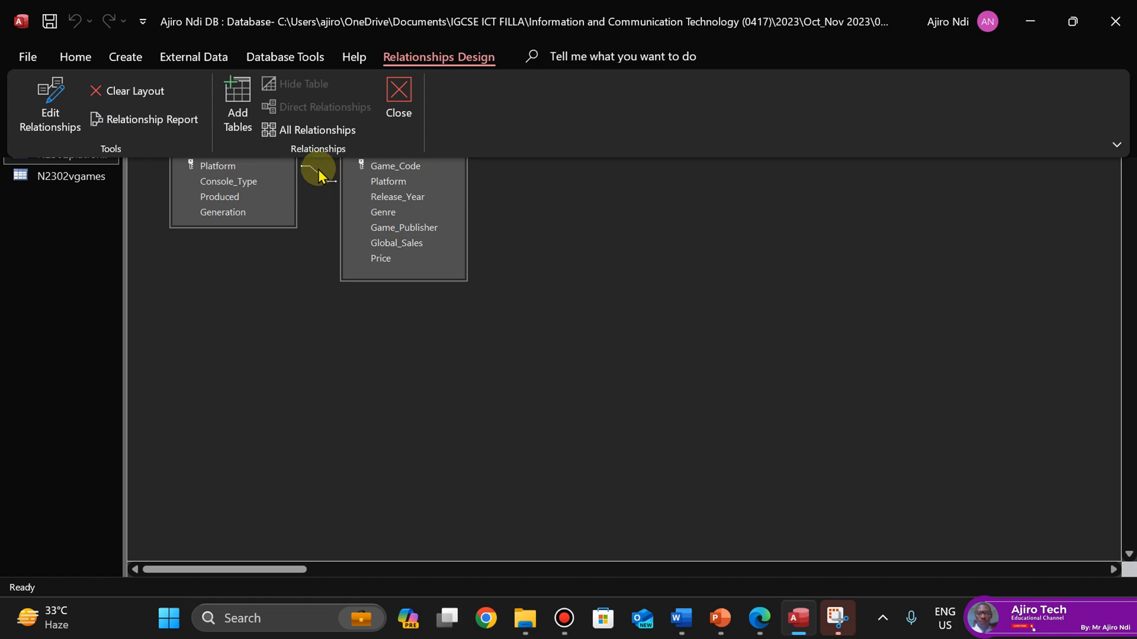
pyautogui.click(1117, 145)
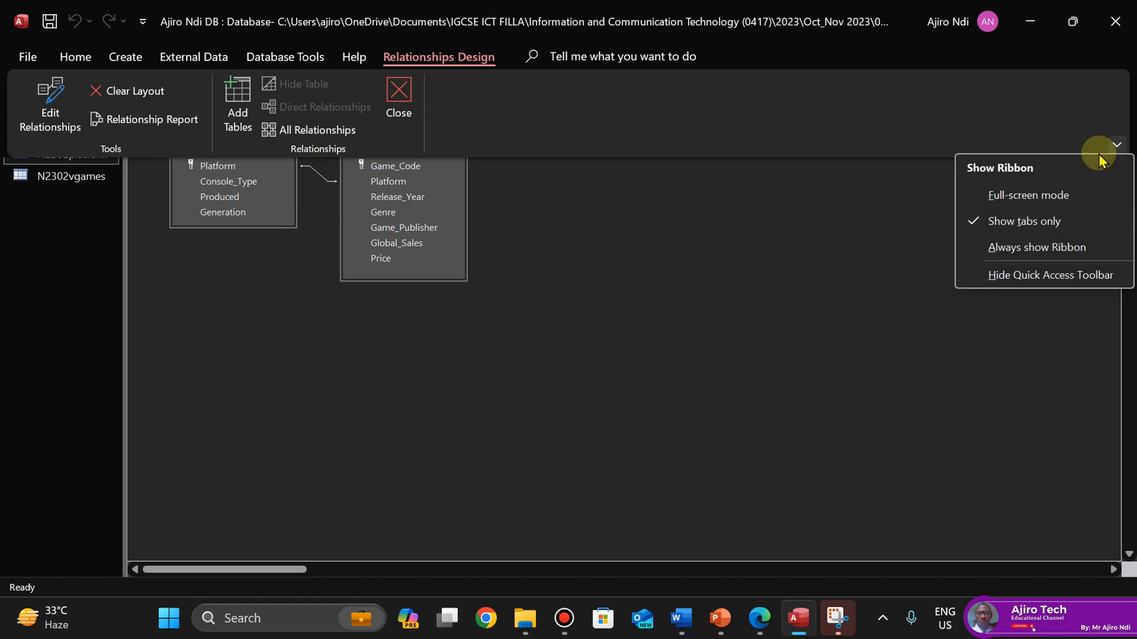
pyautogui.click(1030, 245)
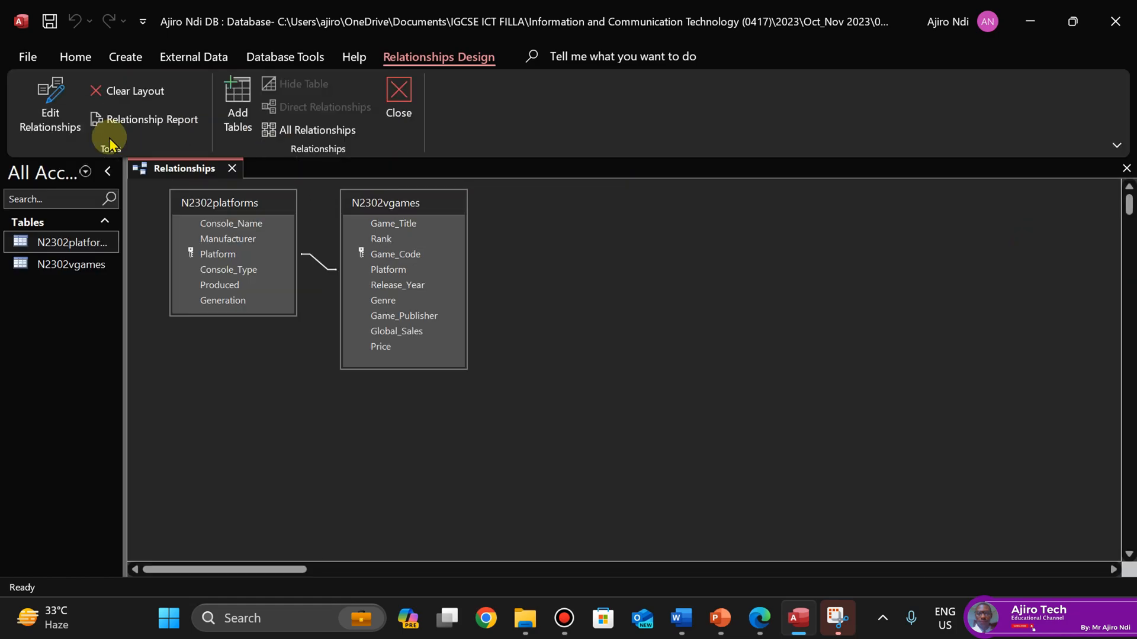
# Open the Platform relationship for editing, clear of the table boxes, and capture the Edit Relationships dialog with Snipping Tool
pyautogui.click(52, 102)
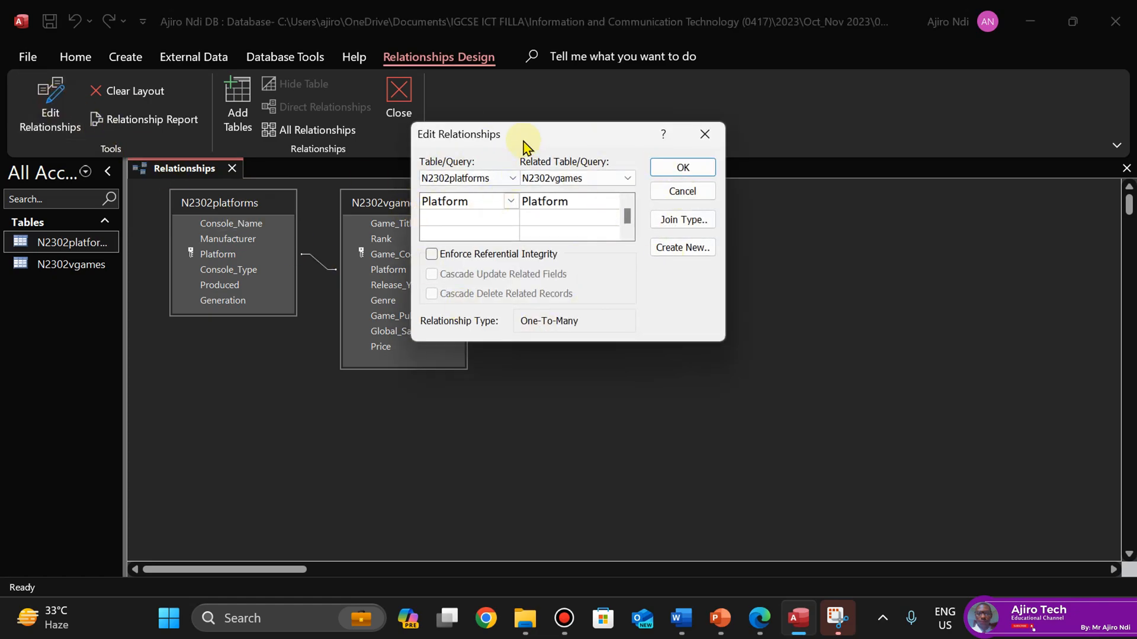
pyautogui.moveTo(525, 145); pyautogui.dragTo(618, 219)
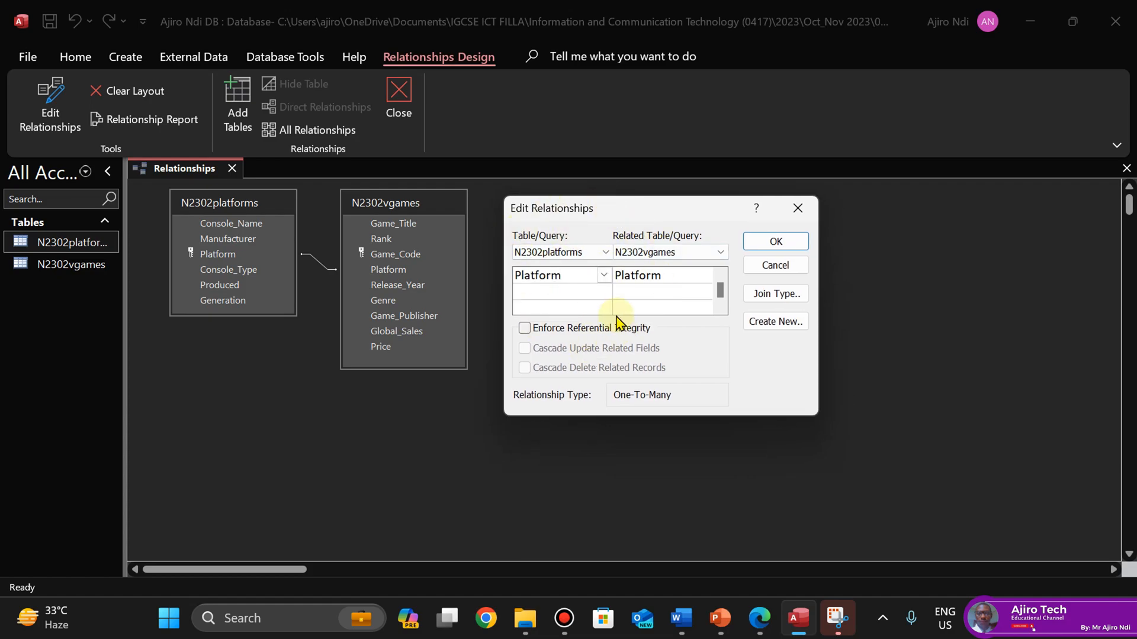
pyautogui.moveTo(837, 617)
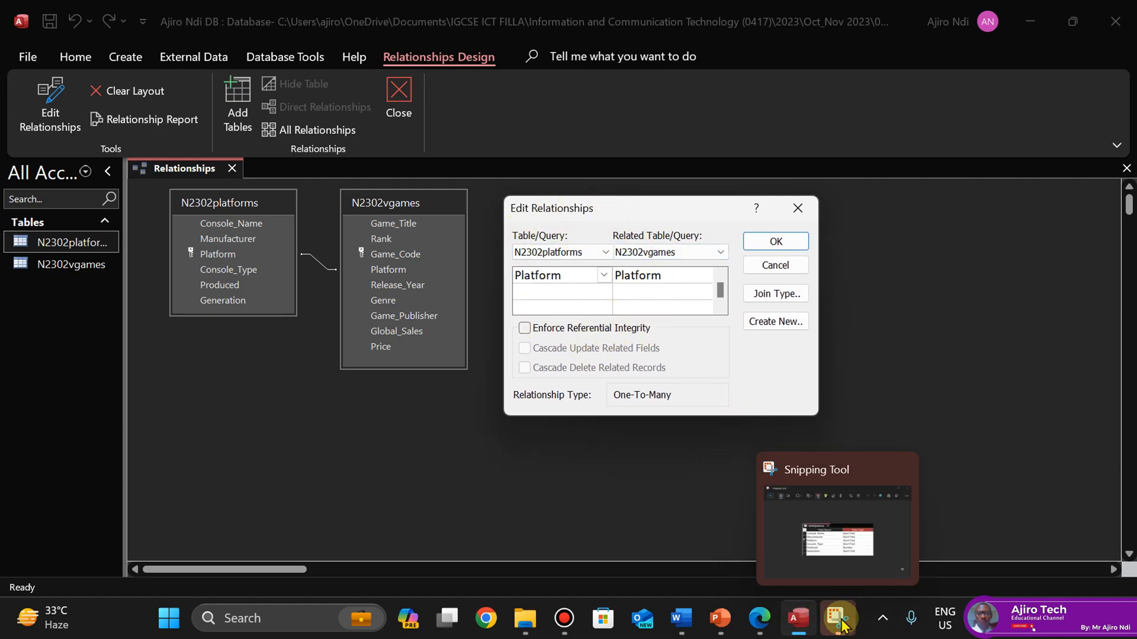
pyautogui.click(820, 516)
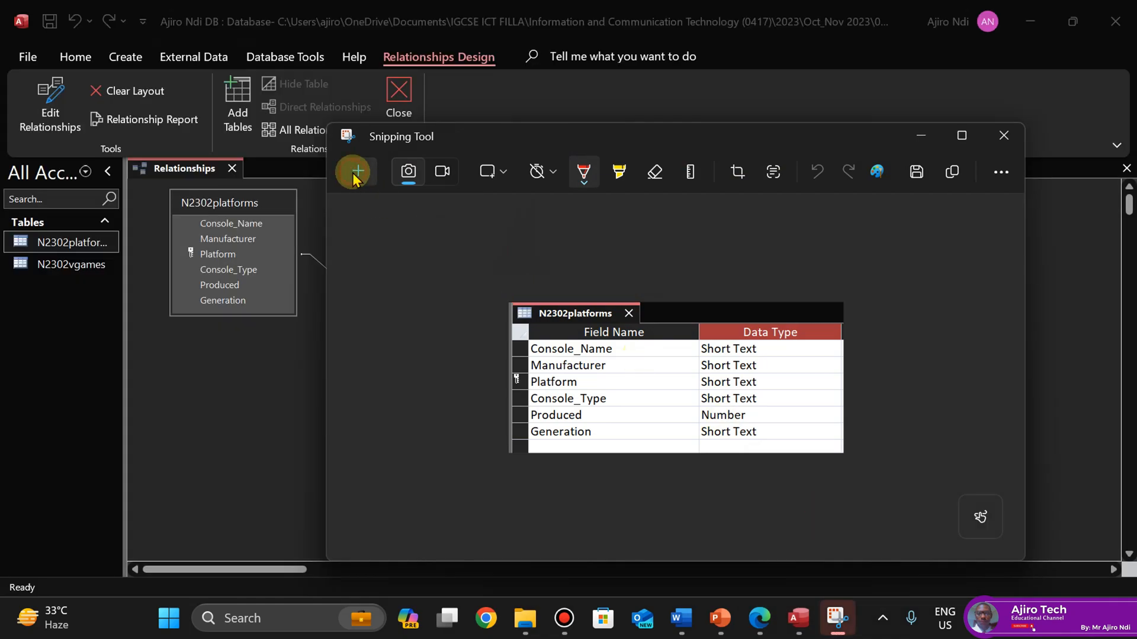
pyautogui.click(358, 172)
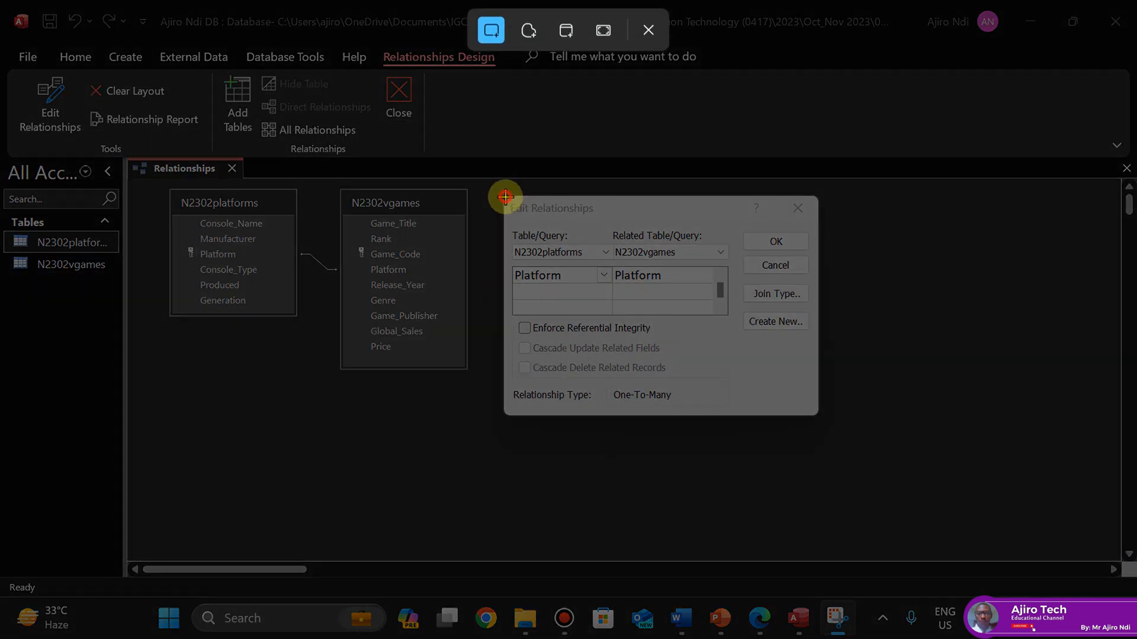
pyautogui.moveTo(505, 197); pyautogui.dragTo(816, 414)
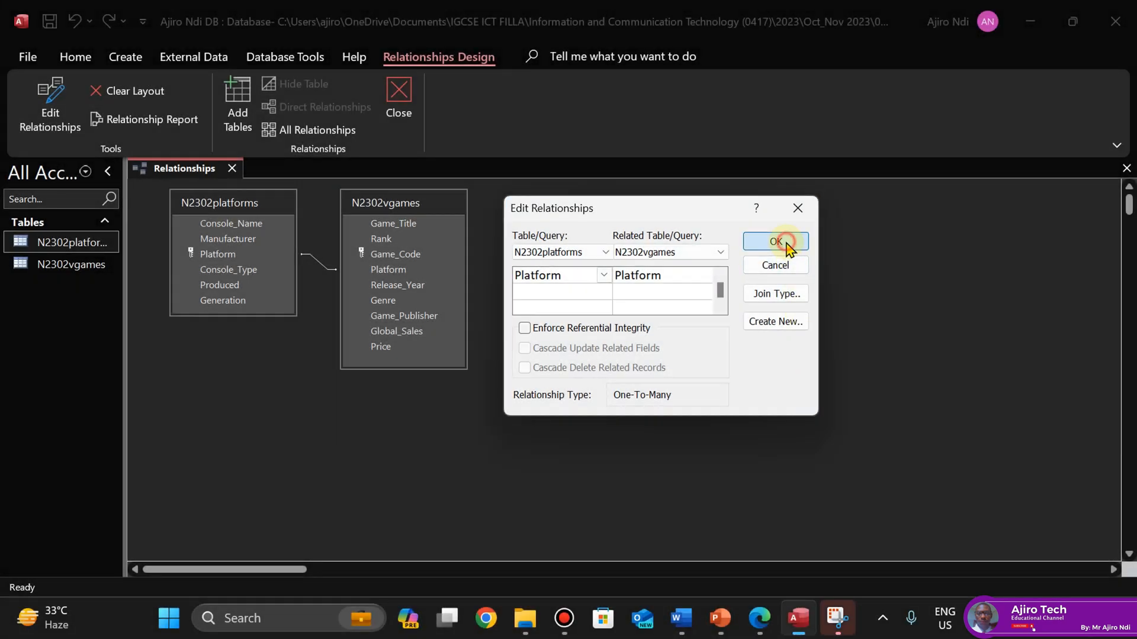
pyautogui.click(775, 241)
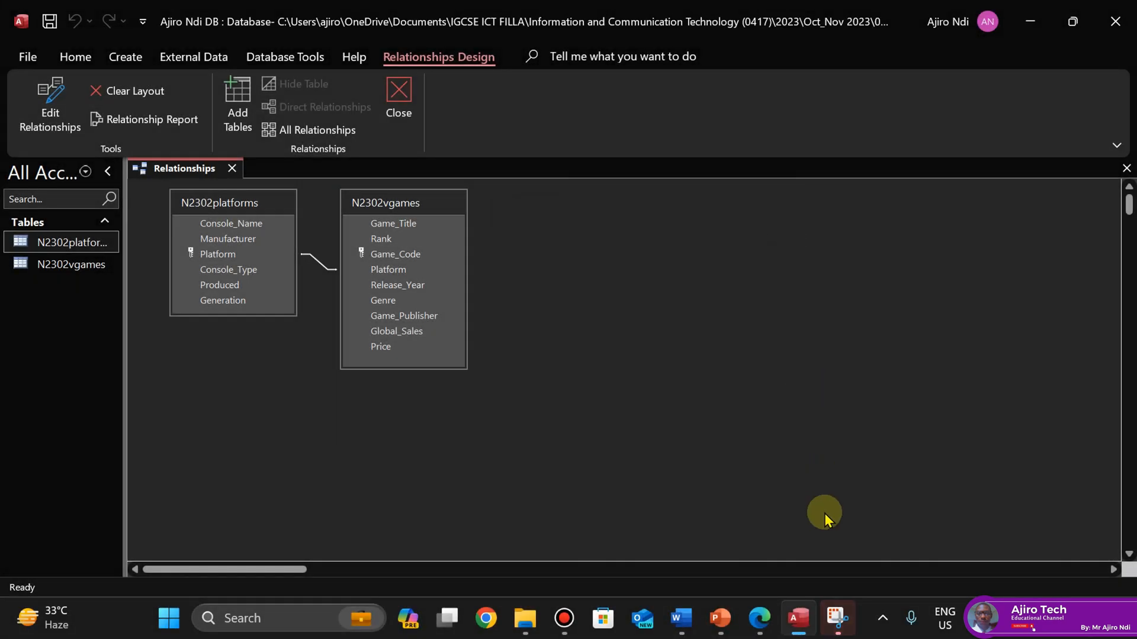
# Switch to the EVIDENCE2023 document in Word and paste the relationship screenshot on a new line under "Step 18 evidence:"
pyautogui.click(758, 627)
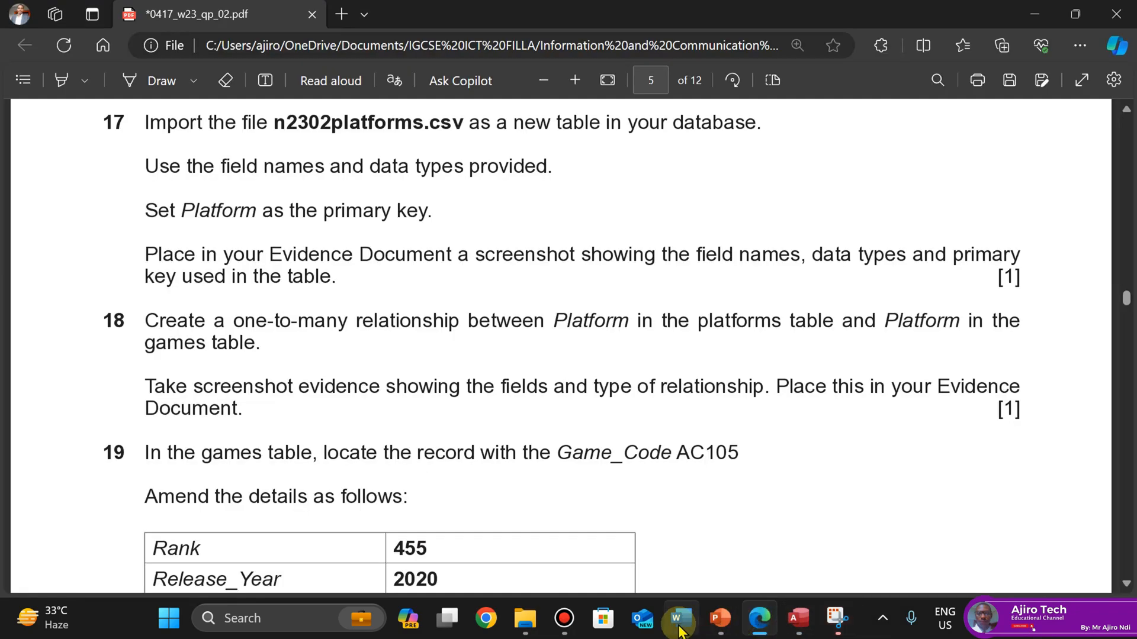
pyautogui.moveTo(681, 621)
pyautogui.click(687, 539)
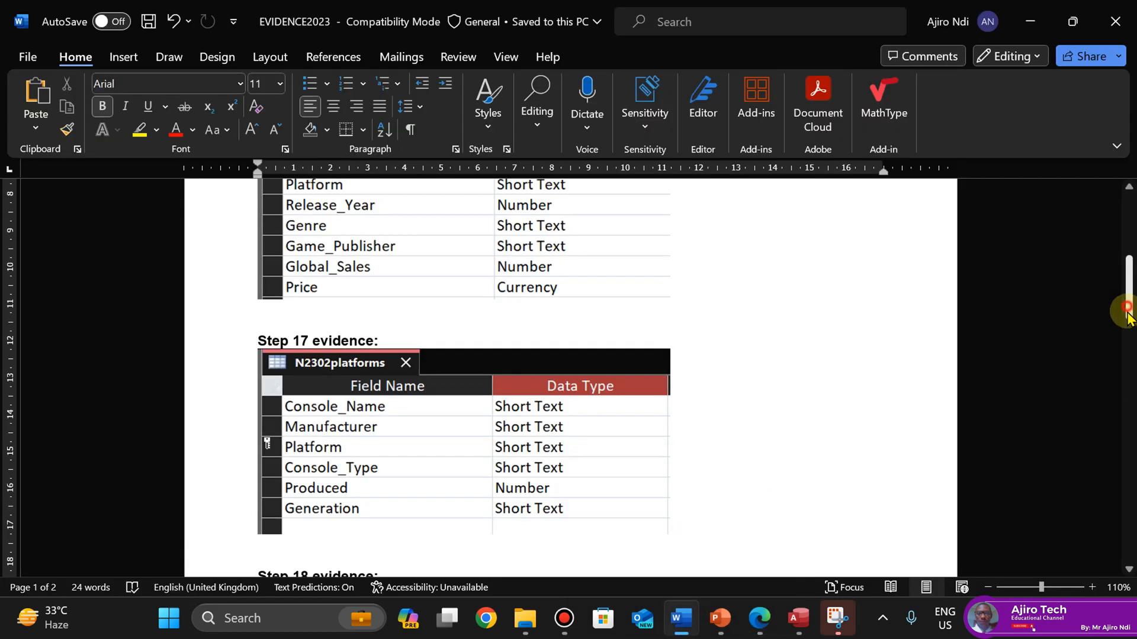
pyautogui.moveTo(1128, 270); pyautogui.dragTo(1129, 308)
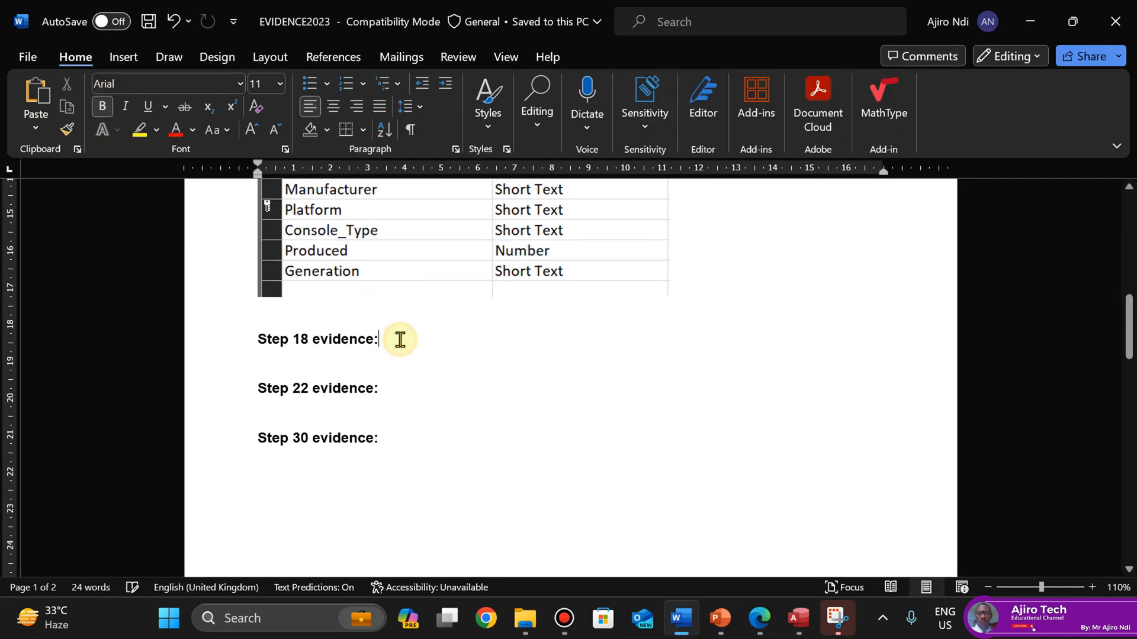
pyautogui.press('Return')
pyautogui.hotkey('ctrl', 'v')
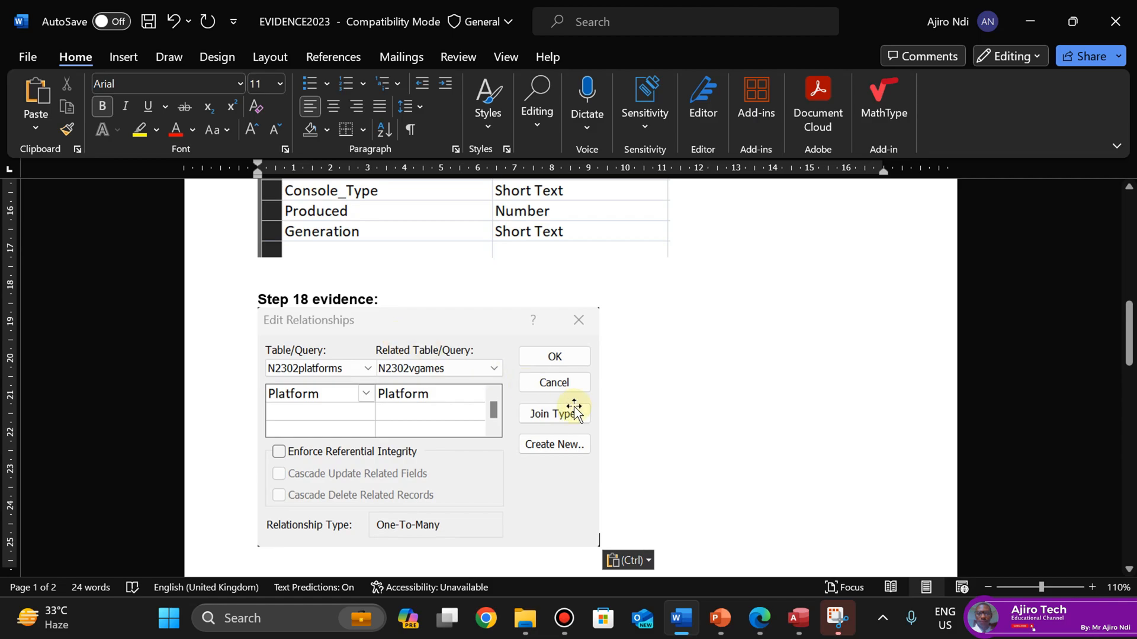
# Set the Step 18 screenshot's width to 10.1 cm, keeping its proportions
pyautogui.click(574, 409)
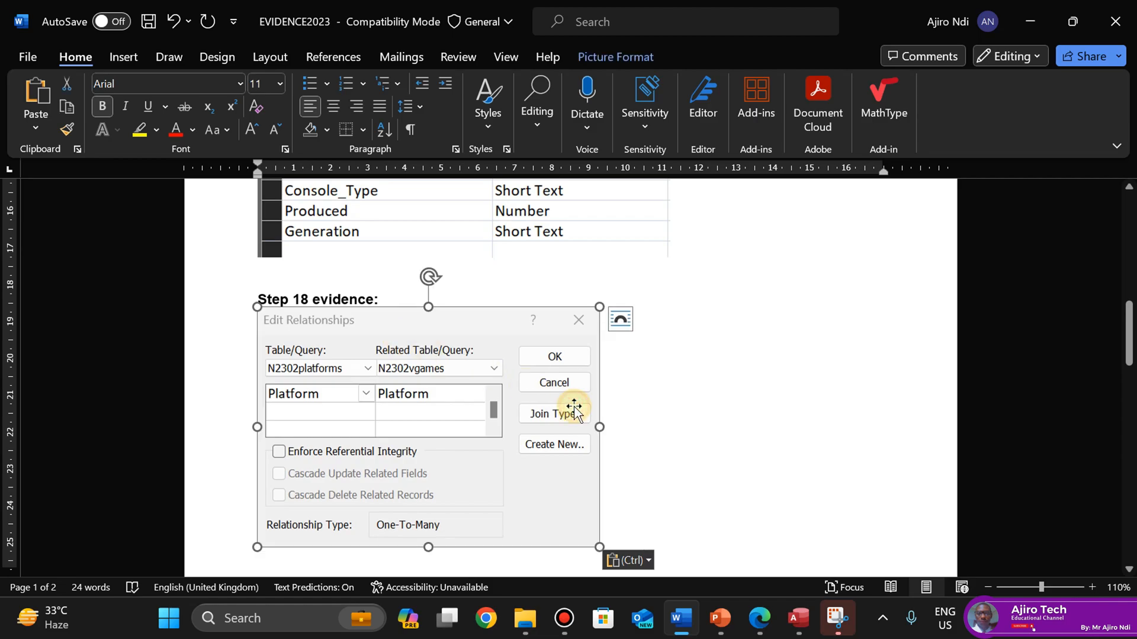
pyautogui.click(616, 59)
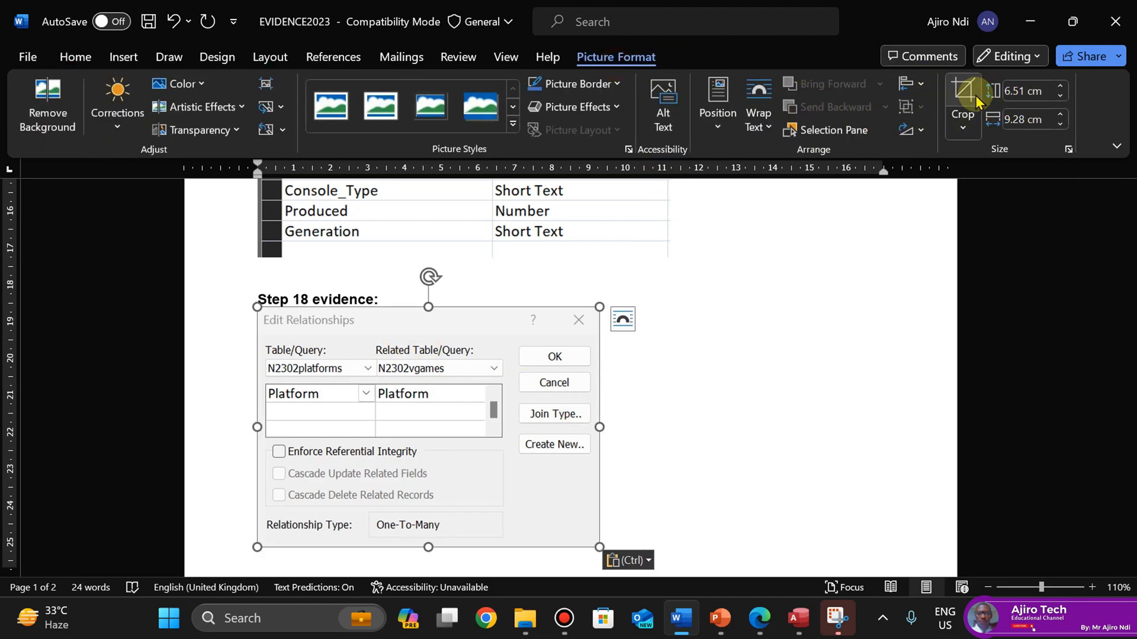
pyautogui.click(1060, 114)
pyautogui.click(1060, 115)
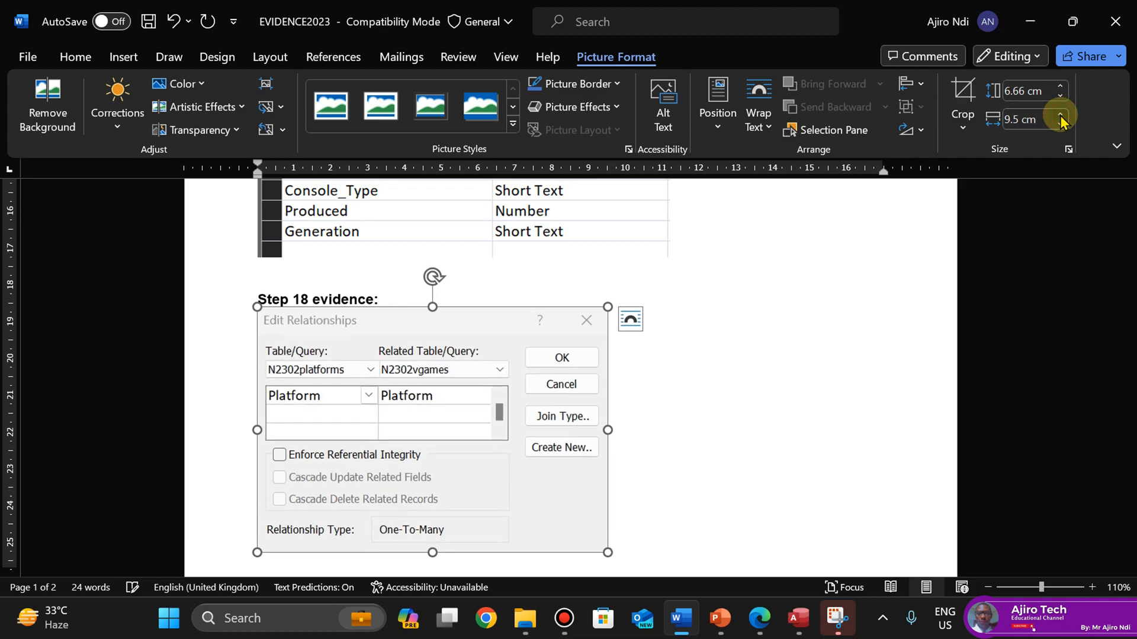
pyautogui.click(1060, 115)
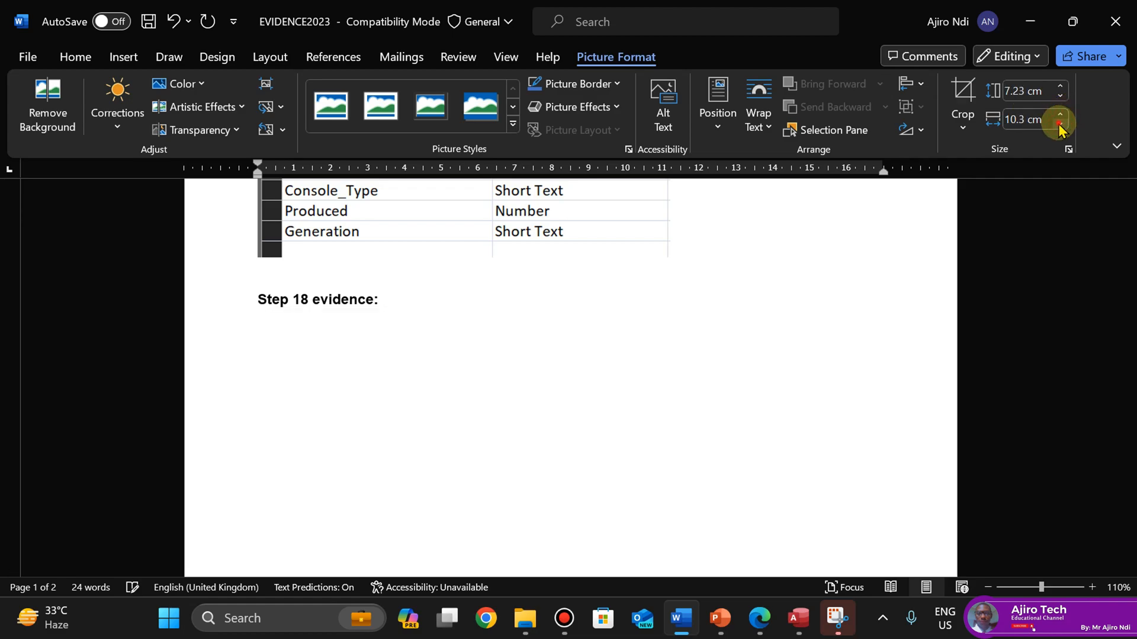
pyautogui.click(1060, 125)
pyautogui.click(1059, 115)
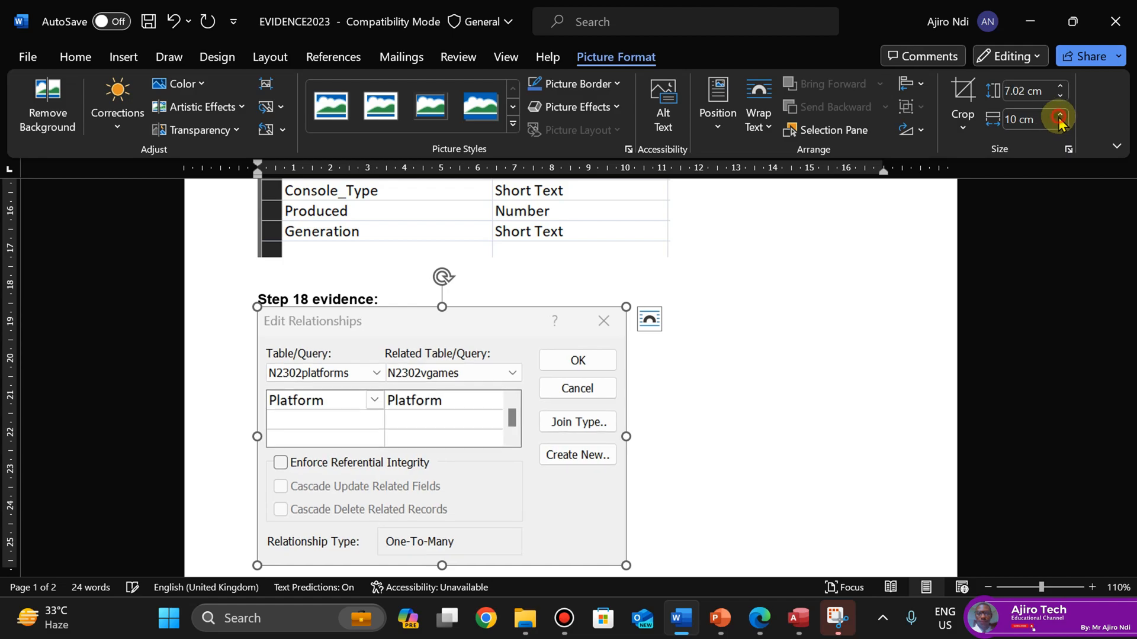
pyautogui.click(1060, 114)
pyautogui.click(1060, 115)
pyautogui.click(1060, 124)
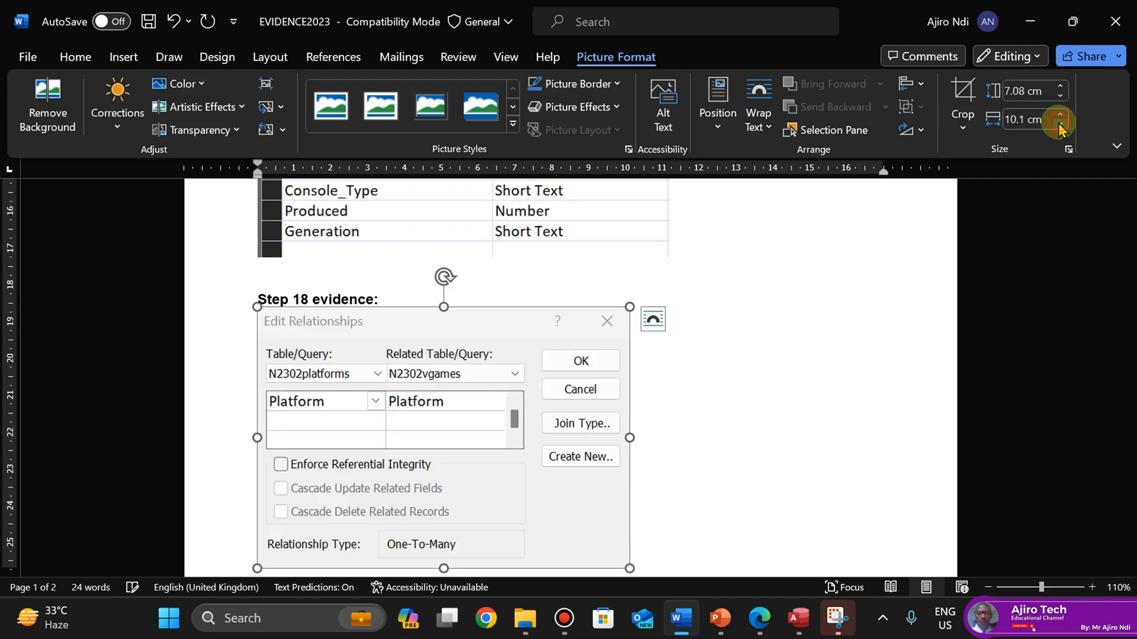
# Remove the blank line above "Step 22 evidence:" and save the document before switching back to the question paper in Edge
pyautogui.moveTo(1124, 323); pyautogui.dragTo(1124, 363)
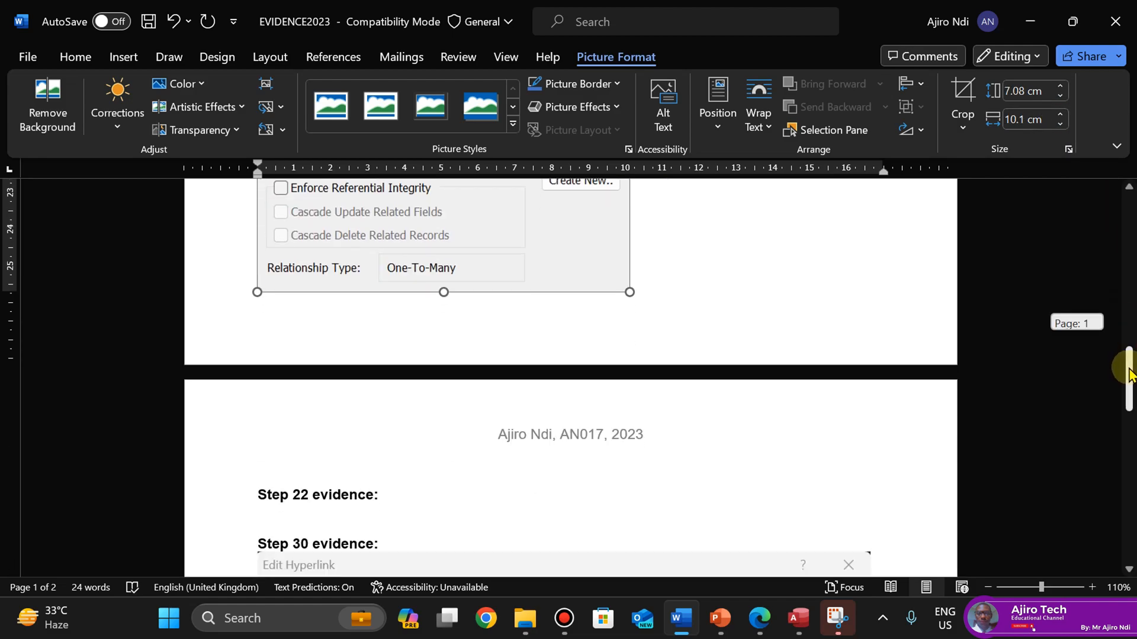
pyautogui.click(322, 474)
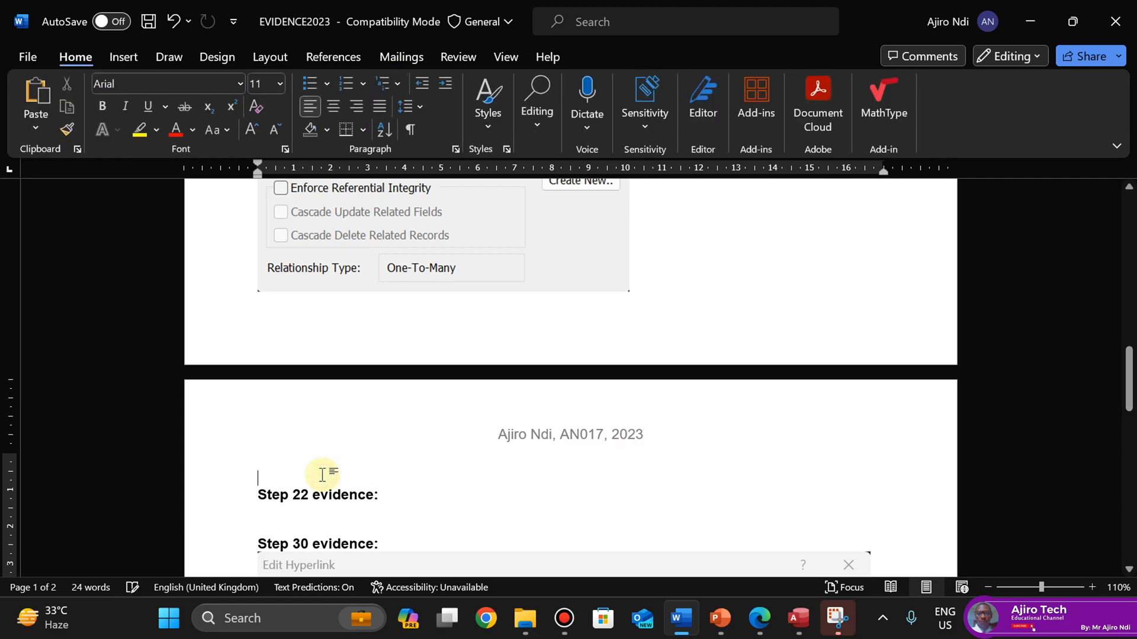
pyautogui.press('BackSpace')
pyautogui.press('BackSpace')
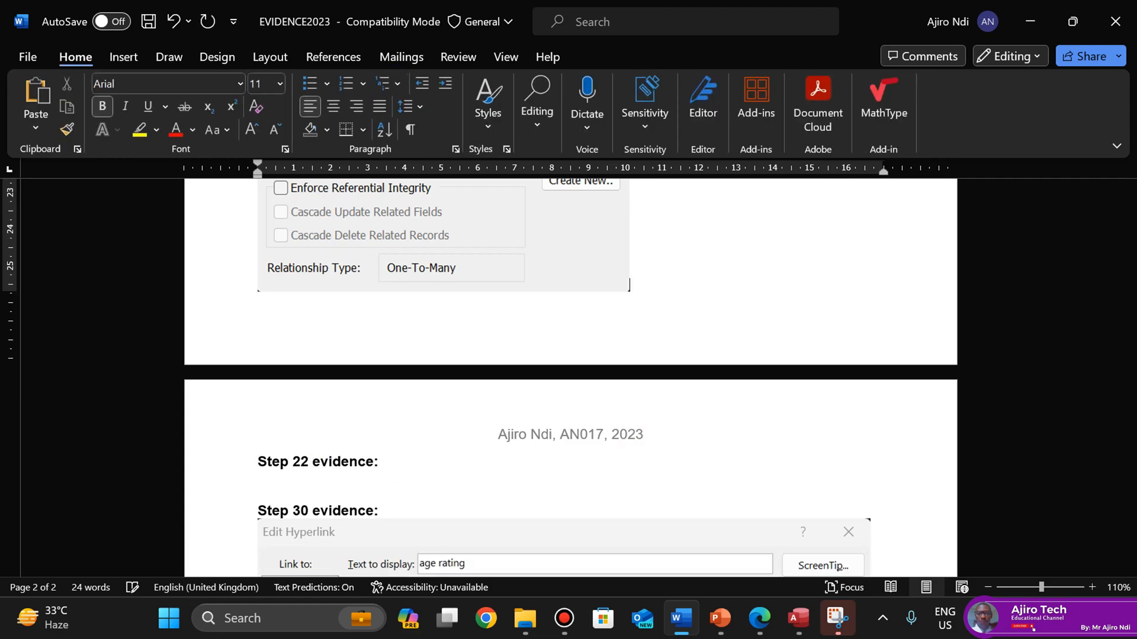
pyautogui.click(150, 26)
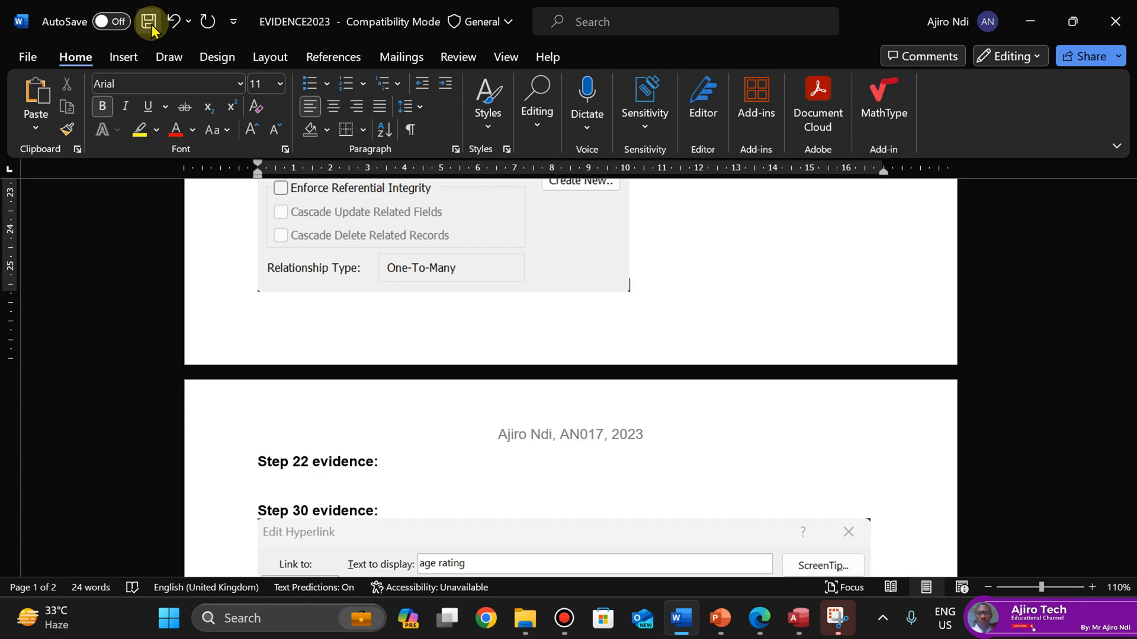
pyautogui.moveTo(1127, 388); pyautogui.dragTo(1101, 246)
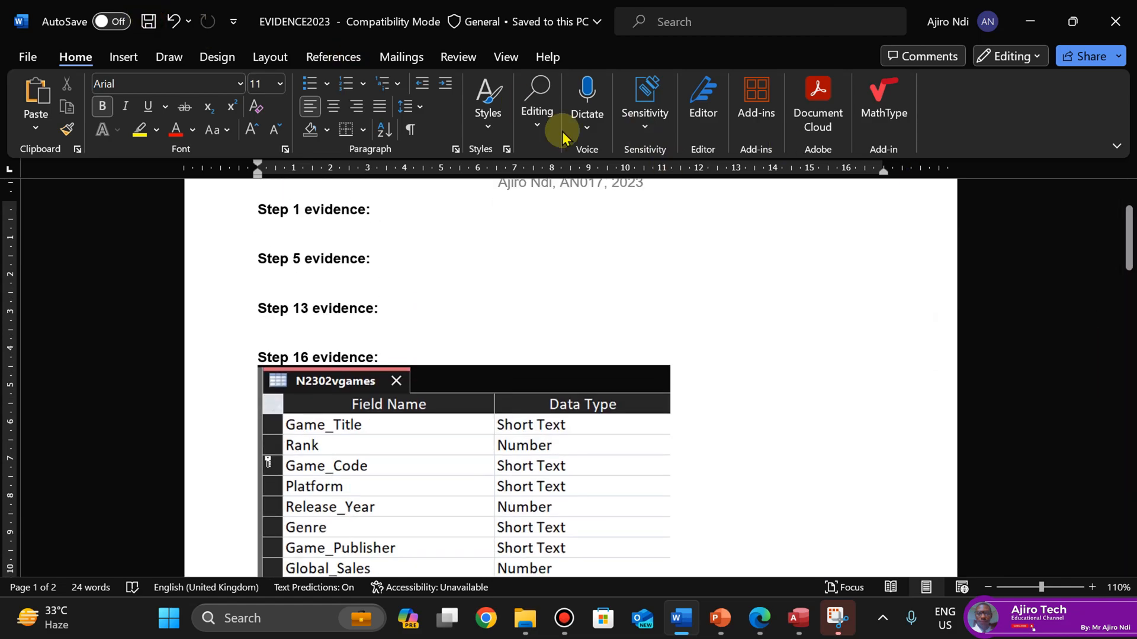
pyautogui.click(758, 620)
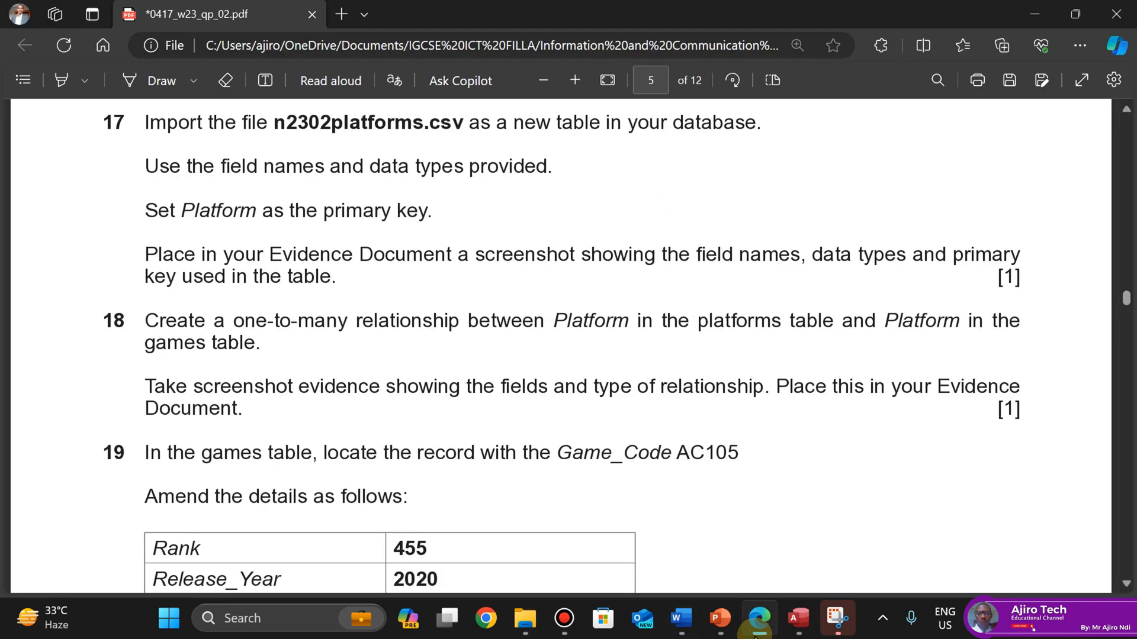
# Read question 19 in the paper, switch to Access, and save and close the relationships layout
pyautogui.press('Down')
pyautogui.press('Down')
pyautogui.press('Down')
pyautogui.press('Down')
pyautogui.press('Down')
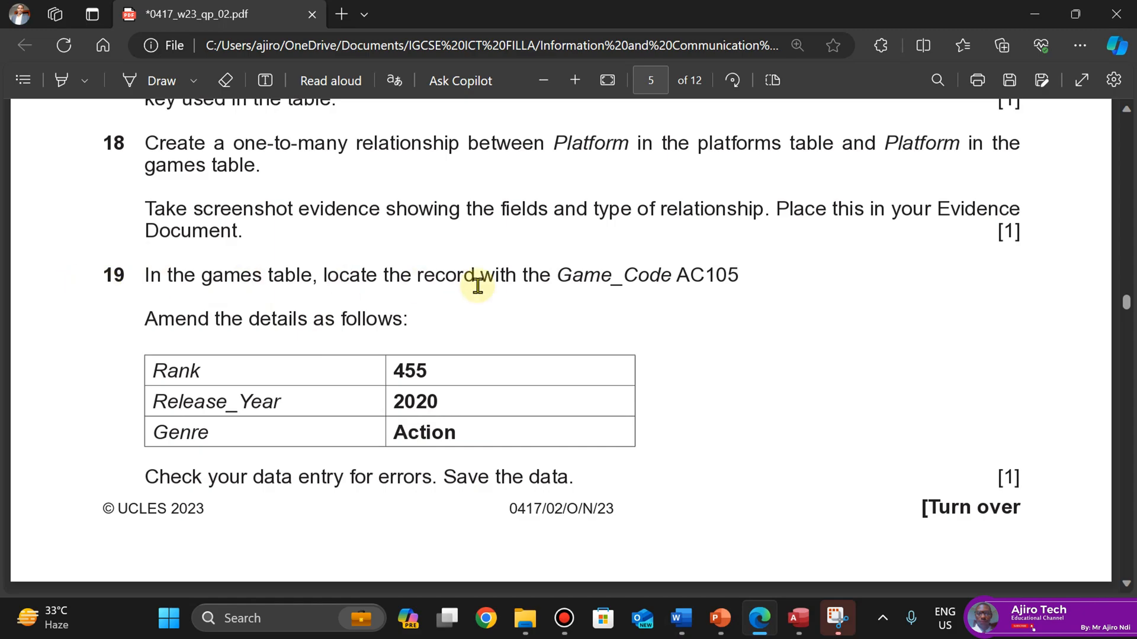
pyautogui.moveTo(798, 618)
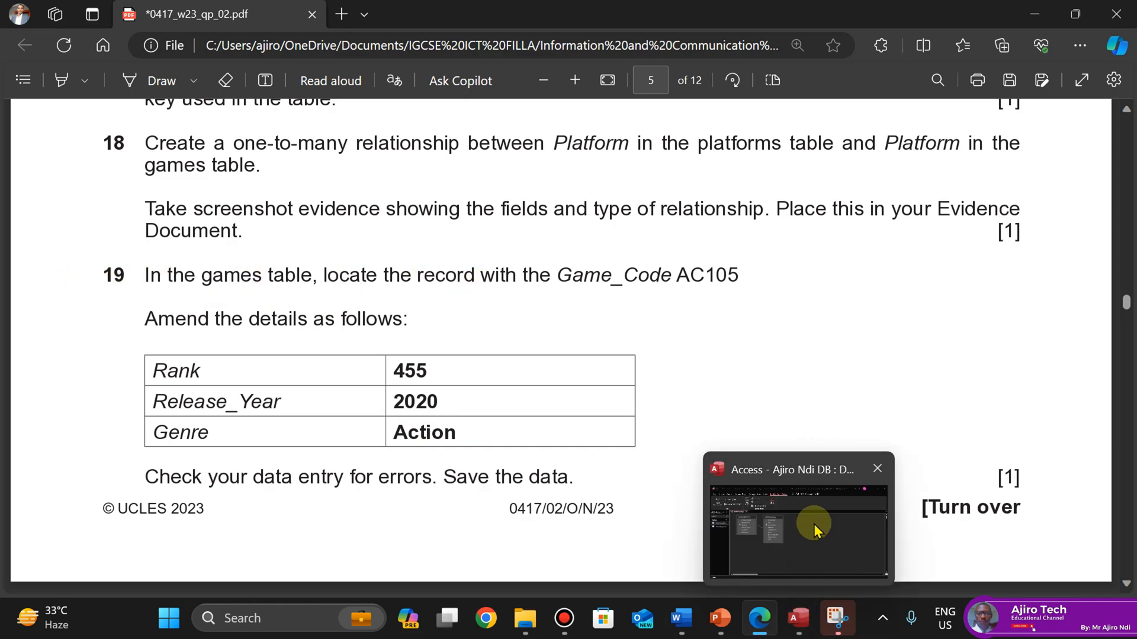
pyautogui.click(815, 526)
pyautogui.rightClick(172, 175)
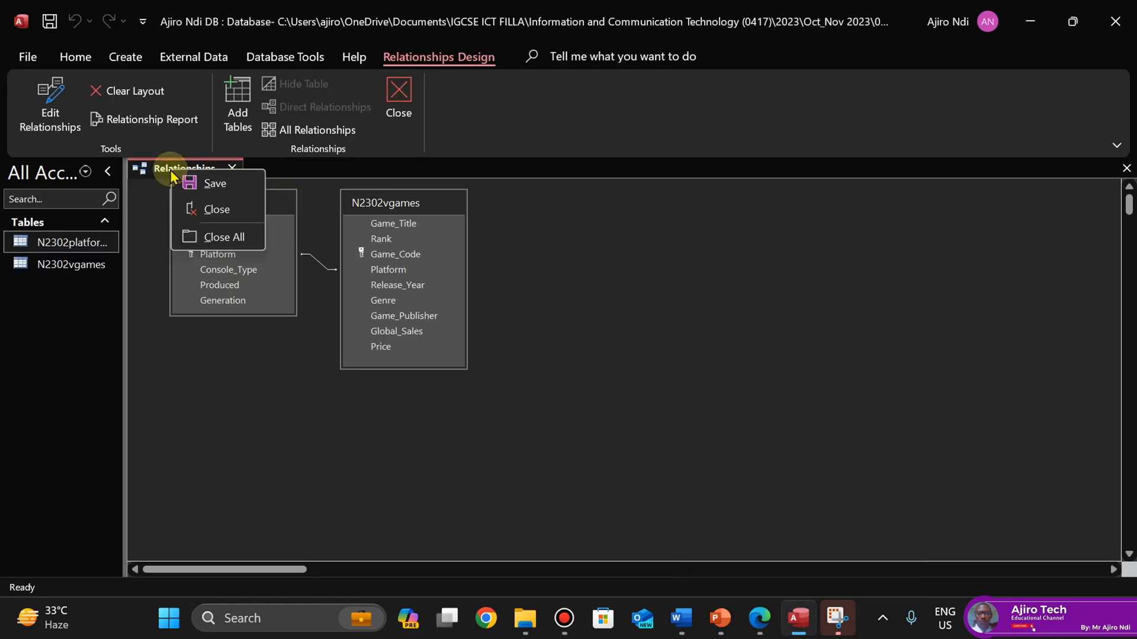
pyautogui.click(191, 183)
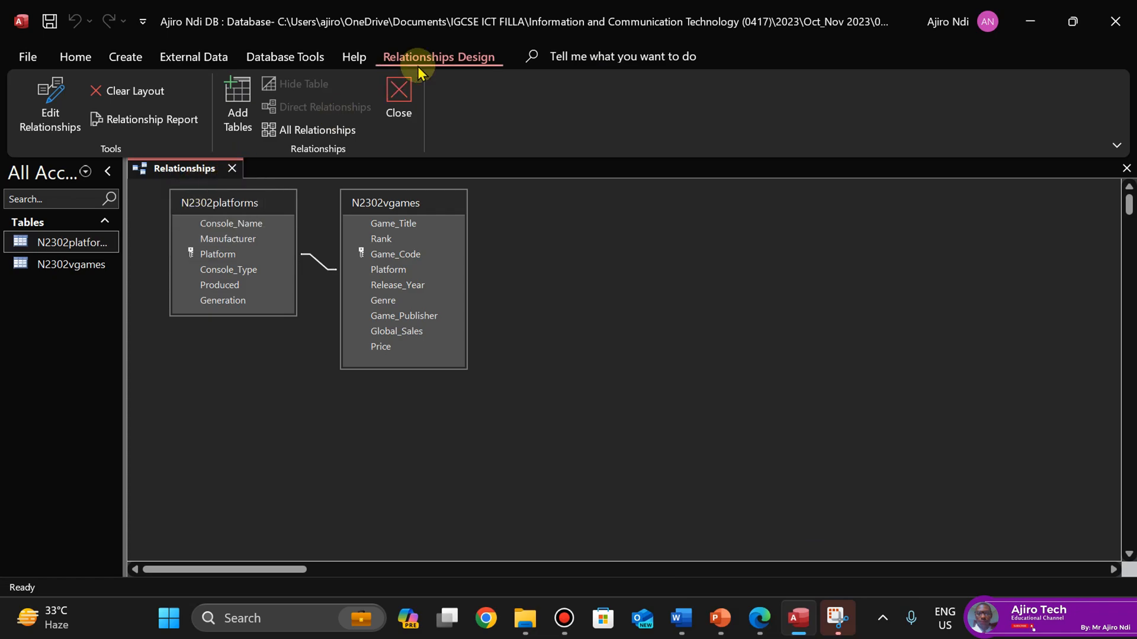
pyautogui.click(399, 94)
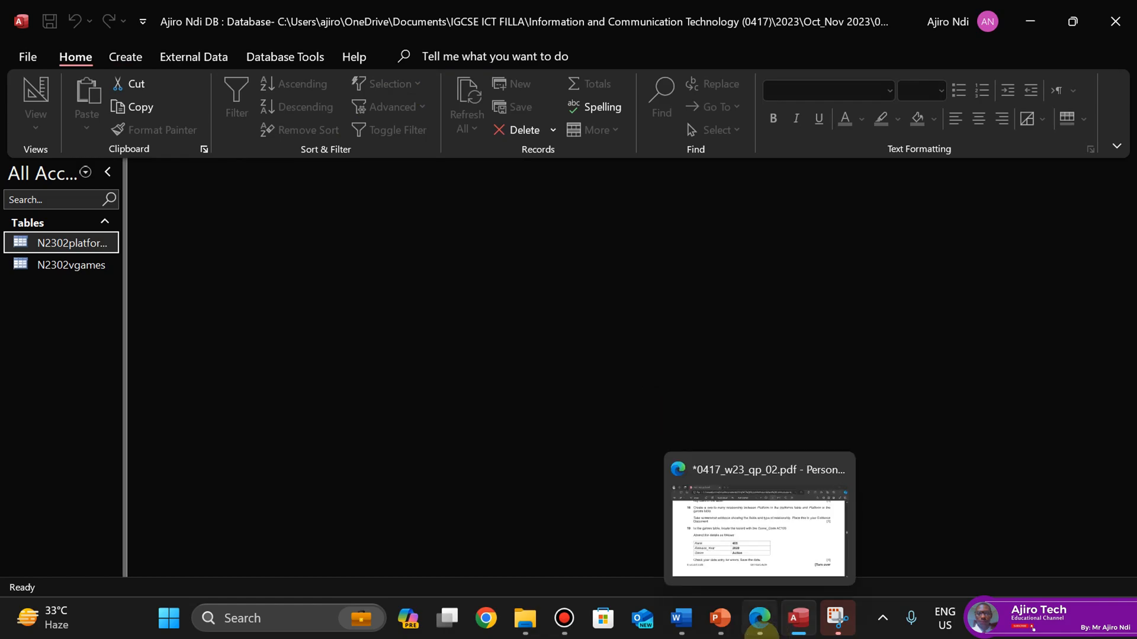
# Check question 19 in Edge again and open the N2302vgames table in Access
pyautogui.click(760, 618)
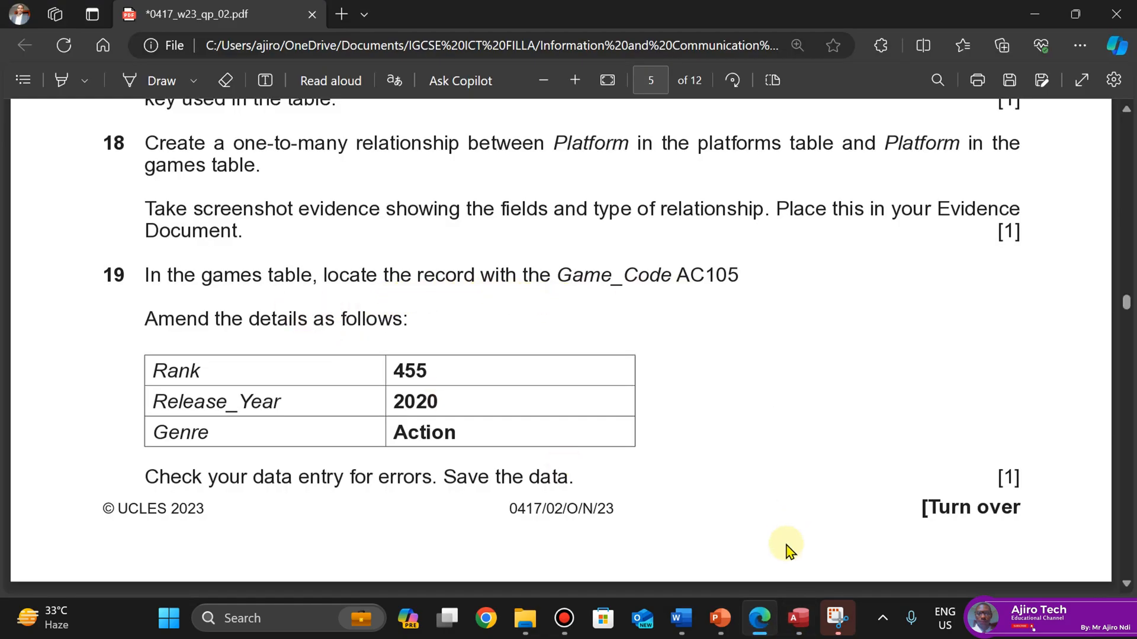
pyautogui.click(845, 521)
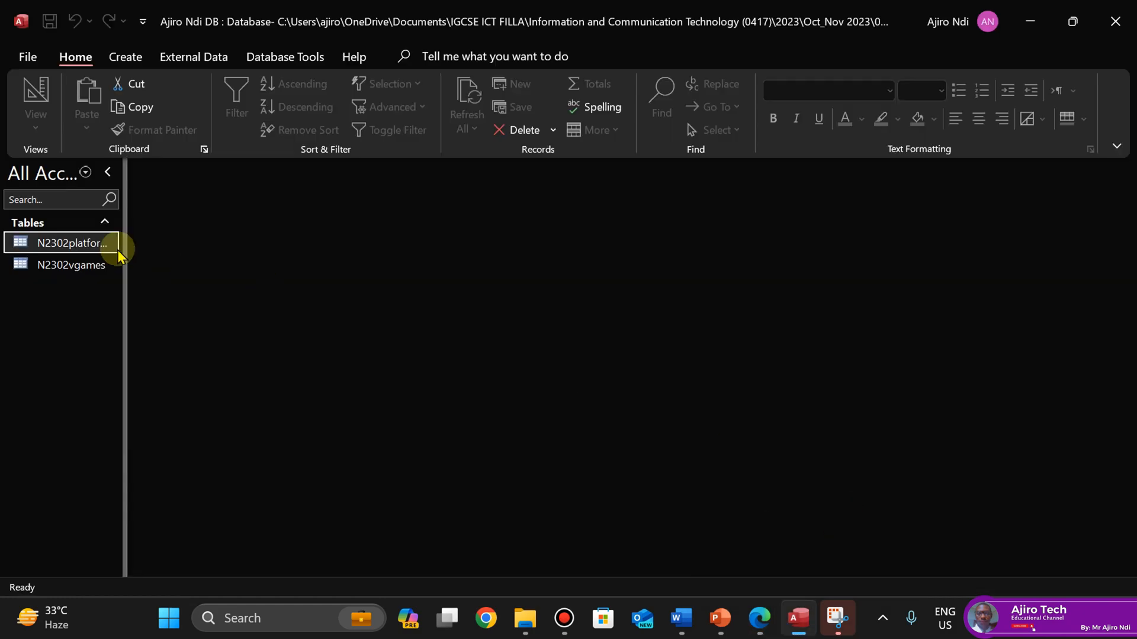
pyautogui.doubleClick(58, 268)
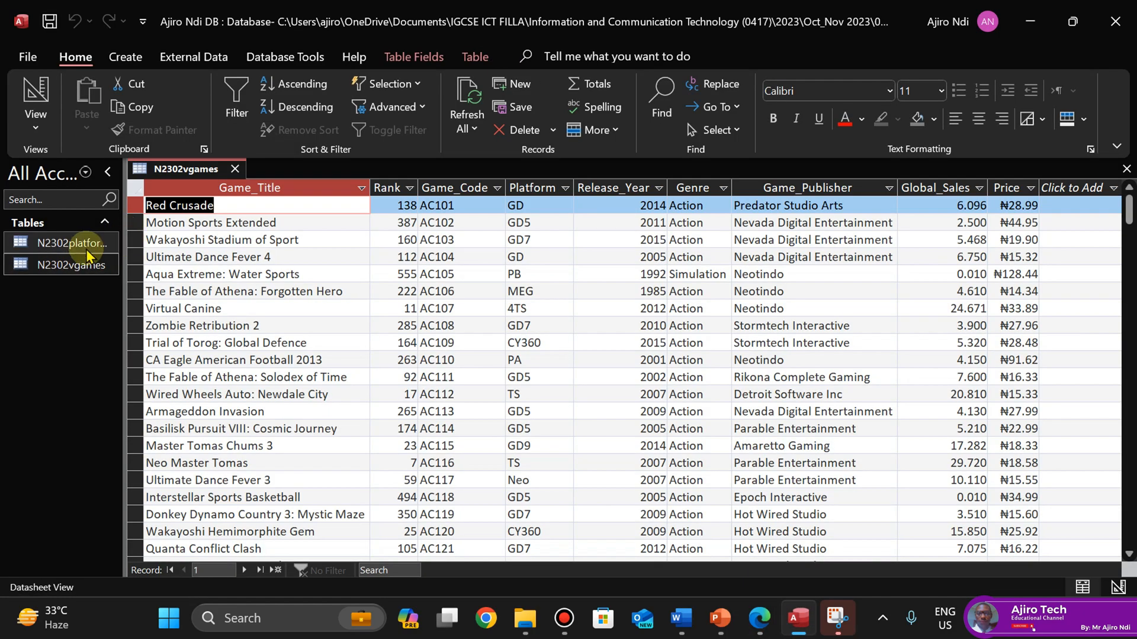
# Examine the related games of the Artizar 4900 record in the N2302platforms table, collapse them and close that table
pyautogui.click(81, 251)
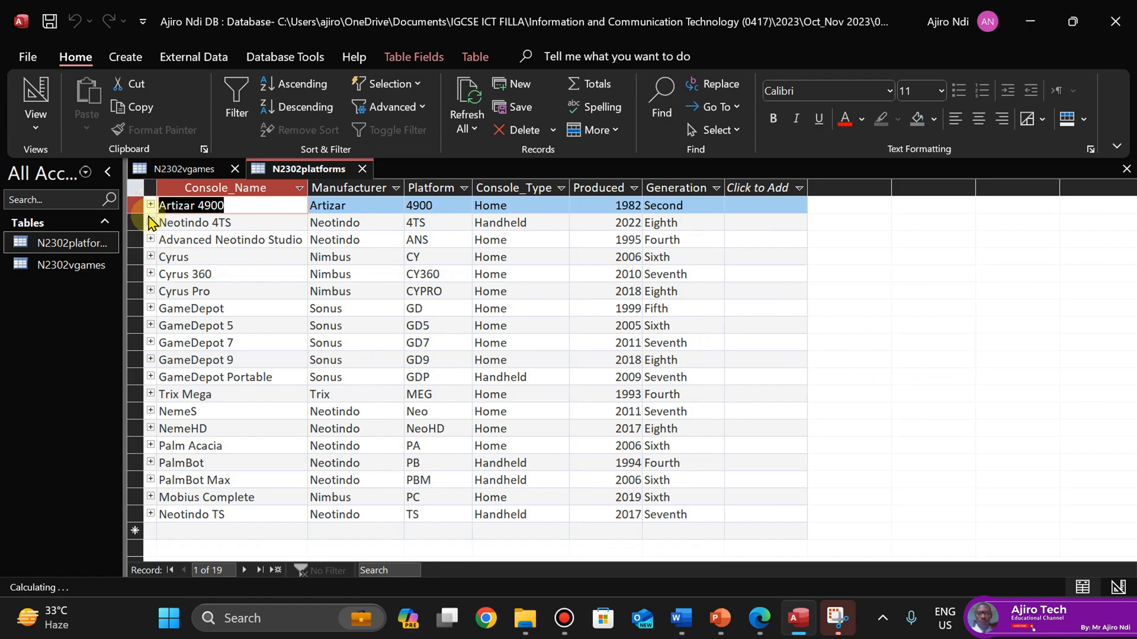
pyautogui.click(151, 205)
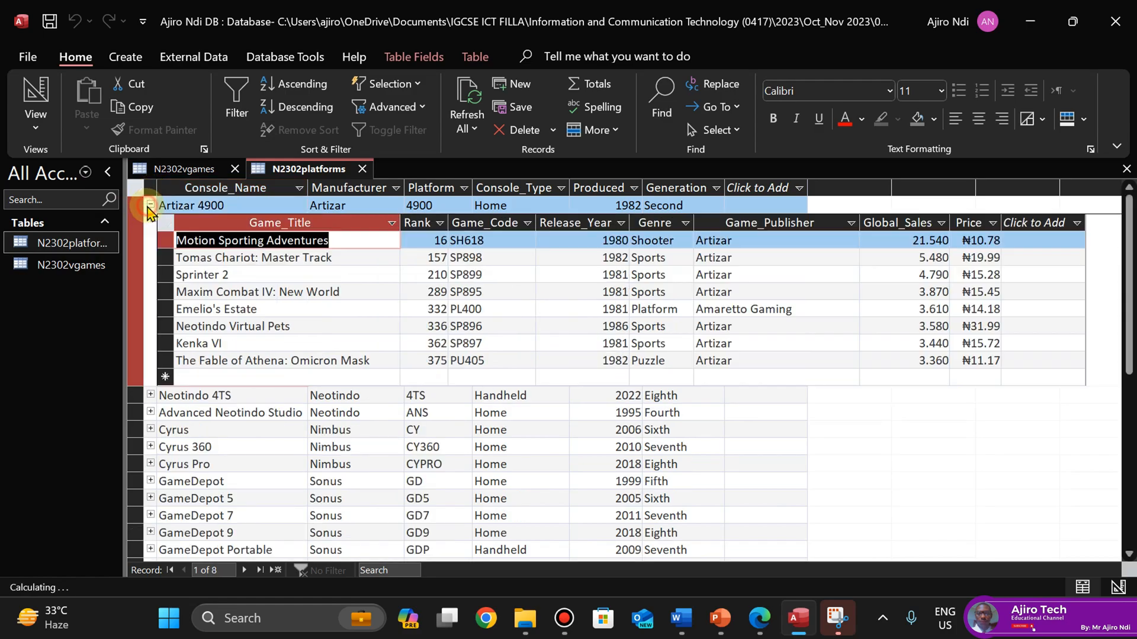
pyautogui.click(150, 205)
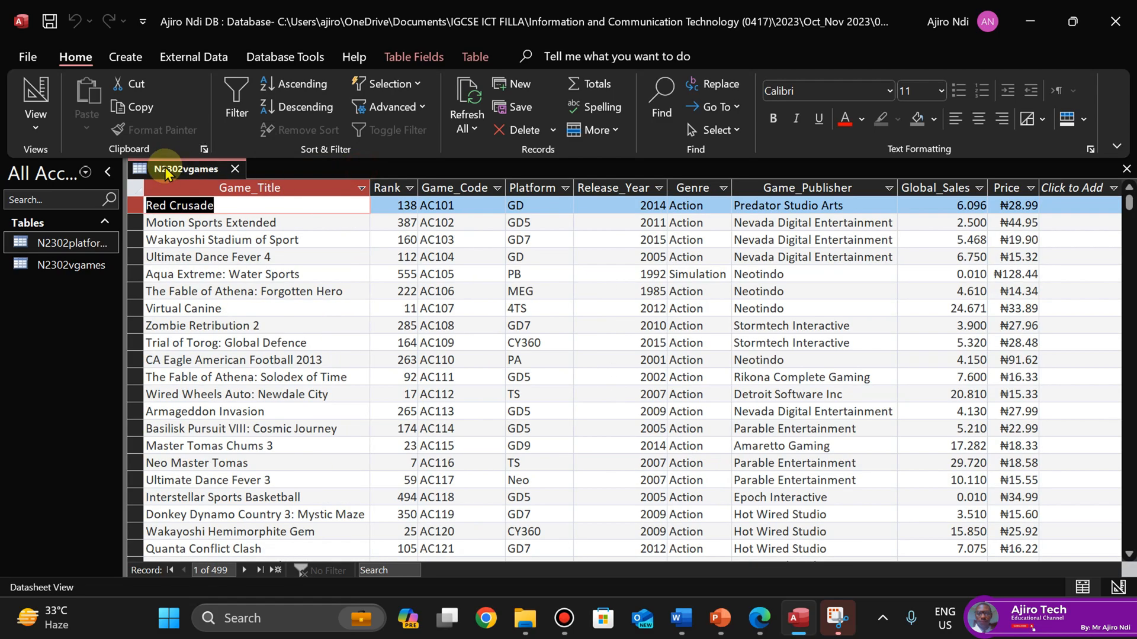
pyautogui.click(362, 169)
# Highlight the game code AC105 in question 19 and locate that record in the N2302vgames table in Access
pyautogui.click(758, 633)
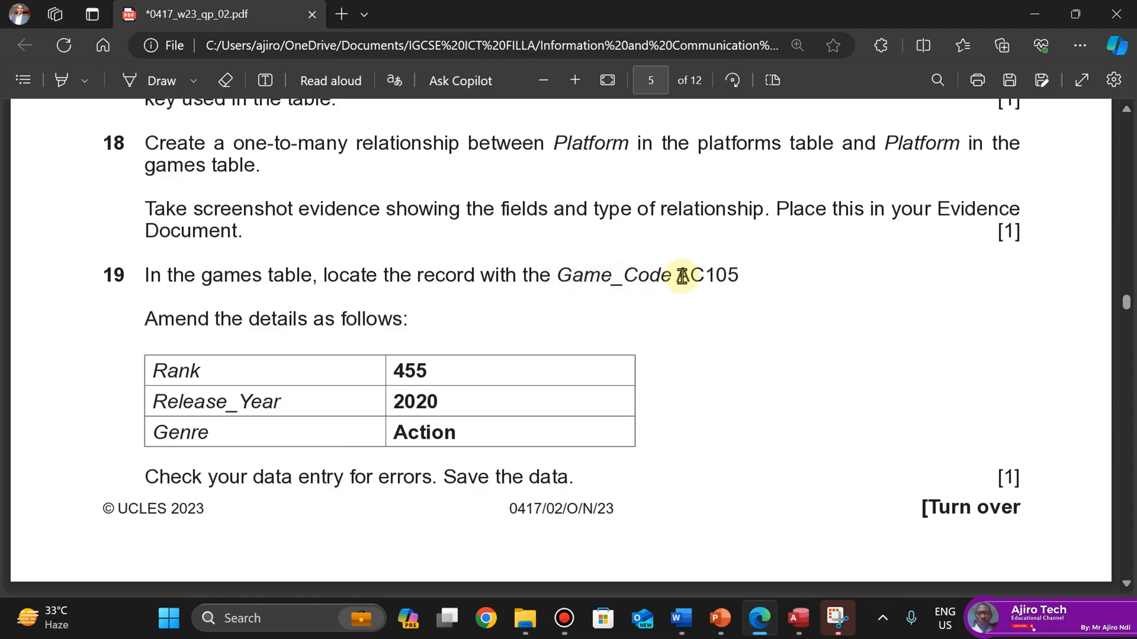
pyautogui.moveTo(682, 277); pyautogui.dragTo(731, 275)
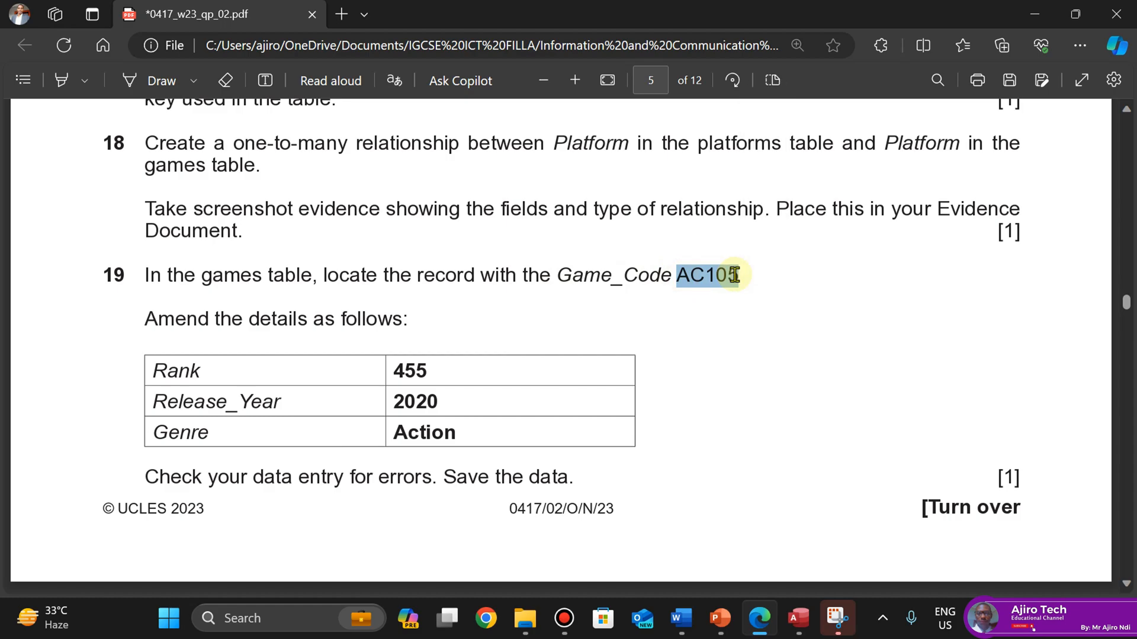
pyautogui.click(799, 618)
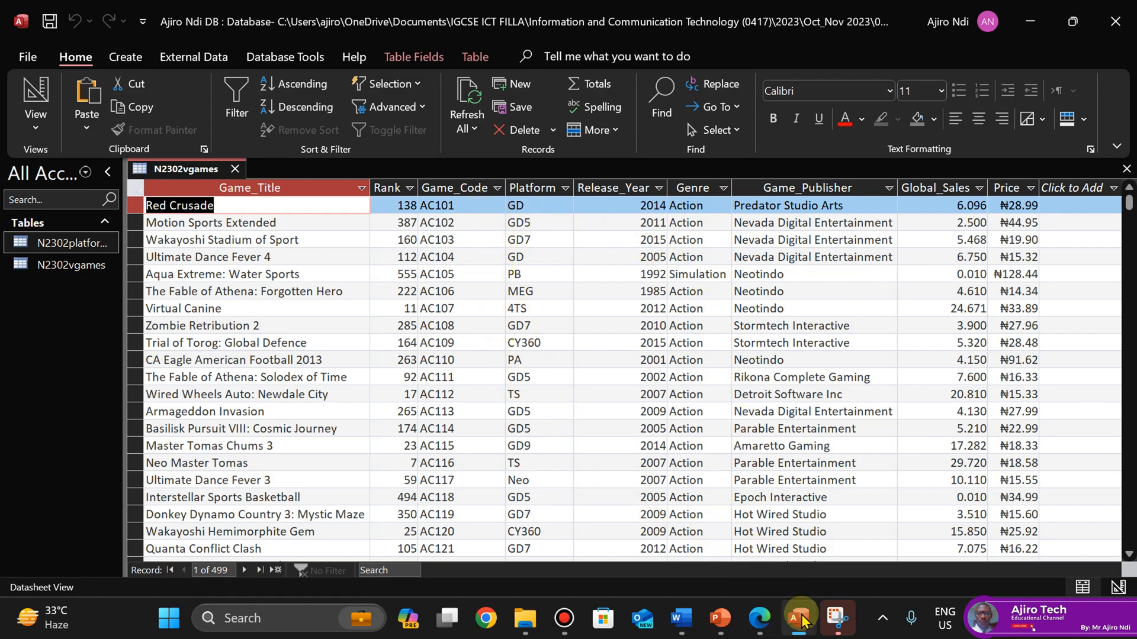
pyautogui.click(766, 630)
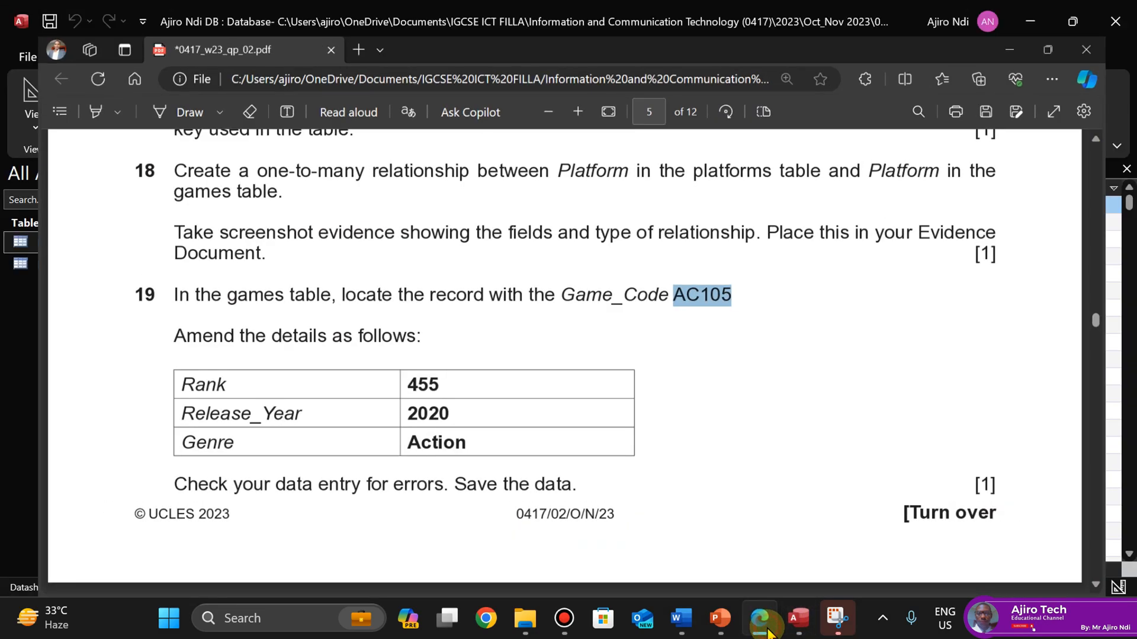
pyautogui.click(764, 630)
pyautogui.click(457, 275)
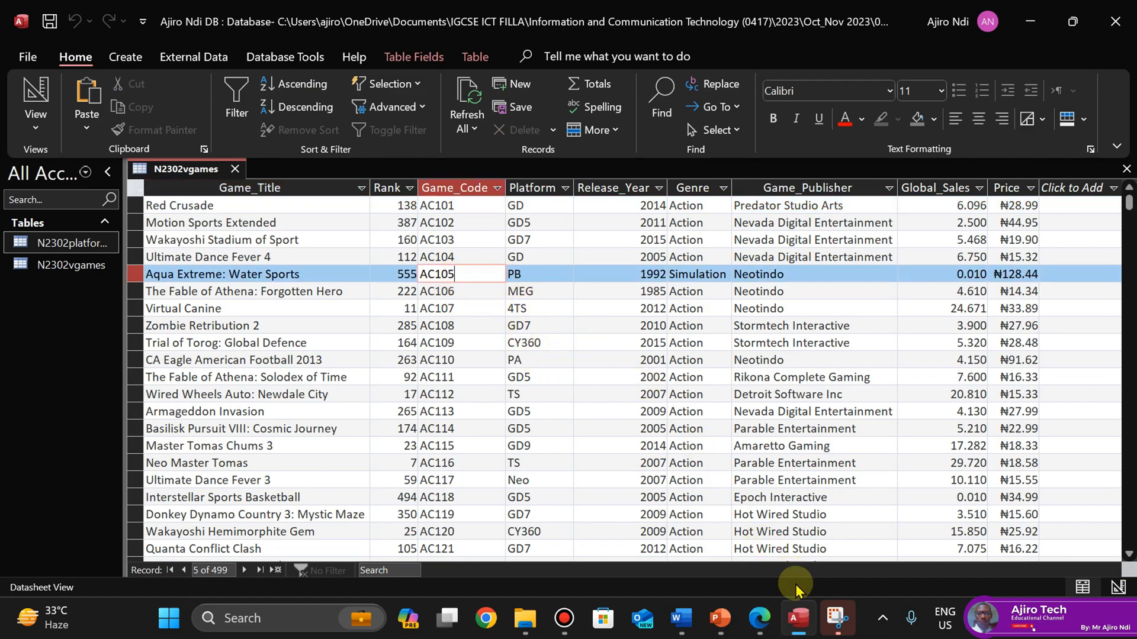
# Check the required amendments in the question paper and set the AC105 record's Rank to 455
pyautogui.click(760, 626)
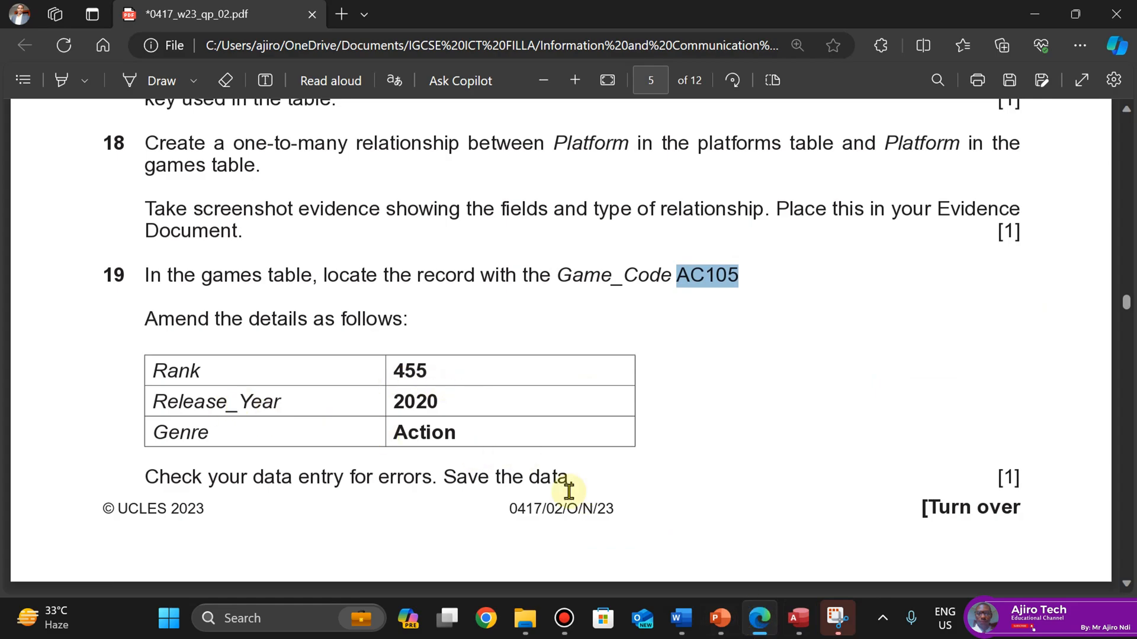
pyautogui.click(757, 632)
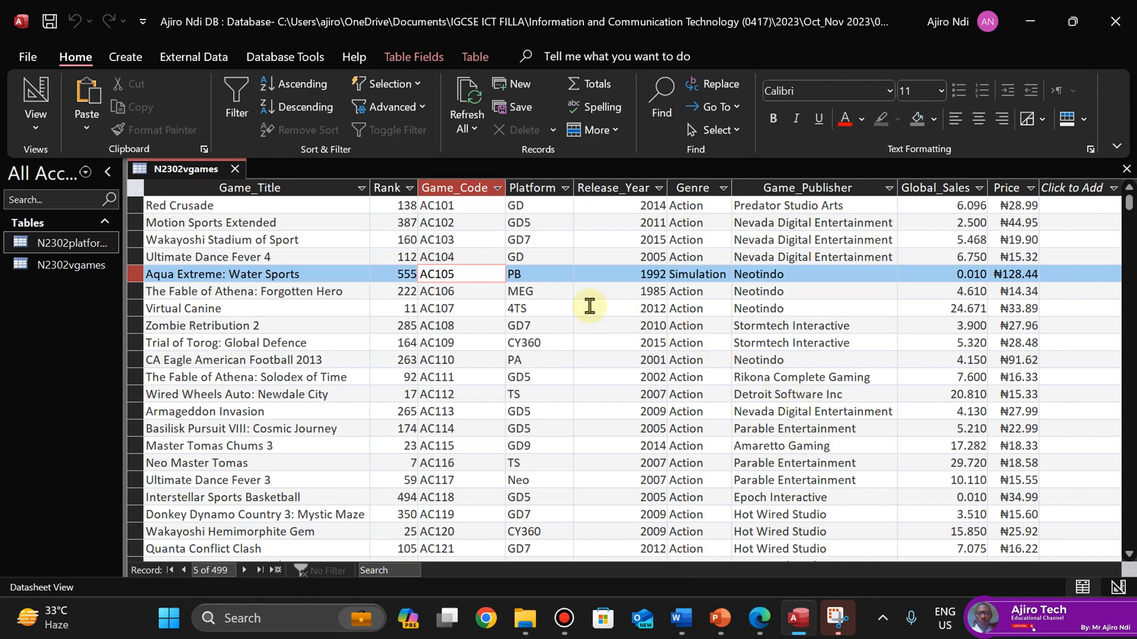
pyautogui.click(410, 276)
pyautogui.press('Delete')
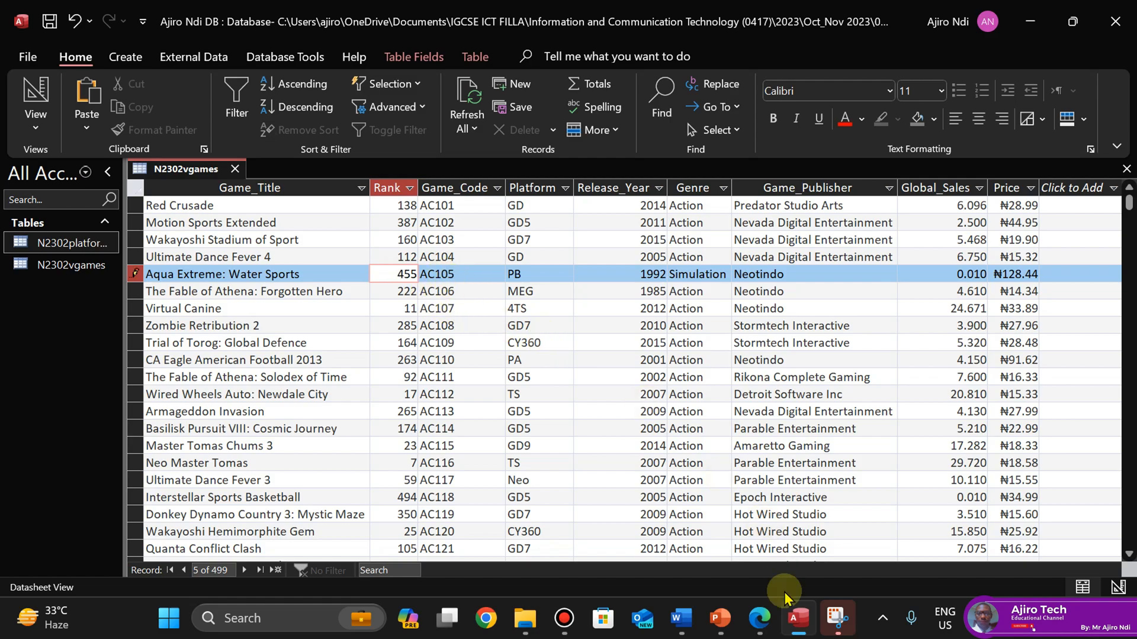
# Consult question 19 for the release year and set the AC105 record's Release_Year to 2020
pyautogui.click(767, 633)
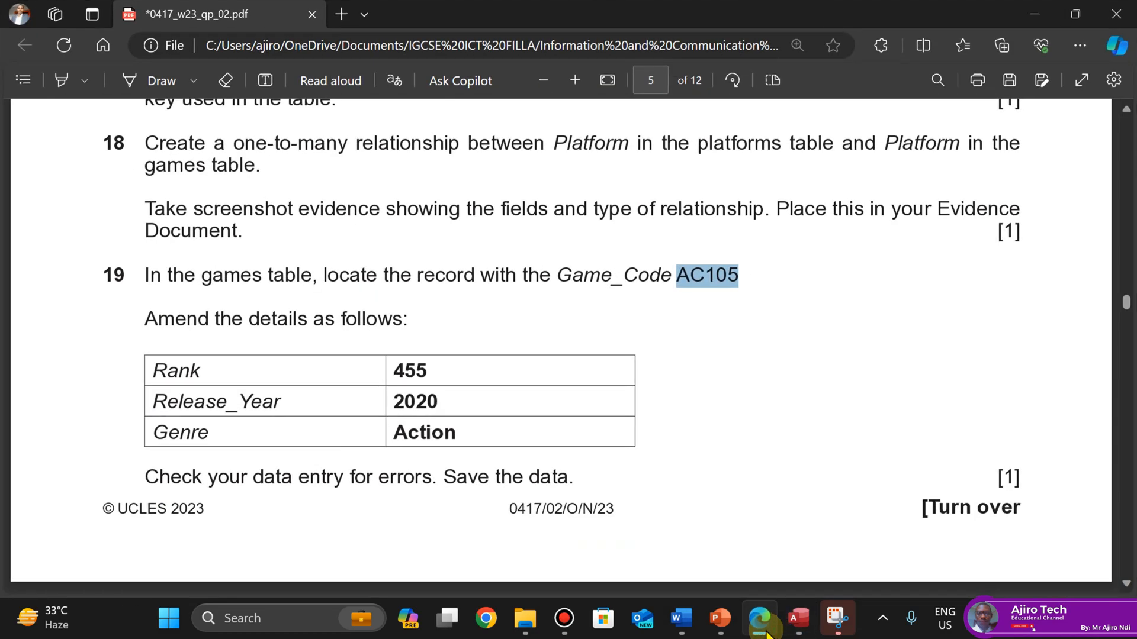
pyautogui.click(766, 632)
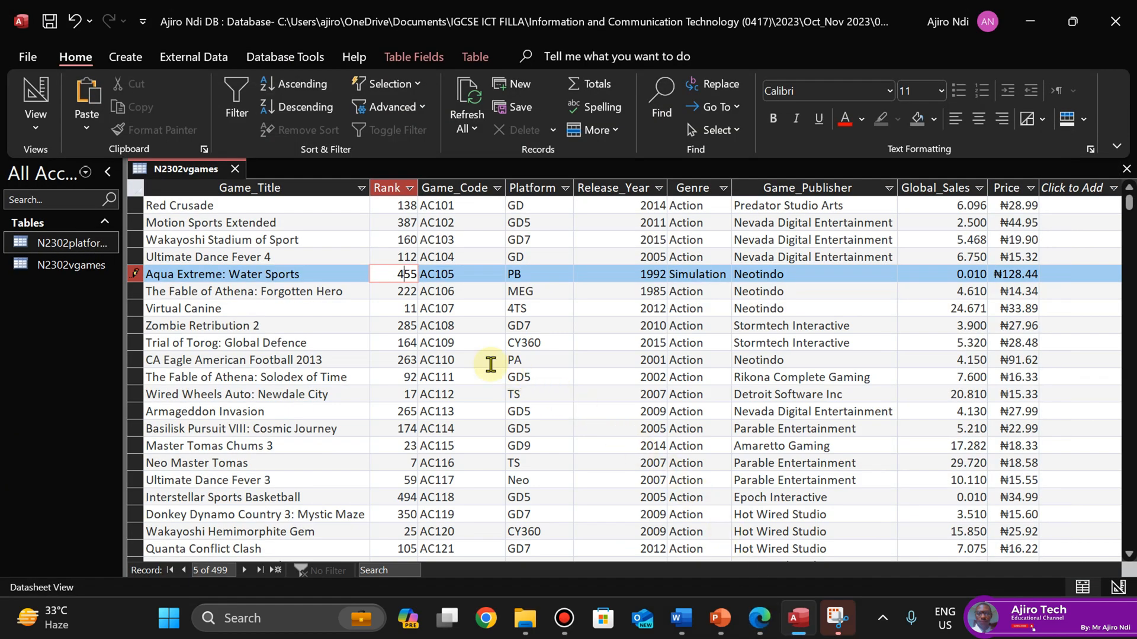
pyautogui.click(660, 275)
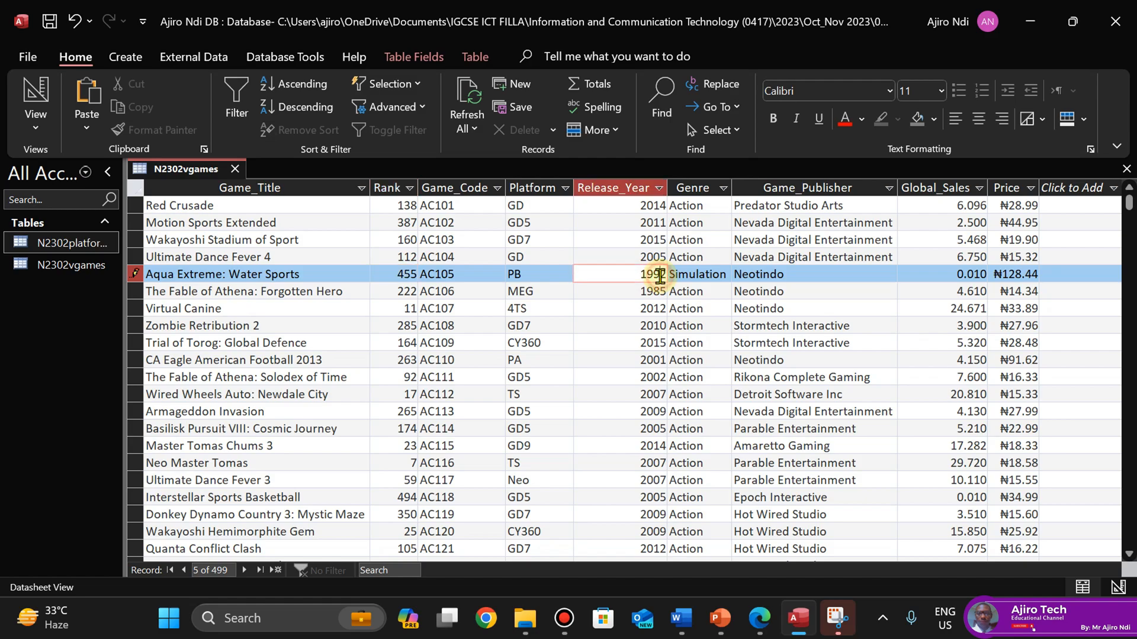
pyautogui.press('BackSpace')
pyautogui.press('BackSpace')
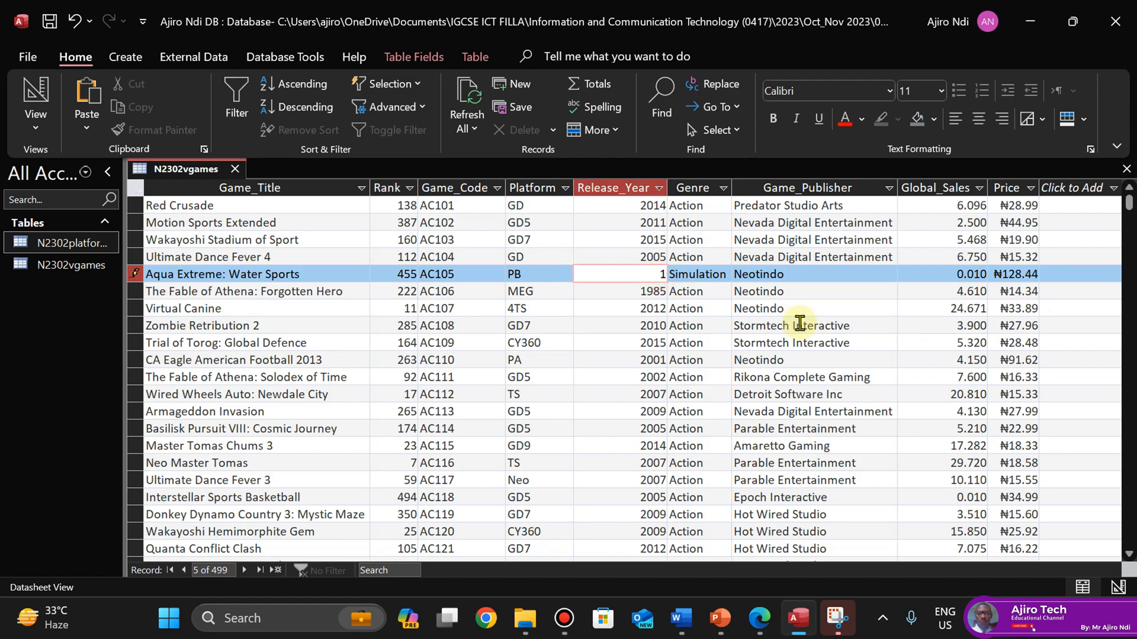
pyautogui.write('2020')
# Consult question 19 for the genre and replace the AC105 record's Genre with Action
pyautogui.click(758, 621)
pyautogui.click(758, 620)
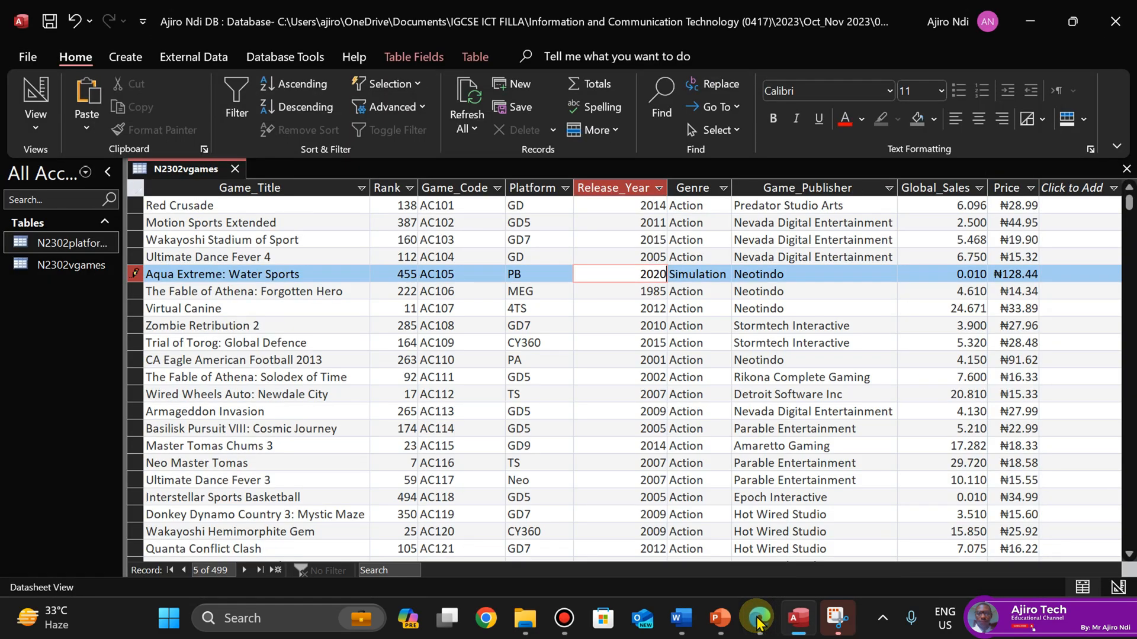
pyautogui.click(757, 621)
pyautogui.click(758, 621)
pyautogui.click(757, 621)
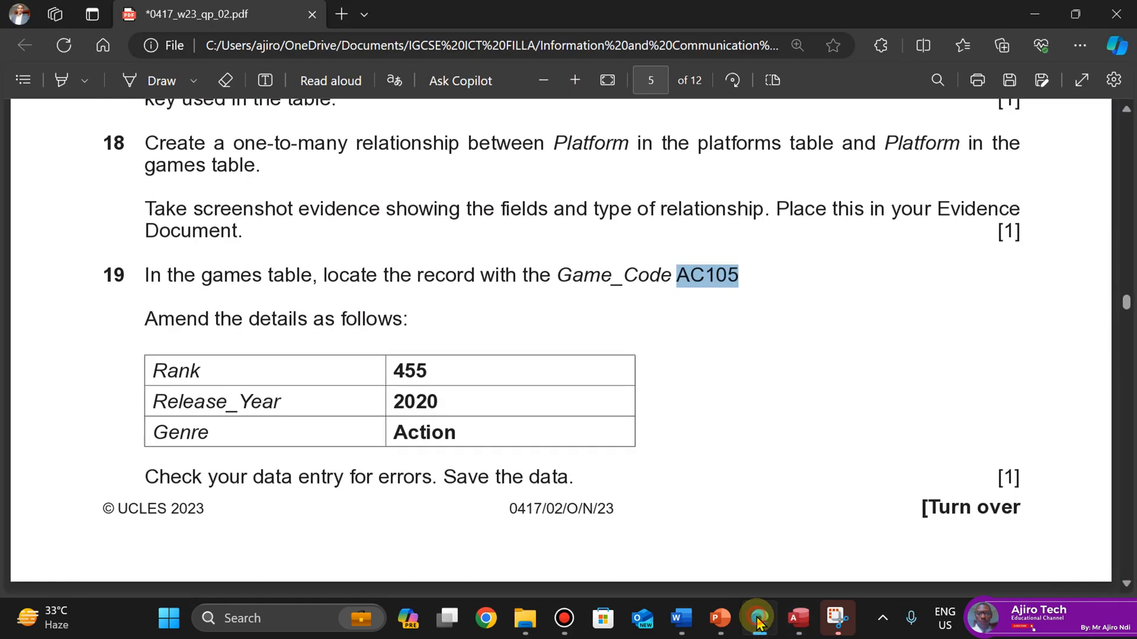
pyautogui.click(757, 621)
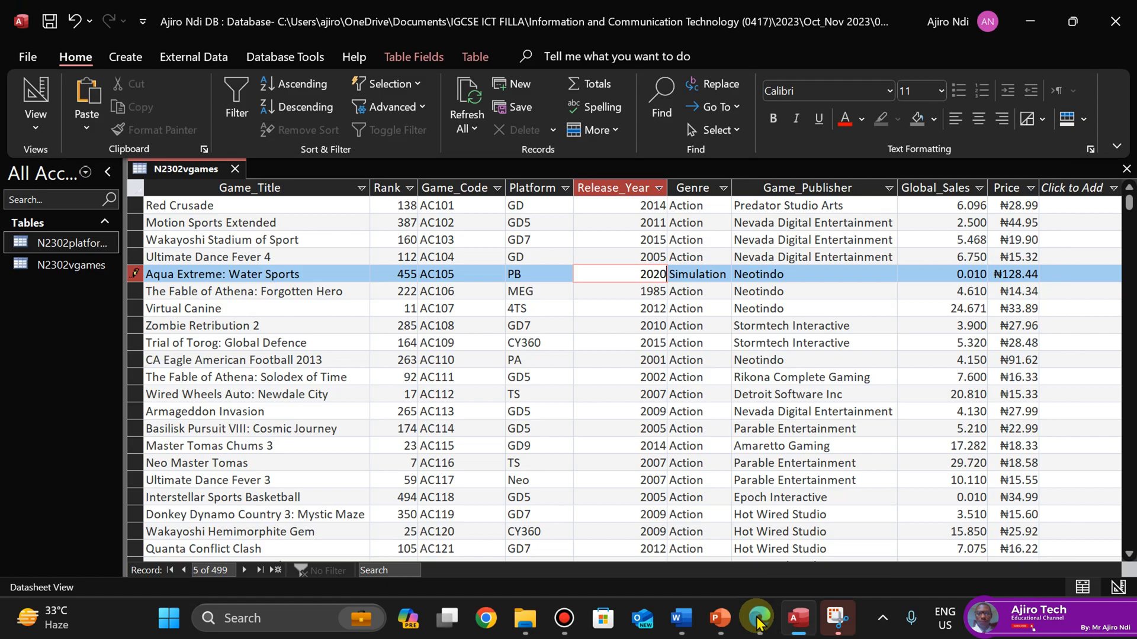
pyautogui.click(716, 276)
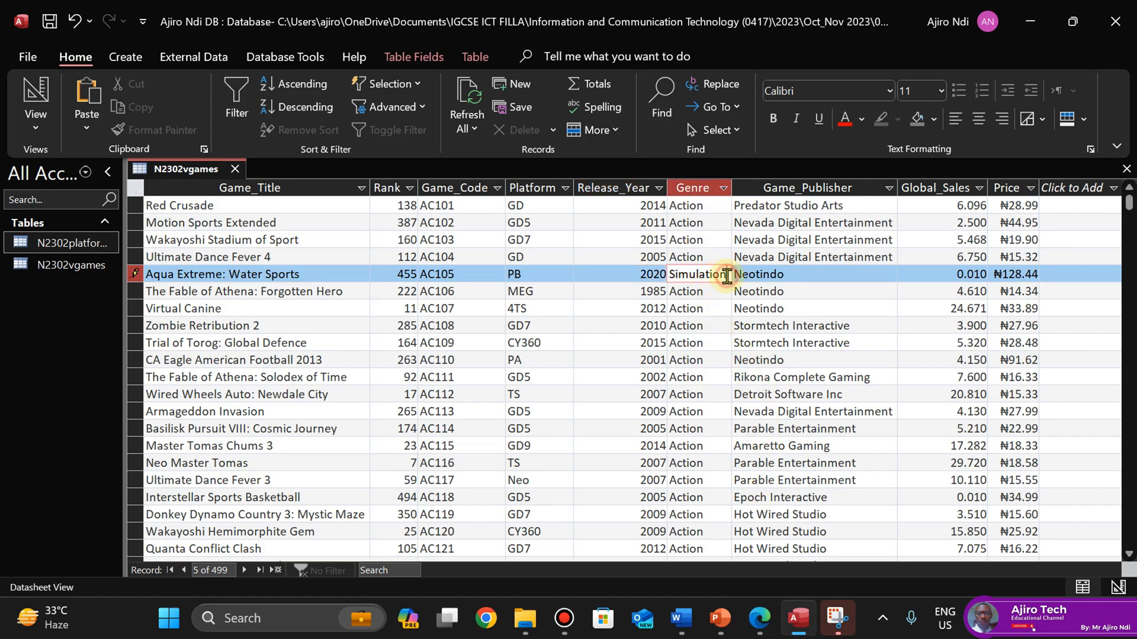
pyautogui.write('A')
pyautogui.hotkey('ctrl', 'a')
pyautogui.click(727, 276)
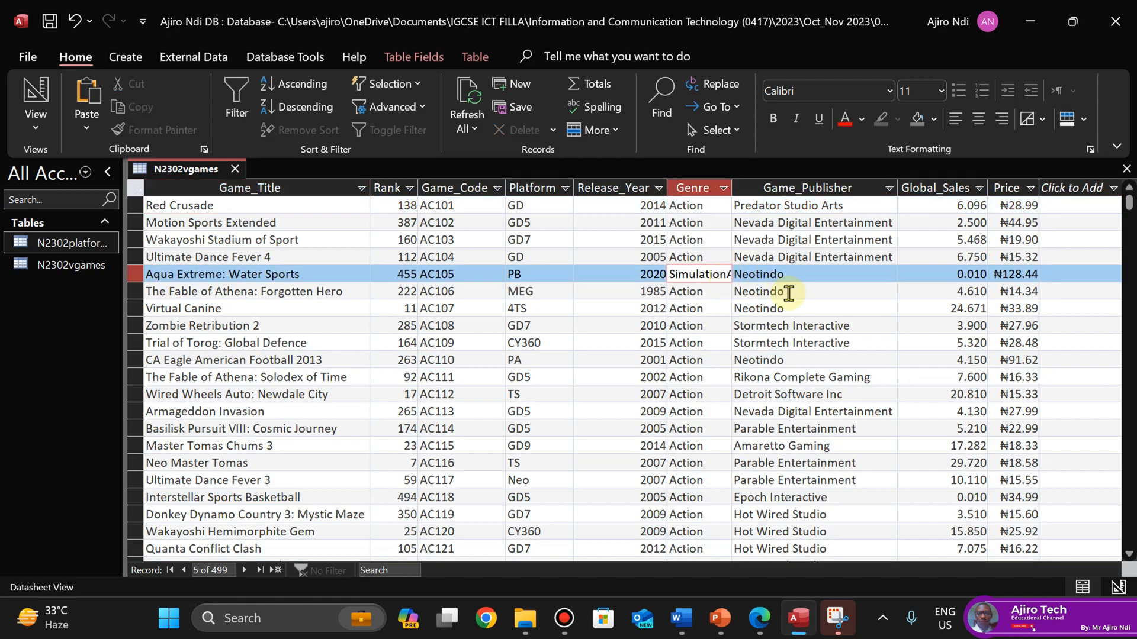
pyautogui.press('Right')
pyautogui.press('BackSpace')
pyautogui.press('BackSpace')
pyautogui.press('BackSpace')
pyautogui.press('BackSpace')
pyautogui.press('BackSpace')
pyautogui.press('BackSpace')
pyautogui.press('BackSpace')
pyautogui.press('BackSpace')
pyautogui.press('BackSpace')
pyautogui.press('BackSpace')
pyautogui.write('Action')
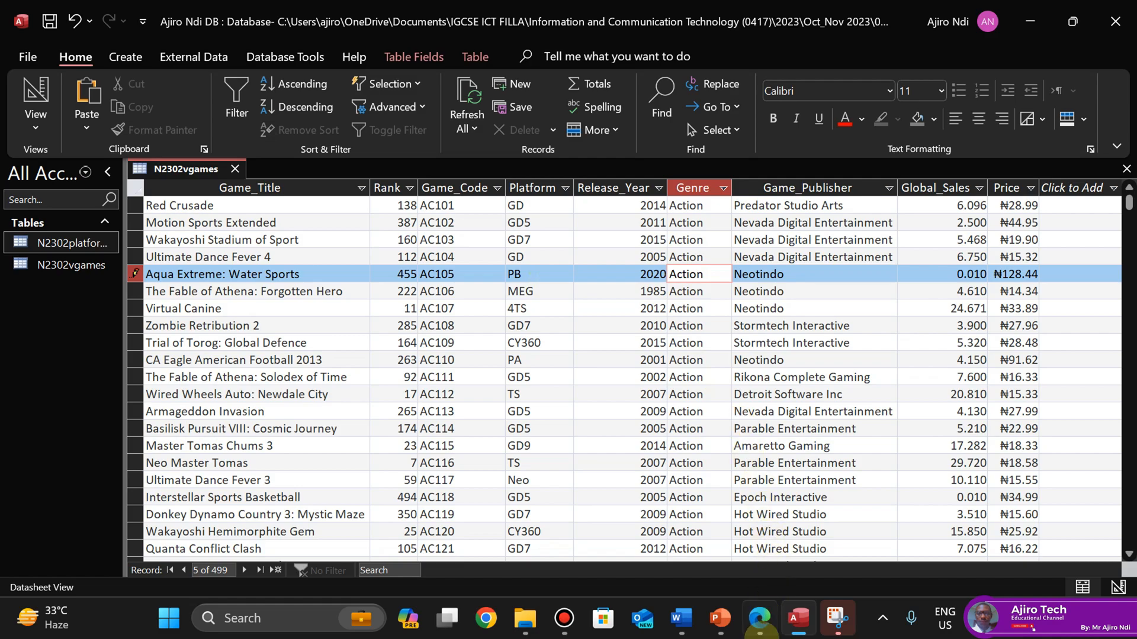
# Check the AC105 amendments against question 19 and save the record in the games table
pyautogui.click(760, 630)
pyautogui.click(759, 619)
pyautogui.click(760, 618)
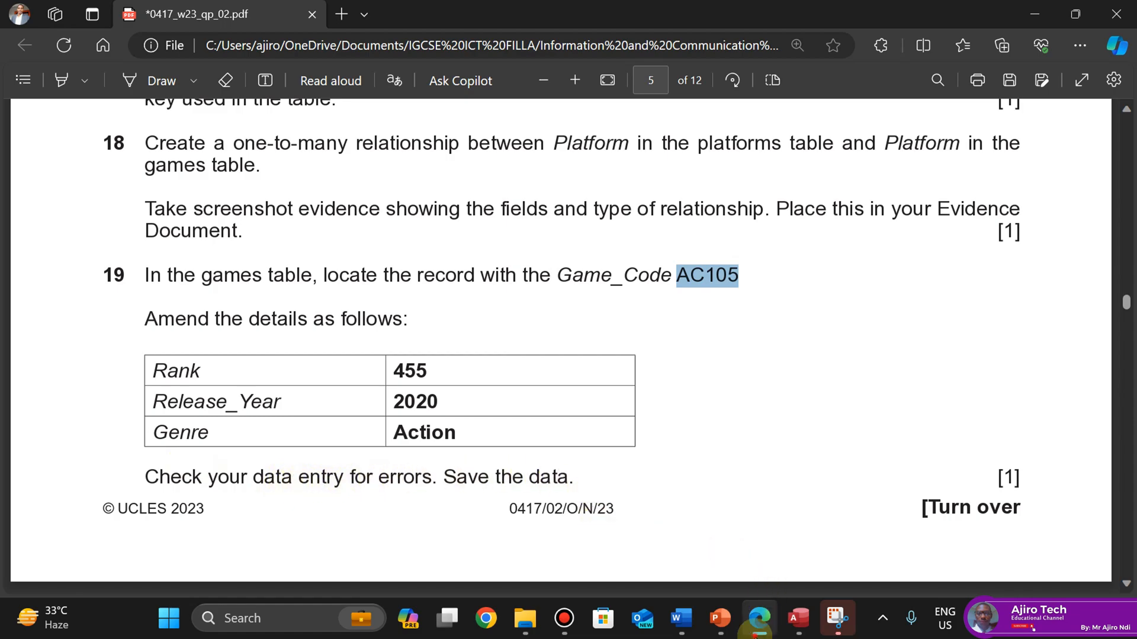
pyautogui.click(757, 627)
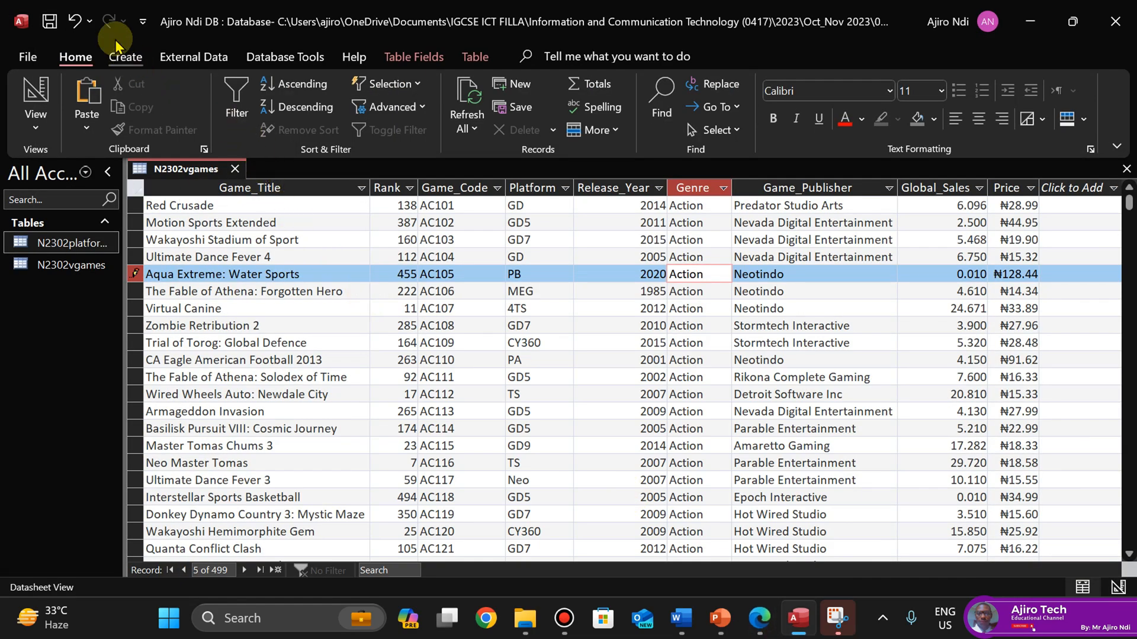
pyautogui.click(50, 22)
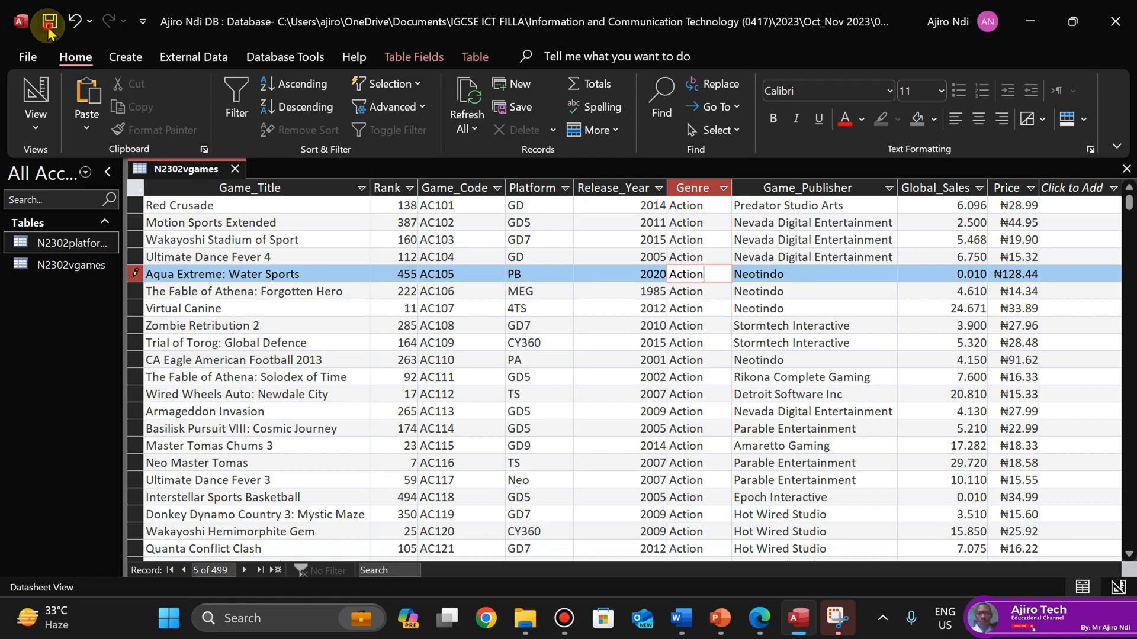
pyautogui.click(526, 272)
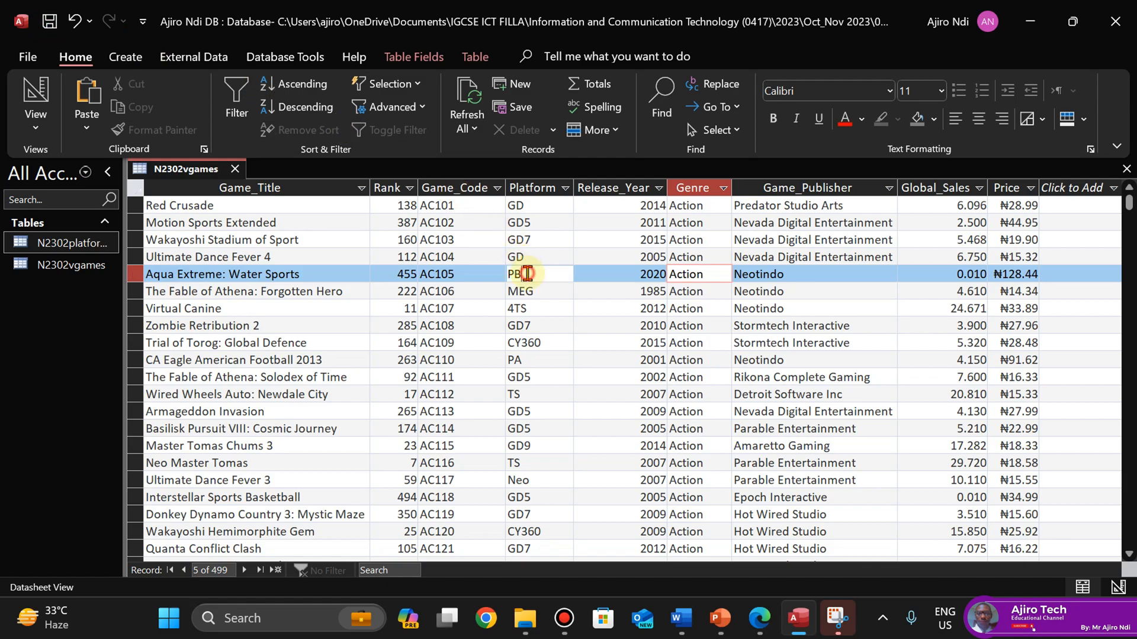
# Switch to the question paper in Edge and read question 20 for the details of the new games record
pyautogui.click(760, 627)
pyautogui.click(759, 627)
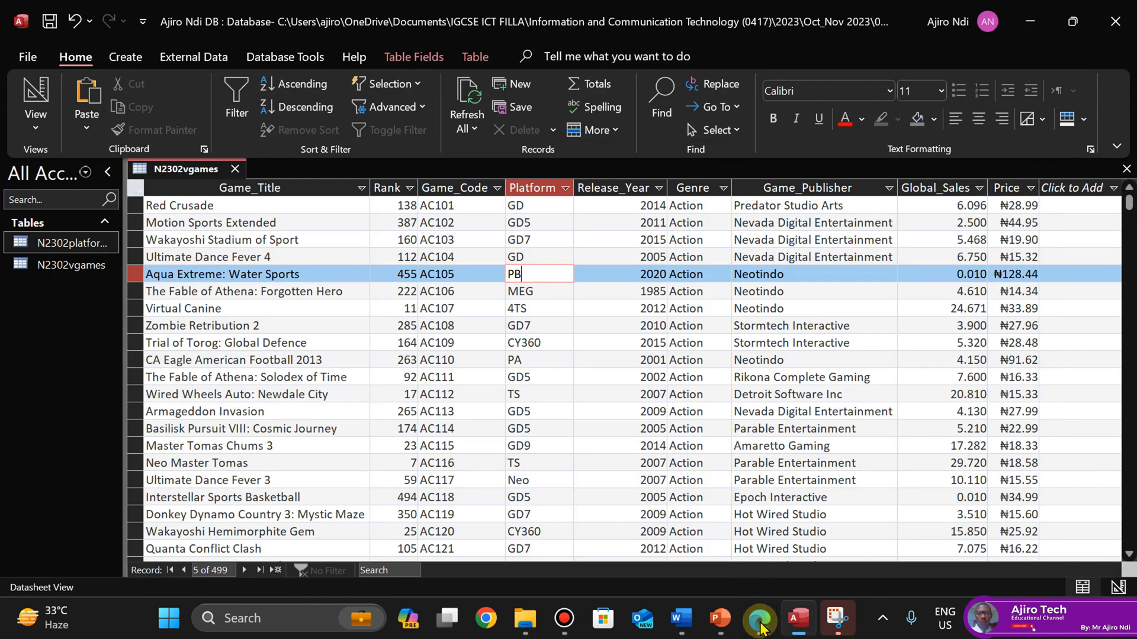
pyautogui.click(759, 627)
pyautogui.press('Down')
pyautogui.press('Down')
pyautogui.press('Down')
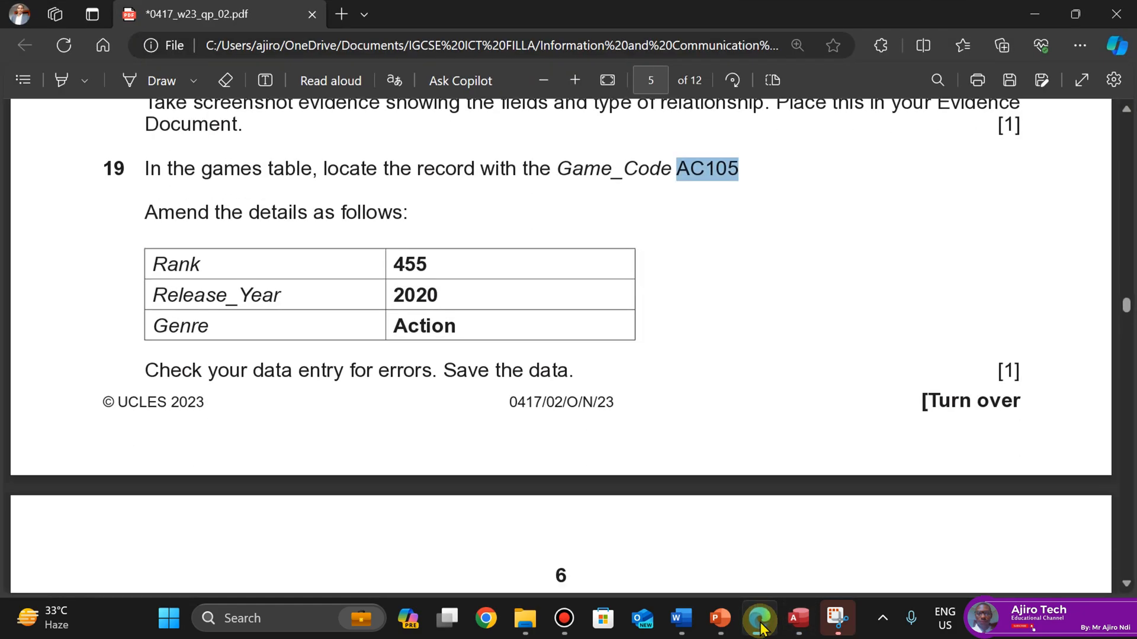
pyautogui.press('pagedown')
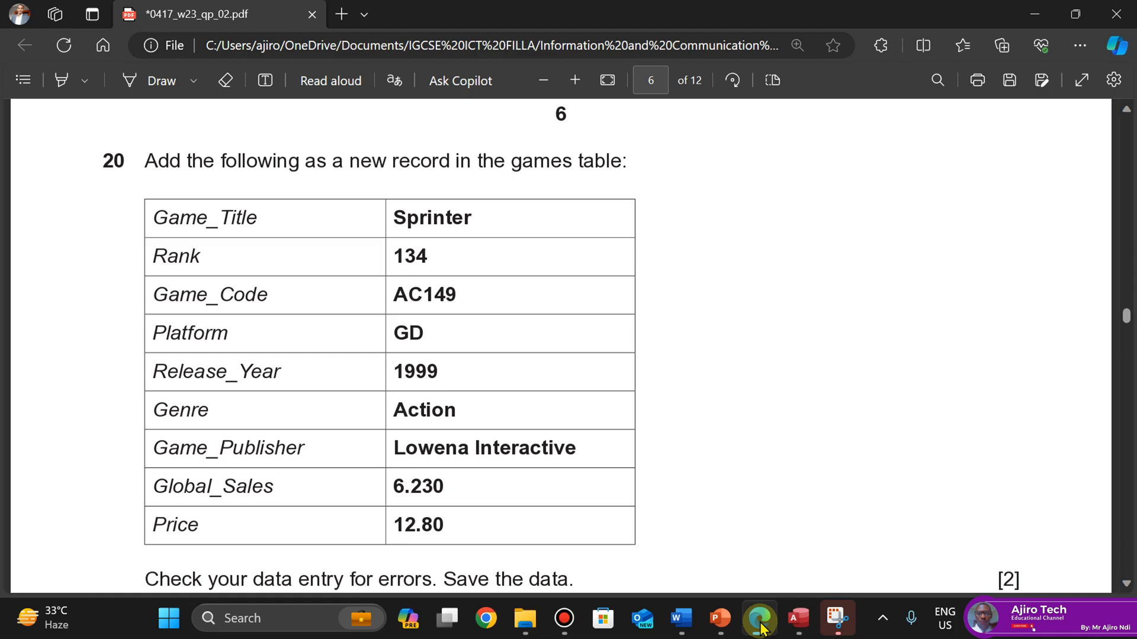
pyautogui.press('Down')
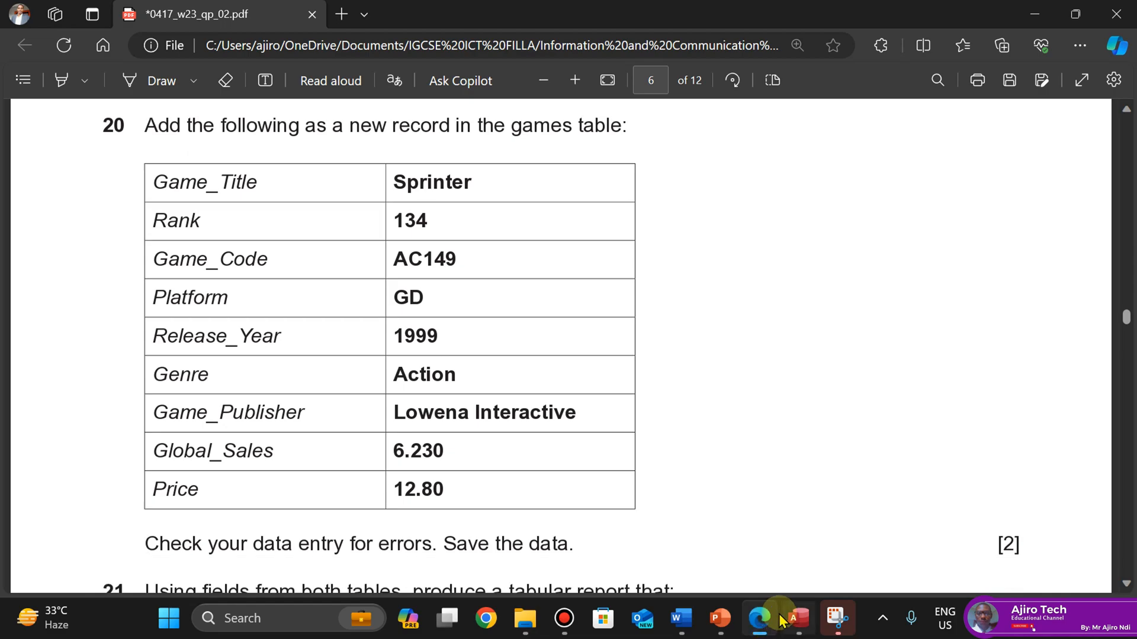
# Start a new blank record in the Access games table and place the database and question paper side by side
pyautogui.moveTo(797, 626)
pyautogui.click(789, 506)
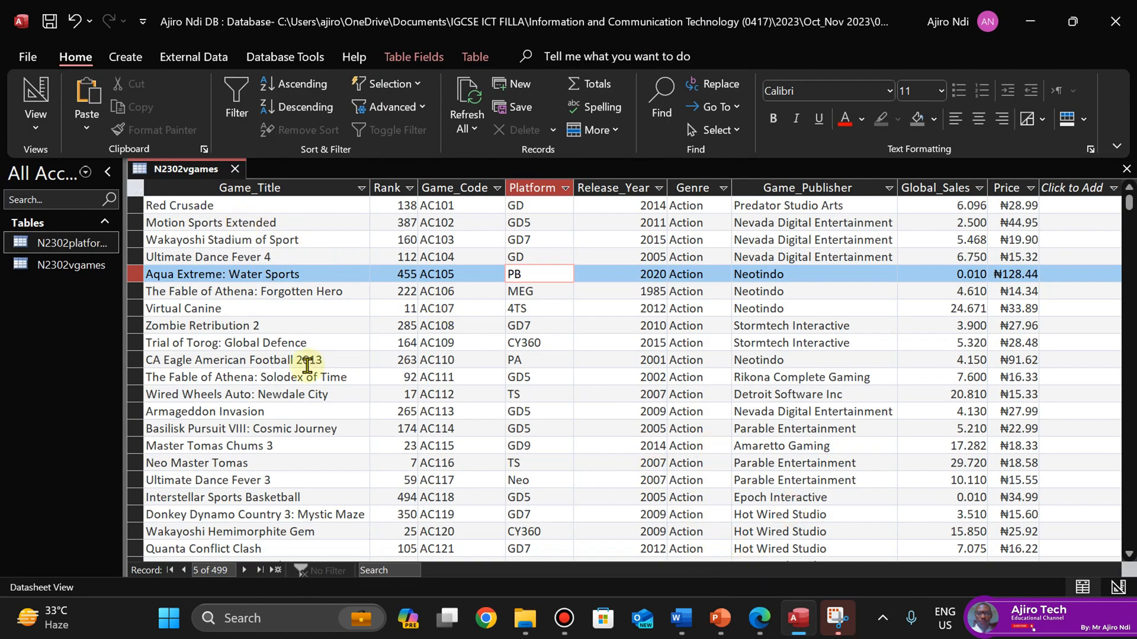
pyautogui.click(275, 570)
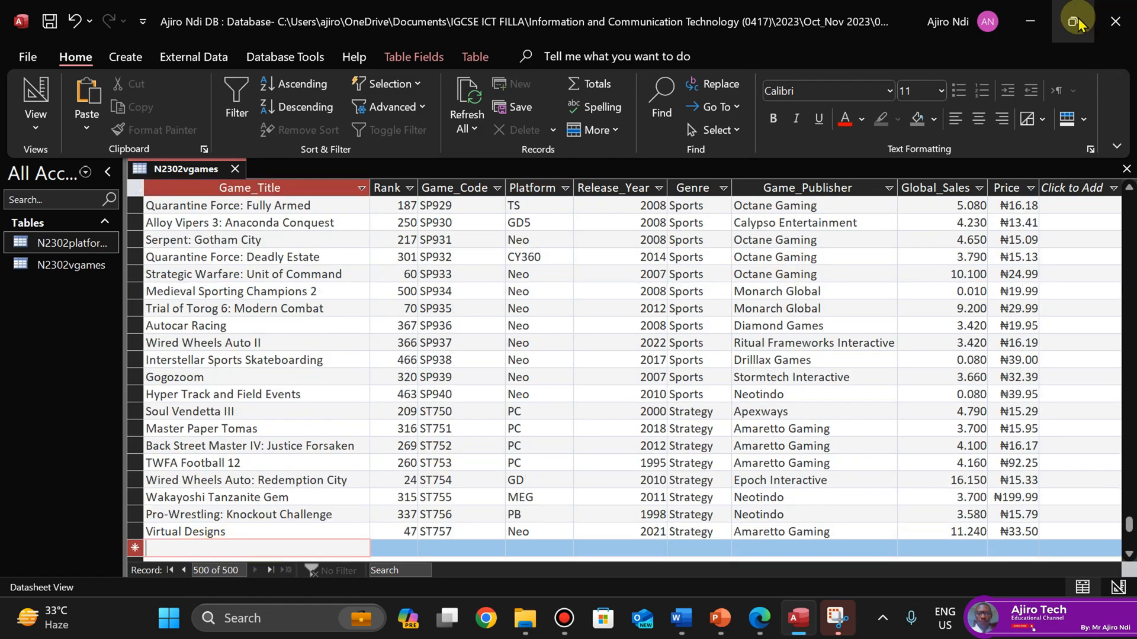
pyautogui.moveTo(1076, 22)
pyautogui.click(1007, 80)
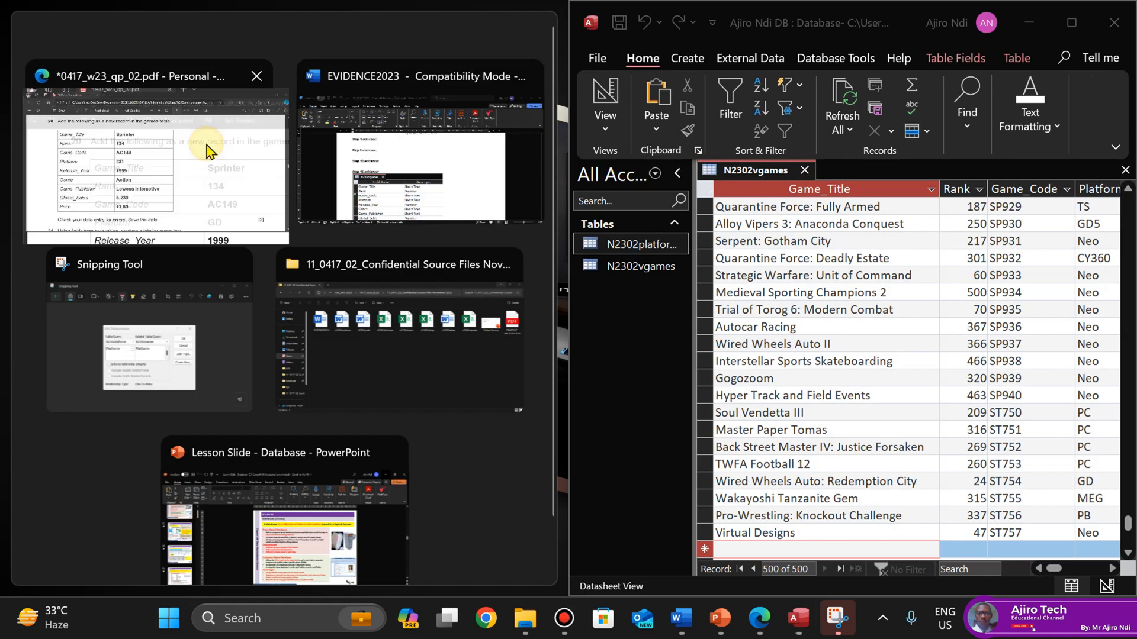
pyautogui.click(203, 147)
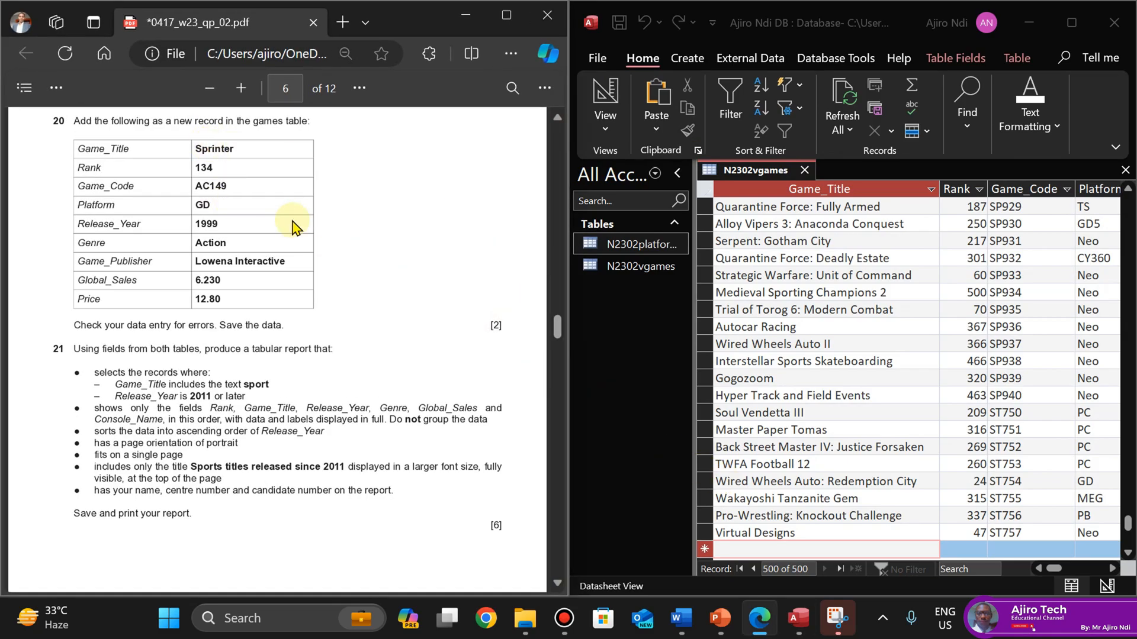
# Copy Sprinter from question 20 into the new record's Game_Title and set its Rank to 134
pyautogui.moveTo(236, 150); pyautogui.dragTo(193, 148)
pyautogui.hotkey('ctrl', 'c')
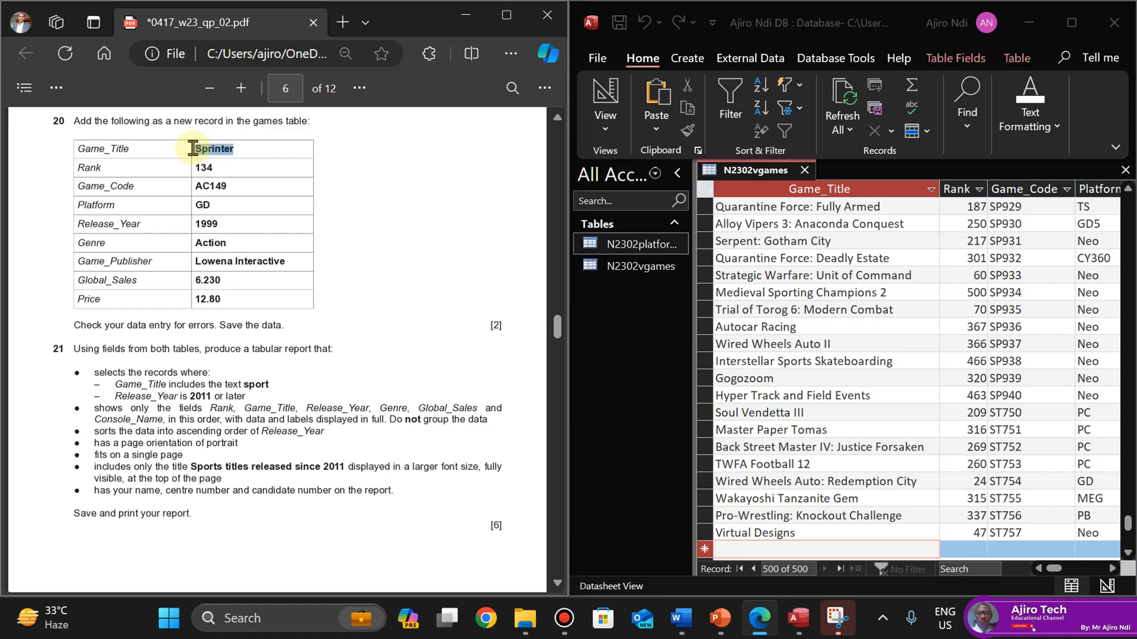
pyautogui.click(745, 550)
pyautogui.hotkey('ctrl', 'v')
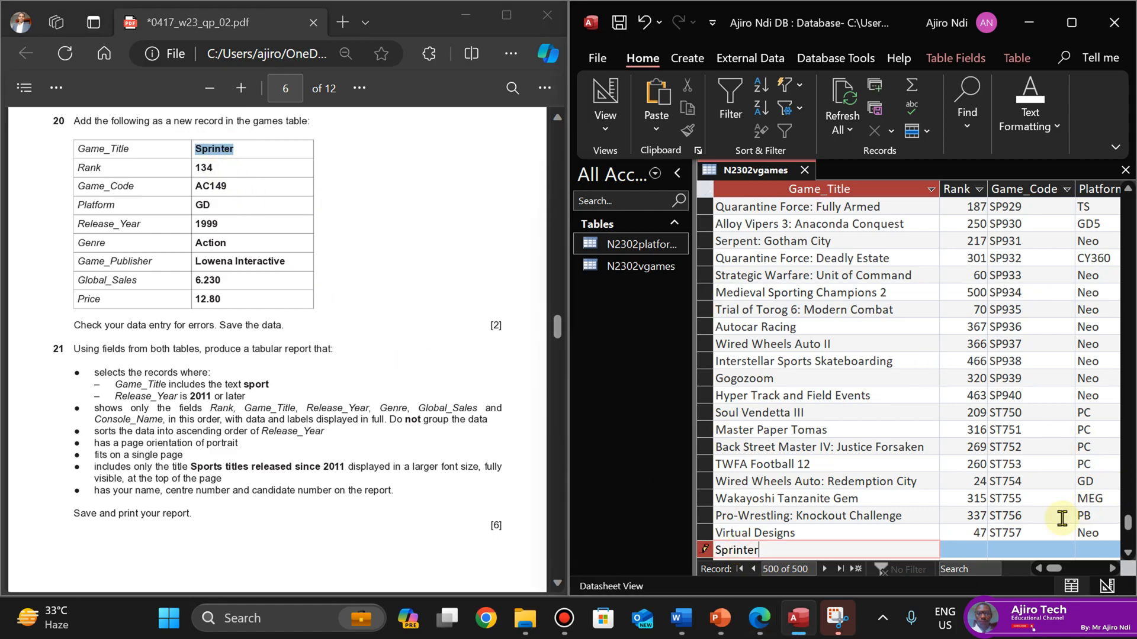
pyautogui.click(968, 550)
pyautogui.write('134')
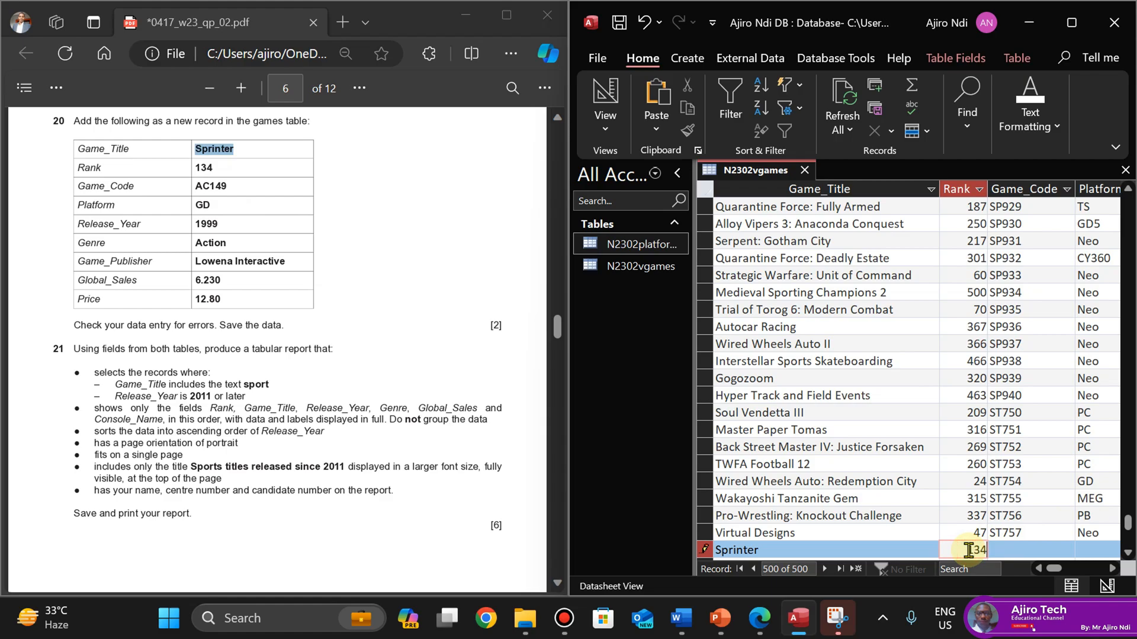
pyautogui.press('Tab')
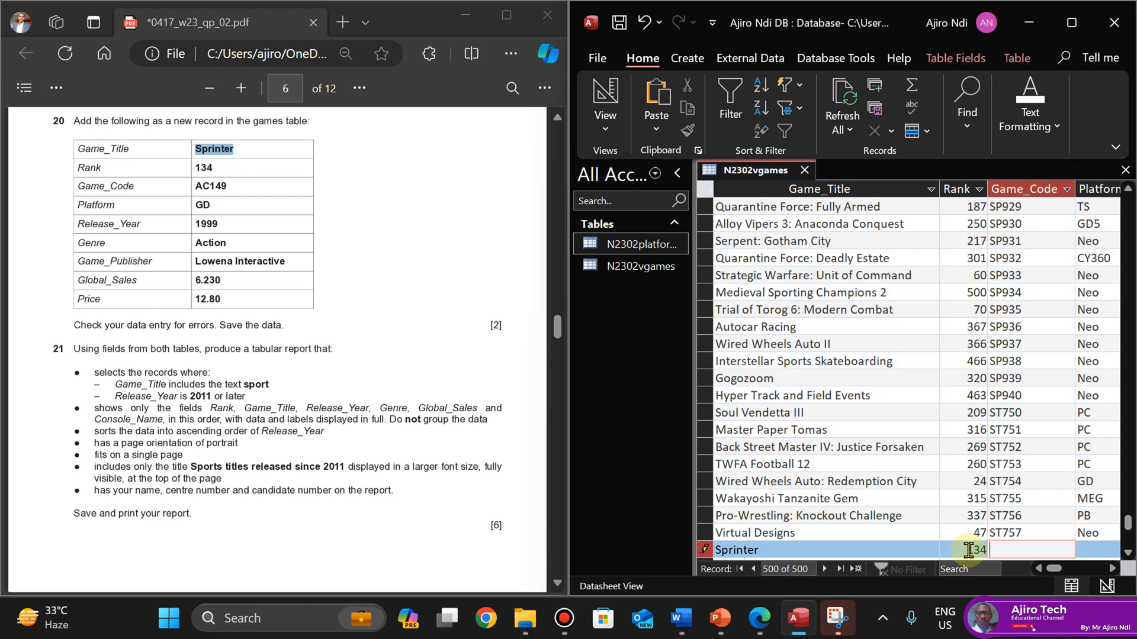
# Fill in the new record's Game_Code as AC149, Platform as GD and Release_Year as 1999
pyautogui.press('capslock')
pyautogui.press('Tab')
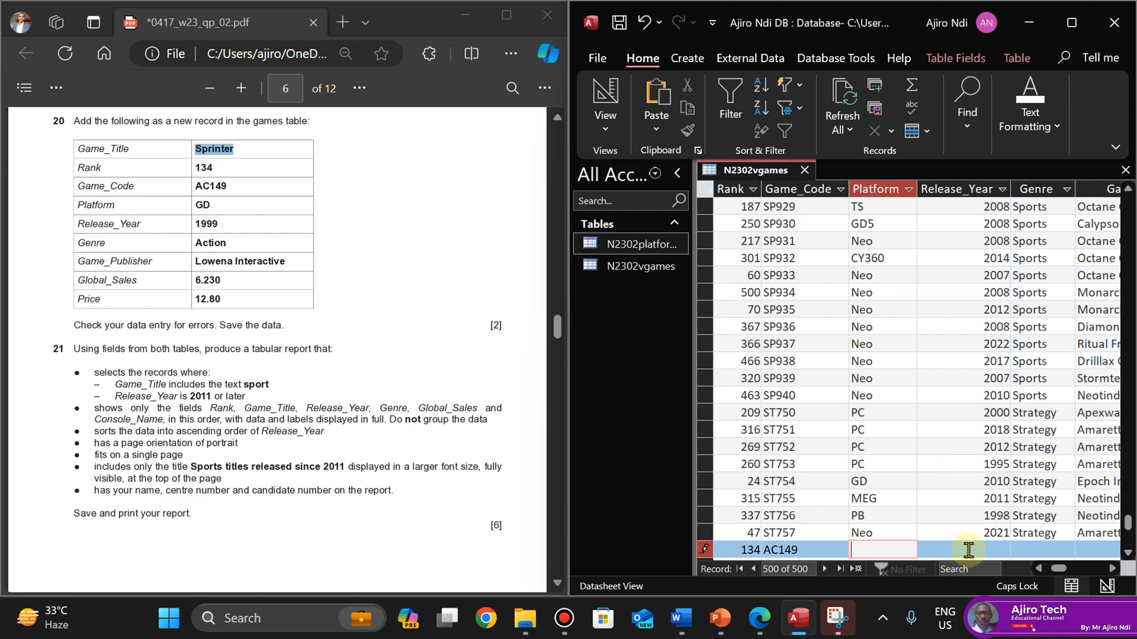
pyautogui.write('GD')
pyautogui.press('Tab')
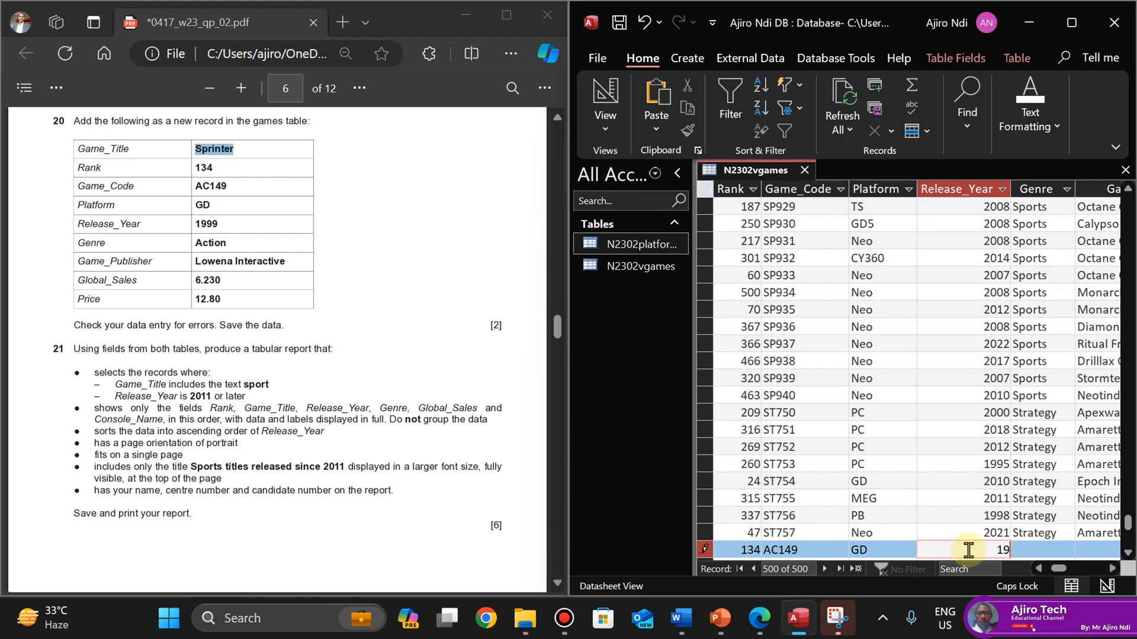
pyautogui.press('Tab')
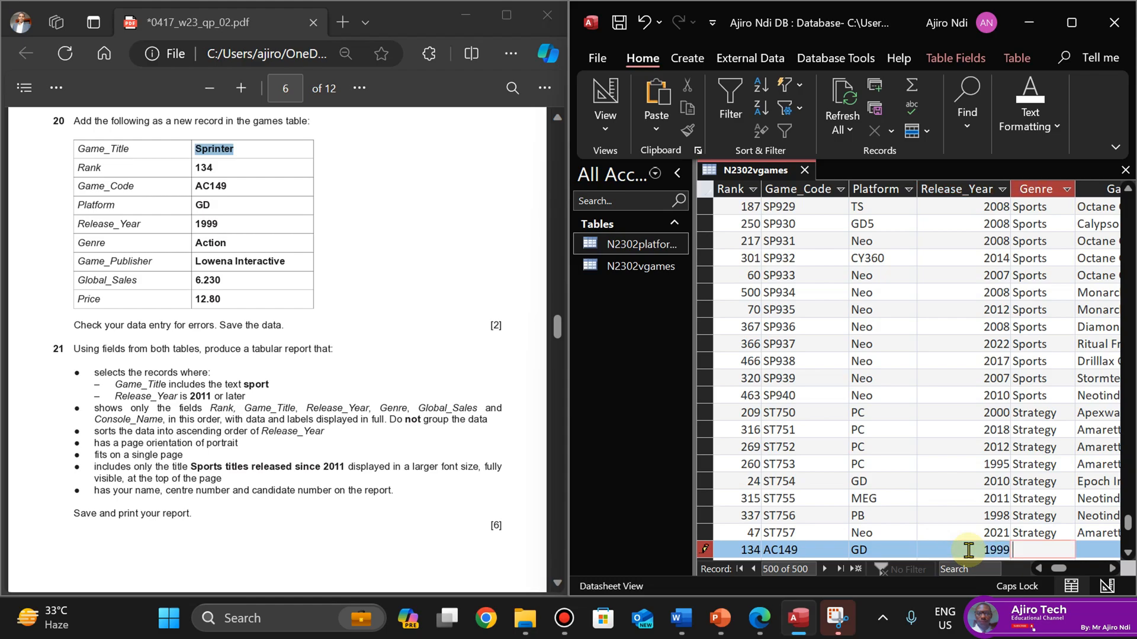
# Set the Sprinter record's Genre to Action and copy Lowena Interactive from the question paper into Game_Publisher
pyautogui.write('A')
pyautogui.press('capslock')
pyautogui.write('ction')
pyautogui.press('Tab')
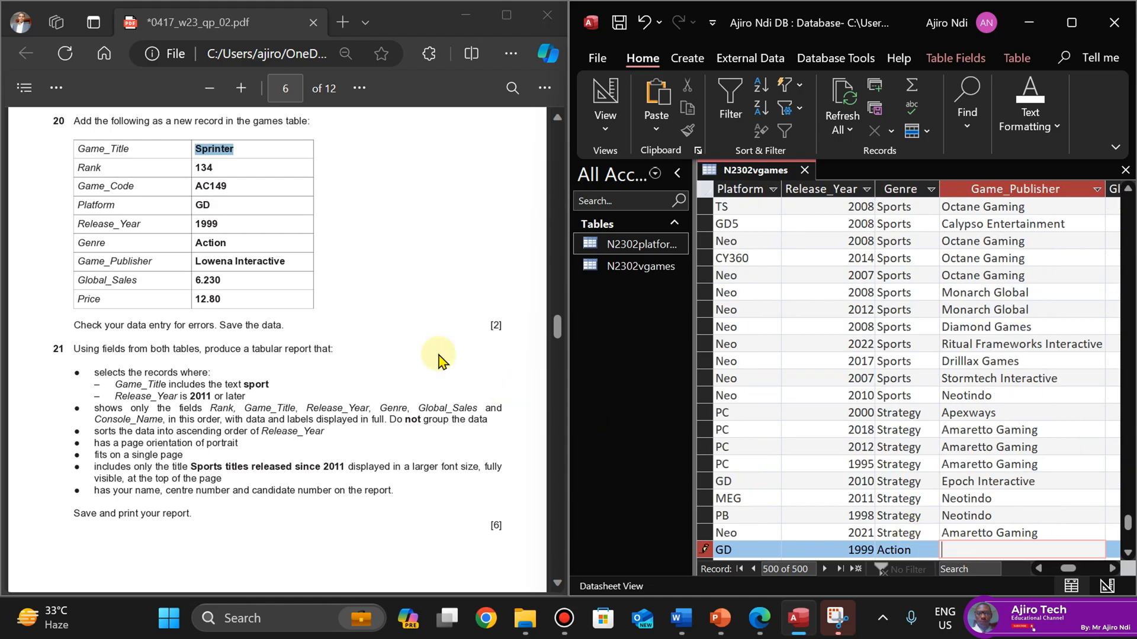
pyautogui.moveTo(290, 261); pyautogui.dragTo(191, 262)
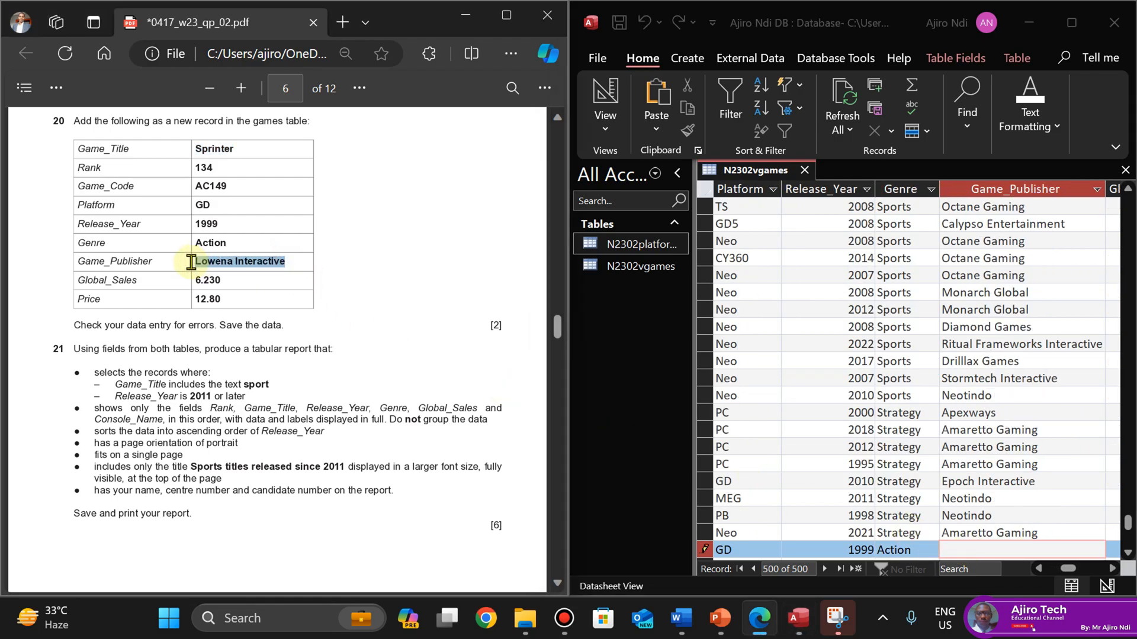
pyautogui.click(963, 555)
pyautogui.hotkey('ctrl', 'v')
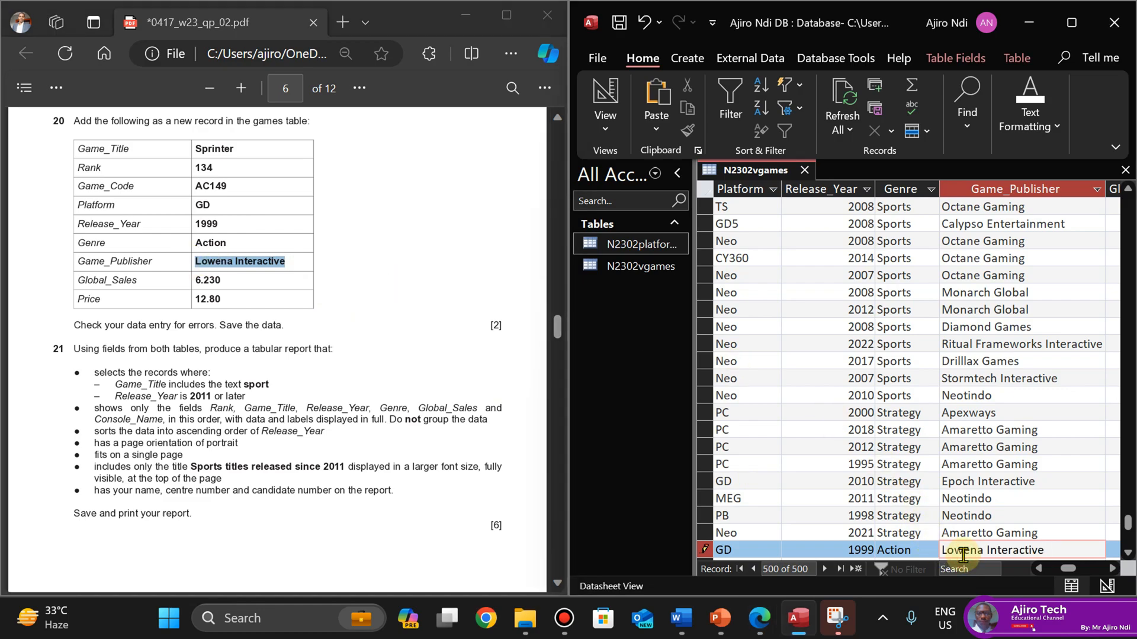
# Set the Sprinter record's Global_Sales to 6.230 and Price to 12.80, and commit the record
pyautogui.press('Tab')
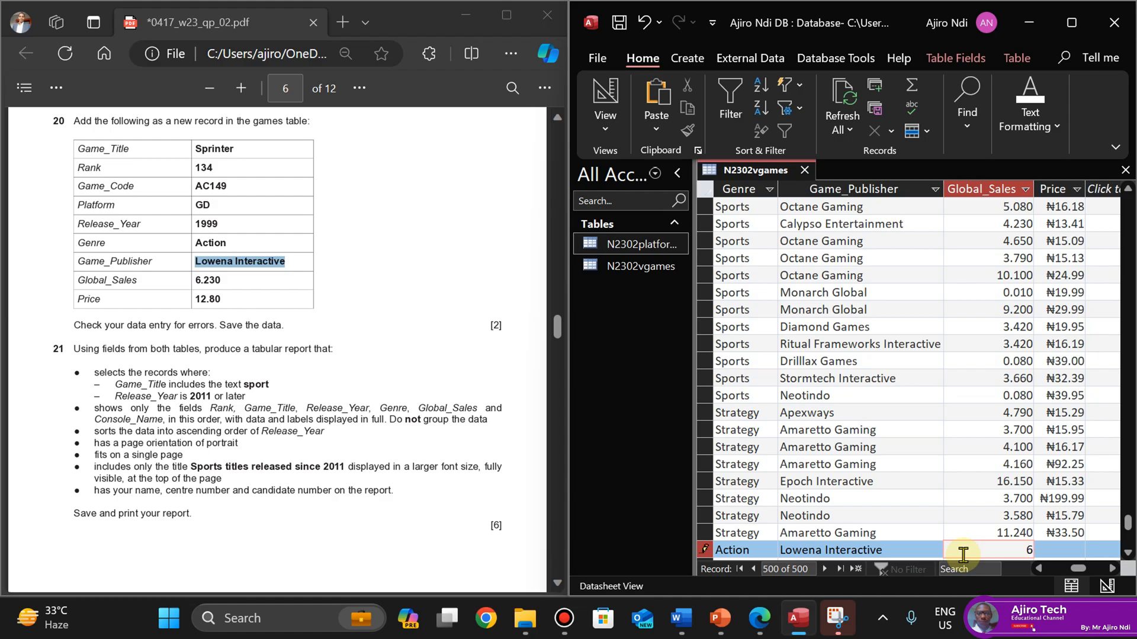
pyautogui.write('230')
pyautogui.press('Tab')
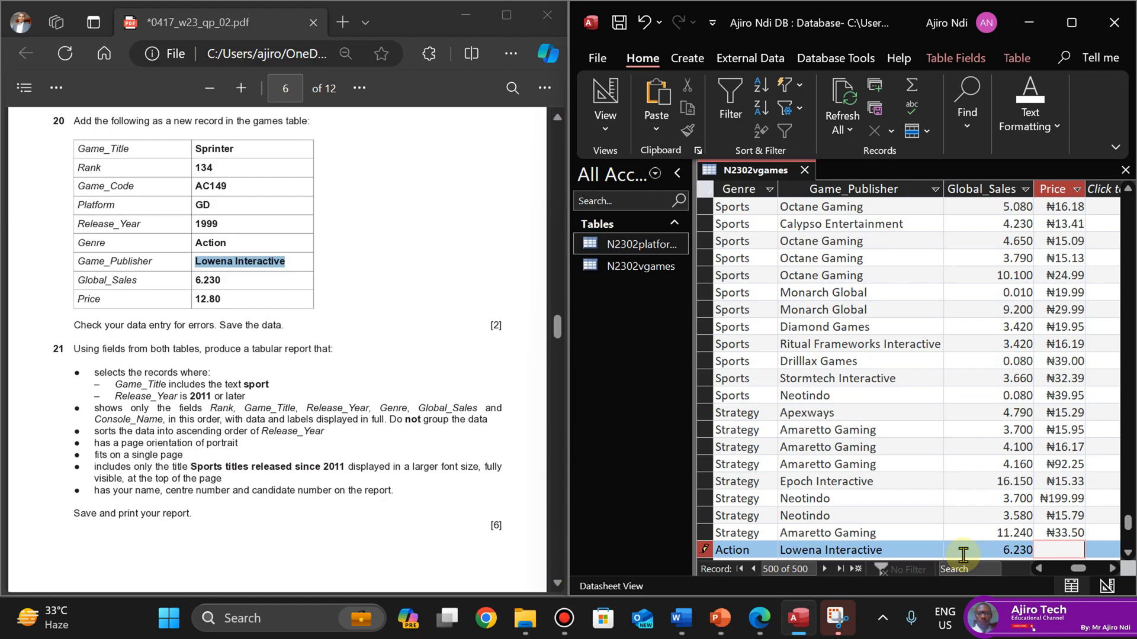
pyautogui.write('12.8')
pyautogui.click(1048, 464)
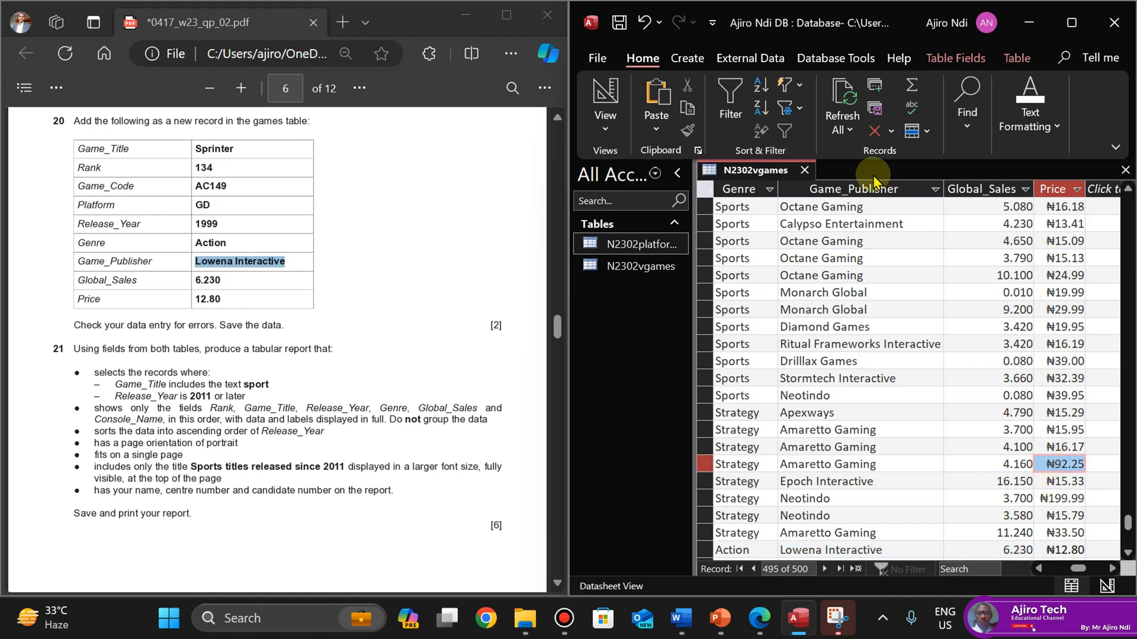
# Maximize the question paper and the Access database windows again
pyautogui.click(510, 17)
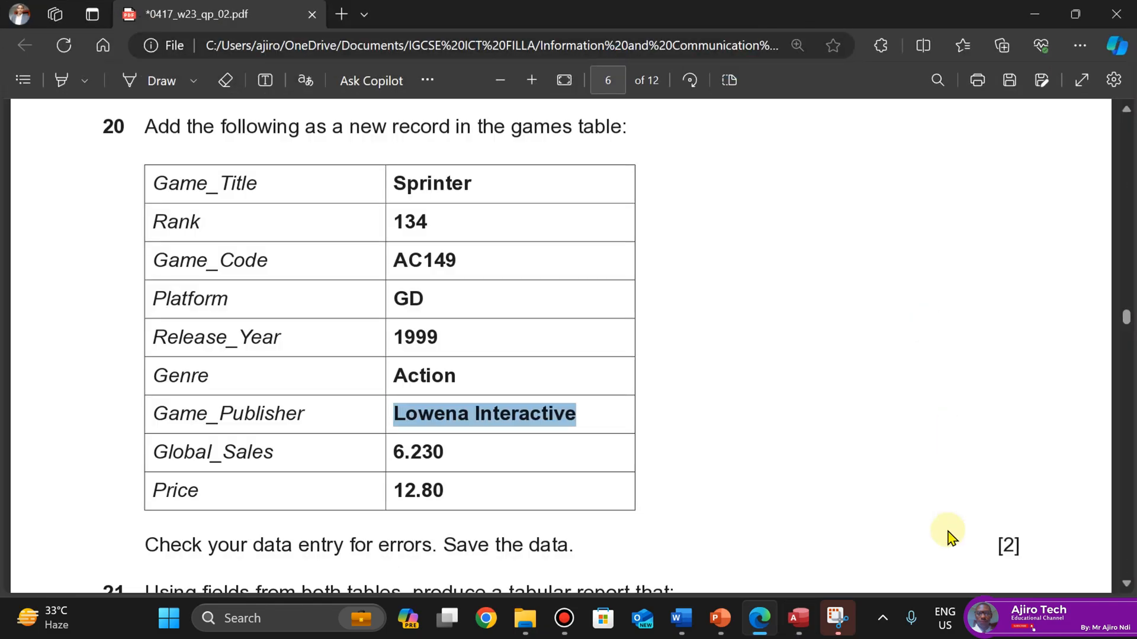
pyautogui.moveTo(798, 618)
pyautogui.click(799, 536)
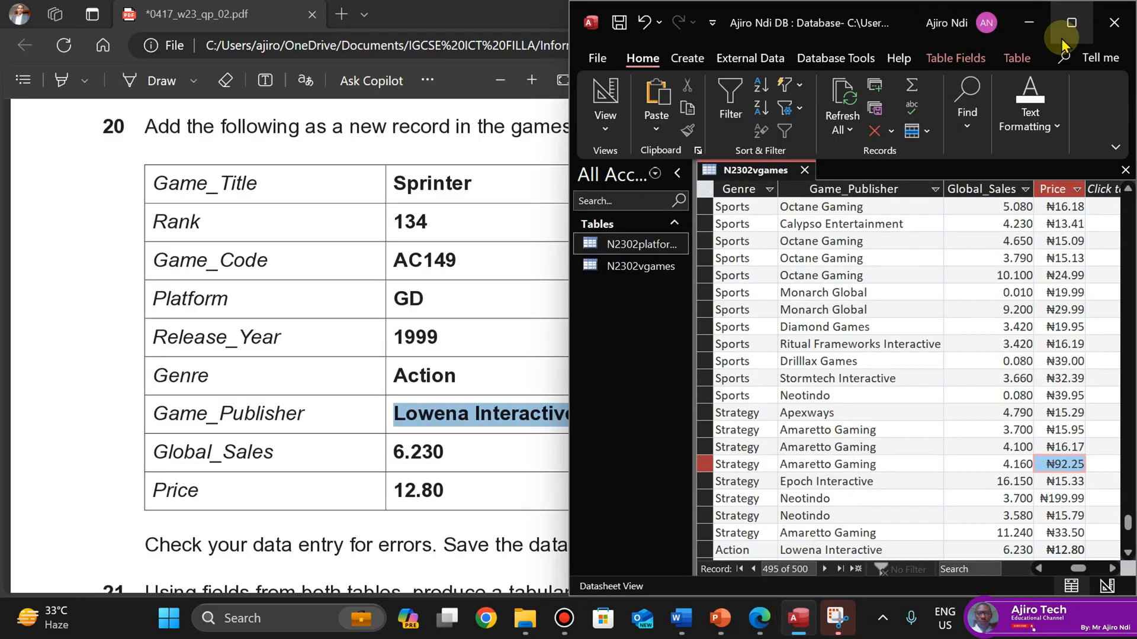
pyautogui.click(1071, 22)
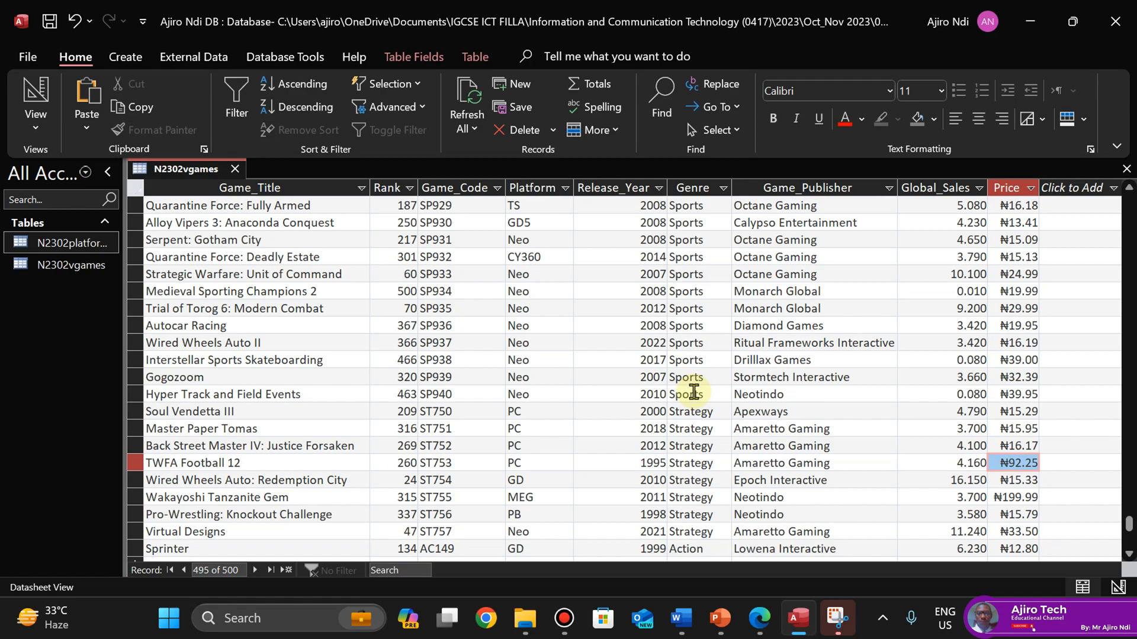
# Review the Task 3 instructions in the question paper, from the currency format requirement through to question 21's report criteria
pyautogui.click(759, 618)
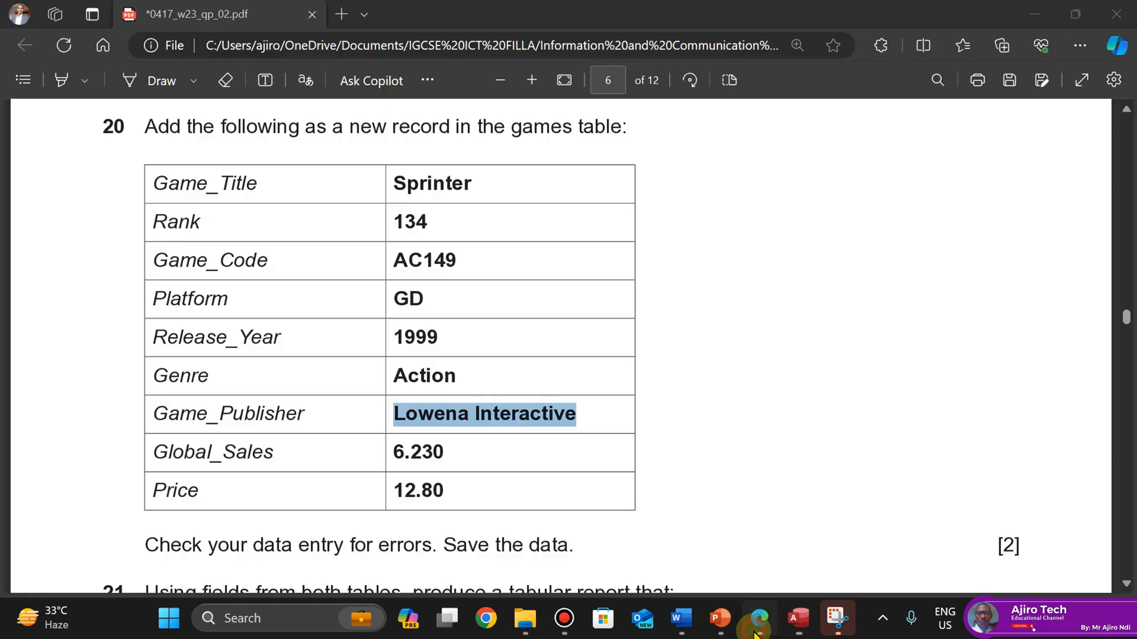
pyautogui.click(714, 307)
pyautogui.scroll(2, 713, 306)
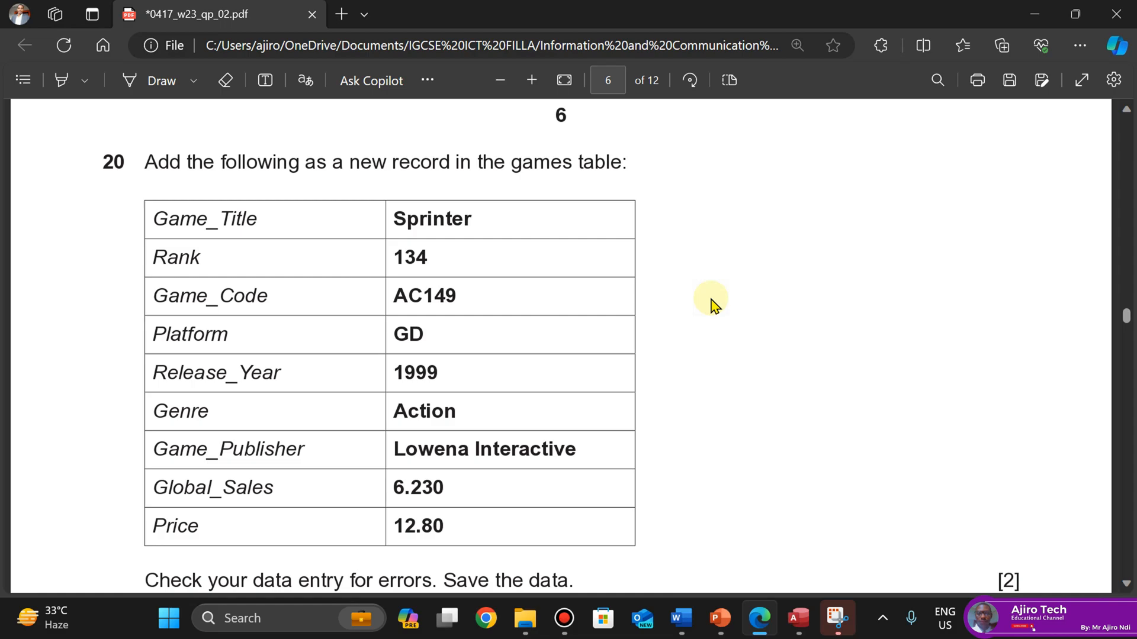
pyautogui.scroll(12, 714, 306)
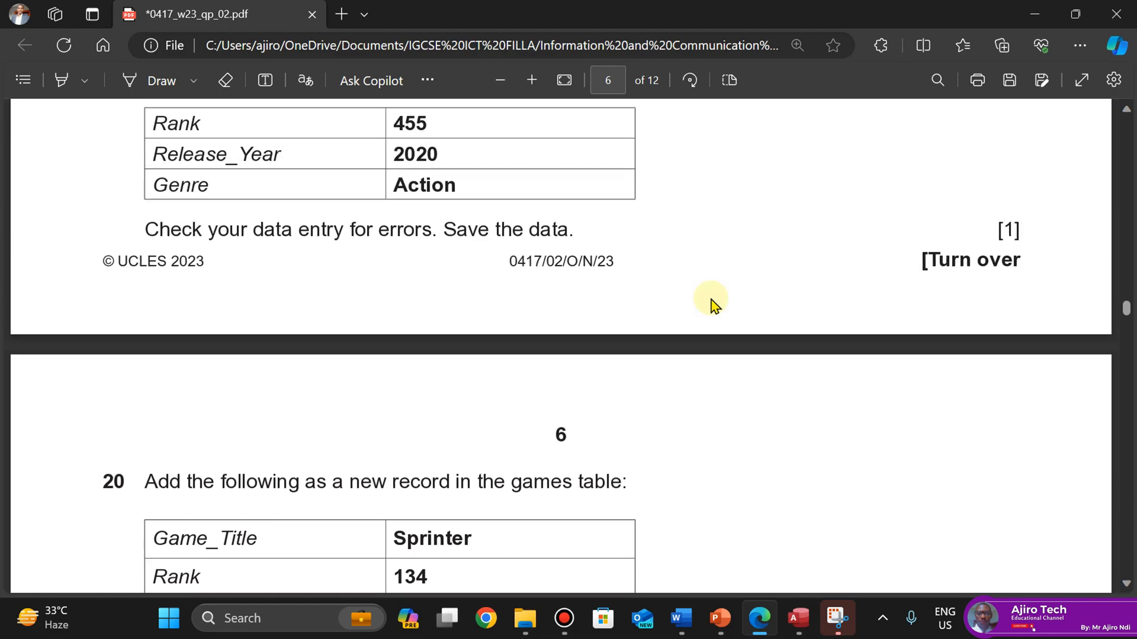
pyautogui.scroll(10, 714, 306)
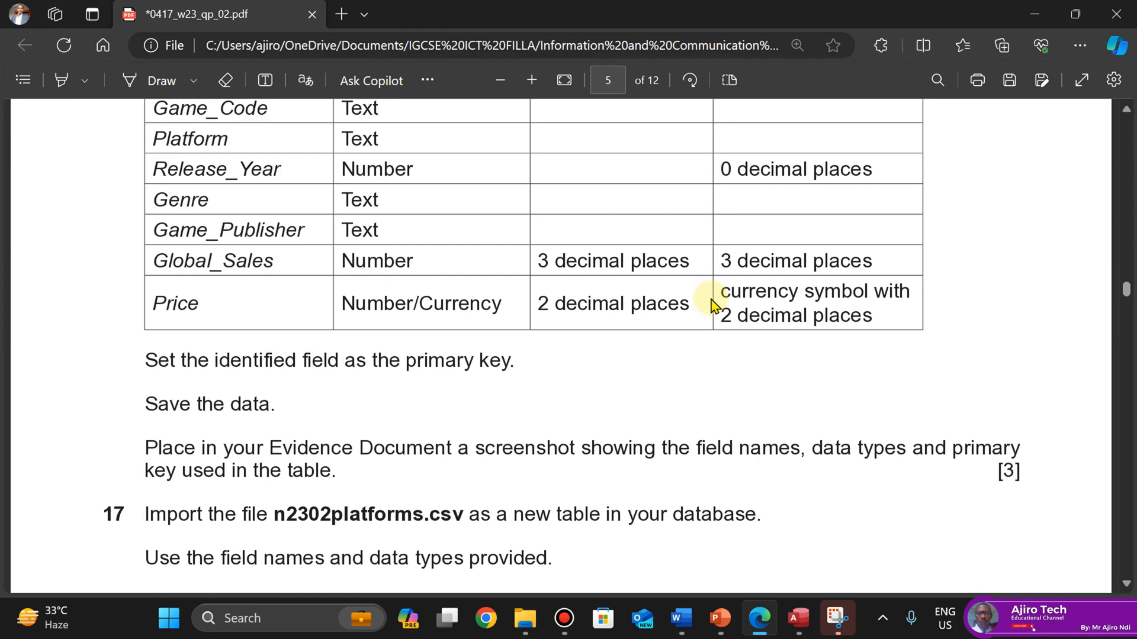
pyautogui.scroll(20, 714, 306)
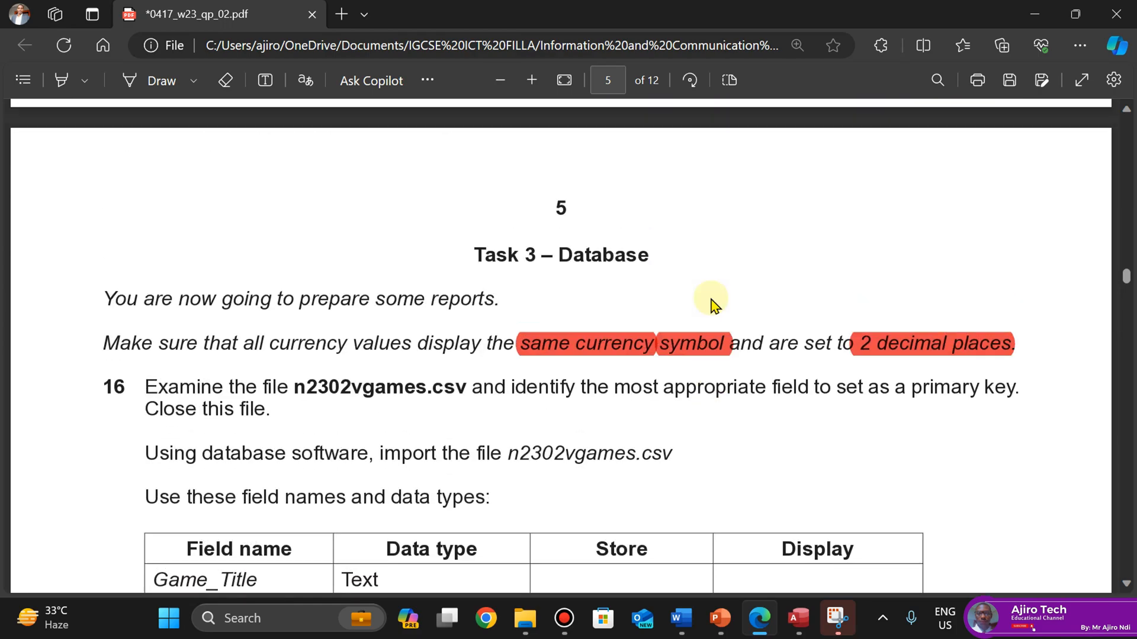
pyautogui.scroll(-14, 714, 306)
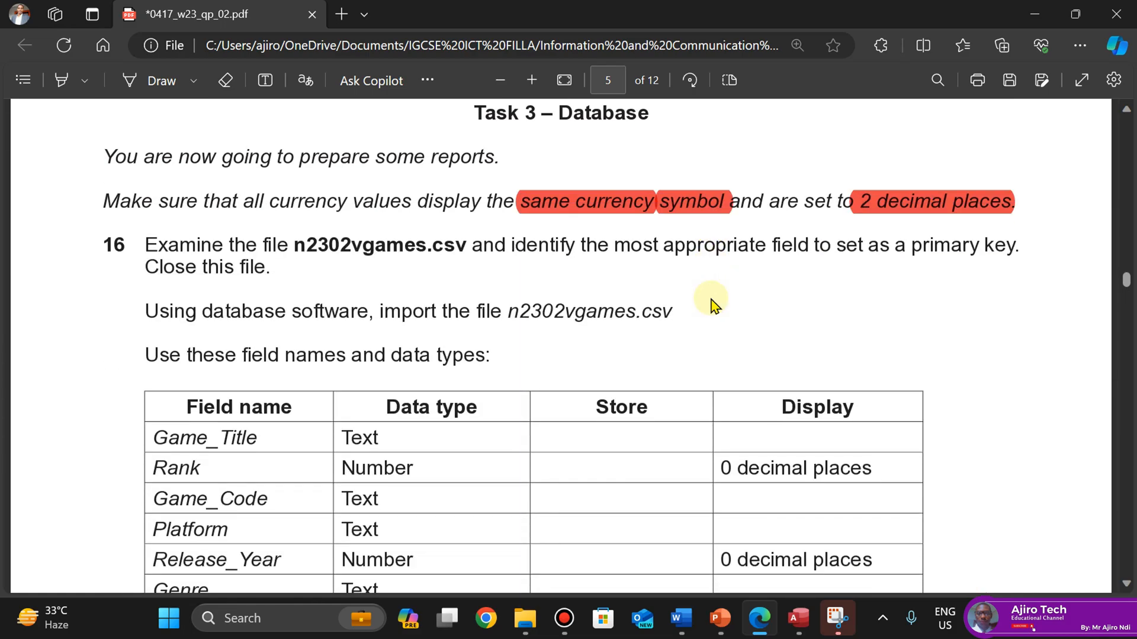
pyautogui.scroll(-20, 714, 306)
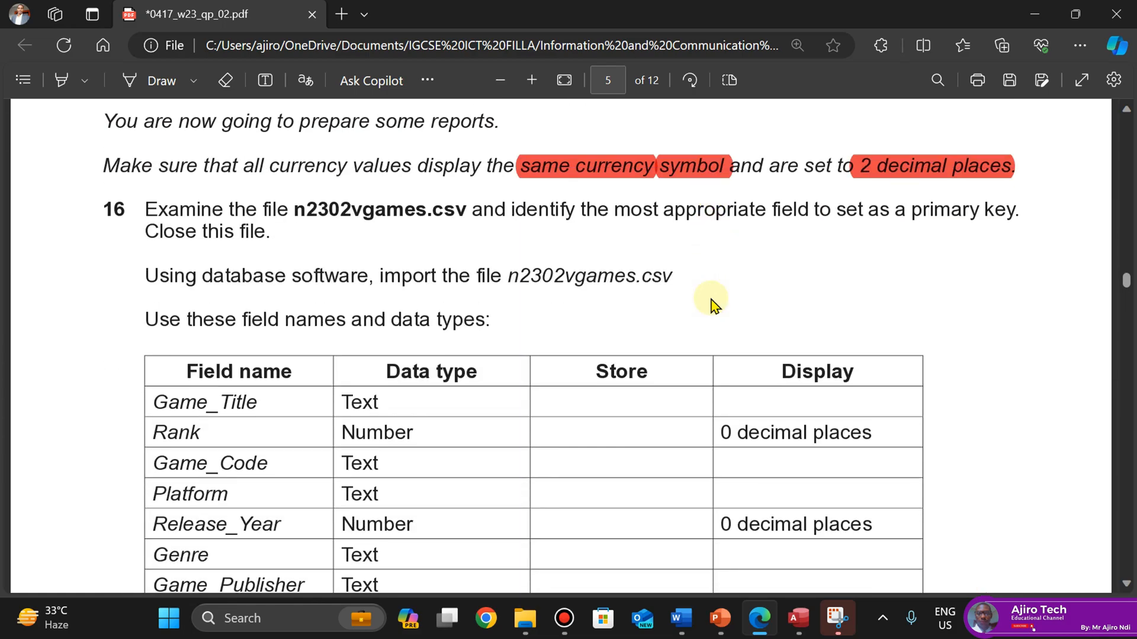
pyautogui.scroll(-20, 714, 306)
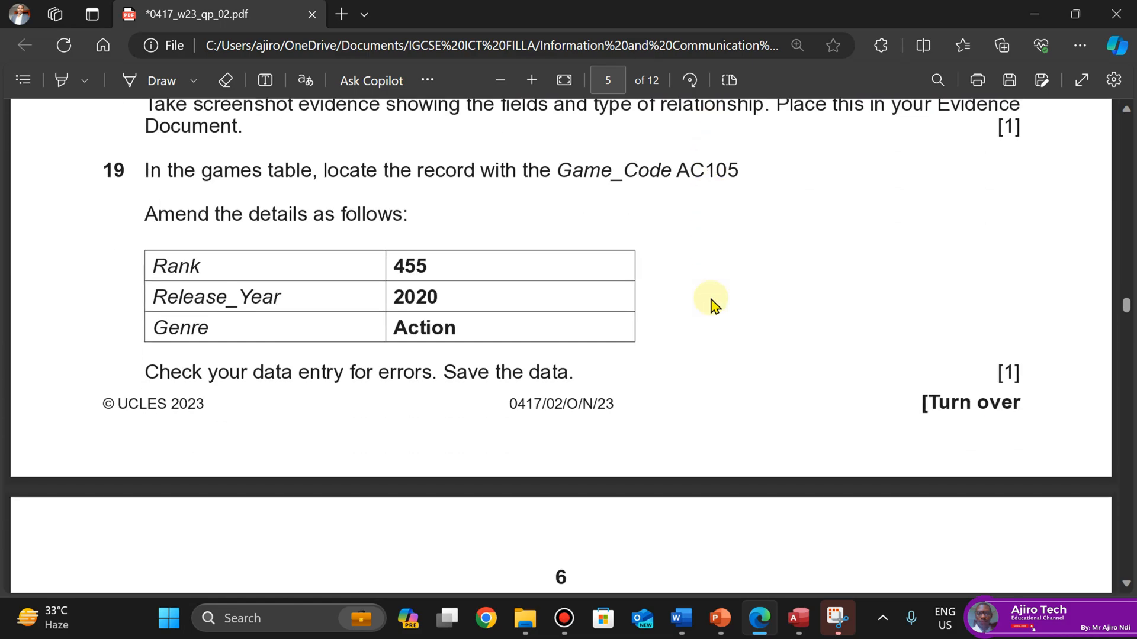
pyautogui.scroll(-3, 714, 306)
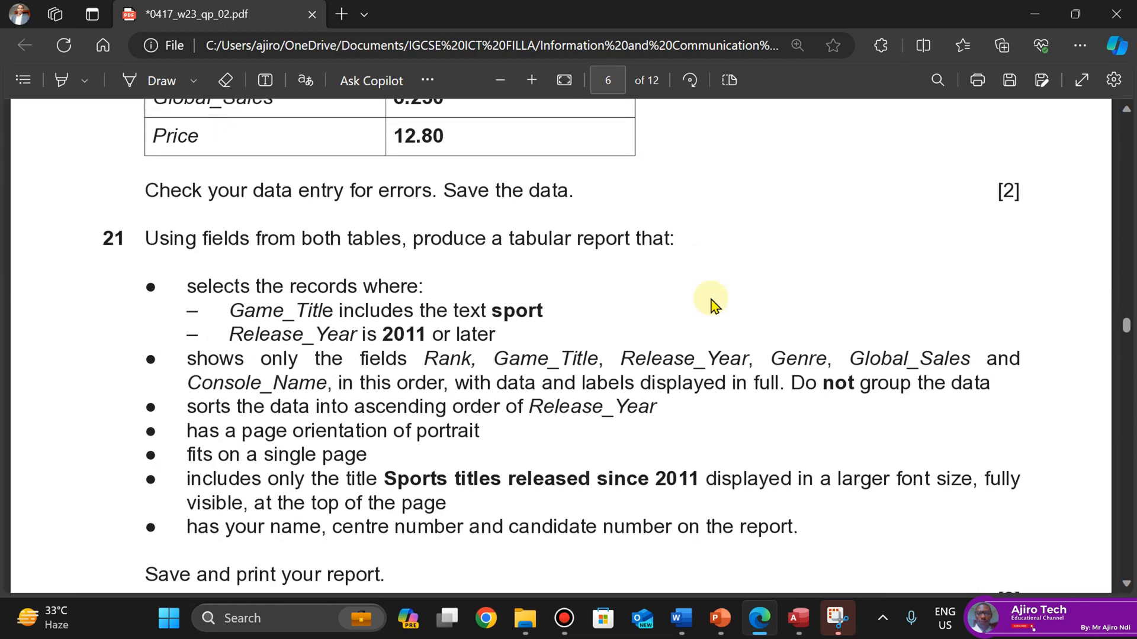
# Return to Access and close the N2302vgames table
pyautogui.click(799, 618)
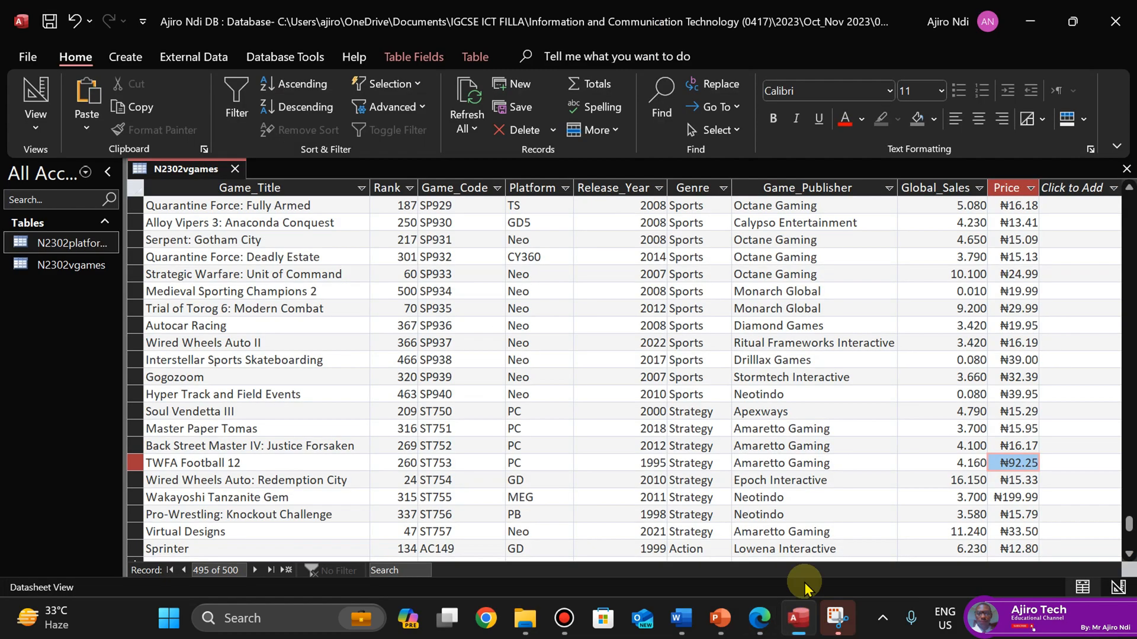
pyautogui.rightClick(196, 170)
pyautogui.click(230, 183)
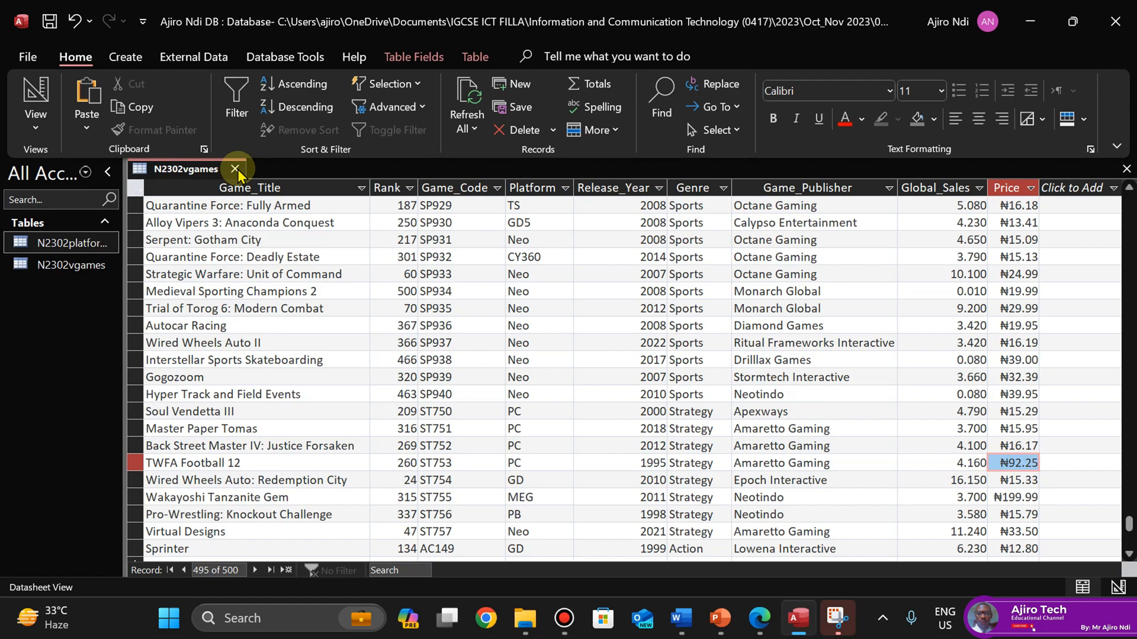
pyautogui.click(235, 169)
# Switch to question 21 in the question paper and set the PDF highlighter colour to yellow
pyautogui.click(760, 619)
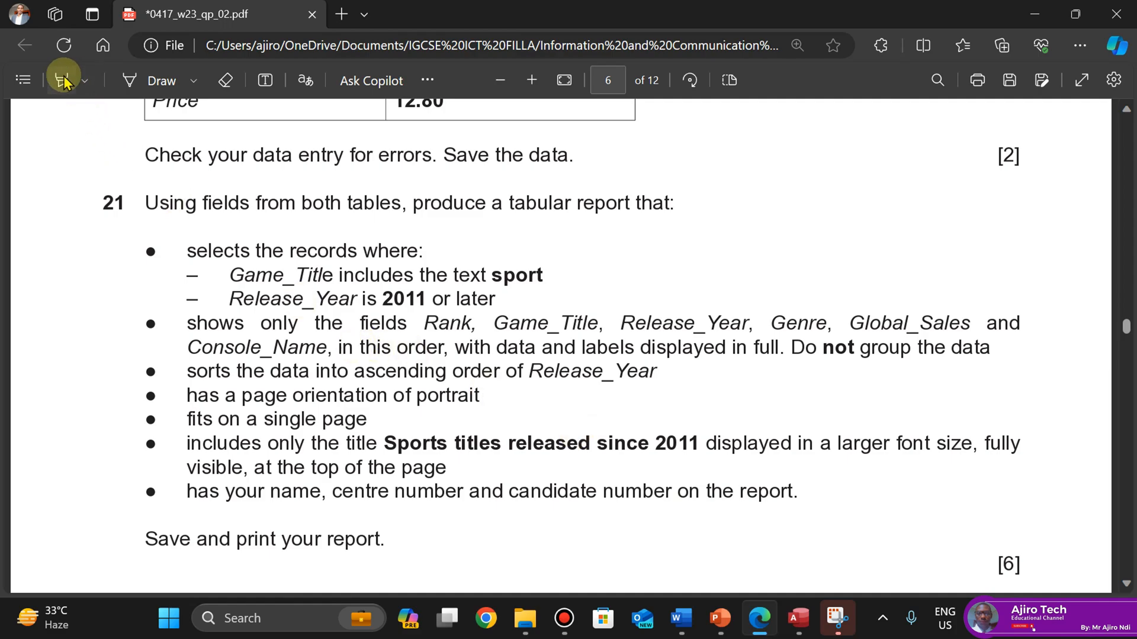
pyautogui.click(85, 81)
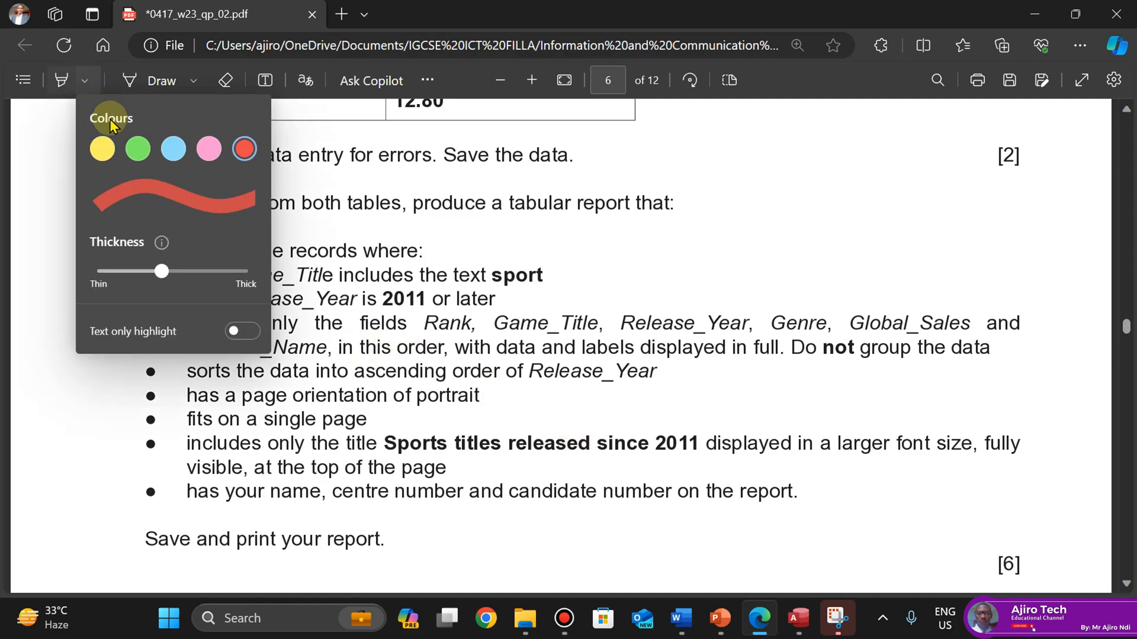
pyautogui.click(103, 151)
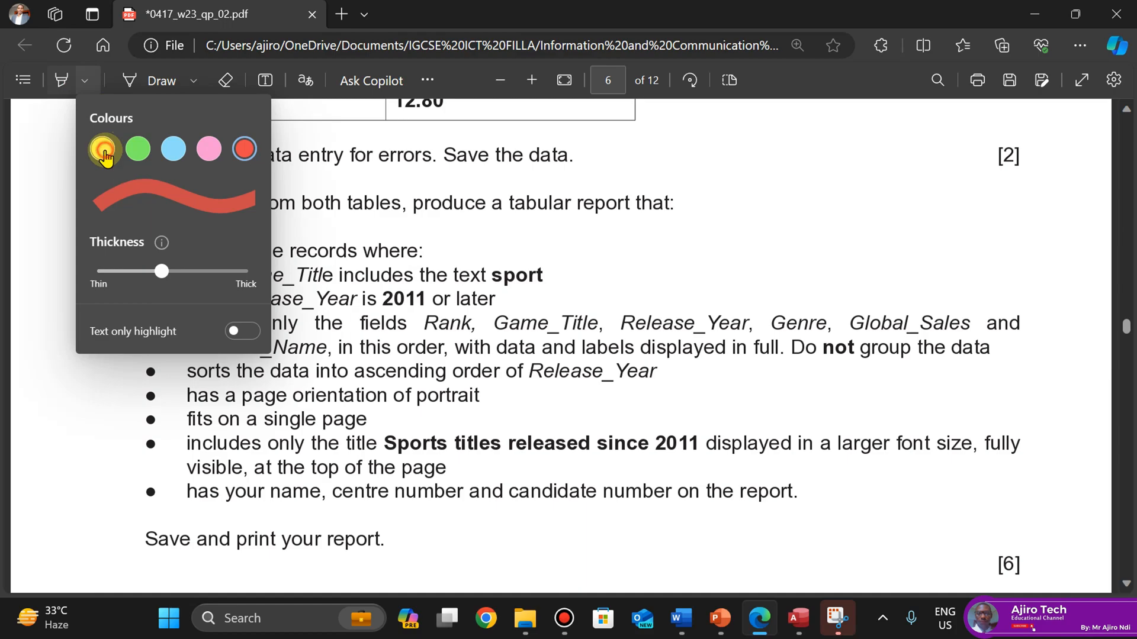
pyautogui.click(812, 83)
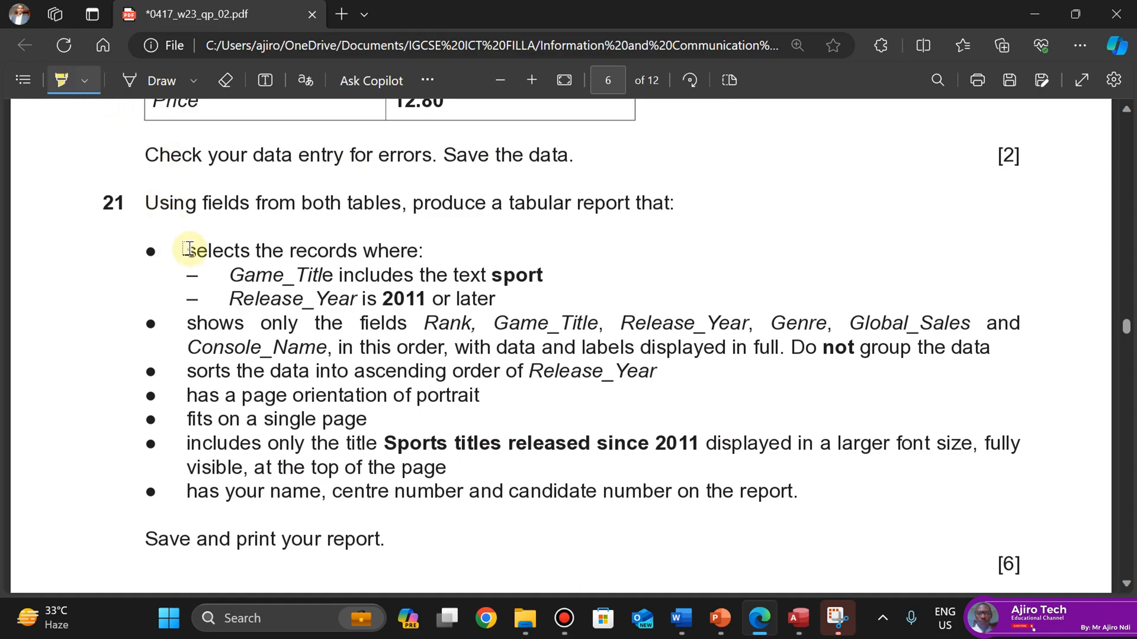
# Handwrite the colour key "yellow - query" and "pink - report" in red ink beside question 21
pyautogui.click(156, 82)
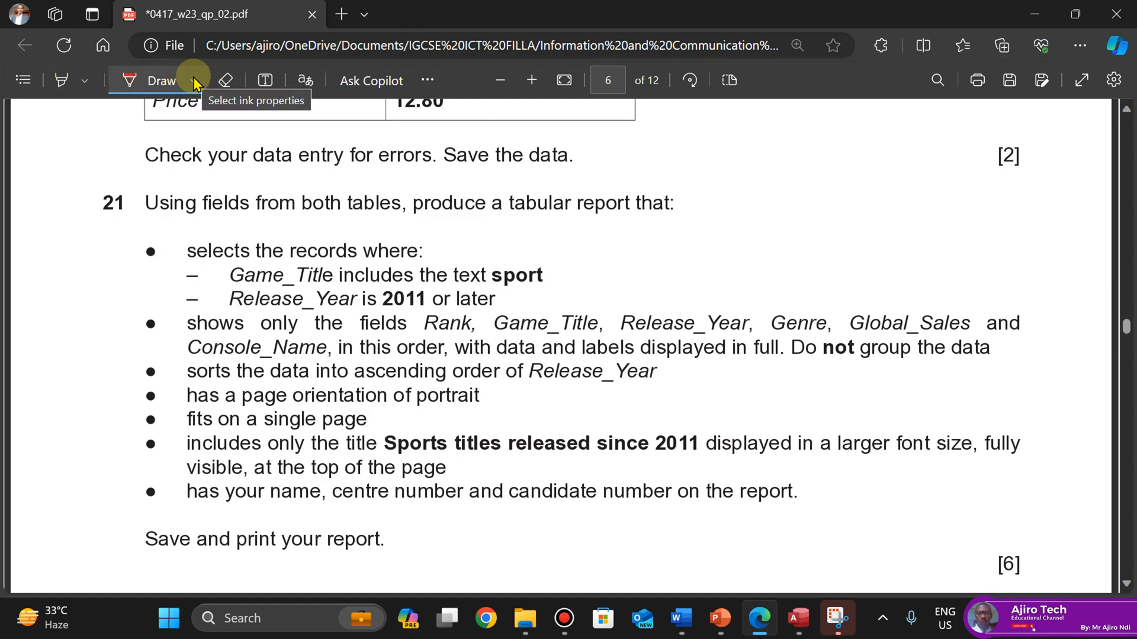
pyautogui.moveTo(676, 152); pyautogui.dragTo(701, 183)
pyautogui.moveTo(710, 145); pyautogui.dragTo(699, 207)
pyautogui.moveTo(735, 161); pyautogui.dragTo(730, 175)
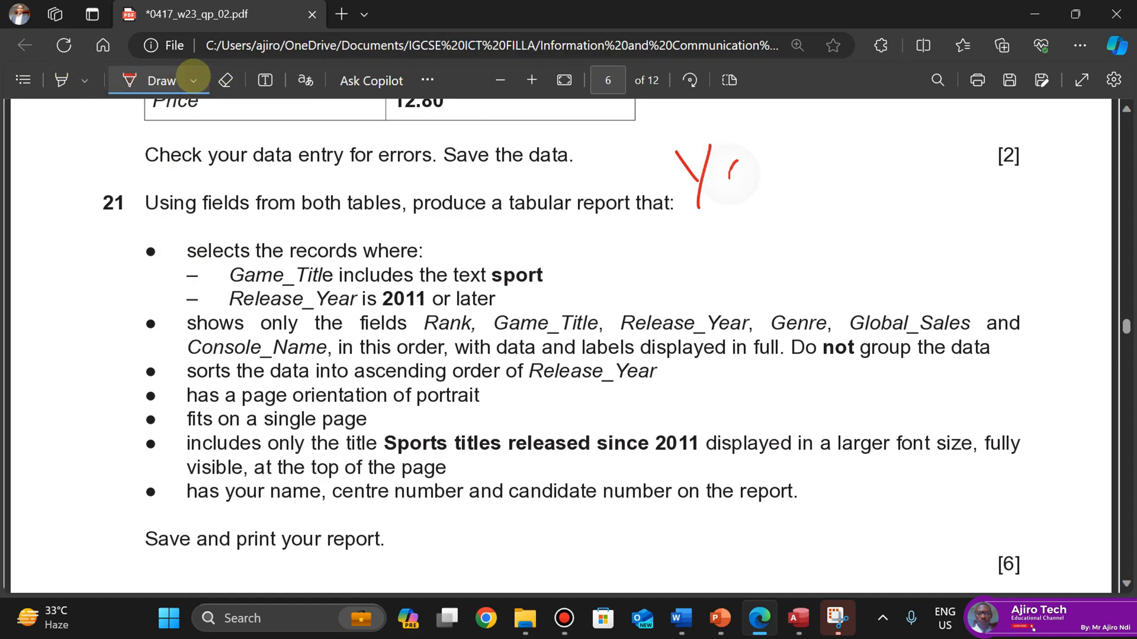
pyautogui.moveTo(752, 129); pyautogui.dragTo(749, 190)
pyautogui.moveTo(775, 118)
pyautogui.mouseDown()
pyautogui.moveTo(759, 189)
pyautogui.moveTo(780, 178)
pyautogui.moveTo(817, 192)
pyautogui.moveTo(834, 165)
pyautogui.mouseUp()
pyautogui.moveTo(854, 181)
pyautogui.mouseDown()
pyautogui.moveTo(872, 176)
pyautogui.moveTo(894, 199)
pyautogui.mouseUp()
pyautogui.moveTo(913, 151)
pyautogui.mouseDown()
pyautogui.moveTo(967, 157)
pyautogui.moveTo(978, 206)
pyautogui.mouseUp()
pyautogui.moveTo(680, 232)
pyautogui.mouseDown()
pyautogui.moveTo(683, 296)
pyautogui.moveTo(687, 265)
pyautogui.mouseUp()
pyautogui.moveTo(714, 245)
pyautogui.mouseDown()
pyautogui.moveTo(717, 268)
pyautogui.moveTo(746, 272)
pyautogui.mouseUp()
pyautogui.moveTo(757, 219); pyautogui.dragTo(754, 271)
pyautogui.moveTo(783, 225)
pyautogui.mouseDown()
pyautogui.moveTo(760, 251)
pyautogui.moveTo(777, 259)
pyautogui.mouseUp()
pyautogui.moveTo(798, 247)
pyautogui.mouseDown()
pyautogui.moveTo(835, 240)
pyautogui.moveTo(925, 273)
pyautogui.mouseUp()
pyautogui.moveTo(927, 234)
pyautogui.mouseDown()
pyautogui.moveTo(1006, 195)
pyautogui.moveTo(1001, 249)
pyautogui.mouseUp()
pyautogui.moveTo(1005, 218); pyautogui.dragTo(1024, 213)
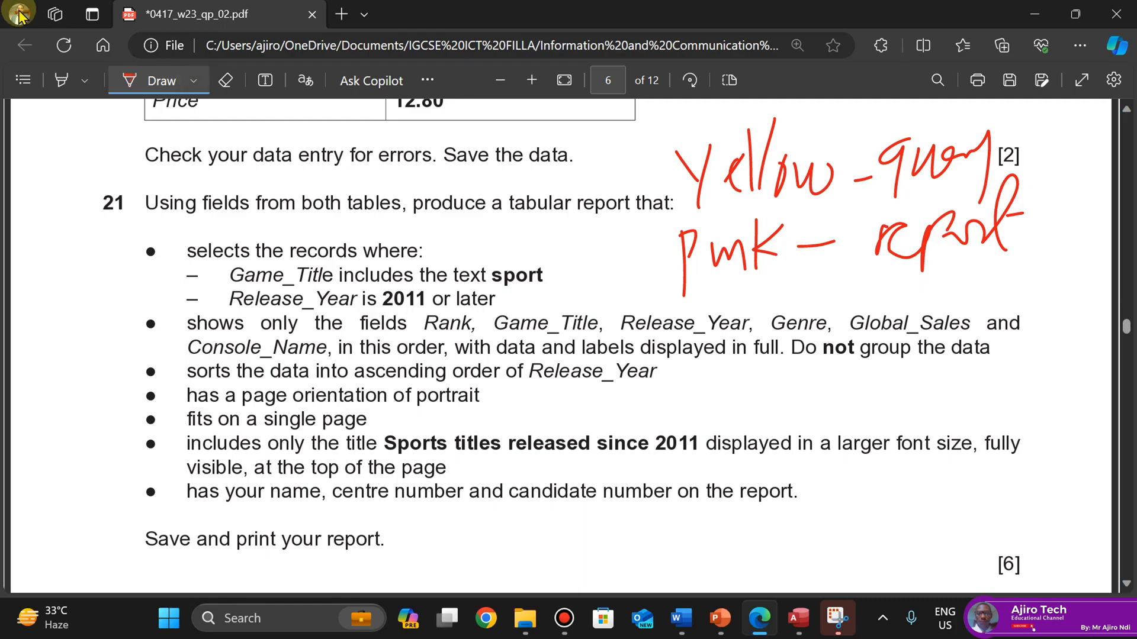
pyautogui.click(155, 80)
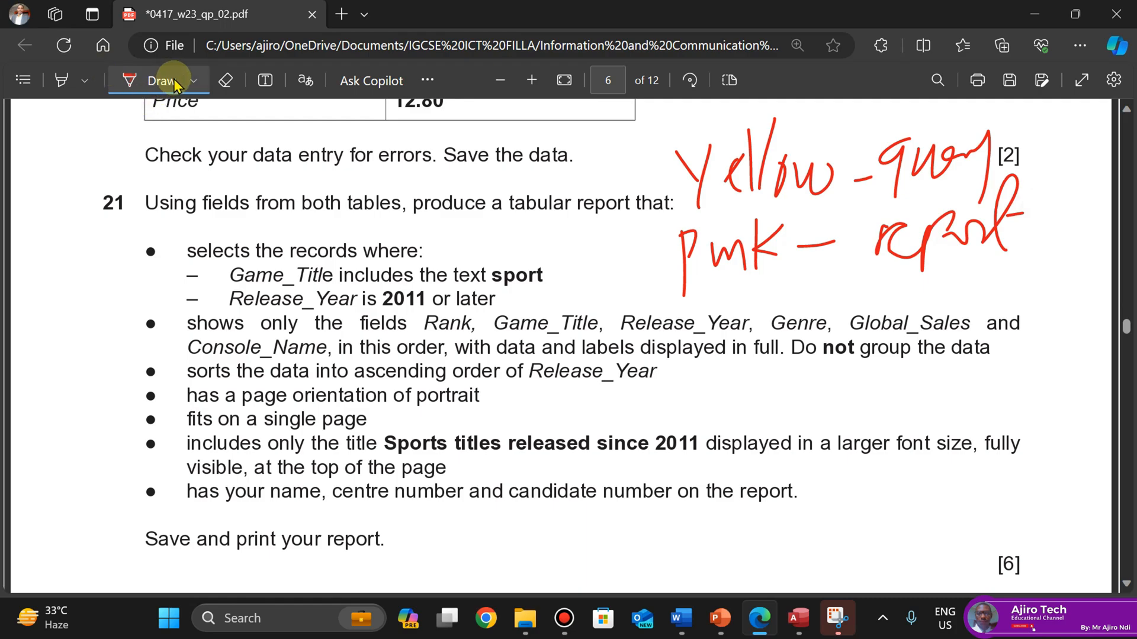
# Highlight in yellow question 21's record-selection criteria and its list of fields to show, through "displayed in full"
pyautogui.click(61, 80)
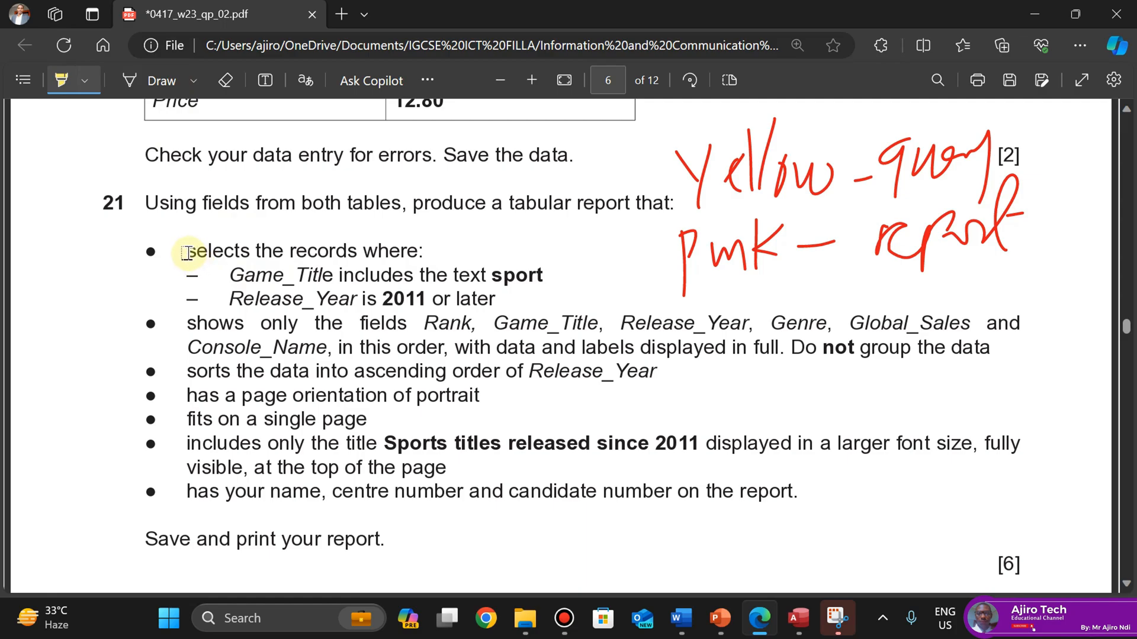
pyautogui.moveTo(185, 249); pyautogui.dragTo(477, 305)
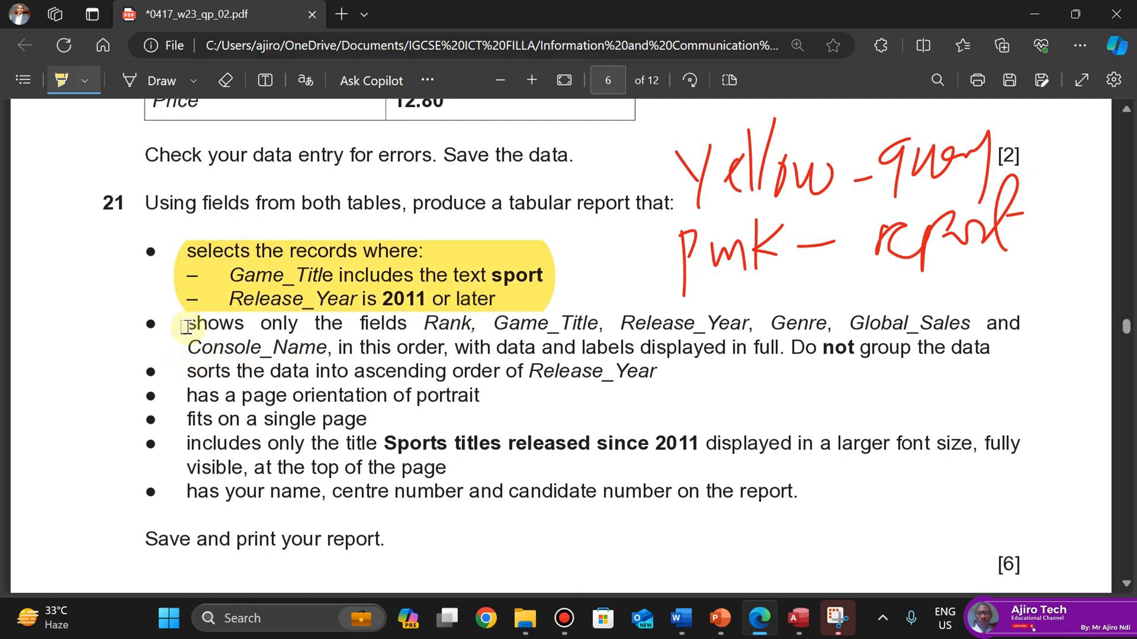
pyautogui.moveTo(183, 325)
pyautogui.mouseDown()
pyautogui.moveTo(562, 349)
pyautogui.moveTo(782, 348)
pyautogui.mouseUp()
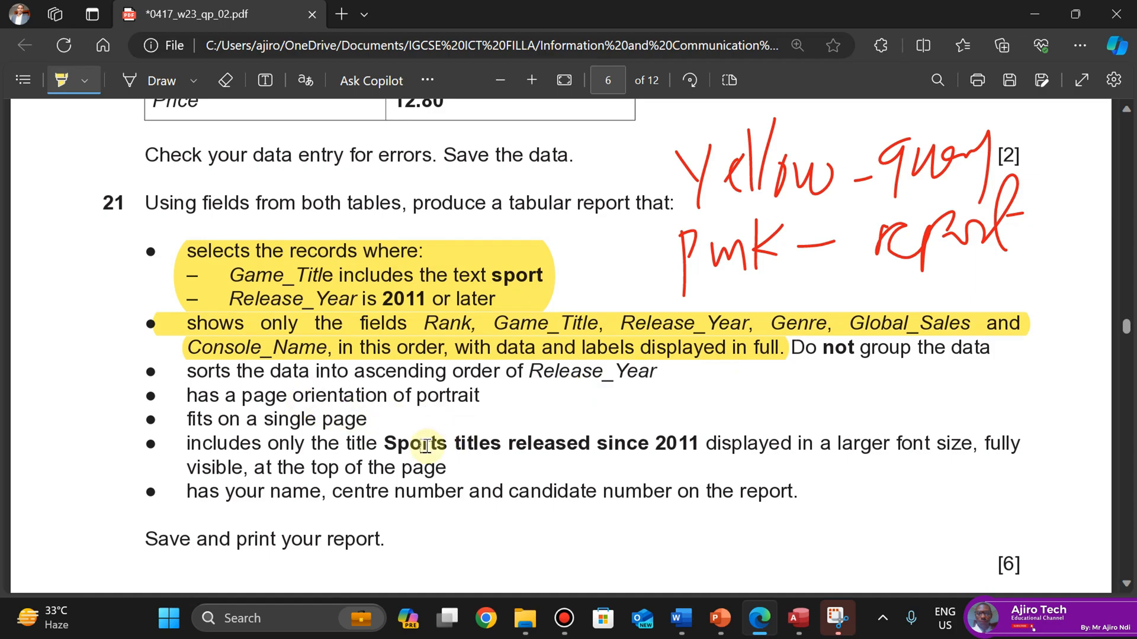
# Highlight in pink the report requirements of question 21, from the Release_Year sort through the candidate details bullet
pyautogui.click(88, 83)
pyautogui.click(209, 148)
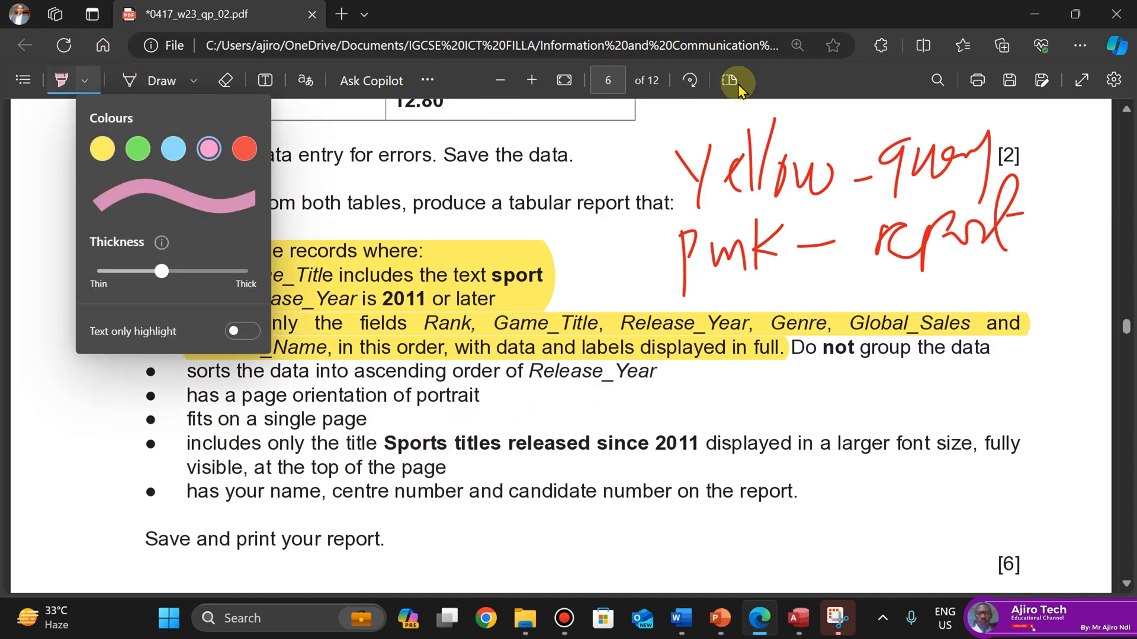
pyautogui.click(755, 74)
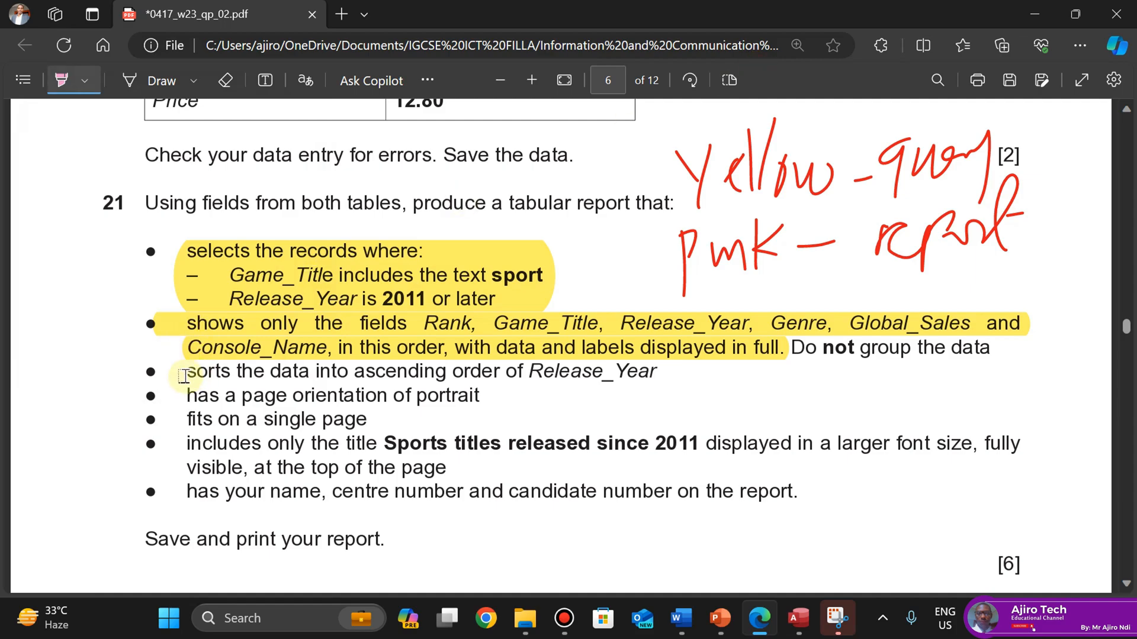
pyautogui.moveTo(184, 376)
pyautogui.mouseDown()
pyautogui.moveTo(399, 469)
pyautogui.moveTo(807, 492)
pyautogui.mouseUp()
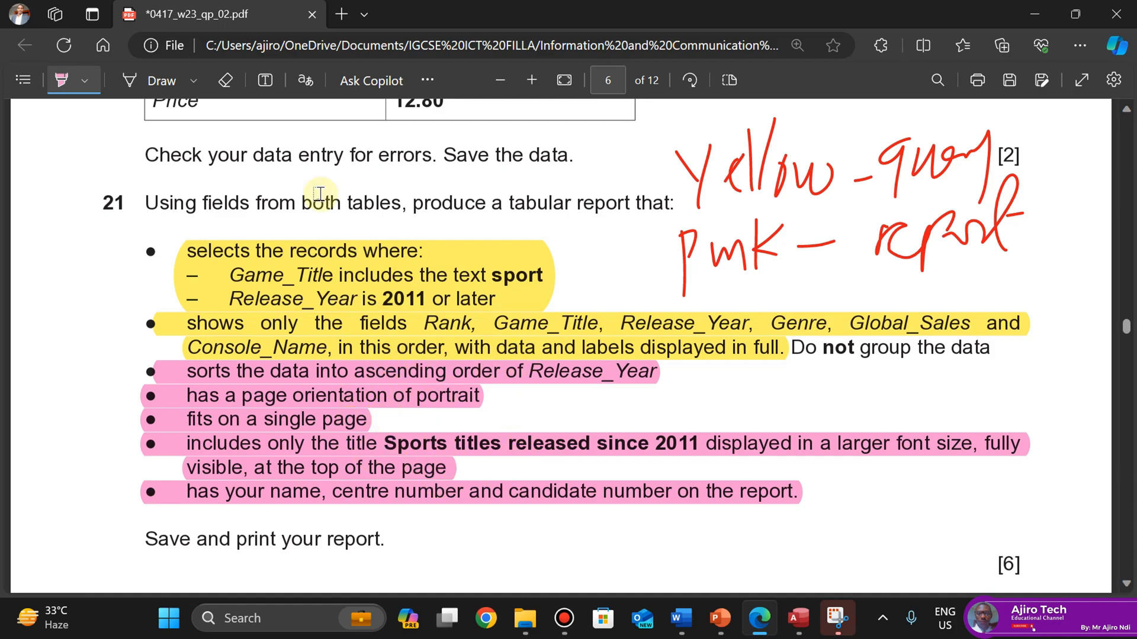
pyautogui.click(63, 82)
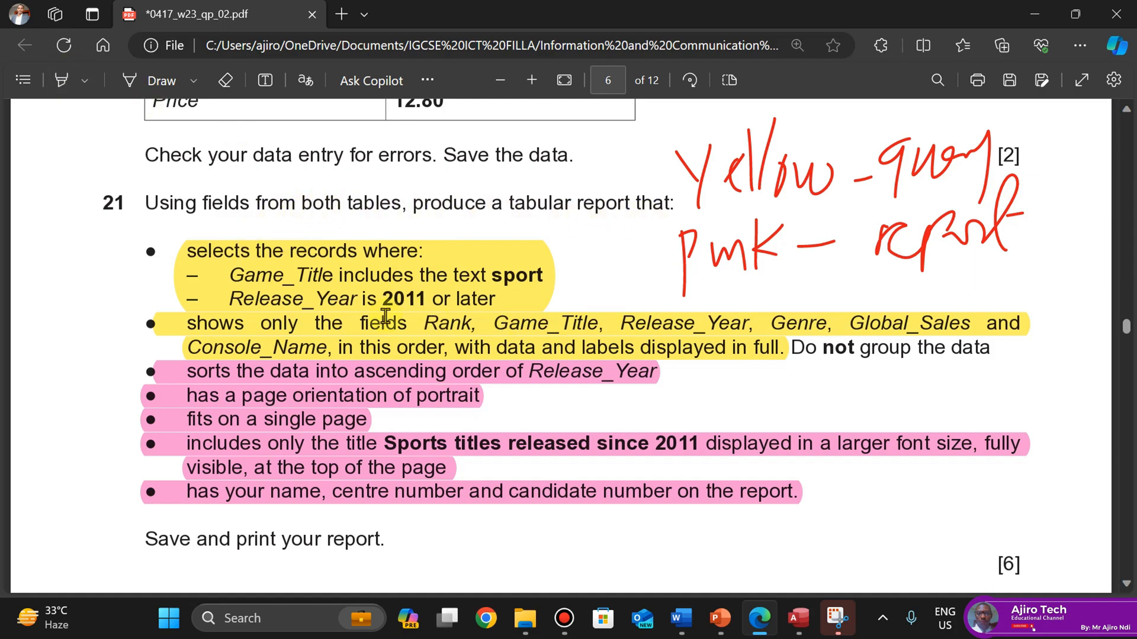
# Write a red 1 beside the fields-to-show bullet and a red 2 beside the record-selection bullet
pyautogui.click(156, 80)
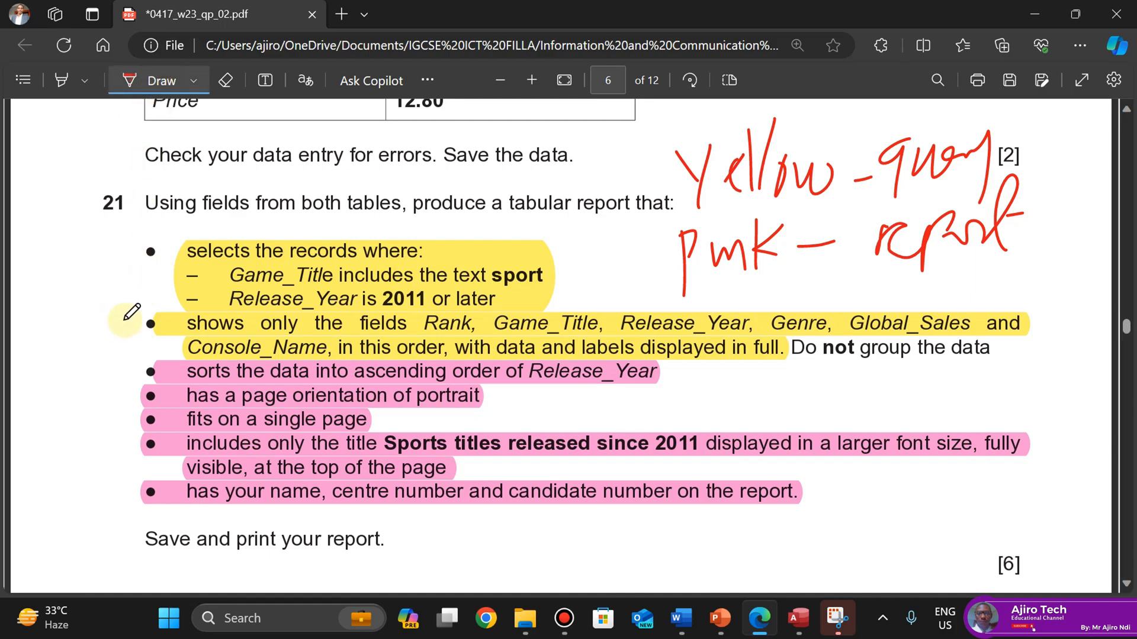
pyautogui.moveTo(123, 320); pyautogui.dragTo(127, 338)
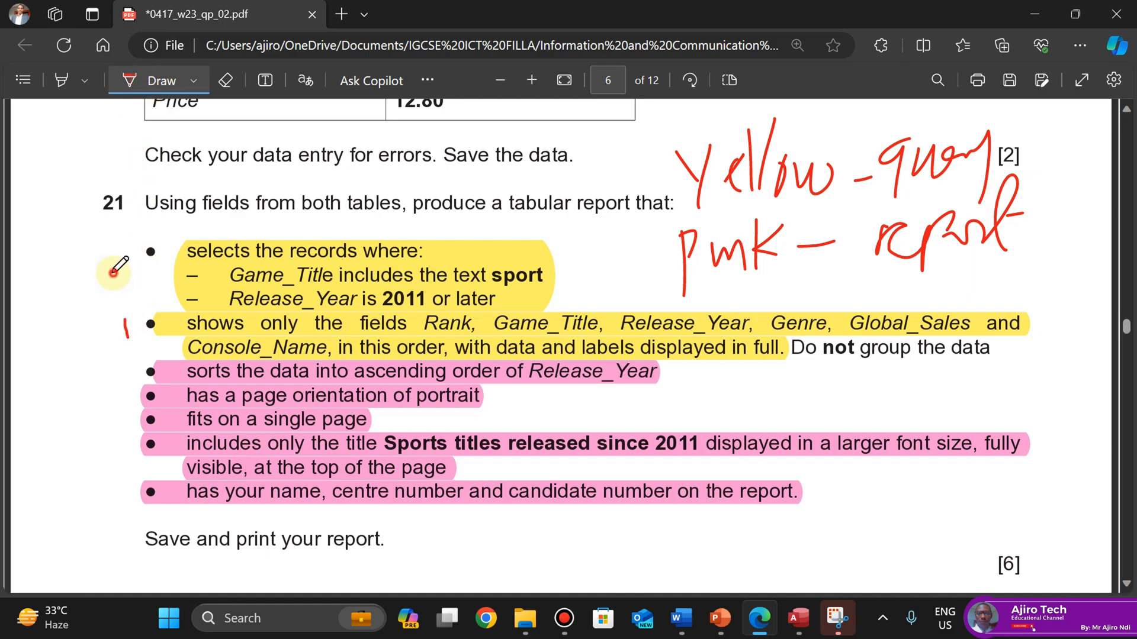
pyautogui.moveTo(114, 273)
pyautogui.mouseDown()
pyautogui.moveTo(132, 277)
pyautogui.moveTo(119, 290)
pyautogui.moveTo(138, 290)
pyautogui.mouseUp()
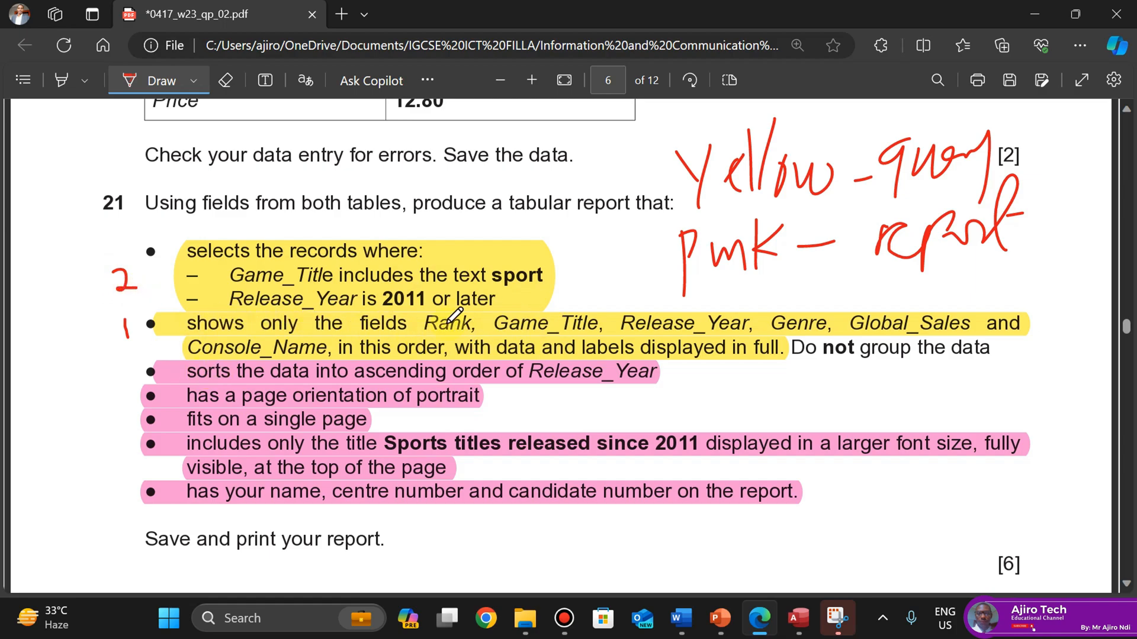
pyautogui.click(153, 83)
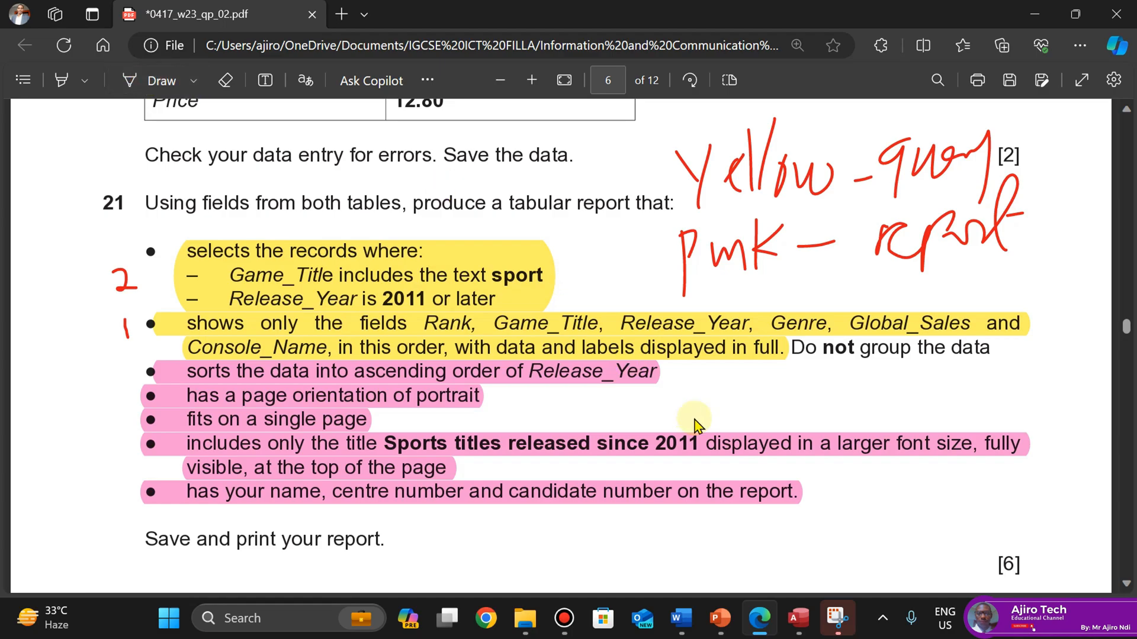
# Switch to the Access database and start a new query with the Simple Query Wizard
pyautogui.click(796, 630)
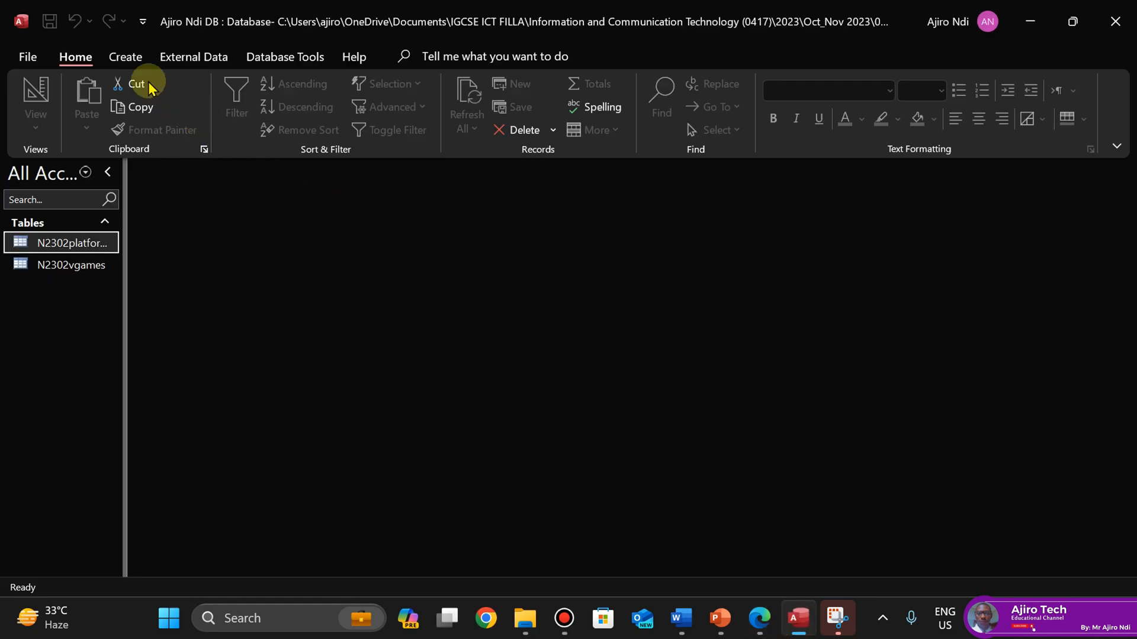
pyautogui.click(124, 62)
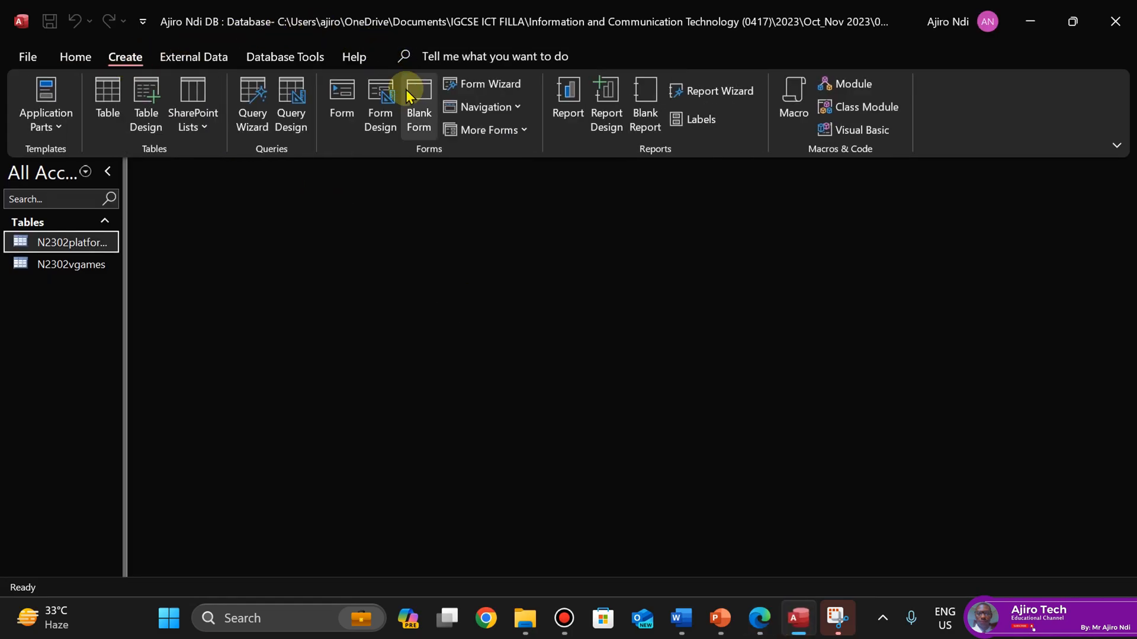
pyautogui.click(249, 123)
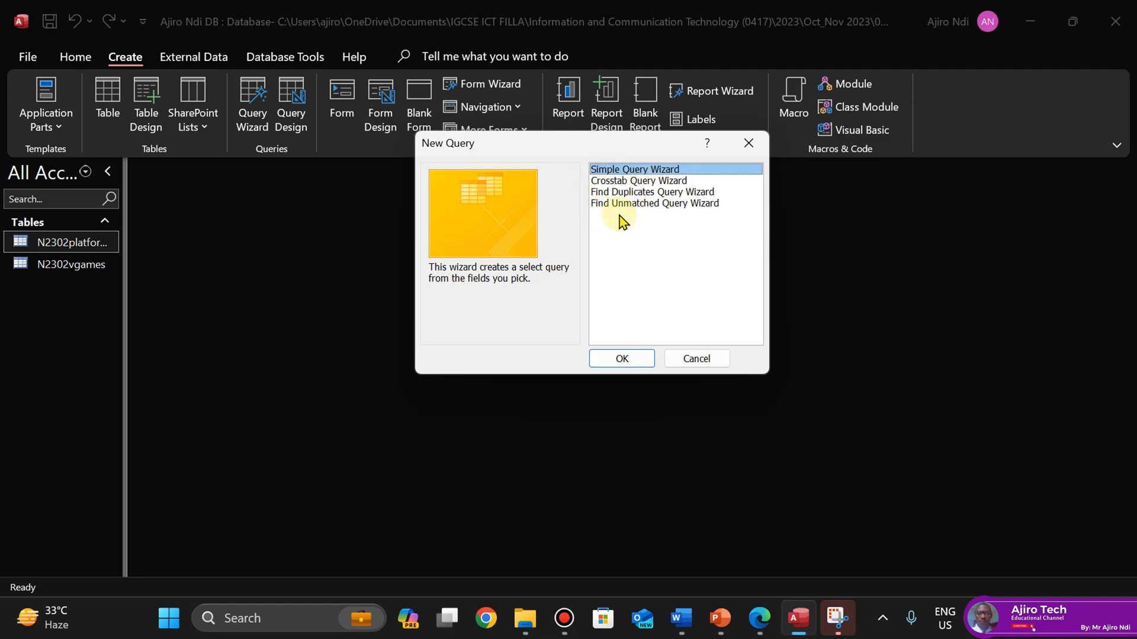
pyautogui.click(621, 358)
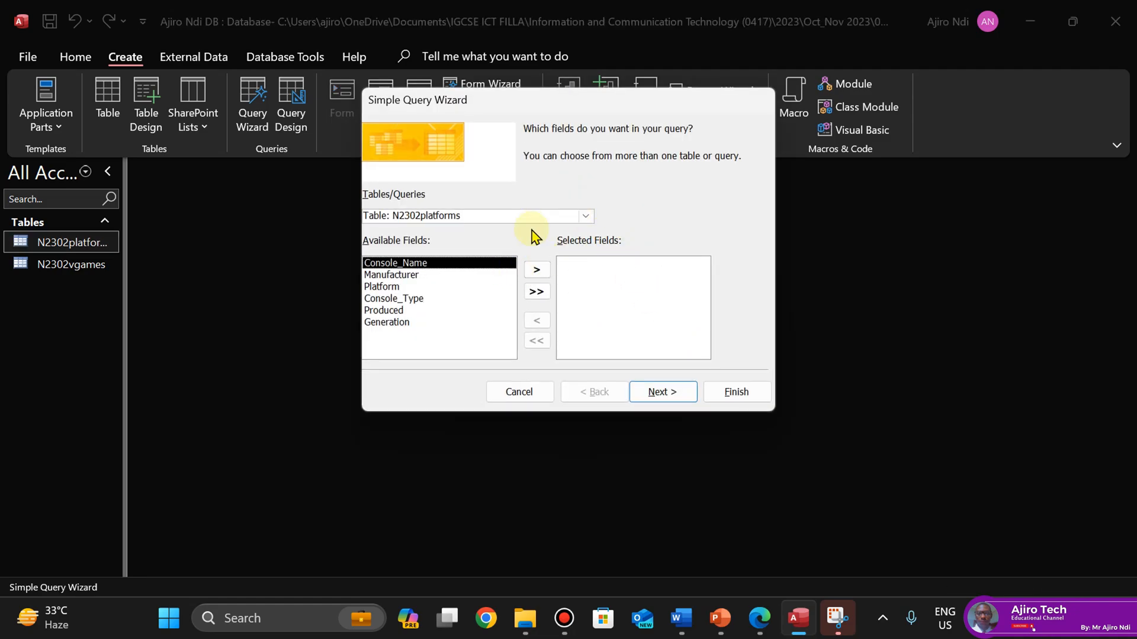
# Check the required fields in the exam paper, and add Rank from table N2302vgames to the query
pyautogui.click(757, 618)
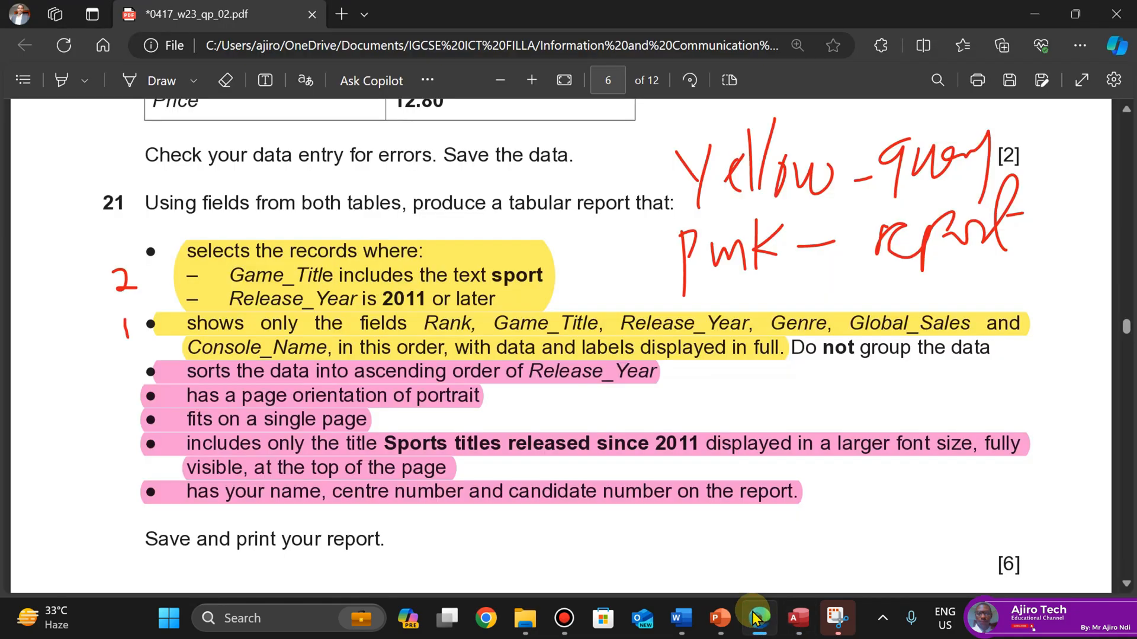
pyautogui.click(757, 618)
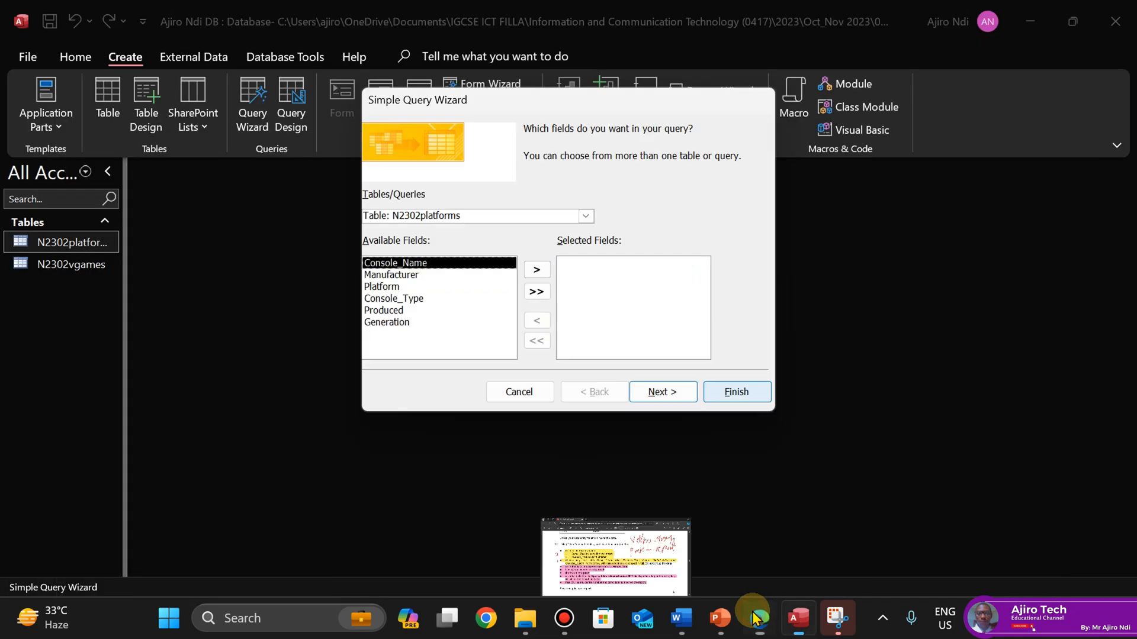
pyautogui.click(586, 217)
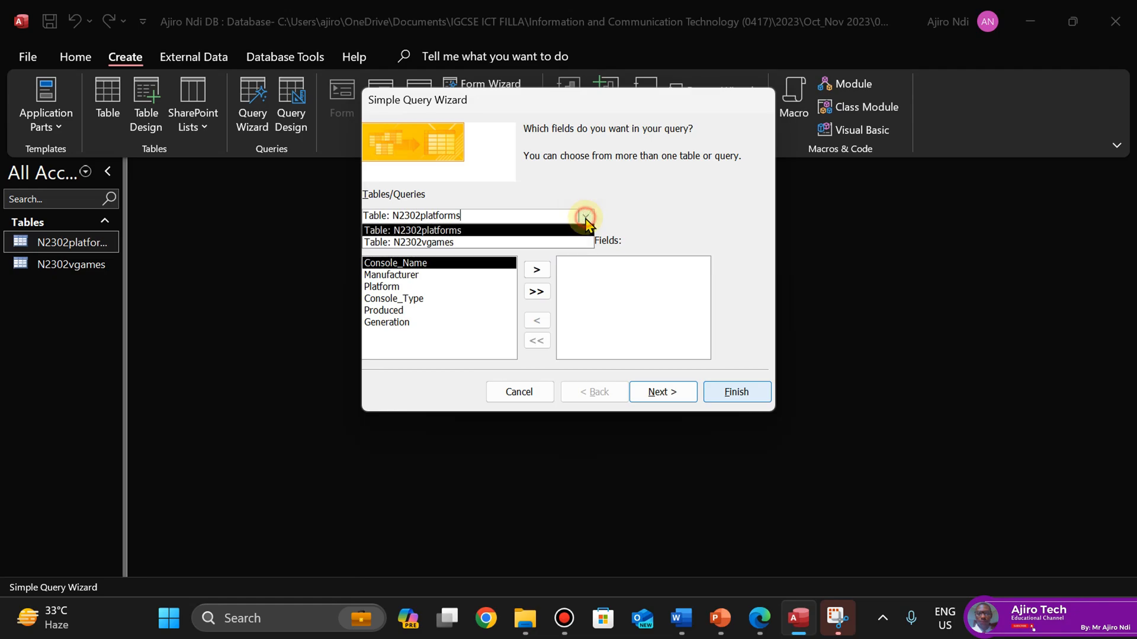
pyautogui.click(511, 239)
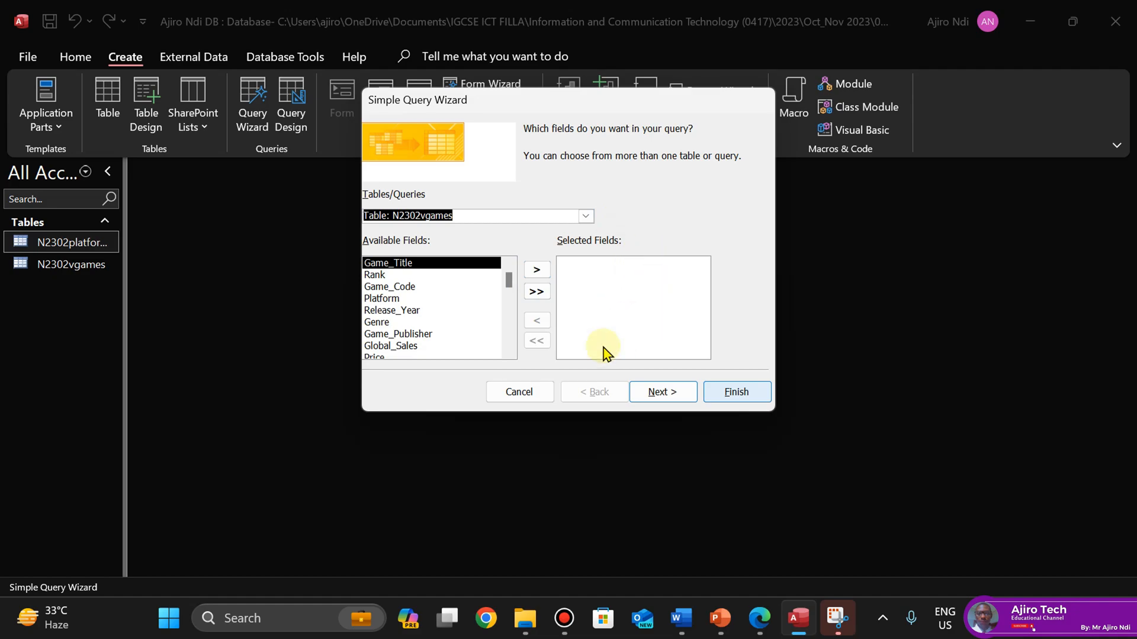
pyautogui.click(374, 275)
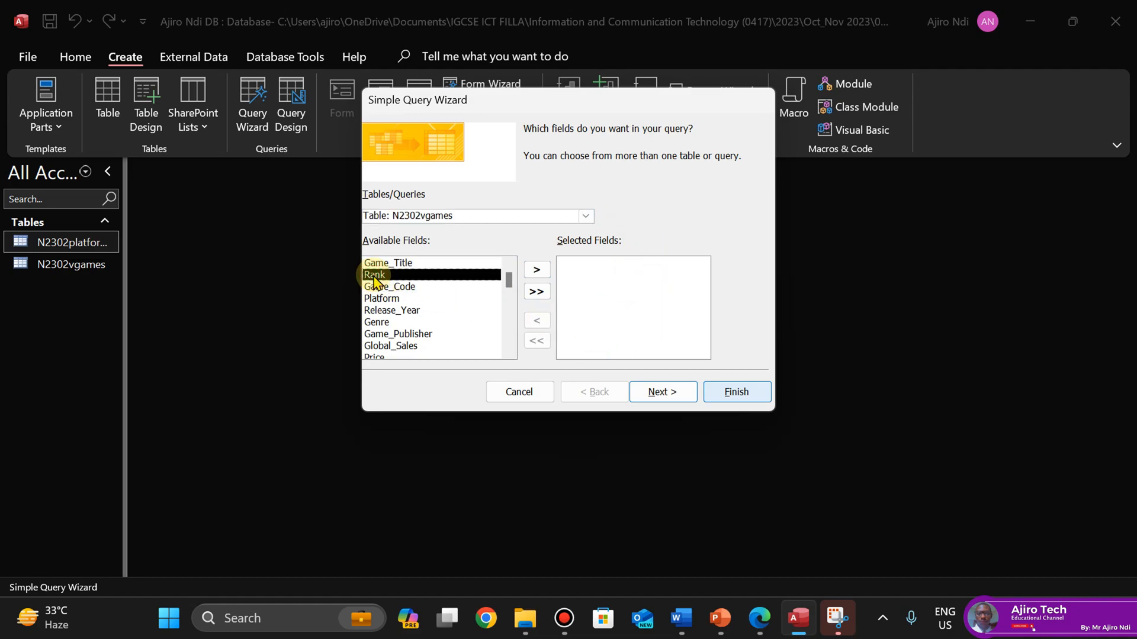
pyautogui.doubleClick(374, 276)
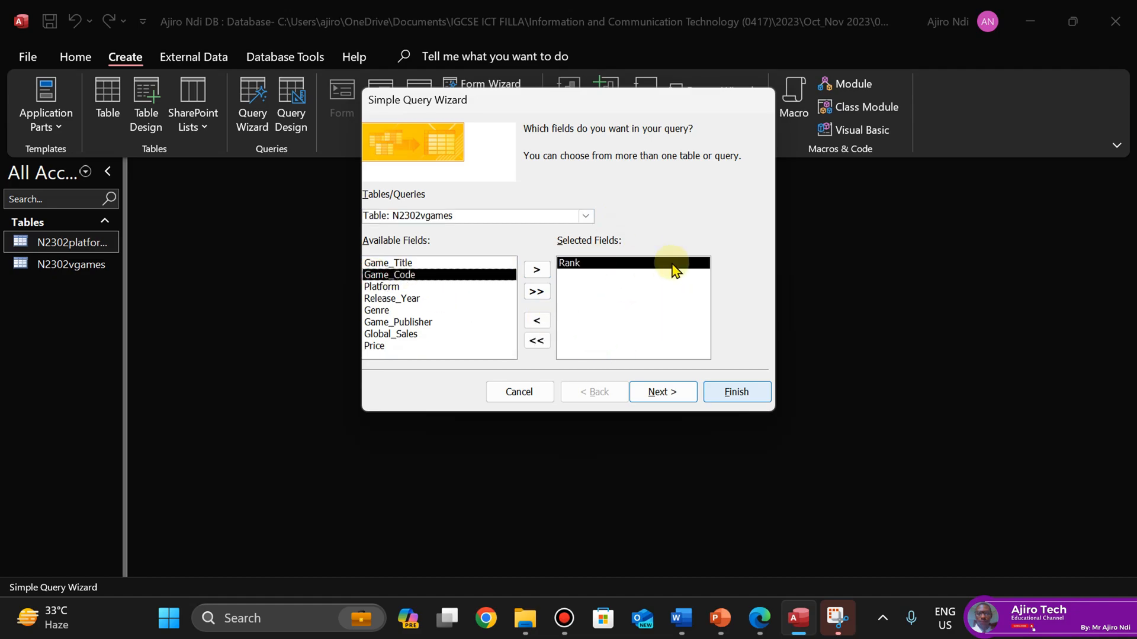
# Add Game_Title and Release_Year to the query's selected fields, checking the field order against the exam paper
pyautogui.click(763, 631)
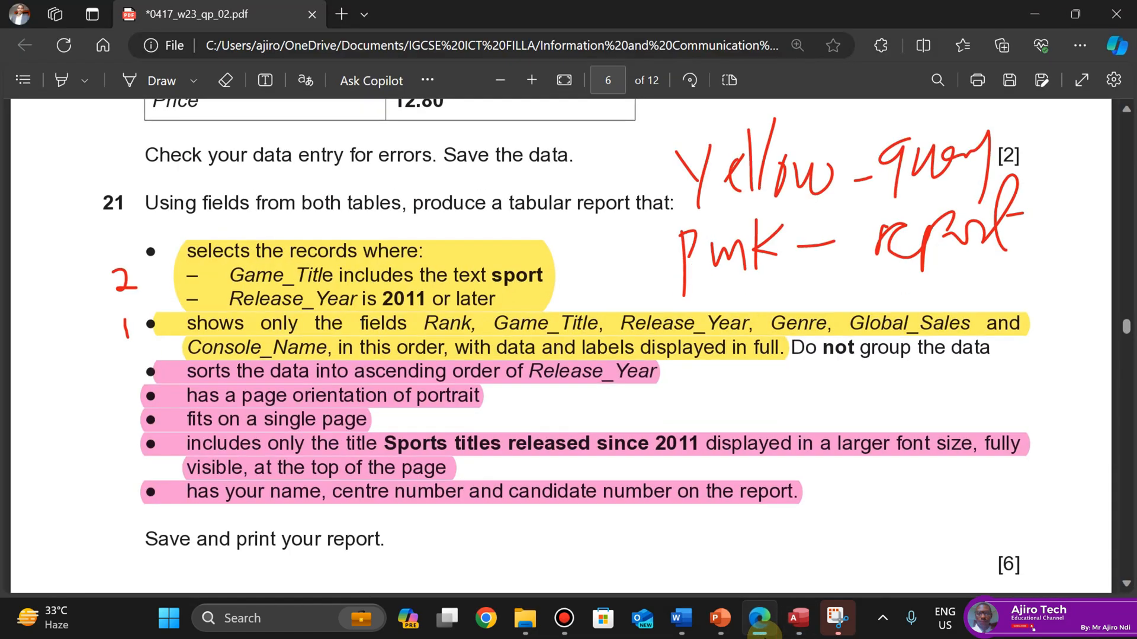
pyautogui.click(760, 622)
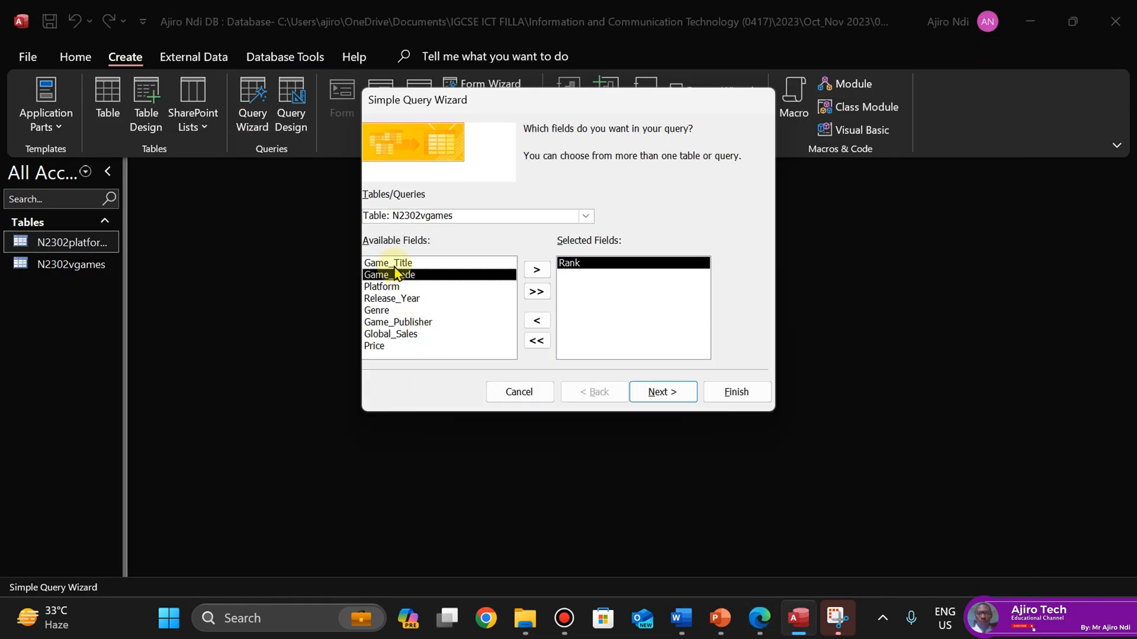
pyautogui.doubleClick(393, 264)
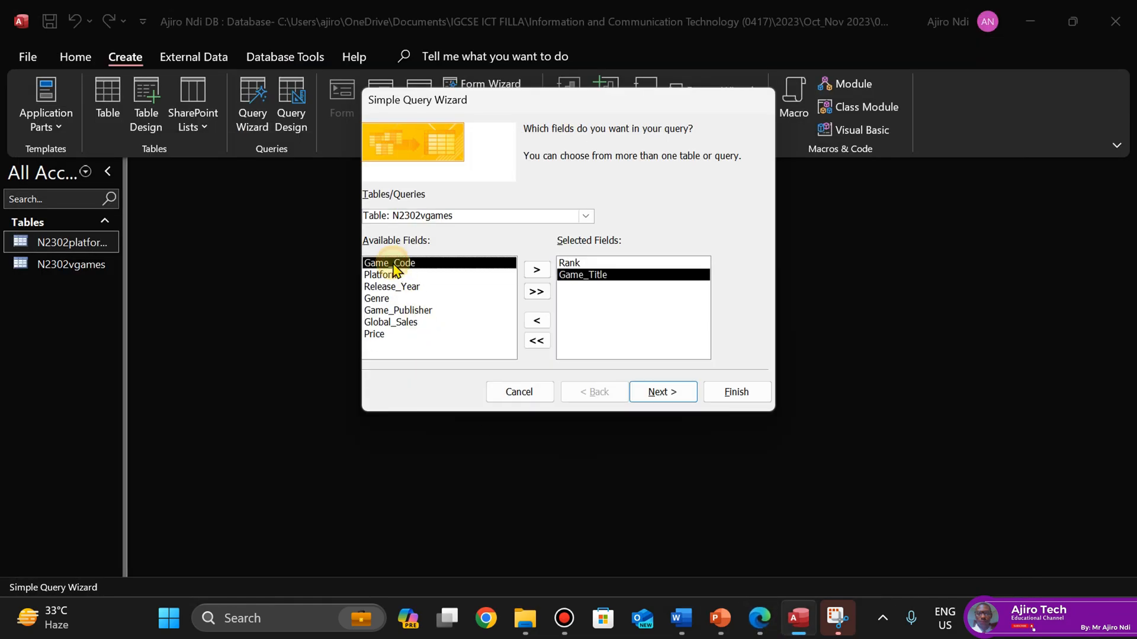
pyautogui.click(765, 622)
pyautogui.click(765, 622)
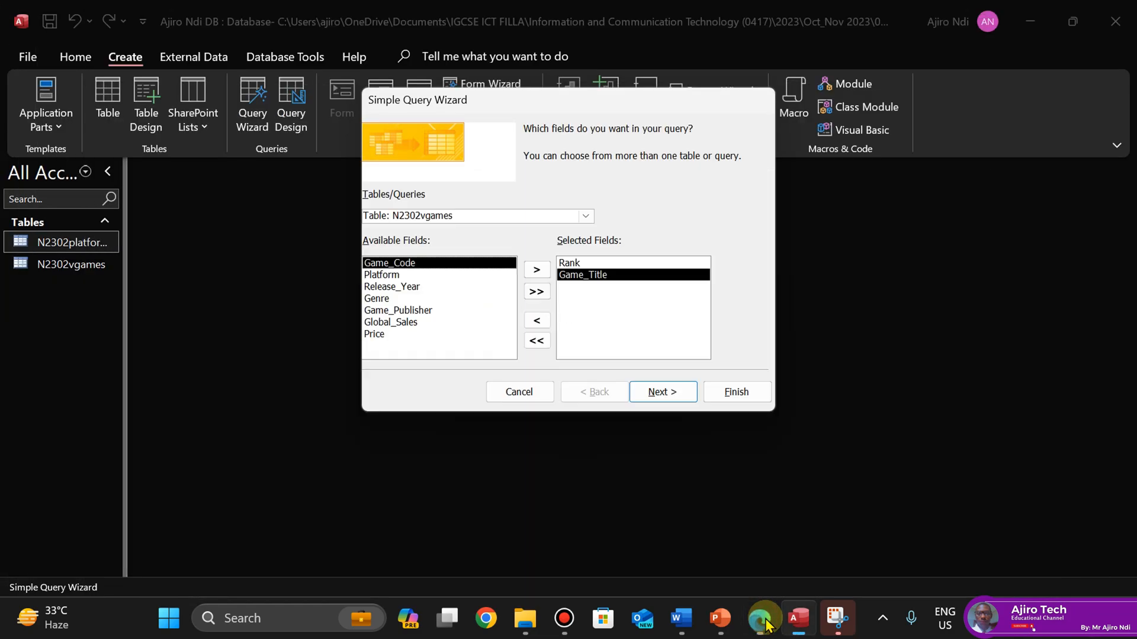
pyautogui.click(395, 287)
pyautogui.doubleClick(395, 287)
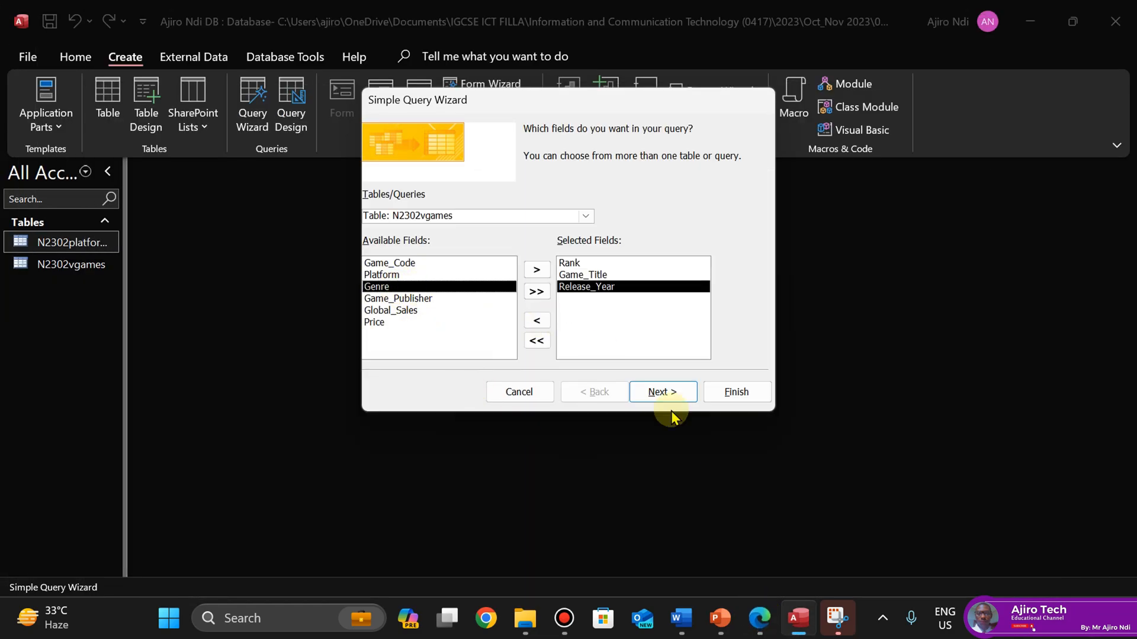
# Add Genre and Global_Sales to the query's selected fields, checking the field order against the exam paper
pyautogui.click(763, 623)
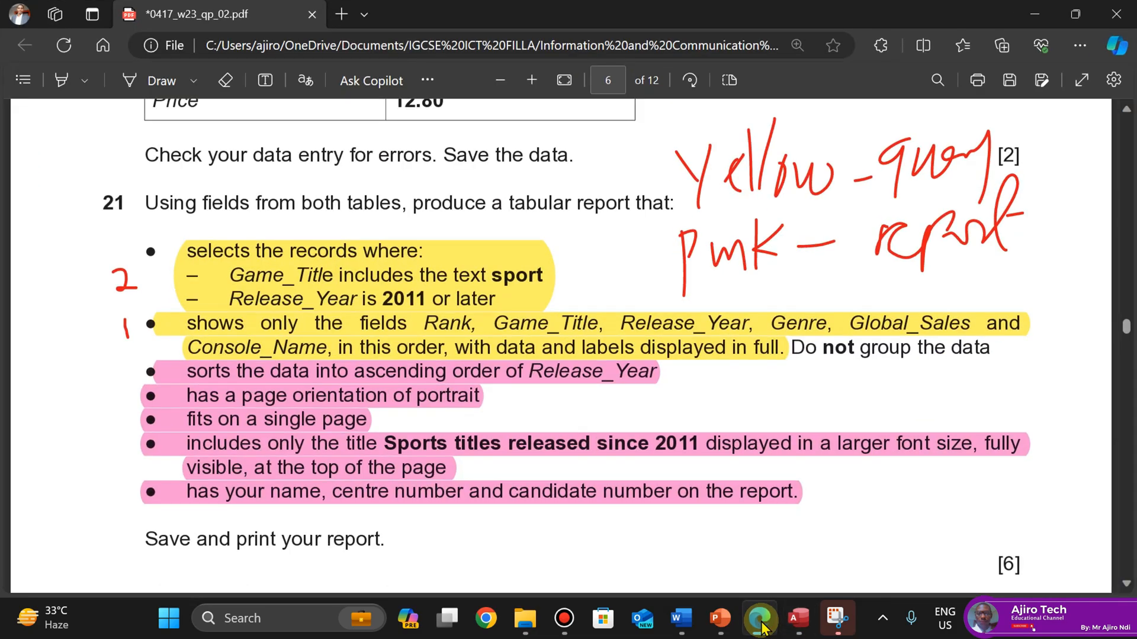
pyautogui.click(762, 627)
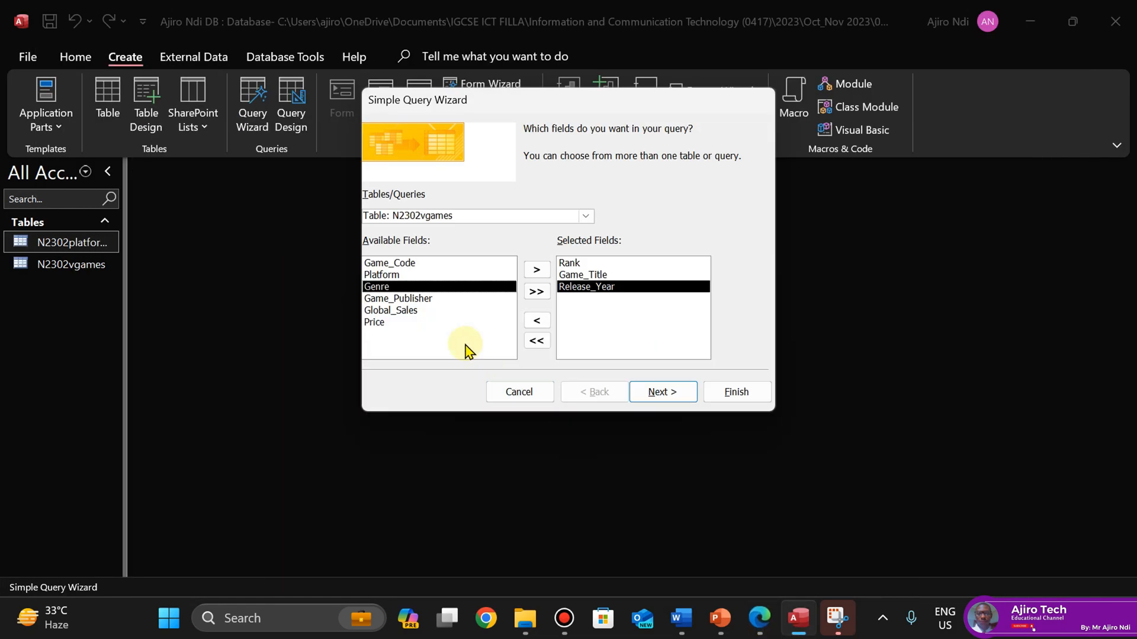
pyautogui.doubleClick(379, 287)
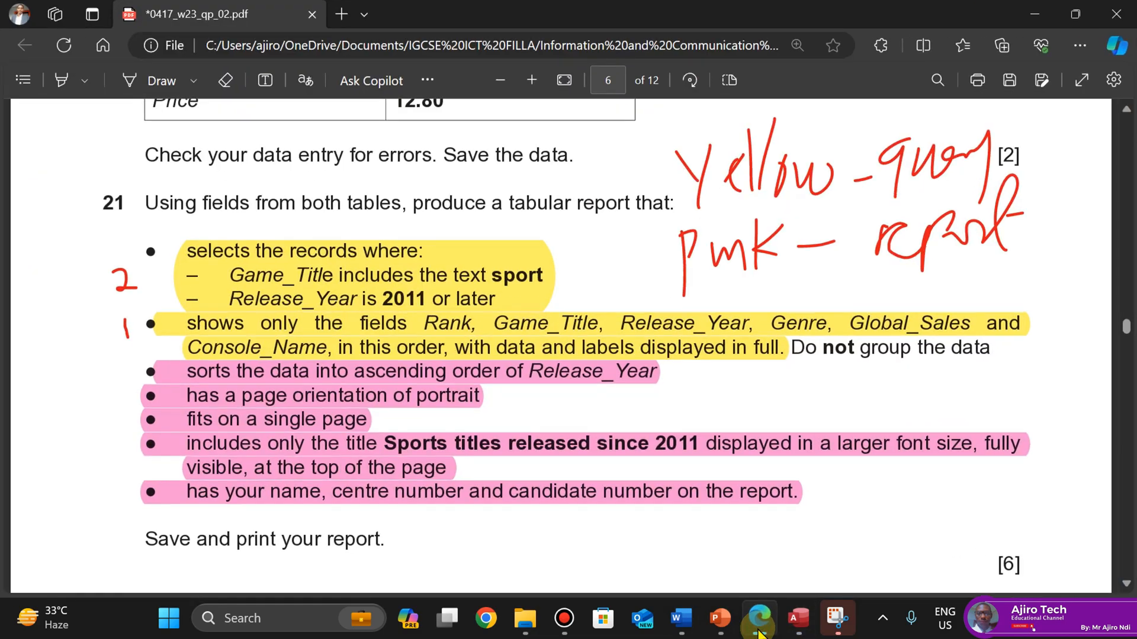
pyautogui.click(759, 622)
pyautogui.click(758, 628)
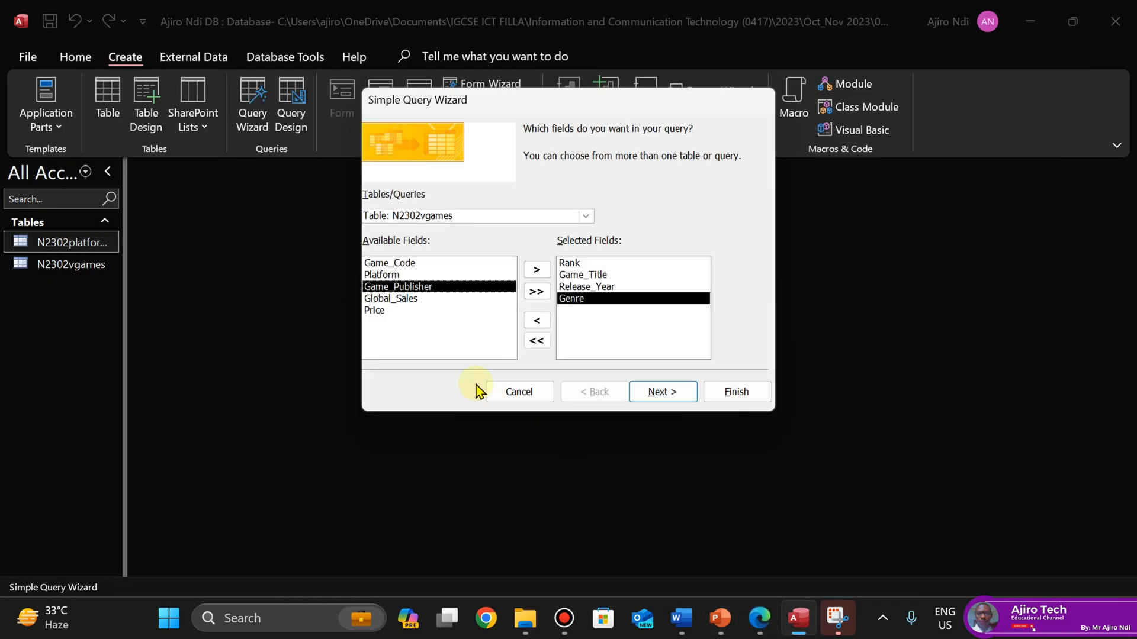
pyautogui.doubleClick(389, 299)
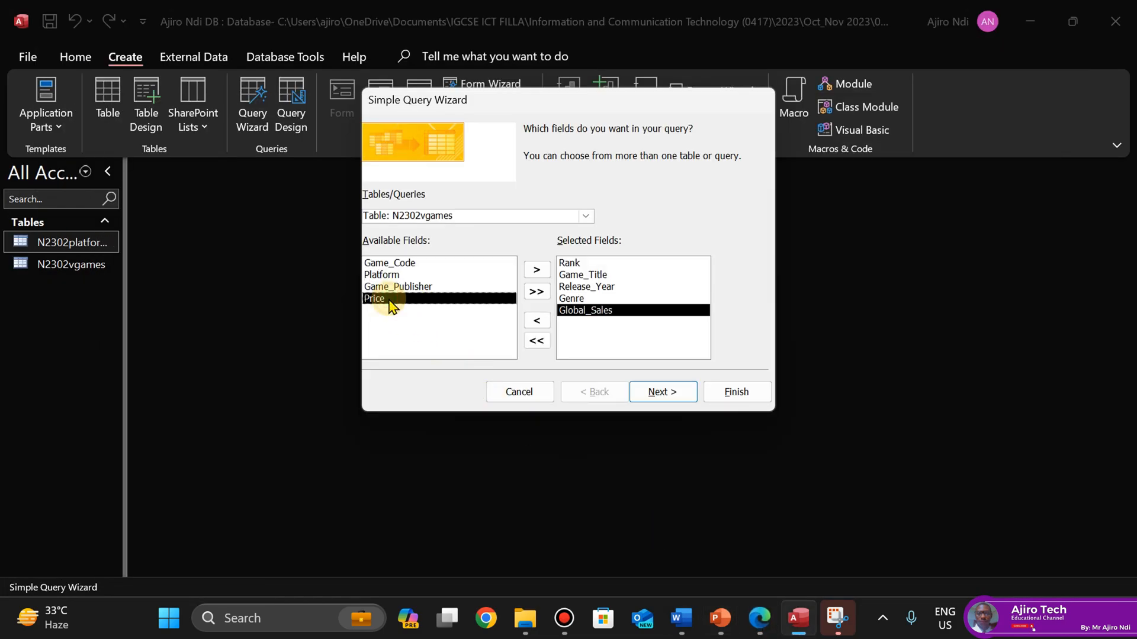
# Add Console_Name from table N2302platforms to the query's selected fields, checking the field order against the exam paper
pyautogui.click(759, 627)
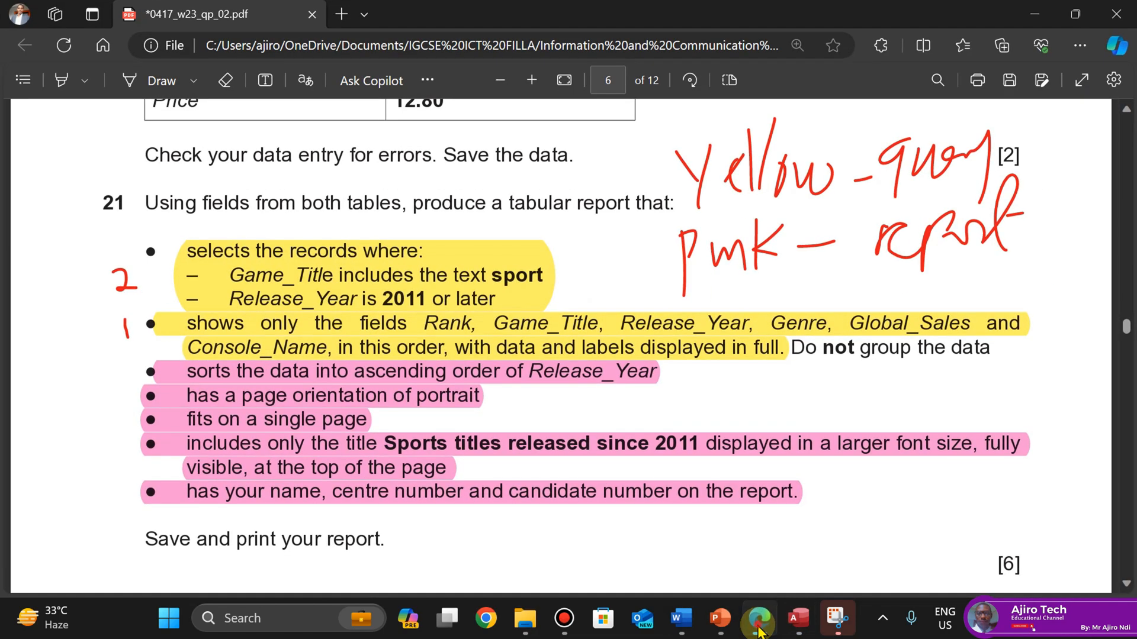
pyautogui.click(757, 628)
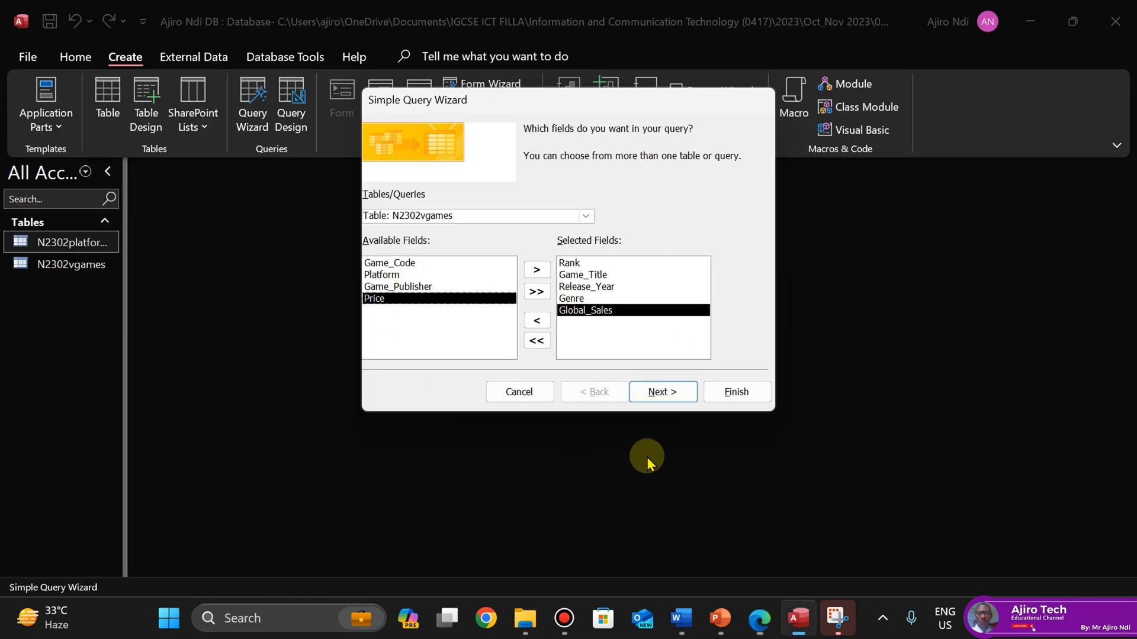
pyautogui.click(586, 216)
pyautogui.click(536, 227)
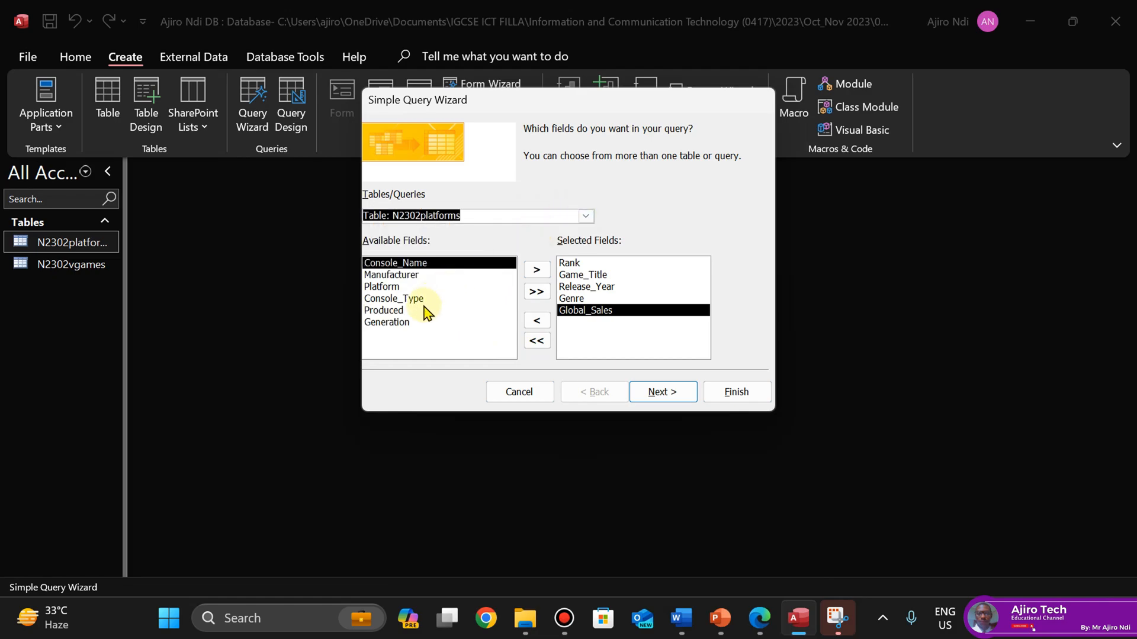
pyautogui.doubleClick(405, 265)
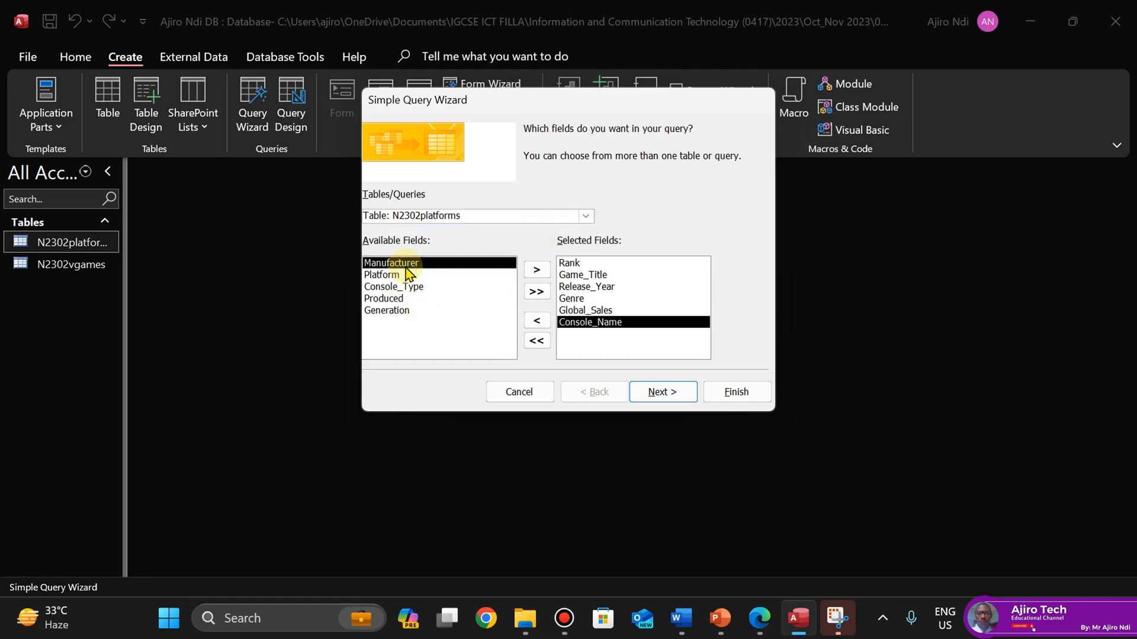
pyautogui.click(759, 619)
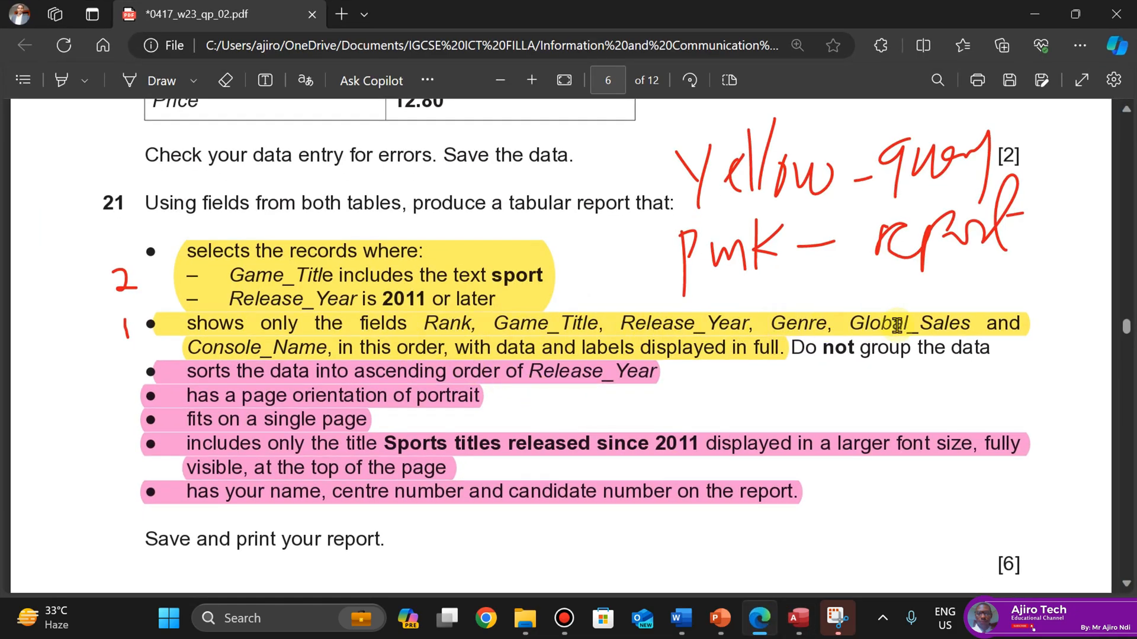
pyautogui.click(799, 619)
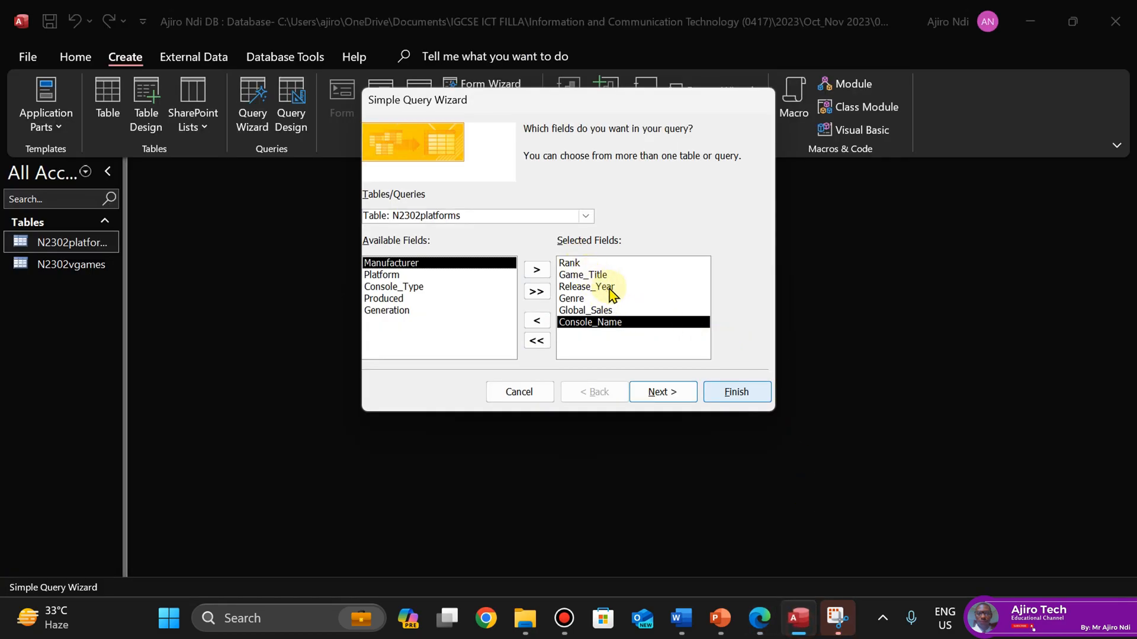
# Keep the detail query type and copy the report title "Sports titles released since 2011" from the exam paper
pyautogui.click(666, 394)
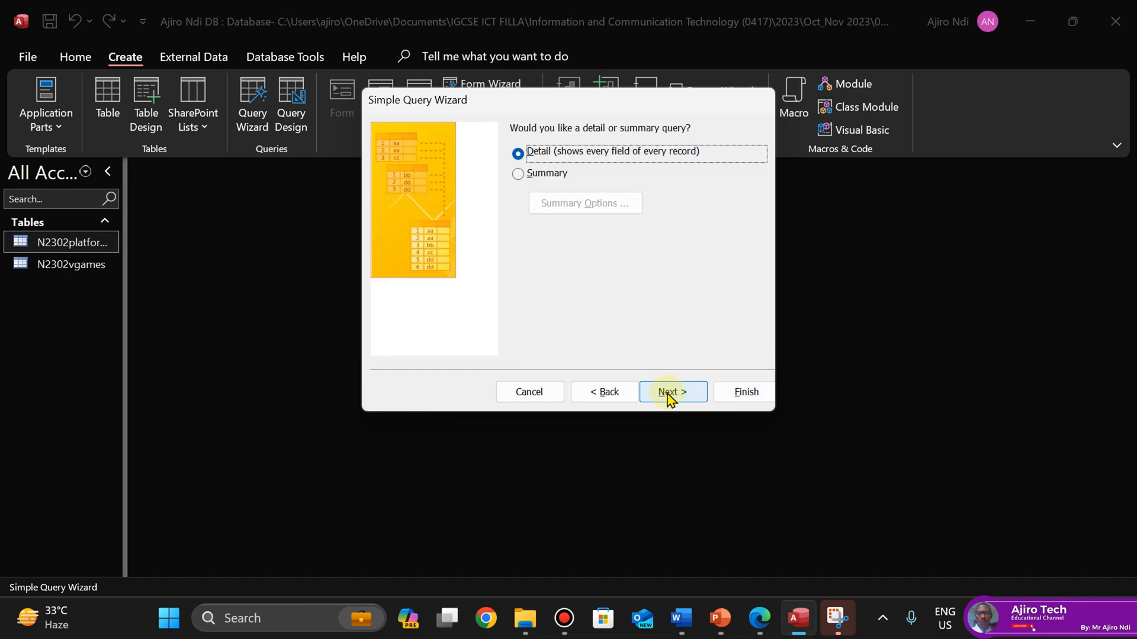
pyautogui.click(669, 394)
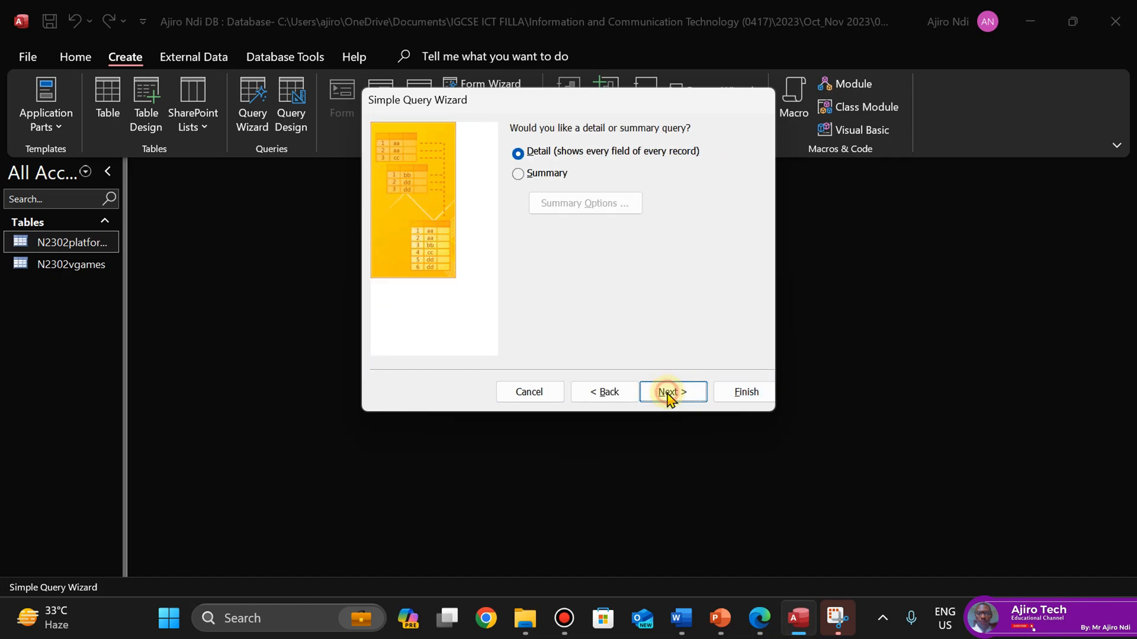
pyautogui.click(760, 627)
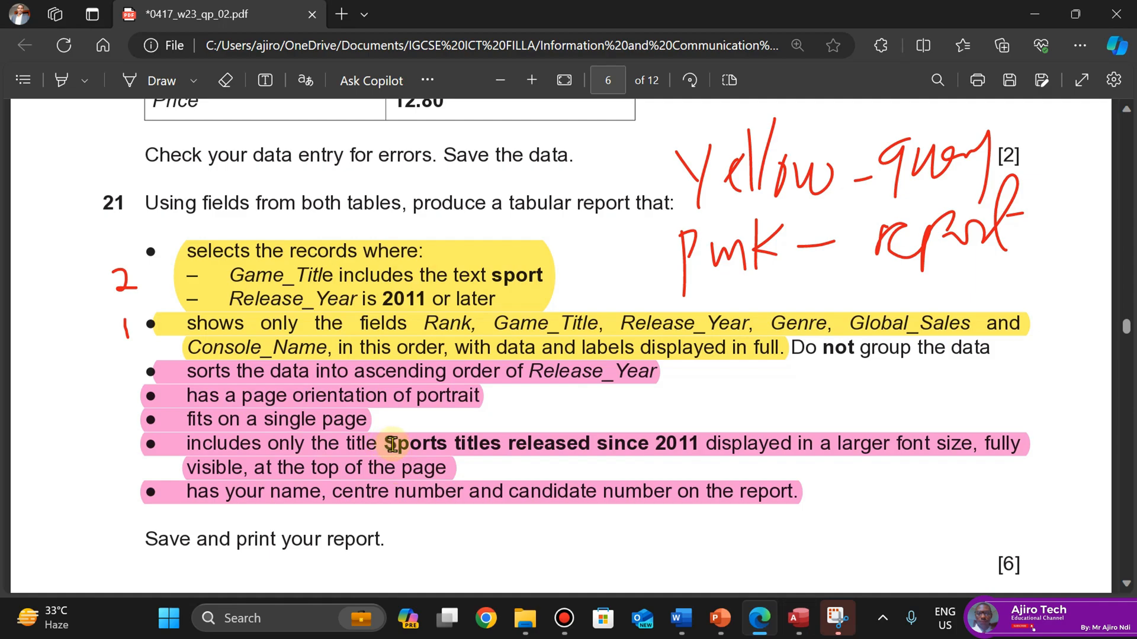
pyautogui.moveTo(386, 445); pyautogui.dragTo(699, 453)
pyautogui.hotkey('ctrl', 'c')
pyautogui.click(729, 266)
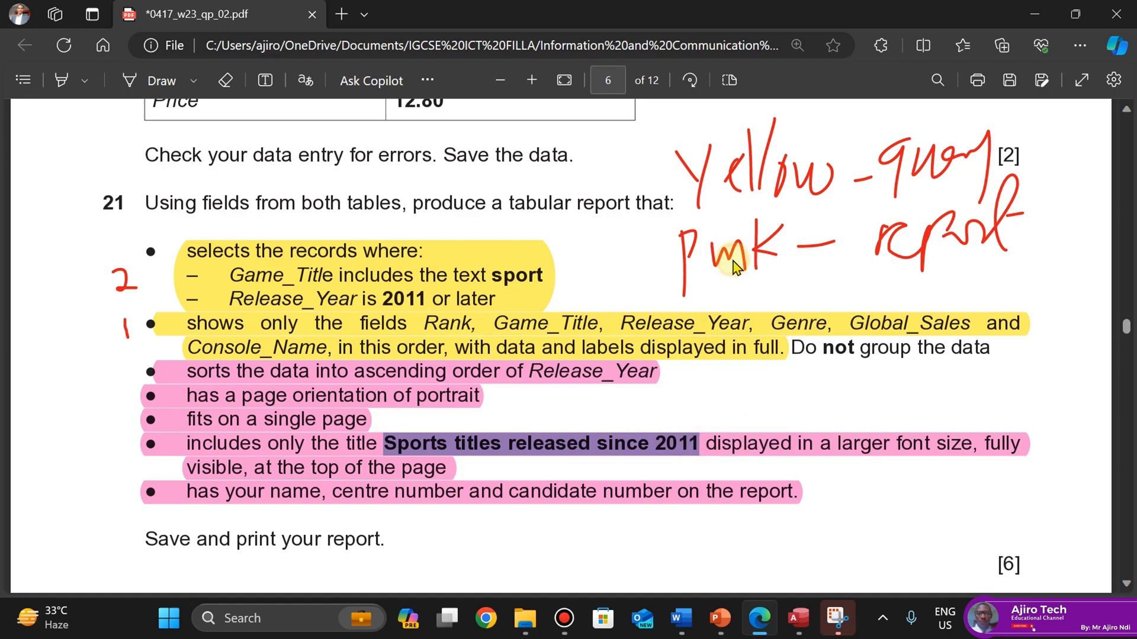
pyautogui.click(798, 619)
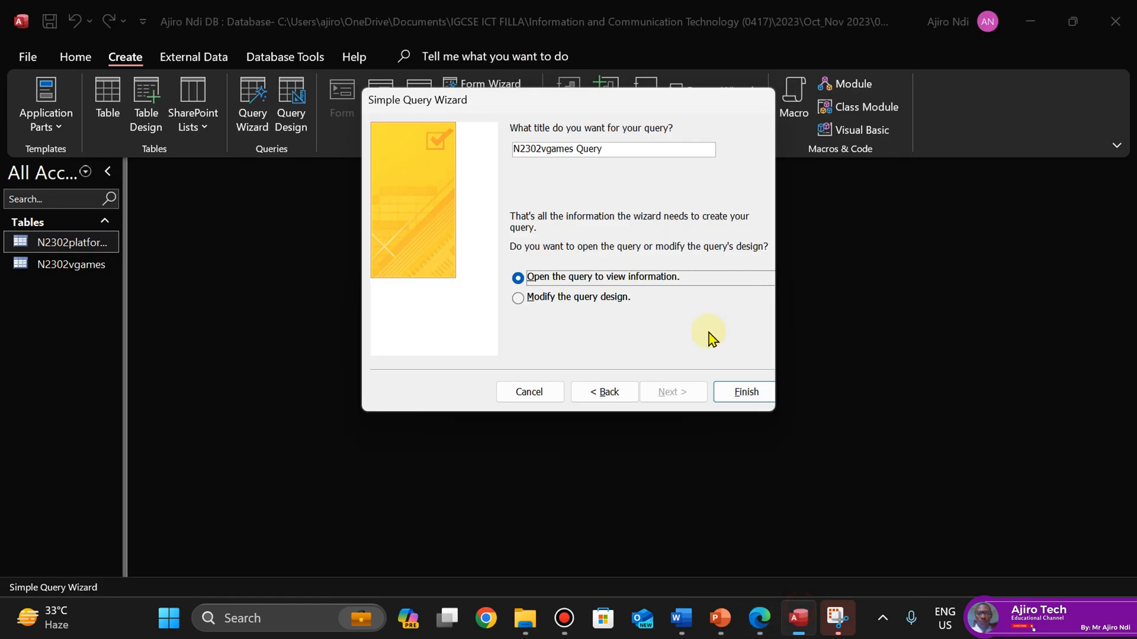
# Title the query "Sports titles released since 2011" and finish the wizard so the query opens to view its records
pyautogui.click(629, 150)
pyautogui.press('BackSpace')
pyautogui.press('BackSpace')
pyautogui.press('BackSpace')
pyautogui.press('BackSpace')
pyautogui.press('BackSpace')
pyautogui.press('BackSpace')
pyautogui.press('BackSpace')
pyautogui.press('BackSpace')
pyautogui.press('BackSpace')
pyautogui.press('BackSpace')
pyautogui.press('BackSpace')
pyautogui.press('BackSpace')
pyautogui.press('BackSpace')
pyautogui.press('BackSpace')
pyautogui.press('BackSpace')
pyautogui.press('BackSpace')
pyautogui.press('BackSpace')
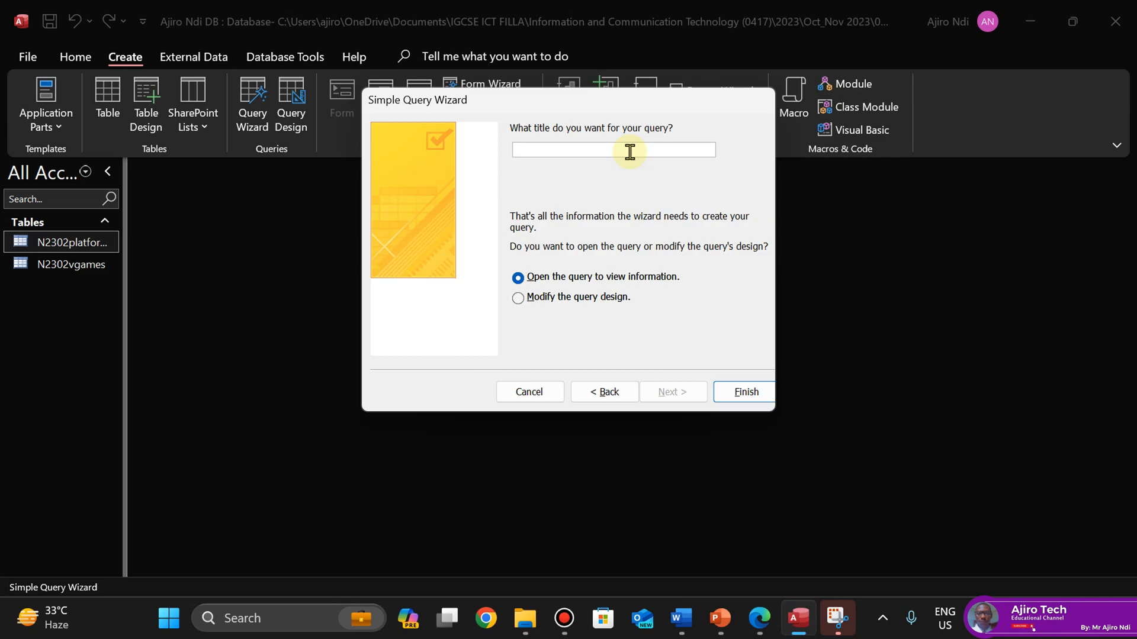
pyautogui.hotkey('ctrl', 'v')
pyautogui.click(736, 396)
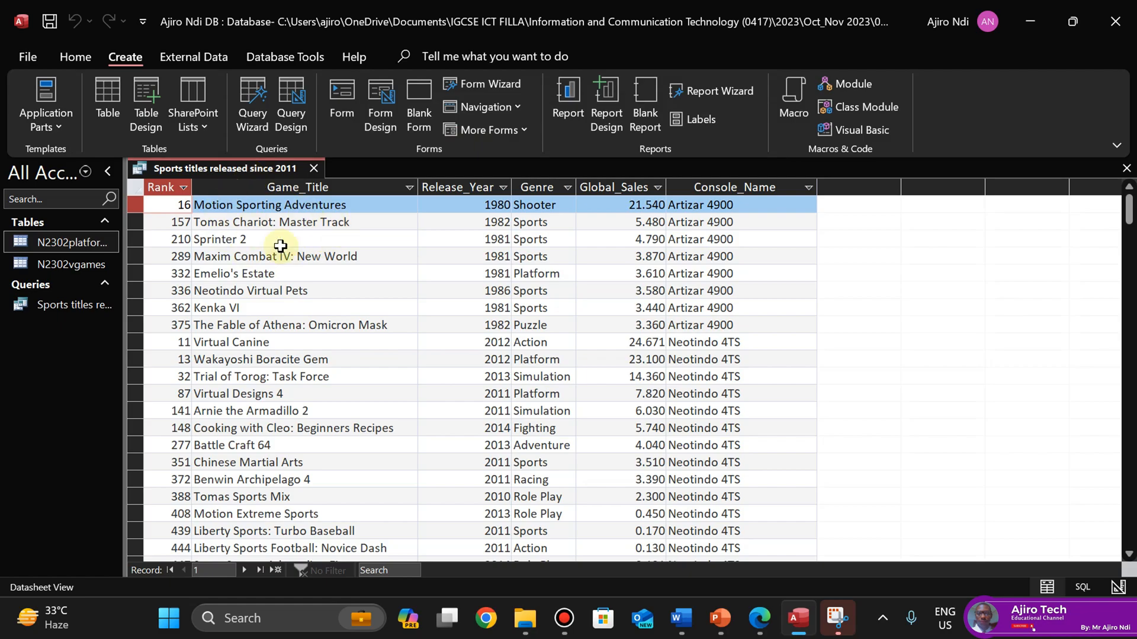
# Fit the widths of all the query's columns to their contents
pyautogui.click(136, 187)
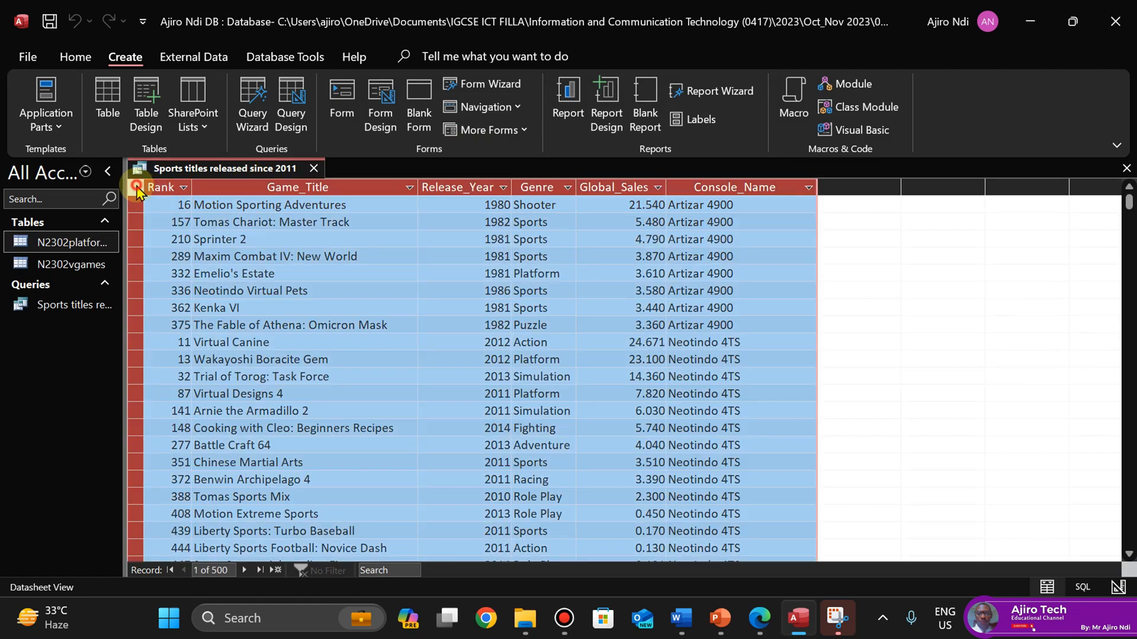
pyautogui.doubleClick(191, 186)
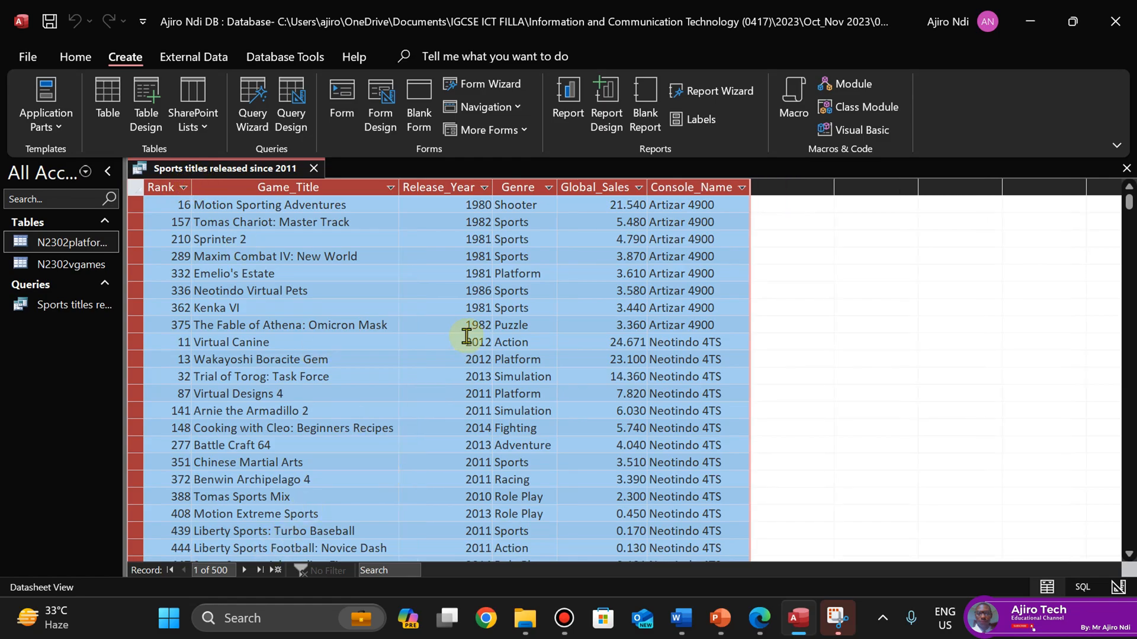
pyautogui.click(391, 322)
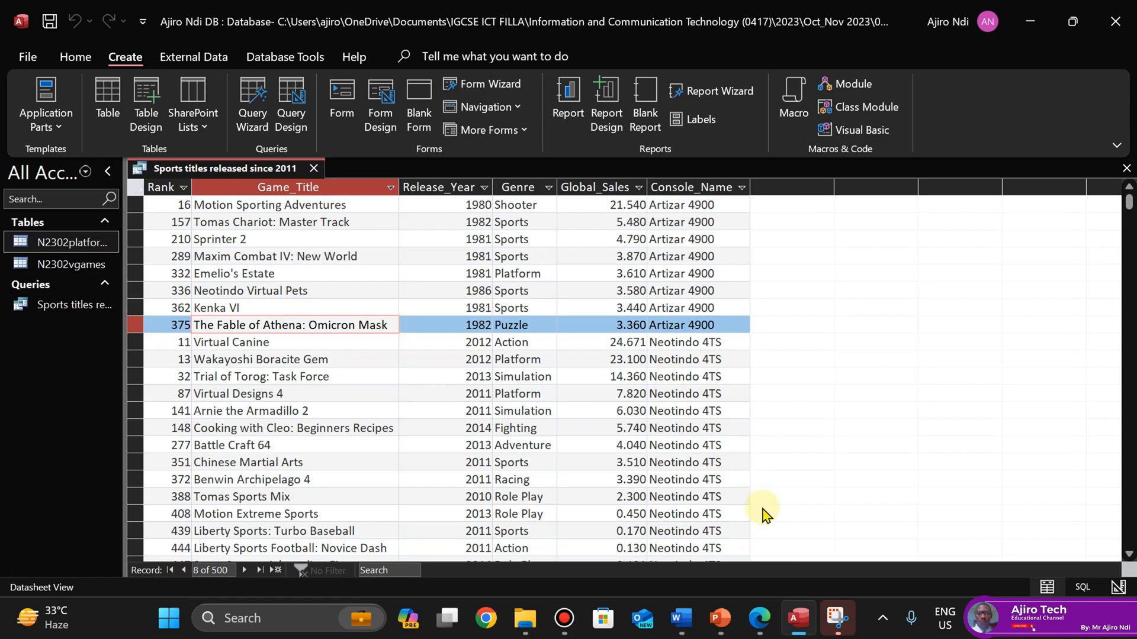
# Switch to the exam paper and handwrite "Include" beside the sorting requirement of question 21
pyautogui.click(760, 621)
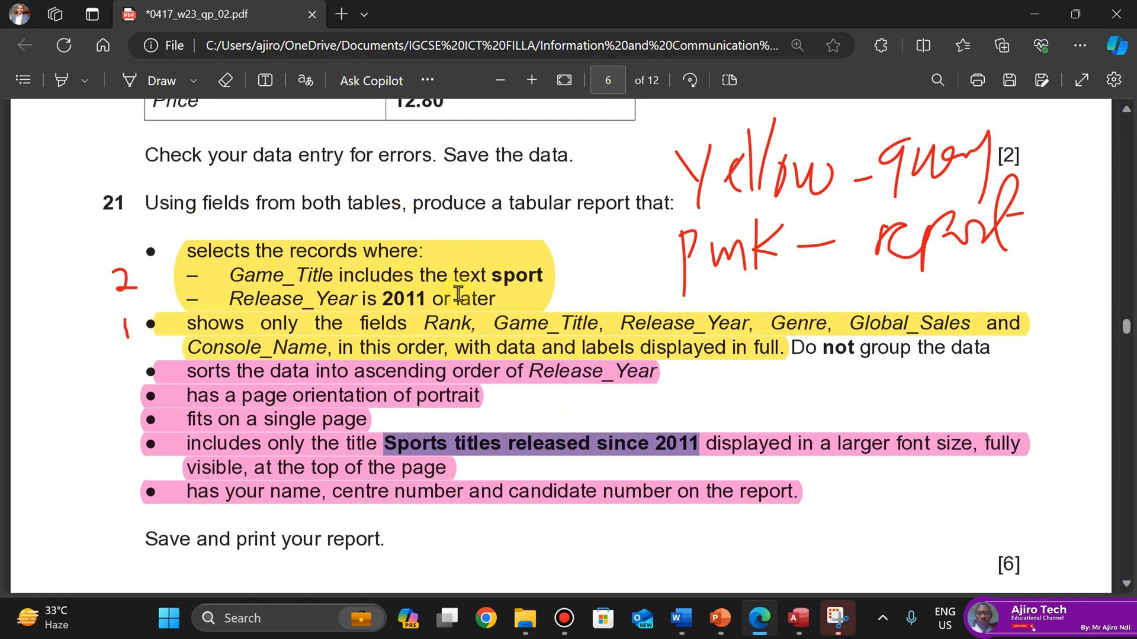
pyautogui.click(153, 88)
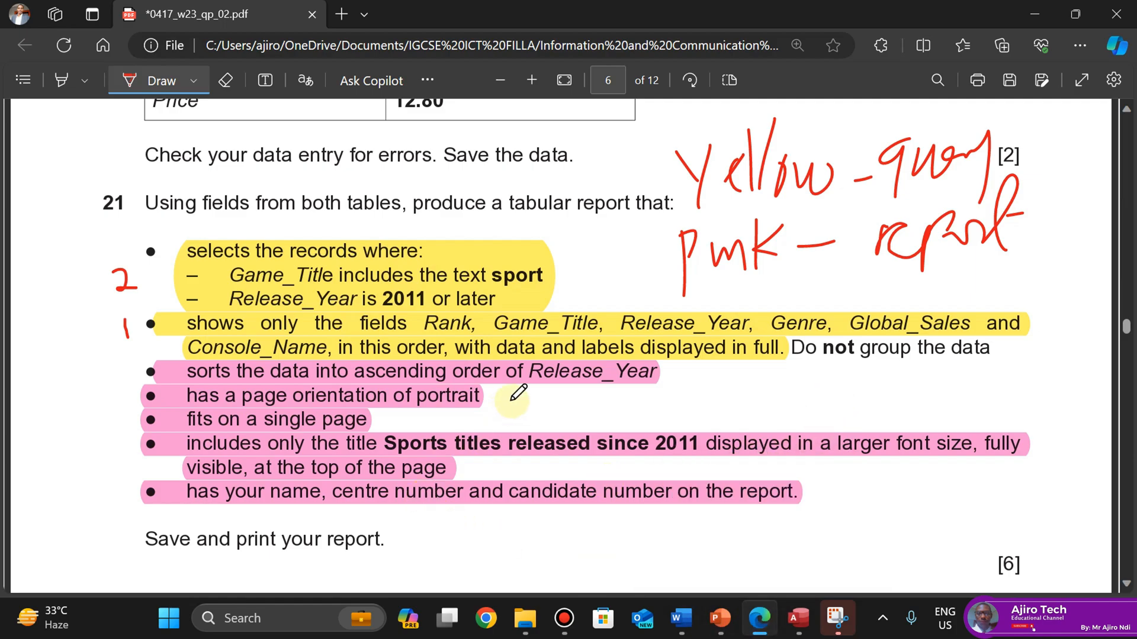
pyautogui.moveTo(679, 373)
pyautogui.mouseDown()
pyautogui.moveTo(678, 402)
pyautogui.moveTo(744, 408)
pyautogui.moveTo(793, 361)
pyautogui.moveTo(838, 408)
pyautogui.mouseUp()
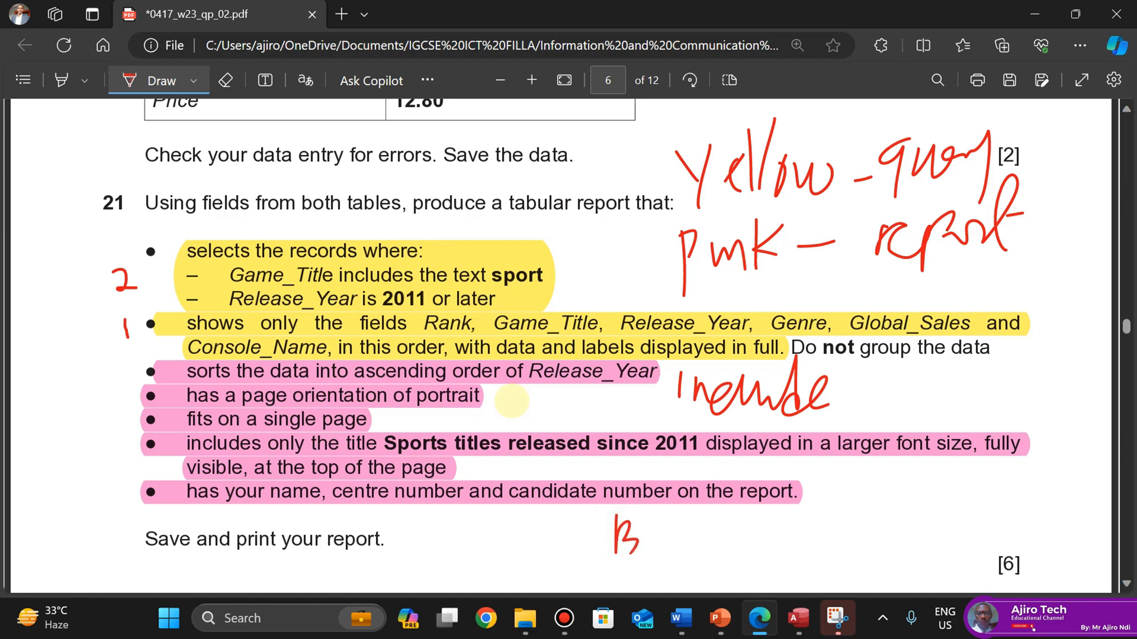
# Handwrite "Begin with" in the blank space below the last bullet of question 21
pyautogui.moveTo(639, 542)
pyautogui.mouseDown()
pyautogui.moveTo(687, 535)
pyautogui.moveTo(698, 570)
pyautogui.mouseUp()
pyautogui.moveTo(719, 527); pyautogui.dragTo(722, 551)
pyautogui.moveTo(792, 522)
pyautogui.mouseDown()
pyautogui.moveTo(811, 542)
pyautogui.moveTo(832, 529)
pyautogui.mouseUp()
pyautogui.moveTo(856, 479); pyautogui.dragTo(854, 535)
pyautogui.moveTo(864, 480); pyautogui.dragTo(861, 545)
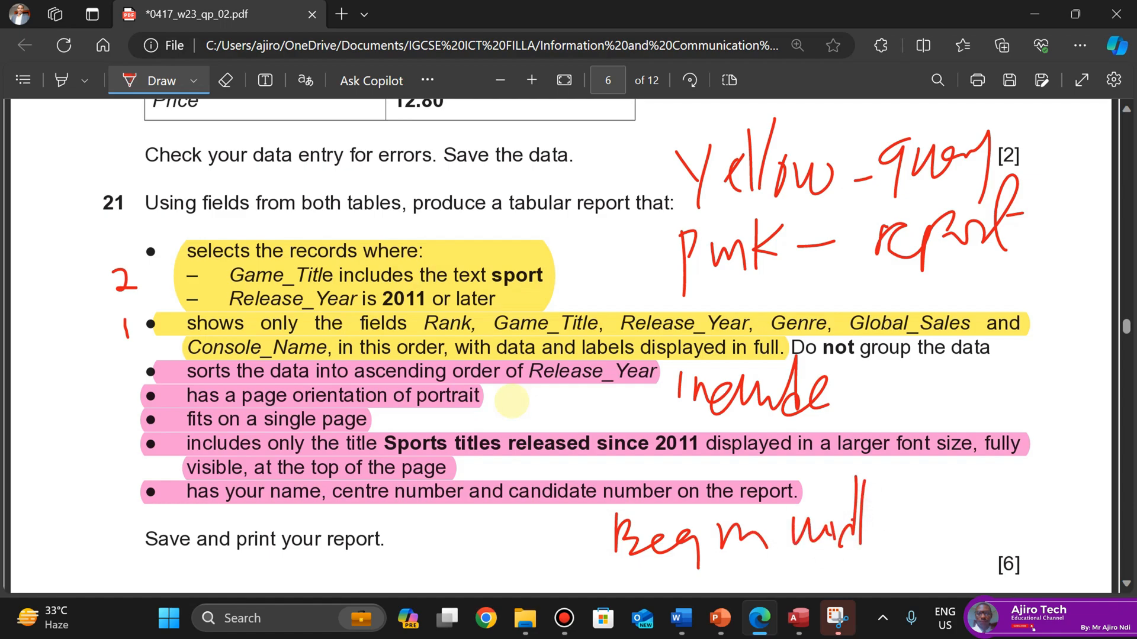
pyautogui.moveTo(880, 477); pyautogui.dragTo(898, 525)
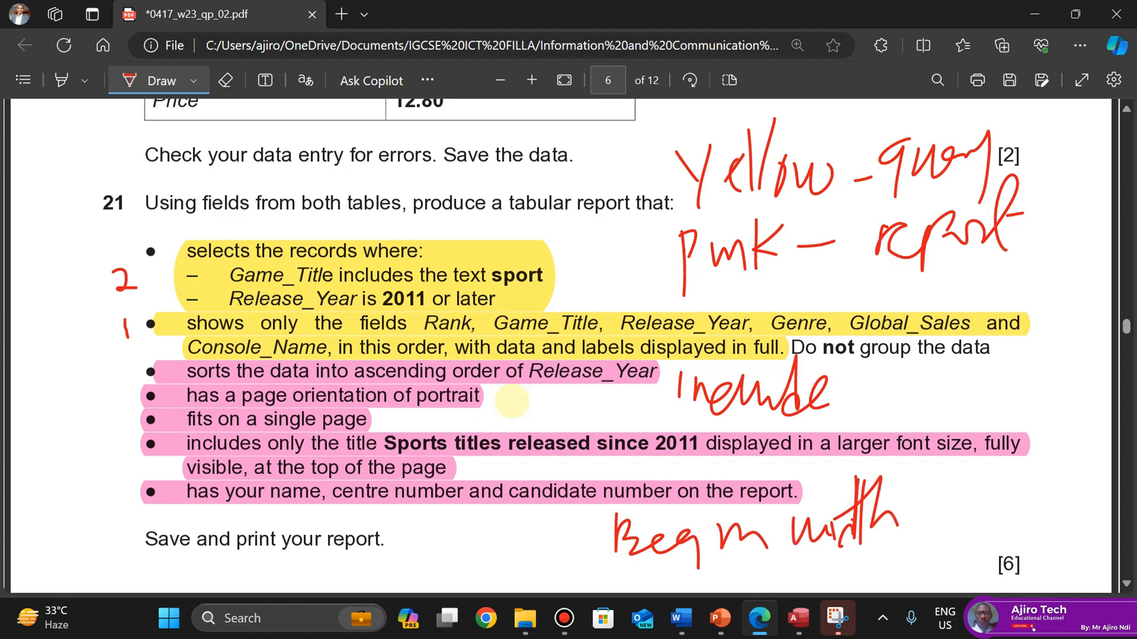
# Handwrite "End with" next to "Begin with", and add the pattern *name* after "Include"
pyautogui.moveTo(443, 523)
pyautogui.mouseDown()
pyautogui.moveTo(445, 555)
pyautogui.moveTo(490, 514)
pyautogui.moveTo(549, 555)
pyautogui.mouseUp()
pyautogui.moveTo(544, 536); pyautogui.dragTo(567, 517)
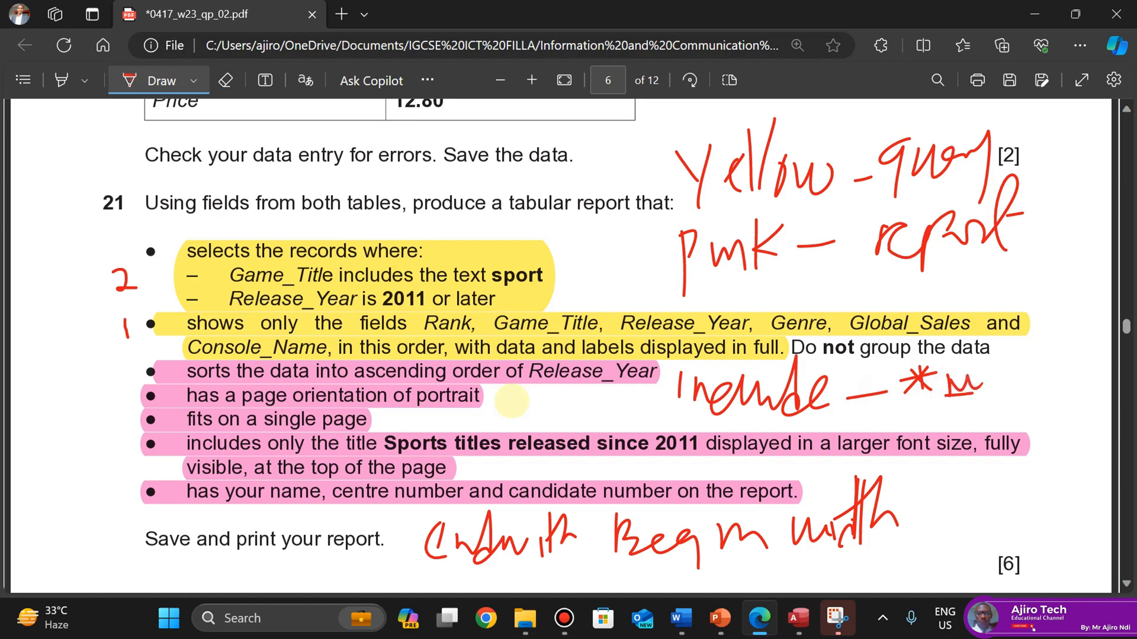
pyautogui.moveTo(1000, 382)
pyautogui.mouseDown()
pyautogui.moveTo(1013, 373)
pyautogui.moveTo(1059, 392)
pyautogui.mouseUp()
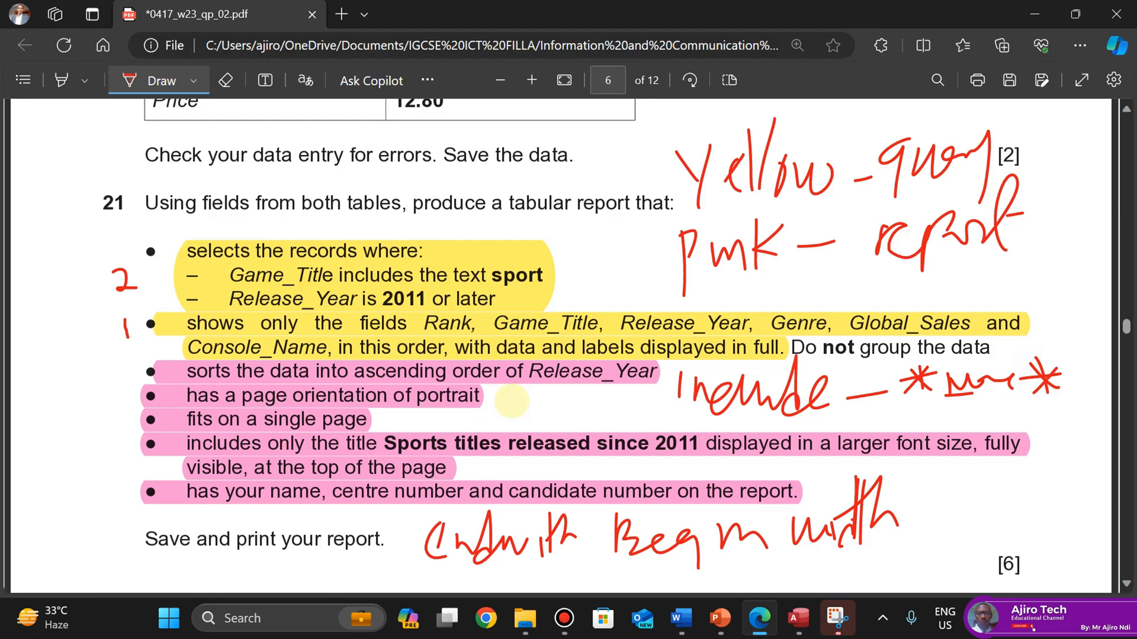
# Underline "Begin with" and handwrite its underlined example pattern, a sample name followed by an asterisk
pyautogui.moveTo(708, 570); pyautogui.dragTo(871, 567)
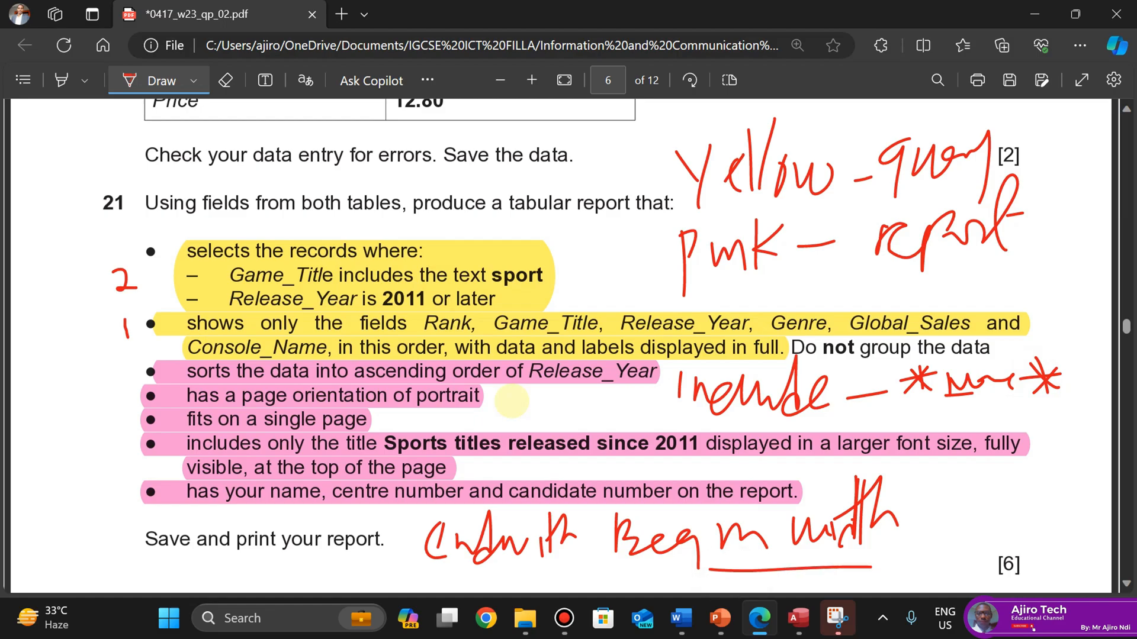
pyautogui.moveTo(922, 535)
pyautogui.mouseDown()
pyautogui.moveTo(954, 533)
pyautogui.moveTo(965, 509)
pyautogui.moveTo(954, 543)
pyautogui.mouseUp()
pyautogui.moveTo(974, 503); pyautogui.dragTo(1054, 485)
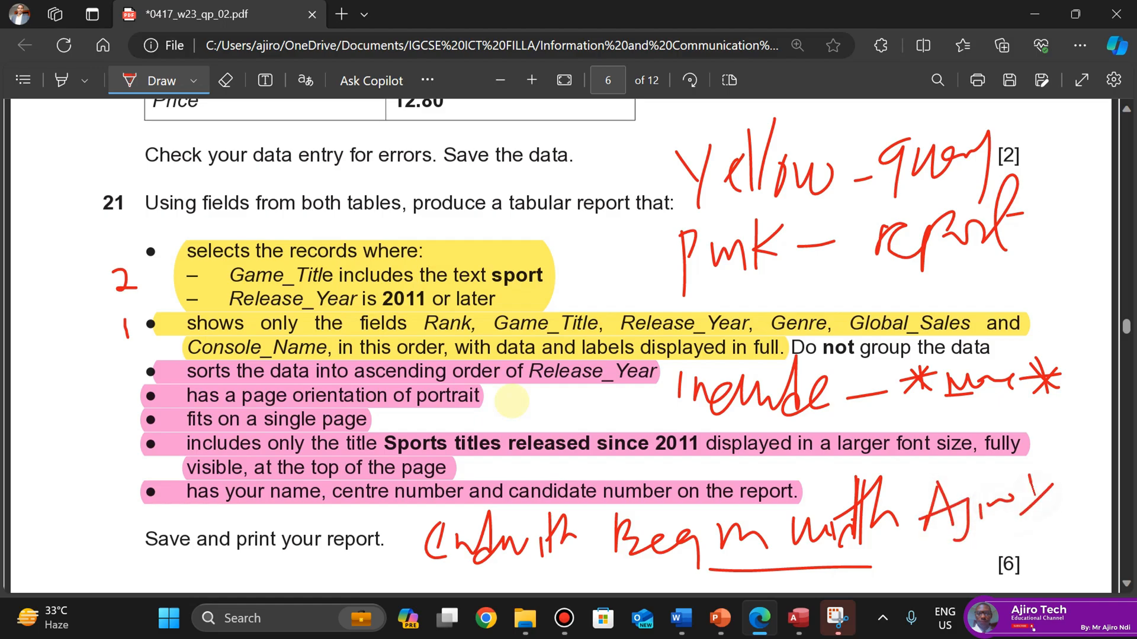
pyautogui.moveTo(923, 543); pyautogui.dragTo(1054, 532)
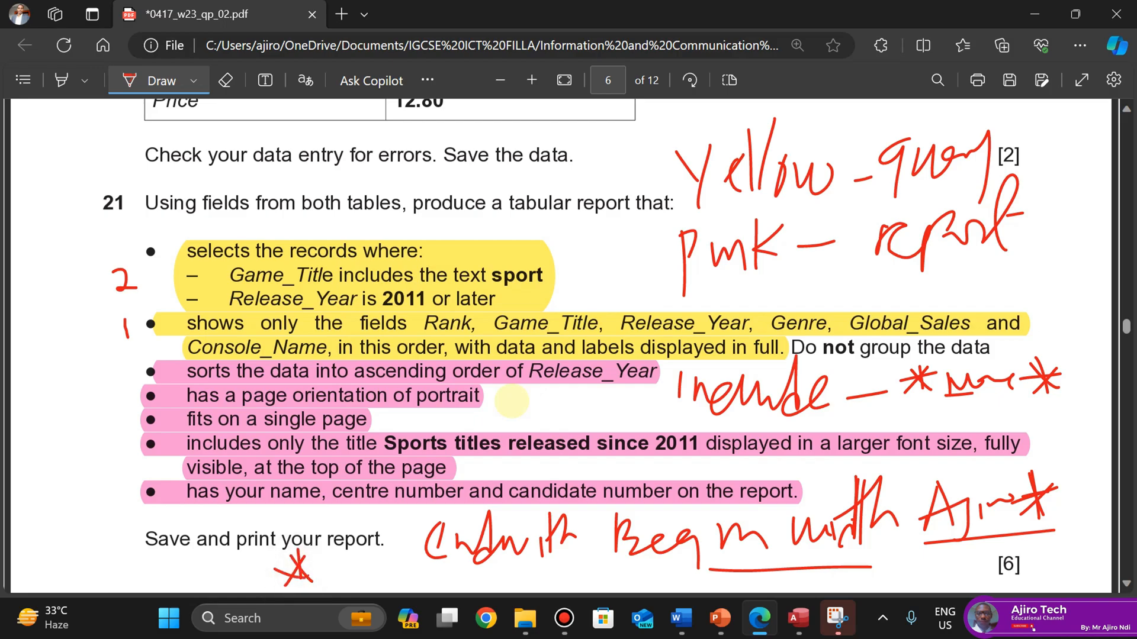
# Handwrite the example pattern for "End with", an asterisk followed by a sample name, and underline it
pyautogui.moveTo(315, 577); pyautogui.dragTo(341, 572)
pyautogui.moveTo(353, 557); pyautogui.dragTo(344, 580)
pyautogui.moveTo(375, 562)
pyautogui.mouseDown()
pyautogui.moveTo(371, 581)
pyautogui.moveTo(399, 546)
pyautogui.mouseUp()
pyautogui.click(378, 543)
pyautogui.click(312, 575)
pyautogui.moveTo(312, 577); pyautogui.dragTo(403, 579)
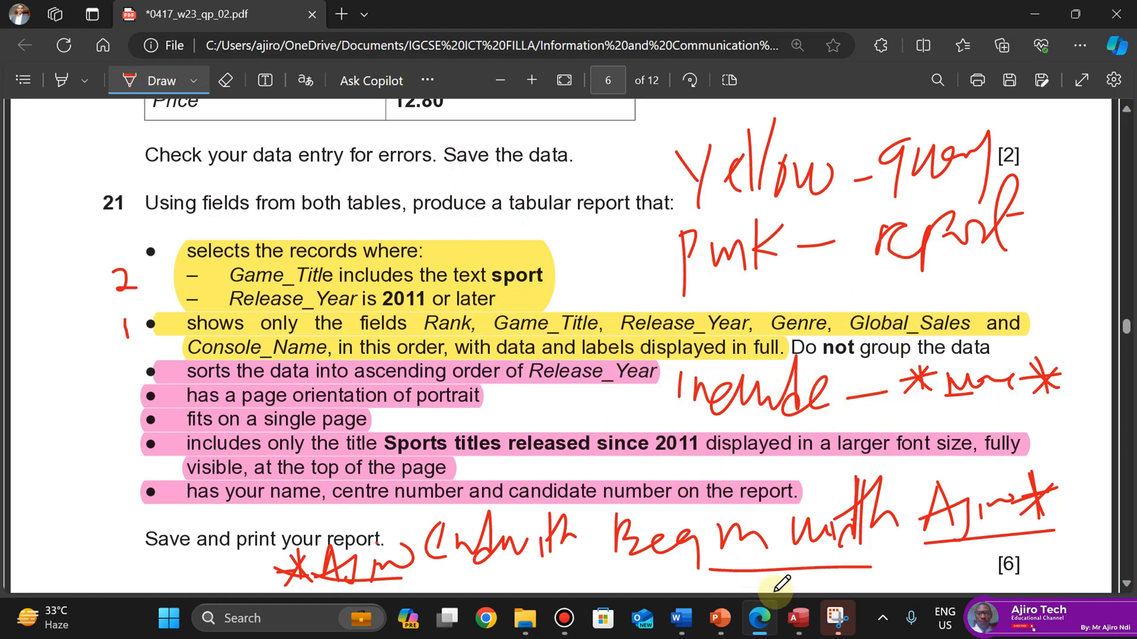
# Turn off drawing on the exam paper, switch back to Access and show the query in Design View
pyautogui.moveTo(798, 618)
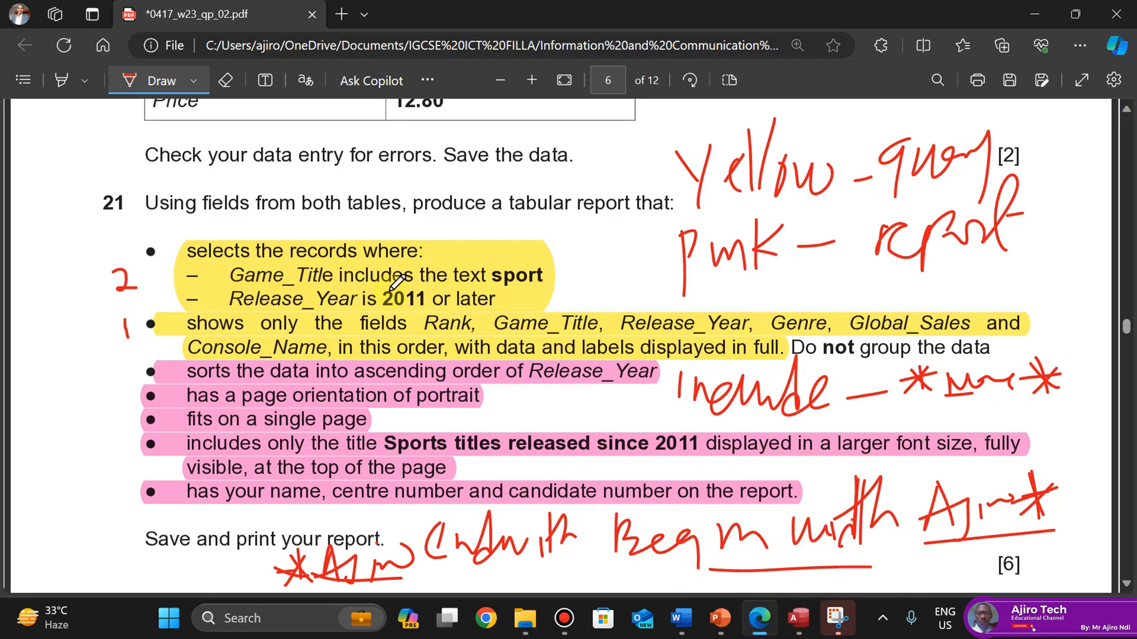
pyautogui.click(158, 83)
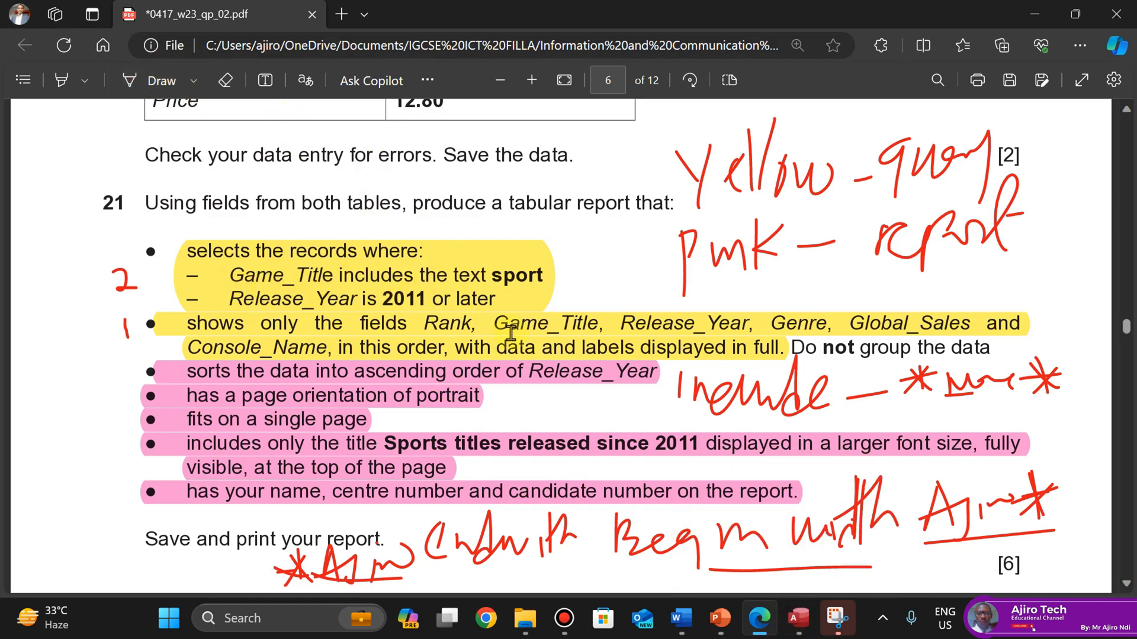
pyautogui.click(798, 619)
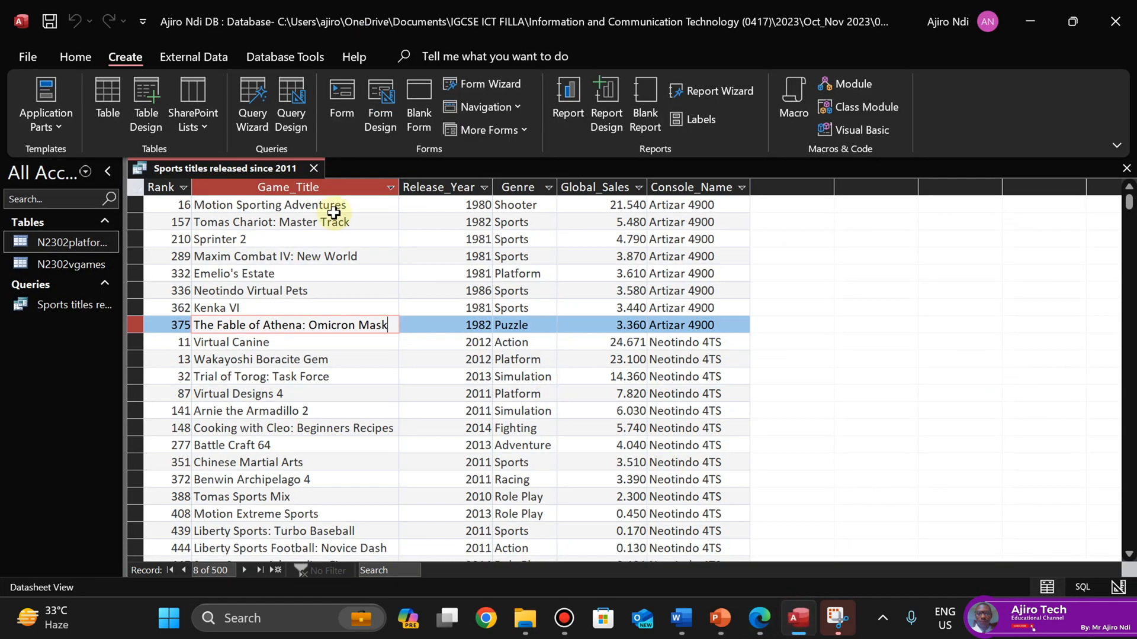
pyautogui.rightClick(210, 173)
pyautogui.press('Escape')
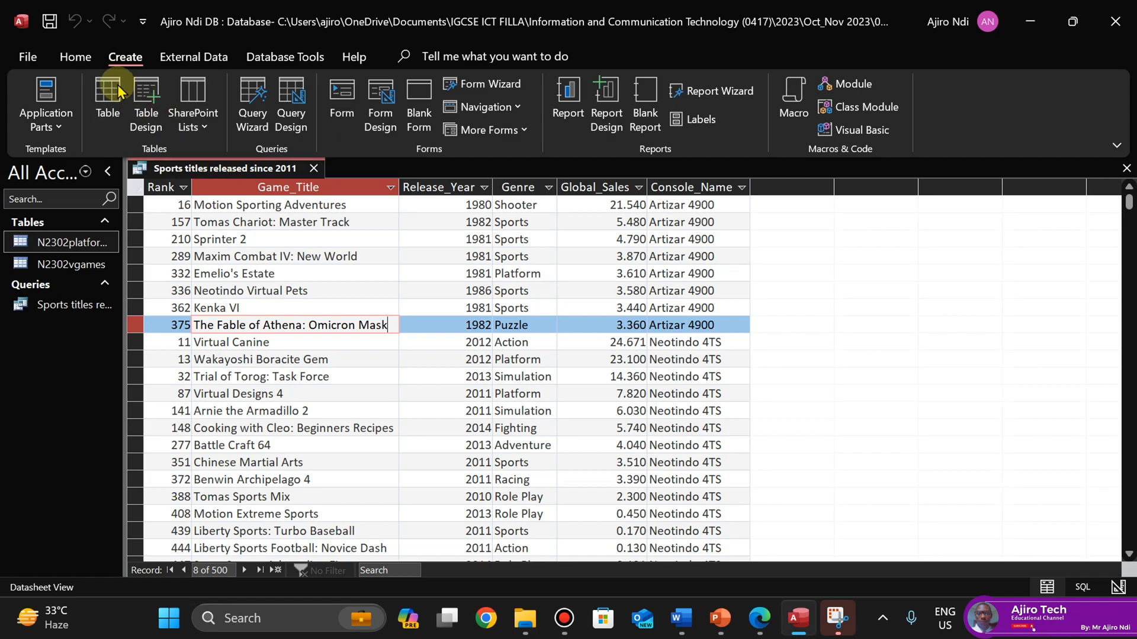
pyautogui.click(75, 55)
pyautogui.click(35, 128)
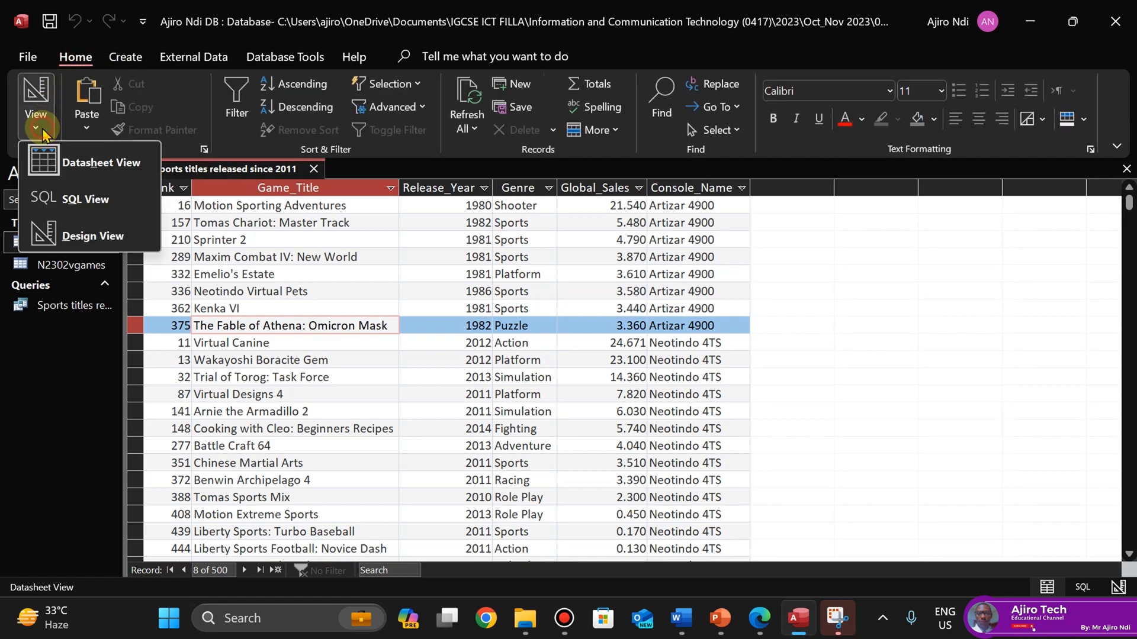
pyautogui.click(89, 237)
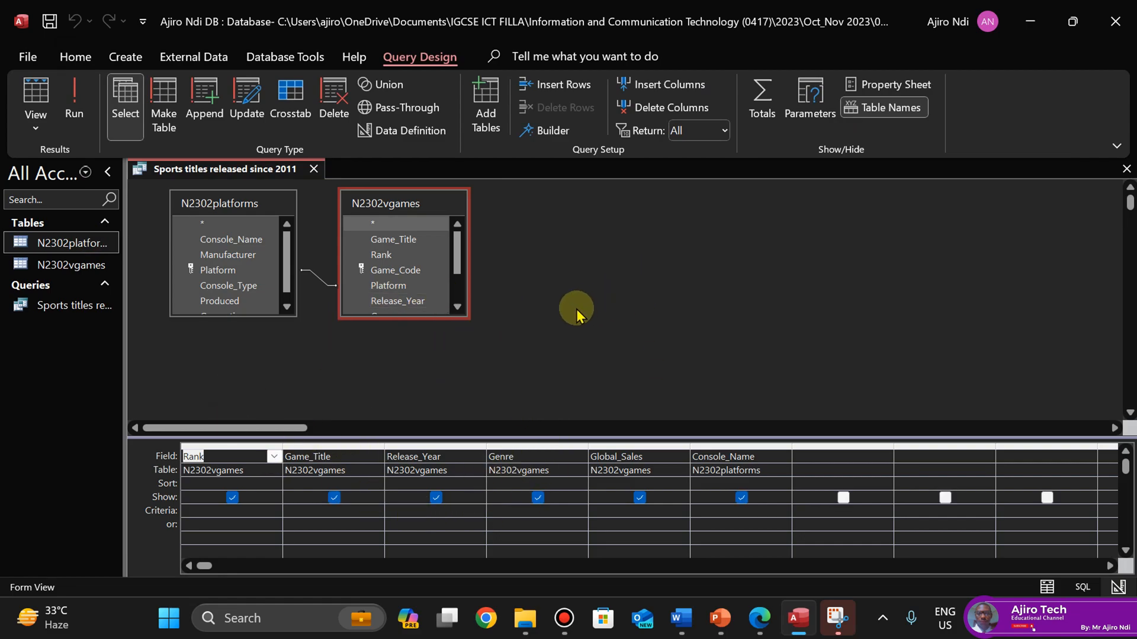
# Check the record selection criteria of question 21 in the exam paper and return to the query design
pyautogui.click(28, 130)
pyautogui.click(29, 127)
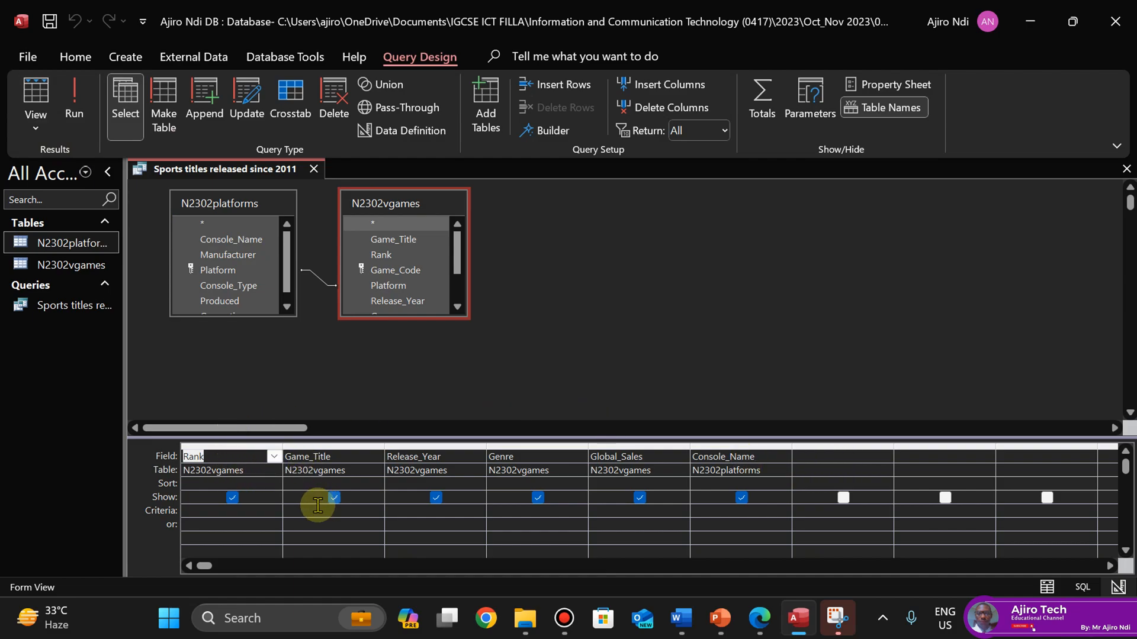
pyautogui.click(764, 622)
pyautogui.click(798, 619)
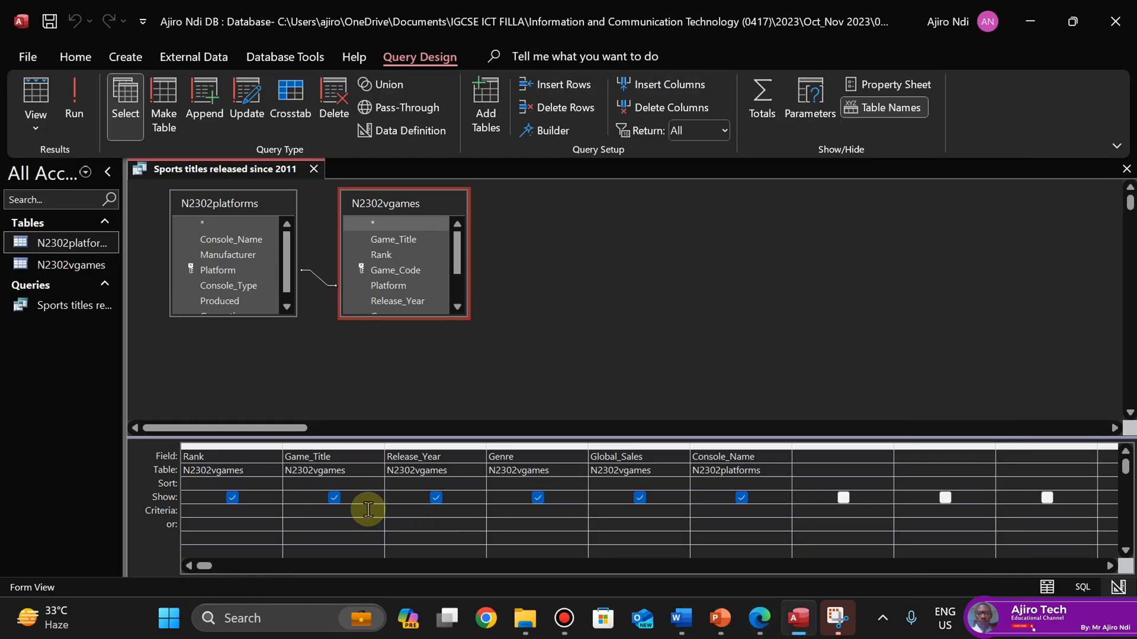
# Set the Game_Title criterion to *sport* in the query design and run the query
pyautogui.click(368, 510)
pyautogui.write('*sport')
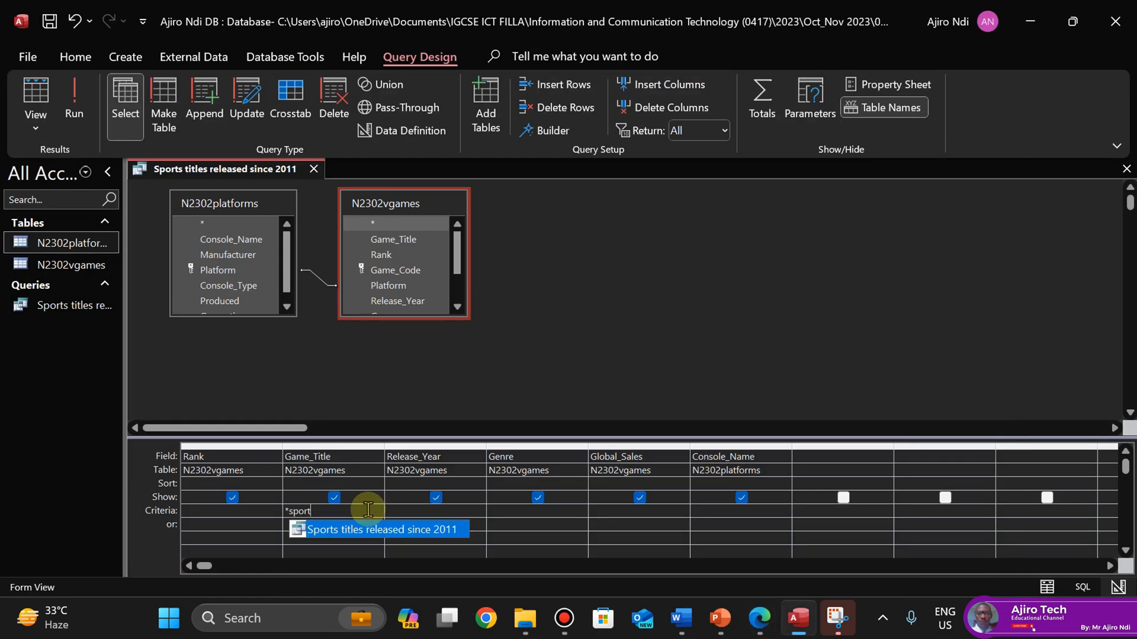
pyautogui.write('*')
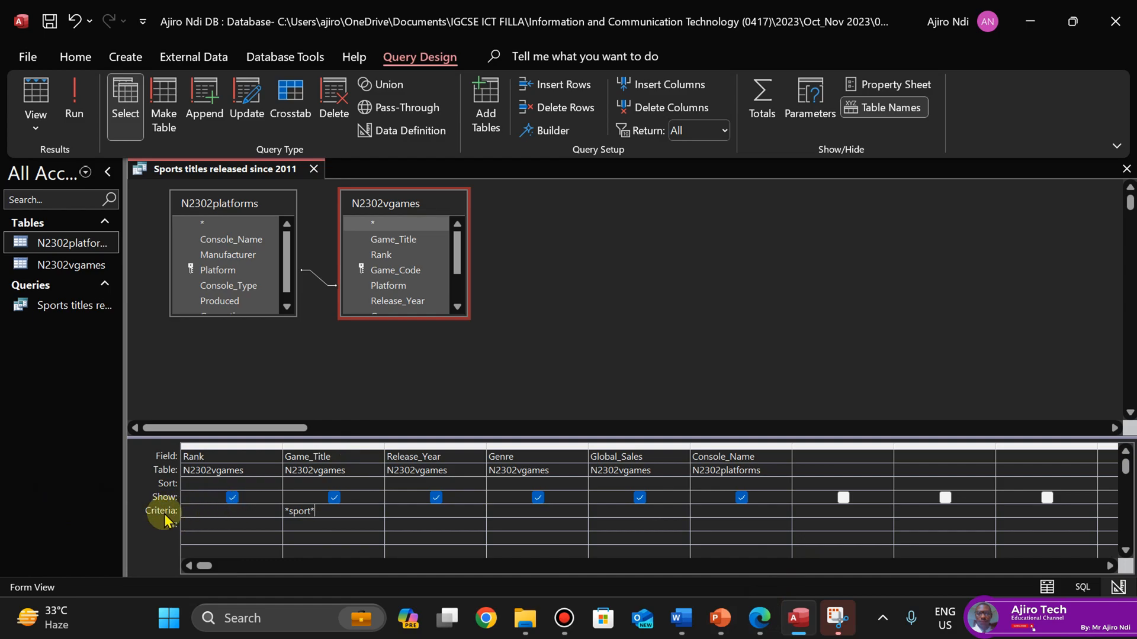
pyautogui.click(317, 511)
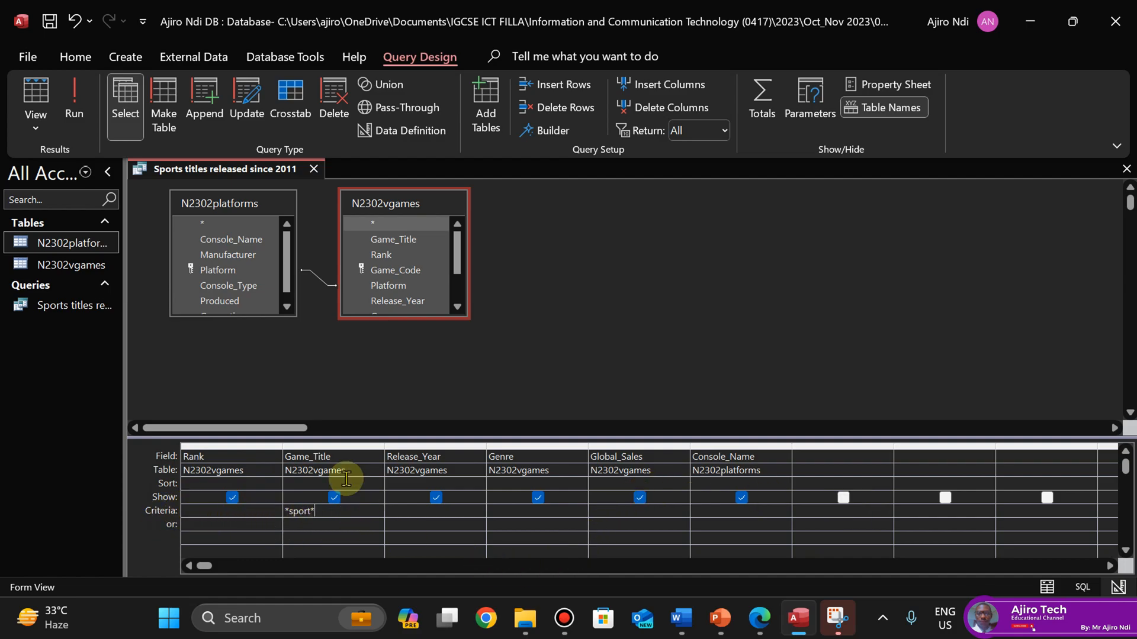
pyautogui.click(74, 102)
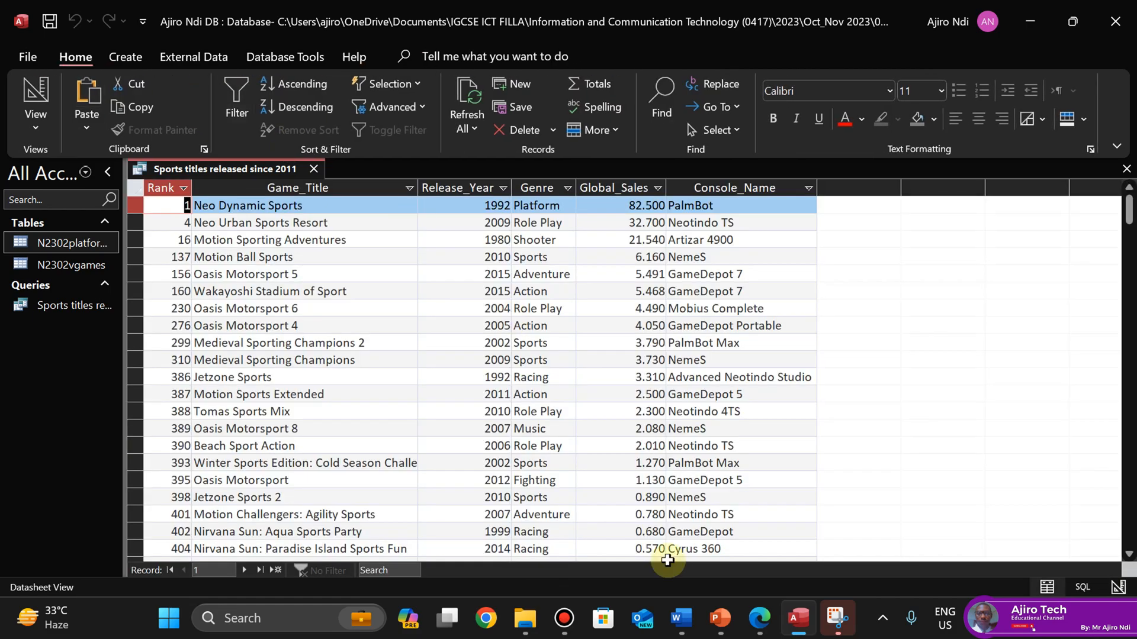
# Check the Release_Year criterion of question 21 in the exam paper and return to the query in Design View
pyautogui.click(759, 618)
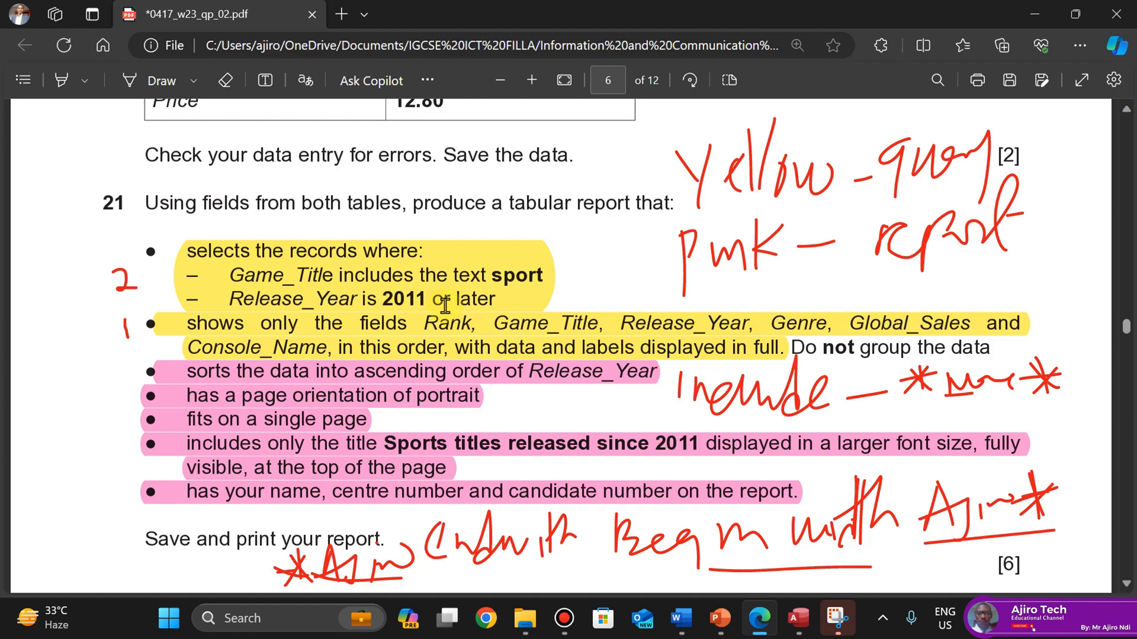
pyautogui.click(809, 619)
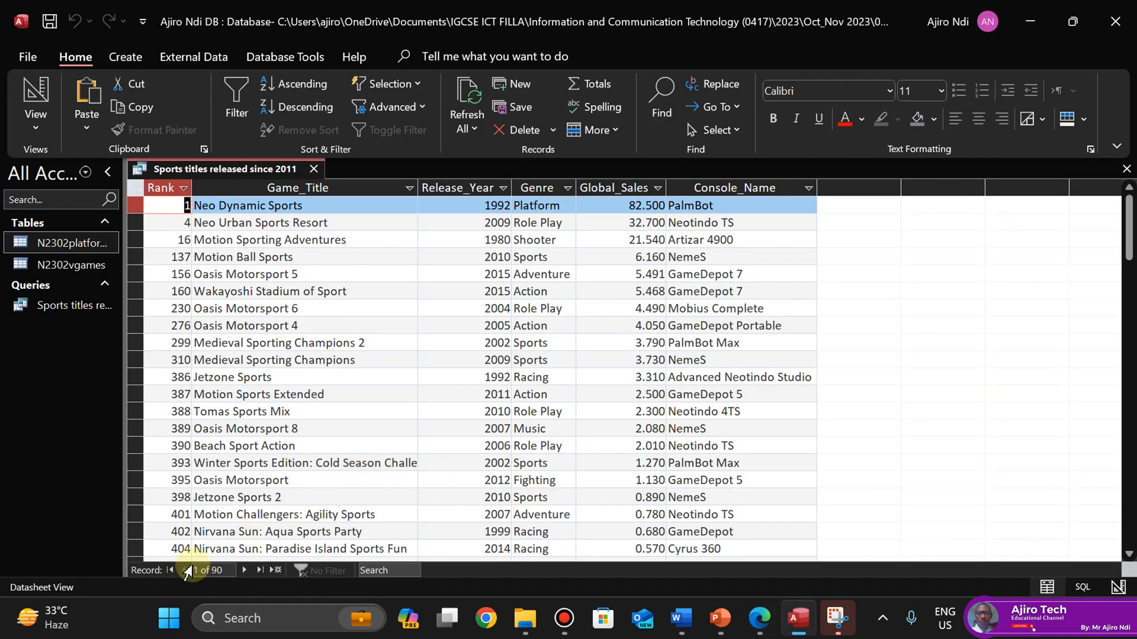
pyautogui.click(37, 122)
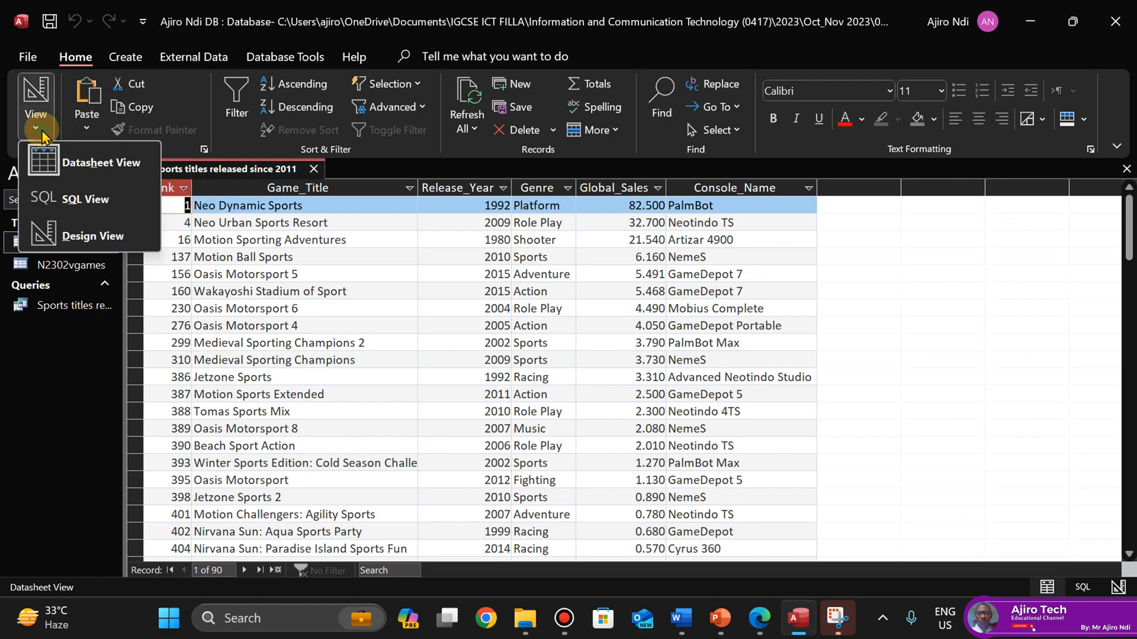
pyautogui.click(79, 246)
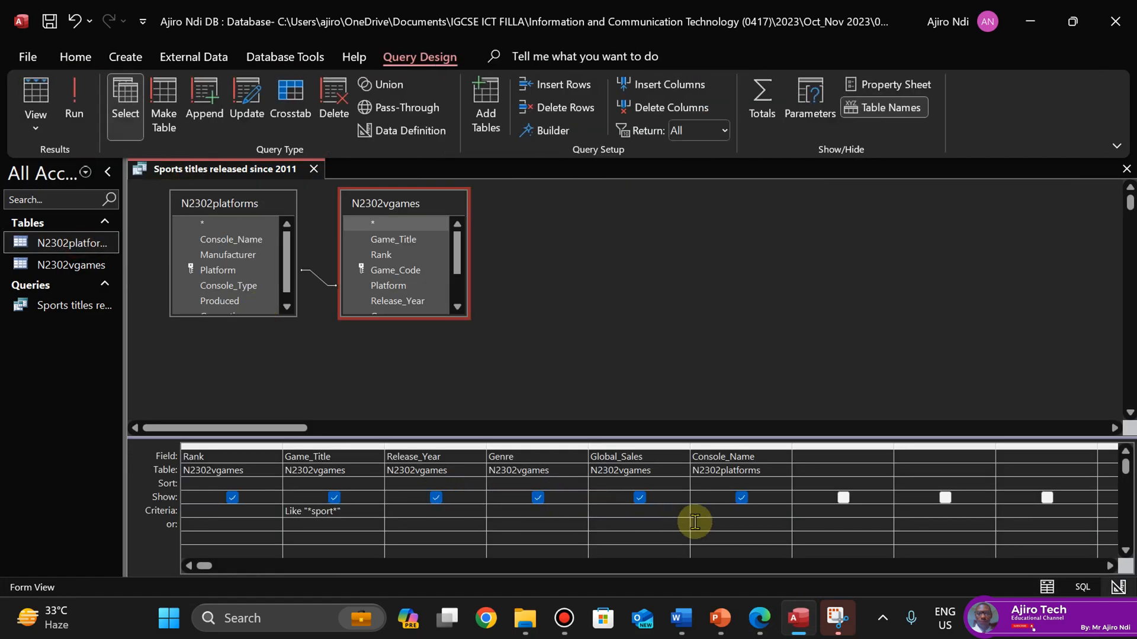
# Set the Release_Year criterion to >=2011, run the query and look over the resulting records
pyautogui.click(419, 507)
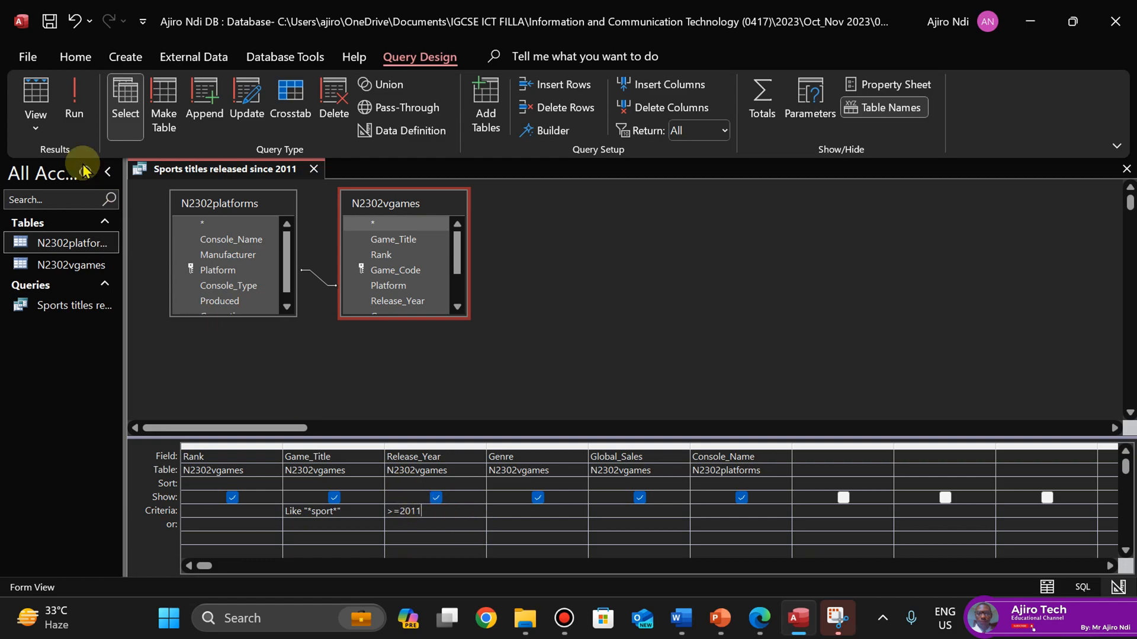
pyautogui.click(83, 113)
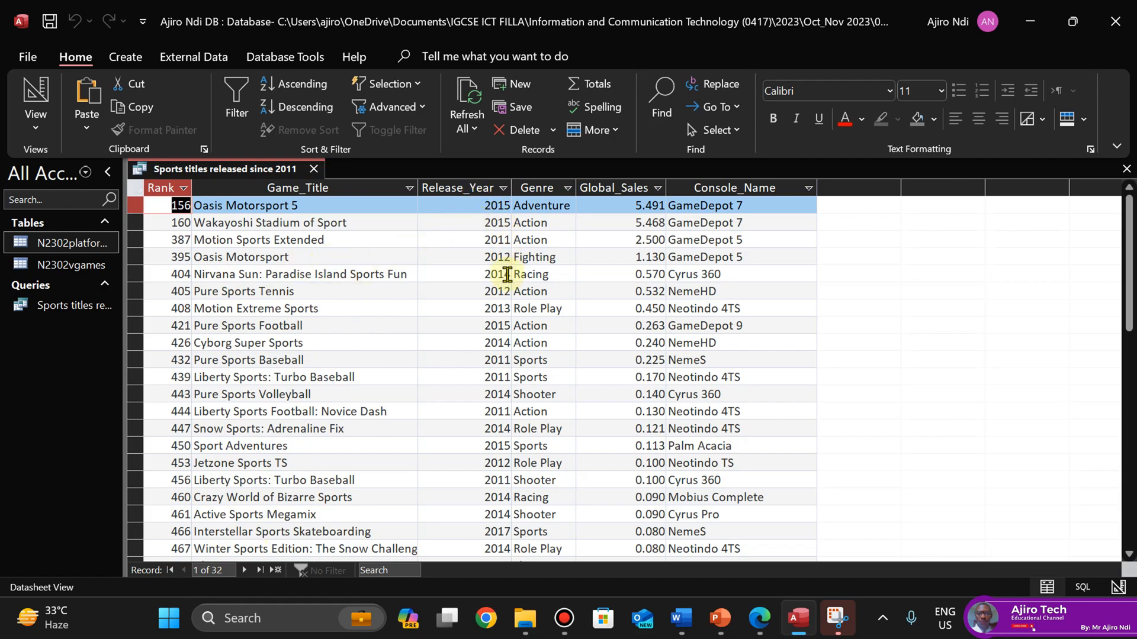
pyautogui.click(1123, 298)
pyautogui.moveTo(1123, 297); pyautogui.dragTo(1131, 272)
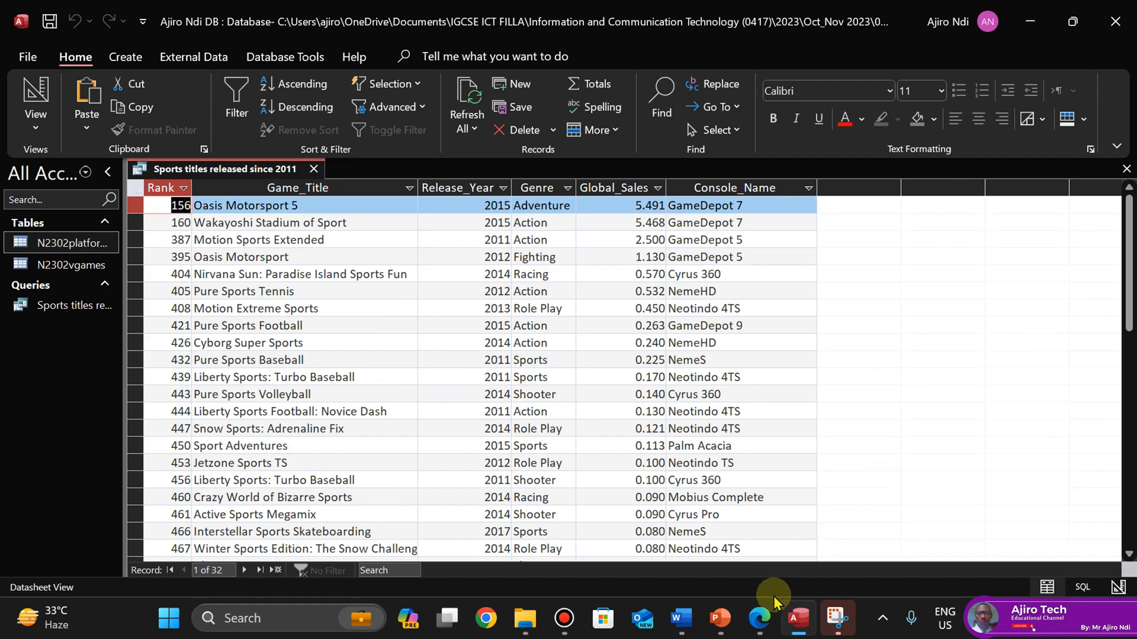
# Review the Game_Title and Release_Year criteria of question 21 in the exam paper and return to the query results in Access
pyautogui.click(759, 618)
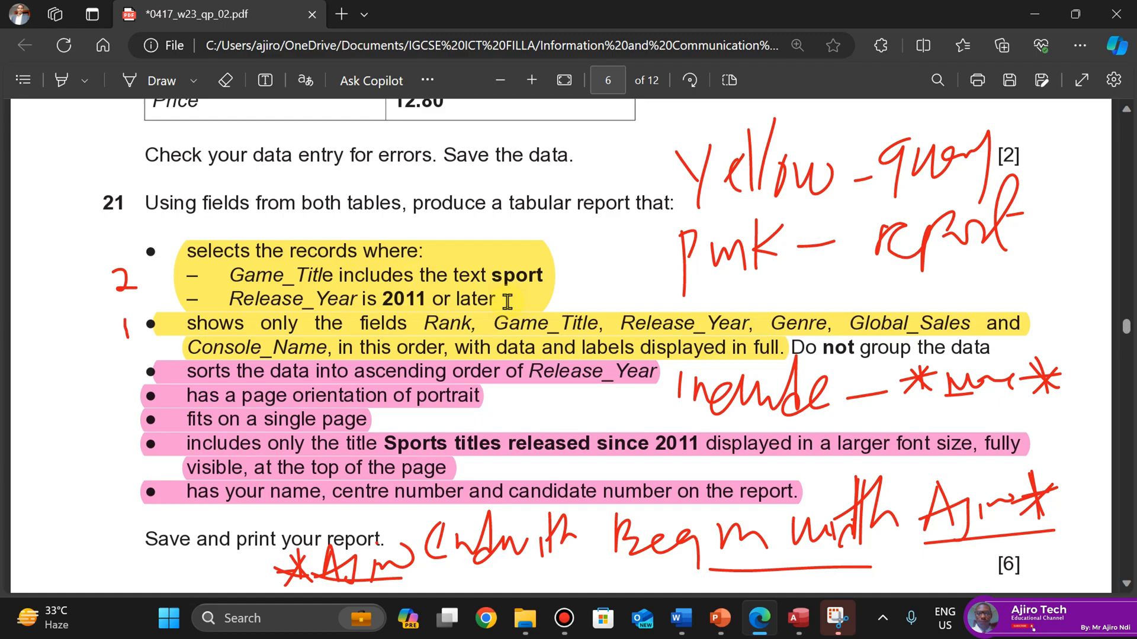
pyautogui.doubleClick(517, 275)
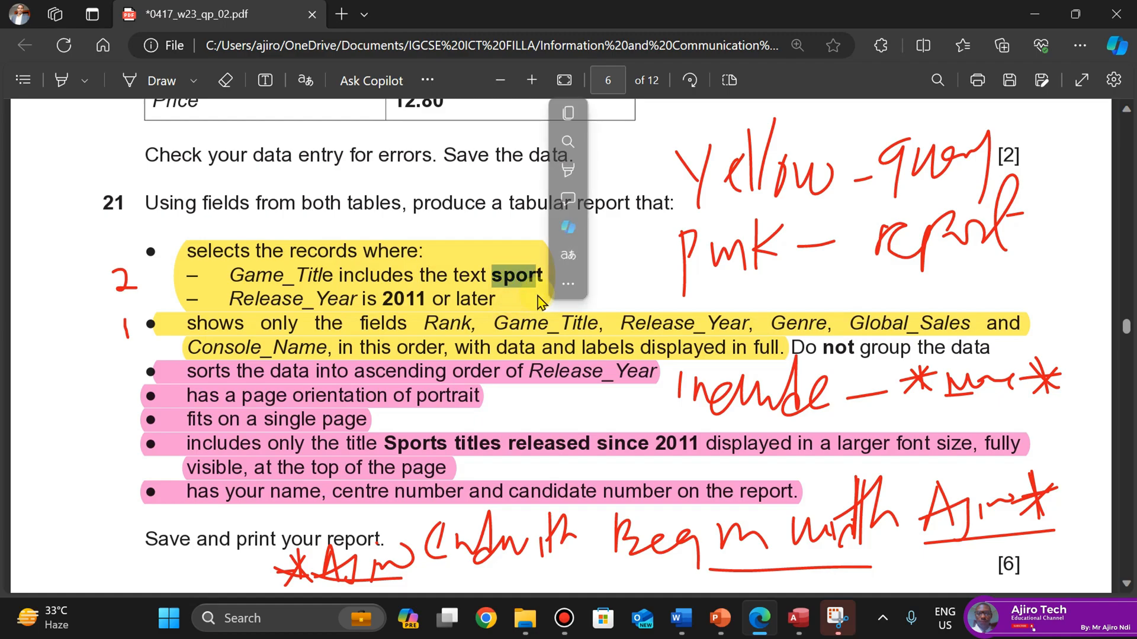
pyautogui.click(611, 284)
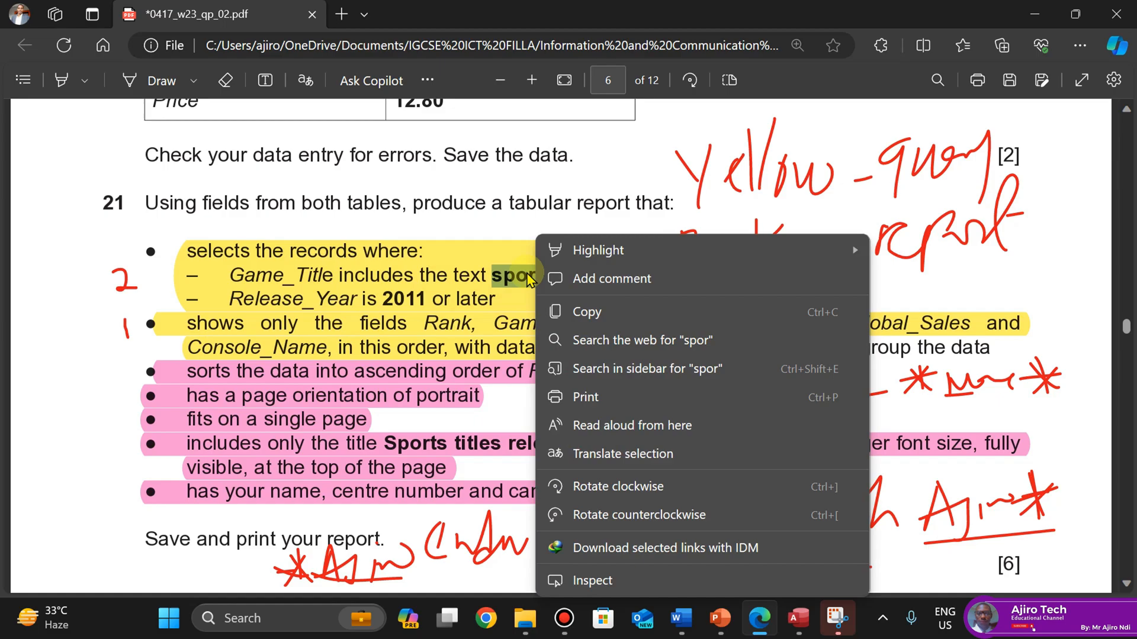
pyautogui.click(577, 208)
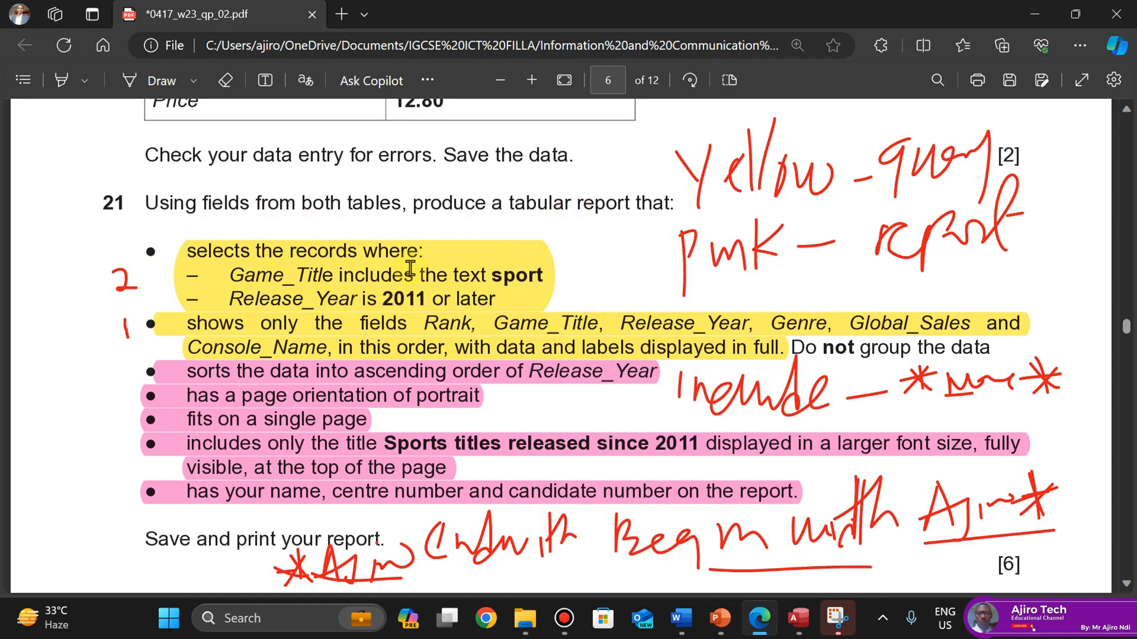
pyautogui.click(798, 618)
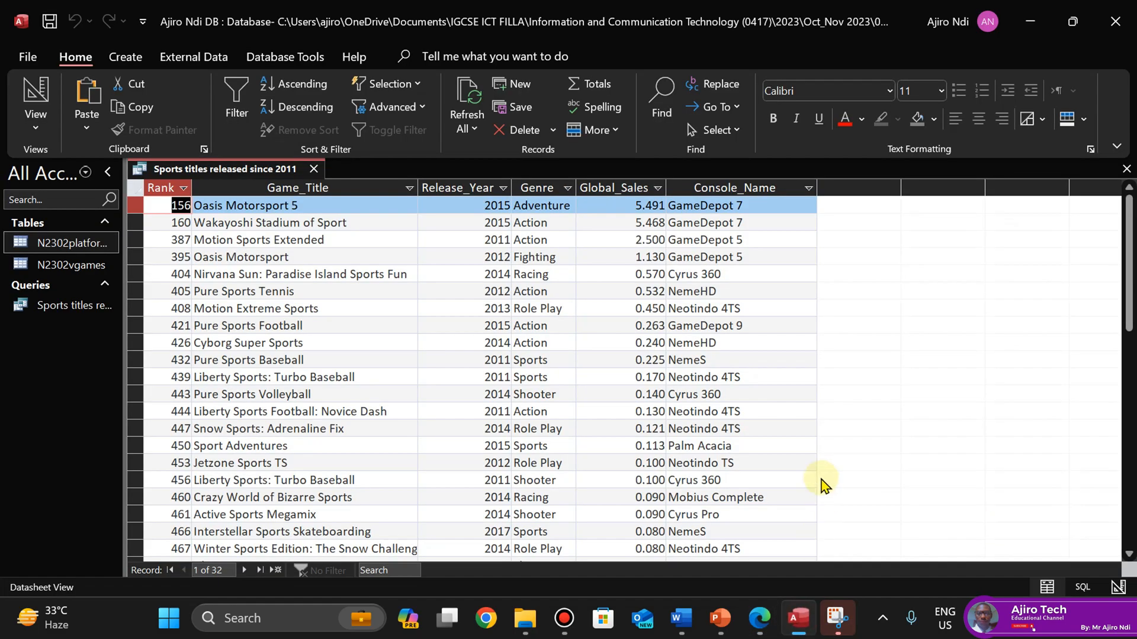
# Save and close the query "Sports titles released since 2011"
pyautogui.rightClick(218, 173)
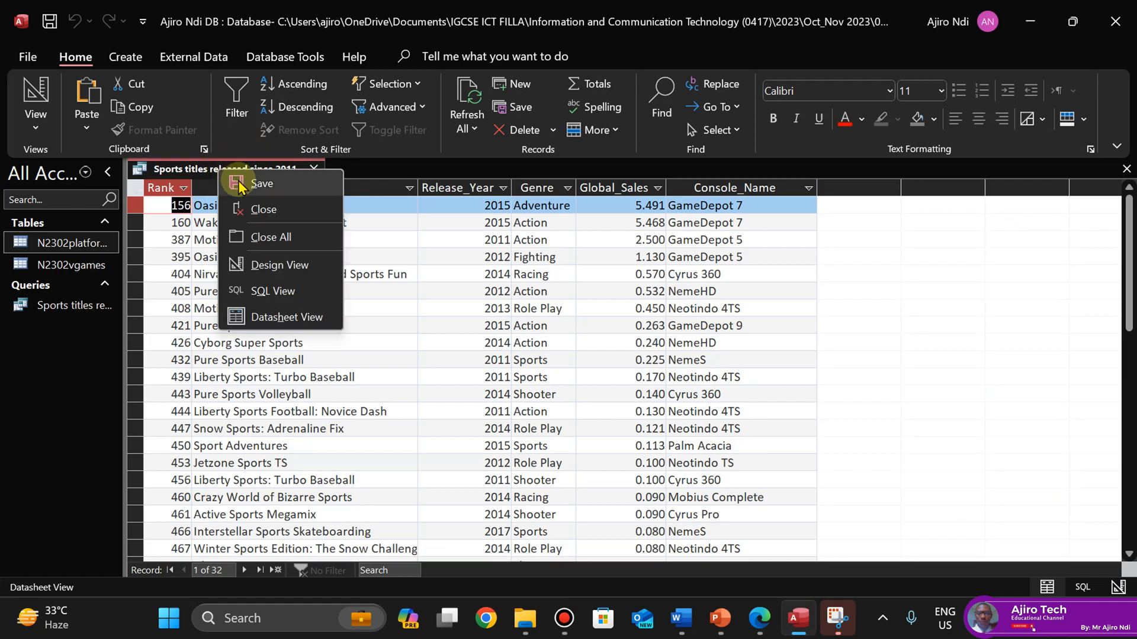
pyautogui.click(237, 181)
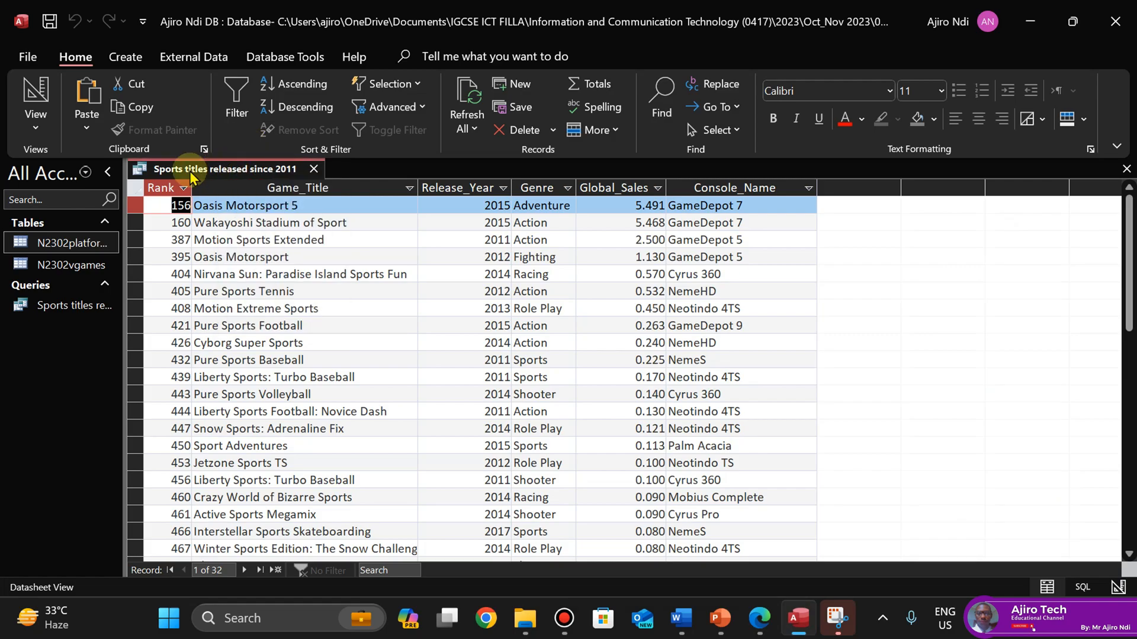
pyautogui.click(314, 169)
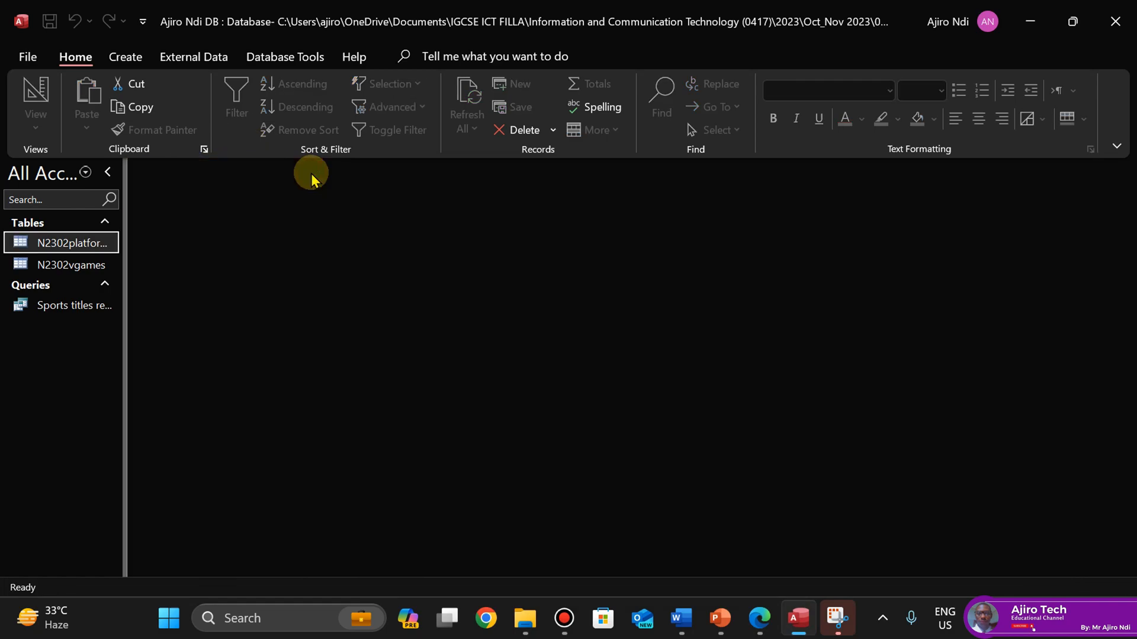
# Start the Report Wizard on the query "Sports titles released since 2011" and add all its fields to the report
pyautogui.click(129, 62)
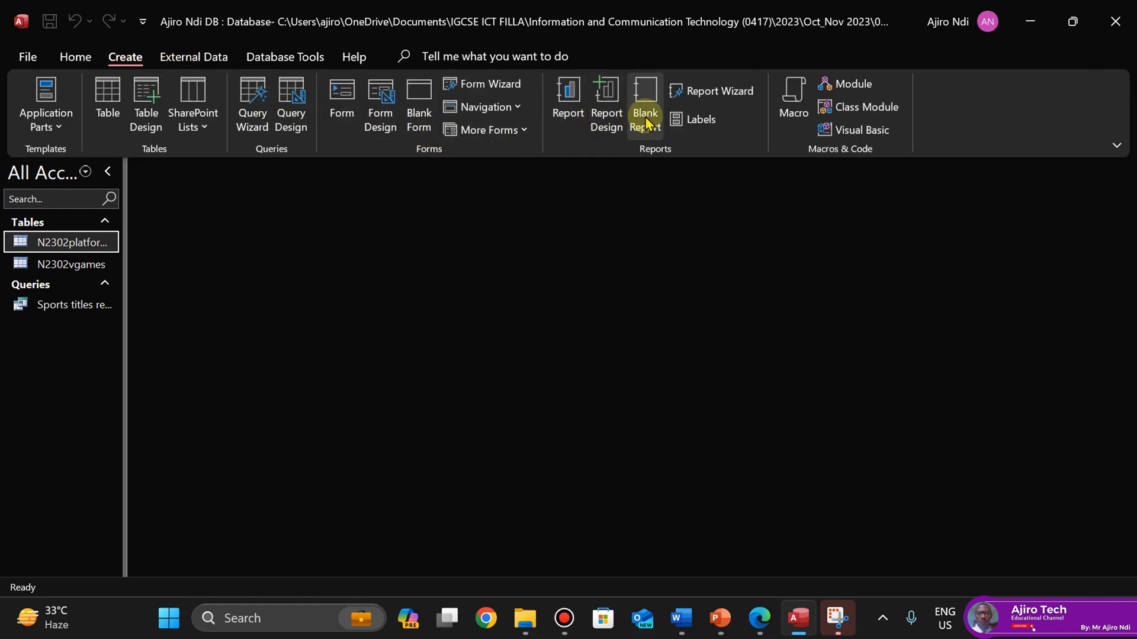
pyautogui.click(698, 90)
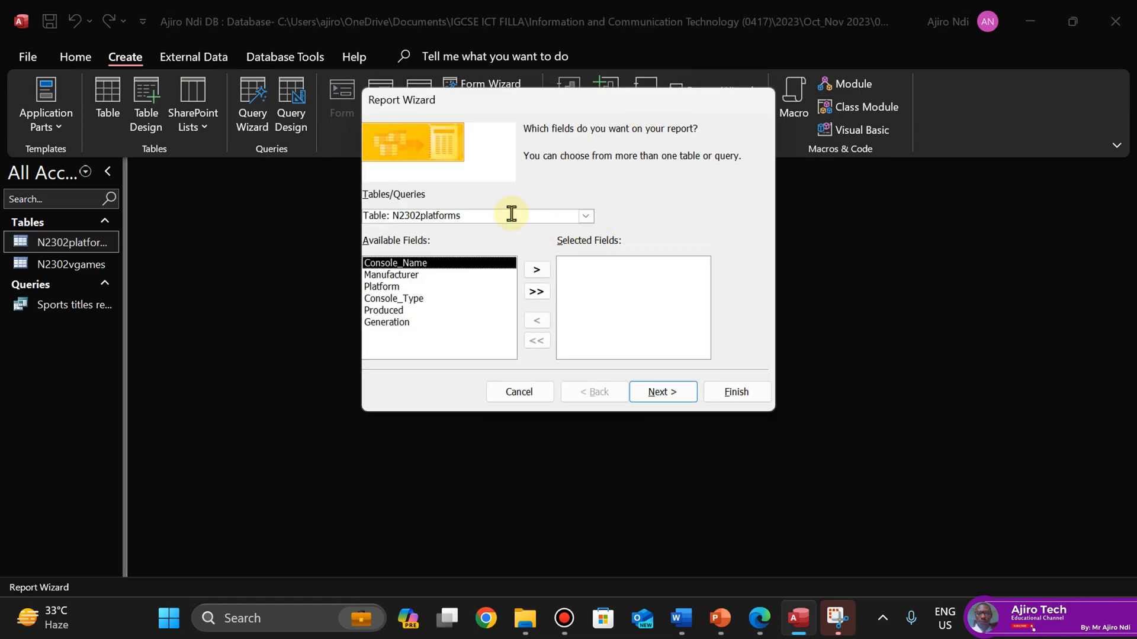
pyautogui.click(585, 217)
pyautogui.click(516, 258)
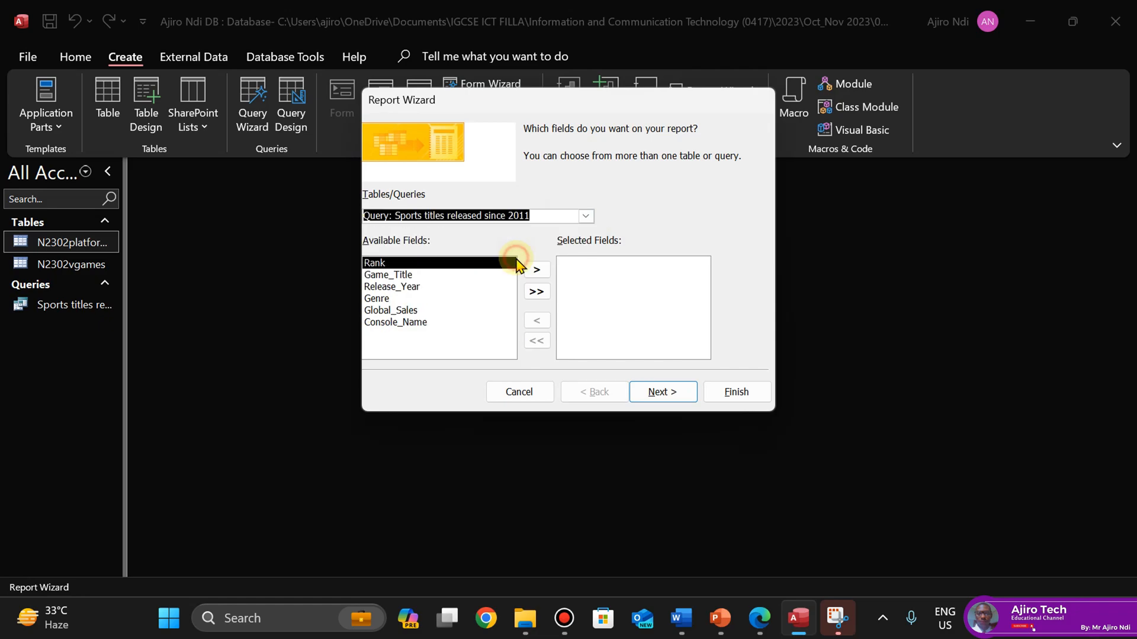
pyautogui.click(537, 293)
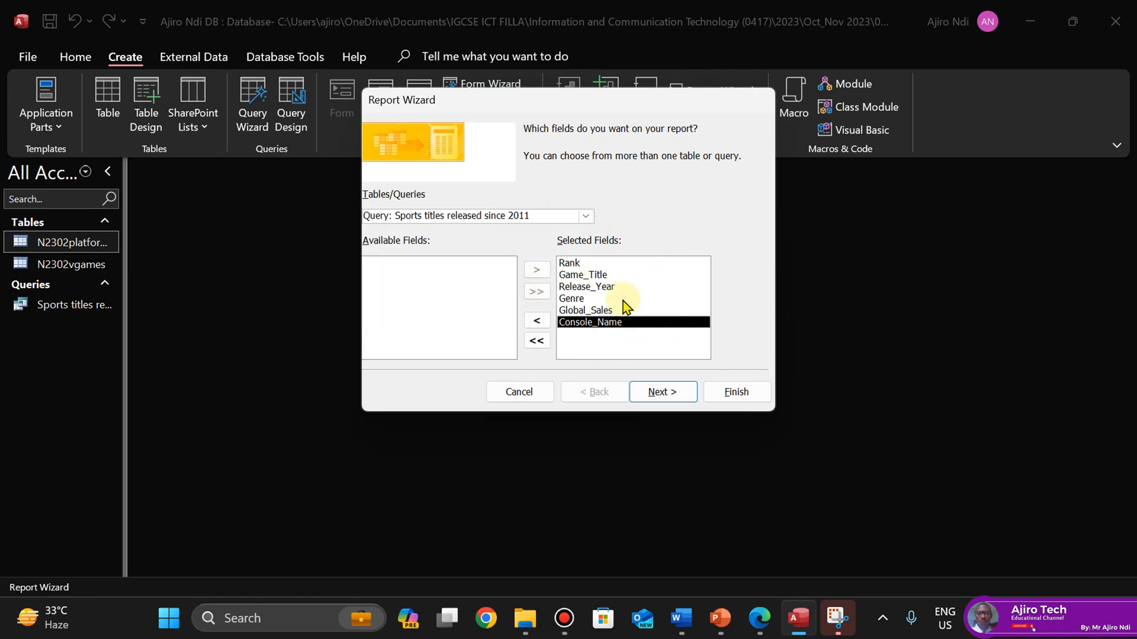
# Check the report requirements of question 21 in the exam paper, then advance the Report Wizard to the choice of how to view the data
pyautogui.click(760, 623)
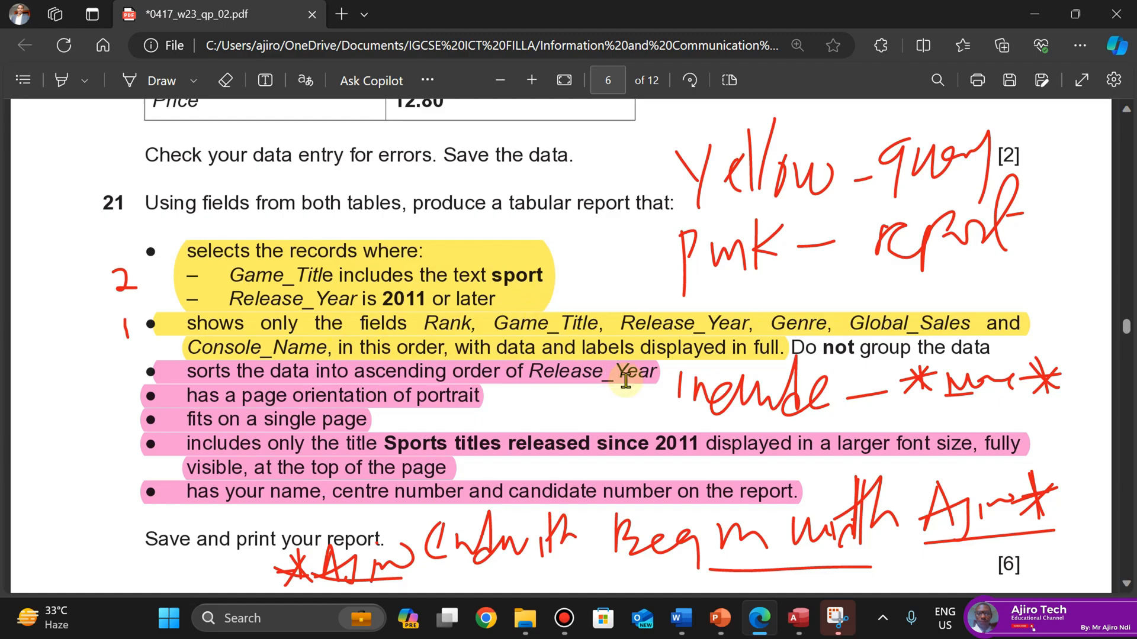
pyautogui.click(801, 622)
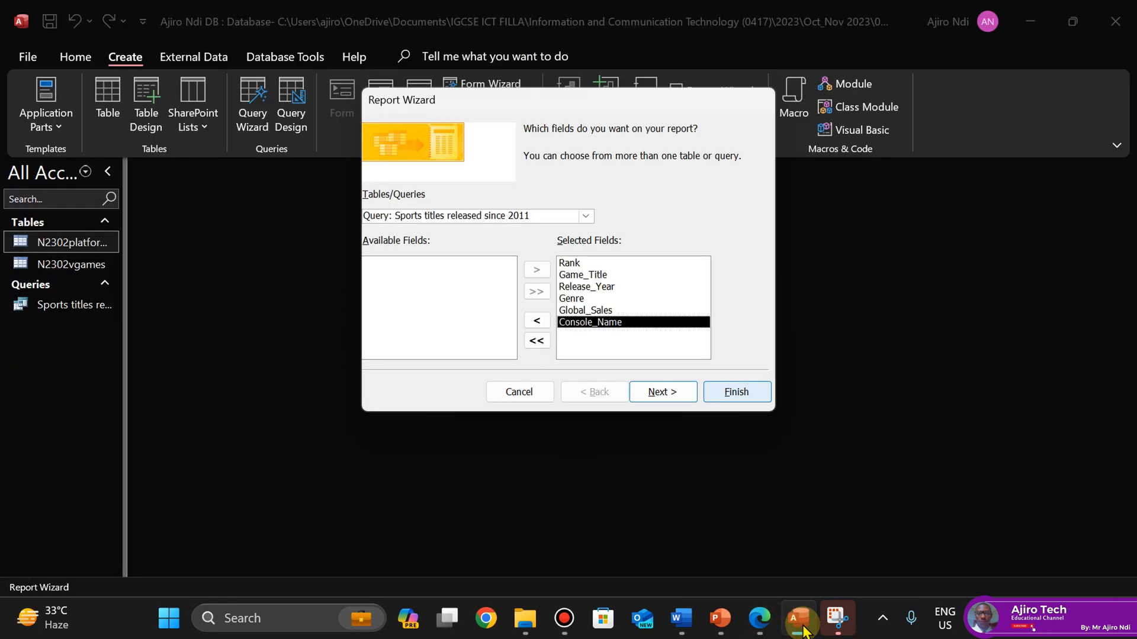
pyautogui.click(769, 629)
pyautogui.click(770, 628)
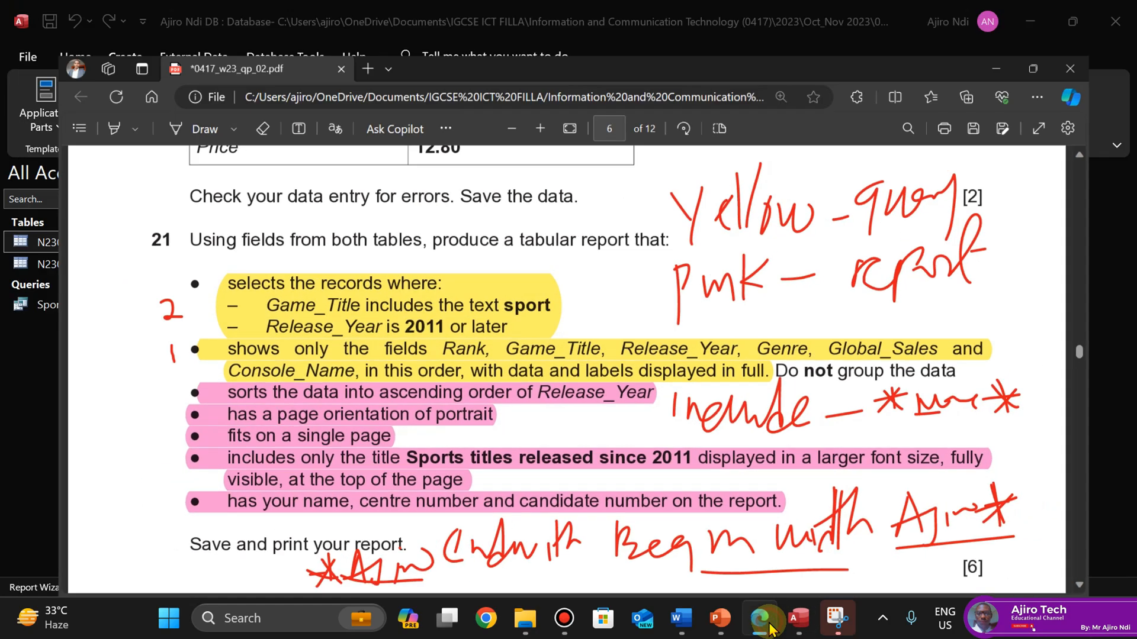
pyautogui.click(794, 627)
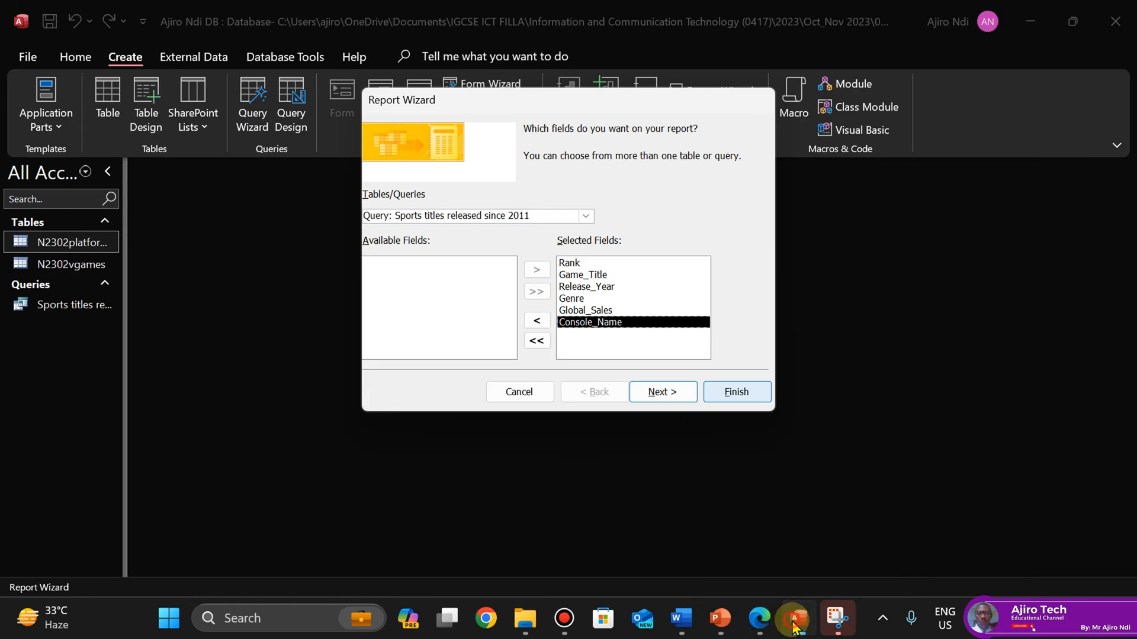
pyautogui.click(763, 626)
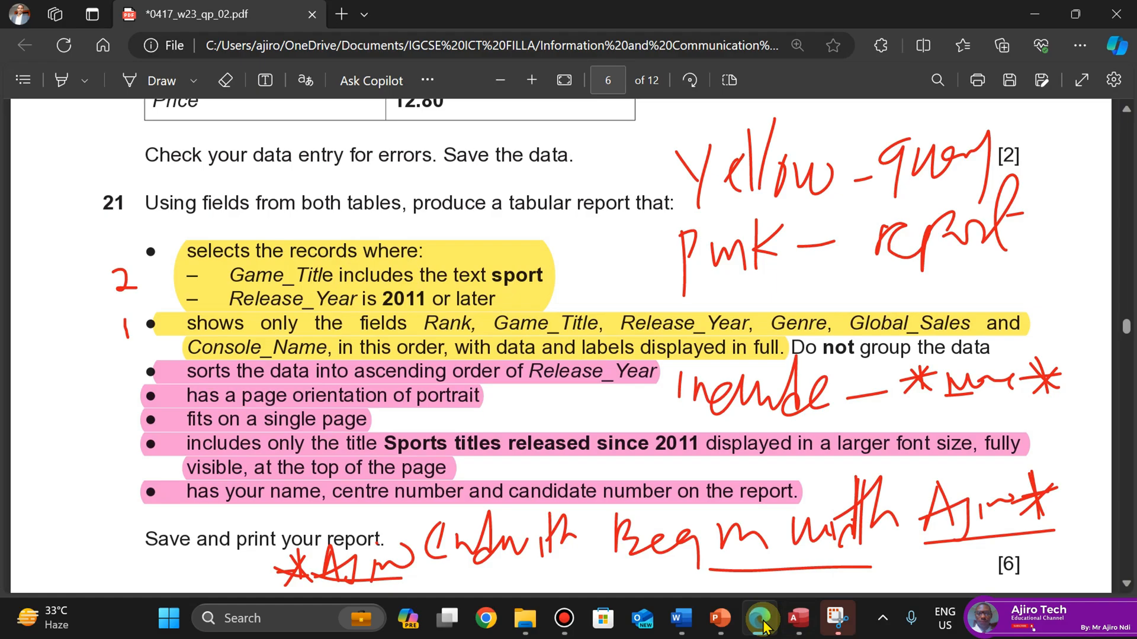
pyautogui.click(796, 626)
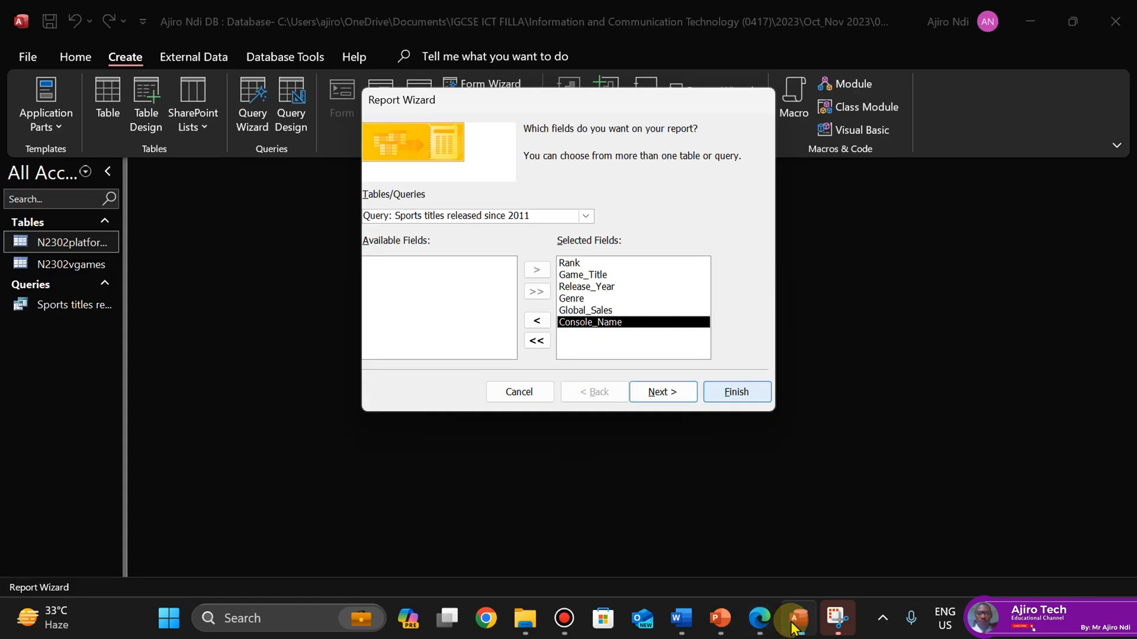
pyautogui.click(659, 392)
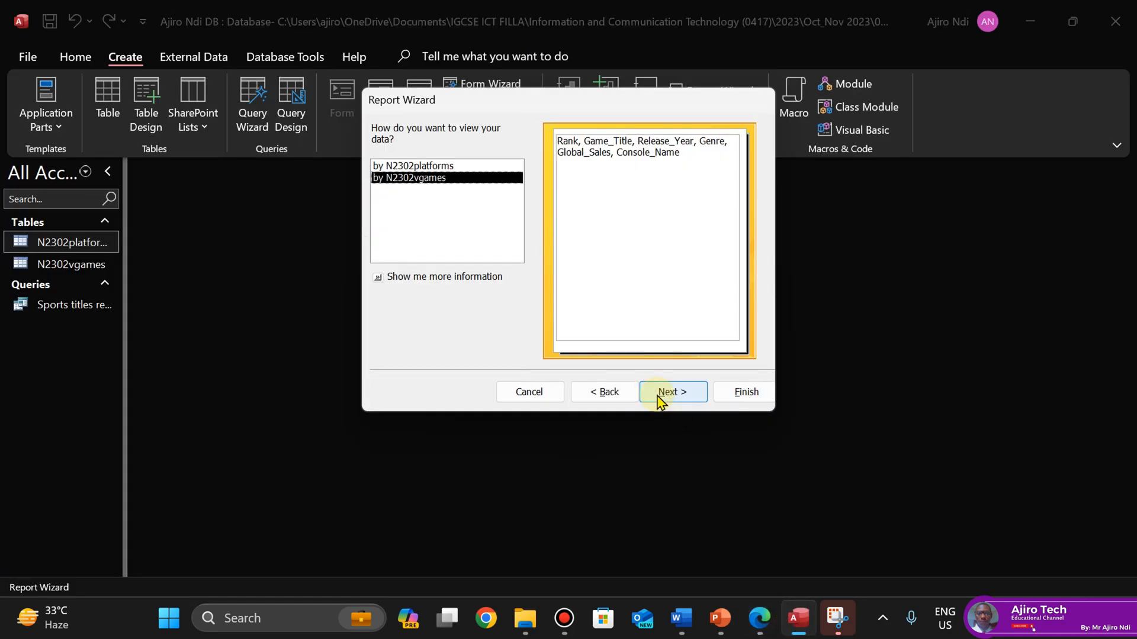
# Switch to the exam paper in Edge and highlight "Do not group the data" in question 21 in pink
pyautogui.click(761, 619)
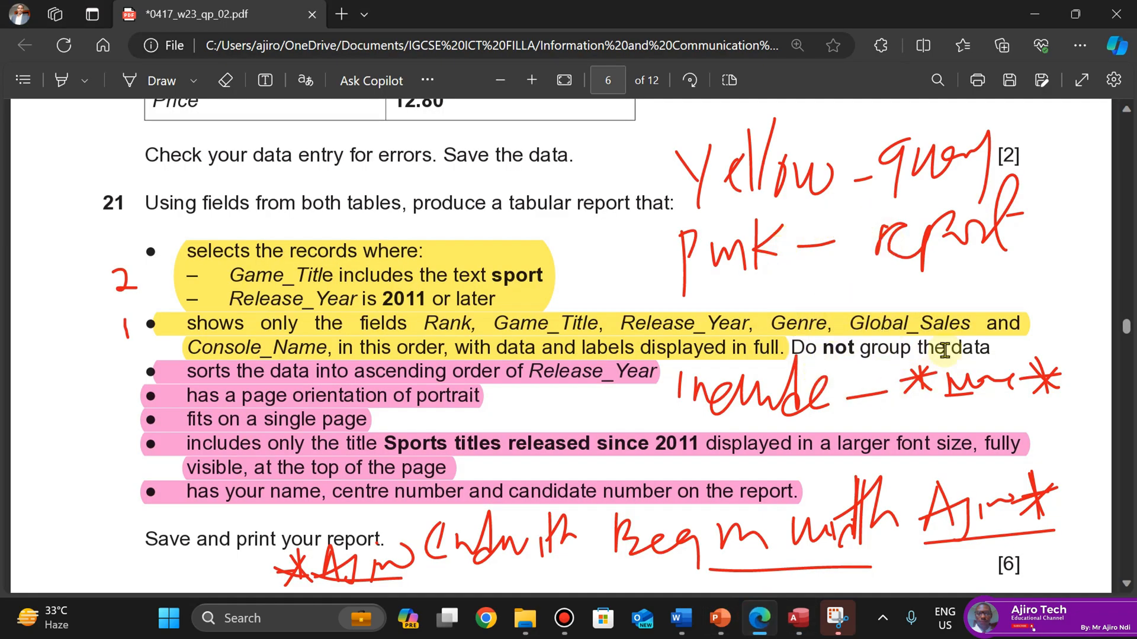
pyautogui.click(86, 83)
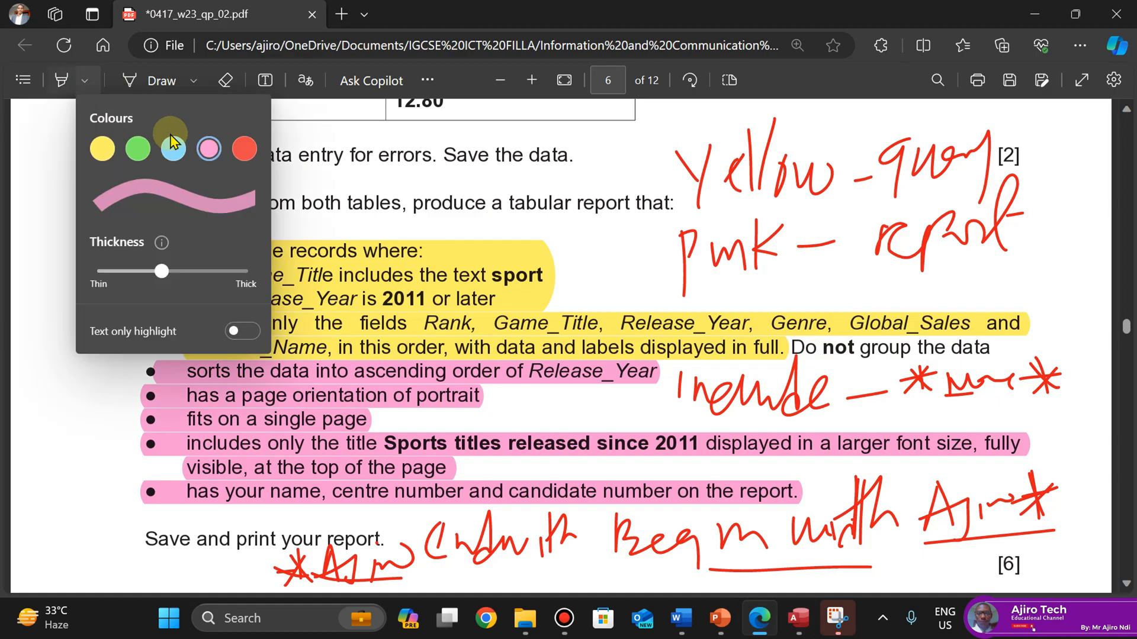
pyautogui.click(464, 76)
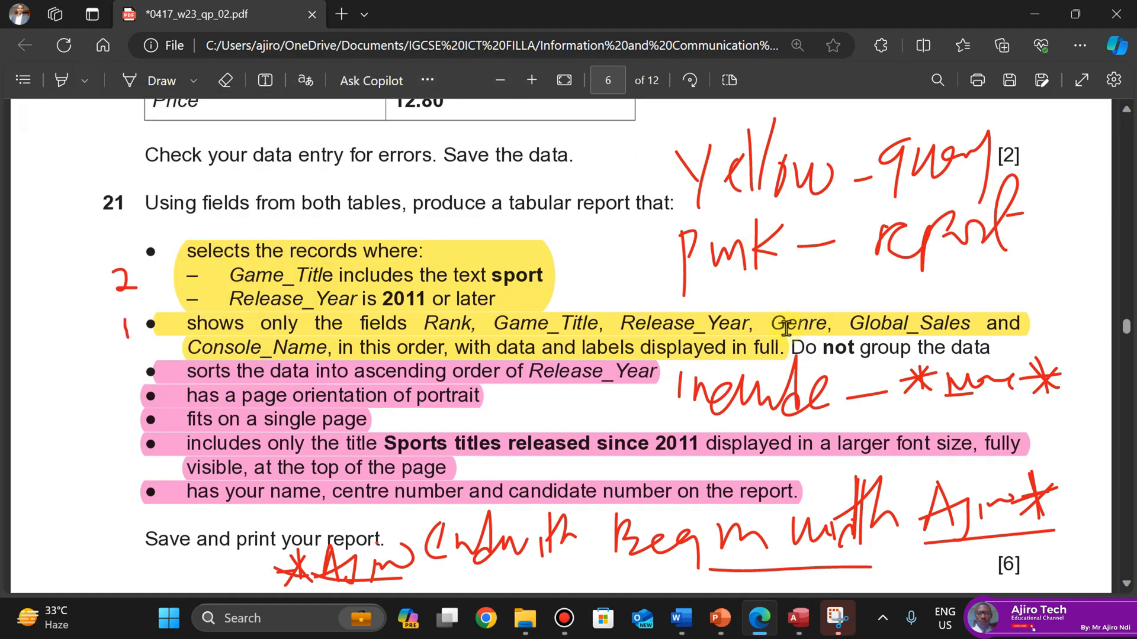
pyautogui.moveTo(794, 346); pyautogui.dragTo(812, 346)
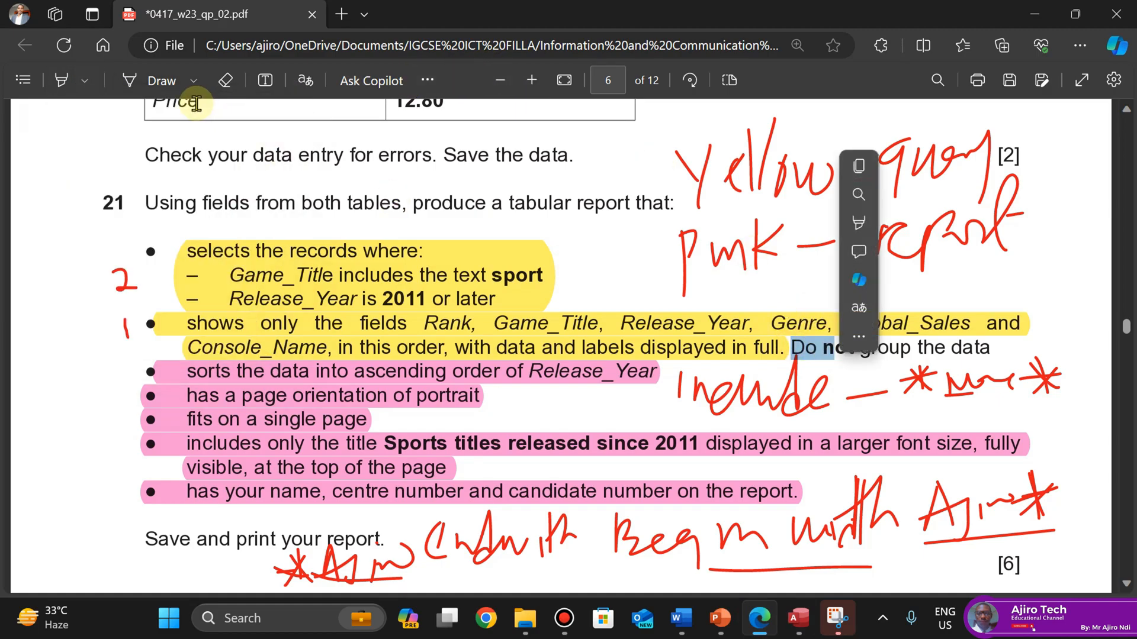
pyautogui.click(63, 86)
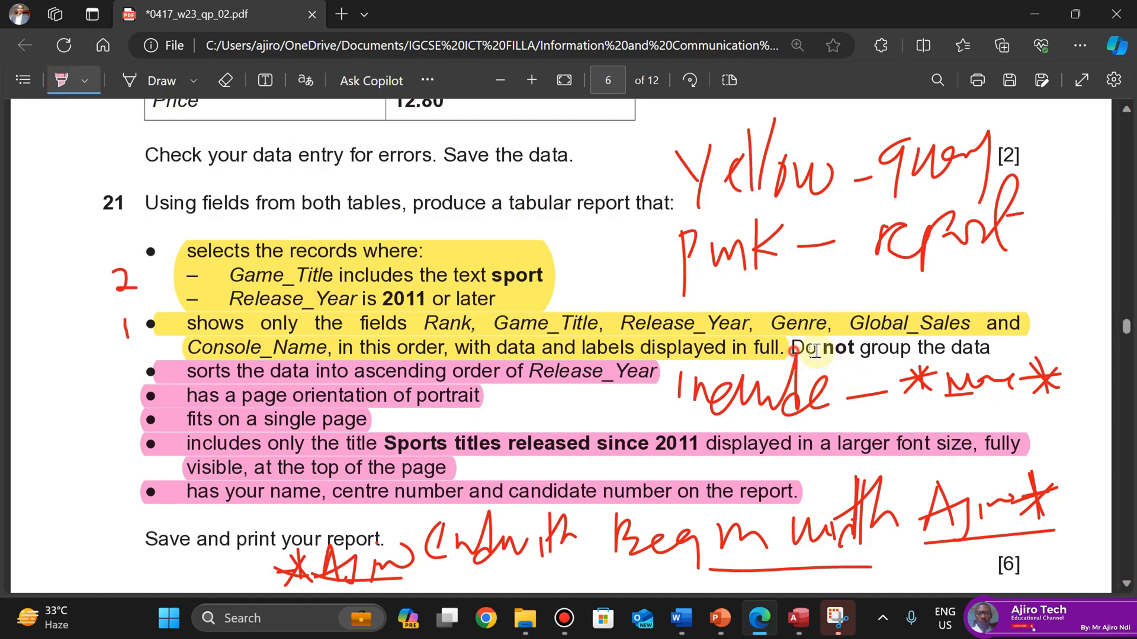
pyautogui.moveTo(792, 351); pyautogui.dragTo(1000, 349)
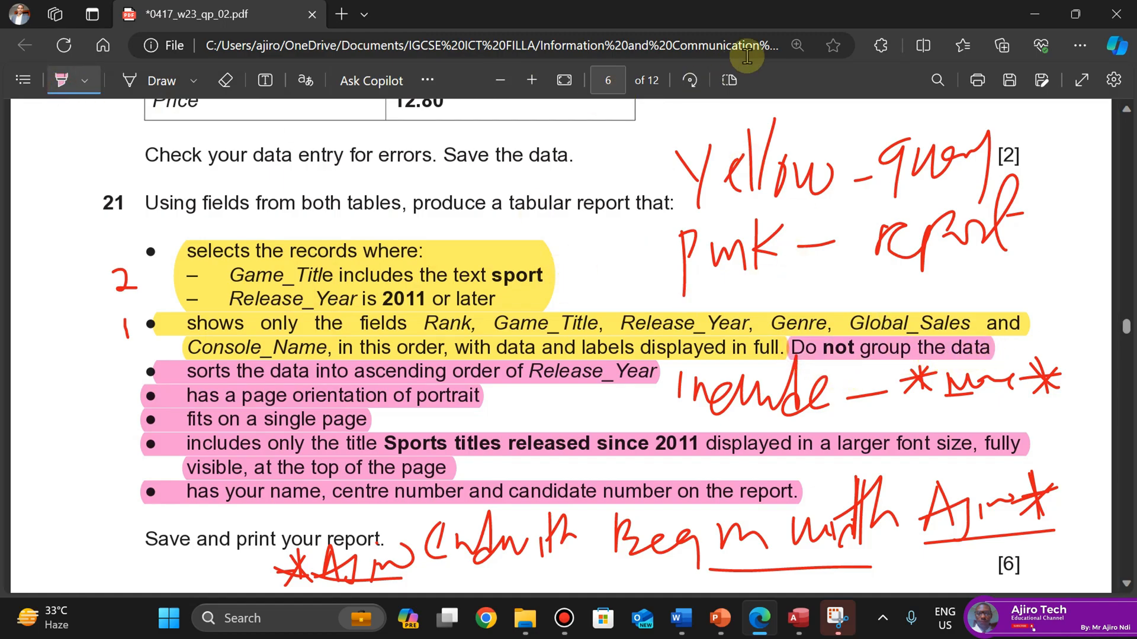
# Return to Access and set the report to view data by N2302vgames without any grouping levels
pyautogui.click(793, 618)
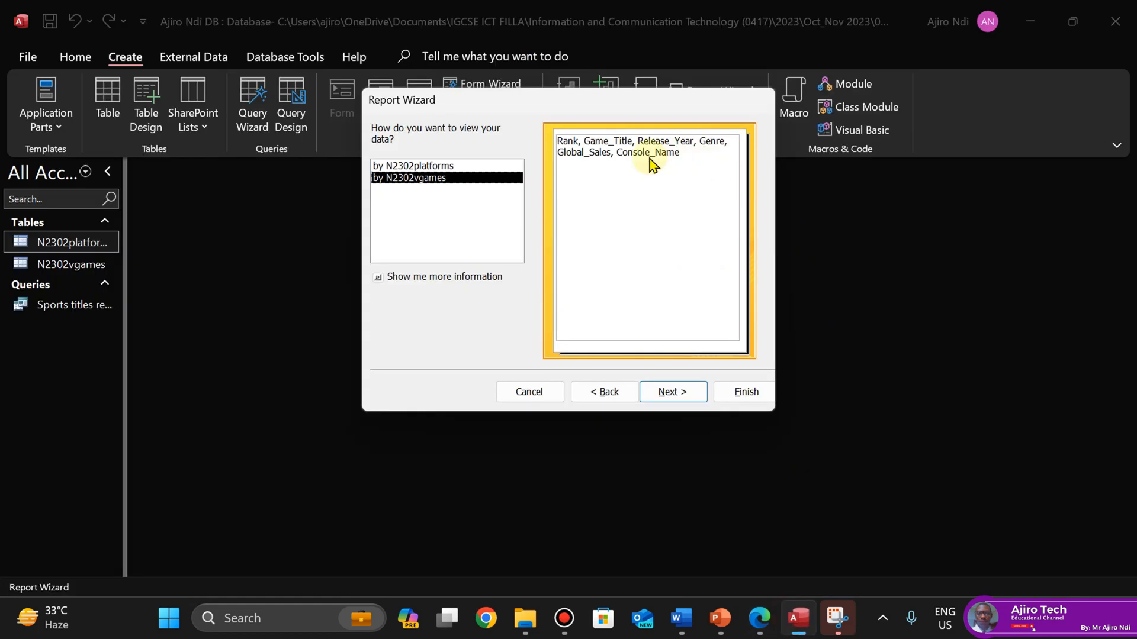
pyautogui.click(437, 167)
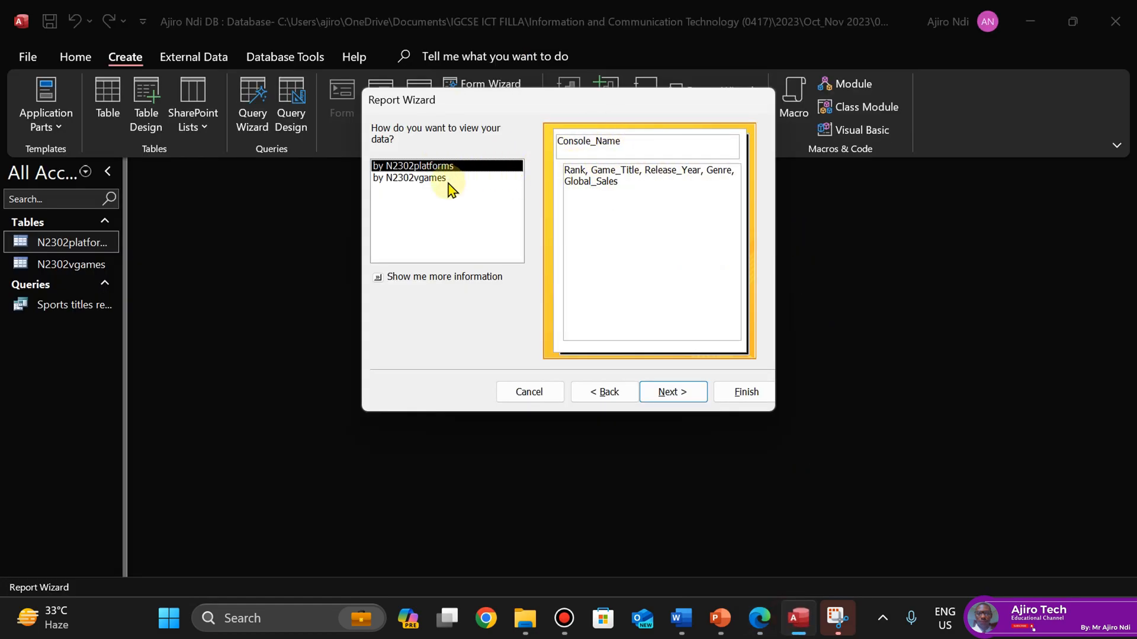
pyautogui.click(429, 179)
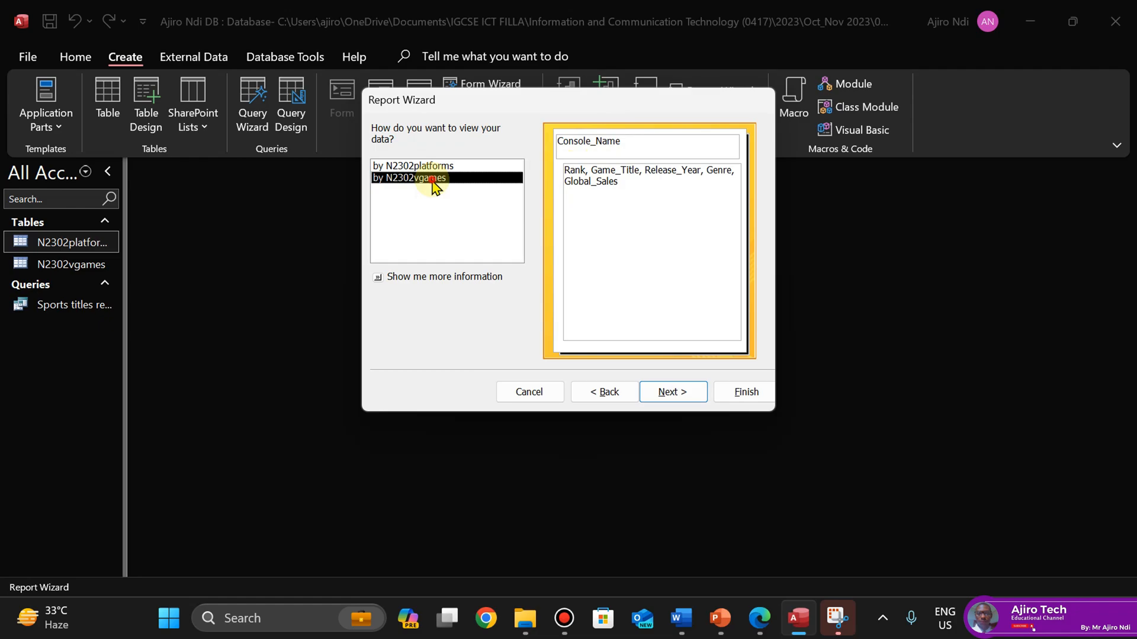
pyautogui.click(669, 394)
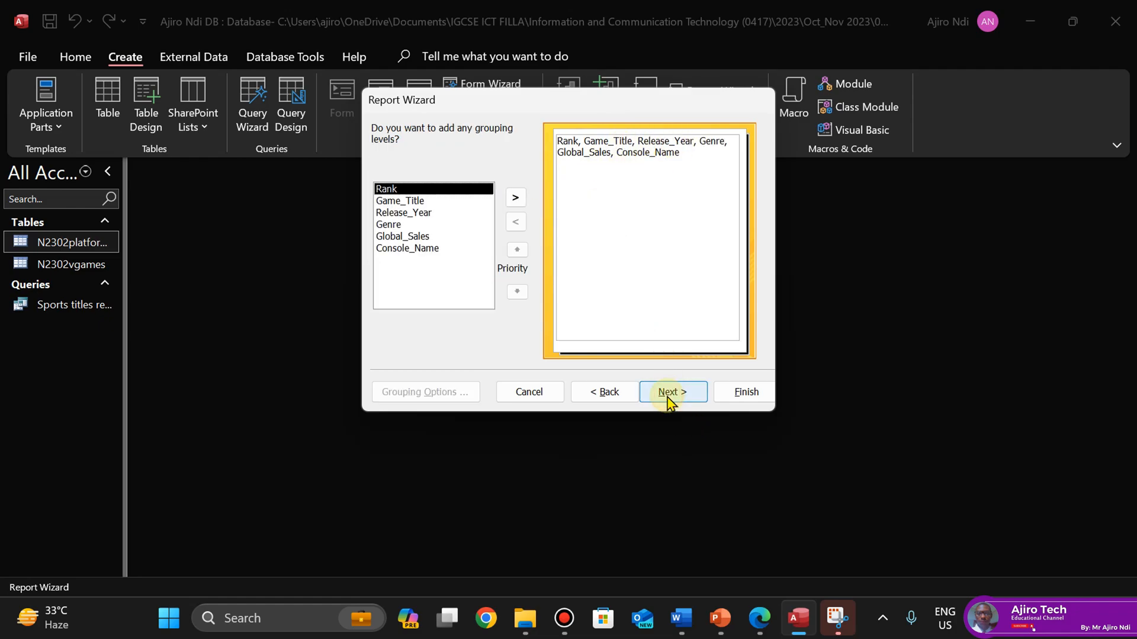
pyautogui.click(670, 394)
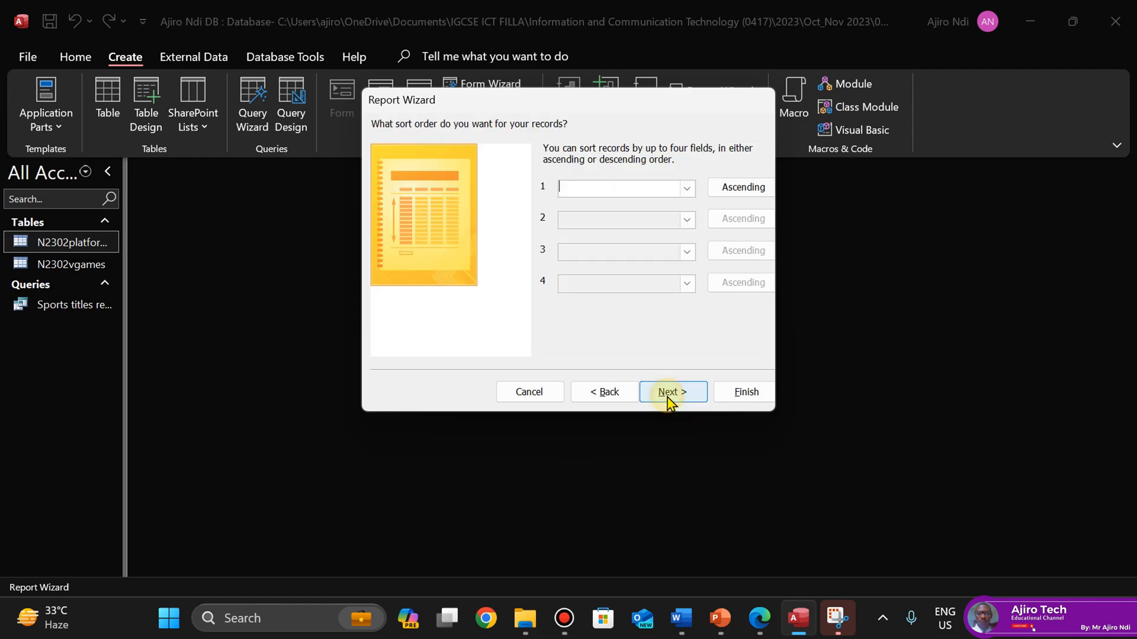
# Check the sort requirement in the exam paper, then sort the report by Release_Year in ascending order
pyautogui.click(760, 618)
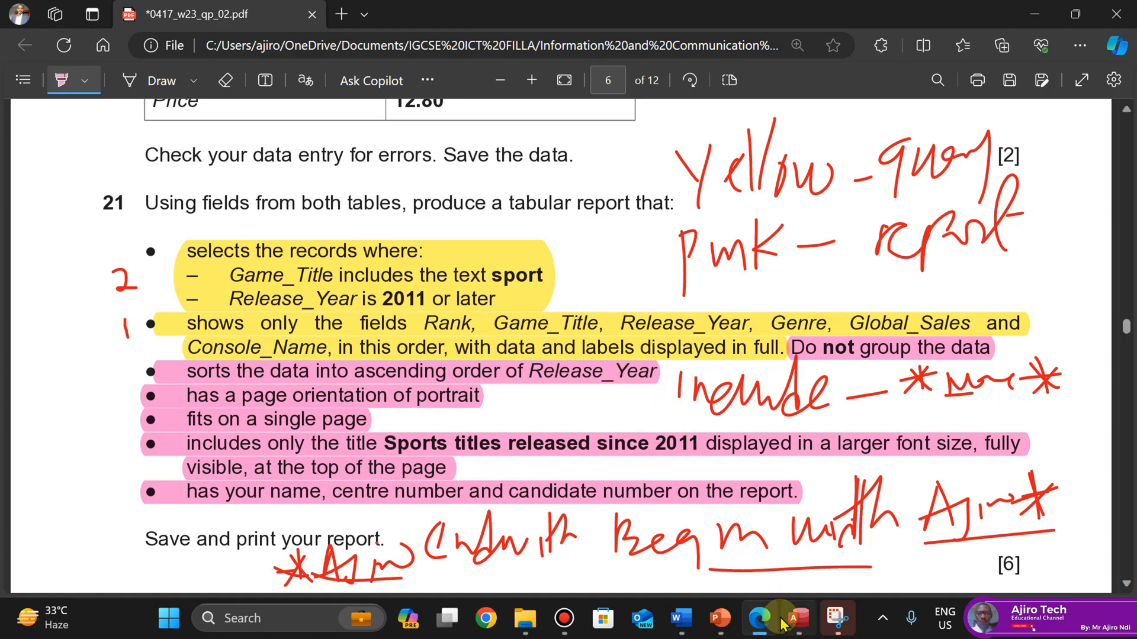
pyautogui.click(798, 618)
pyautogui.click(686, 188)
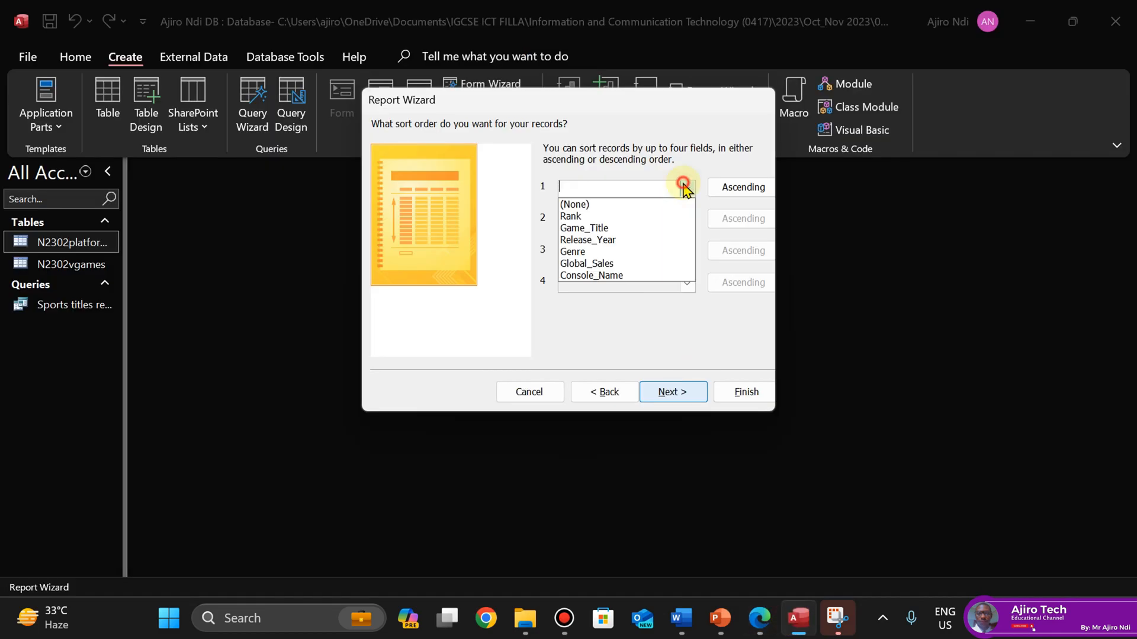
pyautogui.click(612, 249)
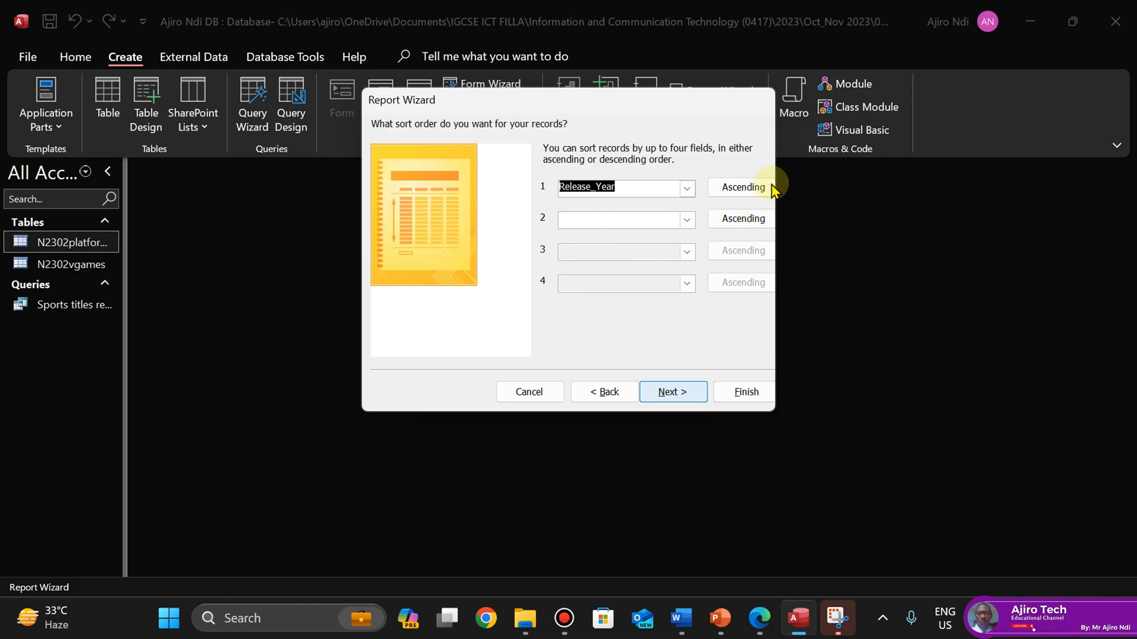
pyautogui.click(685, 399)
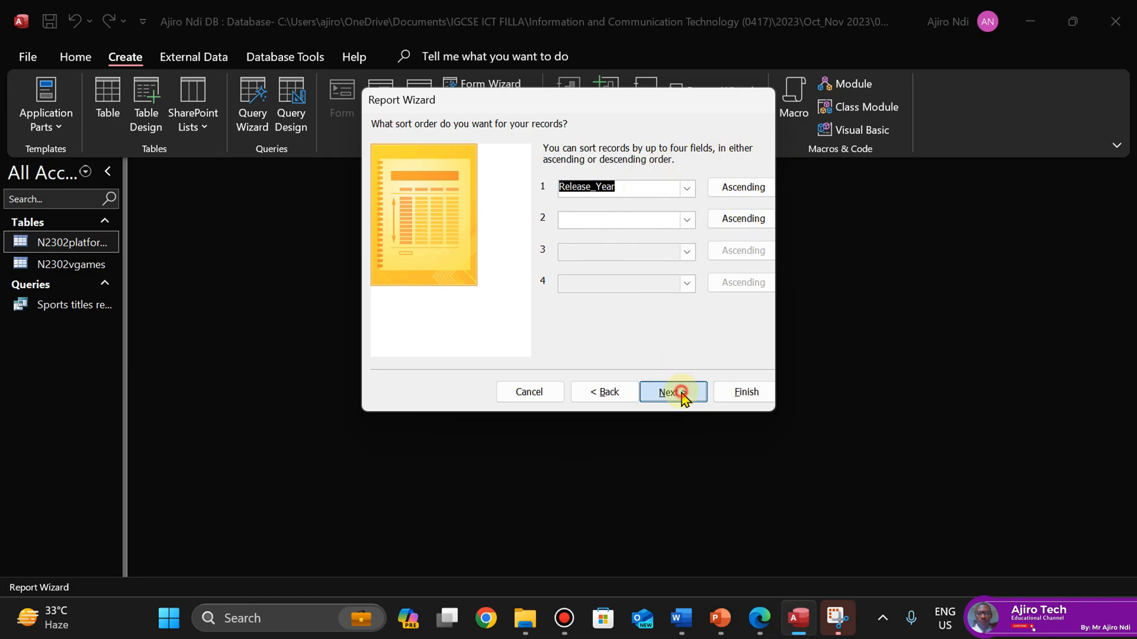
# Check the layout and orientation requirements in question 21, then accept Tabular layout and Portrait orientation in the Report Wizard
pyautogui.click(759, 618)
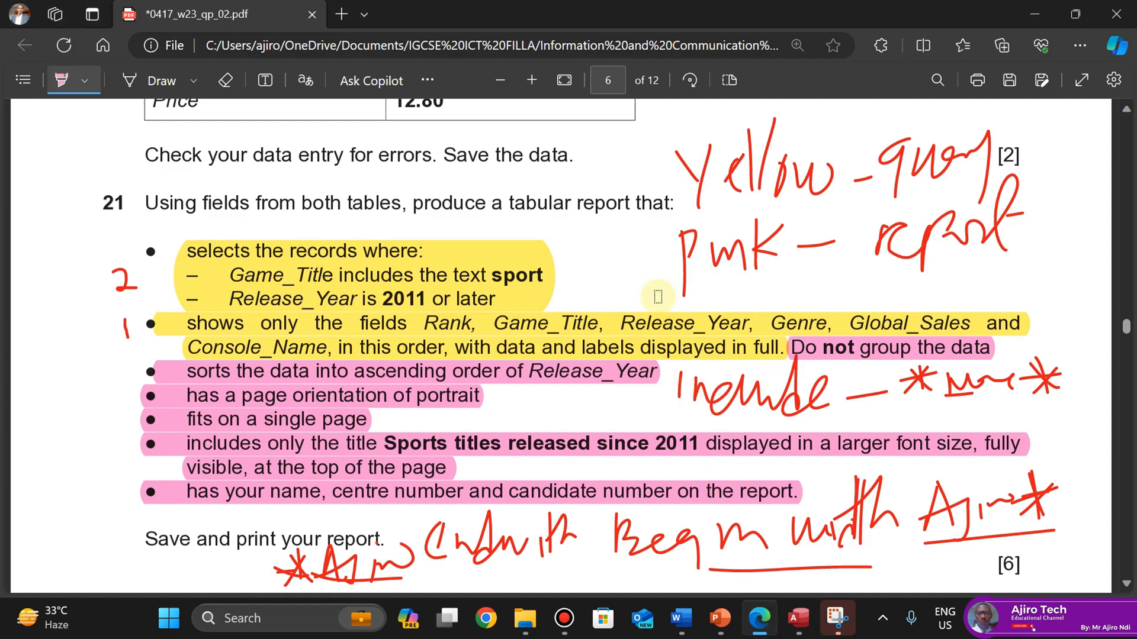
pyautogui.click(55, 89)
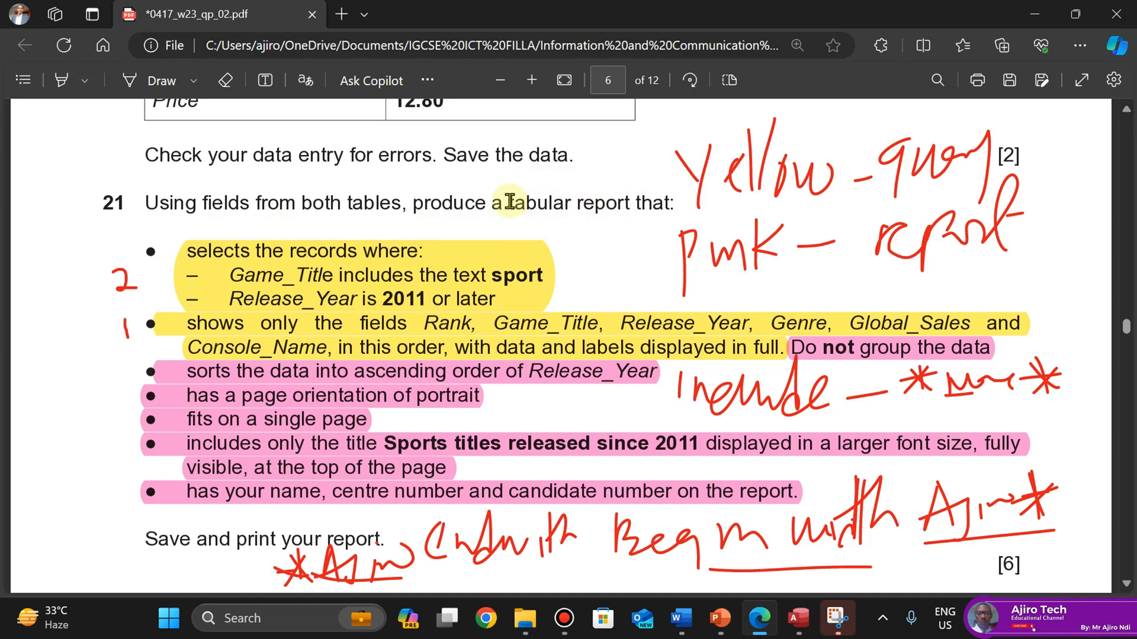
pyautogui.moveTo(509, 201); pyautogui.dragTo(572, 208)
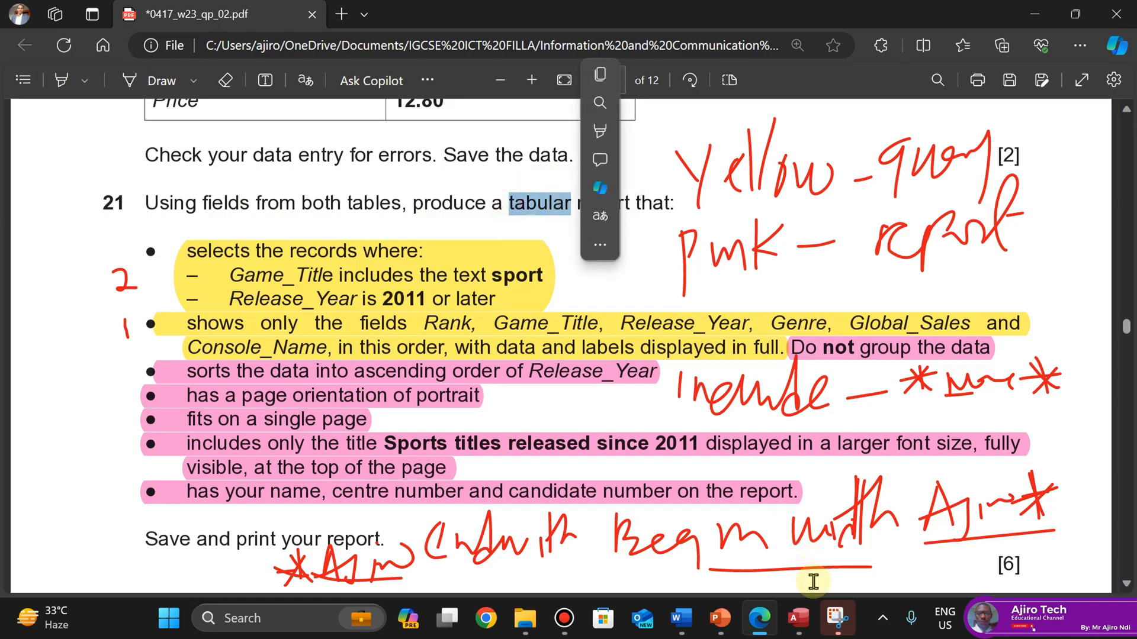
pyautogui.click(798, 618)
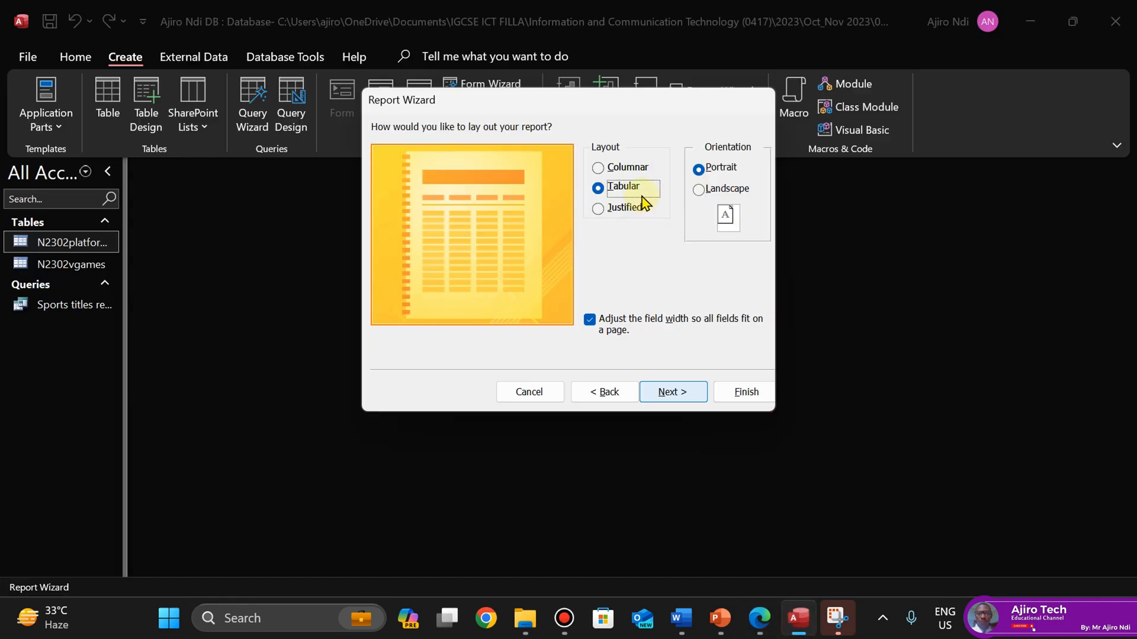
pyautogui.click(759, 618)
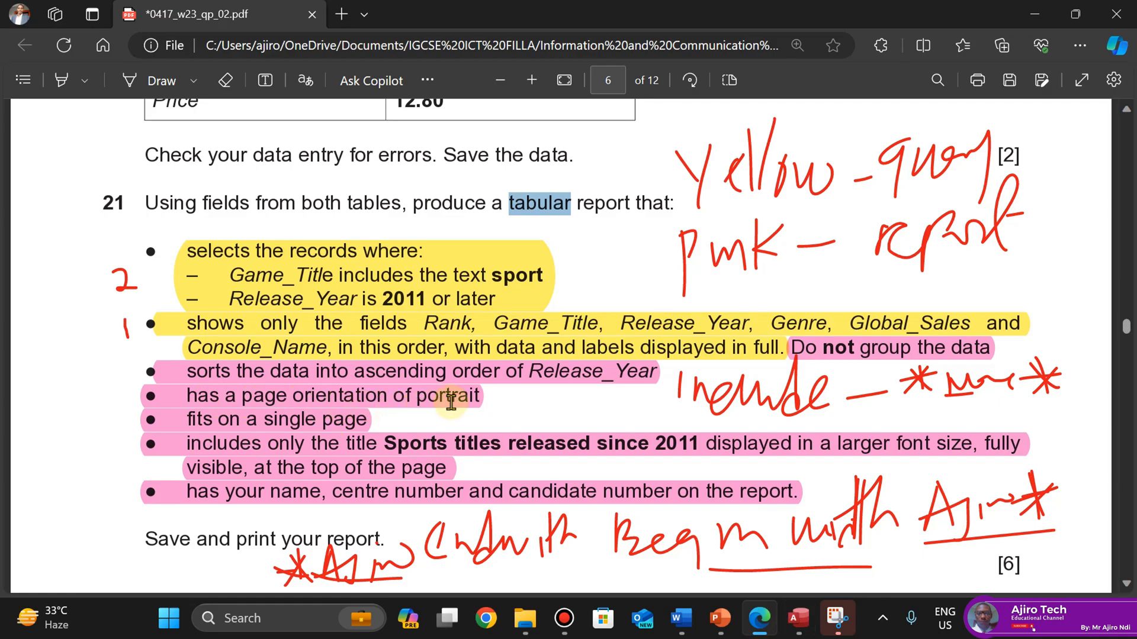
pyautogui.click(798, 618)
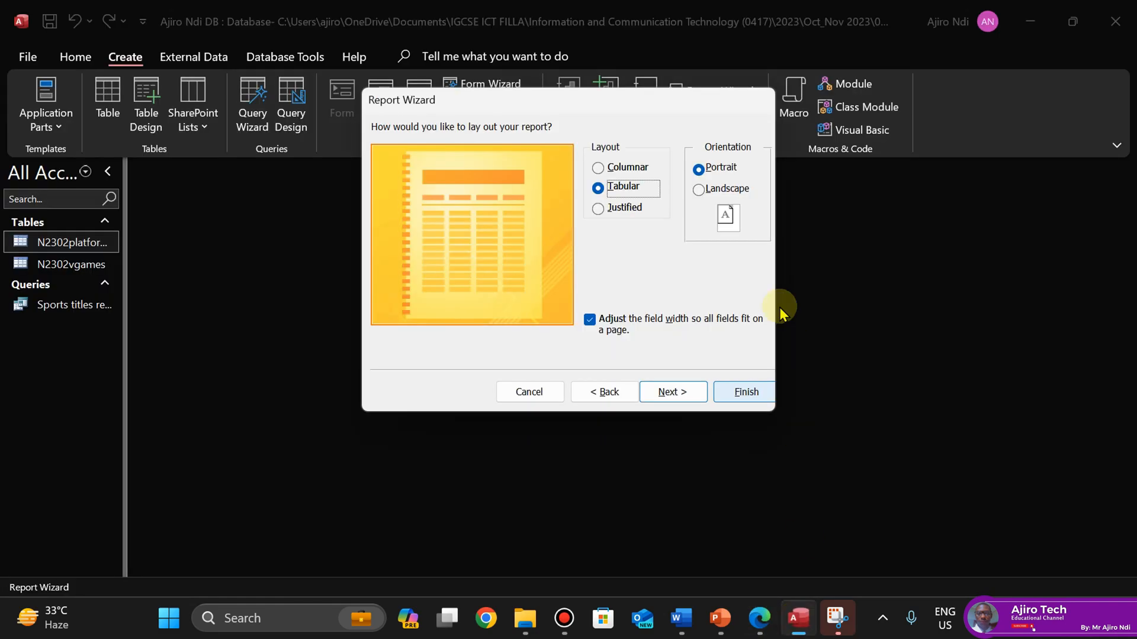
pyautogui.click(692, 397)
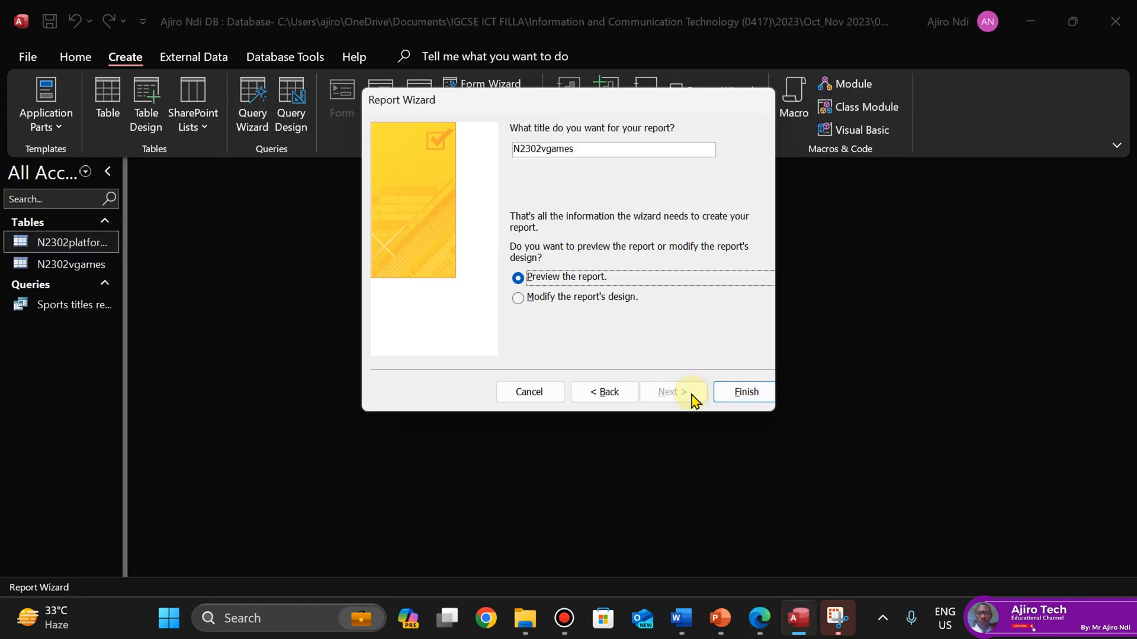
# Copy "Sports titles released since 2011" from the exam paper, use it as the report title and finish the wizard
pyautogui.click(760, 618)
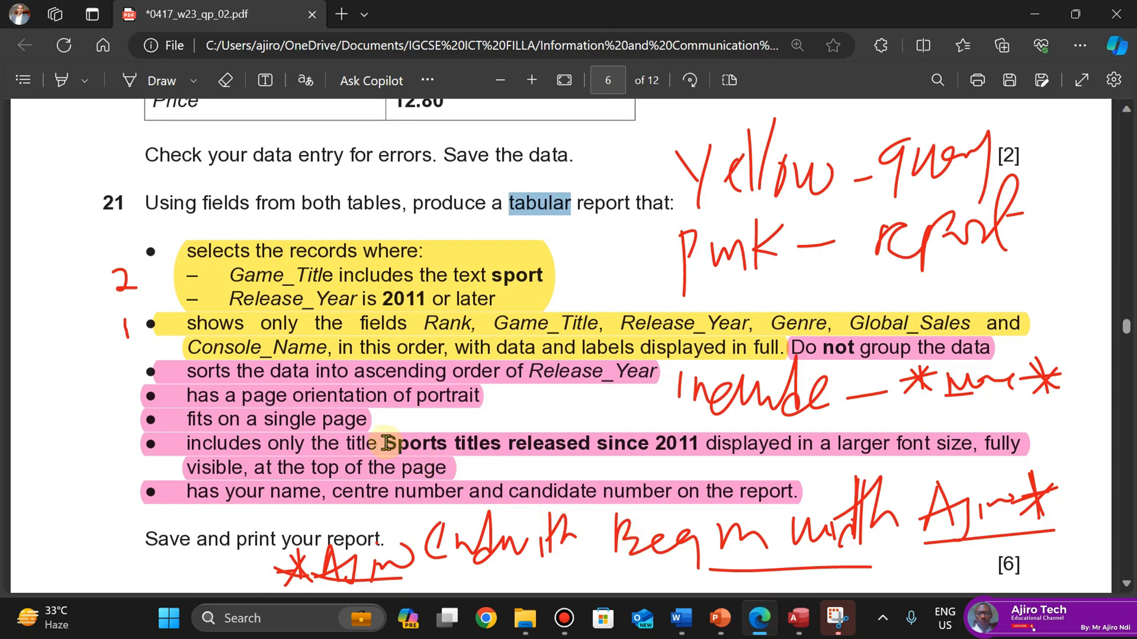
pyautogui.moveTo(385, 443); pyautogui.dragTo(699, 444)
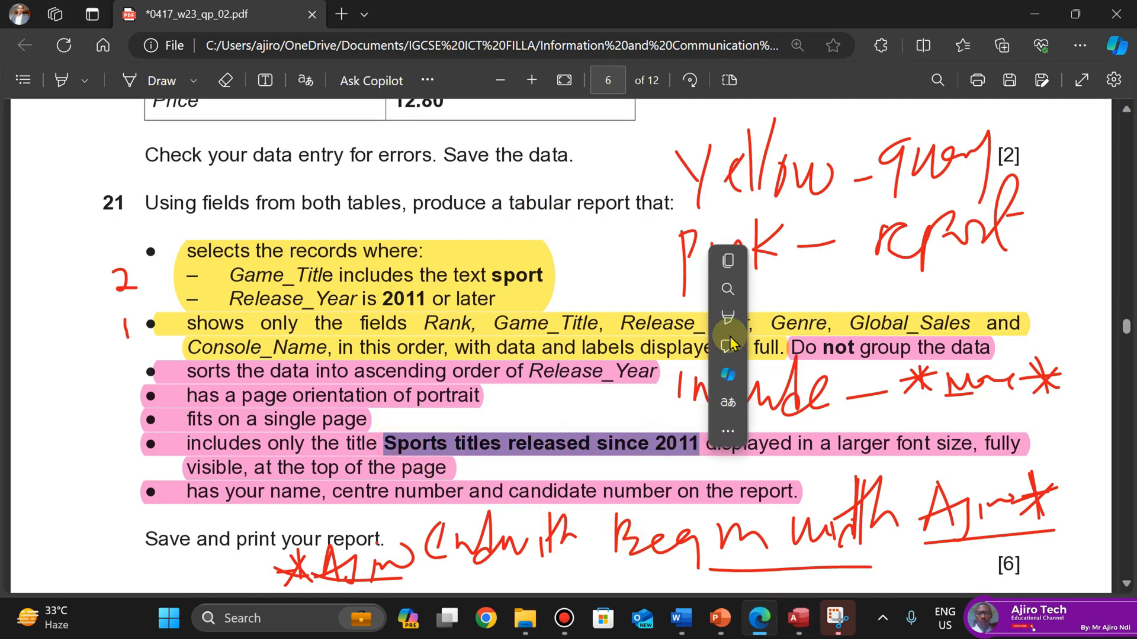
pyautogui.click(728, 260)
pyautogui.click(811, 633)
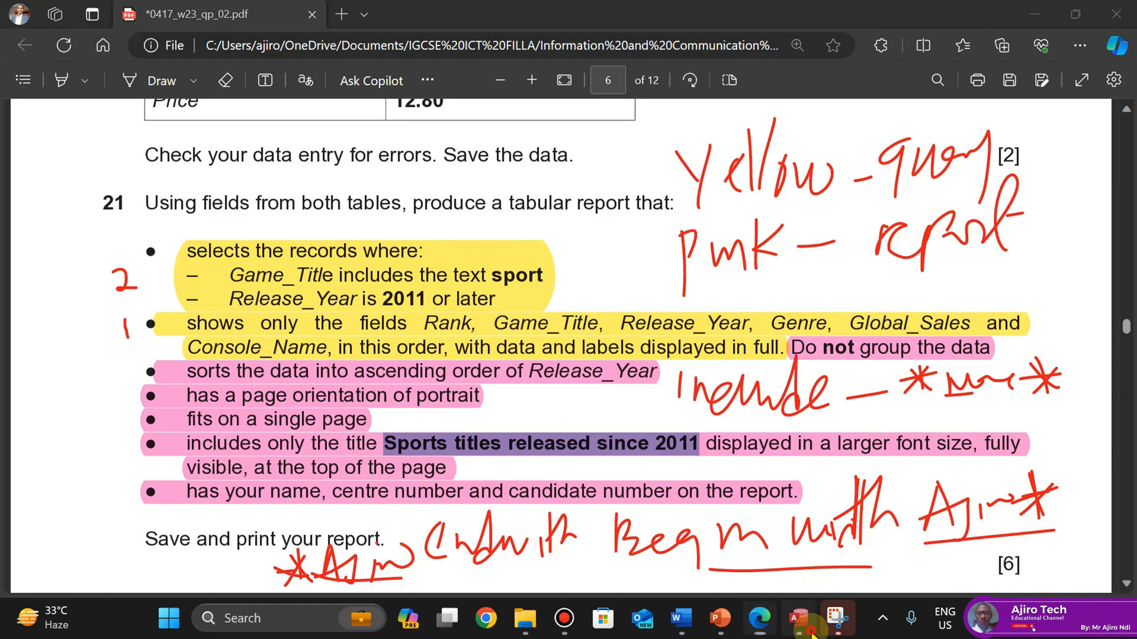
pyautogui.click(584, 147)
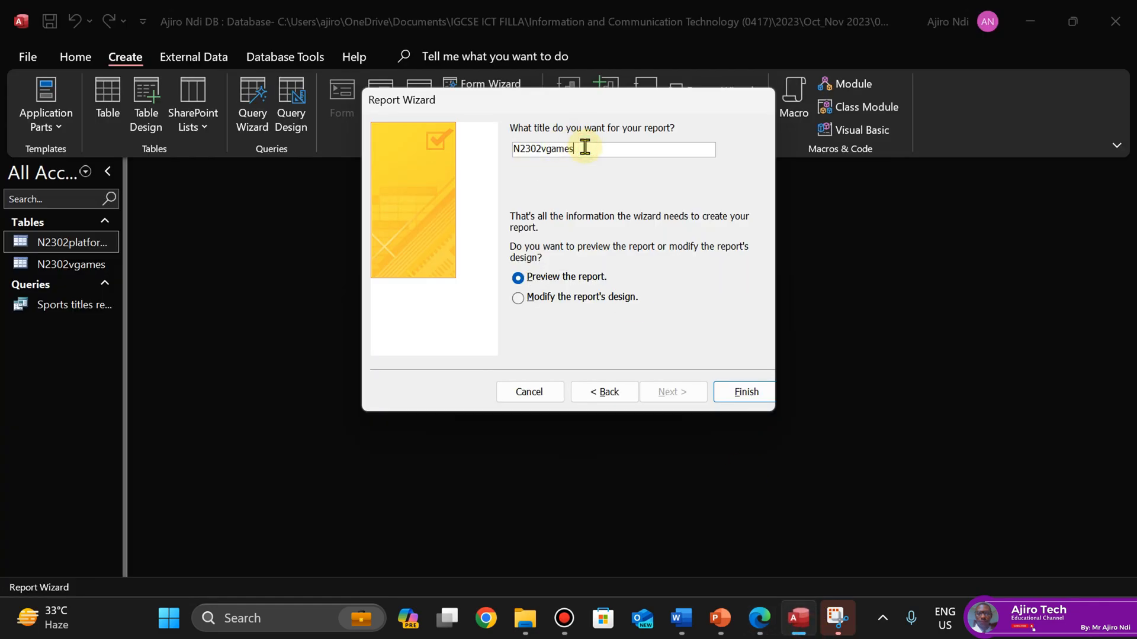
pyautogui.hotkey('ctrl', 'v')
pyautogui.click(749, 397)
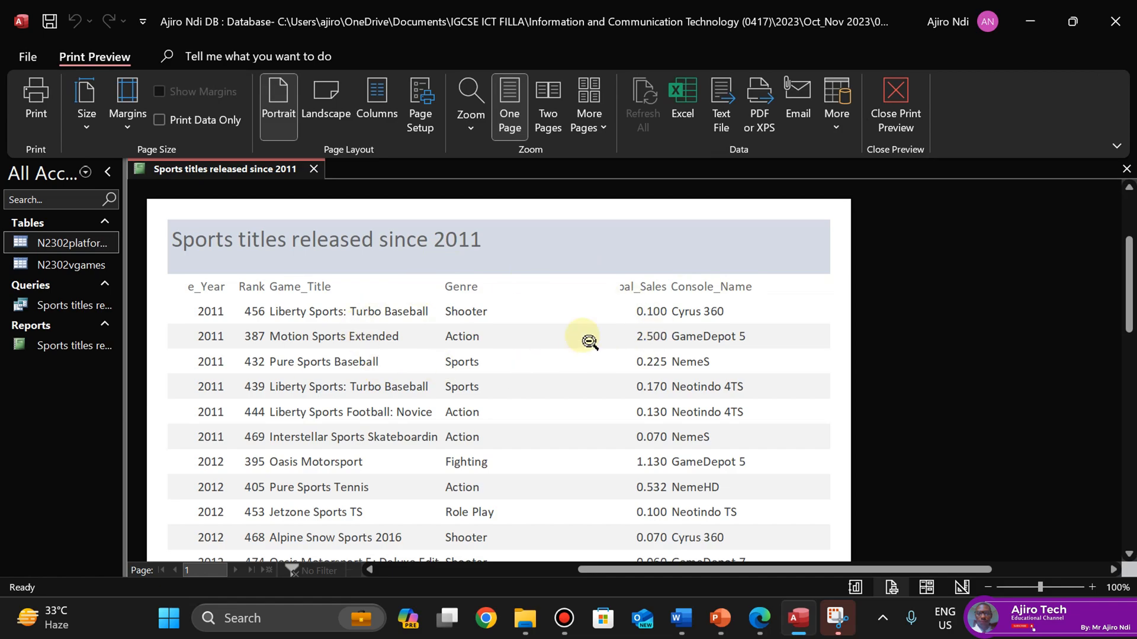
# Examine the columns and records of the report in its print preview
pyautogui.click(350, 296)
pyautogui.click(632, 300)
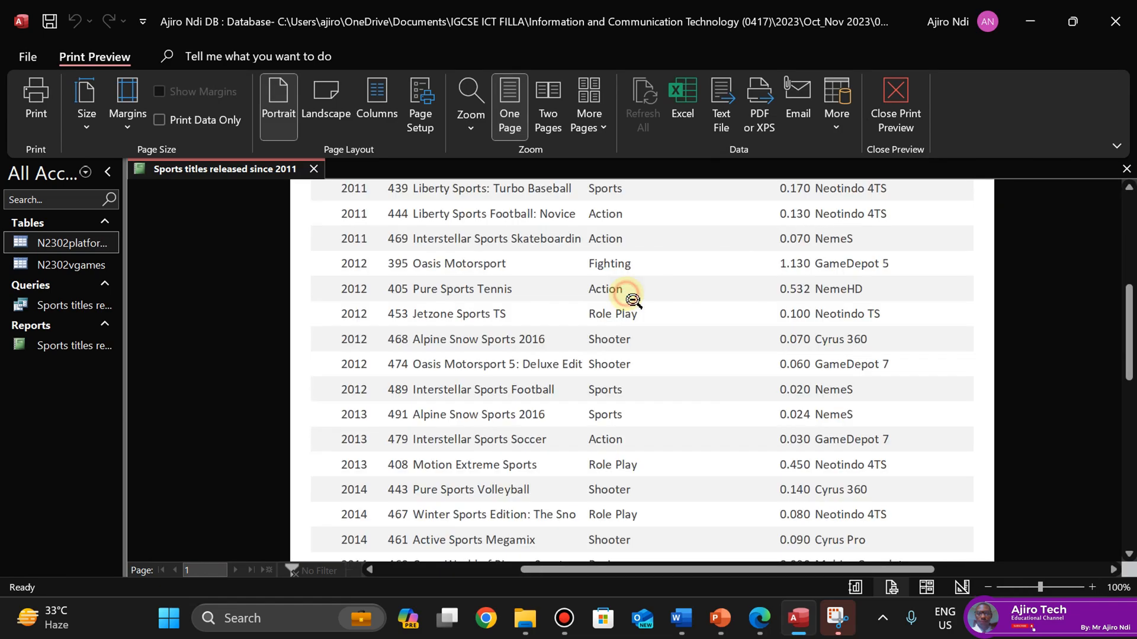
pyautogui.moveTo(1129, 318); pyautogui.dragTo(1119, 279)
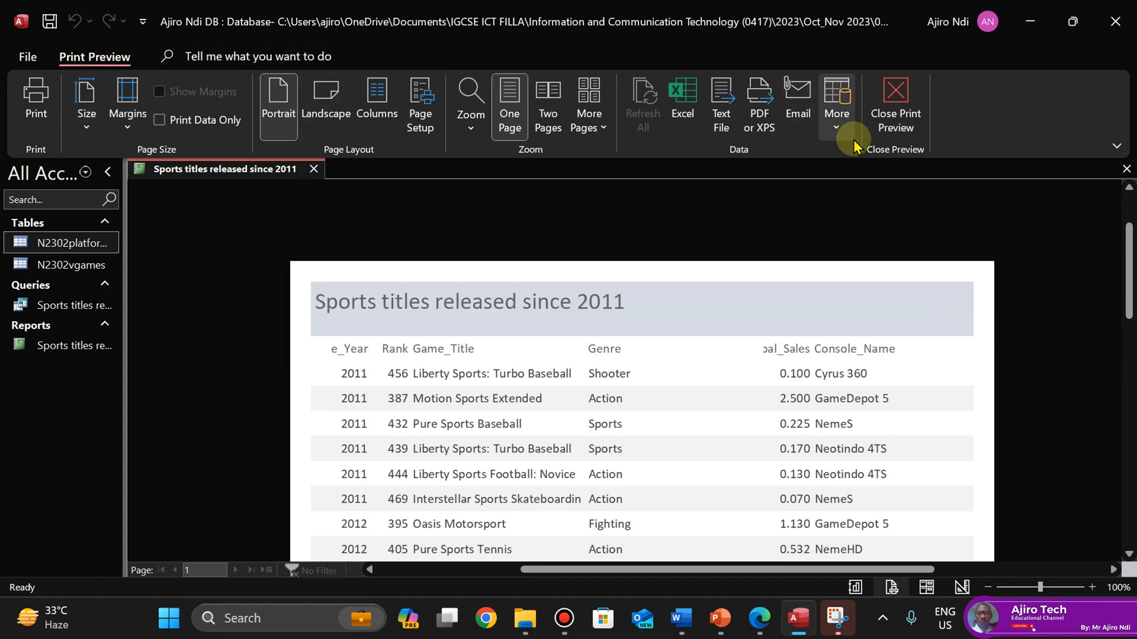
# Close the print preview, show the report in Layout View and hide the Field List
pyautogui.click(895, 109)
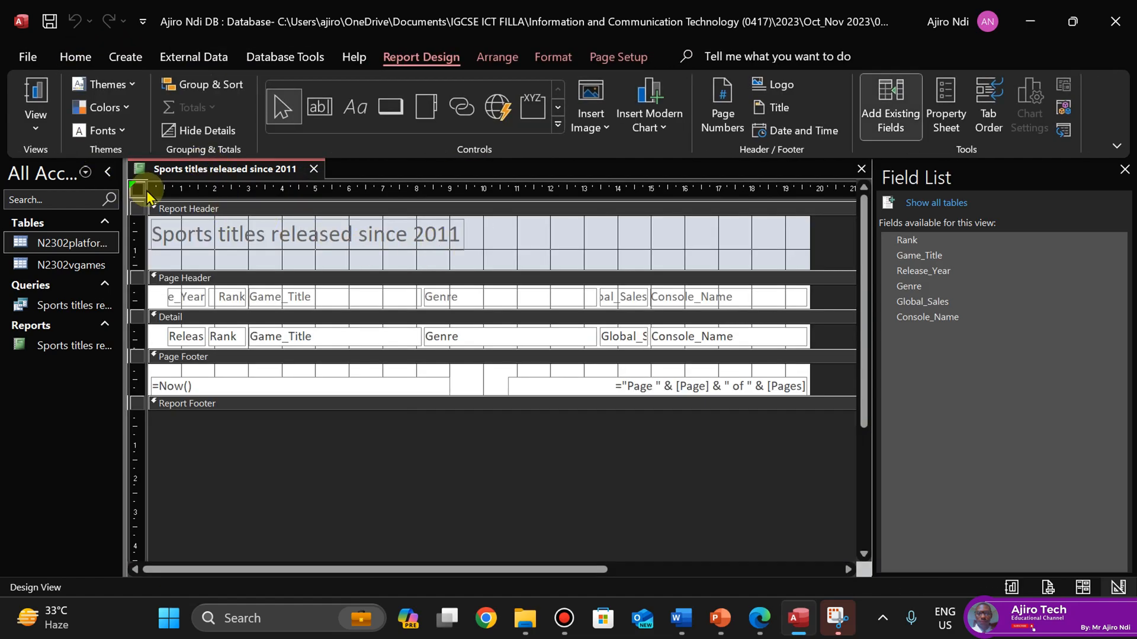
pyautogui.click(35, 122)
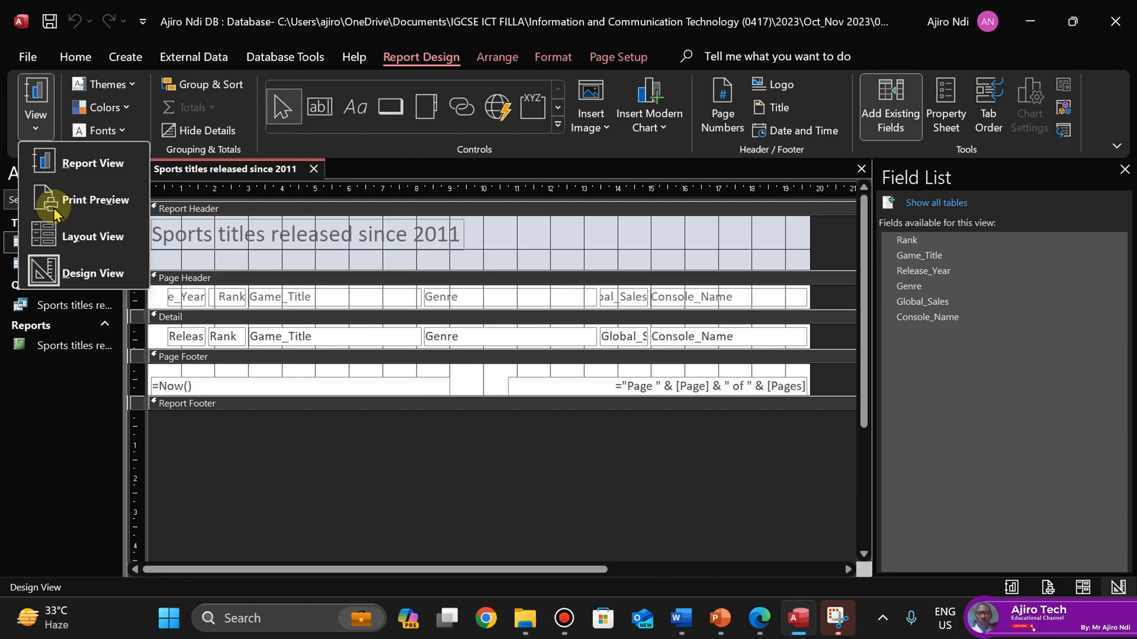
pyautogui.click(69, 238)
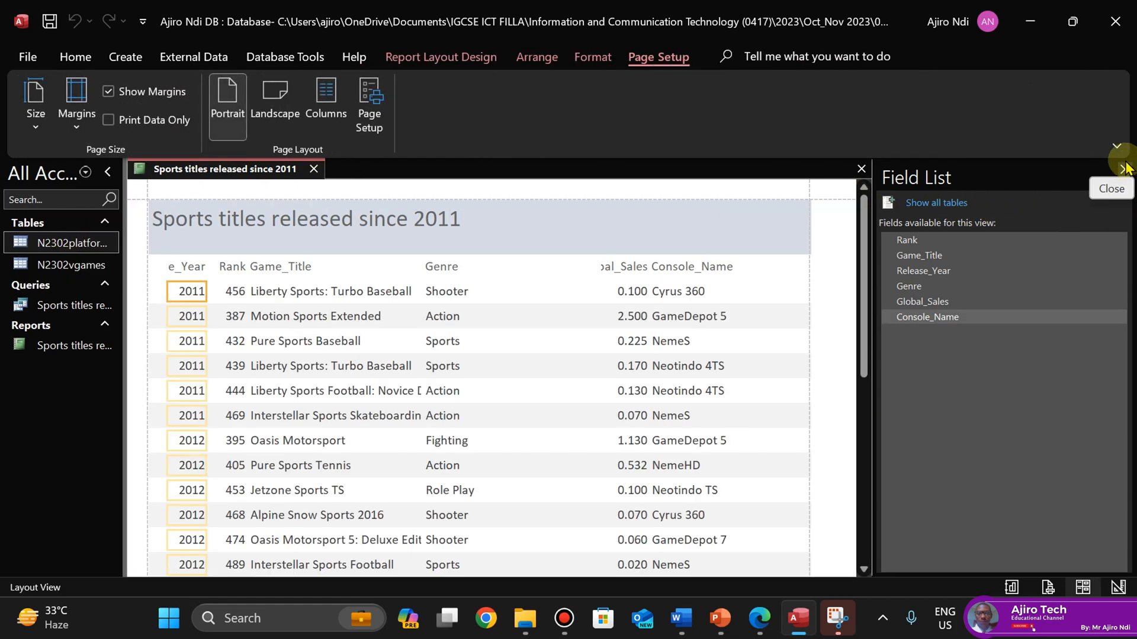
pyautogui.click(1125, 170)
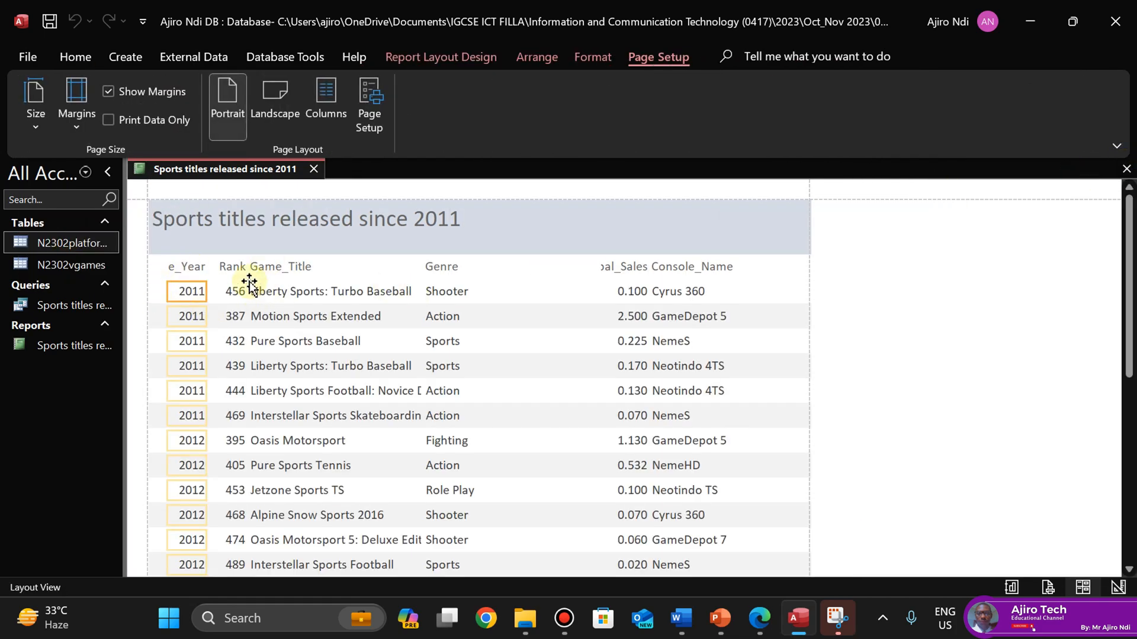
# Check the title requirement in question 21, then set the report title's font size to 26
pyautogui.click(761, 620)
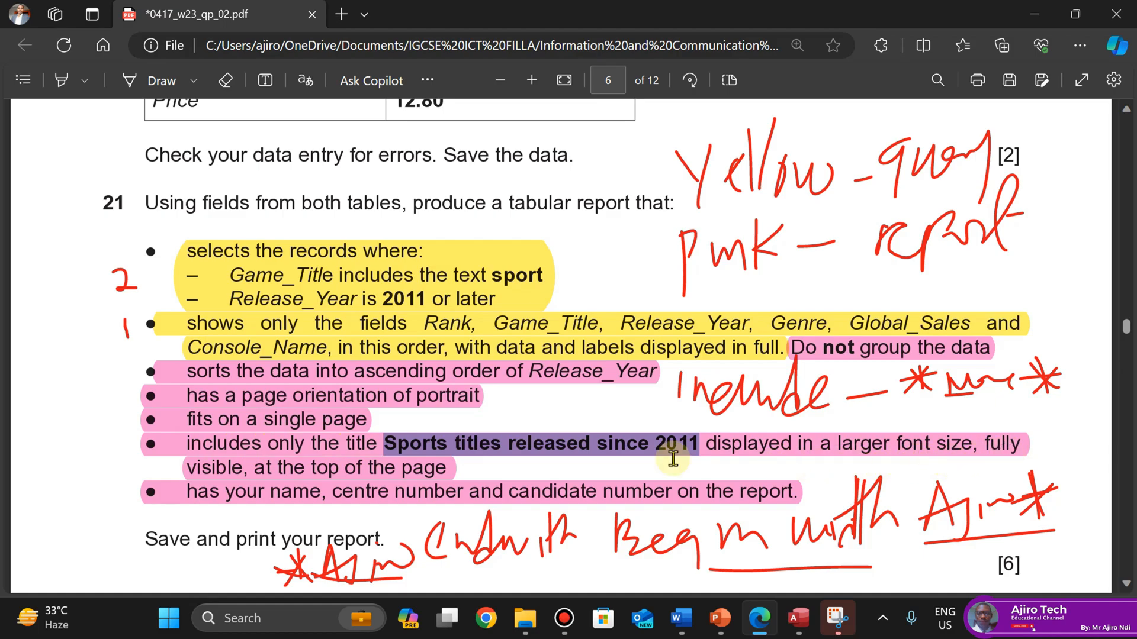
pyautogui.moveTo(798, 618)
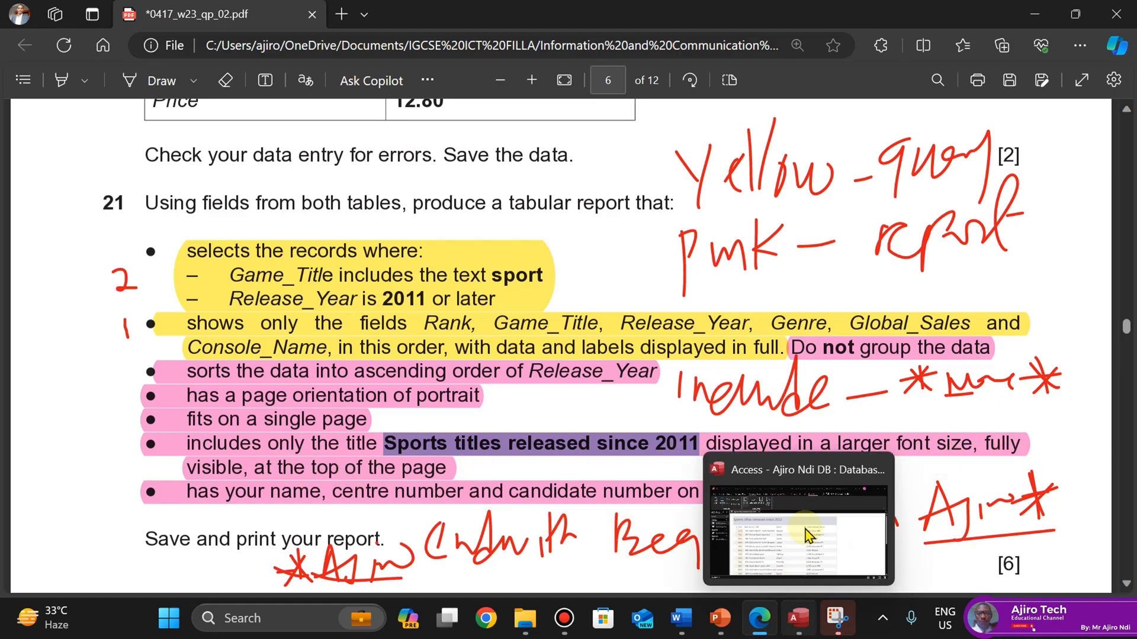
pyautogui.click(807, 536)
pyautogui.click(382, 219)
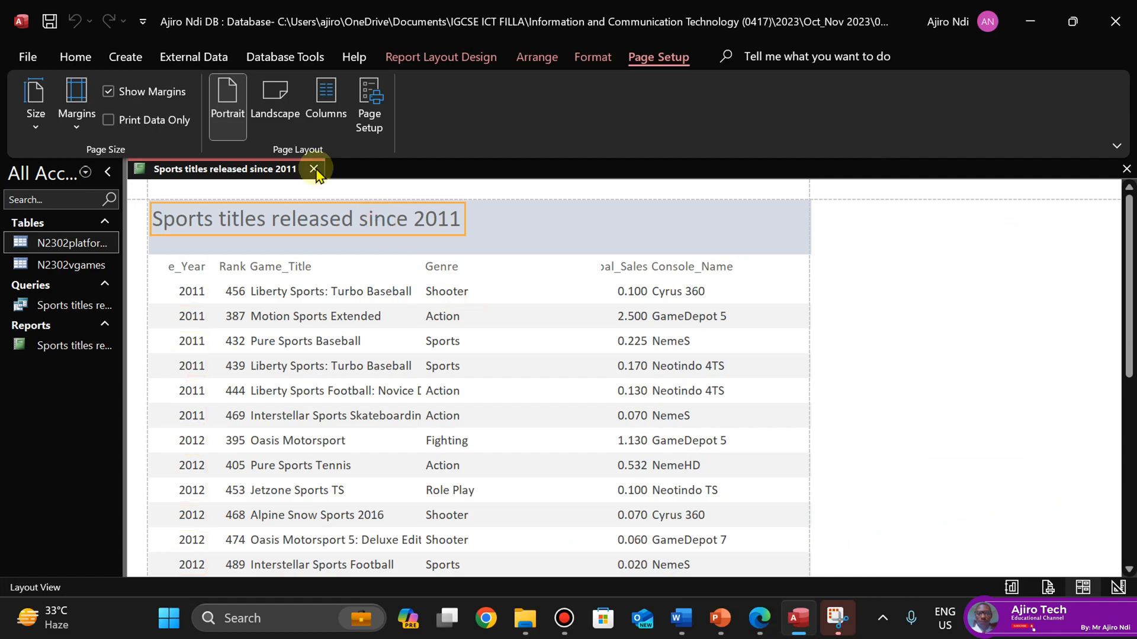
pyautogui.click(579, 58)
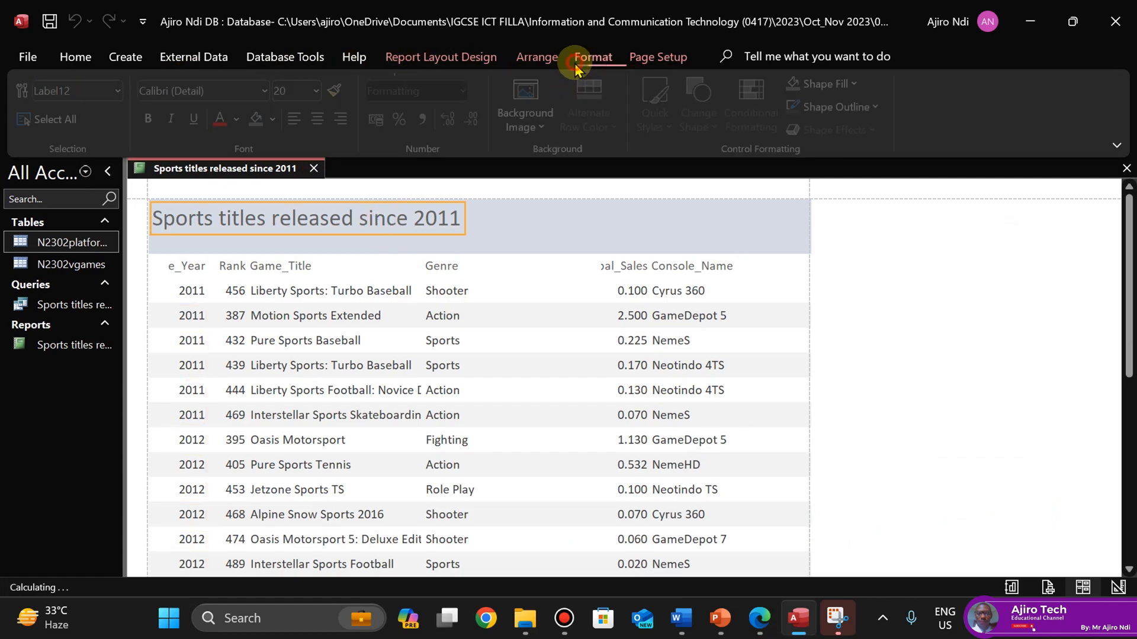
pyautogui.click(320, 92)
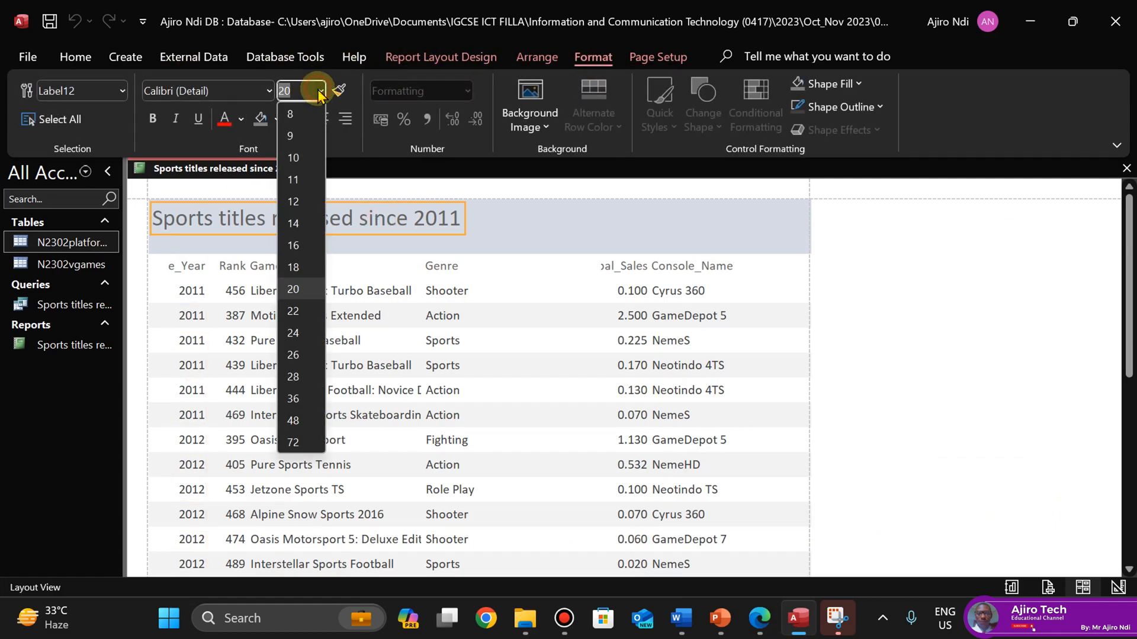
pyautogui.click(293, 354)
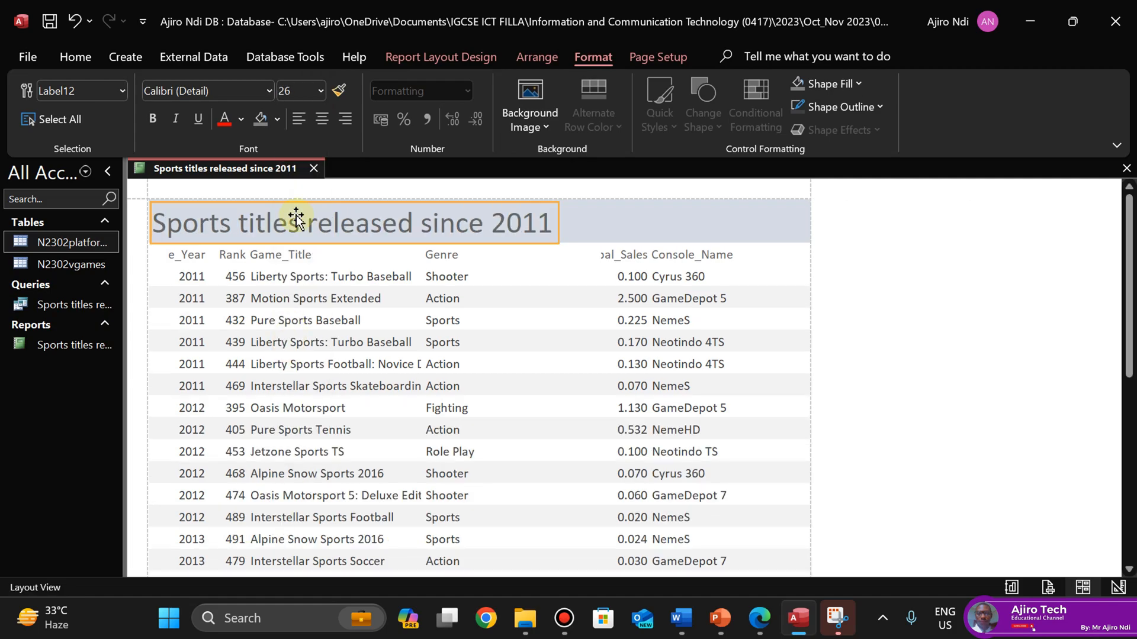
# Make the report title bold and colour its text black
pyautogui.click(152, 121)
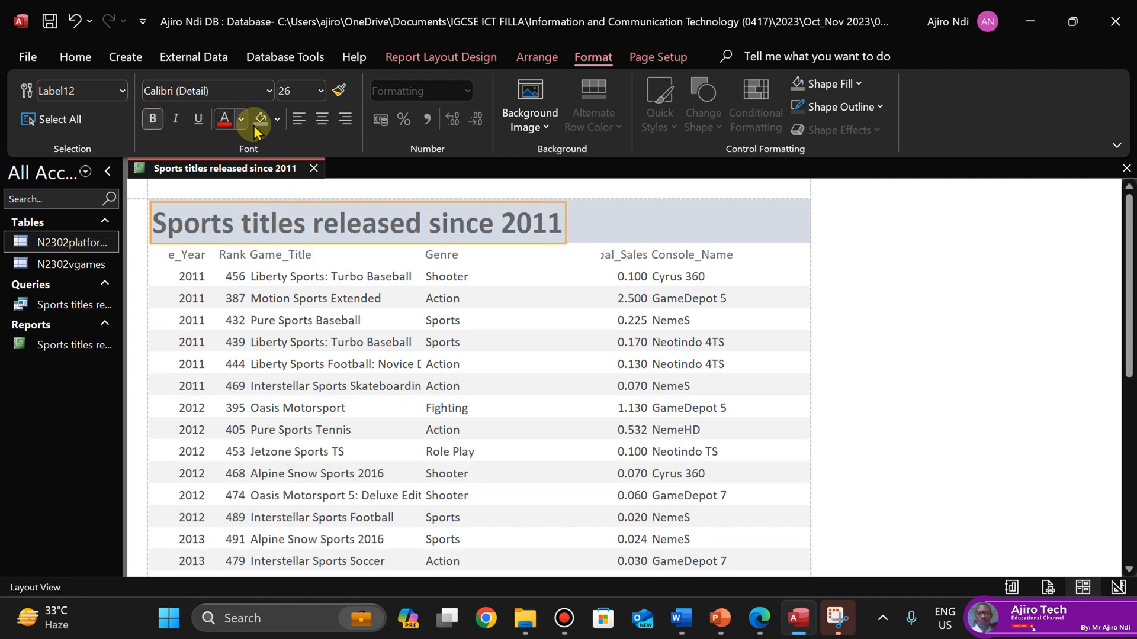
pyautogui.click(240, 119)
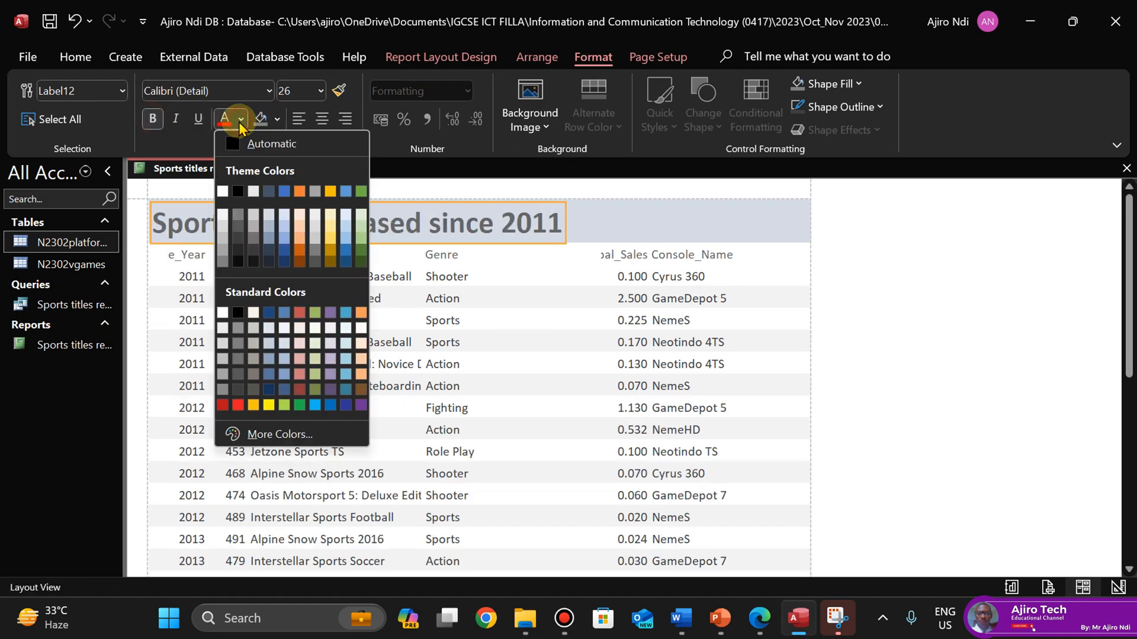
pyautogui.click(239, 193)
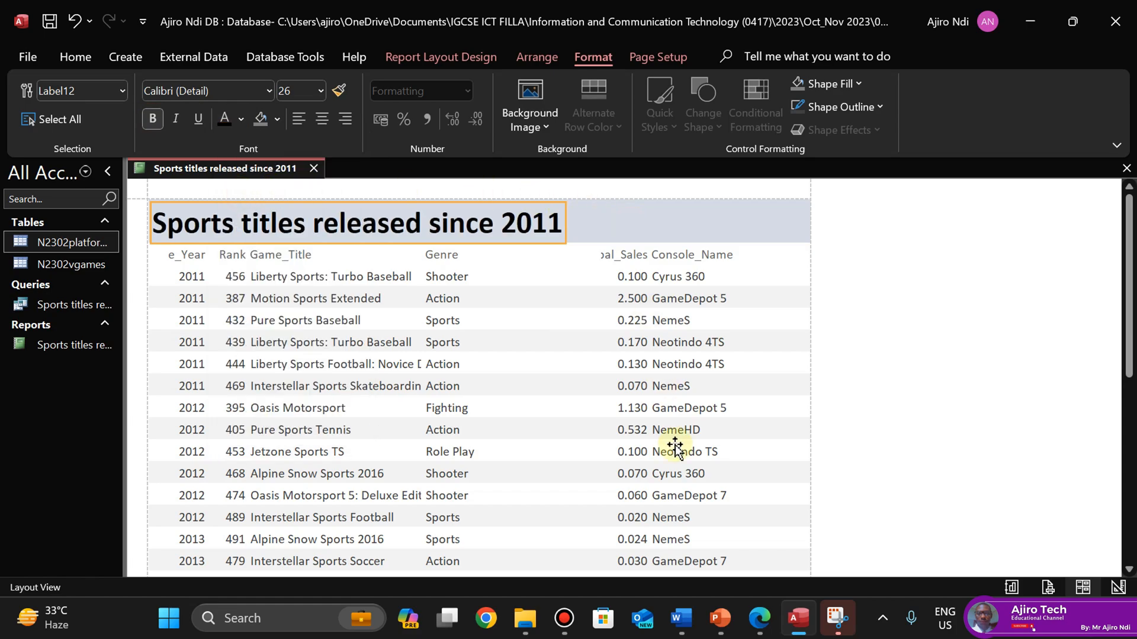
# Check the field order in question 21, then narrow the Console_Name label and data from their left edge to free space beside Global_Sales
pyautogui.click(760, 618)
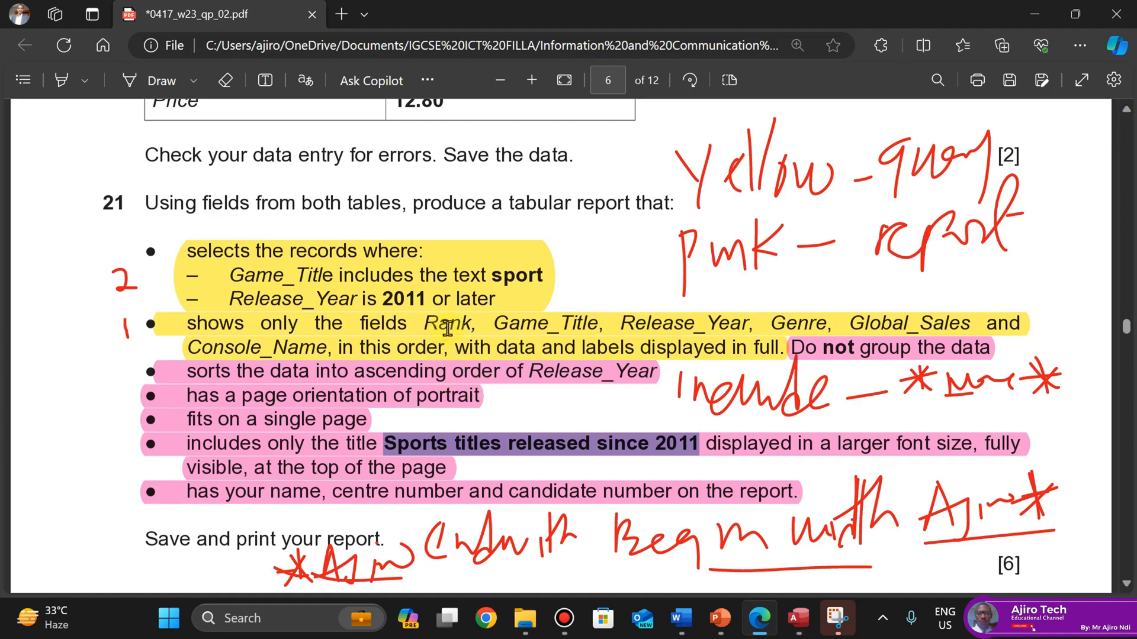
pyautogui.click(798, 633)
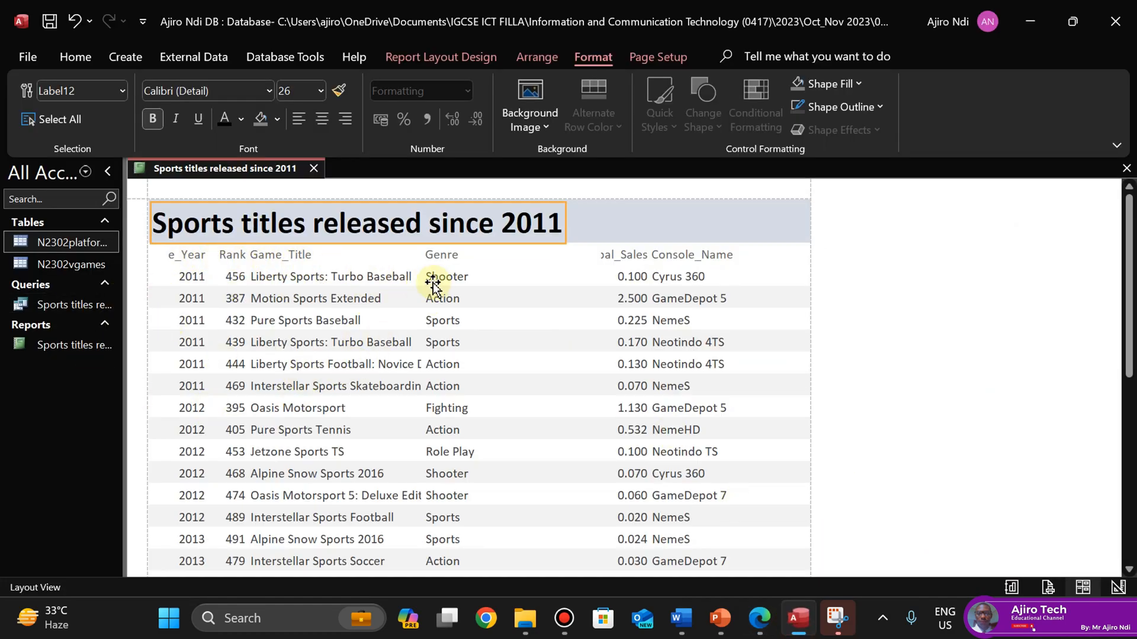
pyautogui.click(697, 259)
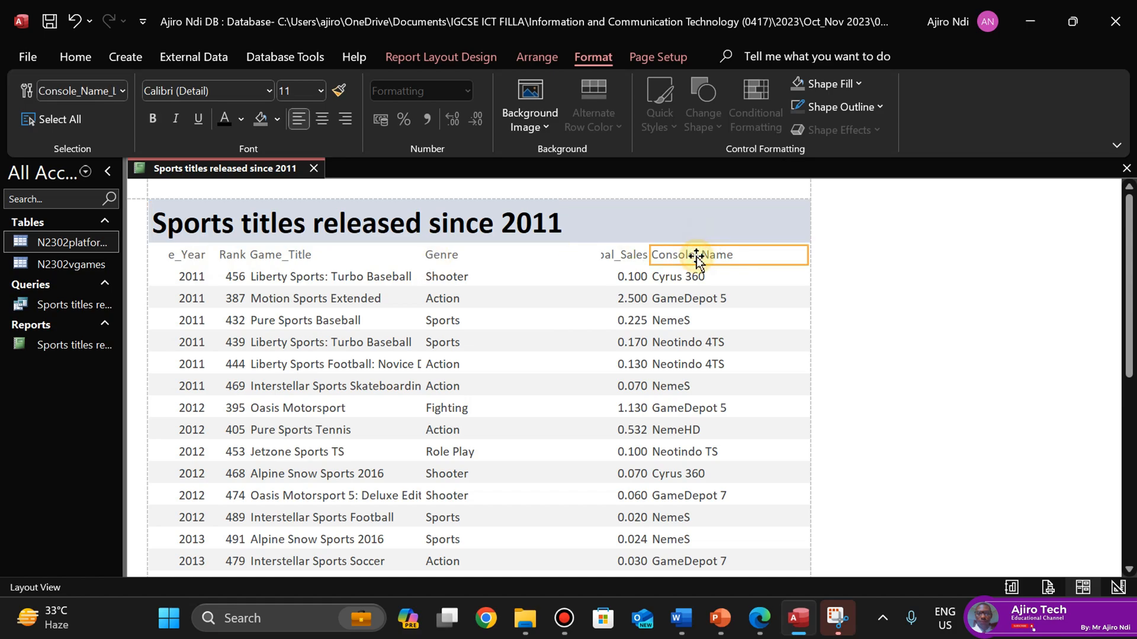
pyautogui.click(675, 278)
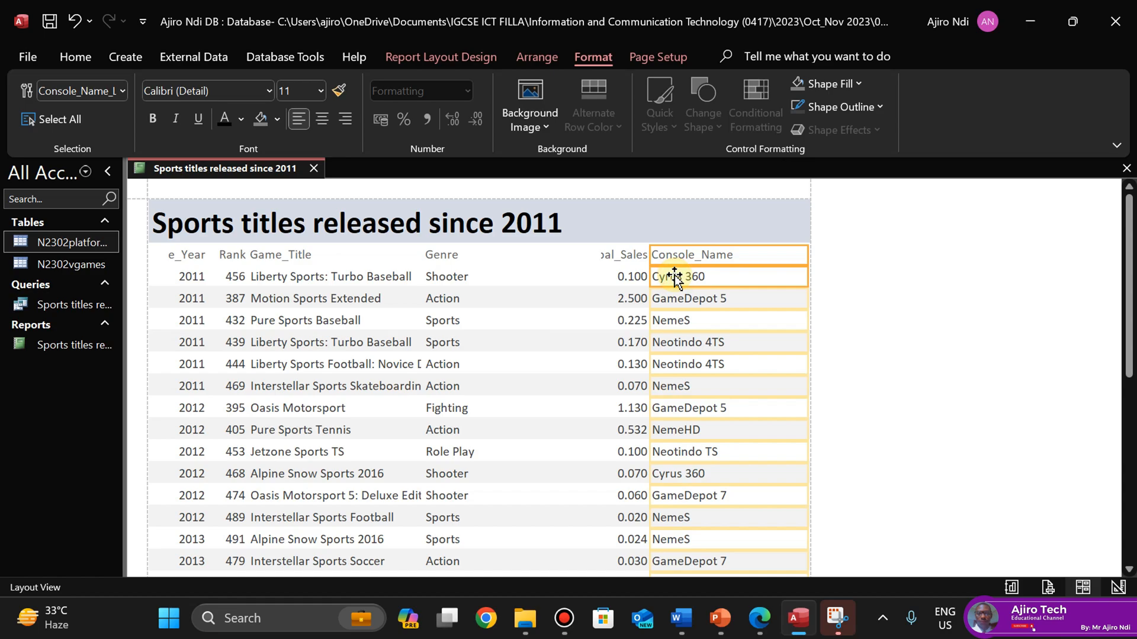
pyautogui.click(580, 254)
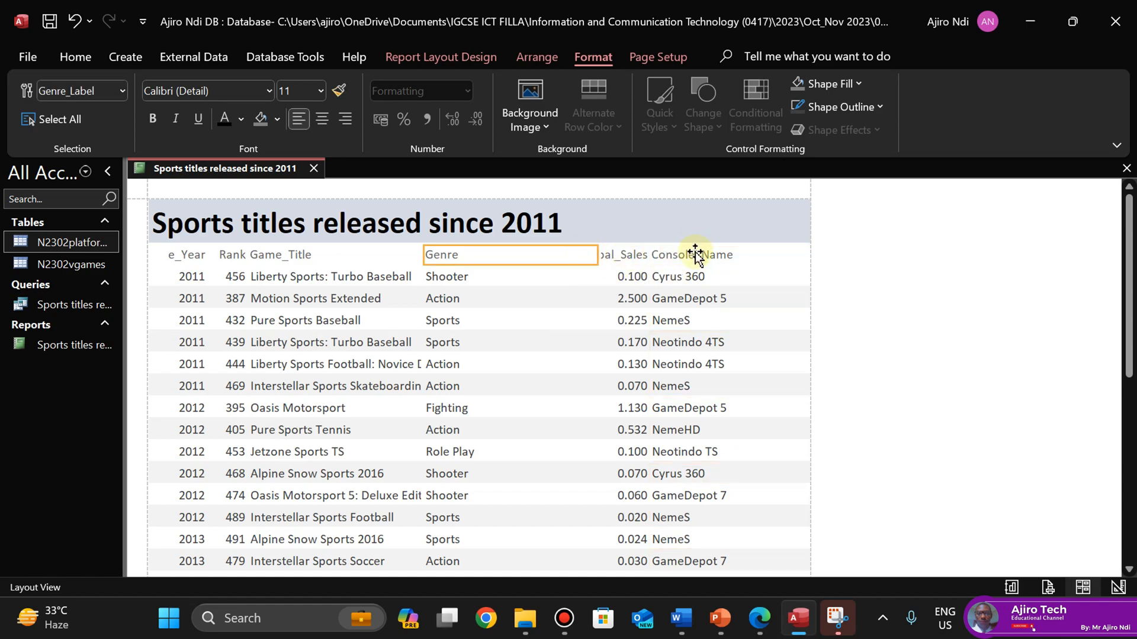
pyautogui.click(696, 255)
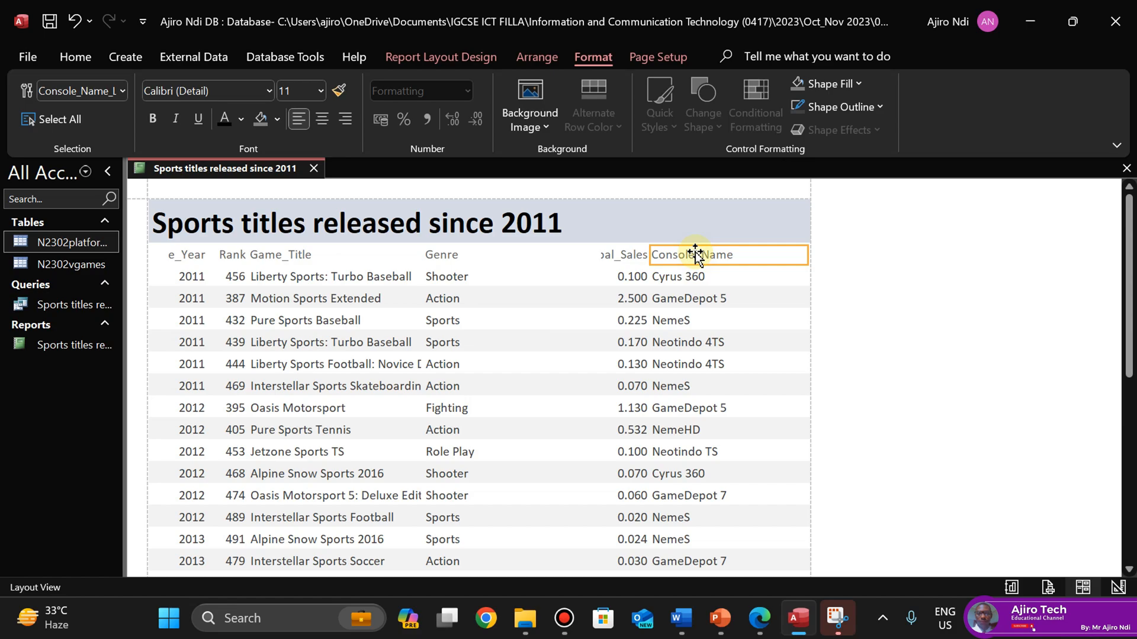
pyautogui.keyDown('shift'); pyautogui.click(693, 277); pyautogui.keyUp('shift')
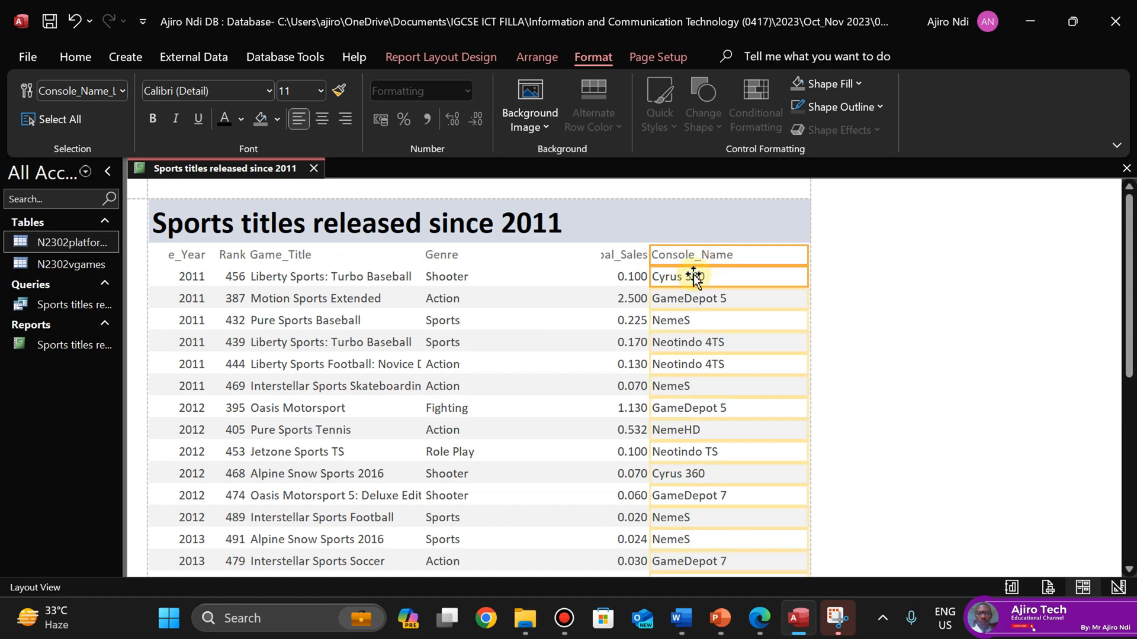
pyautogui.moveTo(649, 258); pyautogui.dragTo(708, 257)
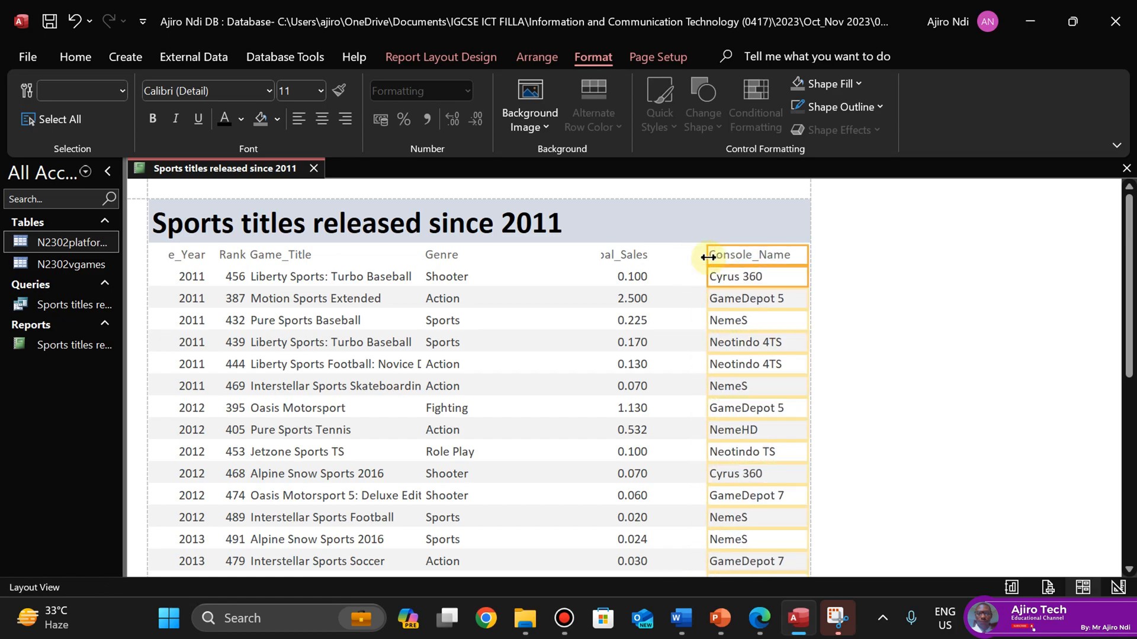
# Widen the Global_Sales label and data to the right until the heading shows in full, and left-align both
pyautogui.click(627, 259)
pyautogui.click(760, 629)
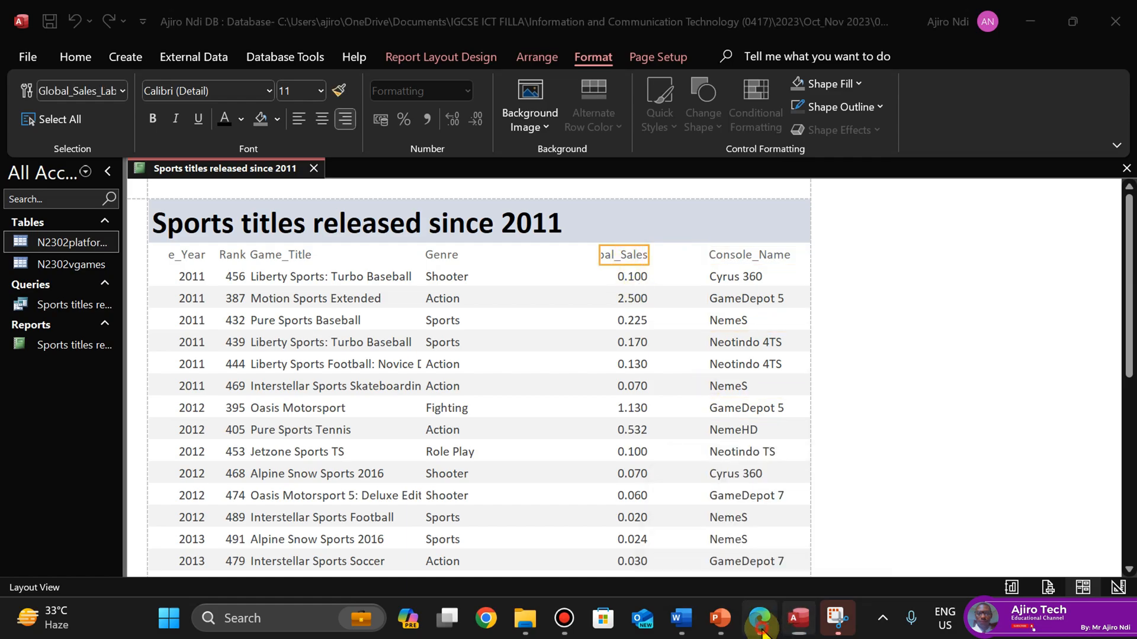
pyautogui.click(761, 630)
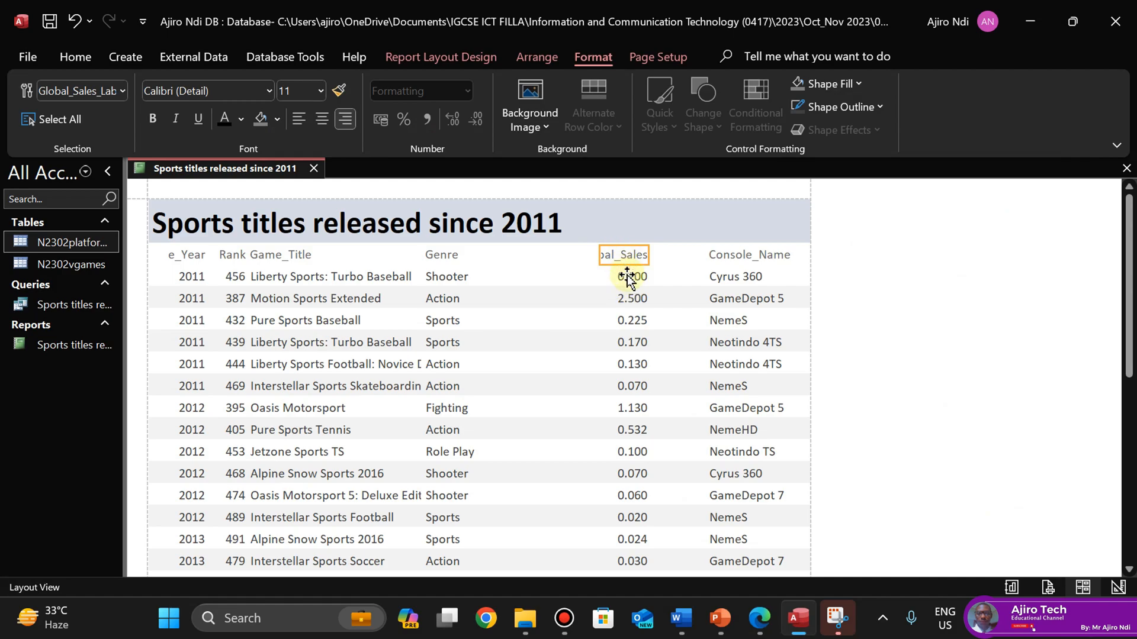
pyautogui.keyDown('shift'); pyautogui.click(627, 276); pyautogui.keyUp('shift')
pyautogui.moveTo(647, 256); pyautogui.dragTo(687, 262)
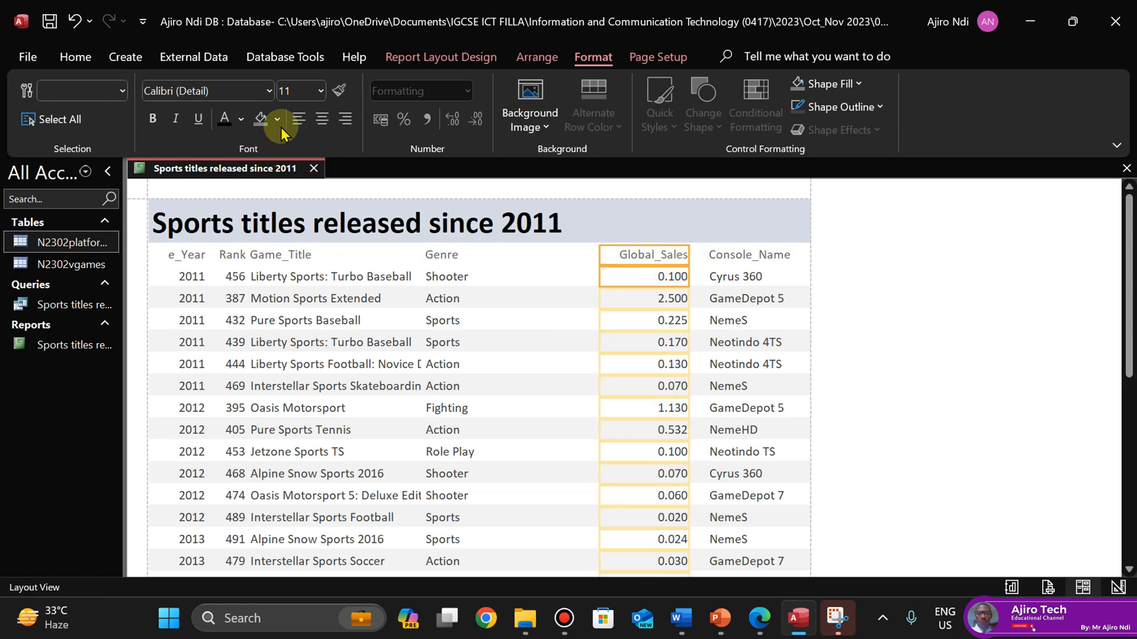
pyautogui.click(299, 120)
pyautogui.click(298, 123)
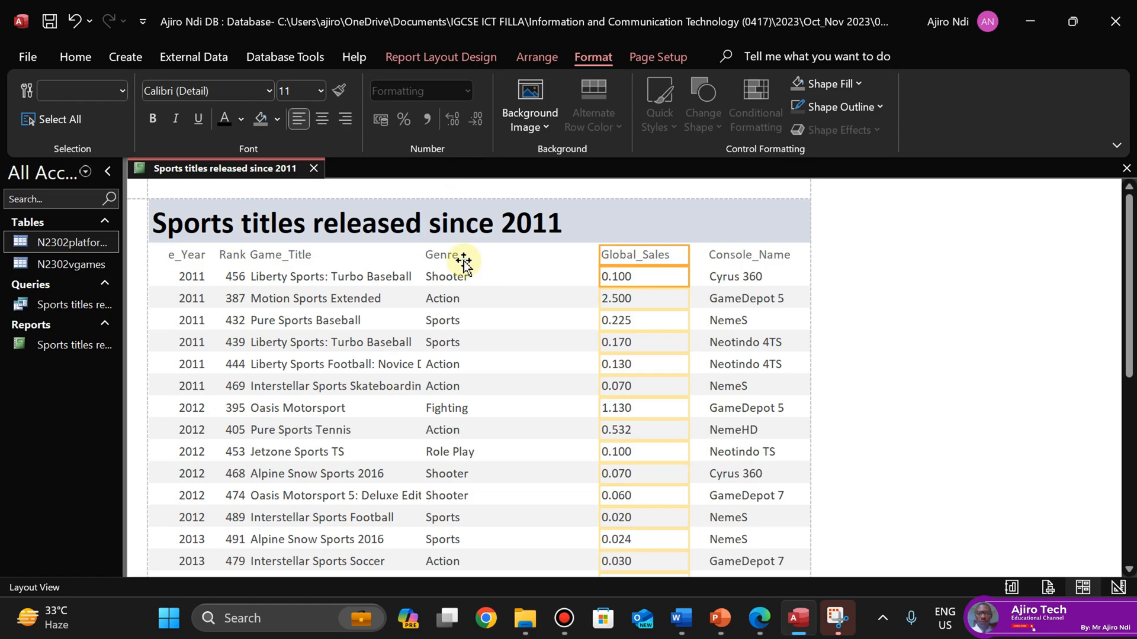
# Narrow the Genre label and data from both sides, leaving room for another column between Game_Title and Genre
pyautogui.click(760, 620)
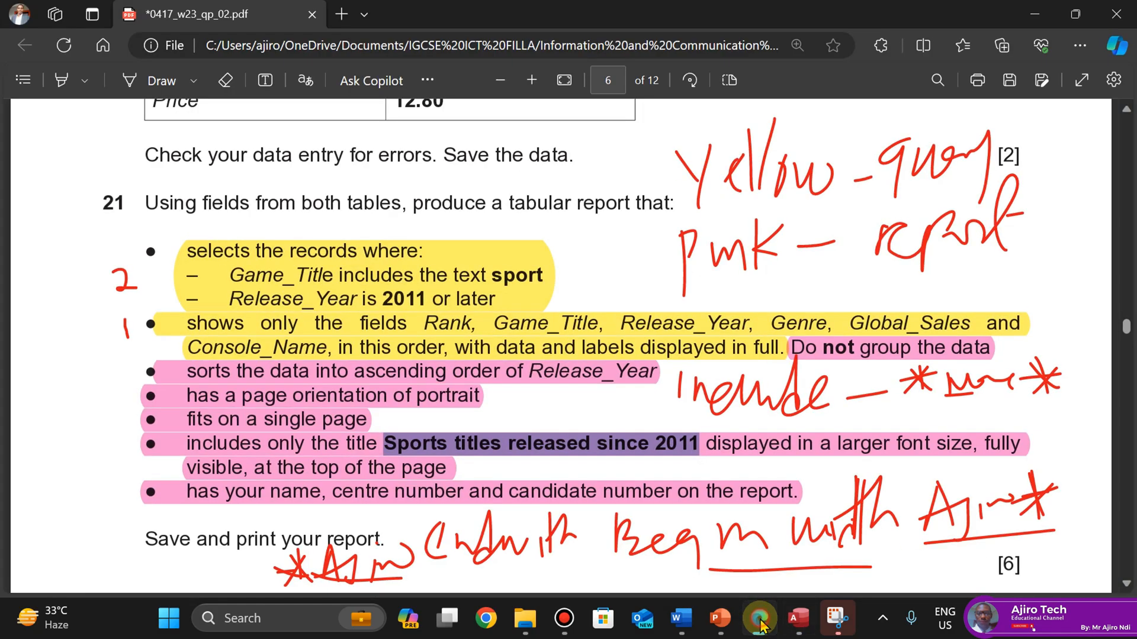
pyautogui.click(760, 620)
pyautogui.click(439, 254)
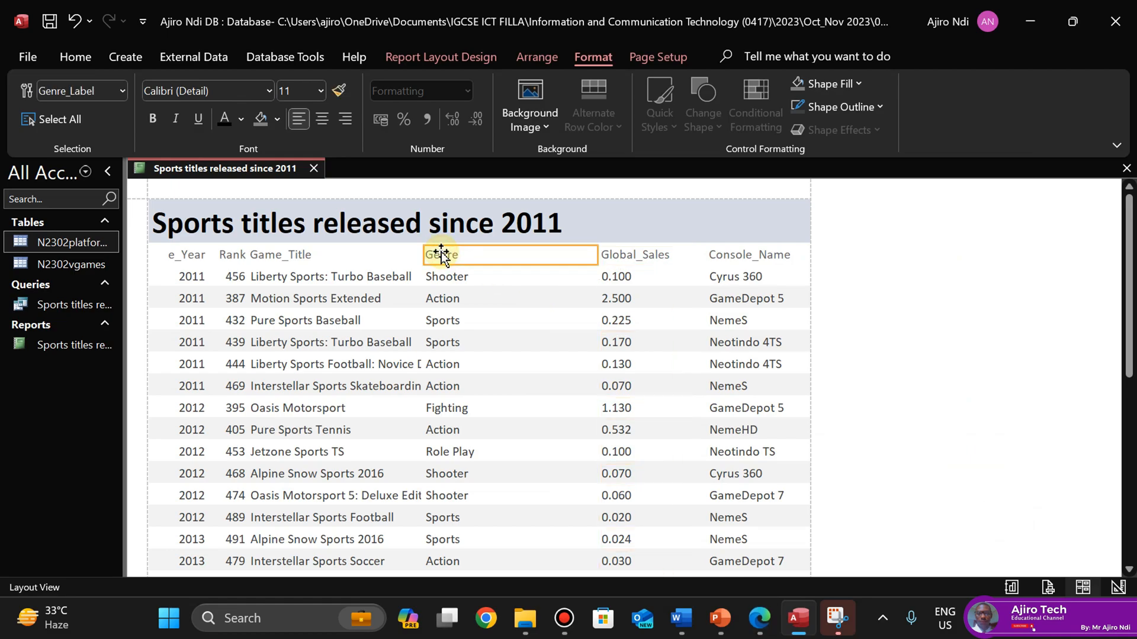
pyautogui.keyDown('shift'); pyautogui.click(445, 277); pyautogui.keyUp('shift')
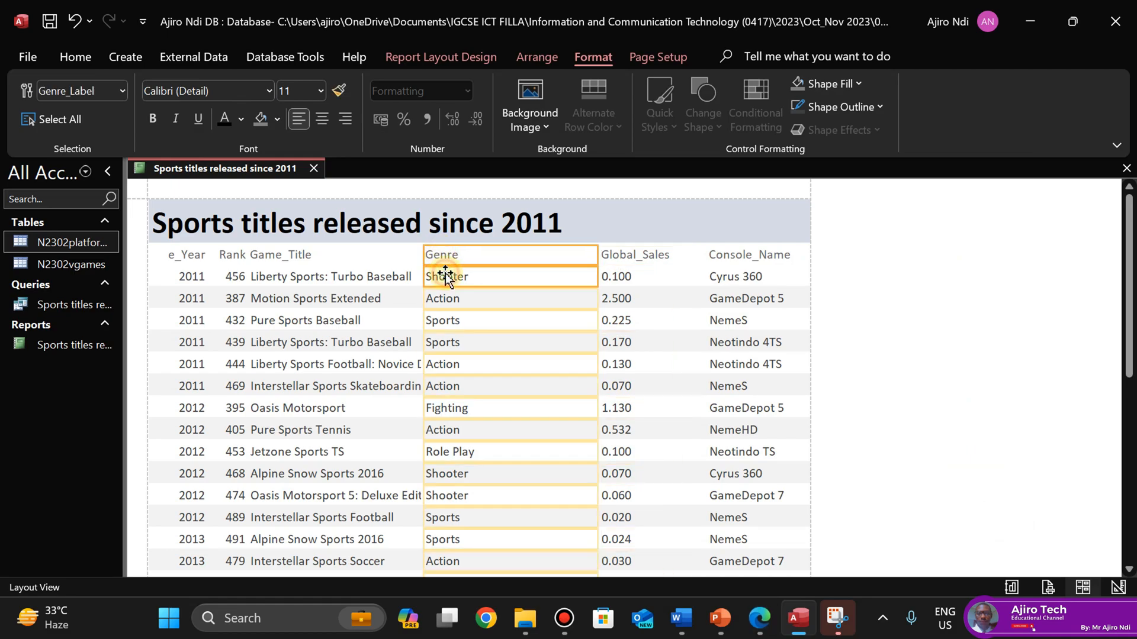
pyautogui.moveTo(423, 253); pyautogui.dragTo(507, 264)
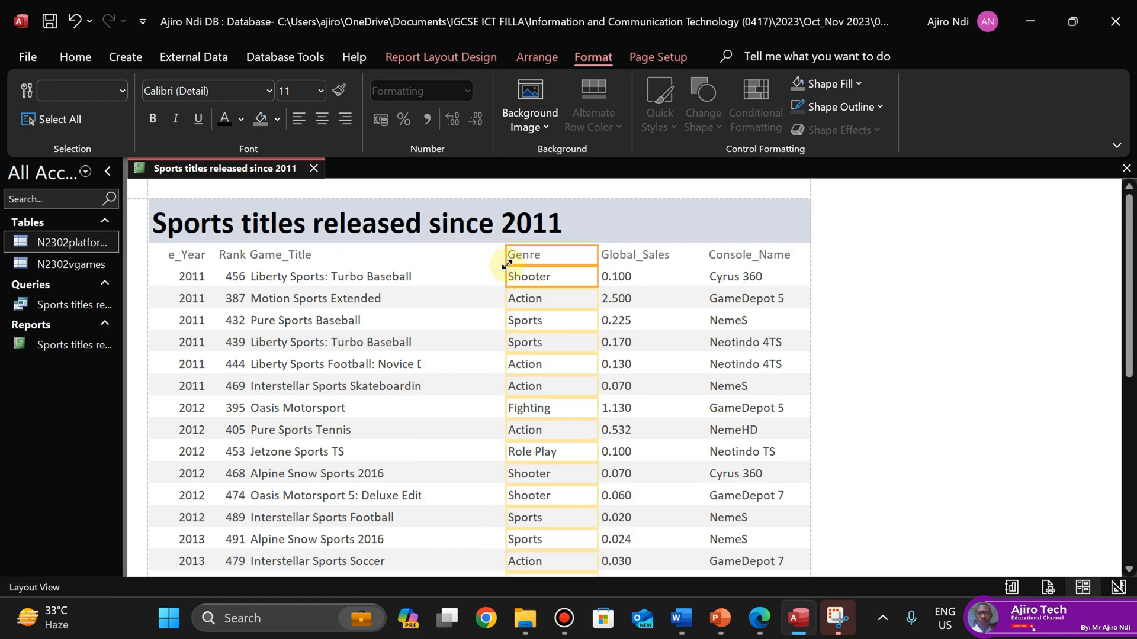
pyautogui.moveTo(595, 254); pyautogui.dragTo(573, 258)
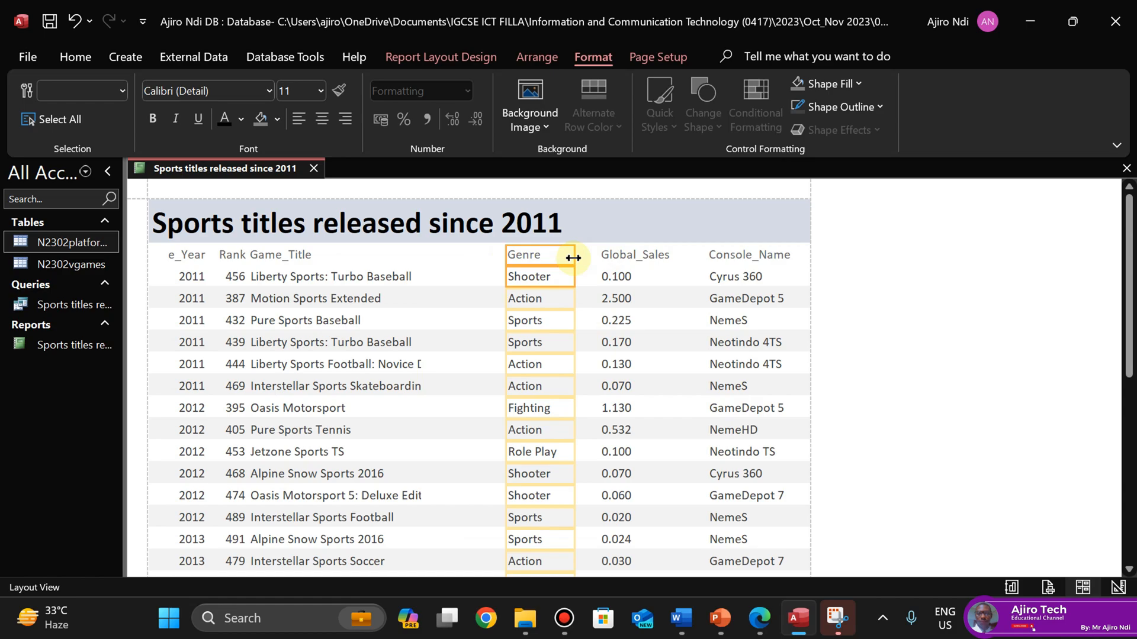
# Move the Release_Year label and data together to the space between Game_Title and Genre
pyautogui.click(183, 257)
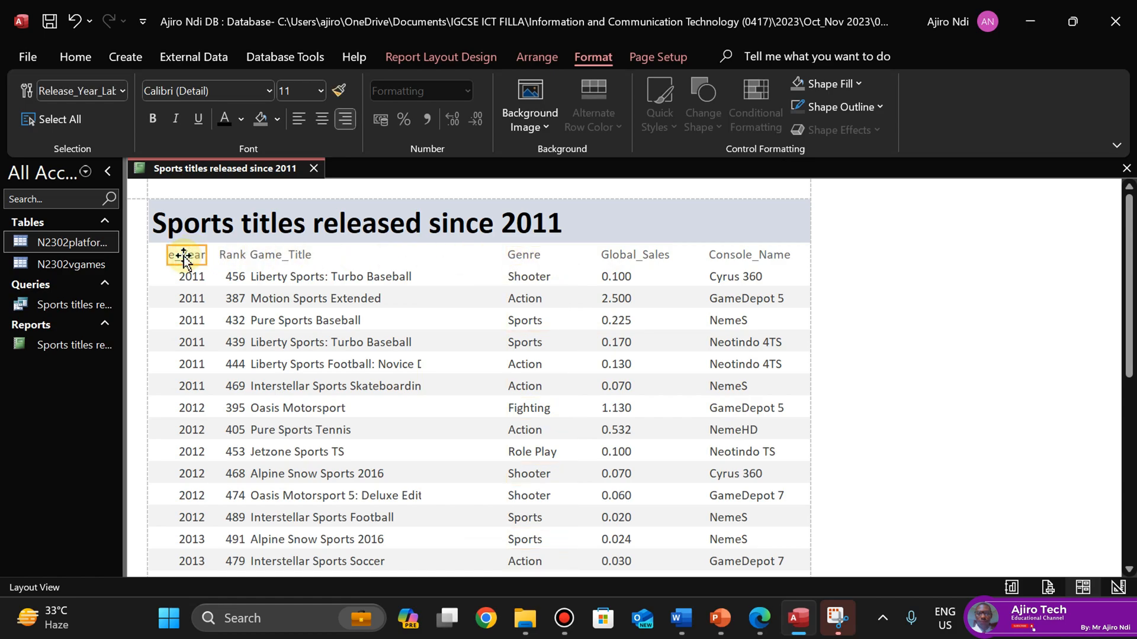
pyautogui.keyDown('ctrl'); pyautogui.click(186, 277); pyautogui.keyUp('ctrl')
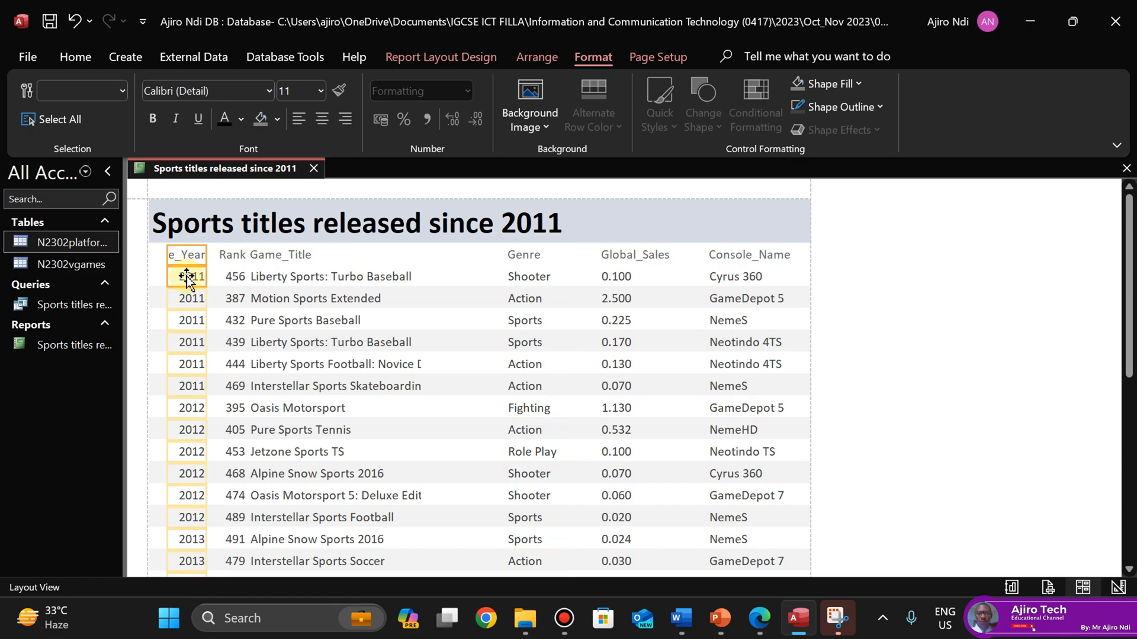
pyautogui.press('Right')
pyautogui.press('Right')
pyautogui.press('Right')
pyautogui.press('Right')
pyautogui.press('Right')
pyautogui.press('Right')
pyautogui.press('Right')
pyautogui.press('Right')
pyautogui.press('Right')
pyautogui.press('Right')
pyautogui.press('Right')
pyautogui.press('Right')
pyautogui.press('Right')
pyautogui.press('Right')
pyautogui.press('Right')
pyautogui.press('Right')
pyautogui.press('Right')
pyautogui.press('Right')
pyautogui.press('Right')
pyautogui.press('Right')
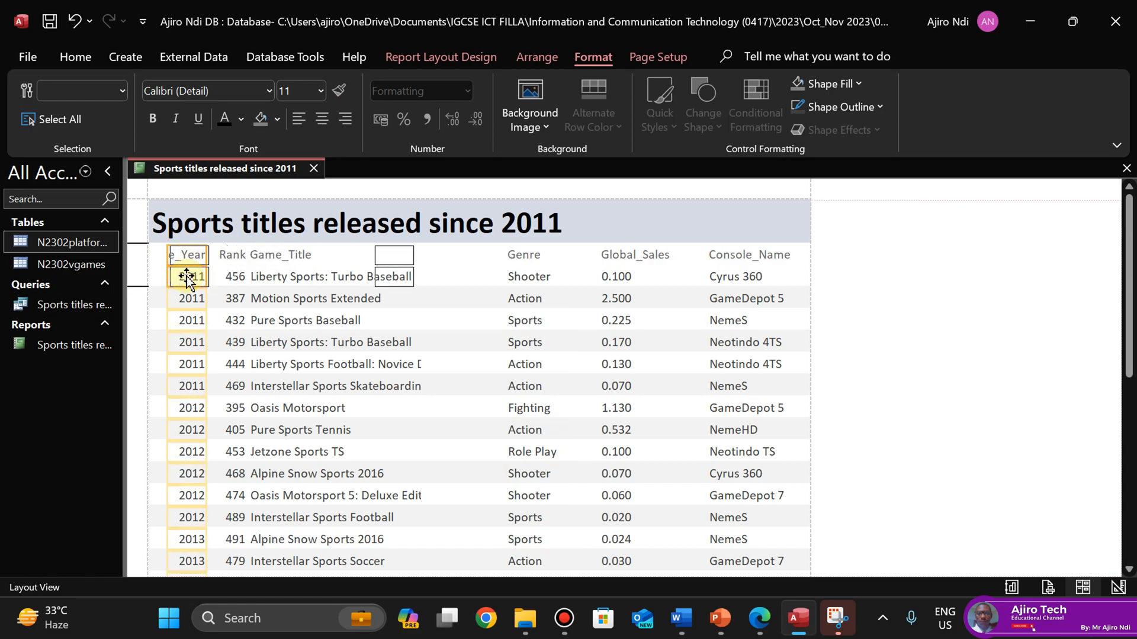
pyautogui.press('Right')
pyautogui.press('Right')
pyautogui.press('Right')
pyautogui.press('Right')
pyautogui.press('Right')
pyautogui.press('Right')
pyautogui.press('Right')
pyautogui.press('Right')
pyautogui.press('Right')
pyautogui.press('Right')
pyautogui.press('Right')
pyautogui.press('Right')
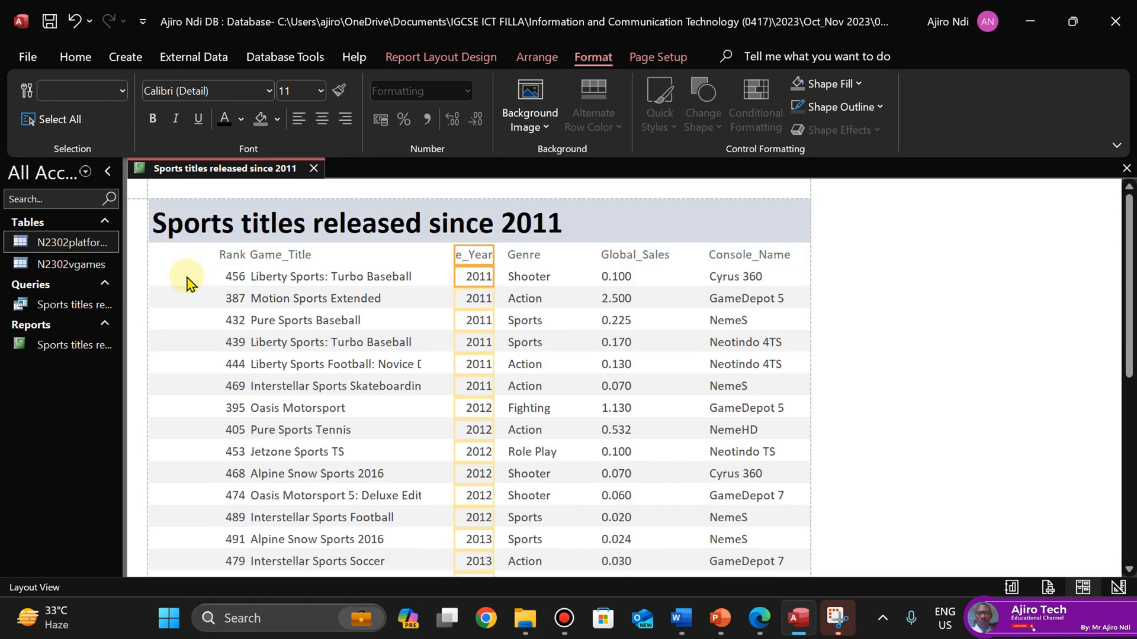
# Extend the Rank label and data to near the report's left margin, left-align them and trim their right edge to fit
pyautogui.click(762, 631)
pyautogui.click(762, 631)
pyautogui.click(227, 254)
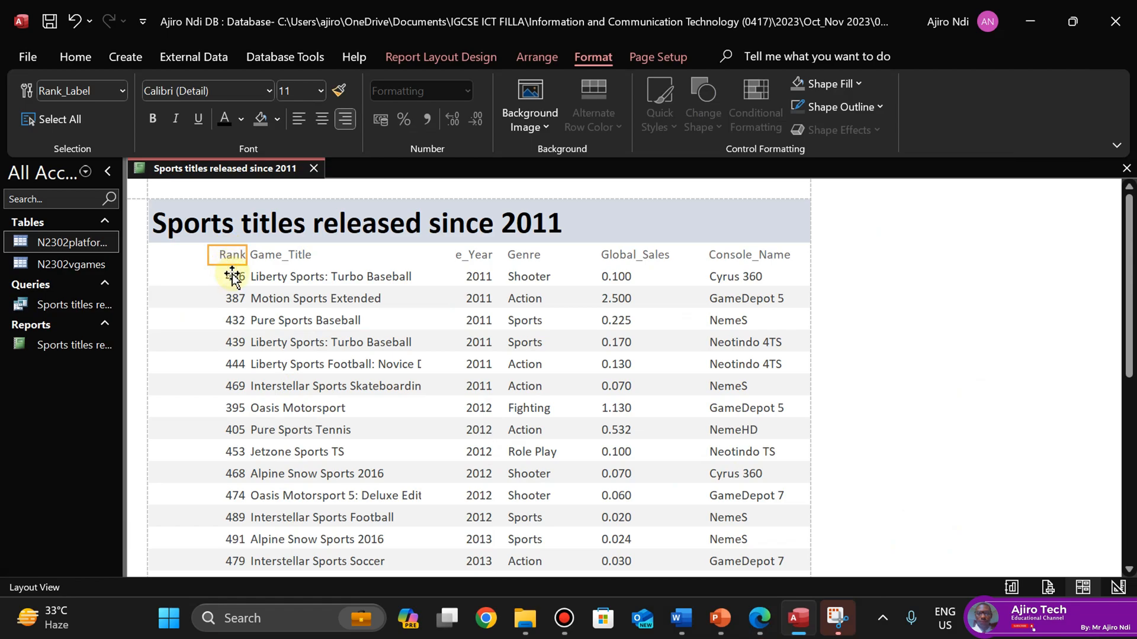
pyautogui.keyDown('shift'); pyautogui.click(232, 277); pyautogui.keyUp('shift')
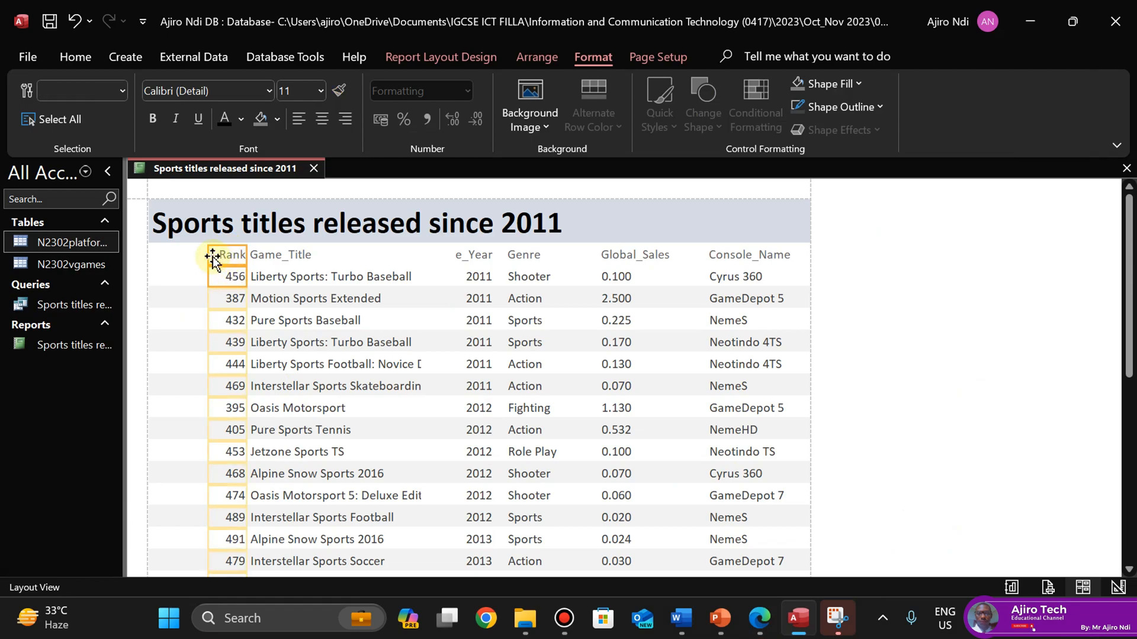
pyautogui.moveTo(208, 254); pyautogui.dragTo(157, 260)
pyautogui.click(299, 120)
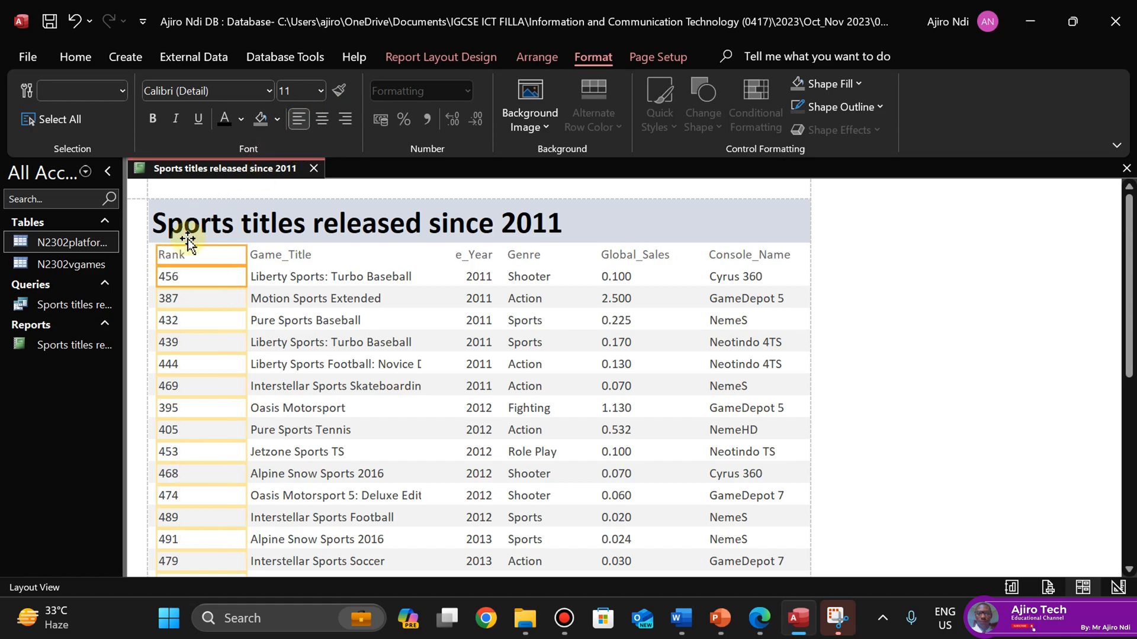
pyautogui.moveTo(246, 257); pyautogui.dragTo(204, 259)
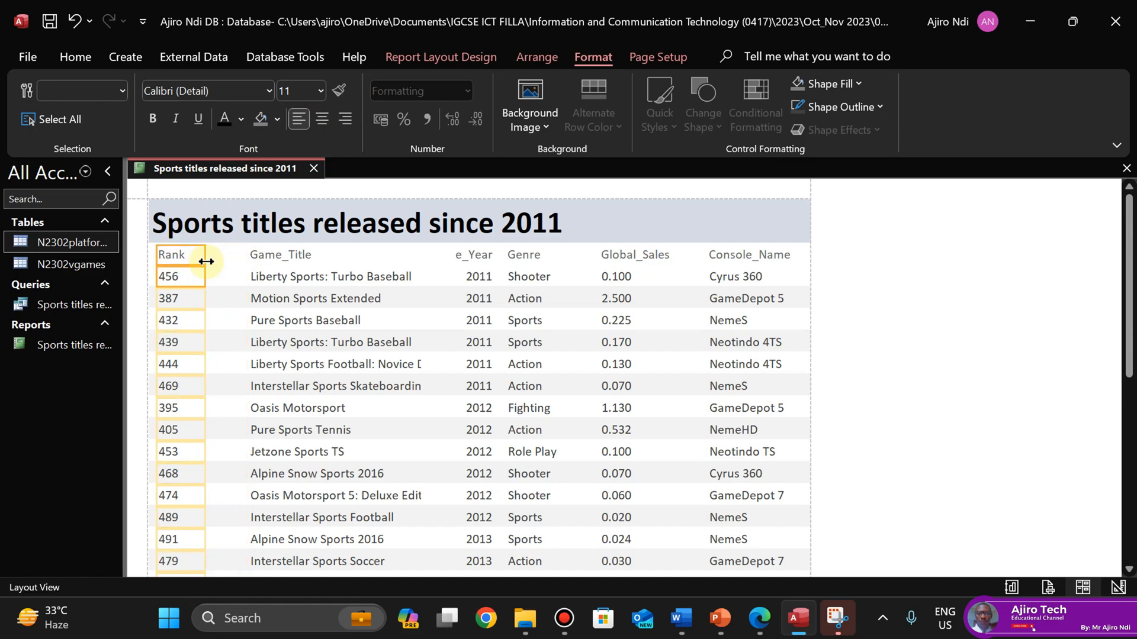
# Move the Game_Title label and data together to the left, closer to the Rank column
pyautogui.click(267, 255)
pyautogui.keyDown('shift'); pyautogui.click(277, 277); pyautogui.keyUp('shift')
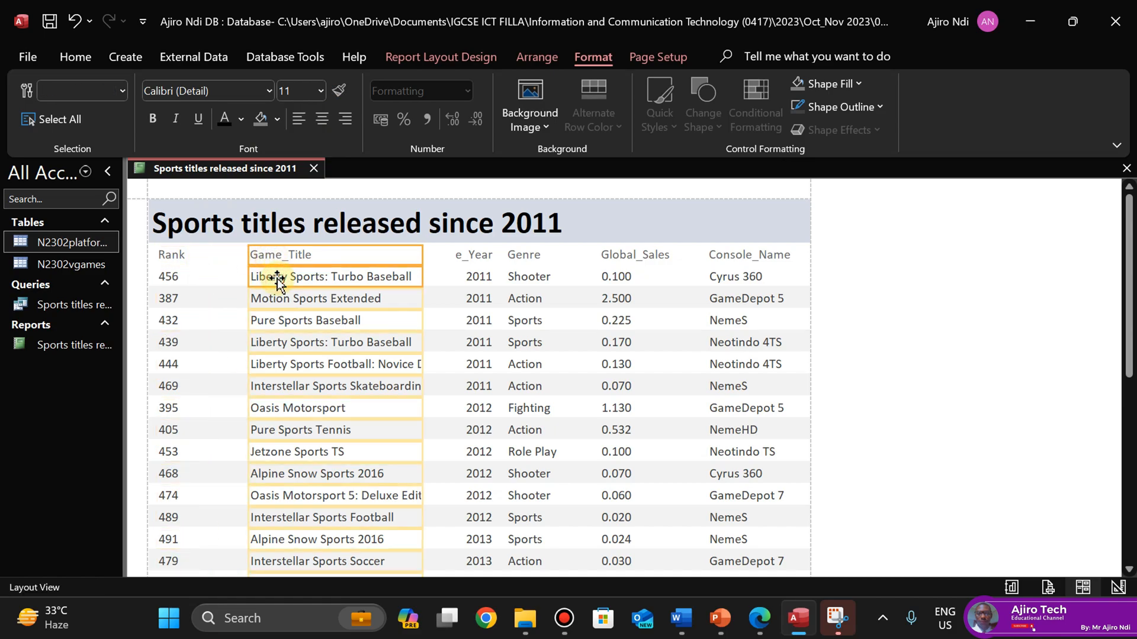
pyautogui.press('Left')
pyautogui.press('Left')
pyautogui.press('Left')
pyautogui.press('Left')
pyautogui.press('Left')
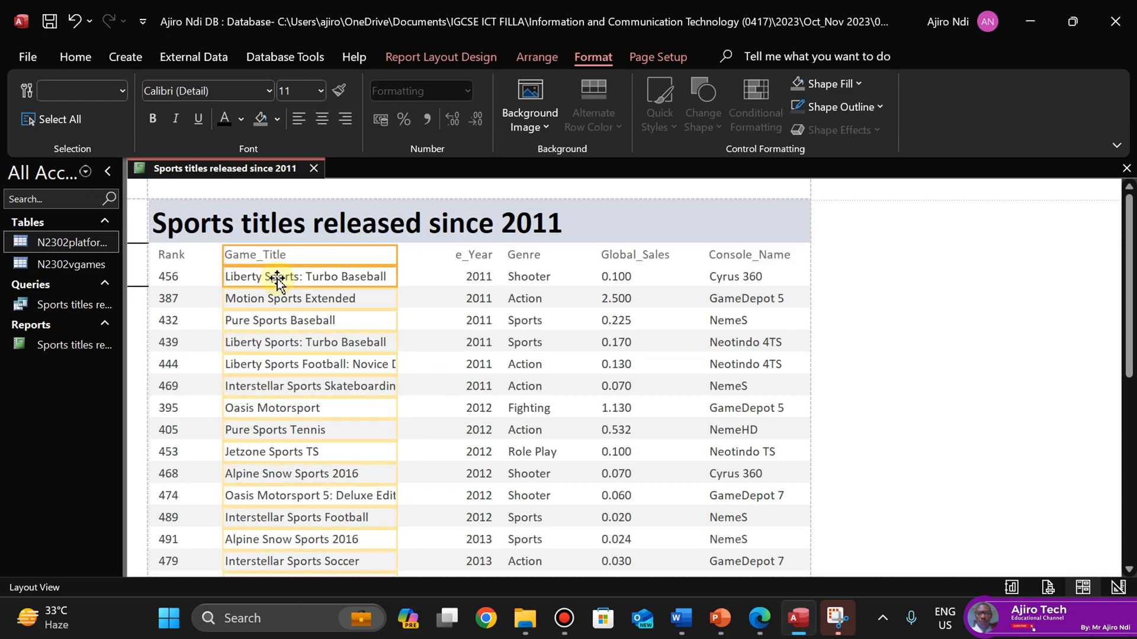
pyautogui.press('Left')
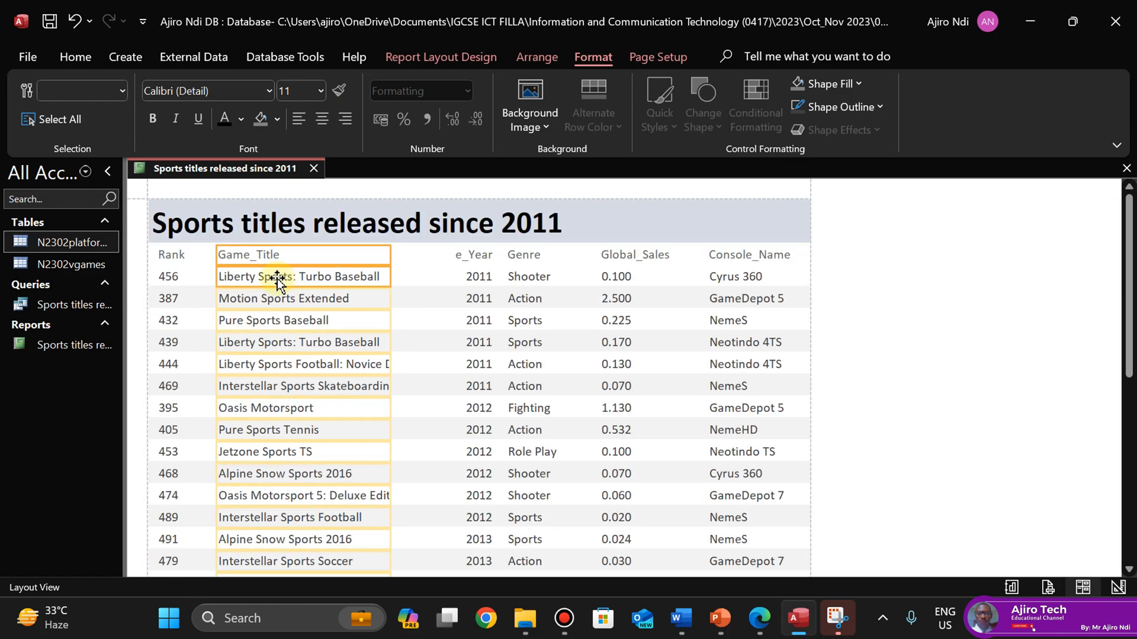
# Widen the Game_Title label and data to the right until the longest titles show in full, and nudge both left next to Rank
pyautogui.moveTo(389, 255); pyautogui.dragTo(432, 254)
pyautogui.press('Left')
pyautogui.press('Left')
pyautogui.press('Left')
pyautogui.press('Left')
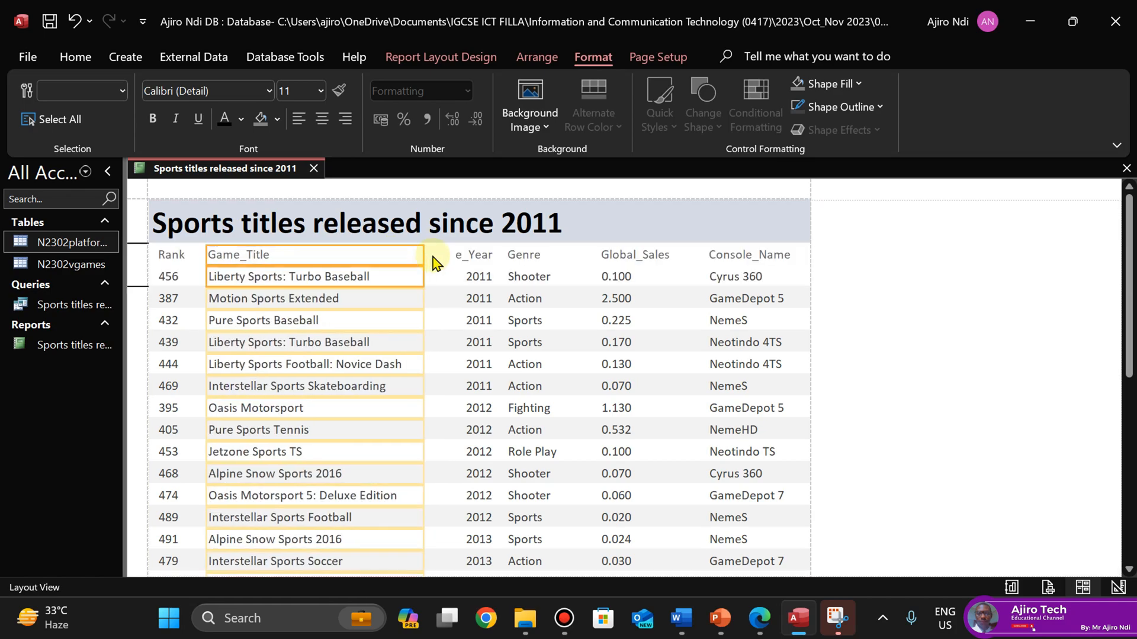
# Widen the Release_Year label and data to the left until the heading shows in full, and left-align both
pyautogui.click(463, 256)
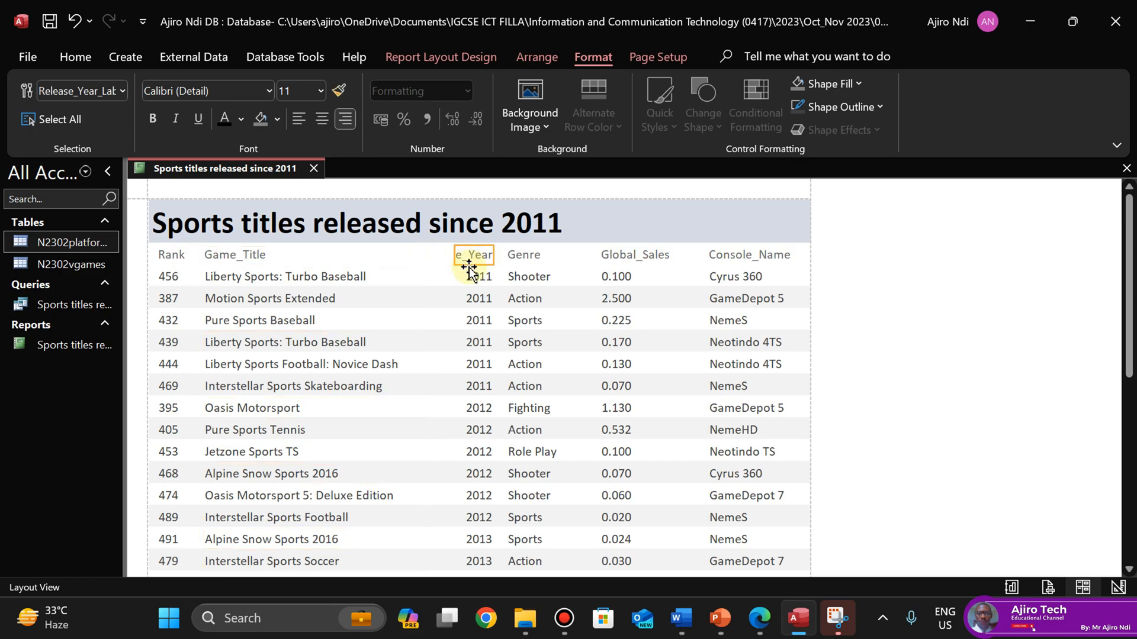
pyautogui.keyDown('ctrl'); pyautogui.click(471, 274); pyautogui.keyUp('ctrl')
pyautogui.moveTo(454, 255); pyautogui.dragTo(412, 254)
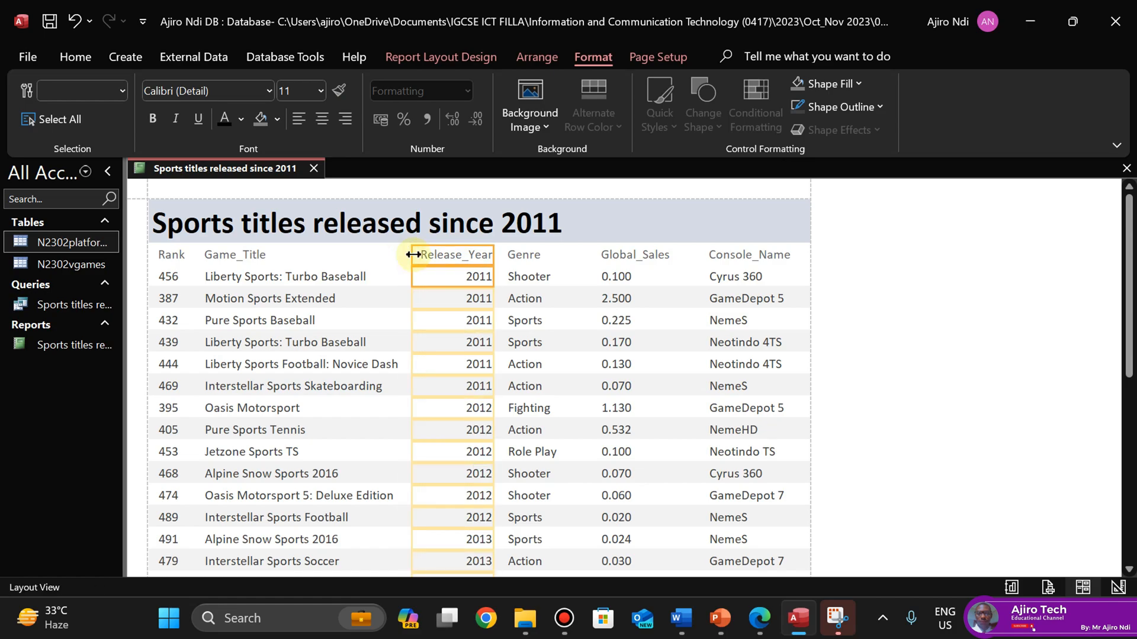
pyautogui.click(301, 126)
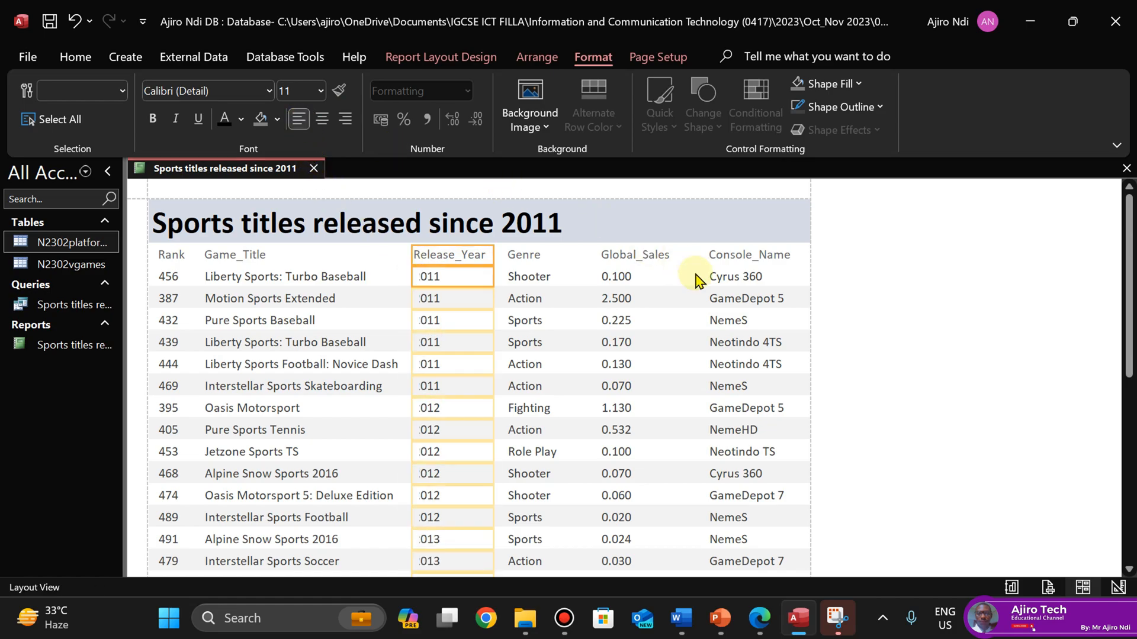
pyautogui.click(627, 259)
pyautogui.click(613, 290)
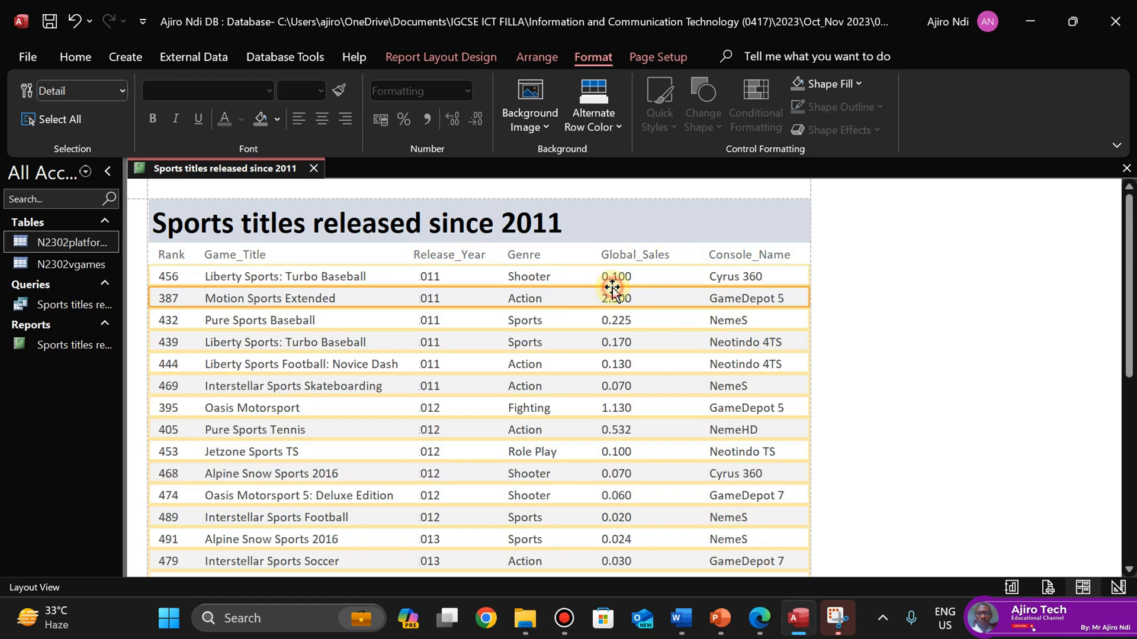
pyautogui.click(610, 260)
pyautogui.keyDown('ctrl'); pyautogui.click(613, 276); pyautogui.keyUp('ctrl')
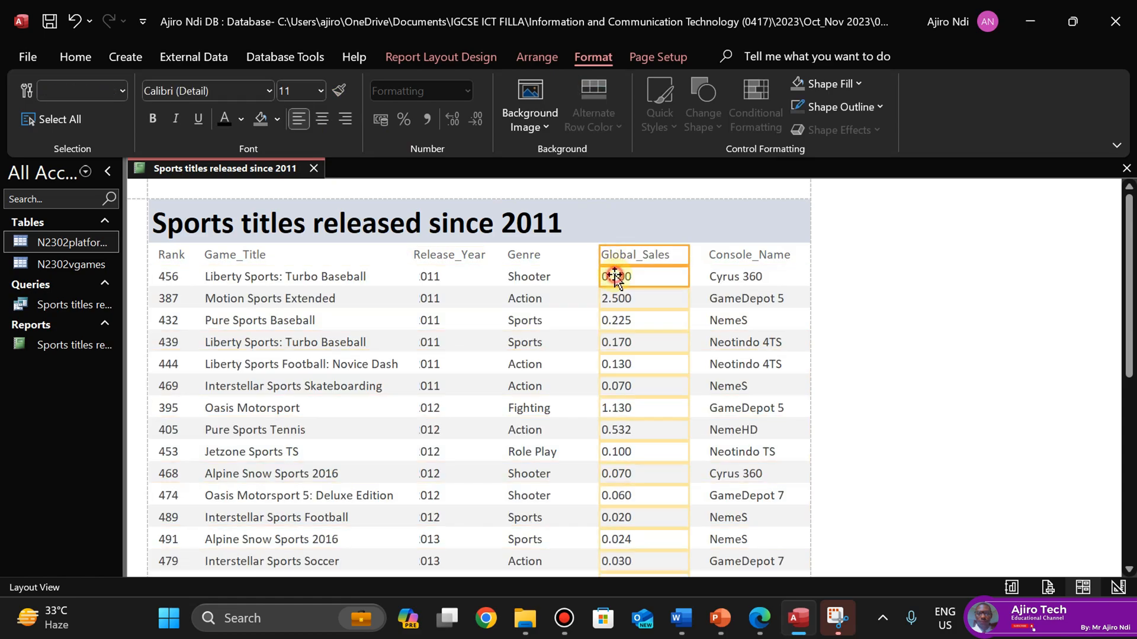
pyautogui.click(528, 256)
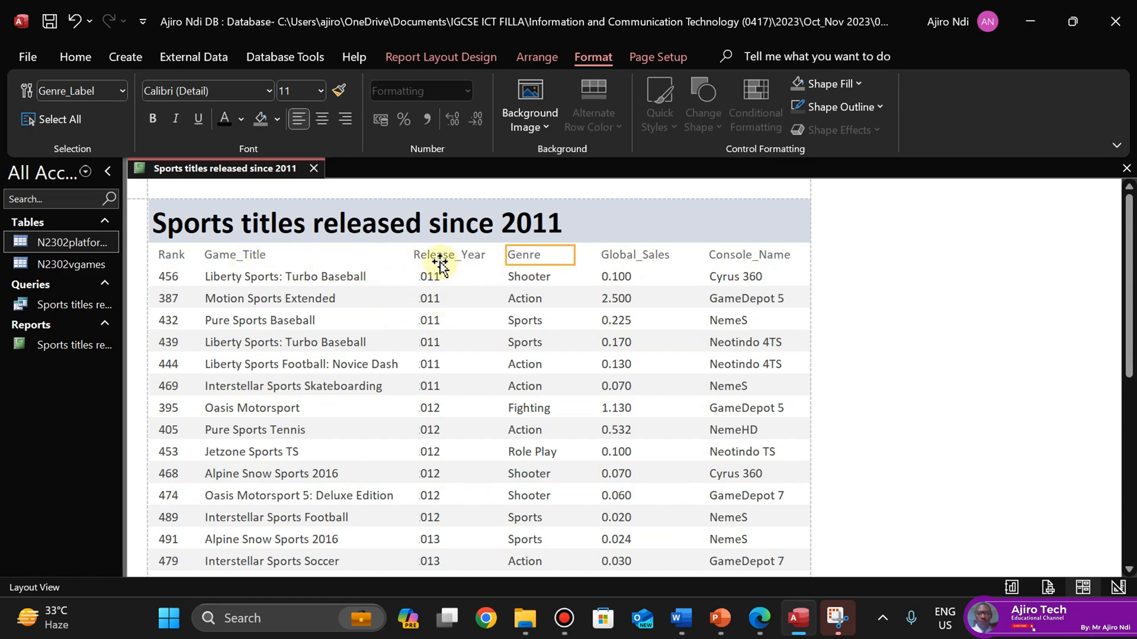
pyautogui.click(264, 261)
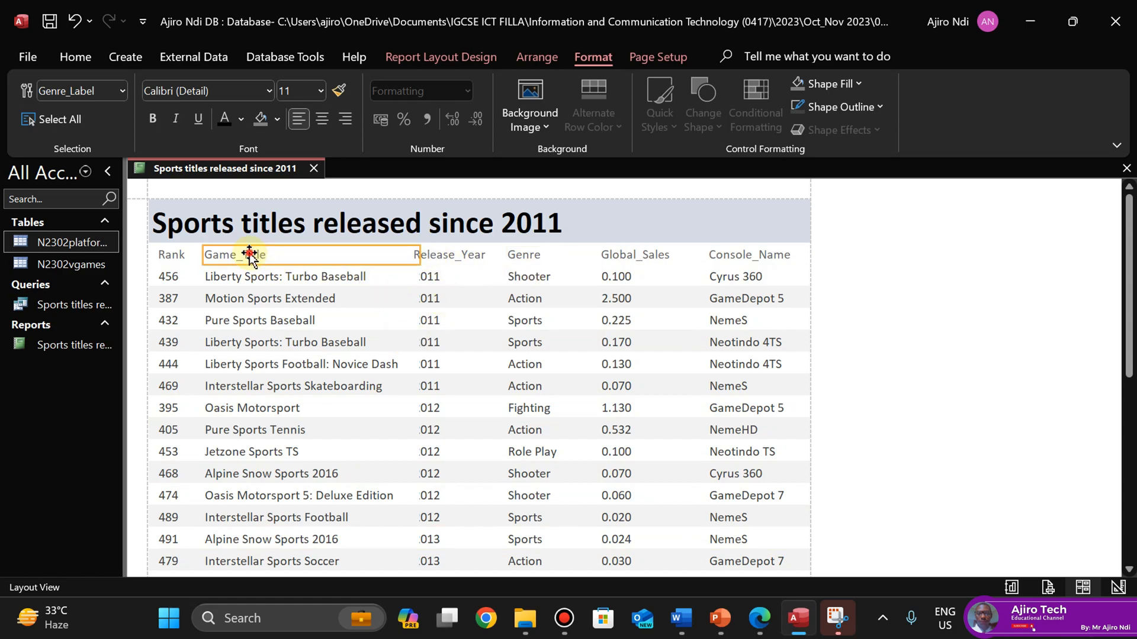
pyautogui.keyDown('ctrl'); pyautogui.click(317, 277); pyautogui.keyUp('ctrl')
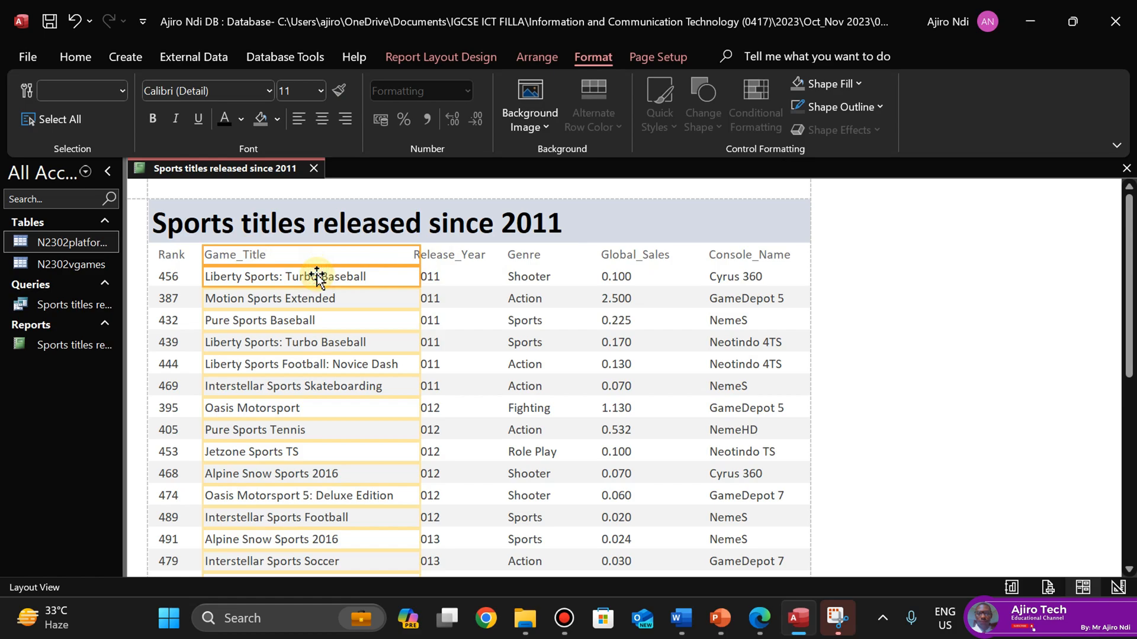
pyautogui.click(747, 256)
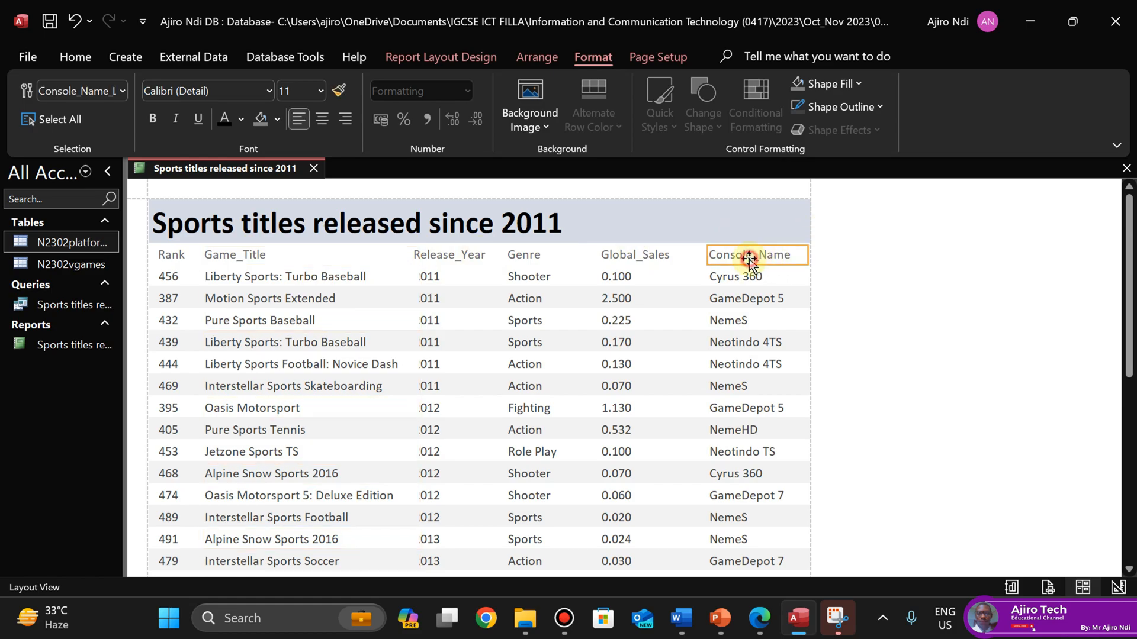
pyautogui.keyDown('ctrl'); pyautogui.click(744, 276); pyautogui.keyUp('ctrl')
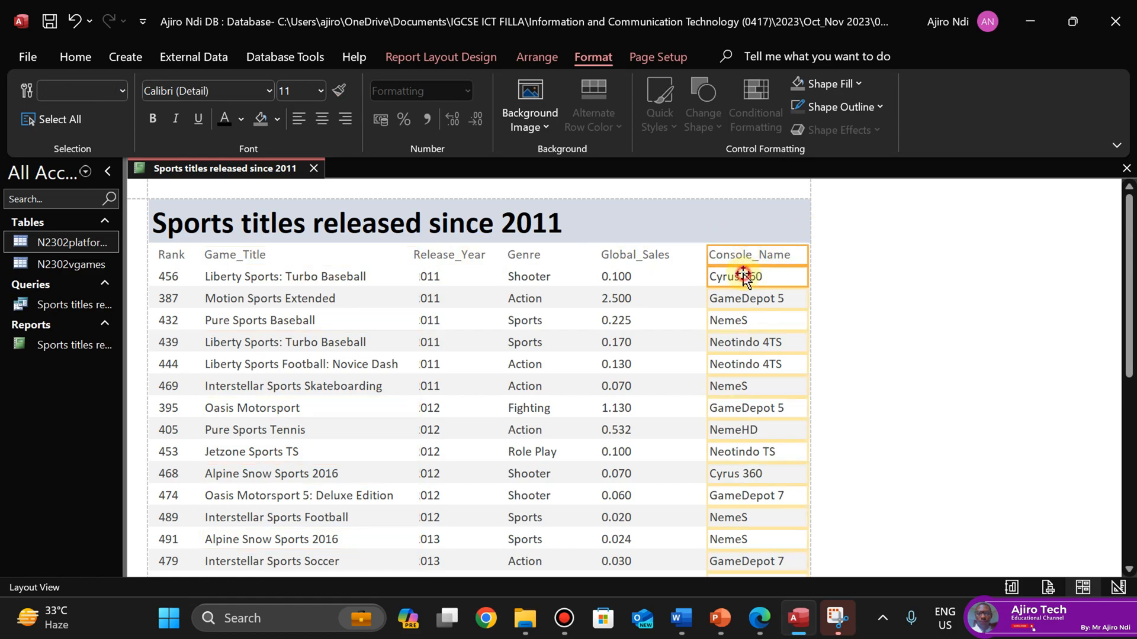
# Shift the Global_Sales label and data together slightly right, closer to Console_Name
pyautogui.click(658, 256)
pyautogui.keyDown('ctrl'); pyautogui.click(629, 275); pyautogui.keyUp('ctrl')
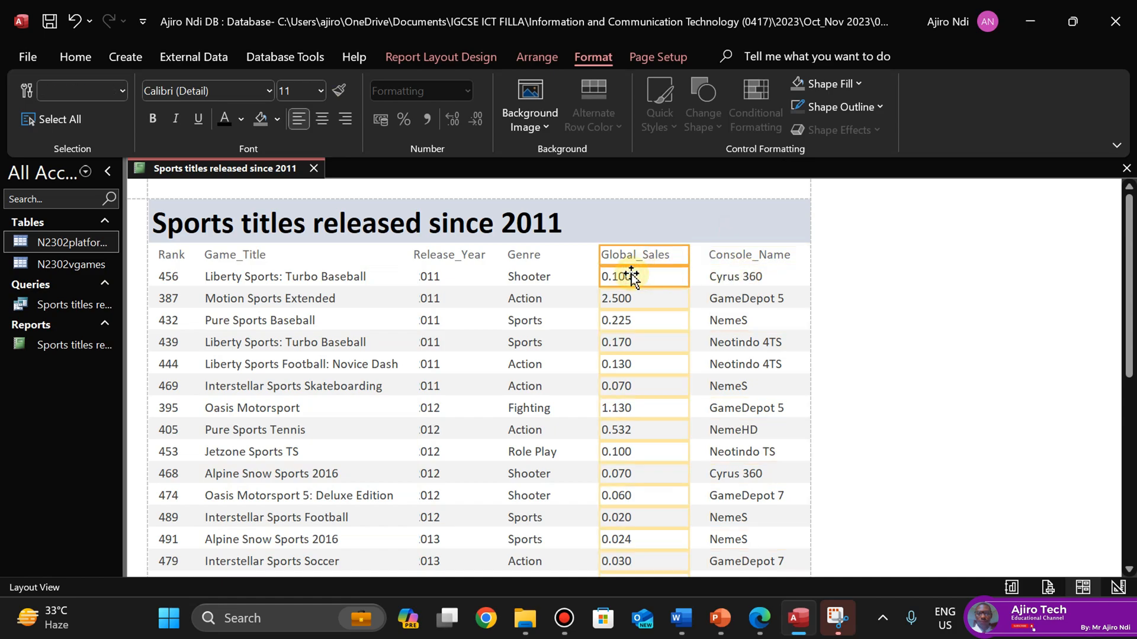
pyautogui.moveTo(631, 276); pyautogui.dragTo(641, 277)
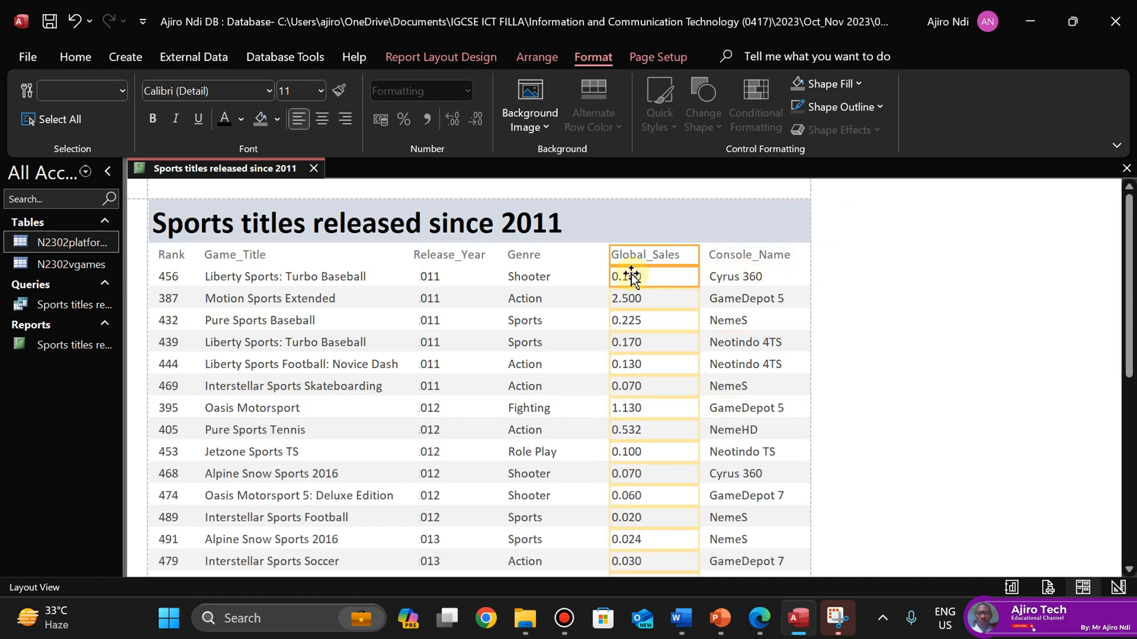
# Move the Genre label and data together to the right, closer to Global_Sales
pyautogui.click(521, 255)
pyautogui.keyDown('ctrl'); pyautogui.click(521, 276); pyautogui.keyUp('ctrl')
pyautogui.press('Right')
pyautogui.press('Right')
pyautogui.press('Right')
pyautogui.press('Right')
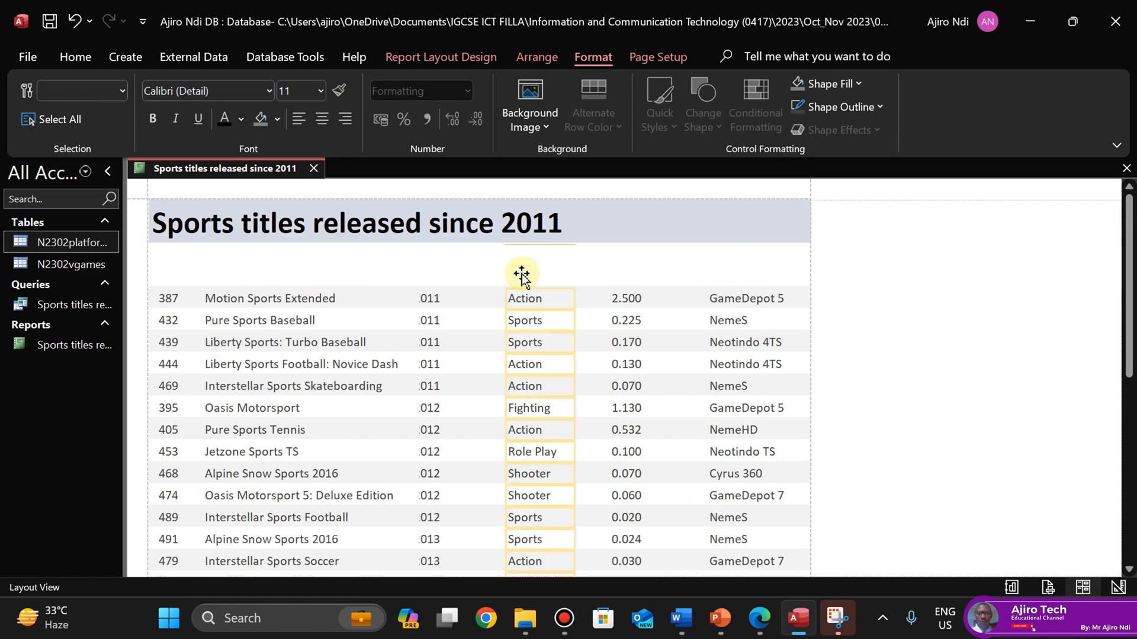
pyautogui.press('Right')
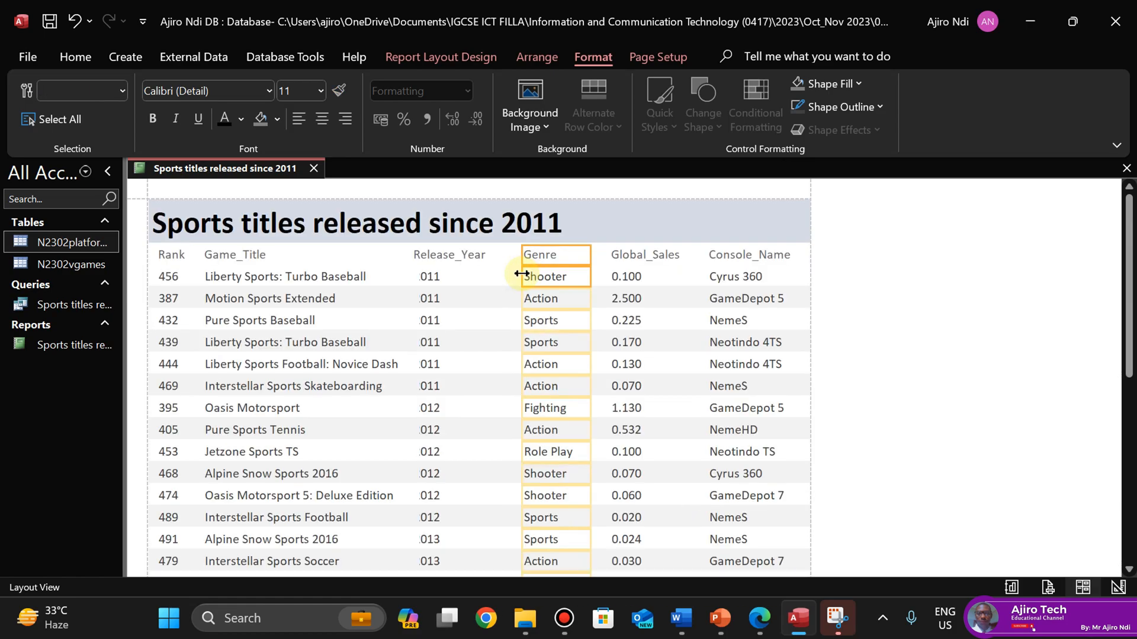
# Reapply left alignment to the Release_Year label and data, and move both right until they clear the Game_Title column
pyautogui.click(429, 255)
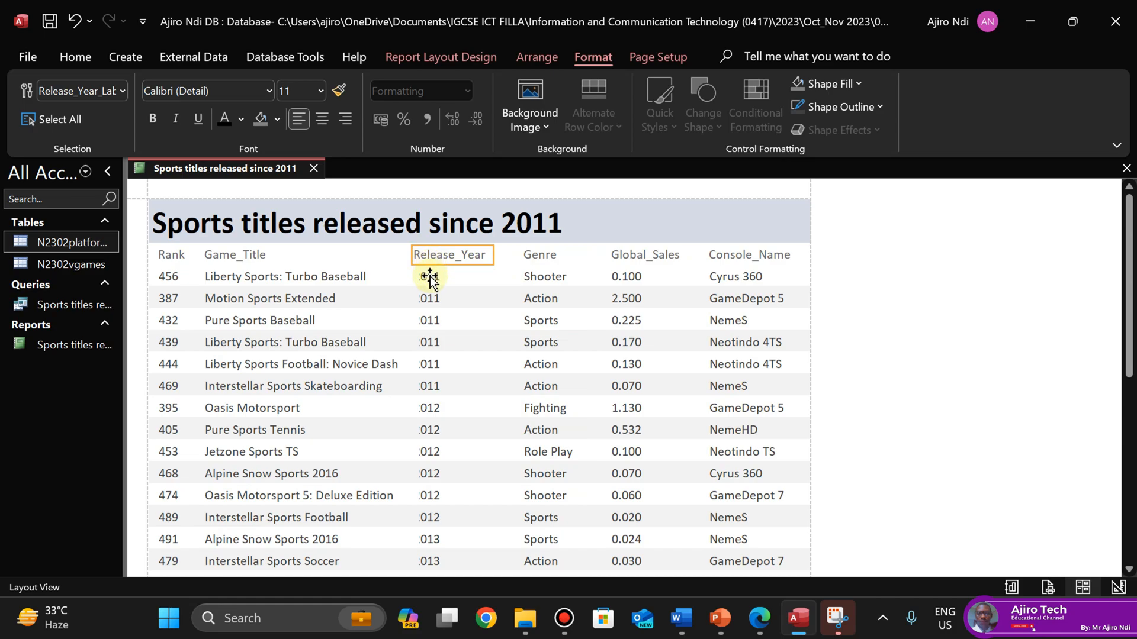
pyautogui.keyDown('ctrl'); pyautogui.click(430, 277); pyautogui.keyUp('ctrl')
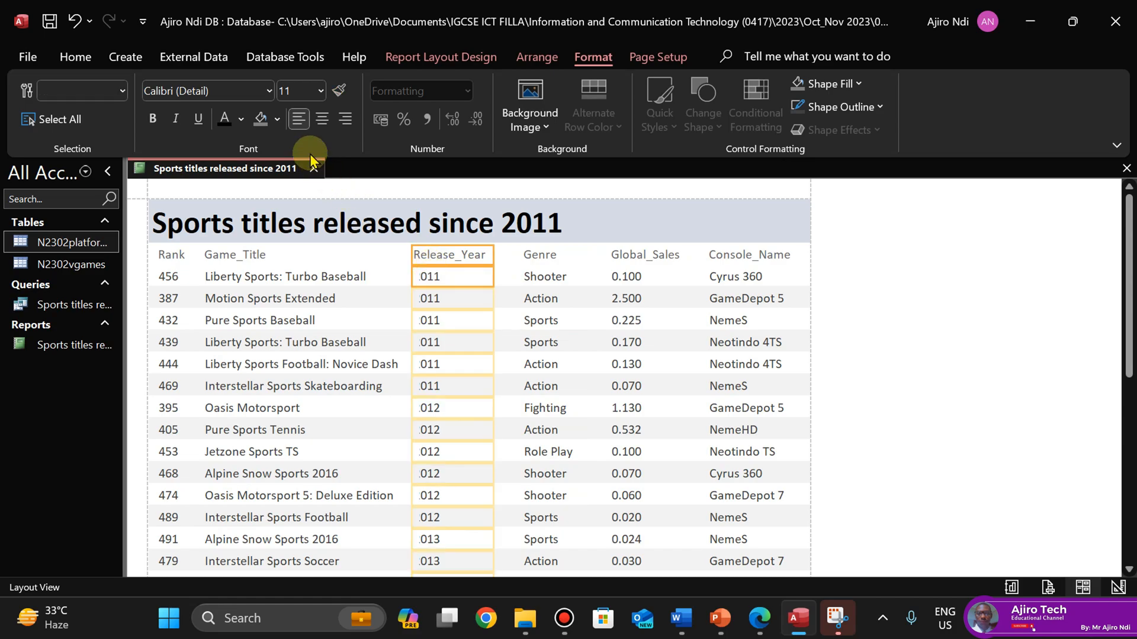
pyautogui.click(300, 120)
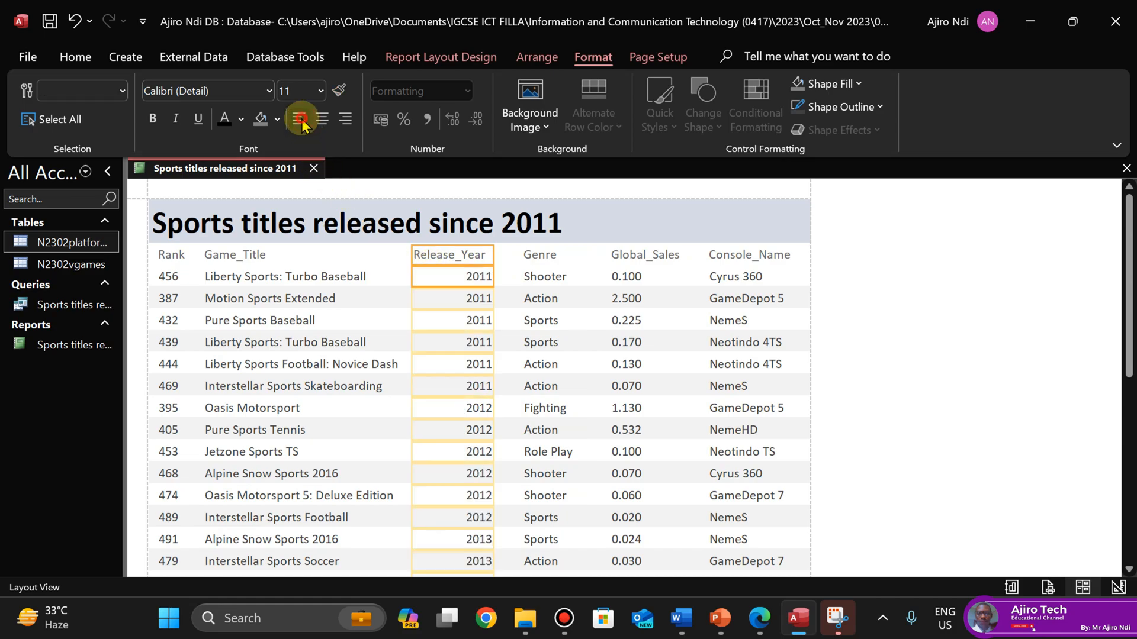
pyautogui.click(301, 120)
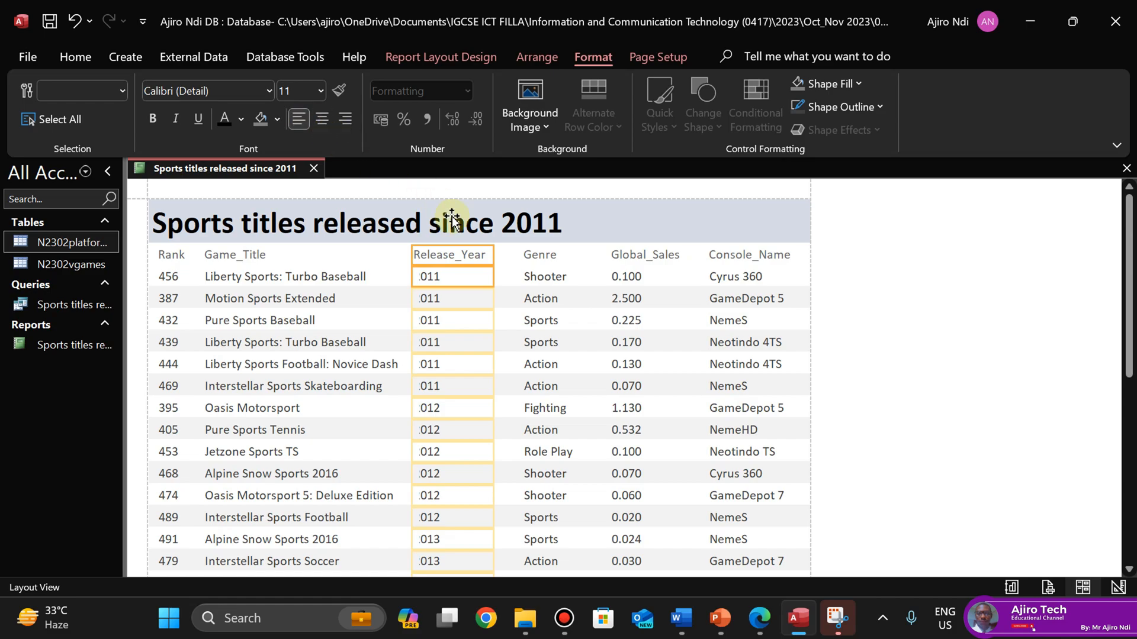
pyautogui.click(470, 256)
pyautogui.press('Right')
pyautogui.press('Right')
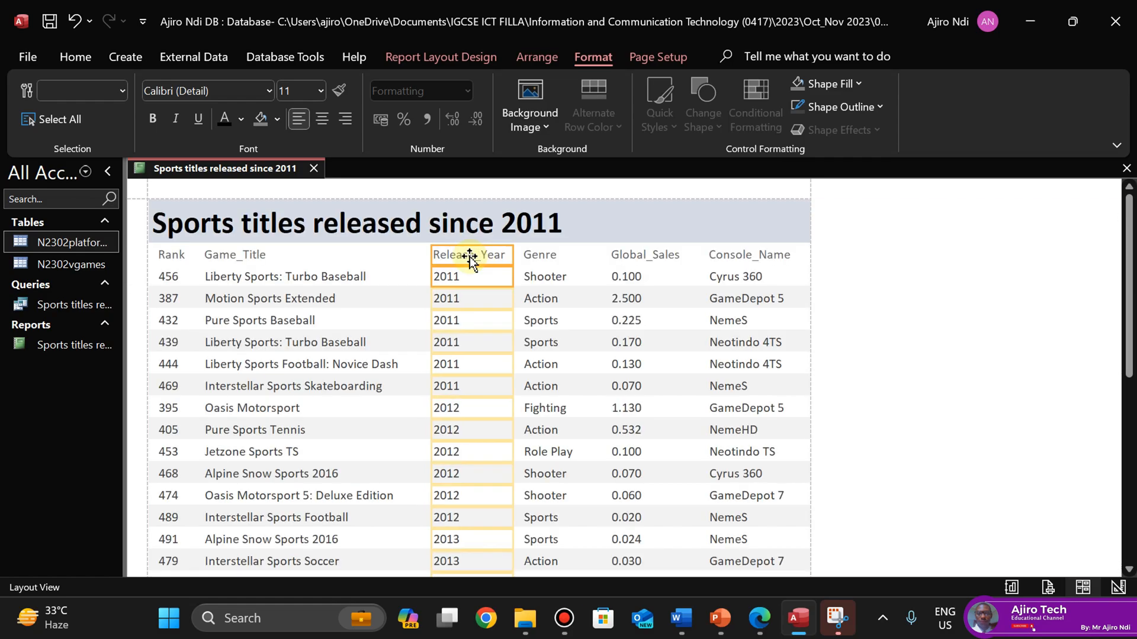
pyautogui.press('Left')
pyautogui.press('Right')
pyautogui.press('Left')
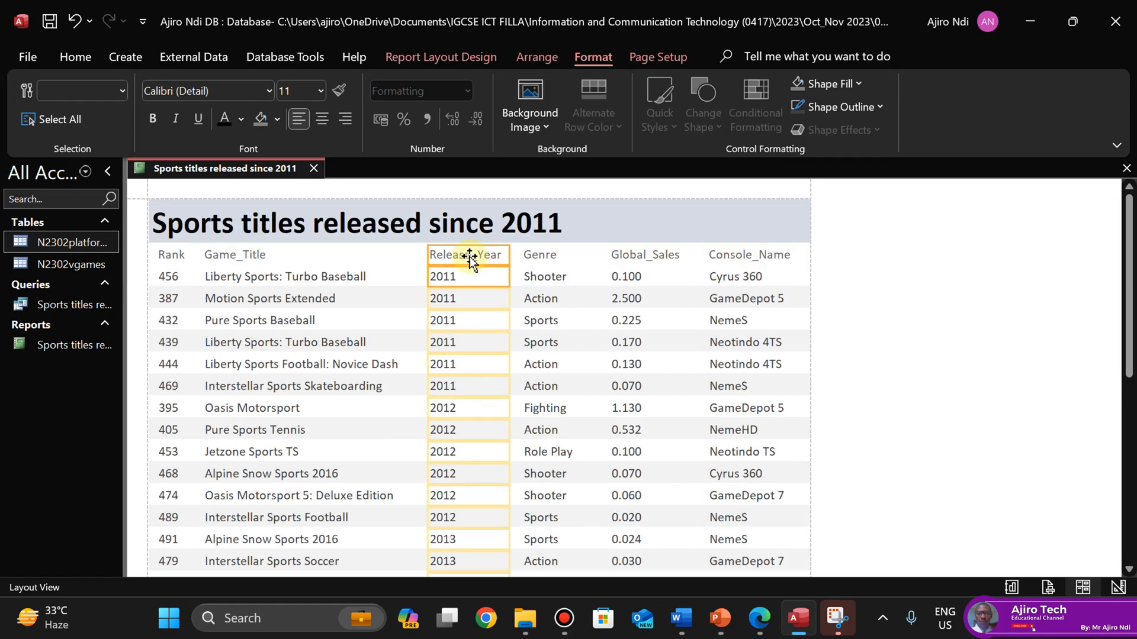
pyautogui.click(325, 256)
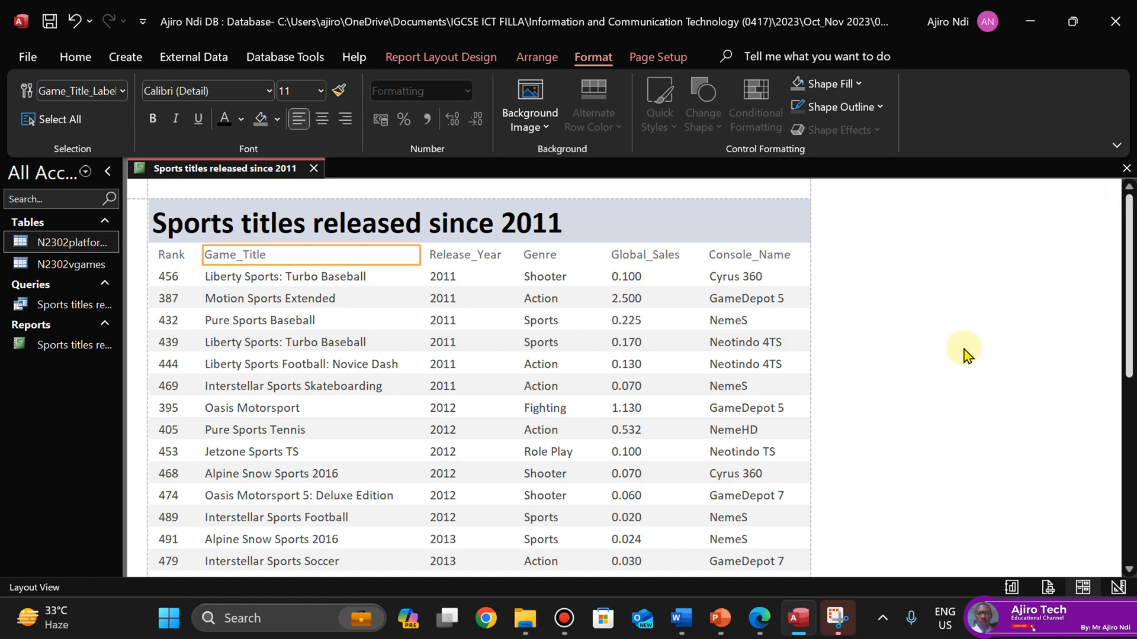
# Switch to the exam paper in Edge and reread the report requirements of question 21
pyautogui.click(764, 622)
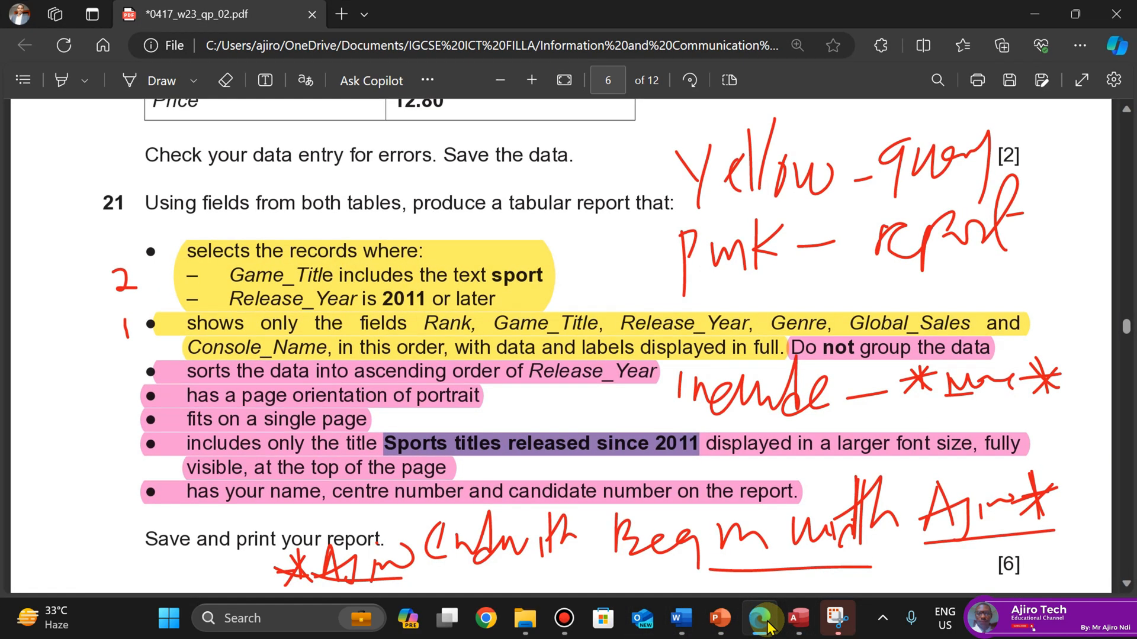
pyautogui.press('Down')
pyautogui.press('Down')
pyautogui.press('Down')
pyautogui.press('Down')
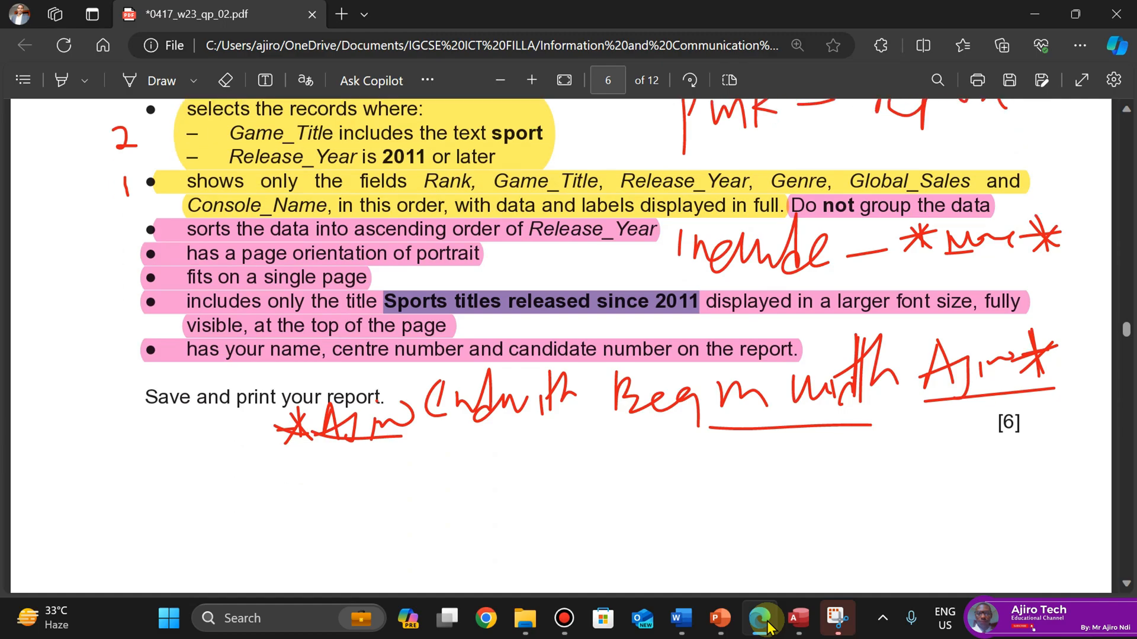
pyautogui.press('Up')
pyautogui.press('Up')
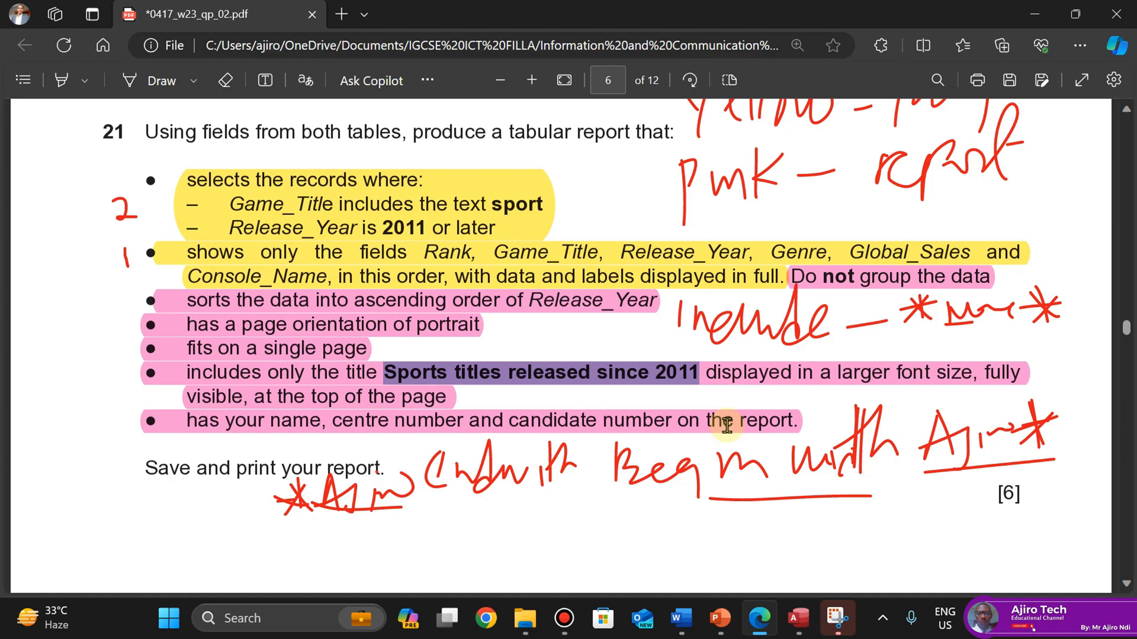
# Return to Access and open the report in Design View
pyautogui.moveTo(799, 616)
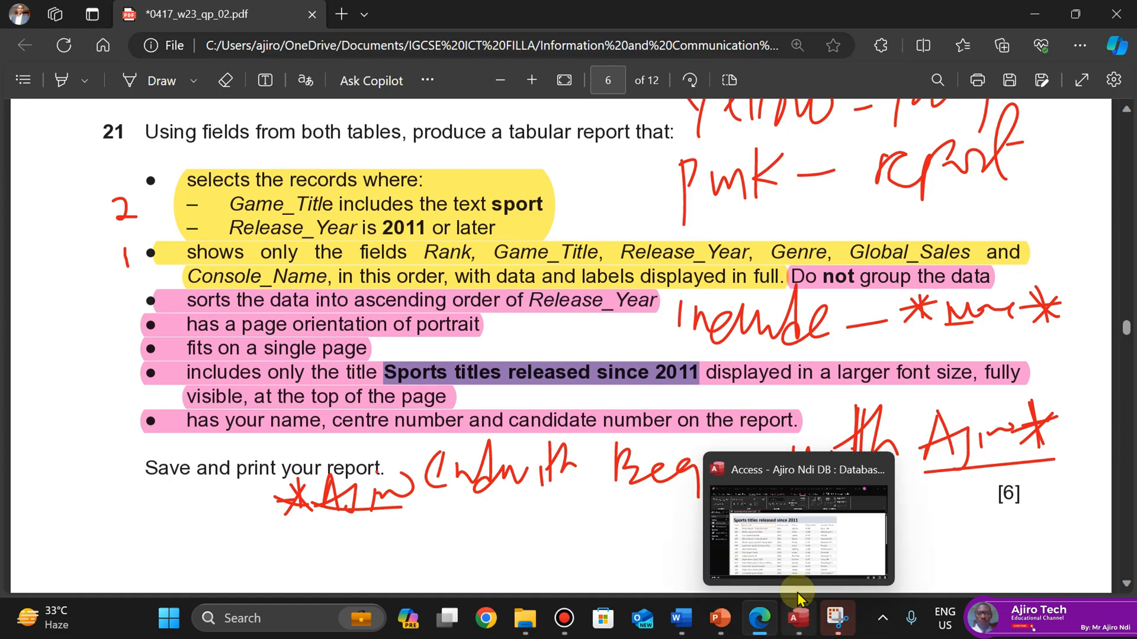
pyautogui.click(811, 515)
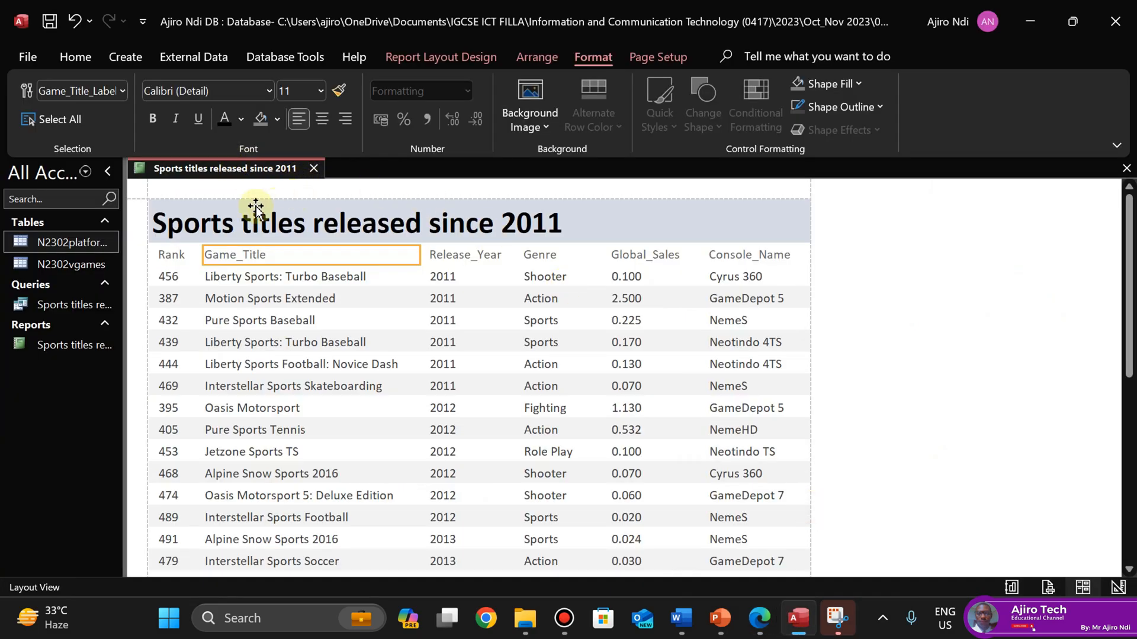
pyautogui.click(74, 56)
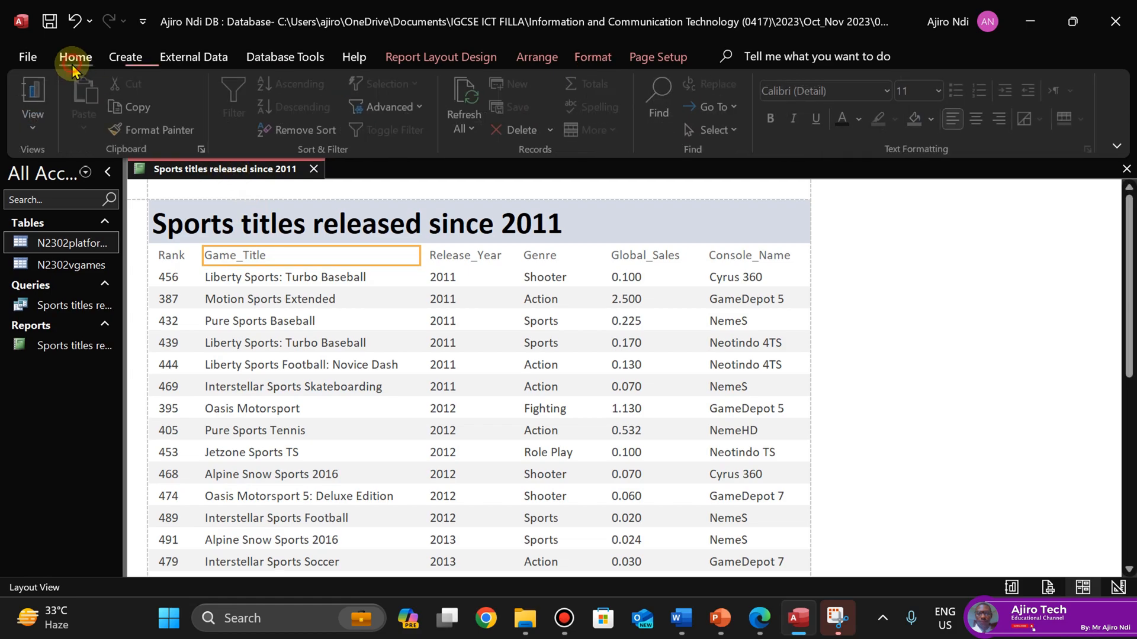
pyautogui.click(52, 124)
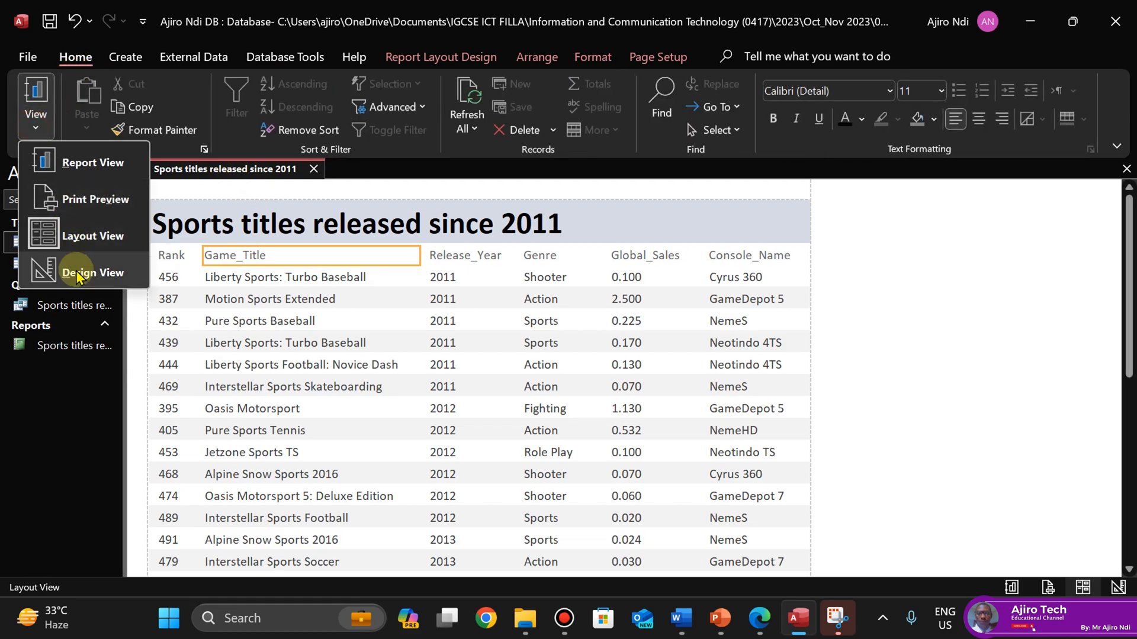
pyautogui.click(75, 271)
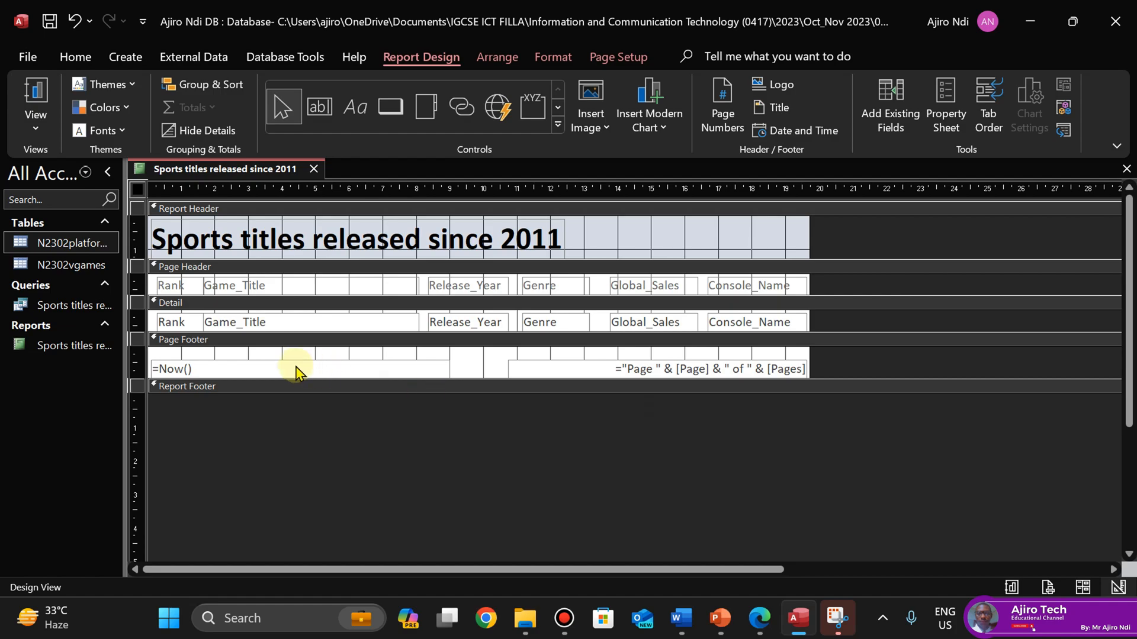
# Narrow the page footer's date box to about 5 cm and its page-number box to about 6 cm, opening a gap between them
pyautogui.click(438, 369)
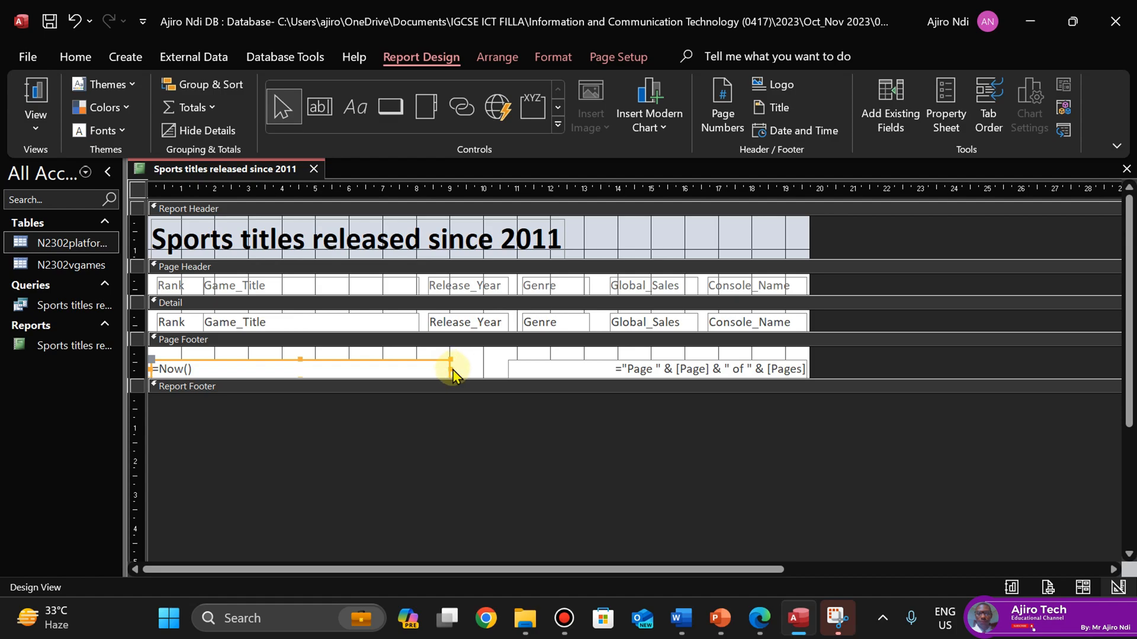
pyautogui.moveTo(449, 368); pyautogui.dragTo(316, 373)
pyautogui.click(512, 373)
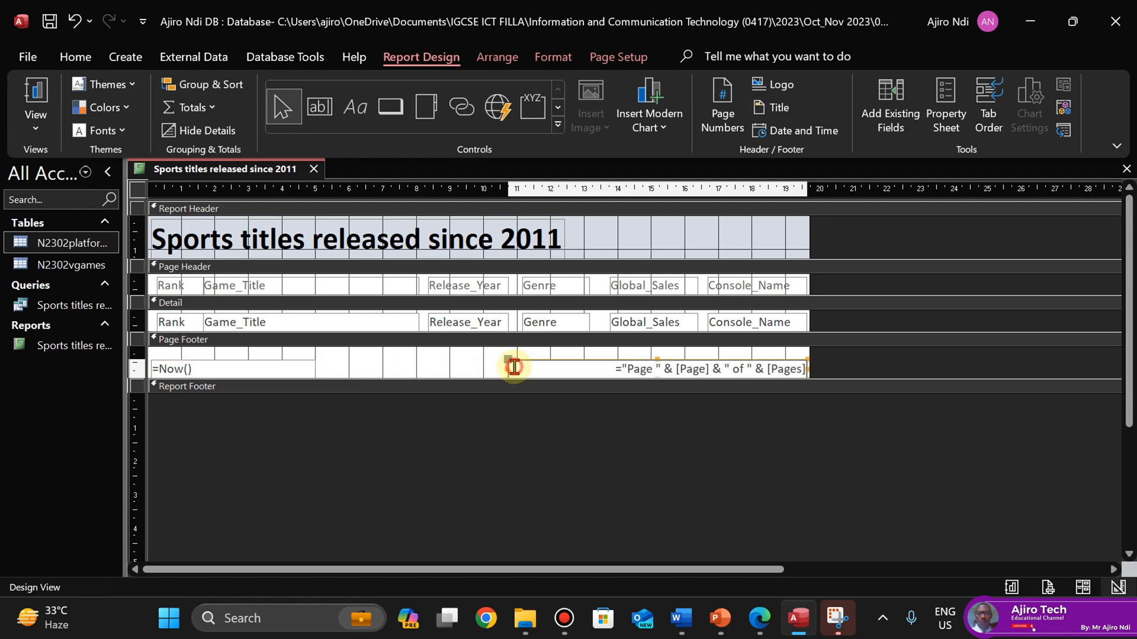
pyautogui.moveTo(510, 373); pyautogui.dragTo(599, 366)
pyautogui.click(592, 367)
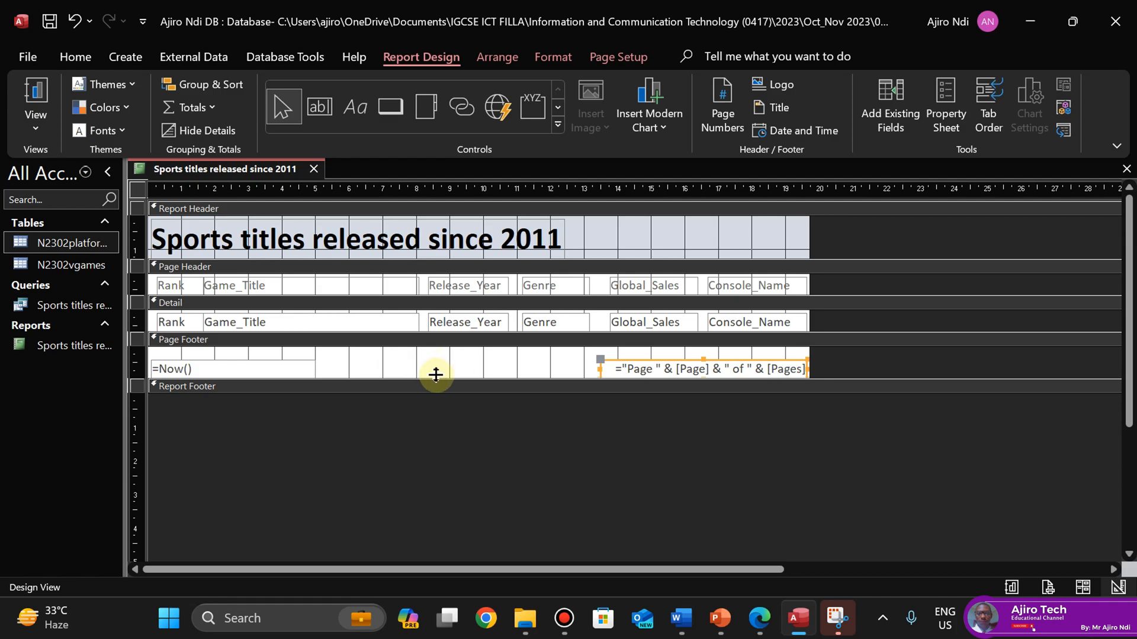
# Add a label about 5.6 cm wide between the footer's date and page number, containing the candidate's name, candidate number and centre number
pyautogui.click(356, 107)
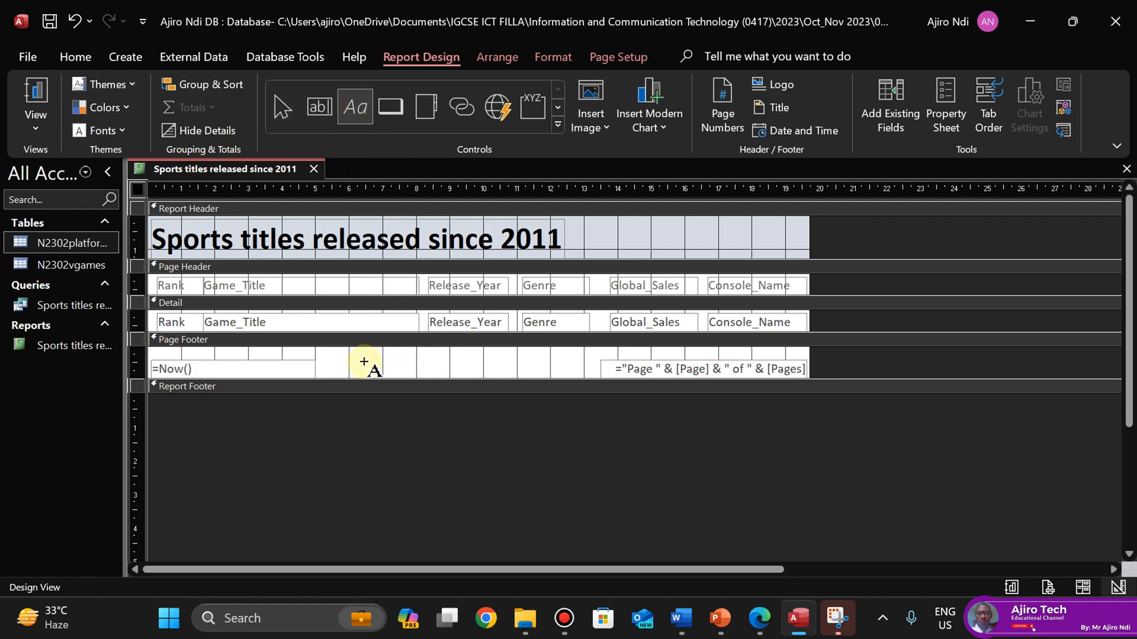
pyautogui.moveTo(351, 356); pyautogui.dragTo(541, 374)
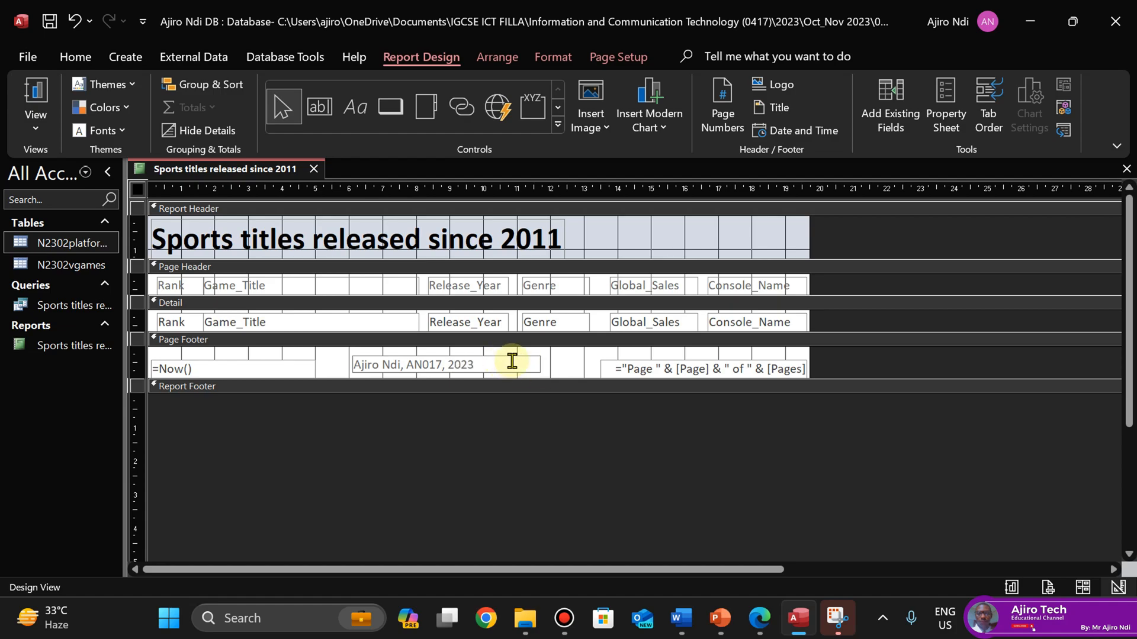
pyautogui.click(563, 367)
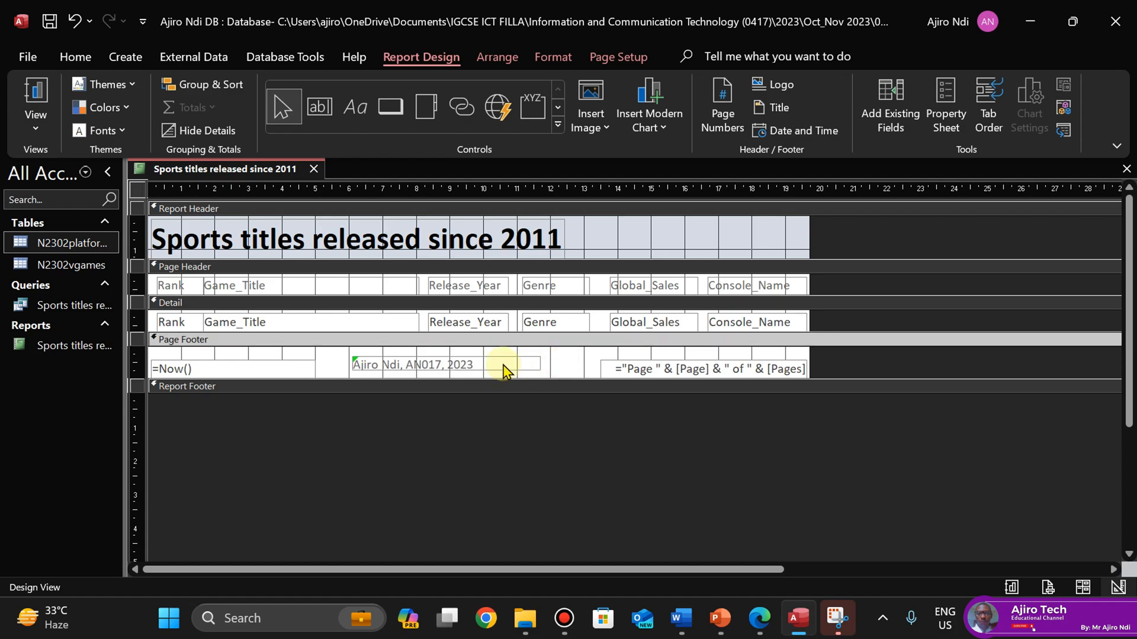
# Format the candidate details label in the page footer as centred, black, bold, 14-point text
pyautogui.click(503, 367)
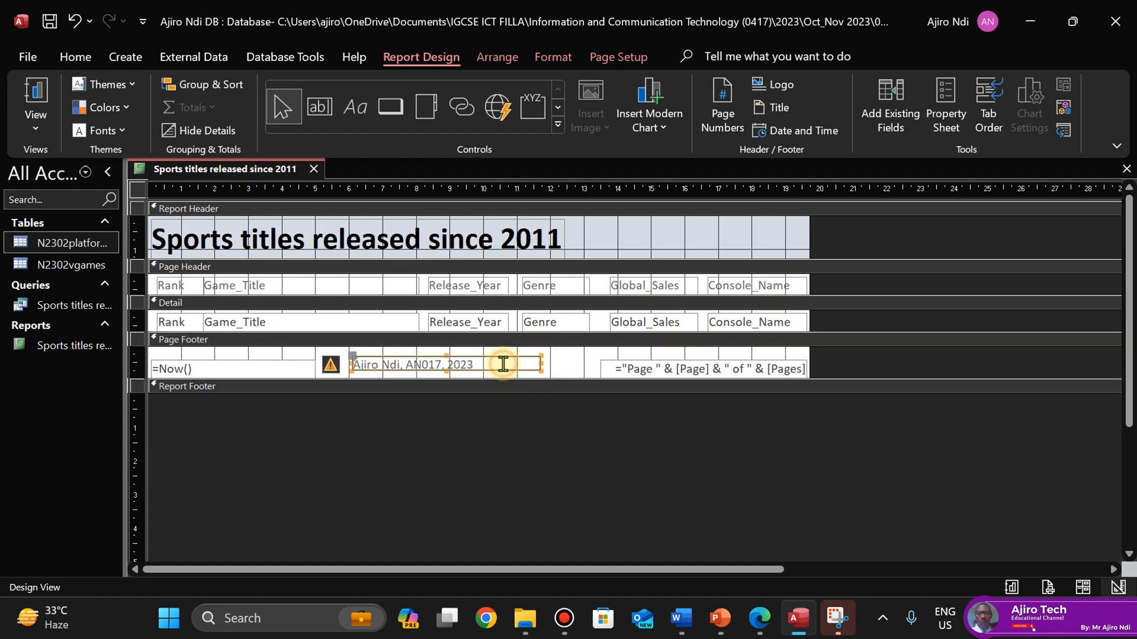
pyautogui.click(74, 57)
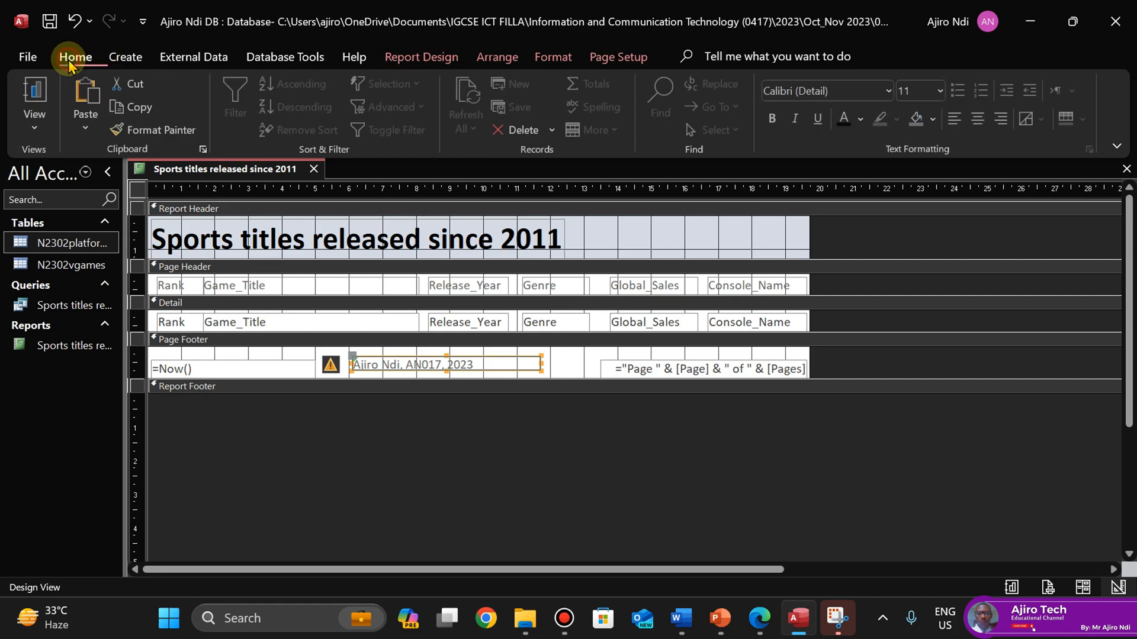
pyautogui.click(562, 59)
pyautogui.click(322, 119)
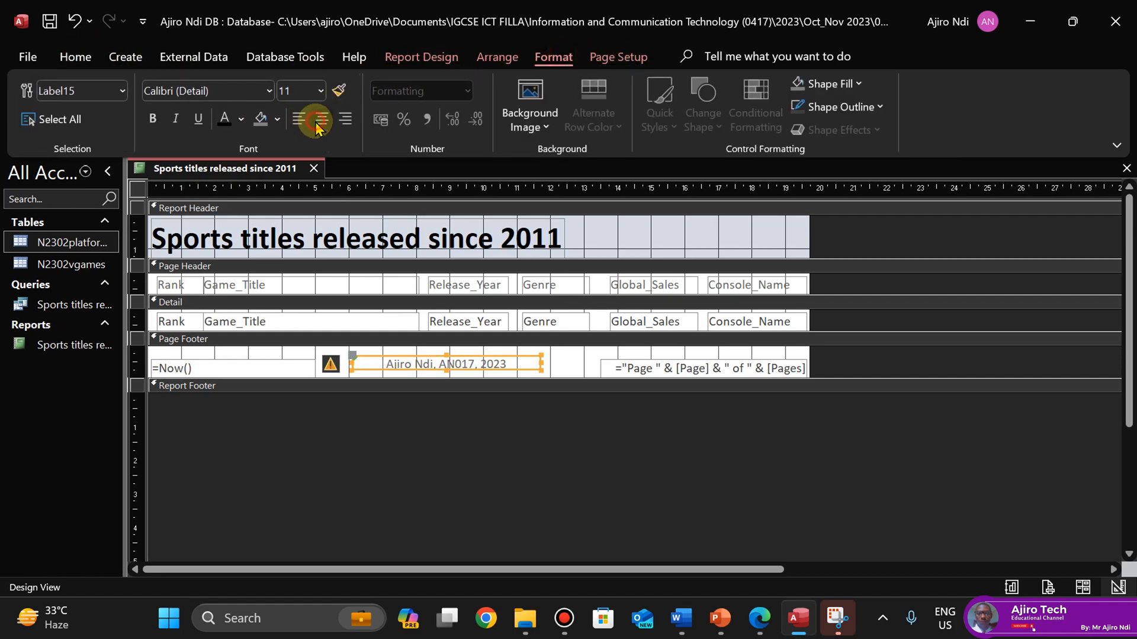
pyautogui.click(225, 118)
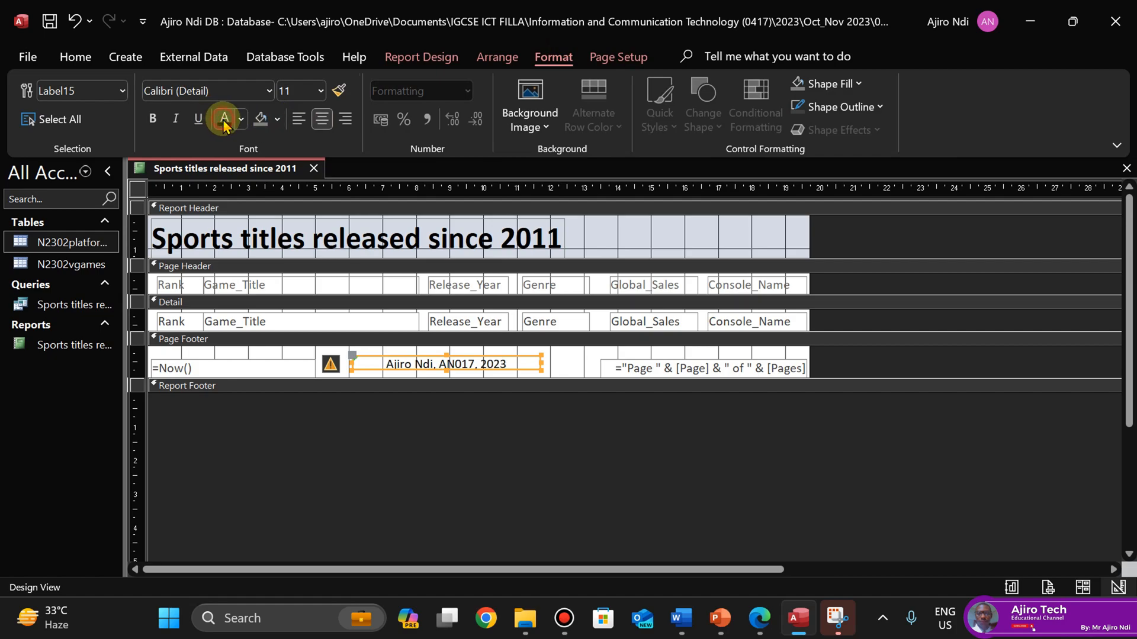
pyautogui.click(153, 119)
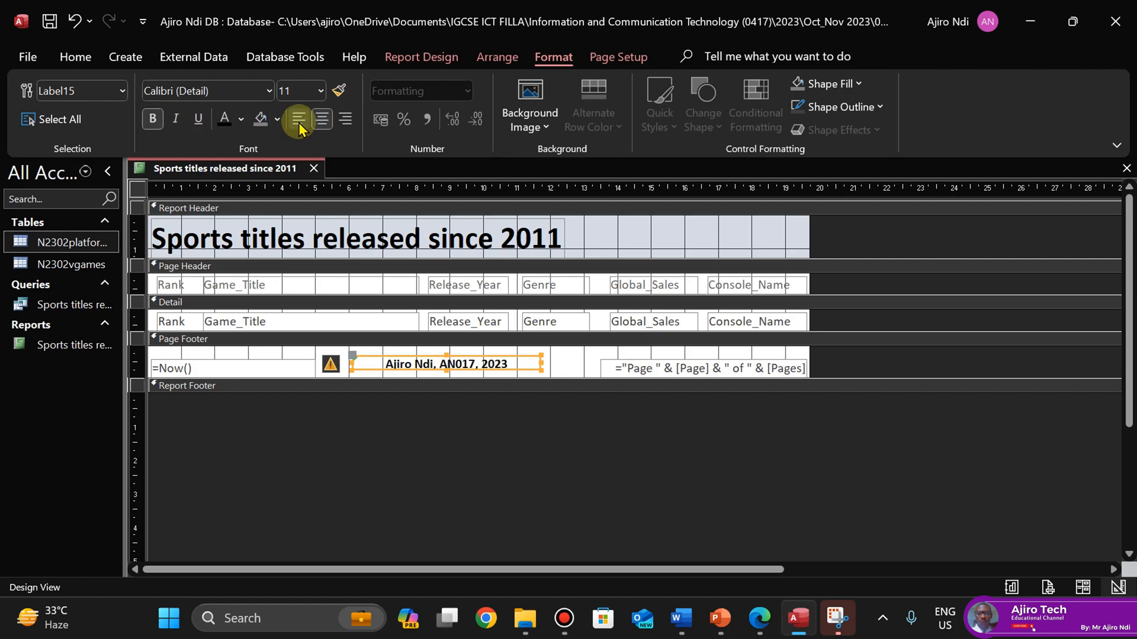
pyautogui.click(321, 92)
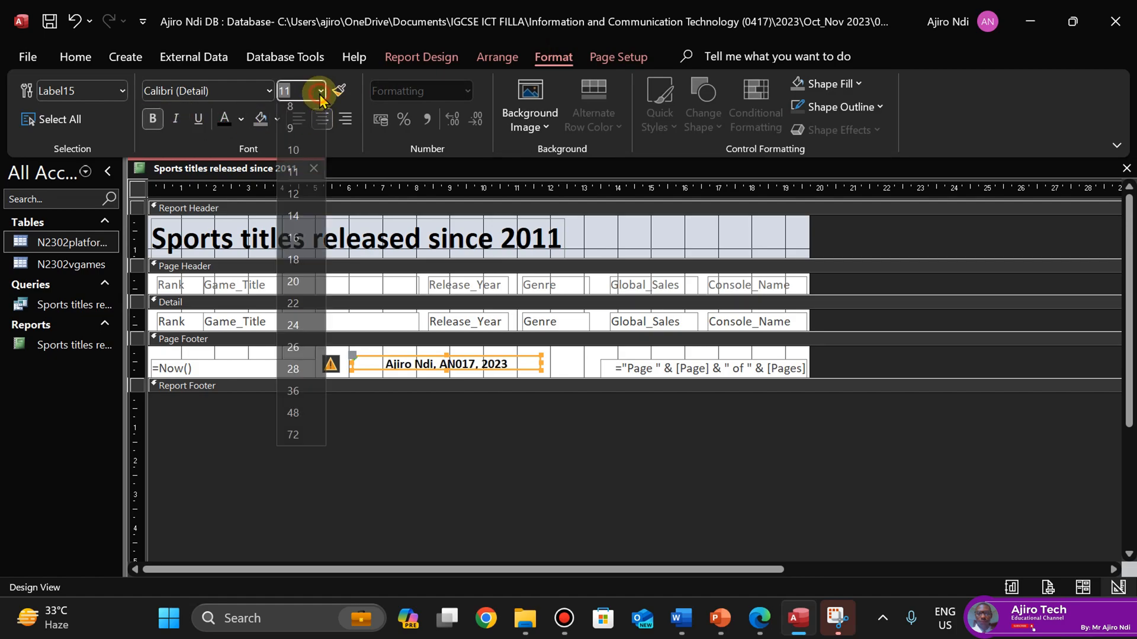
pyautogui.click(294, 216)
# Increase the height of the candidate details label upward to fit its larger text
pyautogui.click(446, 355)
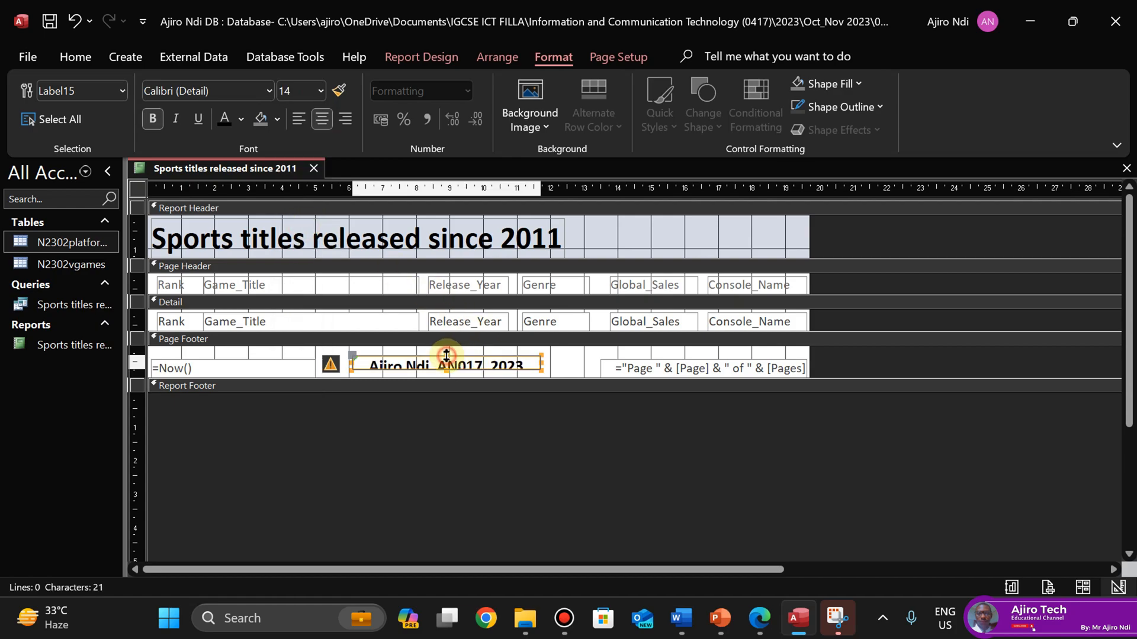
pyautogui.click(447, 351)
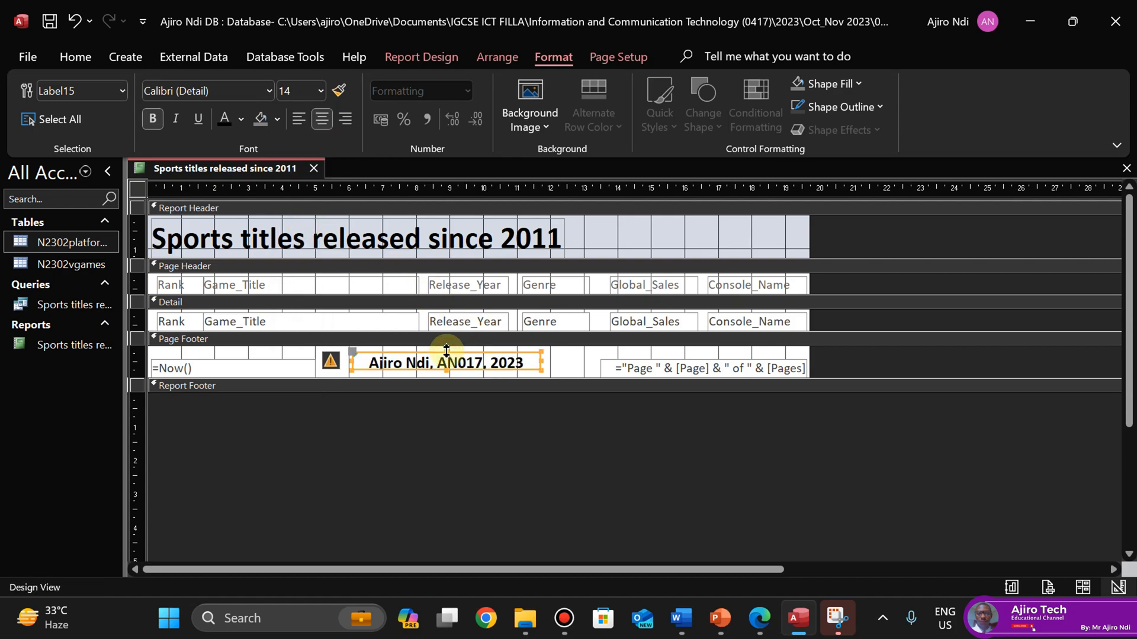
pyautogui.click(446, 350)
pyautogui.moveTo(447, 351); pyautogui.dragTo(446, 350)
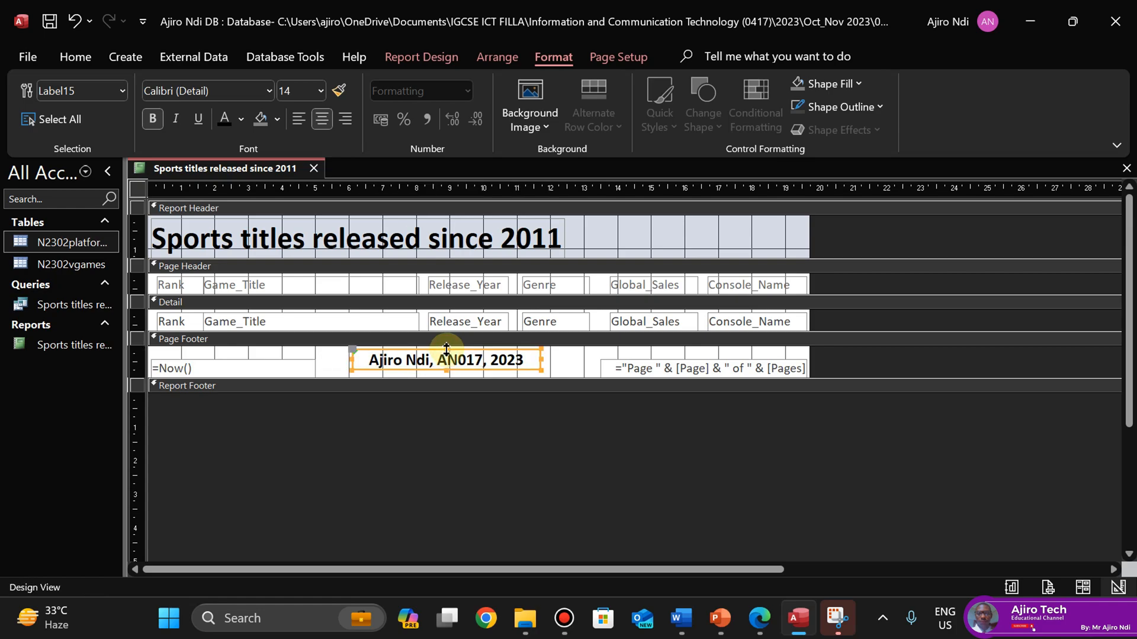
# Move the candidate details label right and slightly down, roughly midway between the date and page-number boxes
pyautogui.press('Right')
pyautogui.press('Right')
pyautogui.press('Right')
pyautogui.press('Right')
pyautogui.press('Right')
pyautogui.press('Down')
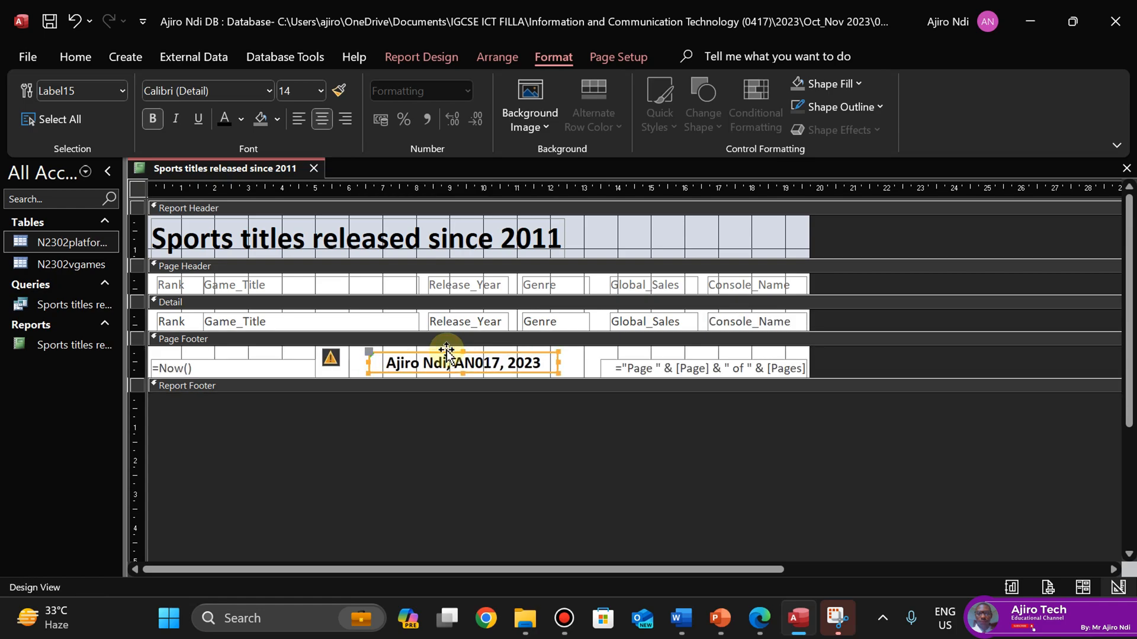
pyautogui.press('Down')
pyautogui.press('Up')
pyautogui.press('Right')
pyautogui.press('Right')
pyautogui.press('Right')
pyautogui.press('Right')
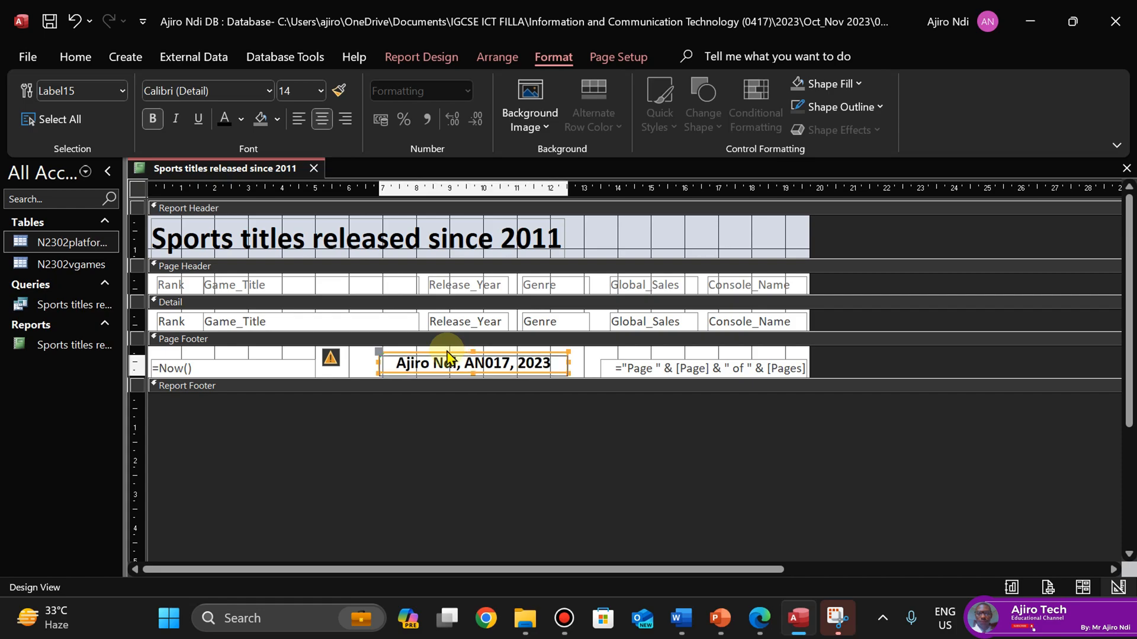
pyautogui.press('Down')
pyautogui.press('Right')
pyautogui.press('Right')
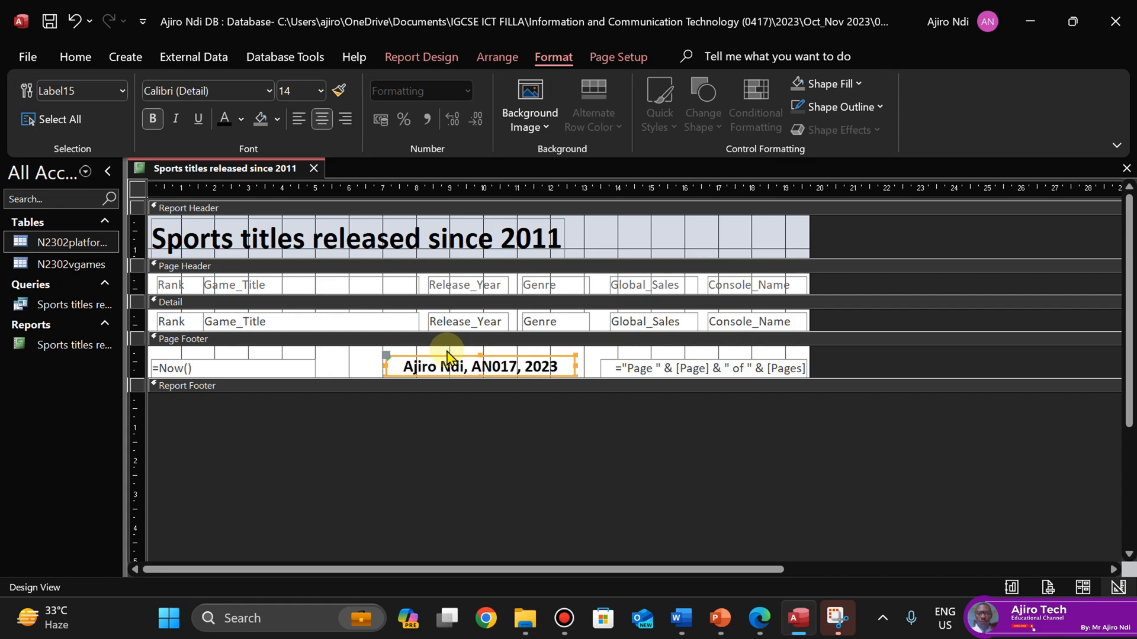
pyautogui.press('Left')
pyautogui.press('Up')
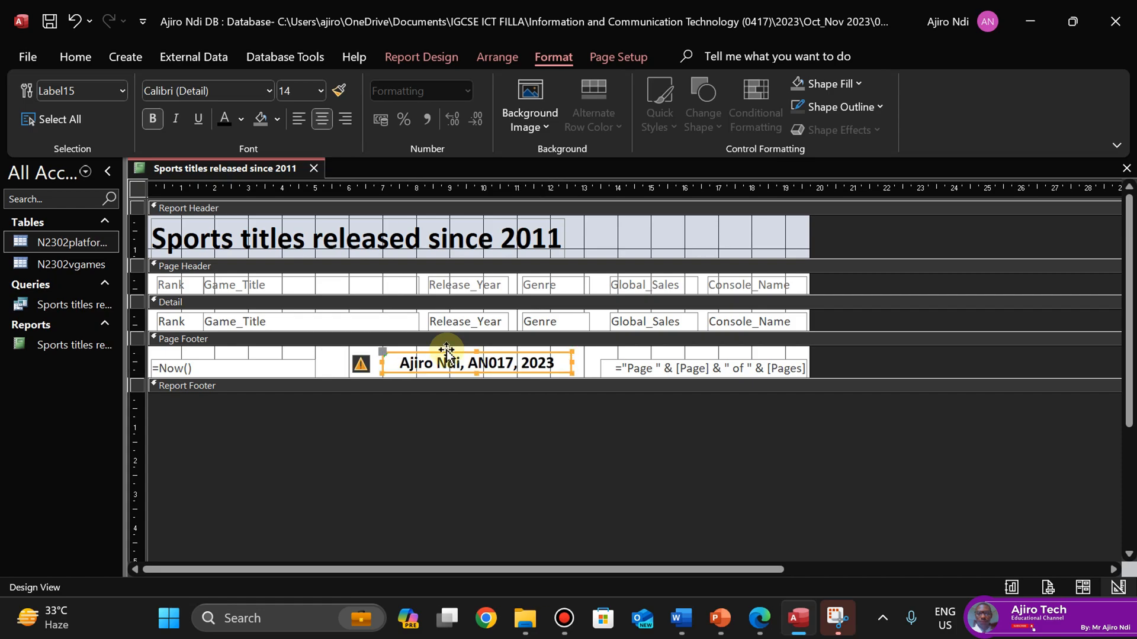
pyautogui.press('Left')
pyautogui.press('Down')
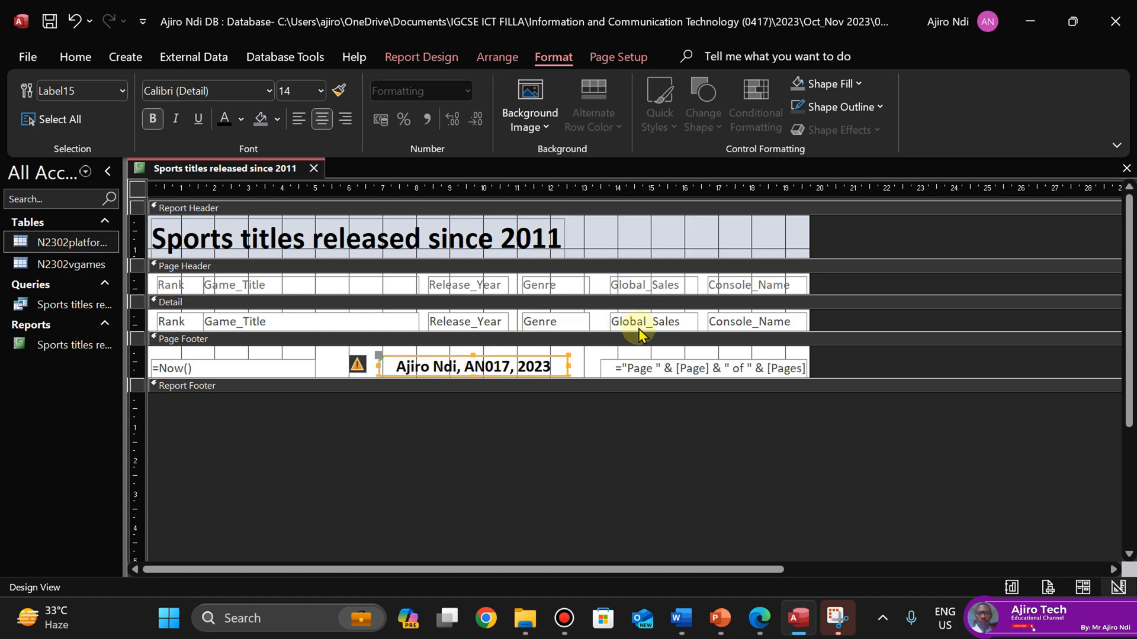
# Save the report, check question 21's requirements in the Edge exam paper and return to Access
pyautogui.rightClick(262, 168)
pyautogui.click(291, 182)
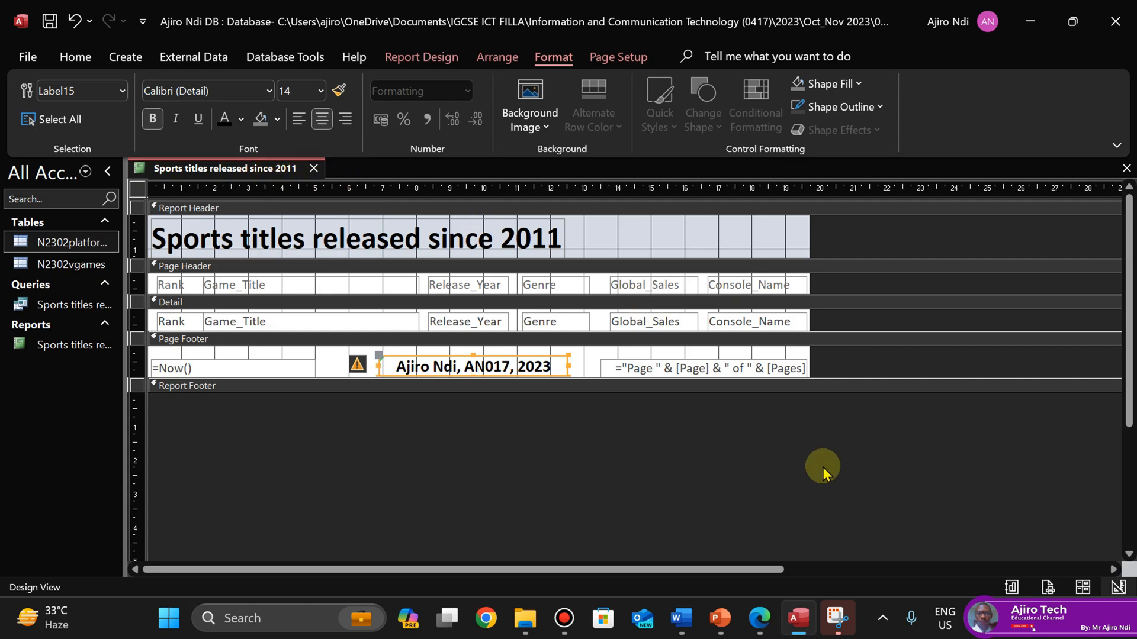
pyautogui.click(759, 533)
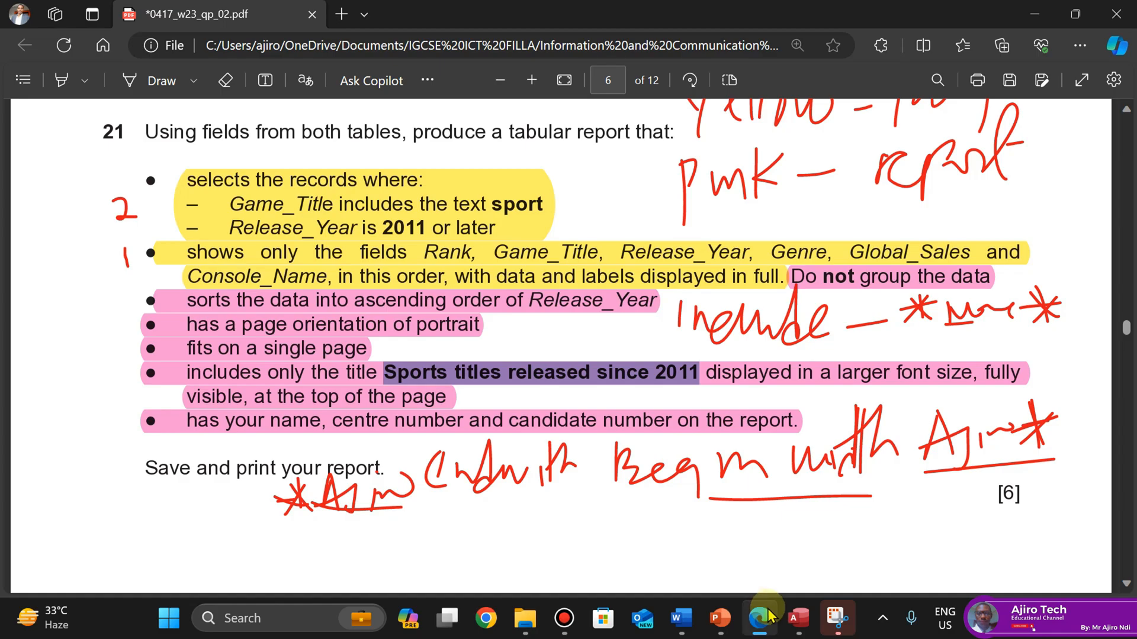
pyautogui.click(798, 618)
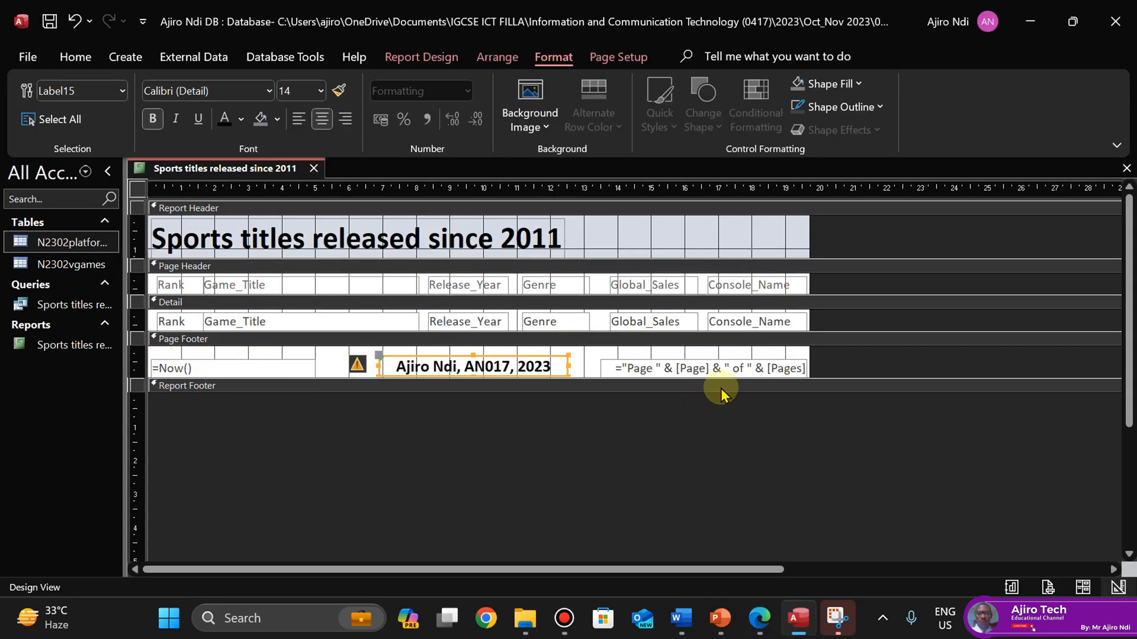
# Open the report's print preview, examine its columns, footer and overall page fit, and close the preview
pyautogui.rightClick(243, 168)
pyautogui.click(228, 168)
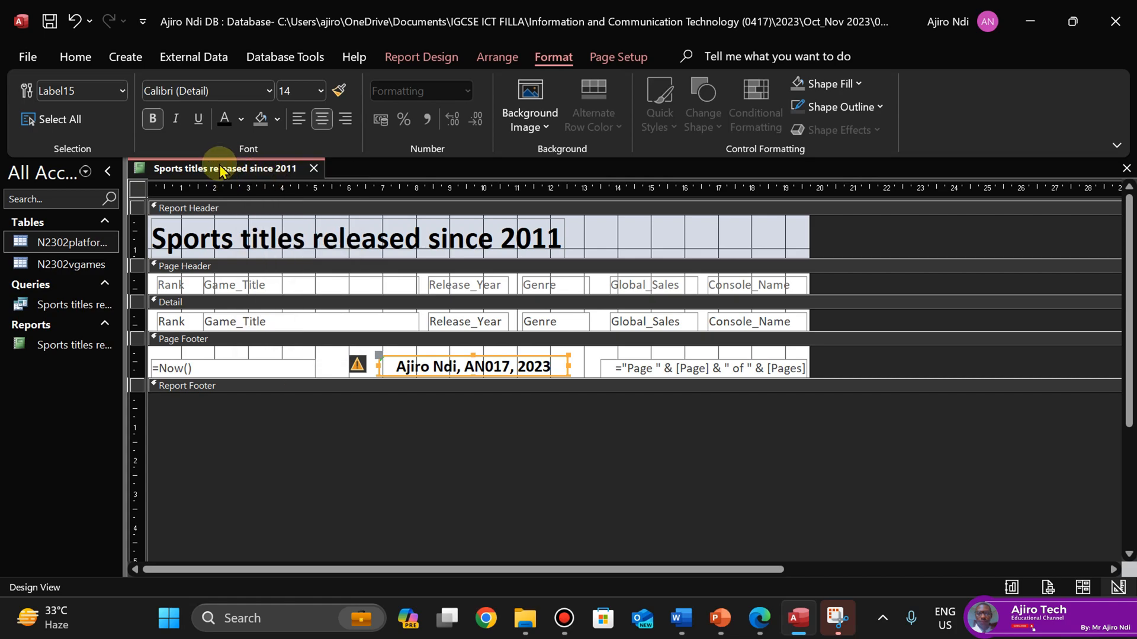
pyautogui.rightClick(221, 170)
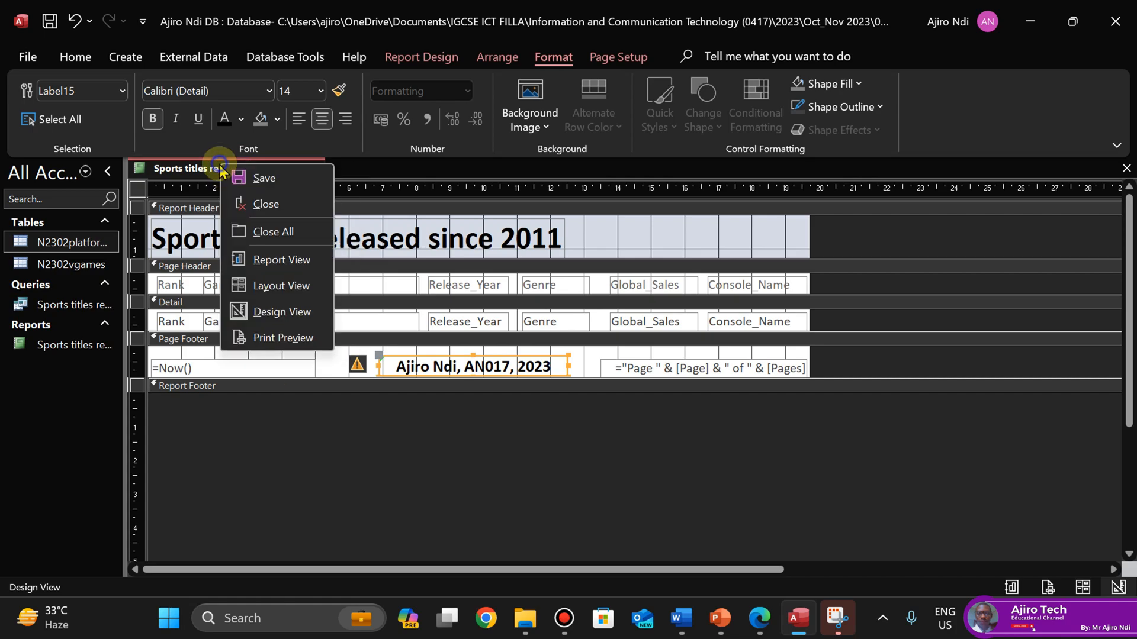
pyautogui.click(292, 341)
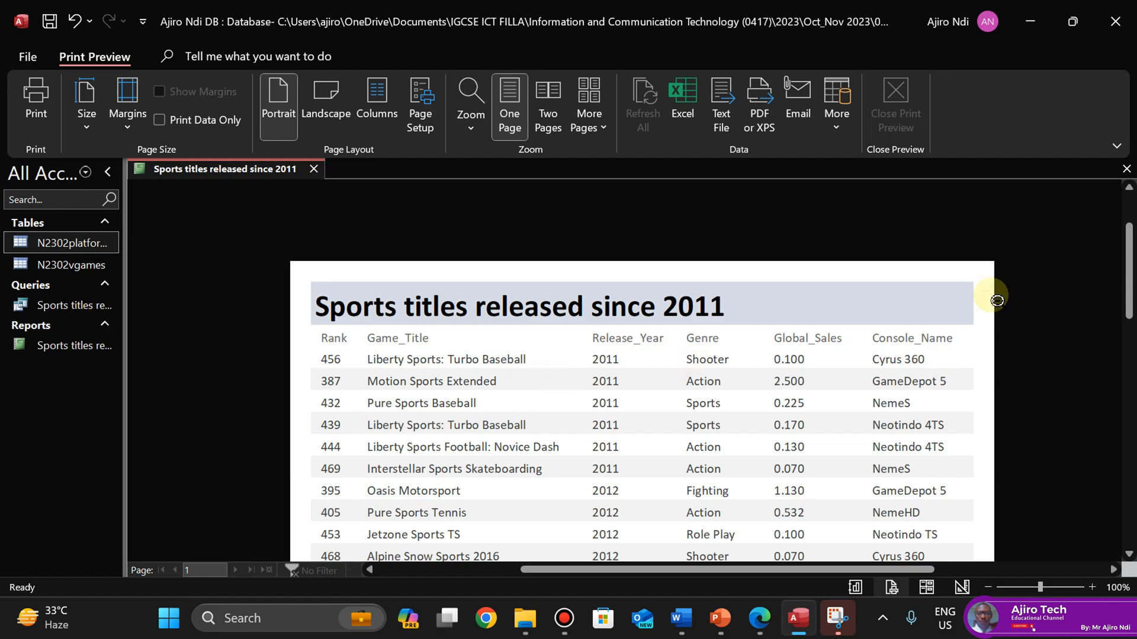
pyautogui.moveTo(1129, 243); pyautogui.dragTo(1128, 370)
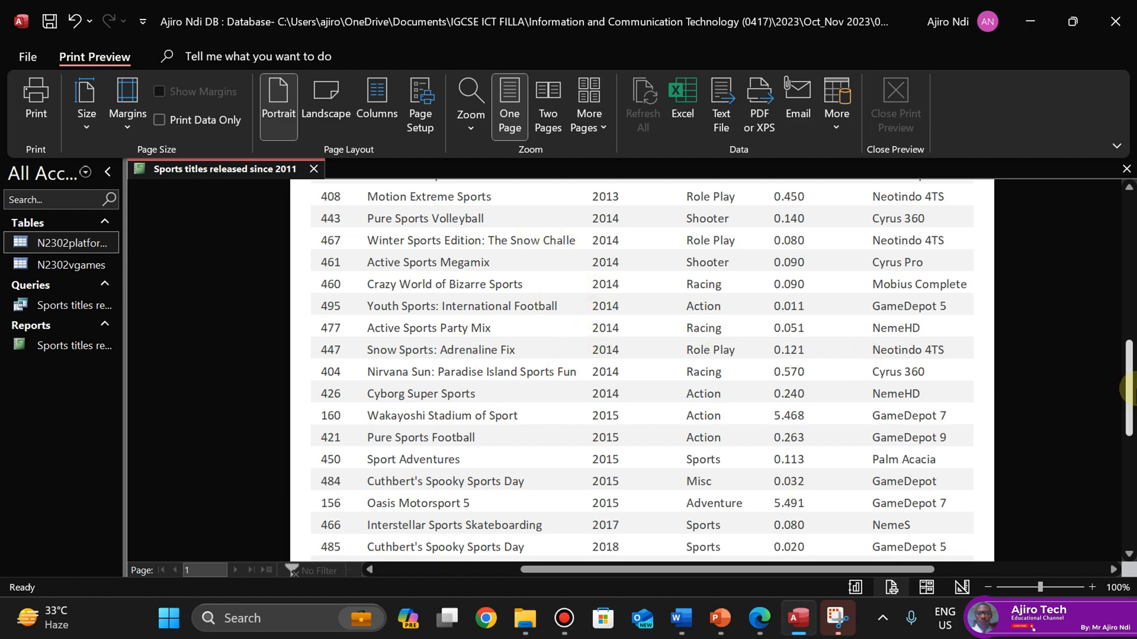
pyautogui.moveTo(1129, 409); pyautogui.dragTo(1130, 456)
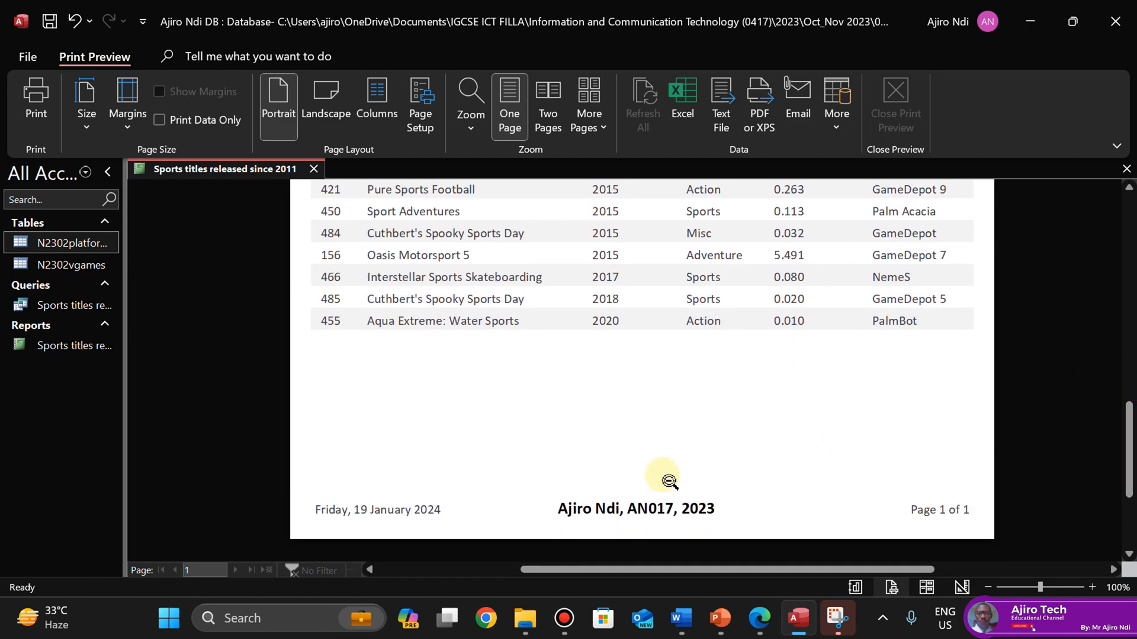
pyautogui.click(1115, 441)
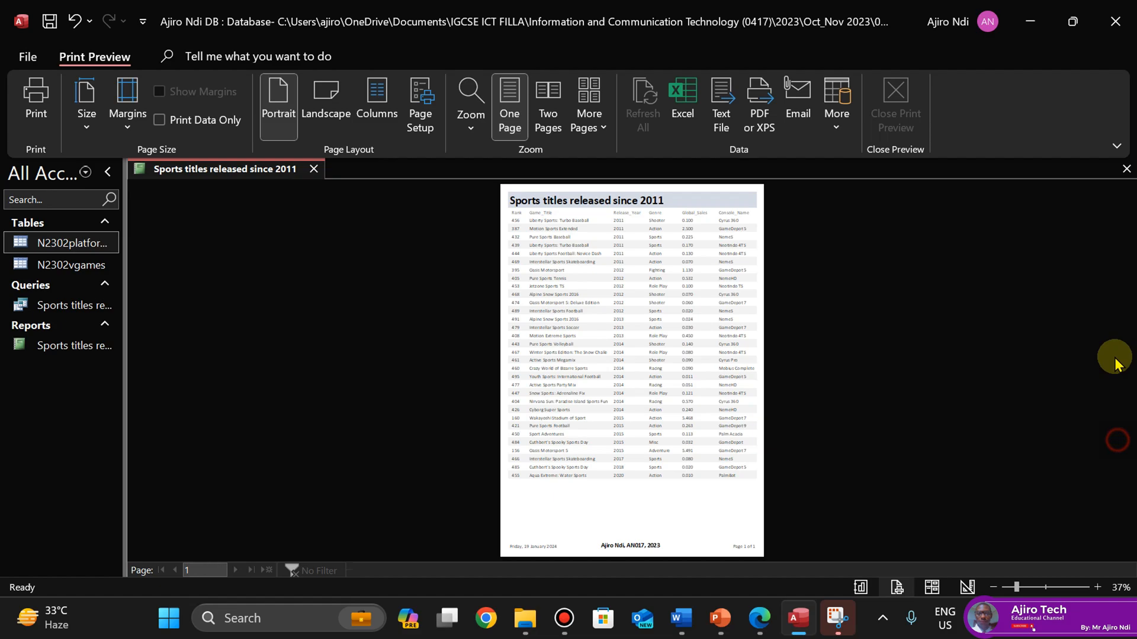
pyautogui.click(752, 345)
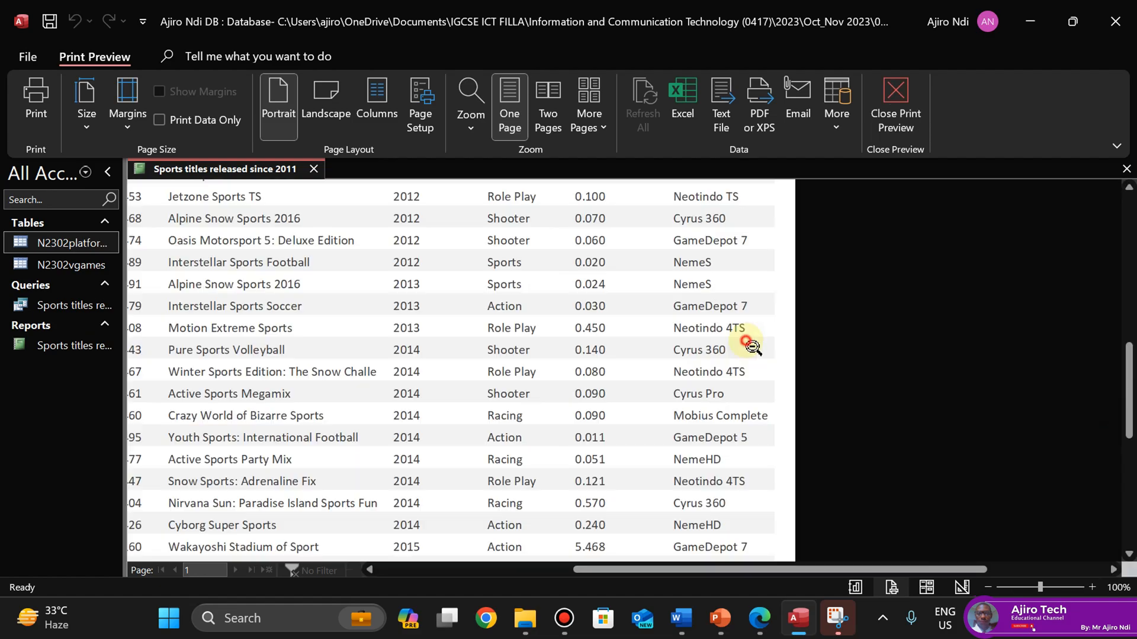
pyautogui.click(892, 92)
# In Layout View, move the Game_Title label and data together slightly to the right, away from Rank
pyautogui.click(35, 116)
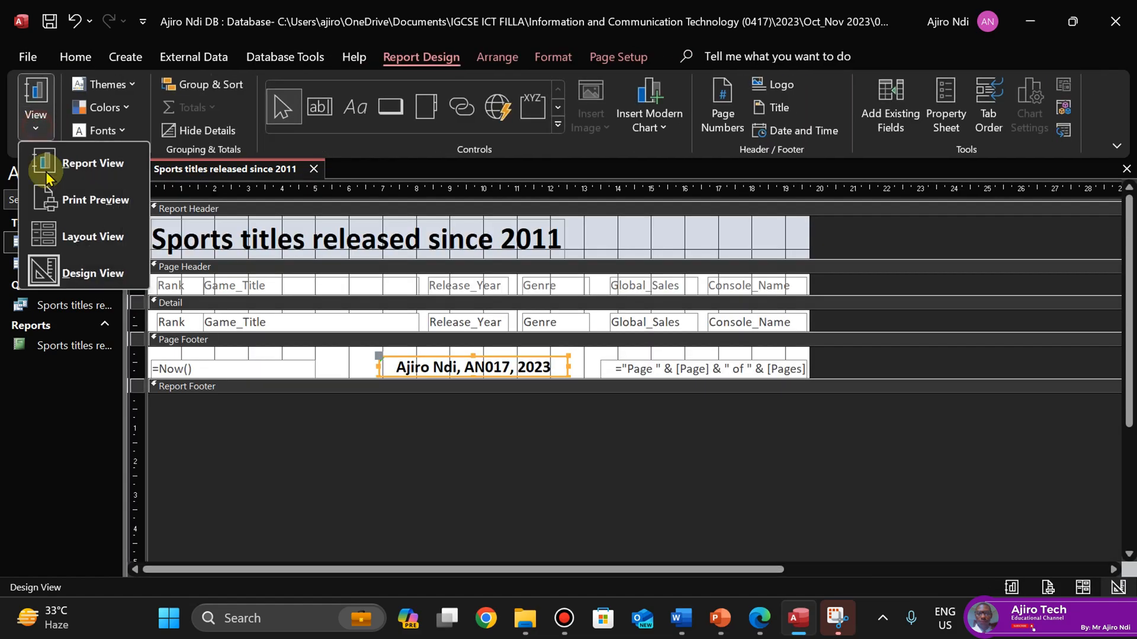
pyautogui.click(63, 230)
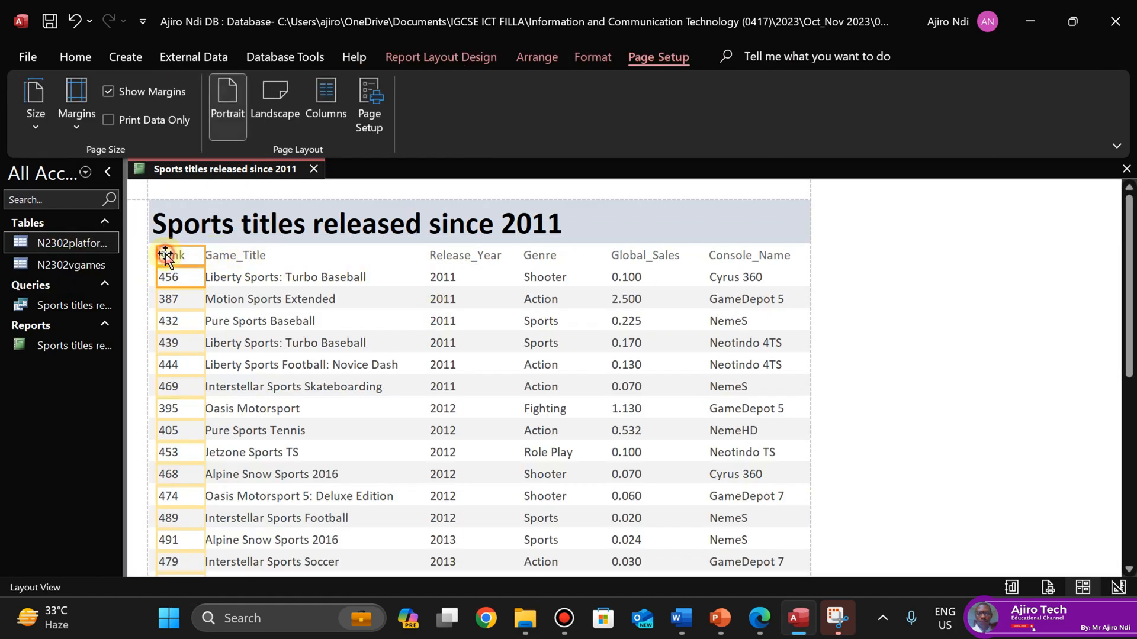
pyautogui.click(247, 256)
pyautogui.click(241, 278)
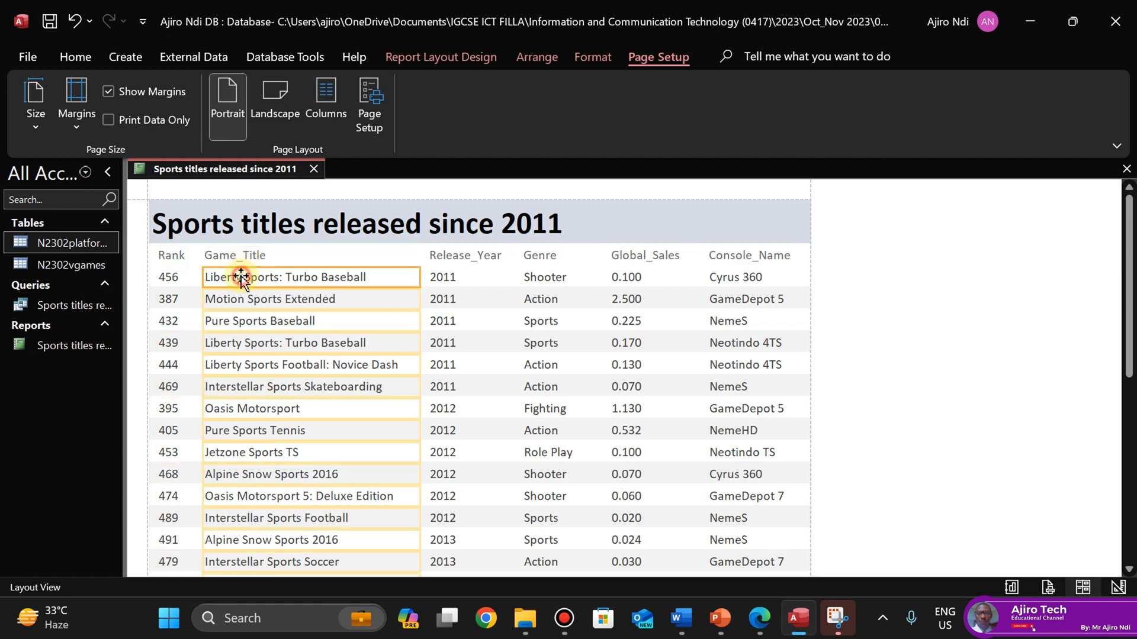
pyautogui.keyDown('shift'); pyautogui.click(231, 258); pyautogui.keyUp('shift')
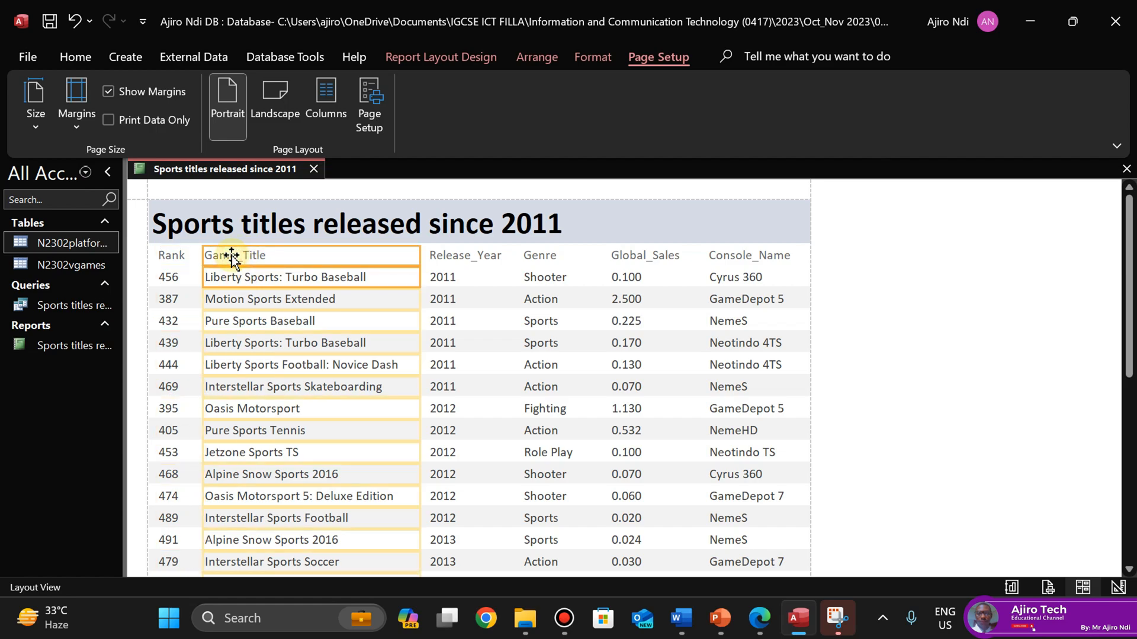
pyautogui.press('Right')
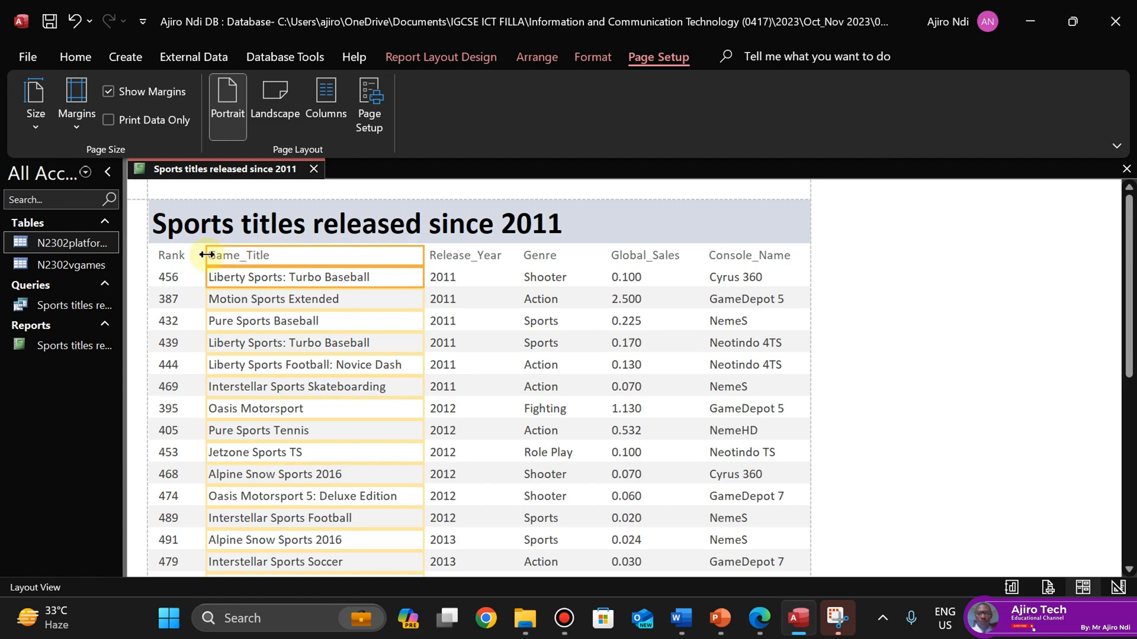
# Narrow the Console_Name label and data together by moving their left edge slightly right, away from Global_Sales
pyautogui.click(724, 259)
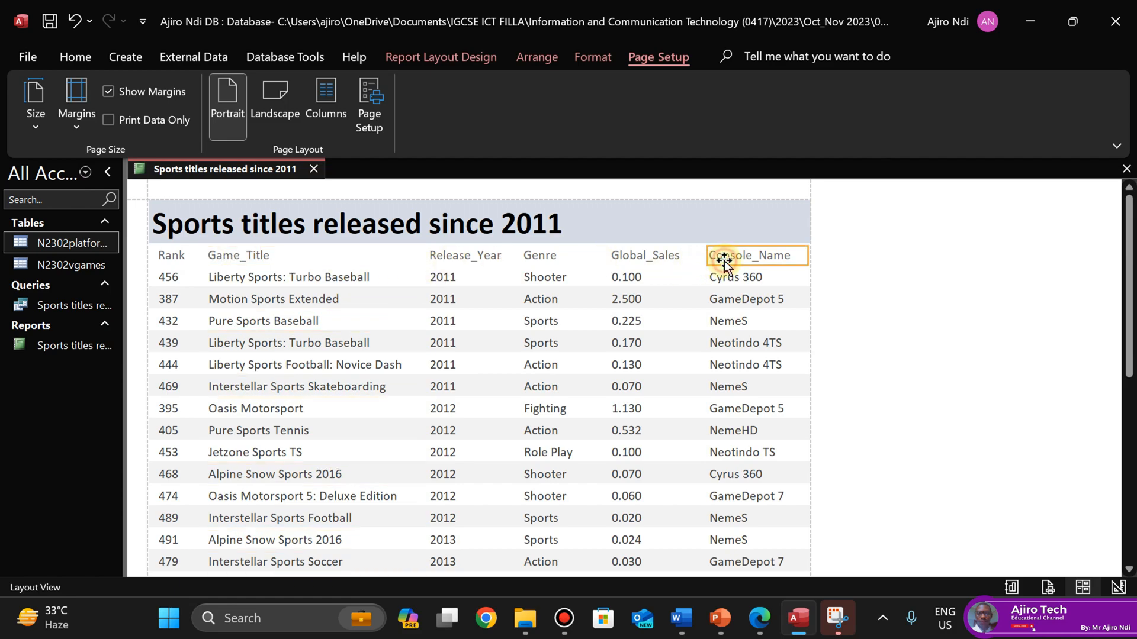
pyautogui.keyDown('shift'); pyautogui.click(727, 278); pyautogui.keyUp('shift')
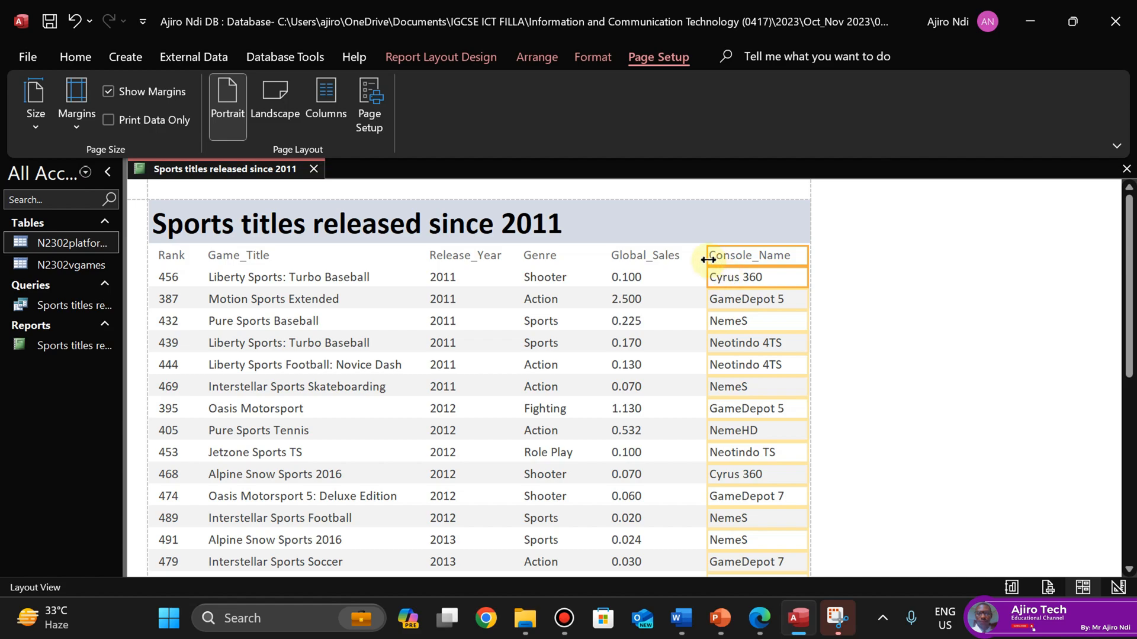
pyautogui.moveTo(708, 260); pyautogui.dragTo(717, 259)
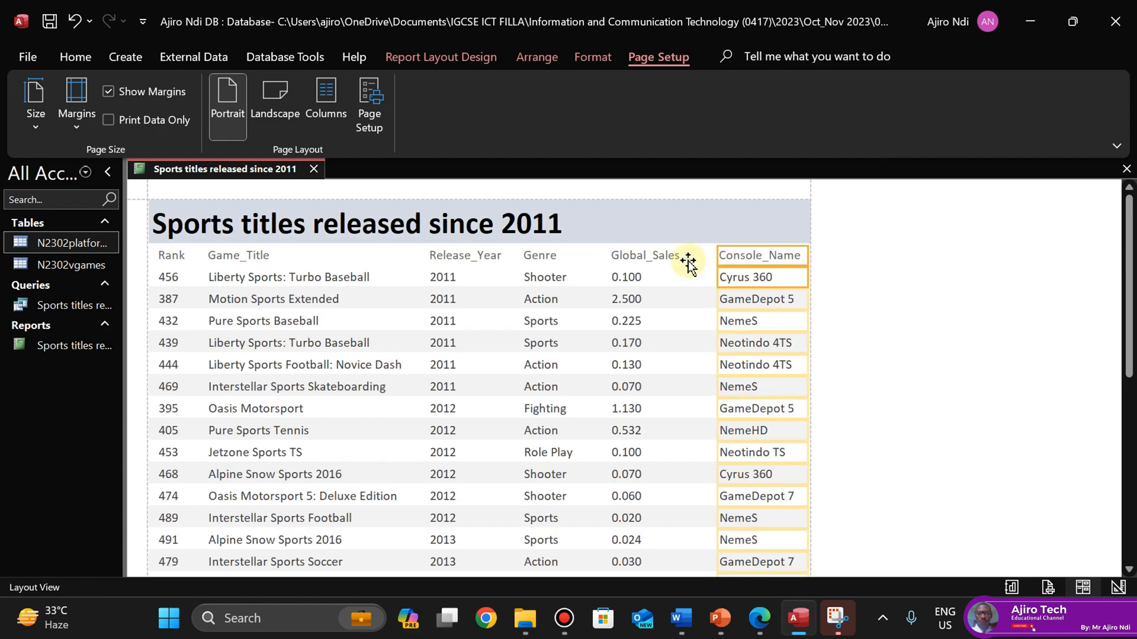
# Shift the Global_Sales label and data slightly right toward Console_Name and trim their width from the right edge
pyautogui.click(647, 253)
pyautogui.keyDown('shift'); pyautogui.click(624, 277); pyautogui.keyUp('shift')
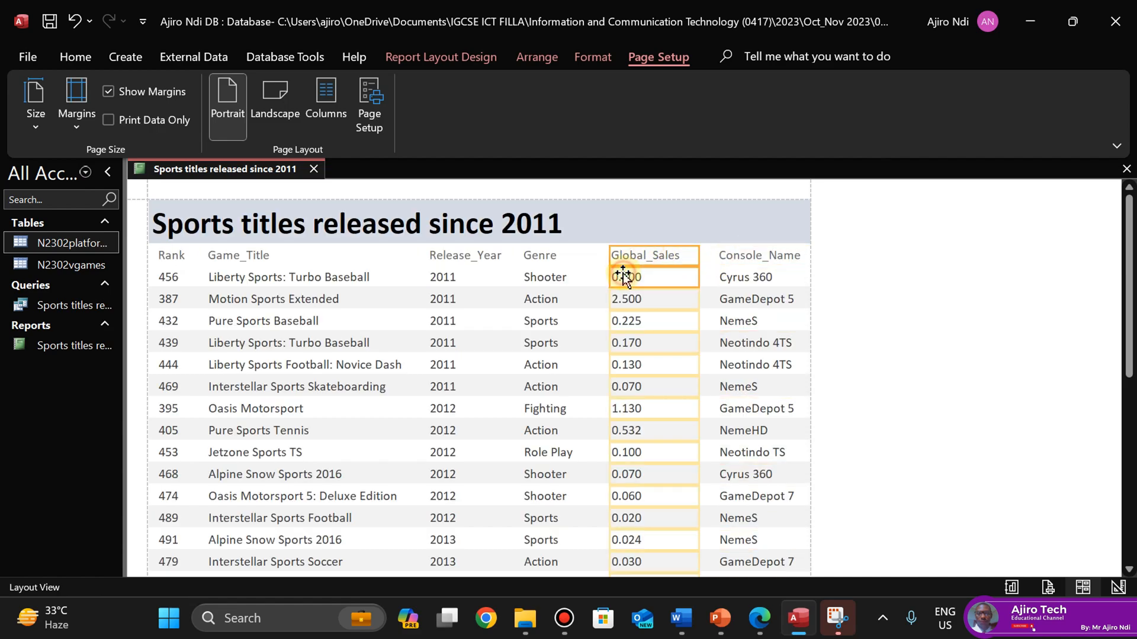
pyautogui.press('Right')
pyautogui.press('Right')
pyautogui.press('Right')
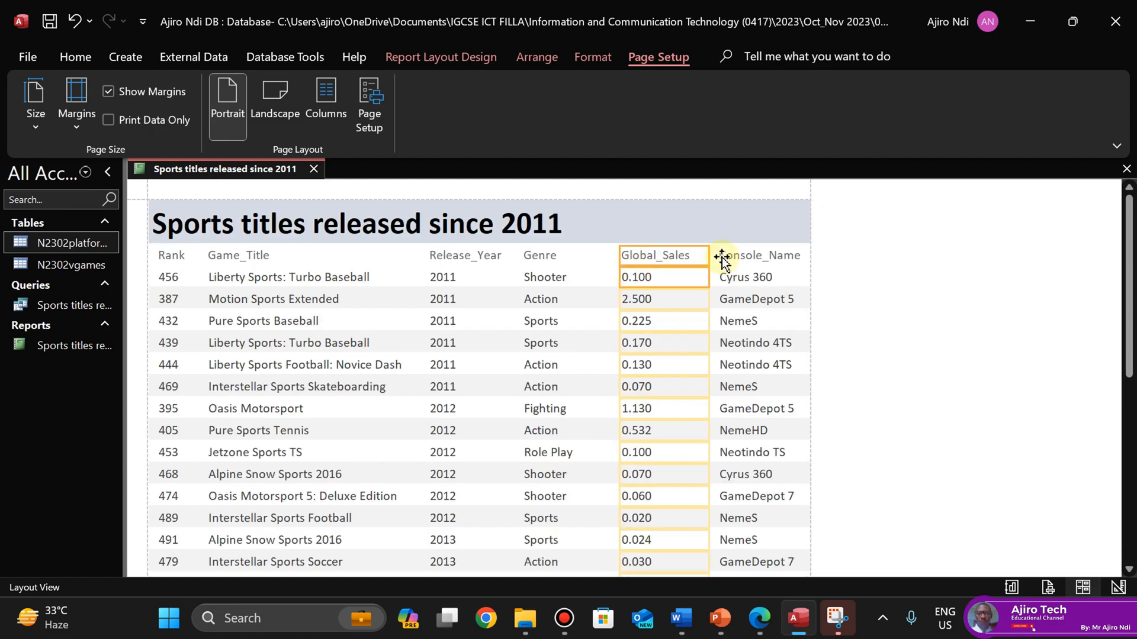
pyautogui.moveTo(709, 260); pyautogui.dragTo(698, 259)
# Move the Genre label and data together to the right, into the gap before Global_Sales
pyautogui.click(542, 257)
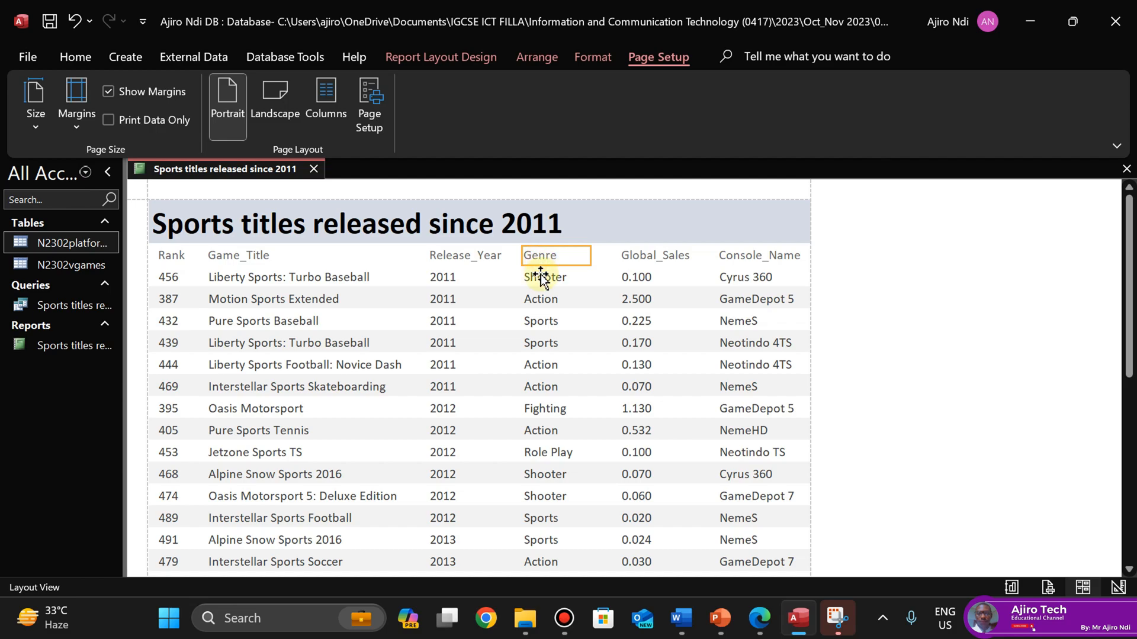
pyautogui.keyDown('ctrl'); pyautogui.click(540, 276); pyautogui.keyUp('ctrl')
pyautogui.press('Right')
pyautogui.press('Right')
pyautogui.press('Right')
pyautogui.press('Right')
pyautogui.press('Right')
pyautogui.press('Right')
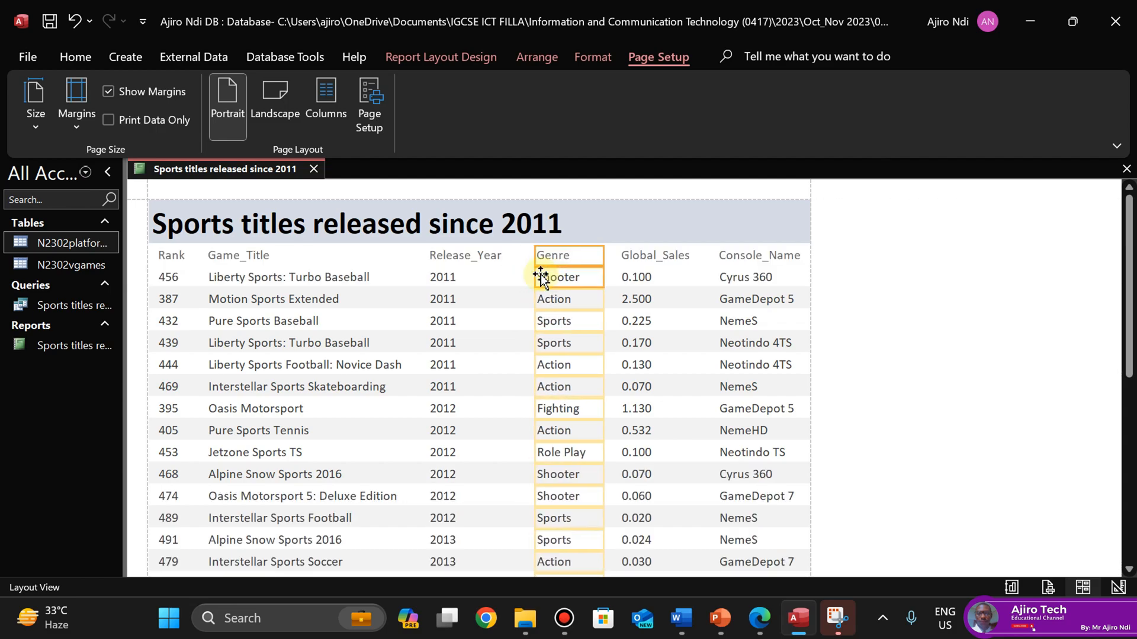
# Move the Release_Year label and data together to the right, closer to Genre
pyautogui.click(453, 255)
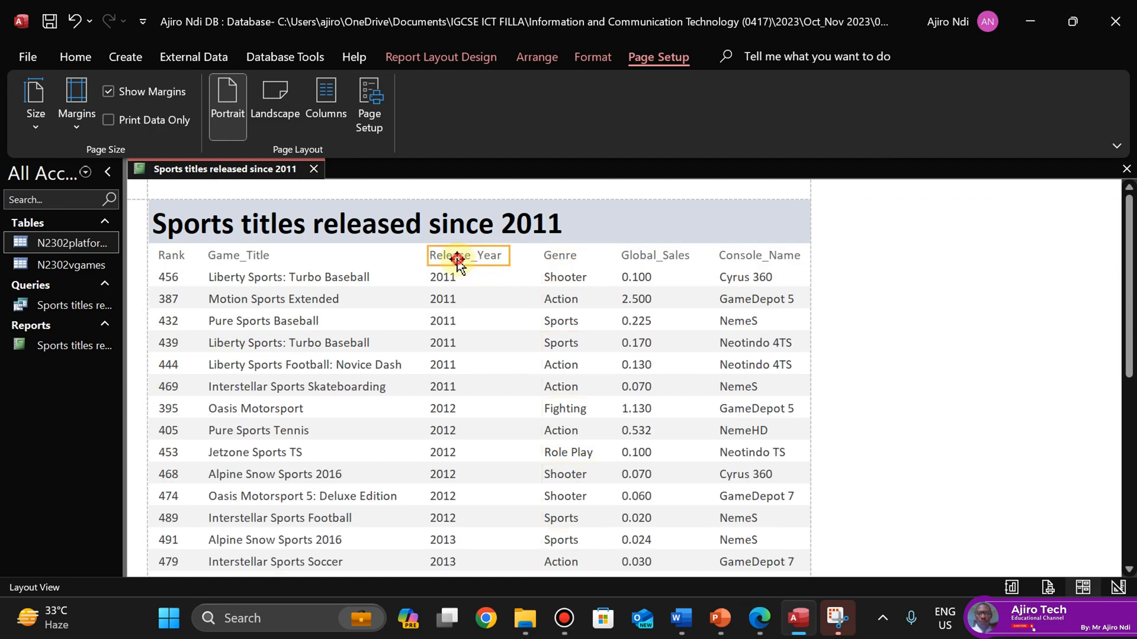
pyautogui.keyDown('ctrl'); pyautogui.click(444, 277); pyautogui.keyUp('ctrl')
pyautogui.press('Right')
pyautogui.press('Right')
pyautogui.press('Right')
pyautogui.press('Right')
pyautogui.press('Right')
pyautogui.press('Right')
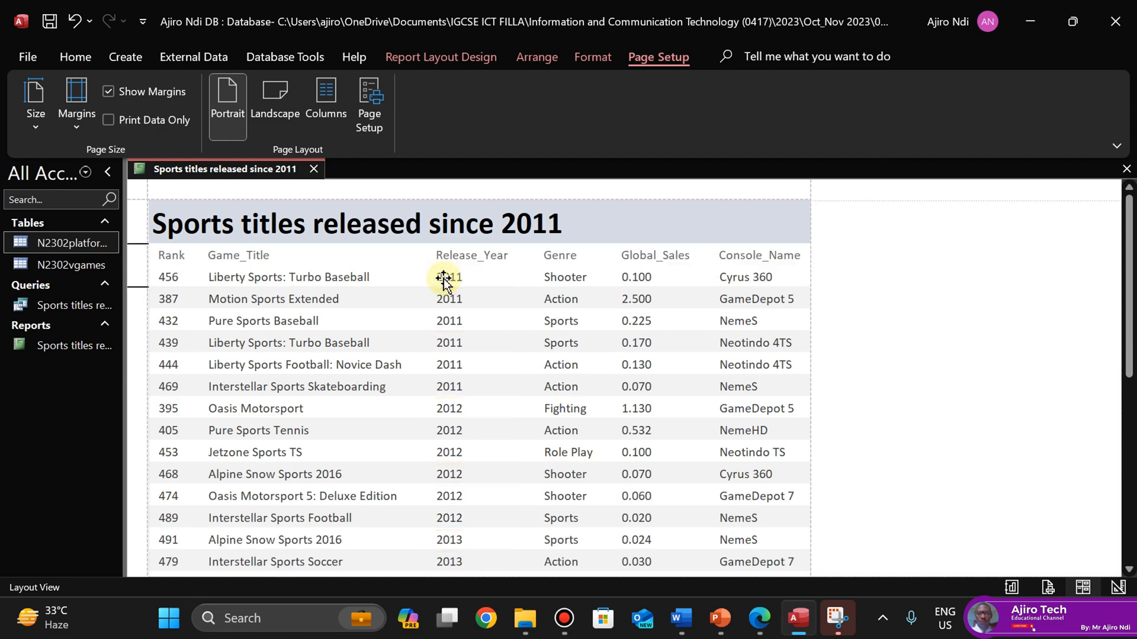
# Widen the Game_Title label and data by extending their right edge toward Release_Year
pyautogui.click(261, 259)
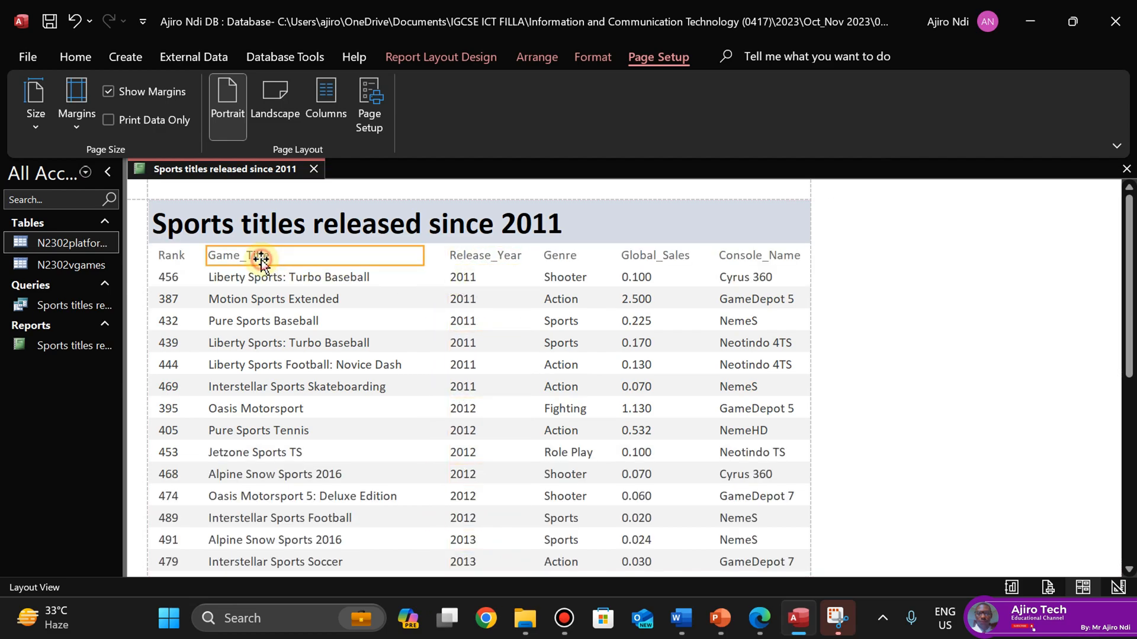
pyautogui.keyDown('ctrl'); pyautogui.click(269, 277); pyautogui.keyUp('ctrl')
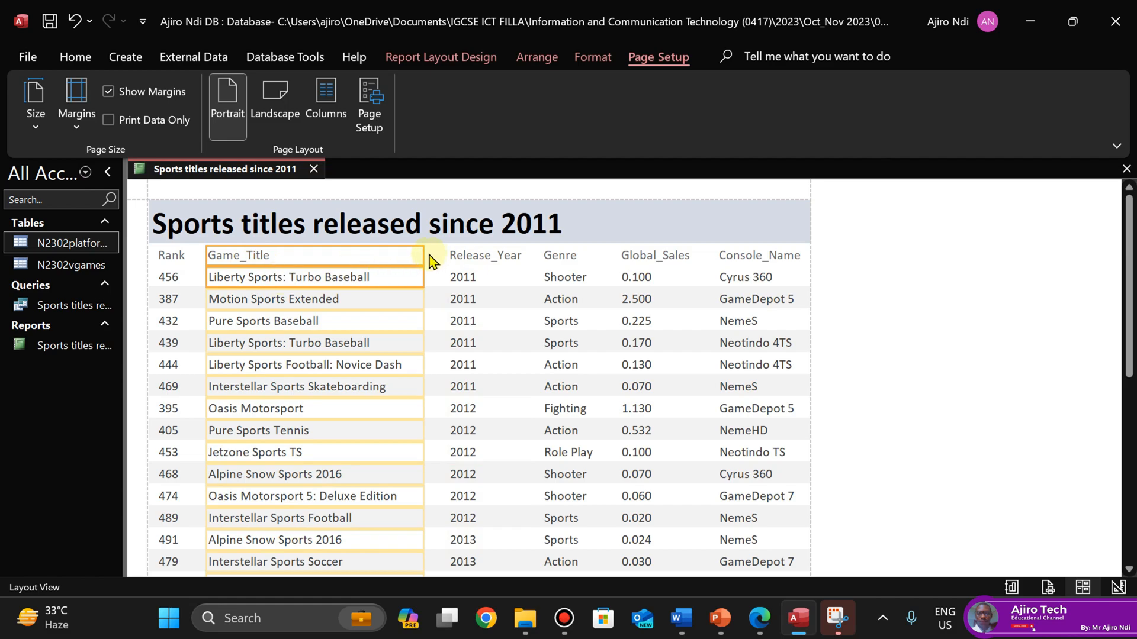
pyautogui.moveTo(422, 253); pyautogui.dragTo(436, 253)
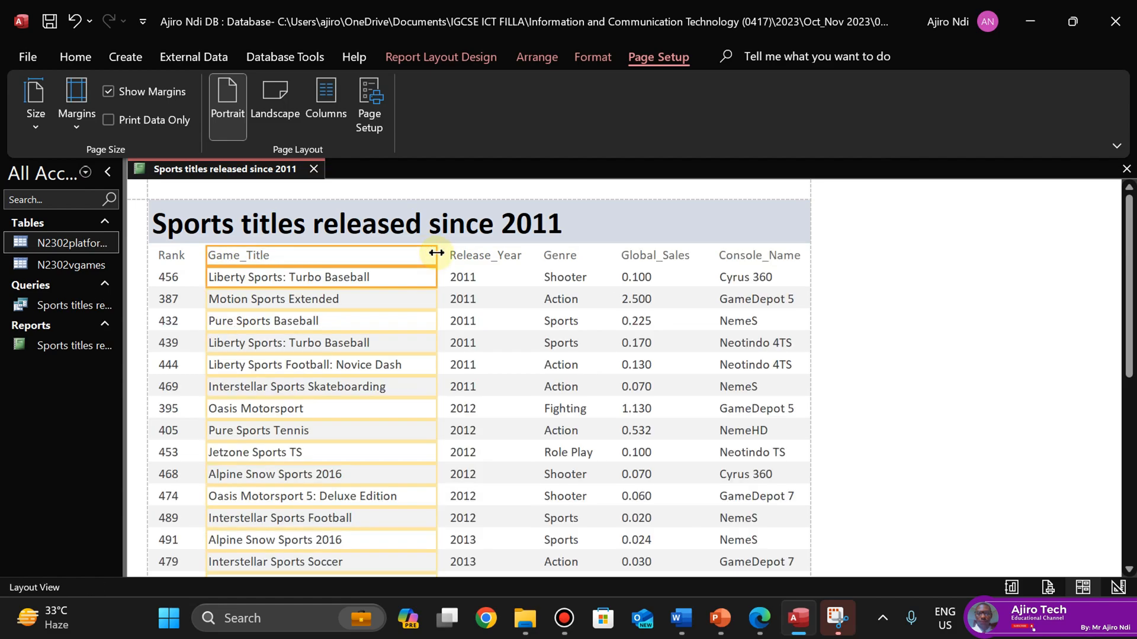
# Save the report, check in print preview whether the long game titles fit, and close the preview
pyautogui.rightClick(252, 175)
pyautogui.click(265, 182)
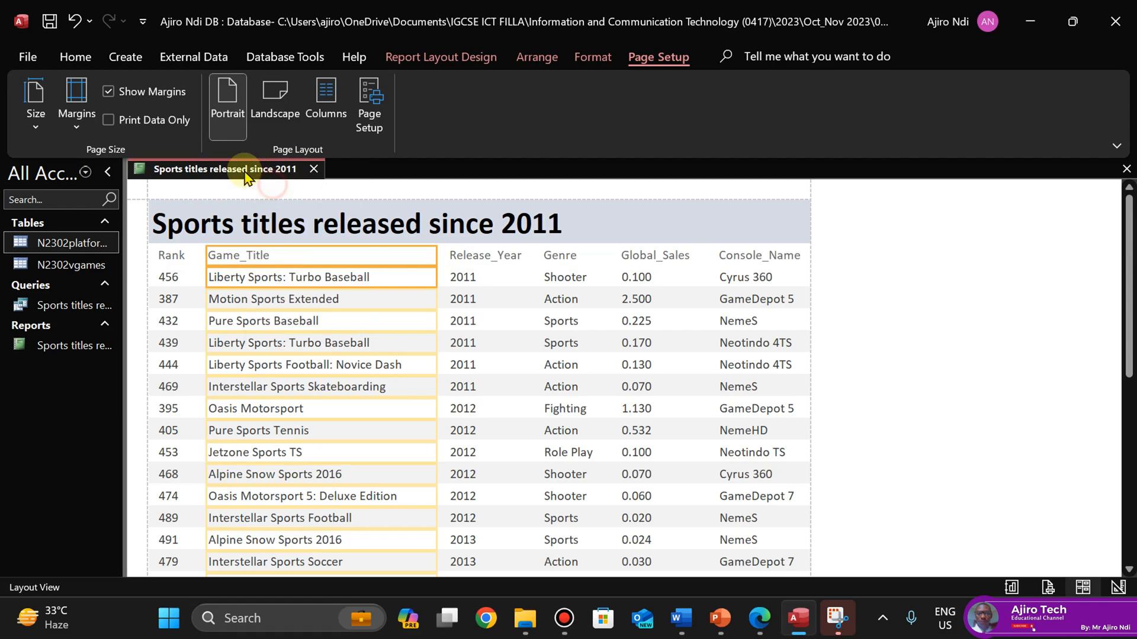
pyautogui.rightClick(232, 172)
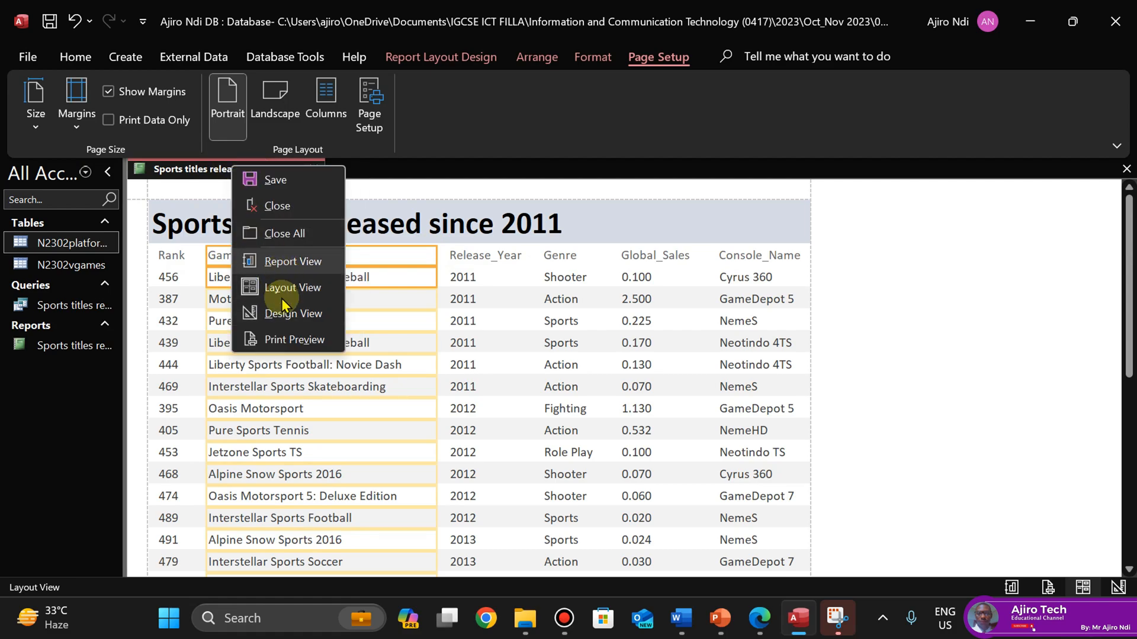
pyautogui.click(277, 341)
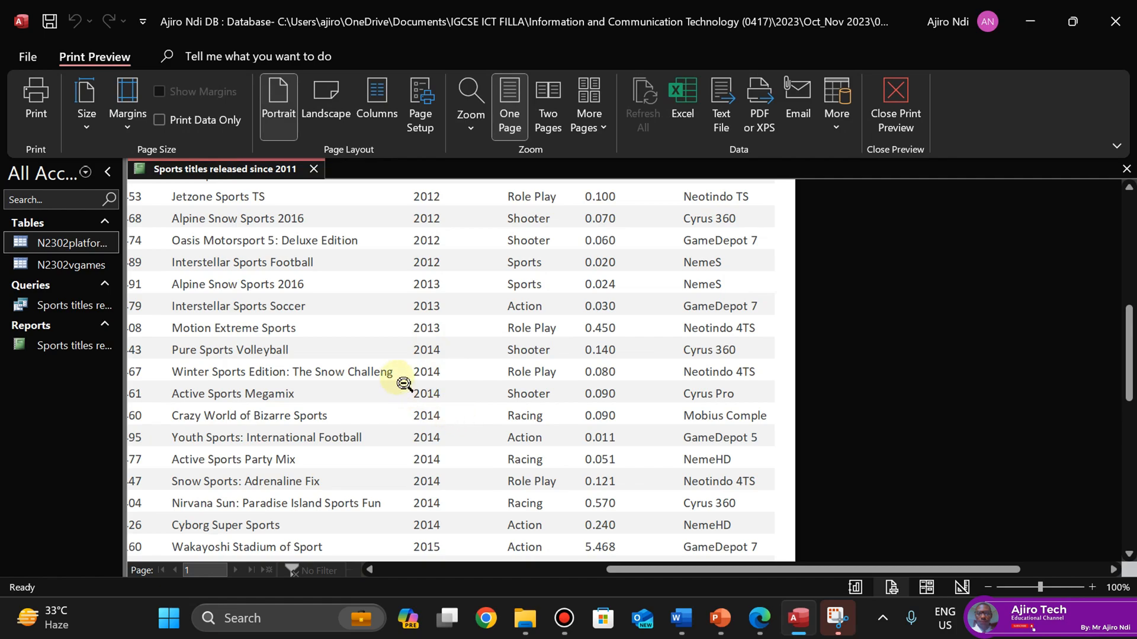
pyautogui.click(894, 115)
# Narrow the Rank column and extend the Game_Title column left into the freed space, keeping its right edge near Release_Year
pyautogui.click(175, 256)
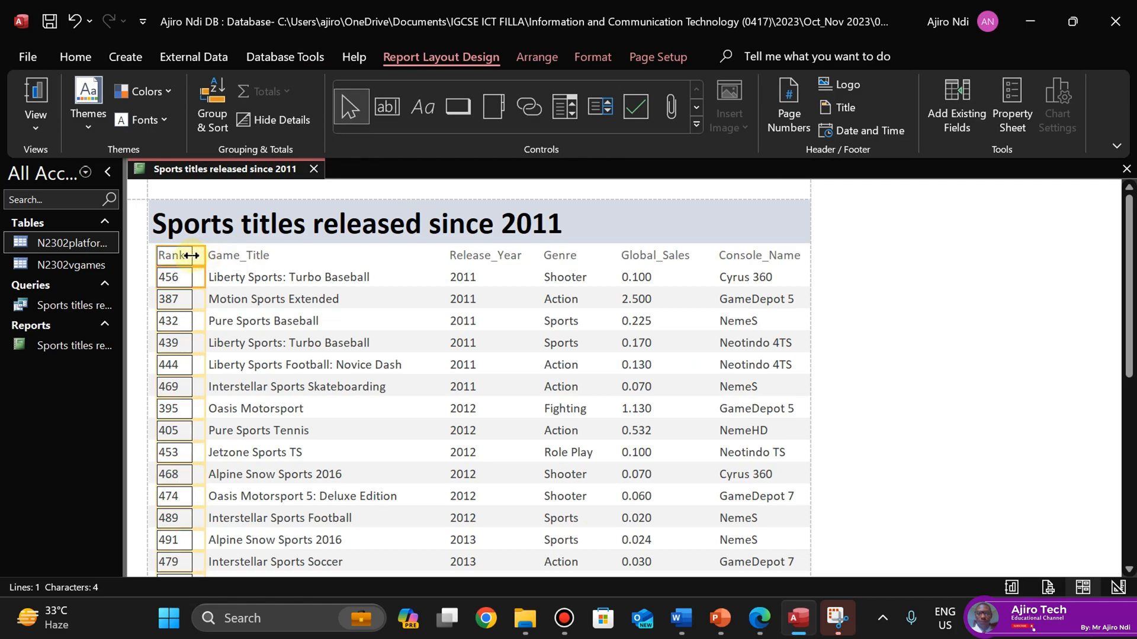
pyautogui.click(231, 255)
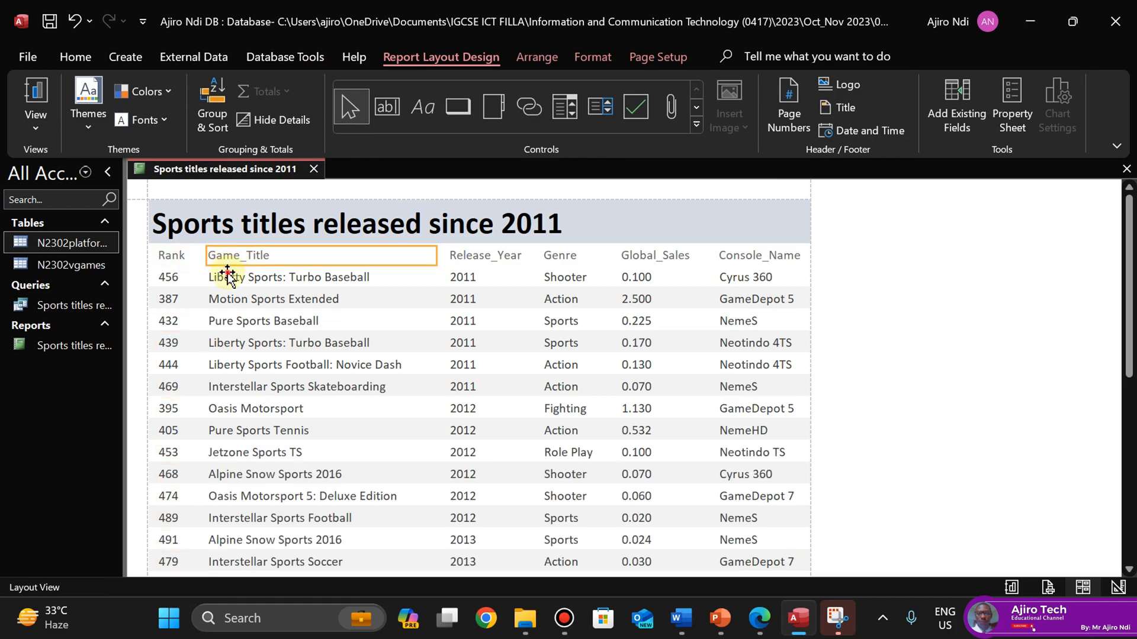
pyautogui.keyDown('shift'); pyautogui.click(228, 276); pyautogui.keyUp('shift')
pyautogui.press('Left')
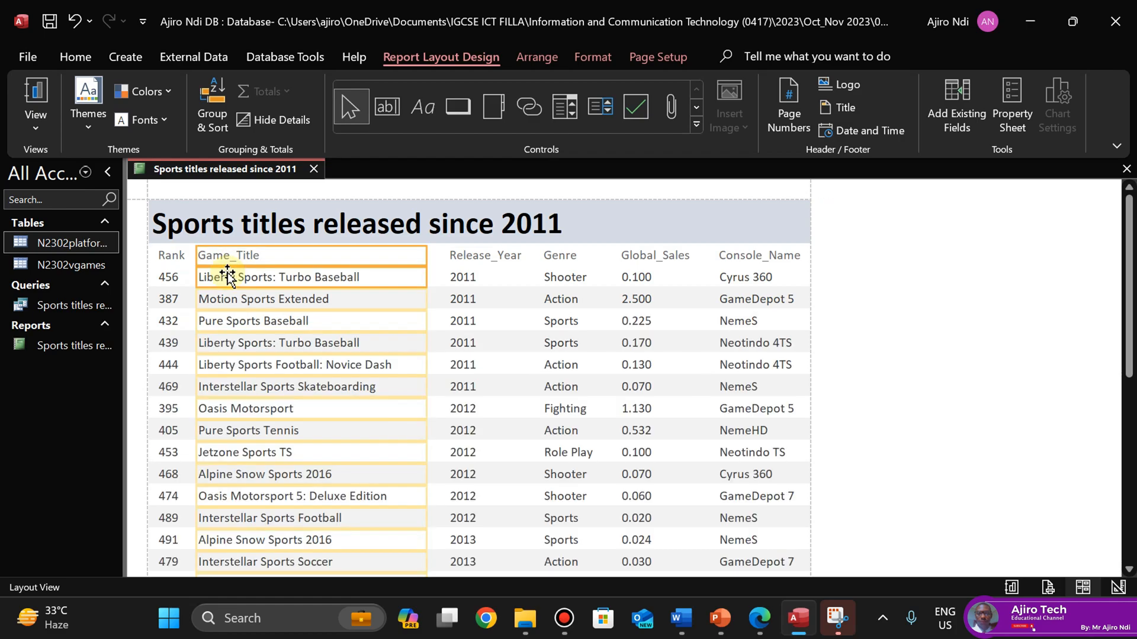
pyautogui.moveTo(426, 253); pyautogui.dragTo(436, 255)
# Nudge the Global_Sales label and data further right so they sit just beside Console_Name
pyautogui.click(476, 256)
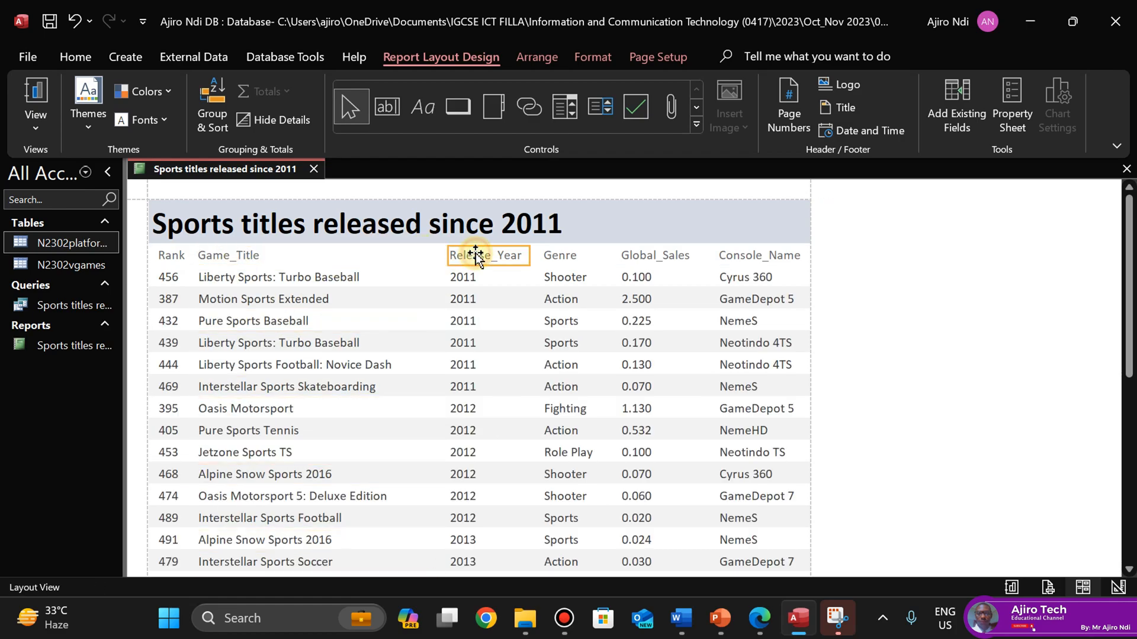
pyautogui.click(656, 258)
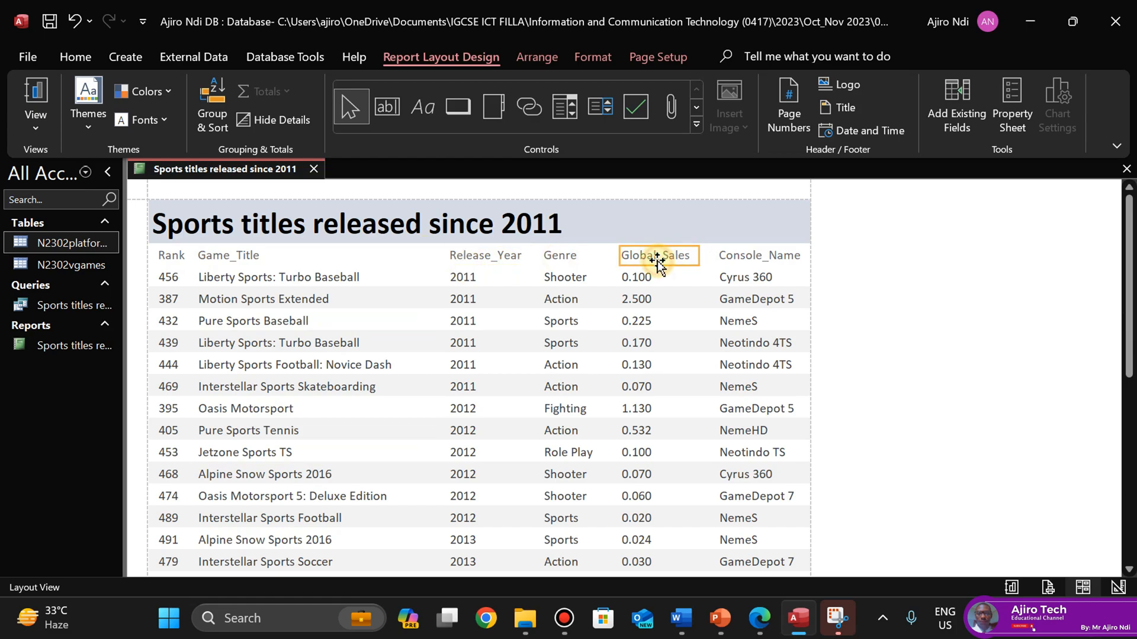
pyautogui.keyDown('shift'); pyautogui.click(643, 278); pyautogui.keyUp('shift')
pyautogui.press('Right')
pyautogui.press('Right')
pyautogui.press('Right')
pyautogui.press('Right')
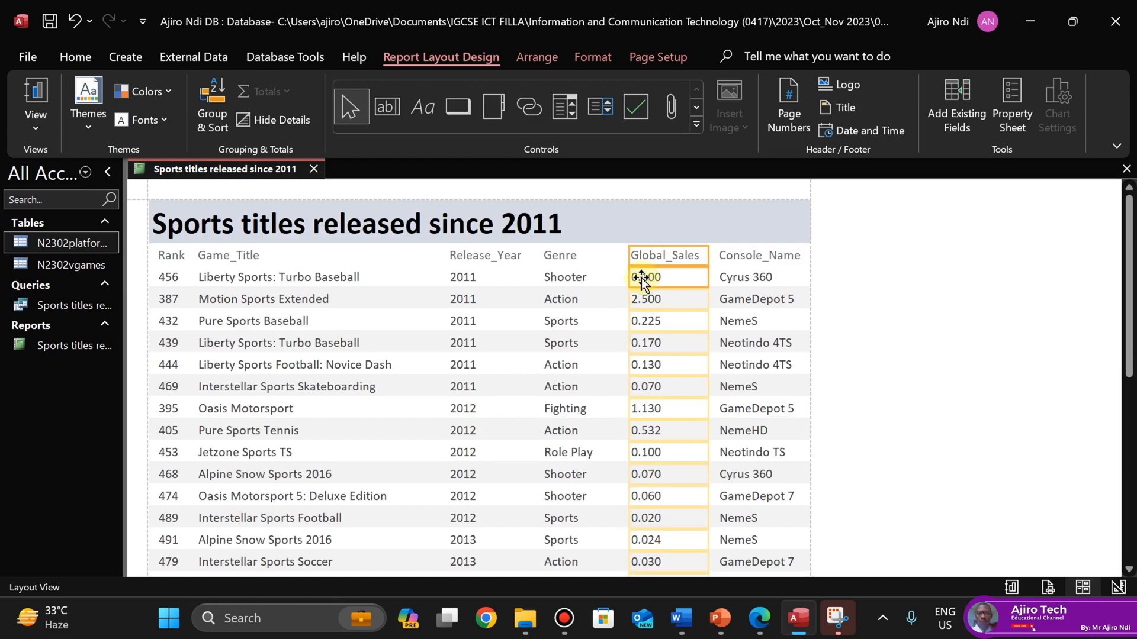
# Nudge the Genre label and data slightly further right toward the repositioned Global_Sales column
pyautogui.click(553, 254)
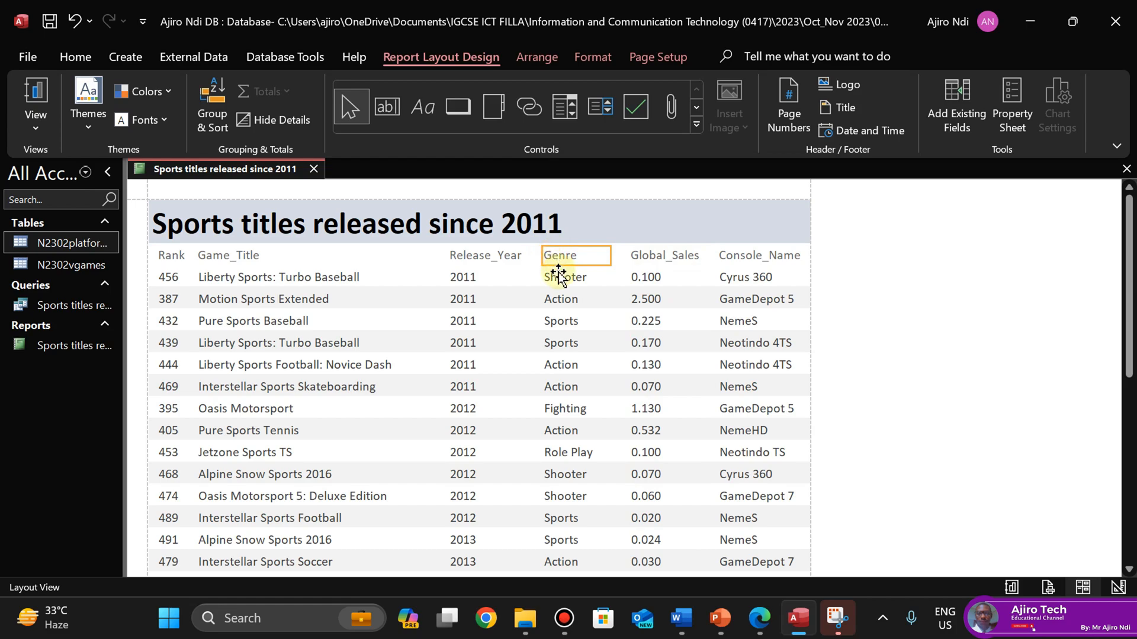
pyautogui.keyDown('shift'); pyautogui.click(559, 274); pyautogui.keyUp('shift')
pyautogui.press('Right')
pyautogui.press('Right')
pyautogui.press('Right')
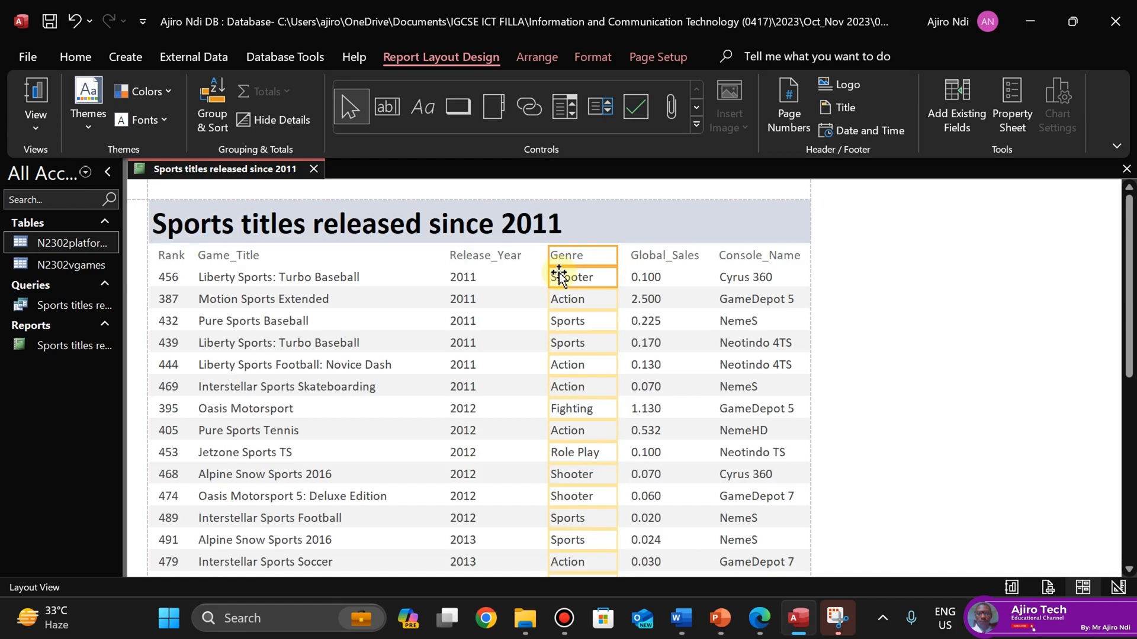
# Nudge the Release_Year label and data slightly further right, making more room beside Game_Title
pyautogui.click(478, 260)
pyautogui.keyDown('shift'); pyautogui.click(459, 278); pyautogui.keyUp('shift')
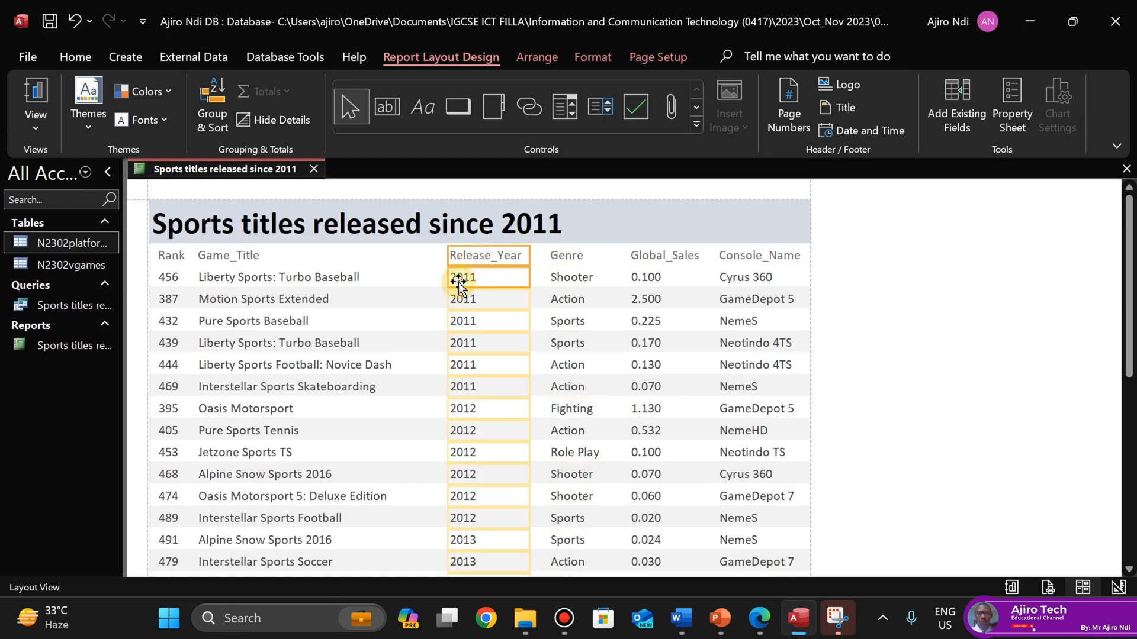
pyautogui.press('Right')
# Extend the right edge of the Game_Title label and data almost up to the Release_Year column
pyautogui.click(267, 256)
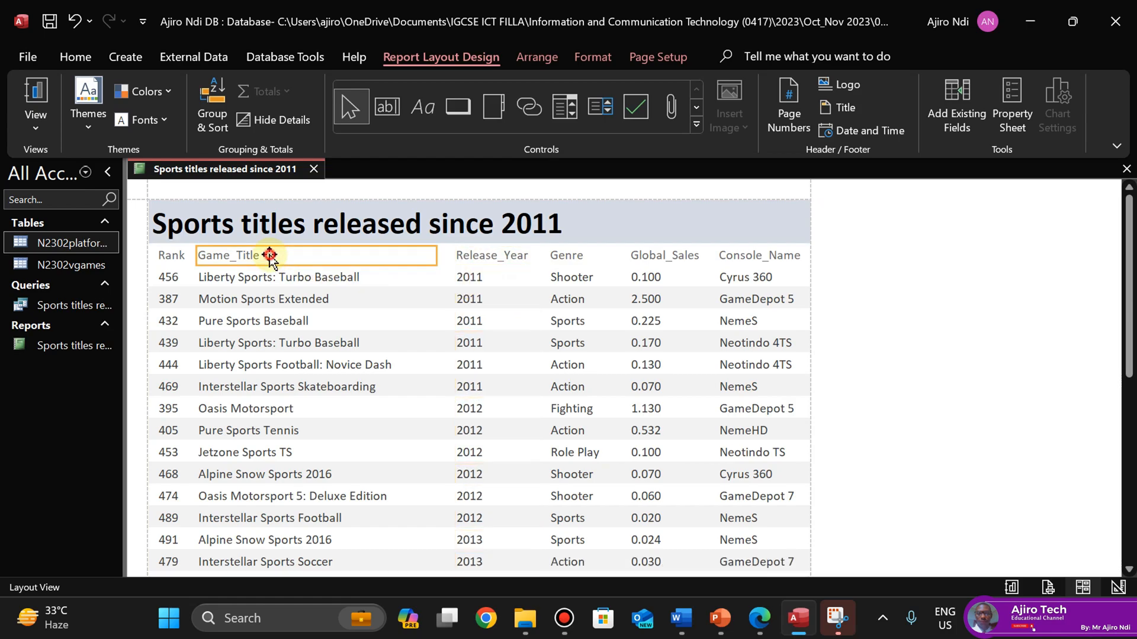
pyautogui.keyDown('shift'); pyautogui.click(269, 278); pyautogui.keyUp('shift')
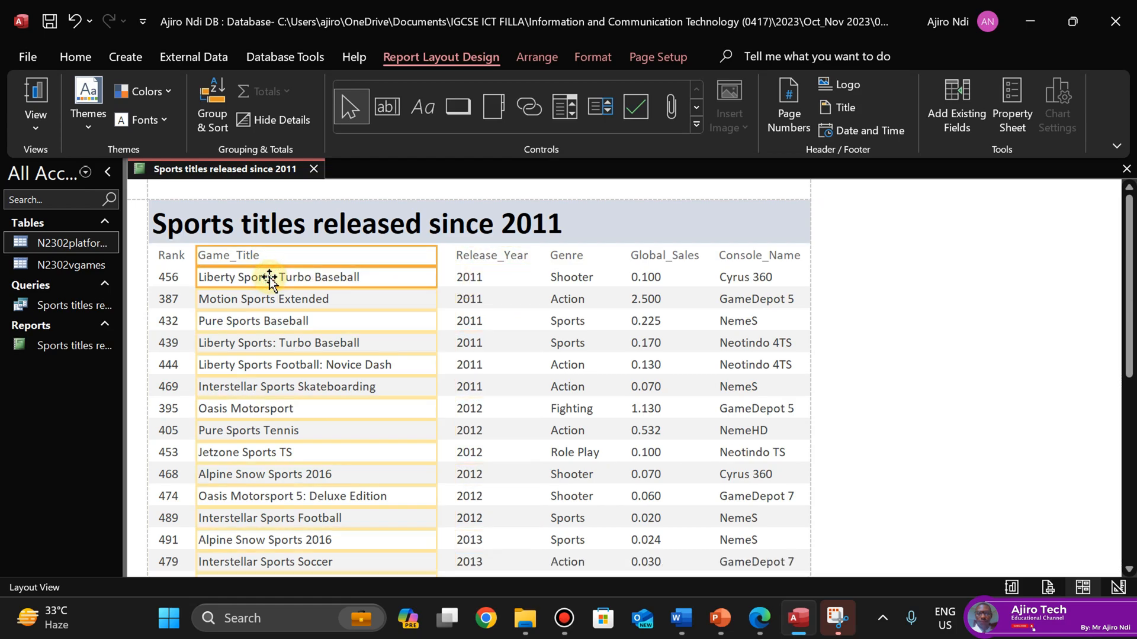
pyautogui.click(435, 256)
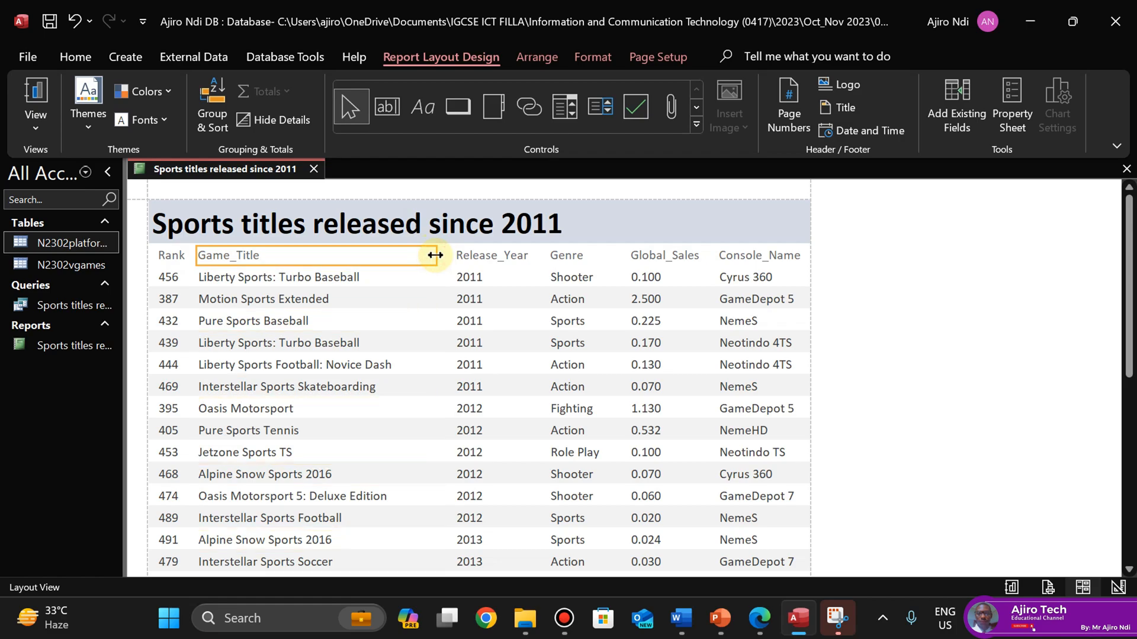
pyautogui.keyDown('shift'); pyautogui.click(290, 277); pyautogui.keyUp('shift')
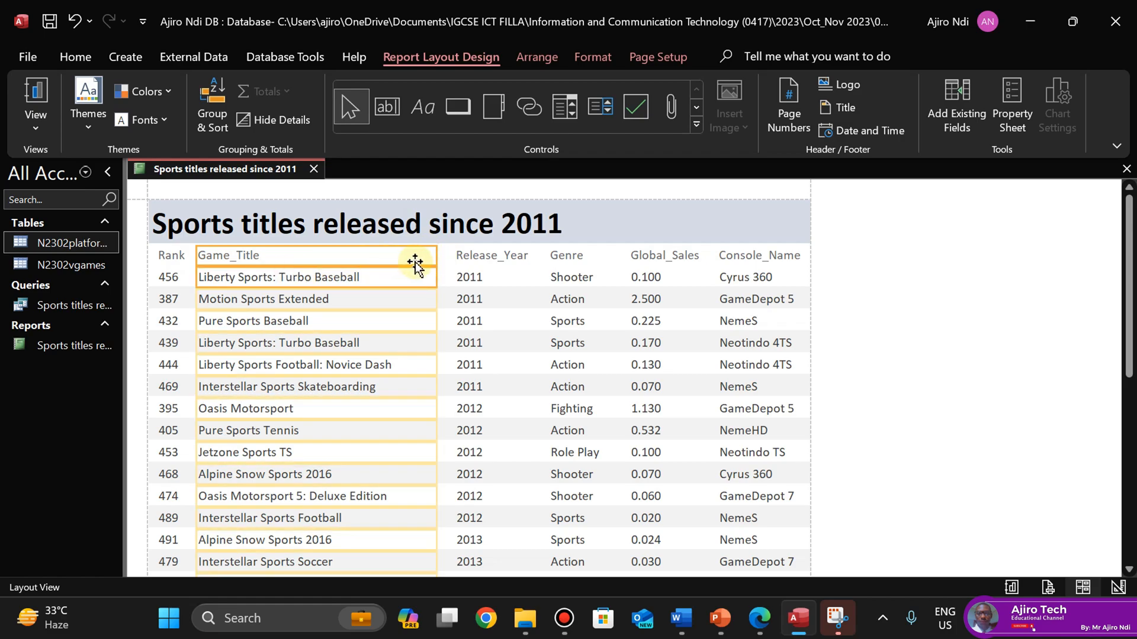
pyautogui.moveTo(437, 253); pyautogui.dragTo(445, 253)
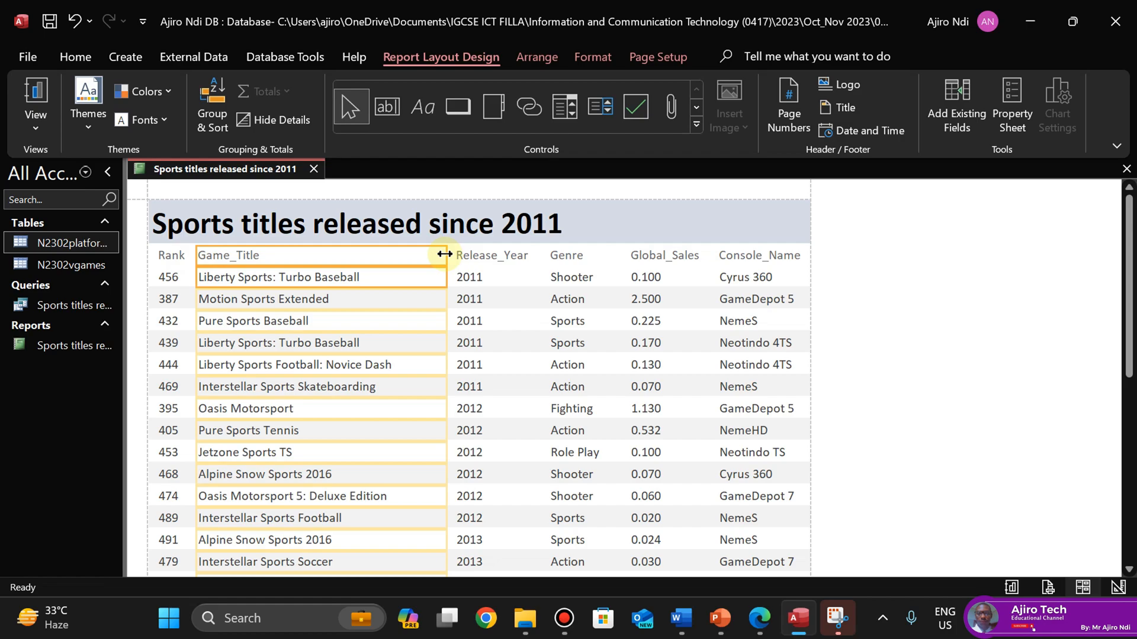
# Save the report, examine all rows and columns in print preview, and return to Layout View to check the Console_Name entries
pyautogui.rightClick(237, 169)
pyautogui.click(271, 180)
pyautogui.rightClick(231, 170)
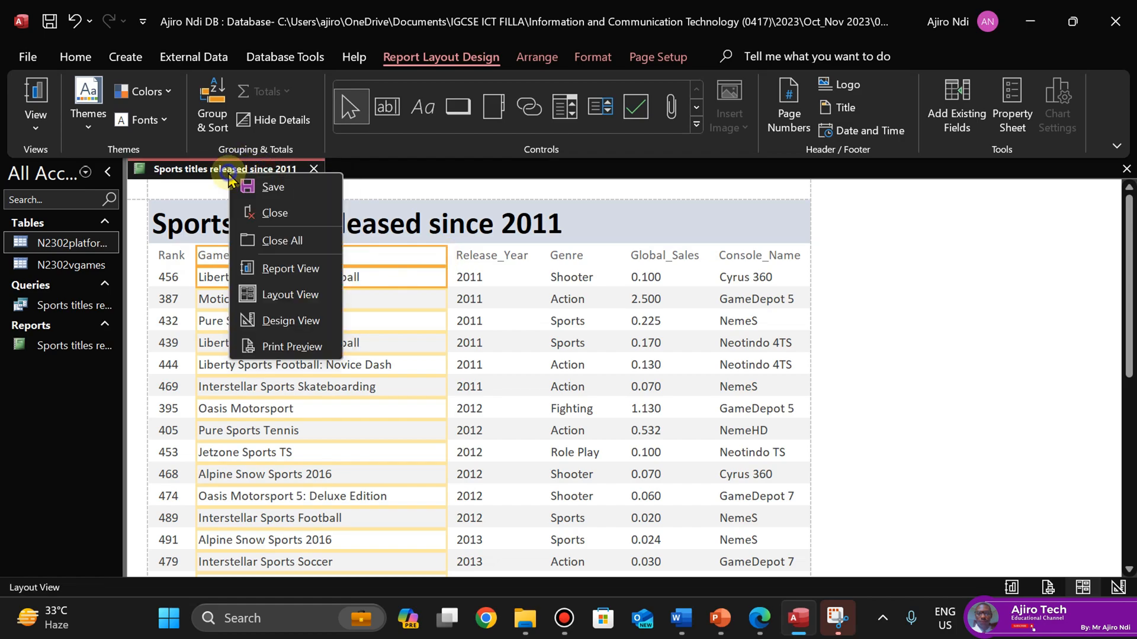
pyautogui.click(288, 347)
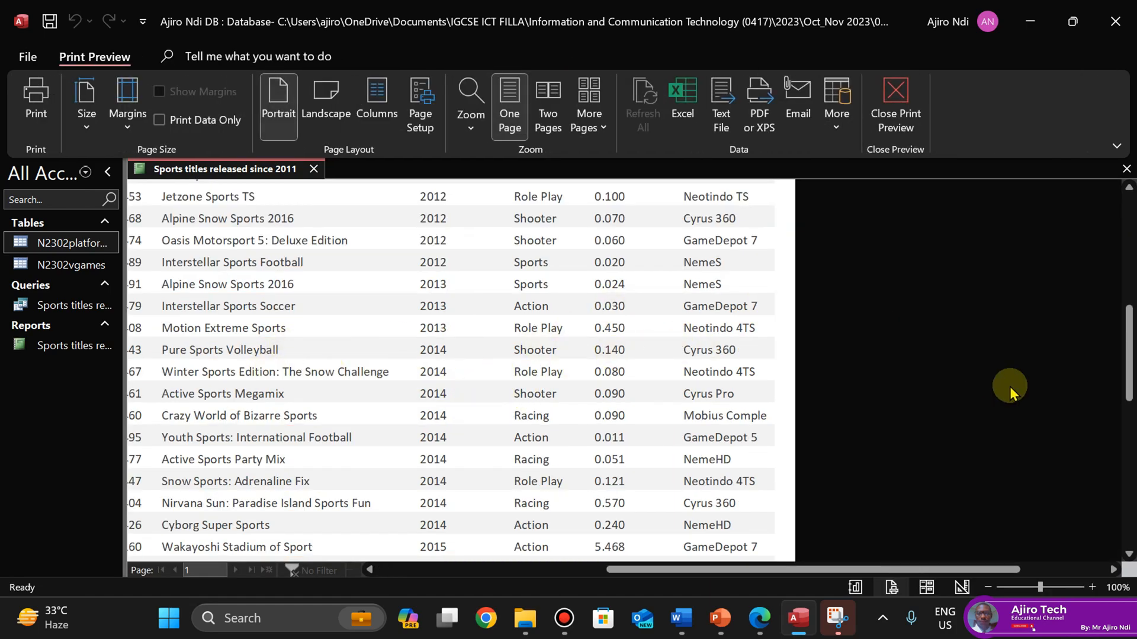
pyautogui.moveTo(739, 572); pyautogui.dragTo(629, 582)
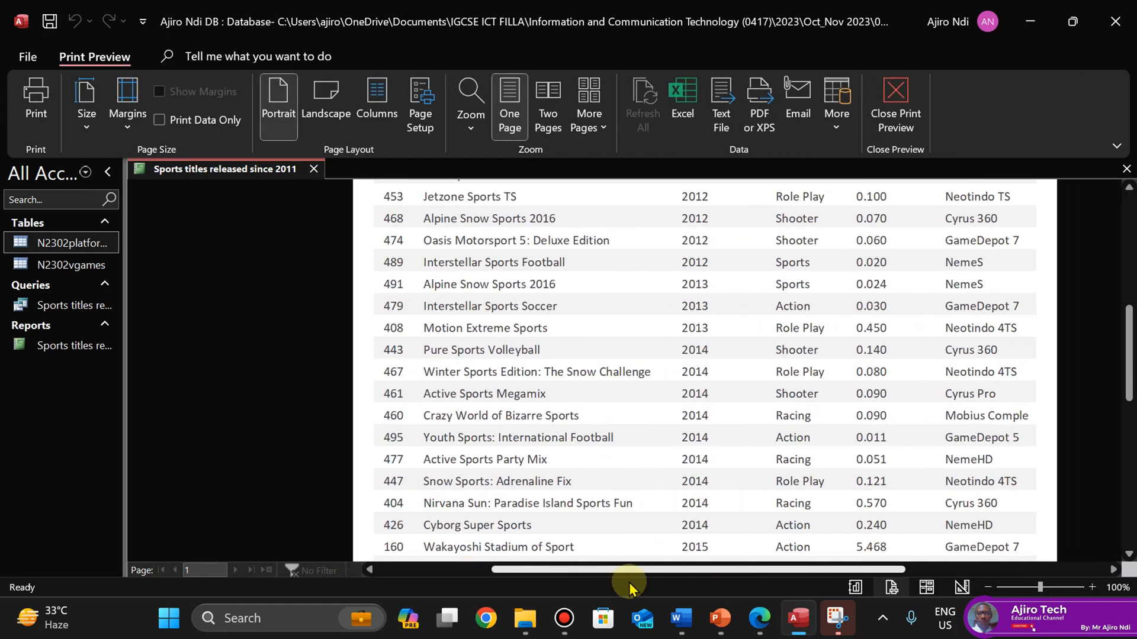
pyautogui.moveTo(1127, 373); pyautogui.dragTo(1131, 396)
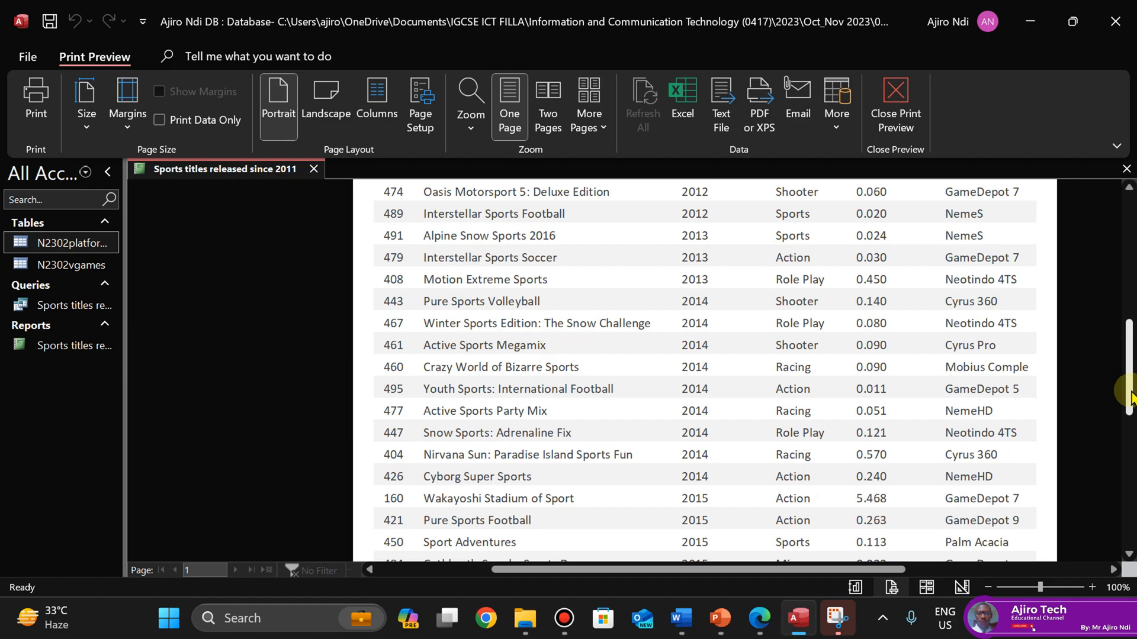
pyautogui.moveTo(1131, 395); pyautogui.dragTo(1125, 441)
pyautogui.click(905, 110)
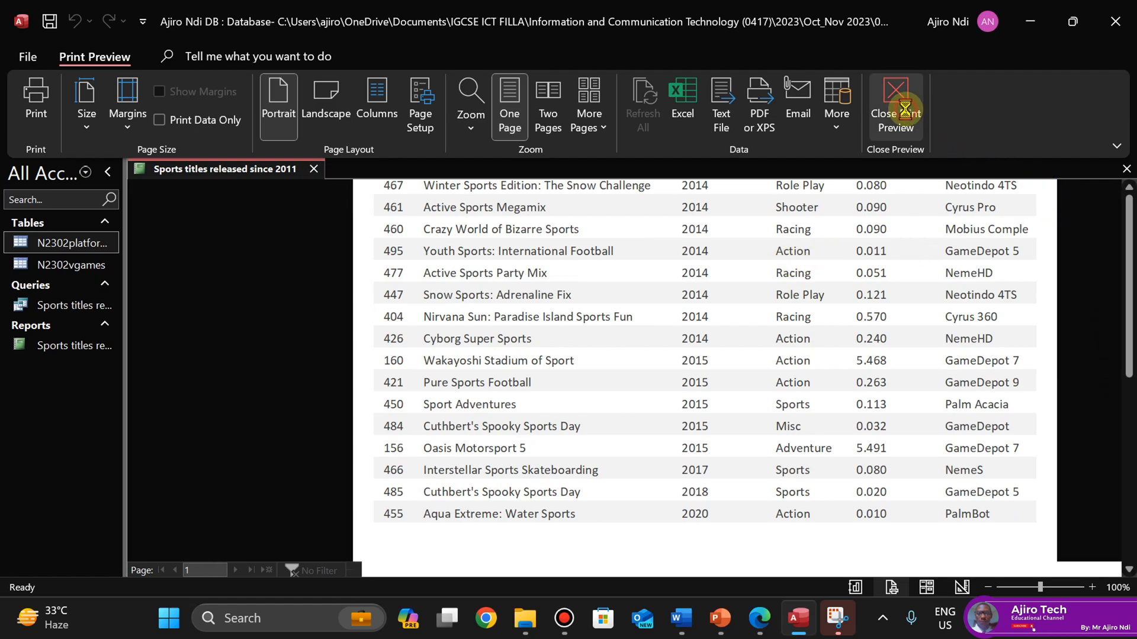
pyautogui.moveTo(1129, 248); pyautogui.dragTo(1132, 335)
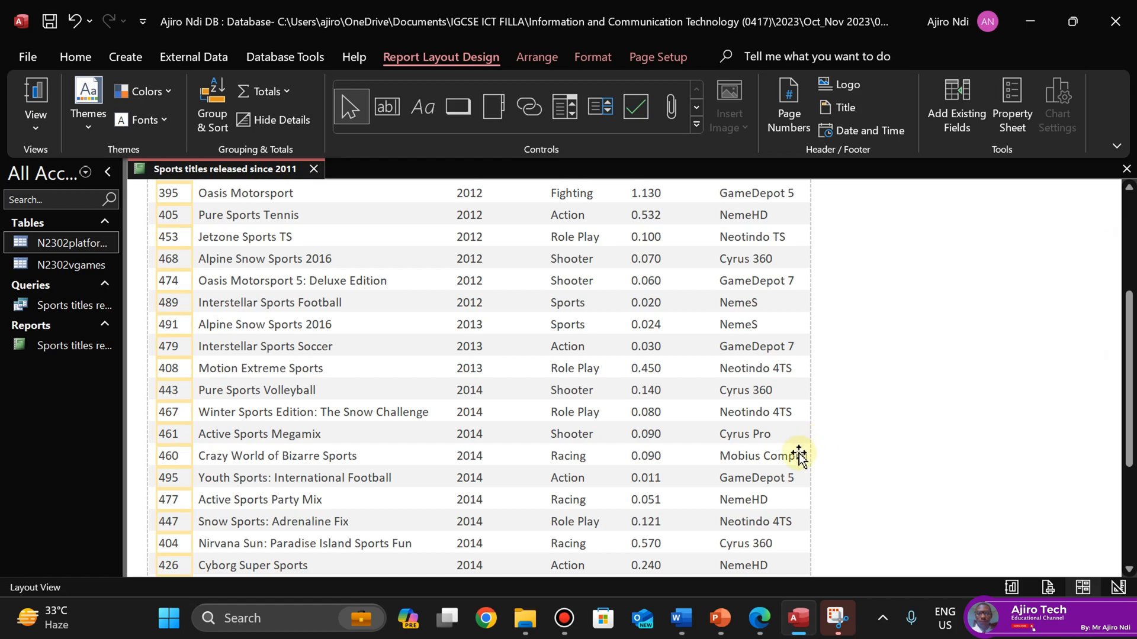
# Nudge the Global_Sales label and data slightly left, opening more space before the Console_Name column
pyautogui.moveTo(1129, 390); pyautogui.dragTo(1126, 193)
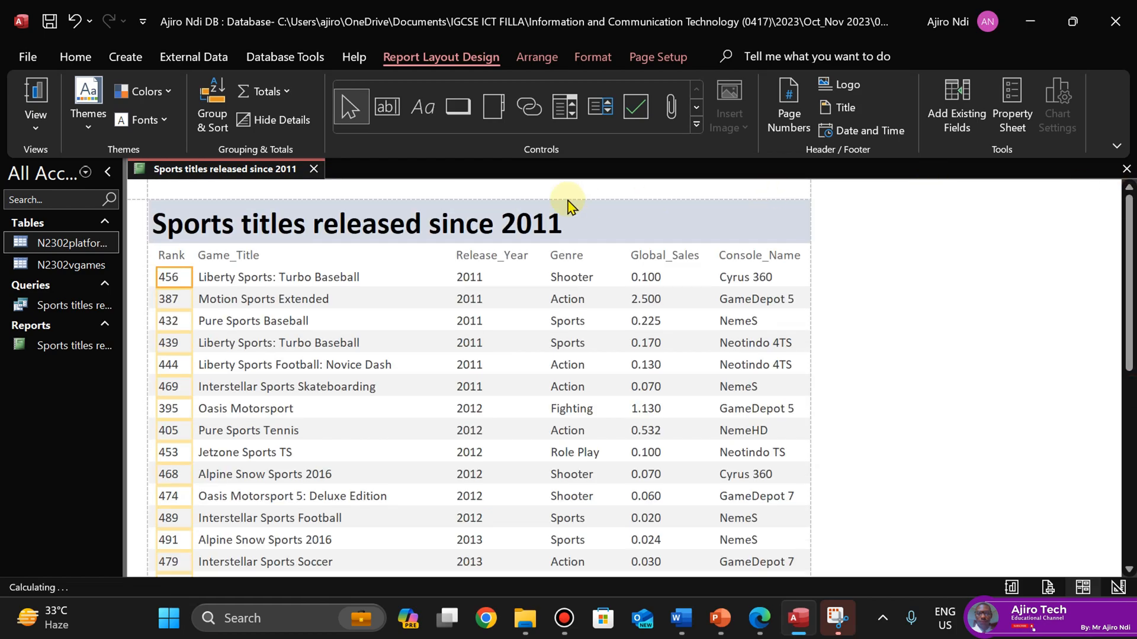
pyautogui.click(652, 256)
pyautogui.click(646, 277)
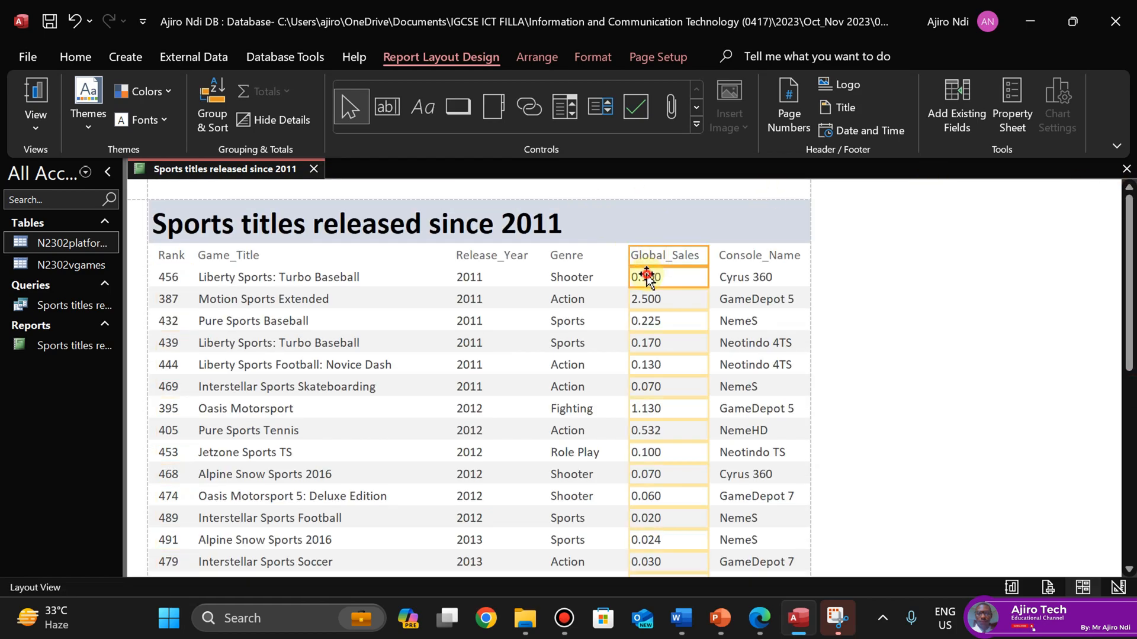
pyautogui.press('Left')
pyautogui.press('Left')
pyautogui.press('Left')
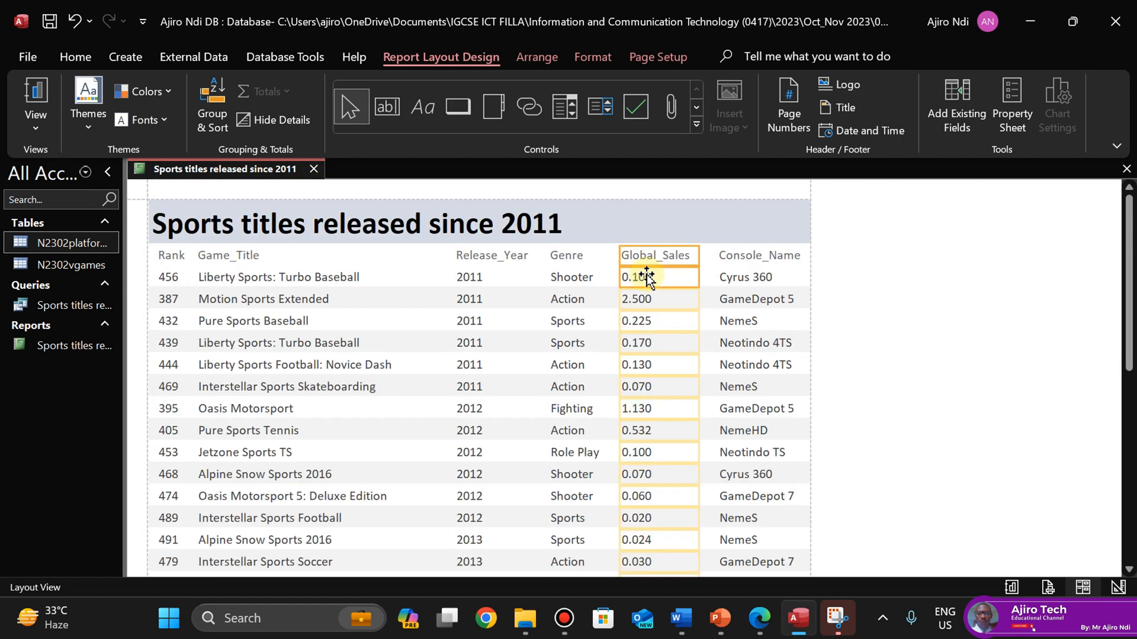
# Nudge the Genre label and data slightly left to even the gap before the Global_Sales column
pyautogui.click(575, 254)
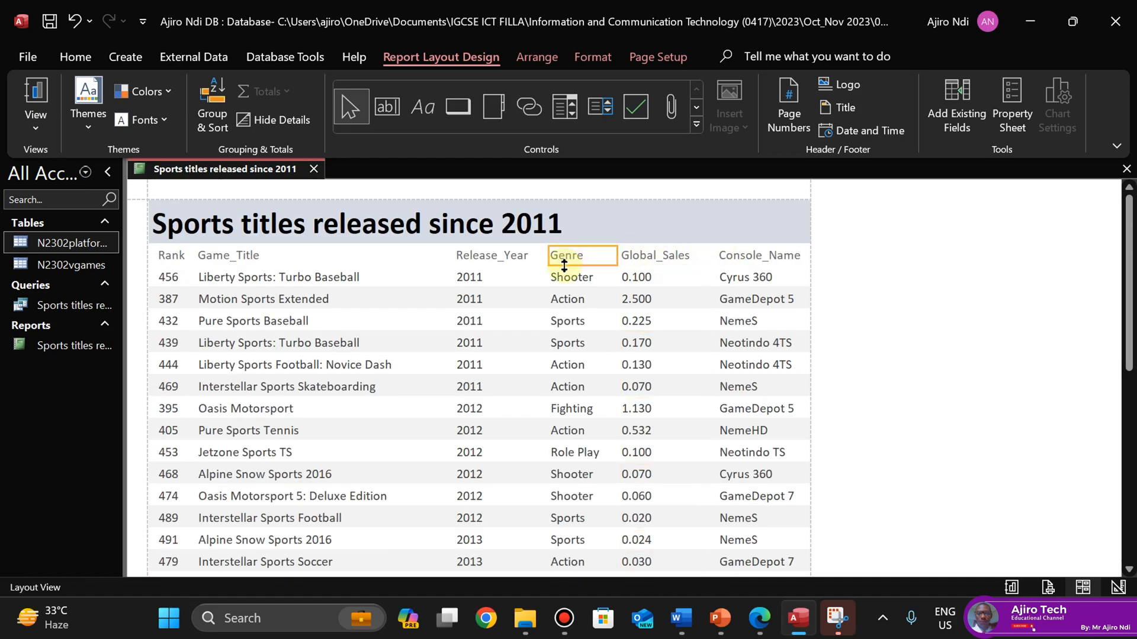
pyautogui.click(475, 258)
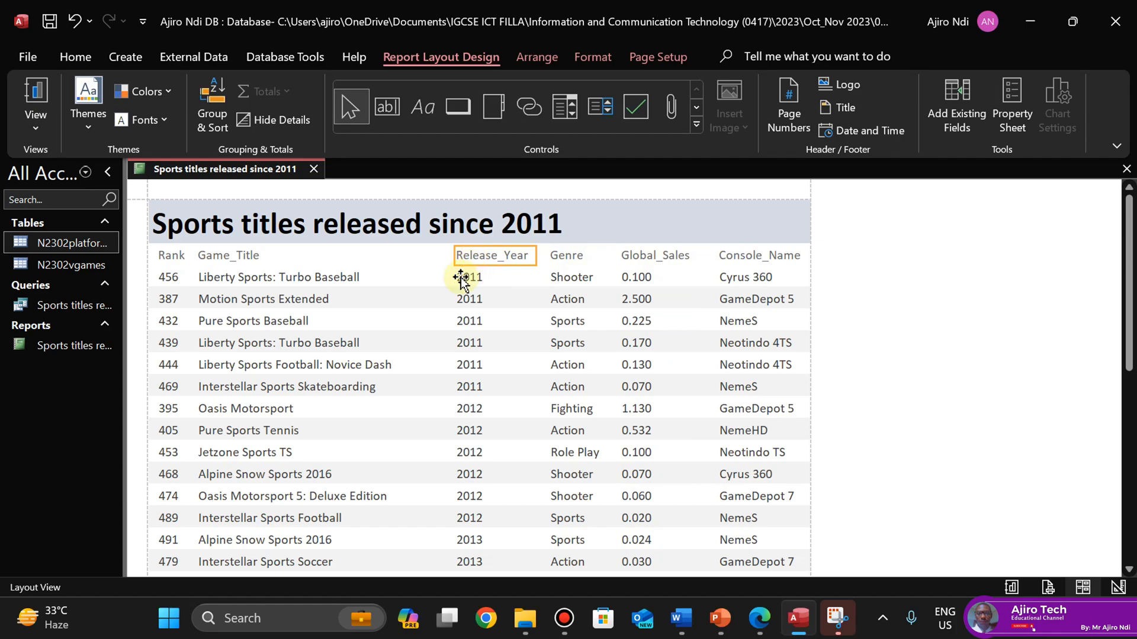
pyautogui.keyDown('shift'); pyautogui.click(461, 277); pyautogui.keyUp('shift')
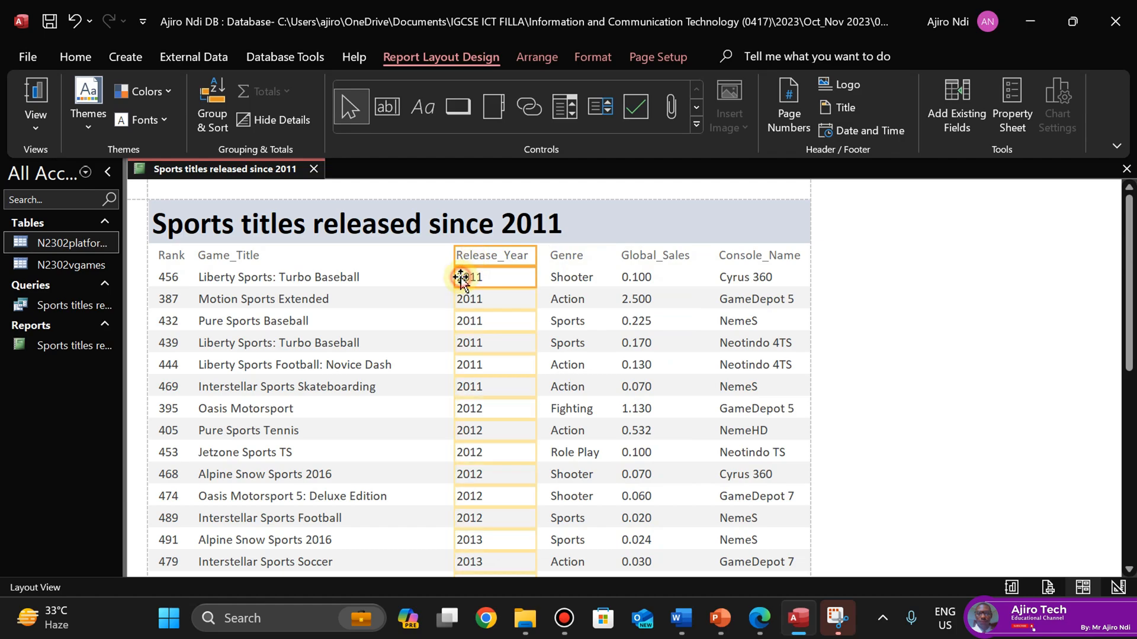
pyautogui.click(534, 261)
pyautogui.click(565, 258)
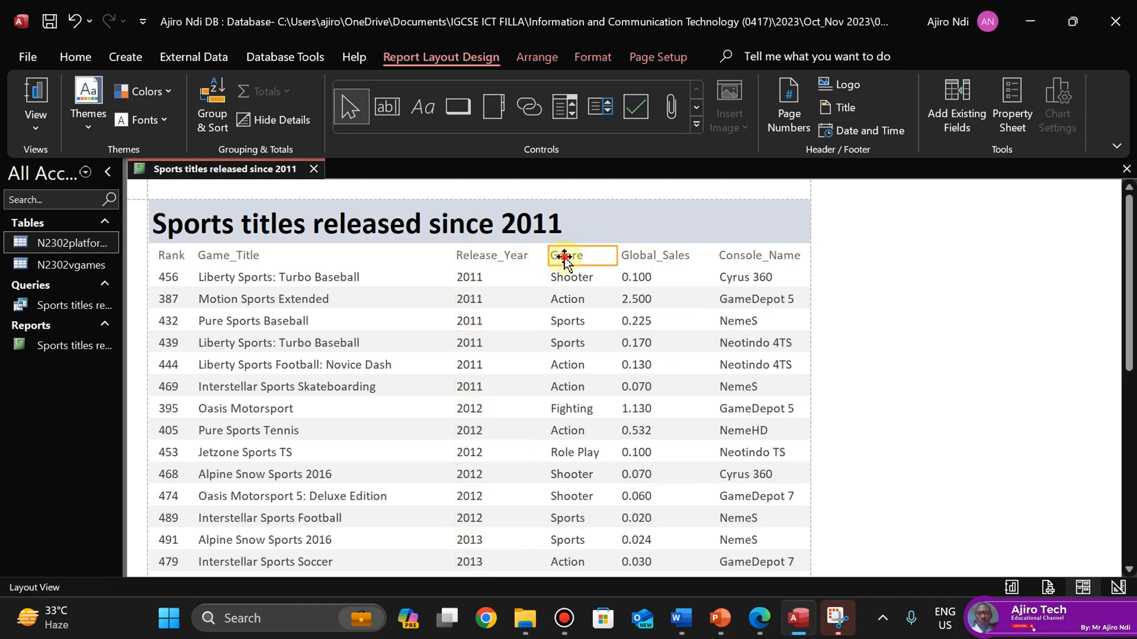
pyautogui.keyDown('shift'); pyautogui.click(564, 278); pyautogui.keyUp('shift')
pyautogui.press('Left')
pyautogui.press('Left')
pyautogui.press('Left')
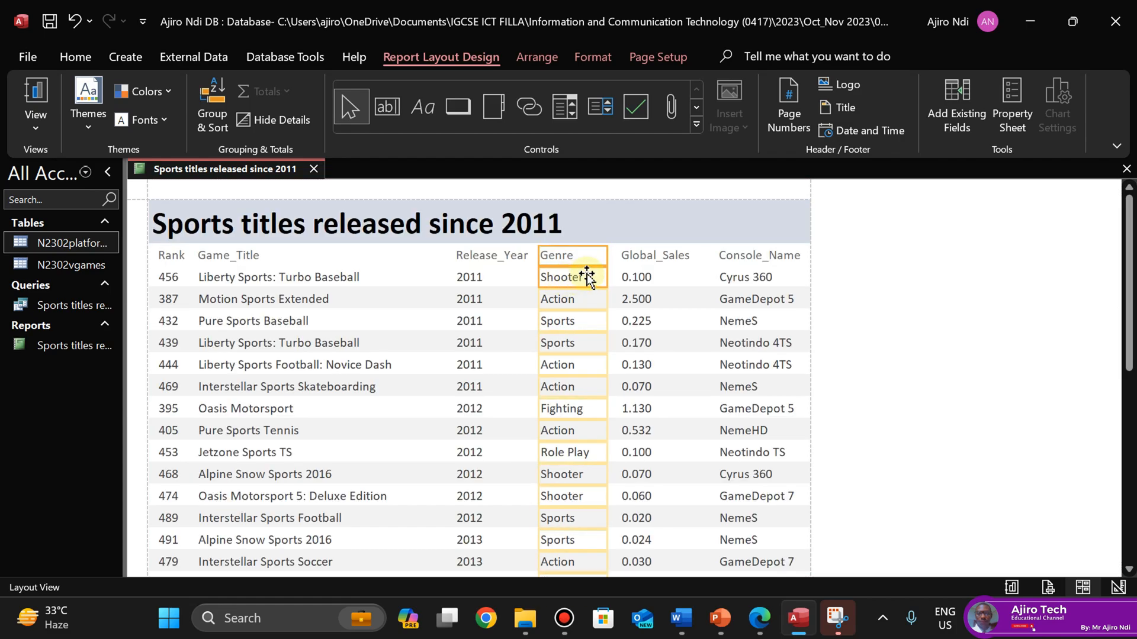
# Extend the left edge of the Console_Name label and data almost up to the Global_Sales column, then deselect the columns
pyautogui.click(728, 256)
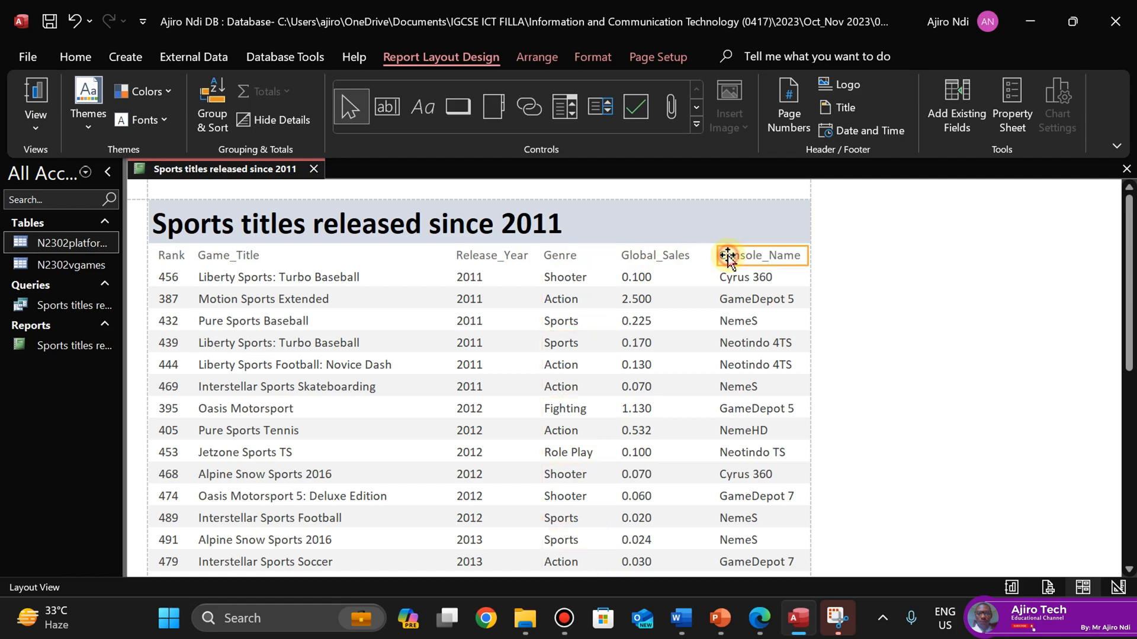
pyautogui.keyDown('shift'); pyautogui.click(728, 277); pyautogui.keyUp('shift')
pyautogui.moveTo(718, 256); pyautogui.dragTo(701, 257)
pyautogui.click(677, 256)
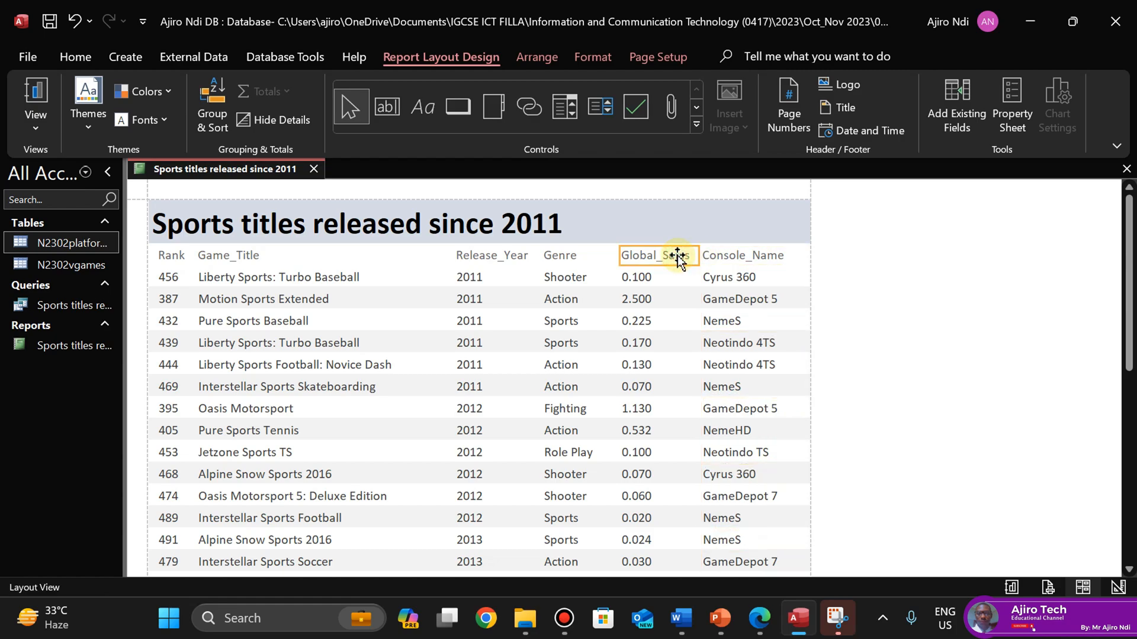
pyautogui.keyDown('shift'); pyautogui.click(656, 276); pyautogui.keyUp('shift')
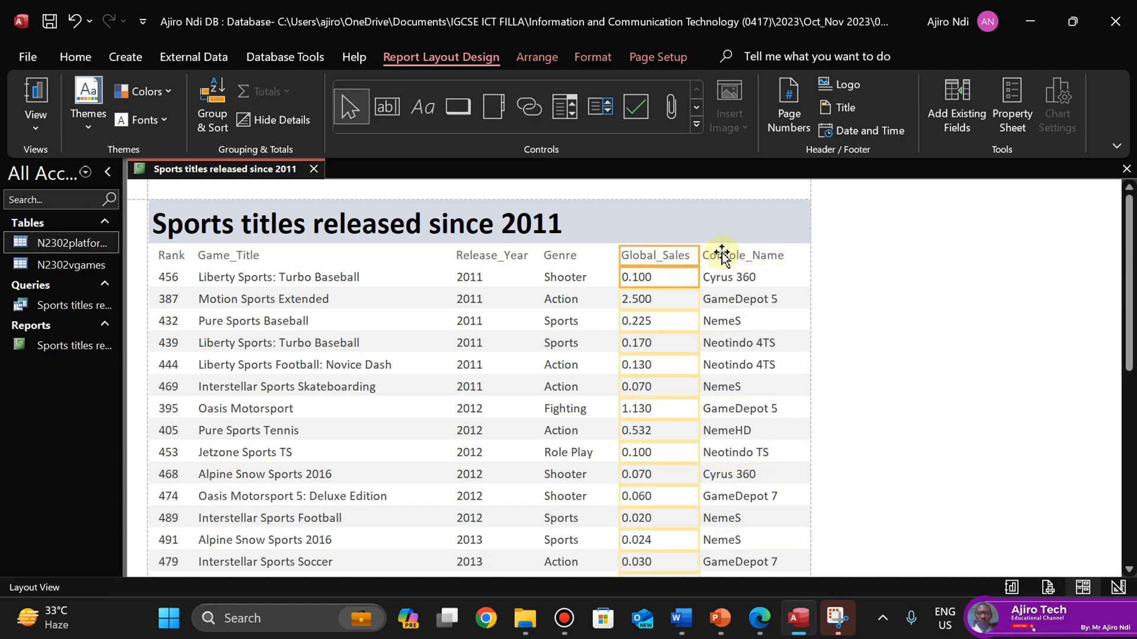
pyautogui.click(869, 310)
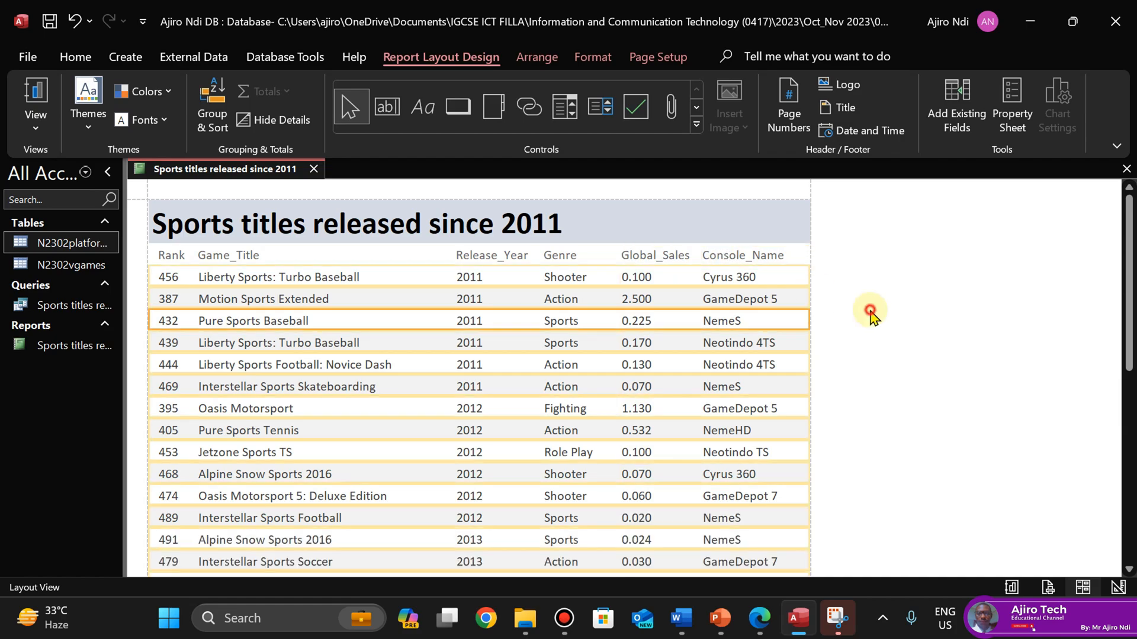
pyautogui.click(655, 421)
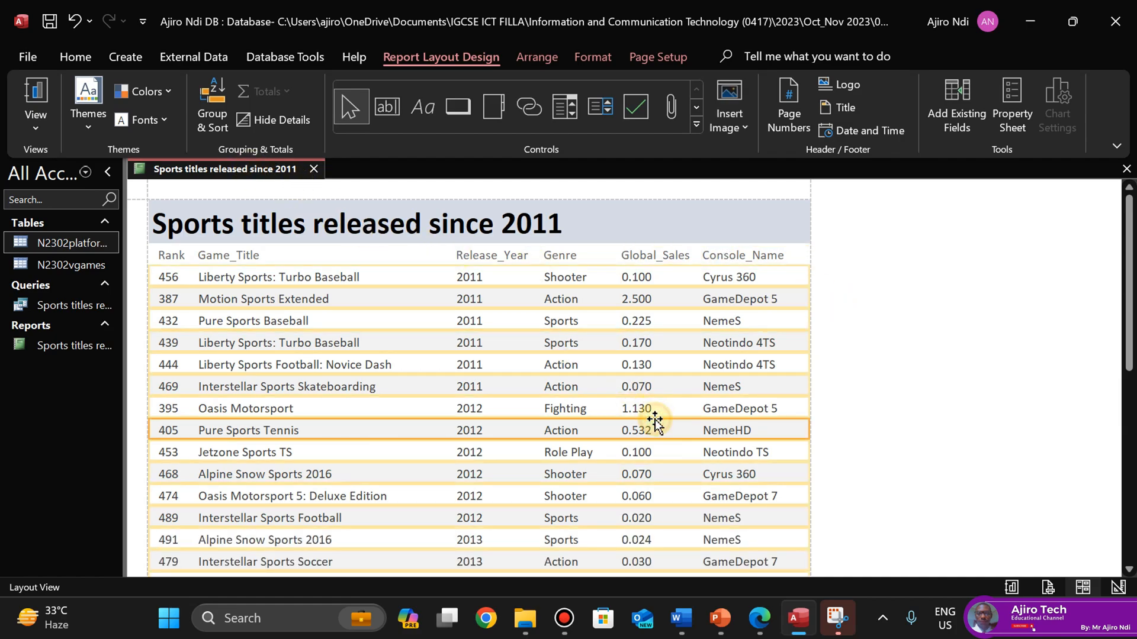
# Save the report and check all its columns and rows in print preview
pyautogui.rightClick(245, 172)
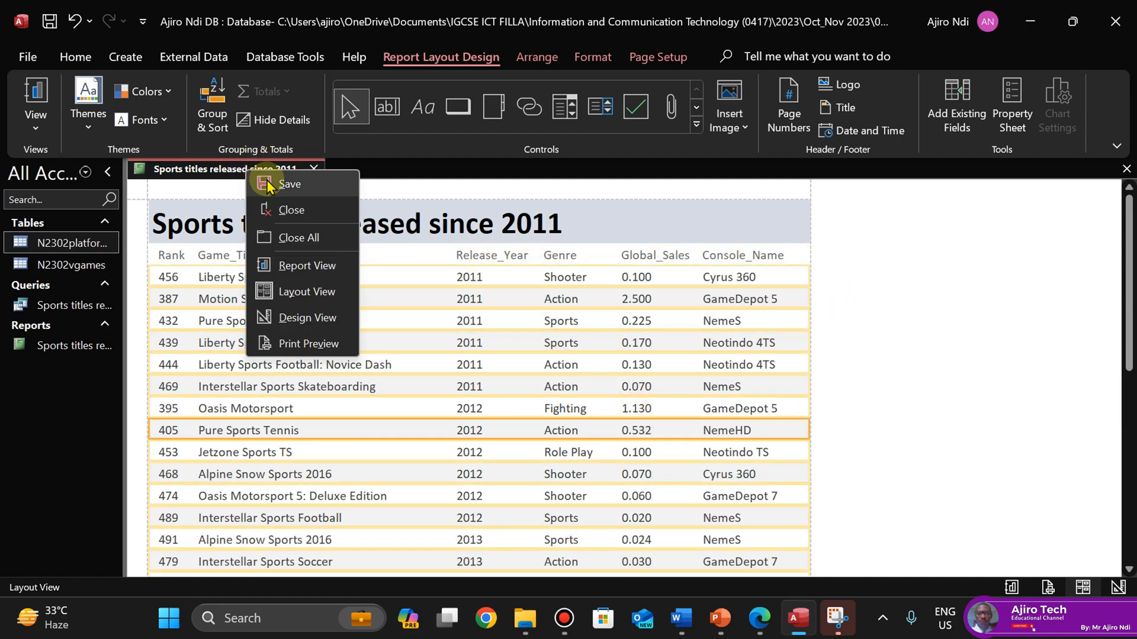
pyautogui.click(266, 181)
pyautogui.rightClick(240, 169)
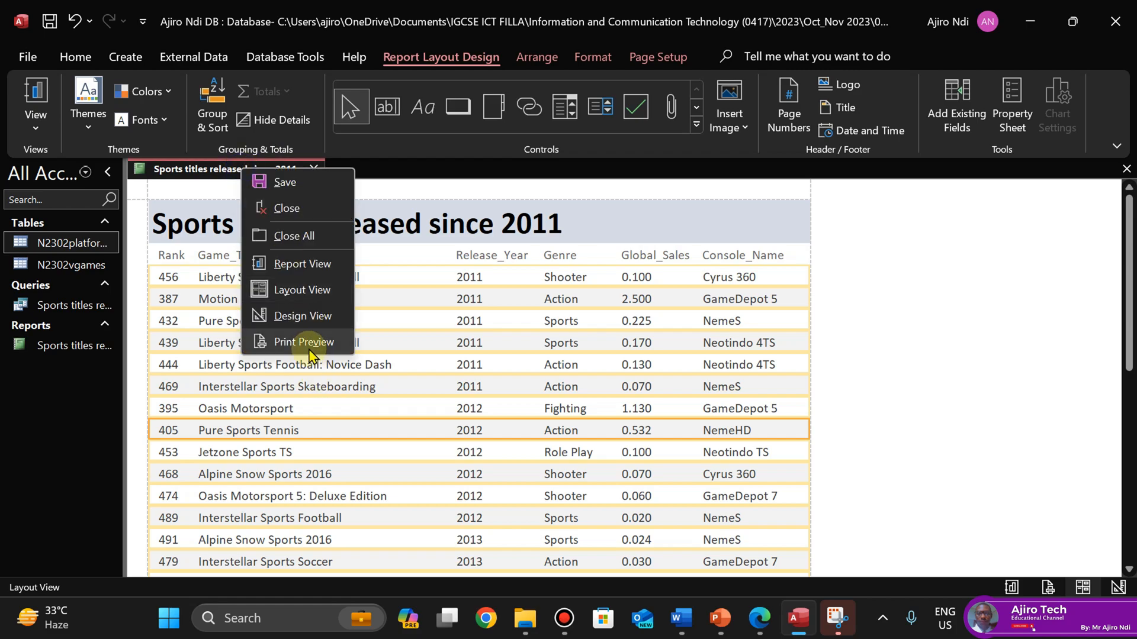
pyautogui.click(309, 348)
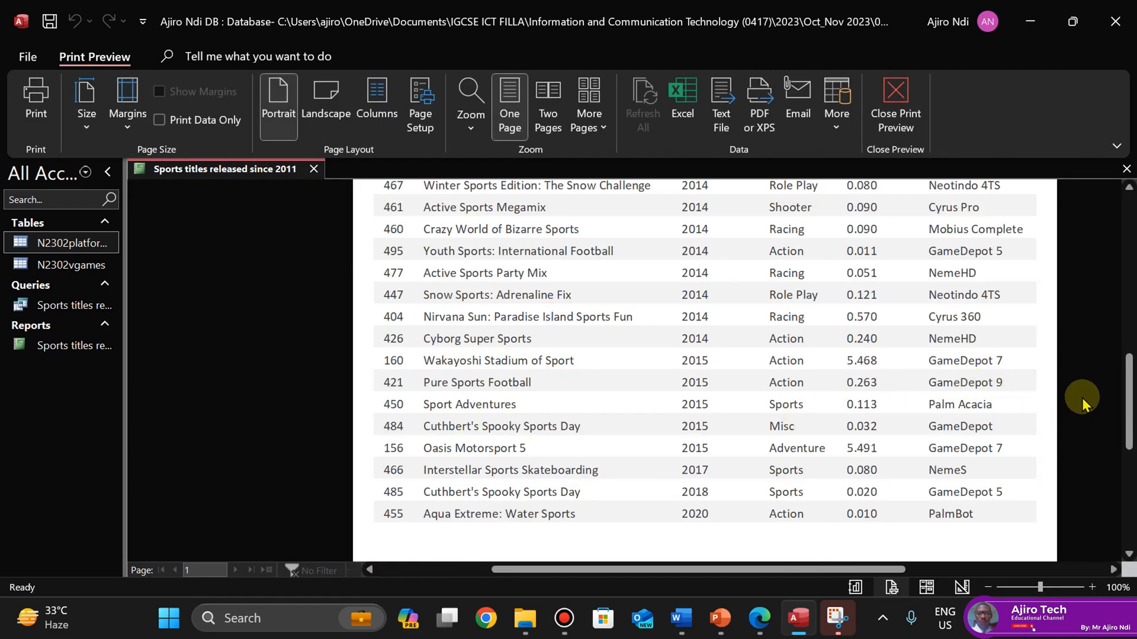
pyautogui.moveTo(1129, 400); pyautogui.dragTo(1110, 279)
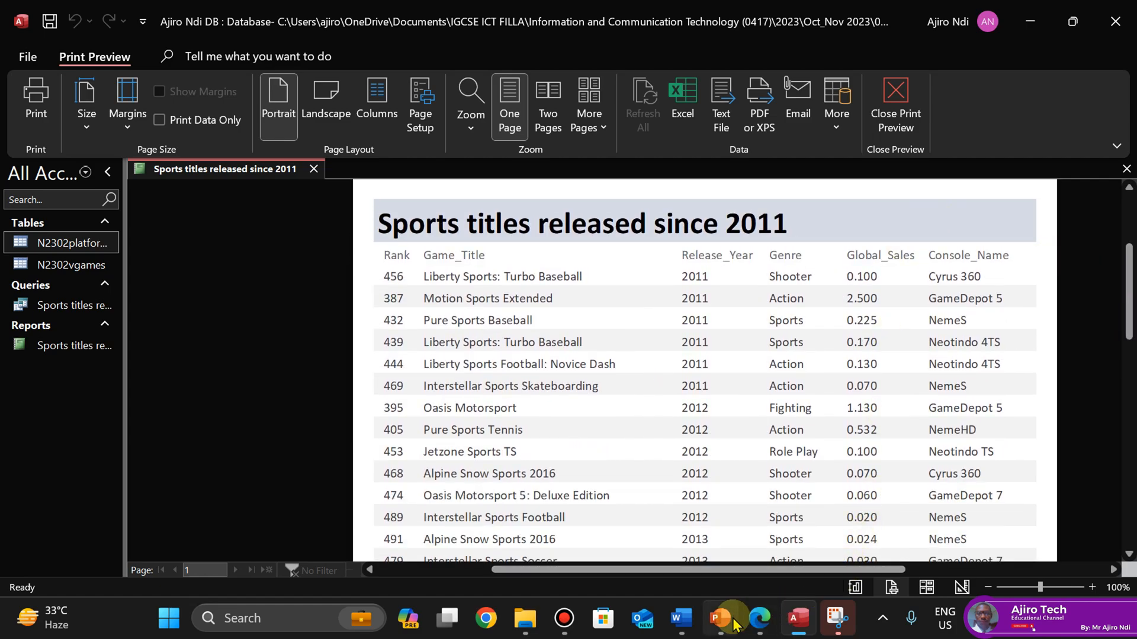
# Check question 21's save and print instruction in the exam PDF in Edge, then view the full report page in Access
pyautogui.click(755, 622)
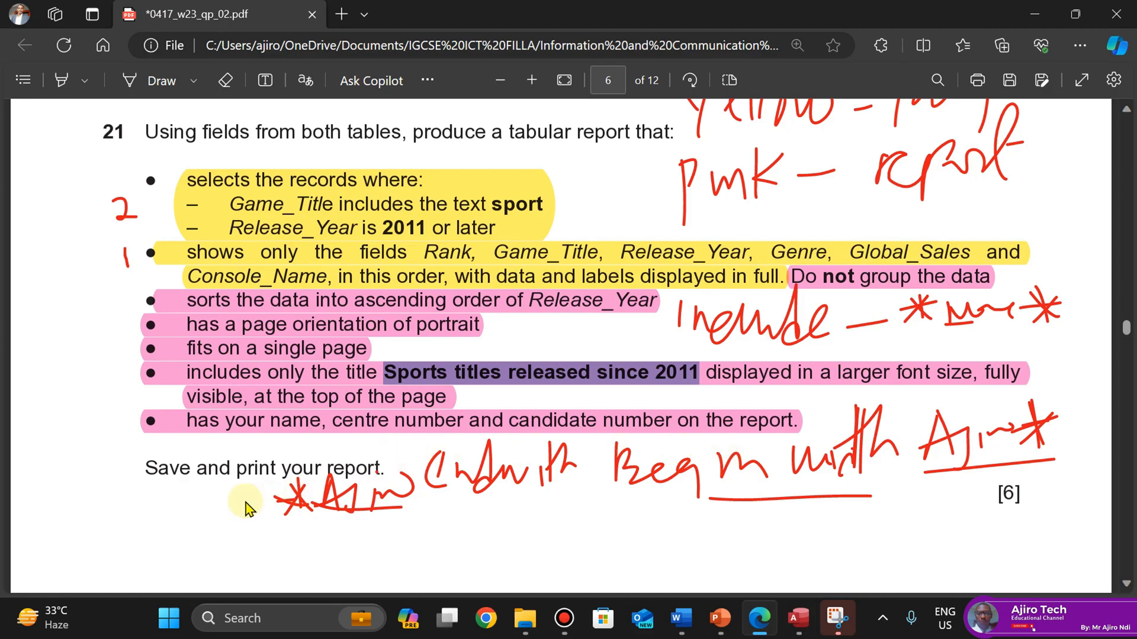
pyautogui.moveTo(798, 620)
pyautogui.click(814, 515)
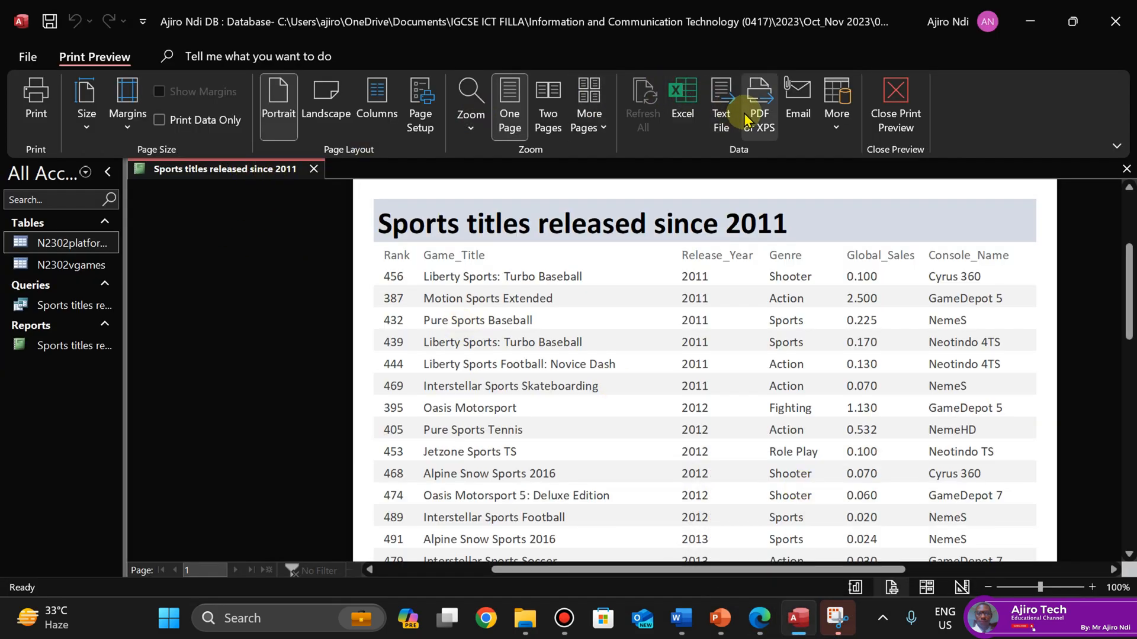
pyautogui.click(541, 274)
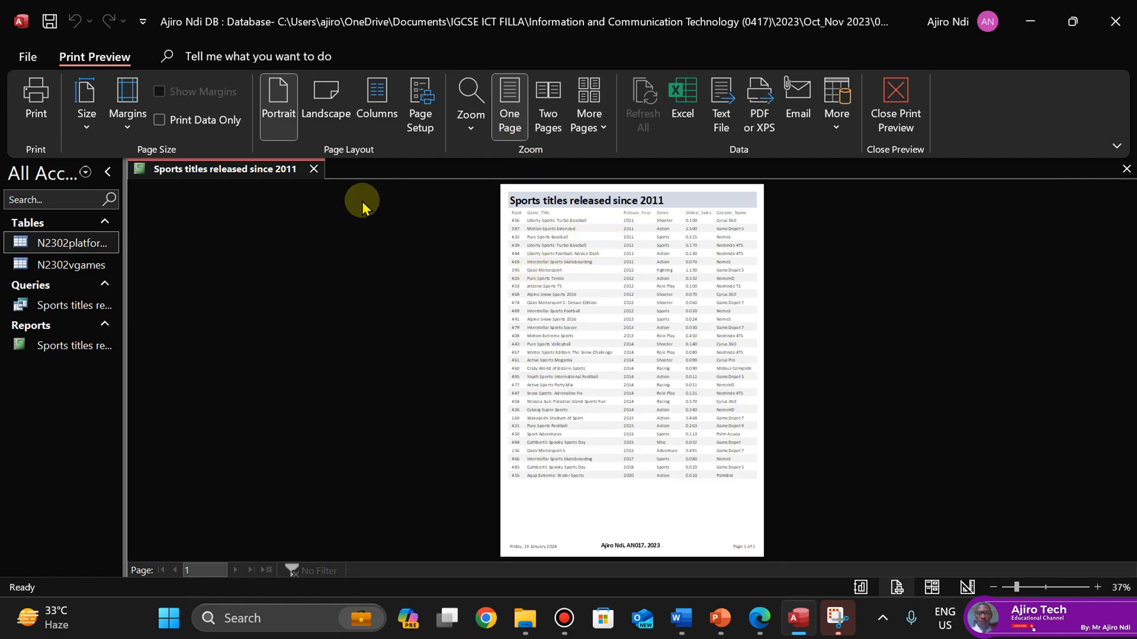
# Print the whole report with Microsoft Print to PDF, saving the output as "PRINTOUT - REPORT 1"
pyautogui.click(36, 100)
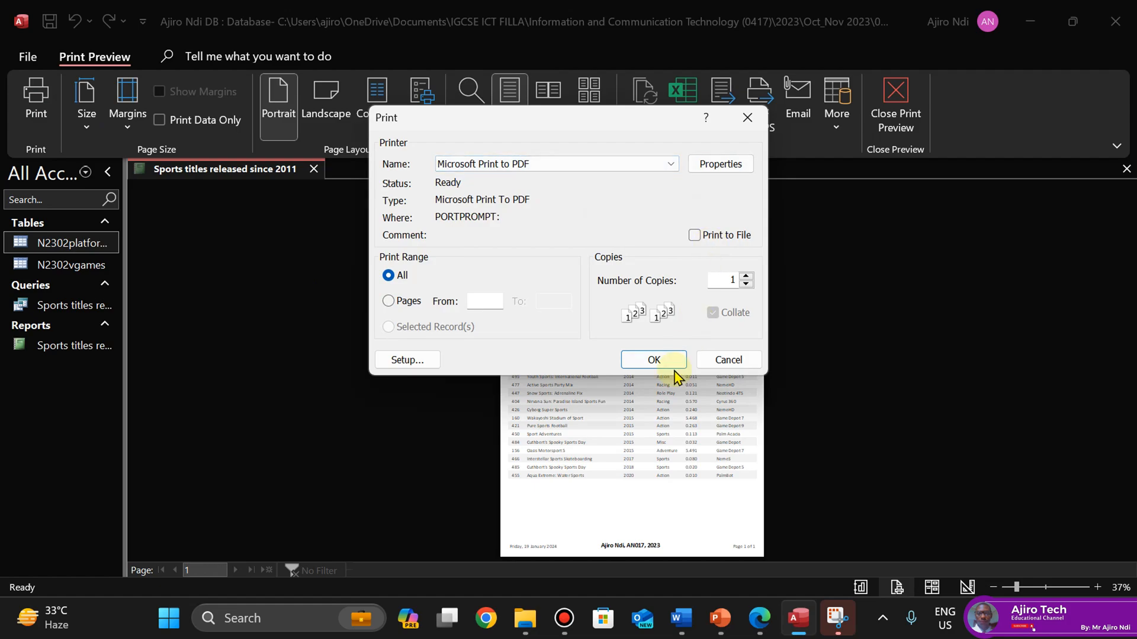
pyautogui.click(655, 361)
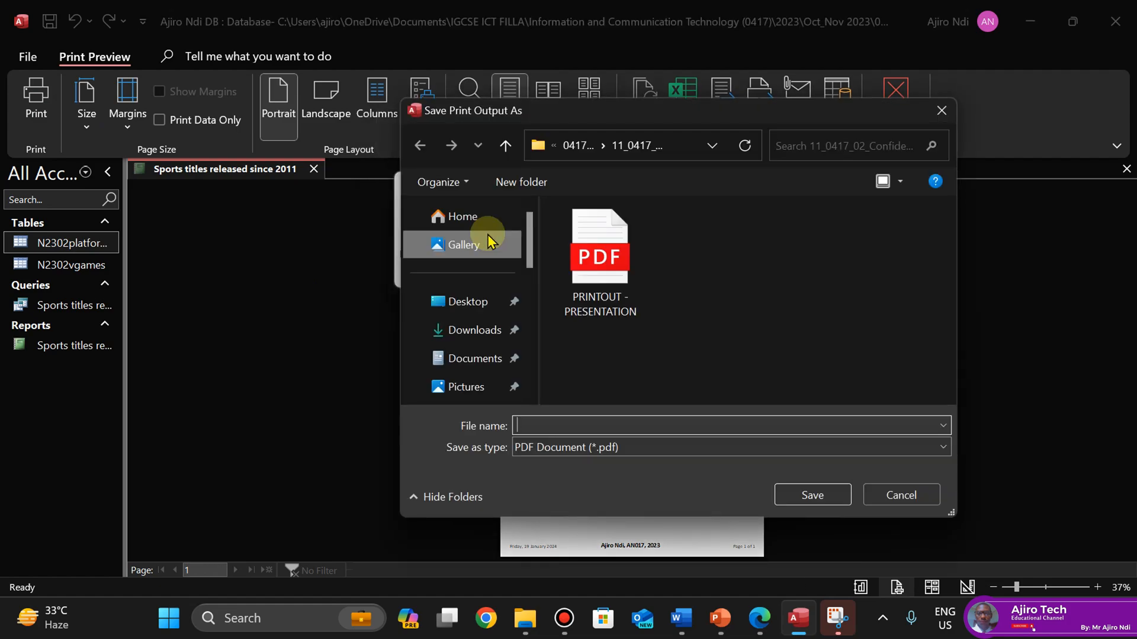
pyautogui.click(556, 425)
pyautogui.write('PRINT')
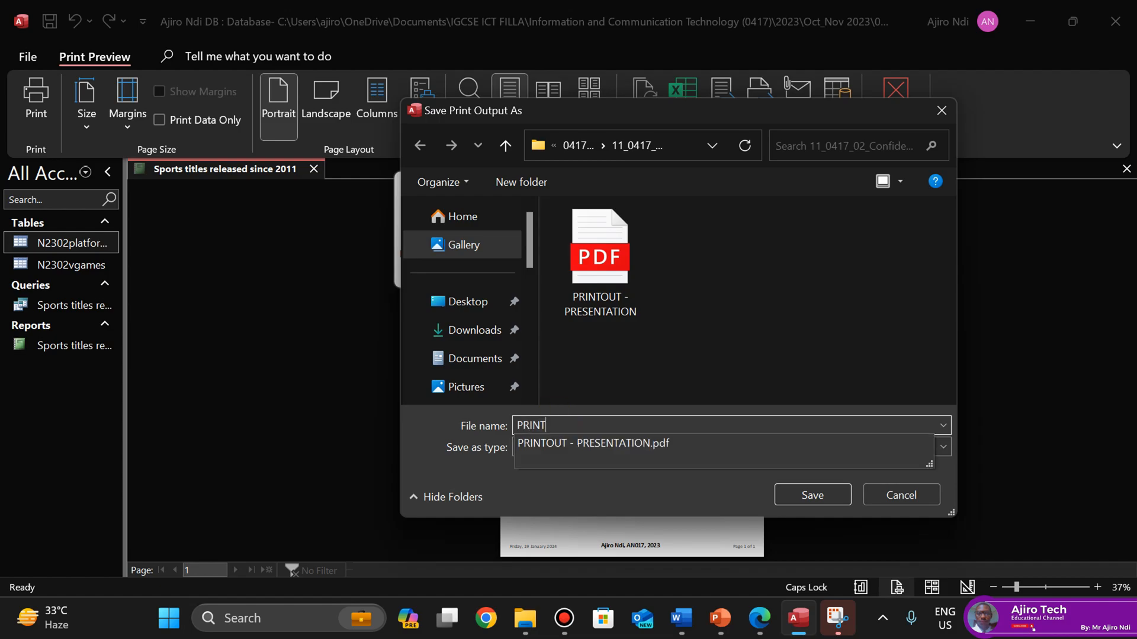
pyautogui.write('OUT - REPORT 1')
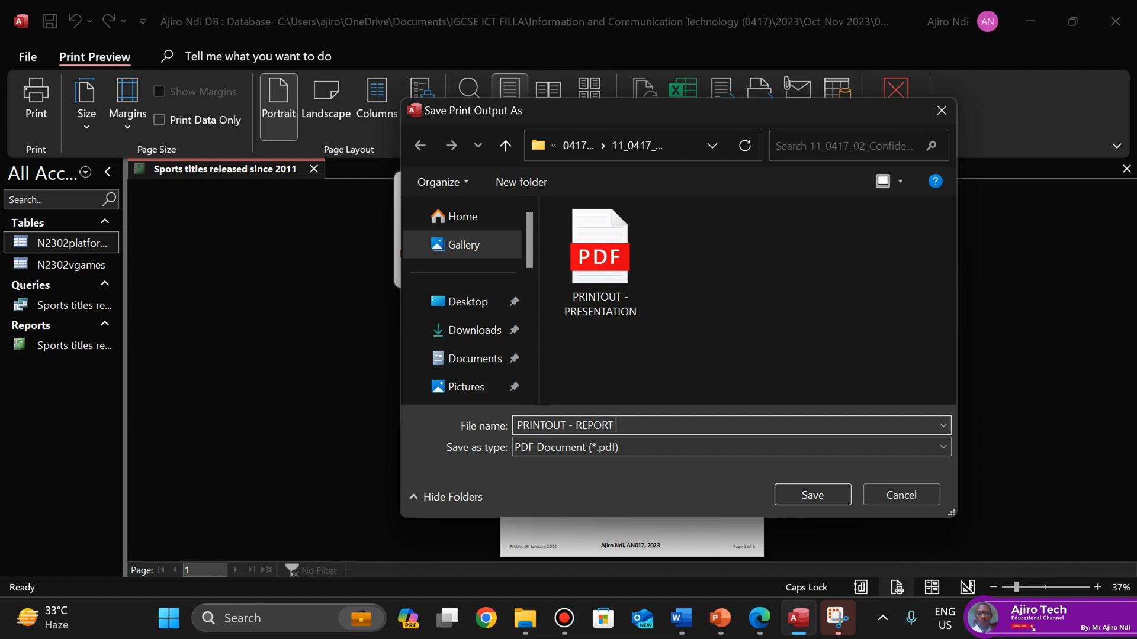
pyautogui.click(810, 496)
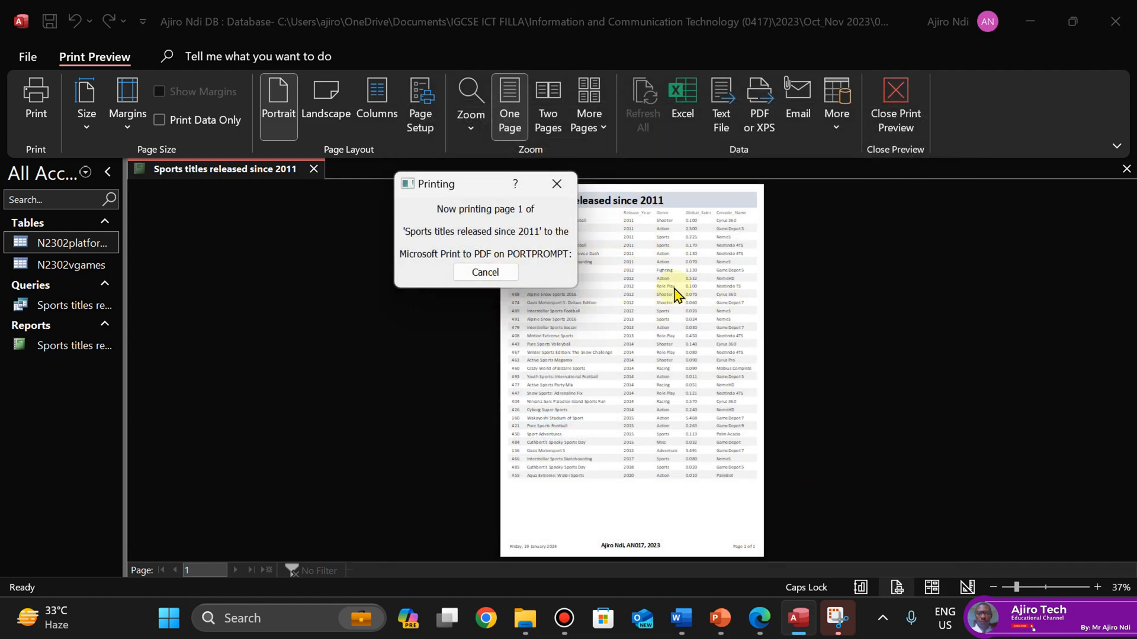
# Save and close the "Sports titles released since 2011" report
pyautogui.rightClick(219, 171)
pyautogui.click(235, 179)
pyautogui.rightClick(211, 172)
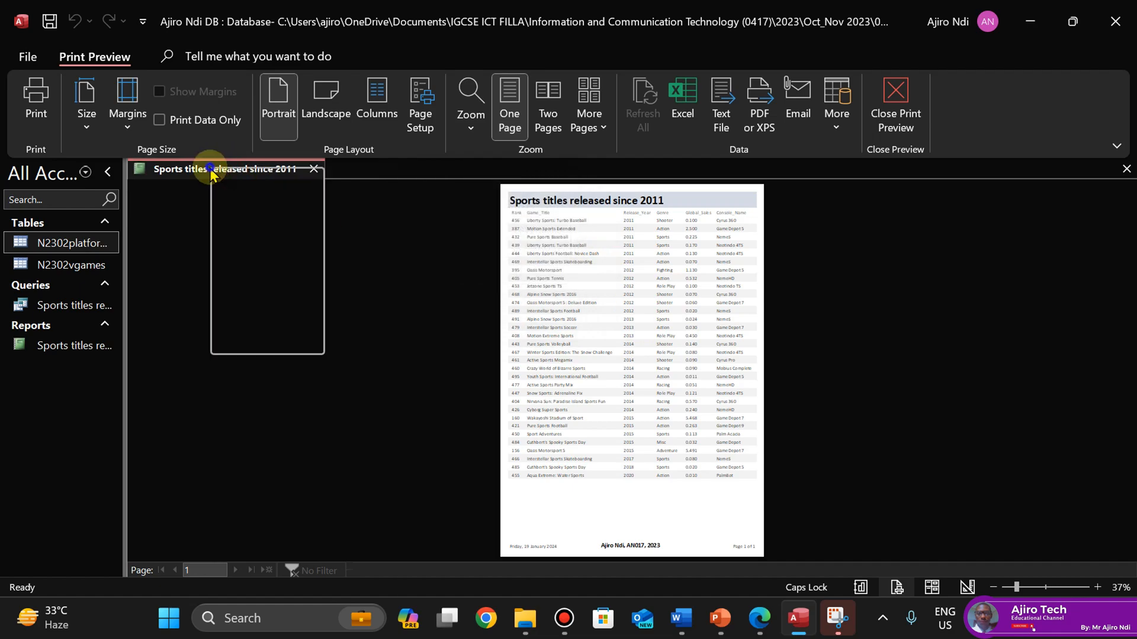
pyautogui.click(247, 209)
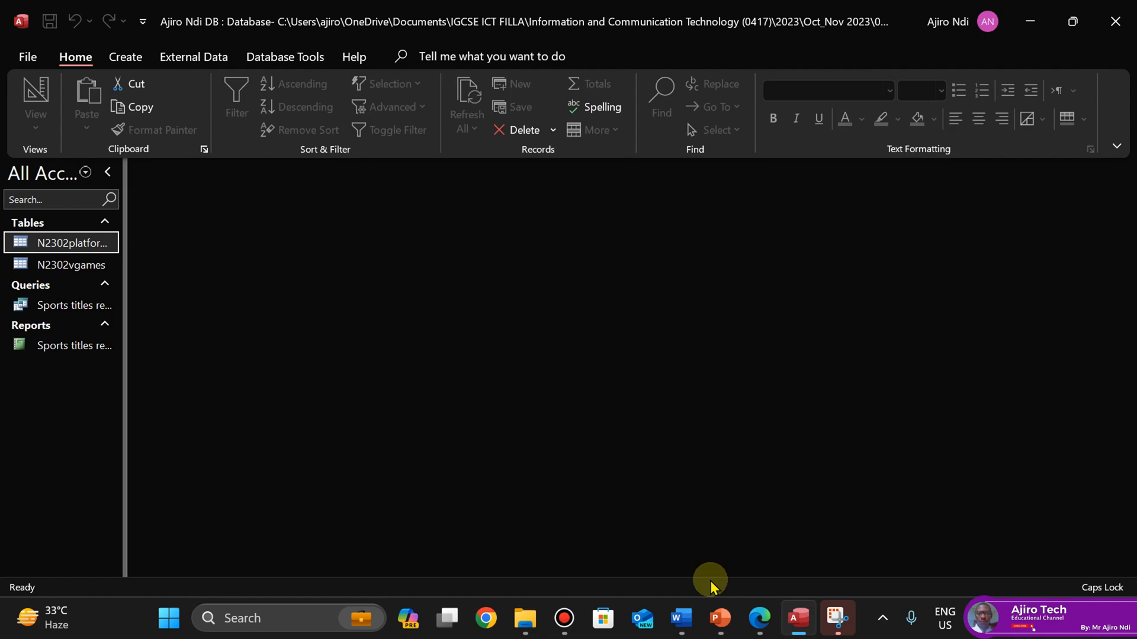
# Switch to the exam paper in Edge and read the requirements of question 22 on page 7
pyautogui.click(758, 618)
pyautogui.press('Down')
pyautogui.press('Down')
pyautogui.press('Down')
pyautogui.press('Down')
pyautogui.press('Down')
pyautogui.press('Down')
pyautogui.press('Down')
pyautogui.press('Down')
pyautogui.press('Down')
pyautogui.press('Down')
pyautogui.press('Down')
pyautogui.press('Down')
pyautogui.press('Down')
pyautogui.press('Down')
pyautogui.press('Down')
pyautogui.press('Down')
pyautogui.press('Down')
pyautogui.press('Down')
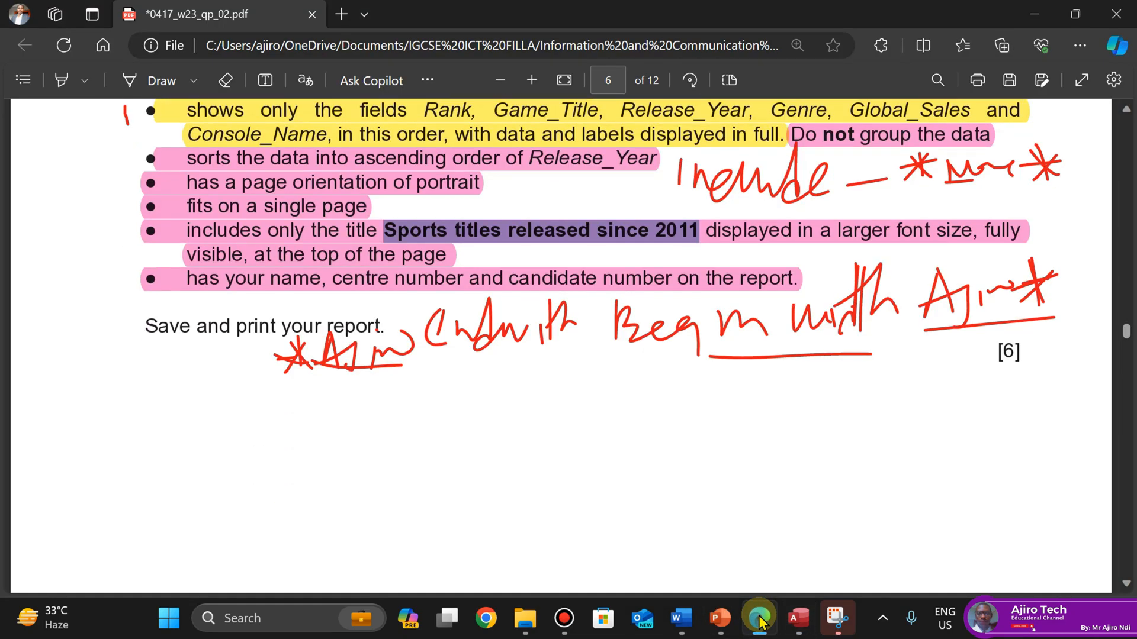
pyautogui.press('Down')
pyautogui.press('Down')
pyautogui.press('Down')
pyautogui.press('Down')
pyautogui.press('Down')
pyautogui.press('Down')
pyautogui.press('Down')
pyautogui.press('Down')
pyautogui.press('Down')
pyautogui.press('Down')
pyautogui.press('Down')
pyautogui.press('Down')
pyautogui.press('Down')
pyautogui.press('Down')
pyautogui.press('Down')
pyautogui.press('Down')
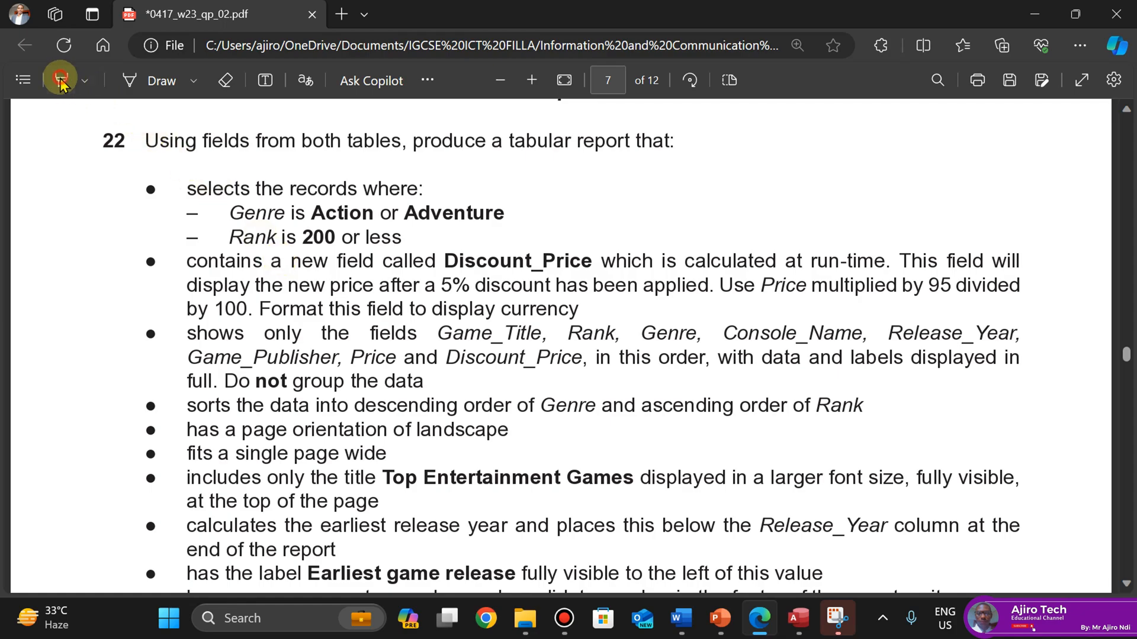
# Highlight question 22's record criteria, Discount_Price calculation and field list in yellow, ending at "displayed in full"
pyautogui.click(86, 81)
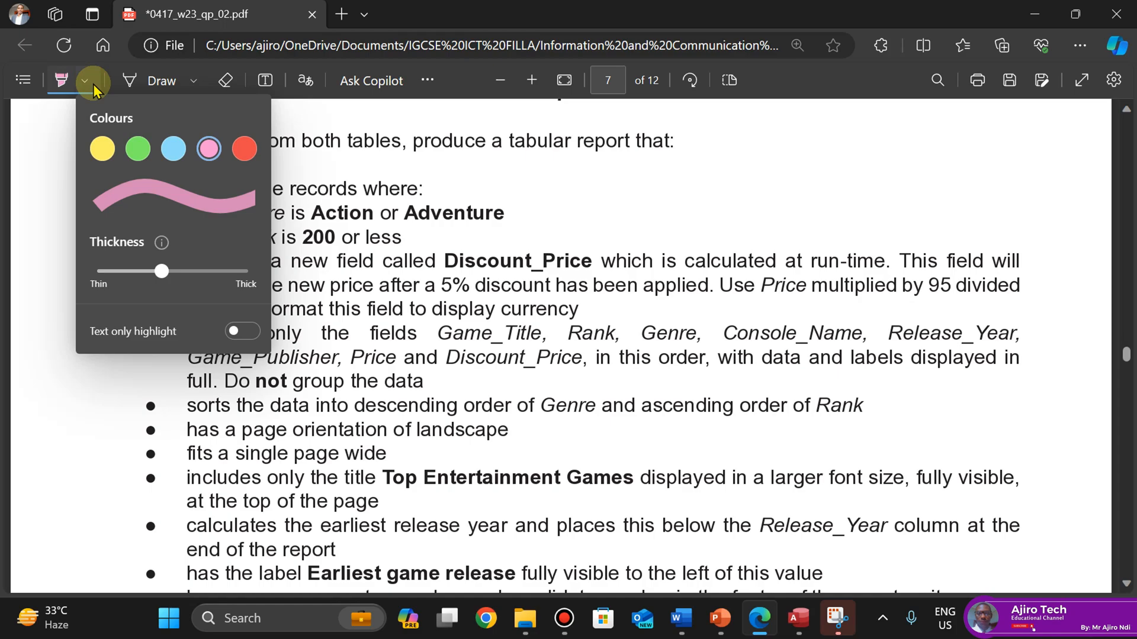
pyautogui.click(103, 151)
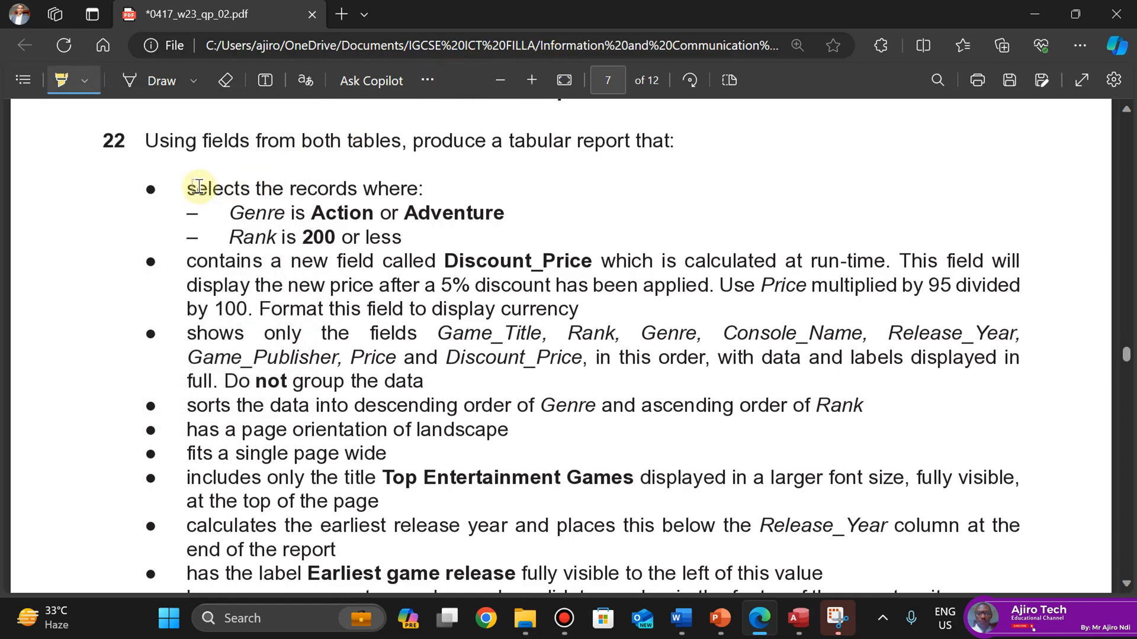
pyautogui.moveTo(187, 186)
pyautogui.mouseDown()
pyautogui.moveTo(227, 187)
pyautogui.moveTo(370, 253)
pyautogui.mouseUp()
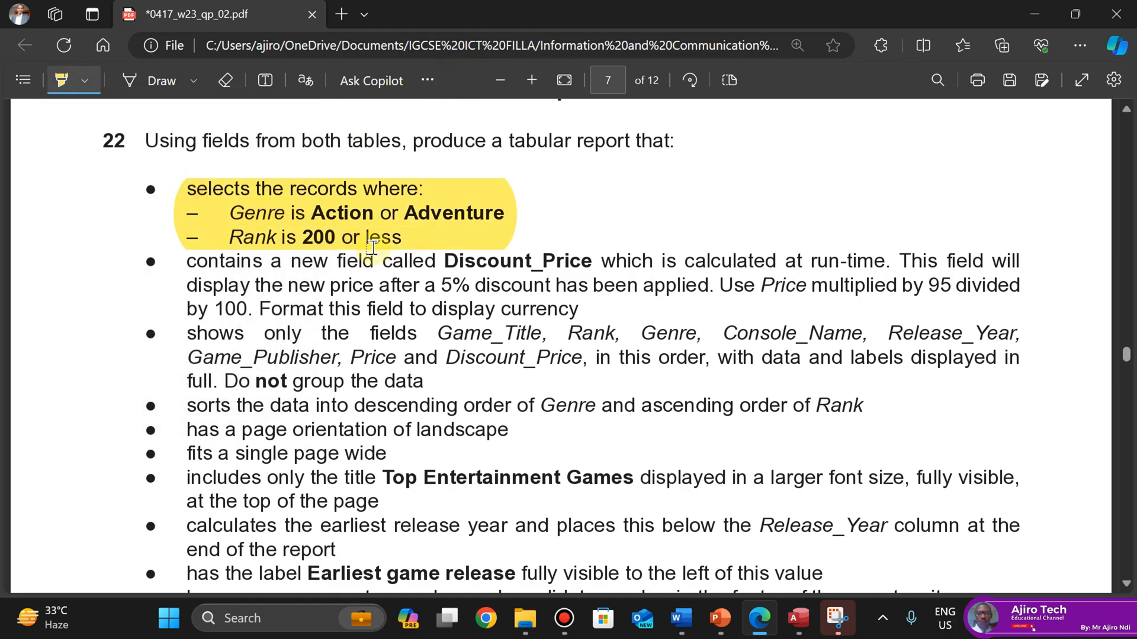
pyautogui.moveTo(183, 262); pyautogui.dragTo(582, 309)
pyautogui.moveTo(207, 336)
pyautogui.mouseDown()
pyautogui.moveTo(457, 356)
pyautogui.moveTo(157, 355)
pyautogui.moveTo(220, 379)
pyautogui.mouseUp()
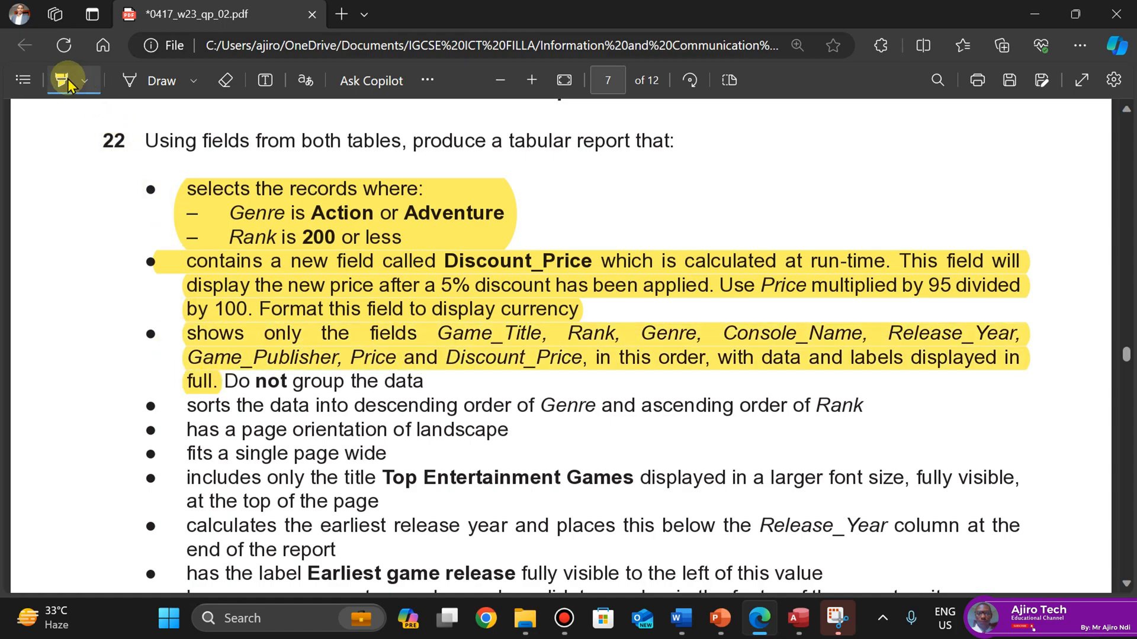
pyautogui.click(192, 81)
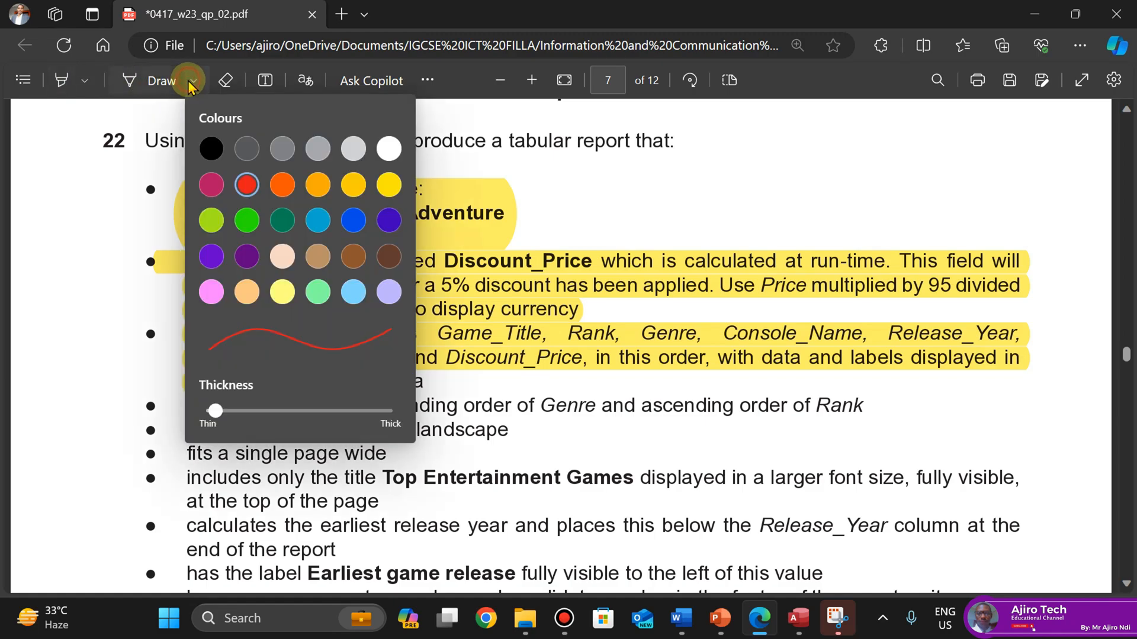
pyautogui.click(450, 70)
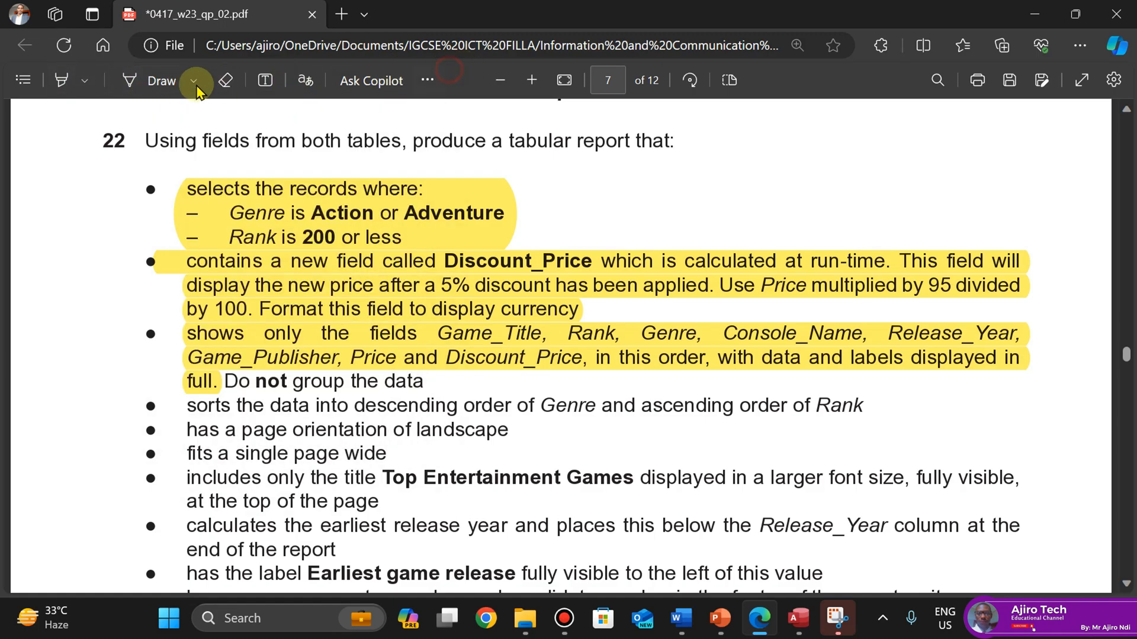
# Handwrite the order numbers 1 beside the field list, 2 beside the Discount_Price requirement and 3 beside the record selection criteria
pyautogui.click(155, 81)
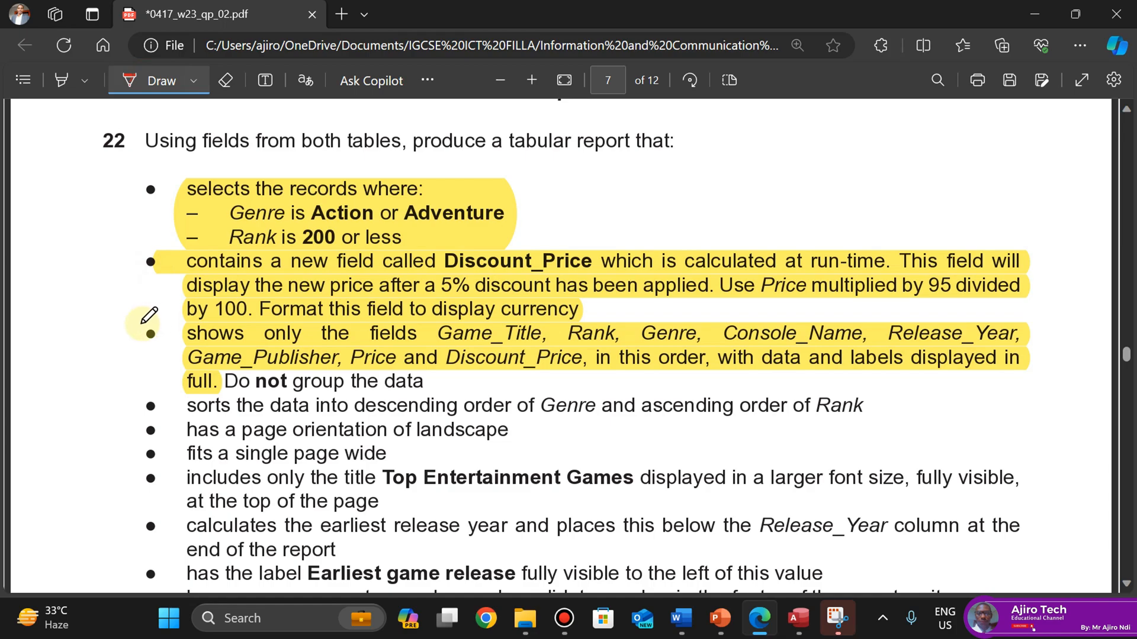
pyautogui.moveTo(130, 331); pyautogui.dragTo(129, 352)
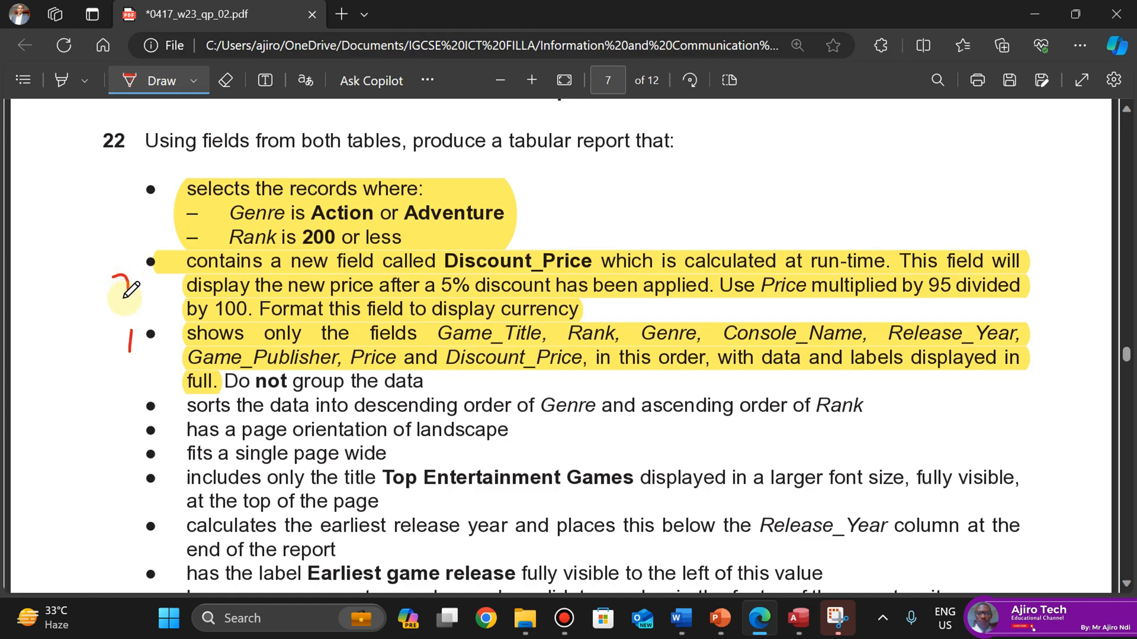
pyautogui.moveTo(113, 278); pyautogui.dragTo(138, 297)
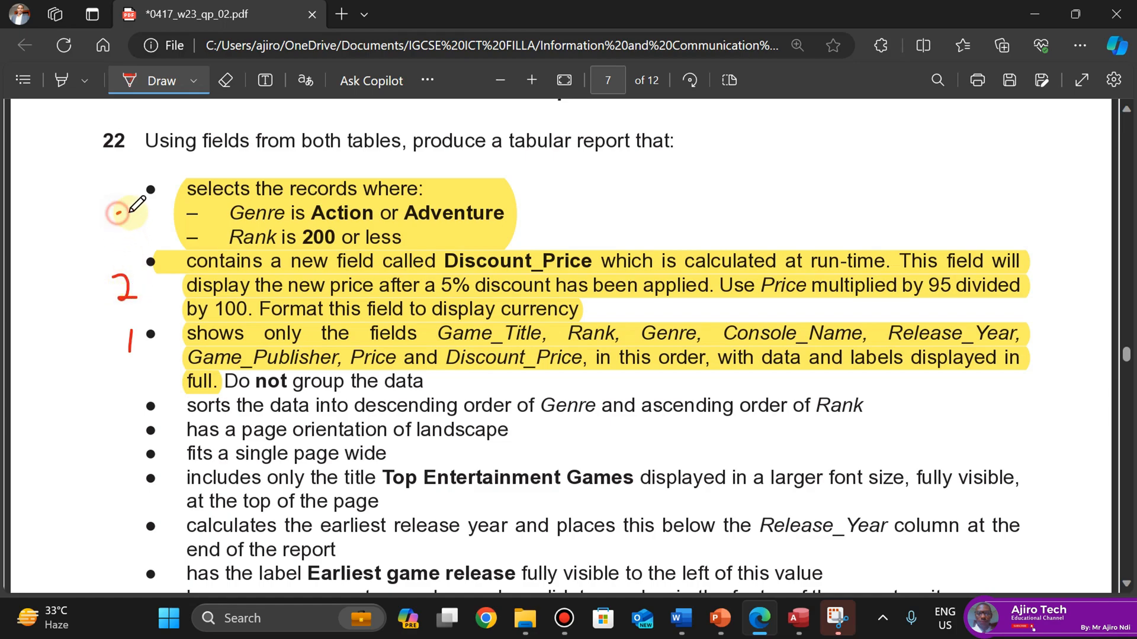
pyautogui.moveTo(117, 212)
pyautogui.mouseDown()
pyautogui.moveTo(135, 243)
pyautogui.moveTo(108, 253)
pyautogui.mouseUp()
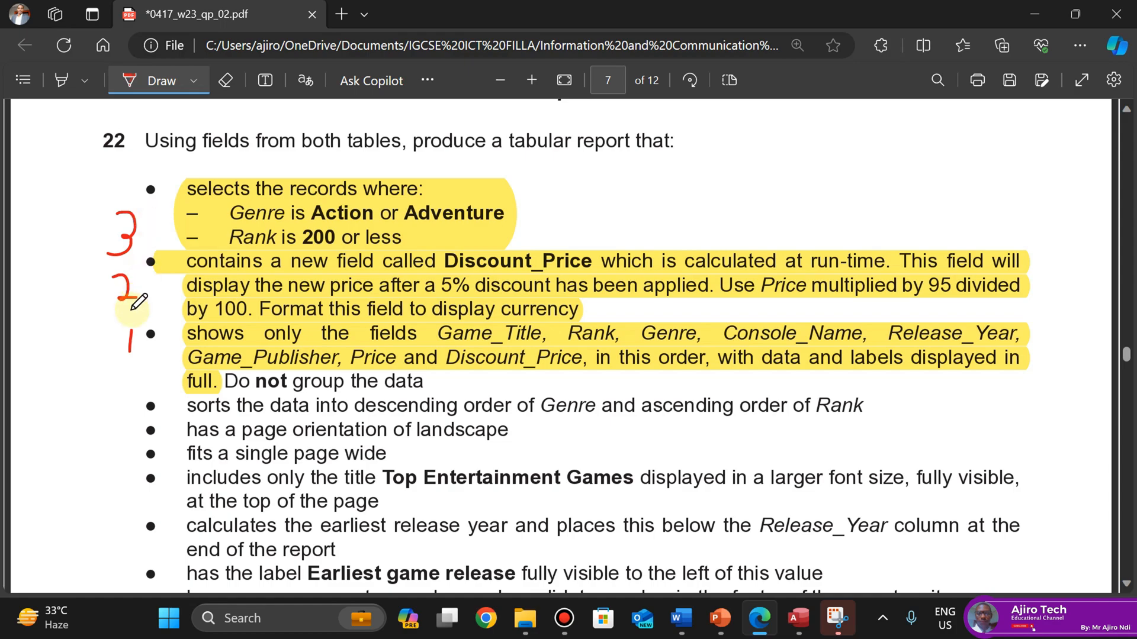
pyautogui.click(157, 83)
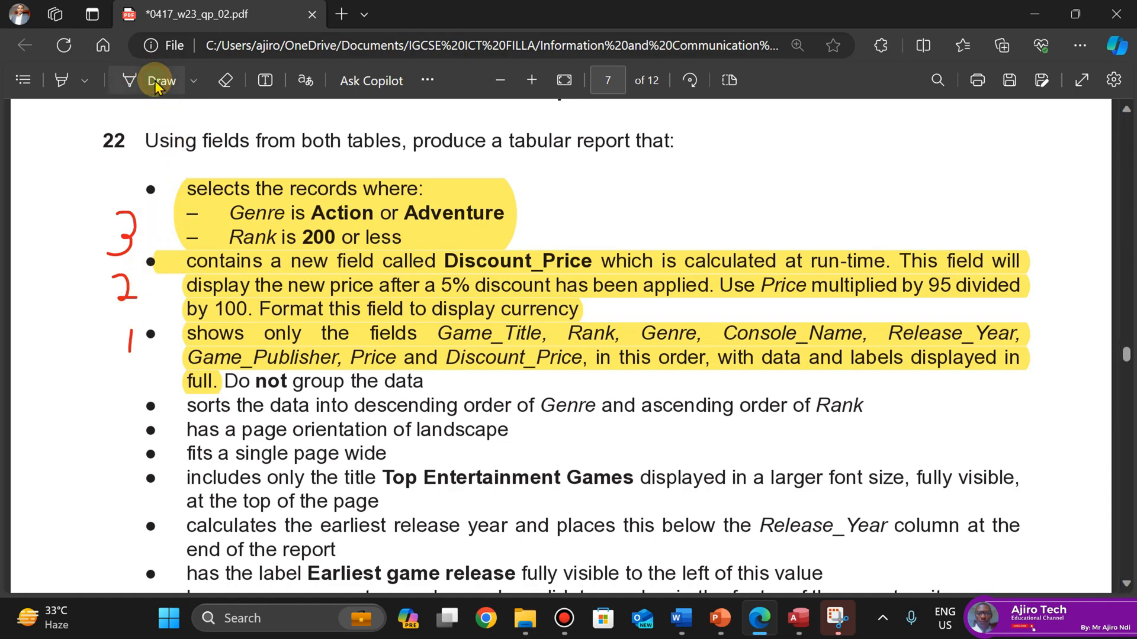
# Highlight question 22's remaining requirements in pink, from "Do not group the data" through "in the same position on every page"
pyautogui.click(64, 80)
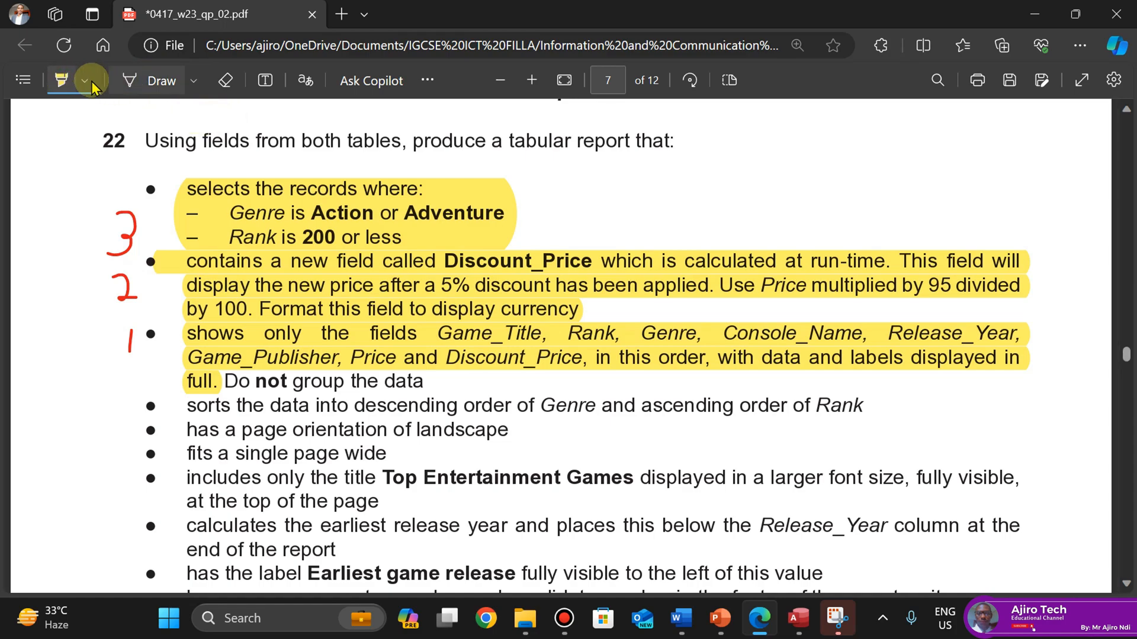
pyautogui.click(85, 81)
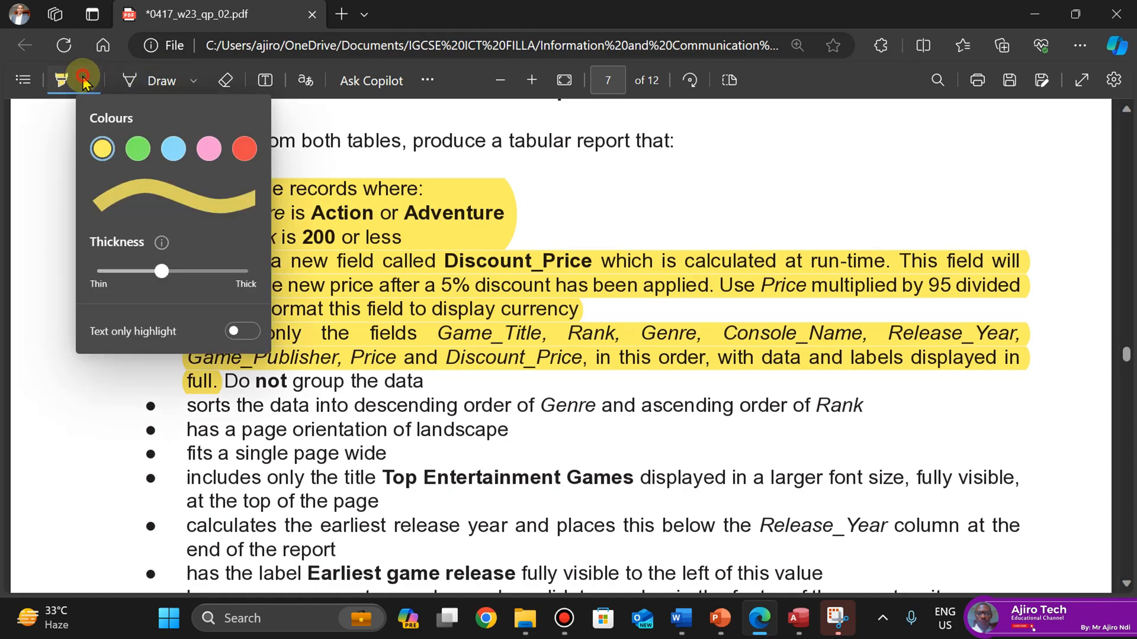
pyautogui.click(208, 149)
pyautogui.click(770, 77)
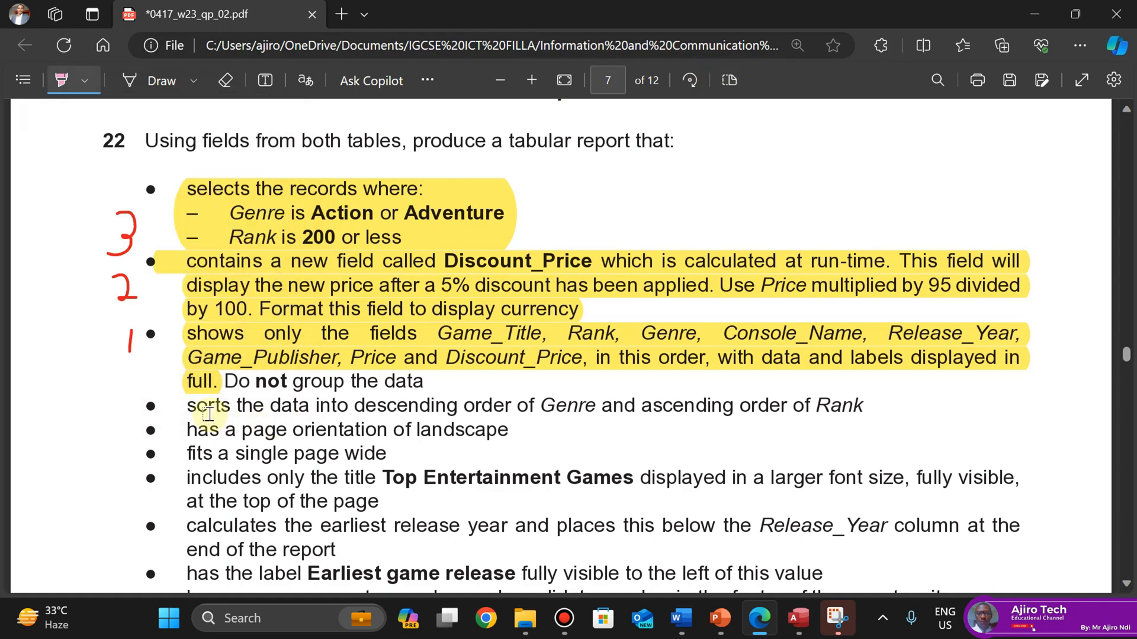
pyautogui.moveTo(239, 382); pyautogui.dragTo(426, 382)
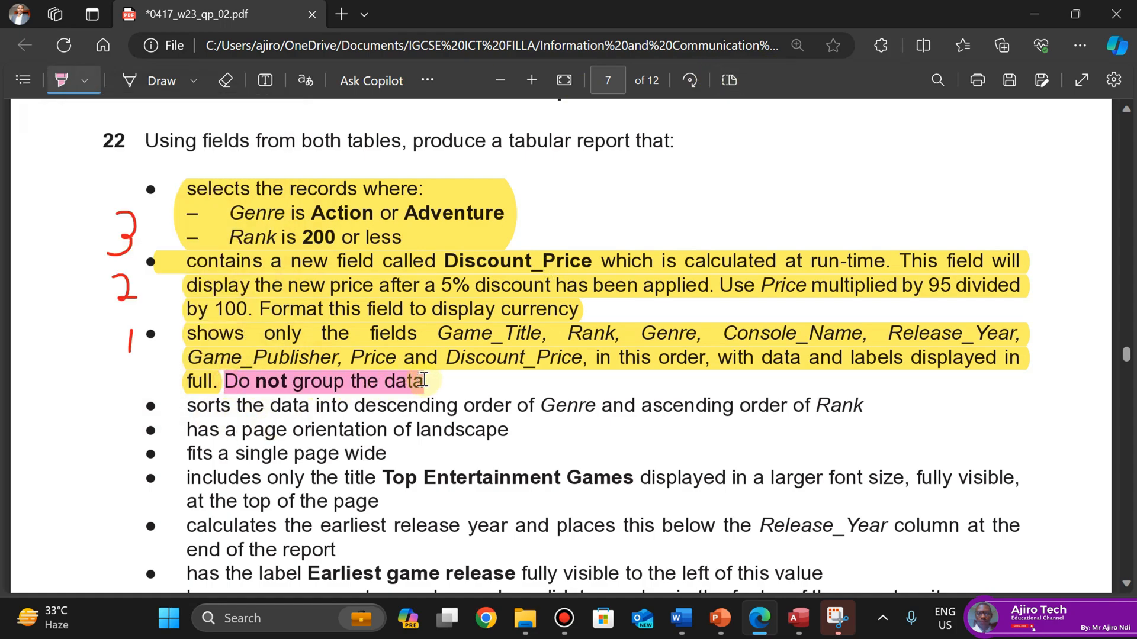
pyautogui.moveTo(188, 406)
pyautogui.mouseDown()
pyautogui.moveTo(362, 565)
pyautogui.moveTo(663, 589)
pyautogui.moveTo(668, 563)
pyautogui.moveTo(486, 536)
pyautogui.moveTo(502, 536)
pyautogui.mouseUp()
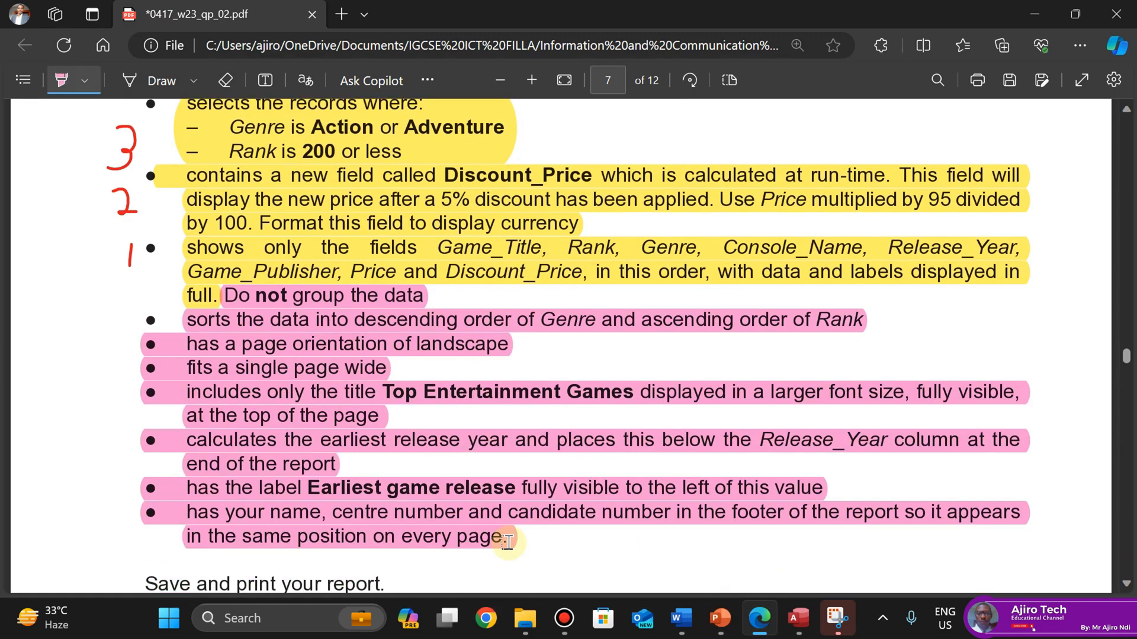
pyautogui.click(61, 80)
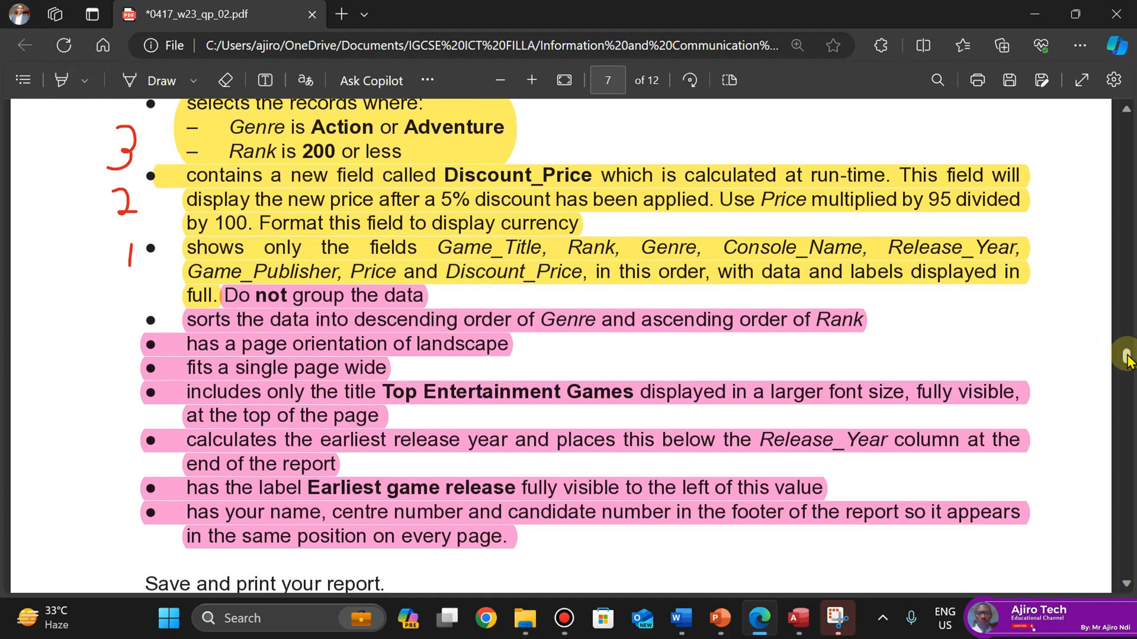
pyautogui.moveTo(1127, 357); pyautogui.dragTo(1126, 360)
# Switch to the Access database and start a new query with the Simple Query Wizard
pyautogui.click(798, 618)
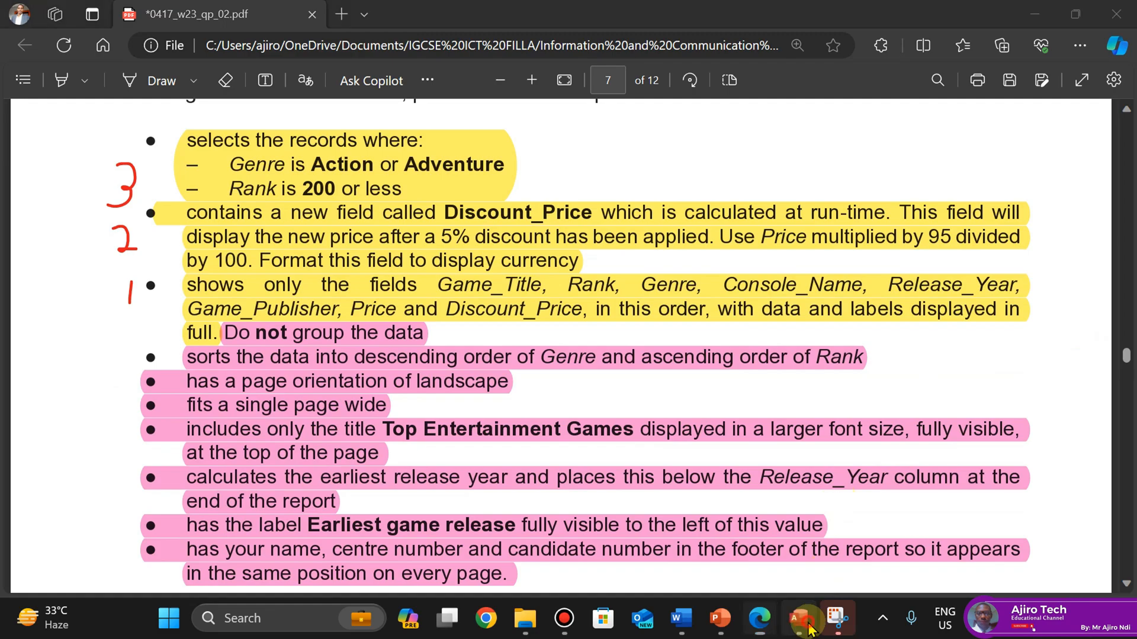
pyautogui.click(124, 57)
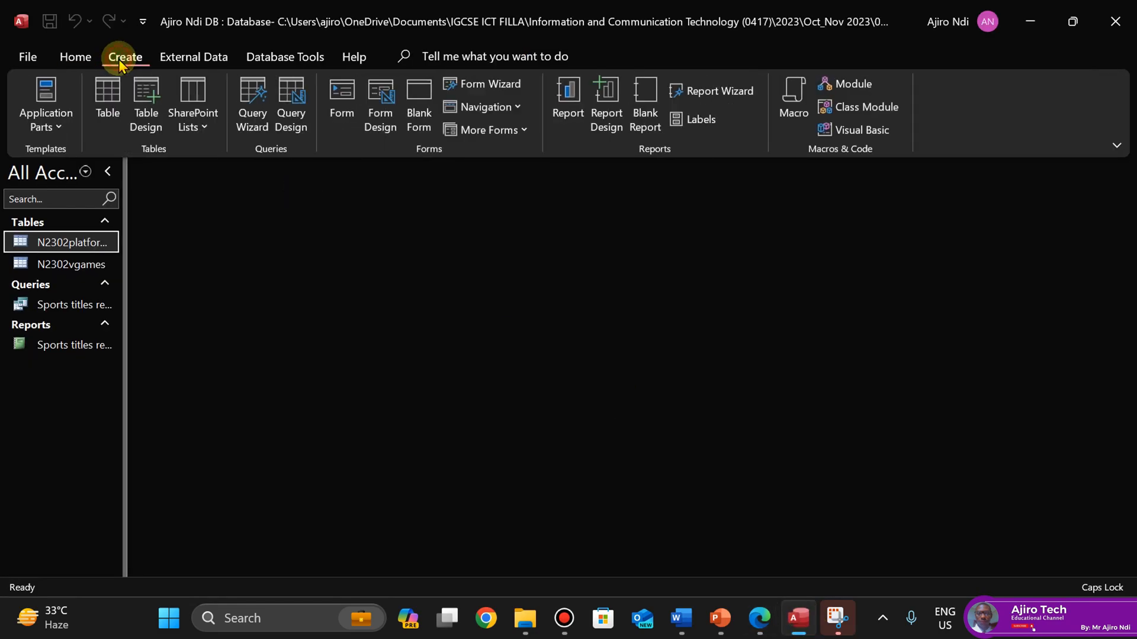
pyautogui.click(252, 113)
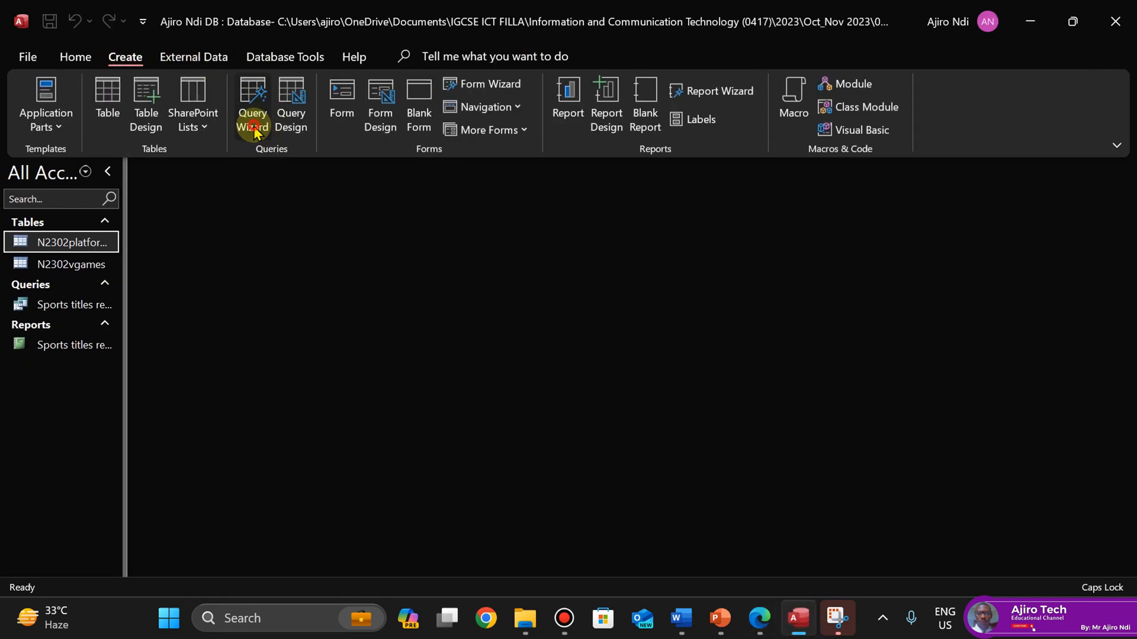
pyautogui.click(636, 359)
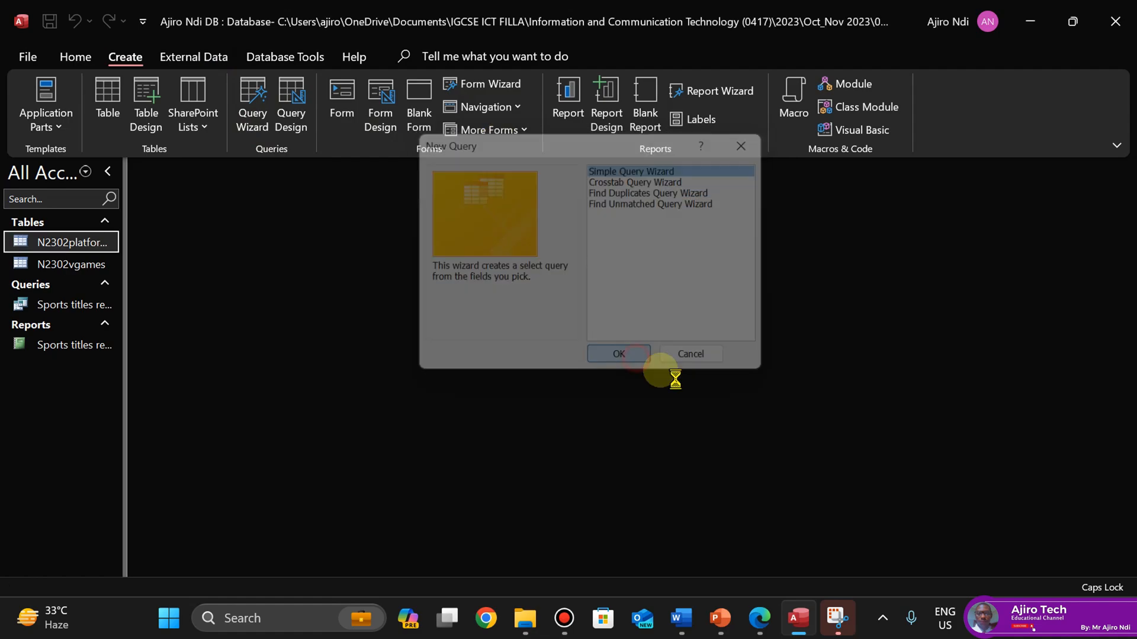
# Check question 22's field list in the Edge exam paper, and in Access add Game_Title from table N2302vgames to the query
pyautogui.click(761, 630)
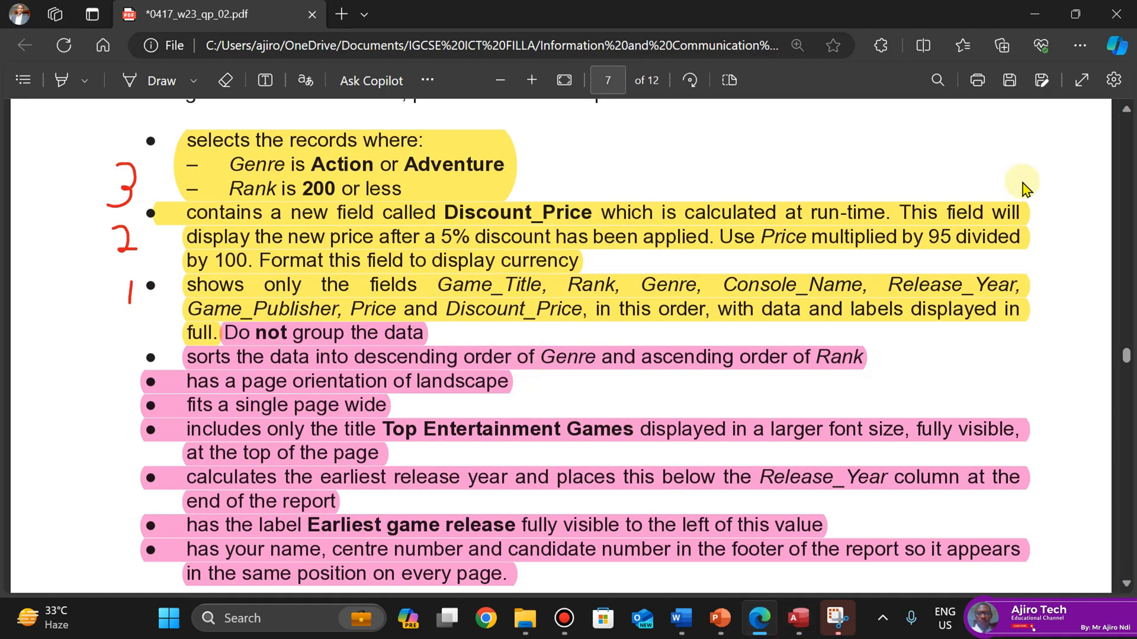
pyautogui.scroll(1, 1000, 171)
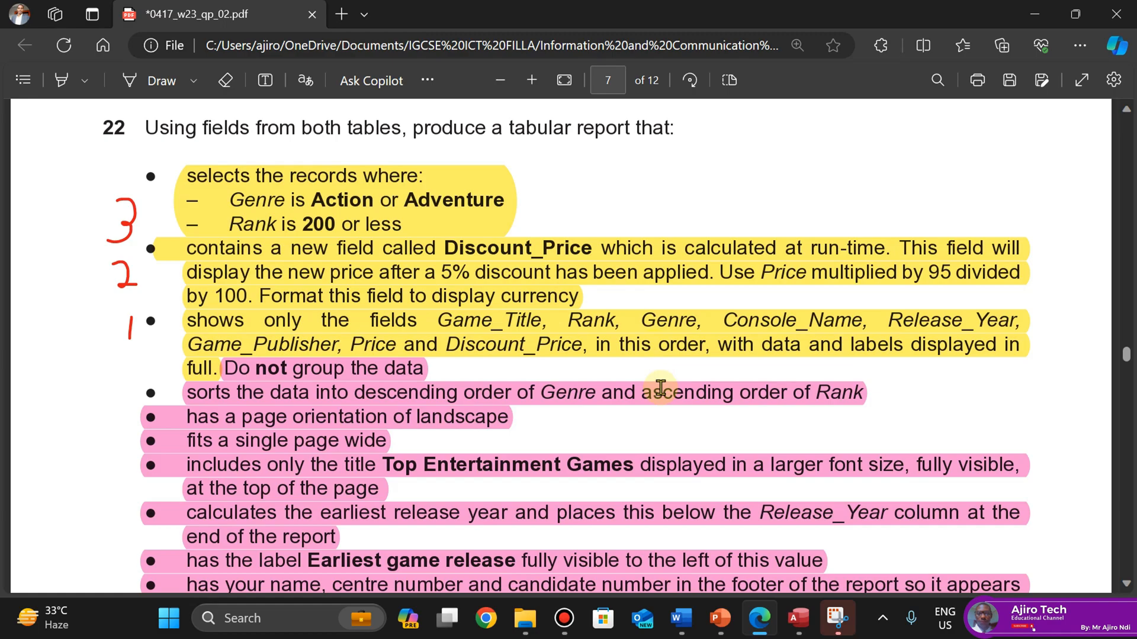
pyautogui.moveTo(798, 618)
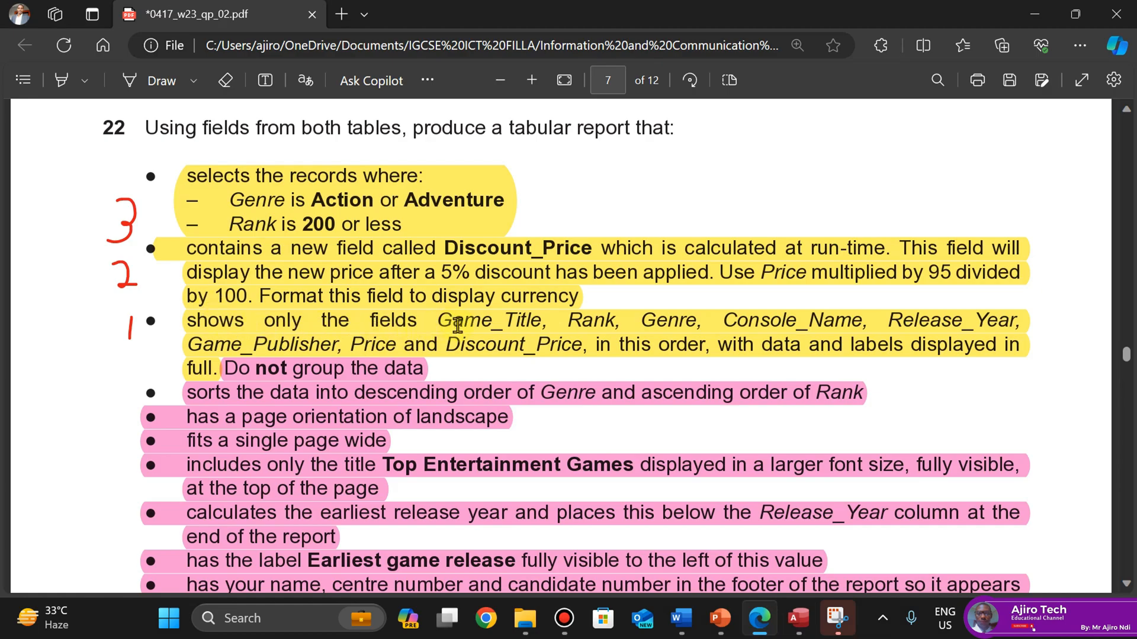
pyautogui.click(799, 629)
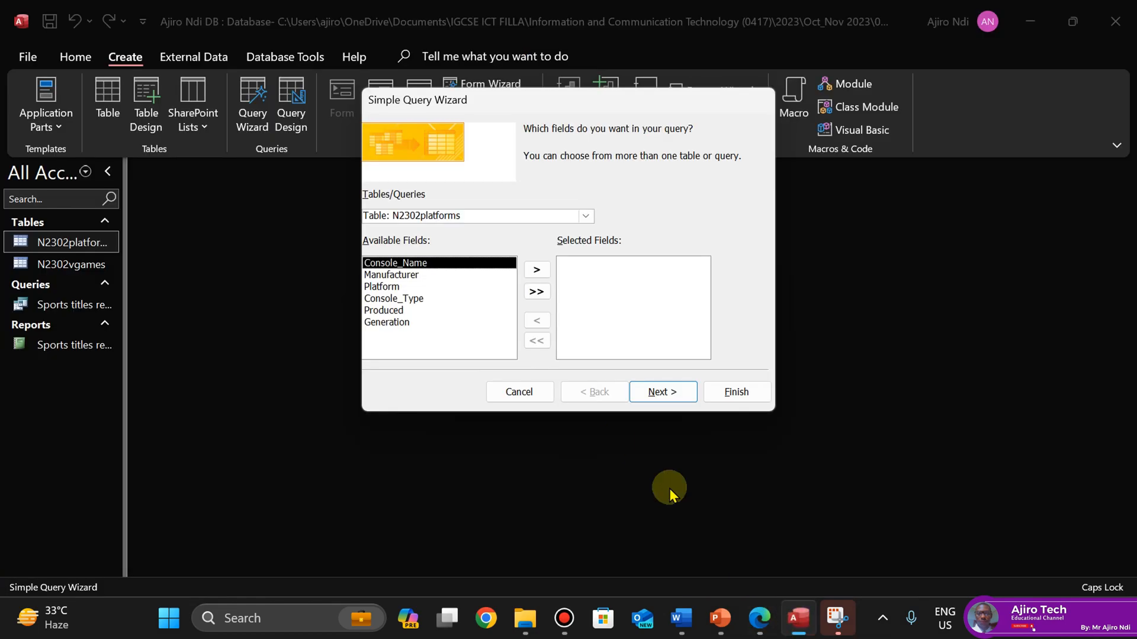
pyautogui.click(585, 217)
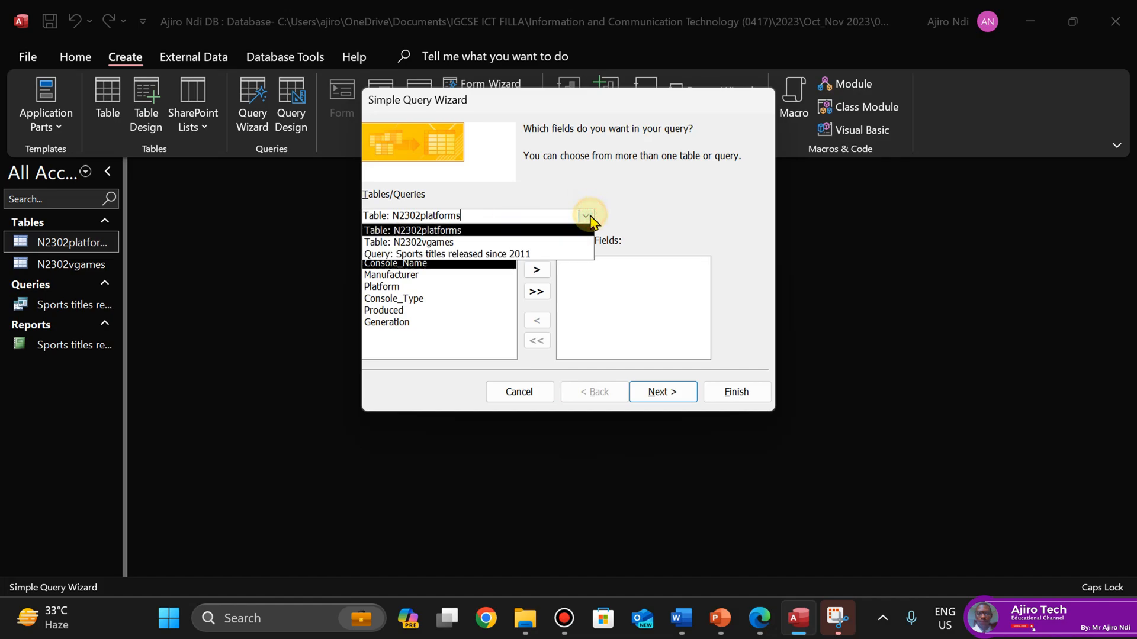
pyautogui.click(510, 244)
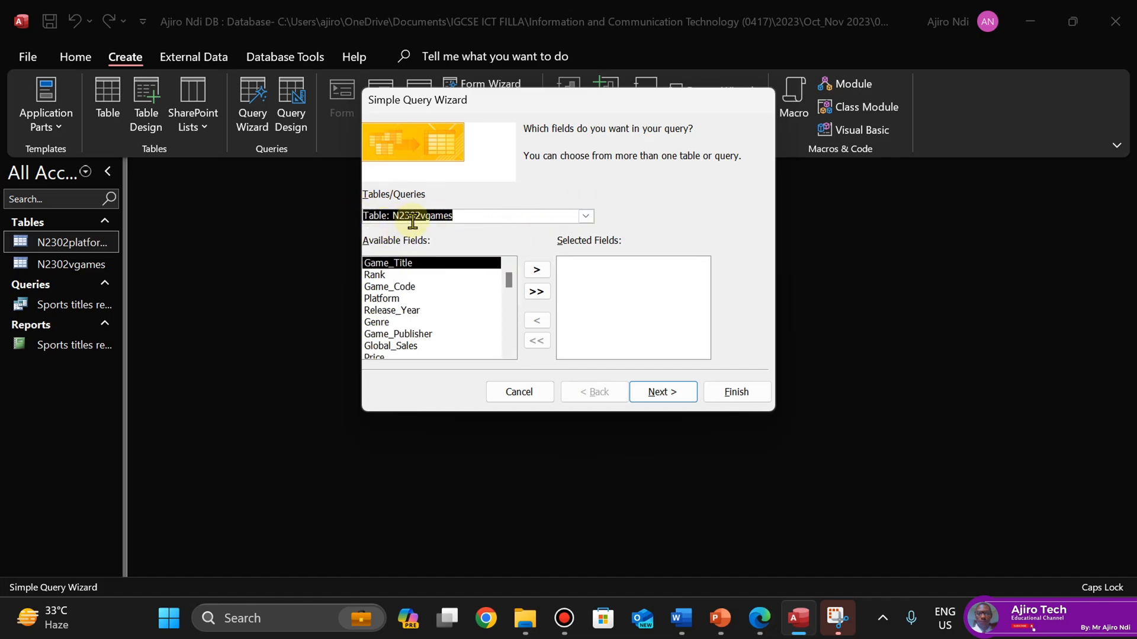
pyautogui.doubleClick(417, 263)
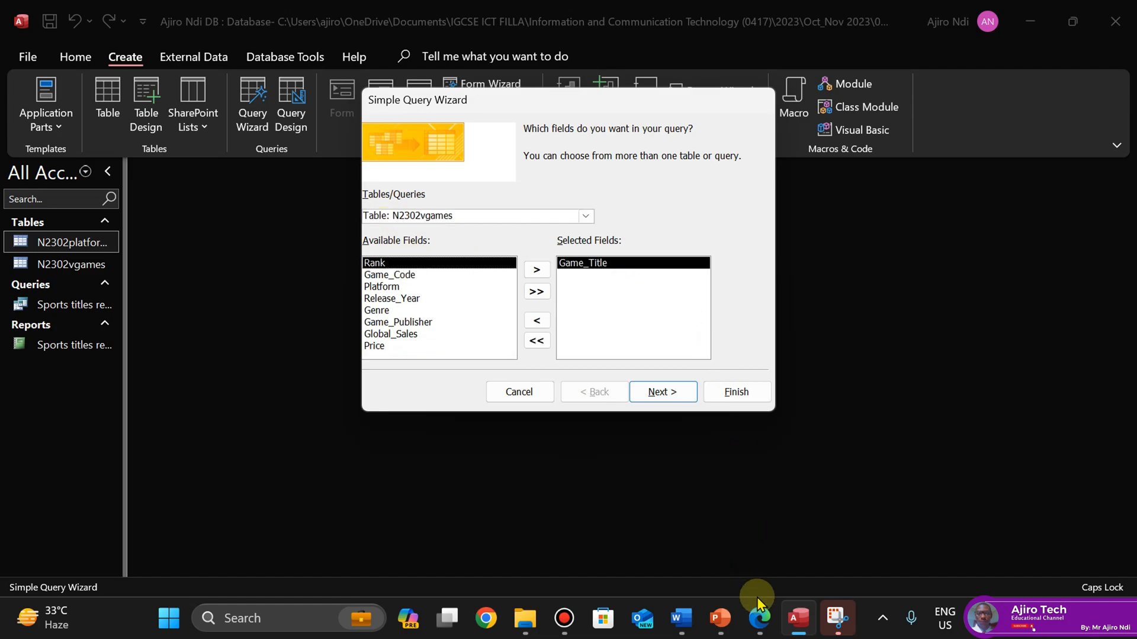
# Add the Rank and Genre fields from N2302vgames to the query, checking the field order in the exam paper
pyautogui.click(760, 617)
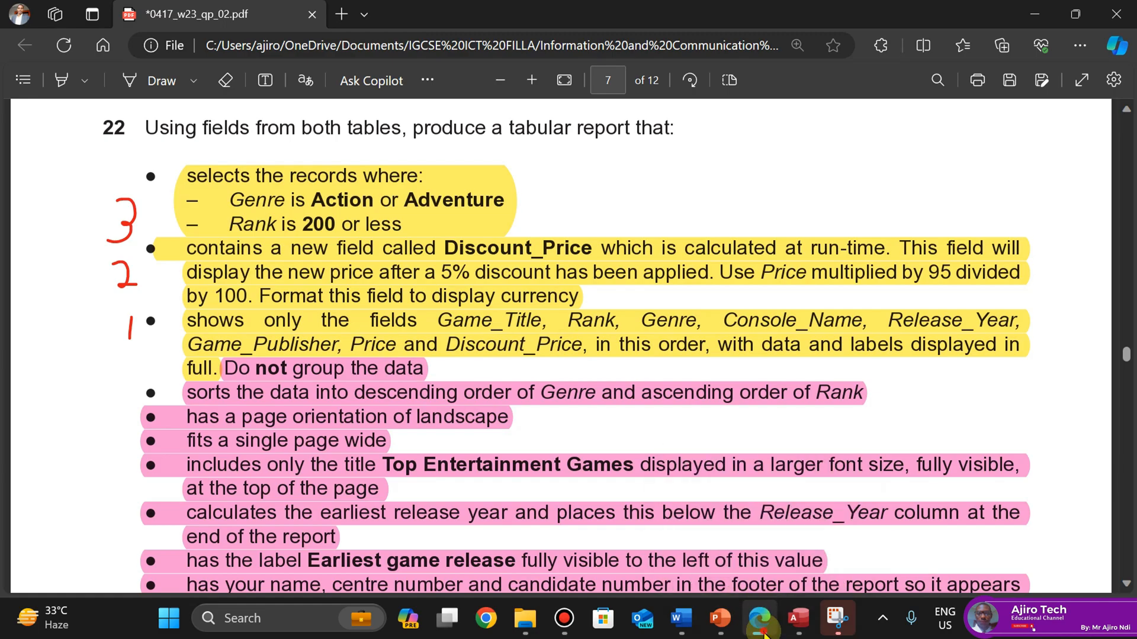
pyautogui.click(763, 629)
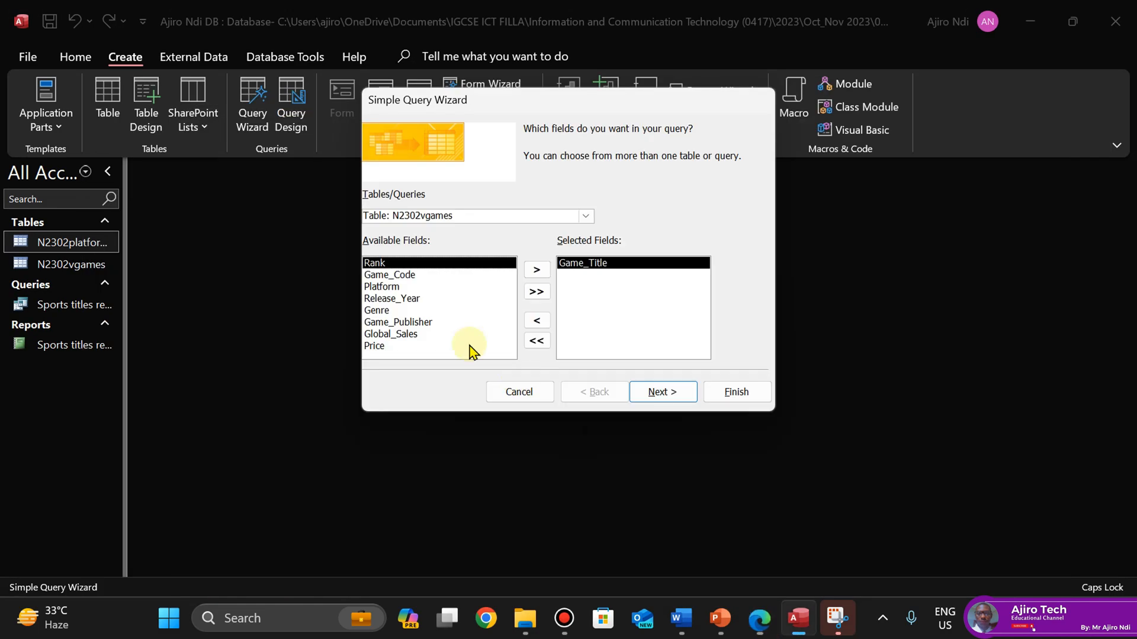
pyautogui.doubleClick(386, 264)
pyautogui.click(769, 624)
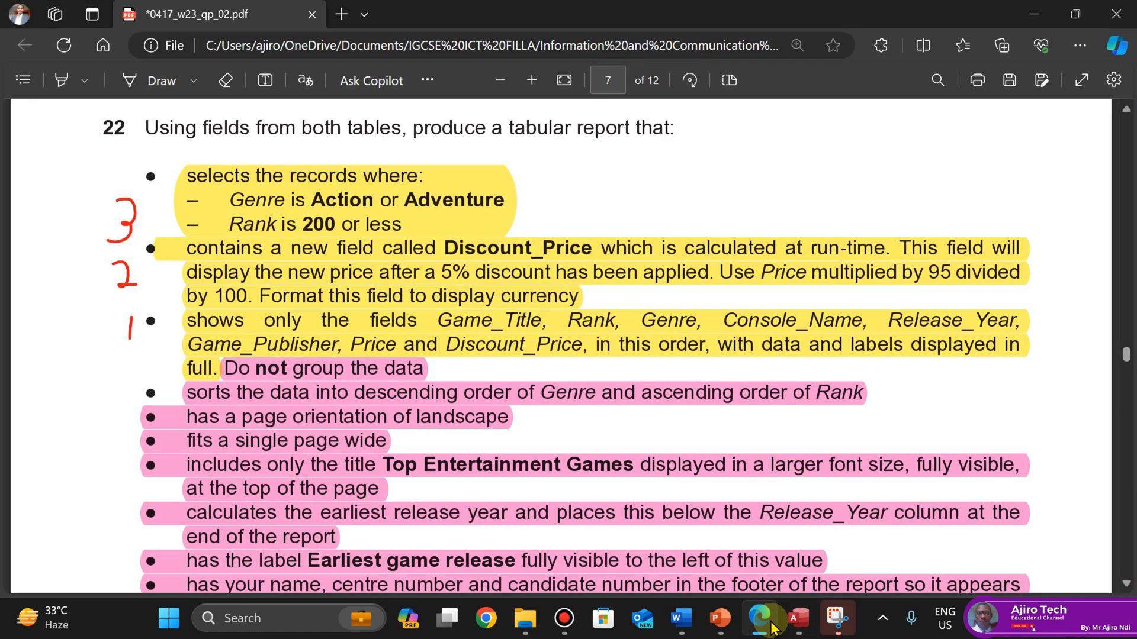
pyautogui.click(772, 628)
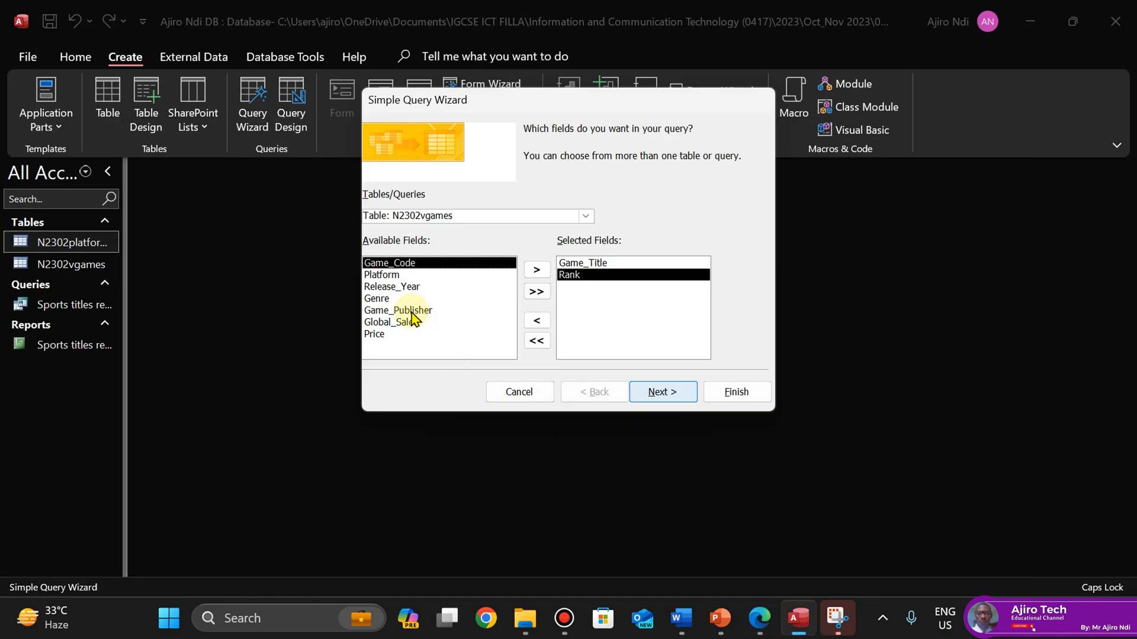
pyautogui.doubleClick(377, 299)
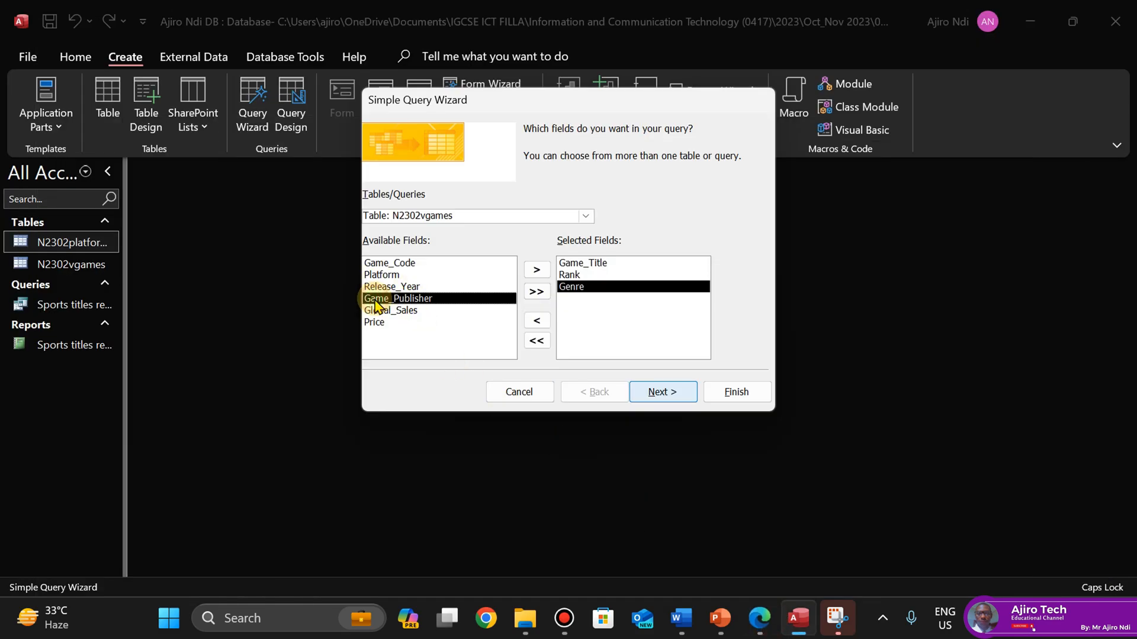
# Check the next required field in the exam paper and add Console_Name from table N2302platforms to the query
pyautogui.click(758, 628)
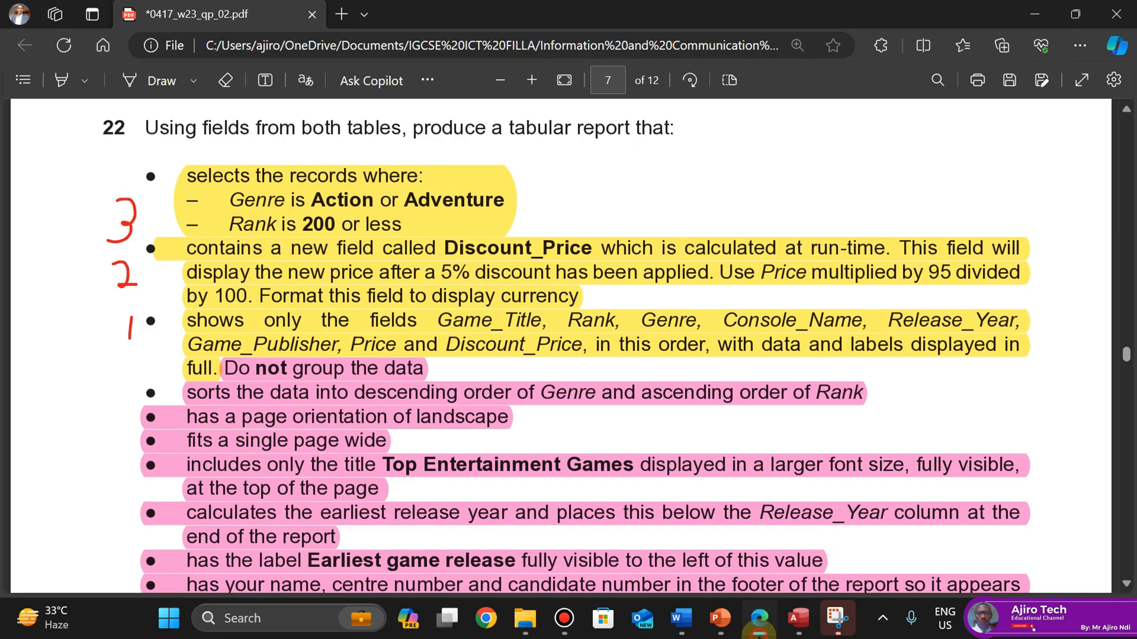
pyautogui.click(759, 628)
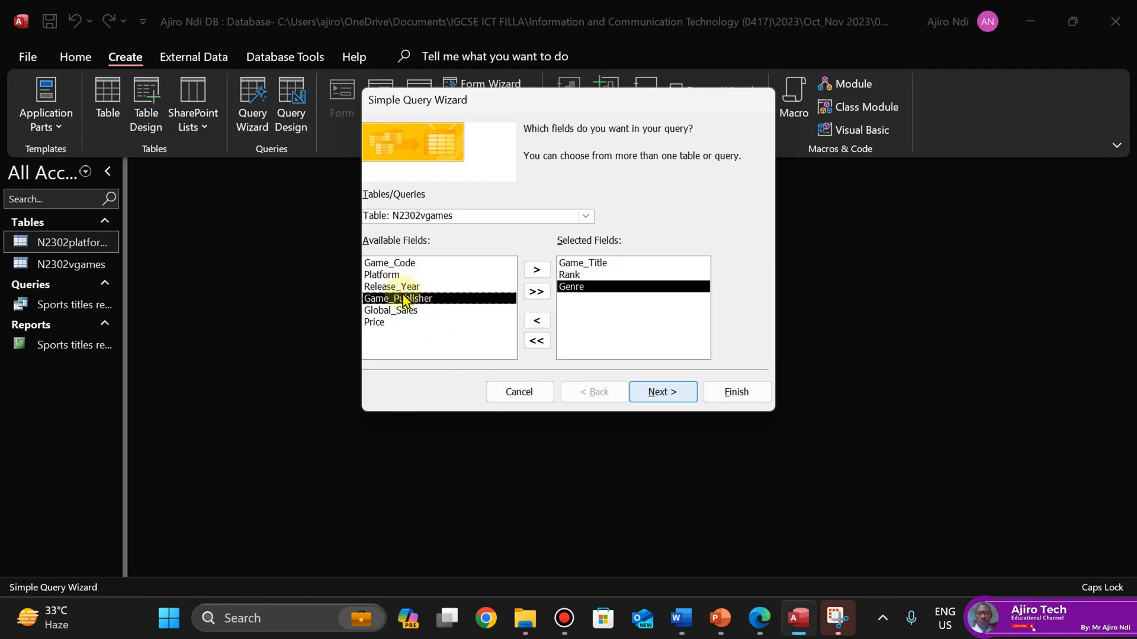
pyautogui.click(579, 222)
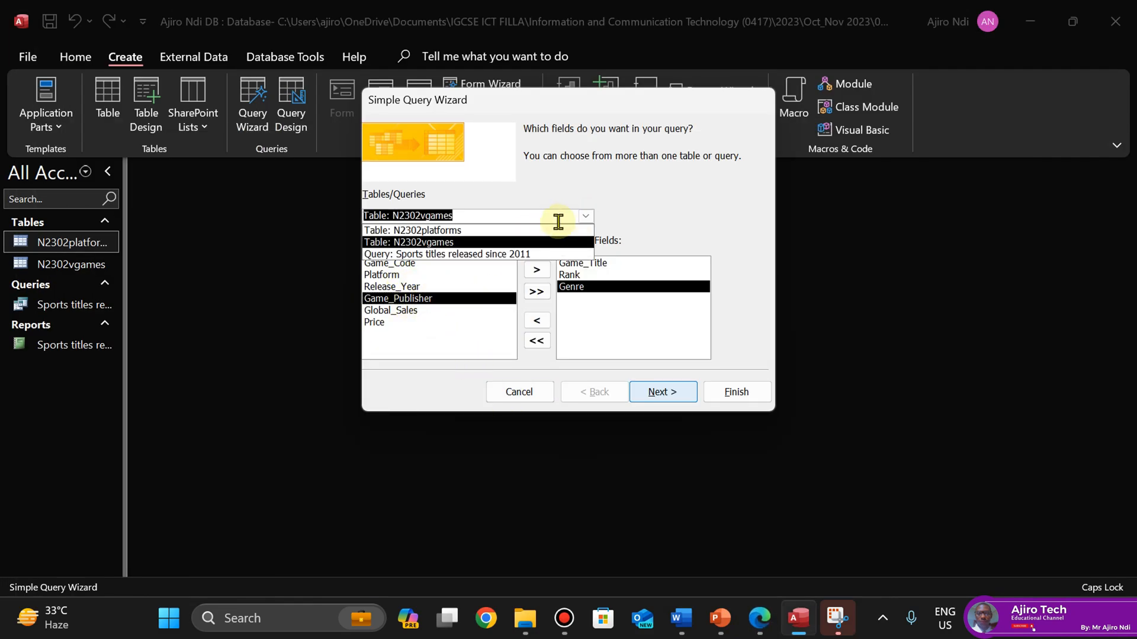
pyautogui.click(537, 232)
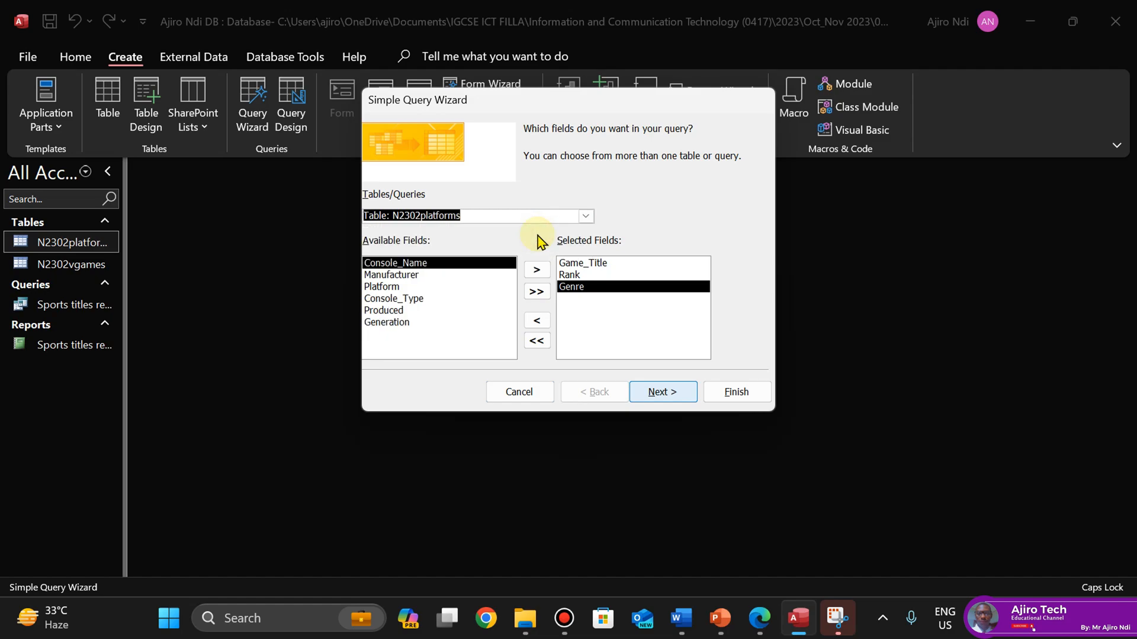
pyautogui.doubleClick(412, 265)
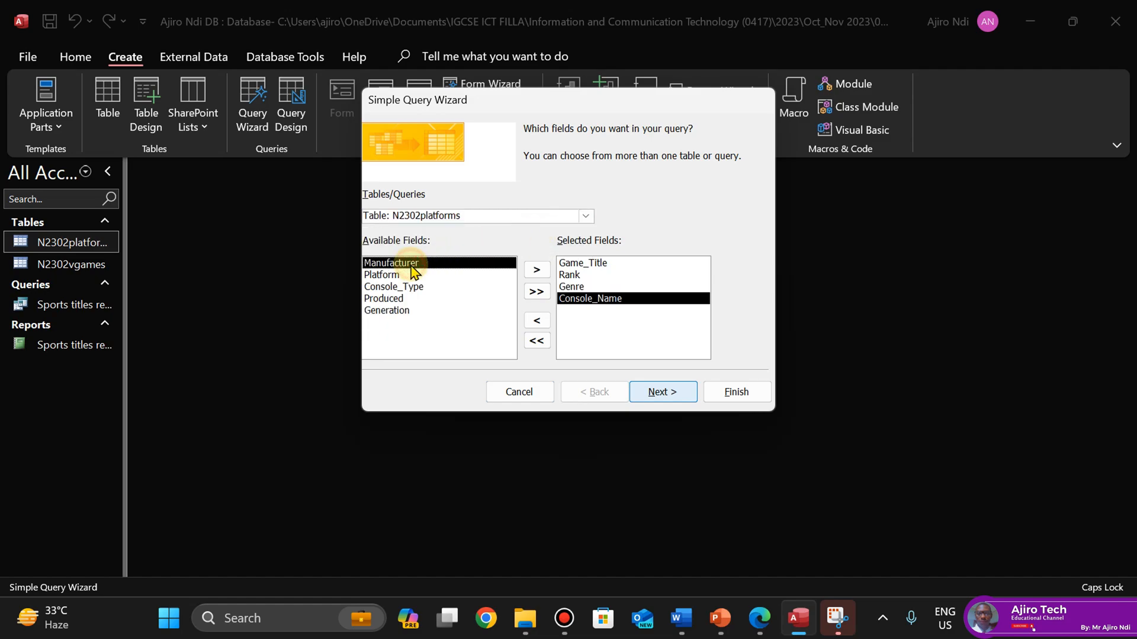
# Check the next required field in the exam paper and add Release_Year from table N2302vgames to the query
pyautogui.click(757, 619)
pyautogui.click(757, 619)
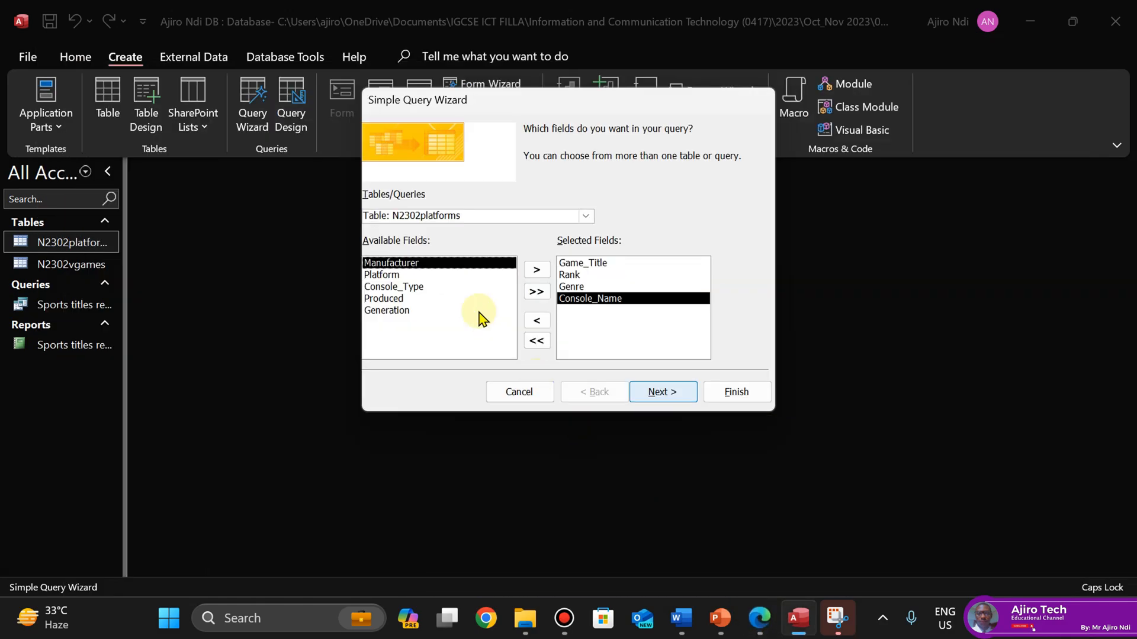
pyautogui.click(585, 217)
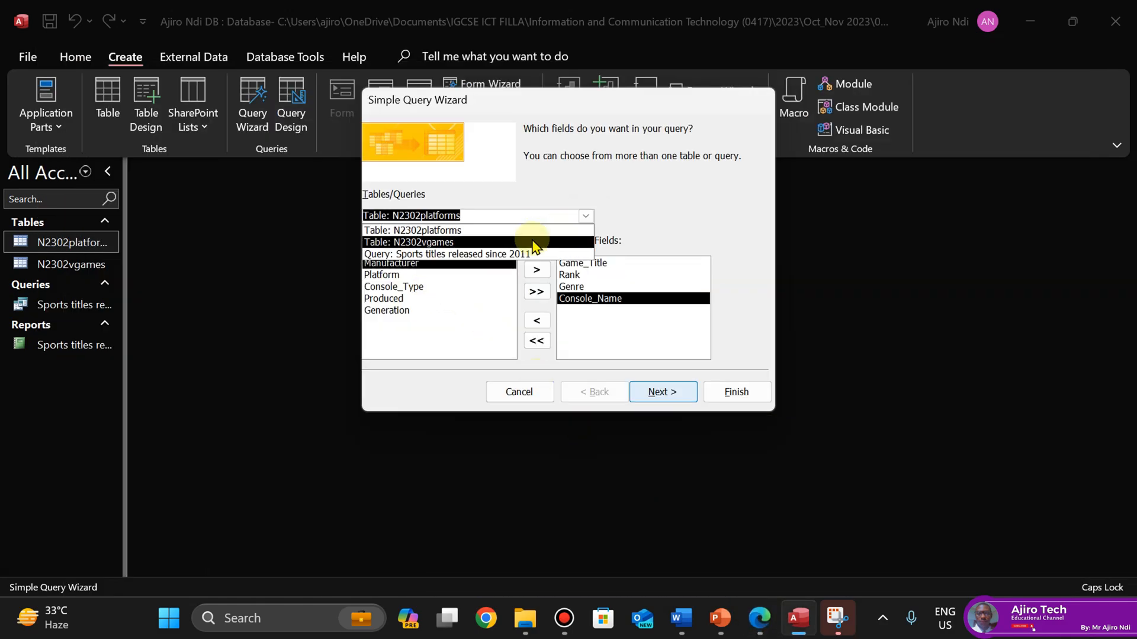
pyautogui.click(532, 242)
pyautogui.doubleClick(418, 289)
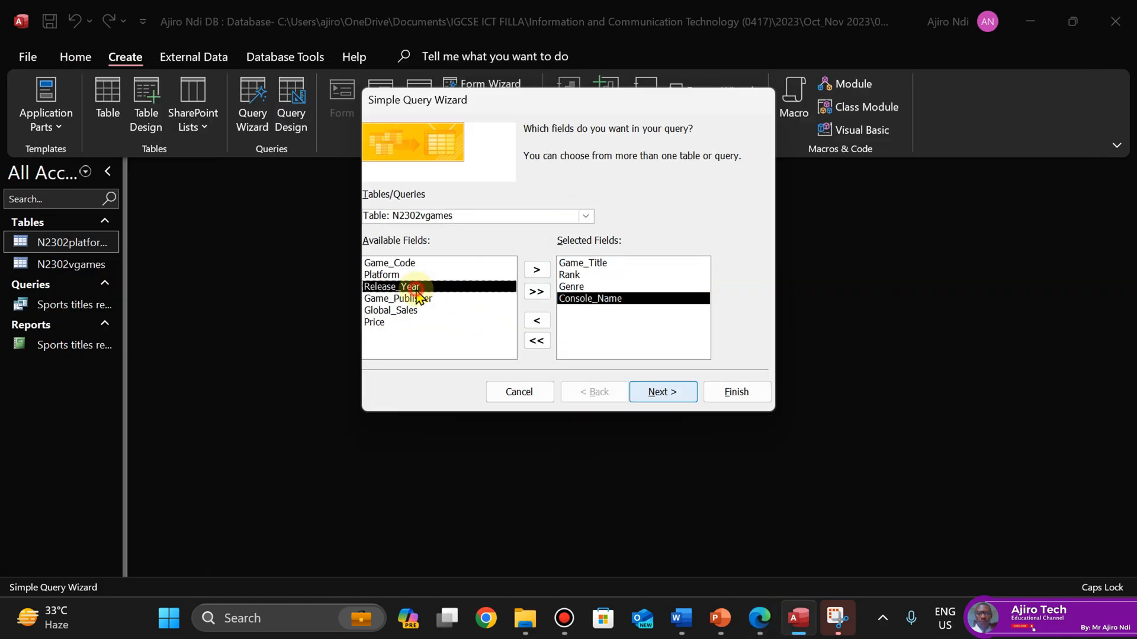
# Add the Game_Publisher and Price fields from N2302vgames to the query, checking the field order in the Edge exam paper
pyautogui.click(760, 618)
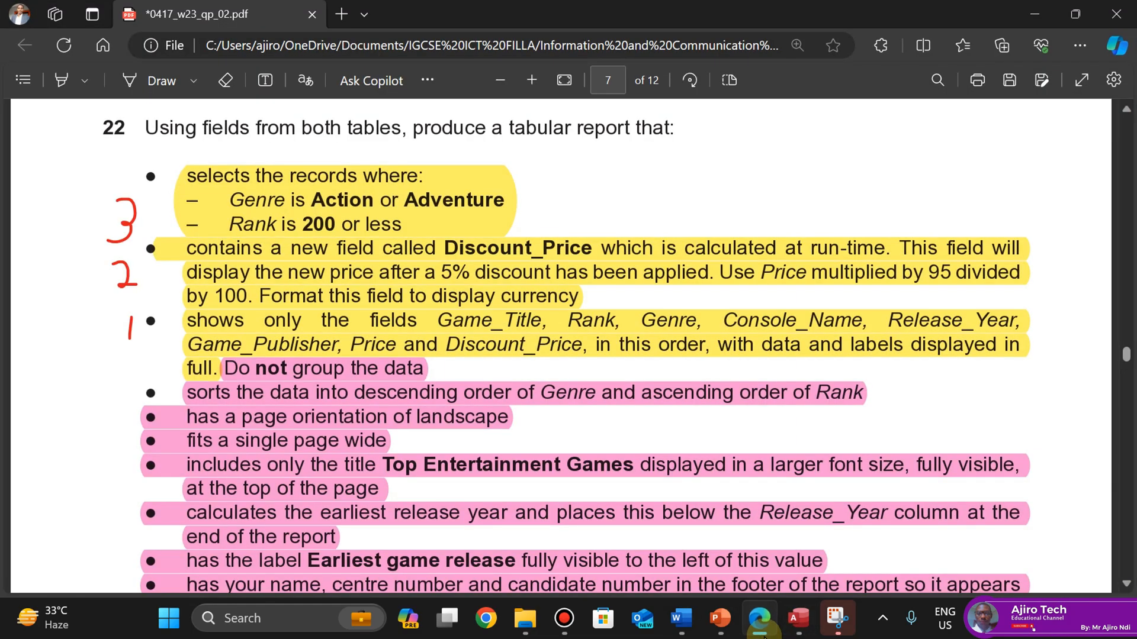
pyautogui.click(798, 619)
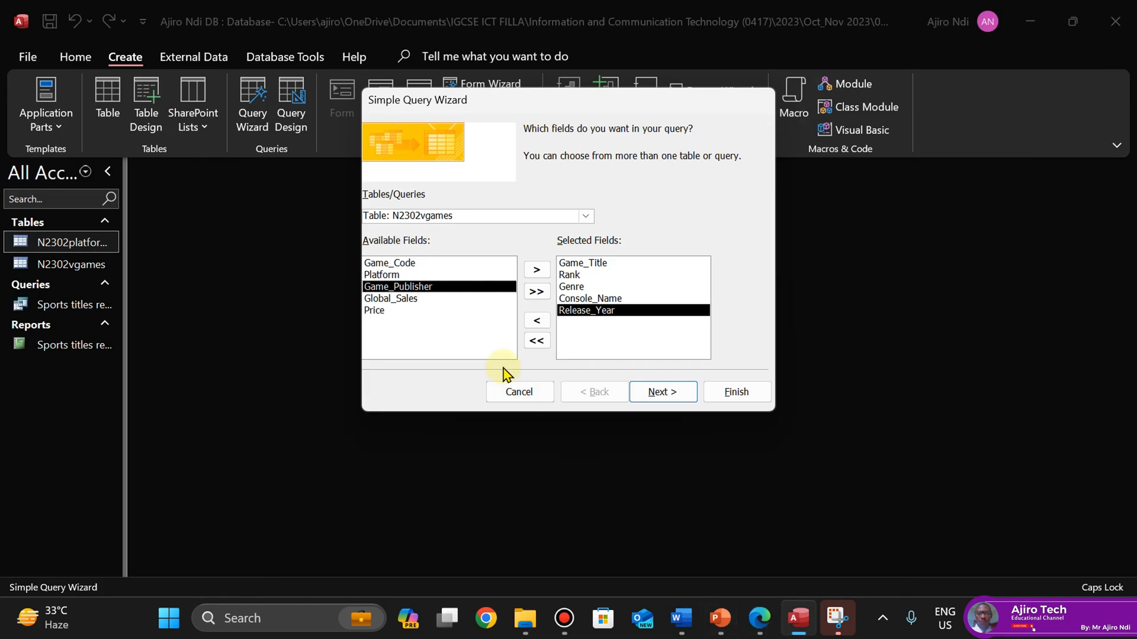
pyautogui.doubleClick(413, 289)
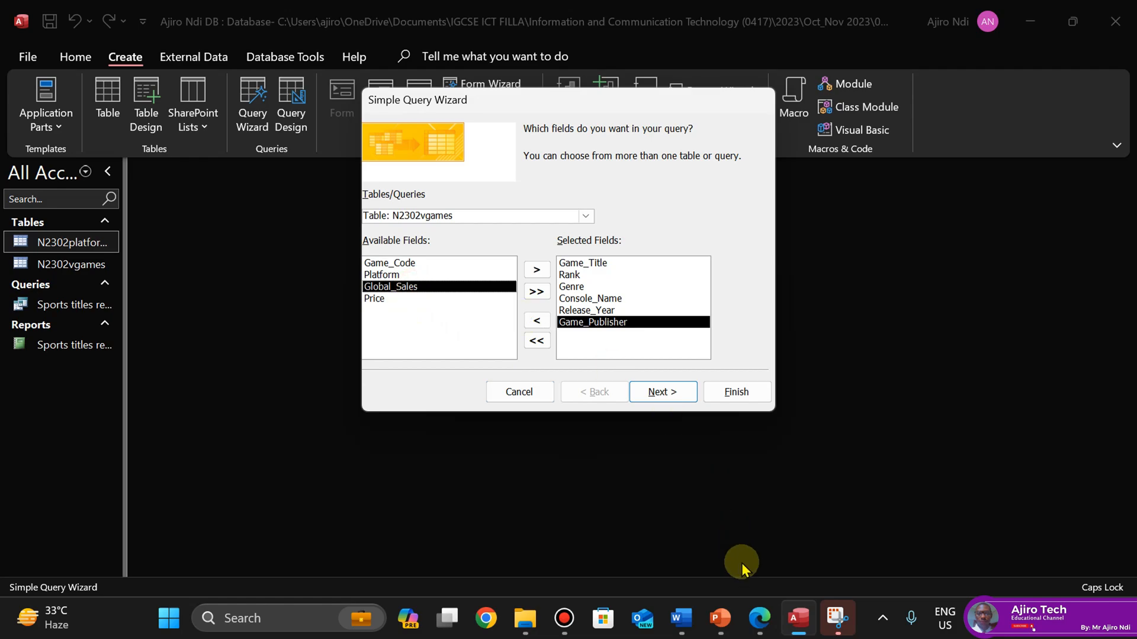
pyautogui.click(759, 618)
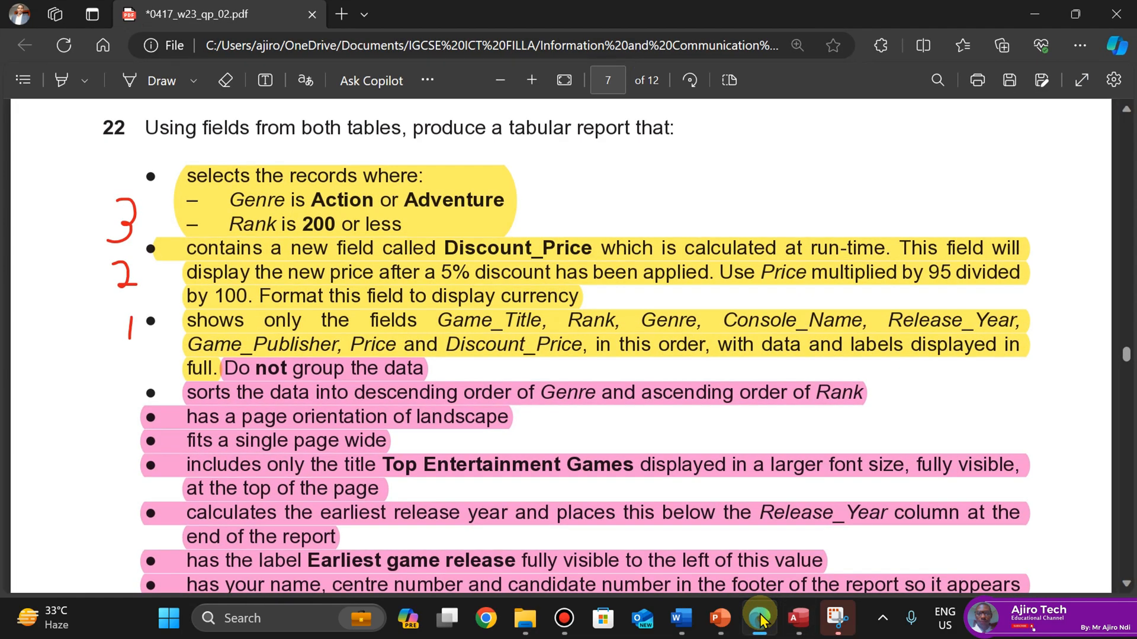
pyautogui.click(759, 619)
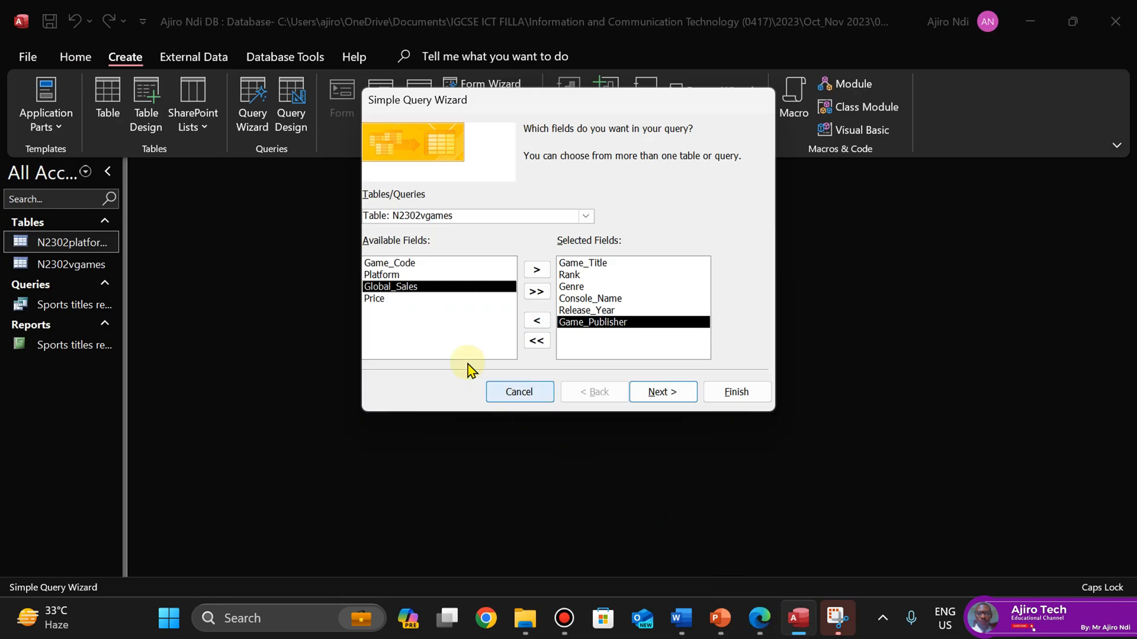
pyautogui.doubleClick(378, 299)
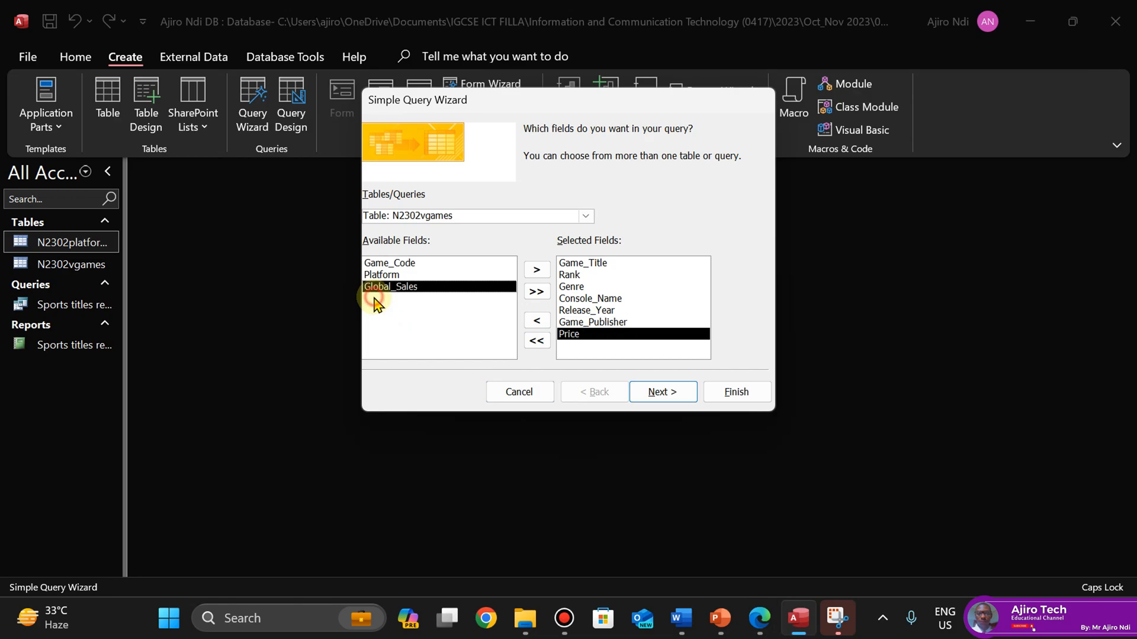
# Compare the selected fields with question 22's list in the exam paper, and proceed to the query title stage of the wizard in Access
pyautogui.click(760, 619)
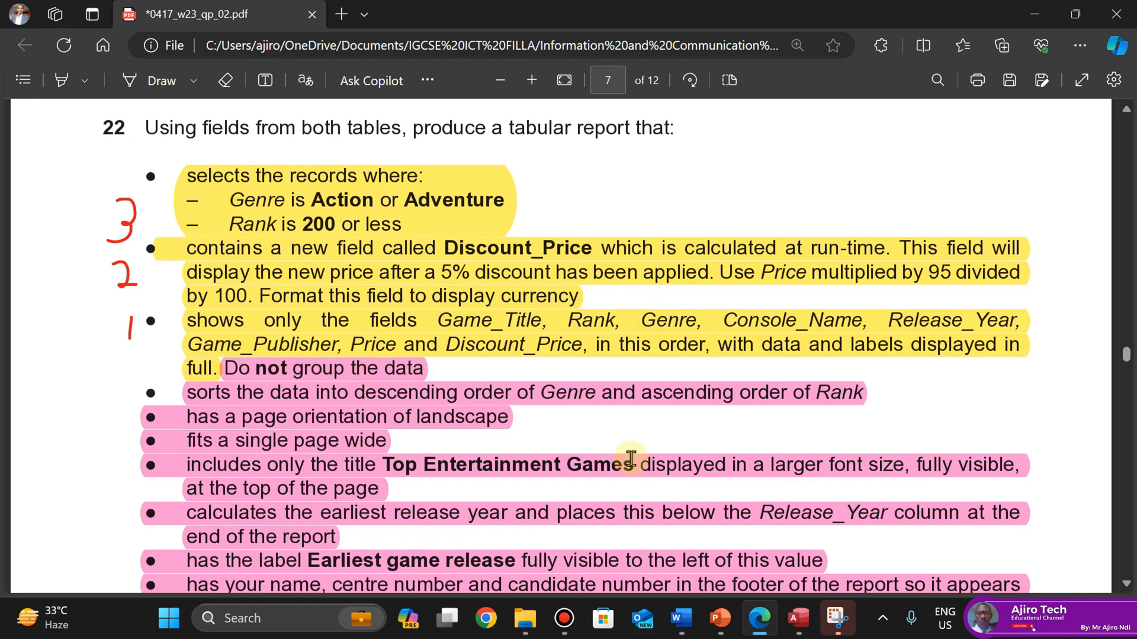
pyautogui.click(799, 632)
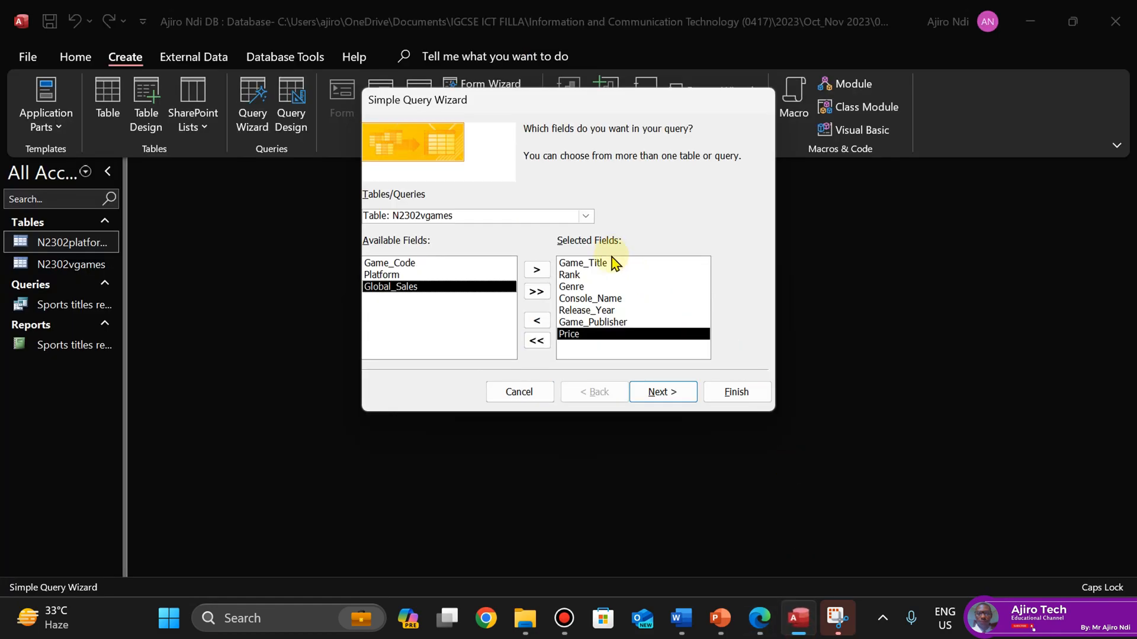
pyautogui.click(670, 400)
pyautogui.click(669, 400)
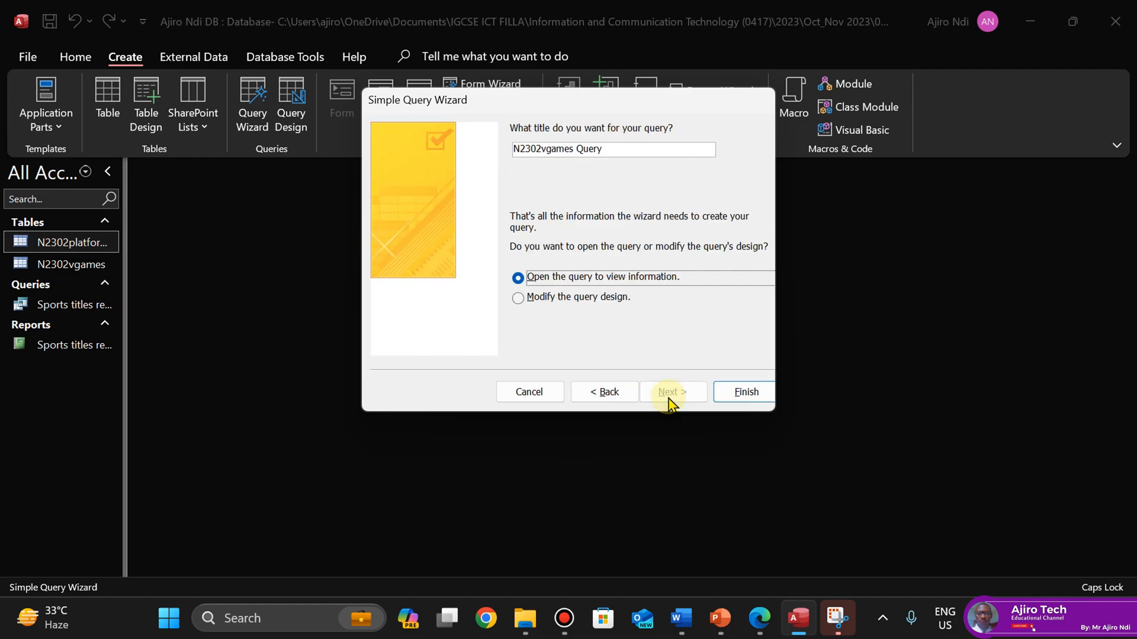
# Copy the title "Top Entertainment Games" from the Edge exam paper, use it as the query title in Access and finish the wizard
pyautogui.click(760, 618)
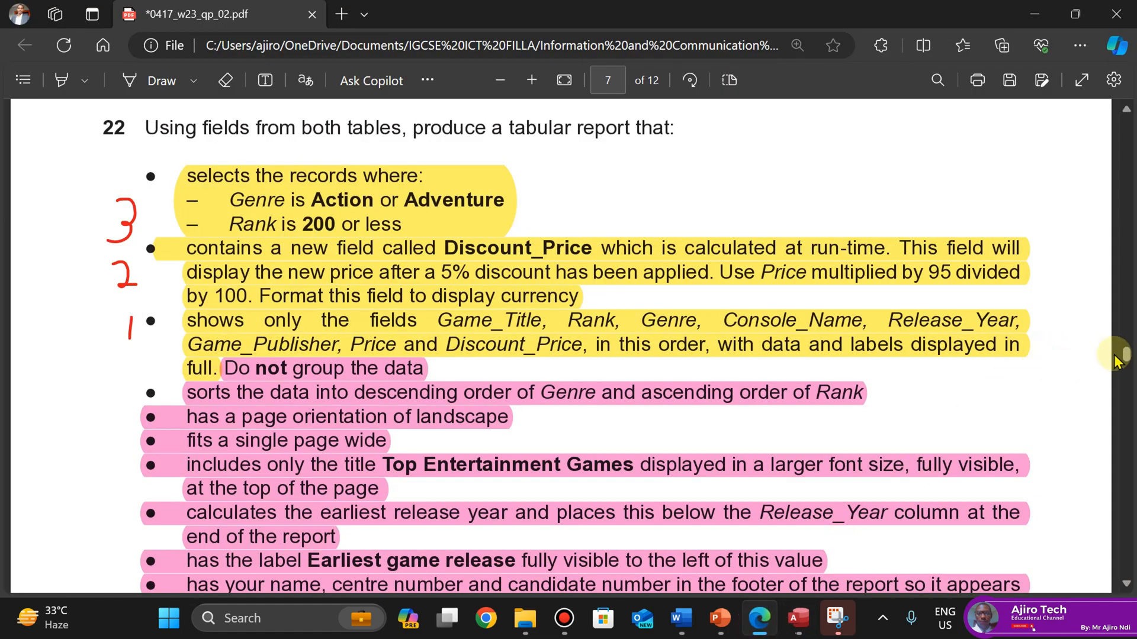
pyautogui.scroll(-1, 1040, 402)
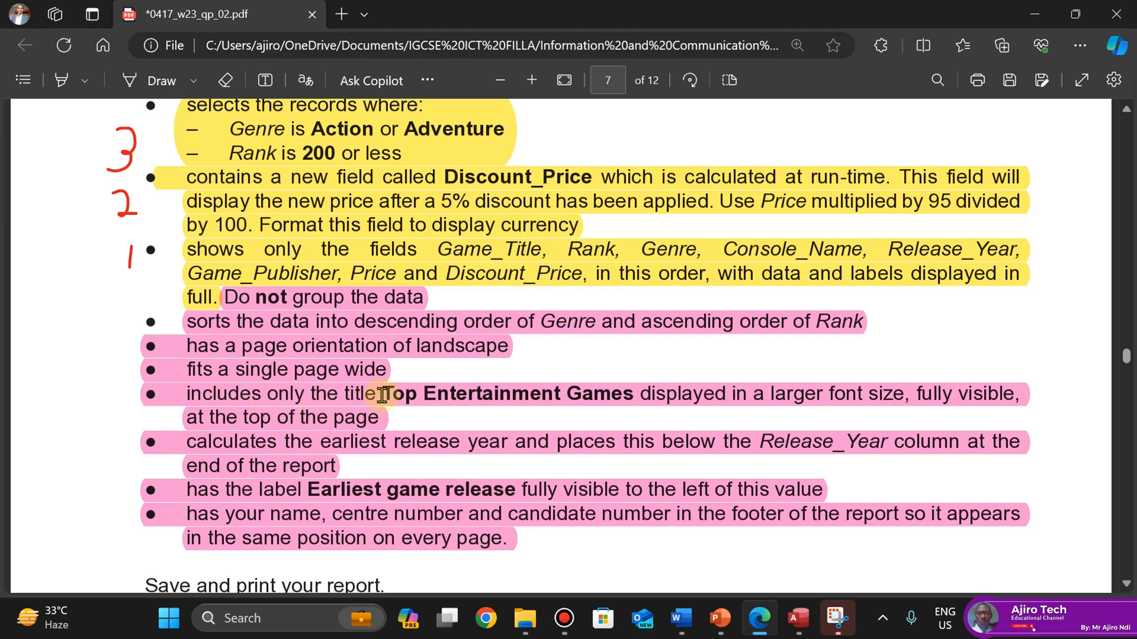
pyautogui.moveTo(387, 393); pyautogui.dragTo(632, 397)
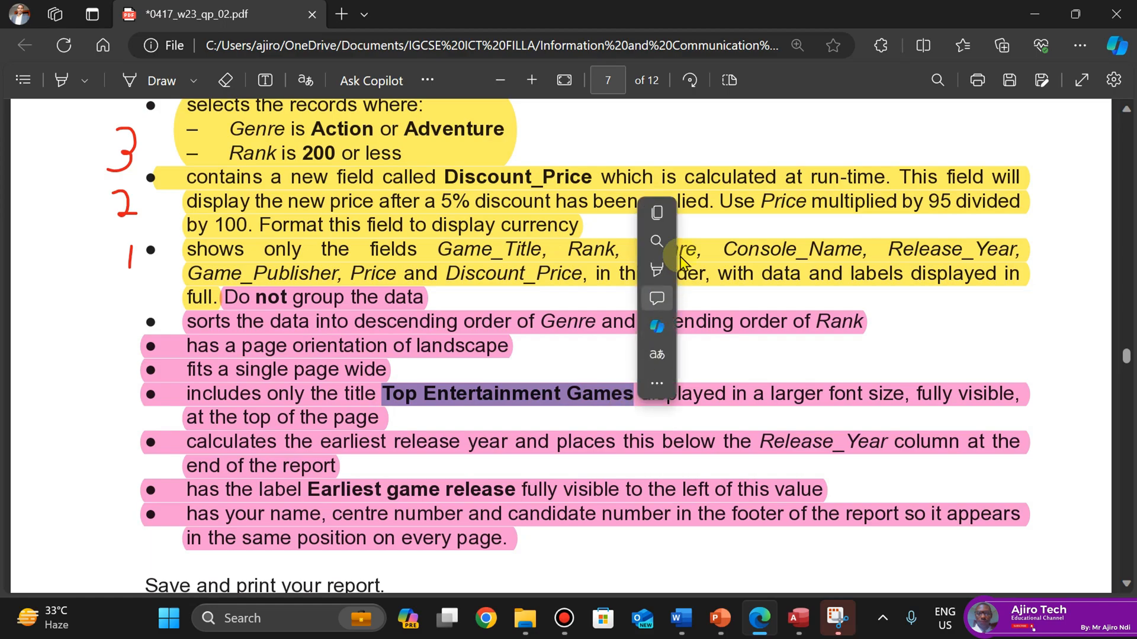
pyautogui.click(659, 214)
pyautogui.click(797, 629)
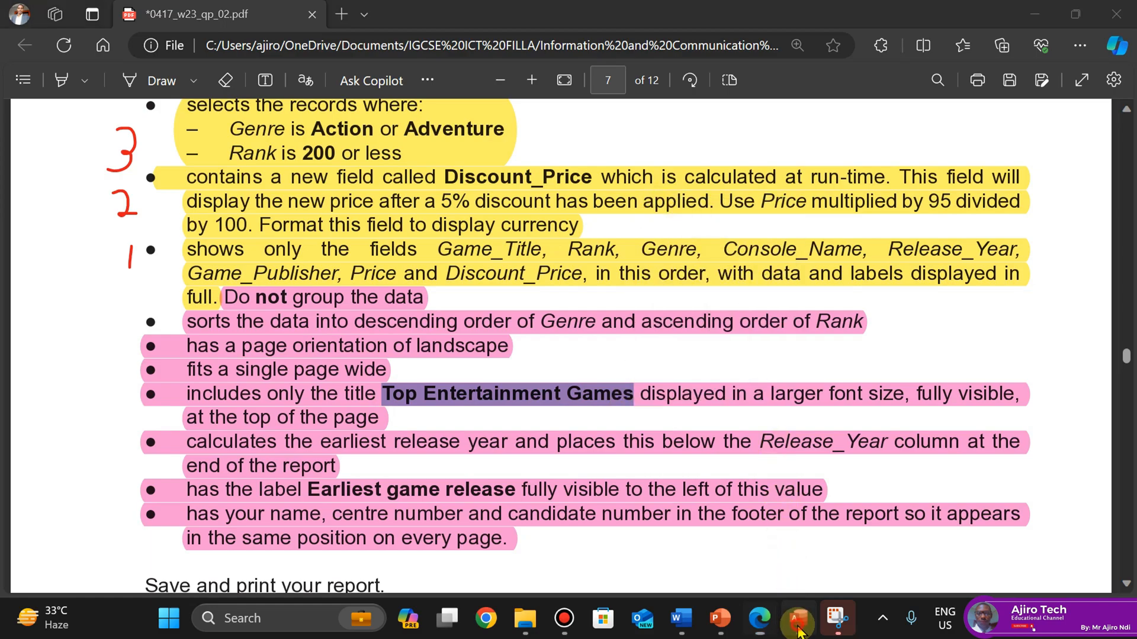
pyautogui.click(616, 156)
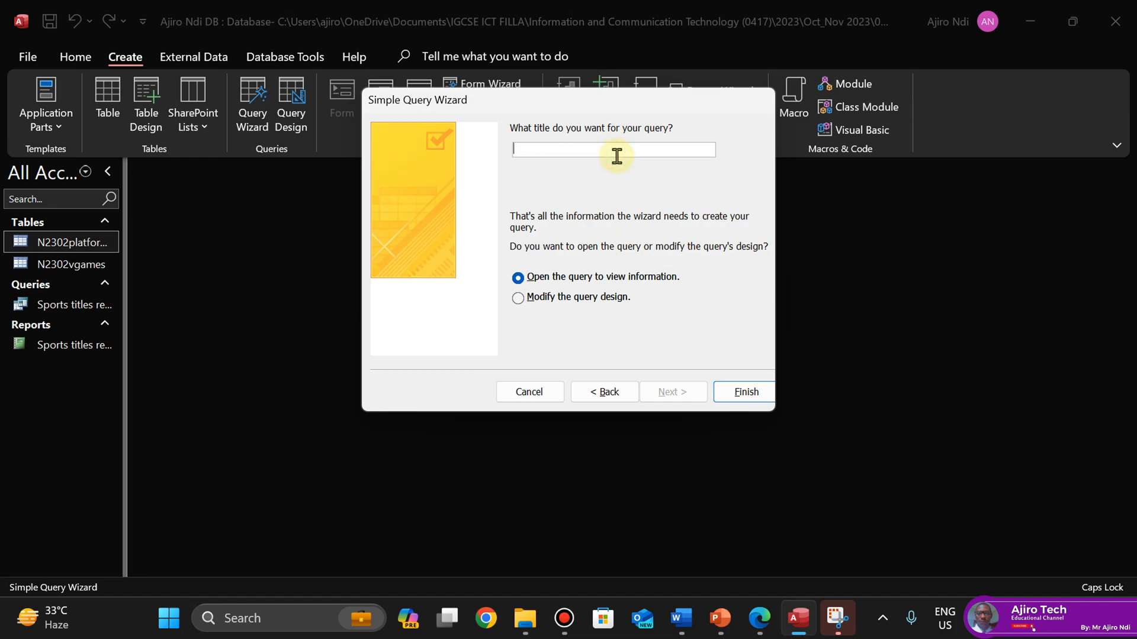
pyautogui.hotkey('ctrl', 'v')
pyautogui.click(740, 393)
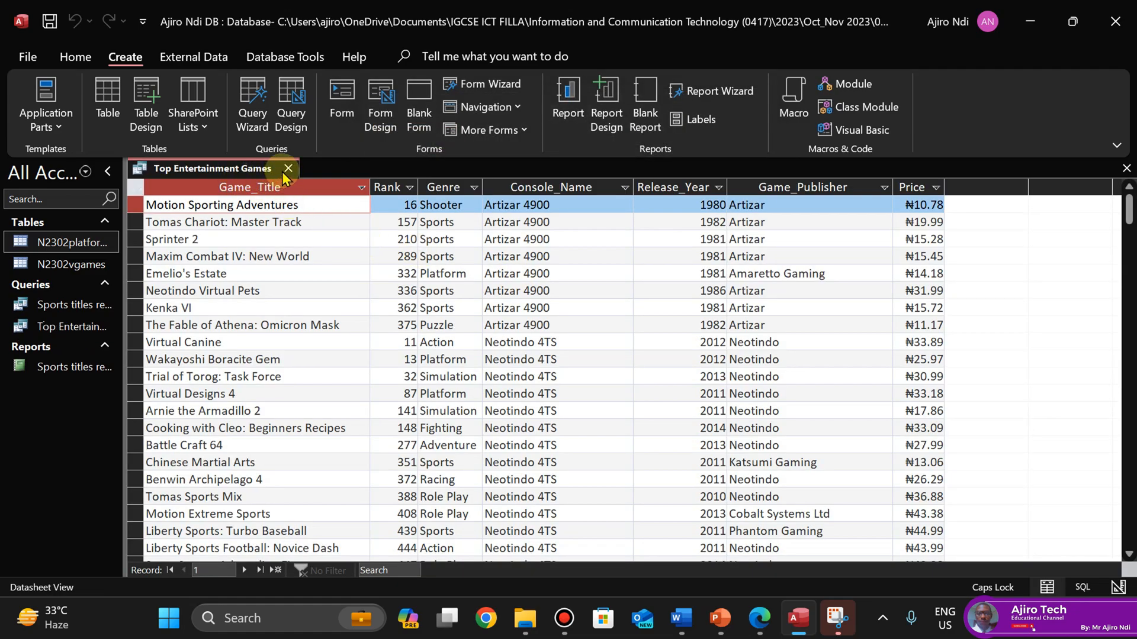
pyautogui.click(288, 169)
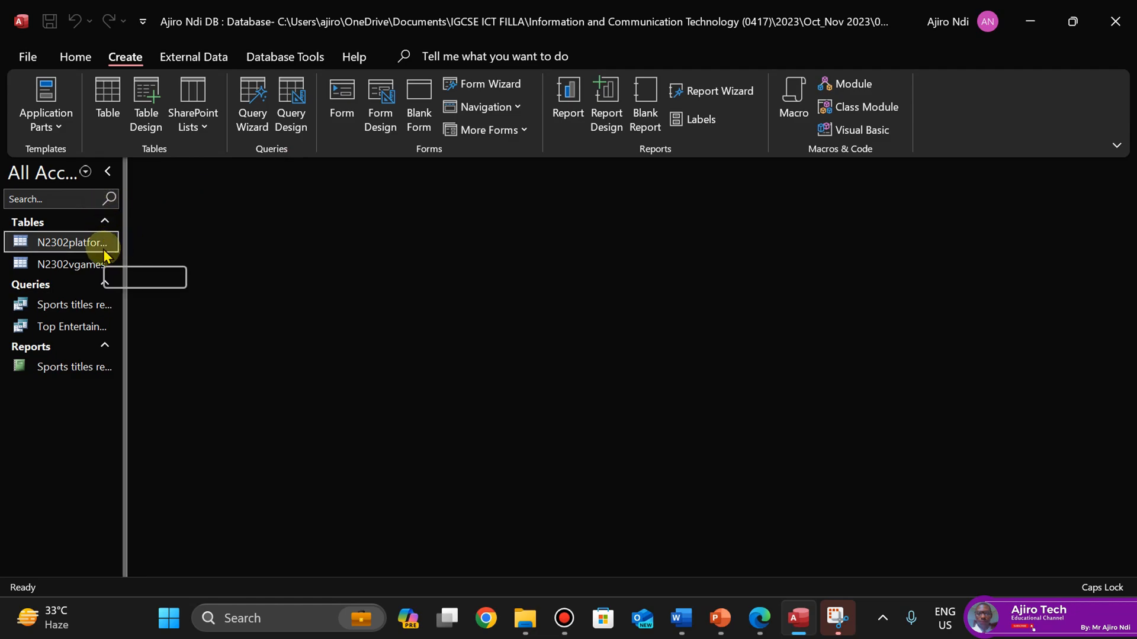
pyautogui.rightClick(73, 332)
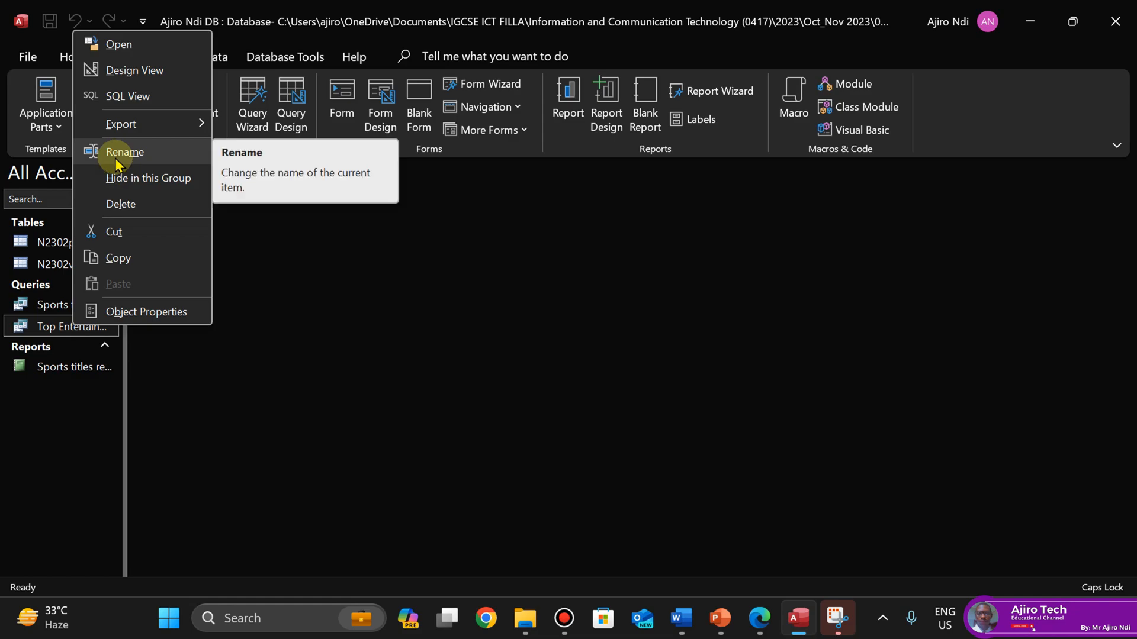
pyautogui.click(257, 375)
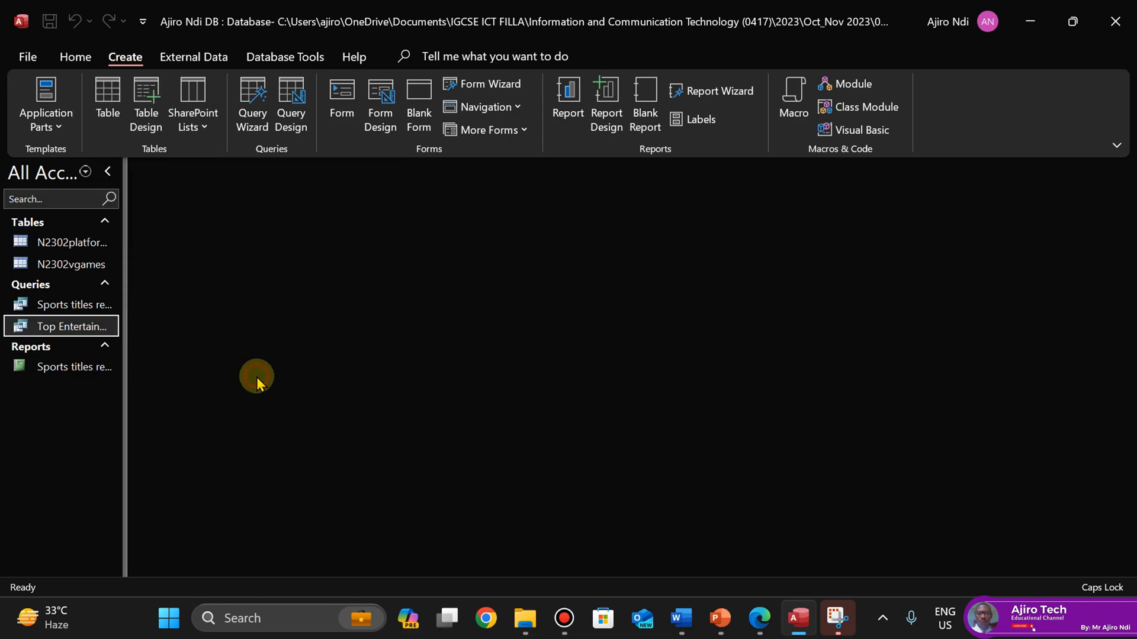
# Open the Top Entertainment Games query, fit all its columns to their contents and save the query
pyautogui.doubleClick(69, 329)
pyautogui.click(135, 190)
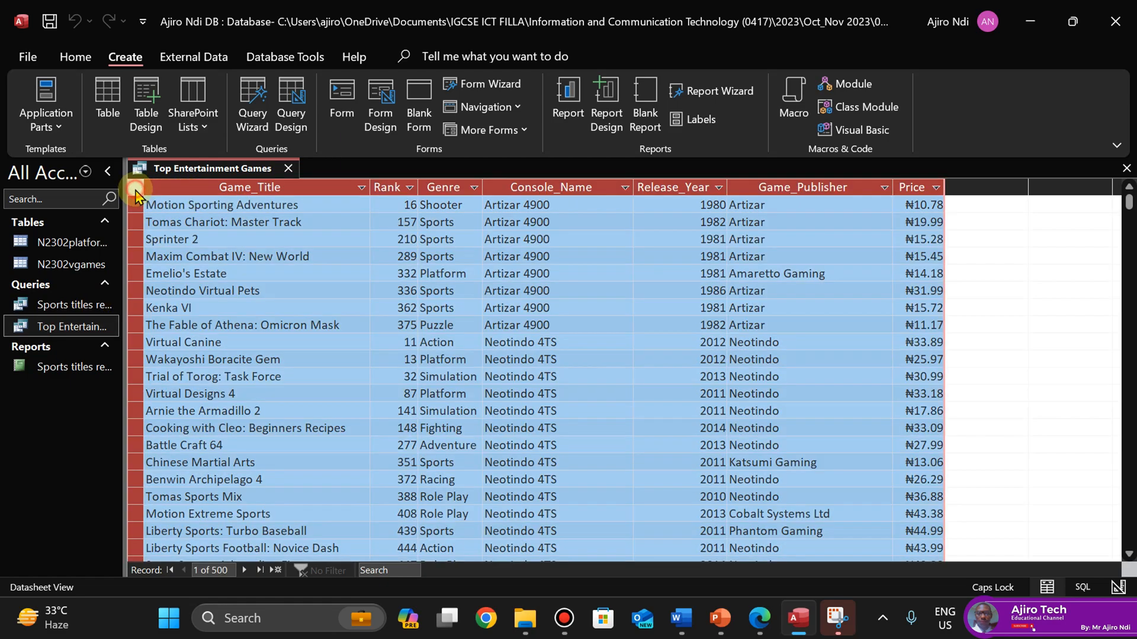
pyautogui.doubleClick(371, 186)
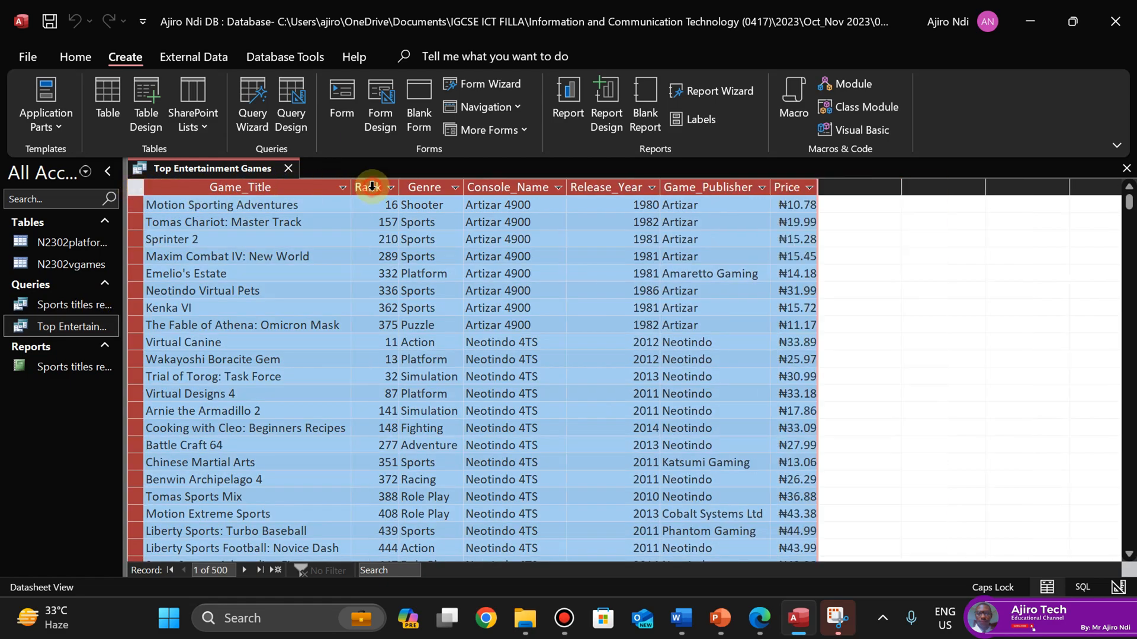
pyautogui.click(597, 272)
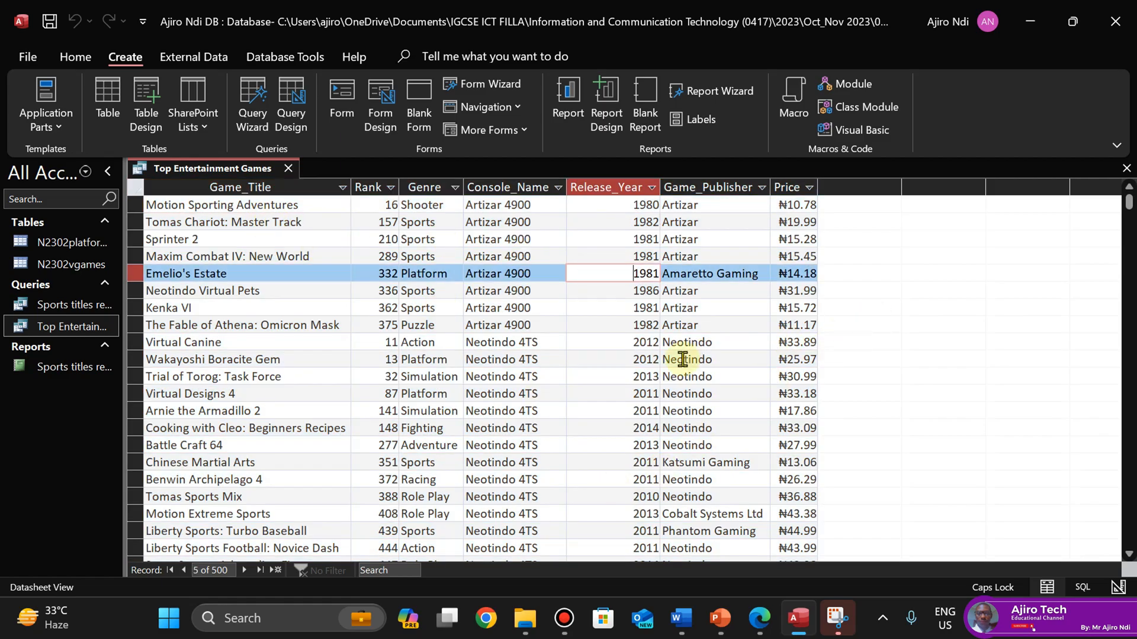
pyautogui.click(761, 620)
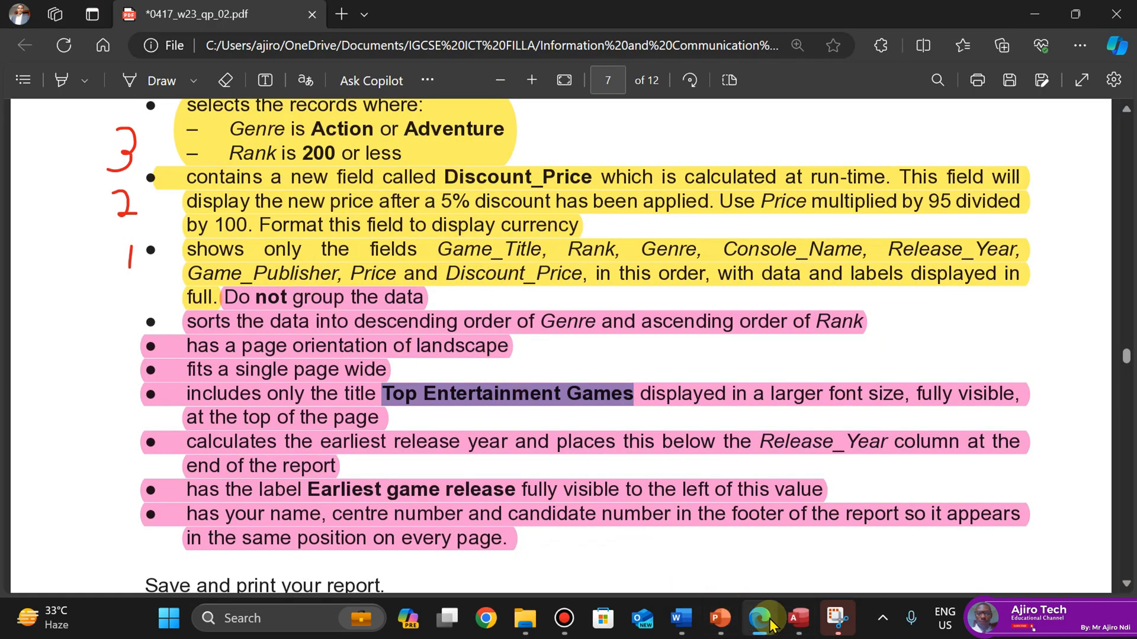
pyautogui.click(798, 618)
pyautogui.rightClick(205, 171)
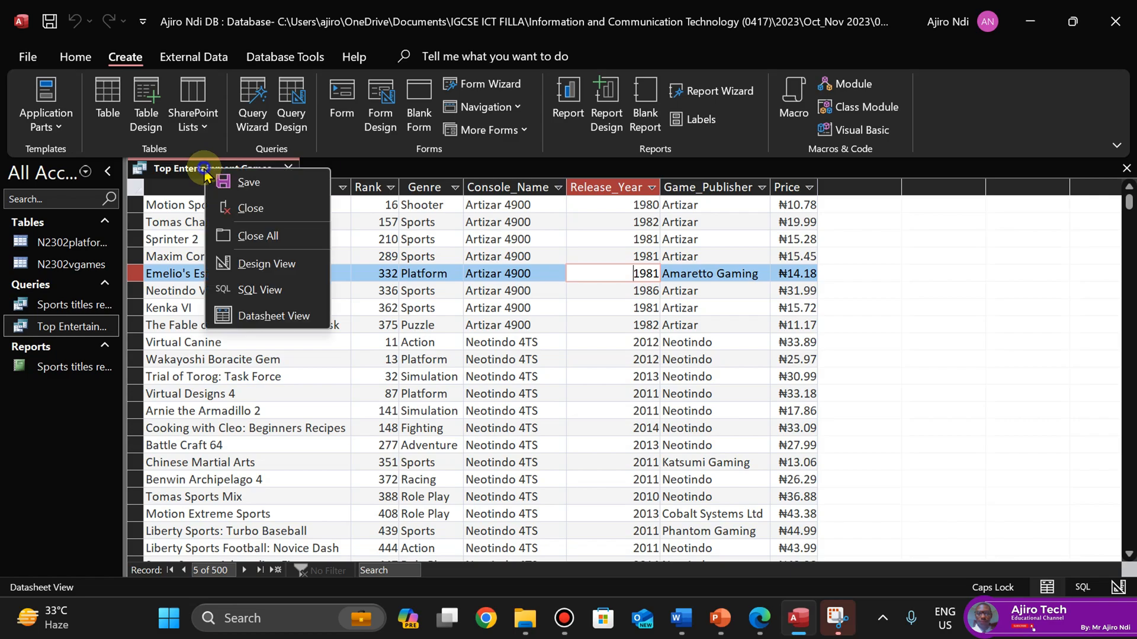
pyautogui.click(243, 182)
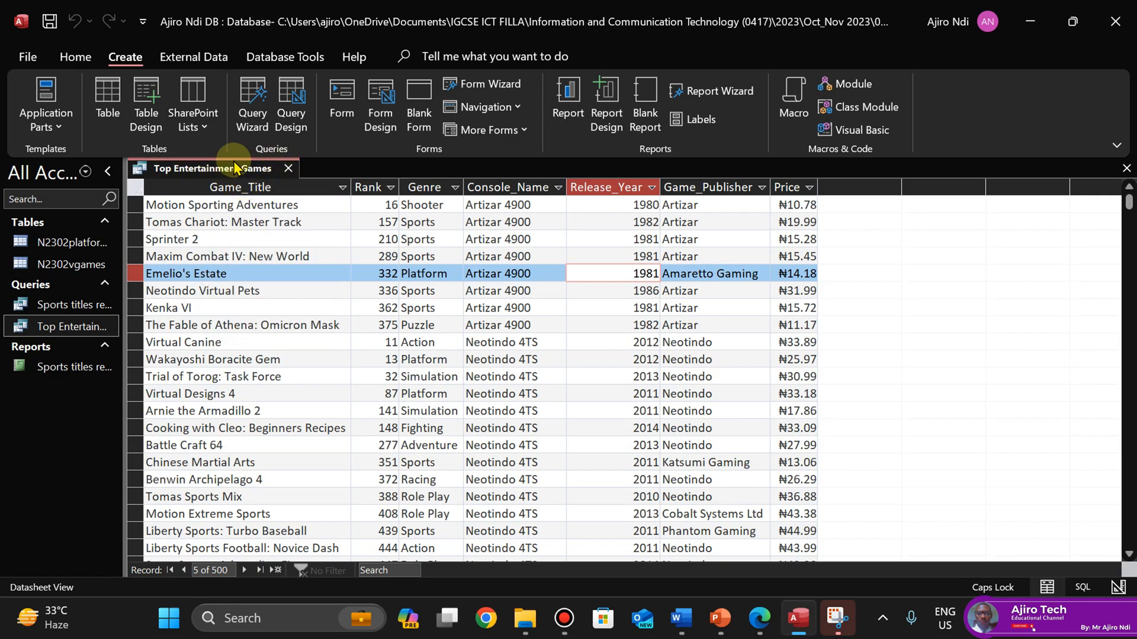
# Switch the Top Entertainment Games query to Design View
pyautogui.click(75, 60)
pyautogui.click(34, 119)
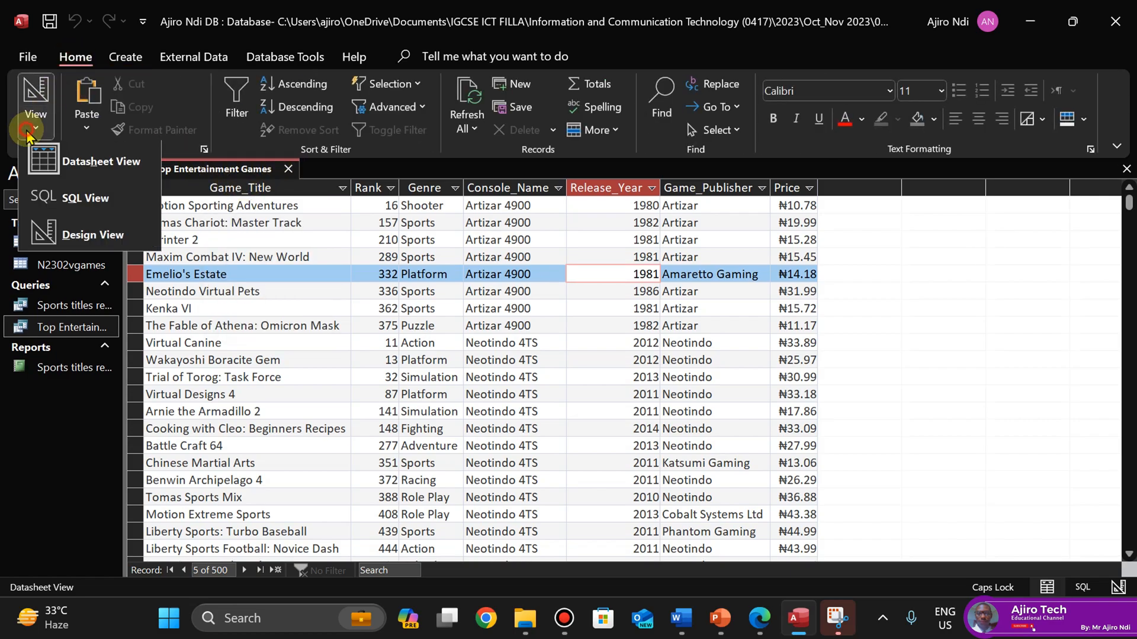
pyautogui.click(88, 236)
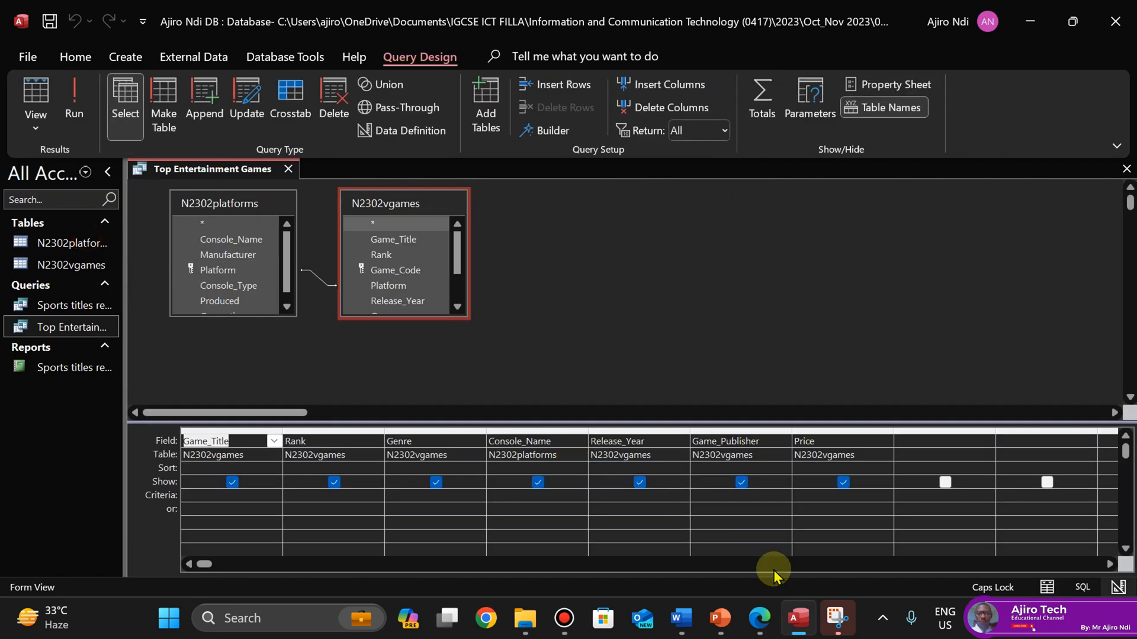
# Switch to the exam paper in Edge and review question 22's requirements for the calculated Discount_Price field
pyautogui.click(757, 619)
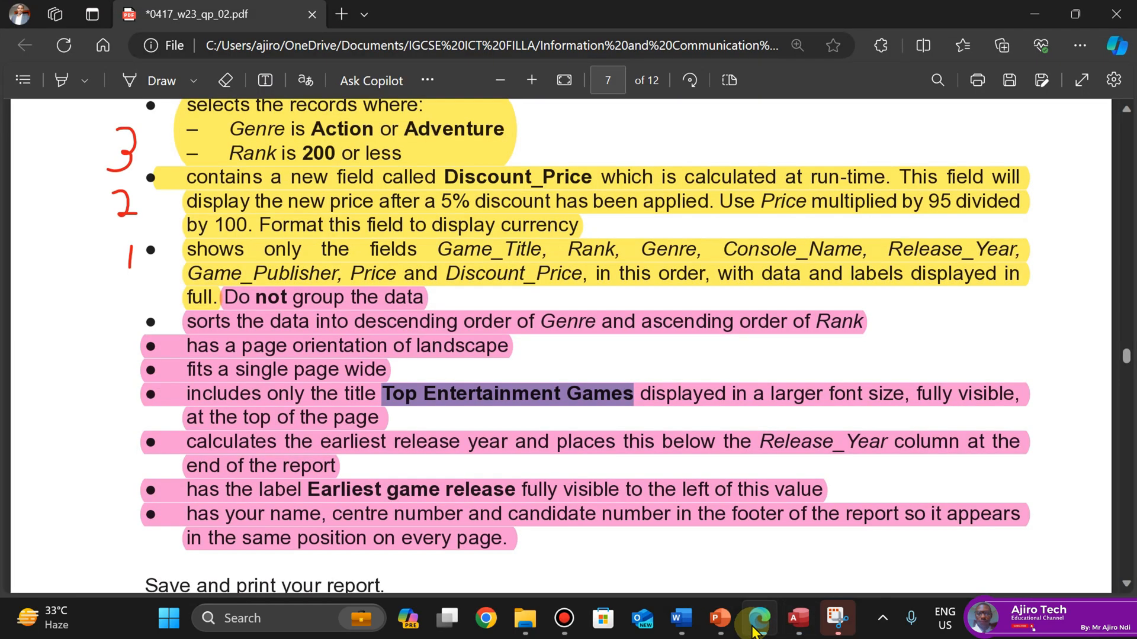
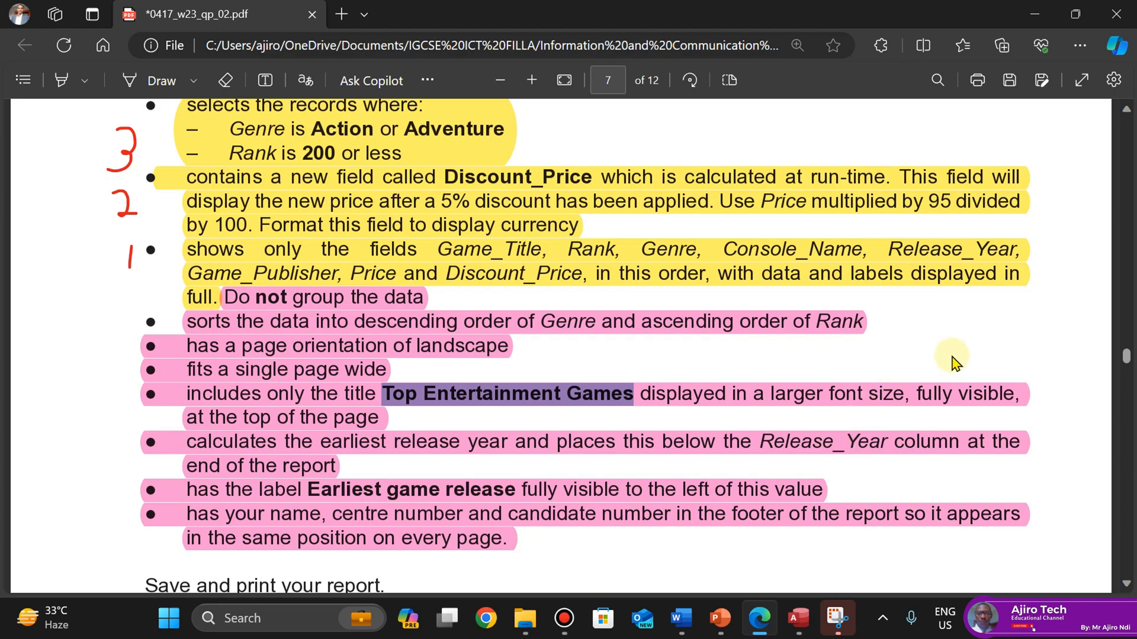
pyautogui.moveTo(799, 618)
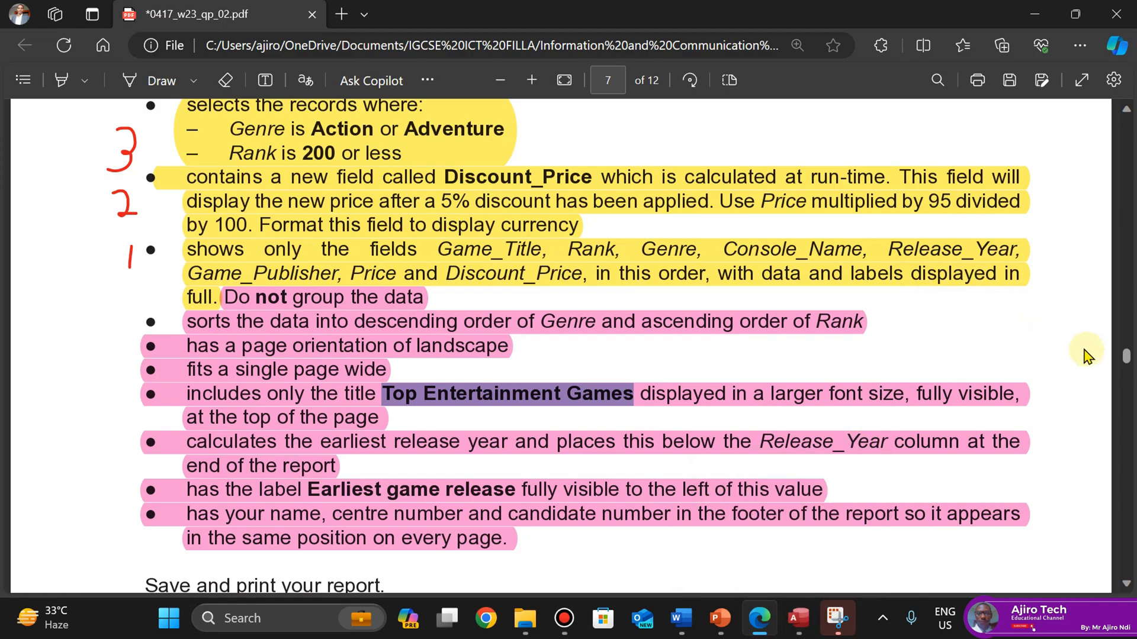
pyautogui.click(908, 305)
pyautogui.scroll(3, 909, 307)
pyautogui.scroll(-3, 909, 312)
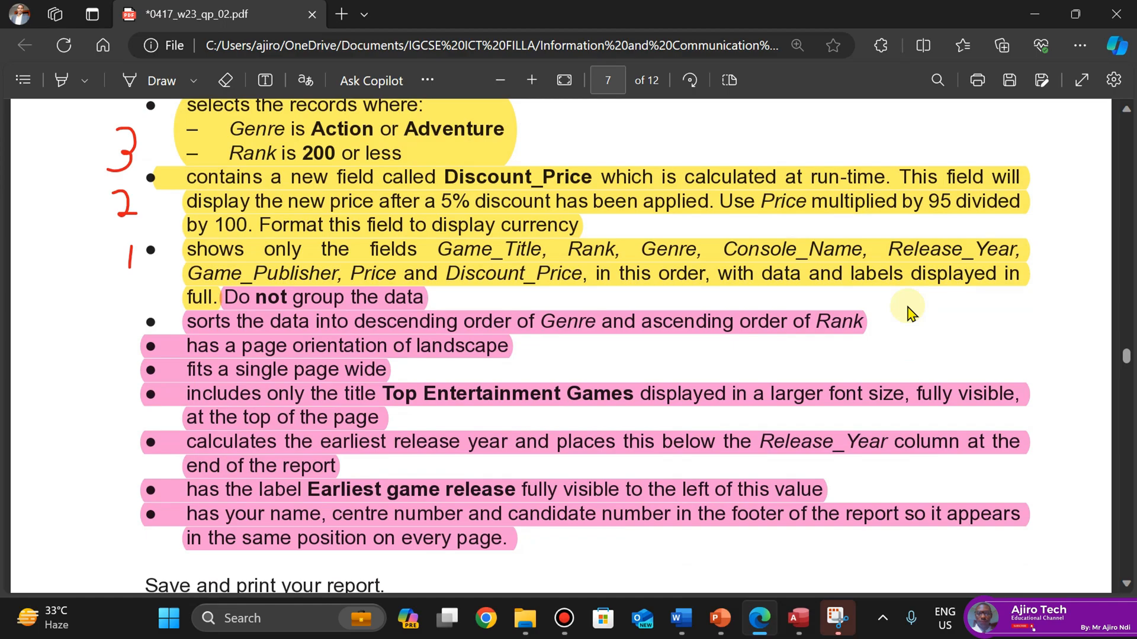
# Switch back to Access and open the Expression Builder for the empty query field after Price
pyautogui.click(798, 618)
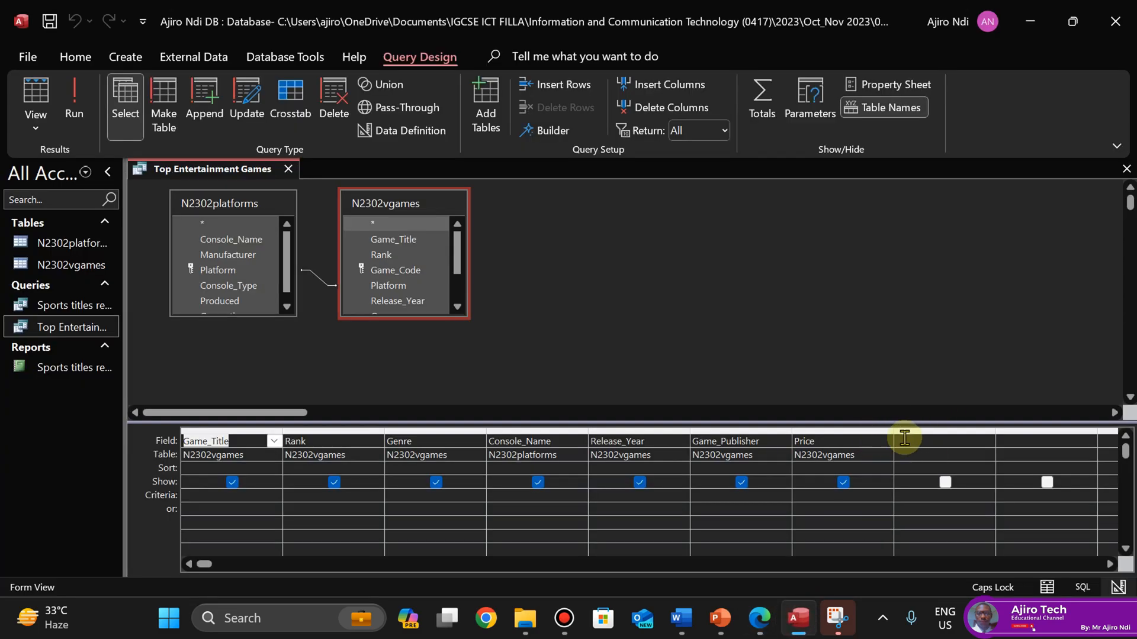
pyautogui.click(928, 441)
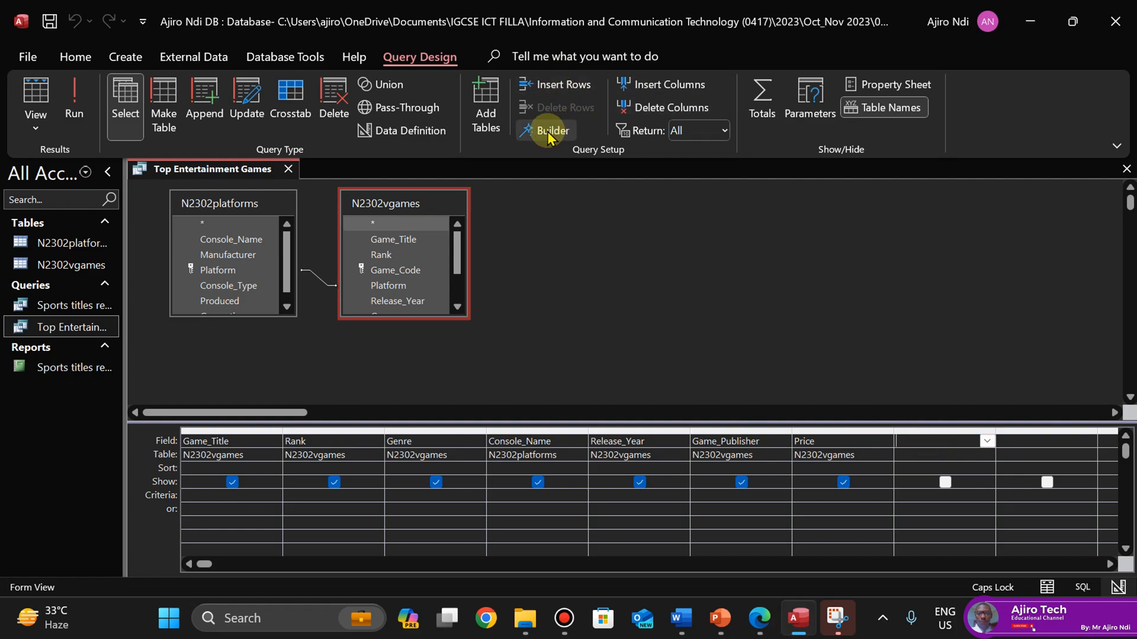
pyautogui.rightClick(900, 437)
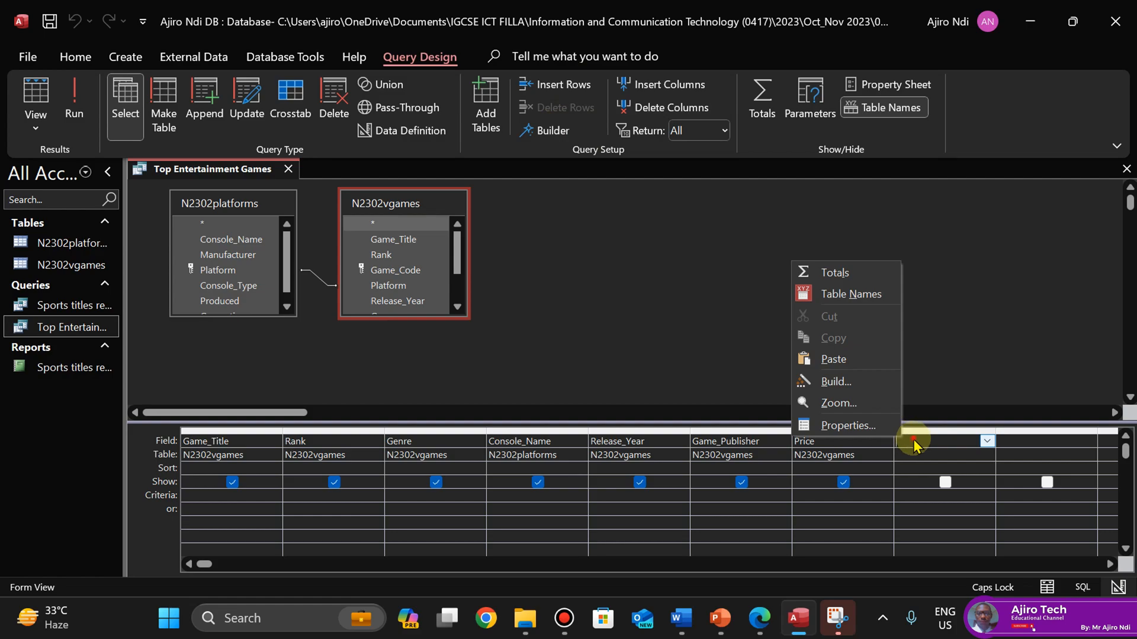
pyautogui.click(912, 439)
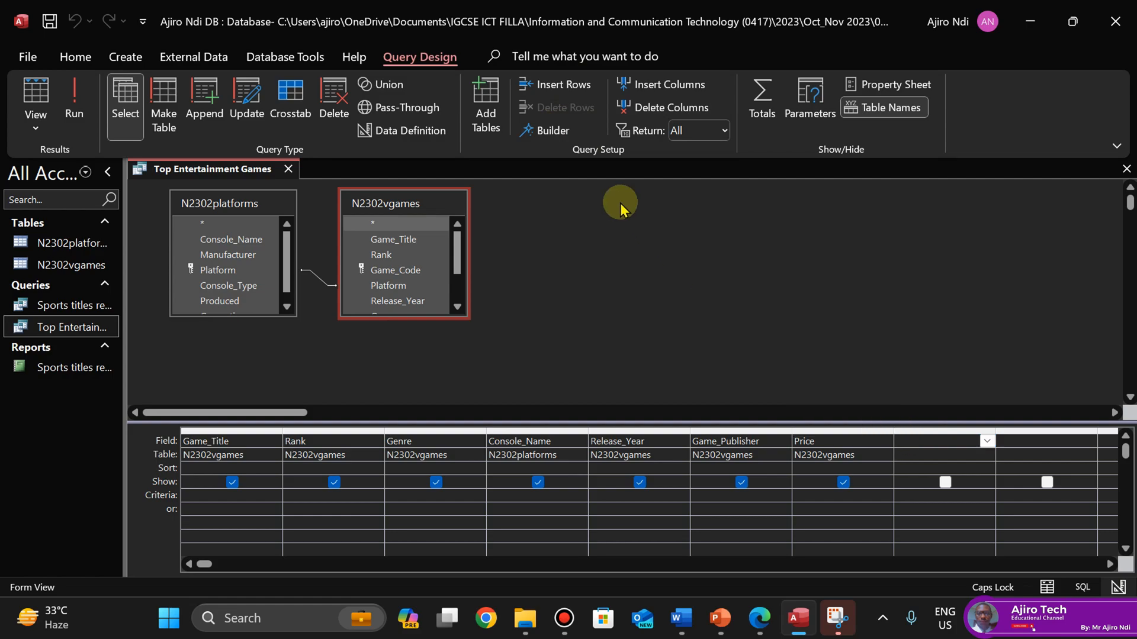
pyautogui.click(553, 134)
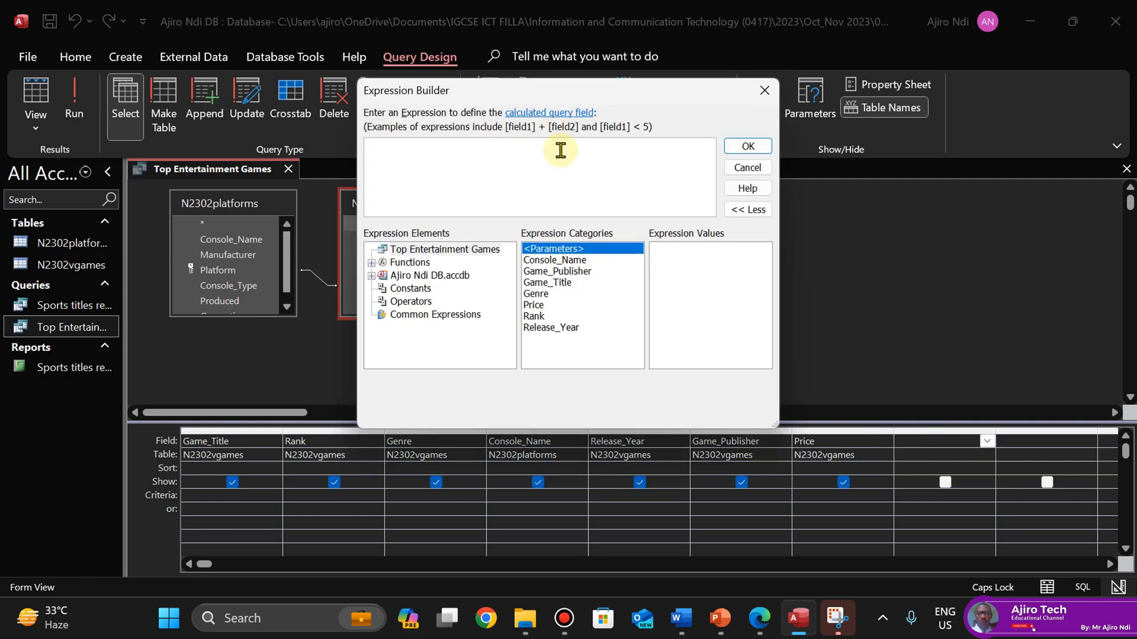
# Check the discount formula in the Edge exam paper, and start the Access expression with the Price field
pyautogui.click(759, 618)
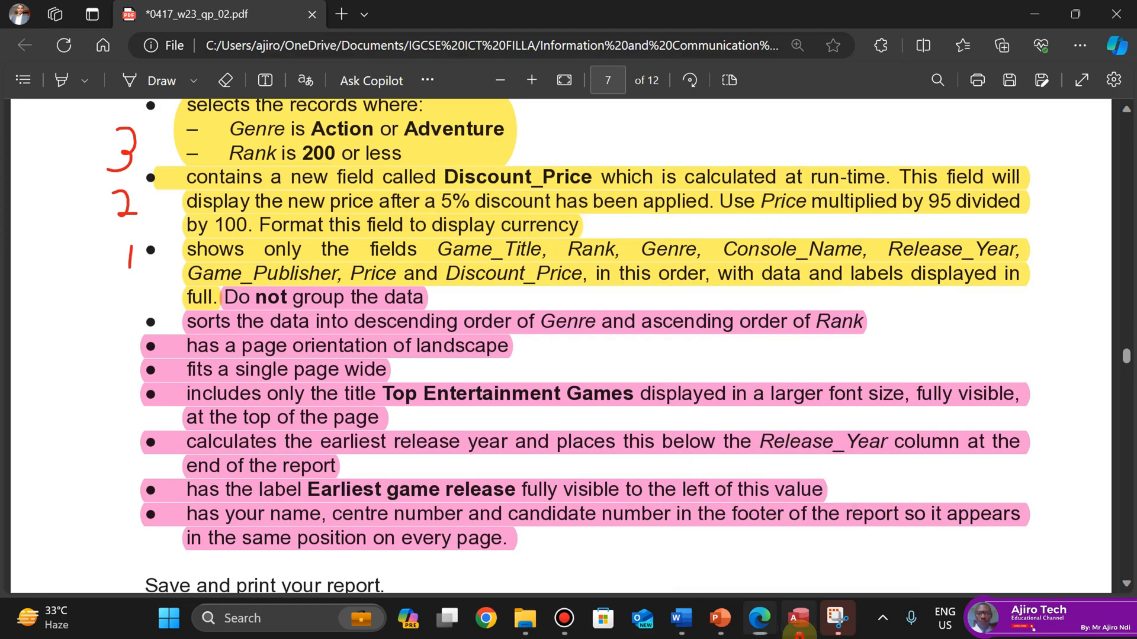
pyautogui.click(799, 619)
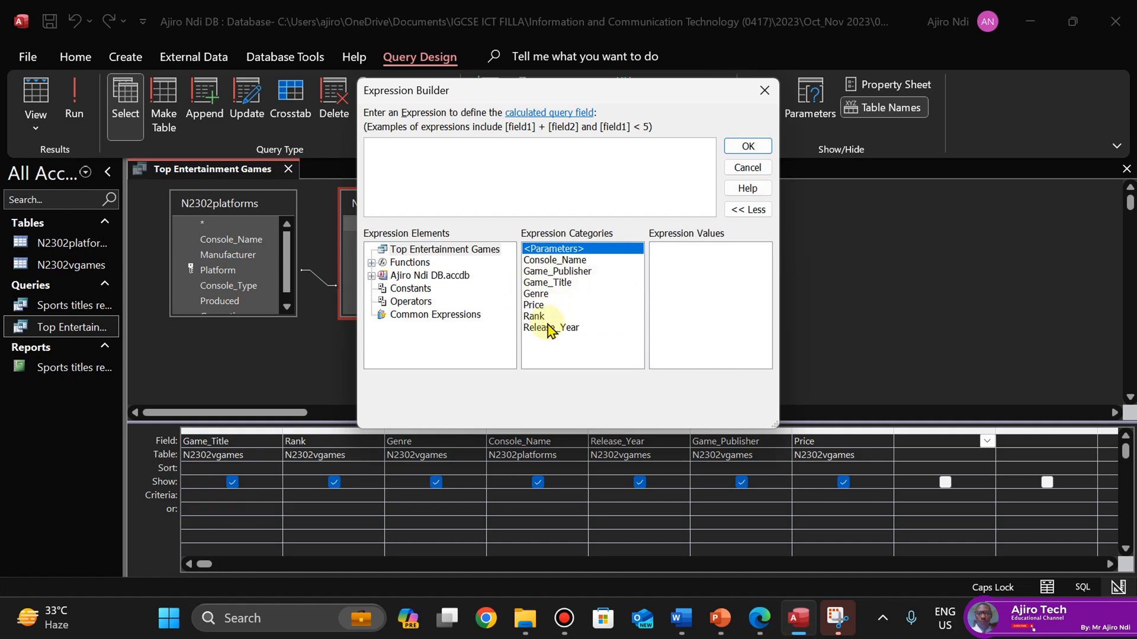
pyautogui.doubleClick(533, 305)
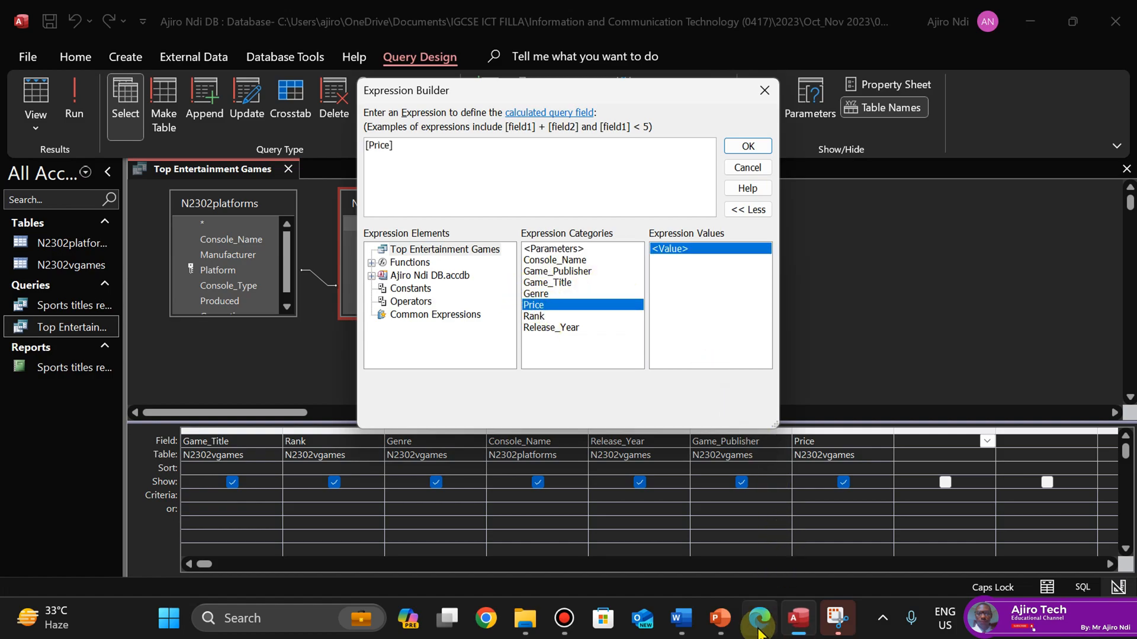
# Extend the [Price] expression to ([Price] * 95) / 100, checking the discount instruction in the question paper in Edge
pyautogui.click(759, 631)
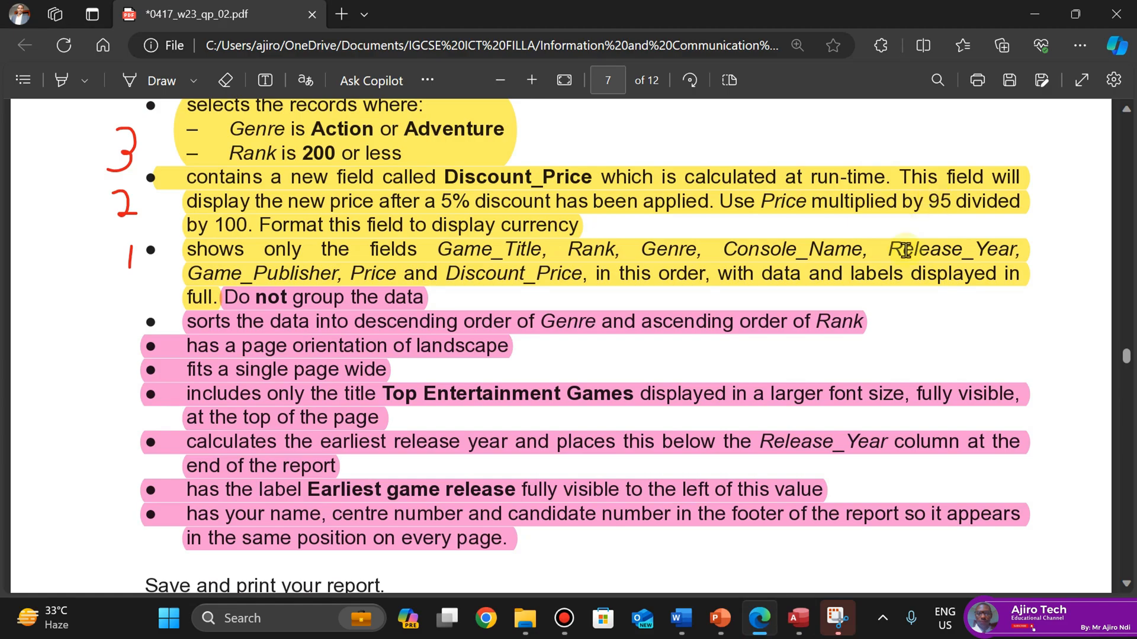
pyautogui.click(760, 617)
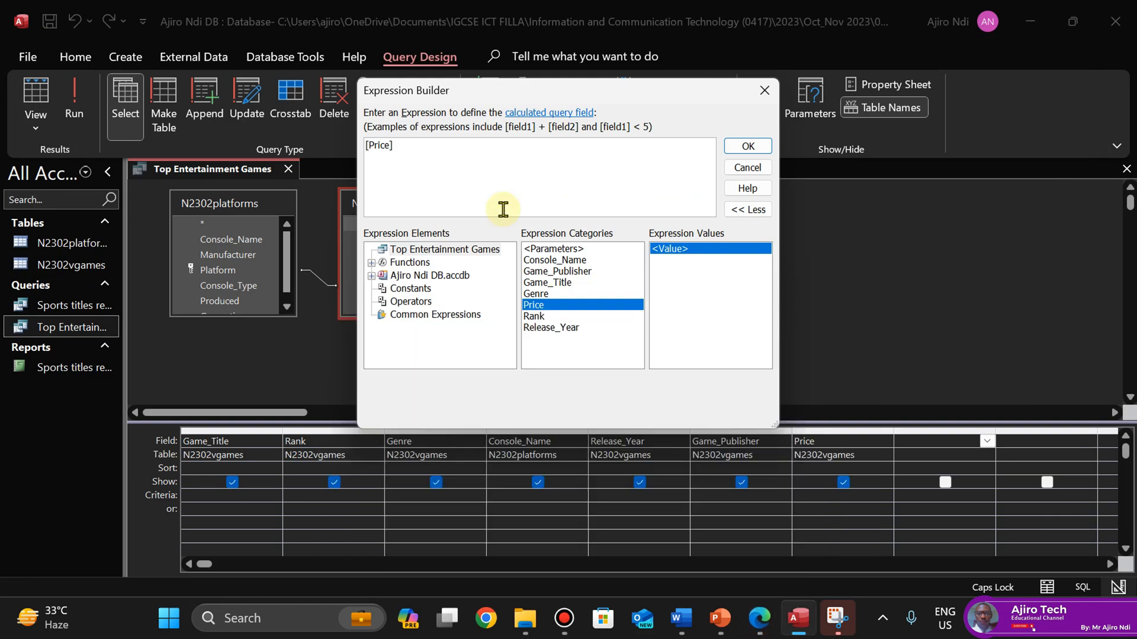
pyautogui.write('*')
pyautogui.click(752, 620)
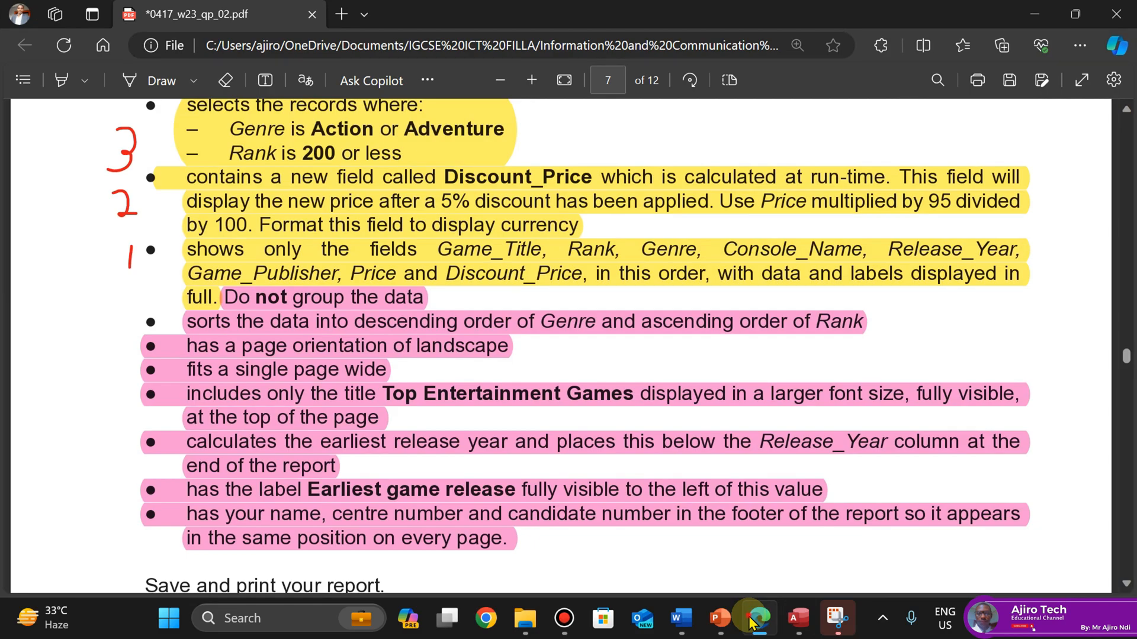
pyautogui.click(752, 619)
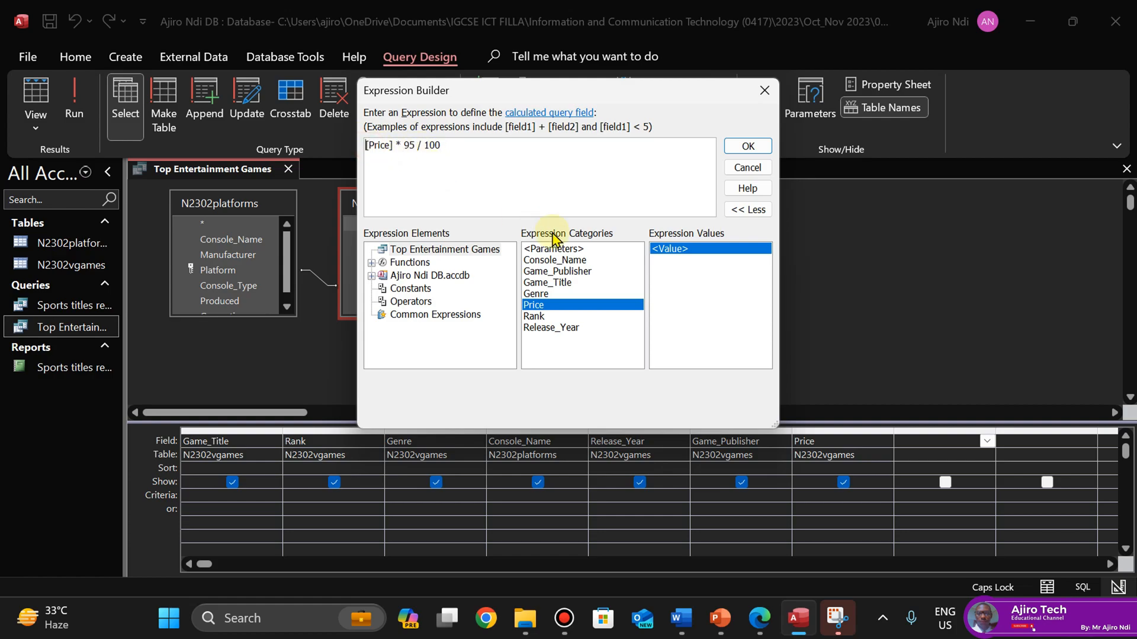
pyautogui.click(366, 145)
pyautogui.write('(')
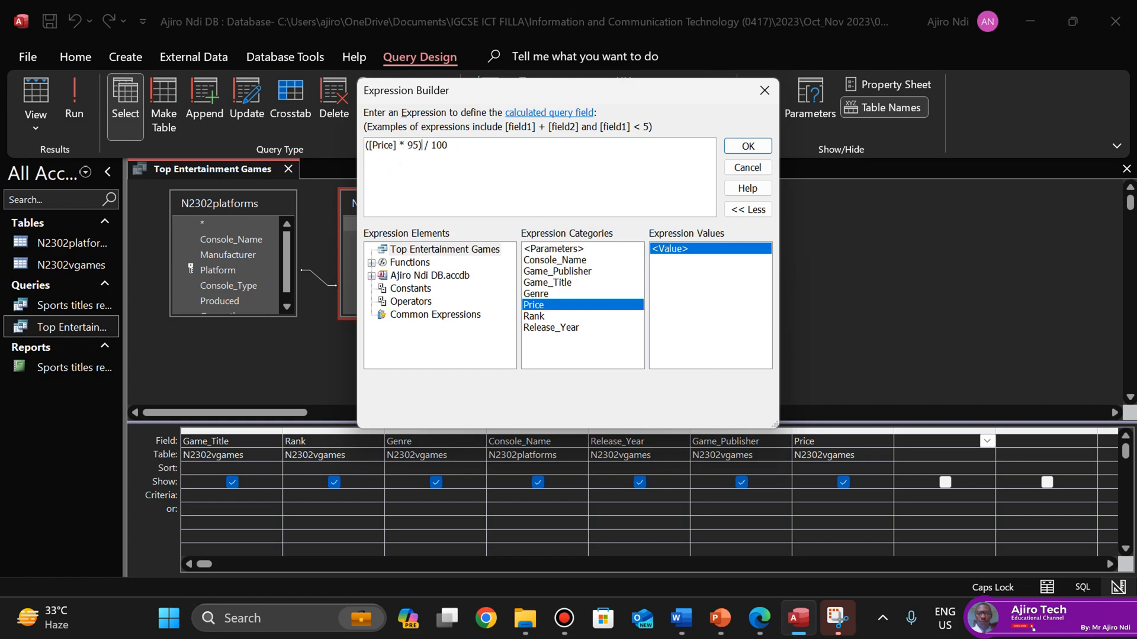
# Switch to the question paper in Edge and handwrite the formula (P x 95) over 100 beside the sorting instruction on page 7
pyautogui.click(764, 623)
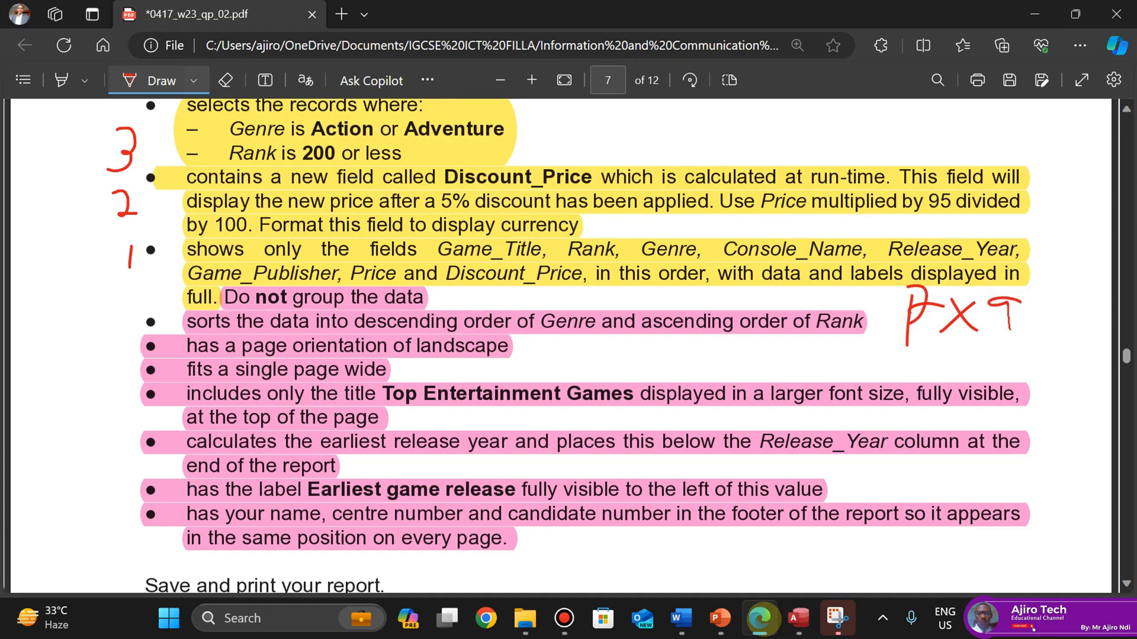
pyautogui.moveTo(1049, 288); pyautogui.dragTo(1028, 327)
pyautogui.moveTo(873, 362); pyautogui.dragTo(1052, 330)
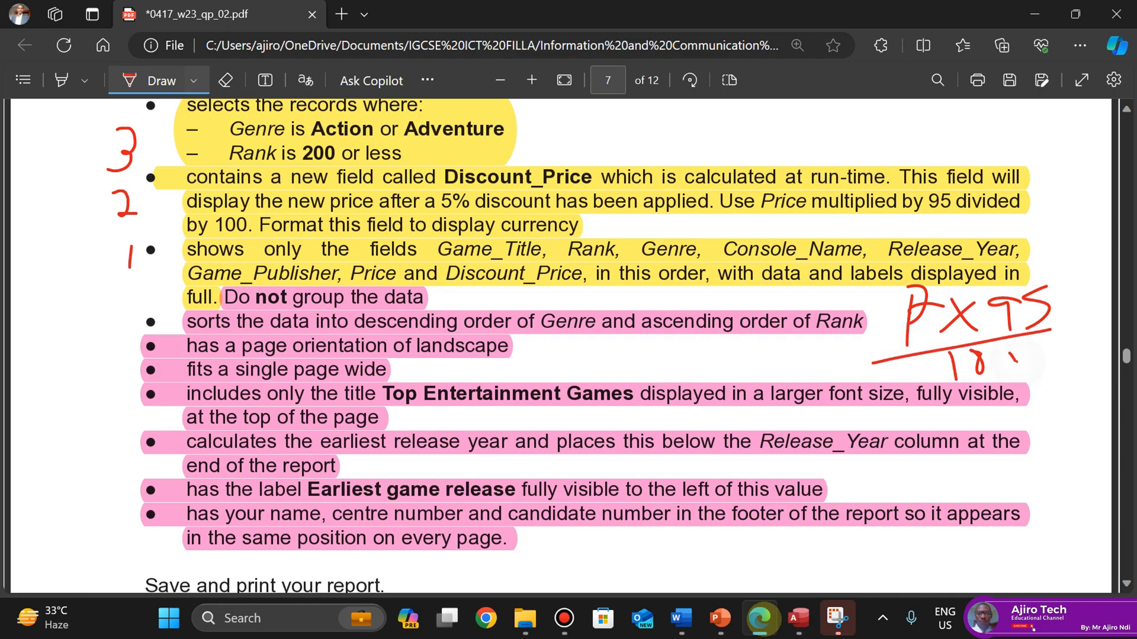
pyautogui.moveTo(897, 289); pyautogui.dragTo(891, 346)
pyautogui.moveTo(1047, 275); pyautogui.dragTo(1041, 329)
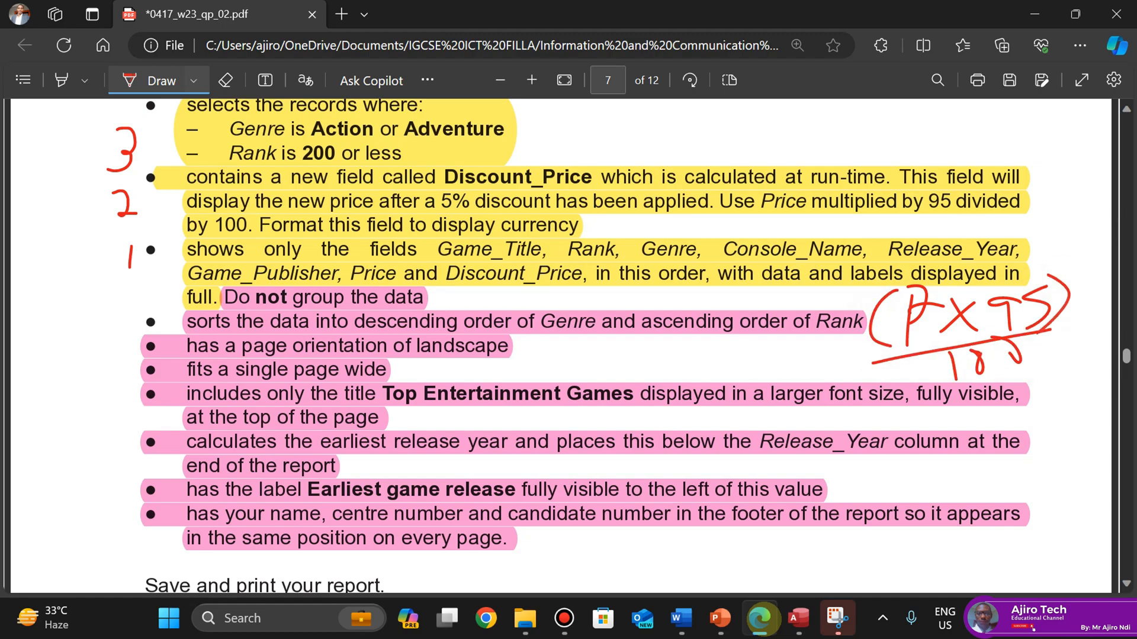
# Return to Access and accept the expression ([Price] * 95) / 100 as a calculated column after Price in the query
pyautogui.click(798, 618)
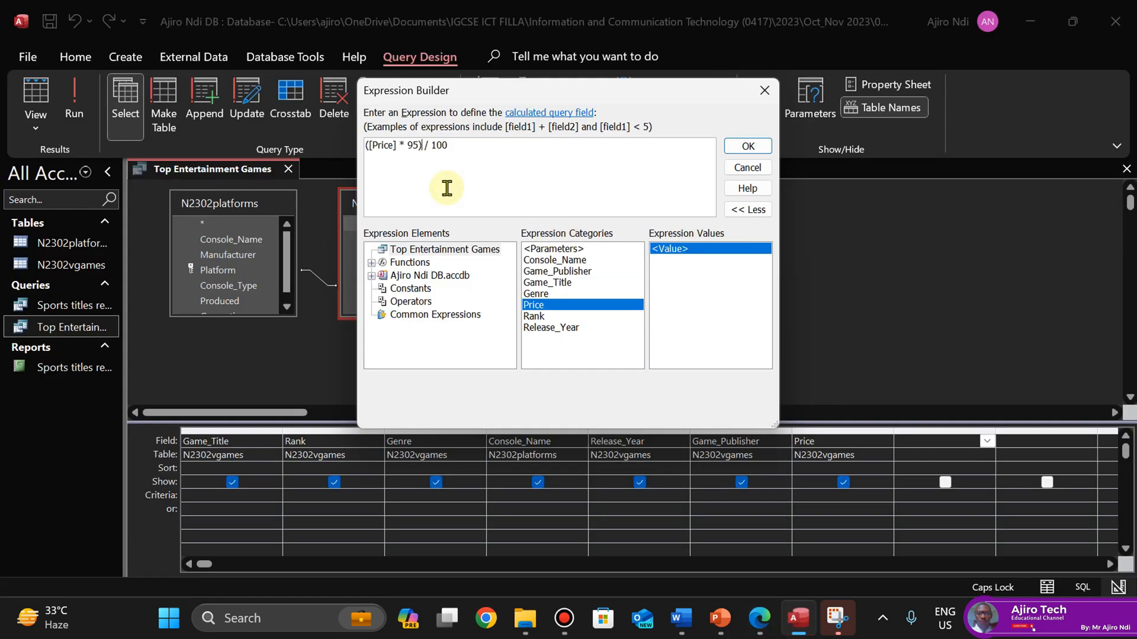
pyautogui.click(422, 147)
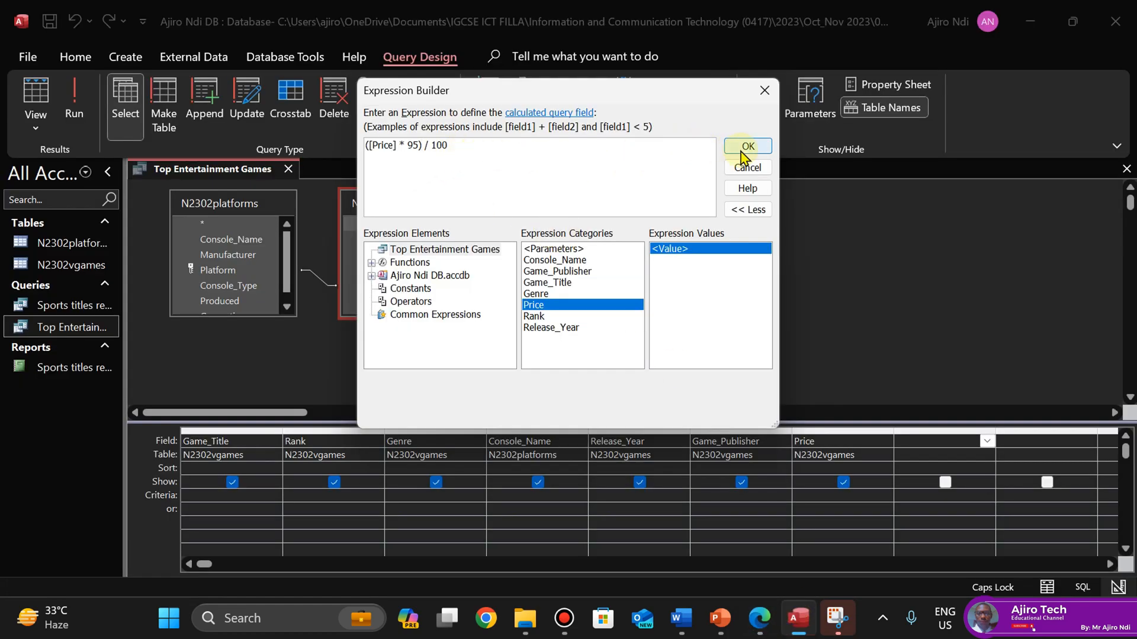
pyautogui.click(761, 629)
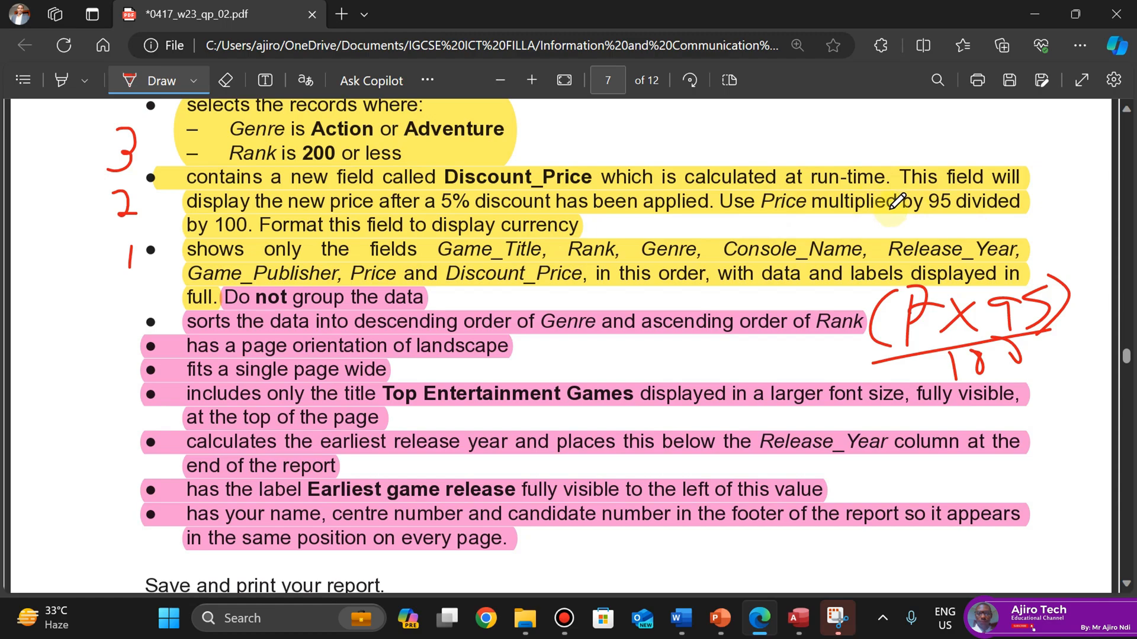
pyautogui.click(798, 618)
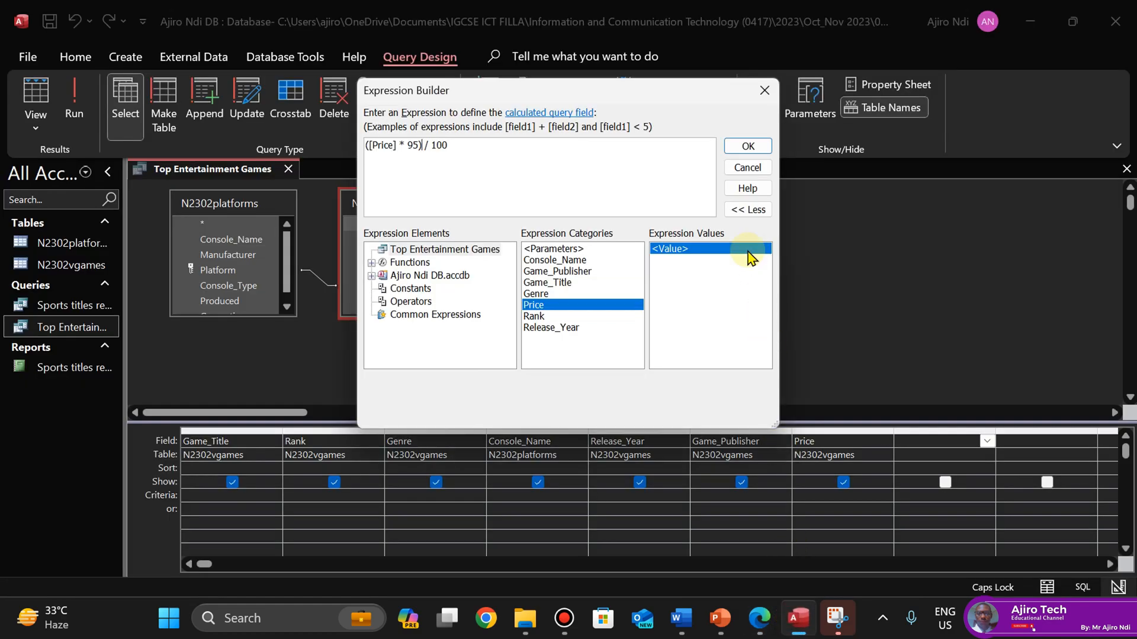
pyautogui.click(748, 147)
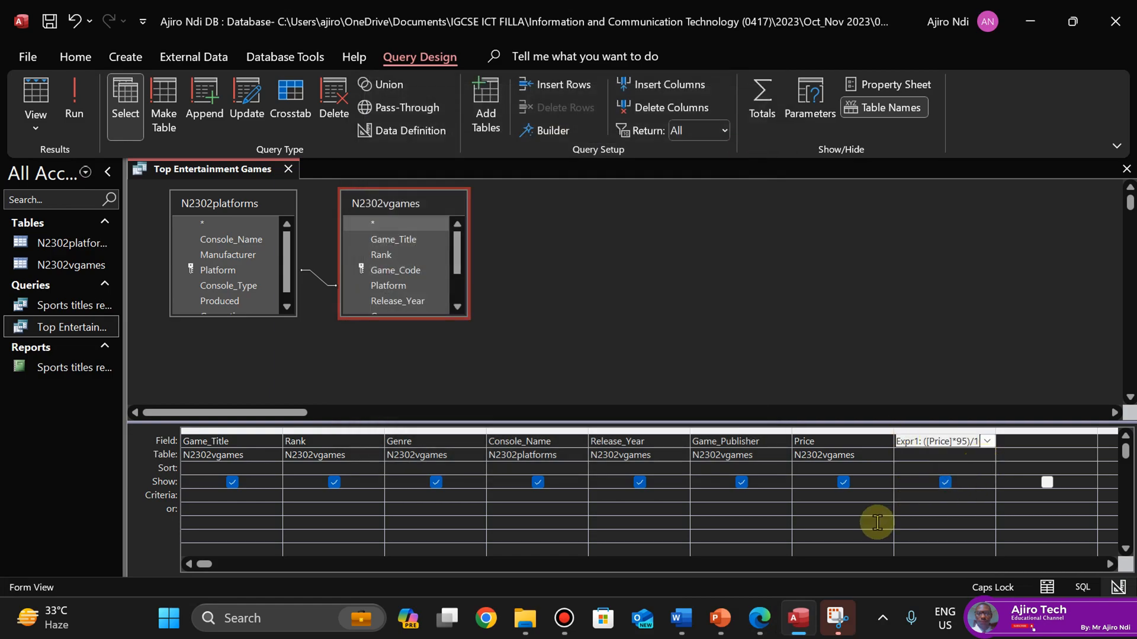
# Copy the field name Discount_Price from the question paper in Edge and return to the Access query design
pyautogui.click(761, 620)
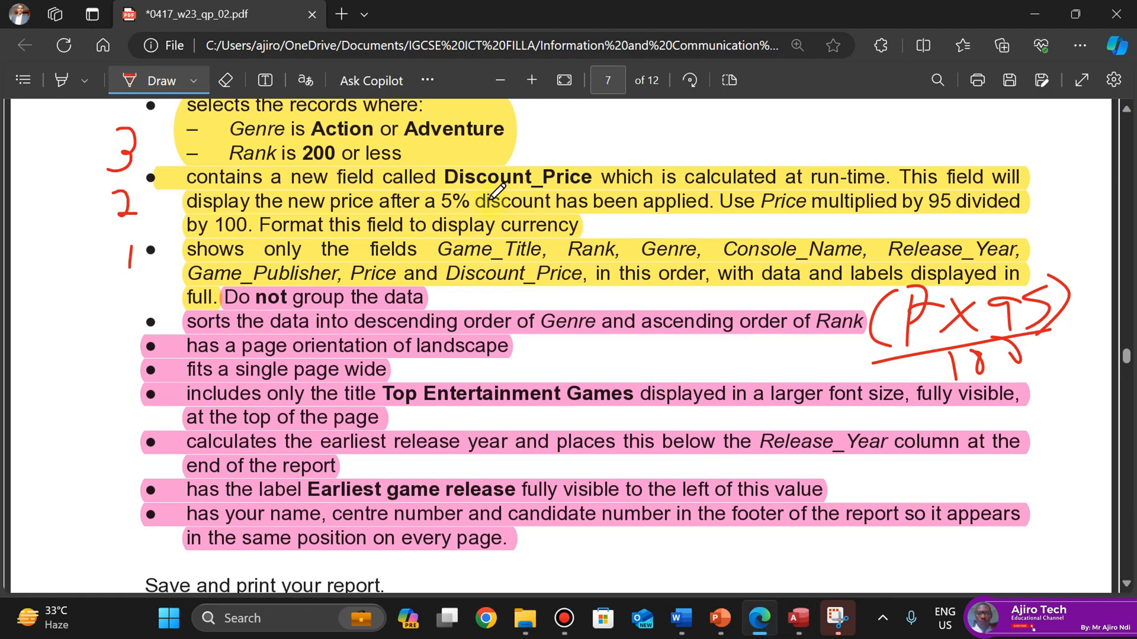
pyautogui.click(142, 86)
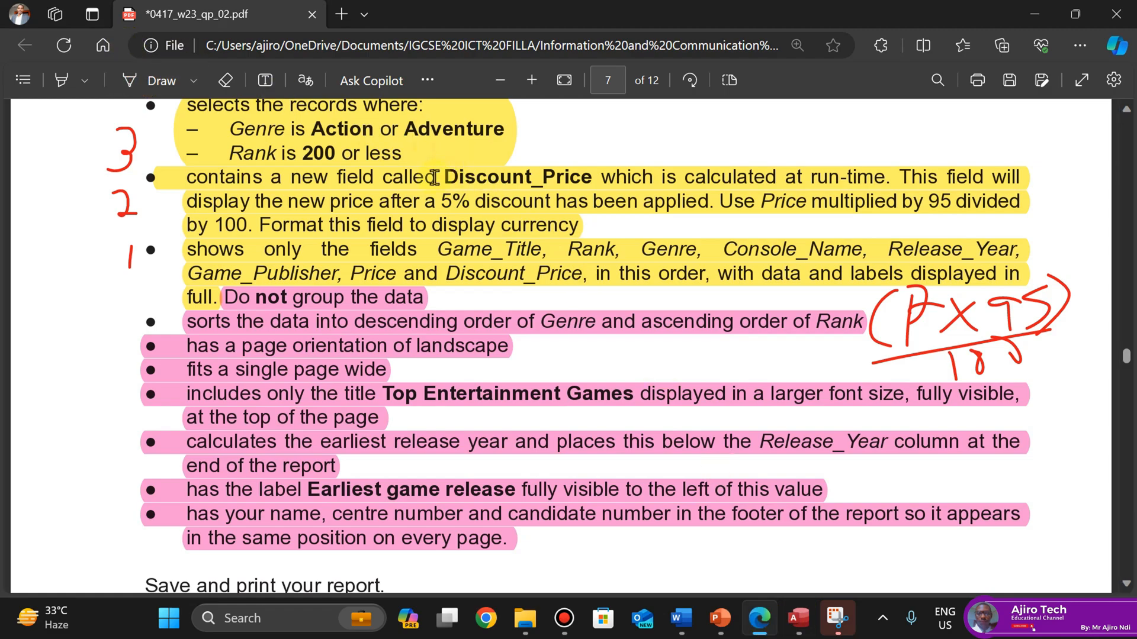
pyautogui.moveTo(444, 177); pyautogui.dragTo(592, 177)
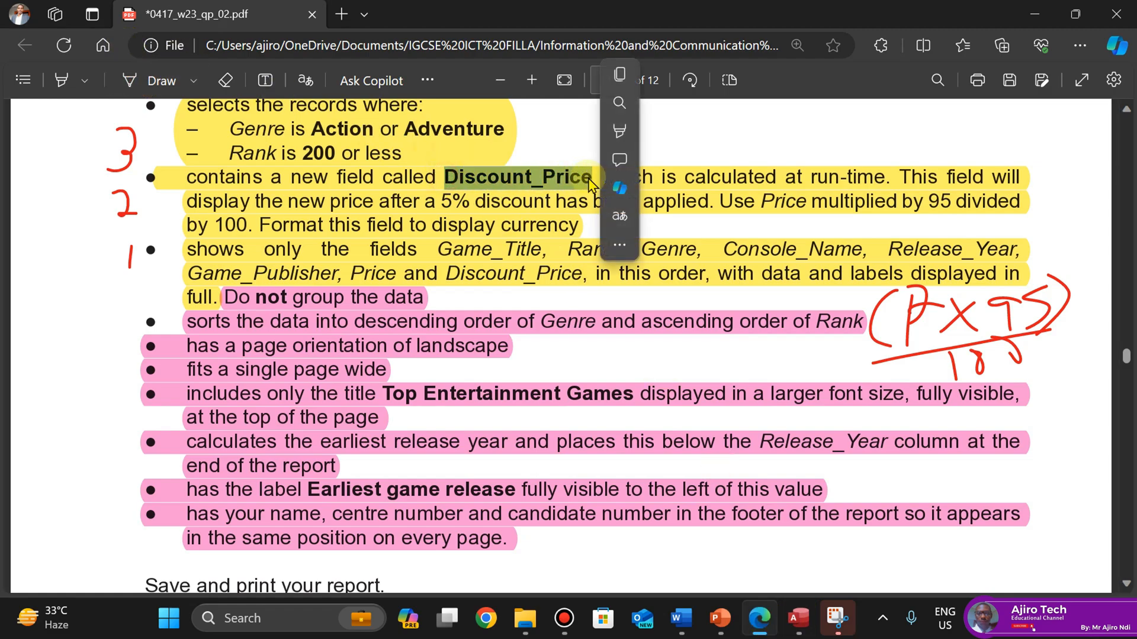
pyautogui.click(622, 80)
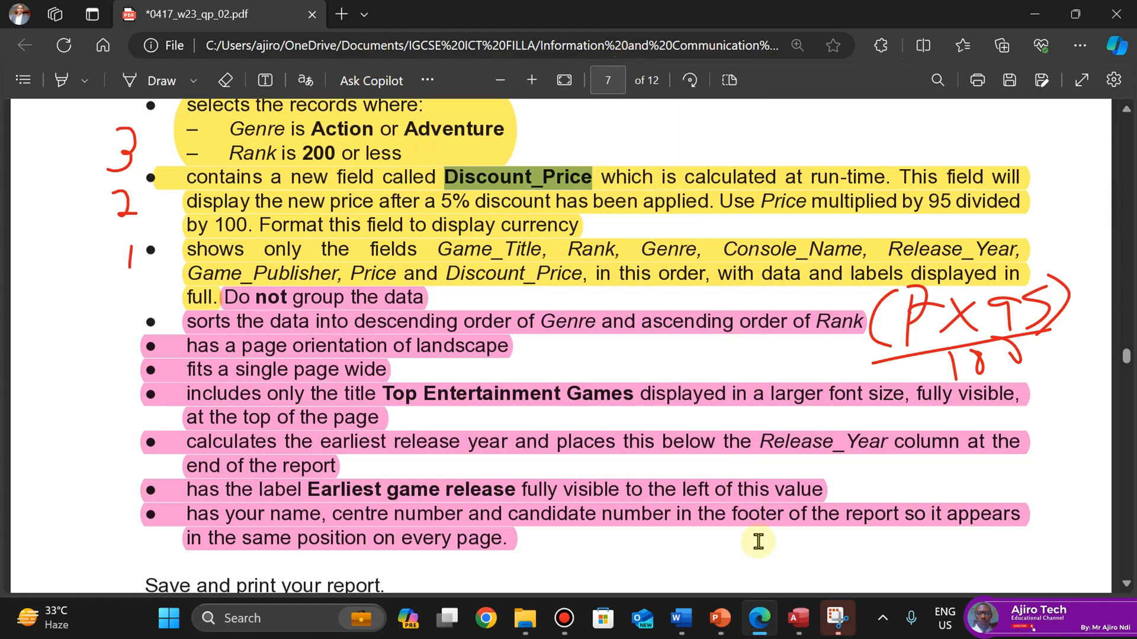
pyautogui.click(809, 610)
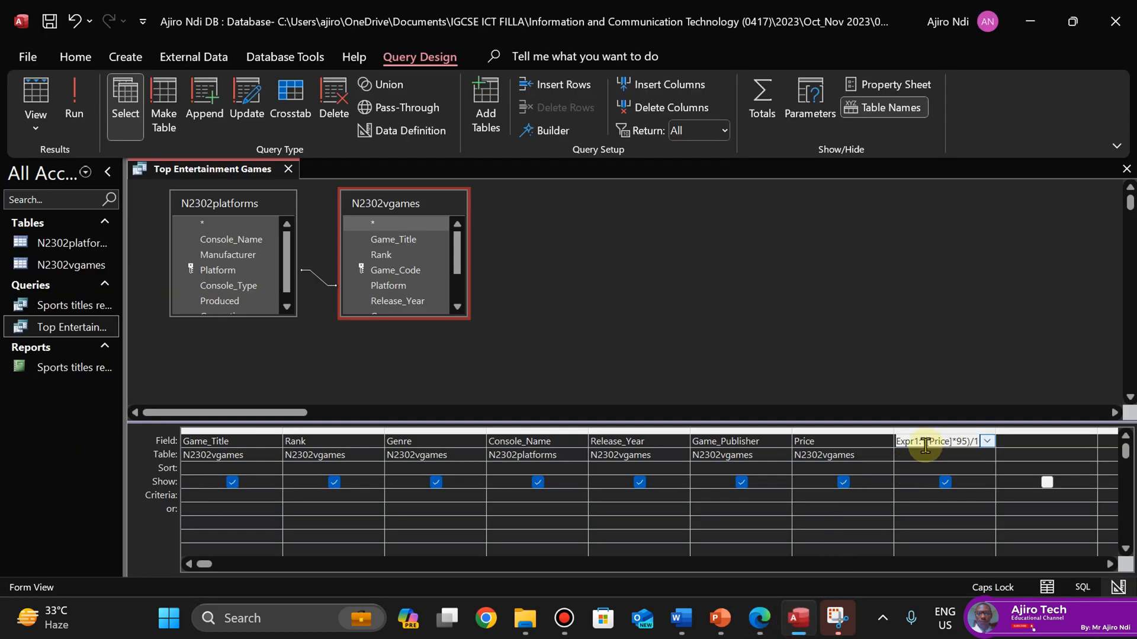
# Replace the calculated column's default name Expr1 with Discount_Price in the Expression Builder
pyautogui.click(554, 131)
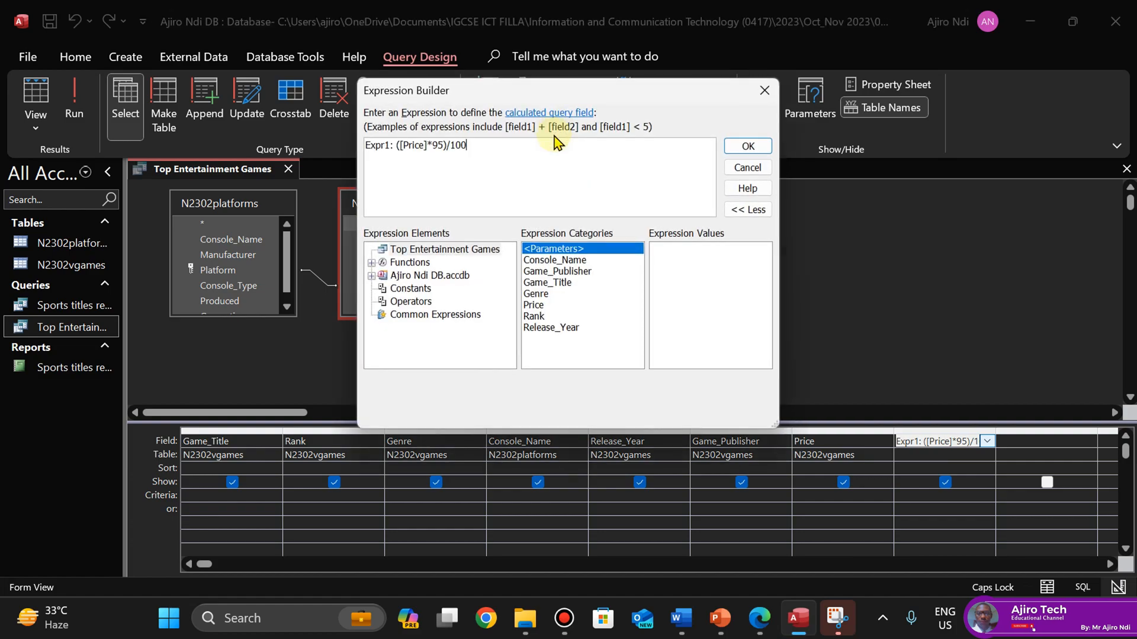
pyautogui.click(389, 145)
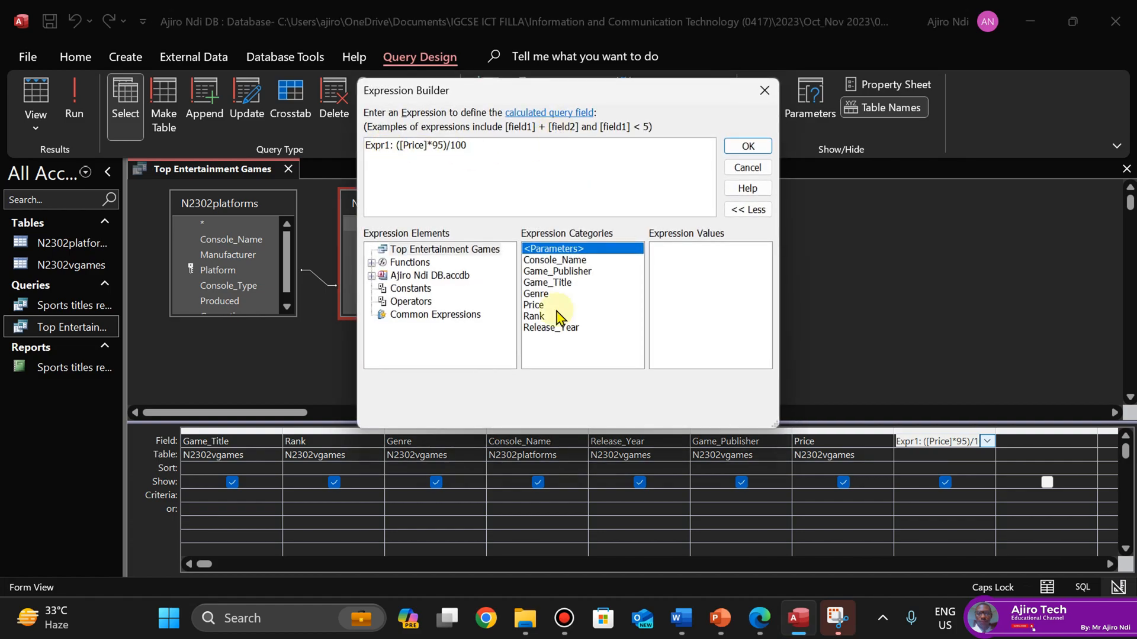
pyautogui.press('BackSpace')
pyautogui.press('BackSpace')
pyautogui.press('BackSpace')
pyautogui.press('BackSpace')
pyautogui.press('BackSpace')
pyautogui.write('Discount_Price')
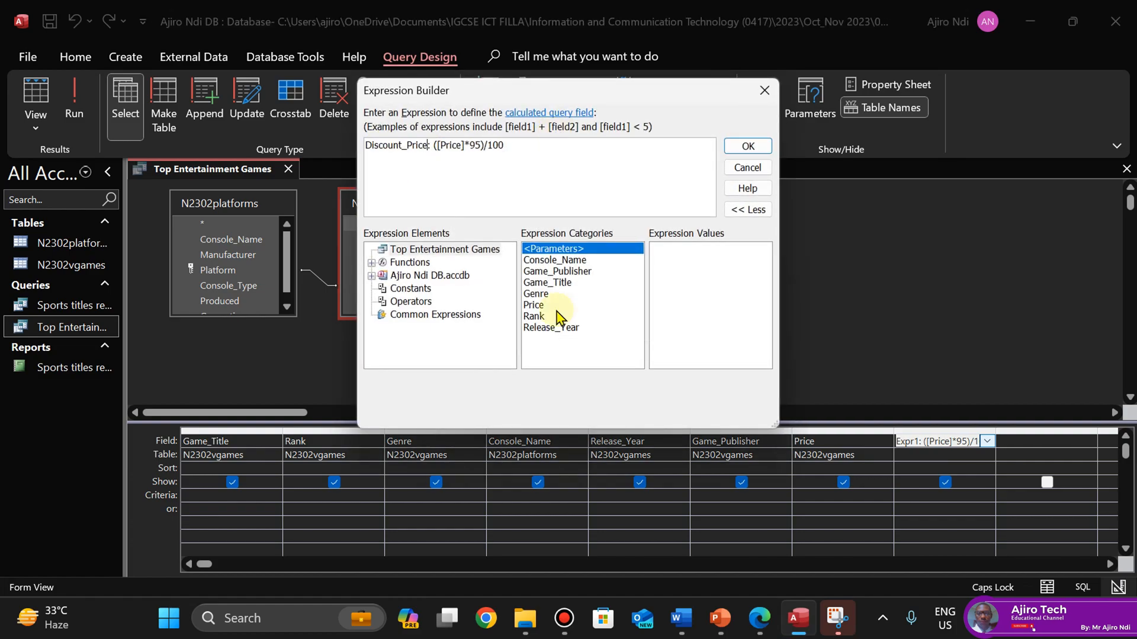
pyautogui.click(739, 152)
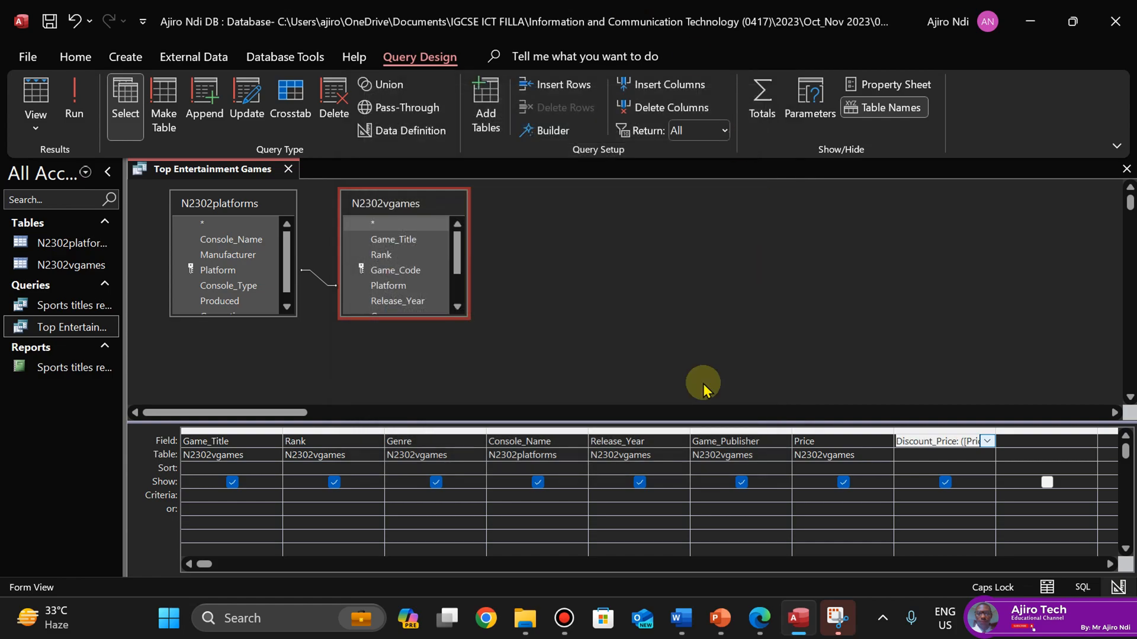
# Remove the parentheses around [Price]*95 in the Discount_Price expression, after reviewing the handwritten formula in Edge
pyautogui.hotkey('alt', 'Tab')
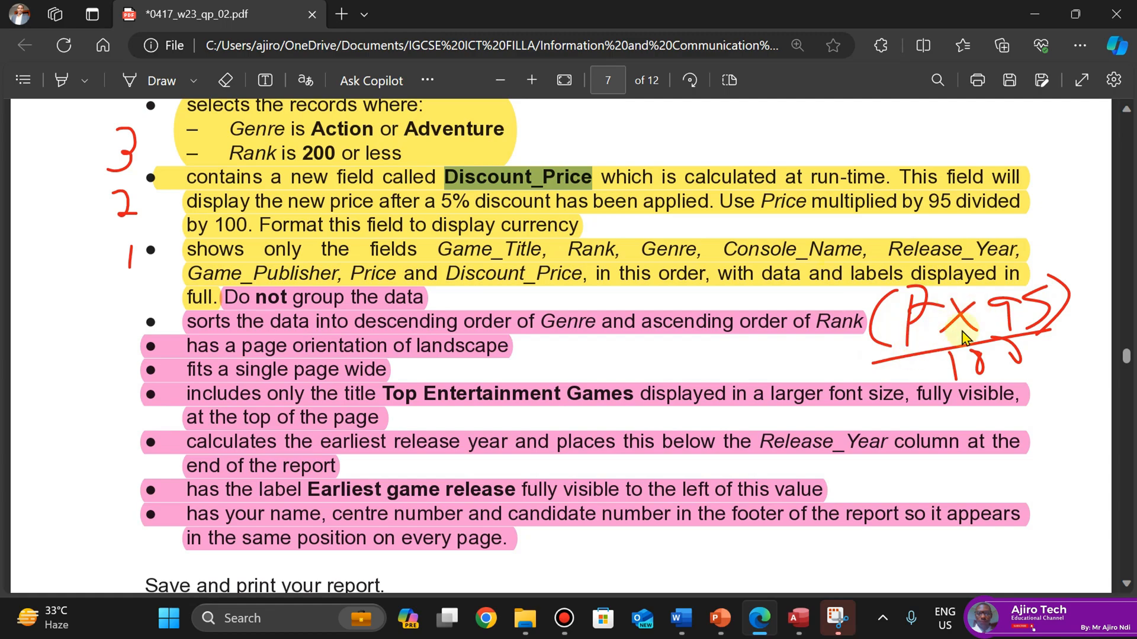
pyautogui.click(796, 620)
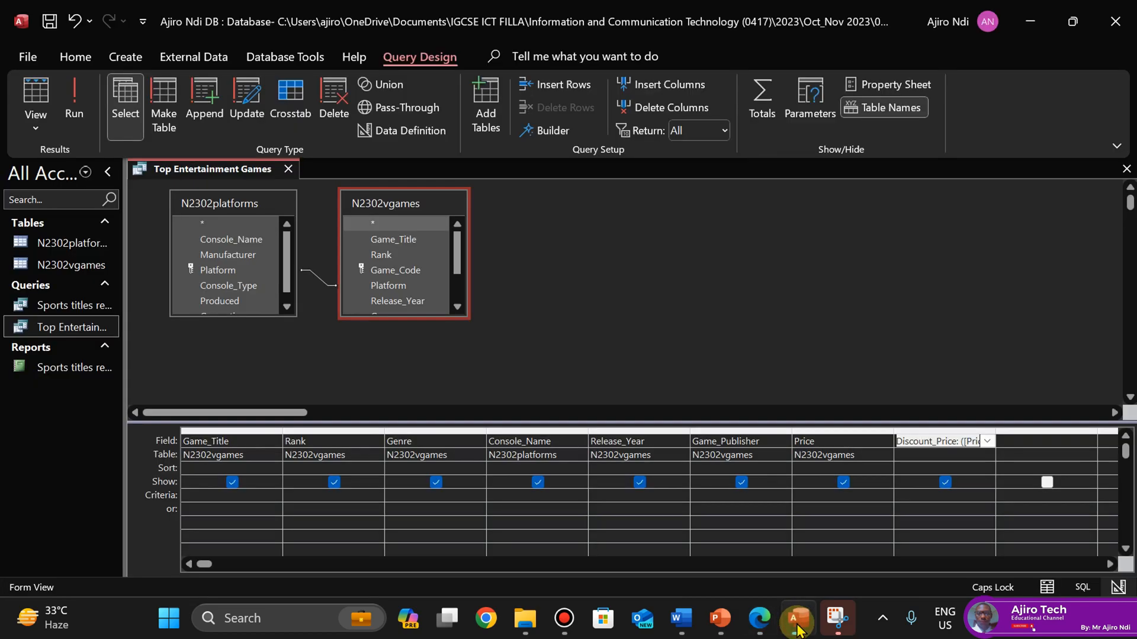
pyautogui.click(546, 130)
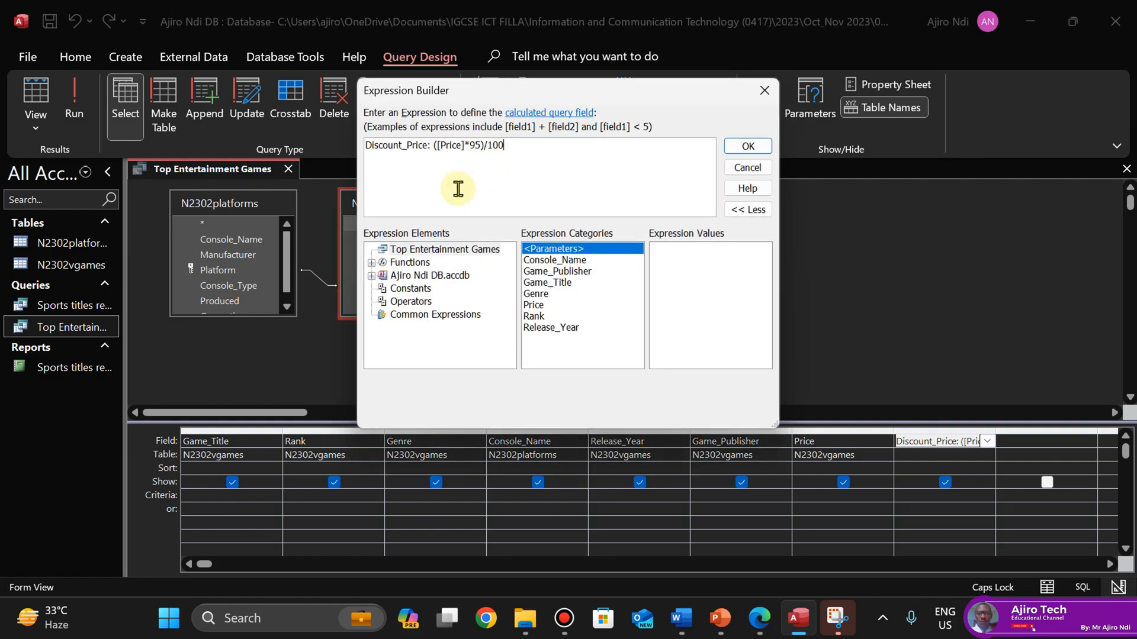
pyautogui.click(434, 146)
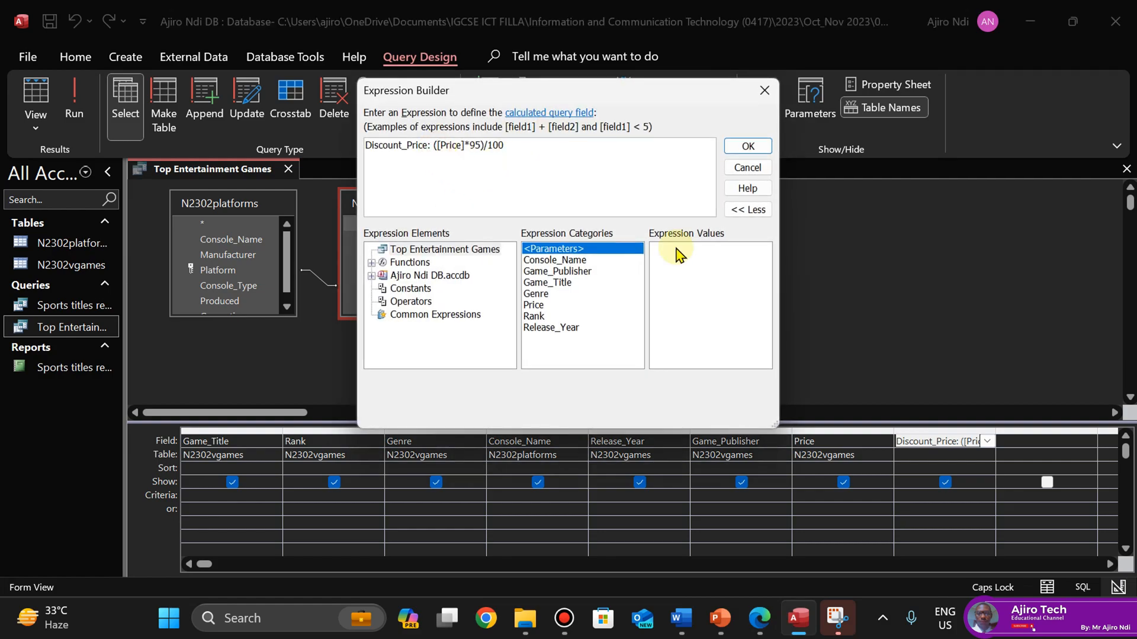
pyautogui.click(483, 145)
pyautogui.press('BackSpace')
pyautogui.click(748, 147)
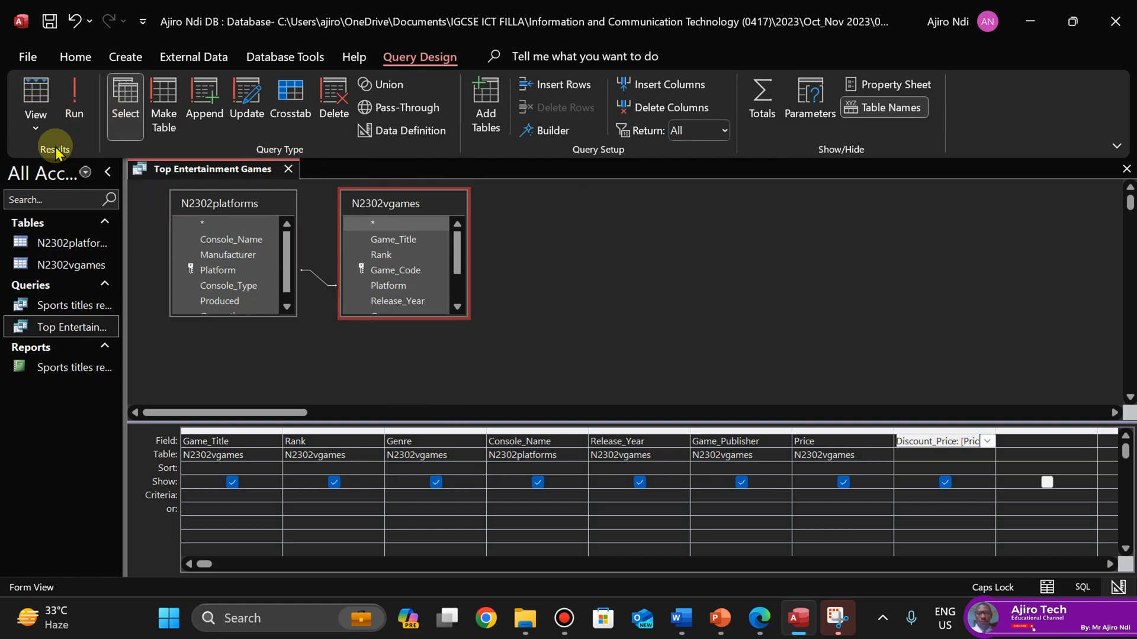
# Run the Top Entertainment Games query in Access
pyautogui.click(758, 618)
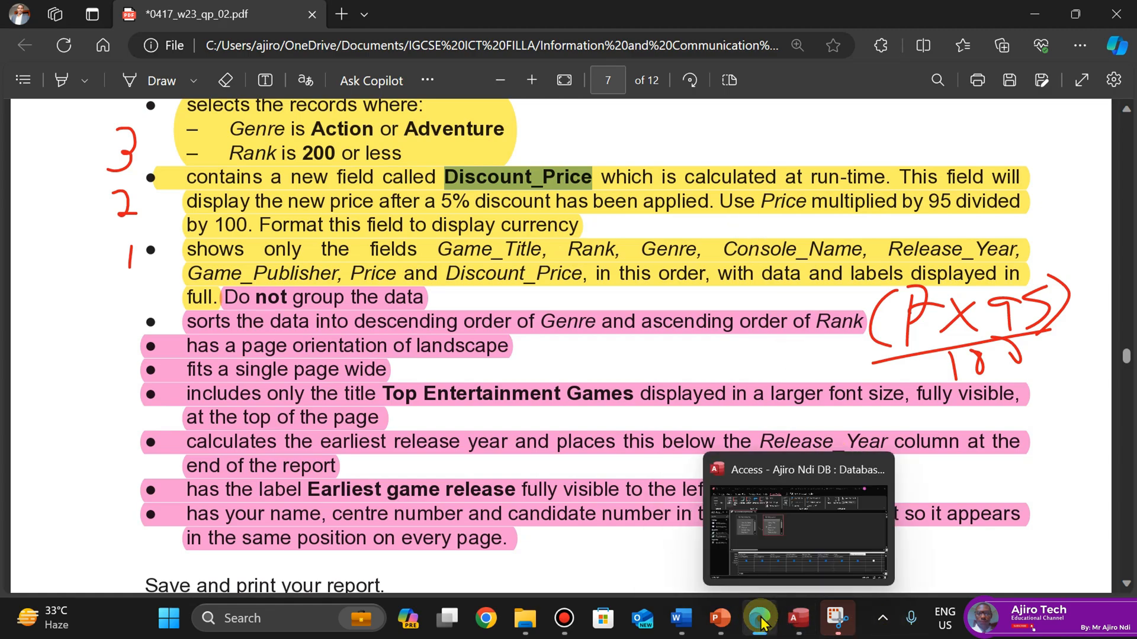
pyautogui.click(791, 619)
pyautogui.click(64, 105)
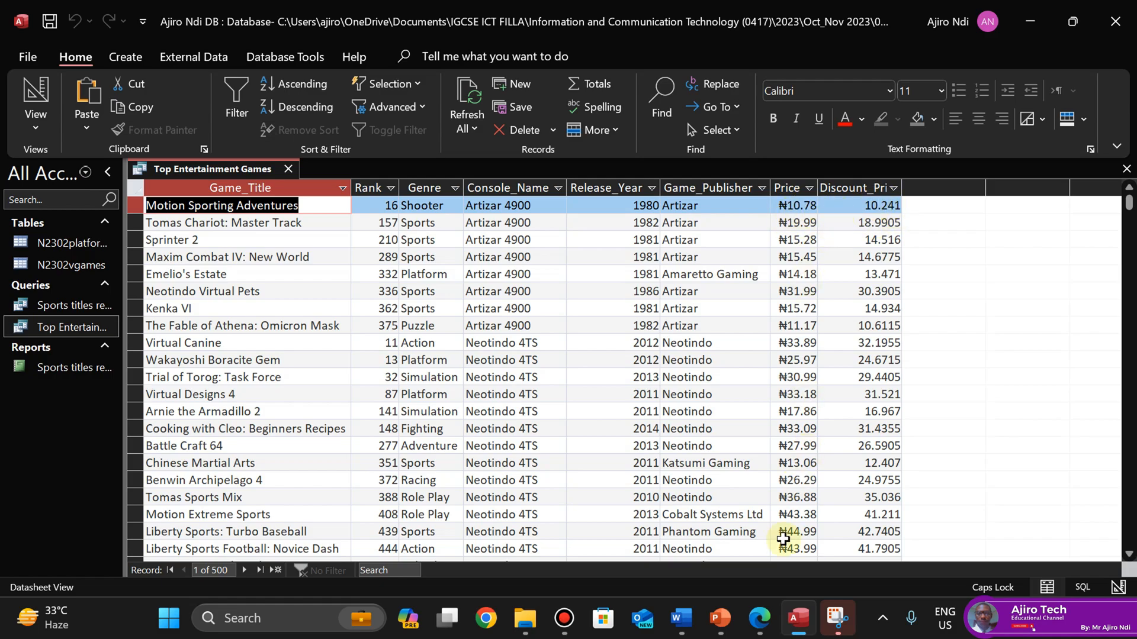
# Autofit all columns of the query datasheet so every field name and value is shown in full
pyautogui.click(760, 626)
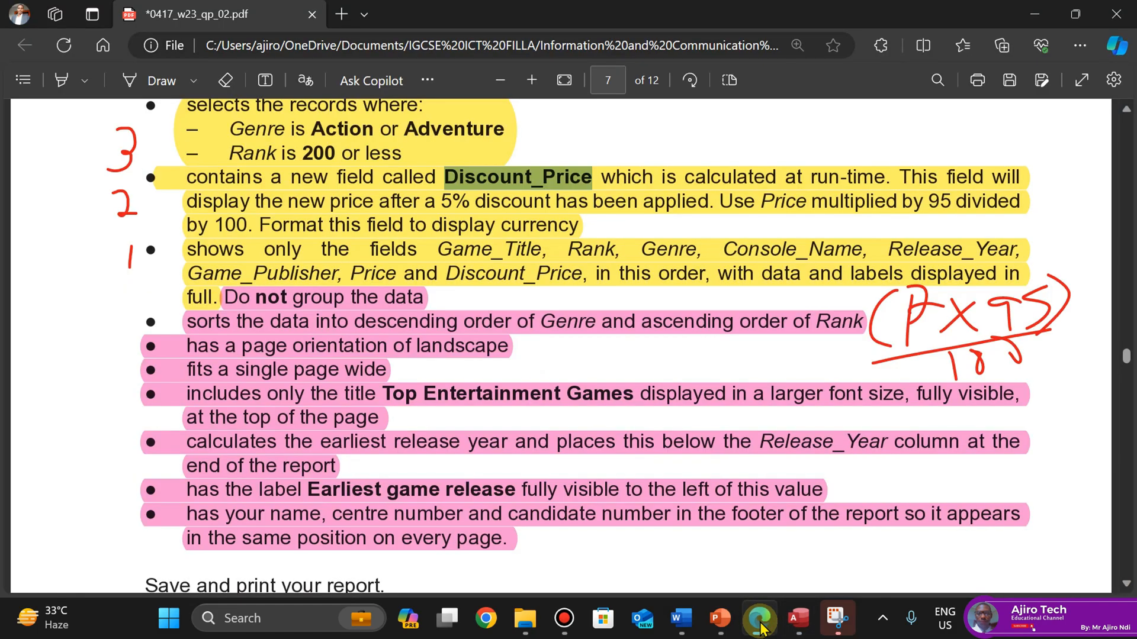
pyautogui.click(761, 626)
pyautogui.click(136, 189)
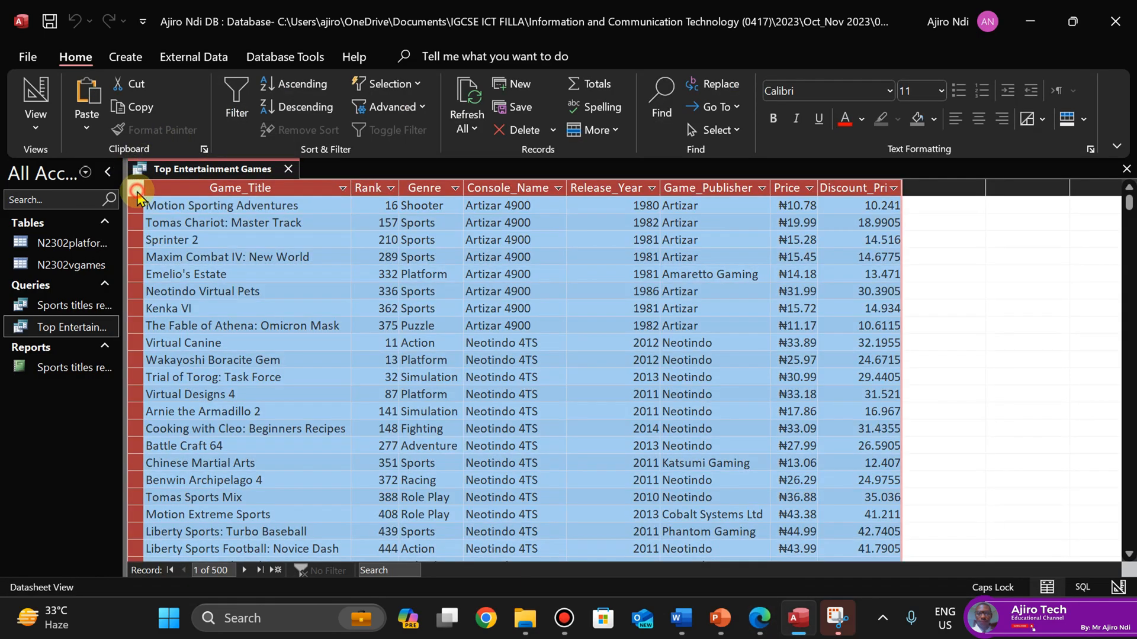
pyautogui.doubleClick(351, 187)
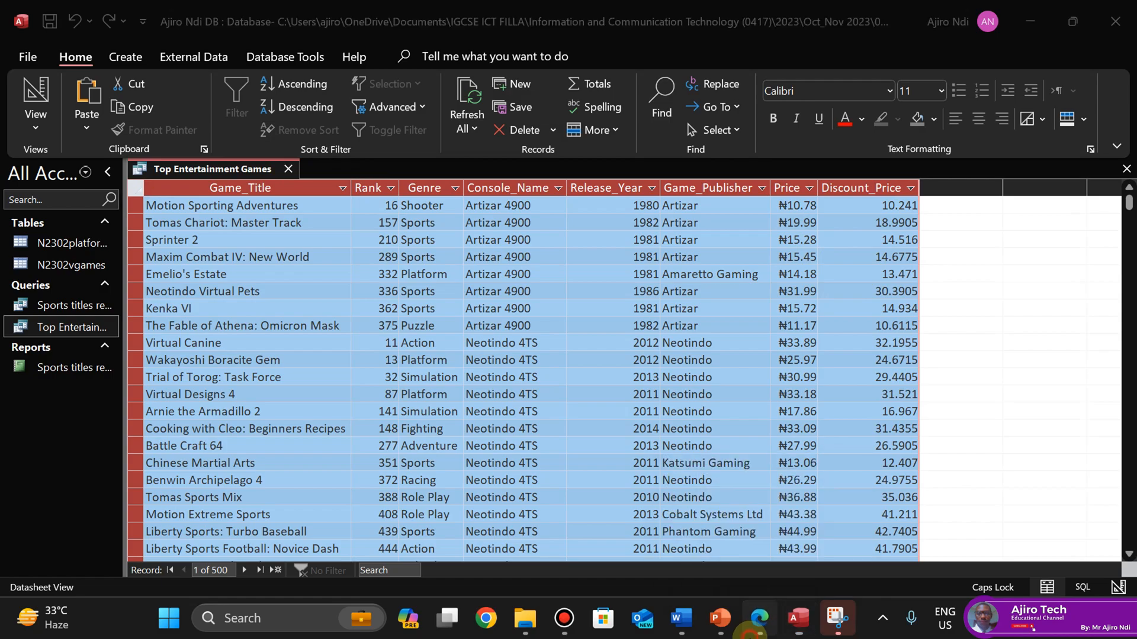
# Switch to Edge and examine the question paper's currency symbol and decimal place requirements for Task 3 and question 22
pyautogui.click(758, 621)
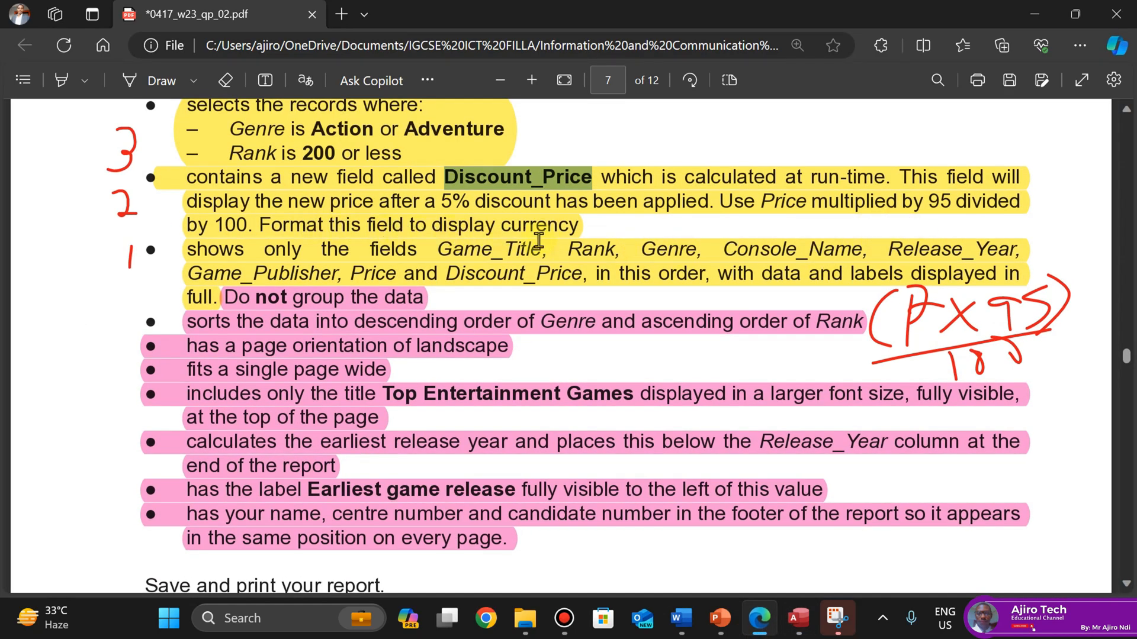
pyautogui.scroll(8, 538, 240)
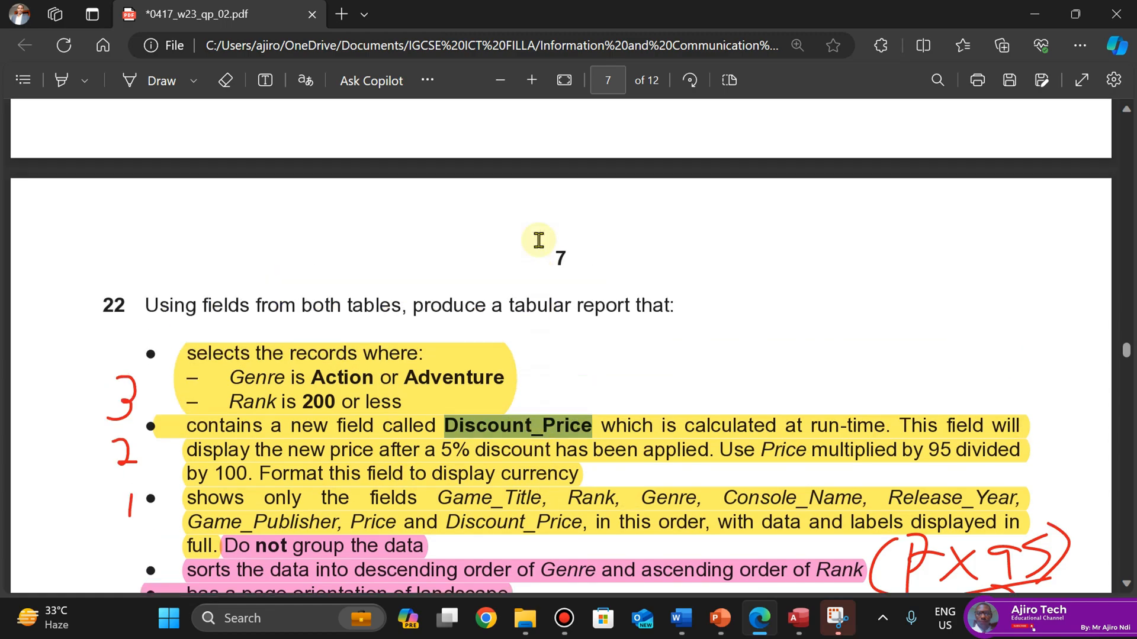
pyautogui.scroll(20, 538, 240)
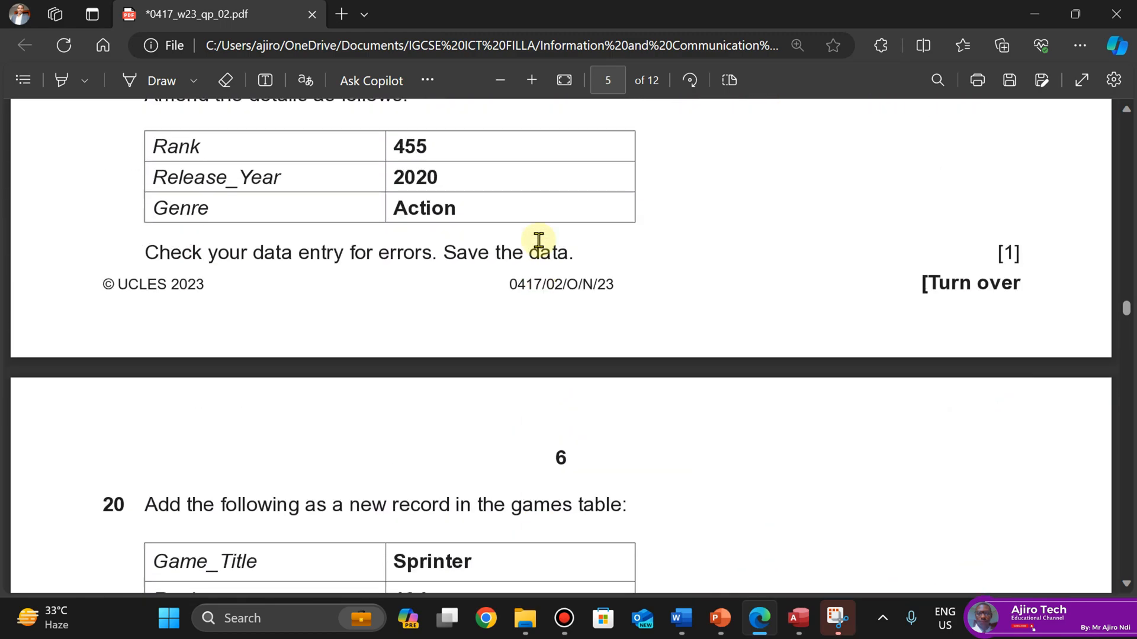
pyautogui.scroll(15, 538, 239)
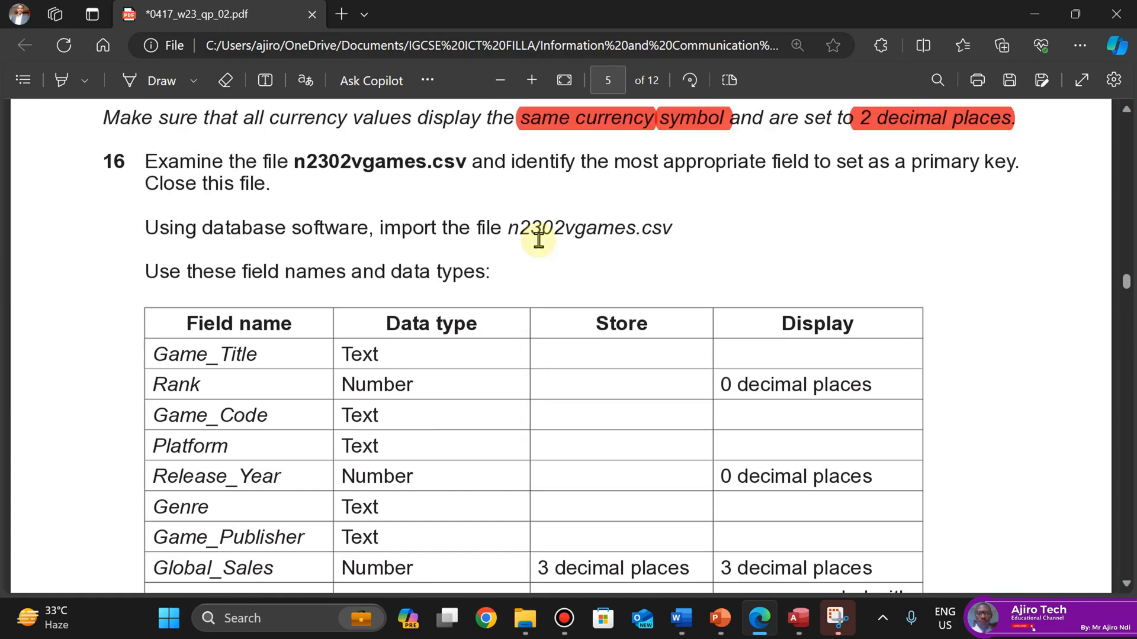
pyautogui.scroll(-3, 538, 239)
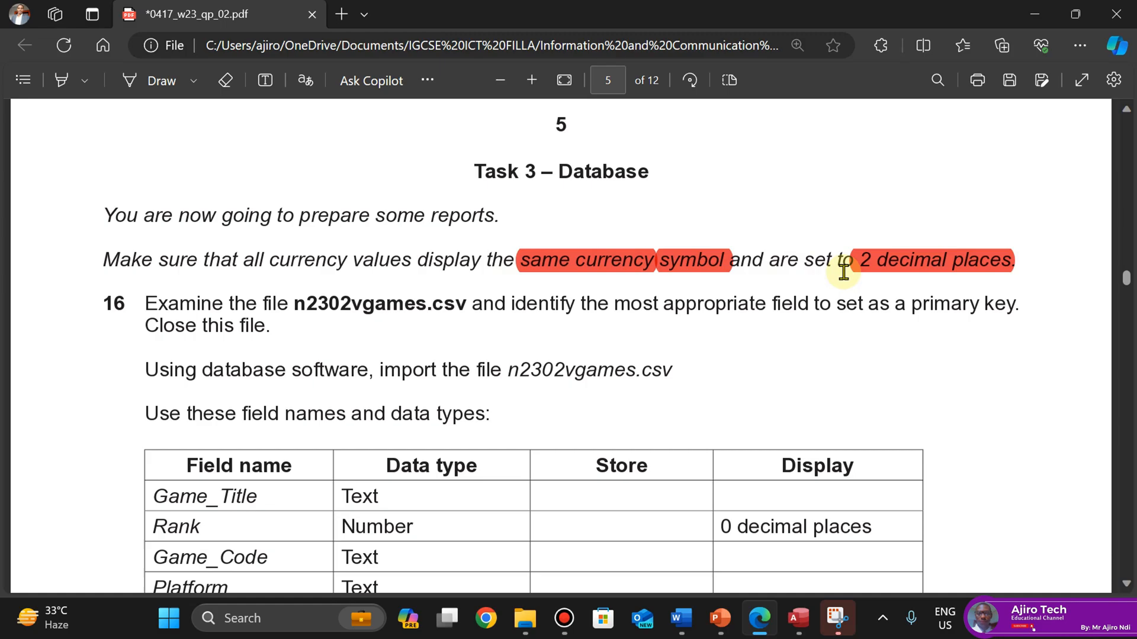
pyautogui.scroll(-1, 843, 272)
pyautogui.scroll(-20, 843, 272)
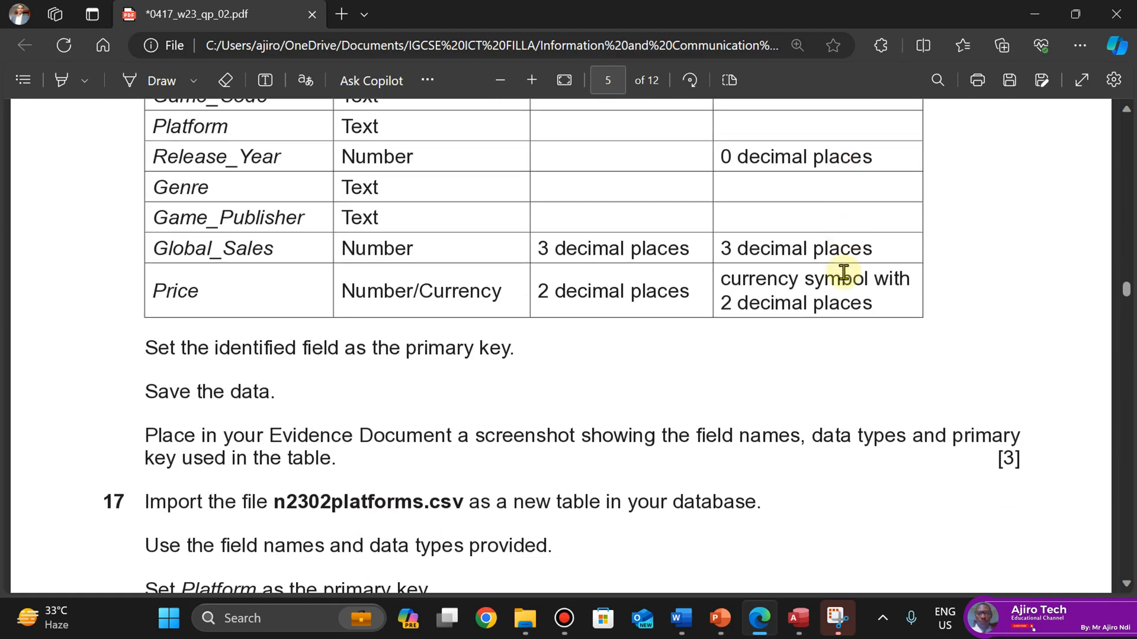
pyautogui.scroll(-20, 843, 272)
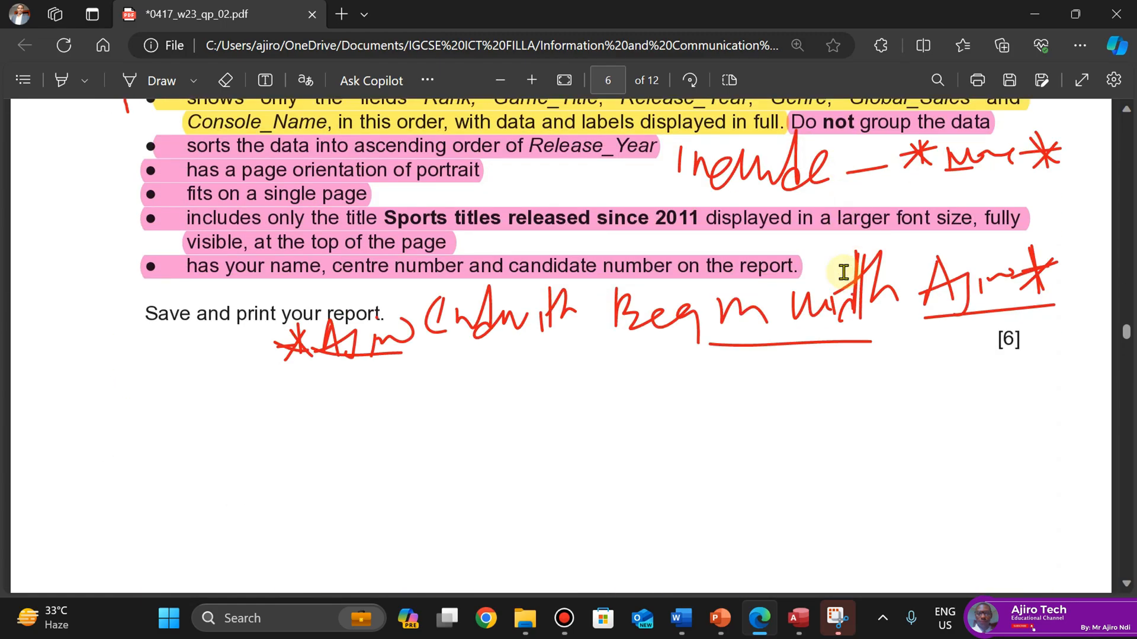
pyautogui.scroll(10, 843, 272)
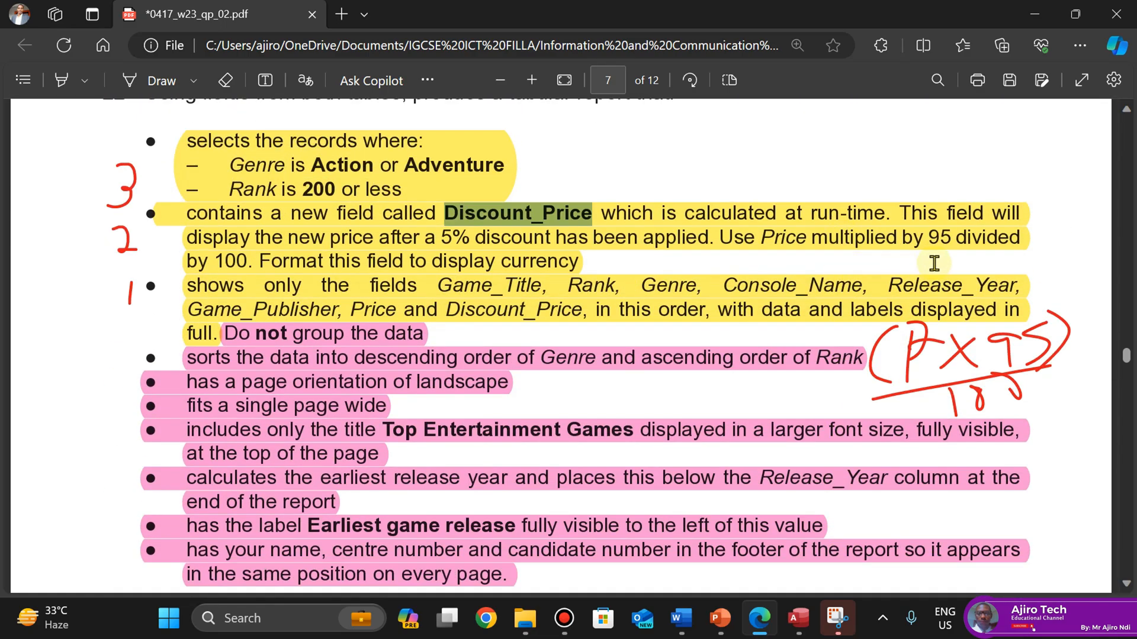
# Back in Access, set the Discount_Price query field's format to Currency with 2 decimal places in Design View
pyautogui.click(798, 618)
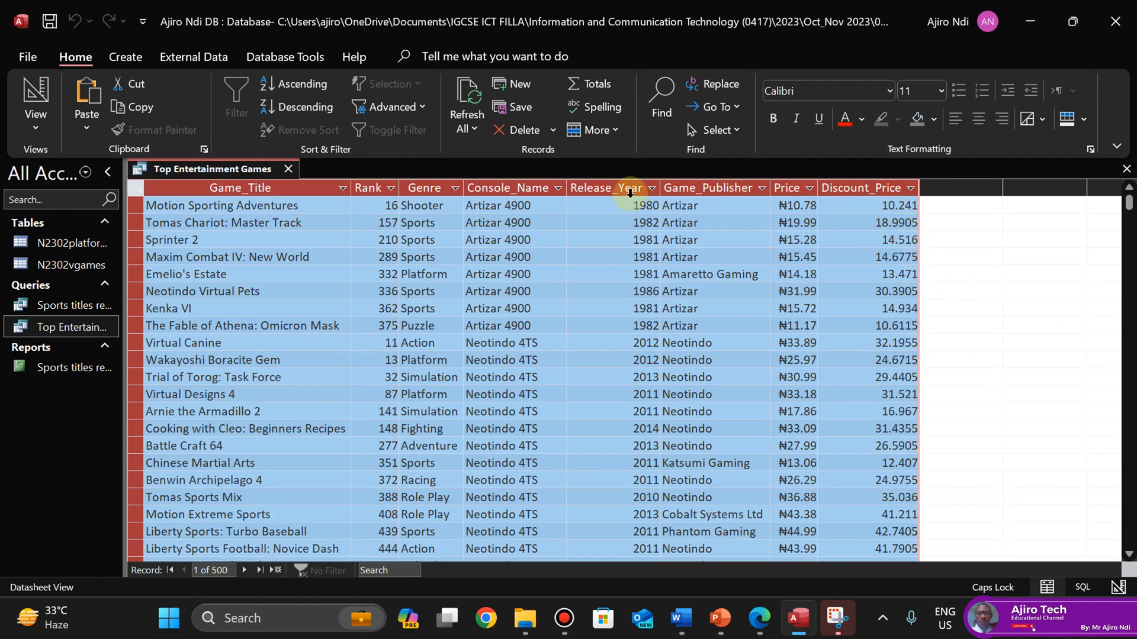
pyautogui.click(30, 134)
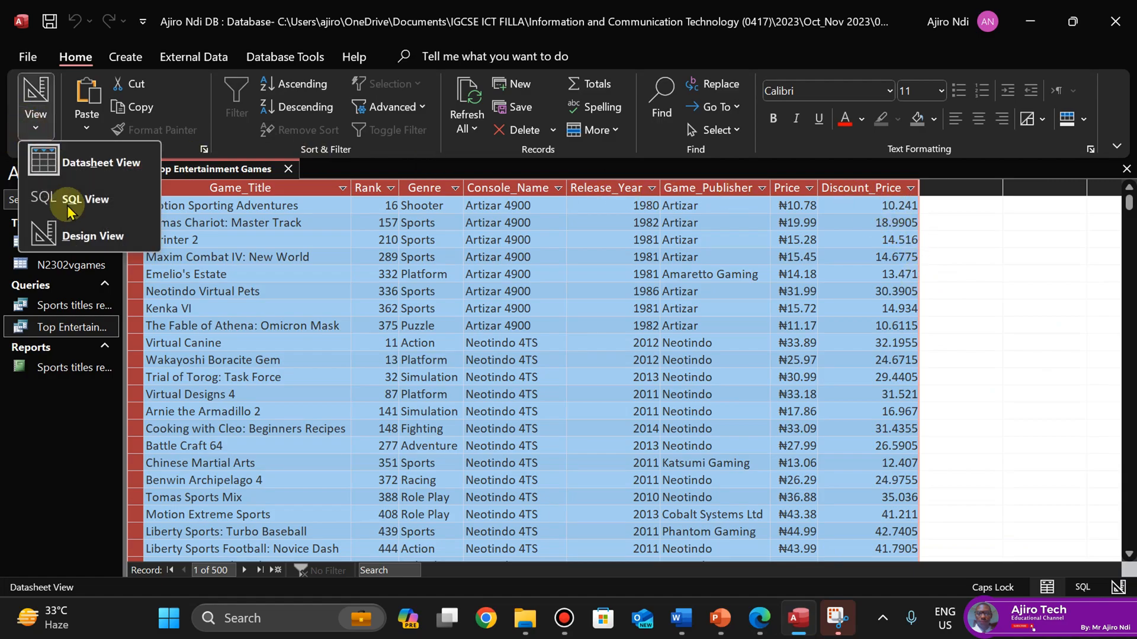
pyautogui.click(74, 232)
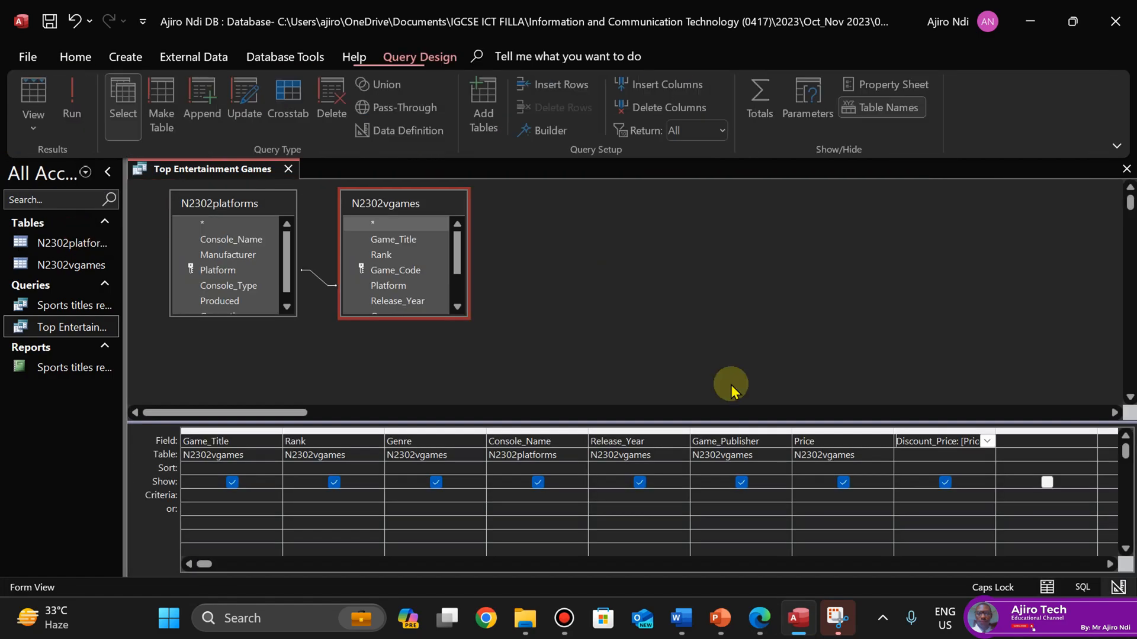
pyautogui.click(931, 443)
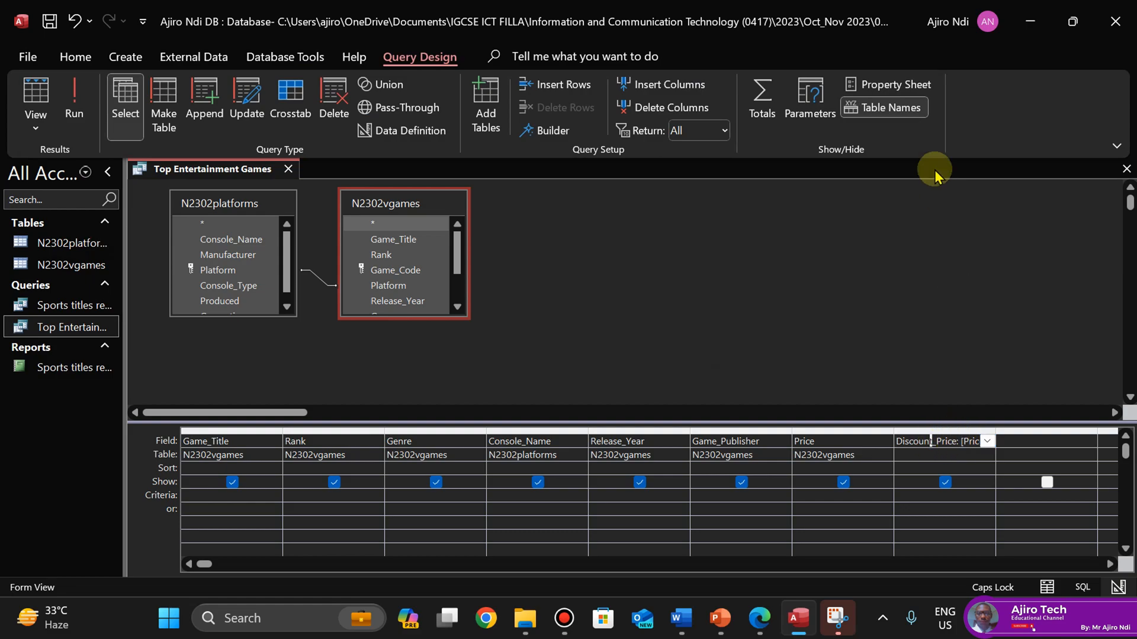
pyautogui.click(911, 89)
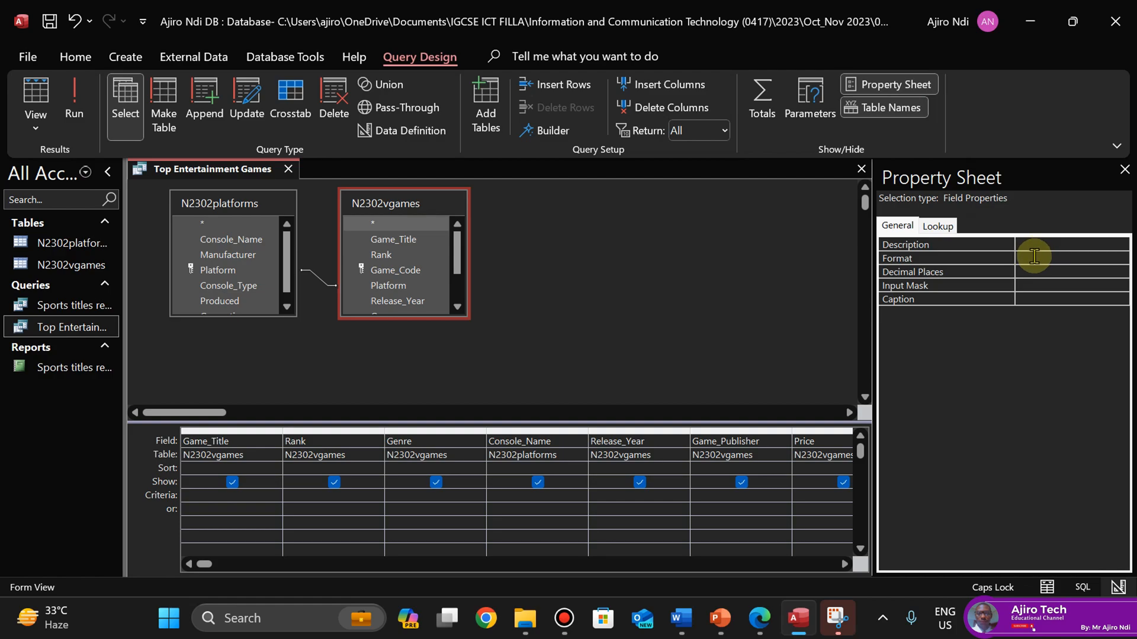
pyautogui.click(1034, 258)
pyautogui.click(1119, 259)
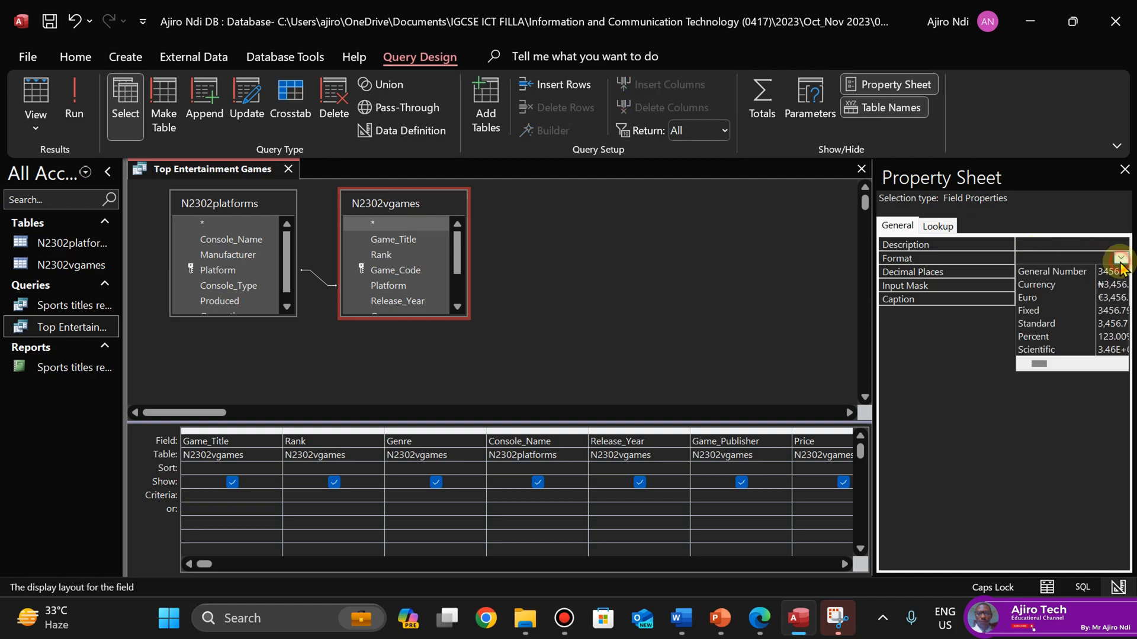
pyautogui.click(1078, 284)
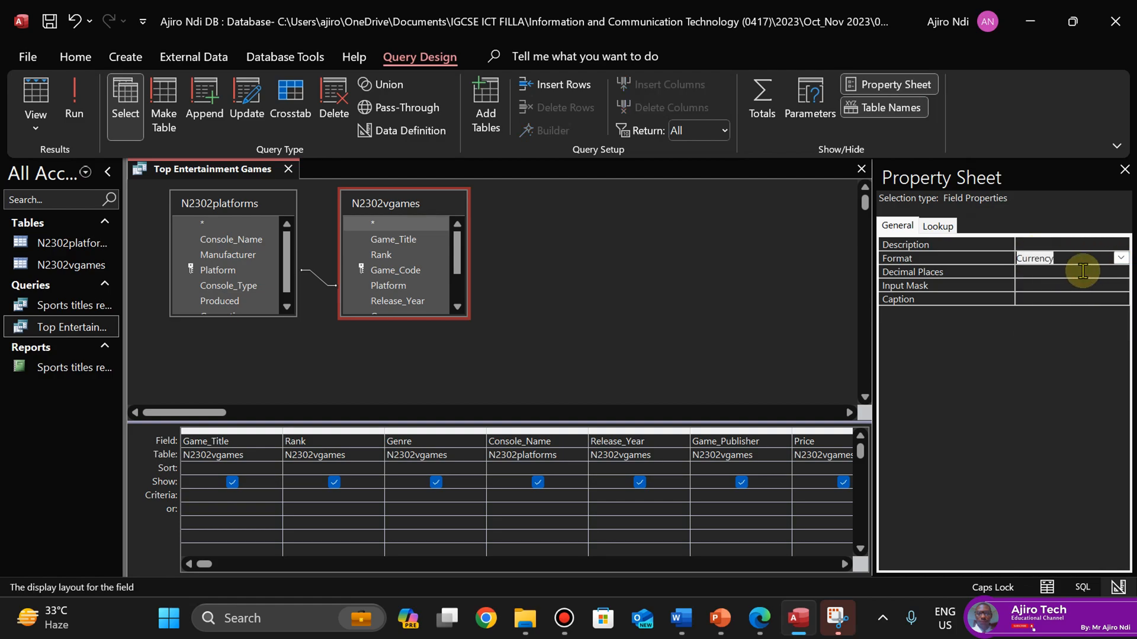
pyautogui.click(1078, 271)
pyautogui.click(1120, 272)
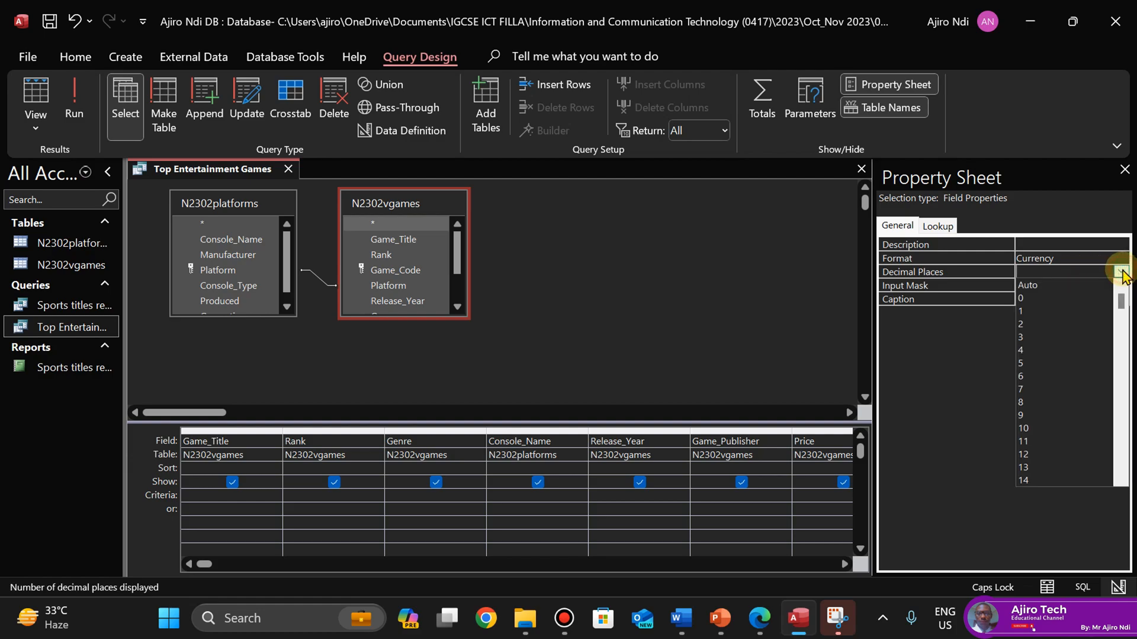
pyautogui.click(1037, 324)
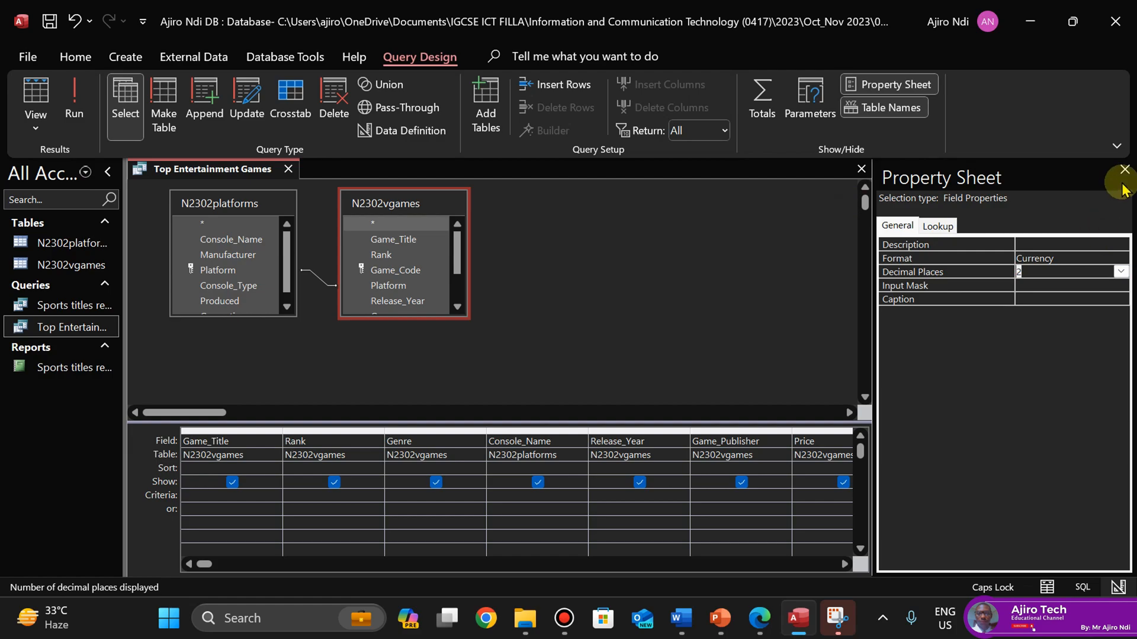
# Run the Top Entertainment Games query and fit all datasheet columns to their contents
pyautogui.click(86, 90)
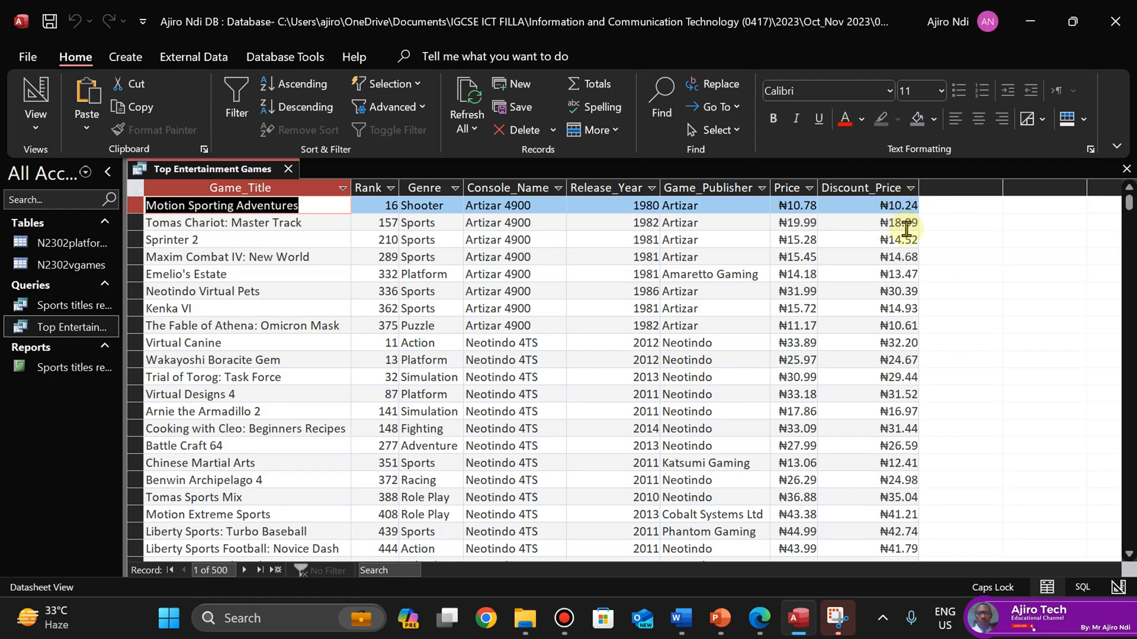
pyautogui.click(135, 188)
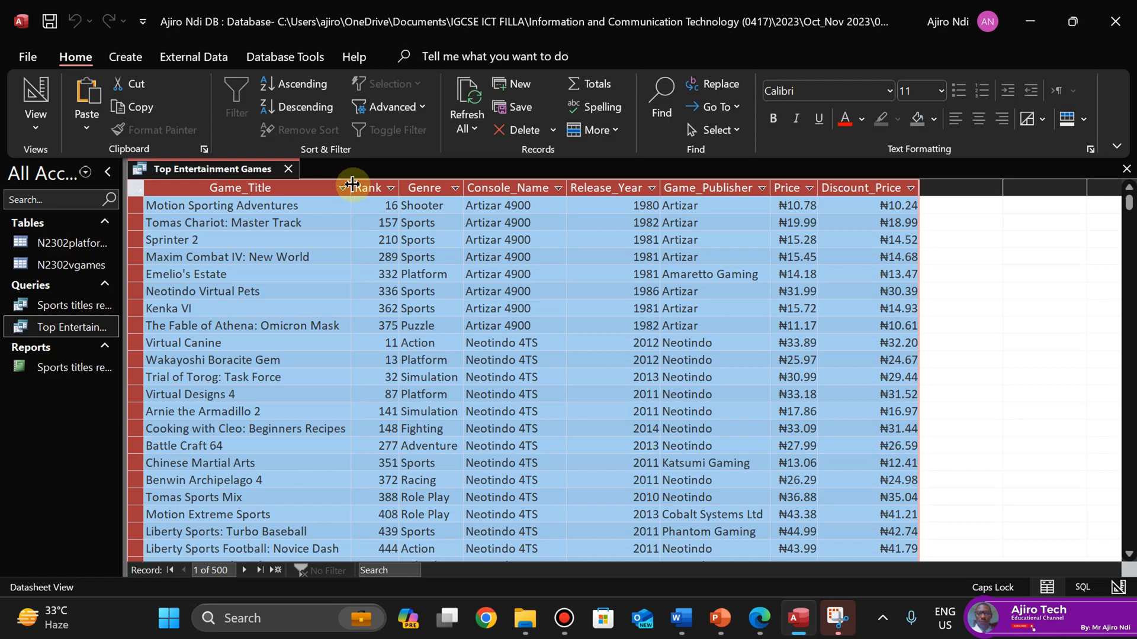
pyautogui.click(619, 291)
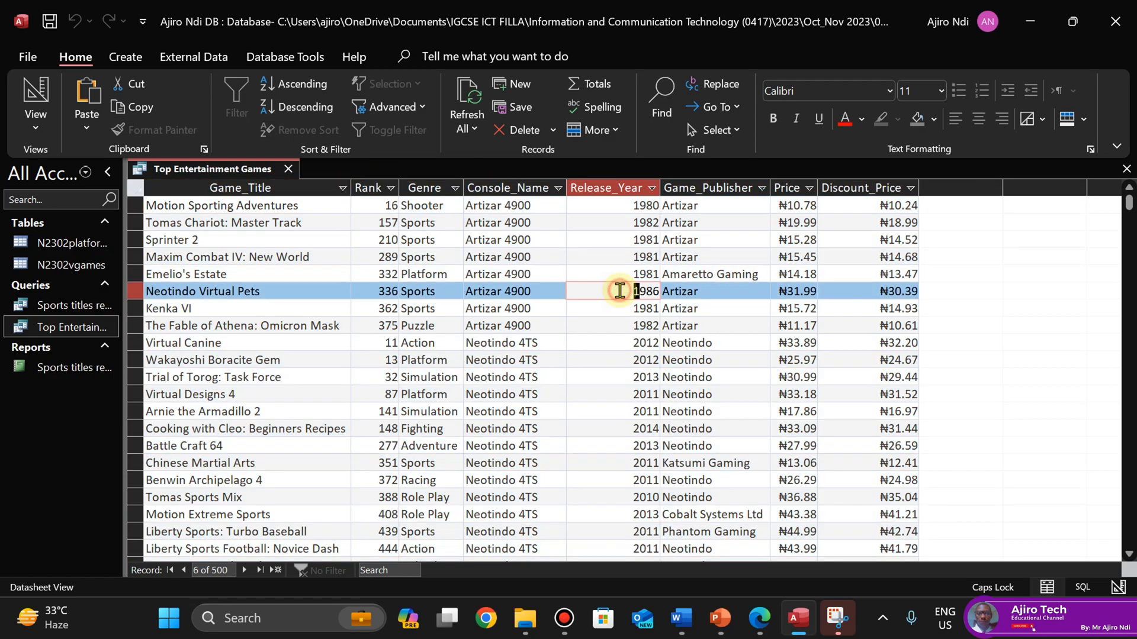
# Check question 22's record selection criteria in Edge, then reopen the query in Access Design View and close the Property Sheet
pyautogui.click(761, 621)
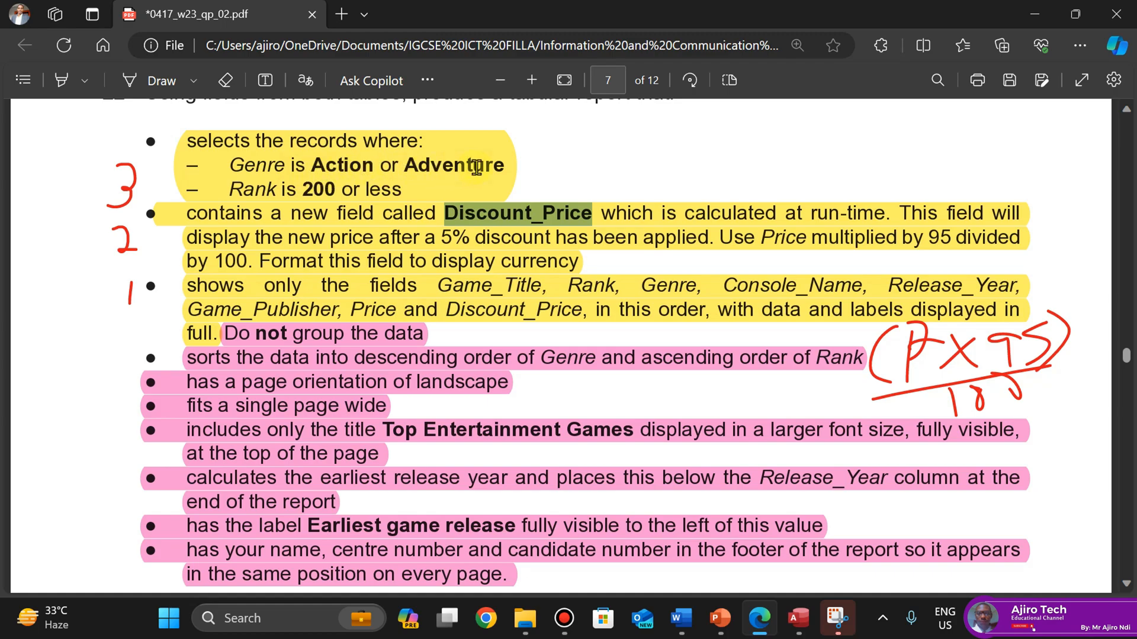
pyautogui.click(798, 618)
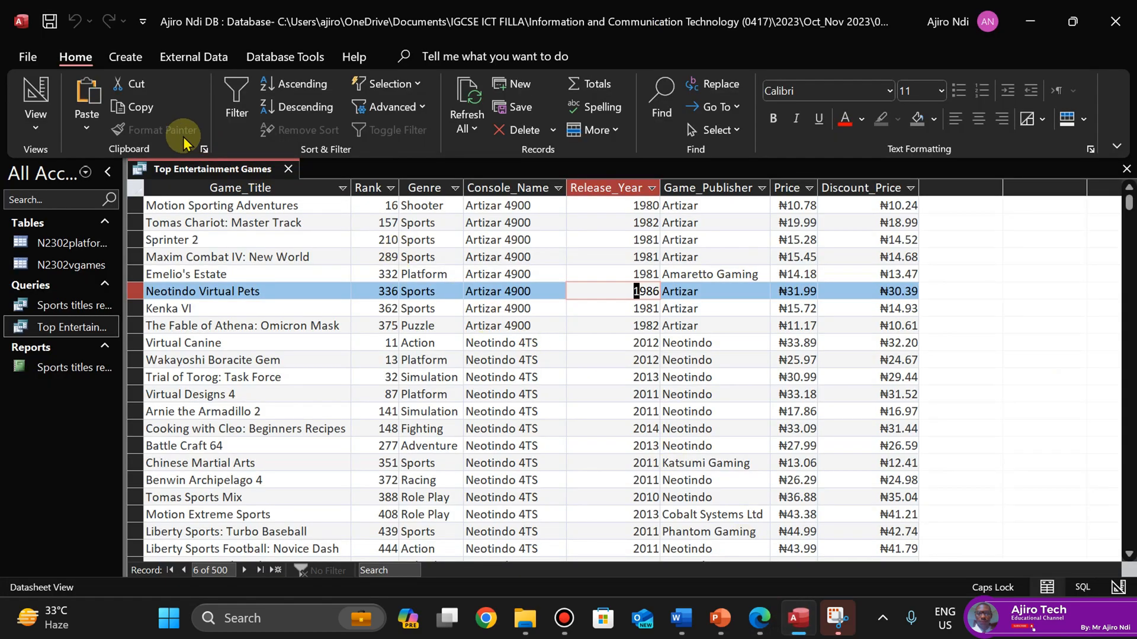
pyautogui.click(35, 122)
pyautogui.click(83, 228)
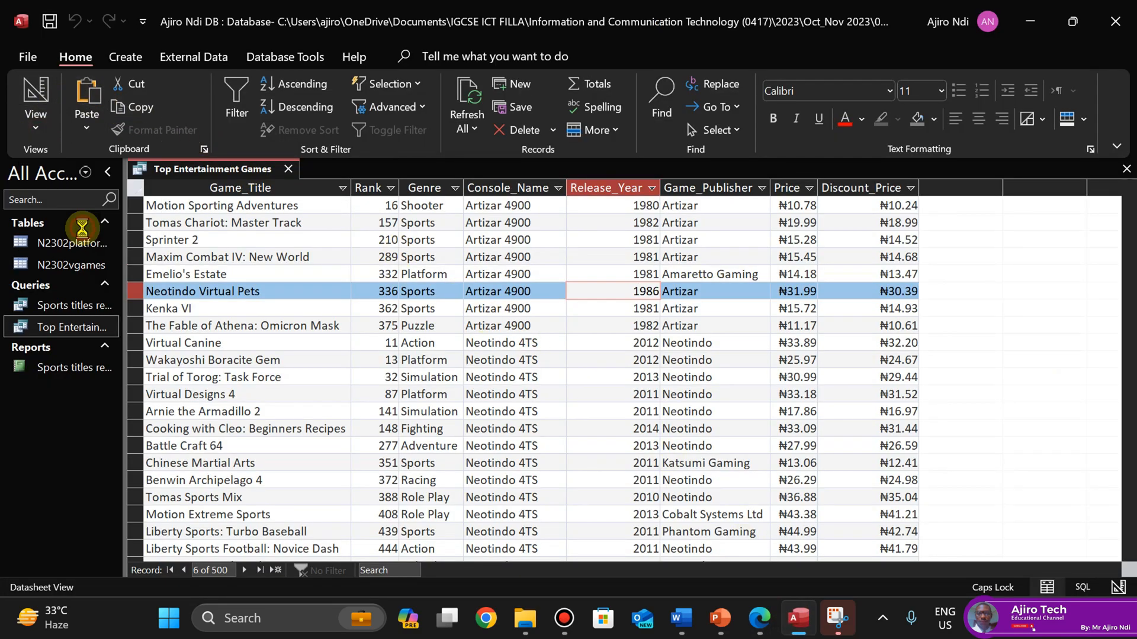
pyautogui.click(1124, 170)
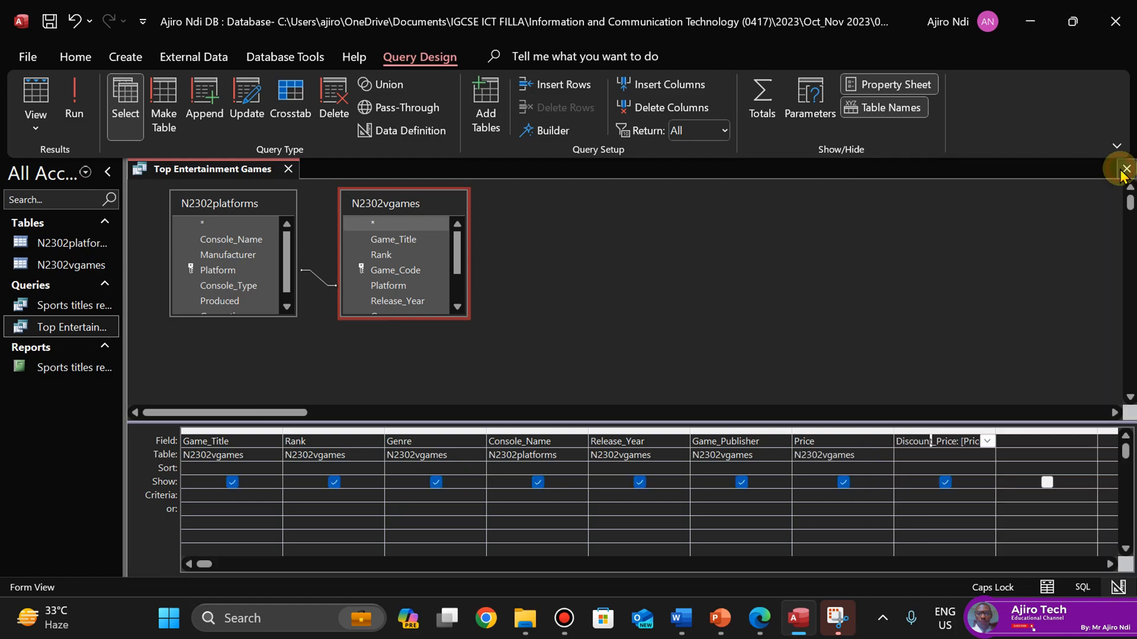
# Enter Action or Adventure as the Genre field's criterion, checking the wording against the question paper in Edge
pyautogui.click(411, 496)
pyautogui.write('A')
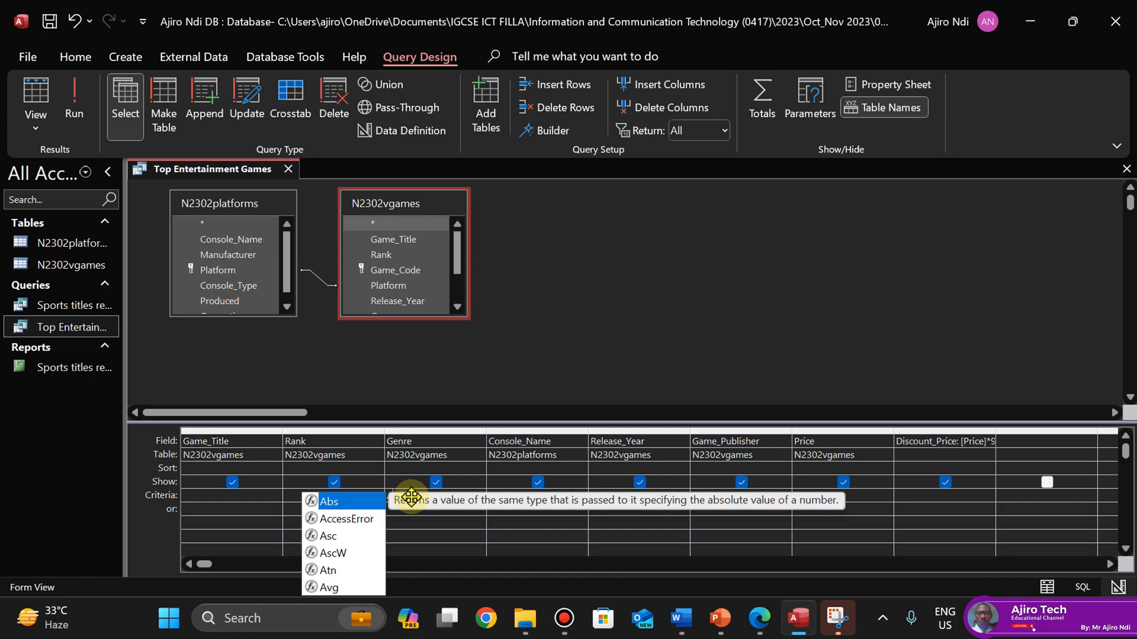
pyautogui.write('ct')
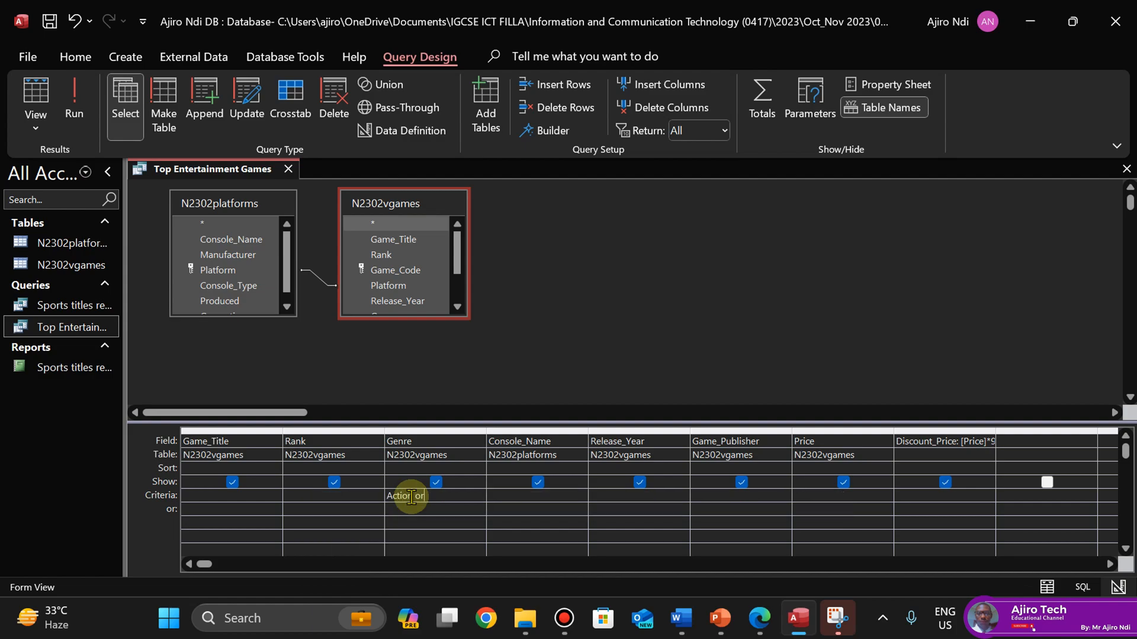
pyautogui.write('ion or')
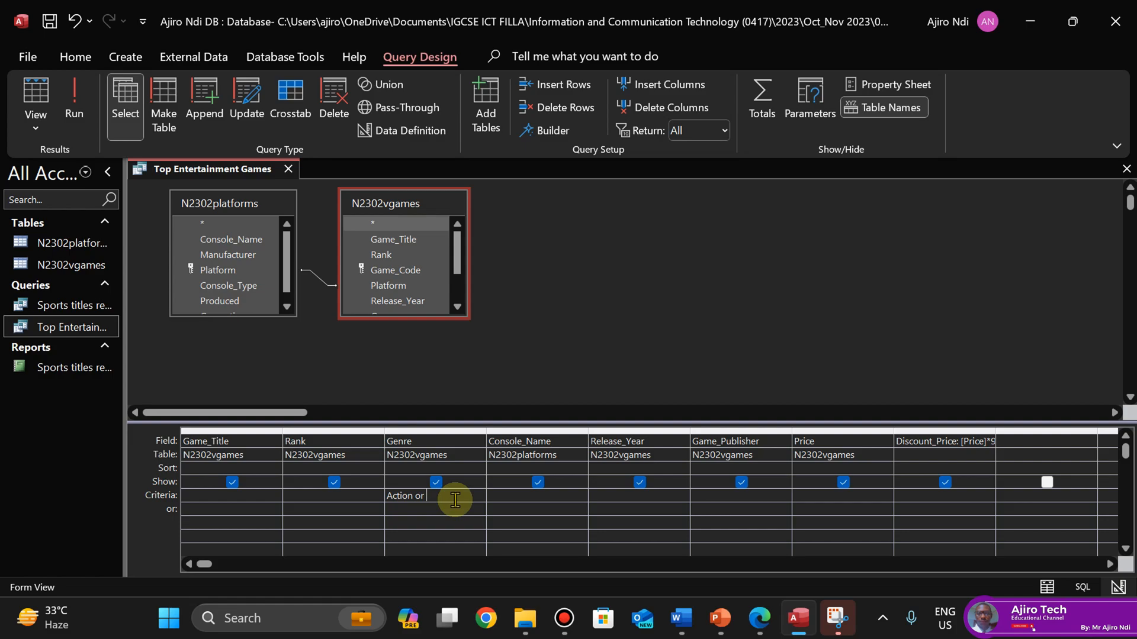
pyautogui.click(764, 618)
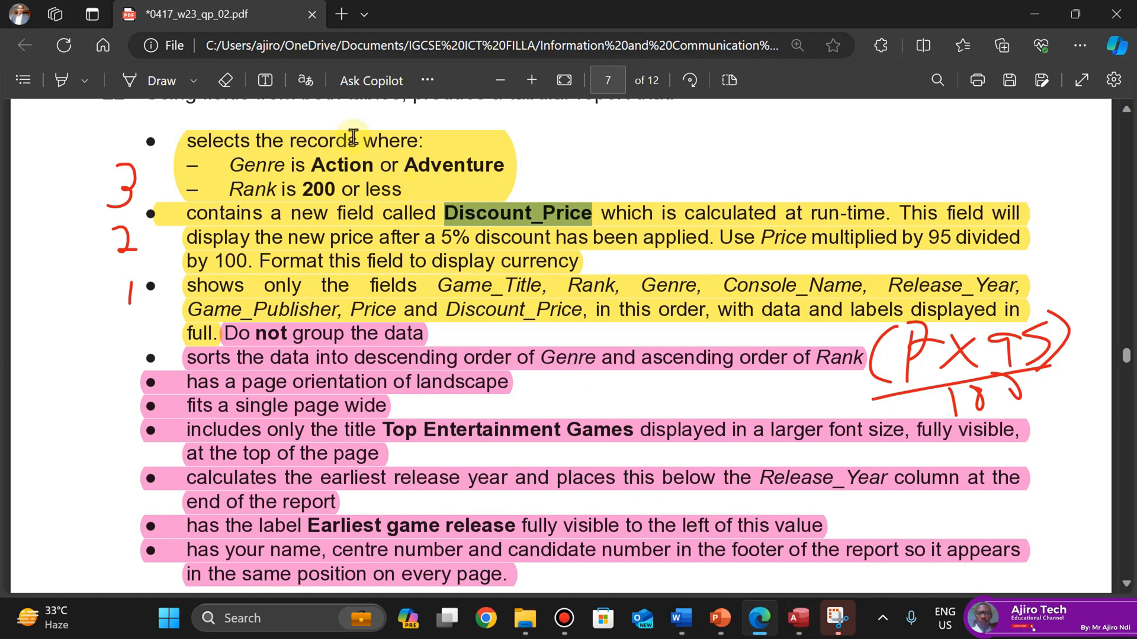
pyautogui.moveTo(312, 165); pyautogui.dragTo(504, 164)
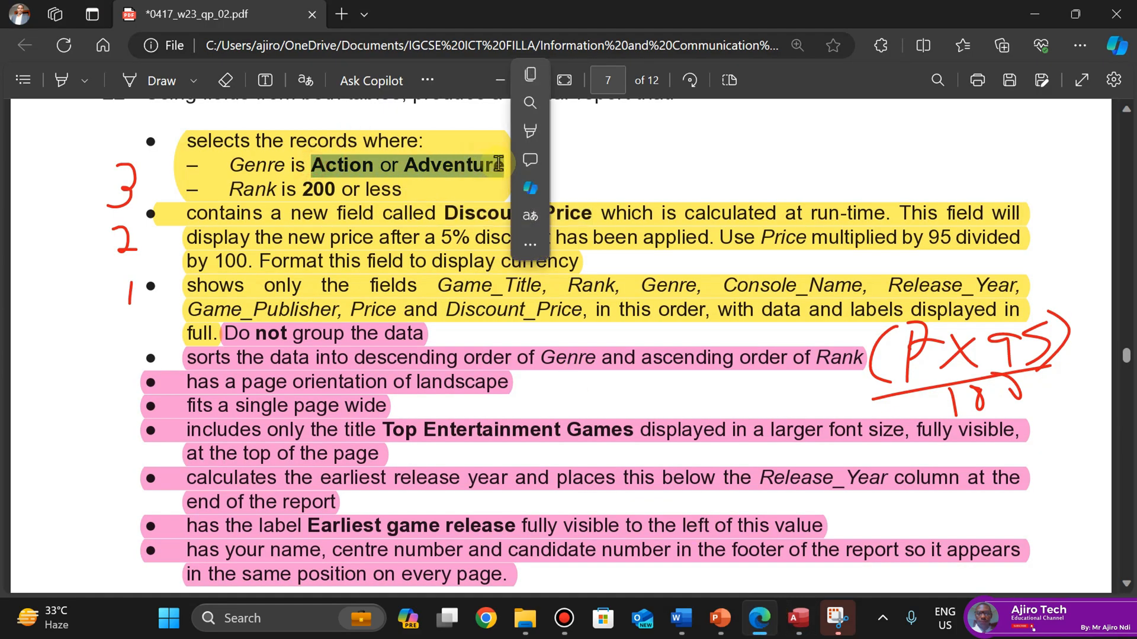
pyautogui.click(796, 618)
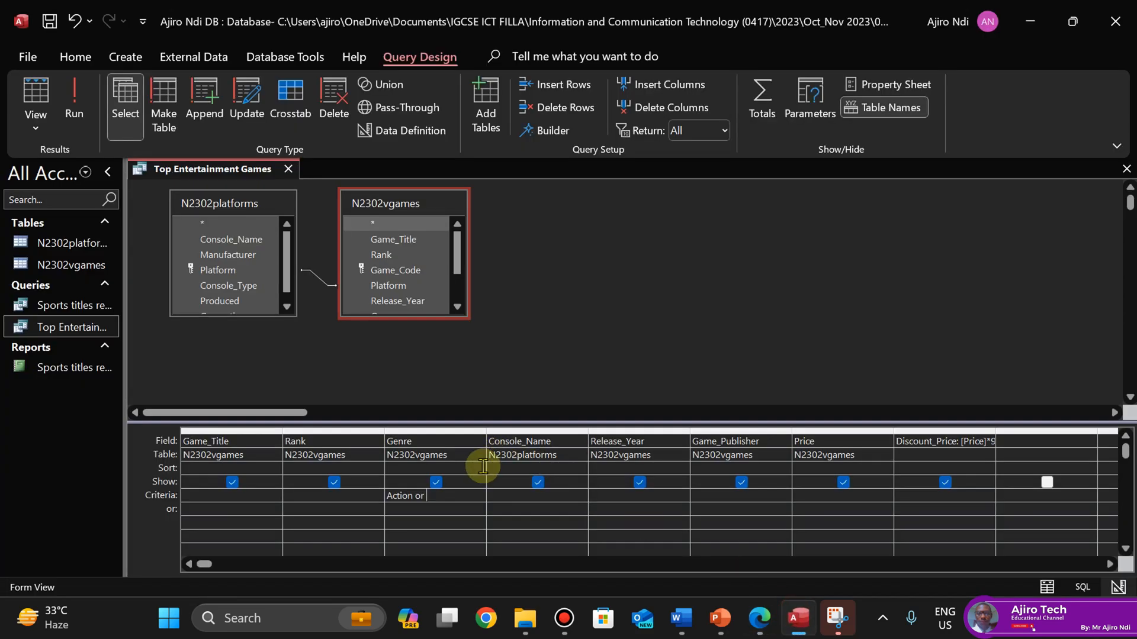
pyautogui.click(455, 491)
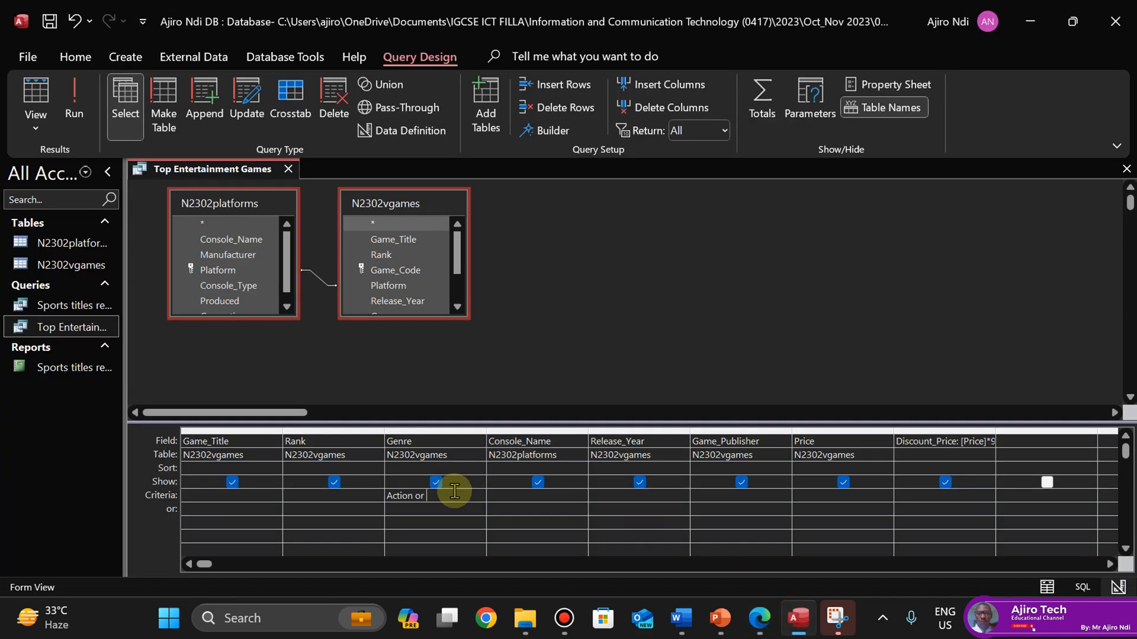
pyautogui.press('BackSpace')
pyautogui.press('BackSpace')
pyautogui.press('BackSpace')
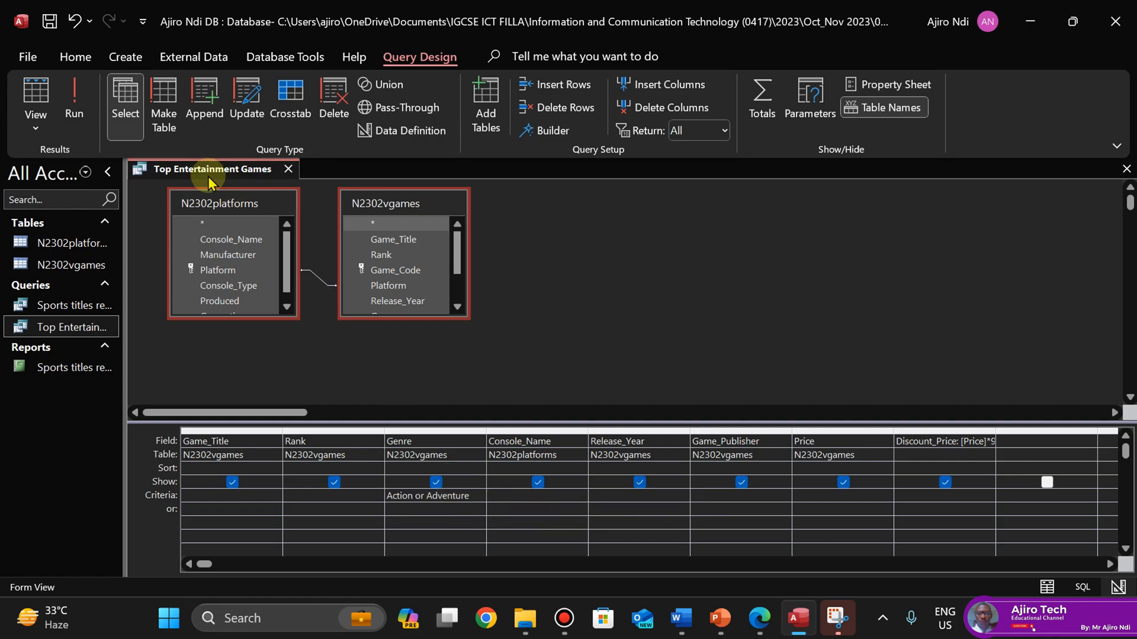
# Run the query with the Genre criterion, review question 22's selection requirements in Edge, and return to Access
pyautogui.click(76, 111)
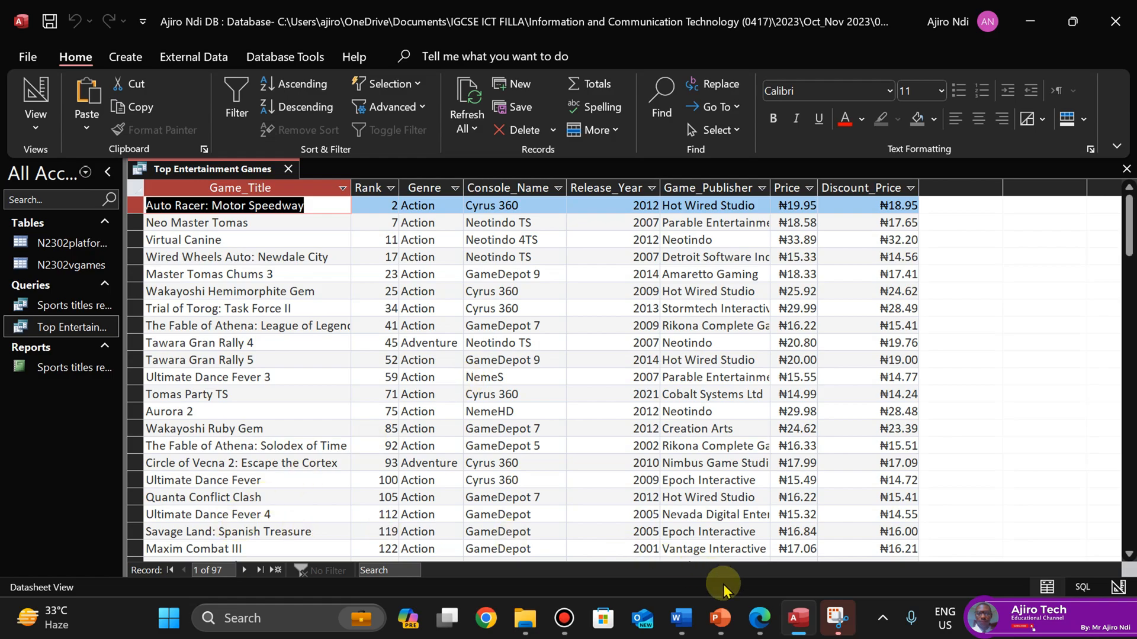
pyautogui.click(764, 625)
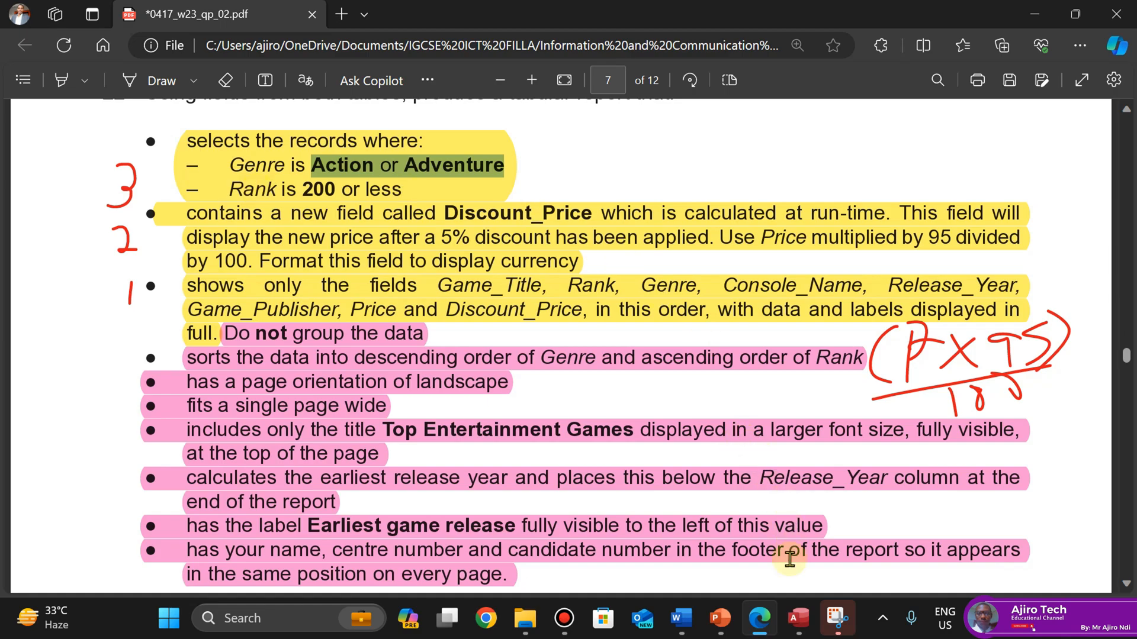
pyautogui.click(798, 618)
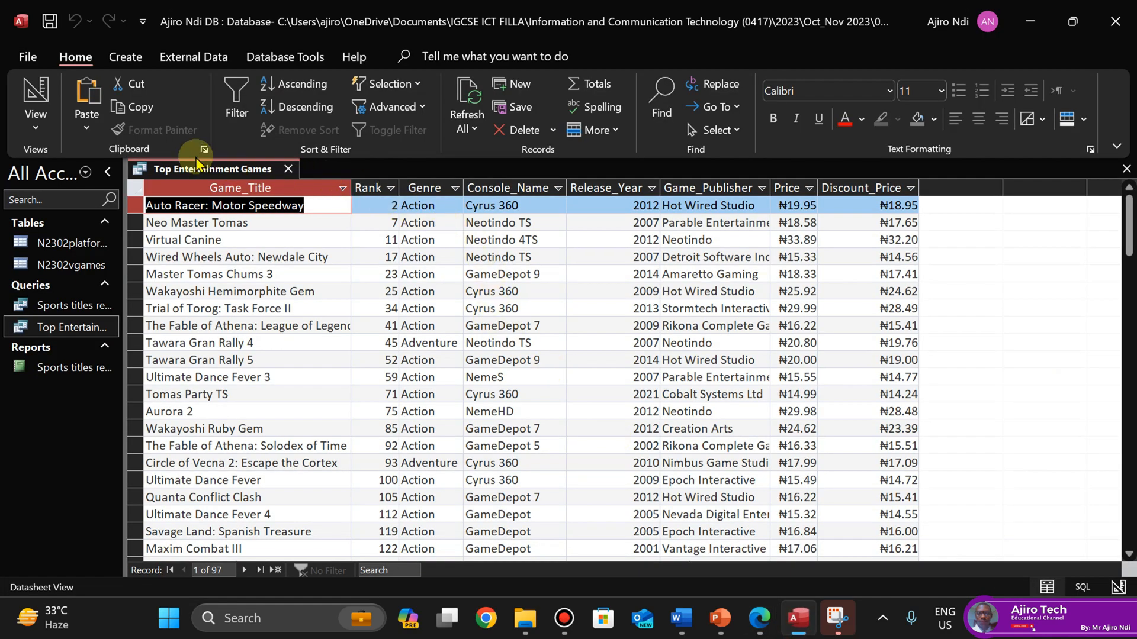
# Set the Rank field's criterion to <=200 in Design View, run the query and look through its records
pyautogui.click(30, 127)
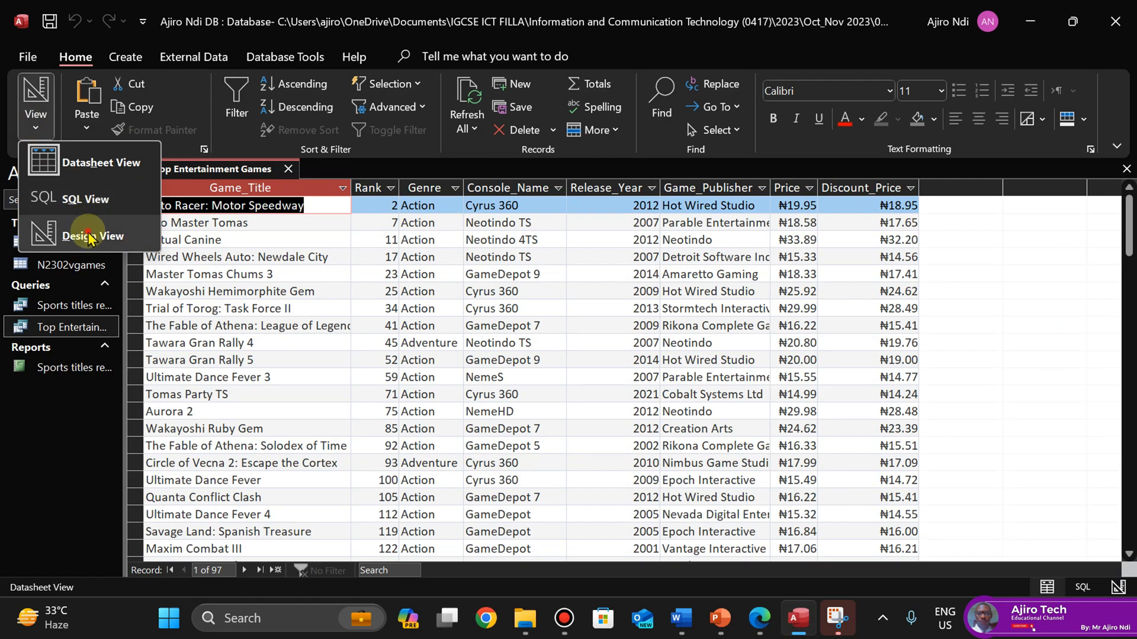
pyautogui.click(83, 233)
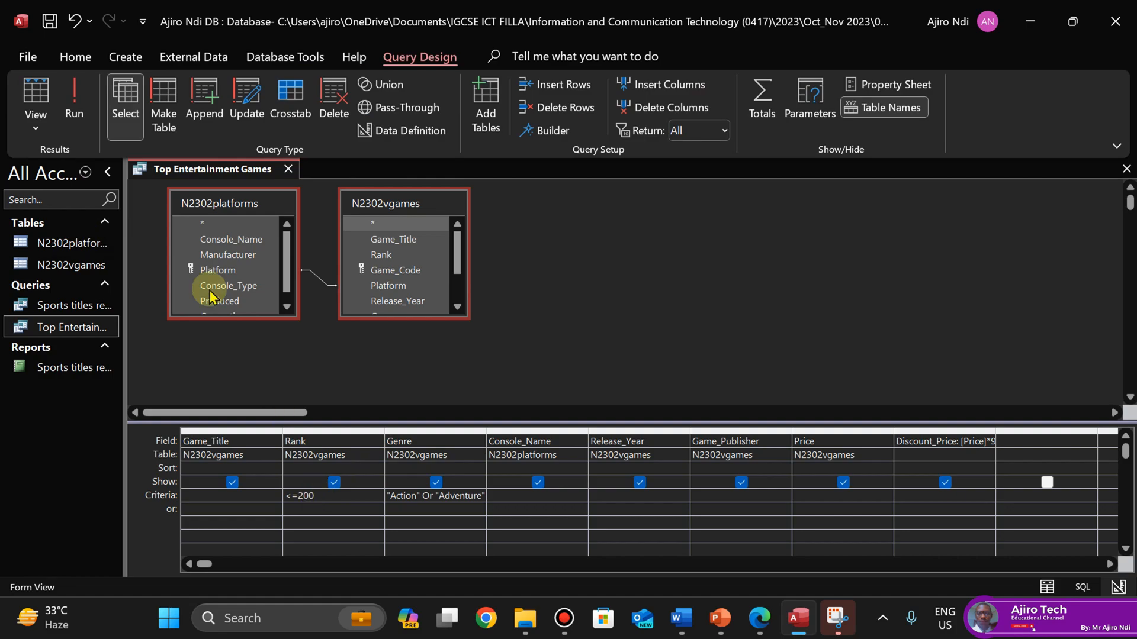
pyautogui.click(71, 95)
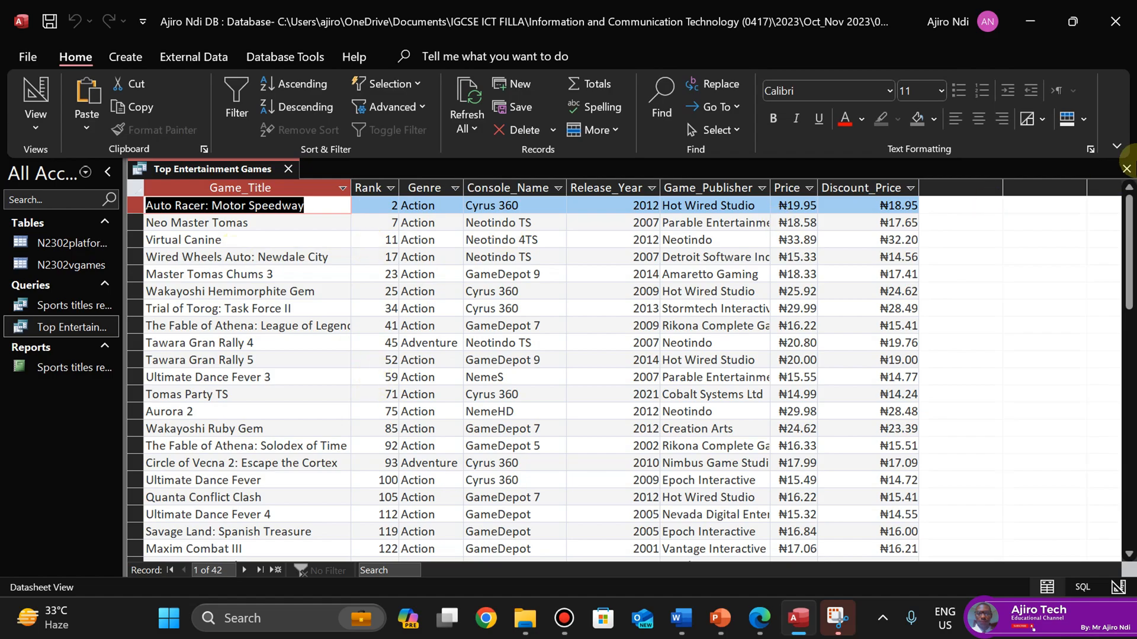
pyautogui.moveTo(1128, 223)
pyautogui.mouseDown()
pyautogui.moveTo(1130, 509)
pyautogui.moveTo(1122, 225)
pyautogui.mouseUp()
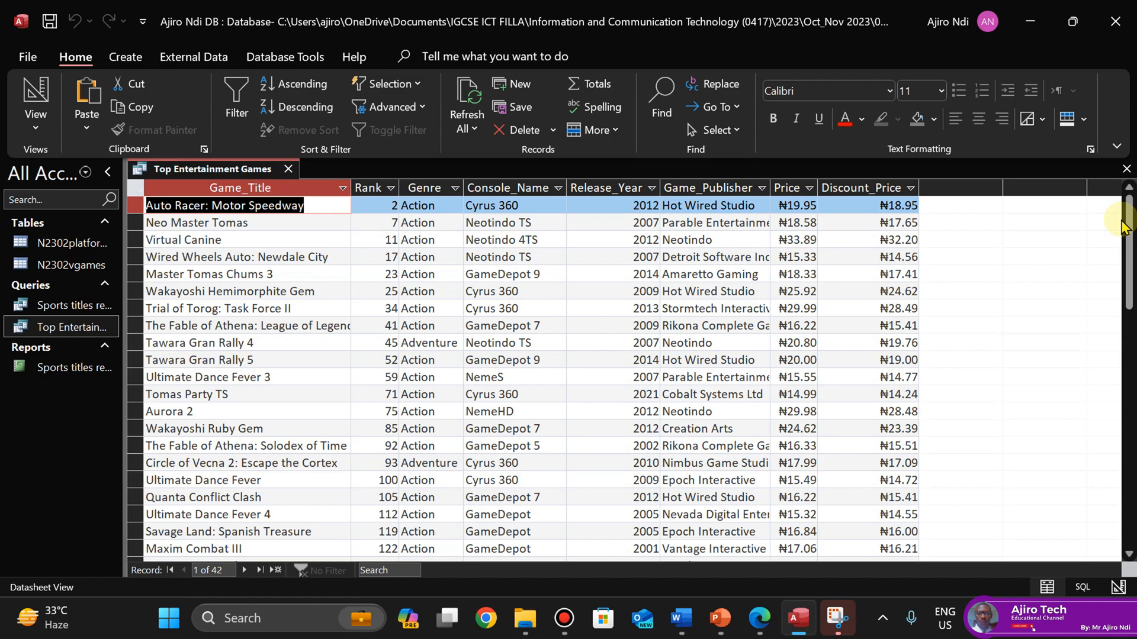
# Widen the Game_Title column until its longest title shows in full, and save the query
pyautogui.moveTo(353, 179); pyautogui.dragTo(367, 181)
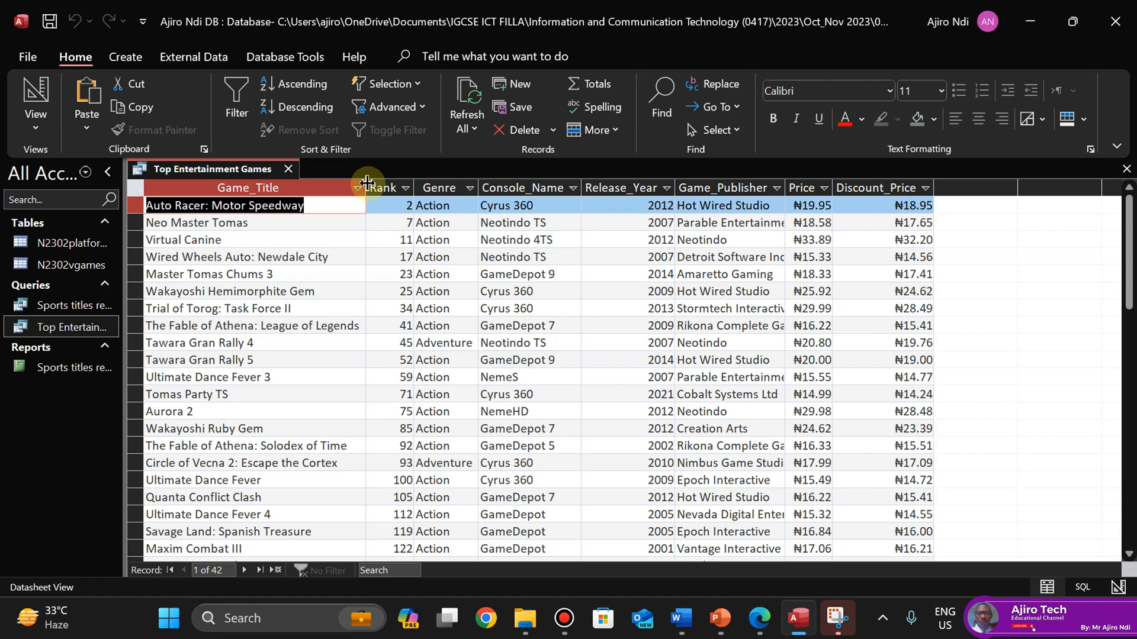
pyautogui.click(444, 303)
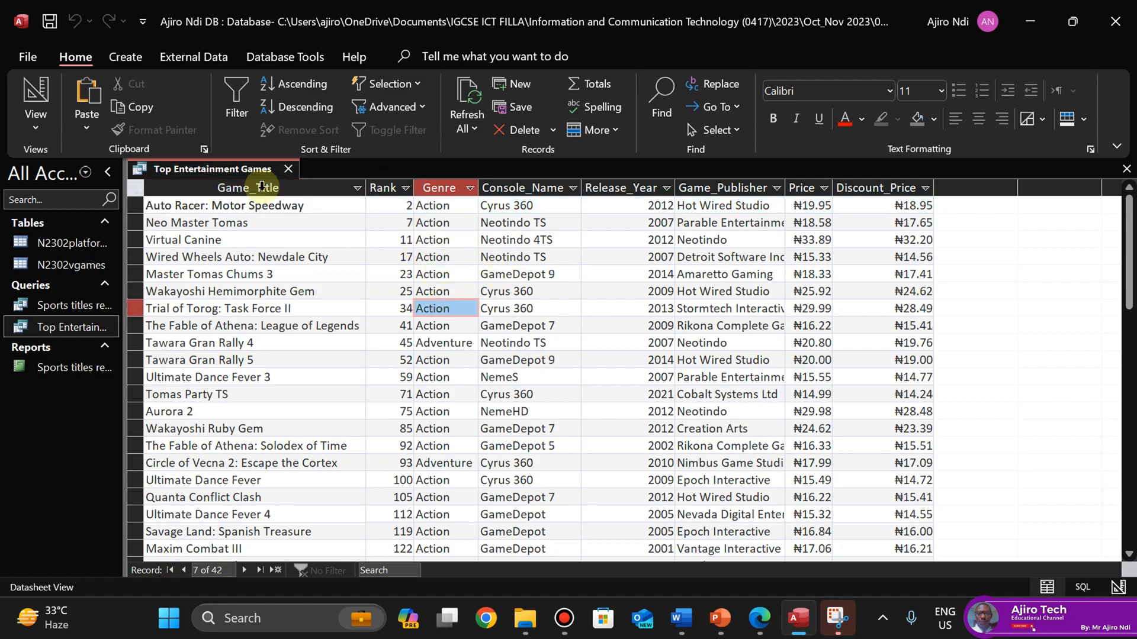
pyautogui.rightClick(204, 170)
pyautogui.click(220, 185)
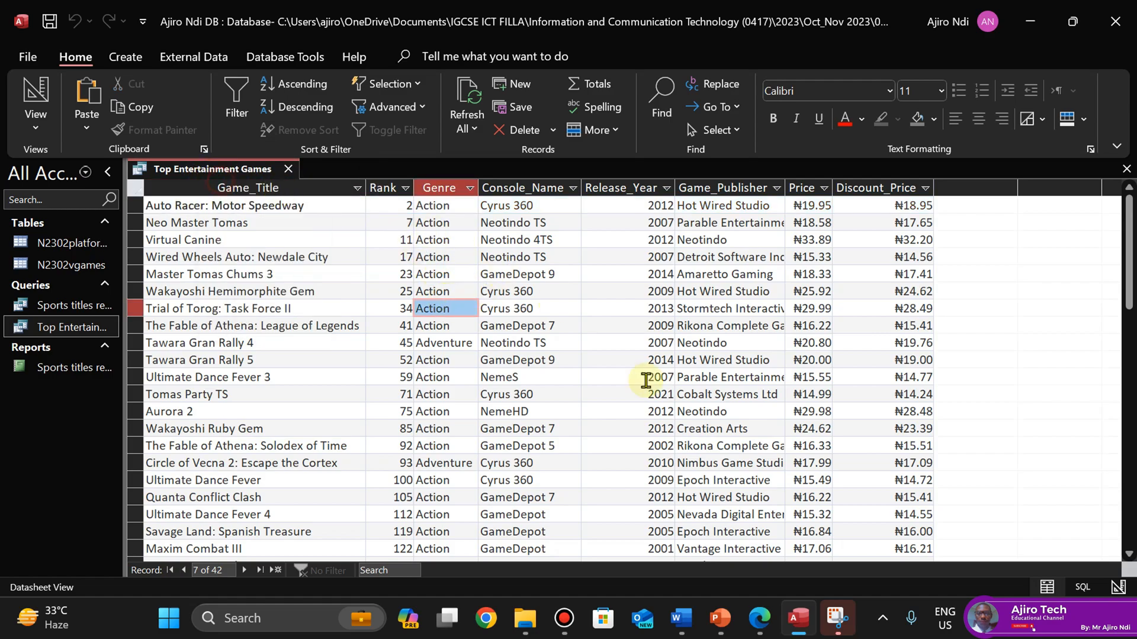
# Widen the Game_Publisher column to show its data in full, save and close the query, checking question 22's requirements in Edge
pyautogui.click(758, 618)
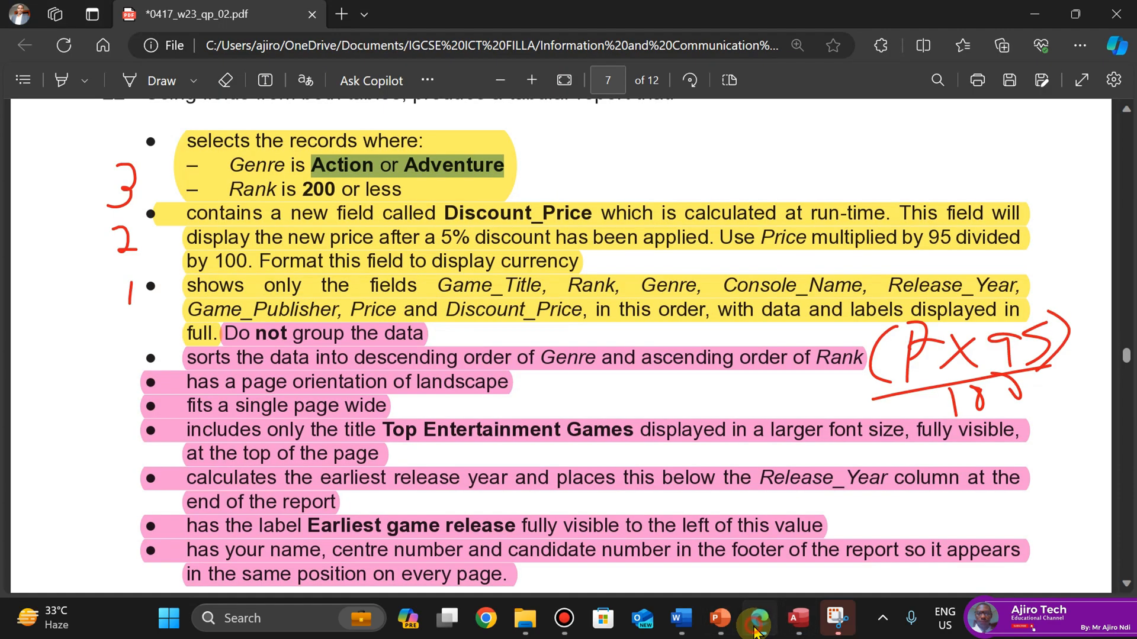
pyautogui.click(798, 618)
pyautogui.moveTo(785, 183); pyautogui.dragTo(849, 184)
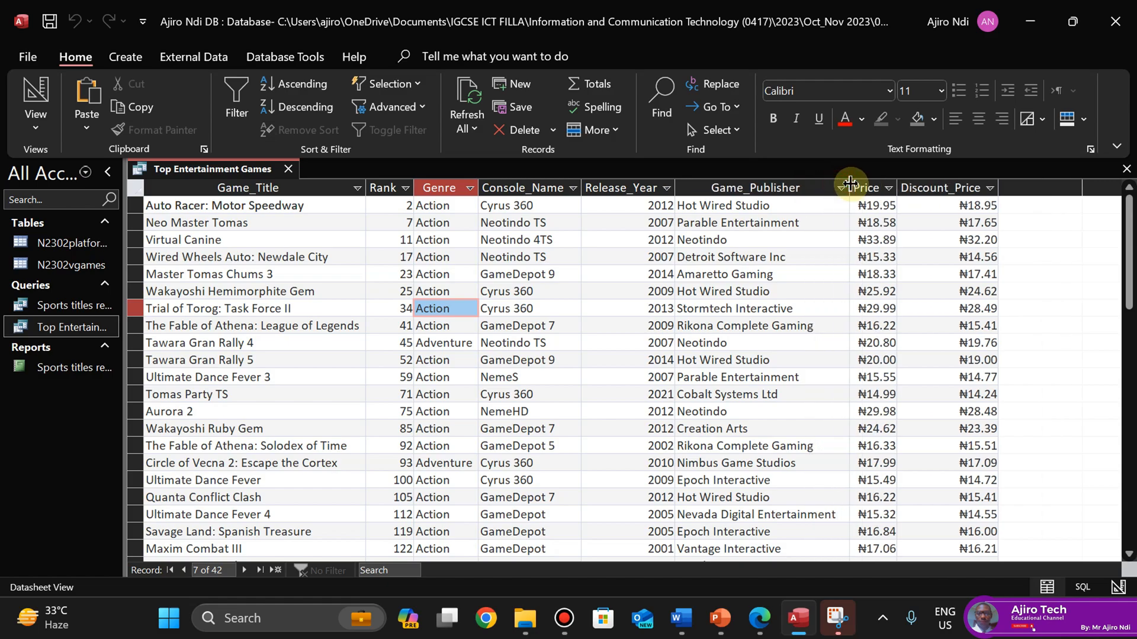
pyautogui.rightClick(213, 173)
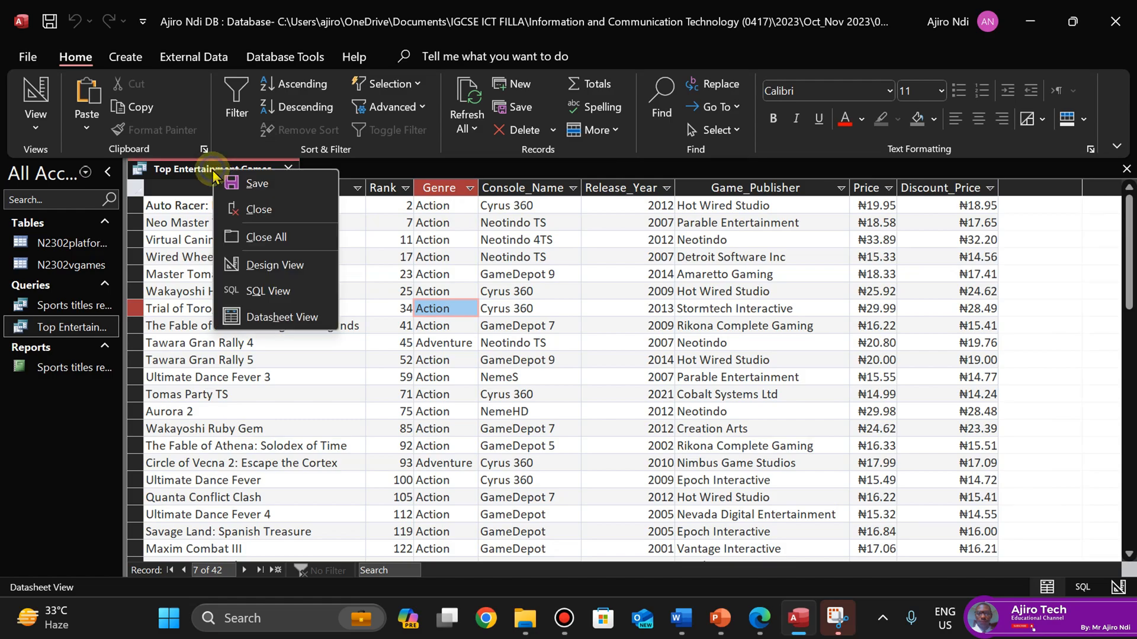
pyautogui.click(232, 184)
pyautogui.click(760, 620)
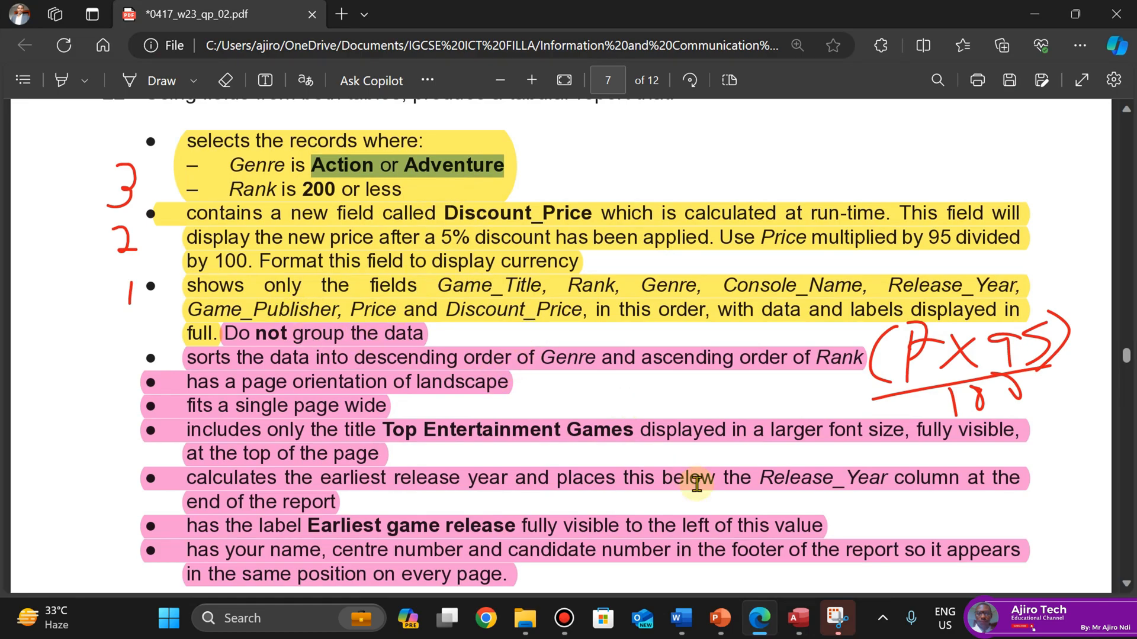
pyautogui.click(798, 618)
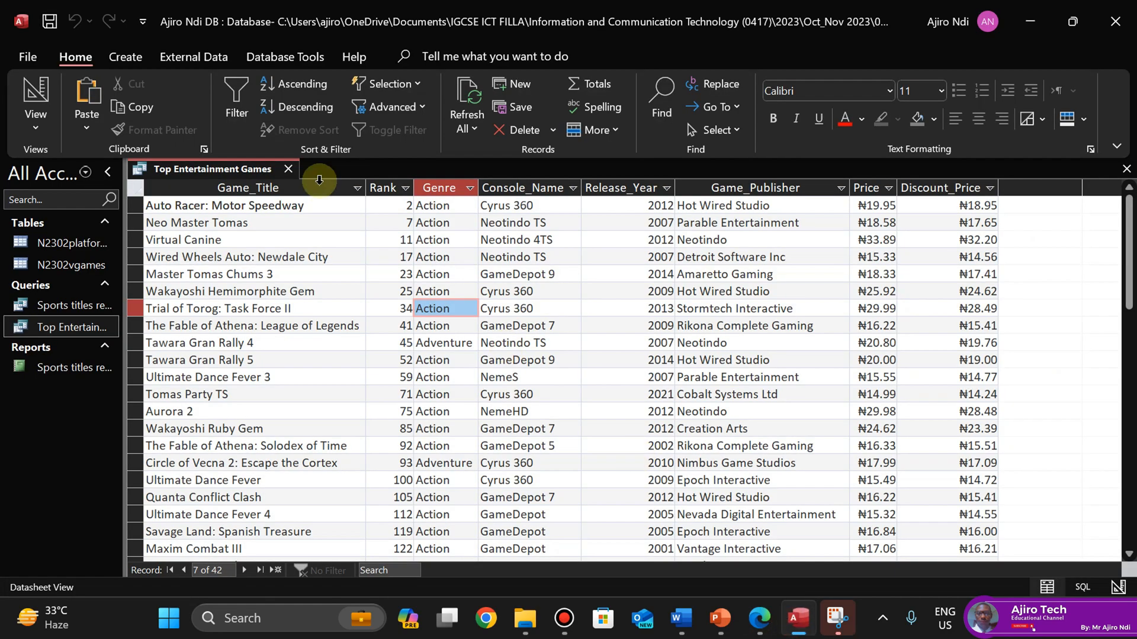
pyautogui.click(288, 171)
# Start a Report Wizard report with all fields from the Top Entertainment Games query, checking the required field order in Edge
pyautogui.click(124, 56)
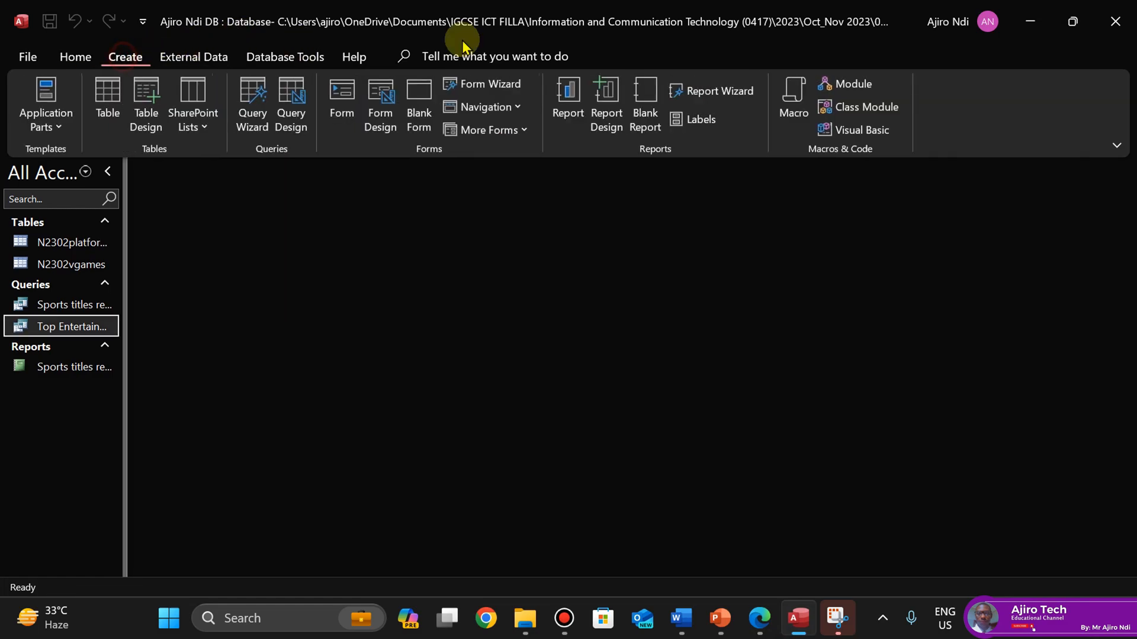
pyautogui.click(732, 92)
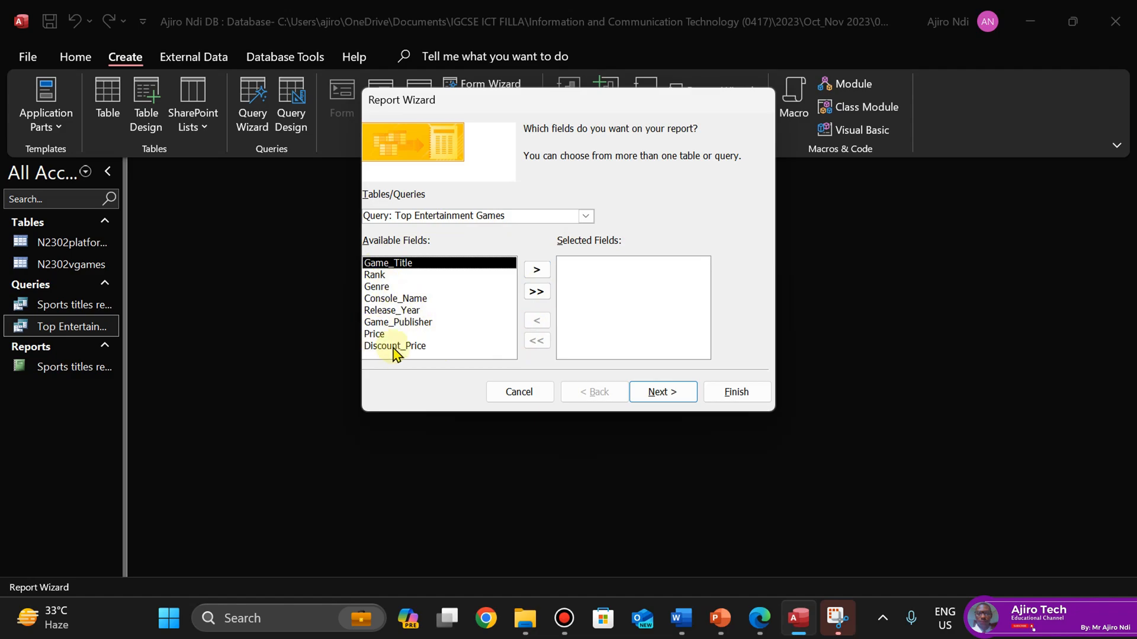
pyautogui.click(536, 292)
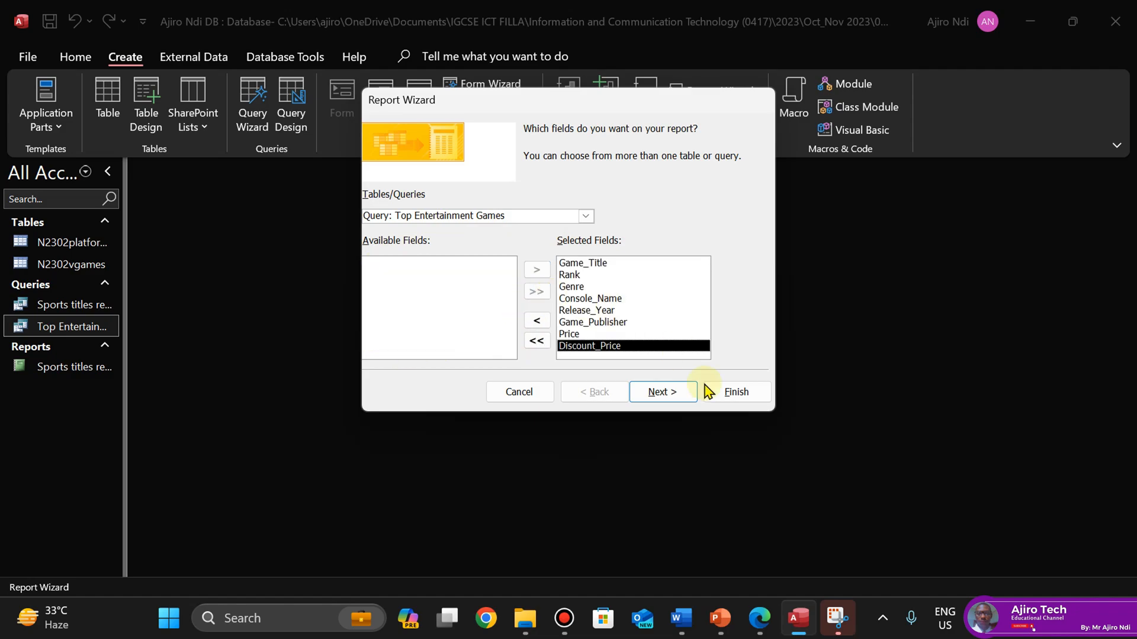
pyautogui.click(758, 620)
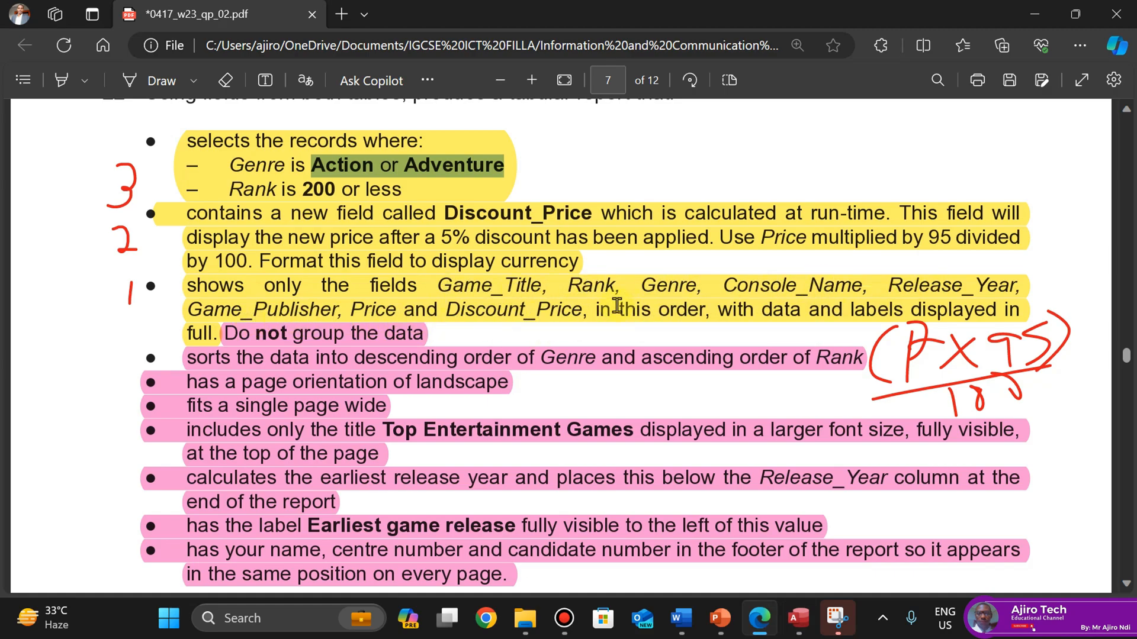
pyautogui.click(798, 618)
pyautogui.click(664, 393)
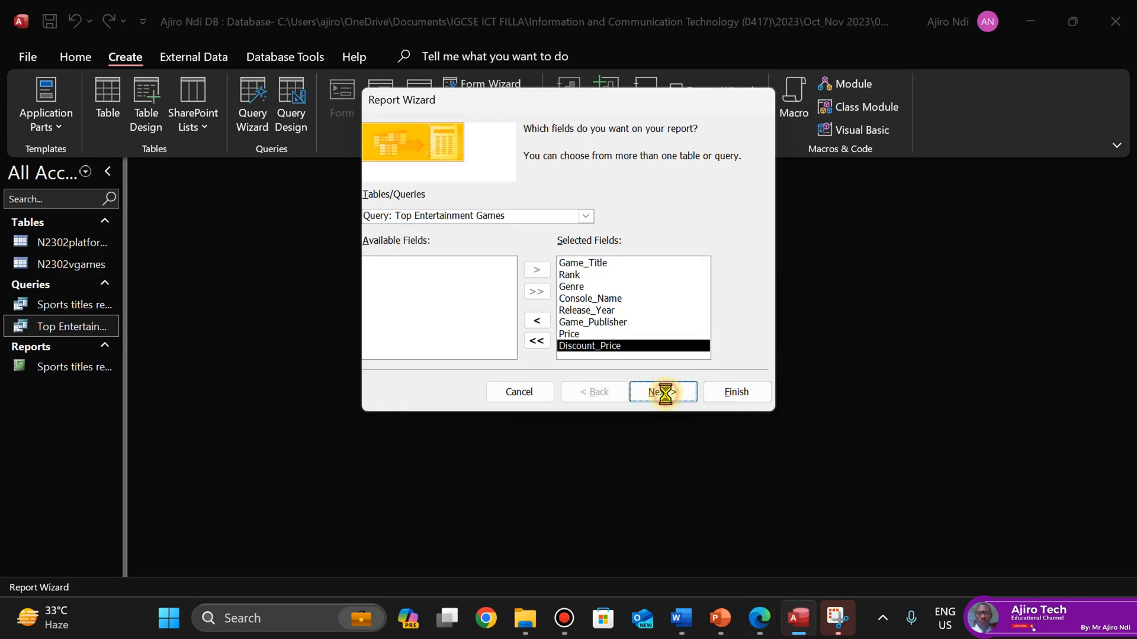
# Check the grouping requirement in Edge, keep the report's data viewed by N2302vgames, and add no grouping levels
pyautogui.click(759, 618)
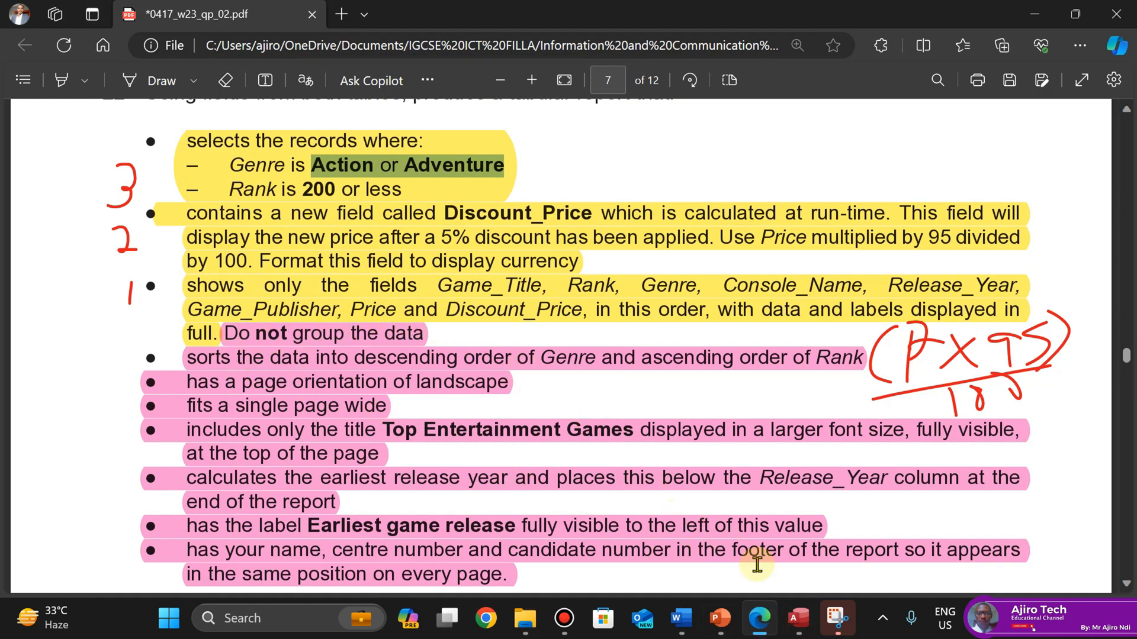
pyautogui.click(798, 618)
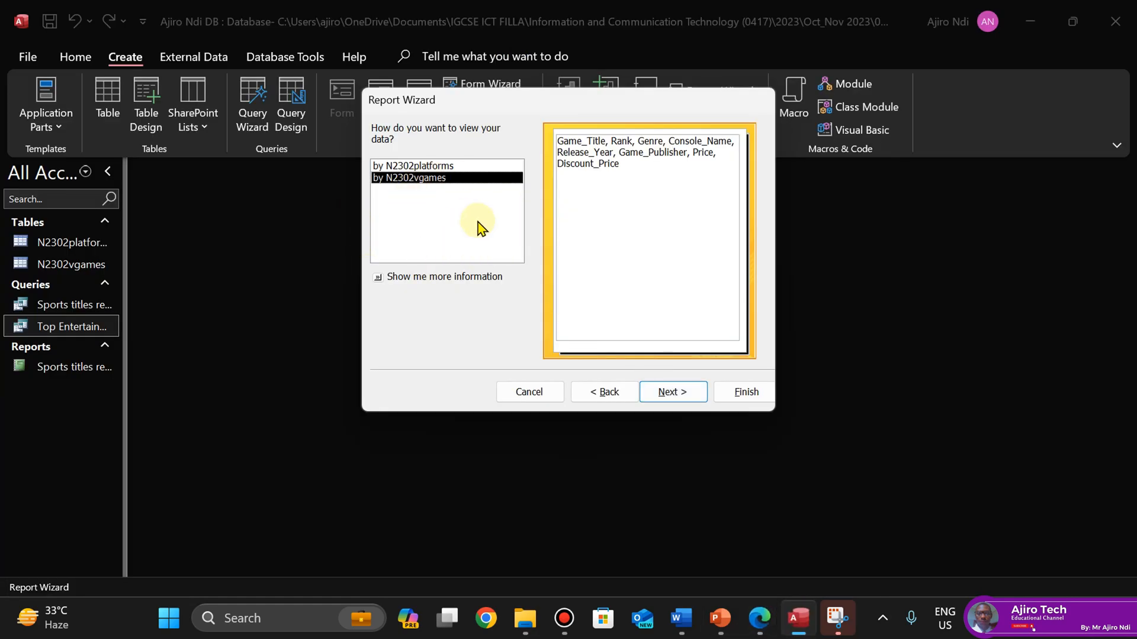
pyautogui.click(449, 166)
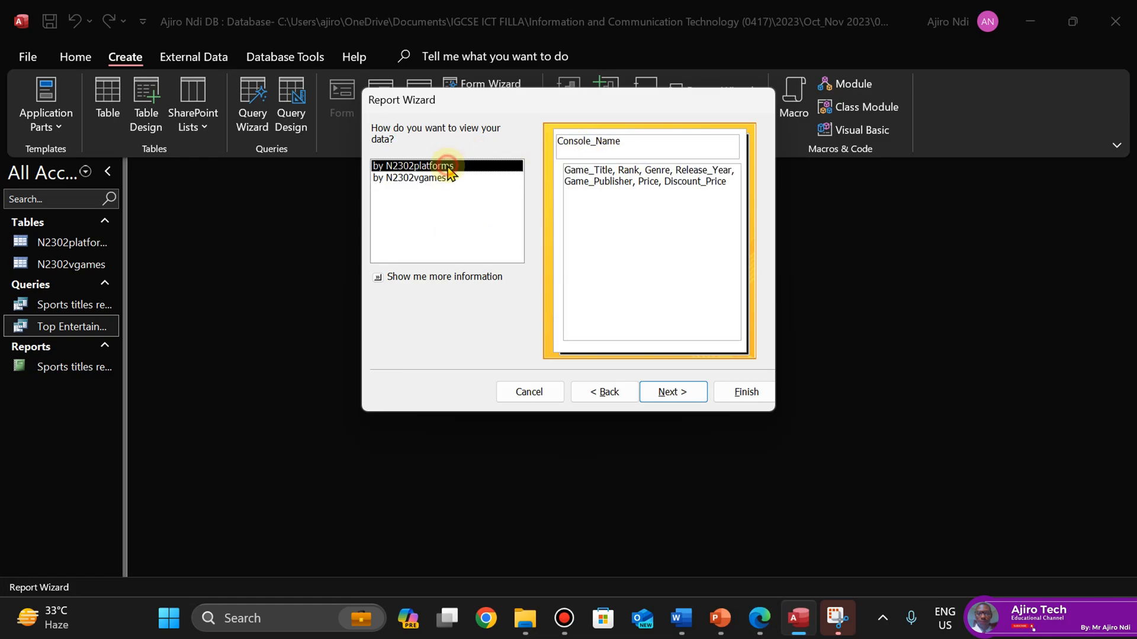
pyautogui.click(432, 178)
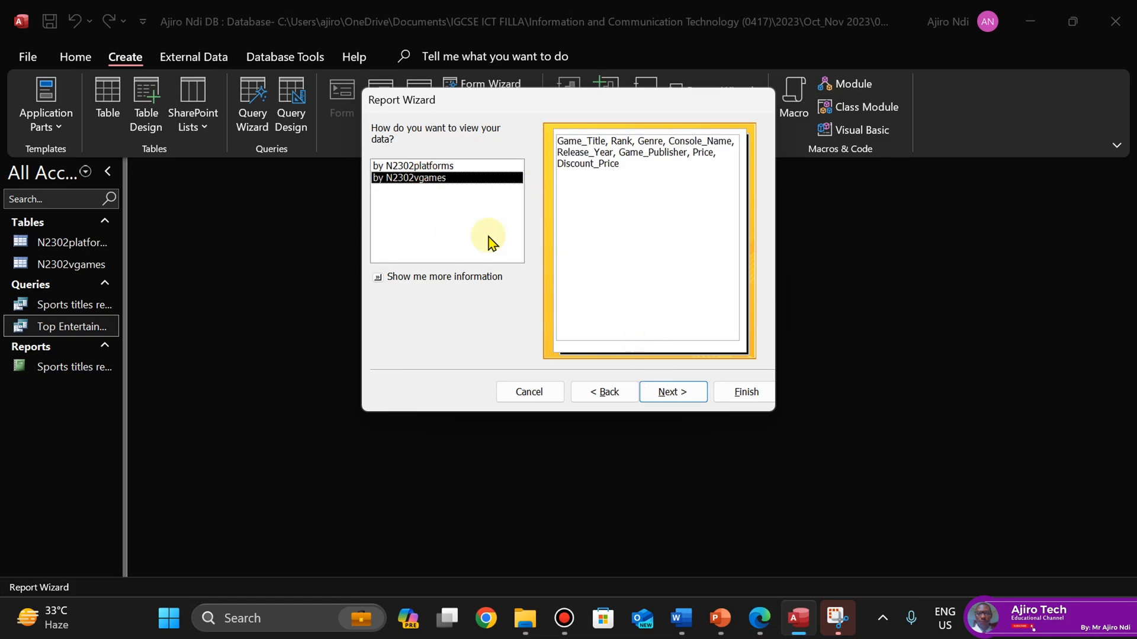
pyautogui.click(664, 400)
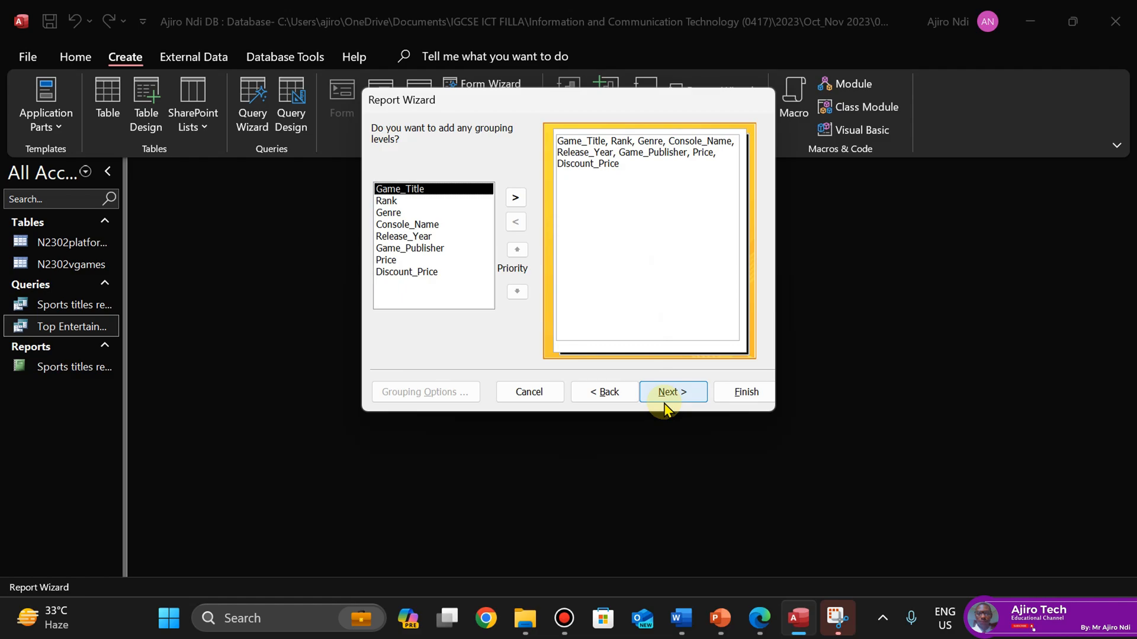
pyautogui.click(664, 392)
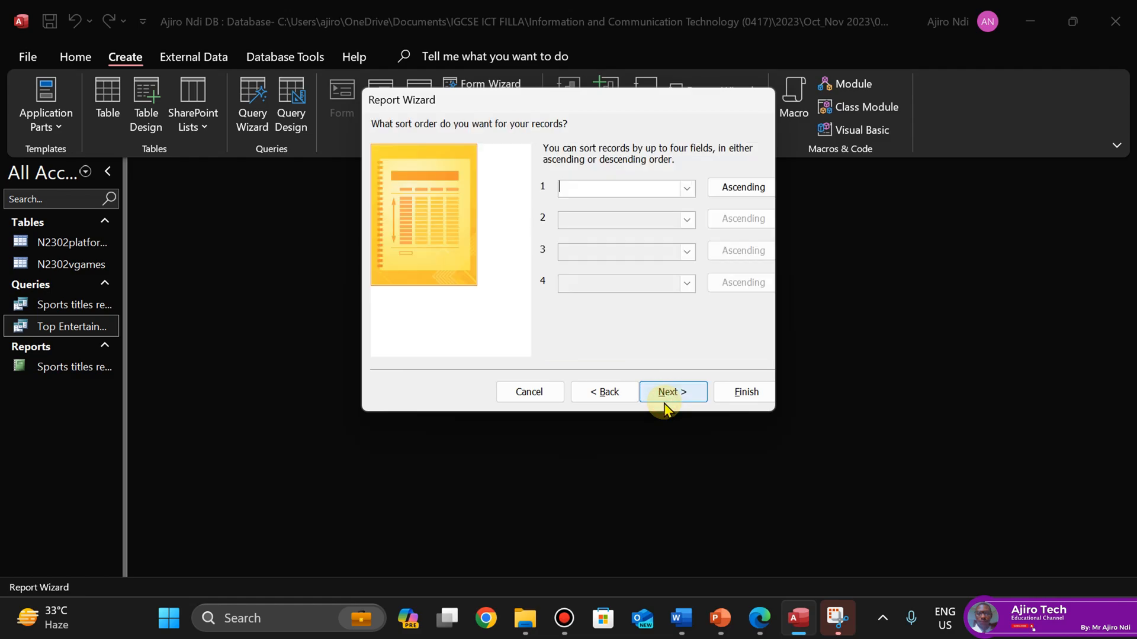
# Check the required sort order in Edge and make Genre, descending, the report's first sort field
pyautogui.click(767, 620)
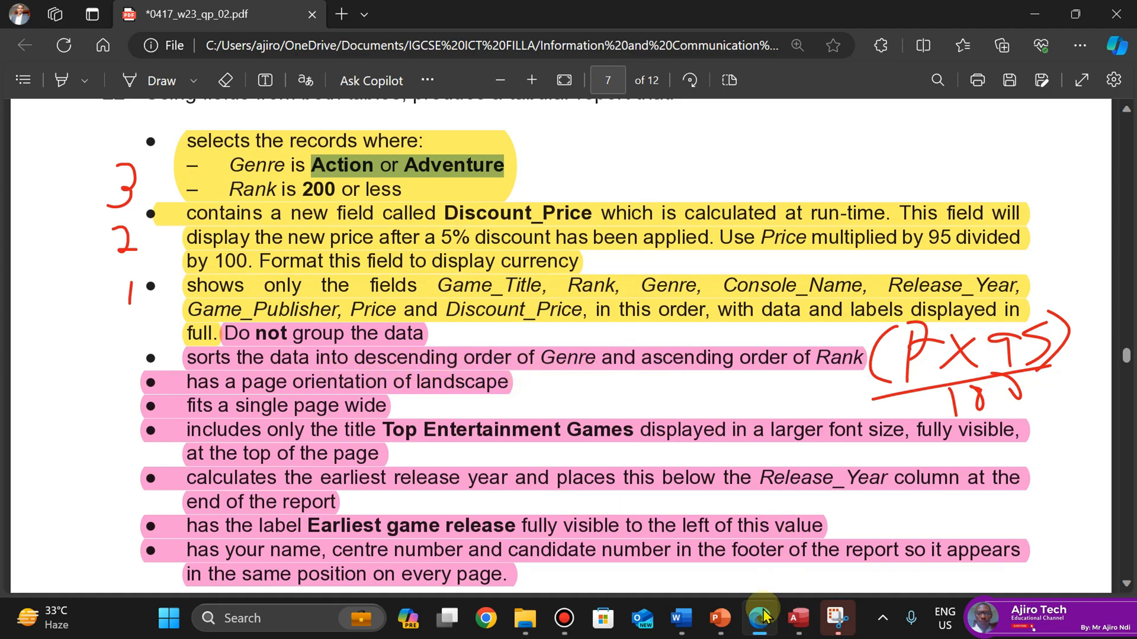
pyautogui.moveTo(760, 618)
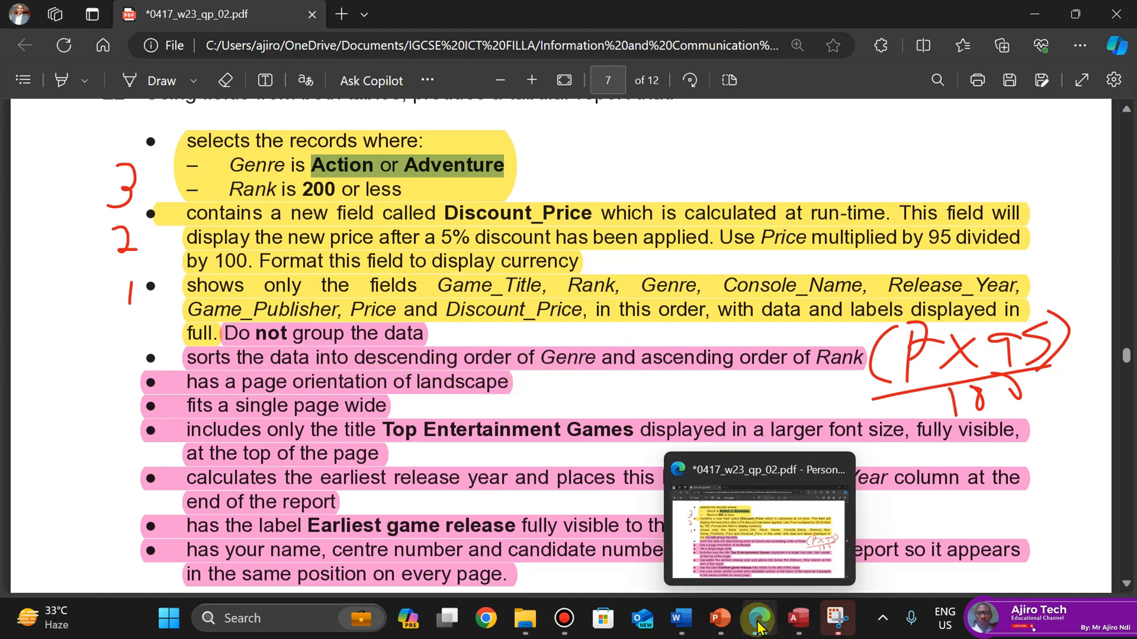
pyautogui.click(798, 619)
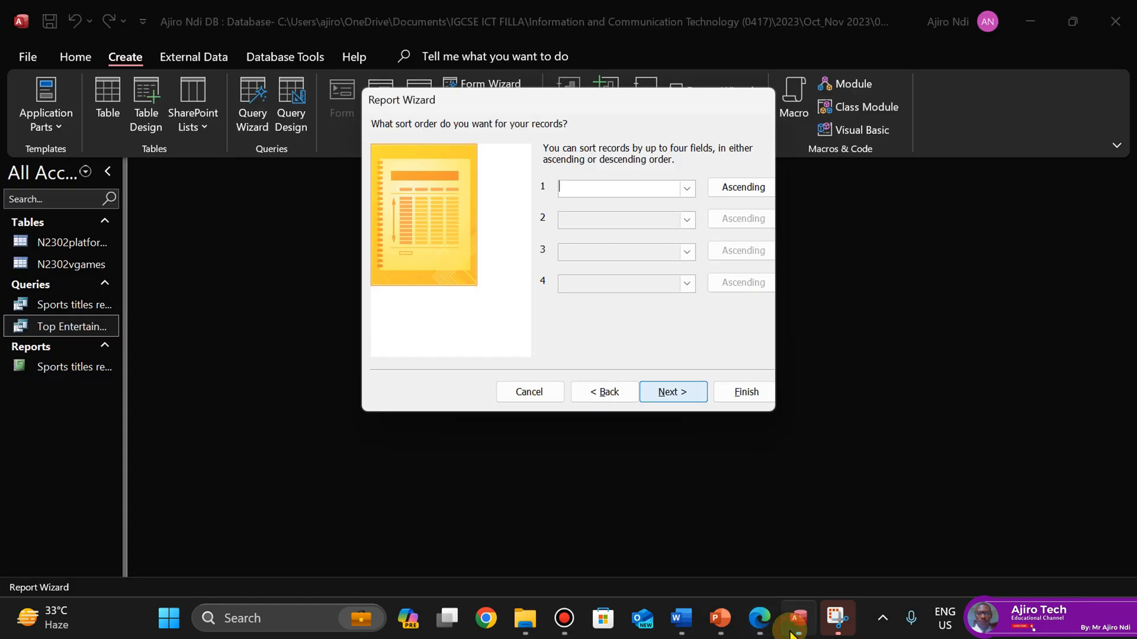
pyautogui.click(687, 188)
pyautogui.click(615, 240)
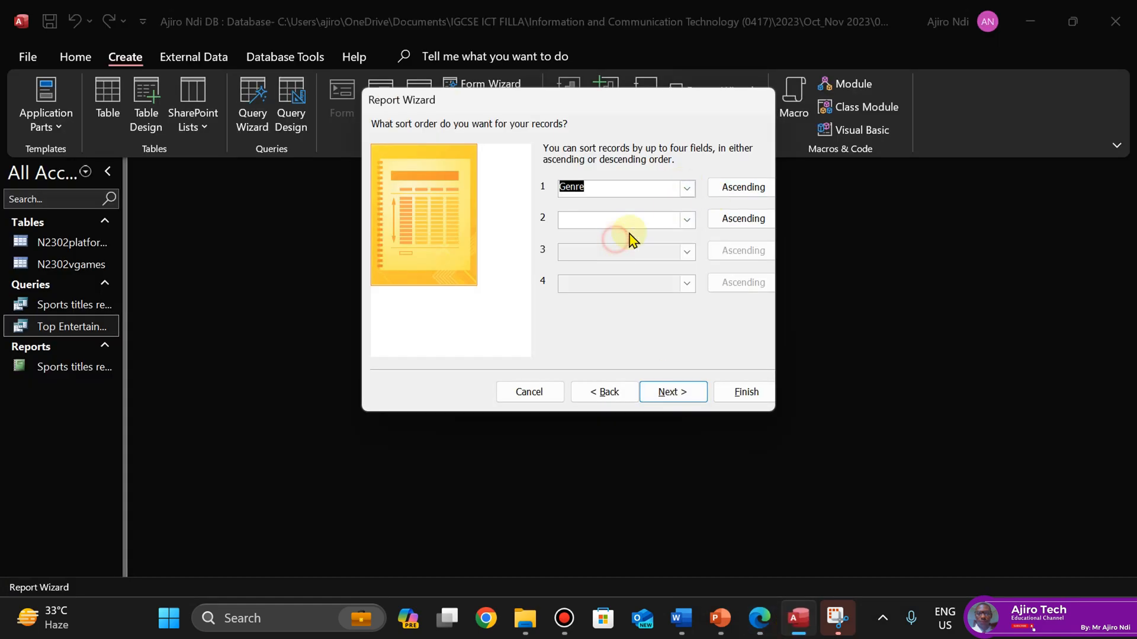
pyautogui.click(716, 193)
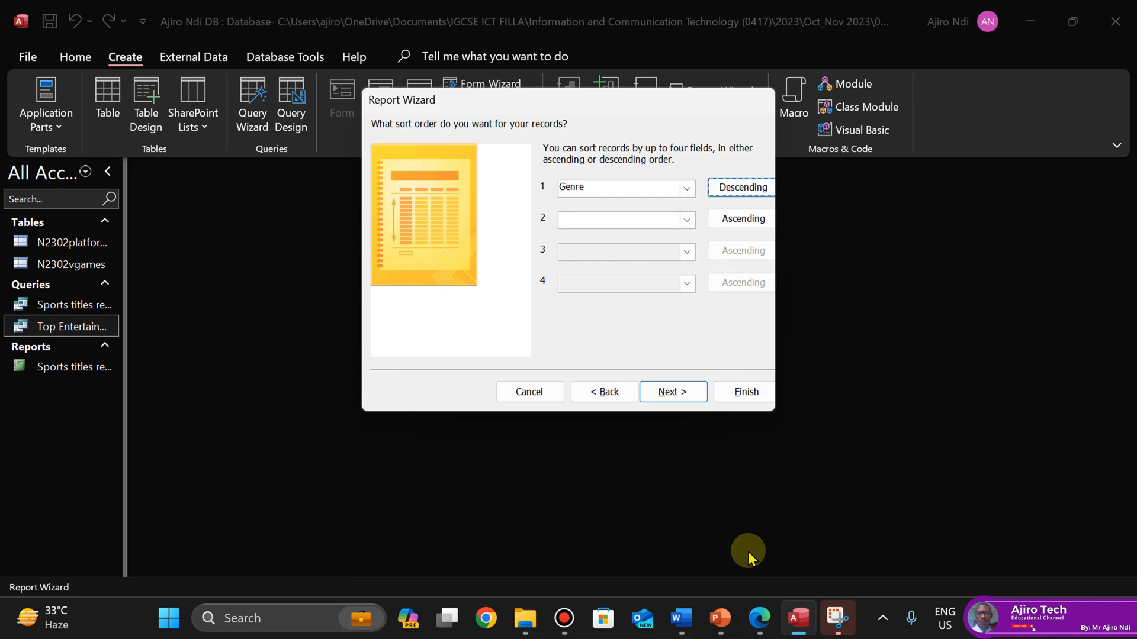
# Review question 22's sort order requirements in the question paper in Edge
pyautogui.click(758, 617)
pyautogui.press('Up')
pyautogui.press('Up')
pyautogui.press('Up')
pyautogui.press('Up')
pyautogui.press('Up')
pyautogui.press('Up')
pyautogui.press('Up')
pyautogui.press('Up')
pyautogui.press('Up')
pyautogui.press('Up')
pyautogui.press('Up')
pyautogui.press('Up')
pyautogui.press('Up')
pyautogui.press('Up')
pyautogui.press('Up')
pyautogui.press('Up')
pyautogui.press('Up')
pyautogui.press('Up')
pyautogui.press('Up')
pyautogui.press('Up')
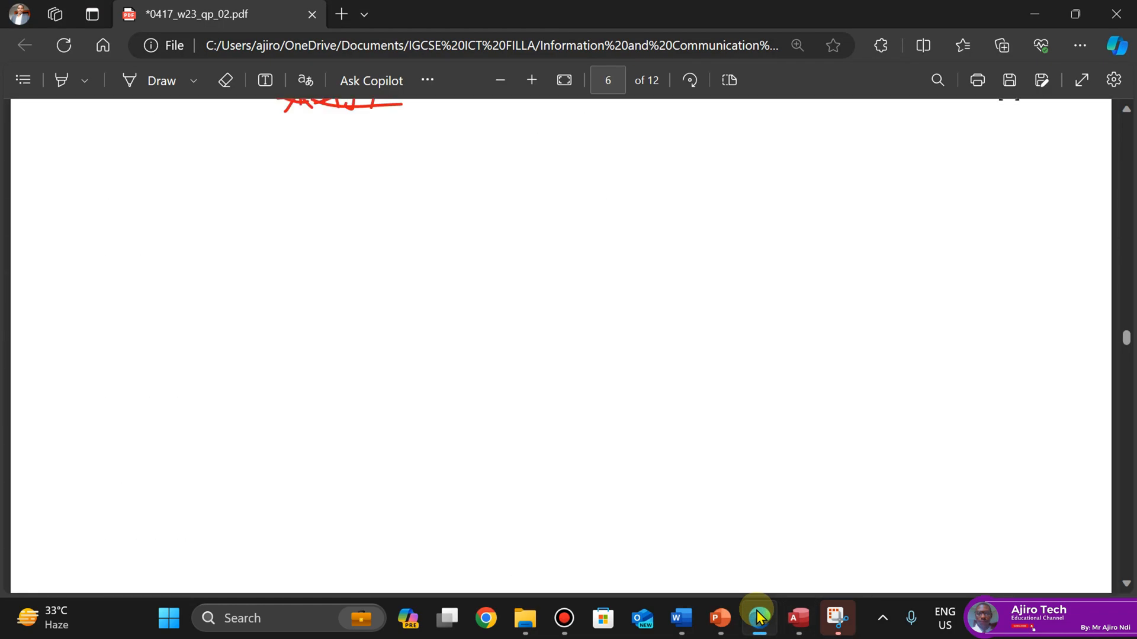
pyautogui.press('Down')
pyautogui.press('Down')
pyautogui.press('Down')
pyautogui.press('Down')
pyautogui.press('Down')
pyautogui.press('Down')
pyautogui.press('Down')
pyautogui.press('Down')
pyautogui.press('Down')
pyautogui.press('Down')
pyautogui.press('Down')
pyautogui.press('Down')
pyautogui.press('Down')
pyautogui.press('Down')
pyautogui.press('Down')
pyautogui.press('Down')
pyautogui.press('Down')
pyautogui.press('Down')
pyautogui.press('Down')
pyautogui.press('Down')
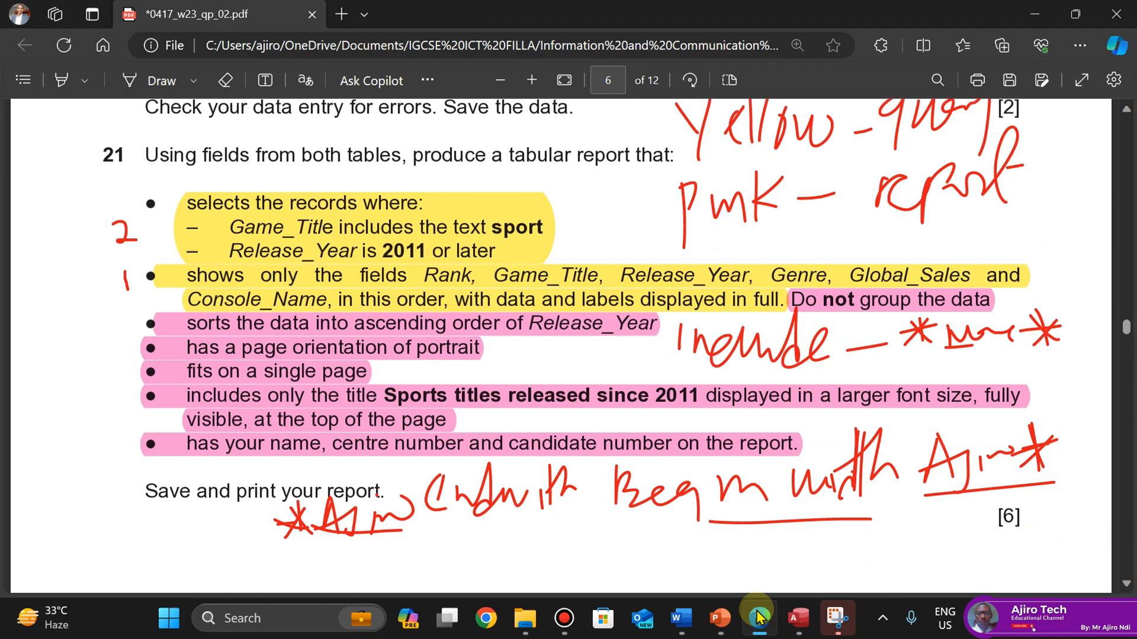
pyautogui.press('Down')
pyautogui.press('Down')
pyautogui.press('Down')
pyautogui.press('Down')
pyautogui.press('Down')
pyautogui.press('Down')
pyautogui.press('Down')
pyautogui.press('Down')
pyautogui.press('Down')
pyautogui.press('Down')
pyautogui.press('Down')
pyautogui.press('Down')
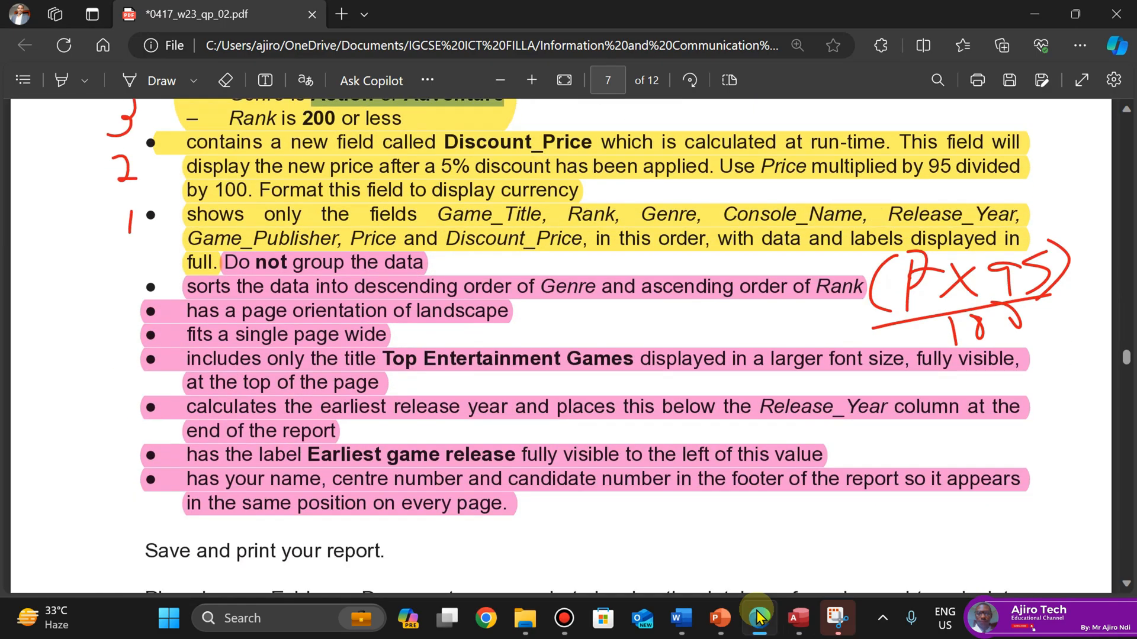
pyautogui.press('Down')
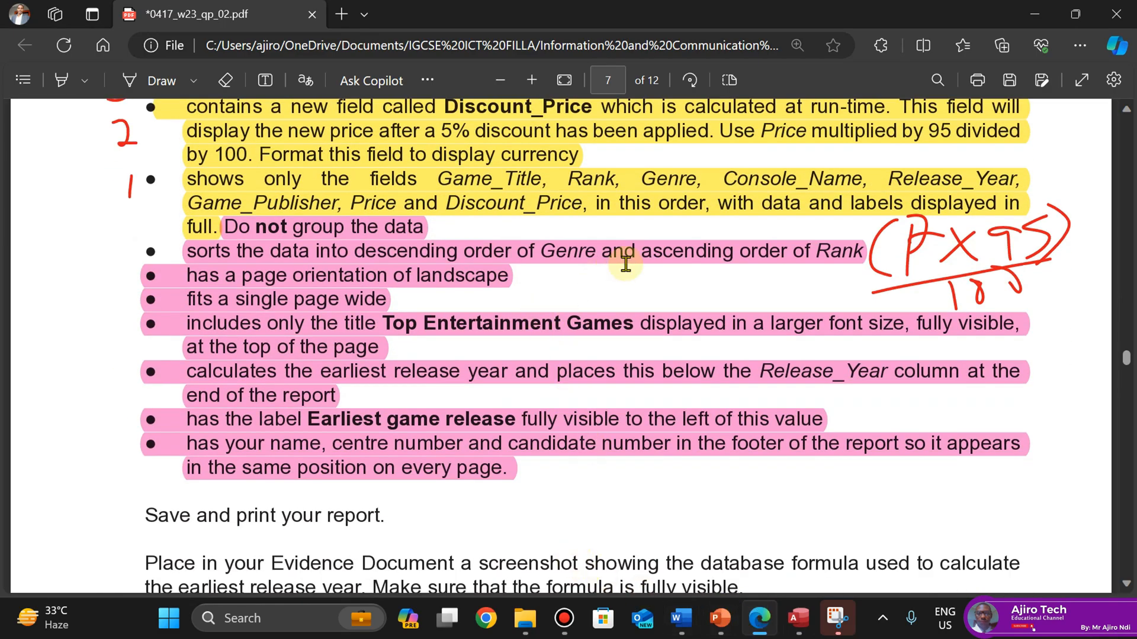
# Return to Access and make Rank, ascending, the report's second sort field
pyautogui.click(798, 618)
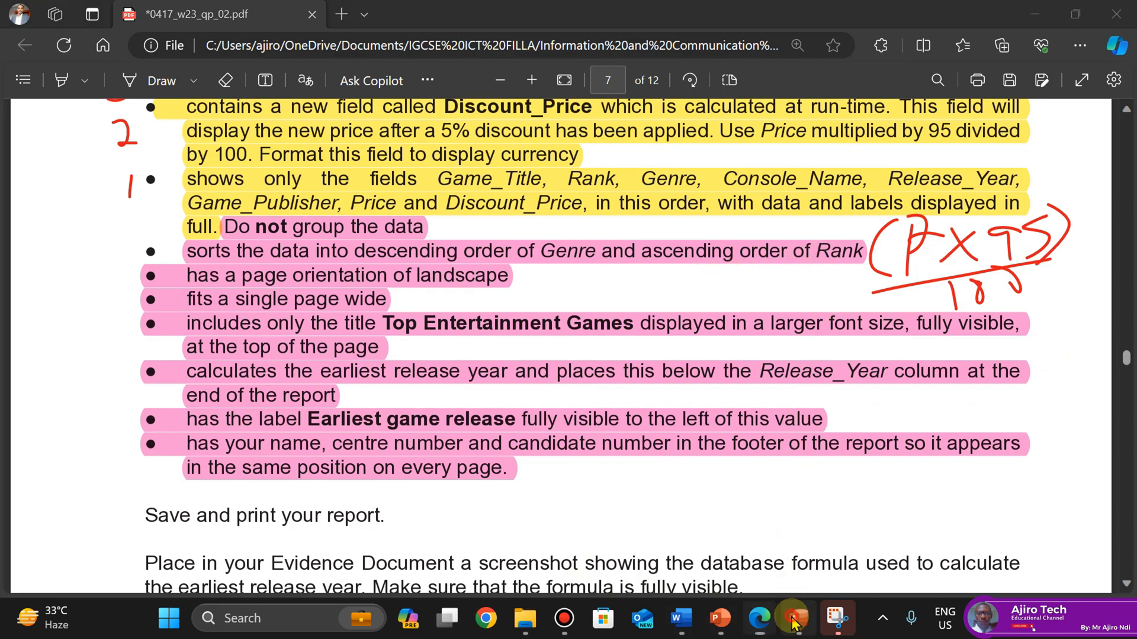
pyautogui.click(686, 220)
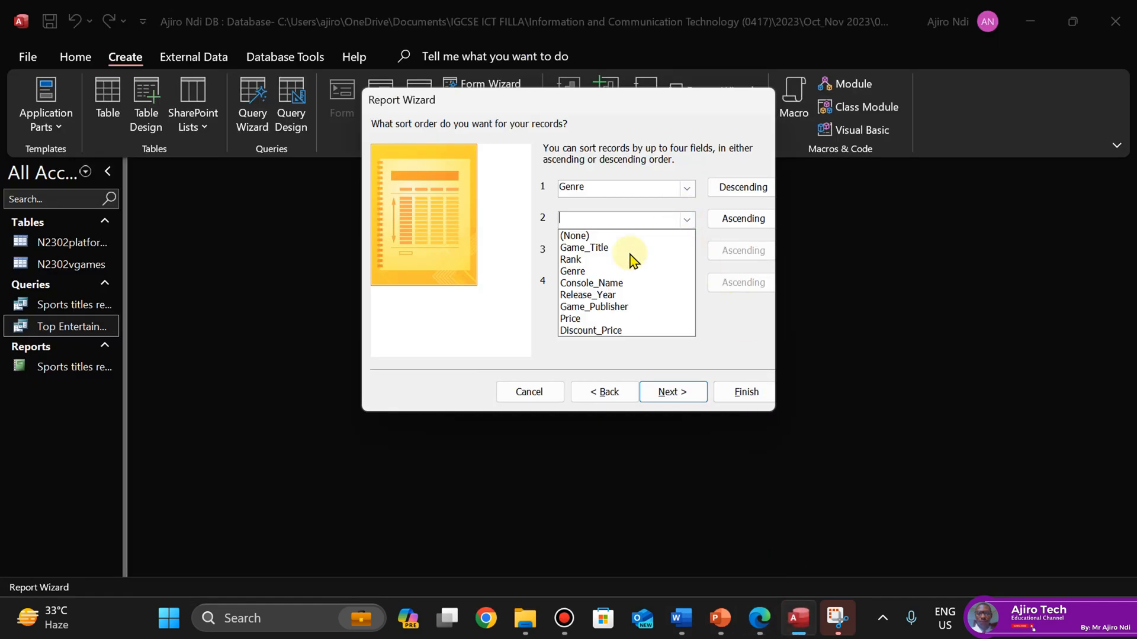
pyautogui.click(601, 258)
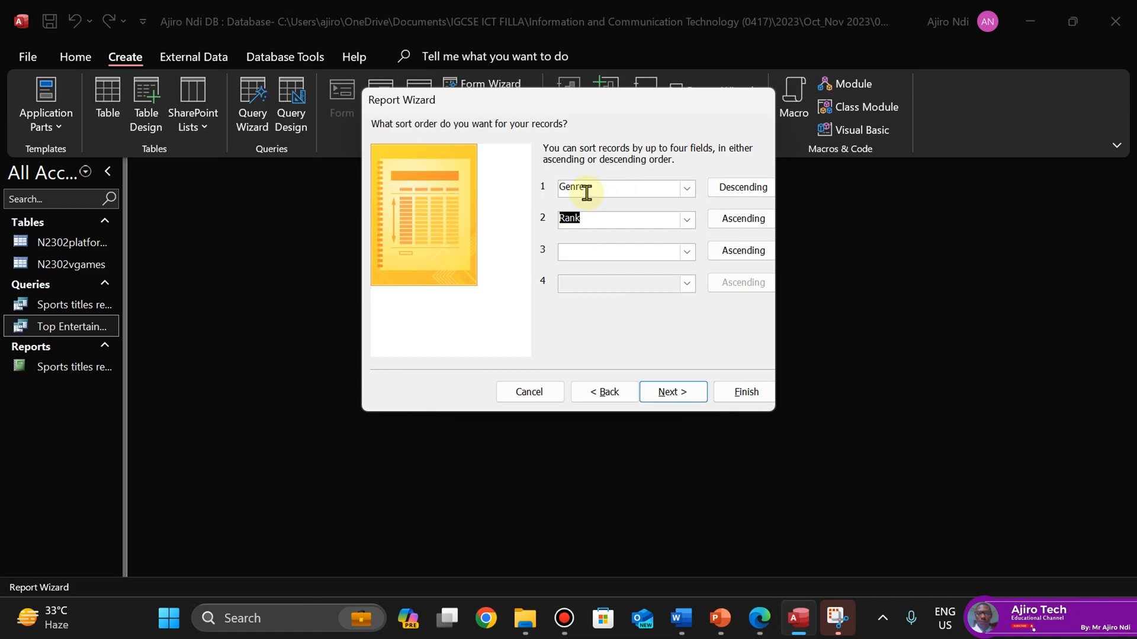
# Recheck the sort requirement in Edge, return to Access and accept the report's sort order
pyautogui.click(759, 618)
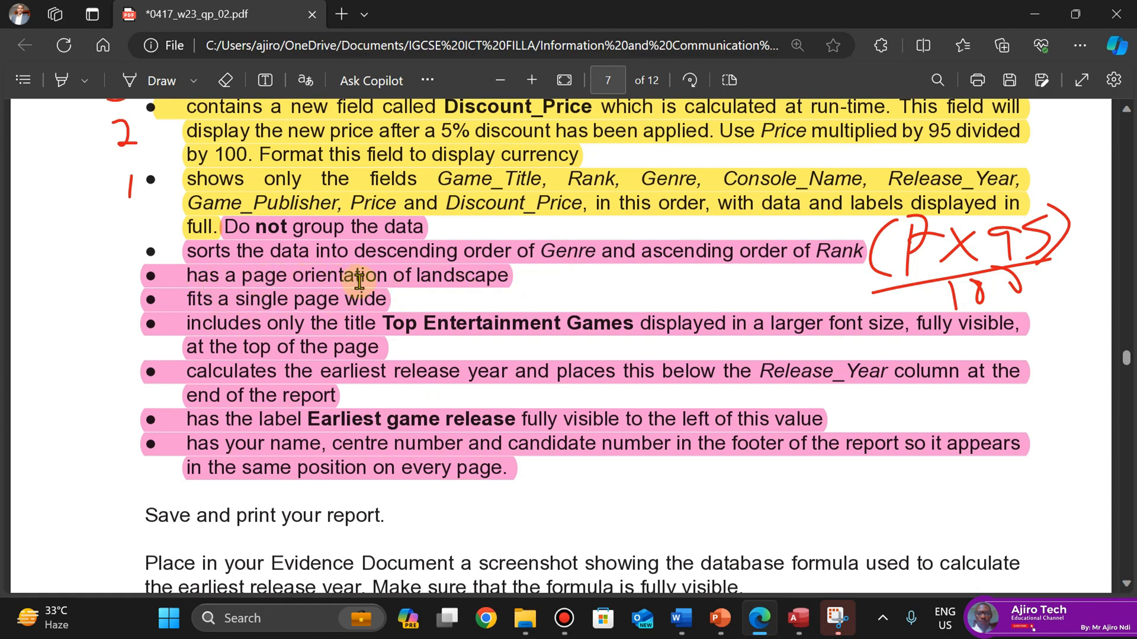
pyautogui.click(795, 632)
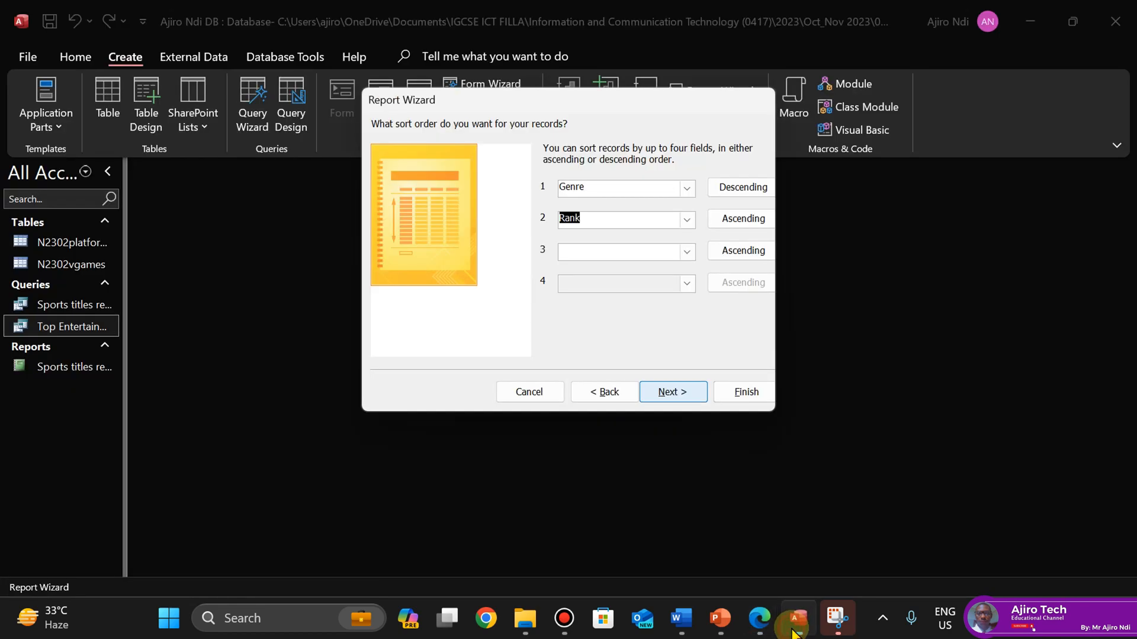
pyautogui.click(674, 394)
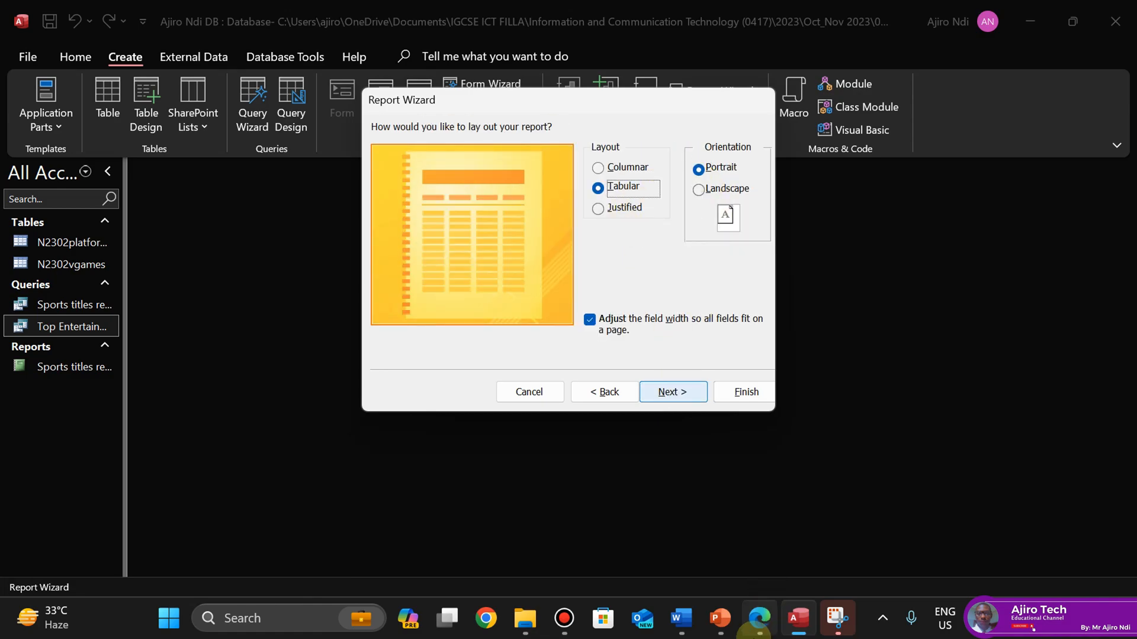
# Check the report type required in Edge and accept the tabular, portrait layout with field widths adjusted to fit a page
pyautogui.click(759, 620)
pyautogui.scroll(3, 539, 330)
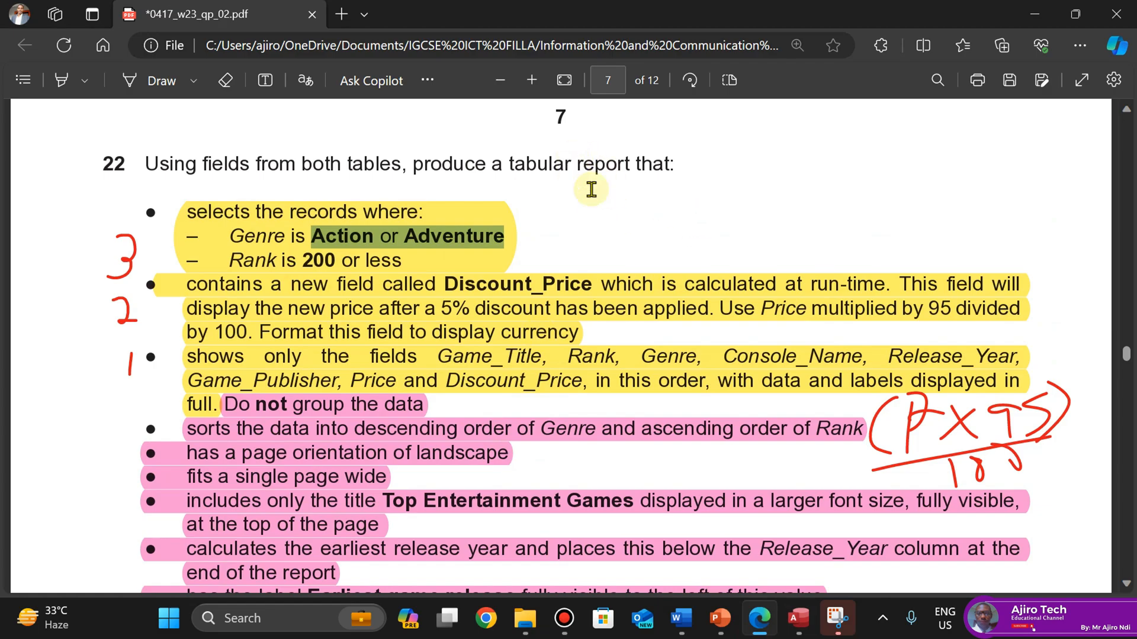
pyautogui.scroll(-1, 588, 188)
pyautogui.click(798, 618)
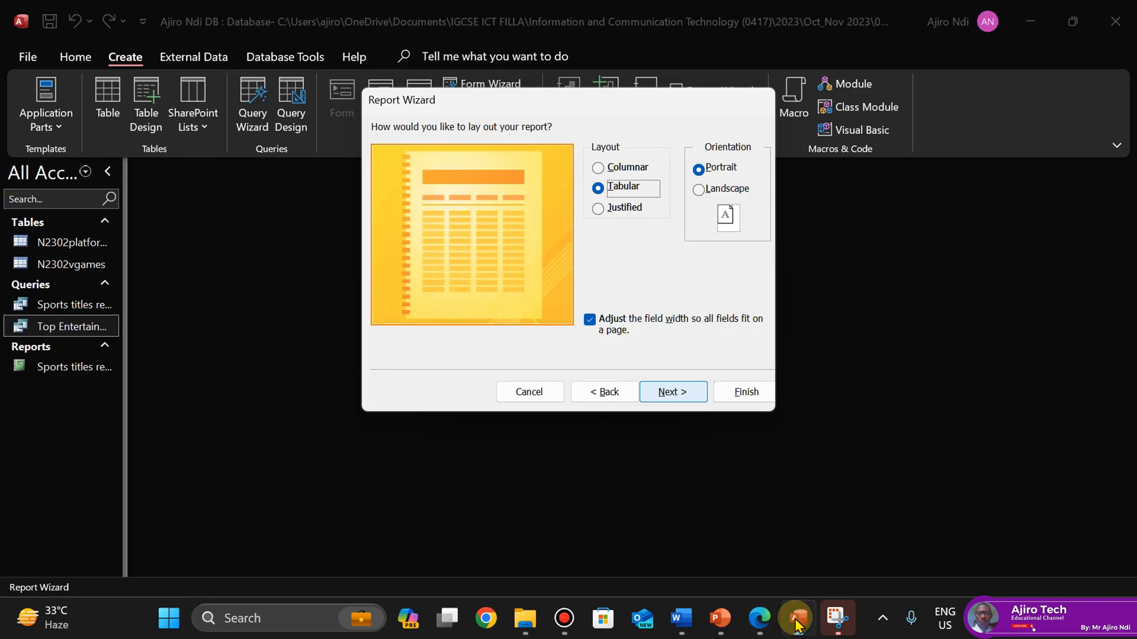
pyautogui.click(670, 396)
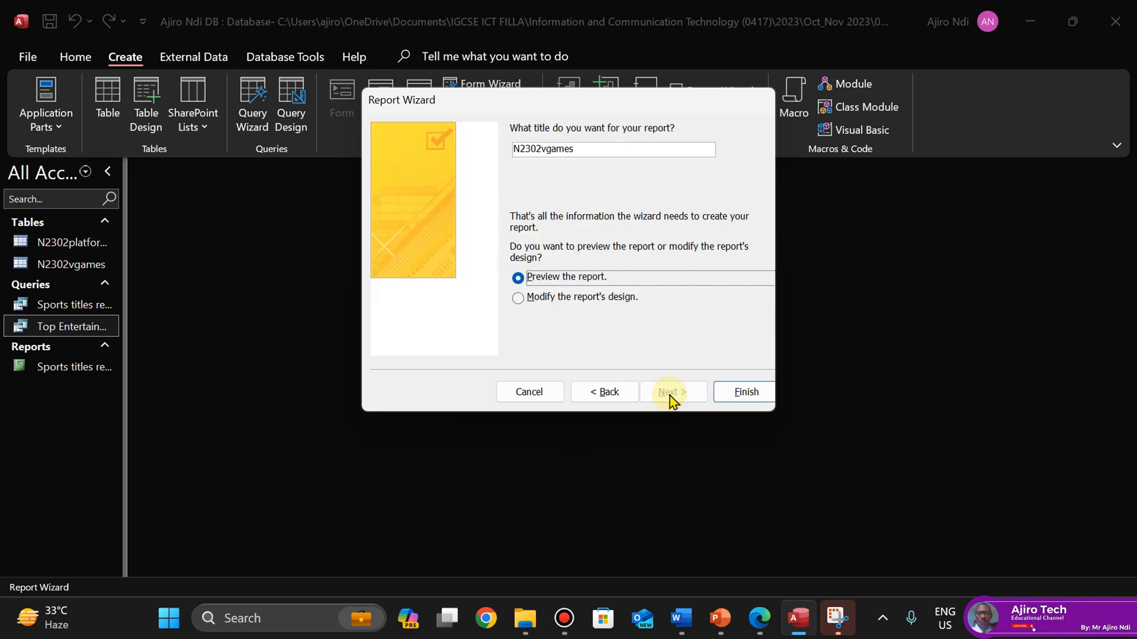
# Copy the required title from the question paper in Edge, title the report Top Entertainment Games and finish the wizard with a preview
pyautogui.click(759, 618)
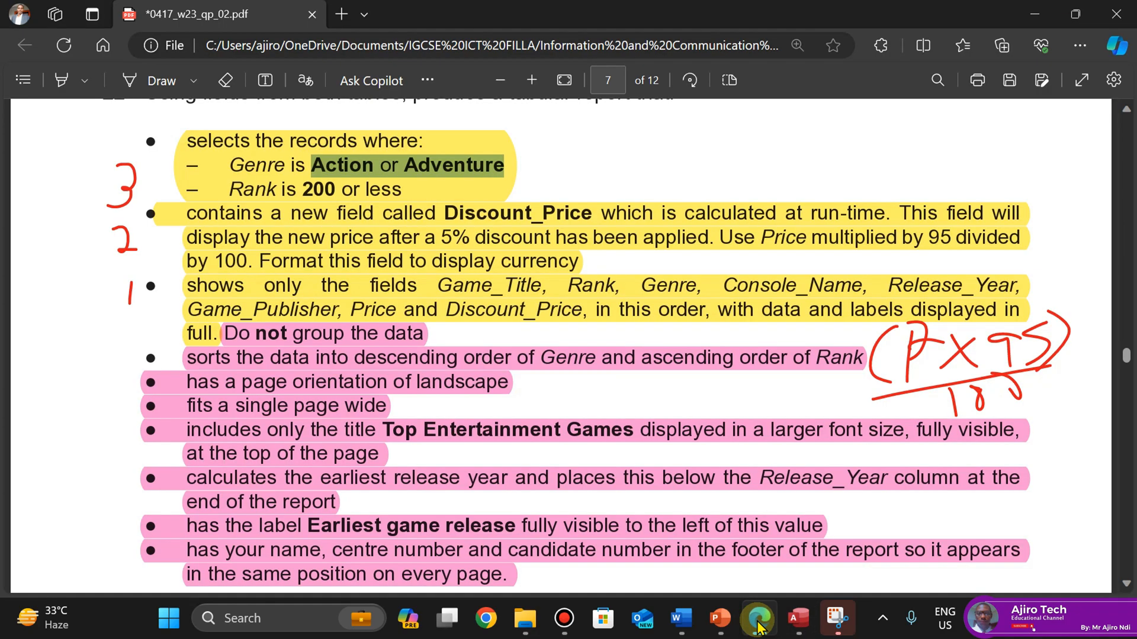
pyautogui.scroll(-1, 390, 507)
pyautogui.moveTo(388, 395); pyautogui.dragTo(636, 399)
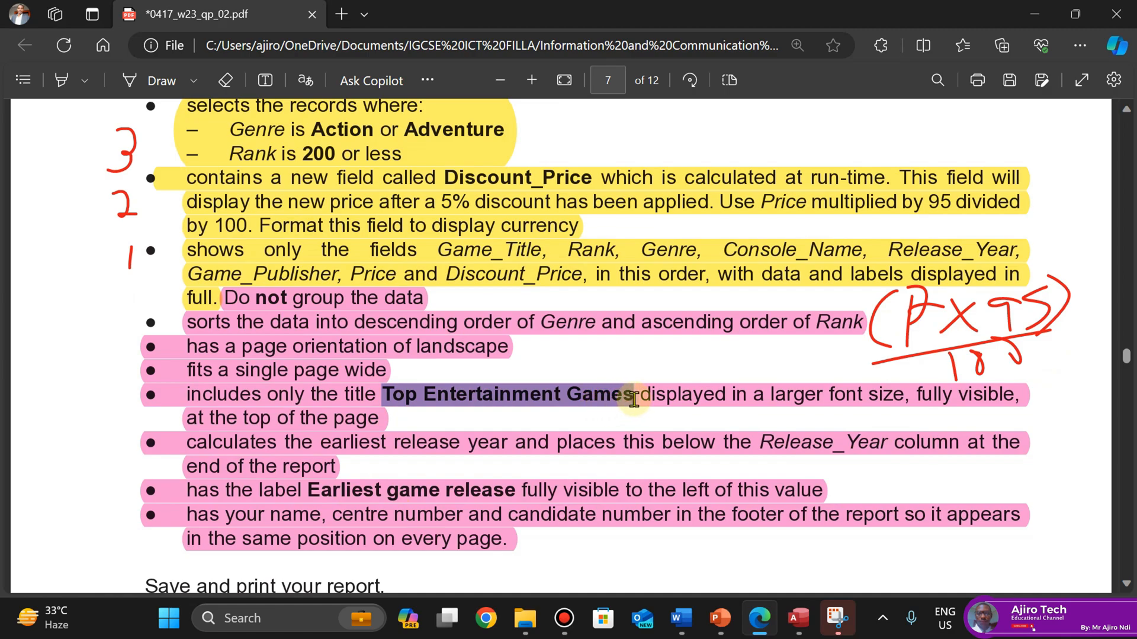
pyautogui.click(665, 219)
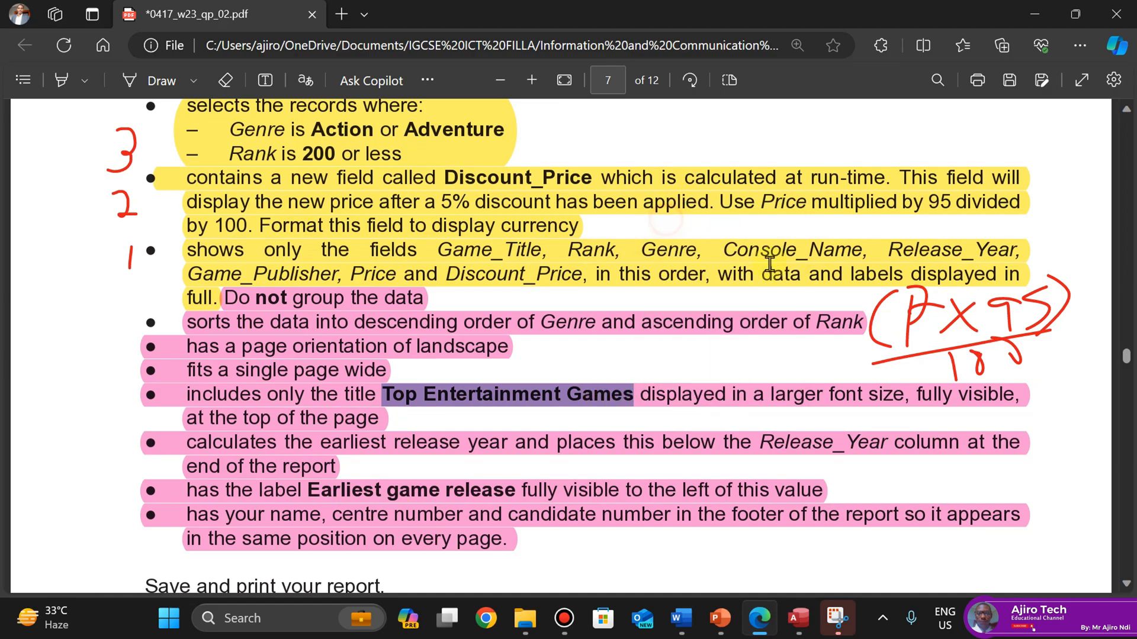
pyautogui.click(799, 618)
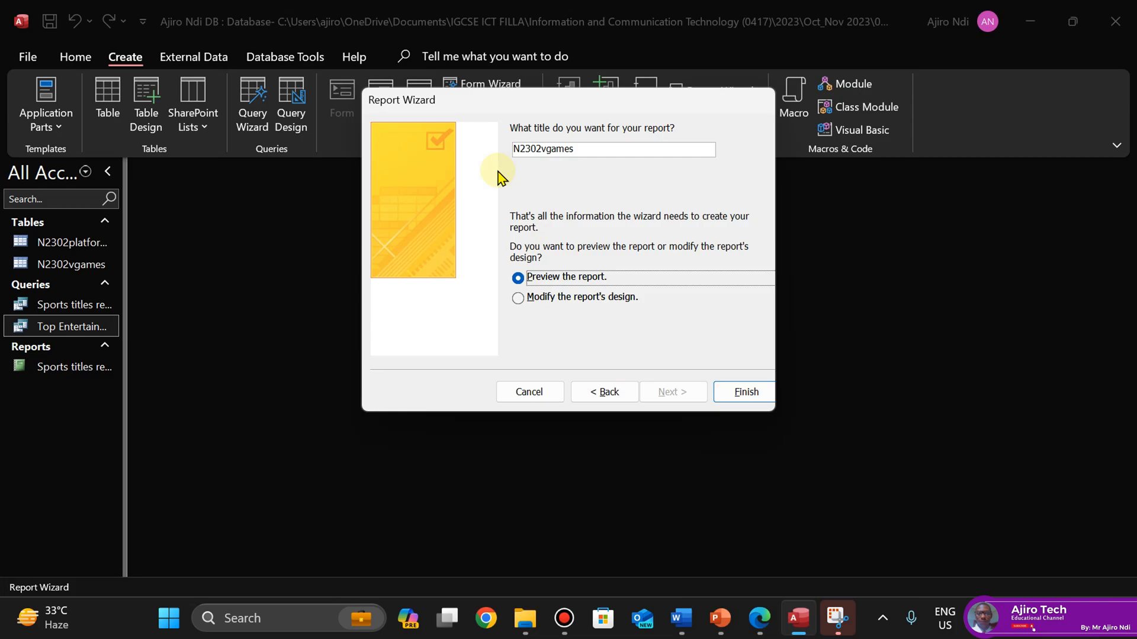
pyautogui.click(595, 150)
pyautogui.press('BackSpace')
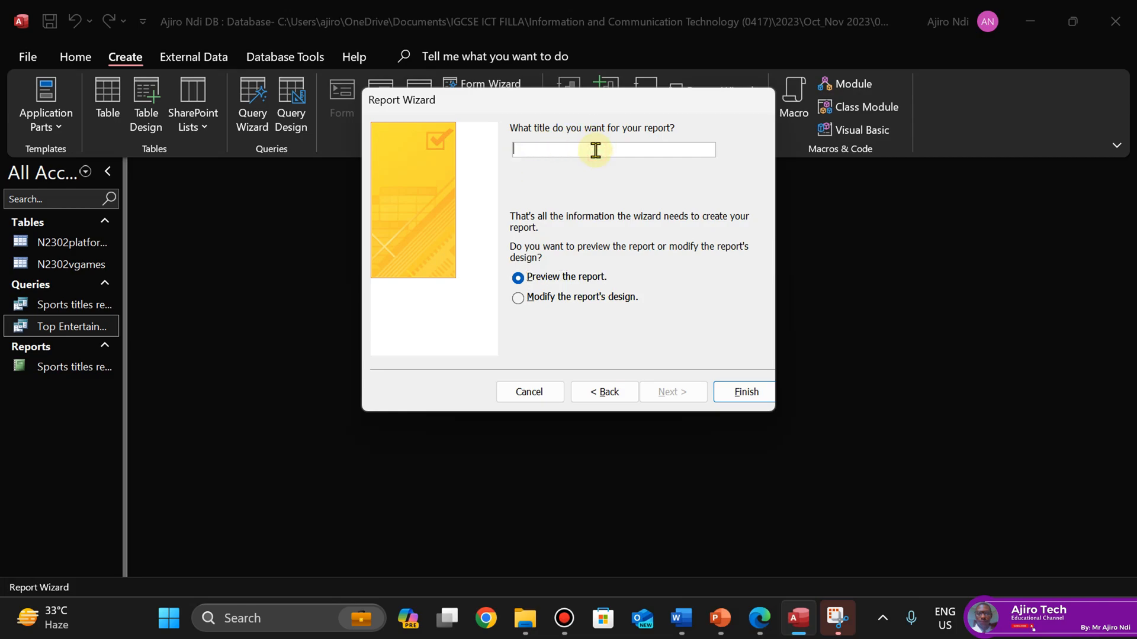
pyautogui.click(741, 391)
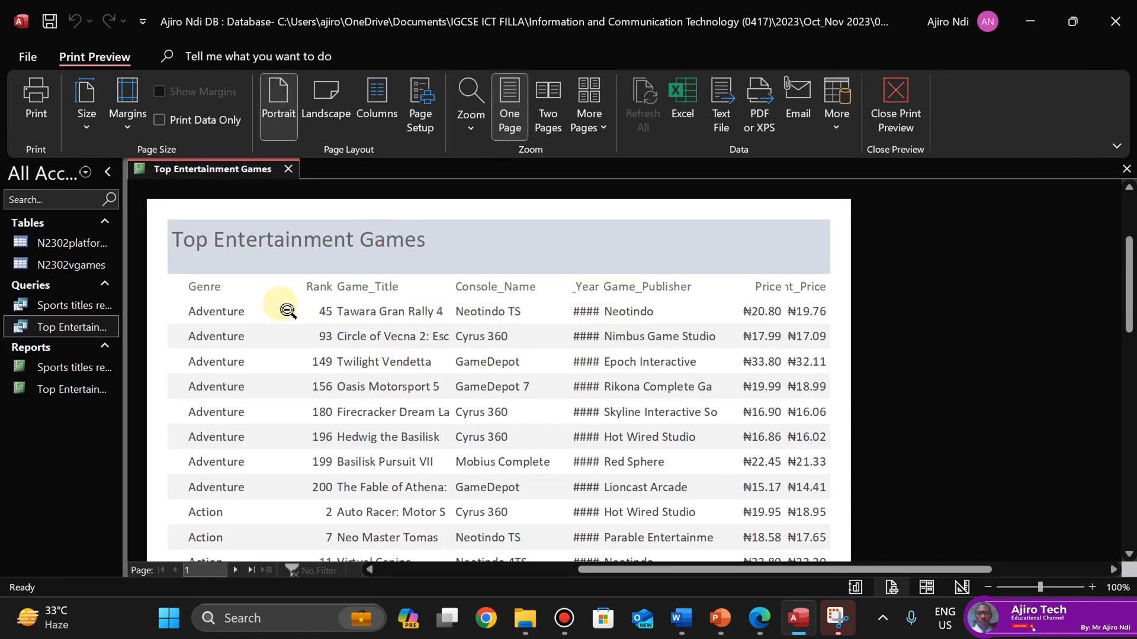
# Check the title requirement in Edge, close the report's print preview in Access and open the report in Layout View
pyautogui.click(759, 618)
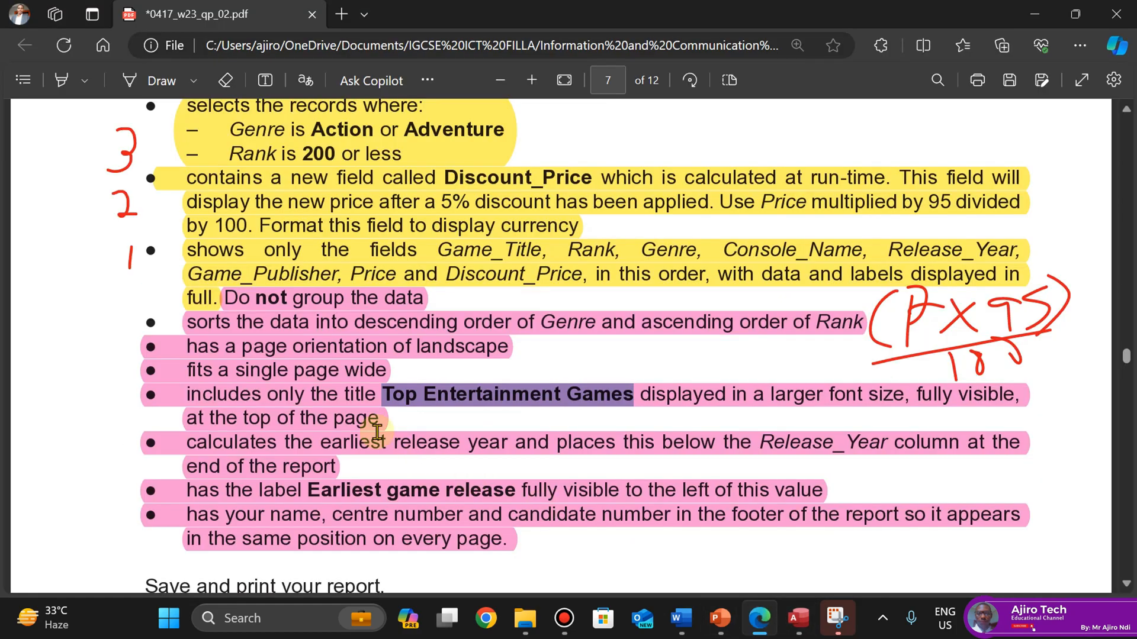
pyautogui.click(798, 618)
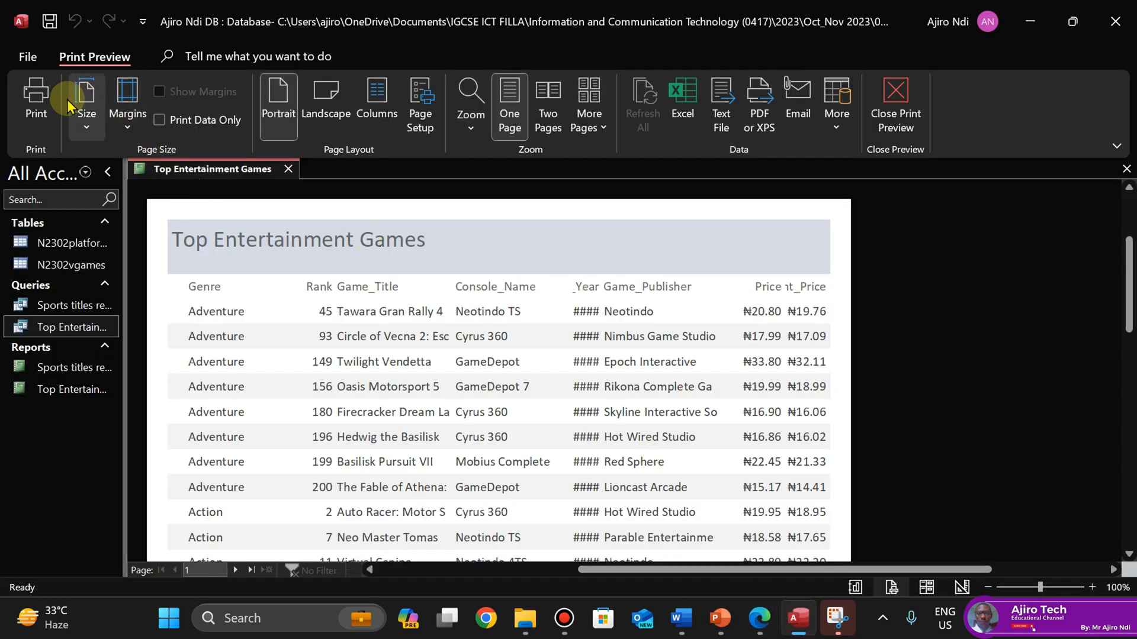
pyautogui.click(886, 109)
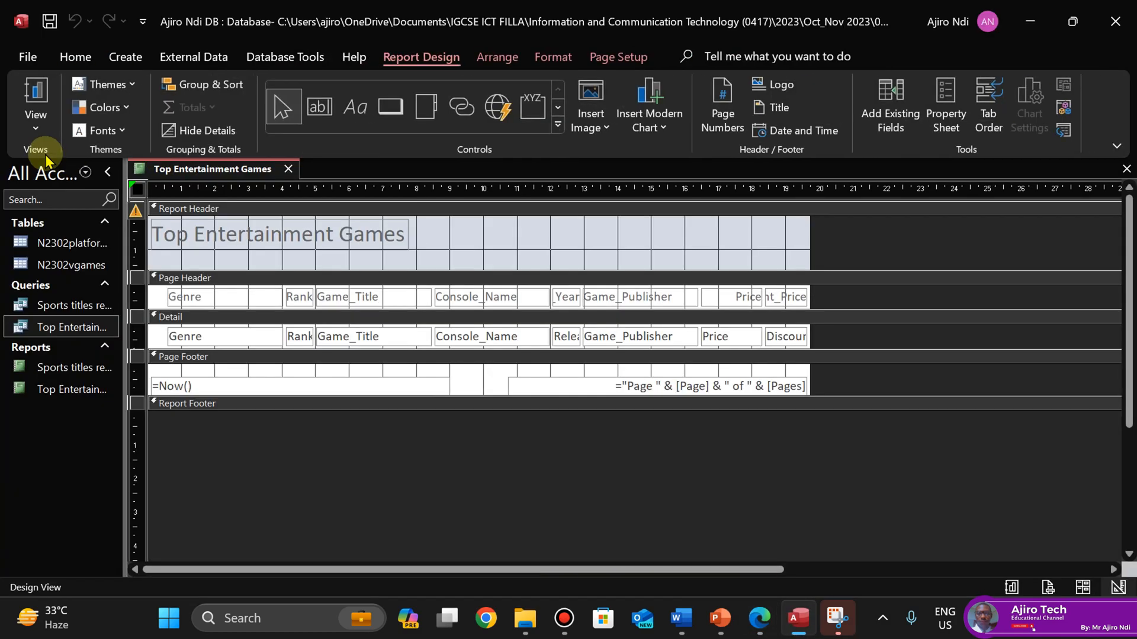
pyautogui.click(36, 123)
pyautogui.click(51, 234)
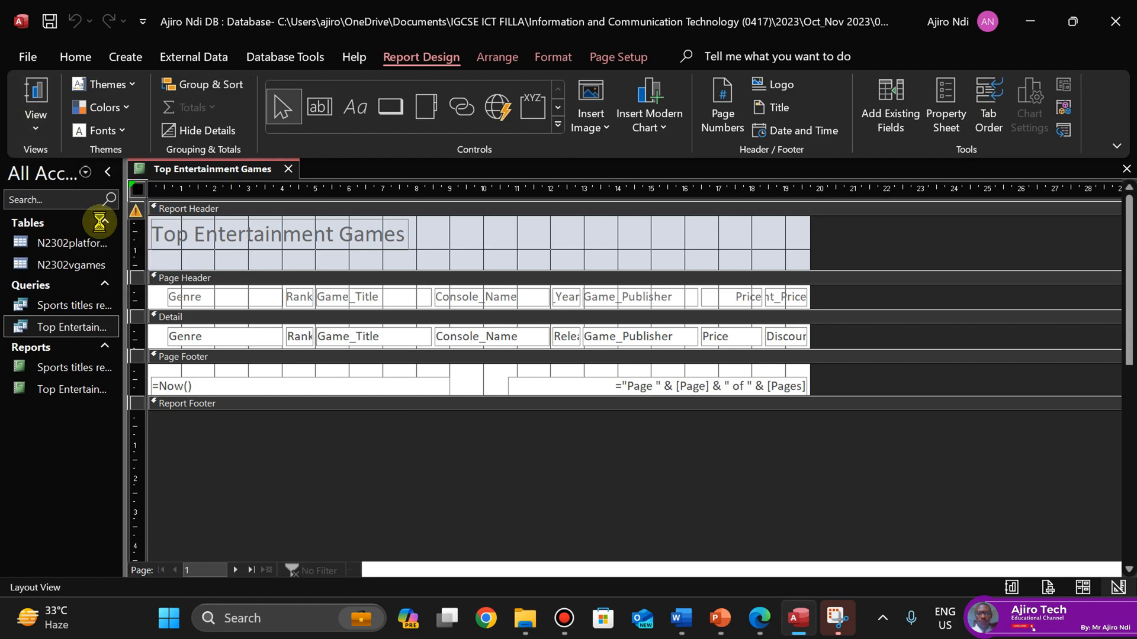
# Check the title's size requirement in Edge and format the report title as 24 pt, black and bold
pyautogui.click(751, 618)
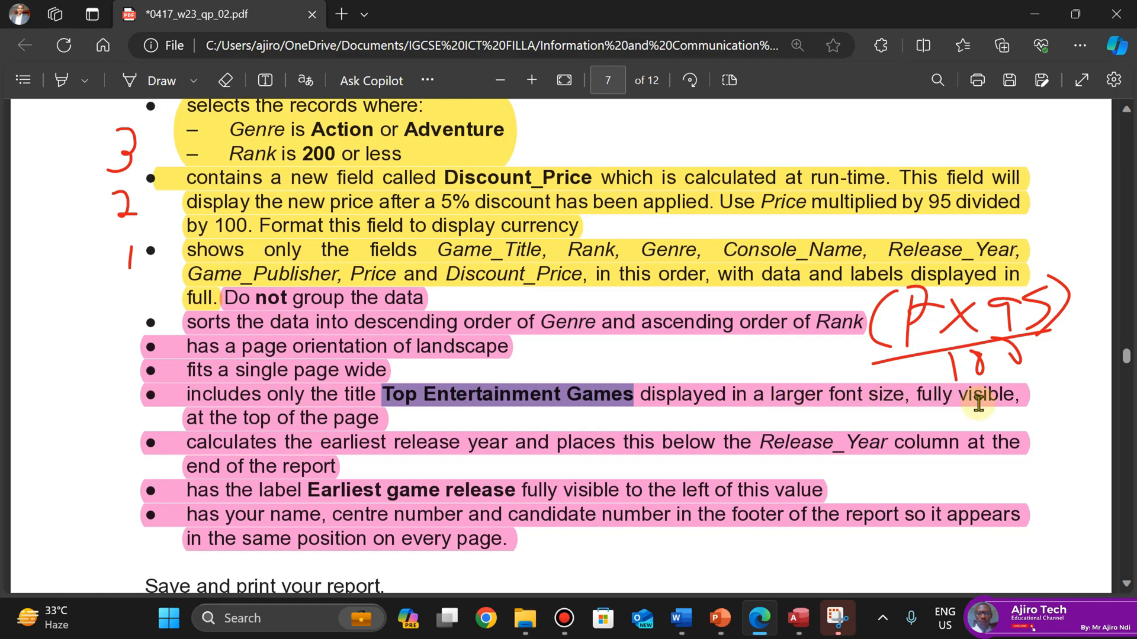
pyautogui.click(797, 618)
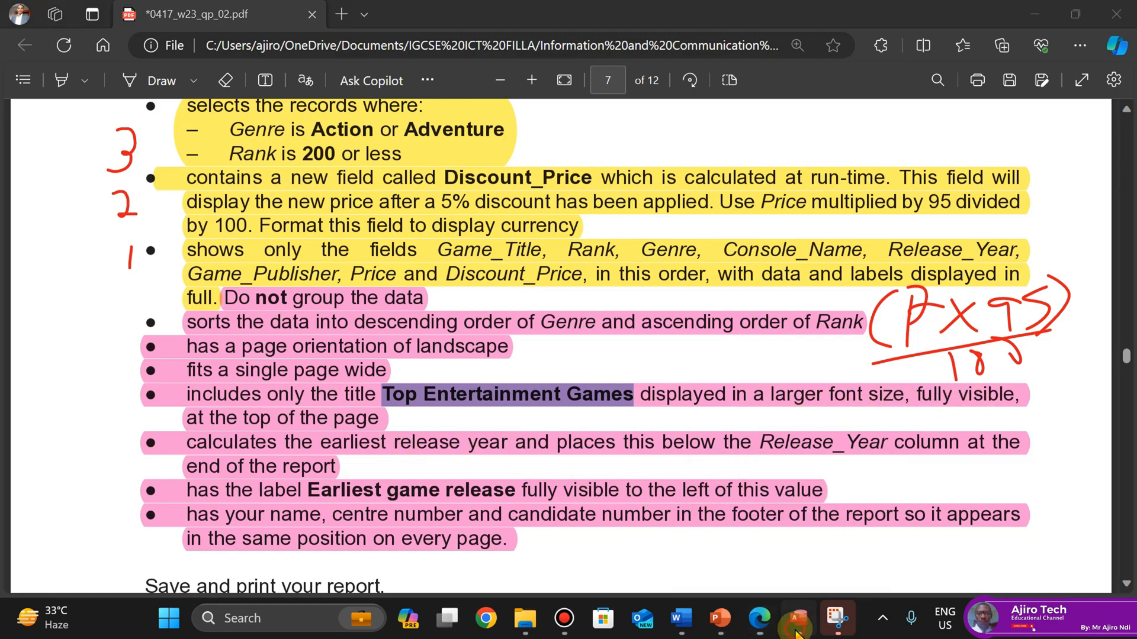
pyautogui.click(290, 234)
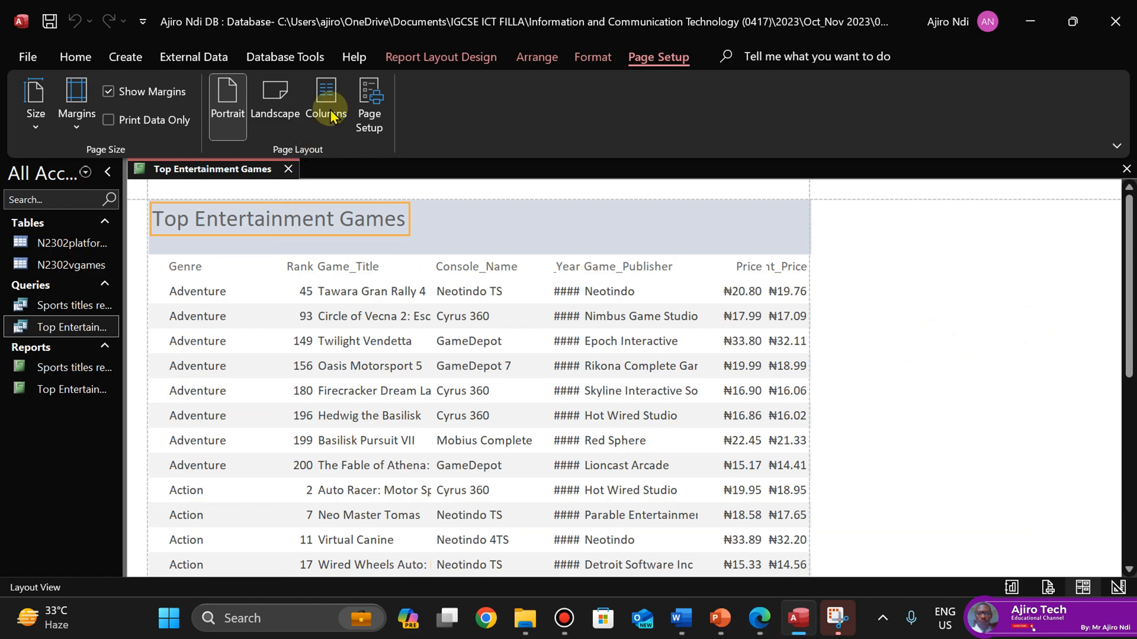
pyautogui.click(593, 57)
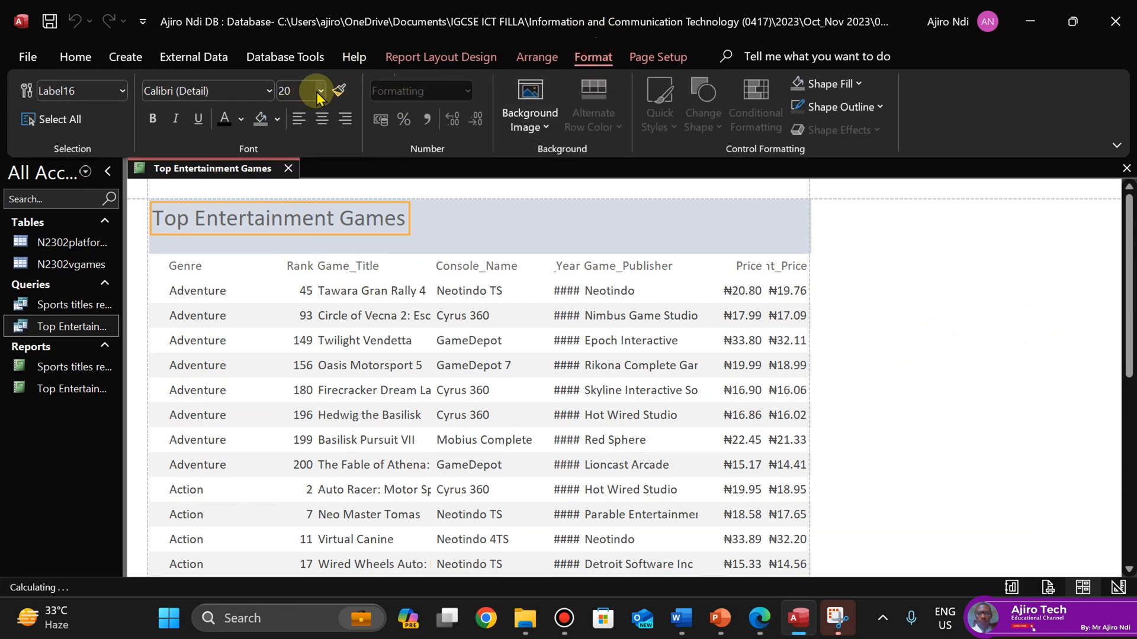
pyautogui.click(320, 91)
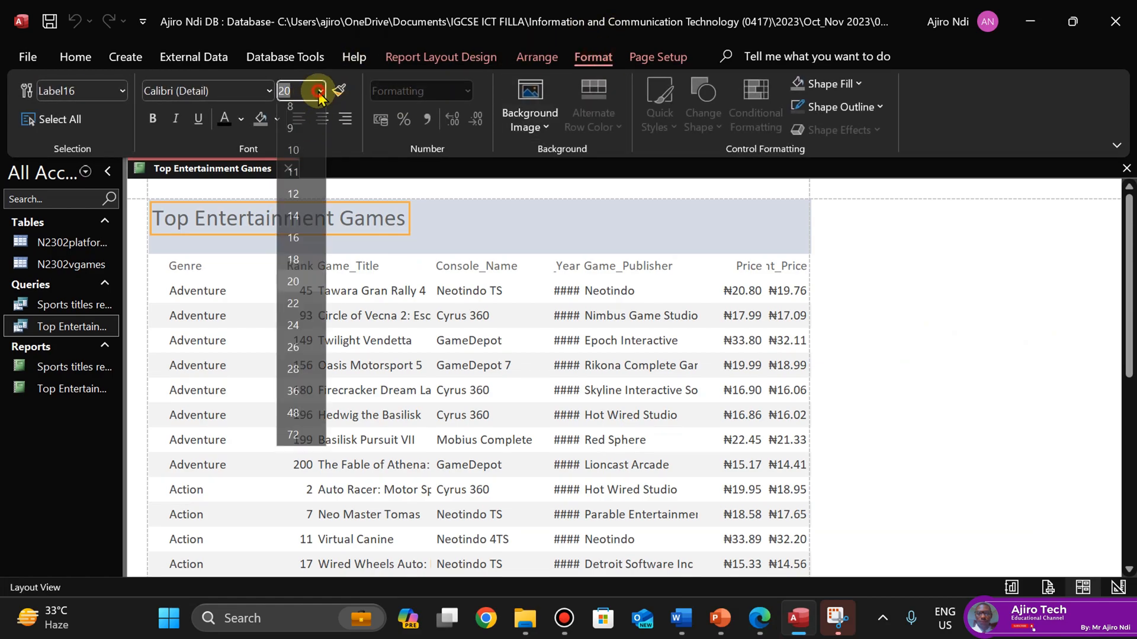
pyautogui.click(293, 333)
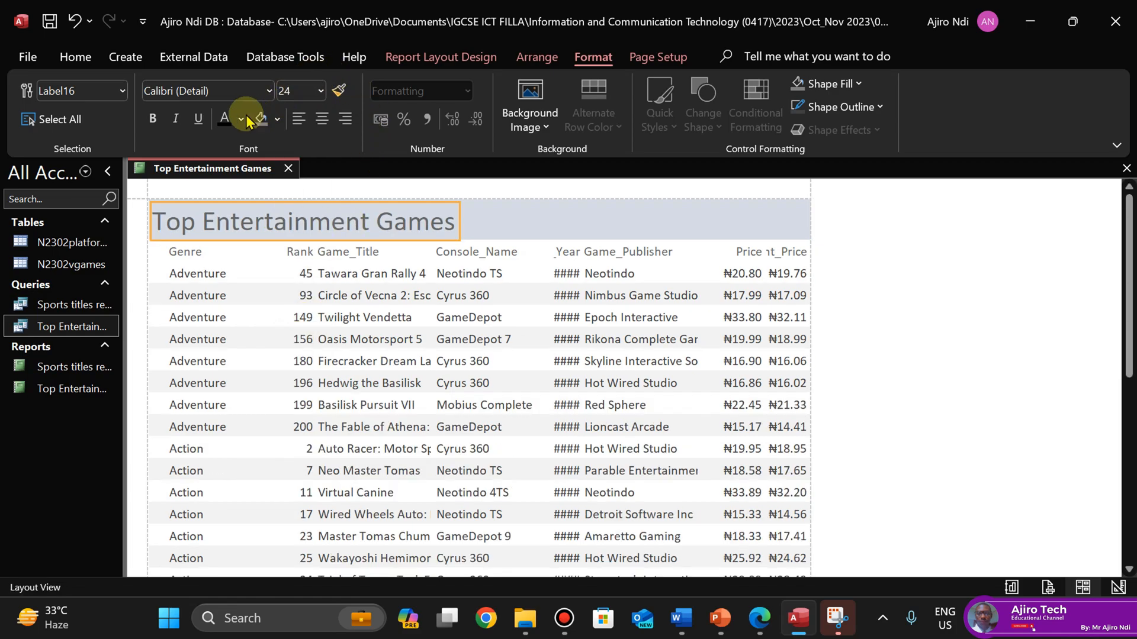
pyautogui.click(225, 119)
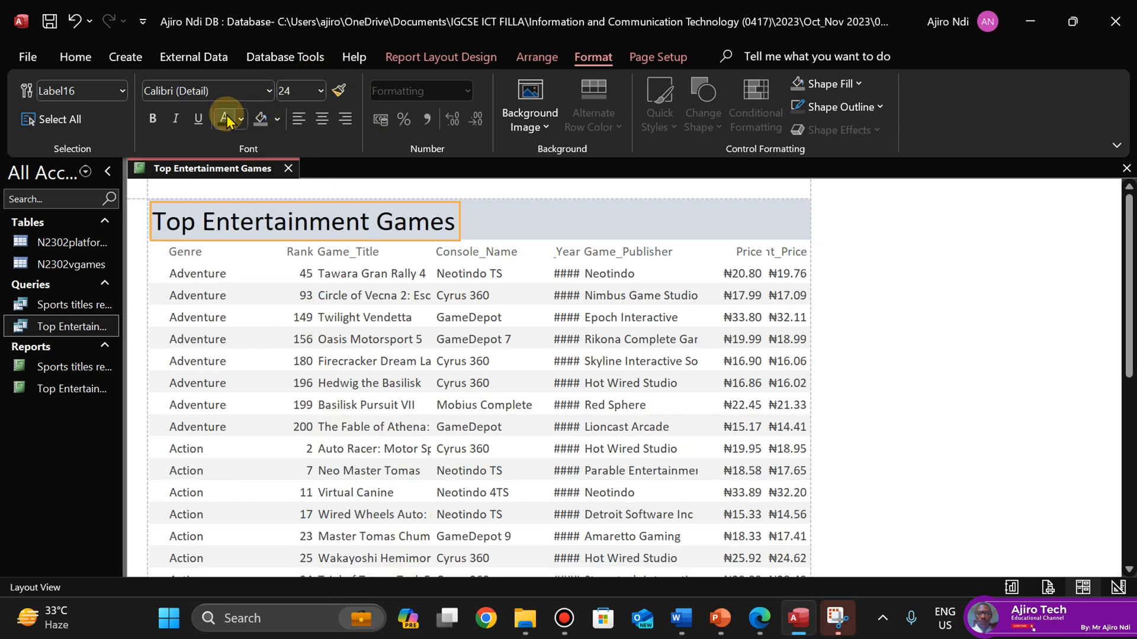
pyautogui.click(153, 121)
# Check the page orientation requirement in Edge and set the report's orientation to landscape
pyautogui.click(758, 626)
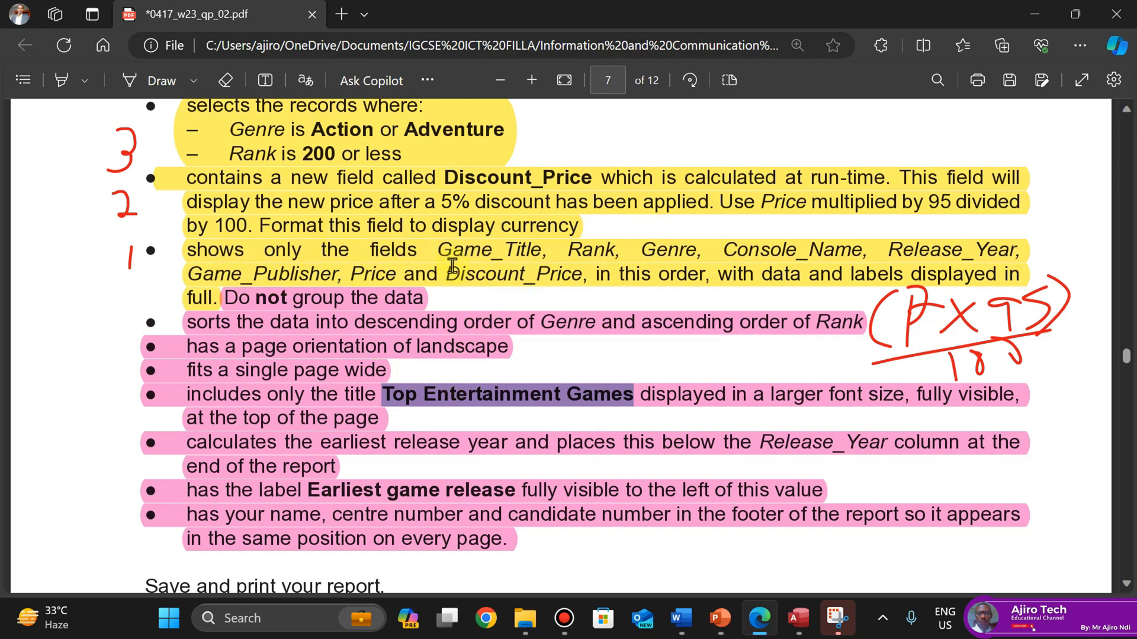
pyautogui.click(798, 619)
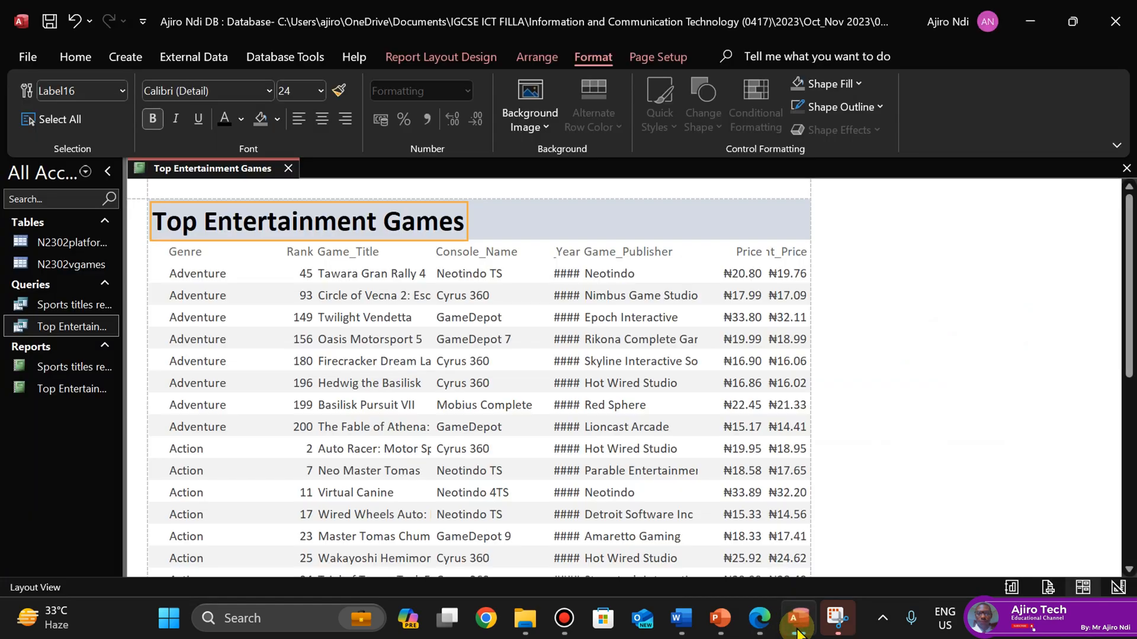
pyautogui.click(798, 631)
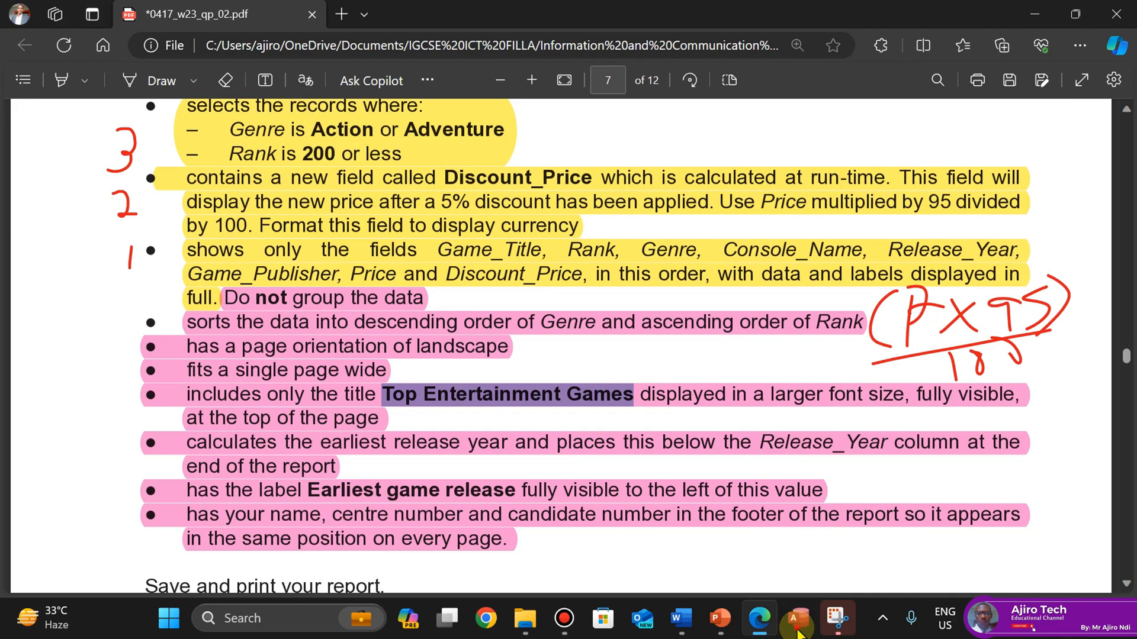
pyautogui.click(798, 631)
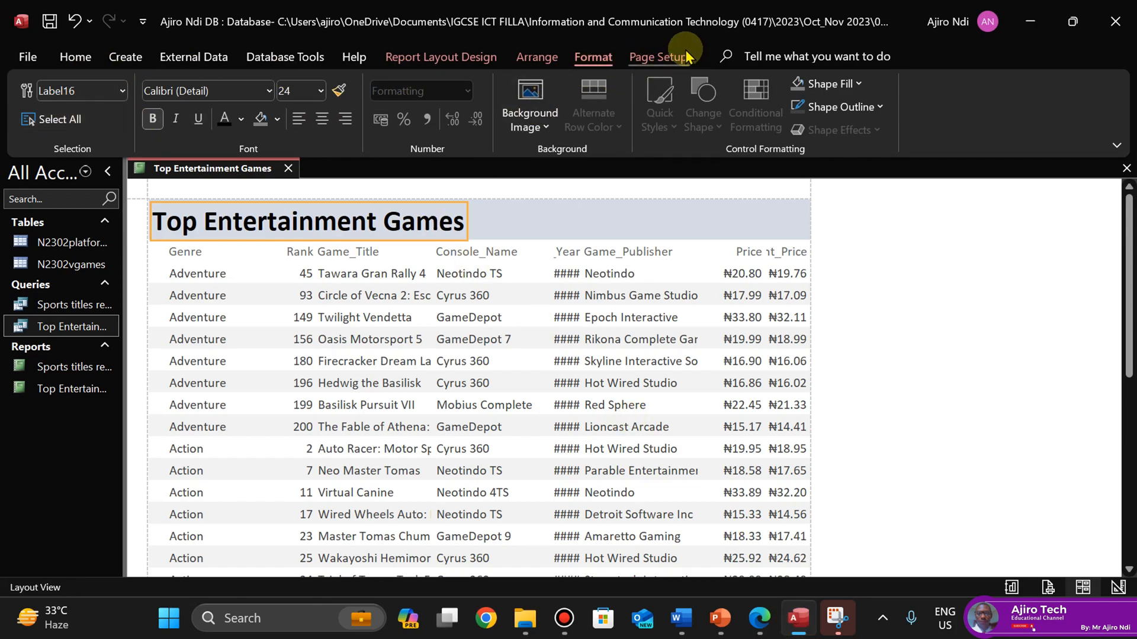
pyautogui.click(643, 62)
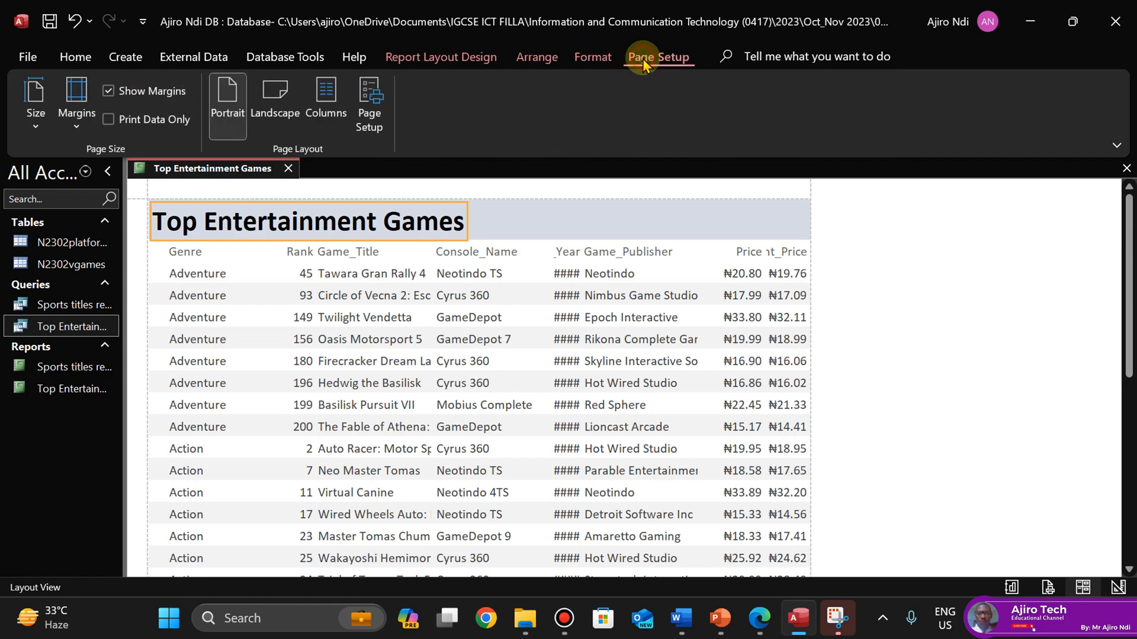
pyautogui.click(275, 97)
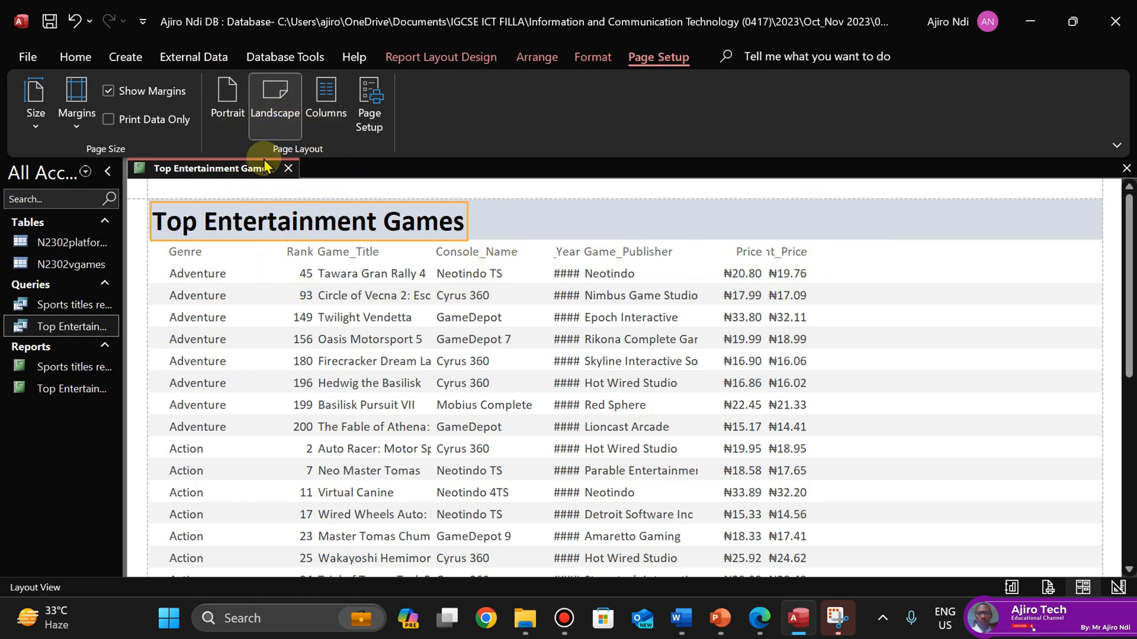
# Check the page width requirement in Edge and move the Discount_Price label and data column across to just inside the landscape page's right margin
pyautogui.click(760, 618)
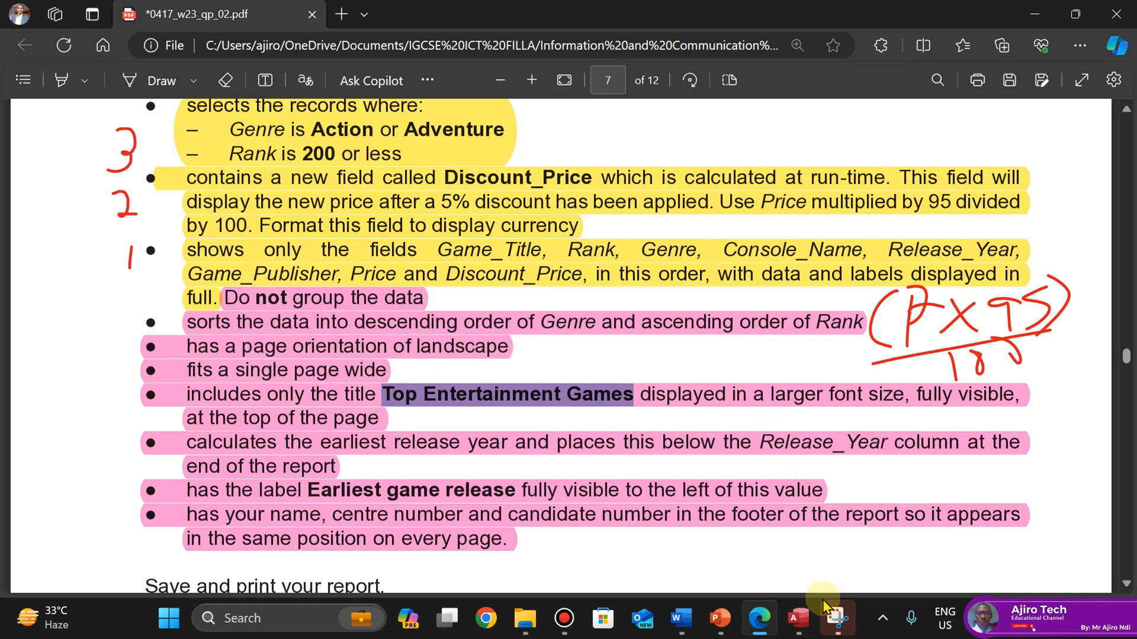
pyautogui.click(799, 618)
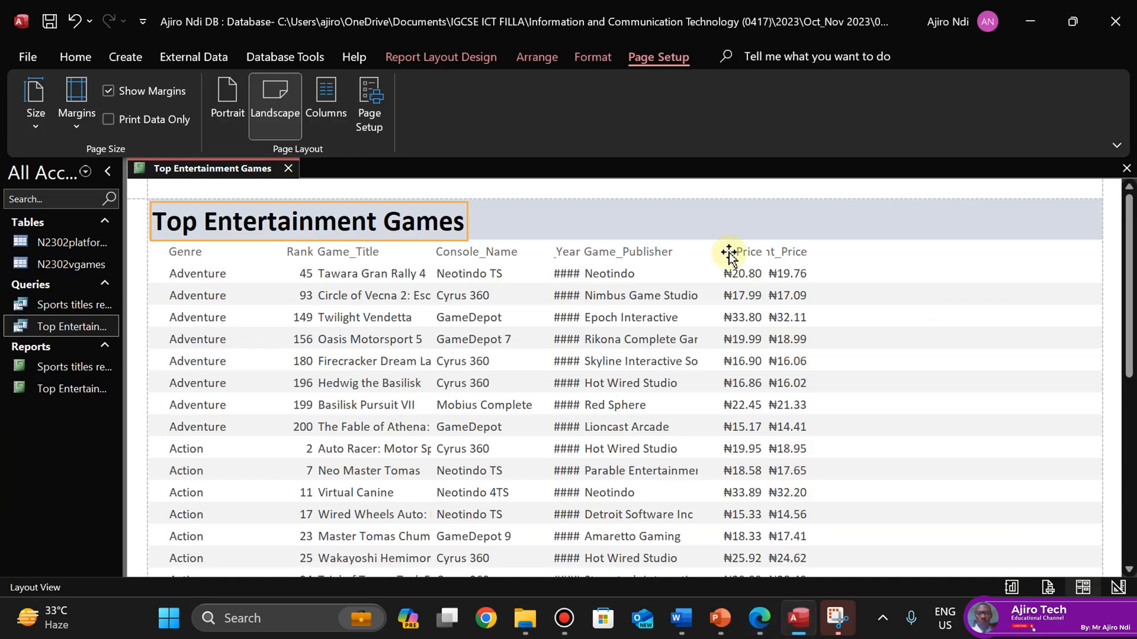
pyautogui.click(793, 253)
pyautogui.click(789, 275)
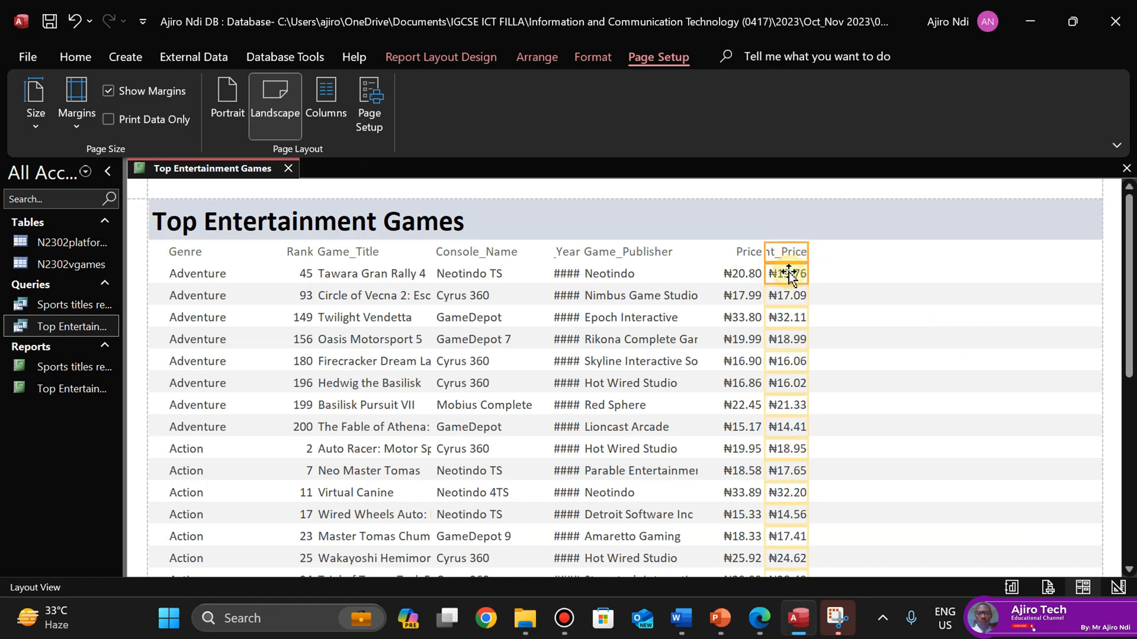
pyautogui.press('Right')
pyautogui.press('Right')
pyautogui.press('Right')
pyautogui.press('Right')
pyautogui.press('Right')
pyautogui.press('Right')
pyautogui.press('Right')
pyautogui.press('Right')
pyautogui.press('Right')
pyautogui.press('Right')
pyautogui.press('Right')
pyautogui.press('Right')
pyautogui.press('Right')
pyautogui.press('Right')
pyautogui.press('Right')
pyautogui.press('Right')
pyautogui.press('Right')
pyautogui.press('Right')
pyautogui.press('Right')
pyautogui.press('Right')
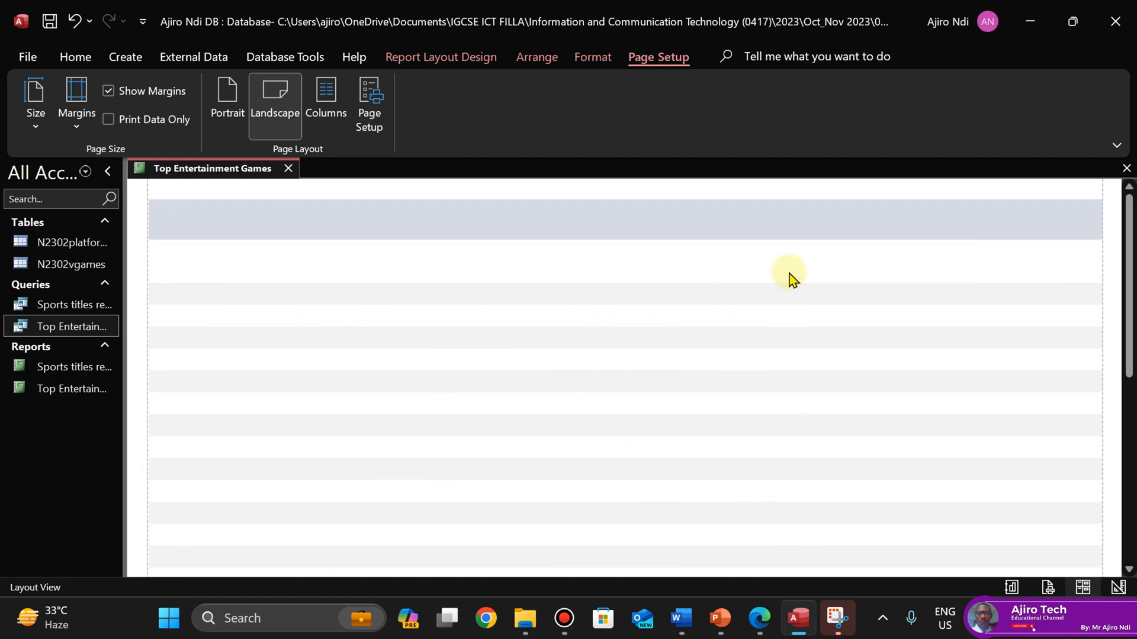
pyautogui.press('Right')
pyautogui.press('Right')
pyautogui.press('Right')
pyautogui.press('Right')
pyautogui.press('Right')
pyautogui.press('Right')
pyautogui.press('Right')
pyautogui.press('Right')
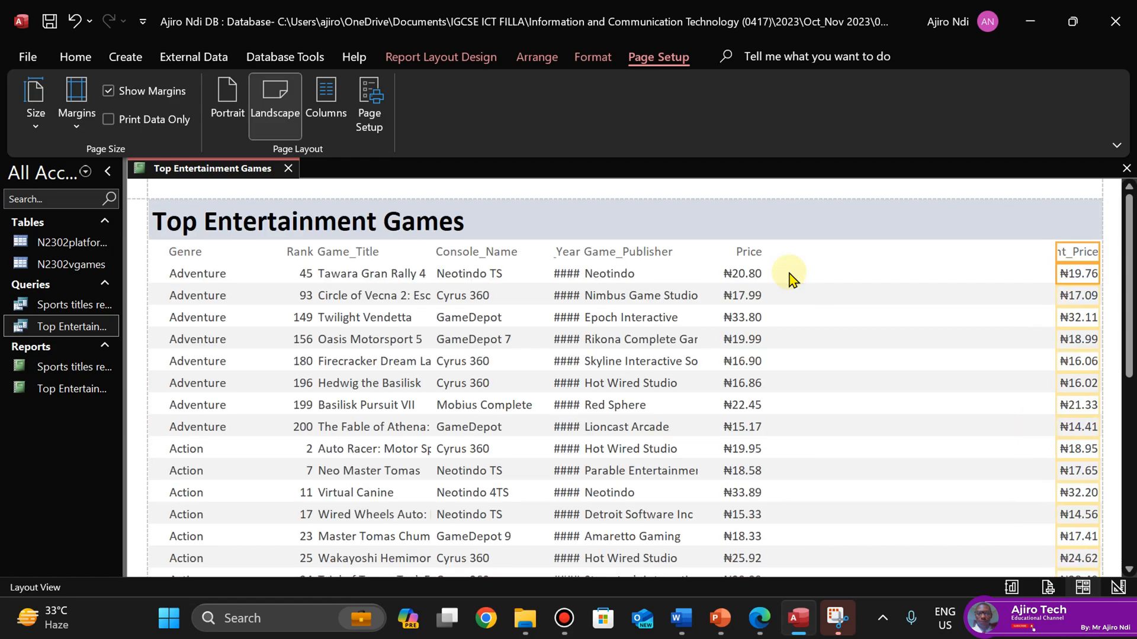
pyautogui.press('Left')
pyautogui.press('Left')
pyautogui.press('Right')
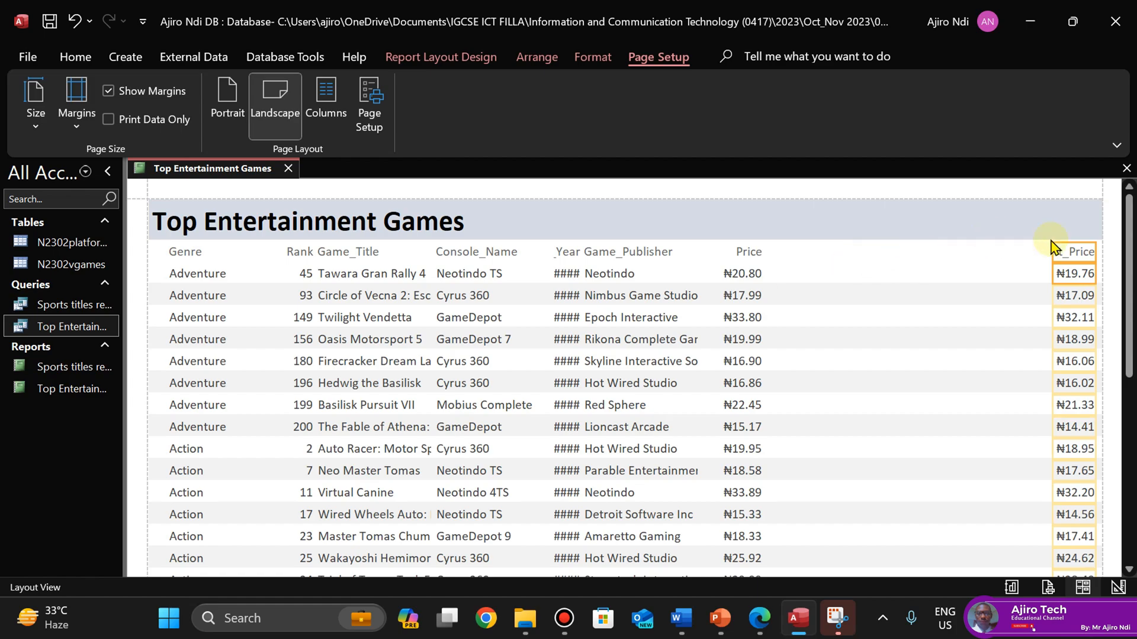
# Widen the Discount_Price label and data column so its heading shows in full, and left-align both
pyautogui.moveTo(1051, 251); pyautogui.dragTo(1004, 251)
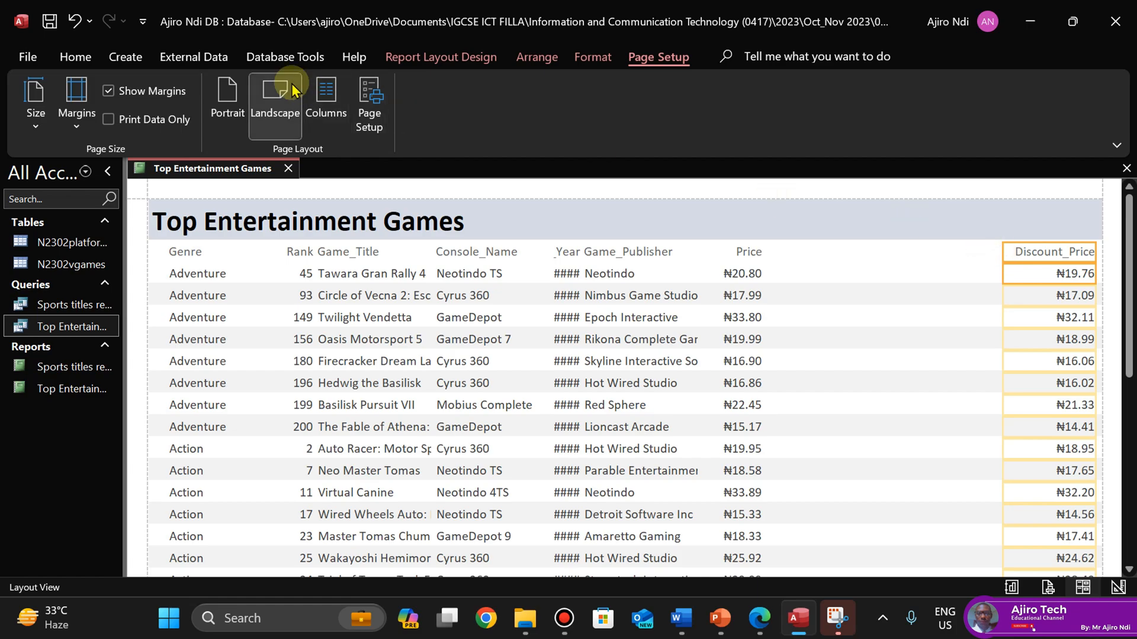
pyautogui.click(593, 57)
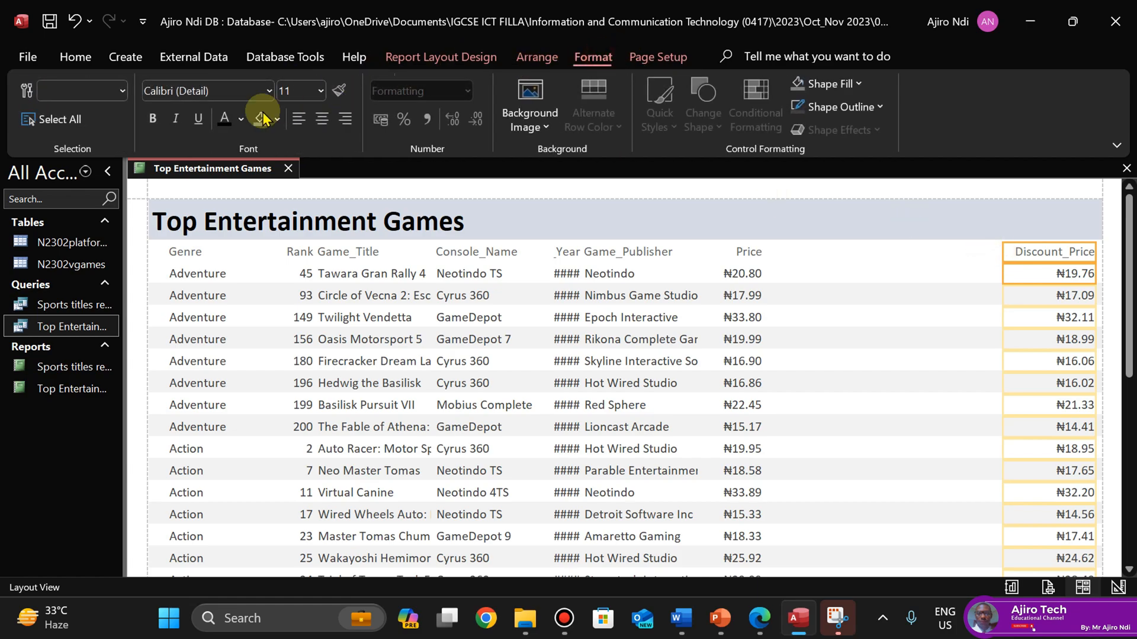
pyautogui.click(299, 119)
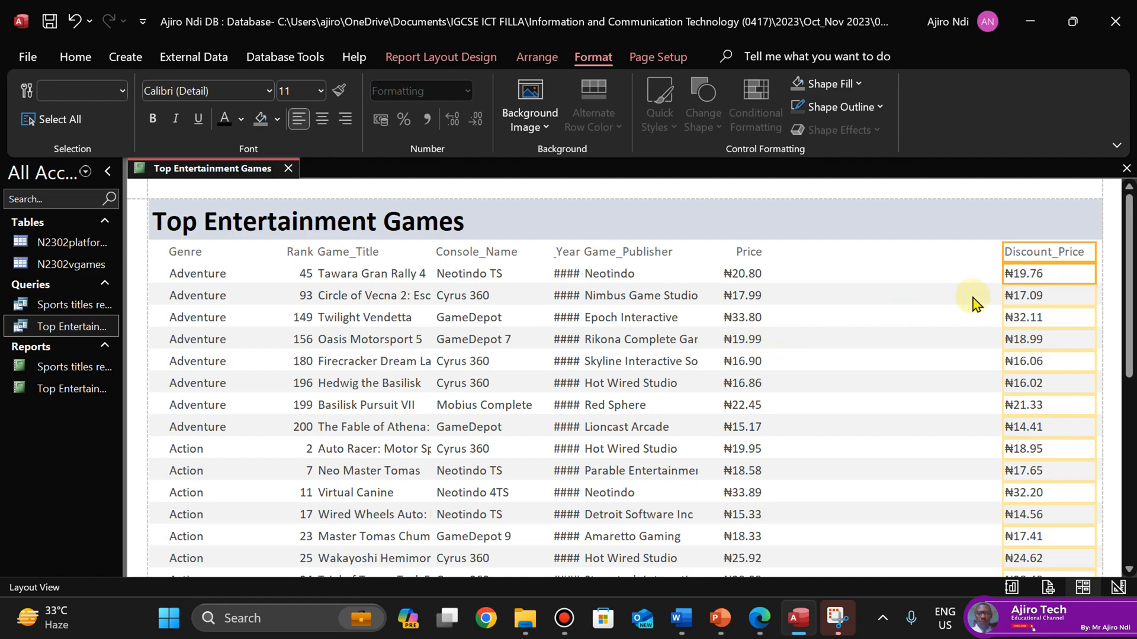
# Move the Price label and data column across to just before Discount_Price and left-align both
pyautogui.click(745, 255)
pyautogui.click(746, 275)
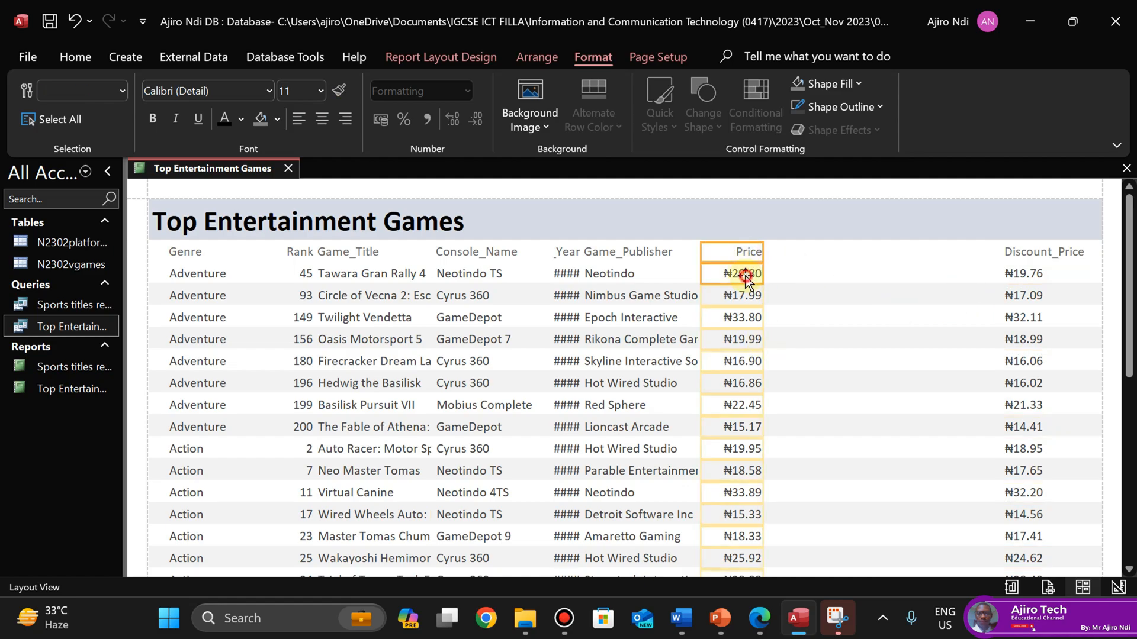
pyautogui.press('Right')
pyautogui.press('Right')
pyautogui.press('Right')
pyautogui.press('Right')
pyautogui.press('Right')
pyautogui.press('Right')
pyautogui.press('Right')
pyautogui.press('Right')
pyautogui.press('Right')
pyautogui.press('Right')
pyautogui.press('Right')
pyautogui.press('Right')
pyautogui.press('Right')
pyautogui.press('Right')
pyautogui.press('Right')
pyautogui.press('Right')
pyautogui.press('Right')
pyautogui.press('Right')
pyautogui.press('Right')
pyautogui.press('Right')
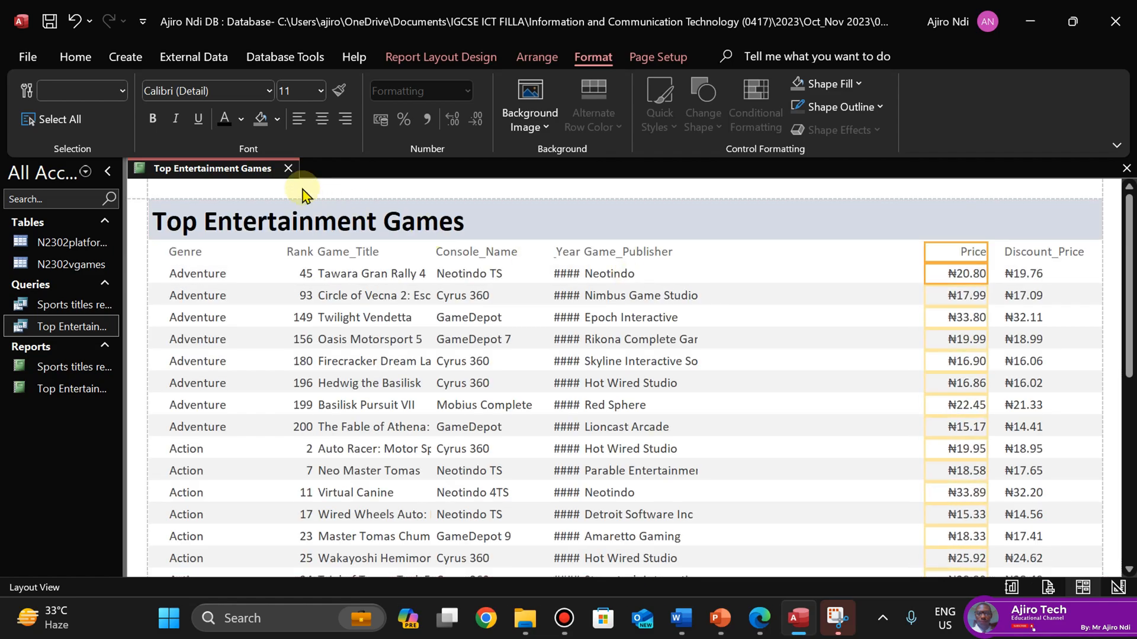
pyautogui.click(299, 120)
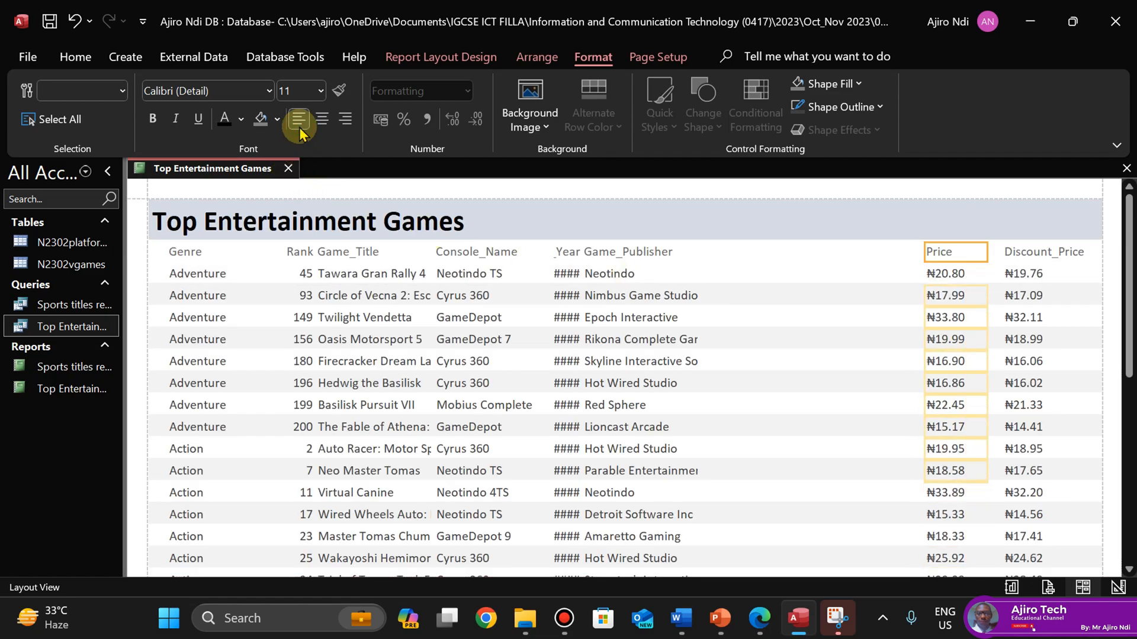
# Check the required field order in Edge and widen the Game_Publisher label and data column in Access so every publisher name shows in full
pyautogui.click(626, 251)
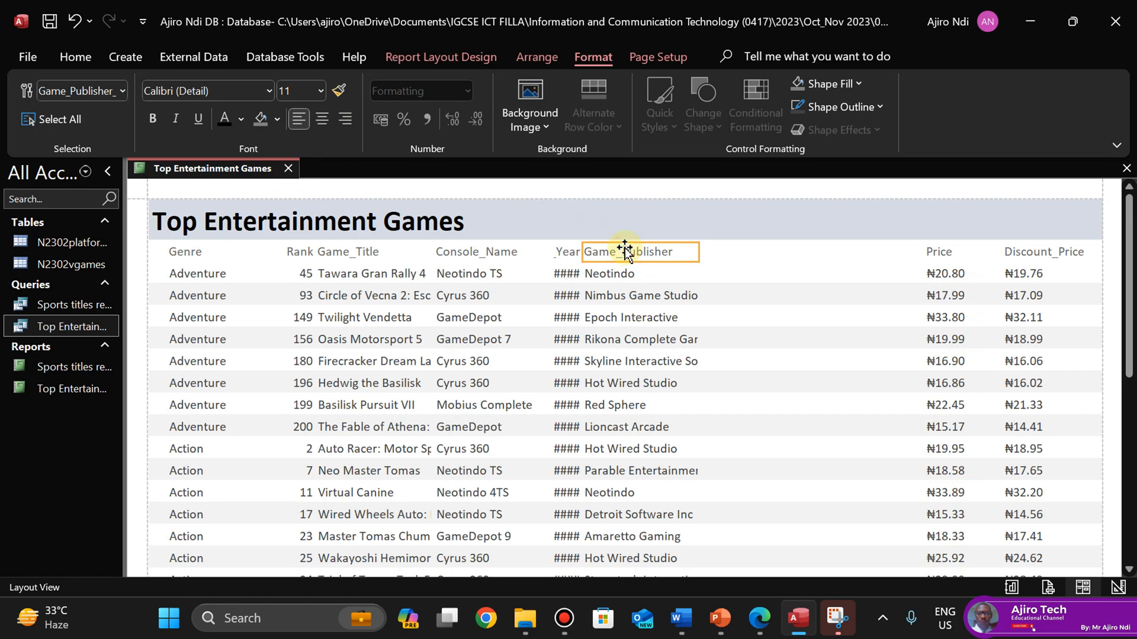
pyautogui.click(759, 618)
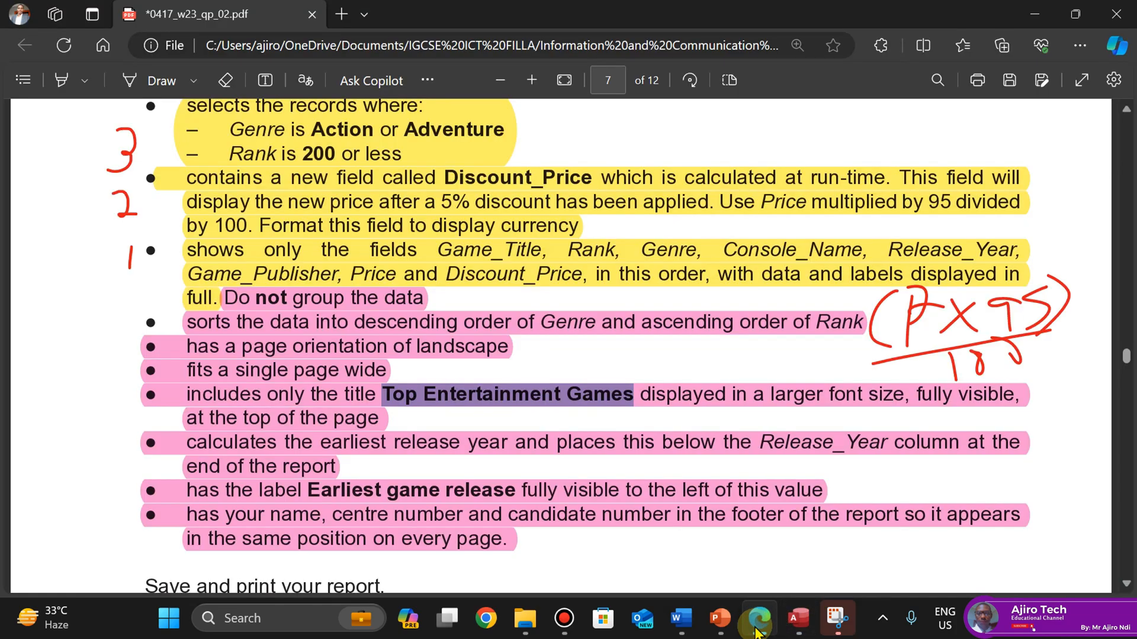
pyautogui.click(806, 628)
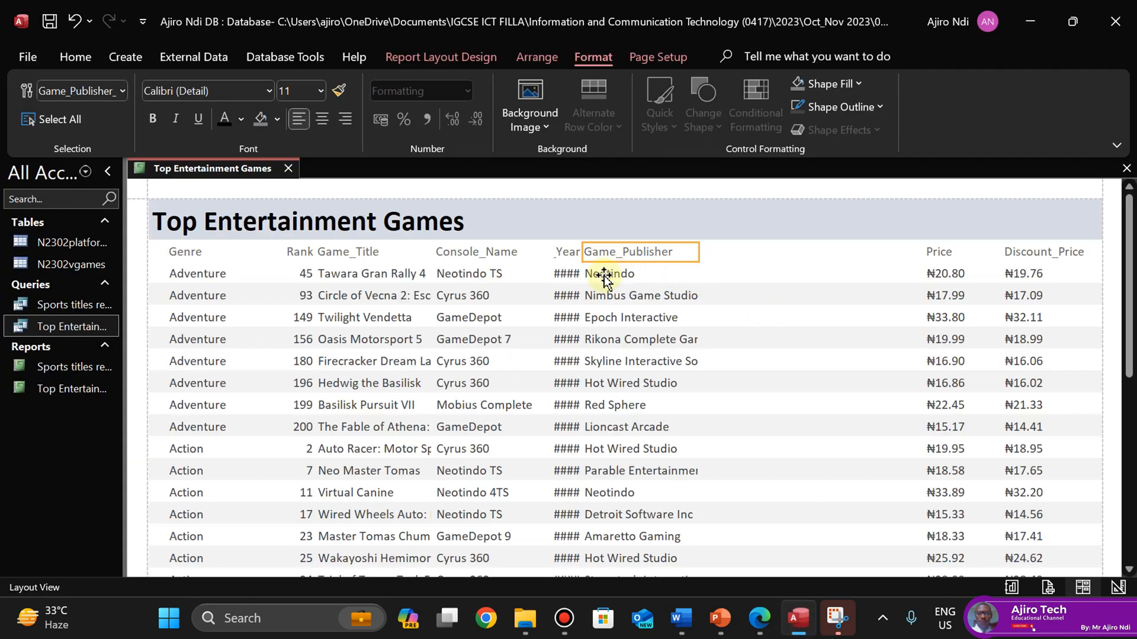
pyautogui.click(603, 277)
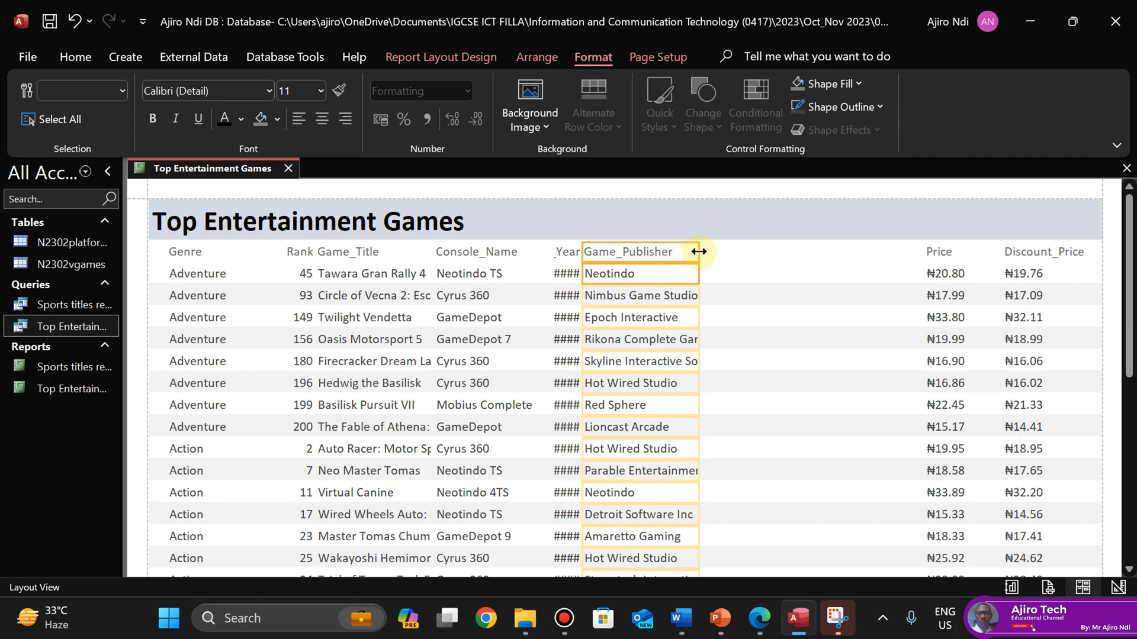
pyautogui.moveTo(698, 252); pyautogui.dragTo(755, 253)
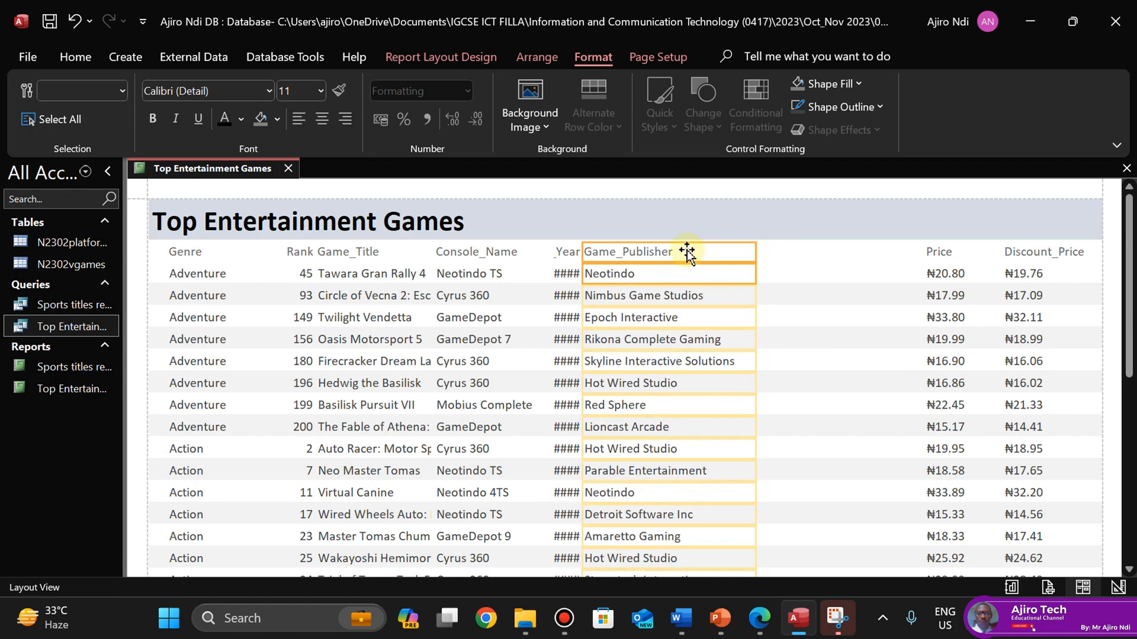
# Move the Game_Publisher label and data column across to just before the Price column
pyautogui.click(687, 252)
pyautogui.press('Right')
pyautogui.press('Right')
pyautogui.press('Right')
pyautogui.press('Right')
pyautogui.press('Right')
pyautogui.press('Right')
pyautogui.press('Right')
pyautogui.press('Right')
pyautogui.press('Right')
pyautogui.press('Right')
pyautogui.press('Right')
pyautogui.press('Right')
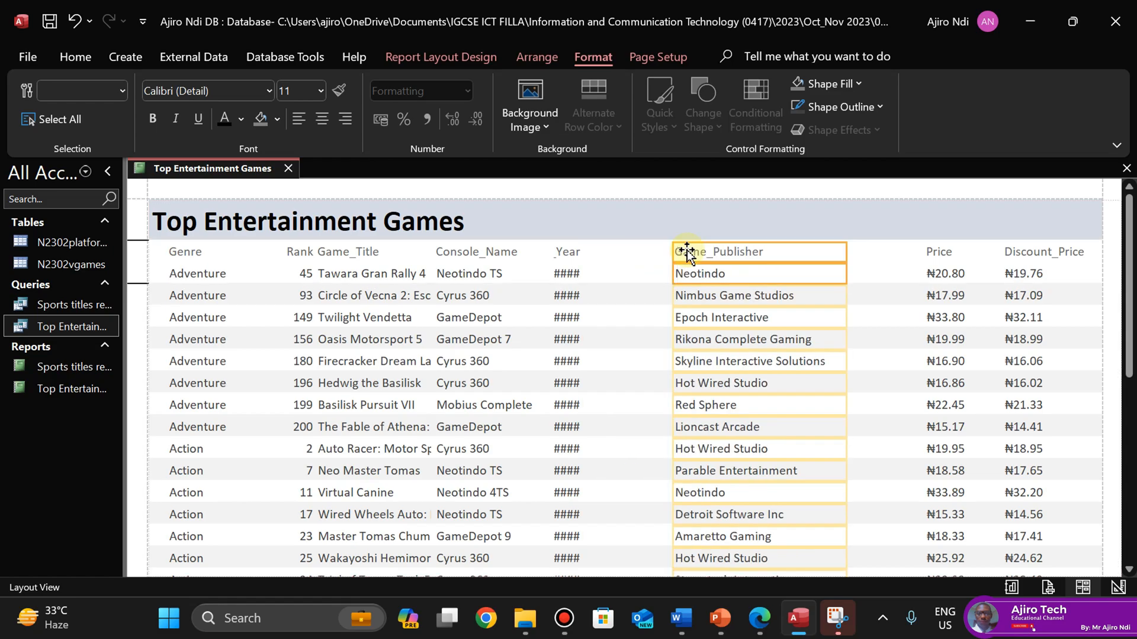
pyautogui.press('Right')
pyautogui.press('Right')
pyautogui.press('Right')
pyautogui.press('Right')
pyautogui.press('Right')
pyautogui.press('Right')
pyautogui.press('Right')
pyautogui.press('Right')
pyautogui.press('Right')
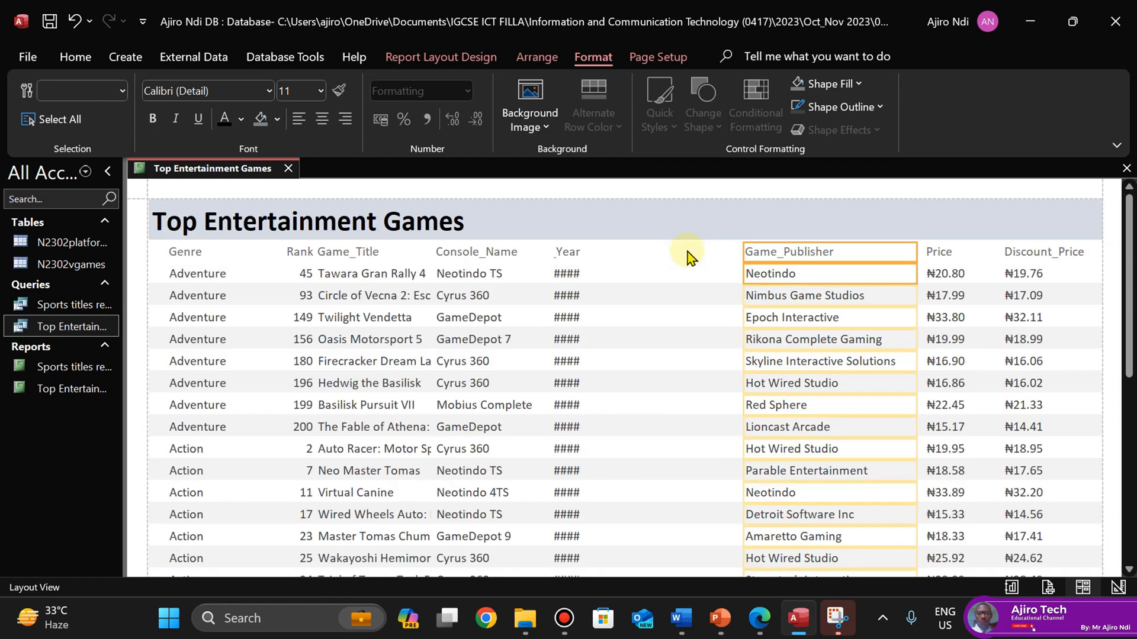
# Check the required field order in Edge and move the Release_Year label and data column in Access to just before Game_Publisher
pyautogui.click(756, 622)
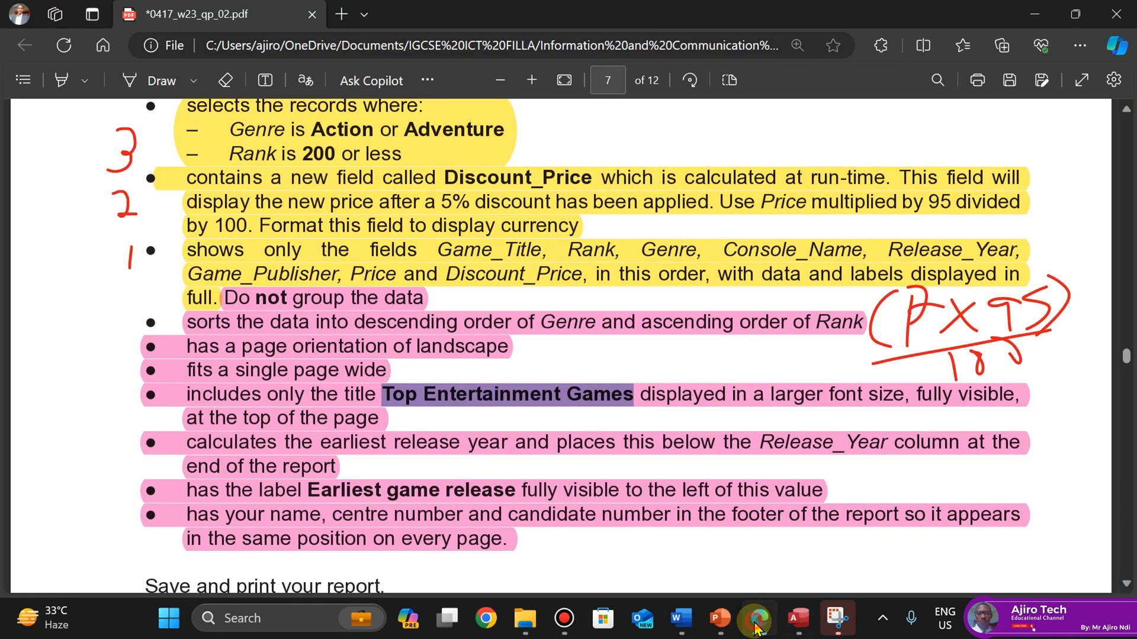
pyautogui.click(757, 626)
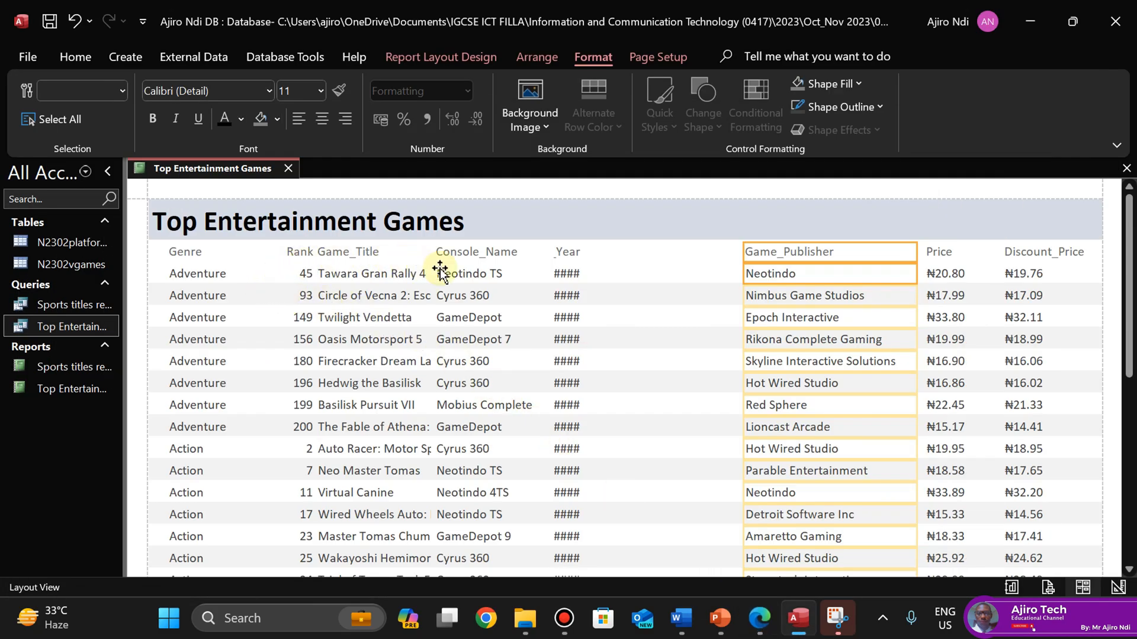
pyautogui.click(565, 252)
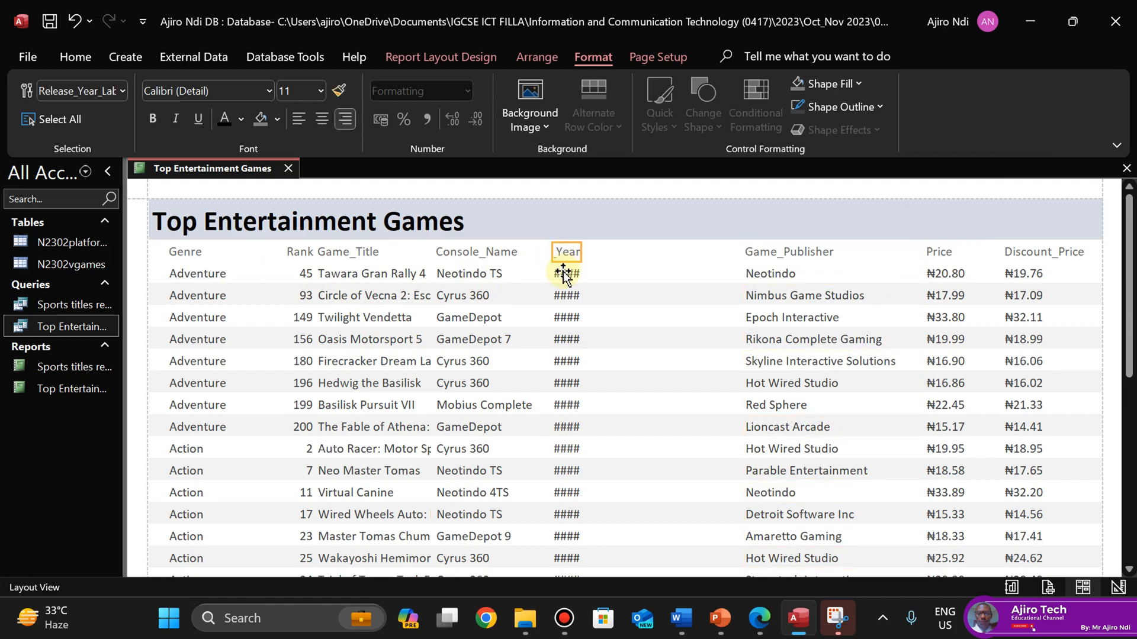
pyautogui.keyDown('shift'); pyautogui.click(564, 273); pyautogui.keyUp('shift')
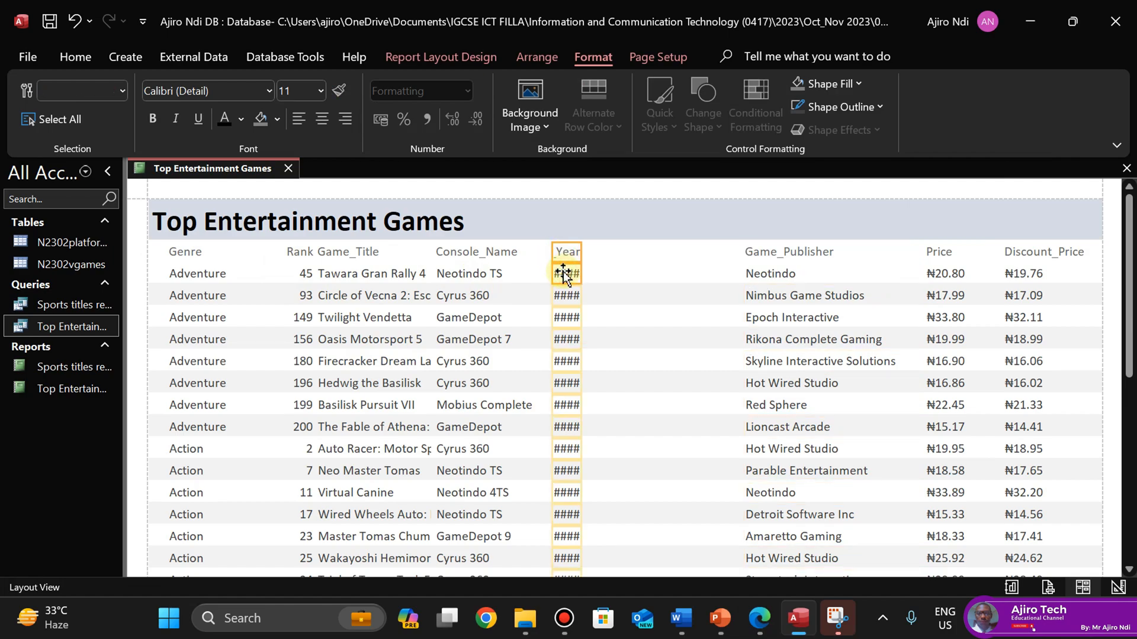
pyautogui.press('Right')
pyautogui.press('Right')
pyautogui.press('Right')
pyautogui.press('Right')
pyautogui.press('Right')
pyautogui.press('Right')
pyautogui.press('Right')
pyautogui.press('Right')
pyautogui.press('Right')
pyautogui.press('Right')
pyautogui.press('Right')
pyautogui.press('Right')
pyautogui.press('Right')
pyautogui.press('Right')
pyautogui.press('Right')
pyautogui.press('Right')
pyautogui.press('Right')
pyautogui.press('Right')
pyautogui.press('Right')
pyautogui.press('Right')
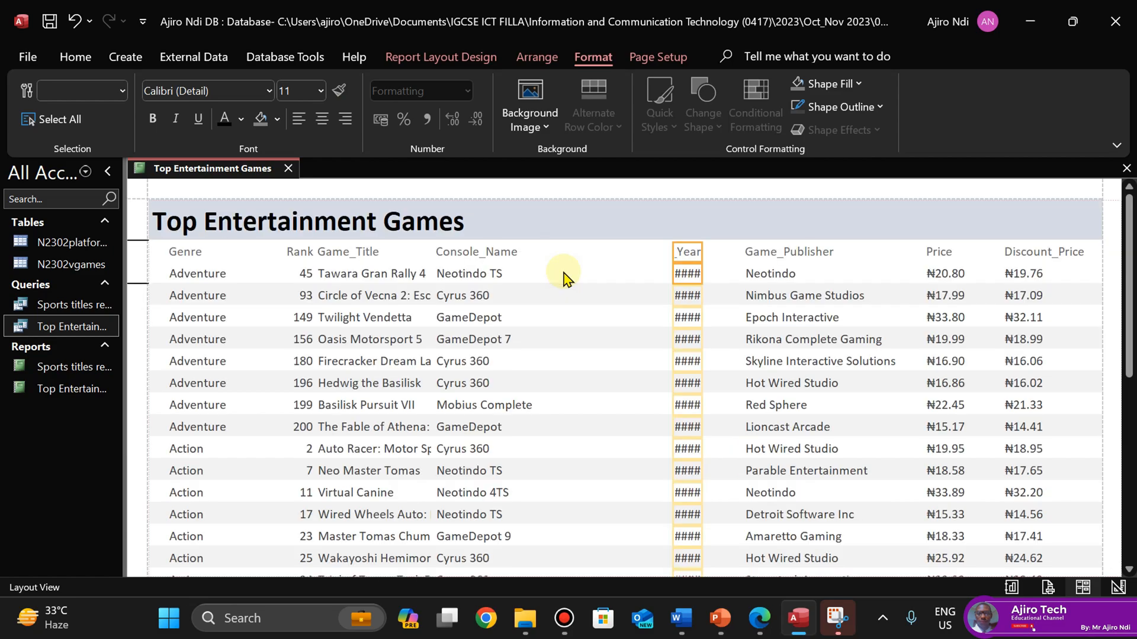
pyautogui.press('Right')
pyautogui.press('Right')
pyautogui.press('Right')
pyautogui.press('Right')
pyautogui.press('Right')
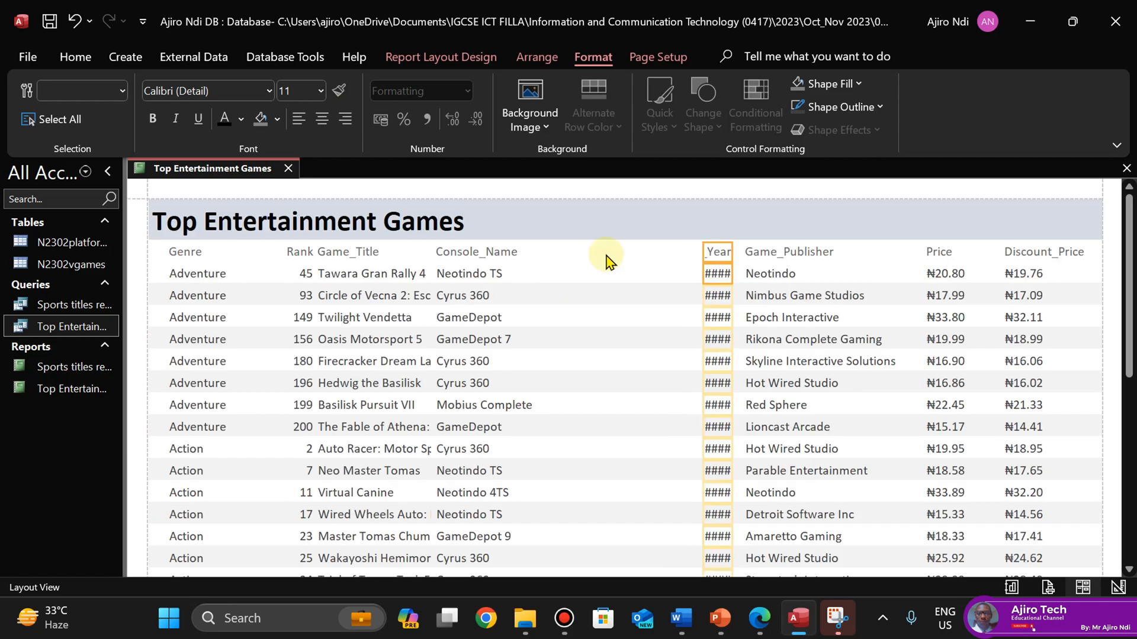
# Widen the Release_Year column so its label and years show in full, and left-align both
pyautogui.moveTo(703, 251); pyautogui.dragTo(653, 251)
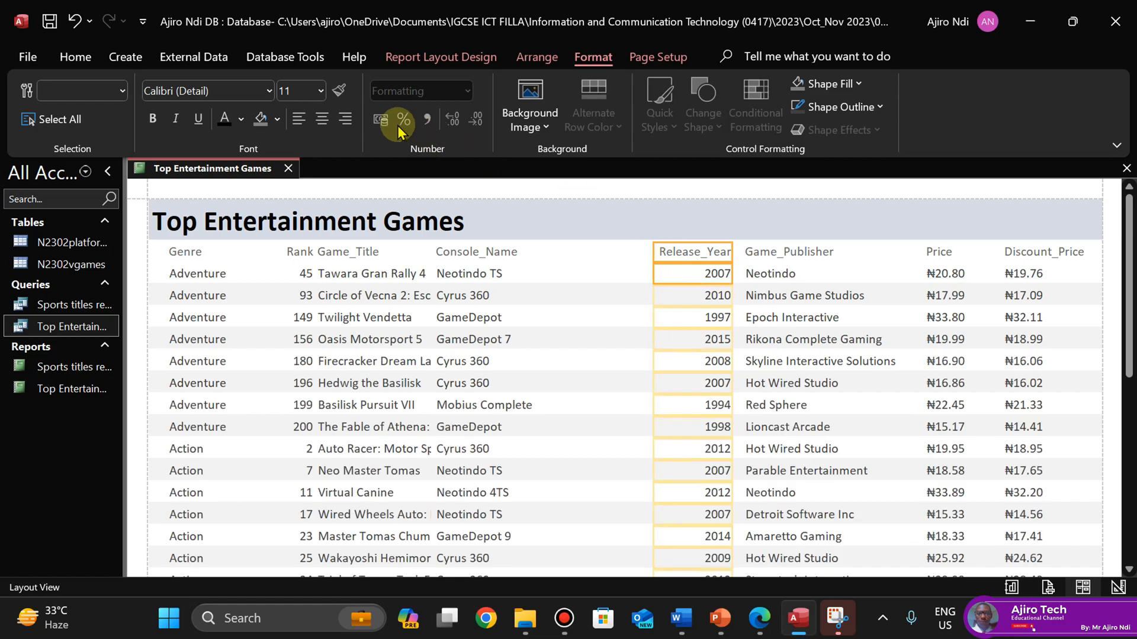
pyautogui.click(299, 124)
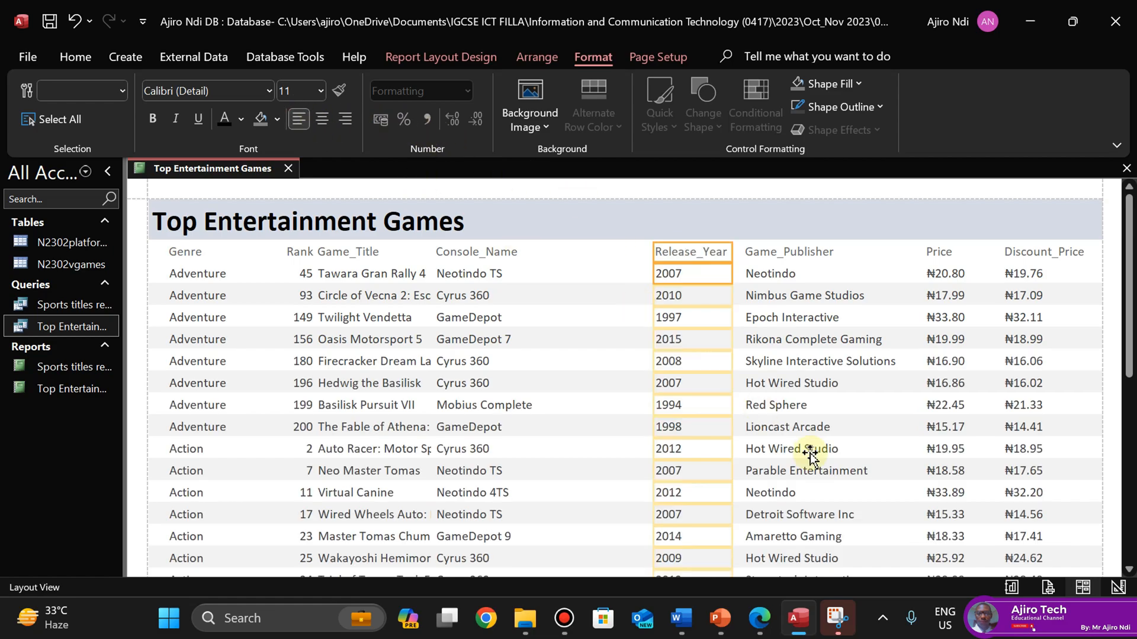
# Check the required field order in Edge and move the Console_Name label and data column in Access to just before Release_Year
pyautogui.click(758, 622)
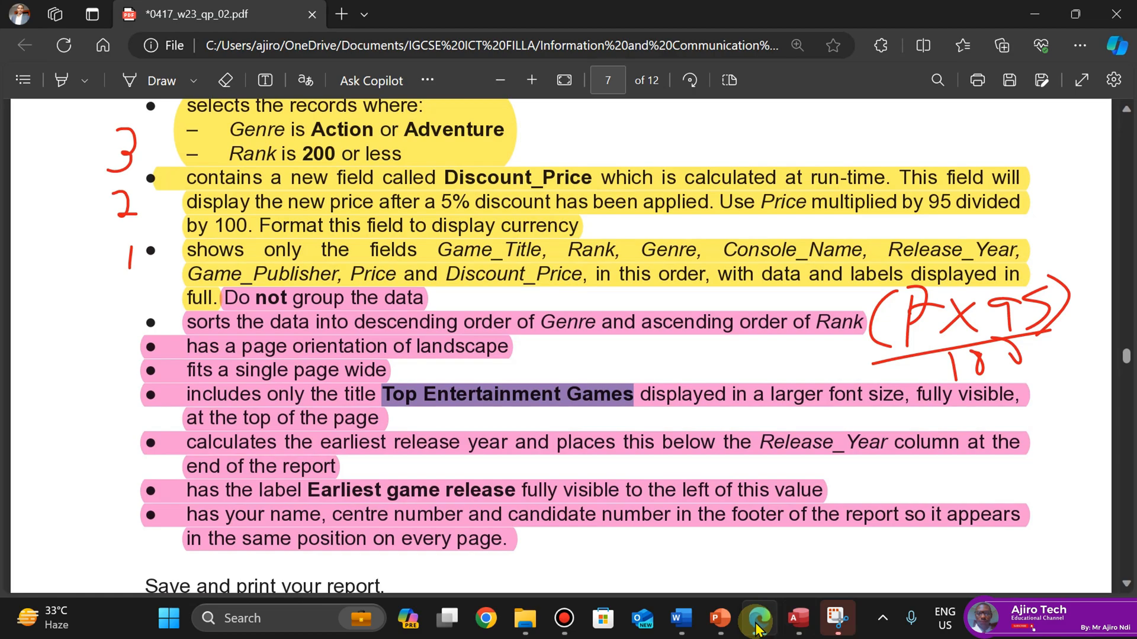
pyautogui.click(756, 626)
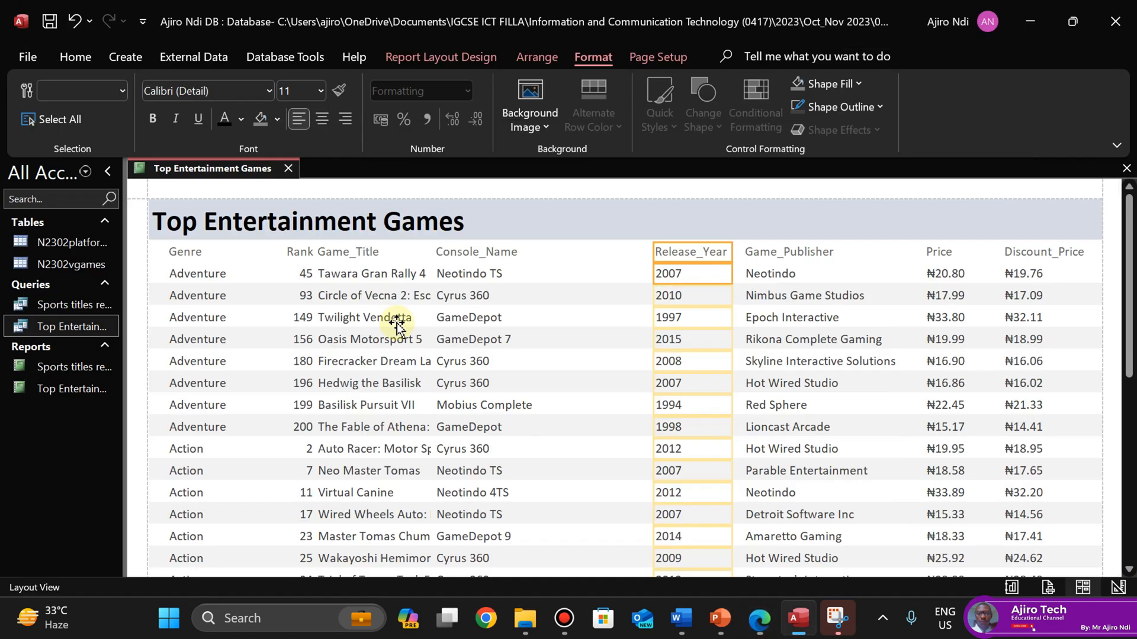
pyautogui.click(477, 249)
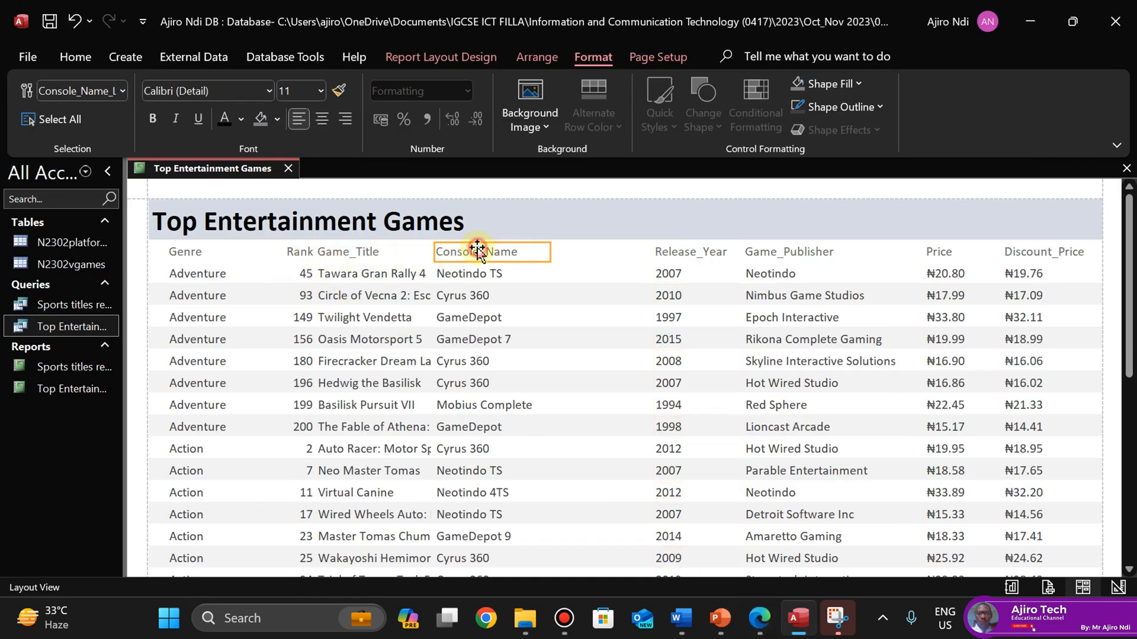
pyautogui.keyDown('shift'); pyautogui.click(463, 276); pyautogui.keyUp('shift')
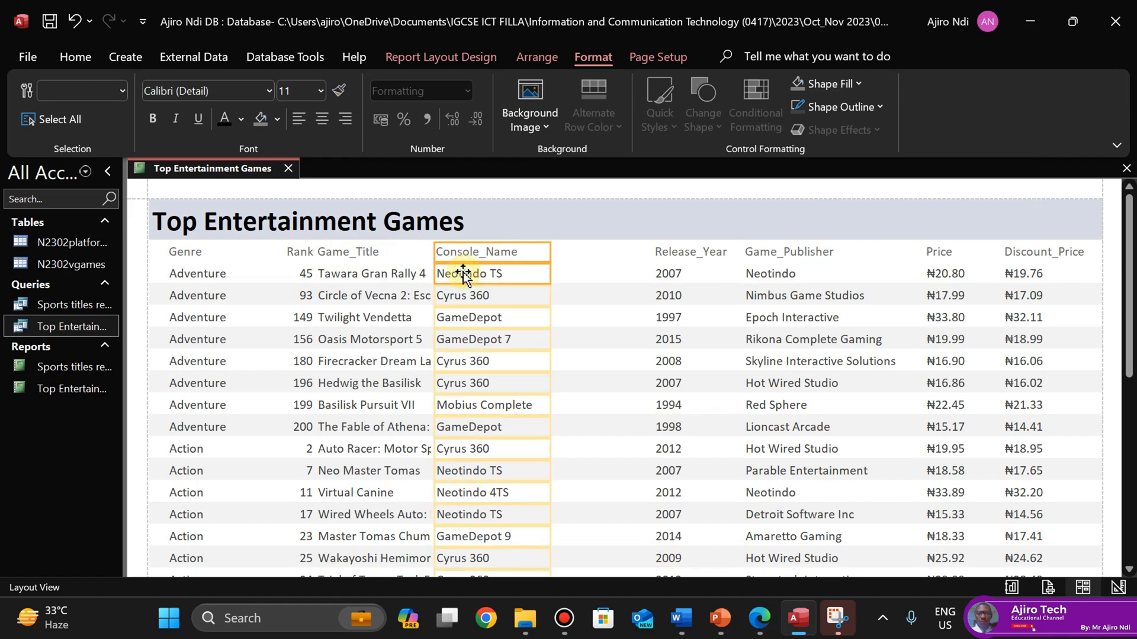
pyautogui.press('Right')
pyautogui.press('Right')
pyautogui.press('Right')
pyautogui.press('Right')
pyautogui.press('Right')
pyautogui.press('Right')
pyautogui.press('Right')
pyautogui.press('Right')
pyautogui.press('Right')
pyautogui.press('Right')
pyautogui.press('Right')
pyautogui.press('Right')
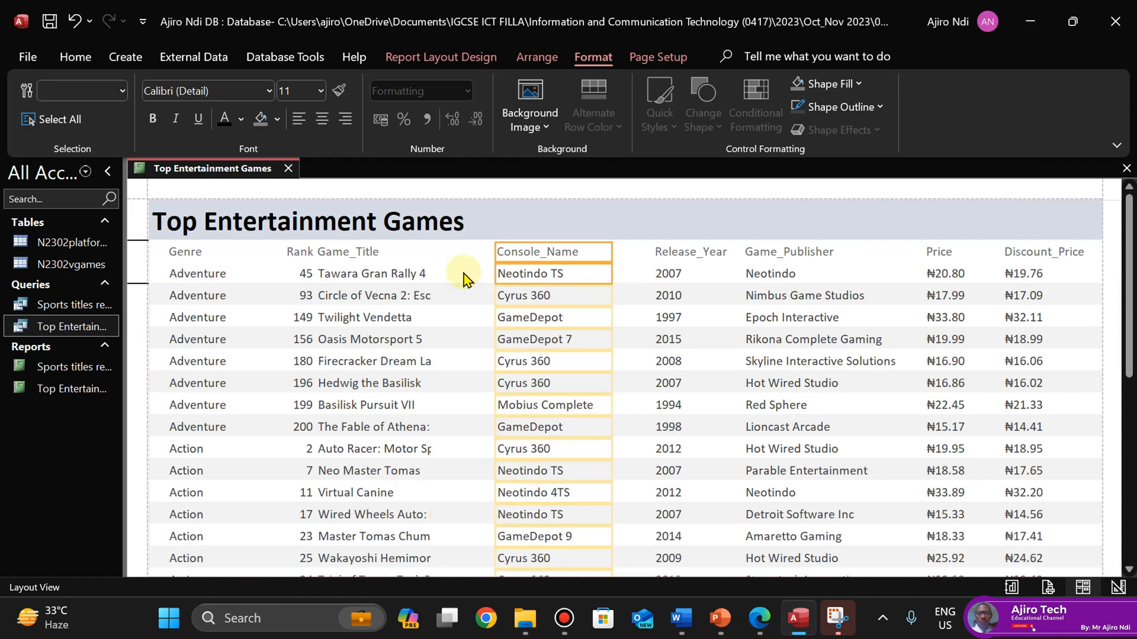
pyautogui.press('Right')
pyautogui.press('Right')
pyautogui.press('Right')
pyautogui.press('Right')
pyautogui.press('Right')
pyautogui.press('Right')
pyautogui.press('Right')
pyautogui.press('Right')
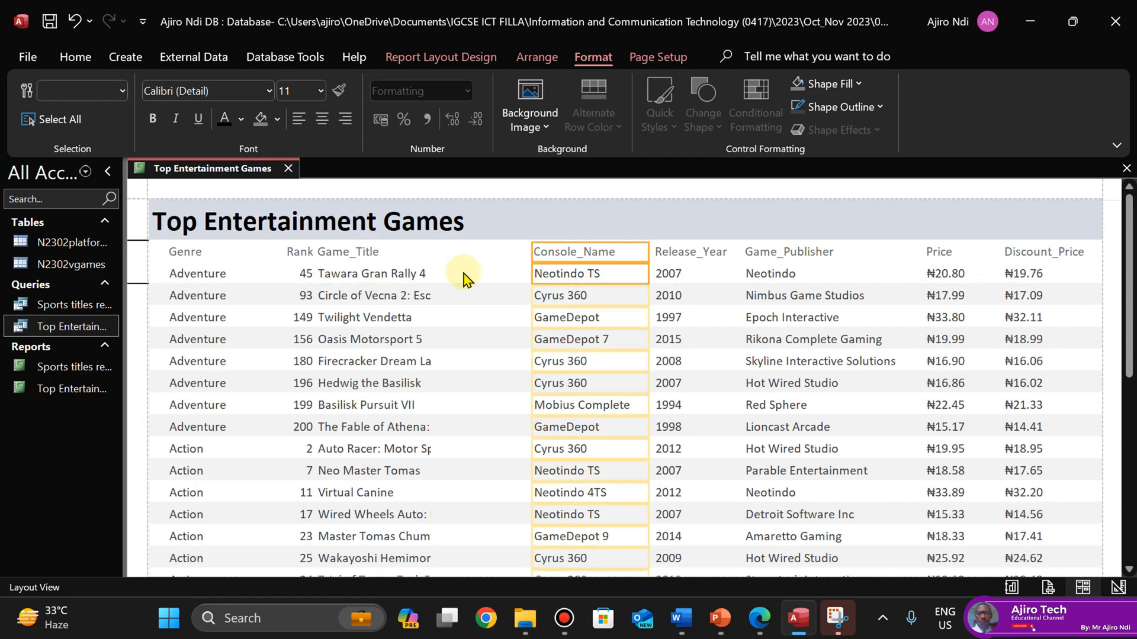
pyautogui.press('Left')
pyautogui.press('Left')
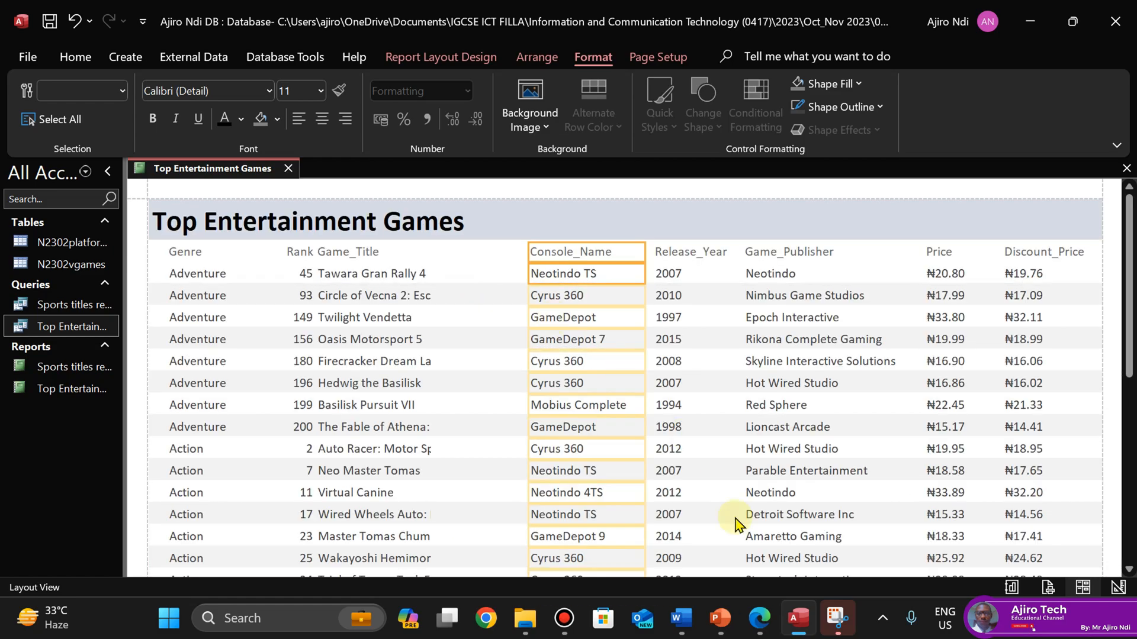
# Check the field order in Edge, then narrow the Genre label and data column in Access and move it to just before Console_Name
pyautogui.click(767, 625)
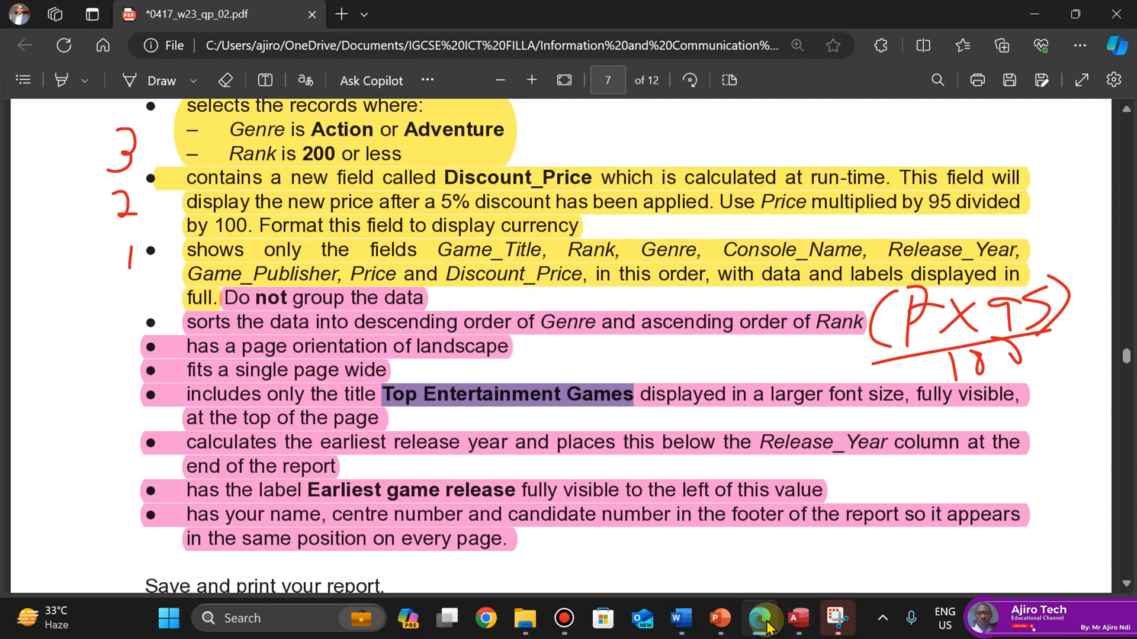
pyautogui.click(799, 618)
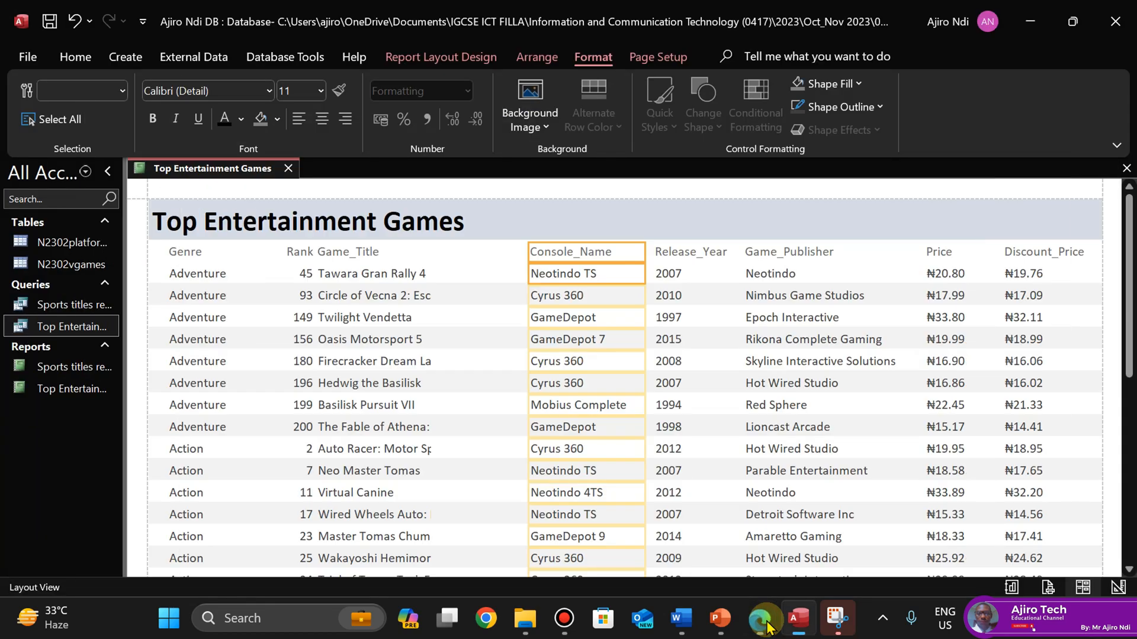
pyautogui.click(187, 253)
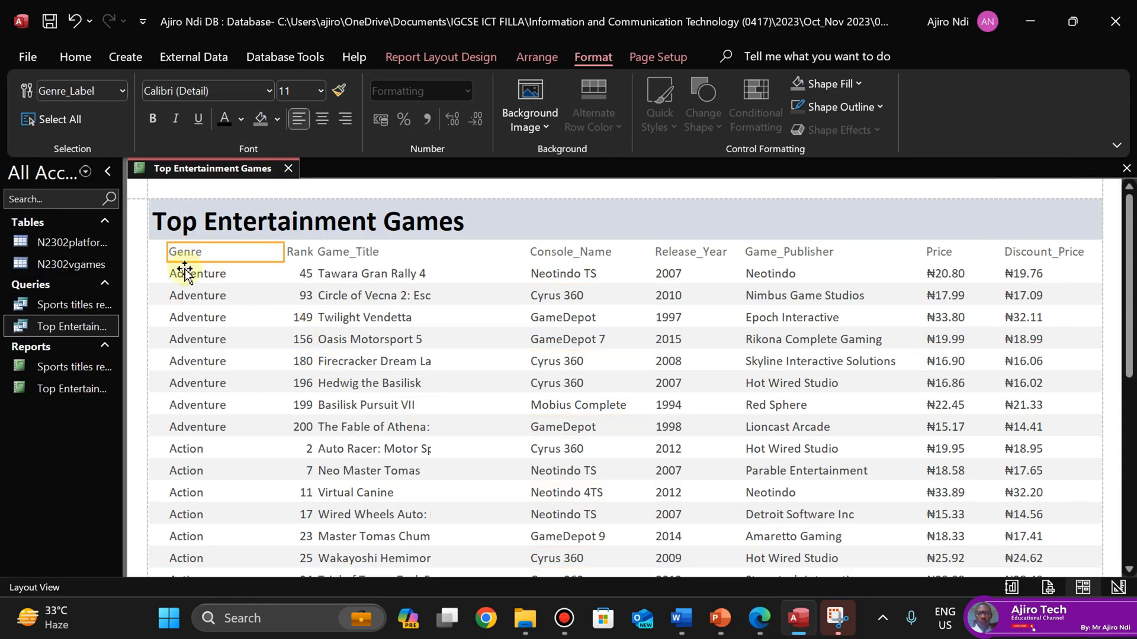
pyautogui.keyDown('shift'); pyautogui.click(185, 273); pyautogui.keyUp('shift')
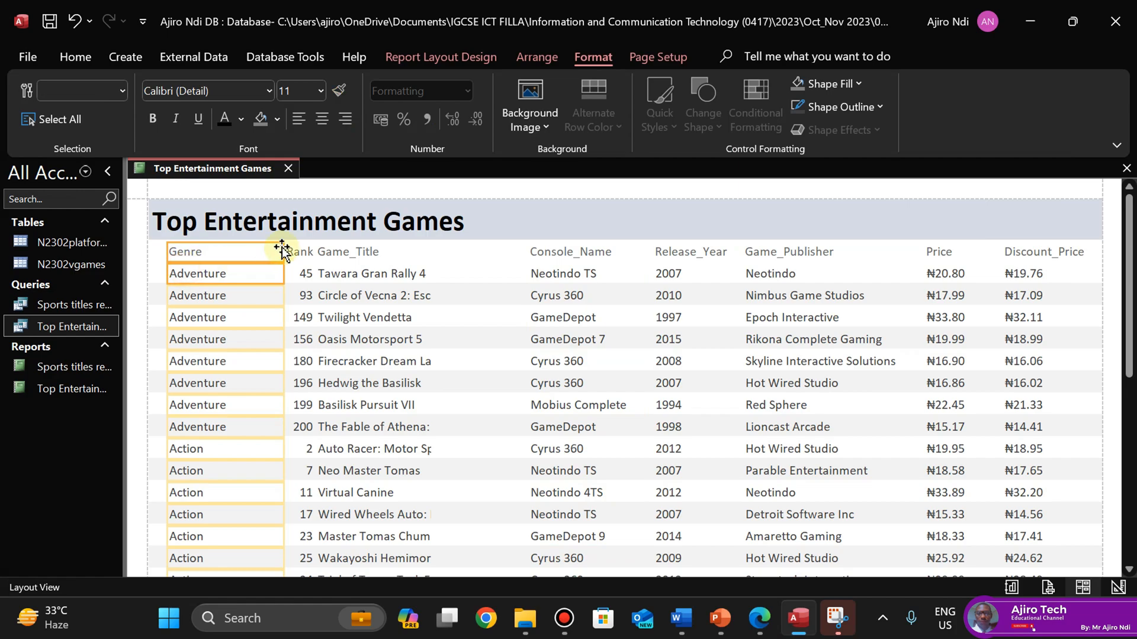
pyautogui.moveTo(284, 249); pyautogui.dragTo(239, 252)
pyautogui.press('Right')
pyautogui.press('Right')
pyautogui.press('Right')
pyautogui.press('Right')
pyautogui.press('Right')
pyautogui.press('Right')
pyautogui.press('Right')
pyautogui.press('Right')
pyautogui.press('Right')
pyautogui.press('Right')
pyautogui.press('Right')
pyautogui.press('Right')
pyautogui.press('Right')
pyautogui.press('Right')
pyautogui.press('Right')
pyautogui.press('Right')
pyautogui.press('Right')
pyautogui.press('Right')
pyautogui.press('Right')
pyautogui.press('Right')
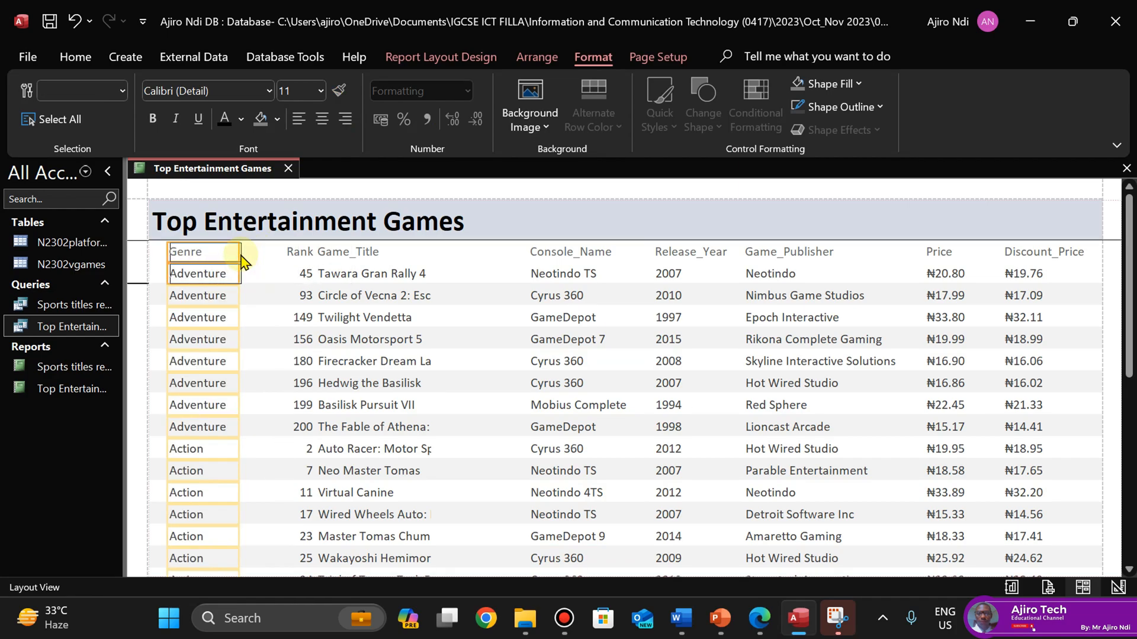
# Move the Game_Title label and data column to the start of the report, before Rank
pyautogui.click(339, 251)
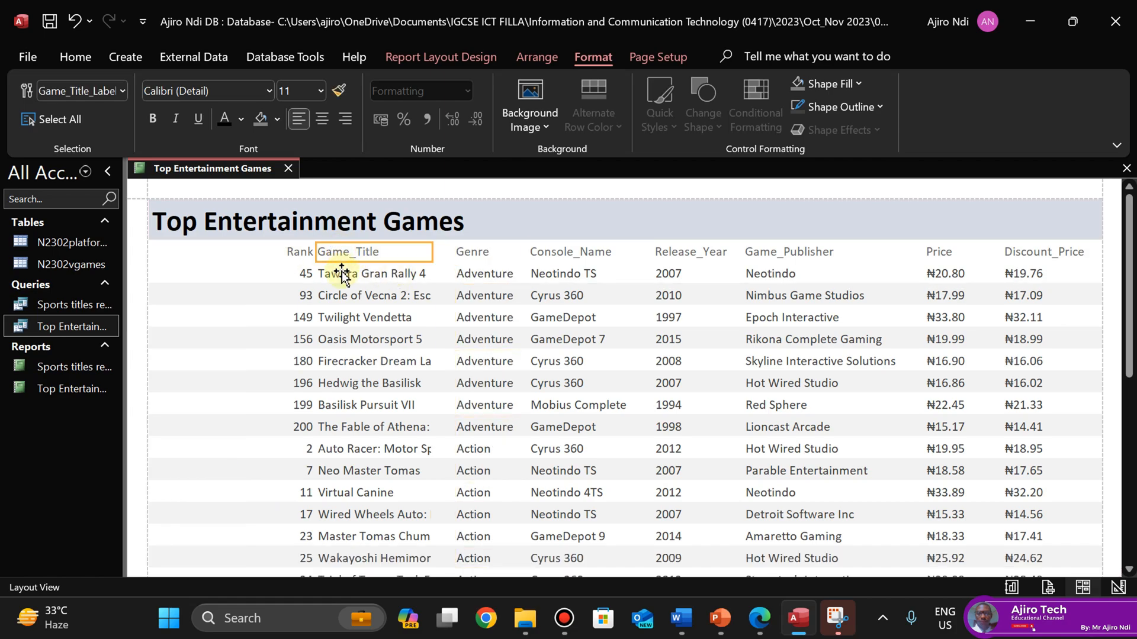
pyautogui.keyDown('shift'); pyautogui.click(342, 274); pyautogui.keyUp('shift')
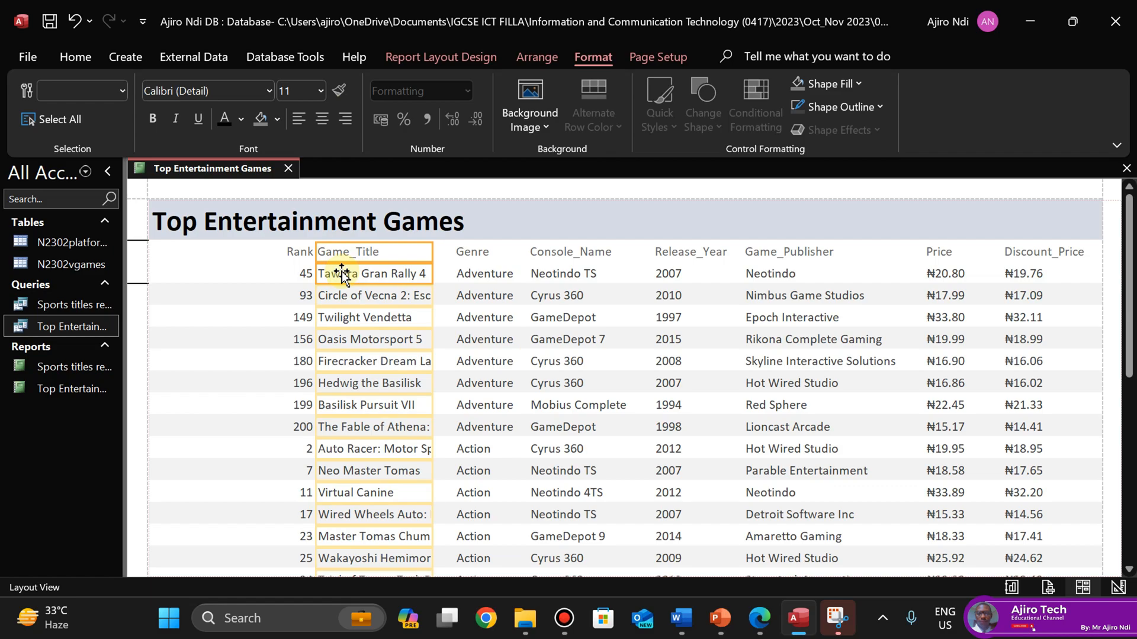
pyautogui.moveTo(342, 274)
pyautogui.mouseDown()
pyautogui.moveTo(284, 261)
pyautogui.moveTo(340, 274)
pyautogui.mouseUp()
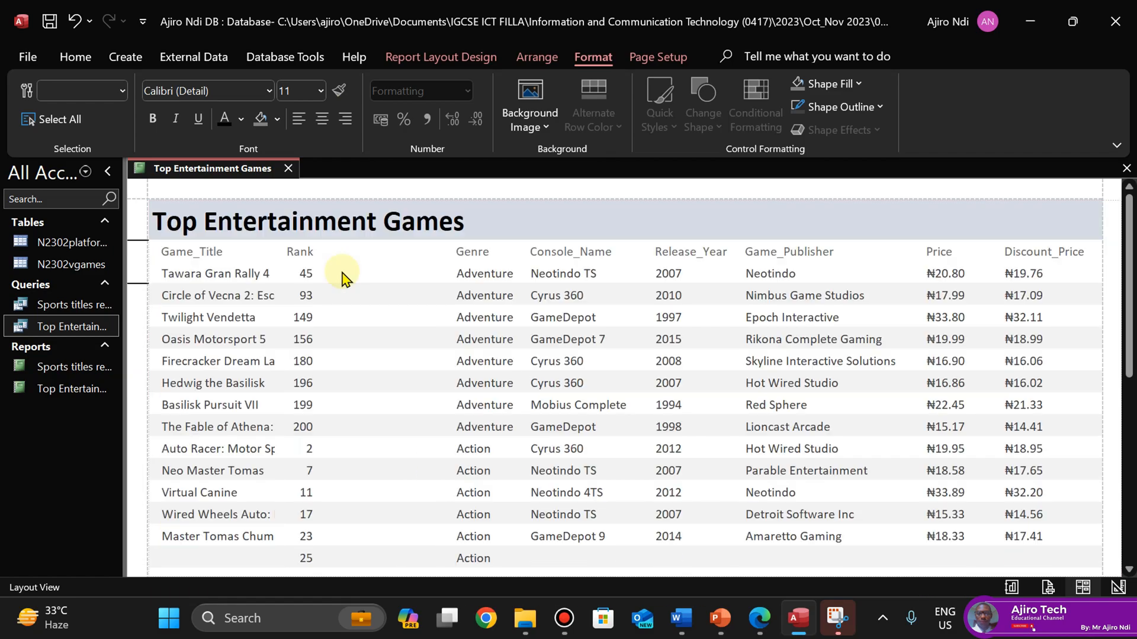
# Move the Rank label and data column to just before Genre and left-align both
pyautogui.click(294, 249)
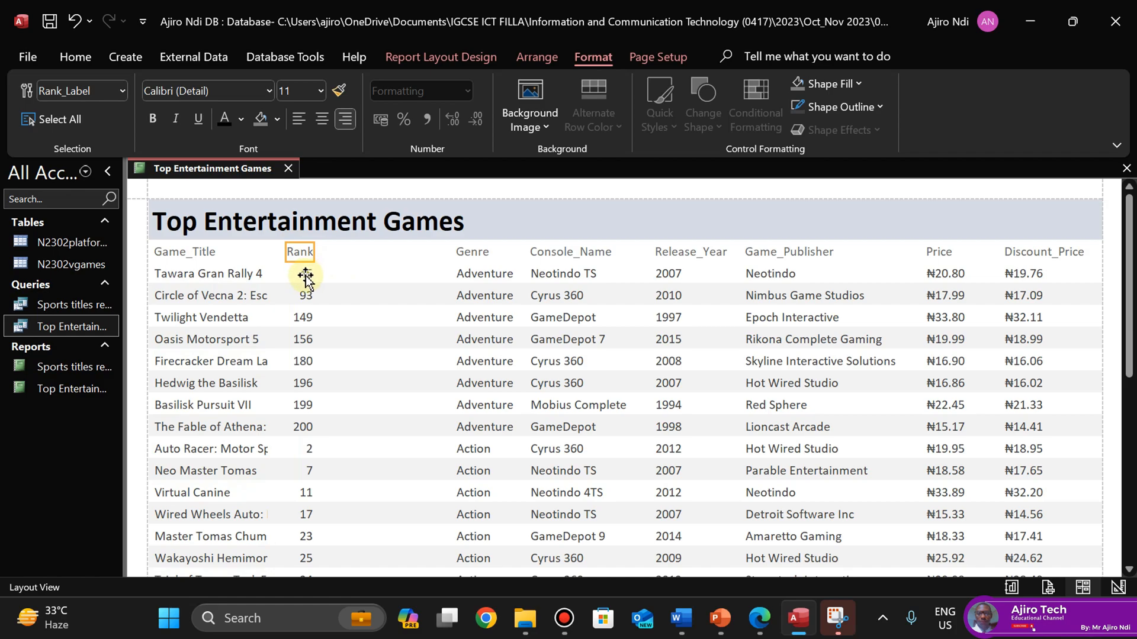
pyautogui.keyDown('ctrl'); pyautogui.click(305, 275); pyautogui.keyUp('ctrl')
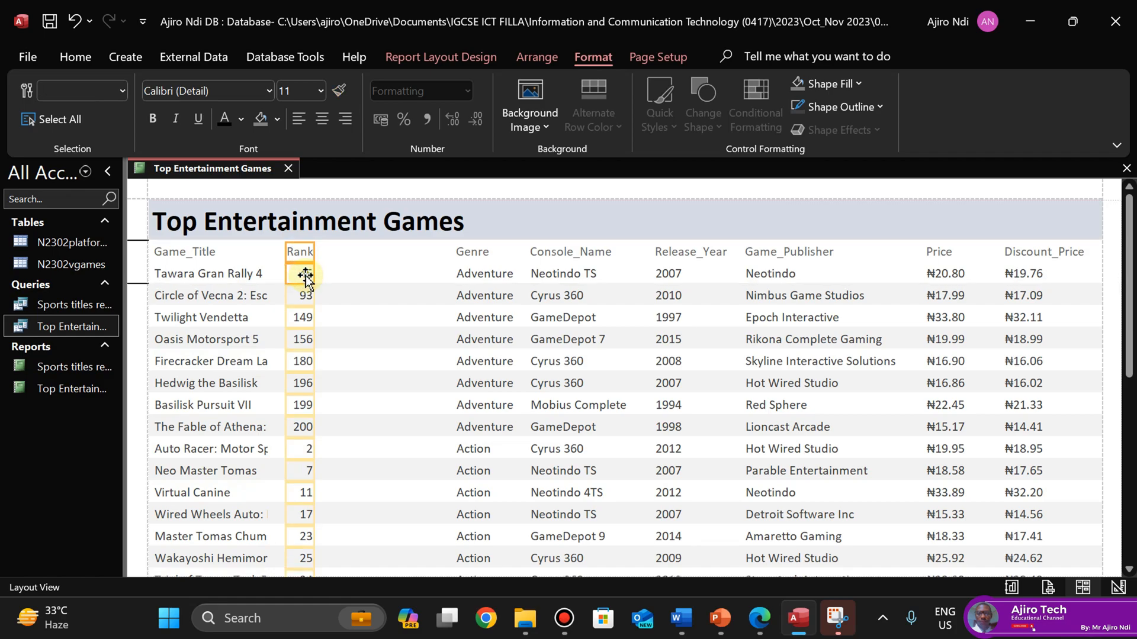
pyautogui.moveTo(305, 275); pyautogui.dragTo(434, 251)
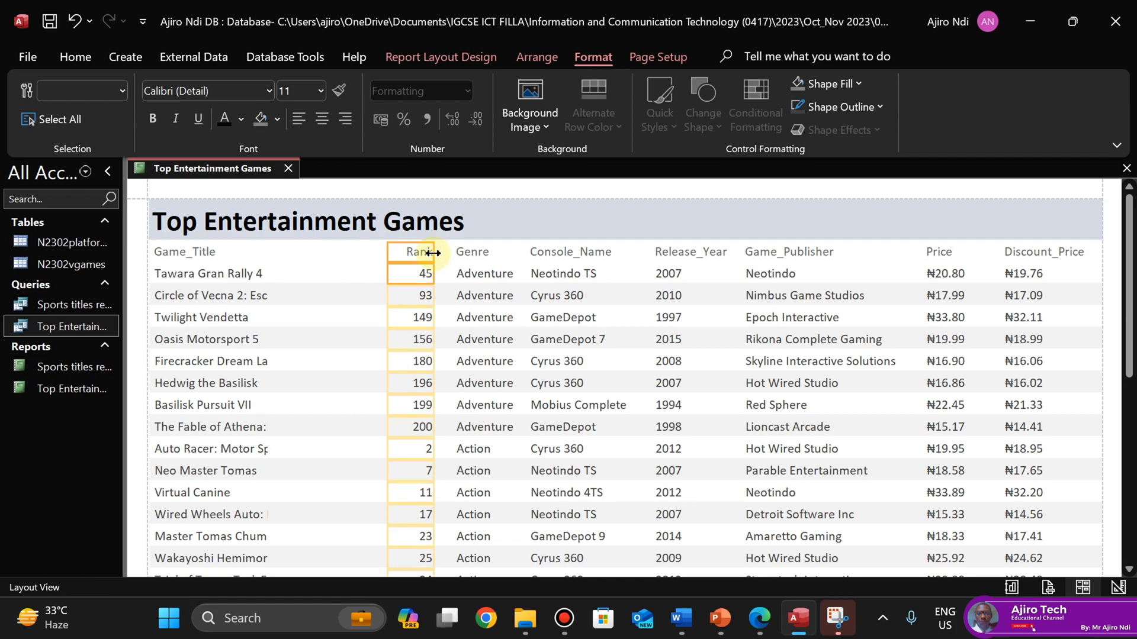
pyautogui.click(298, 118)
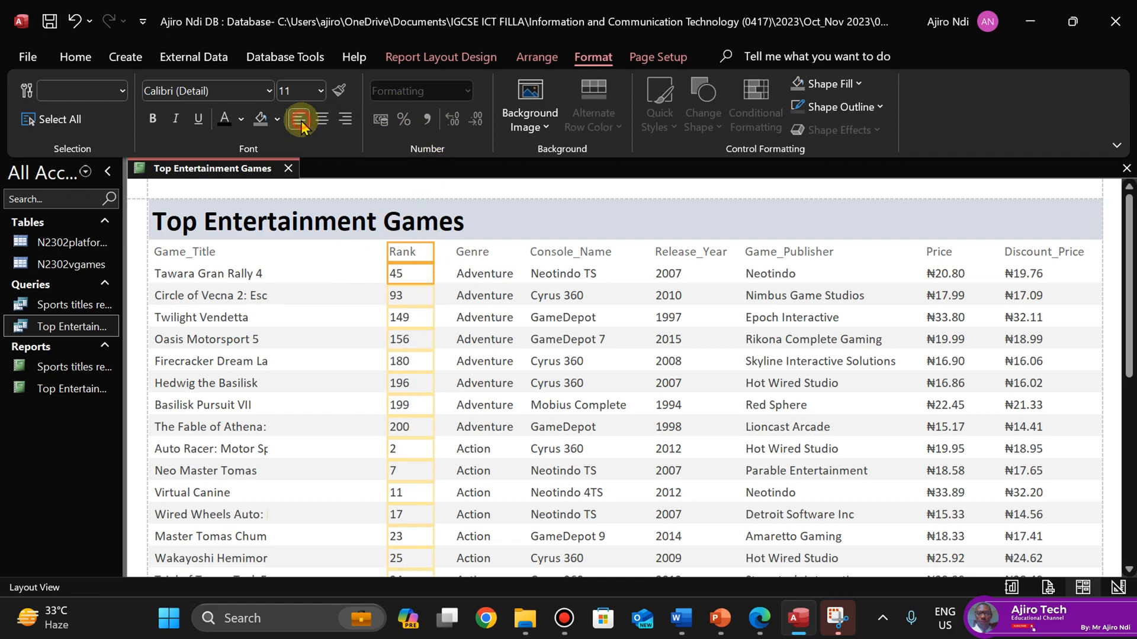
# Widen the Game_Title label and data column so long titles display in full, and save the report
pyautogui.click(193, 254)
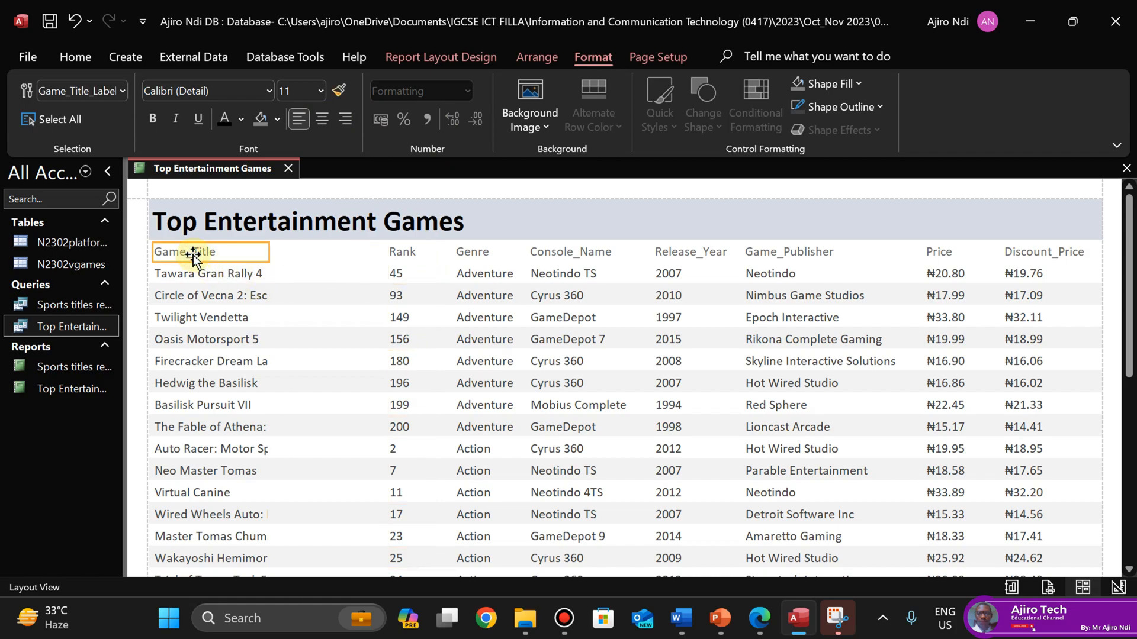
pyautogui.keyDown('ctrl'); pyautogui.click(220, 276); pyautogui.keyUp('ctrl')
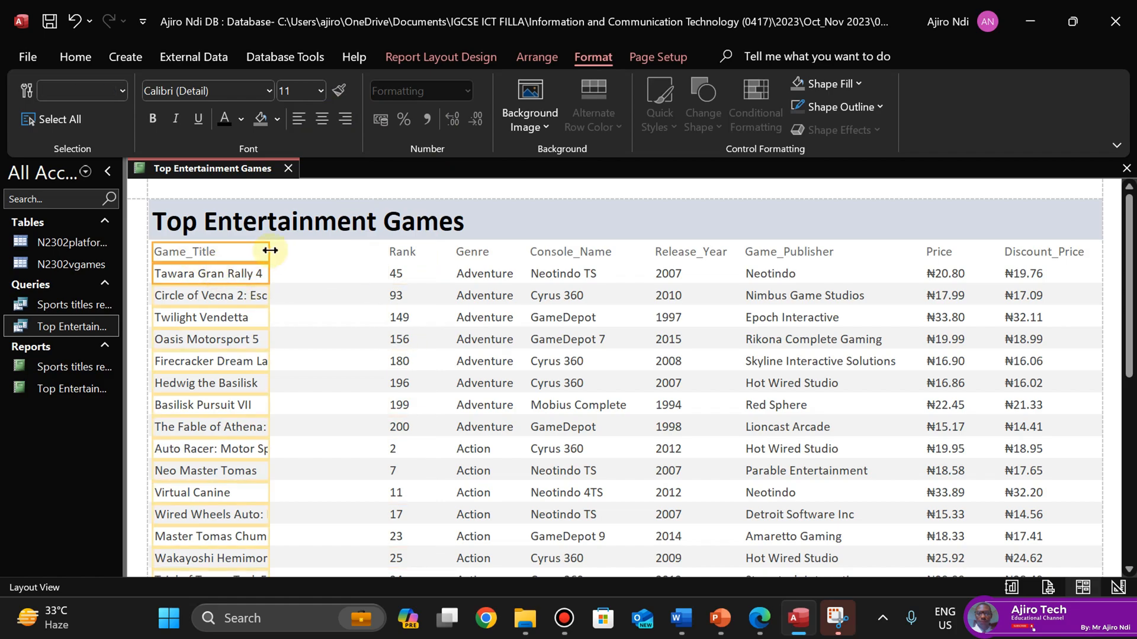
pyautogui.moveTo(269, 250); pyautogui.dragTo(359, 253)
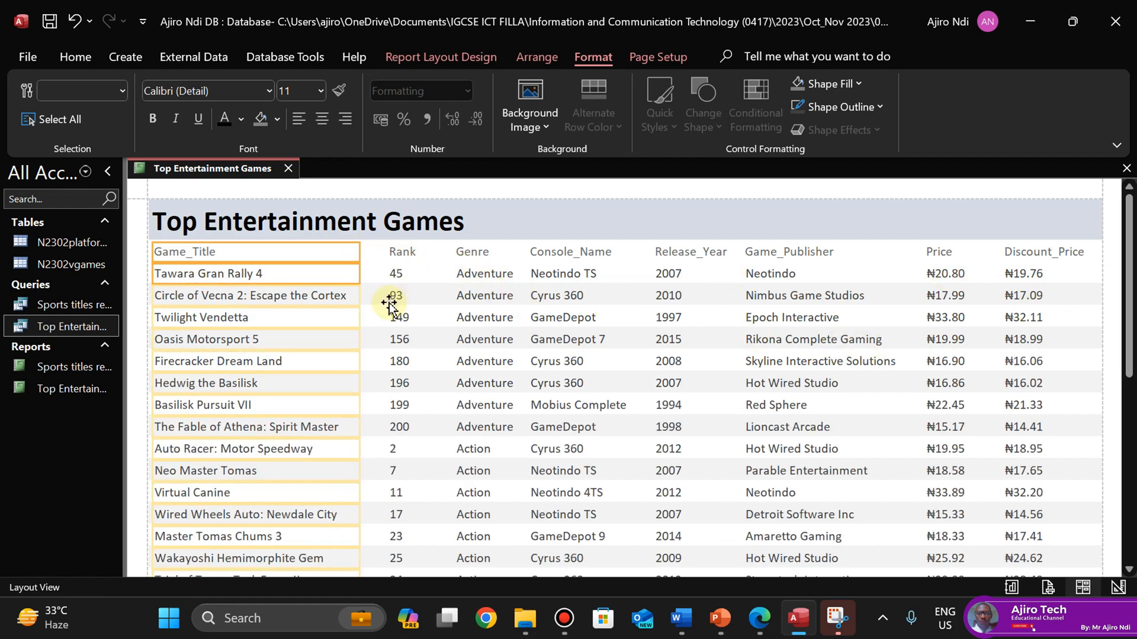
pyautogui.rightClick(229, 169)
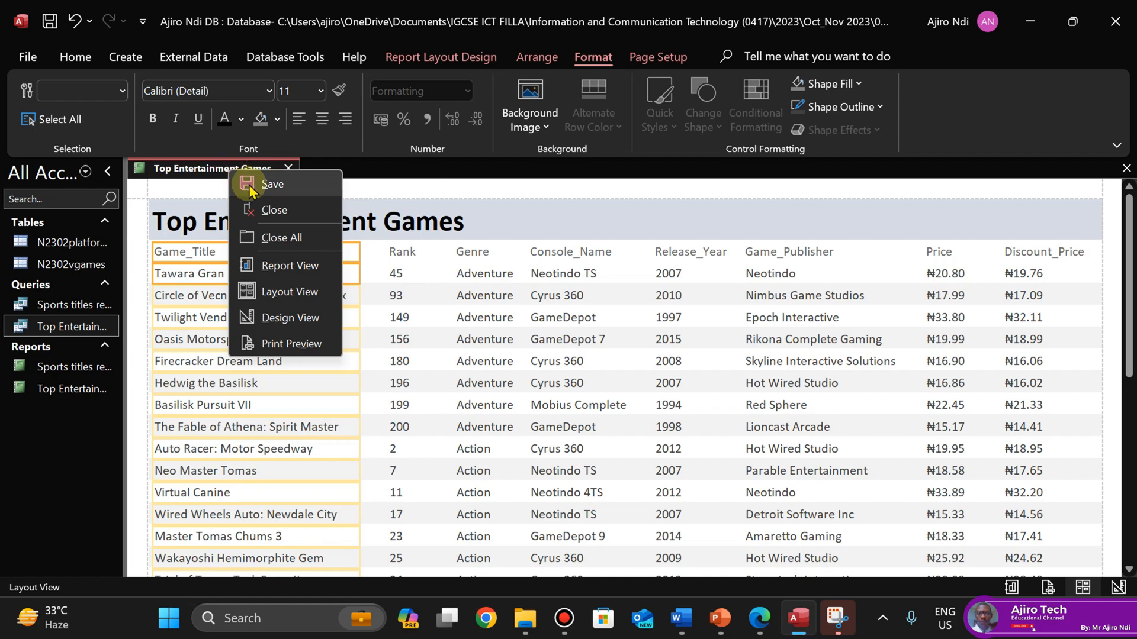
pyautogui.click(244, 183)
# Preview both pages of the report as printed to check page width and full display of labels and data, then close the preview
pyautogui.click(74, 59)
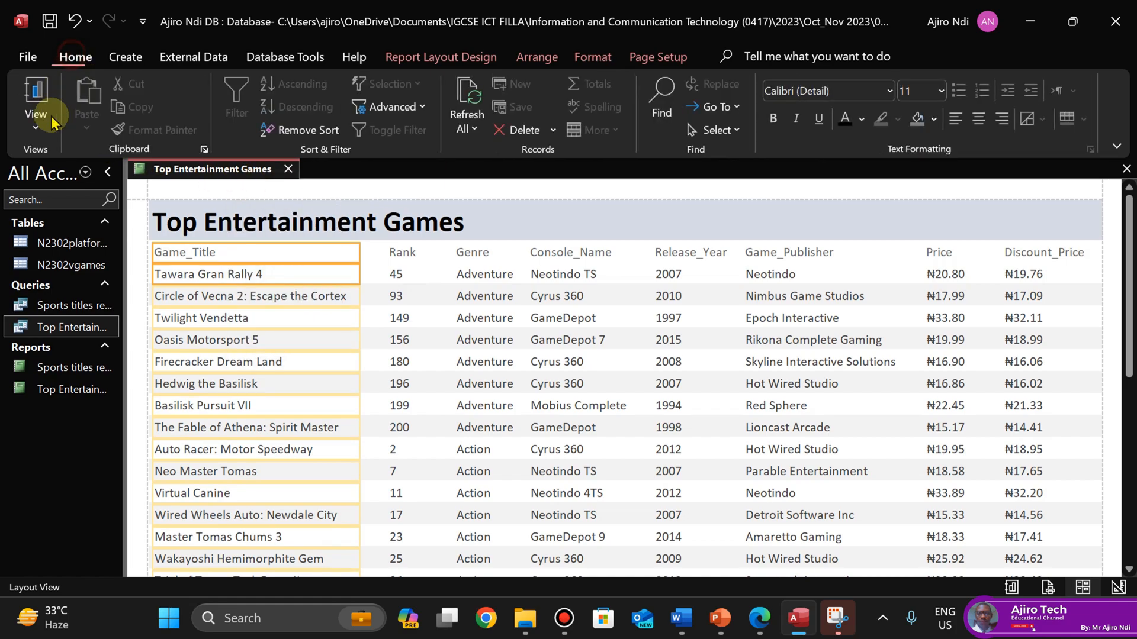
pyautogui.click(42, 131)
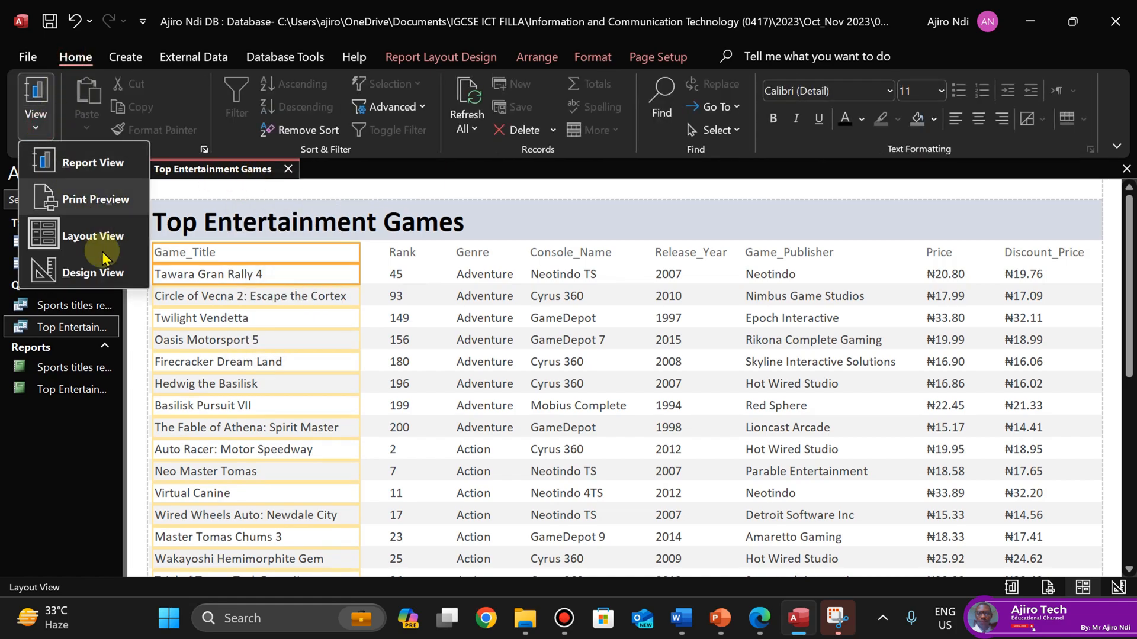
pyautogui.click(96, 204)
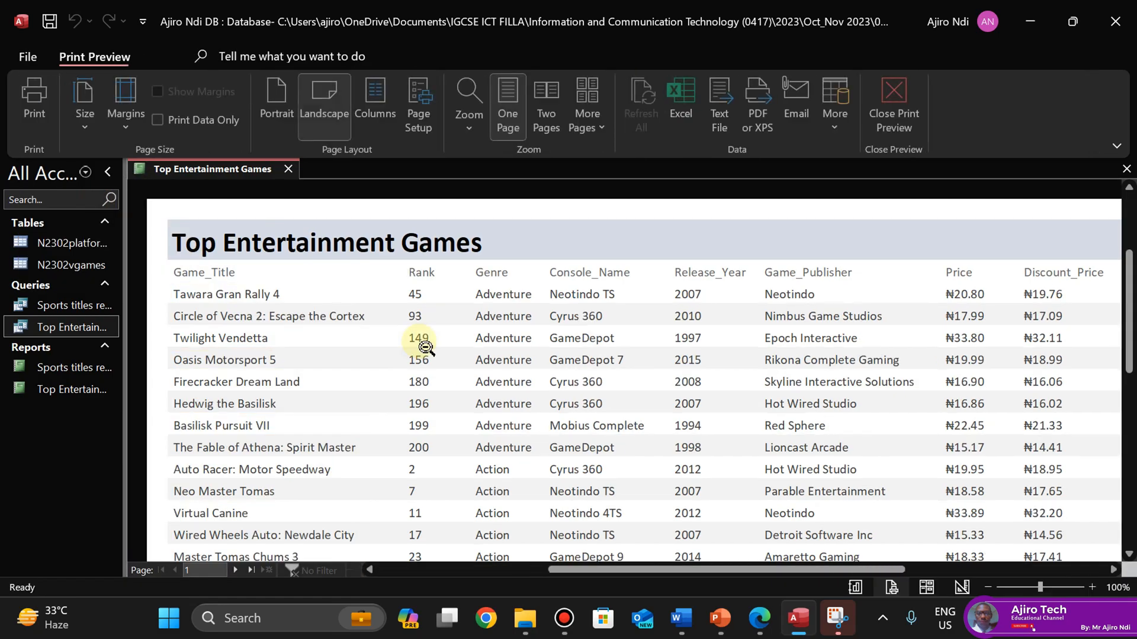
pyautogui.click(608, 330)
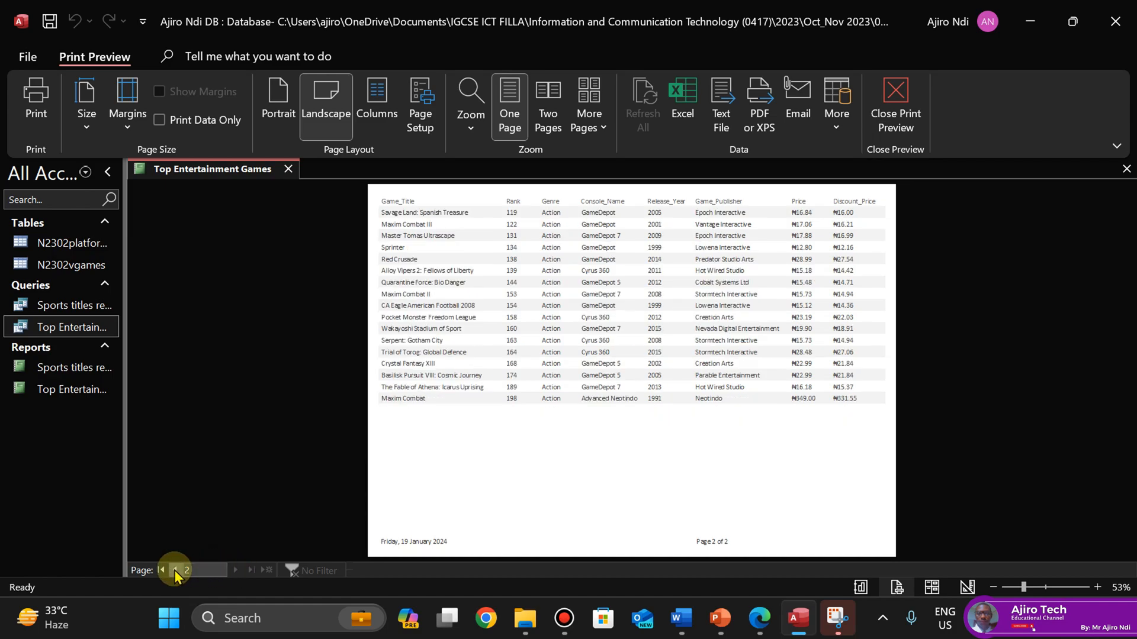
pyautogui.click(174, 570)
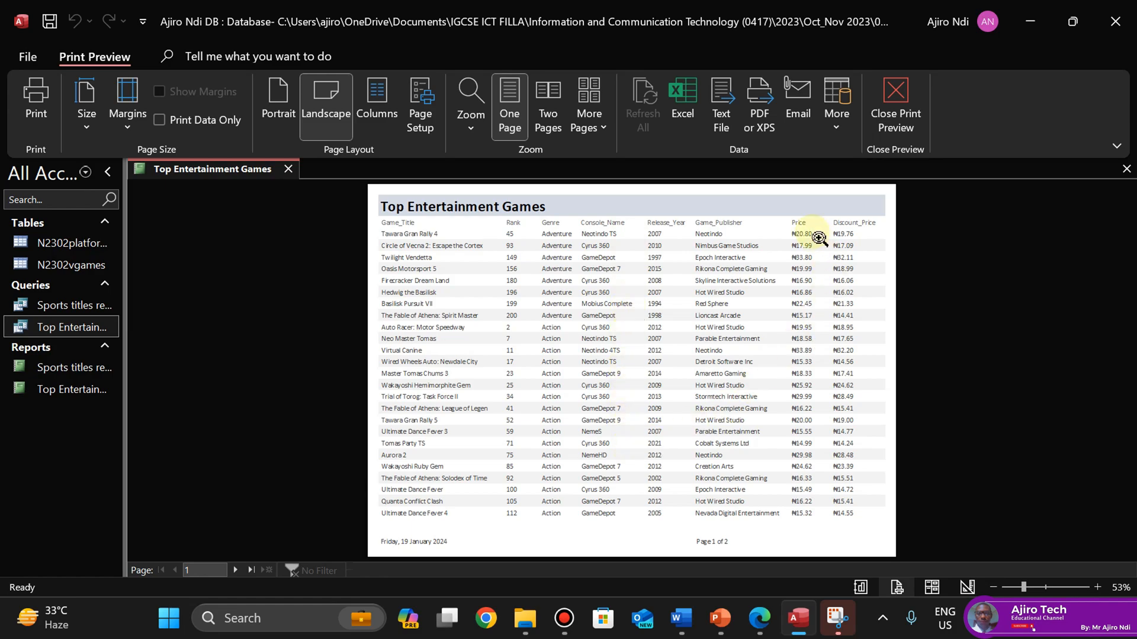
pyautogui.click(236, 571)
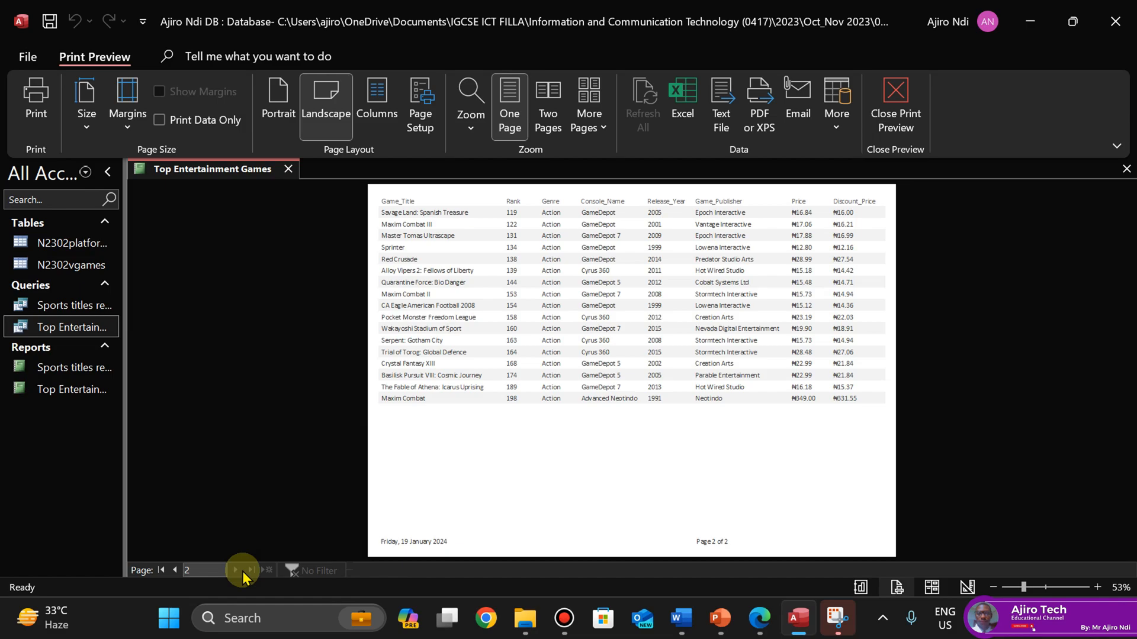
pyautogui.click(176, 571)
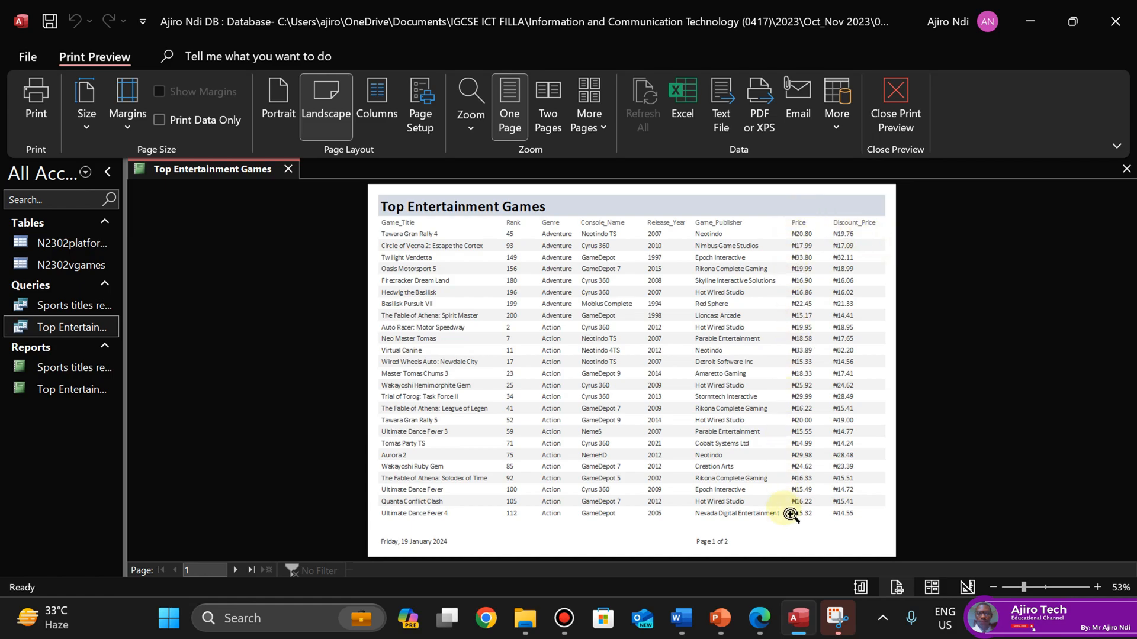
pyautogui.click(892, 103)
# Shift the Discount_Price and Price labels and data columns slightly to the right to even out the spacing
pyautogui.click(1047, 254)
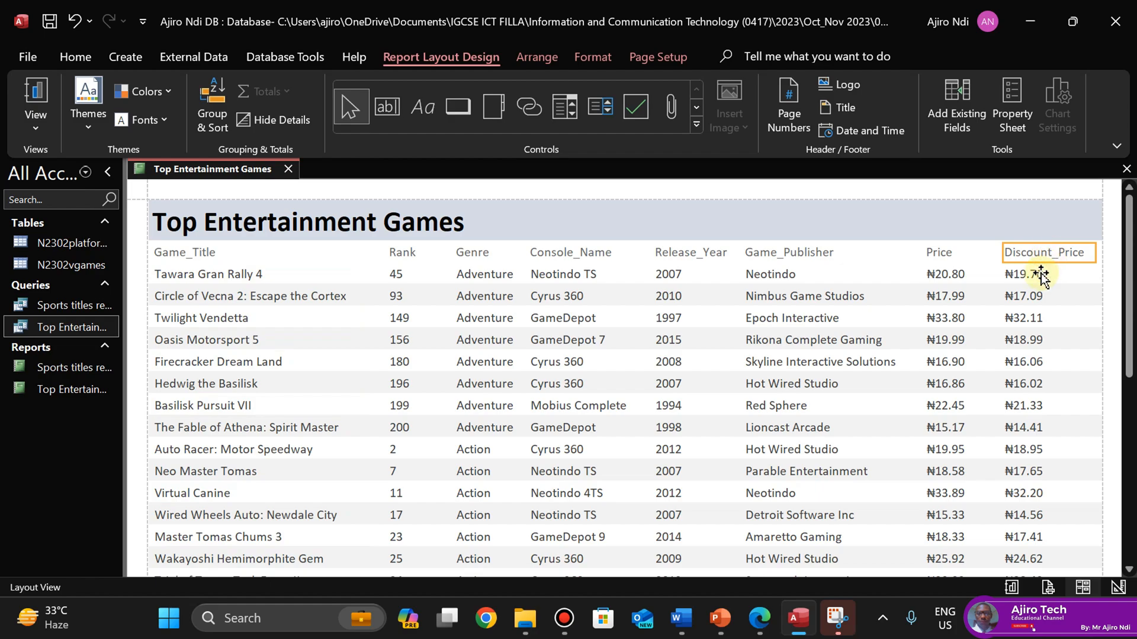
pyautogui.keyDown('shift'); pyautogui.click(1042, 275); pyautogui.keyUp('shift')
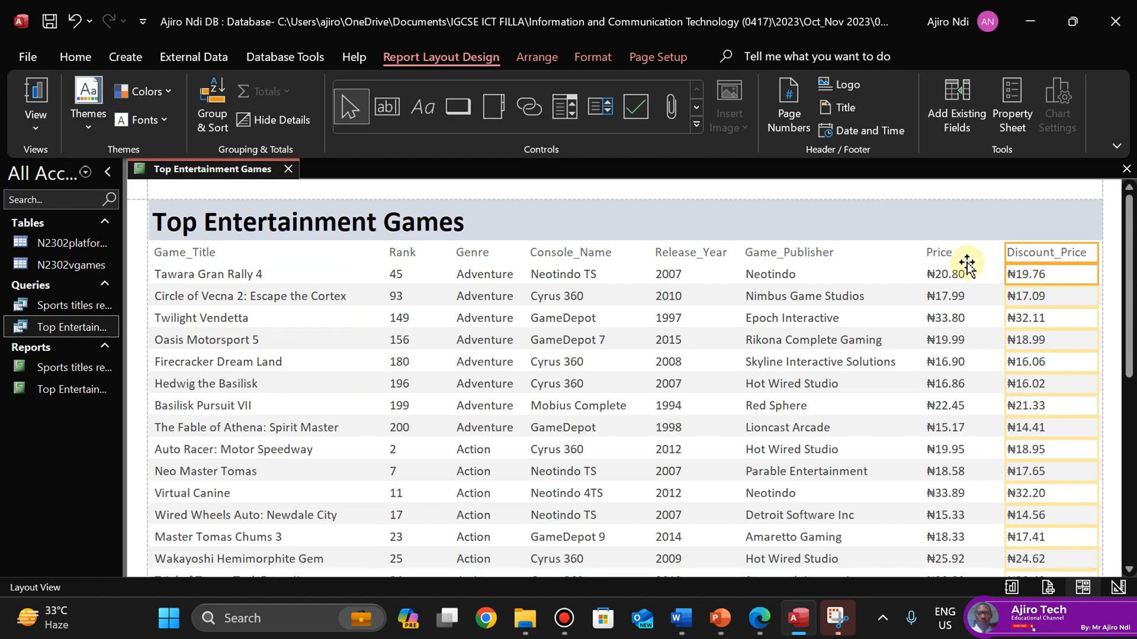
pyautogui.click(945, 254)
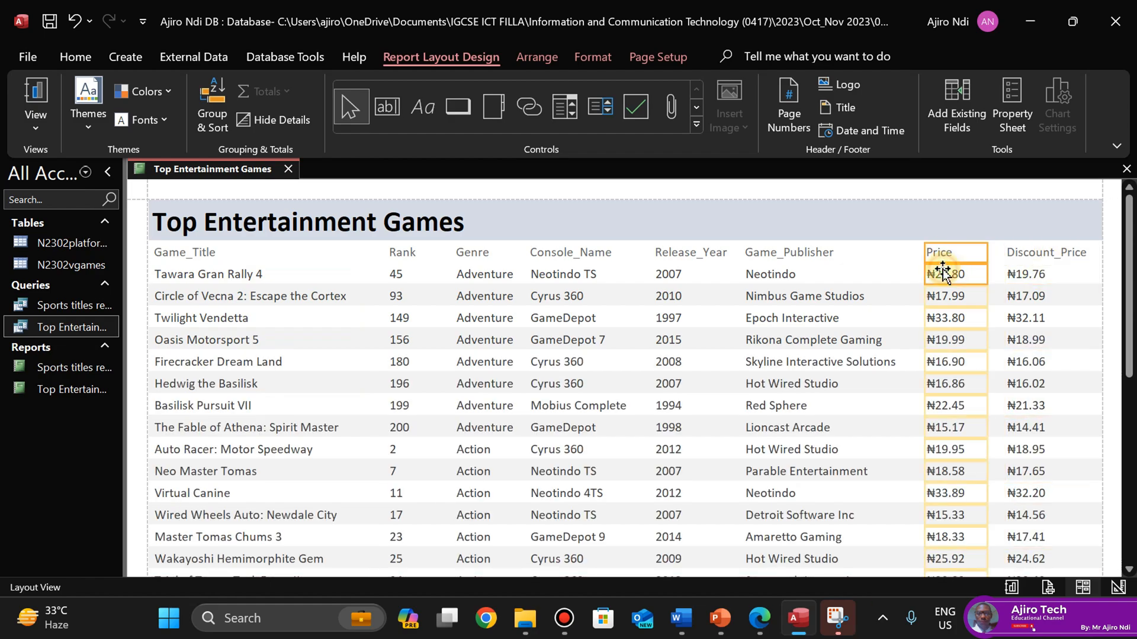
pyautogui.keyDown('shift'); pyautogui.click(942, 273); pyautogui.keyUp('shift')
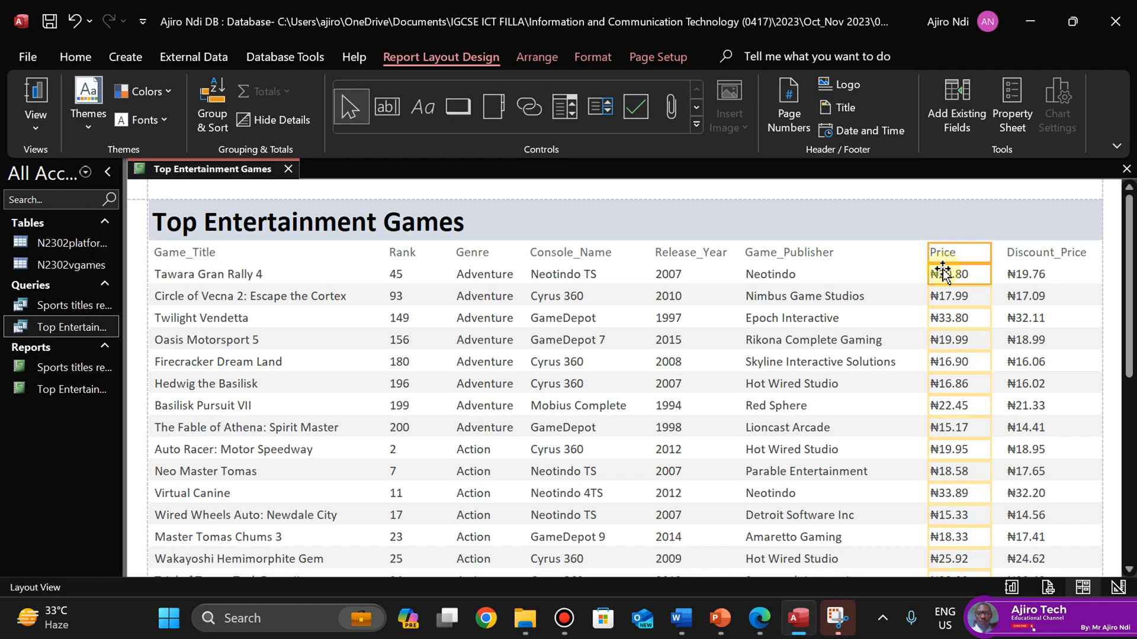
pyautogui.keyDown('shift'); pyautogui.click(1019, 254); pyautogui.keyUp('shift')
pyautogui.click(808, 258)
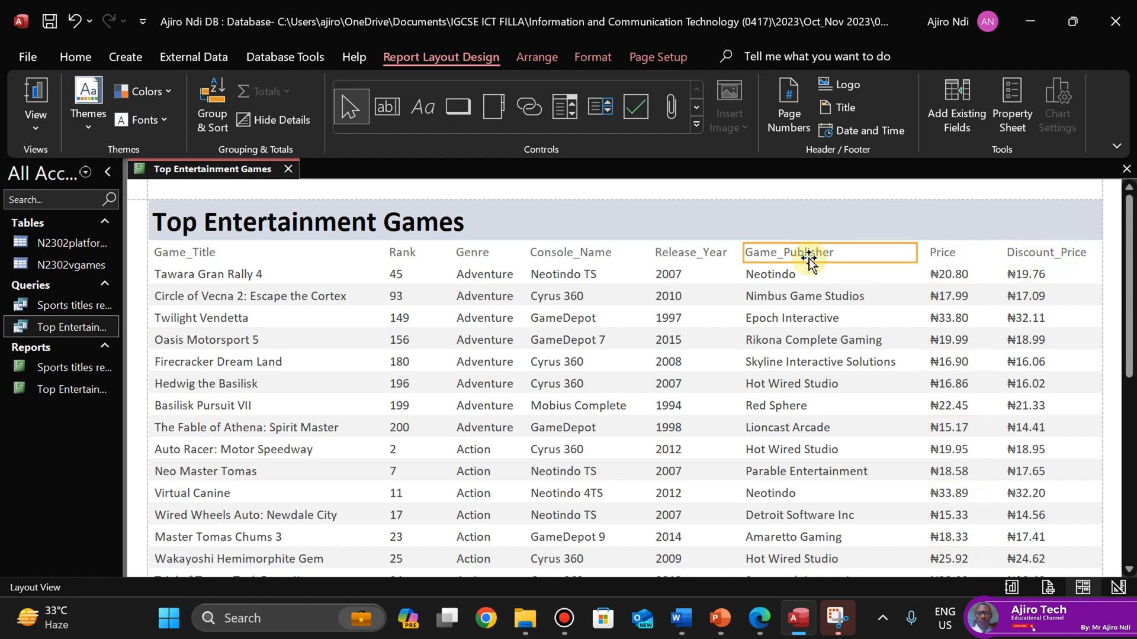
pyautogui.click(705, 254)
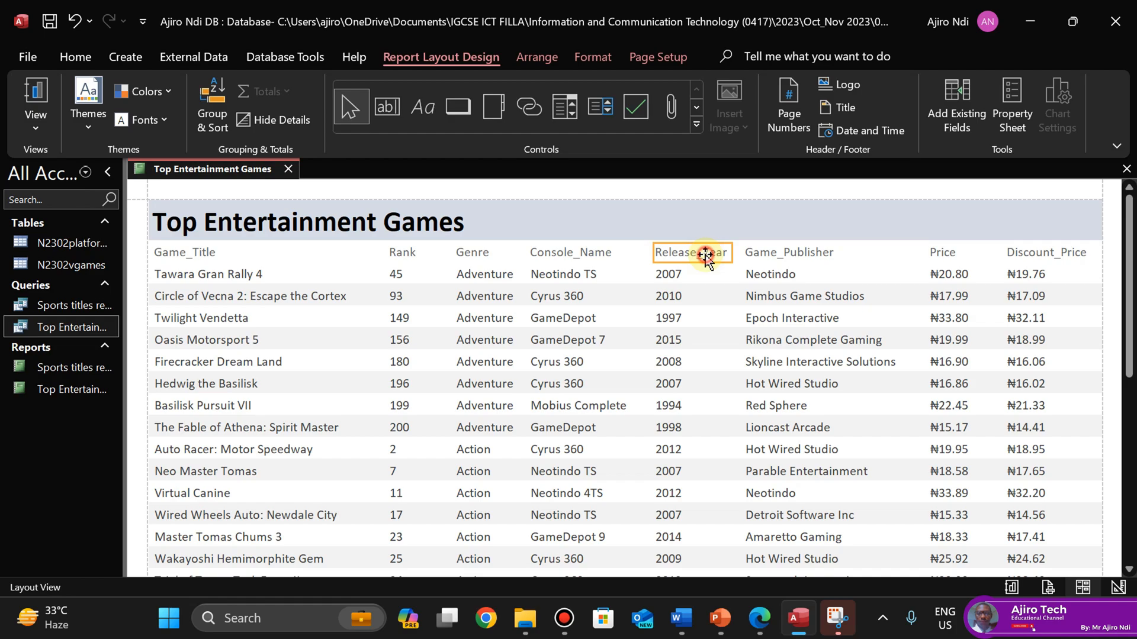
pyautogui.keyDown('shift'); pyautogui.click(679, 274); pyautogui.keyUp('shift')
pyautogui.keyDown('shift'); pyautogui.click(771, 253); pyautogui.keyUp('shift')
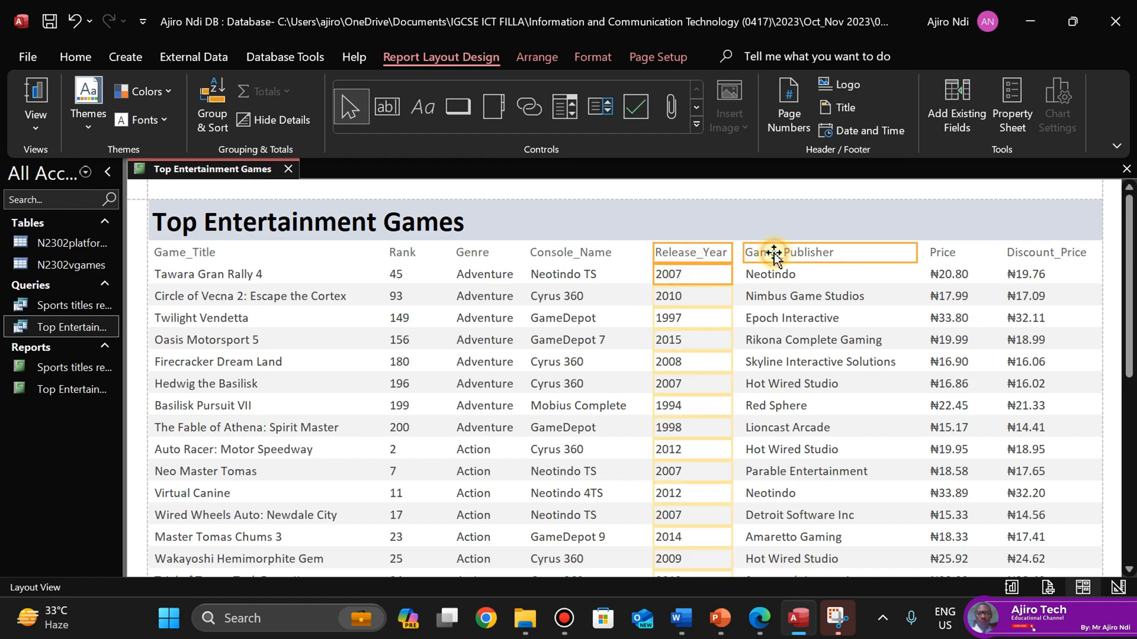
pyautogui.click(582, 251)
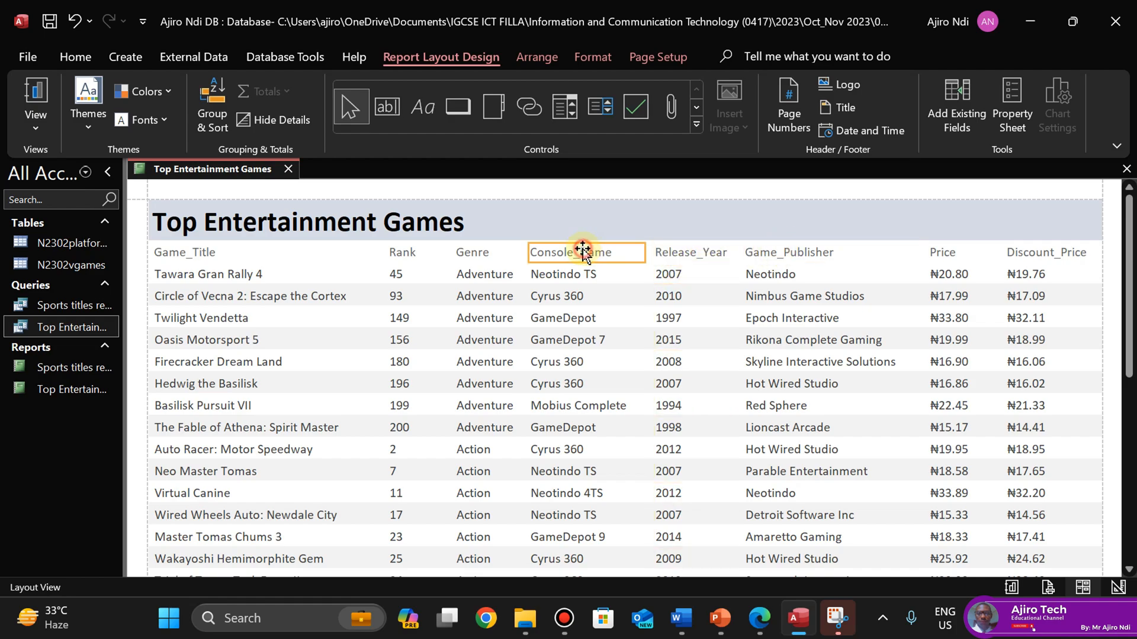
pyautogui.click(480, 249)
pyautogui.keyDown('shift'); pyautogui.click(467, 274); pyautogui.keyUp('shift')
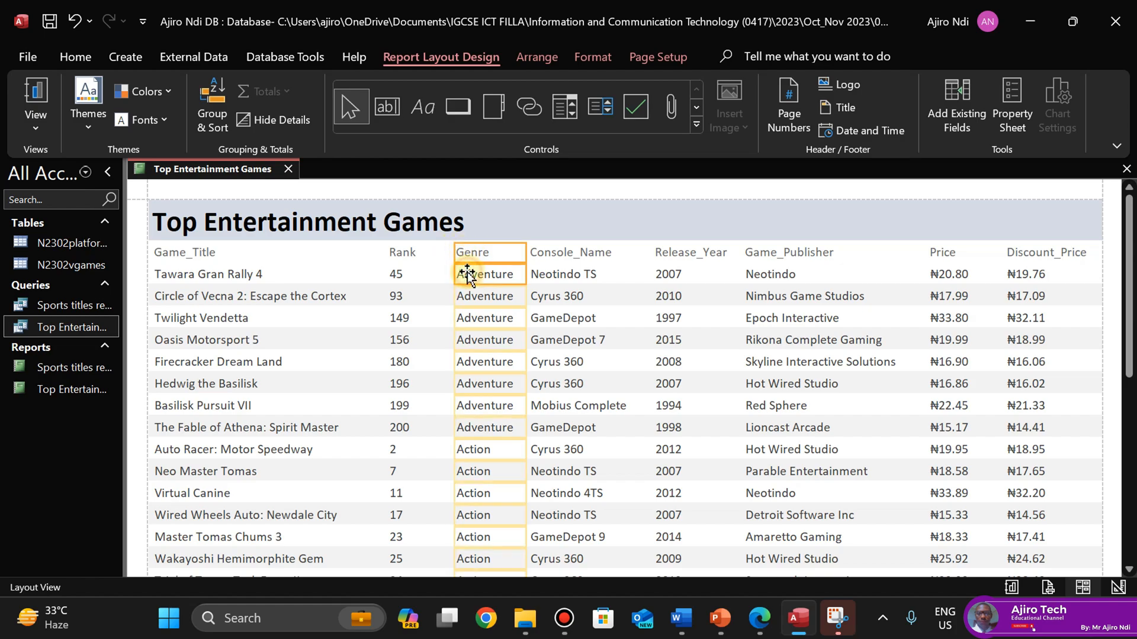
pyautogui.click(398, 250)
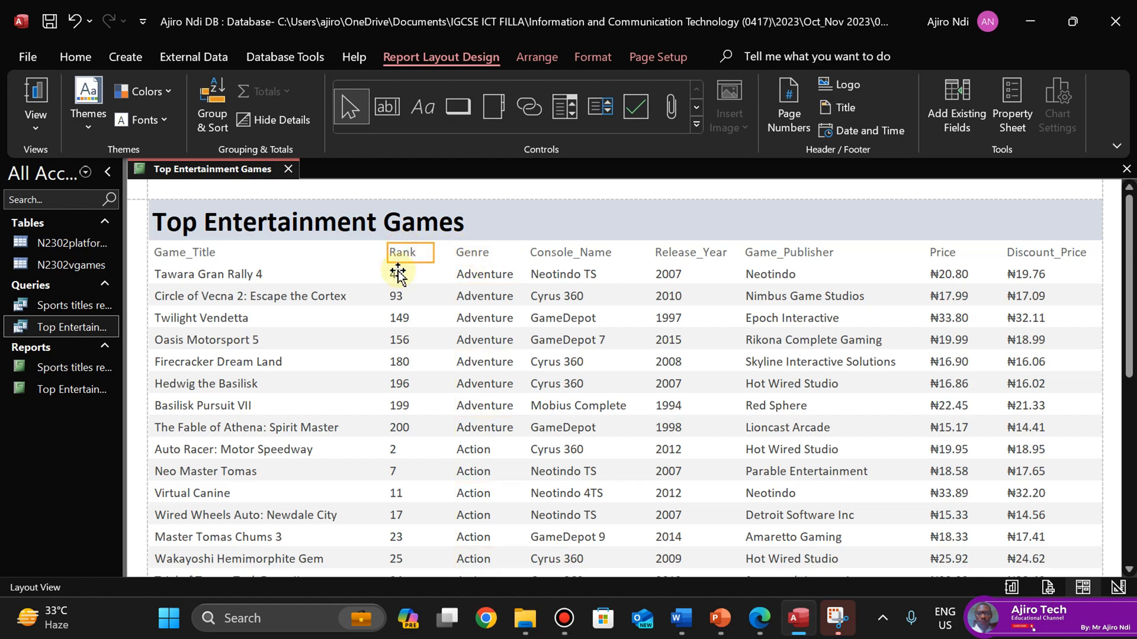
pyautogui.keyDown('shift'); pyautogui.click(398, 274); pyautogui.keyUp('shift')
# Shift the Genre label and data column slightly left, toward Rank, to even out the column spacing
pyautogui.click(472, 253)
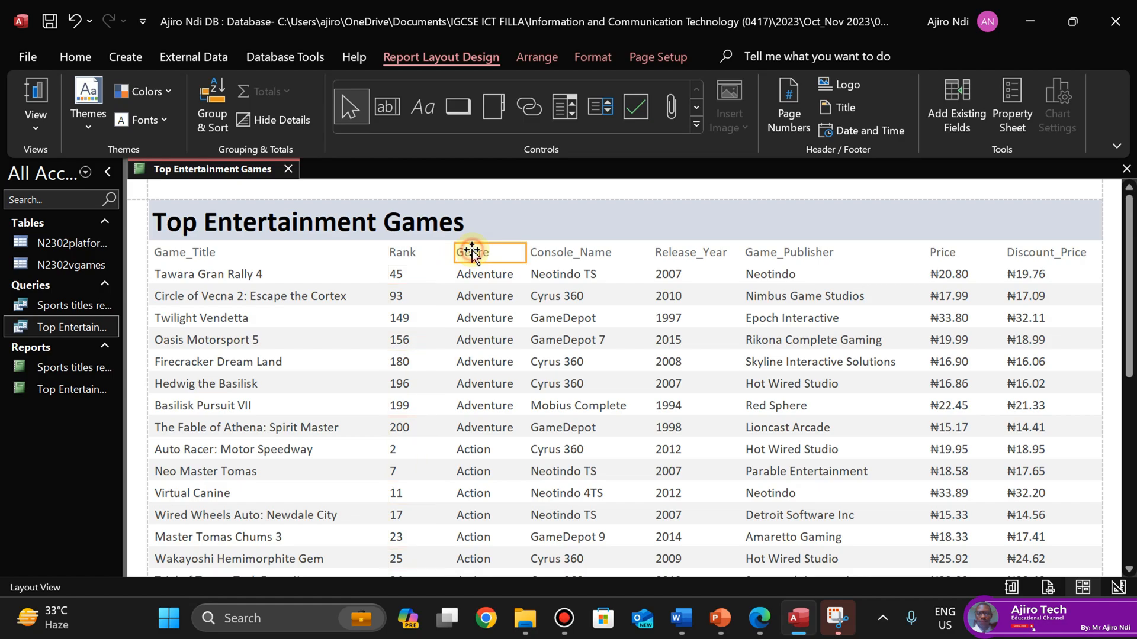
pyautogui.keyDown('shift'); pyautogui.click(469, 274); pyautogui.keyUp('shift')
pyautogui.moveTo(469, 274); pyautogui.dragTo(463, 272)
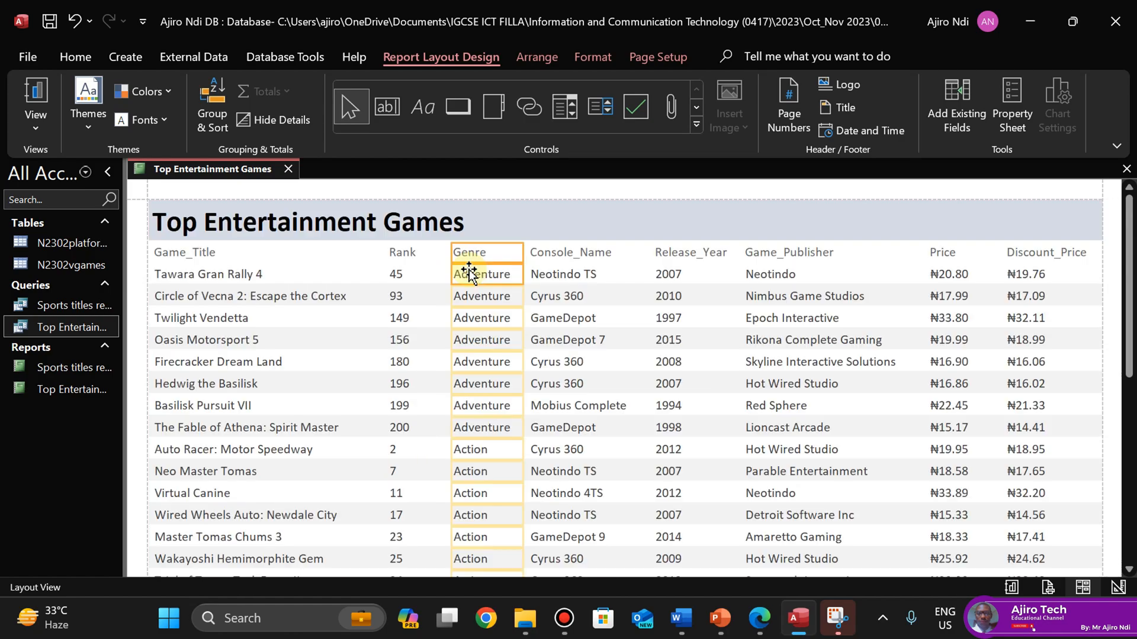
pyautogui.click(414, 251)
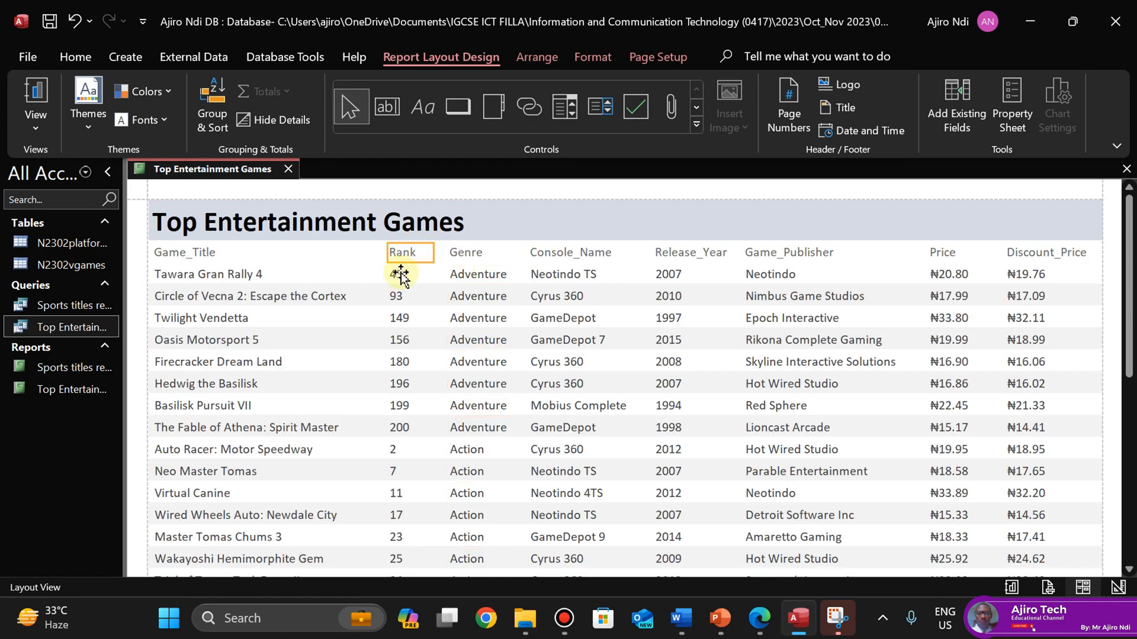
pyautogui.keyDown('shift'); pyautogui.click(402, 274); pyautogui.keyUp('shift')
pyautogui.keyDown('shift'); pyautogui.click(469, 251); pyautogui.keyUp('shift')
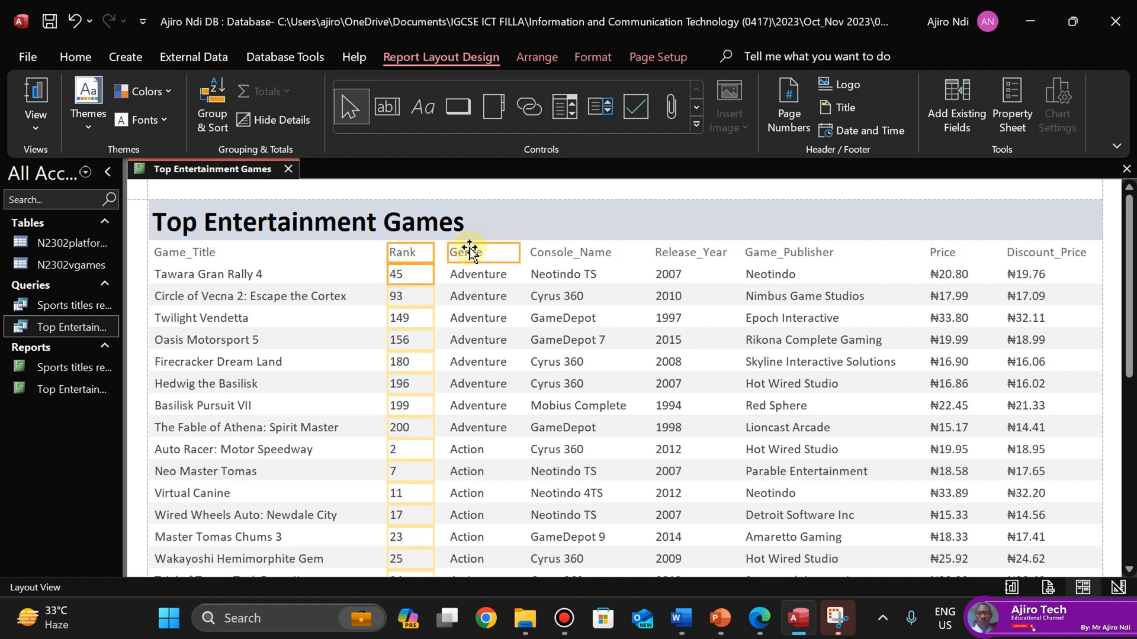
pyautogui.keyDown('shift'); pyautogui.click(546, 252); pyautogui.keyUp('shift')
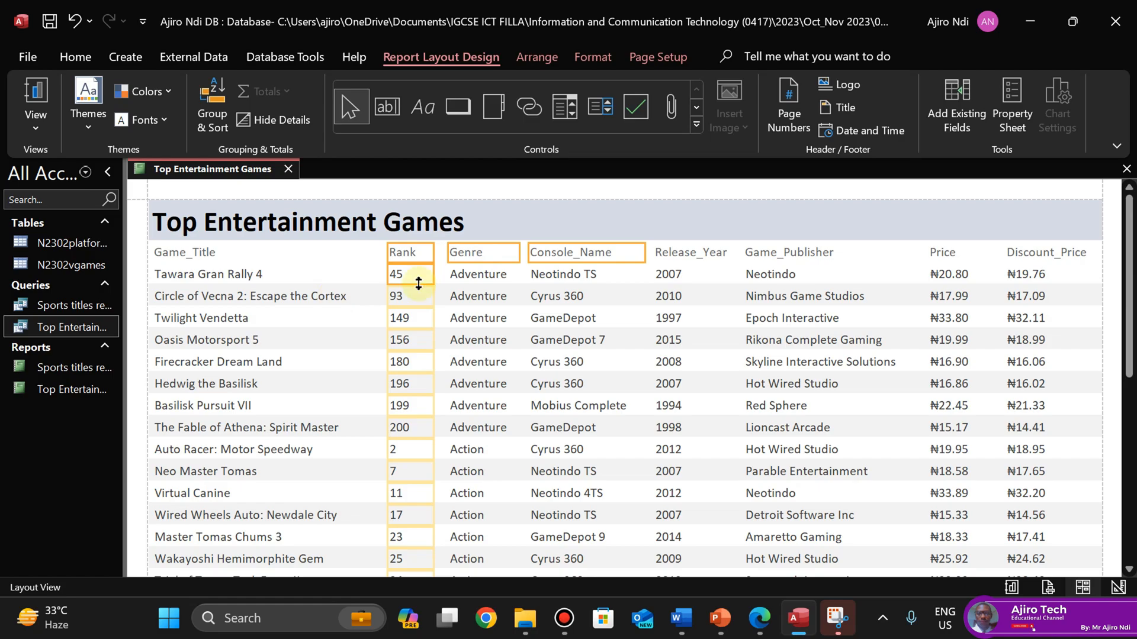
pyautogui.click(626, 222)
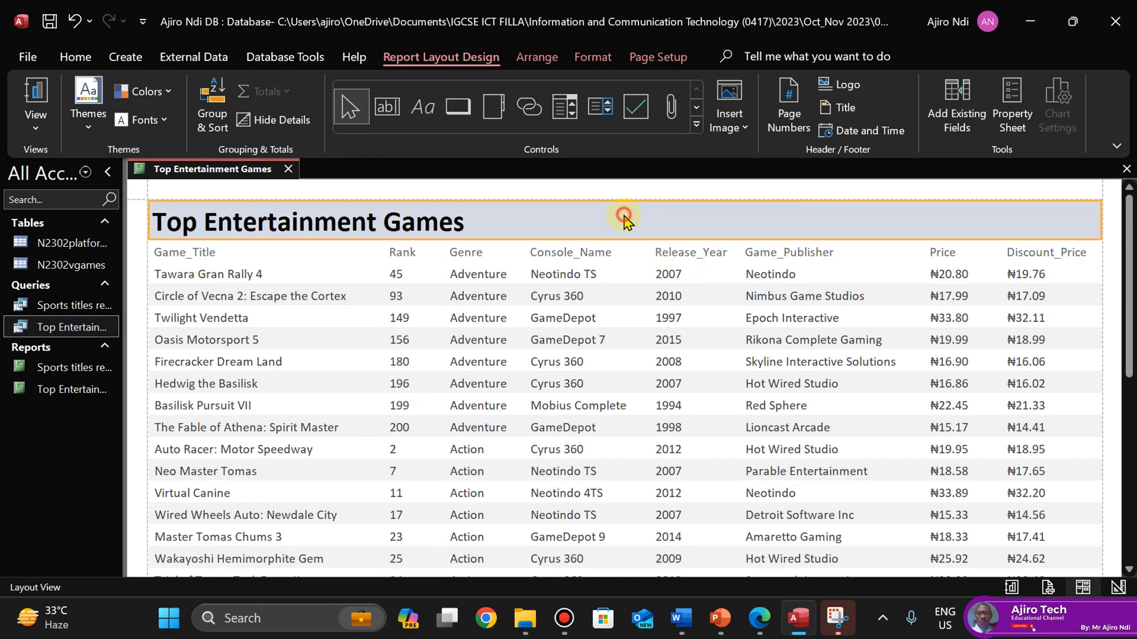
# Check the question's earliest release year requirement, and add a Min total to the Release_Year column of the report
pyautogui.click(762, 619)
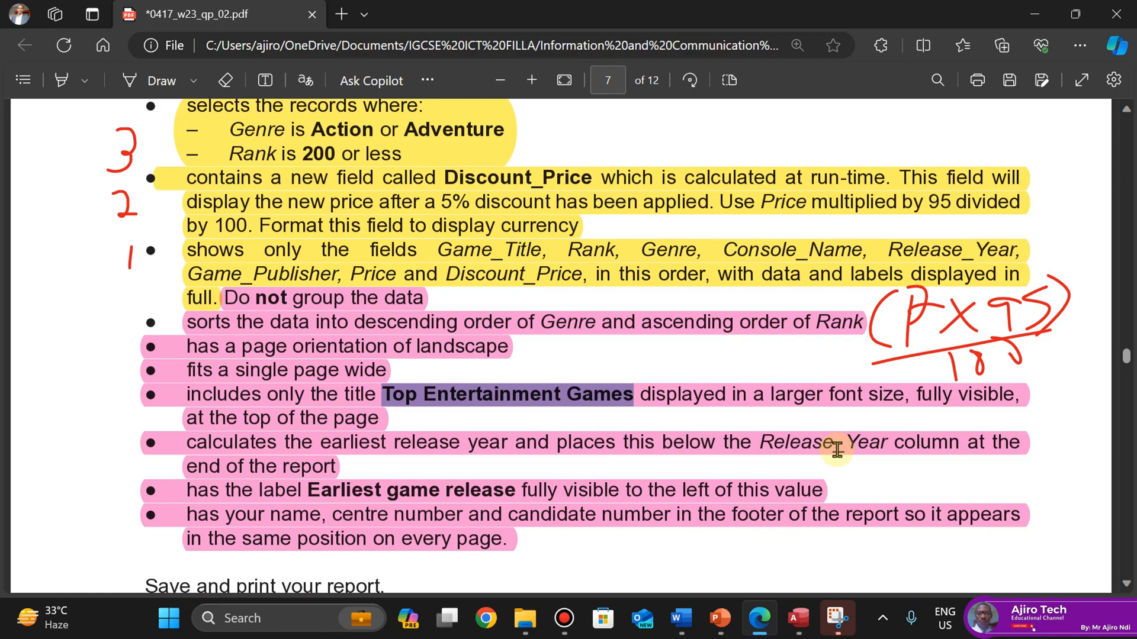
pyautogui.click(799, 621)
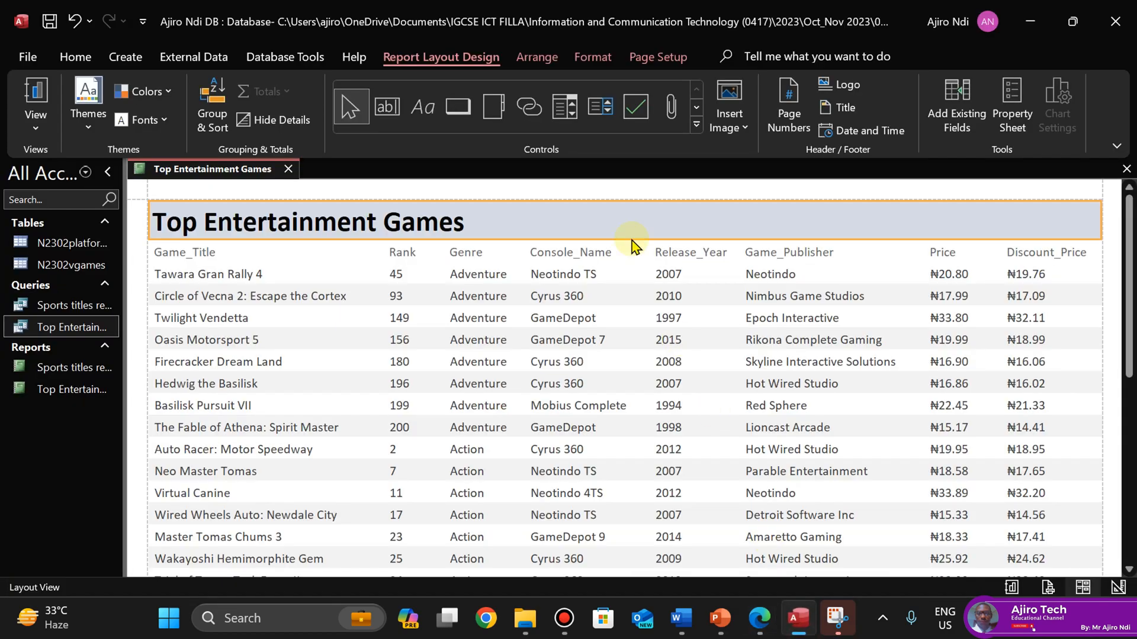
pyautogui.click(662, 275)
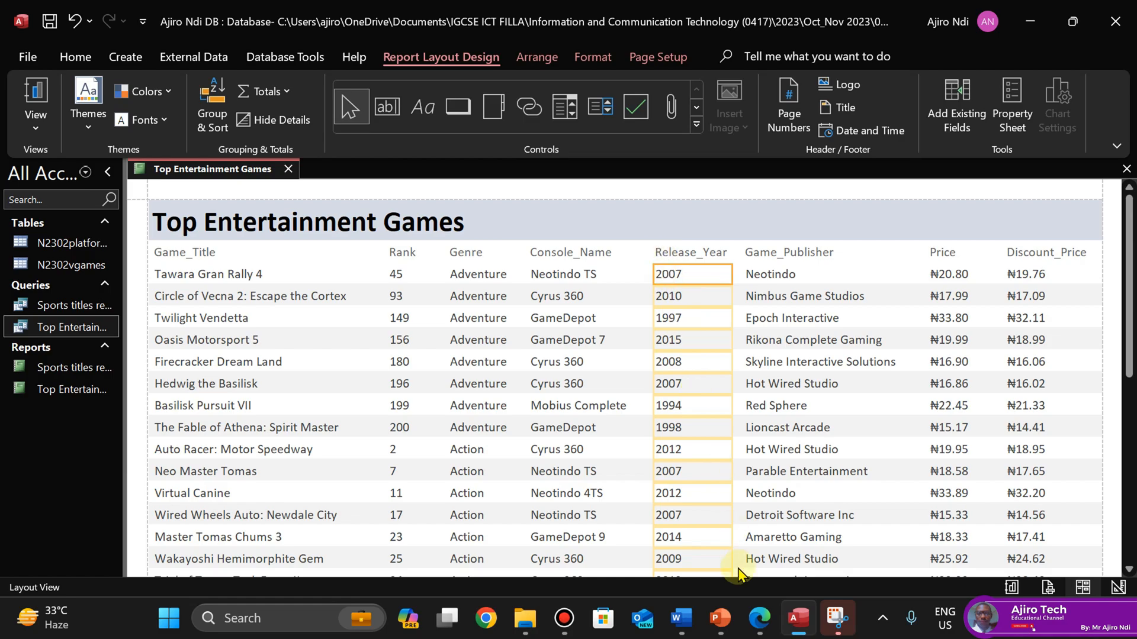
pyautogui.hotkey('alt', 'Tab')
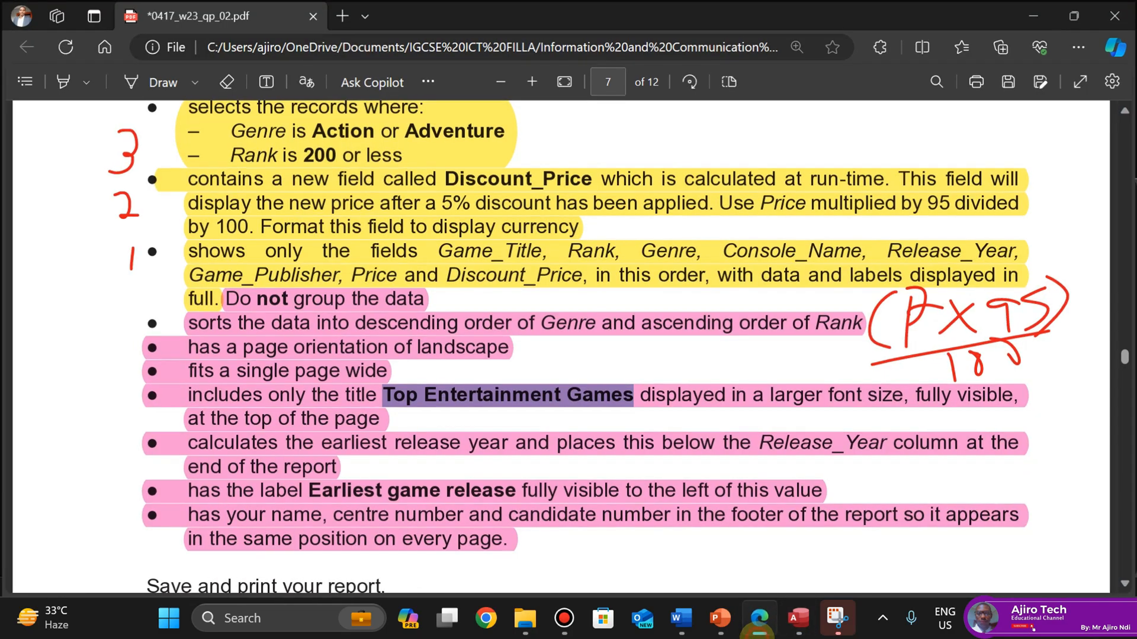
pyautogui.hotkey('alt', 'Tab')
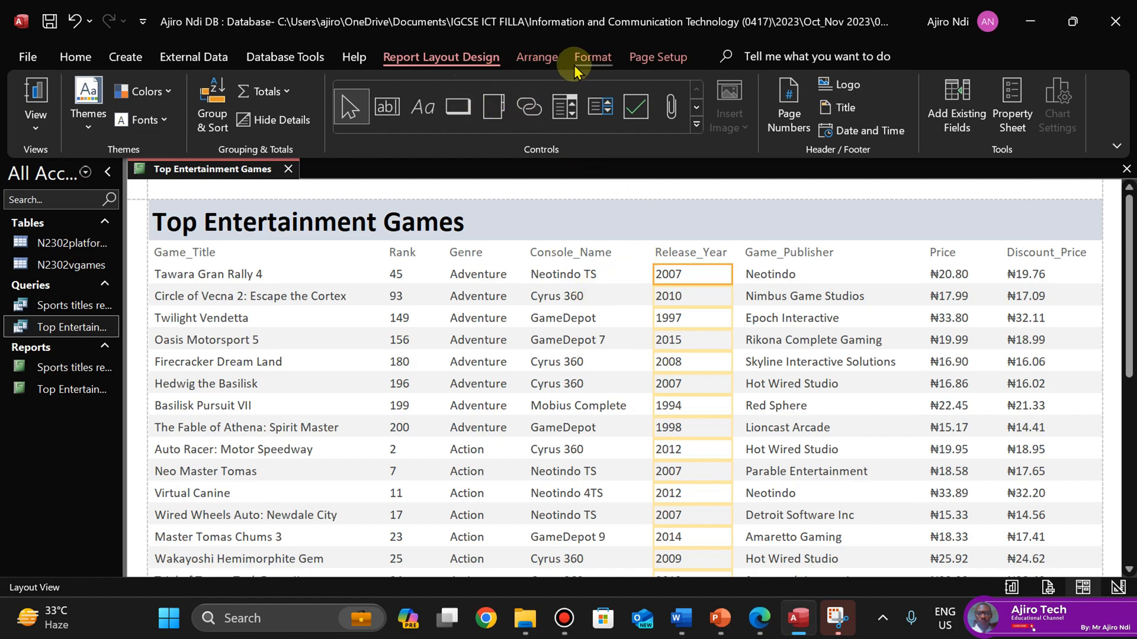
pyautogui.click(283, 93)
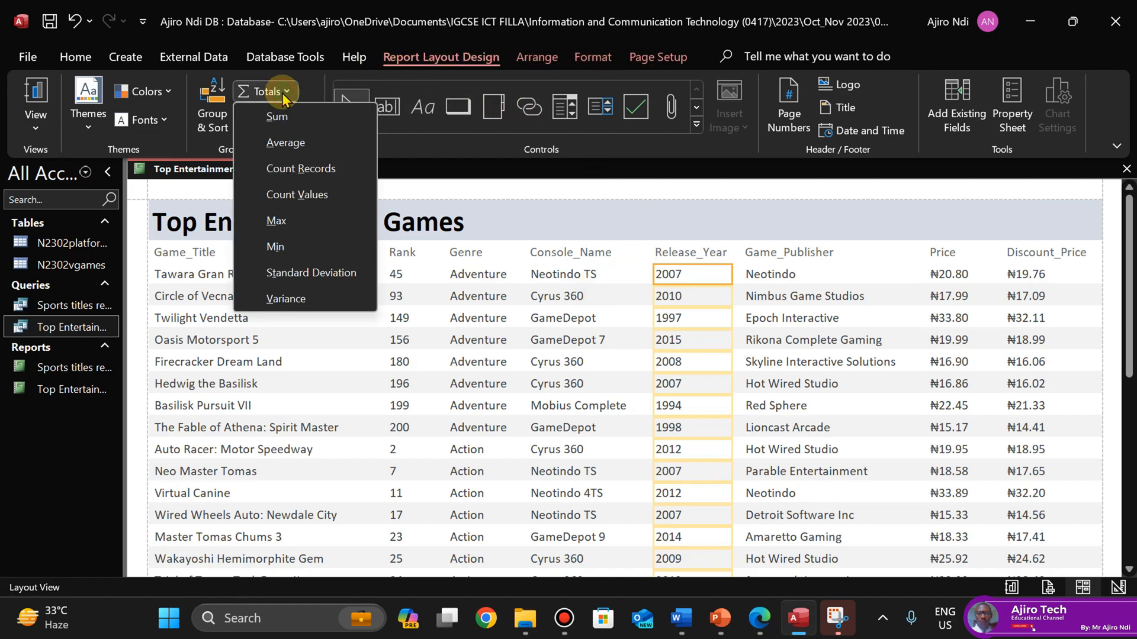
pyautogui.click(295, 248)
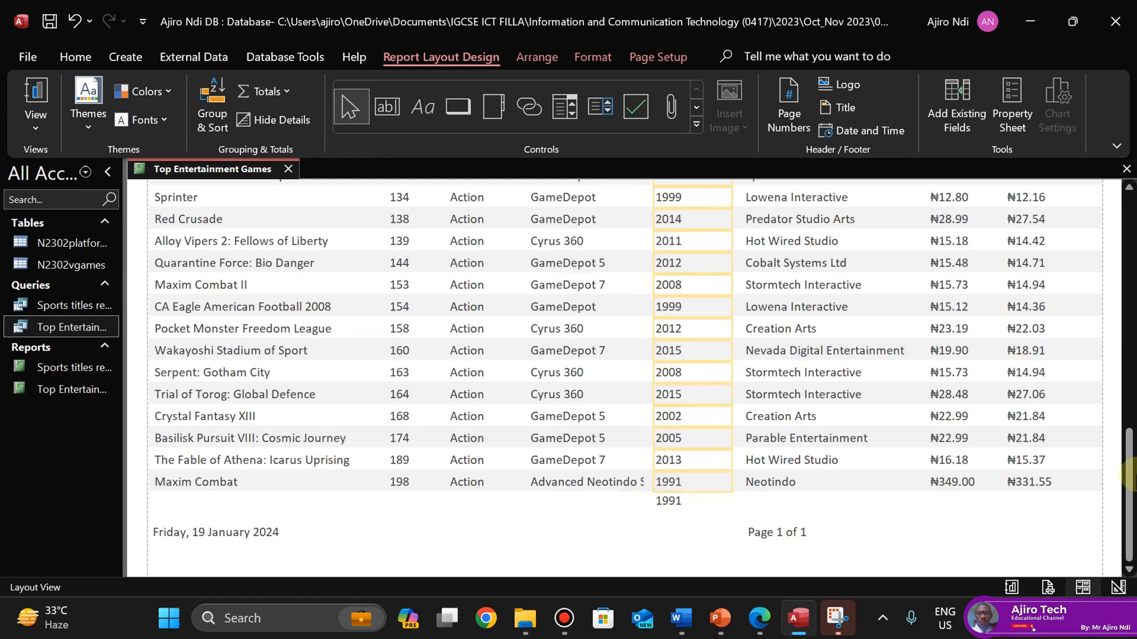
# Narrow the Discount_Price label and data column slightly and shift them right, keeping the label fully displayed
pyautogui.moveTo(1127, 494); pyautogui.dragTo(1086, 234)
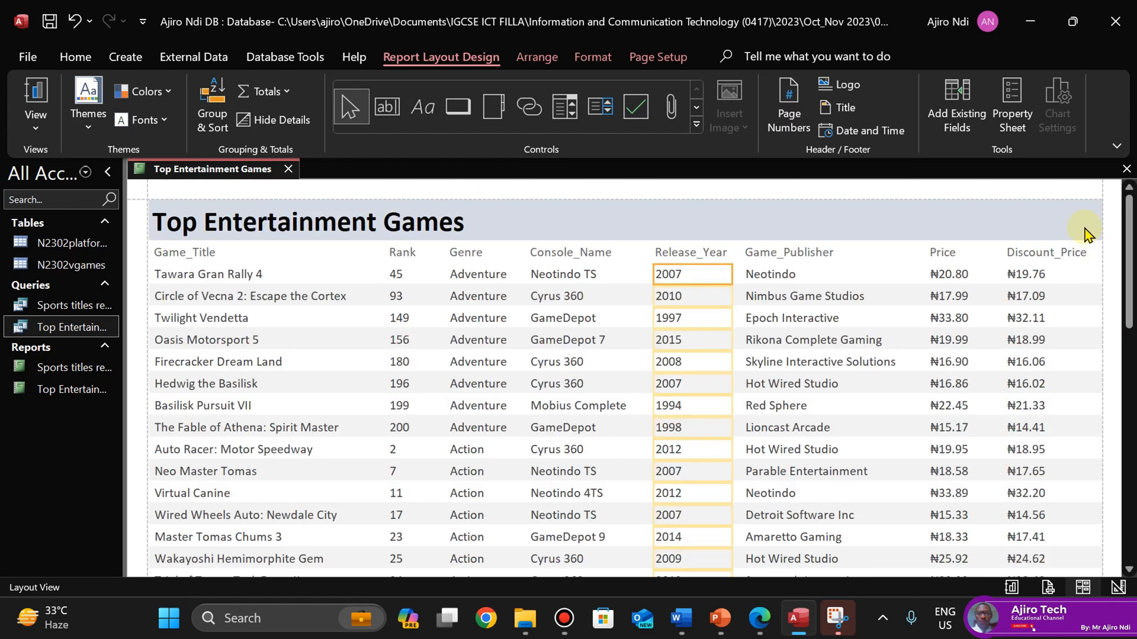
pyautogui.click(598, 253)
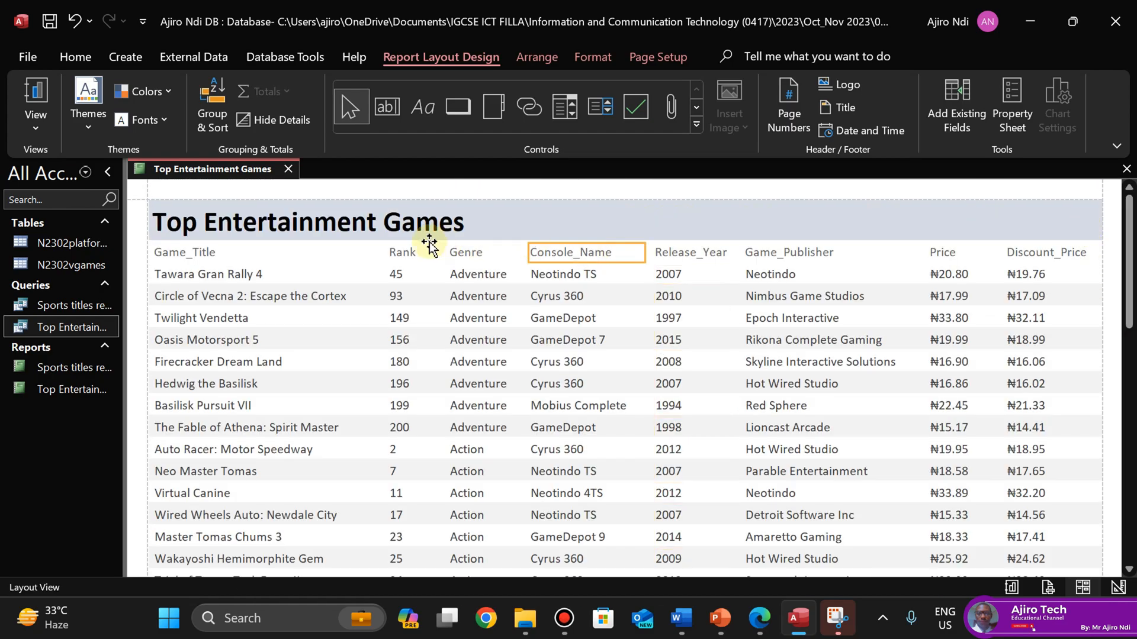
pyautogui.click(1018, 254)
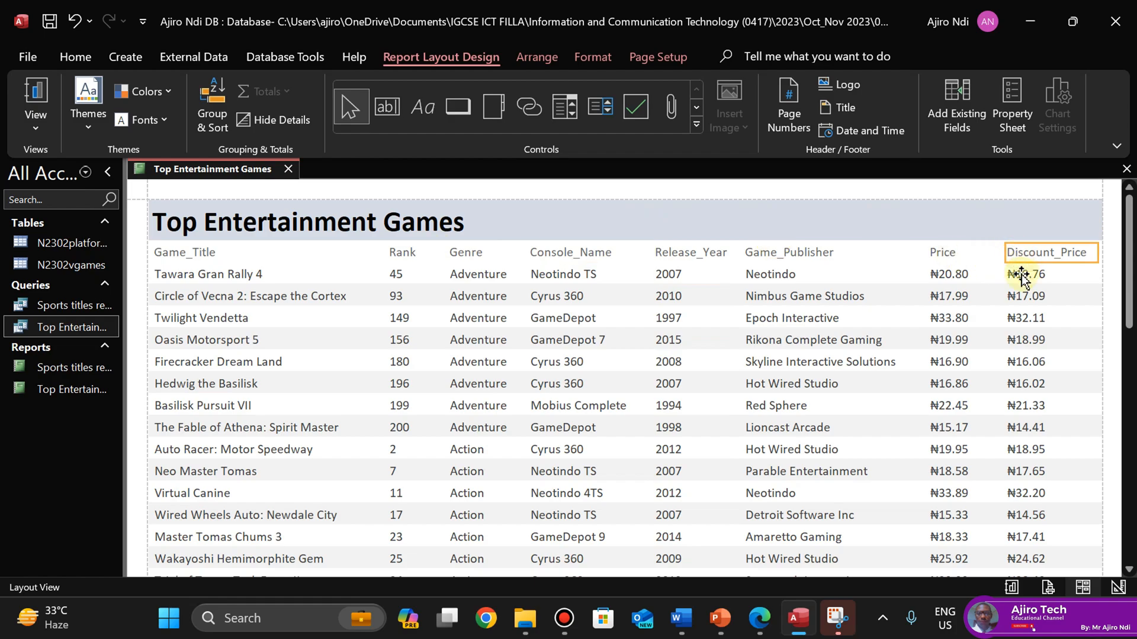
pyautogui.click(1022, 277)
pyautogui.moveTo(1096, 249); pyautogui.dragTo(1089, 251)
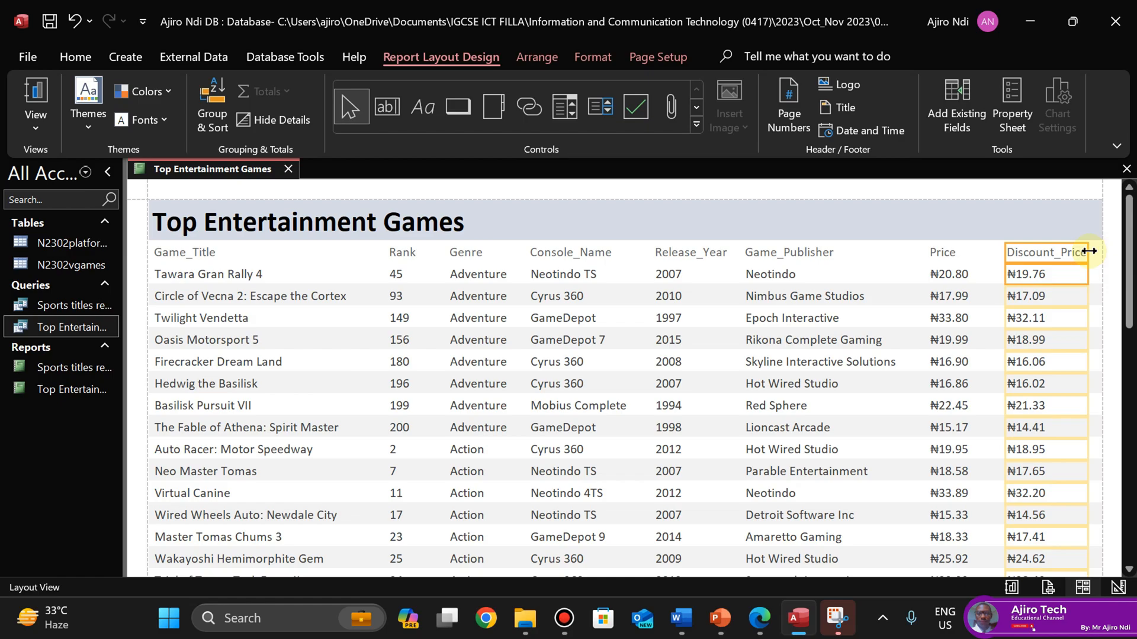
pyautogui.press('Right')
pyautogui.press('Right')
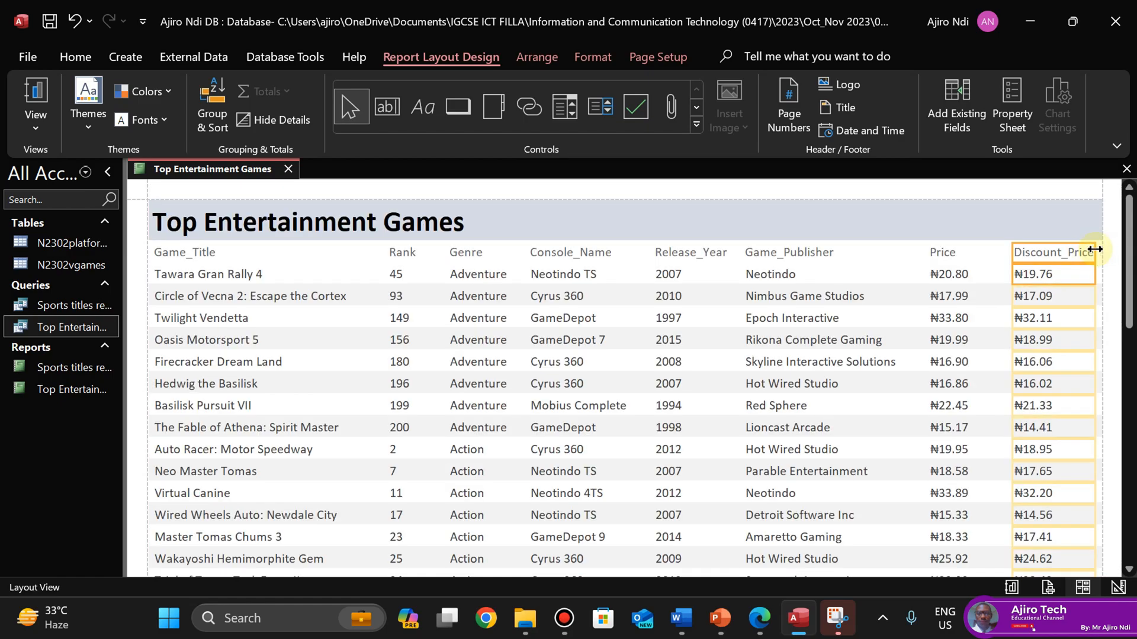
pyautogui.moveTo(1095, 250); pyautogui.dragTo(1098, 249)
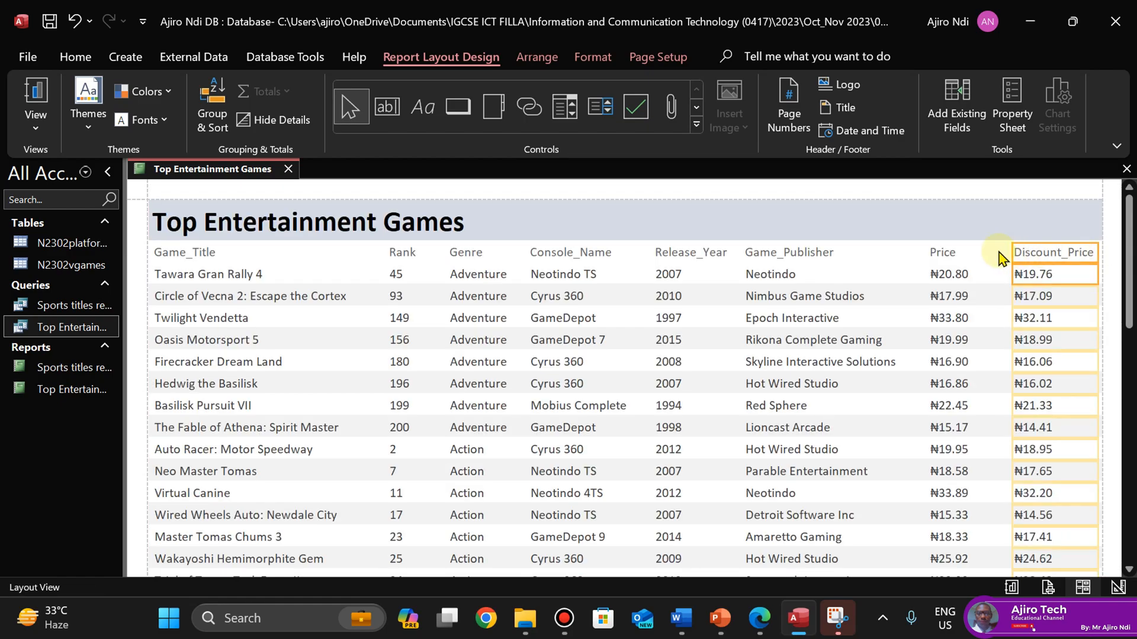
# Narrow the Price label and data column slightly and shift them right, toward Discount_Price
pyautogui.click(953, 253)
pyautogui.keyDown('shift'); pyautogui.click(946, 273); pyautogui.keyUp('shift')
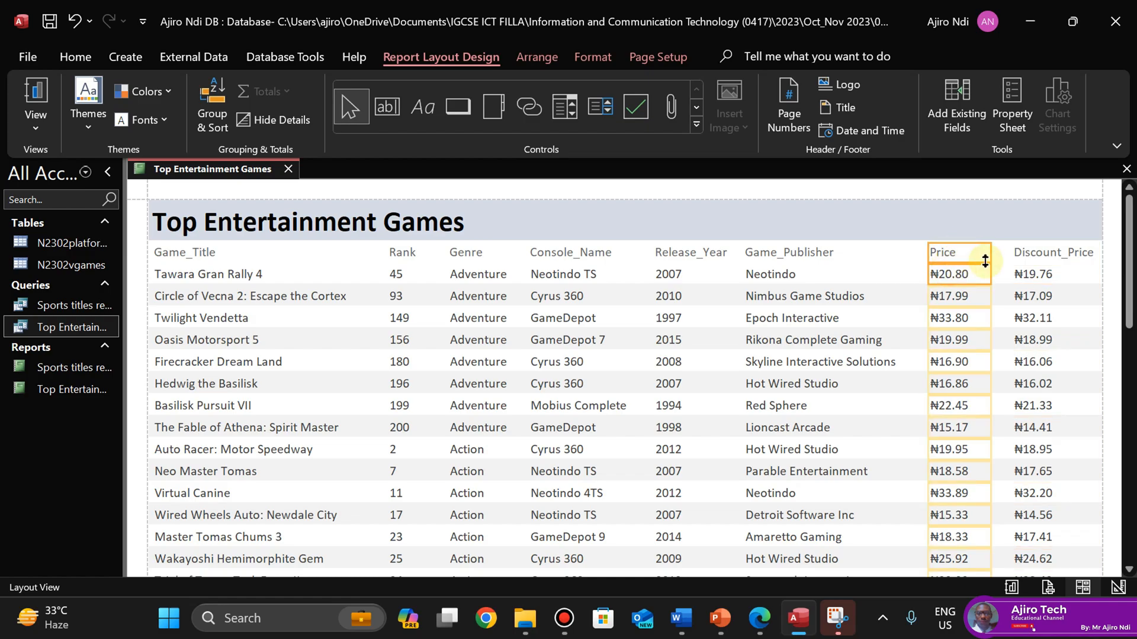
pyautogui.moveTo(991, 255); pyautogui.dragTo(982, 256)
pyautogui.press('Right')
pyautogui.press('Right')
pyautogui.press('Right')
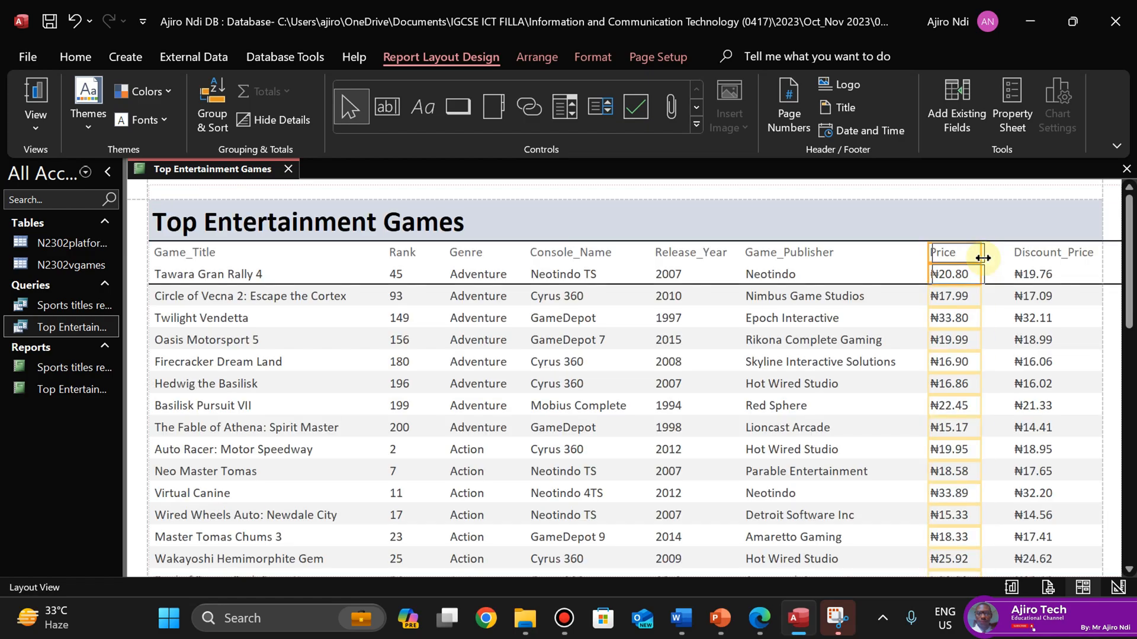
pyautogui.press('Right')
pyautogui.press('Right')
pyautogui.press('Right')
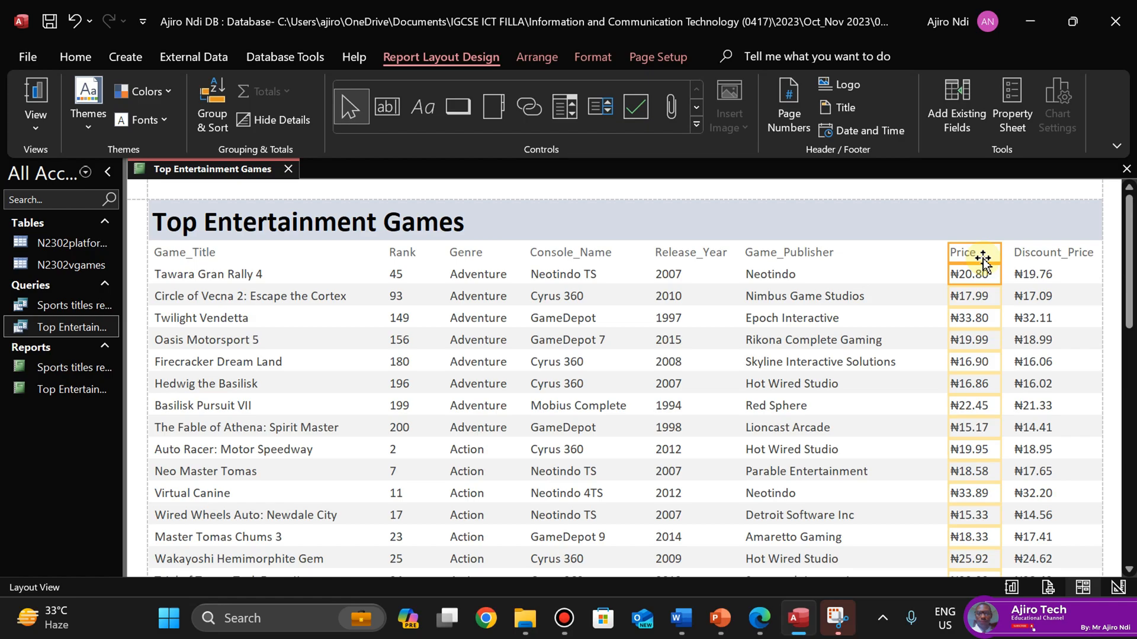
# Shift the Game_Publisher label and data column right, toward the Price column
pyautogui.click(792, 255)
pyautogui.keyDown('shift'); pyautogui.click(773, 276); pyautogui.keyUp('shift')
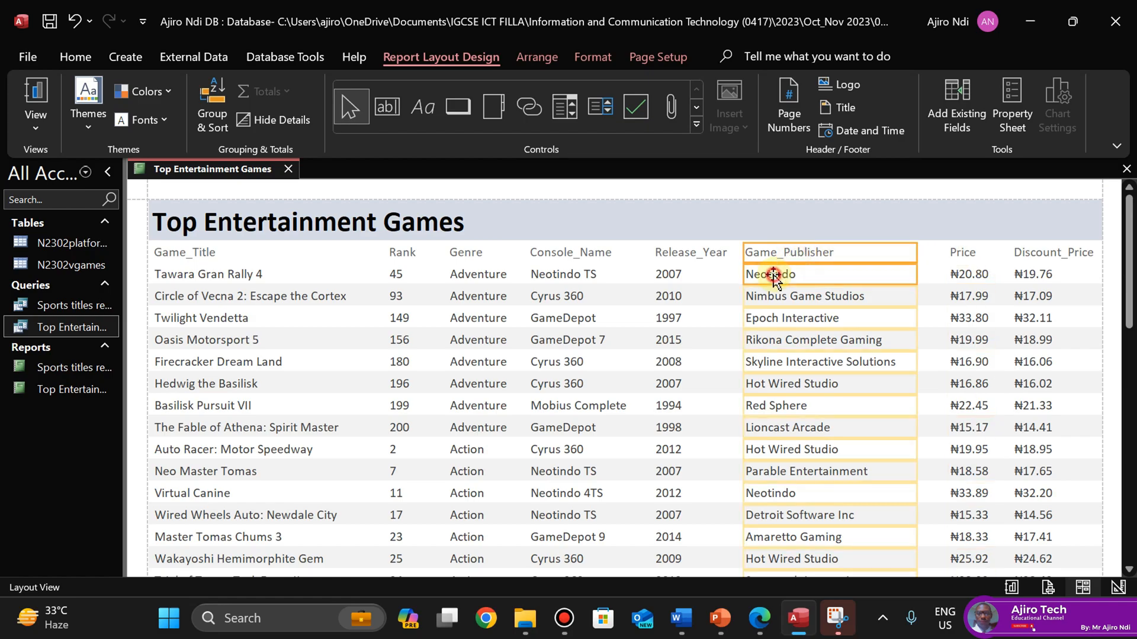
pyautogui.press('Right')
pyautogui.press('Right')
pyautogui.press('Right')
pyautogui.press('Right')
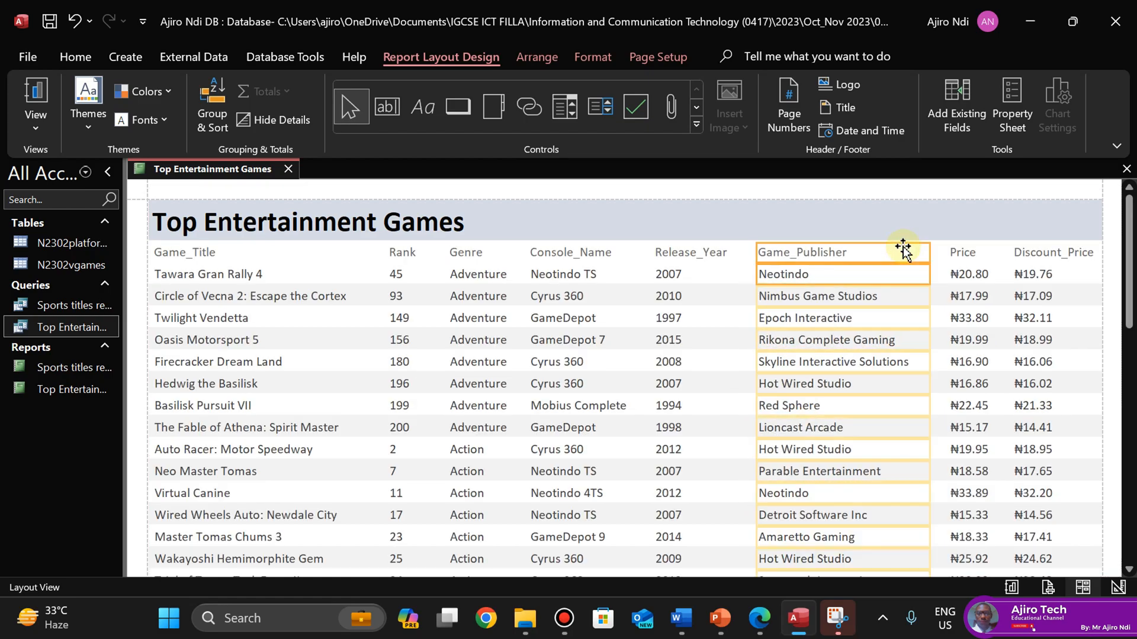
pyautogui.press('Left')
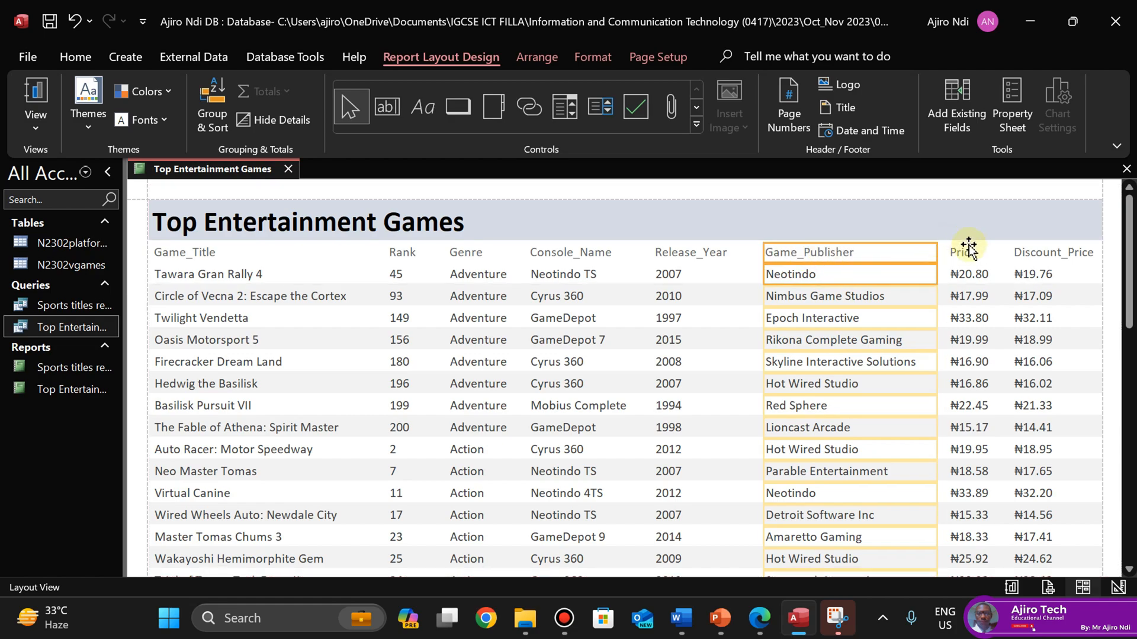
# Shift the Release_Year label and data column right, toward Game_Publisher, to make room for Console_Name
pyautogui.click(677, 252)
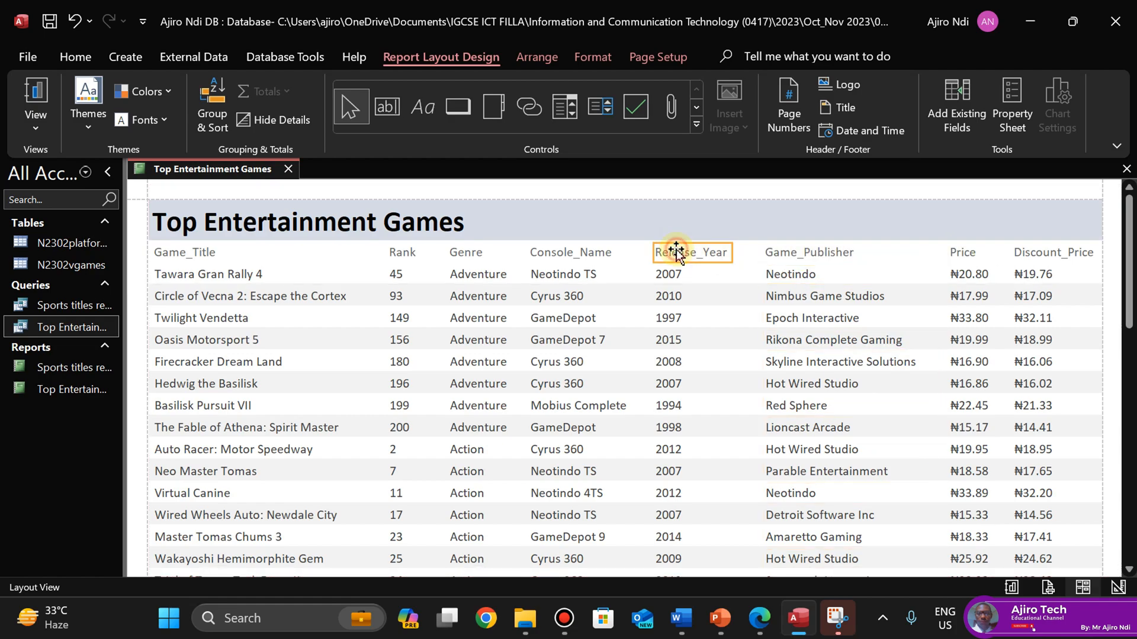
pyautogui.keyDown('shift'); pyautogui.click(668, 274); pyautogui.keyUp('shift')
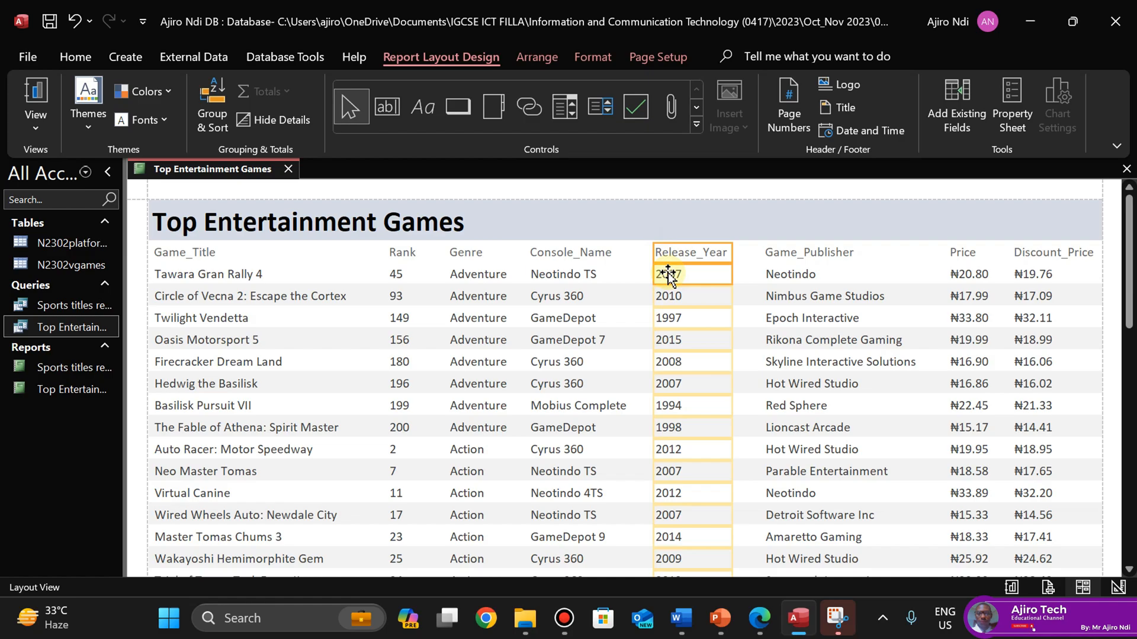
pyautogui.press('Right')
pyautogui.press('Right')
pyautogui.press('Right')
pyautogui.press('Right')
pyautogui.press('Right')
pyautogui.press('Right')
pyautogui.press('Right')
pyautogui.press('Right')
pyautogui.press('Right')
pyautogui.press('Right')
pyautogui.press('Right')
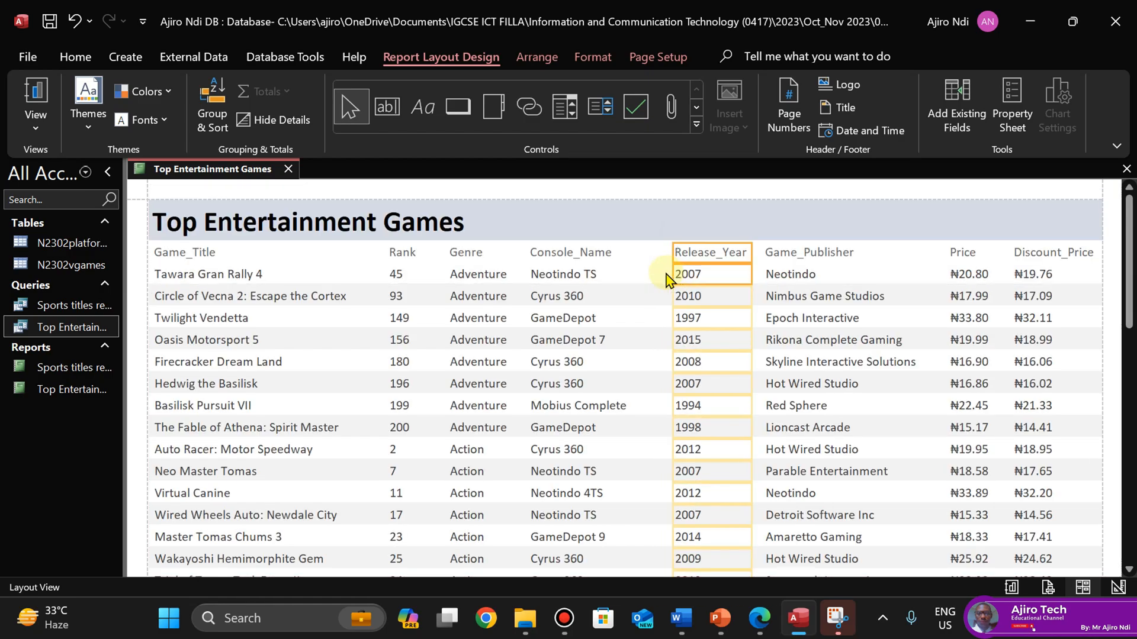
# Widen the Console_Name label and data column up to the start of Release_Year so long console names fit
pyautogui.click(568, 253)
pyautogui.keyDown('shift'); pyautogui.click(569, 274); pyautogui.keyUp('shift')
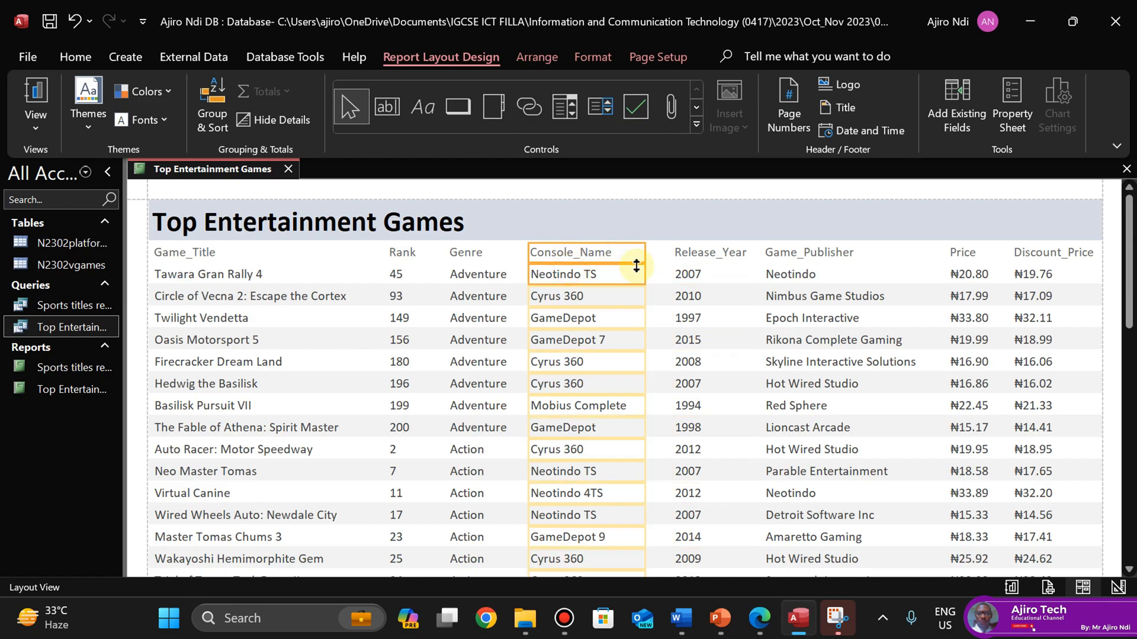
pyautogui.moveTo(645, 254); pyautogui.dragTo(655, 255)
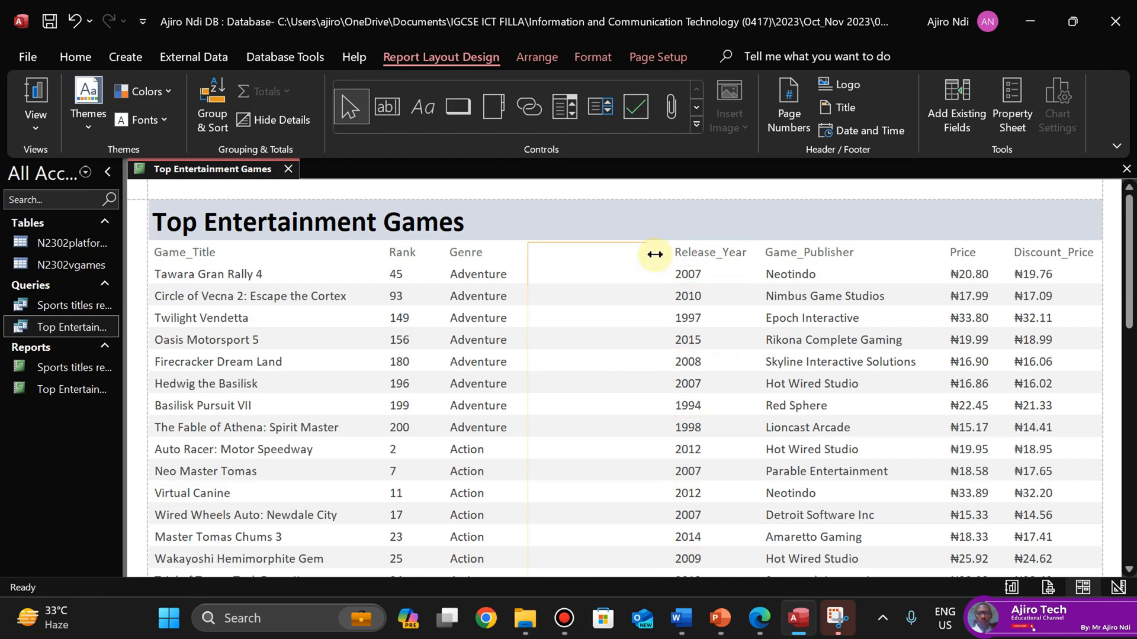
pyautogui.moveTo(1127, 269)
pyautogui.mouseDown()
pyautogui.moveTo(1126, 512)
pyautogui.moveTo(1125, 252)
pyautogui.mouseUp()
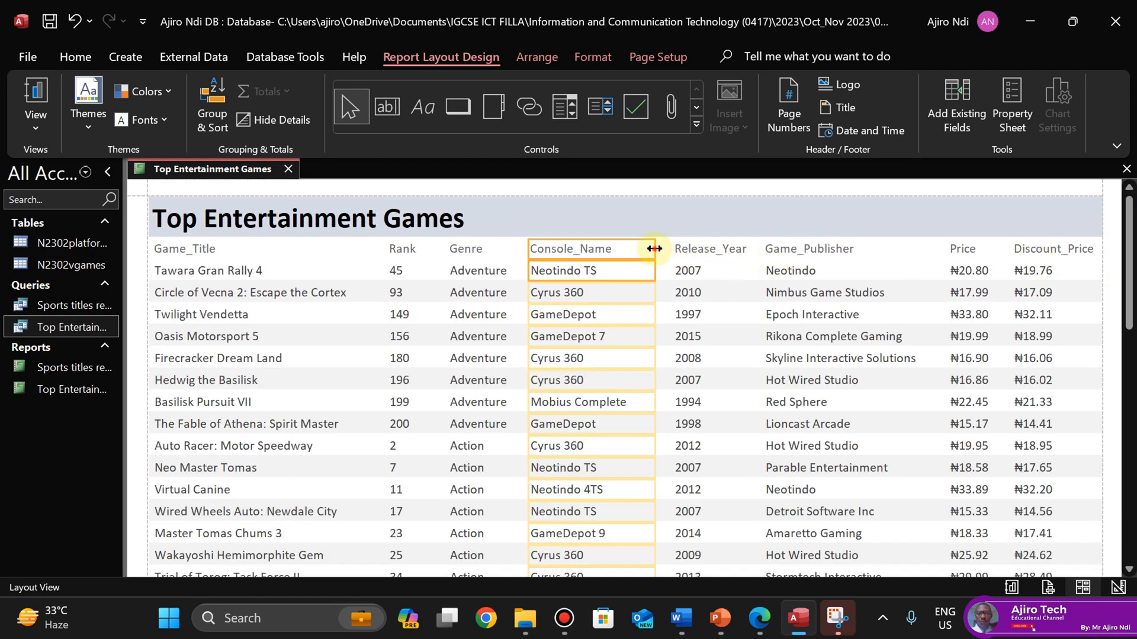
pyautogui.moveTo(655, 249); pyautogui.dragTo(677, 248)
pyautogui.moveTo(1127, 260); pyautogui.dragTo(1116, 202)
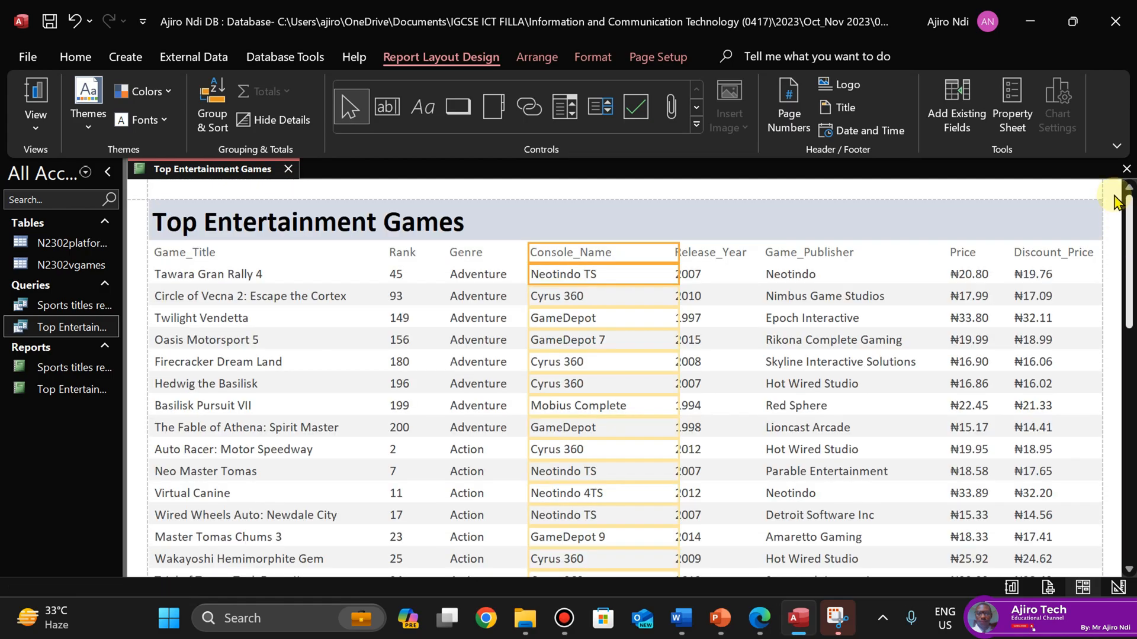
# Shift the Rank label and data column left, closer to Game_Title, without covering the long game titles
pyautogui.click(402, 252)
pyautogui.keyDown('shift'); pyautogui.click(398, 274); pyautogui.keyUp('shift')
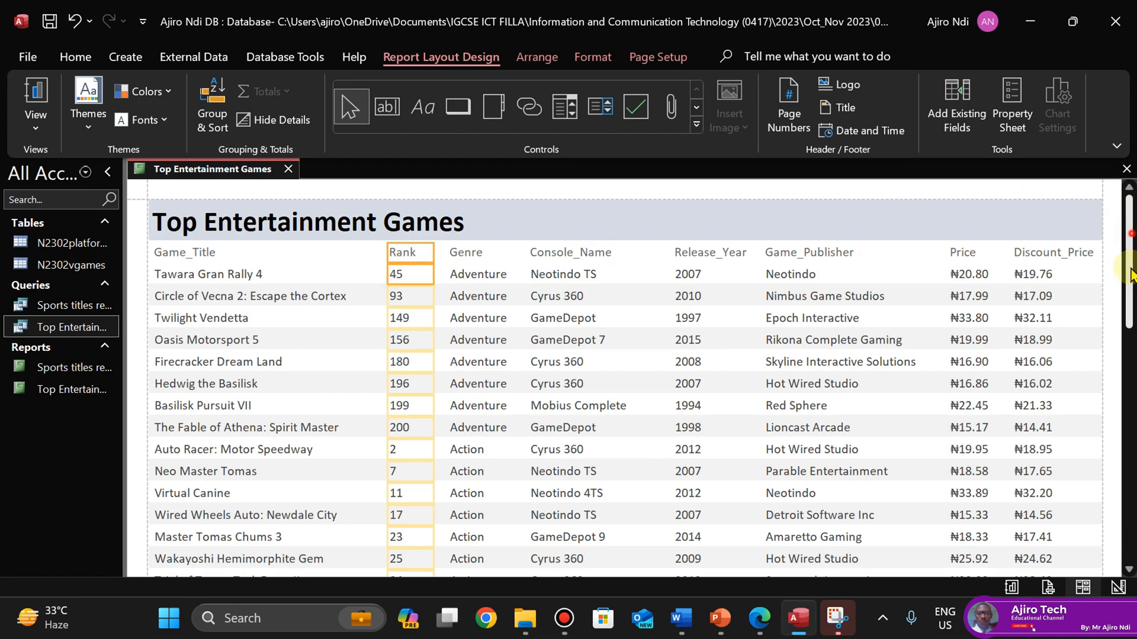
pyautogui.moveTo(1129, 249); pyautogui.dragTo(1130, 184)
pyautogui.press('Left')
pyautogui.press('Left')
pyautogui.press('Left')
pyautogui.press('Left')
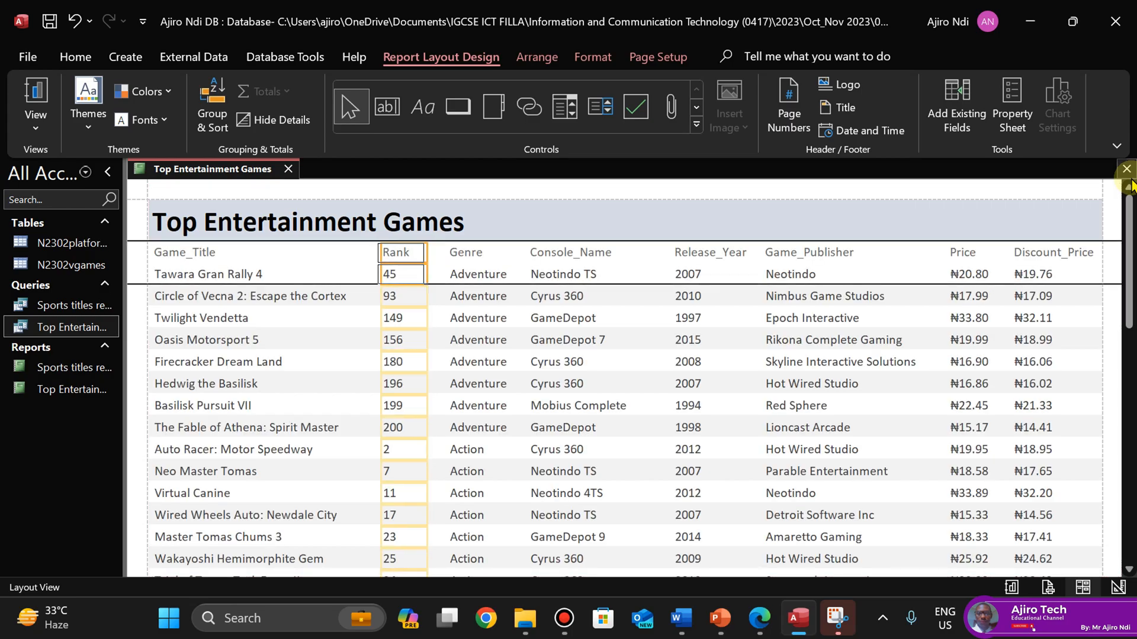
pyautogui.moveTo(1131, 220)
pyautogui.mouseDown()
pyautogui.moveTo(1131, 497)
pyautogui.moveTo(1132, 225)
pyautogui.mouseUp()
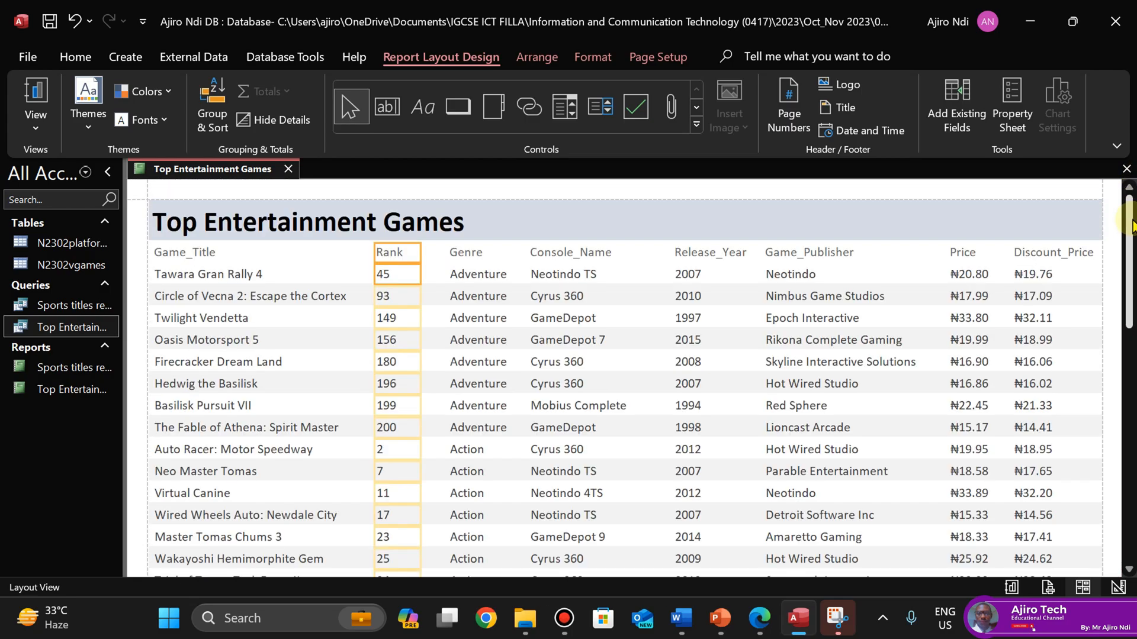
pyautogui.press('Left')
pyautogui.press('Left')
pyautogui.press('Right')
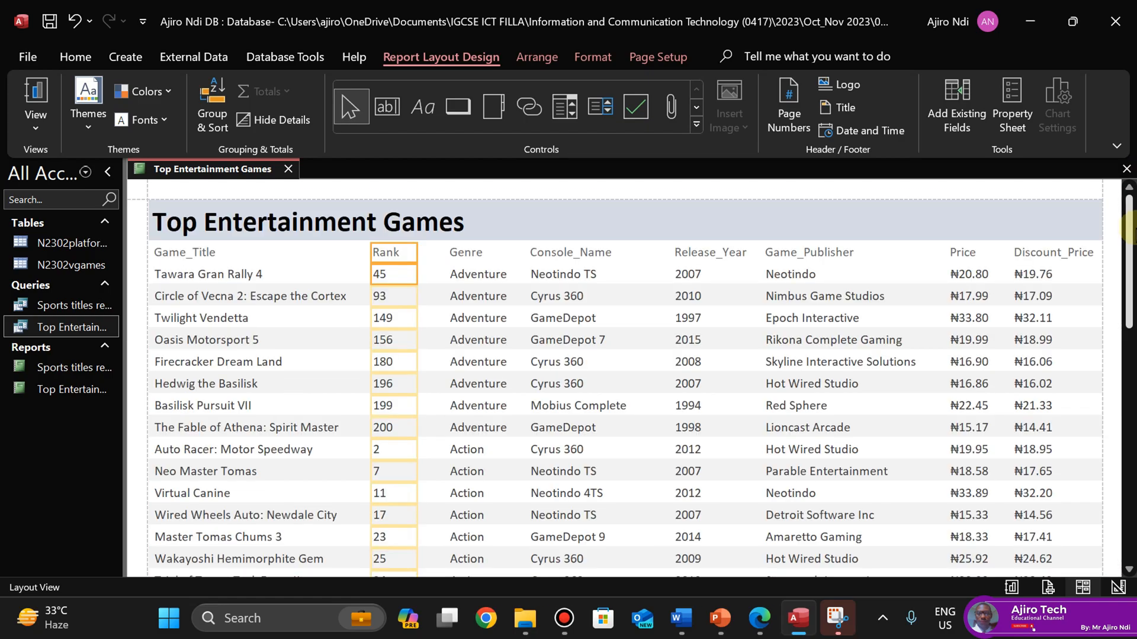
pyautogui.moveTo(1132, 231)
pyautogui.mouseDown()
pyautogui.moveTo(1132, 494)
pyautogui.moveTo(1124, 215)
pyautogui.mouseUp()
# Shift the Genre label and data column left, closer to Rank, to free space before Console_Name
pyautogui.click(465, 253)
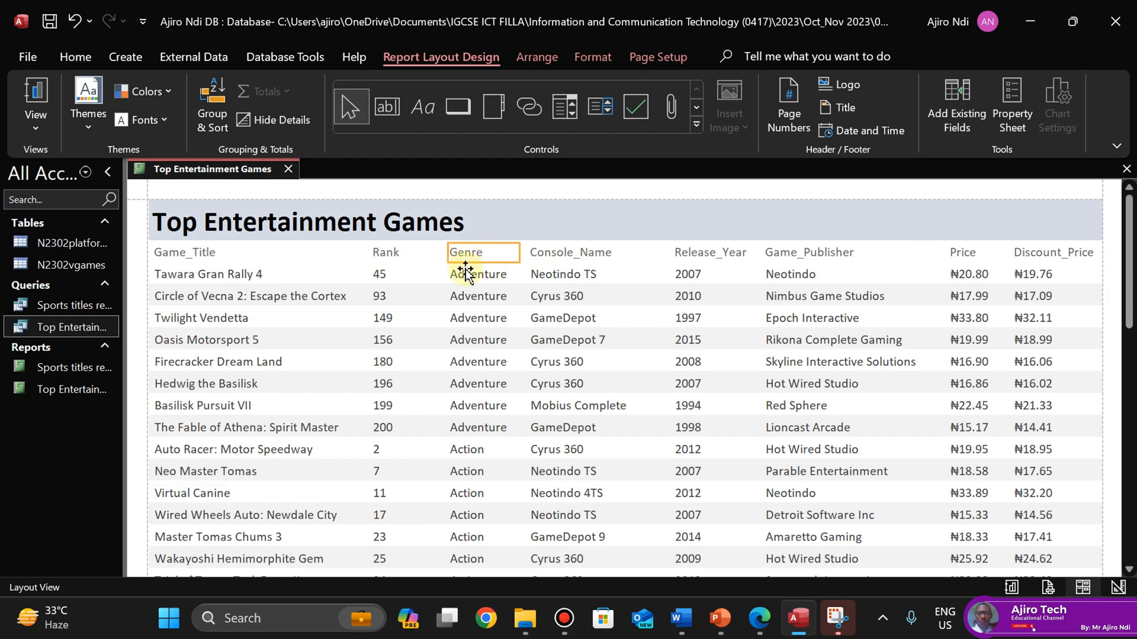
pyautogui.keyDown('shift'); pyautogui.click(465, 271); pyautogui.keyUp('shift')
pyautogui.press('Left')
pyautogui.press('Left')
pyautogui.press('Left')
pyautogui.press('Left')
pyautogui.press('Left')
pyautogui.press('Left')
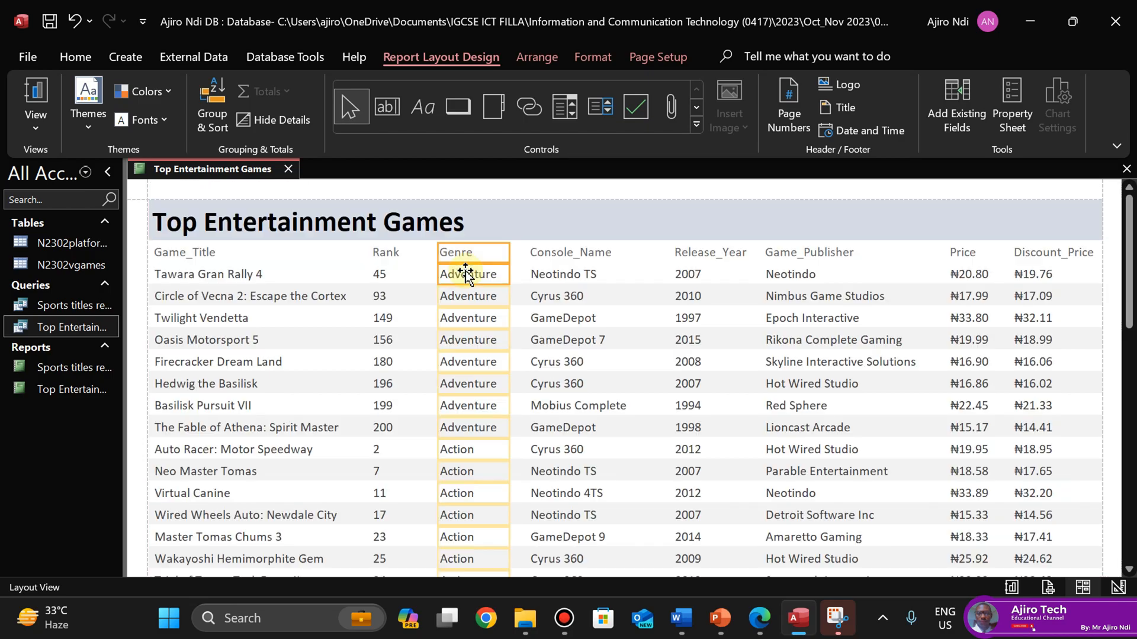
pyautogui.press('Left')
pyautogui.press('Left')
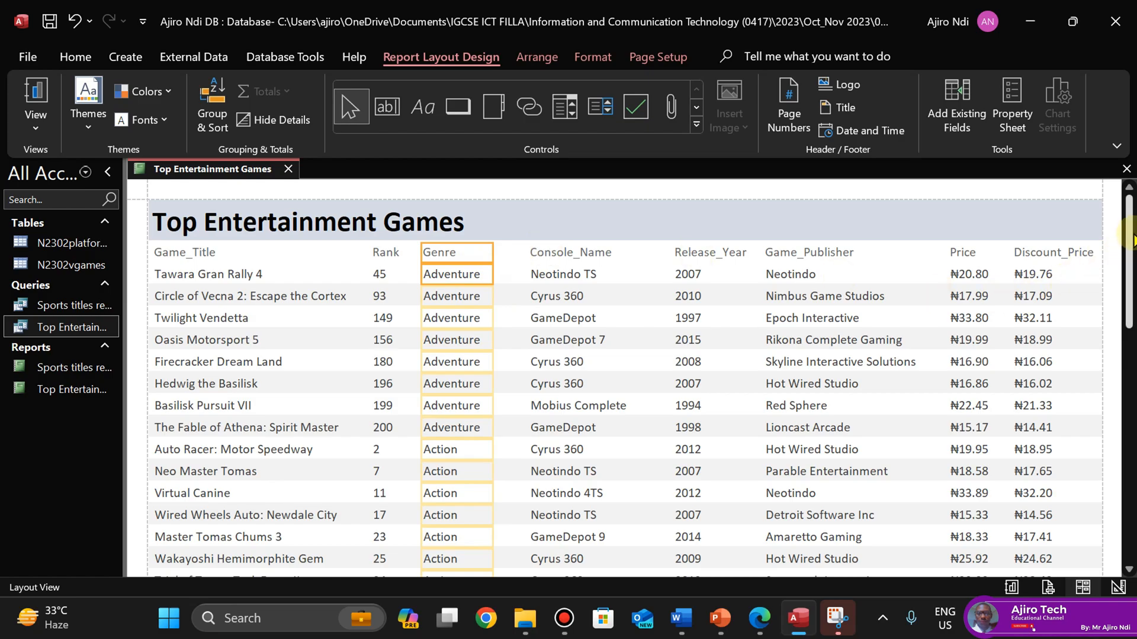
pyautogui.moveTo(1129, 240); pyautogui.dragTo(1129, 188)
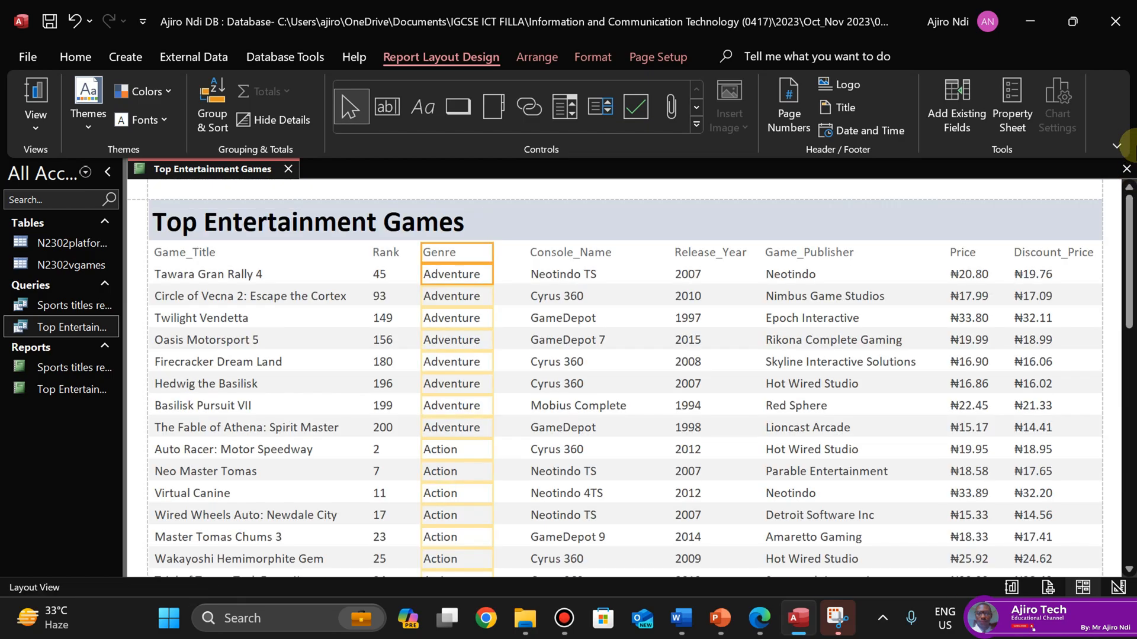
# Shift the Console_Name label and data column left, closer to Genre, to leave space before Release_Year
pyautogui.click(569, 254)
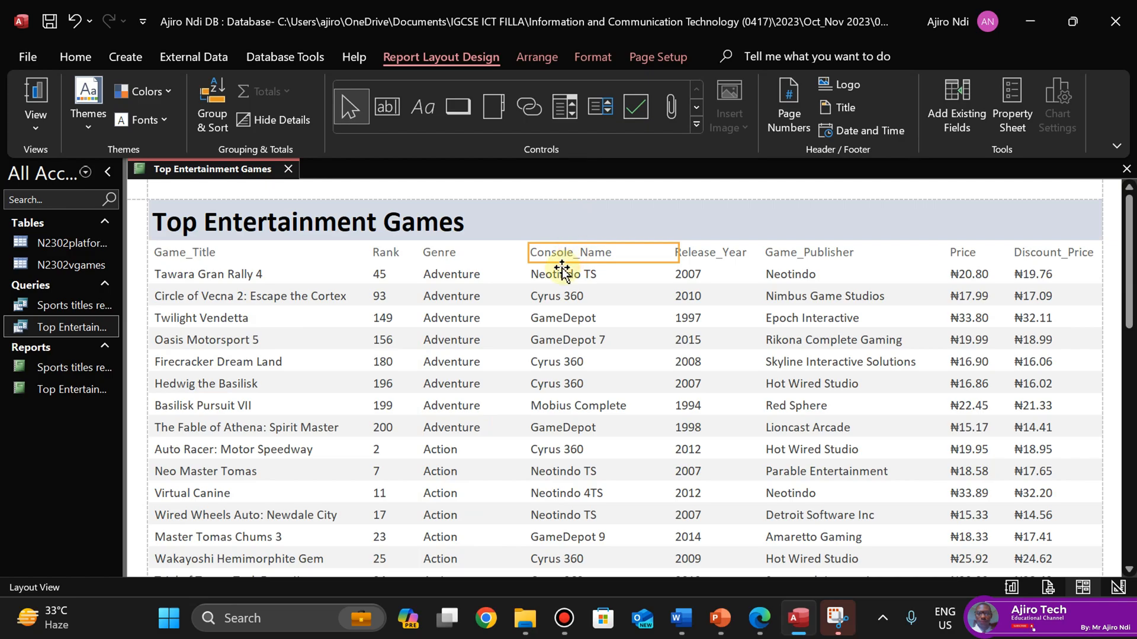
pyautogui.click(561, 273)
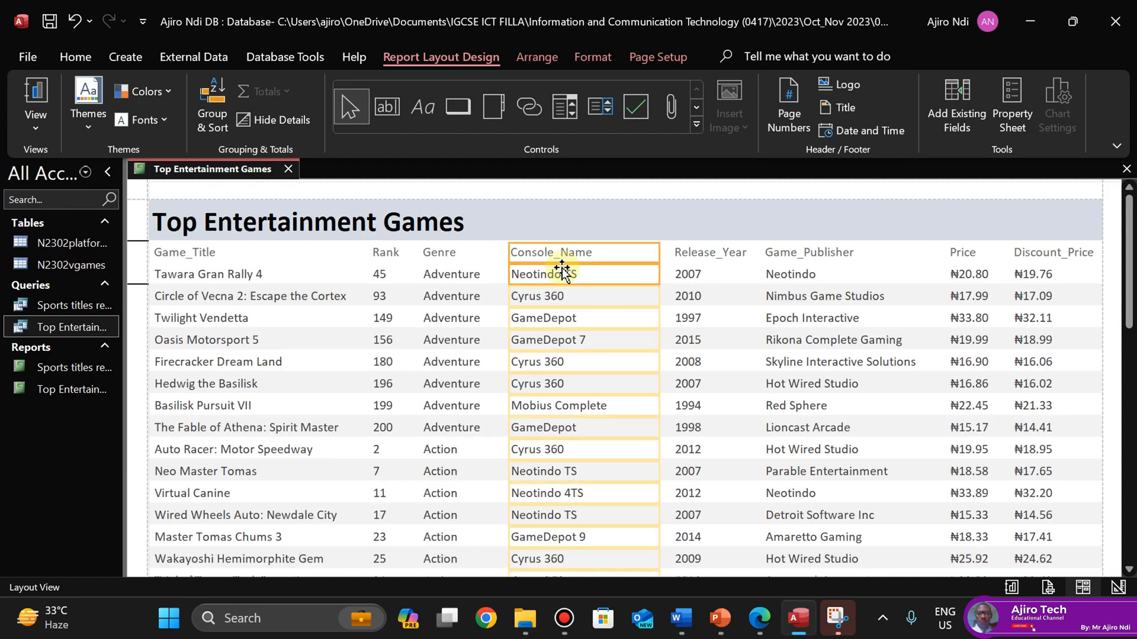
pyautogui.moveTo(1129, 249)
pyautogui.mouseDown()
pyautogui.moveTo(1128, 510)
pyautogui.moveTo(1126, 248)
pyautogui.mouseUp()
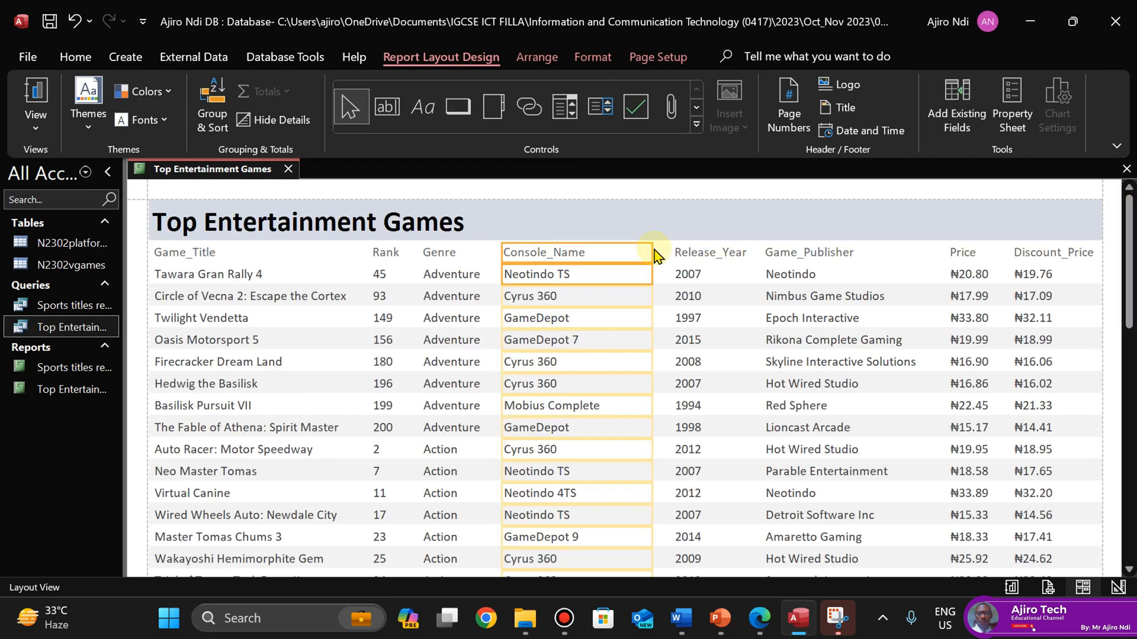
# Widen the Console_Name label and data column slightly, keeping a small gap before Release_Year
pyautogui.moveTo(651, 249); pyautogui.dragTo(661, 249)
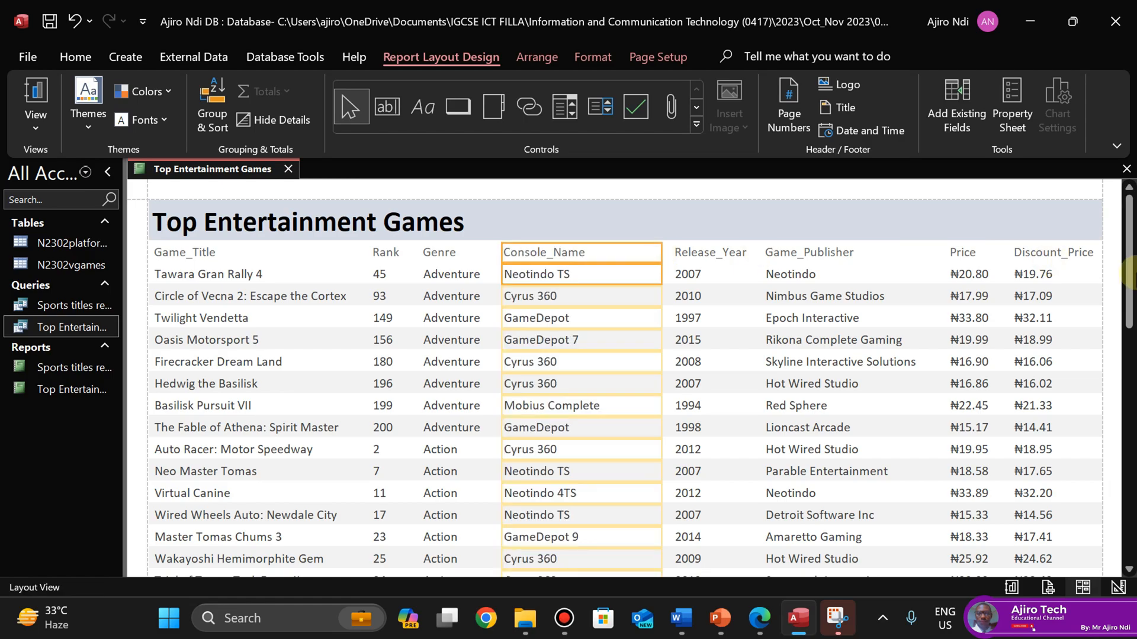
pyautogui.moveTo(1130, 278)
pyautogui.mouseDown()
pyautogui.moveTo(1127, 503)
pyautogui.moveTo(1128, 261)
pyautogui.mouseUp()
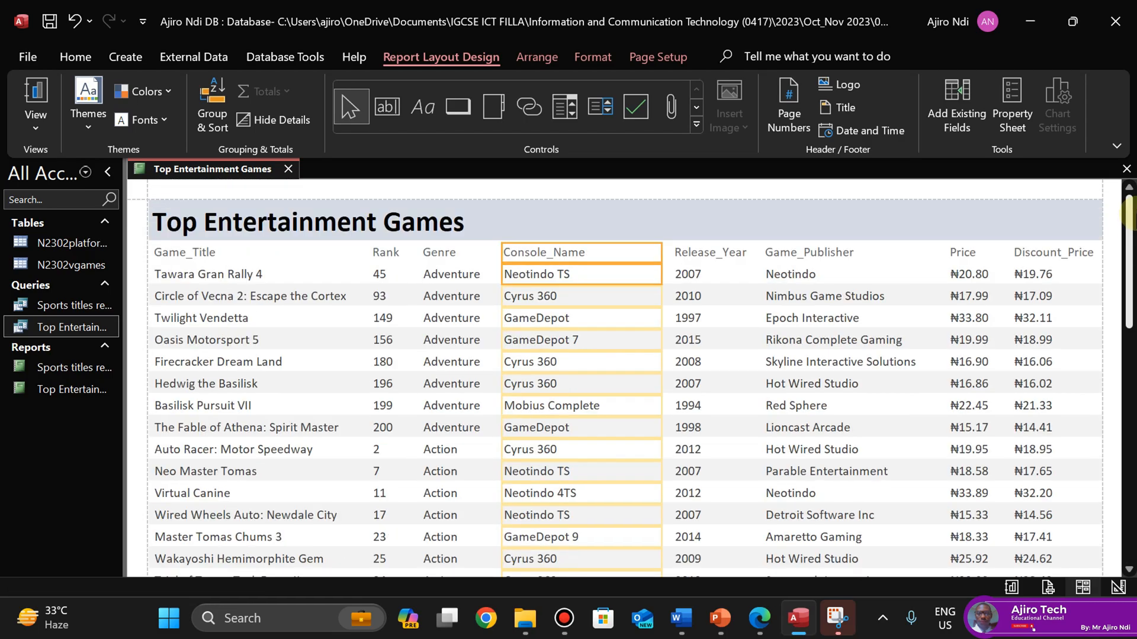
pyautogui.moveTo(659, 258); pyautogui.dragTo(655, 258)
pyautogui.moveTo(1128, 261); pyautogui.dragTo(1128, 160)
# Move the earliest release year value at the end of the report so it lines up under the Release_Year data
pyautogui.moveTo(1129, 256); pyautogui.dragTo(1126, 472)
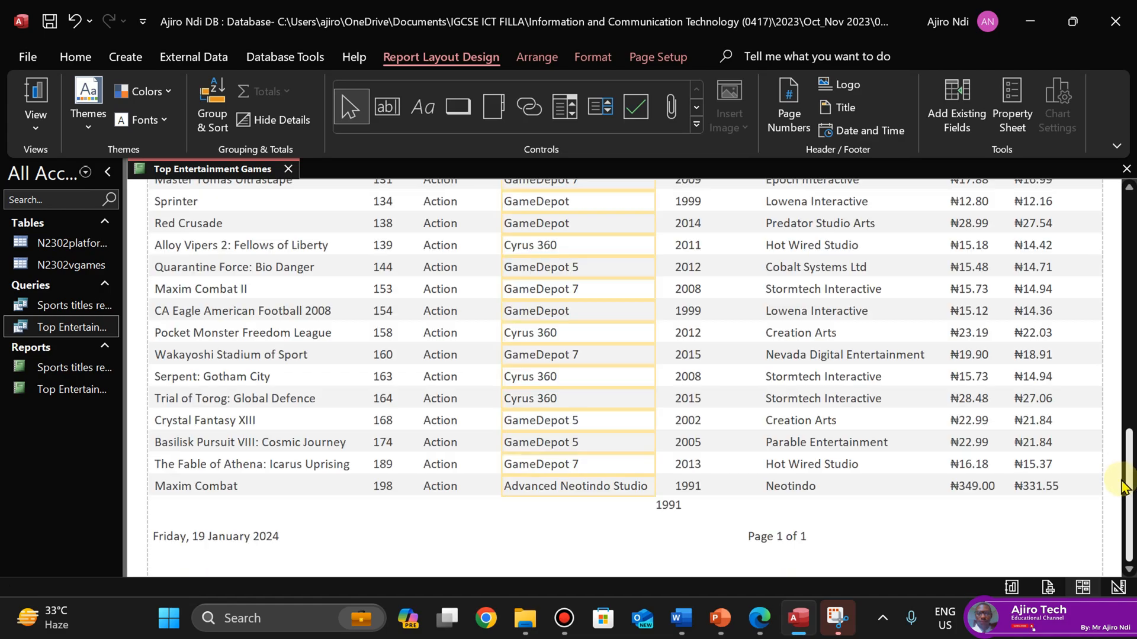
pyautogui.click(674, 498)
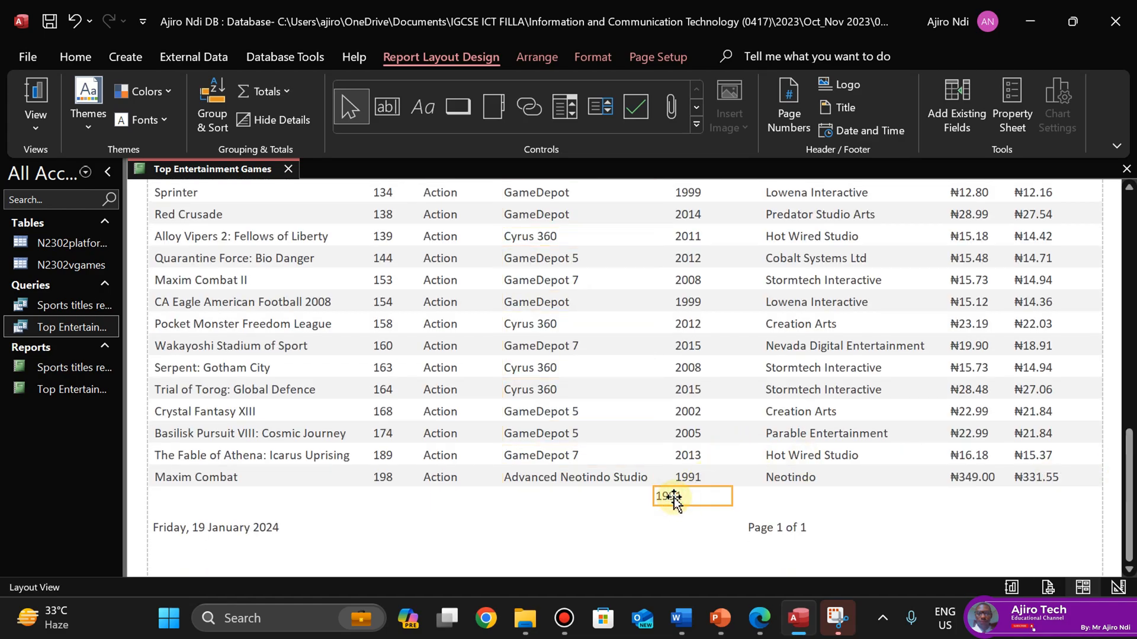
pyautogui.scroll(-2, 675, 500)
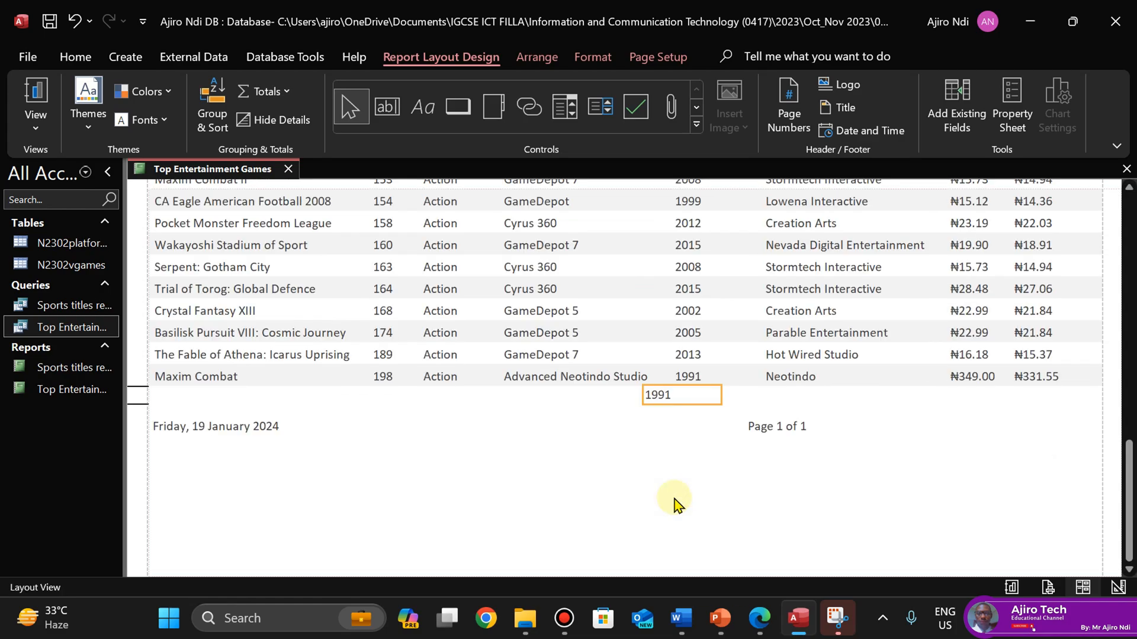
pyautogui.press('Left')
pyautogui.press('Left')
pyautogui.press('Left')
pyautogui.press('Left')
pyautogui.press('Left')
pyautogui.press('Left')
pyautogui.press('Left')
pyautogui.press('Left')
pyautogui.press('Left')
pyautogui.press('Left')
pyautogui.press('Left')
pyautogui.press('Left')
pyautogui.press('Left')
pyautogui.press('Left')
pyautogui.press('Left')
pyautogui.press('Left')
pyautogui.press('Left')
pyautogui.press('Left')
pyautogui.press('Left')
pyautogui.press('Left')
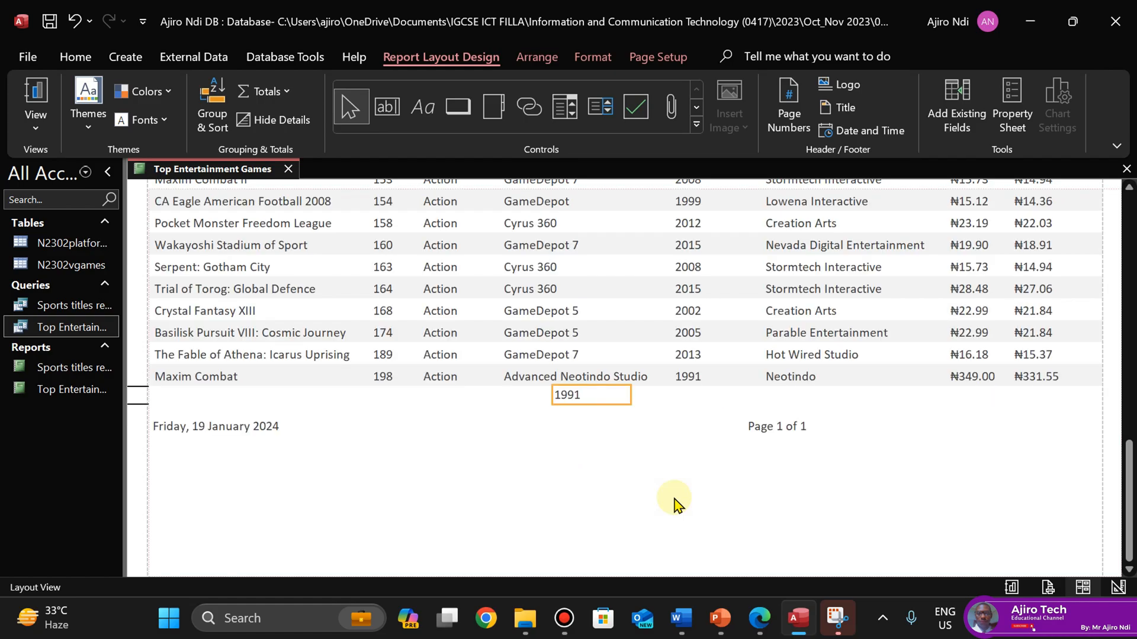
pyautogui.press('Right')
pyautogui.press('Right')
pyautogui.press('Right')
pyautogui.press('Right')
pyautogui.press('Right')
pyautogui.press('Right')
pyautogui.press('Right')
pyautogui.press('Right')
pyautogui.press('Right')
pyautogui.press('Right')
pyautogui.press('Right')
pyautogui.press('Right')
pyautogui.press('Right')
pyautogui.press('Right')
pyautogui.press('Right')
pyautogui.press('Right')
pyautogui.press('Right')
pyautogui.press('Right')
pyautogui.press('Right')
pyautogui.press('Right')
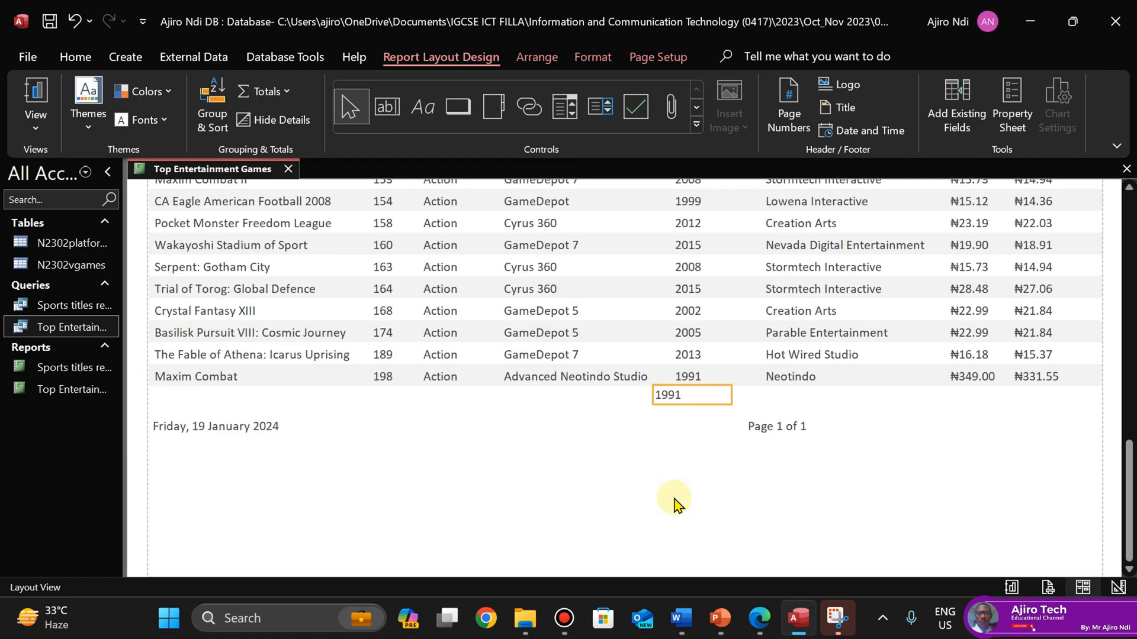
pyautogui.press('Right')
pyautogui.press('Right')
pyautogui.press('Right')
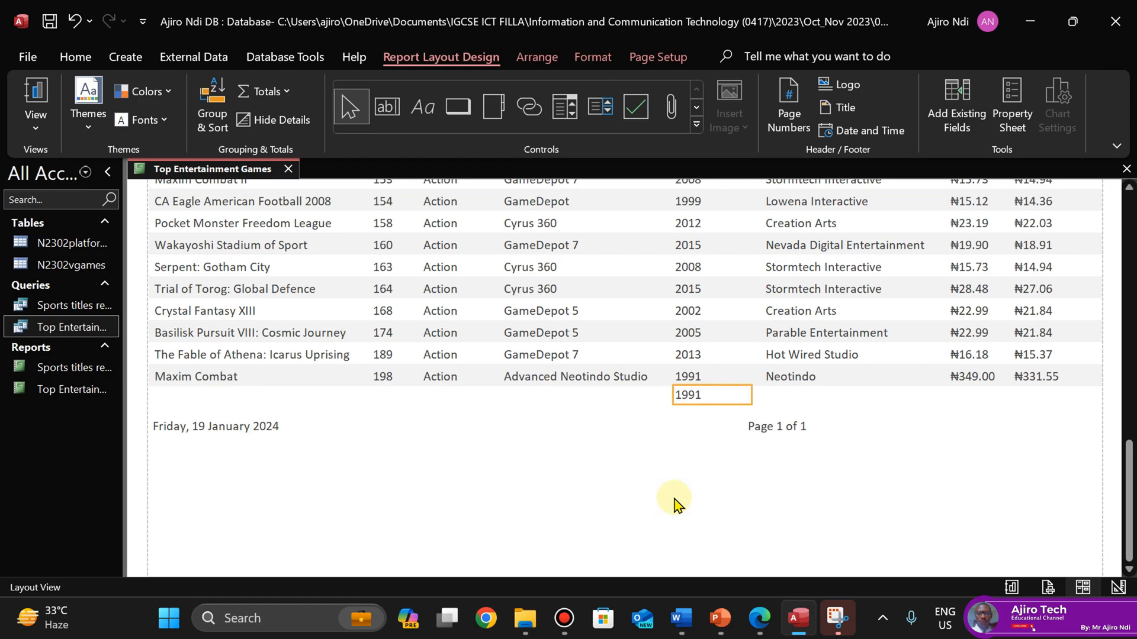
# Switch to the exam paper PDF in Edge, copy the label text "Earliest game release", and return to Access
pyautogui.moveTo(1130, 509); pyautogui.dragTo(1129, 456)
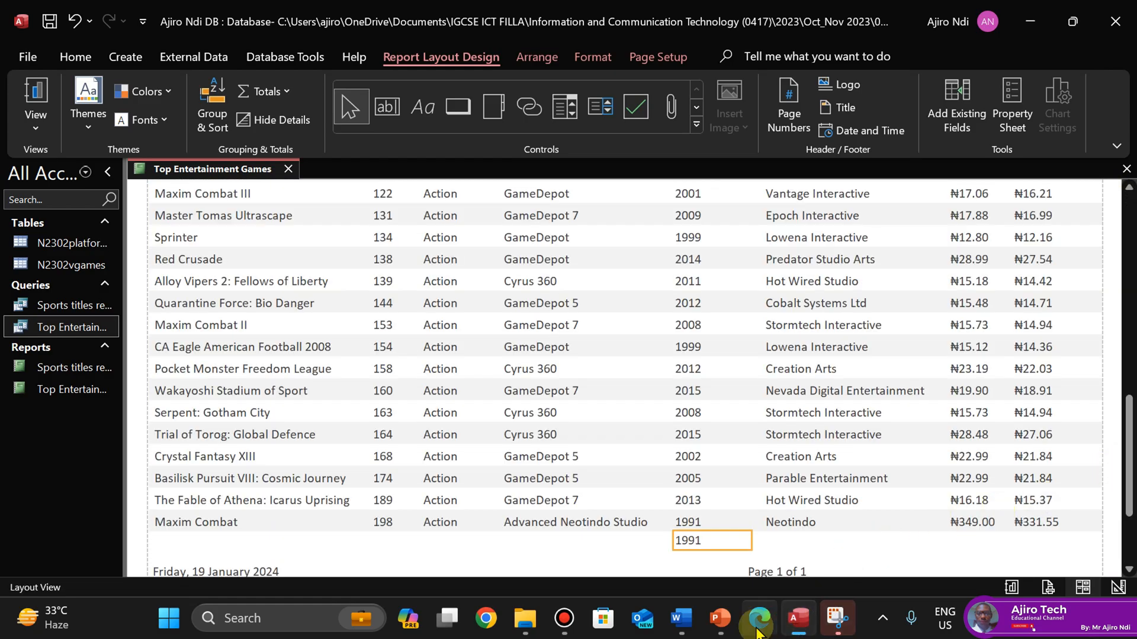
pyautogui.click(758, 629)
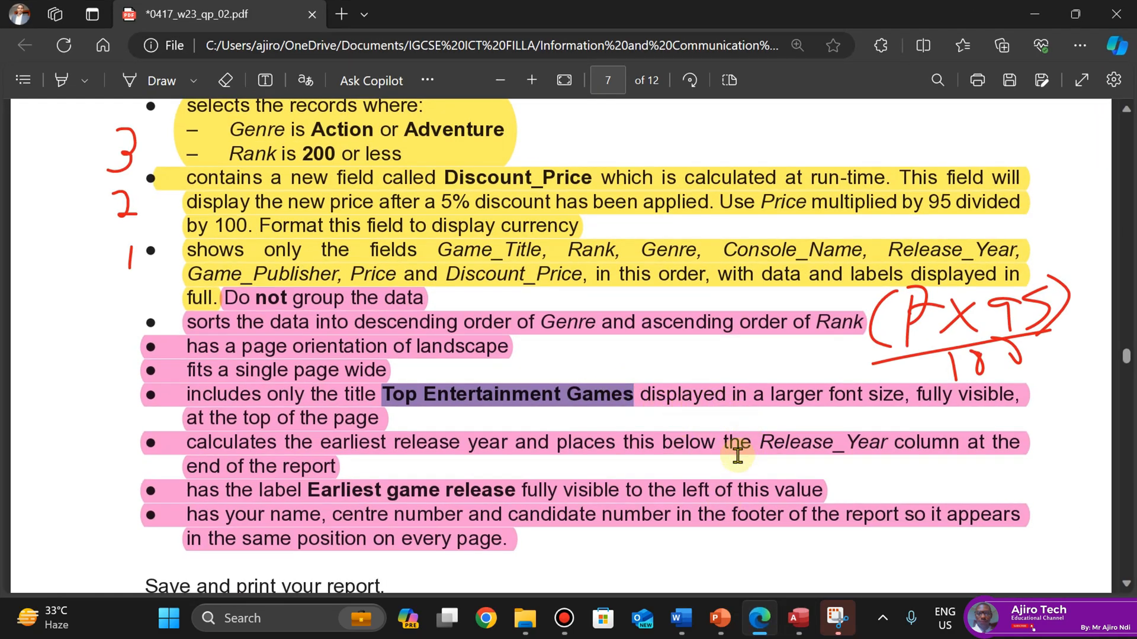
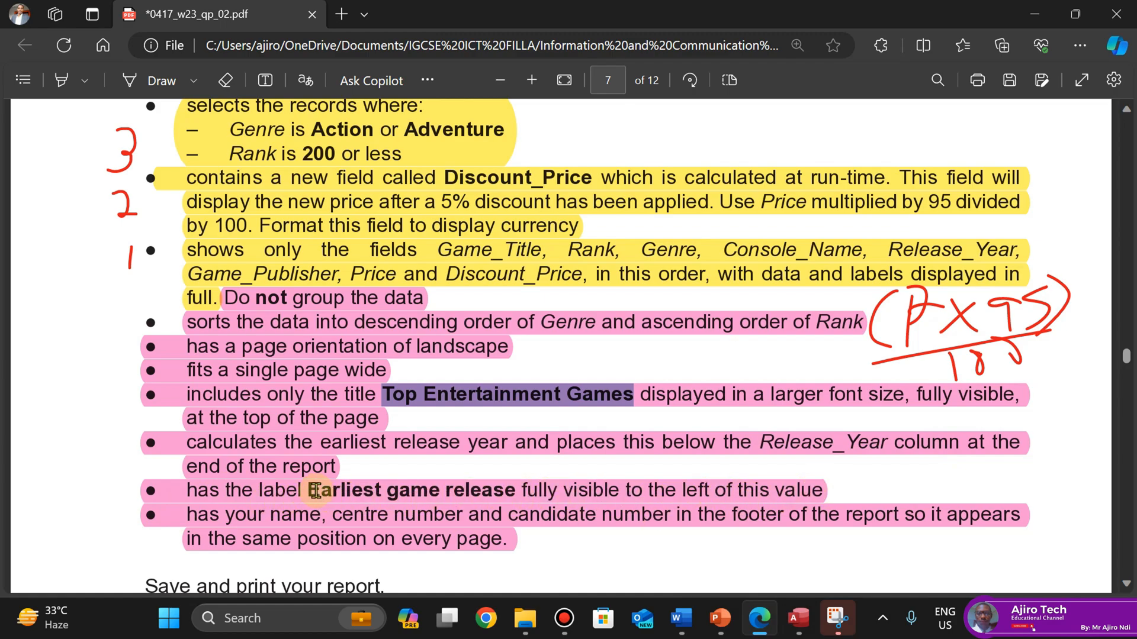
pyautogui.moveTo(308, 491); pyautogui.dragTo(518, 500)
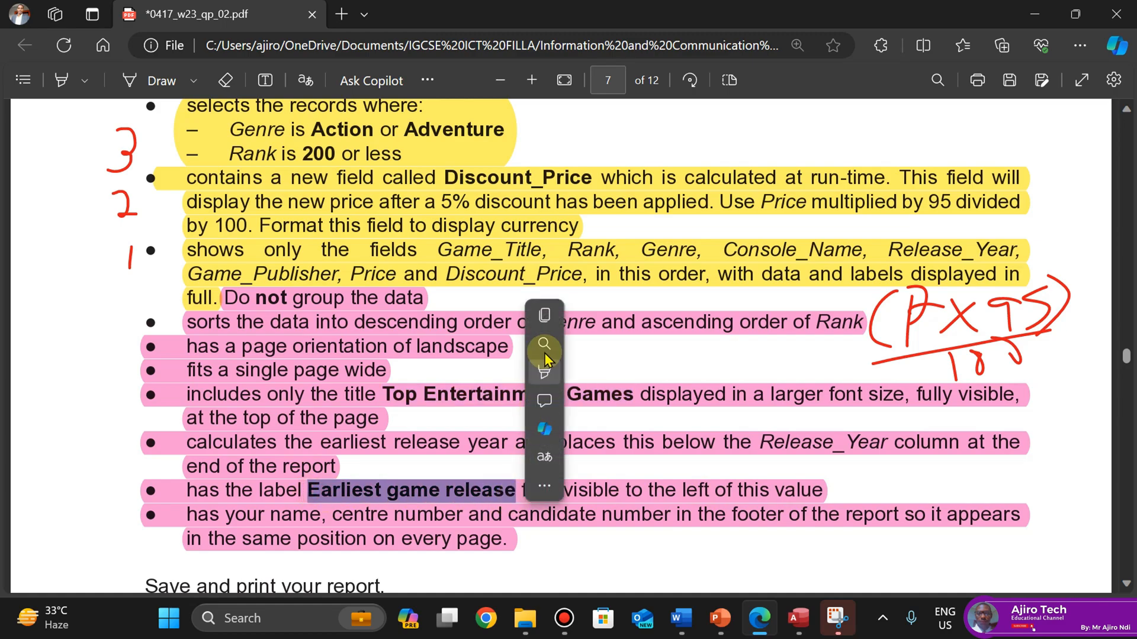
pyautogui.click(798, 618)
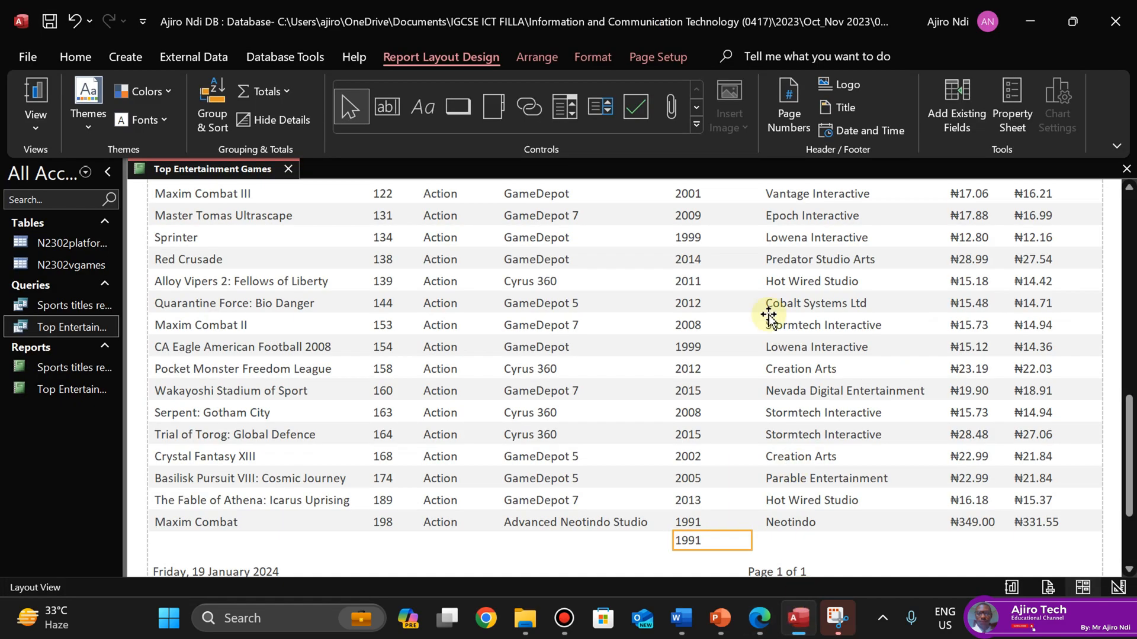
# In Design View, add a label in the Report Footer before the earliest year value with the text "Earliest game release"
pyautogui.click(26, 129)
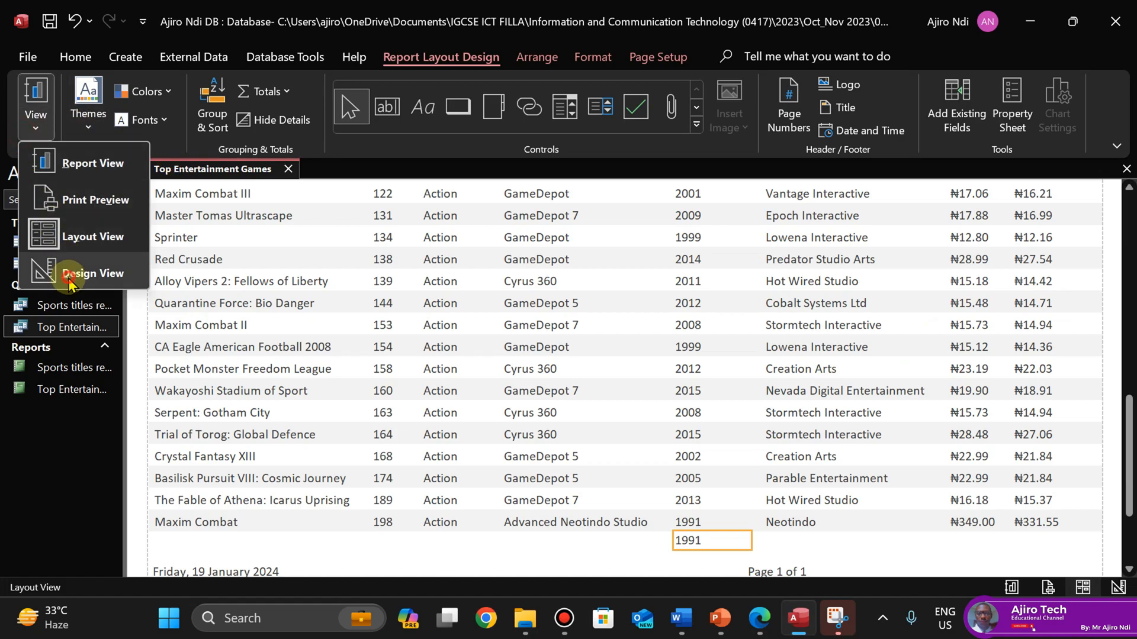
pyautogui.click(68, 276)
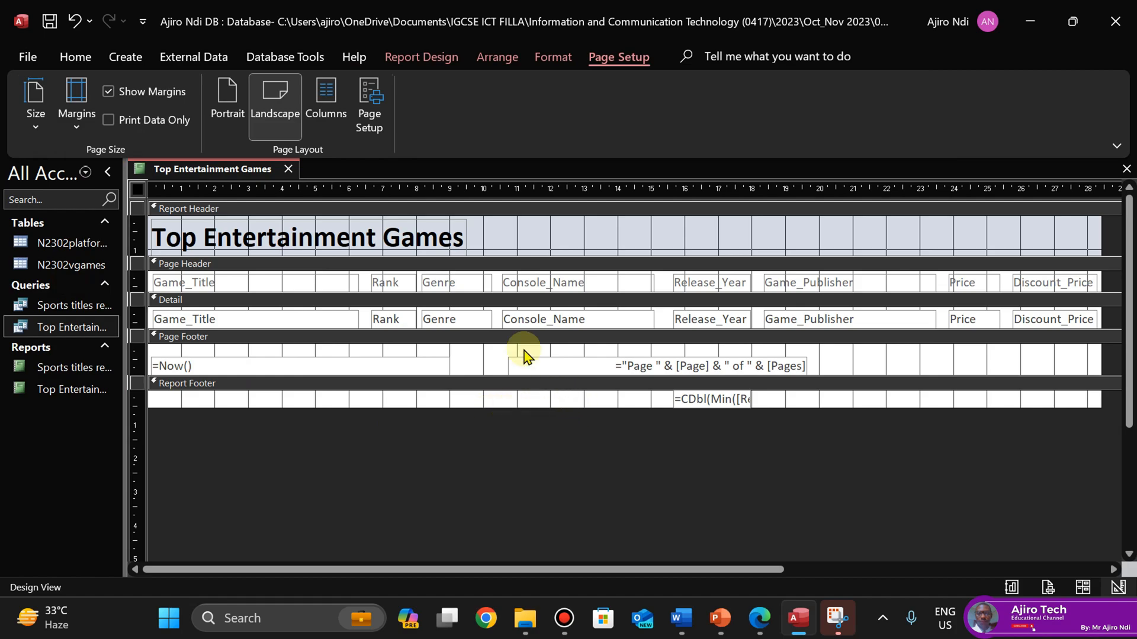
pyautogui.click(434, 59)
pyautogui.click(355, 107)
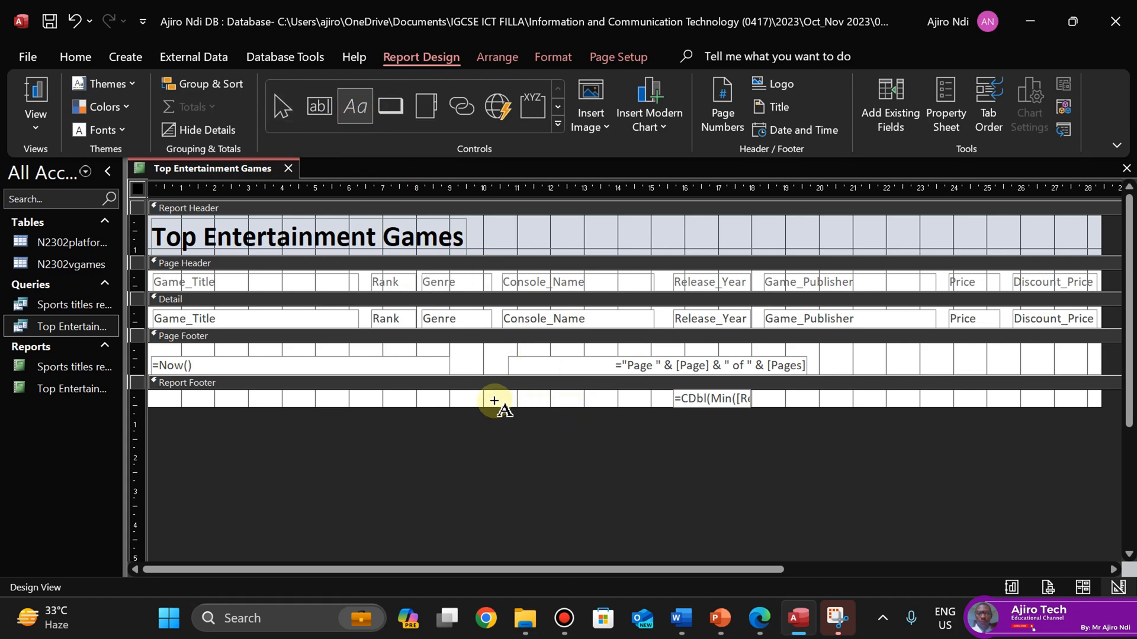
pyautogui.moveTo(468, 393); pyautogui.dragTo(621, 408)
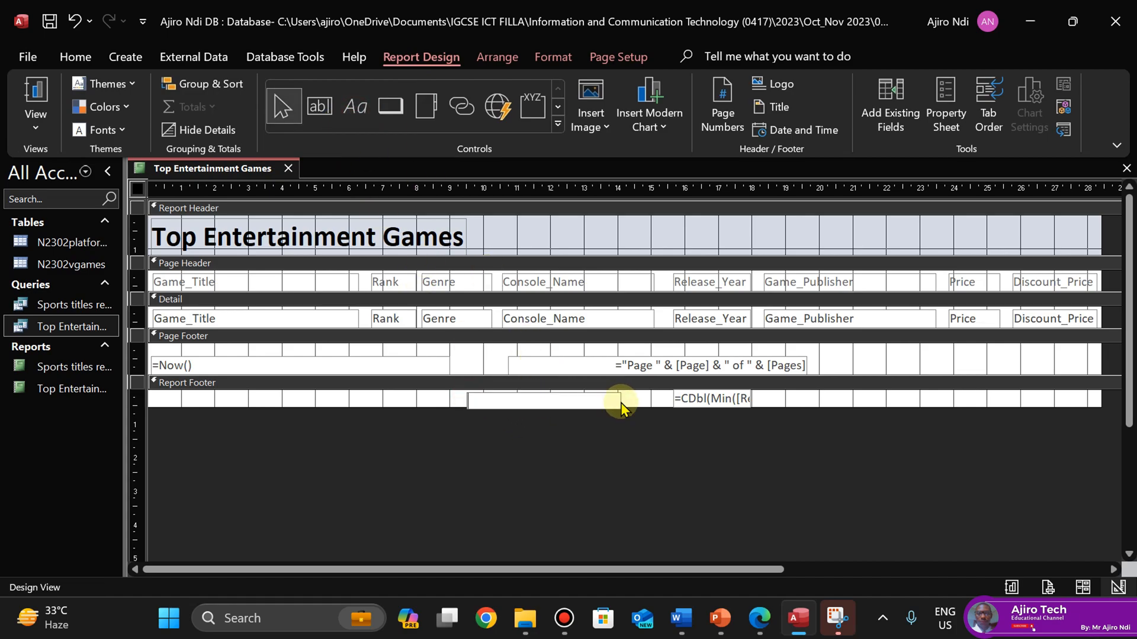
pyautogui.click(610, 436)
# Format the Earliest game release label as right-aligned, black and bold
pyautogui.click(580, 403)
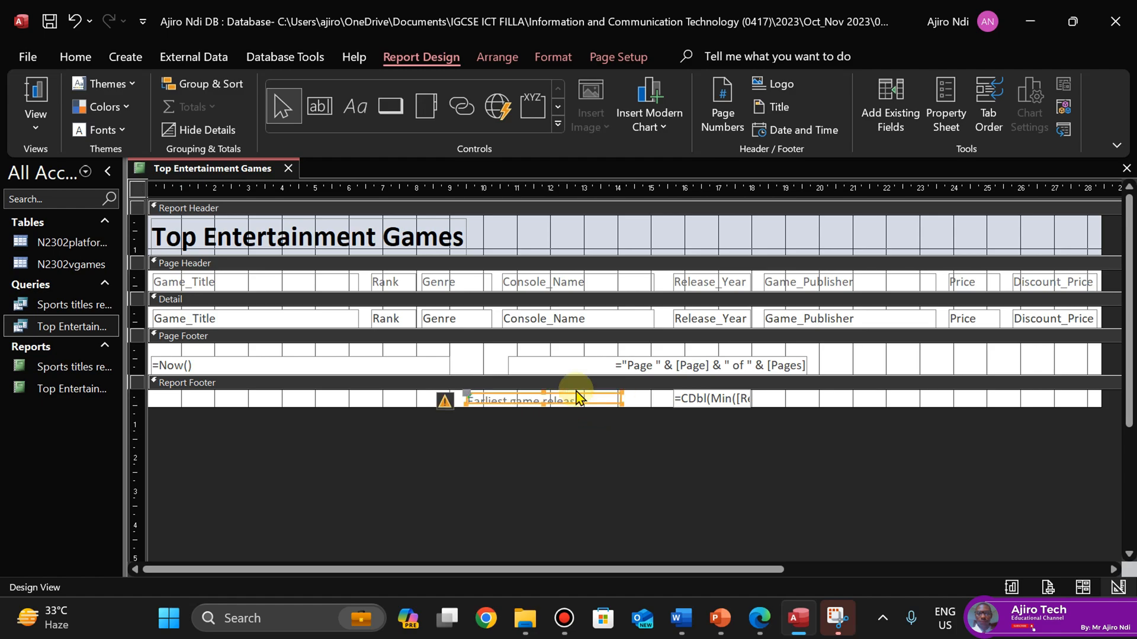
pyautogui.click(563, 56)
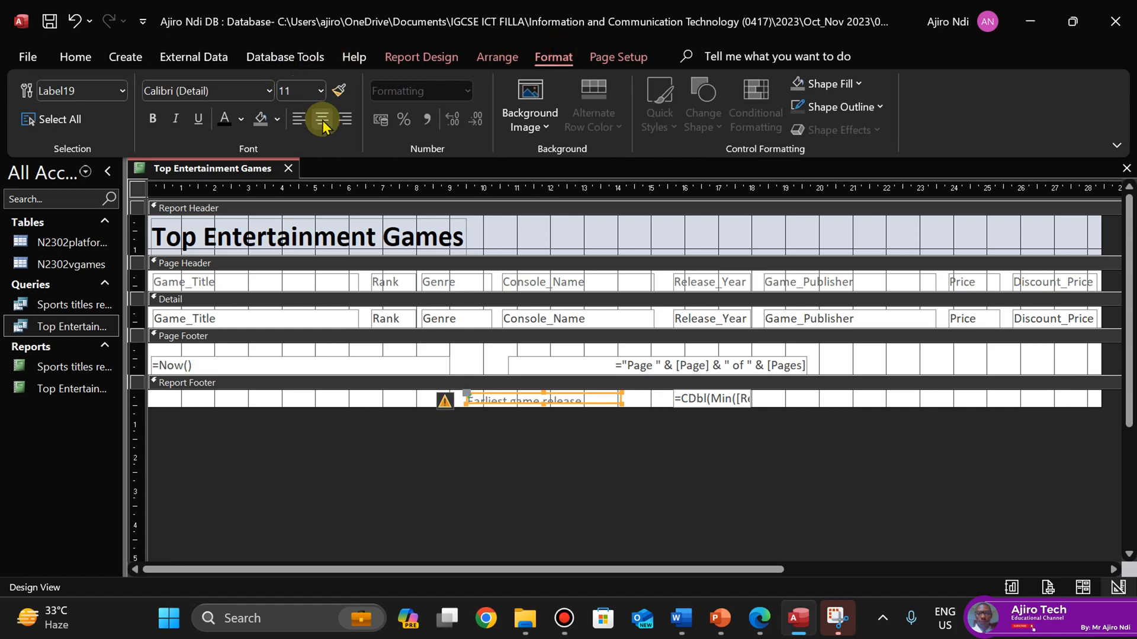
pyautogui.click(344, 119)
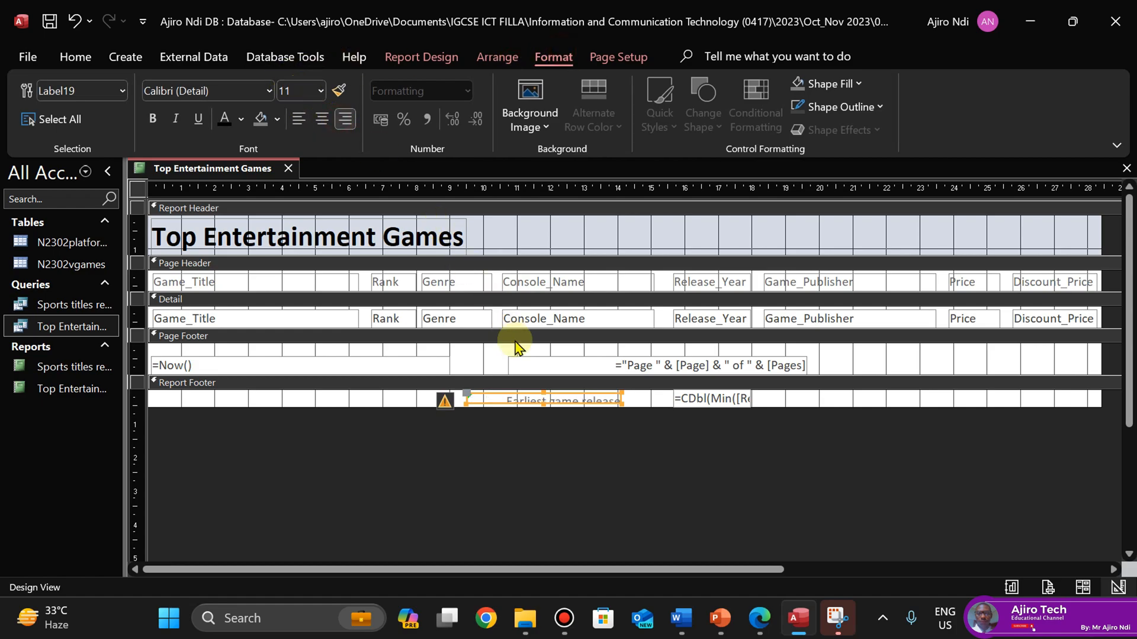
pyautogui.click(228, 119)
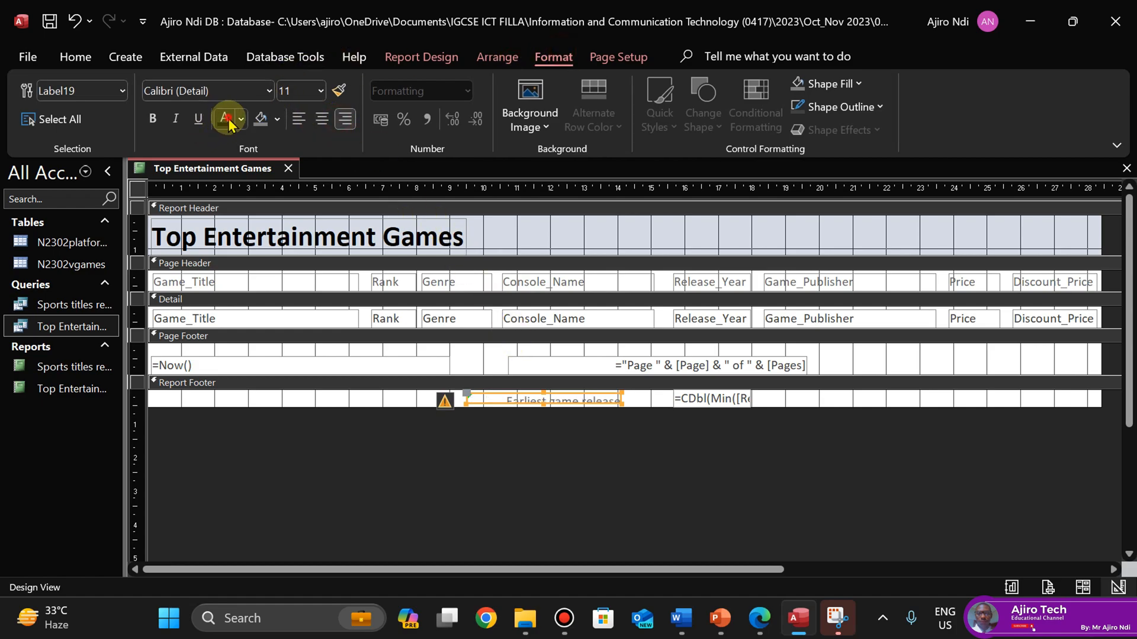
pyautogui.click(148, 119)
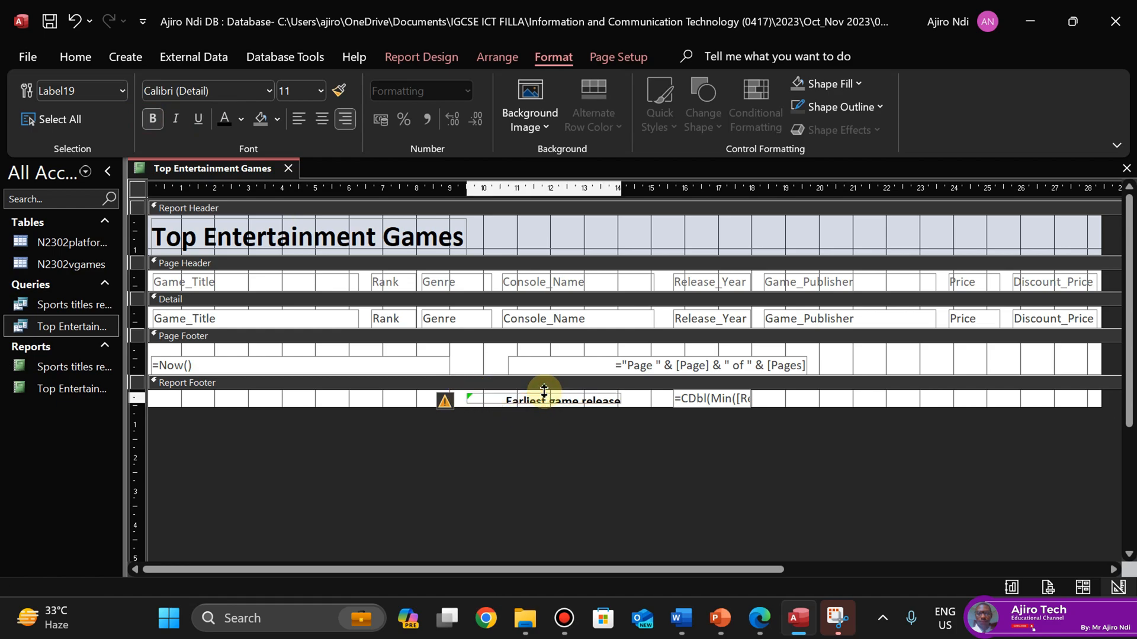
# Increase the heights of the Report Footer and the Earliest game release label so the label text is fully visible
pyautogui.moveTo(545, 403); pyautogui.dragTo(545, 407)
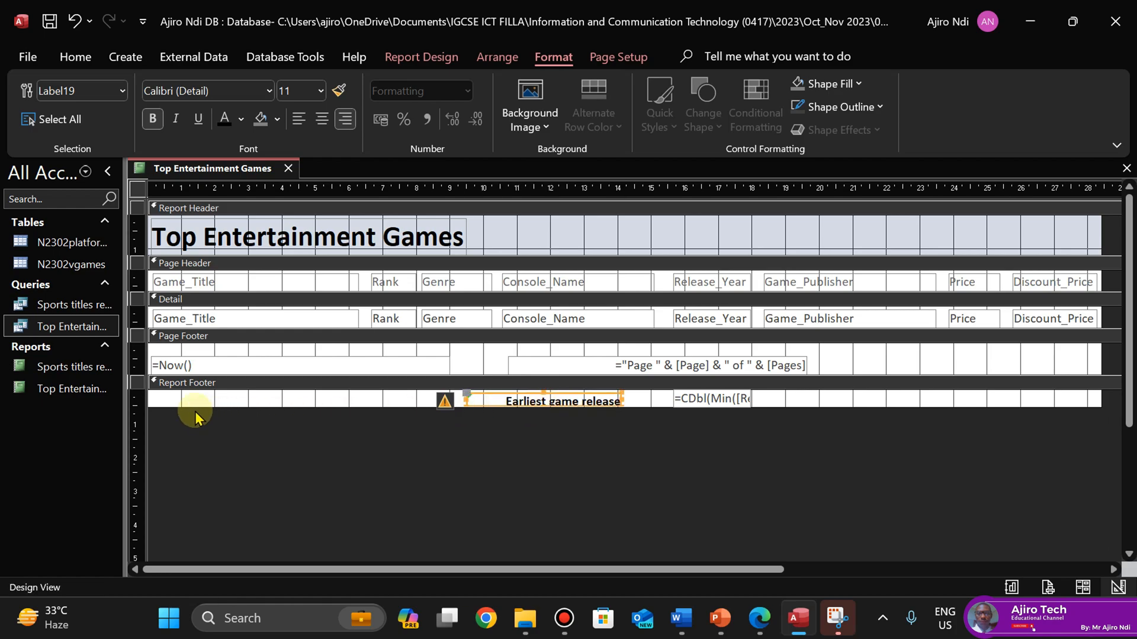
pyautogui.moveTo(146, 407); pyautogui.dragTo(147, 416)
pyautogui.click(542, 406)
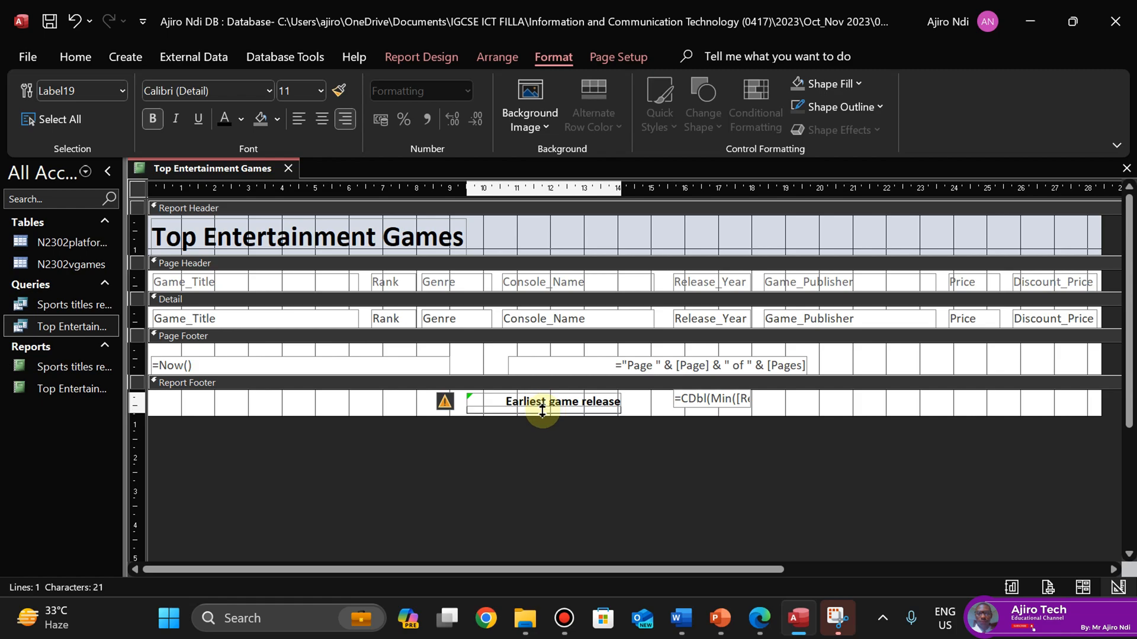
pyautogui.press('Escape')
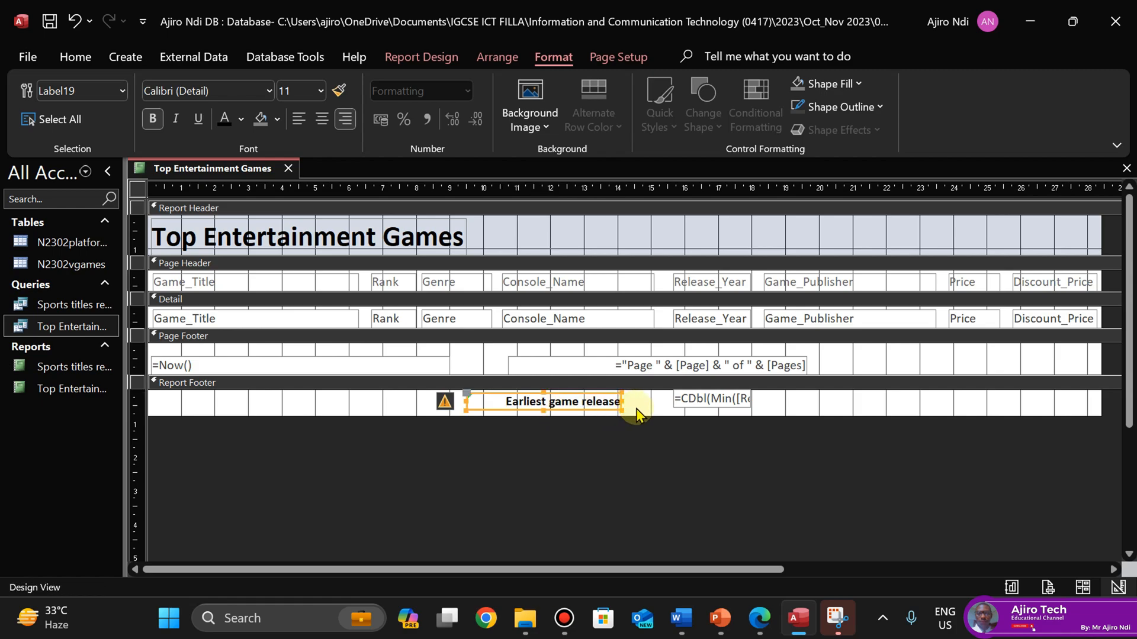
# Move the Earliest game release label right until it sits beside the year value, and save the report
pyautogui.press('Right')
pyautogui.press('Right')
pyautogui.press('Right')
pyautogui.press('Right')
pyautogui.press('Right')
pyautogui.press('Right')
pyautogui.press('Right')
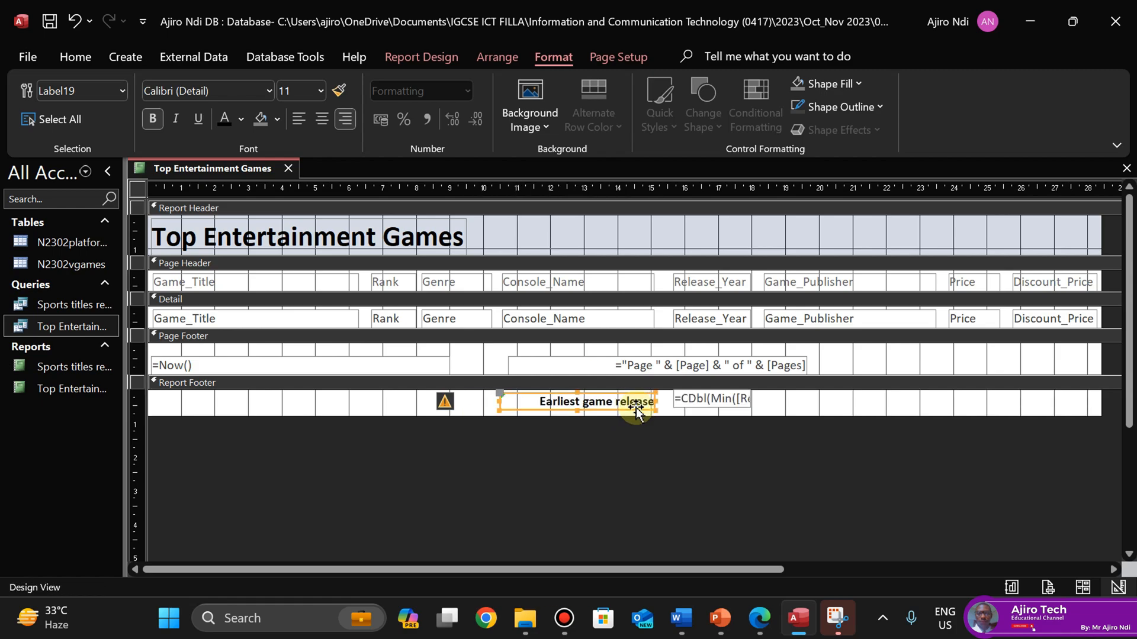
pyautogui.press('Right')
pyautogui.press('Right')
pyautogui.press('Right')
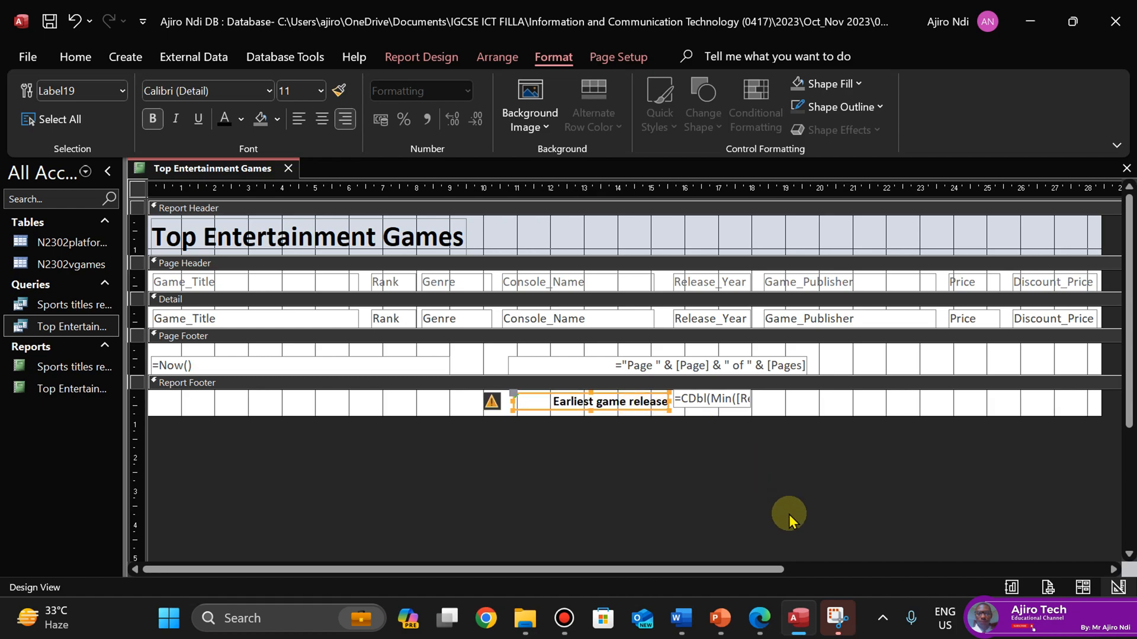
pyautogui.rightClick(201, 172)
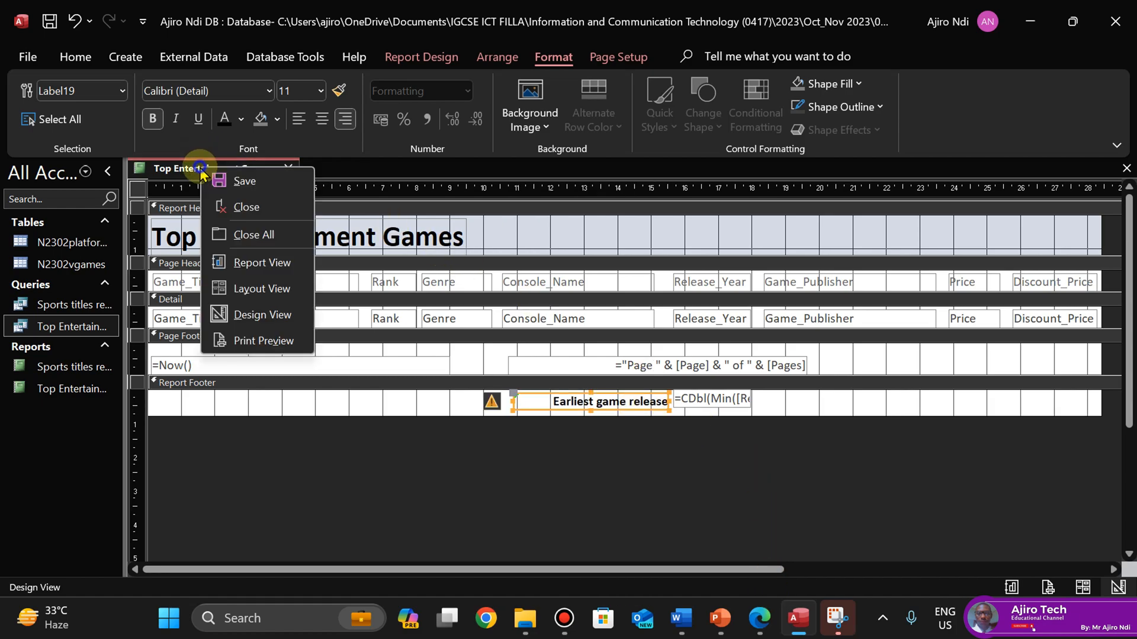
pyautogui.click(240, 180)
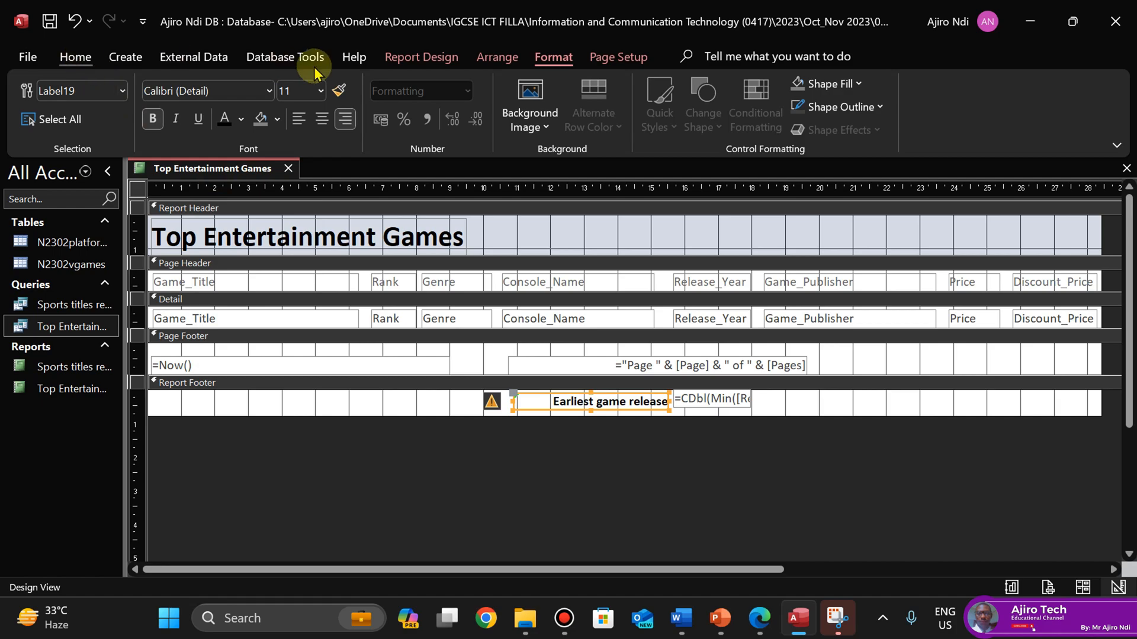
# In Layout View, make the earliest release year value at the report's end bold along with its label
pyautogui.click(77, 58)
pyautogui.click(52, 138)
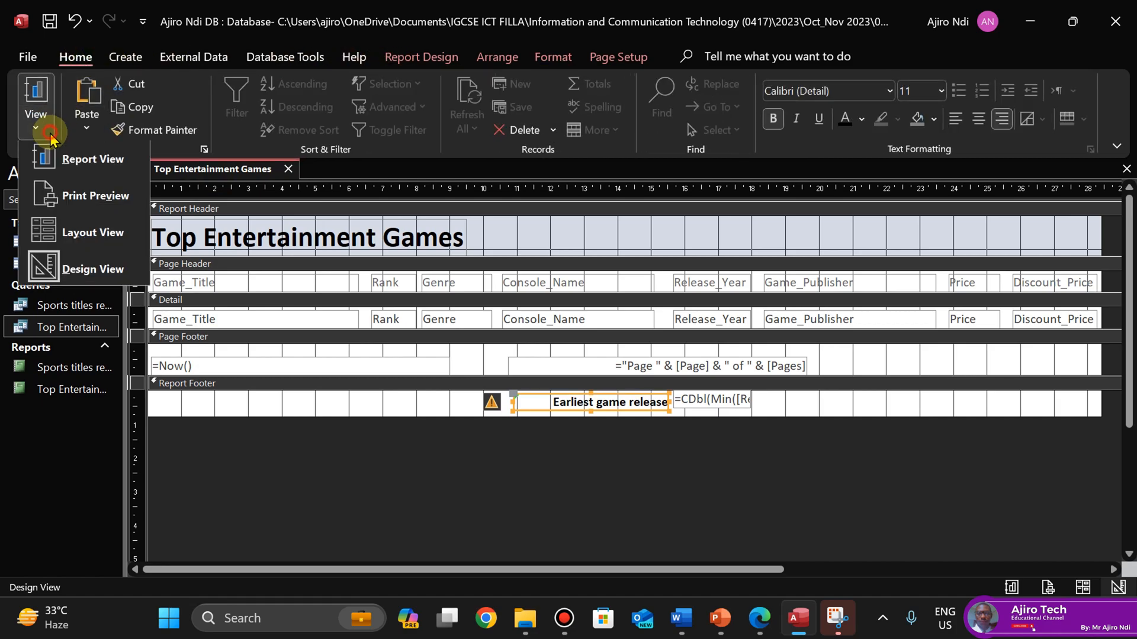
pyautogui.click(80, 233)
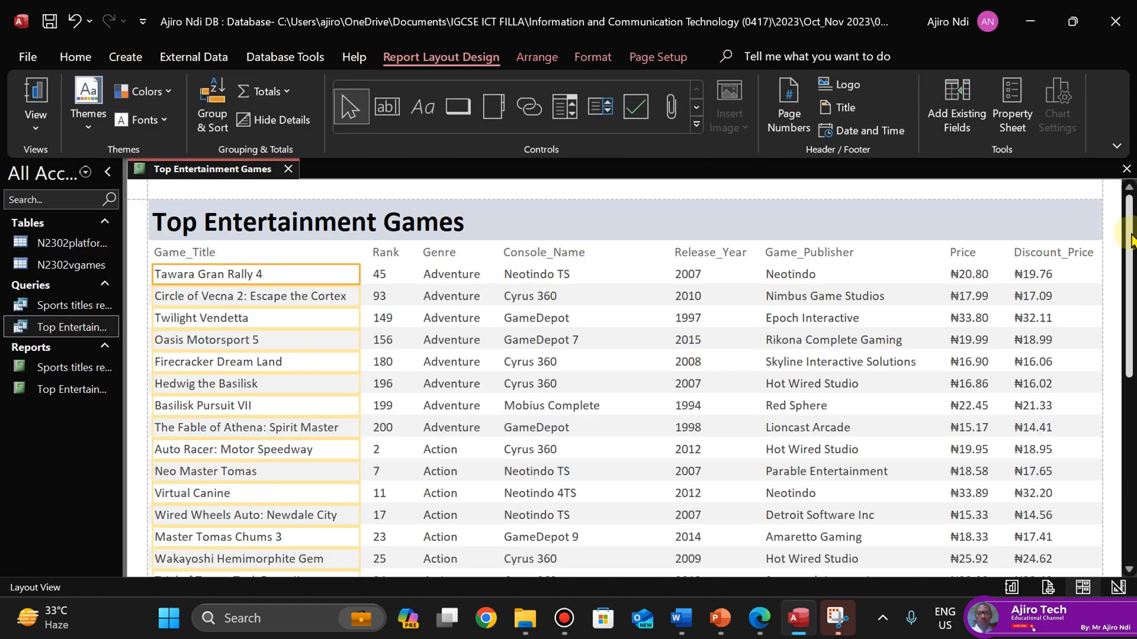
pyautogui.moveTo(1127, 234); pyautogui.dragTo(1124, 470)
pyautogui.click(626, 366)
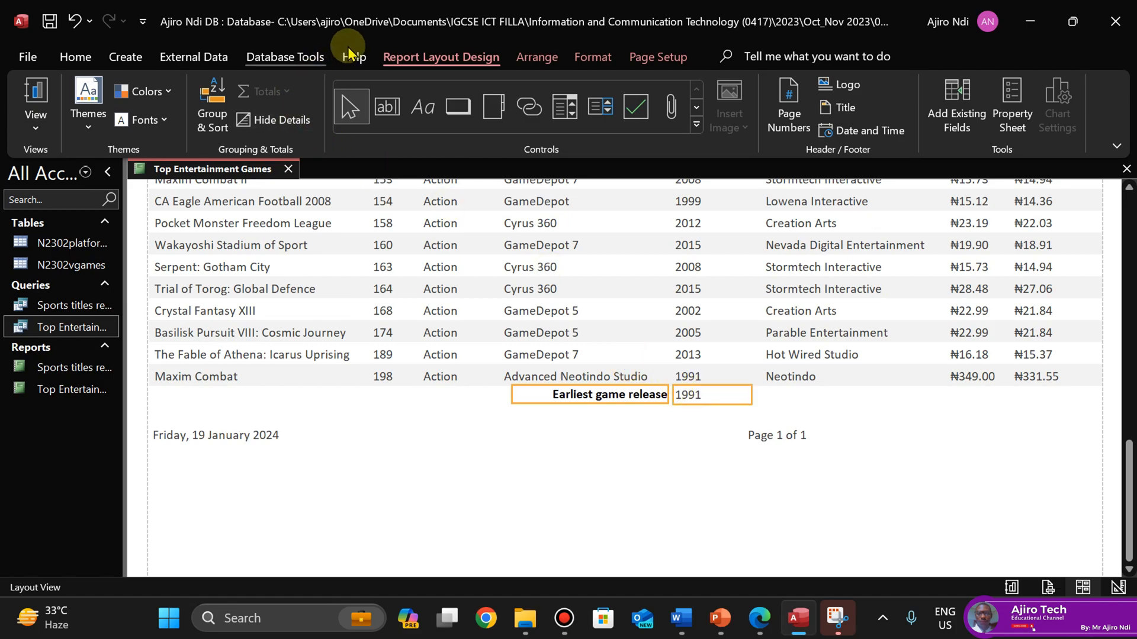
pyautogui.click(587, 50)
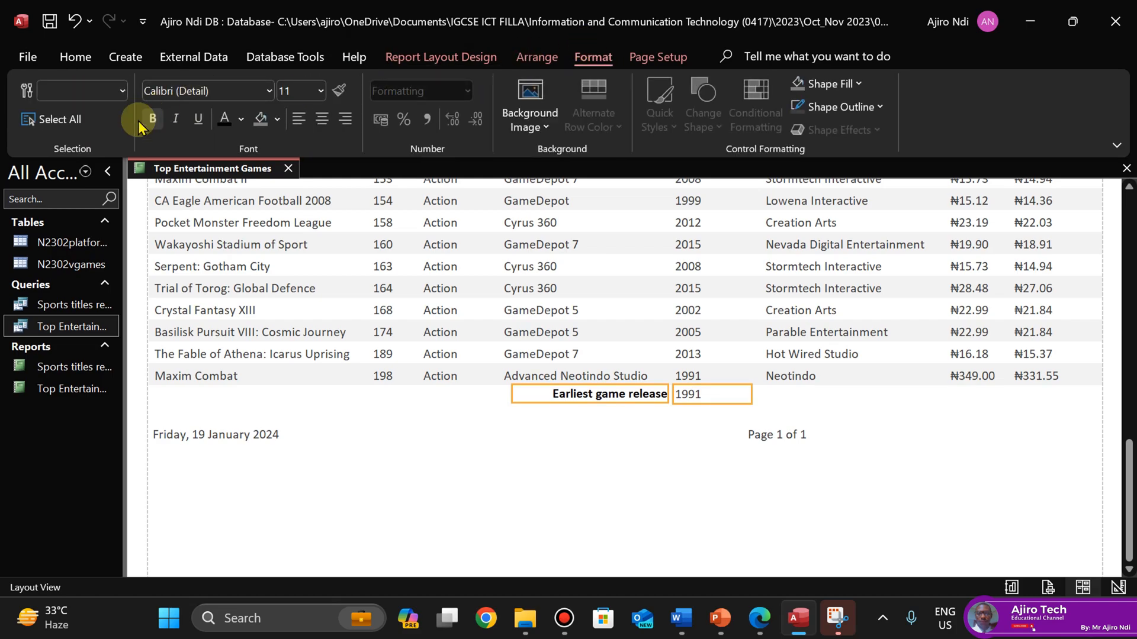
pyautogui.click(158, 124)
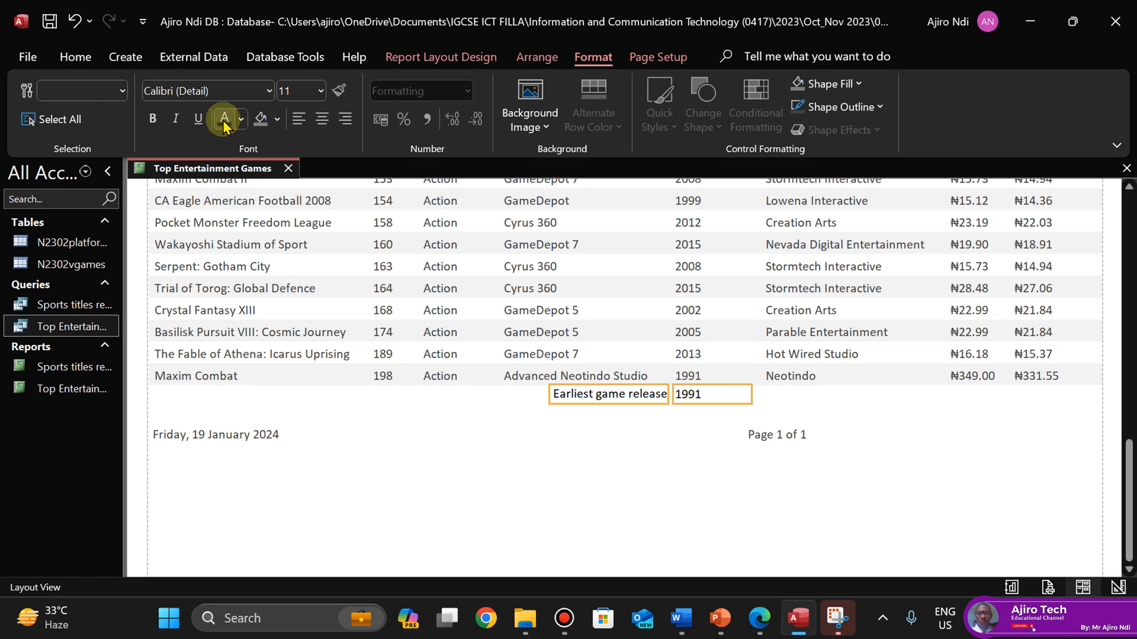
pyautogui.click(153, 121)
pyautogui.click(671, 445)
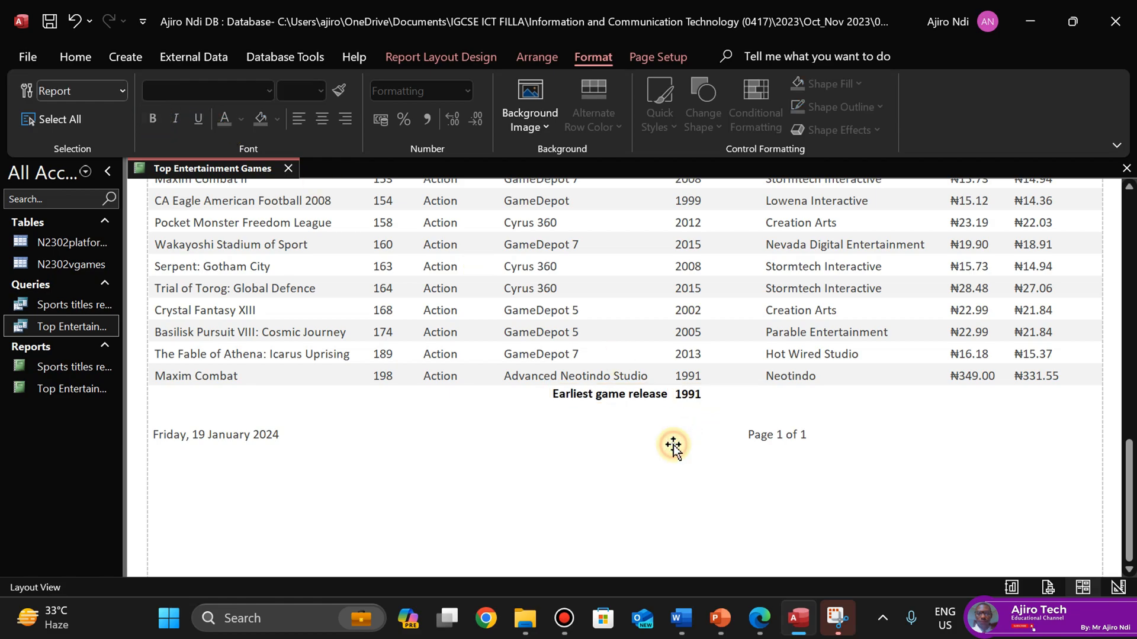
# Check the footer requirements in the question paper PDF in Edge, and reopen the Access report in Design View
pyautogui.click(756, 625)
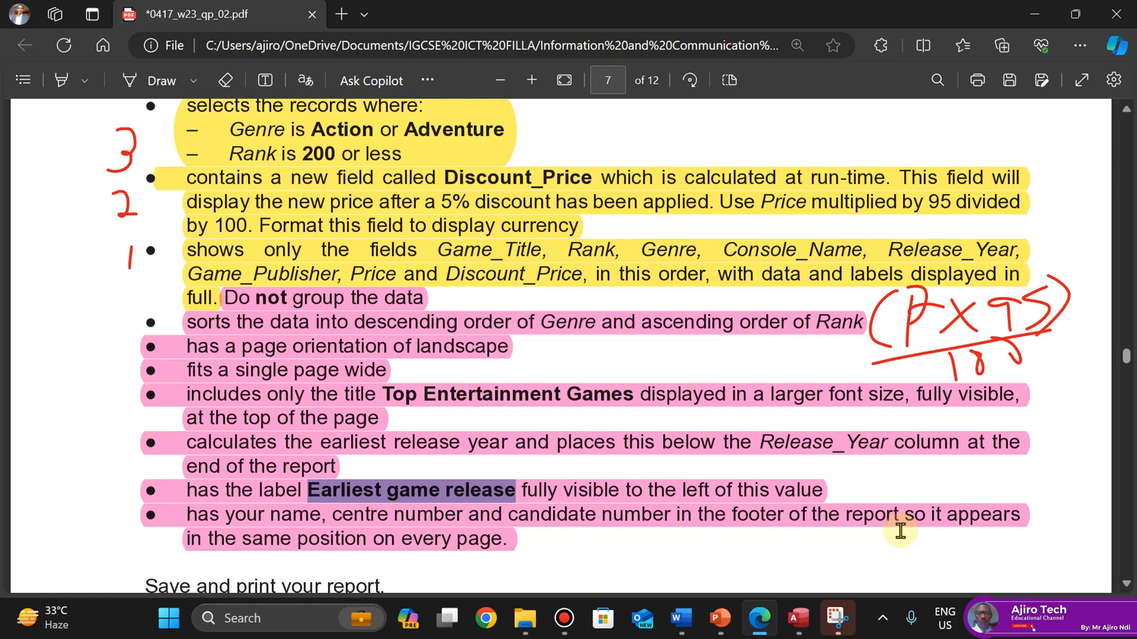
pyautogui.click(800, 635)
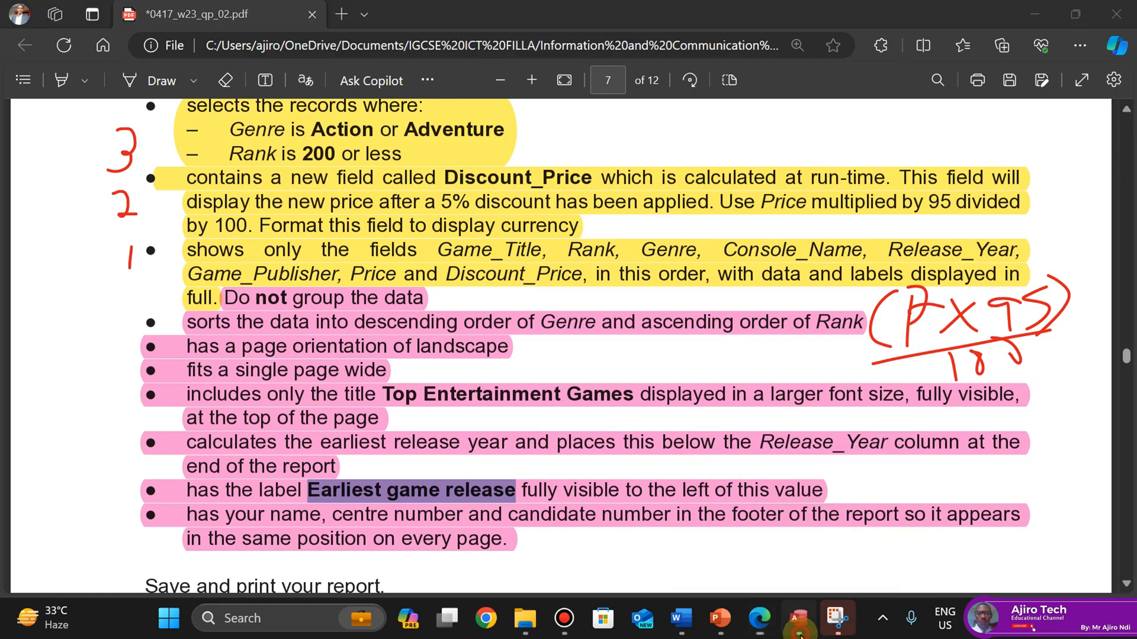
pyautogui.click(800, 636)
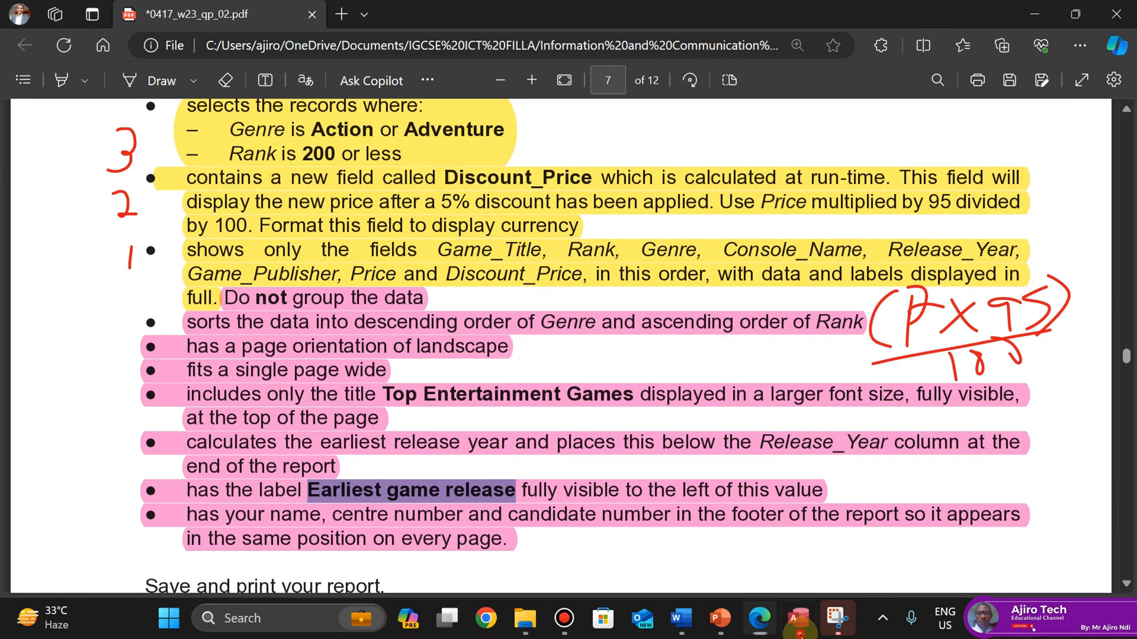
pyautogui.click(800, 635)
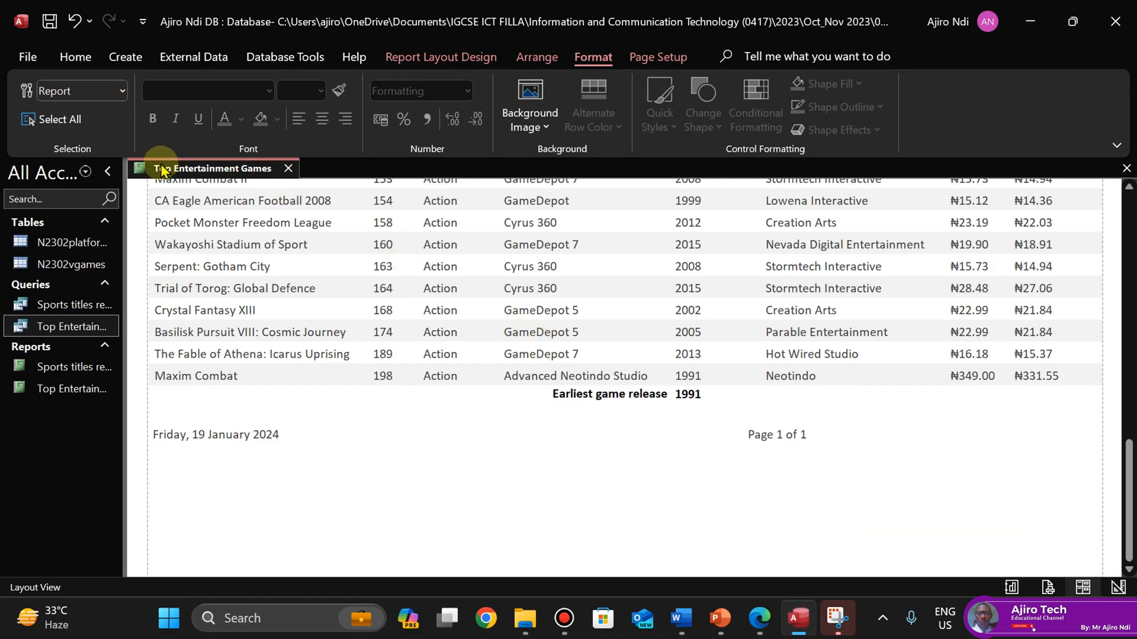
pyautogui.click(65, 56)
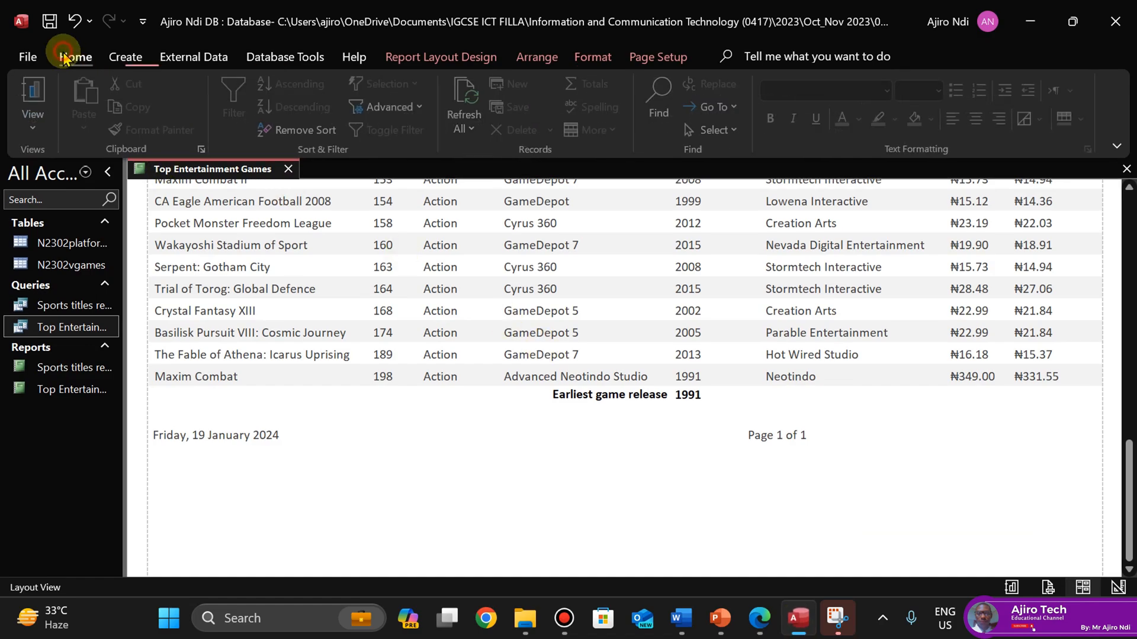
pyautogui.rightClick(180, 175)
pyautogui.click(34, 123)
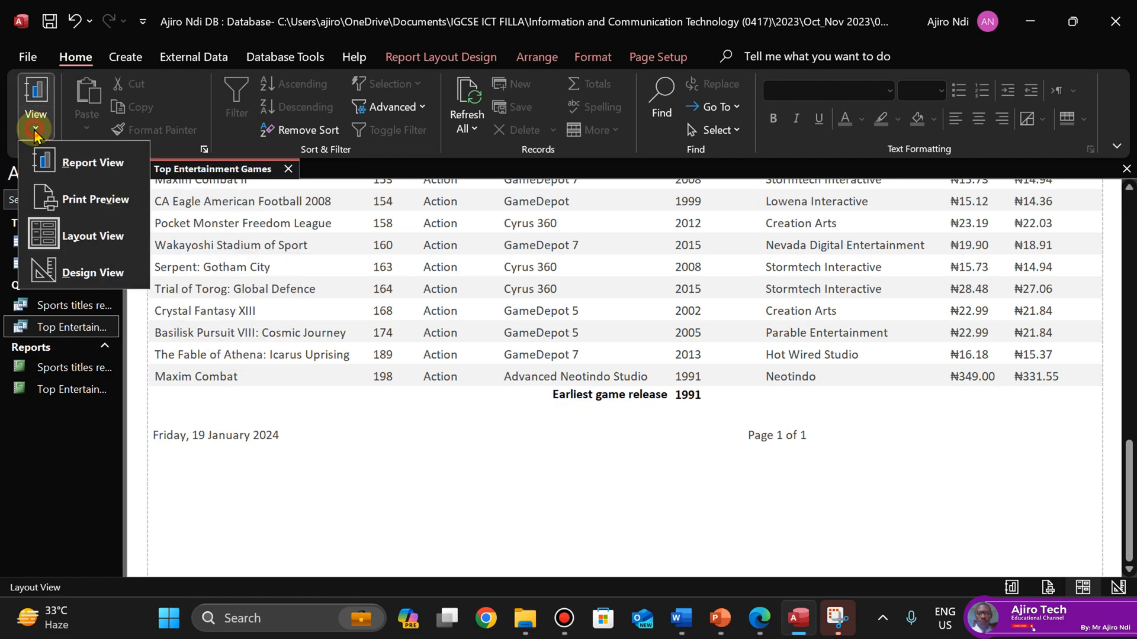
pyautogui.click(83, 271)
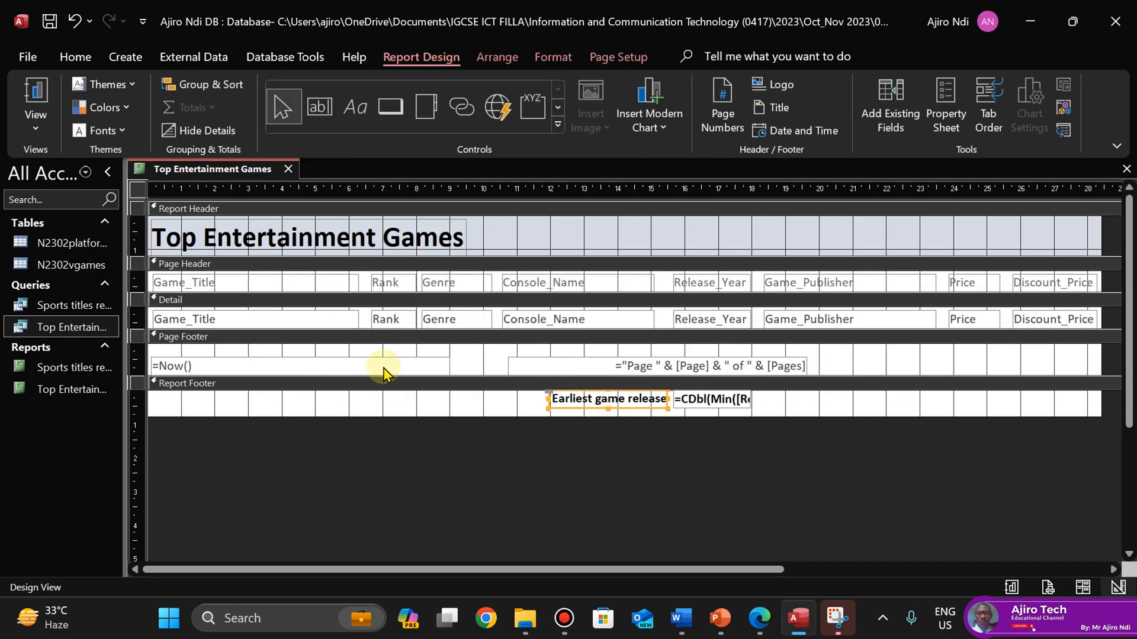
# Move the page number text box in the Page Footer to the report's right edge
pyautogui.click(589, 362)
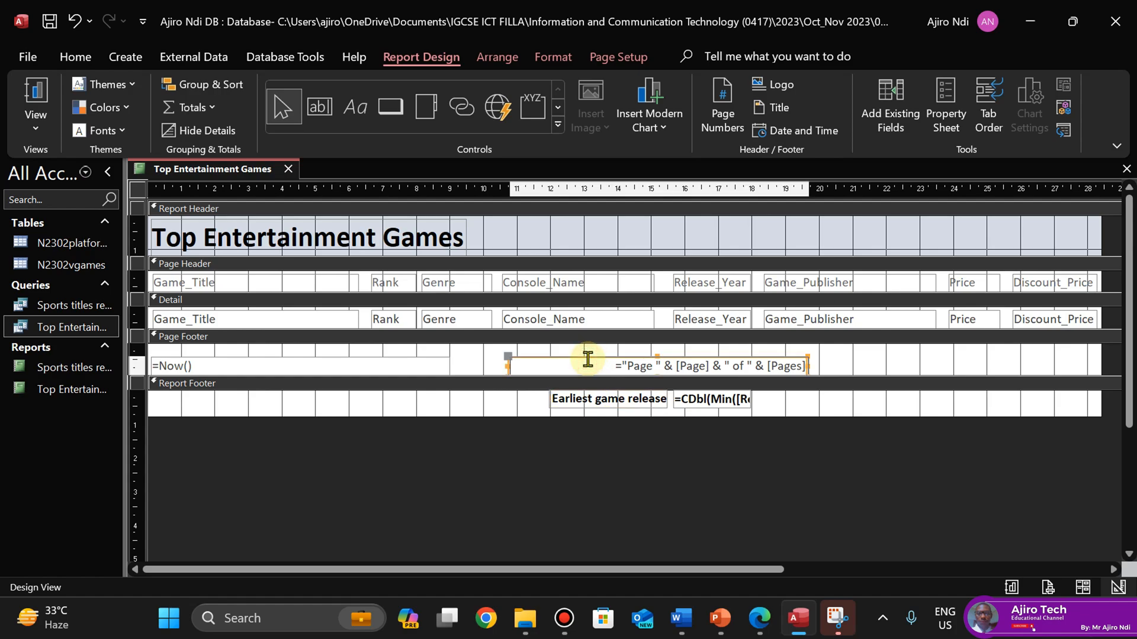
pyautogui.press('Right')
pyautogui.press('Right')
pyautogui.press('Right')
pyautogui.press('Right')
pyautogui.press('Right')
pyautogui.press('Right')
pyautogui.press('Right')
pyautogui.press('Right')
pyautogui.press('Right')
pyautogui.press('Right')
pyautogui.press('Right')
pyautogui.press('Right')
pyautogui.press('Right')
pyautogui.press('Right')
pyautogui.press('Right')
pyautogui.press('Right')
pyautogui.press('Right')
pyautogui.press('Right')
pyautogui.press('Right')
pyautogui.press('Right')
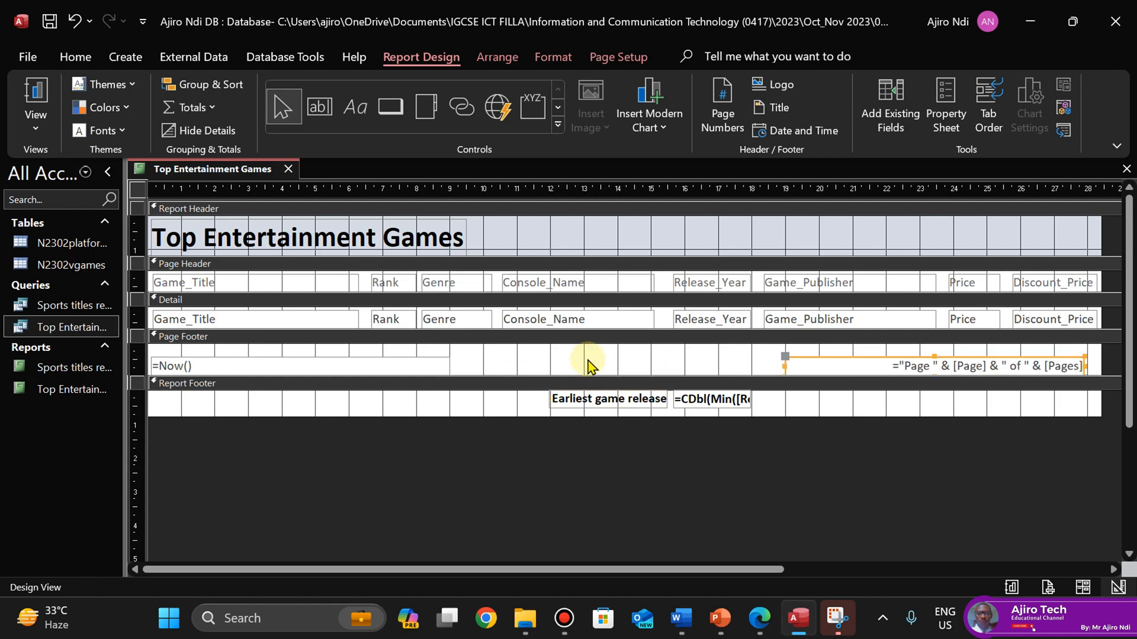
pyautogui.press('Right')
pyautogui.press('Right')
pyautogui.press('Right')
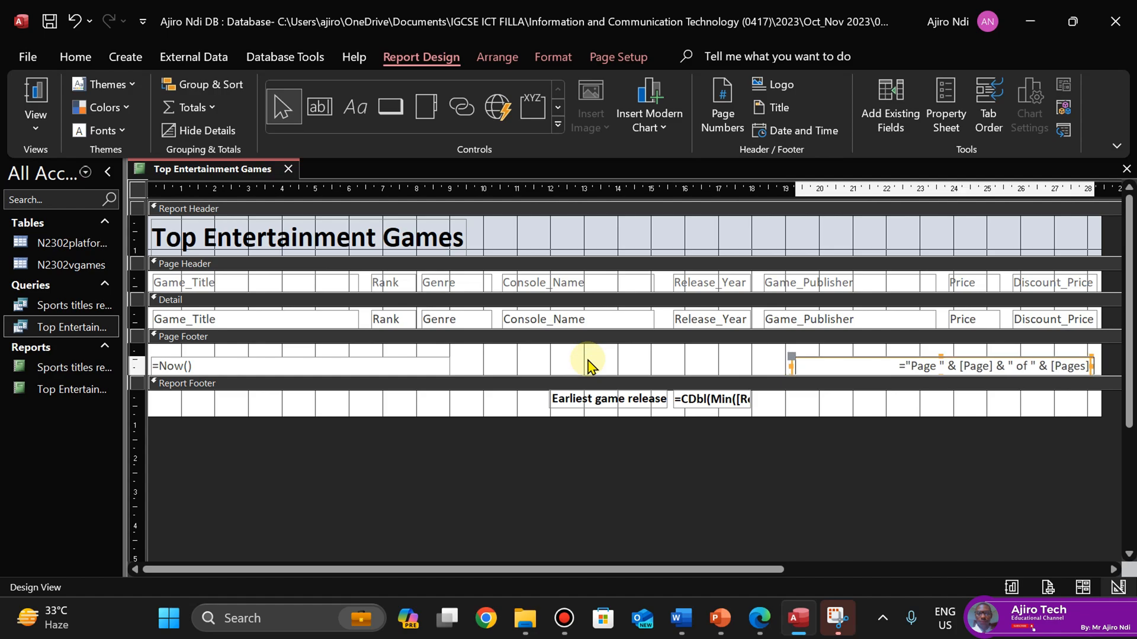
# Narrow the Page Footer's date box to about 5 cm and its page number box to about 6 cm
pyautogui.click(444, 362)
pyautogui.moveTo(450, 365); pyautogui.dragTo(315, 369)
pyautogui.click(826, 363)
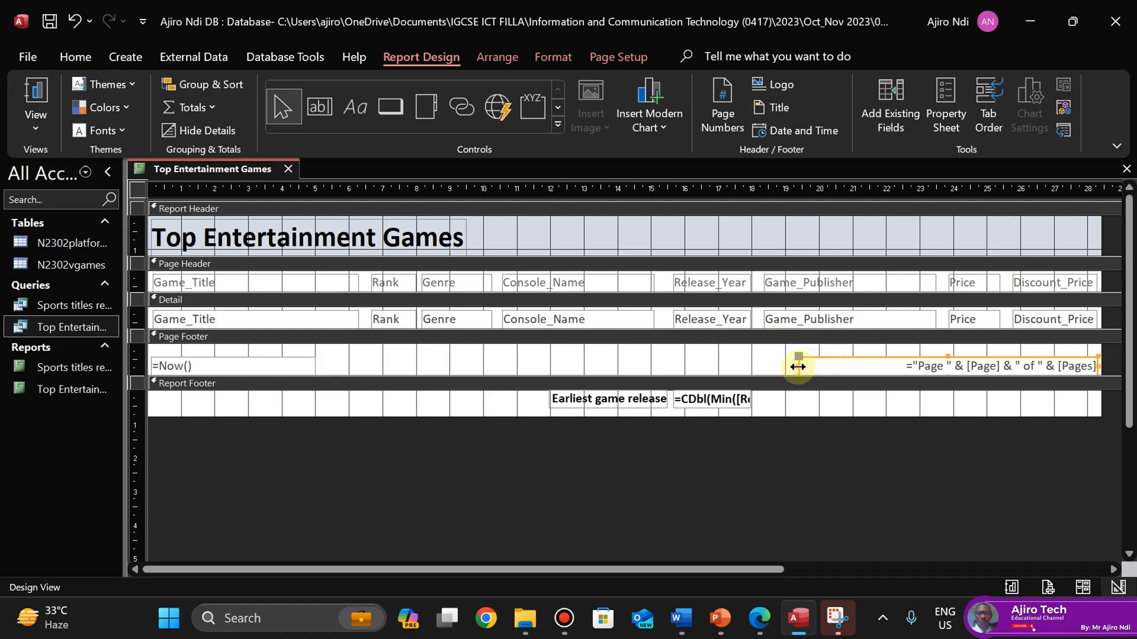
pyautogui.moveTo(798, 366); pyautogui.dragTo(886, 366)
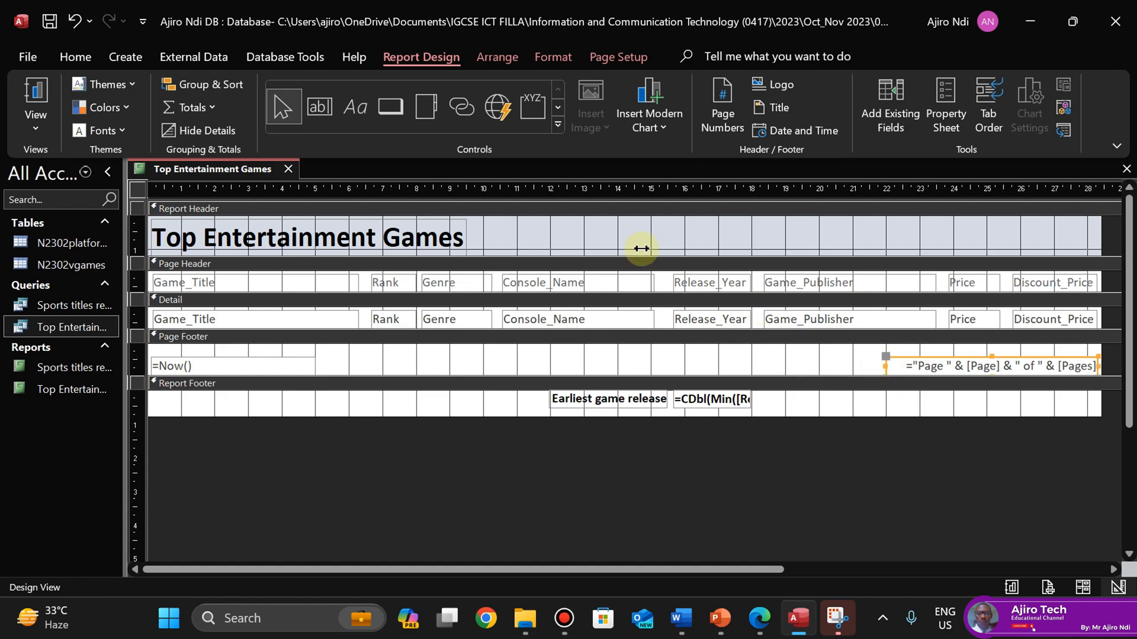
# Add a label about 9 cm wide between the date and page number, containing the candidate's name, centre number and candidate number
pyautogui.click(364, 116)
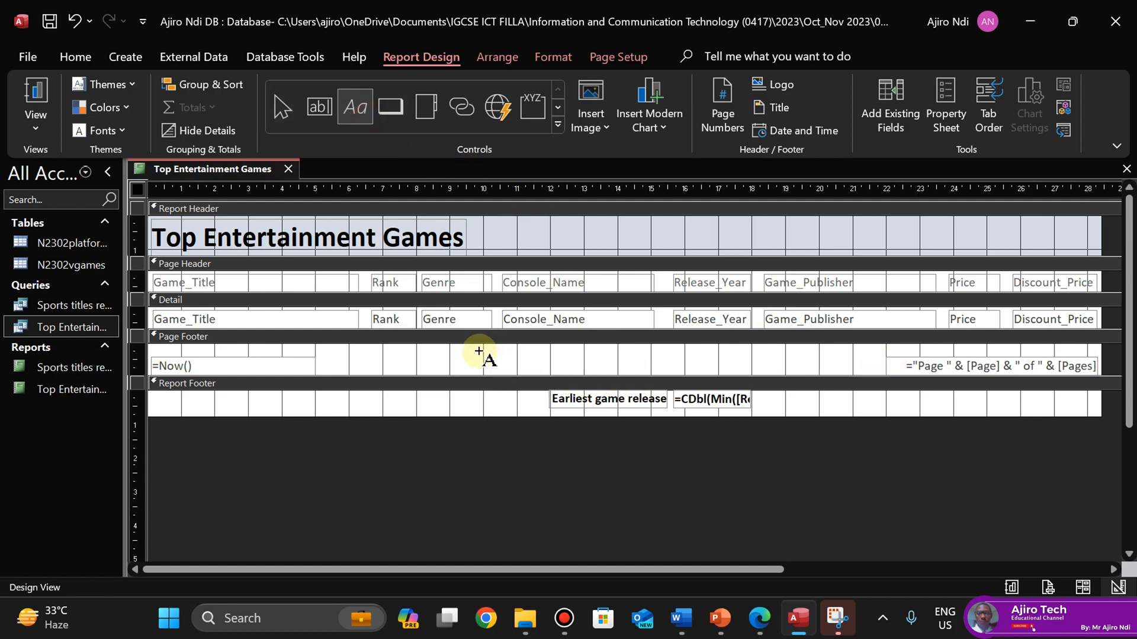
pyautogui.moveTo(481, 354); pyautogui.dragTo(777, 367)
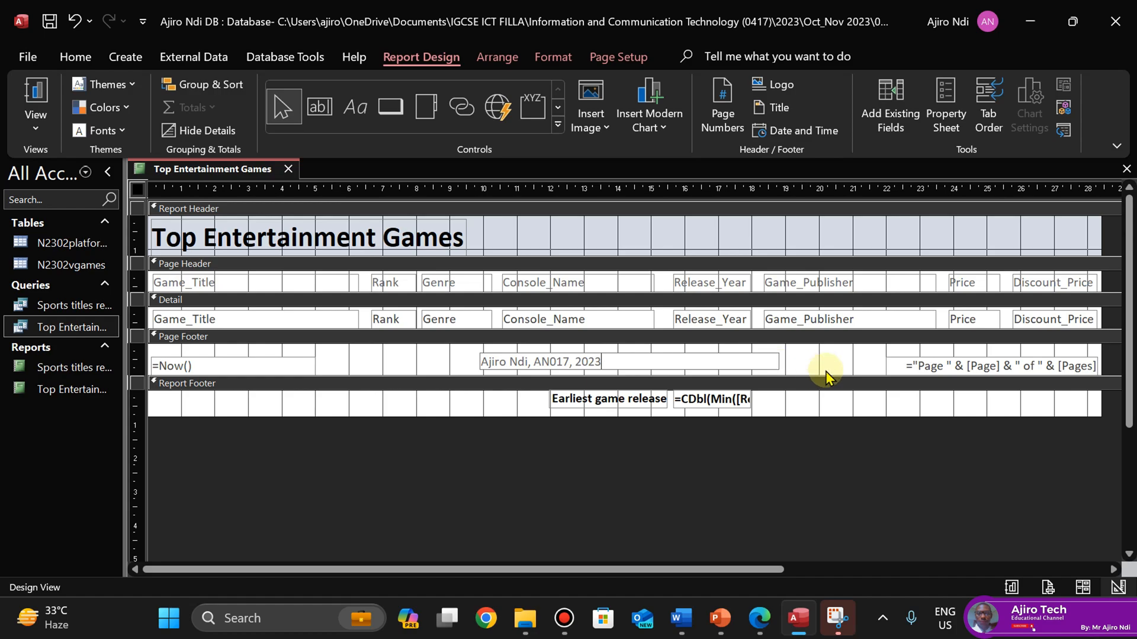
pyautogui.click(664, 362)
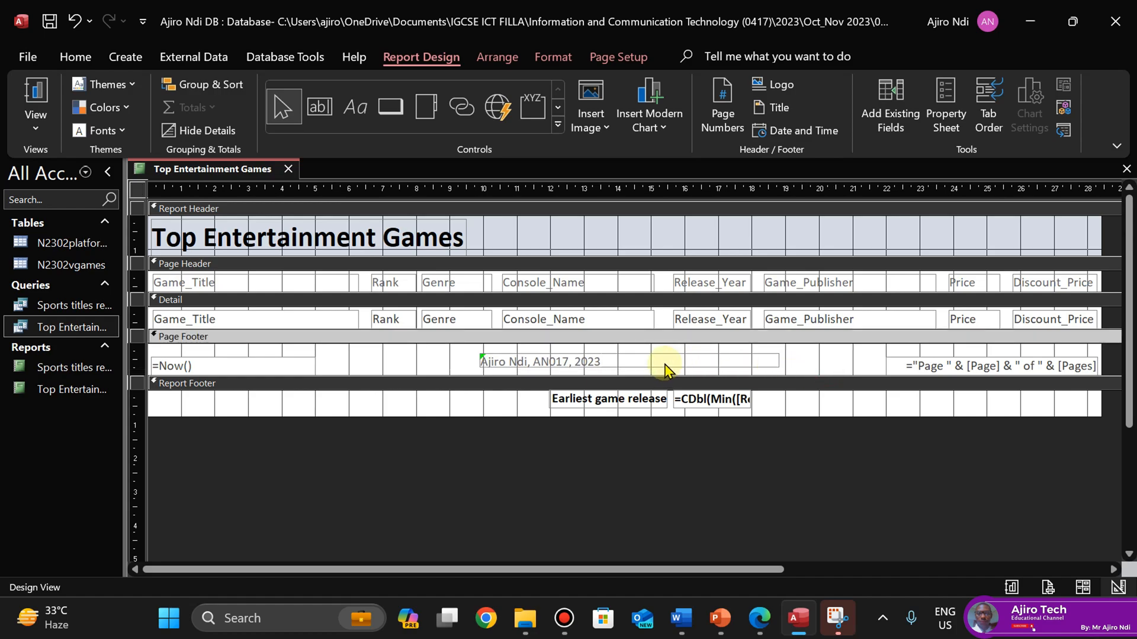
# Format the candidate details label as centred, bold and 14 pt, and increase its height to fit the text
pyautogui.click(552, 56)
pyautogui.click(317, 122)
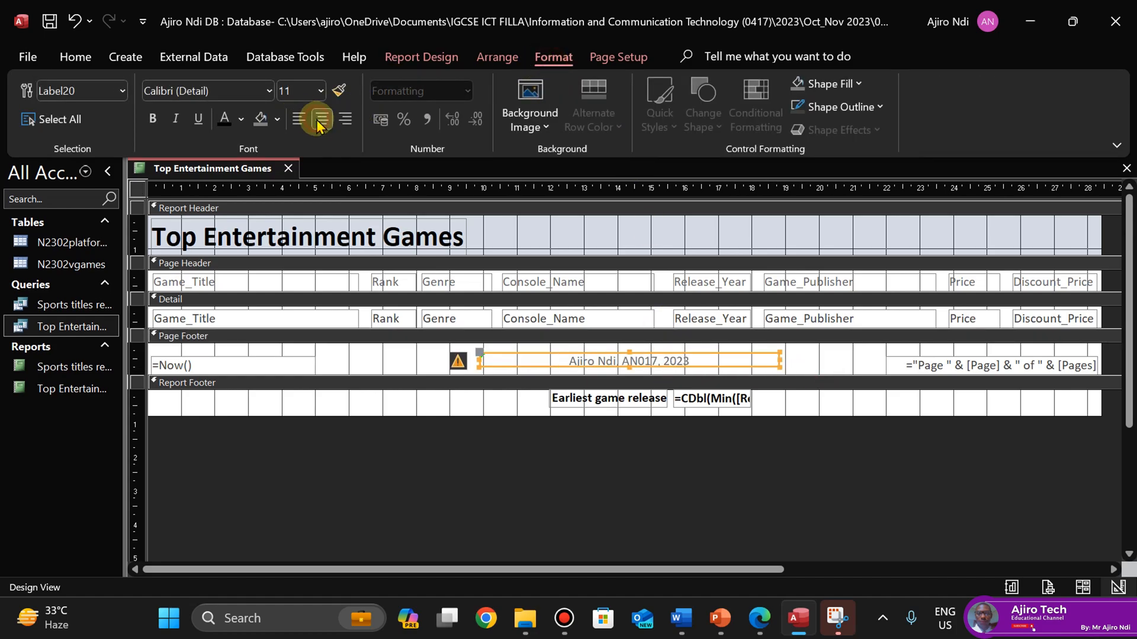
pyautogui.click(153, 119)
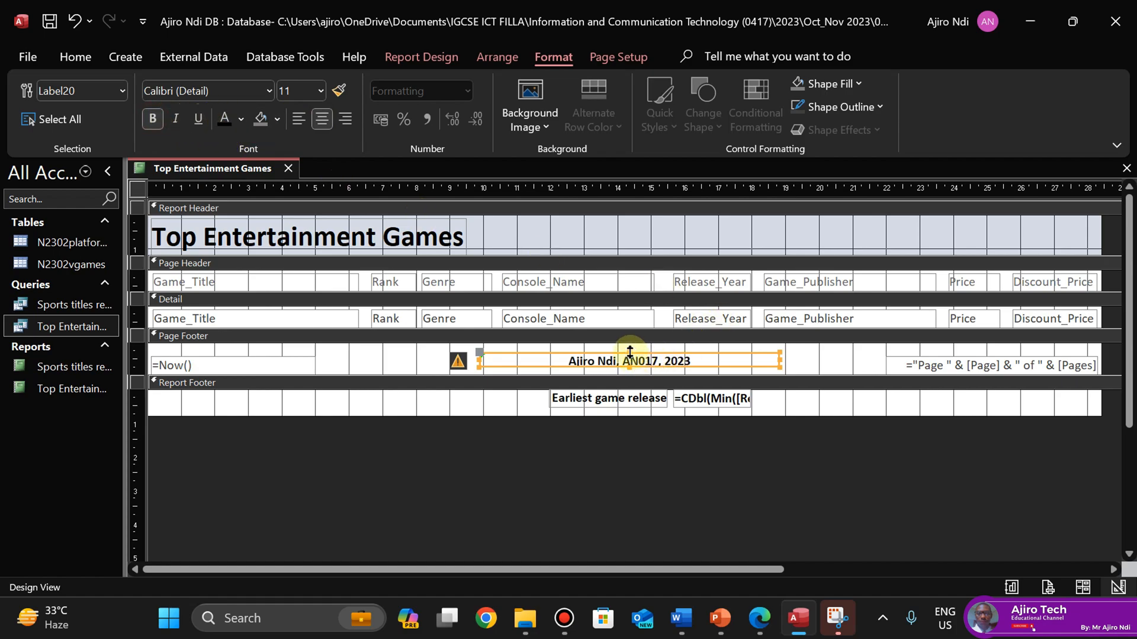
pyautogui.moveTo(630, 351); pyautogui.dragTo(629, 349)
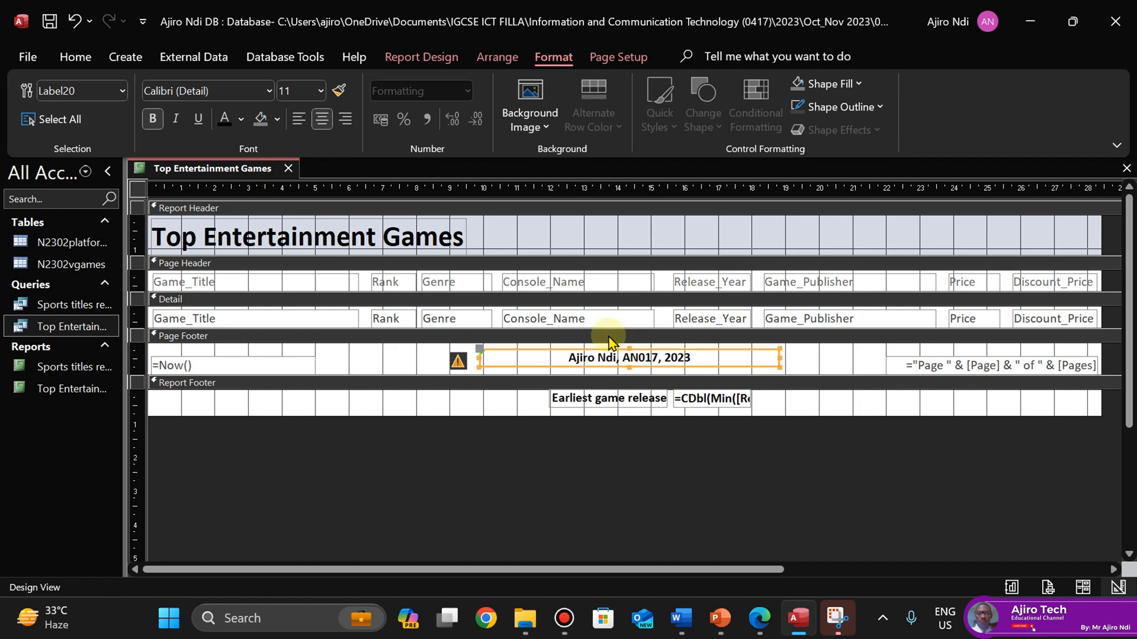
pyautogui.click(320, 91)
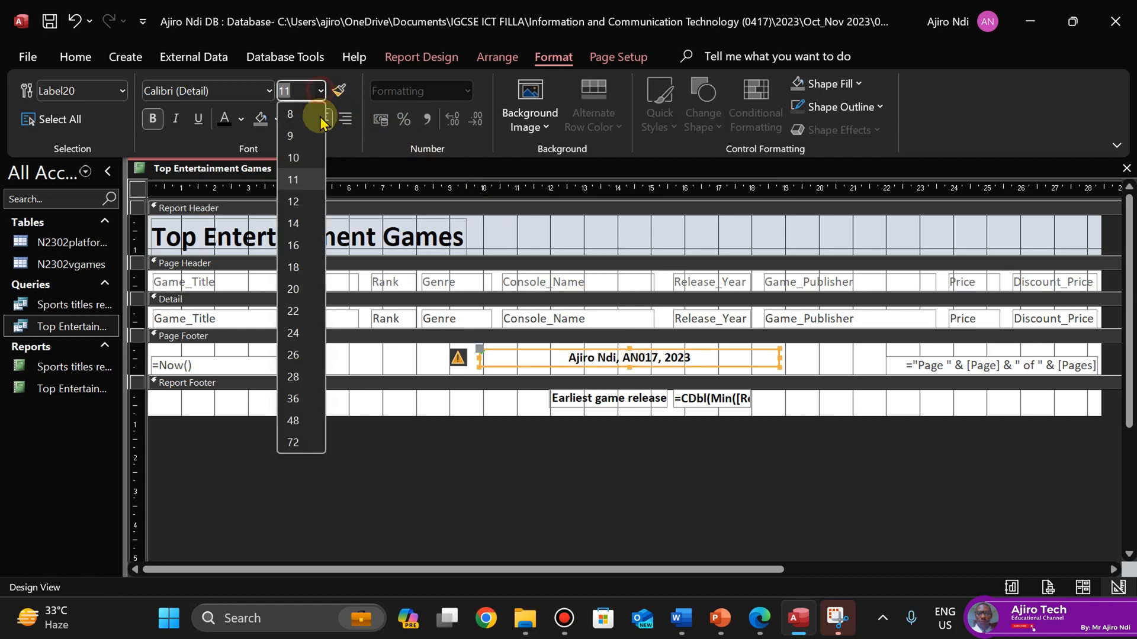
pyautogui.click(315, 231)
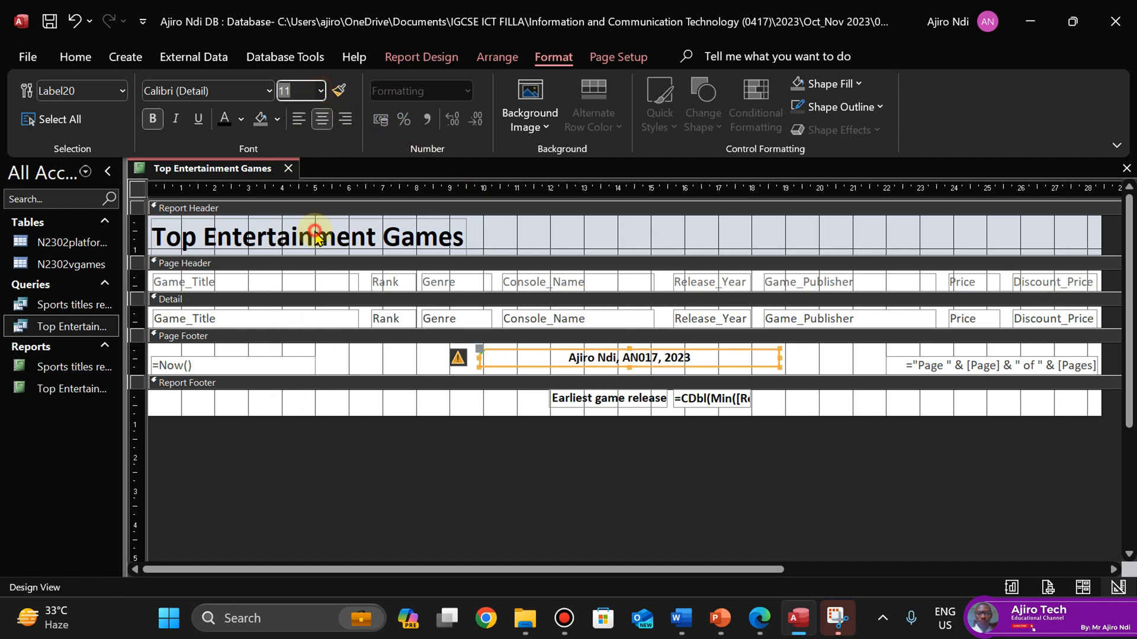
pyautogui.click(629, 365)
pyautogui.moveTo(627, 369); pyautogui.dragTo(627, 369)
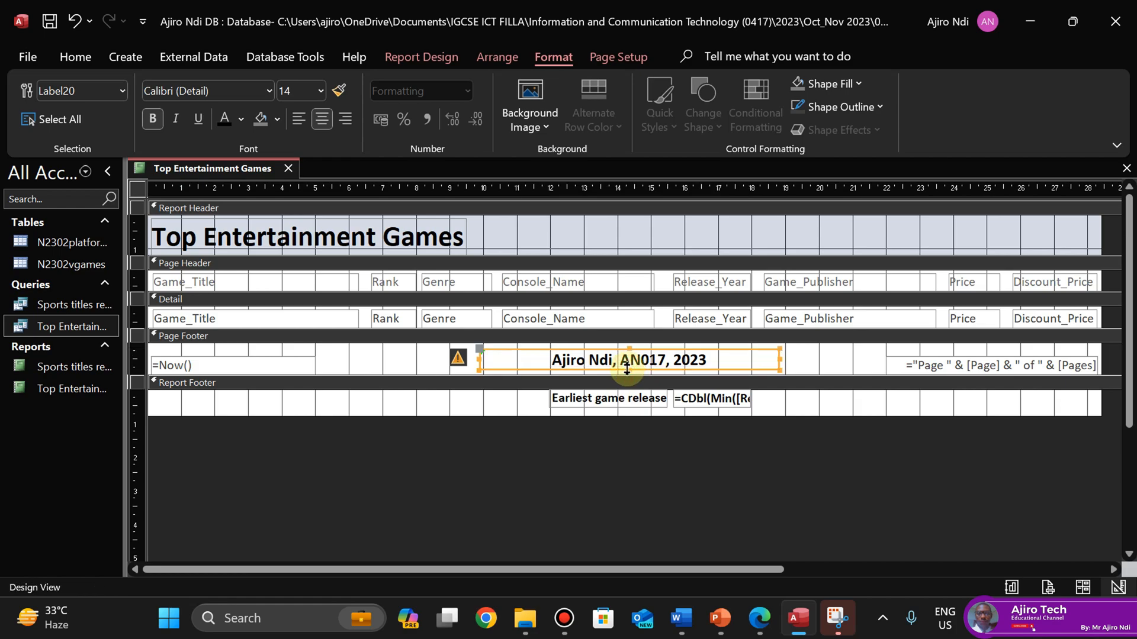
# Nudge the candidate details label slightly right in the Page Footer and save the report
pyautogui.press('Right')
pyautogui.press('Right')
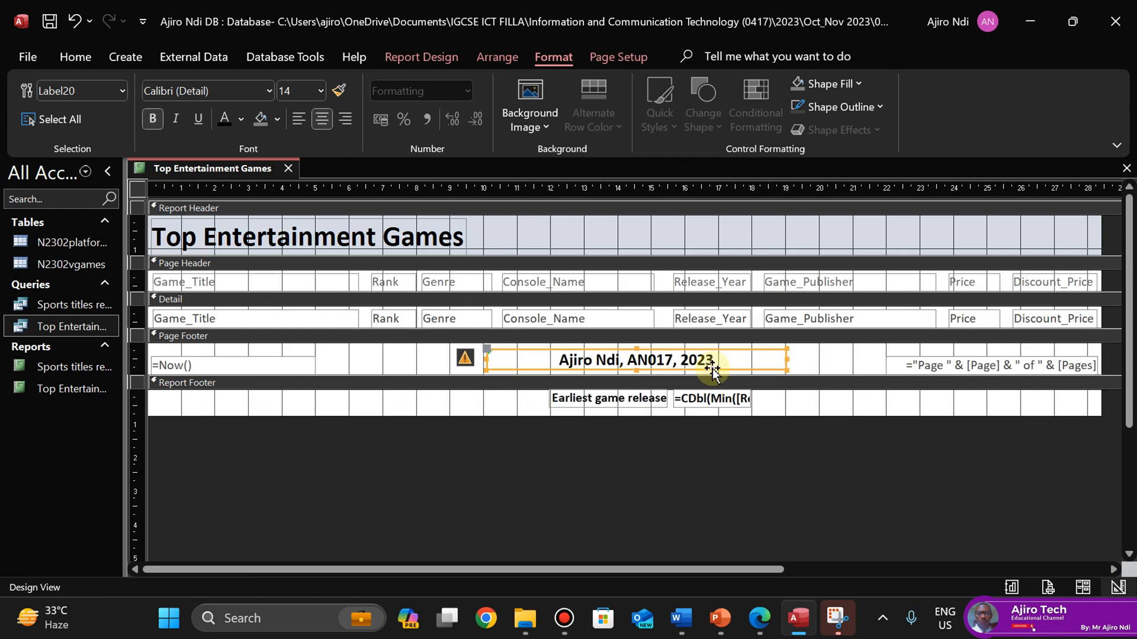
pyautogui.rightClick(220, 172)
pyautogui.click(261, 186)
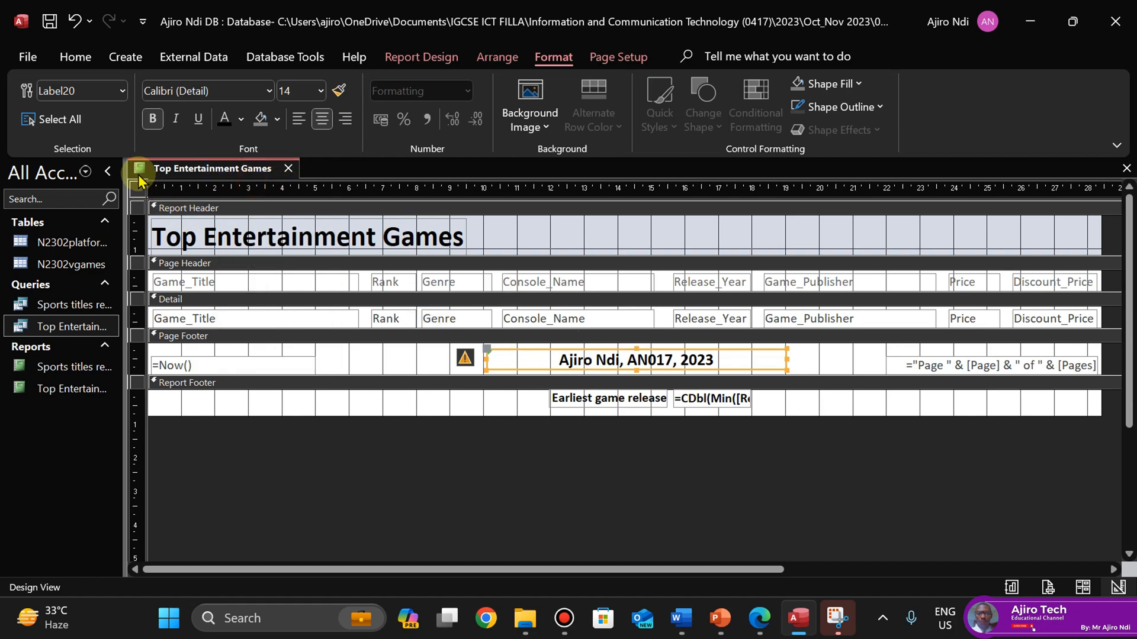
# Review the report in Layout View against the question paper, and inspect both pages in Print Preview
pyautogui.click(76, 59)
pyautogui.rightClick(197, 171)
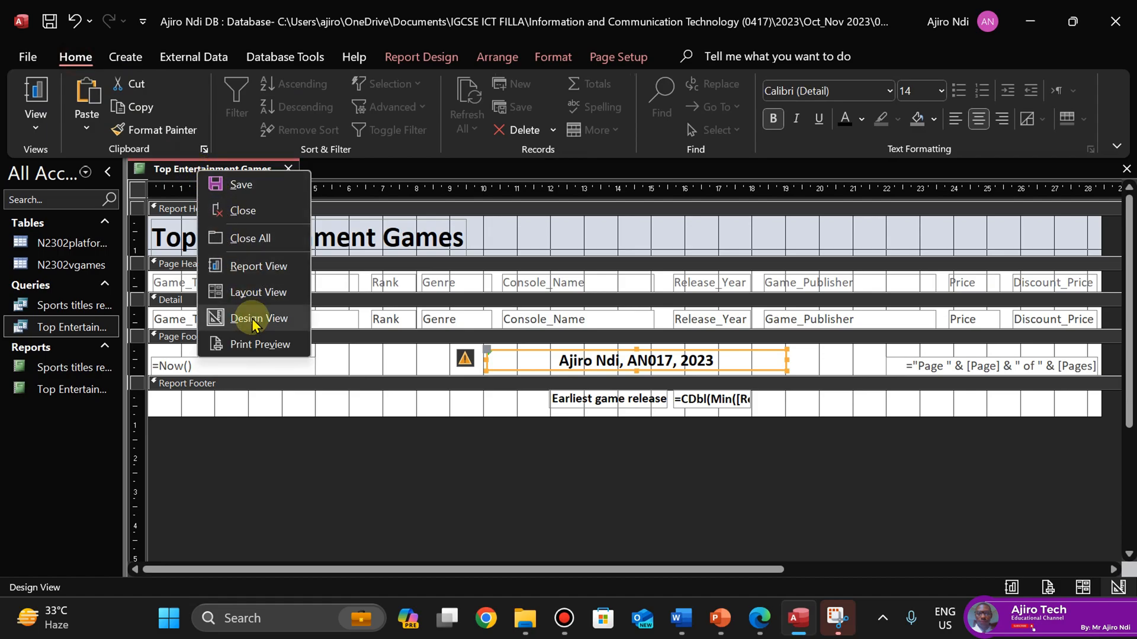
pyautogui.click(243, 292)
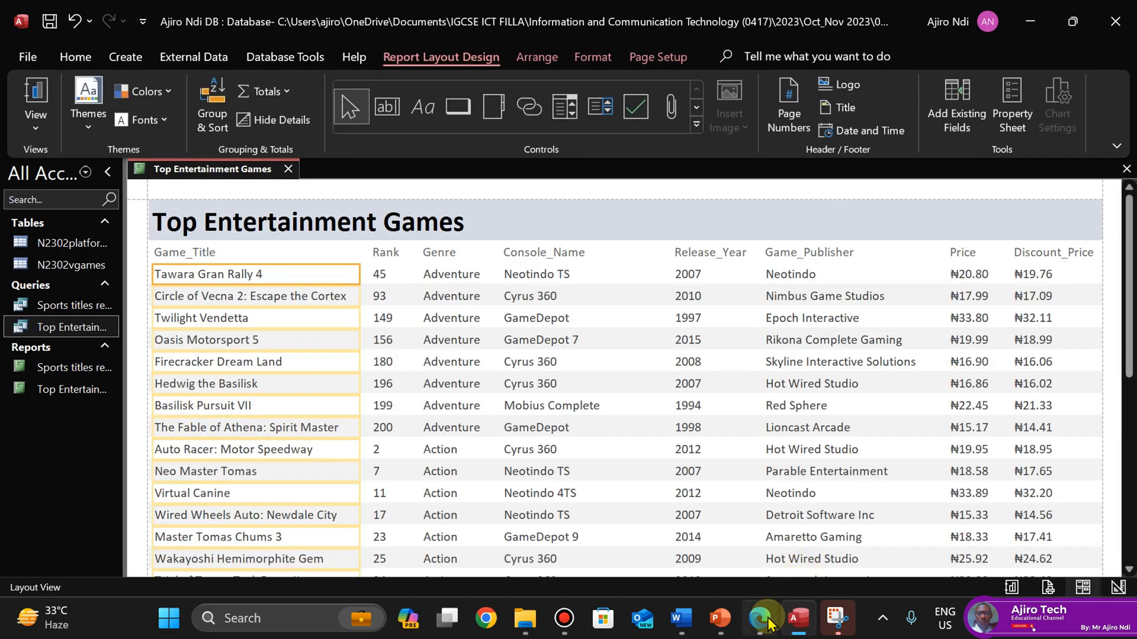
pyautogui.click(768, 622)
pyautogui.click(768, 622)
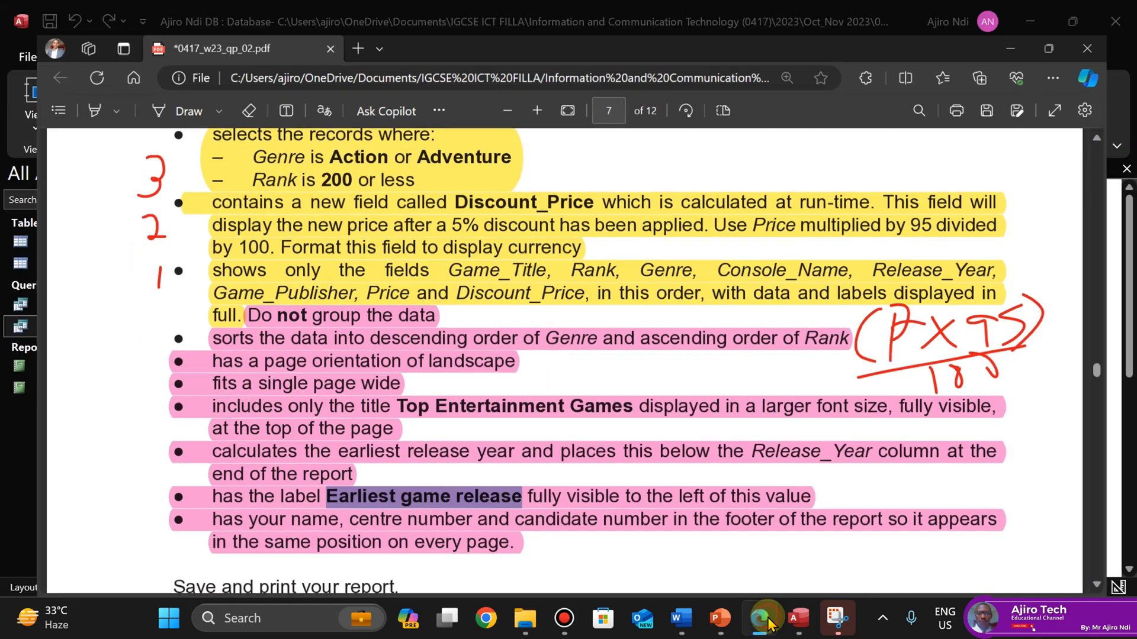
pyautogui.click(24, 133)
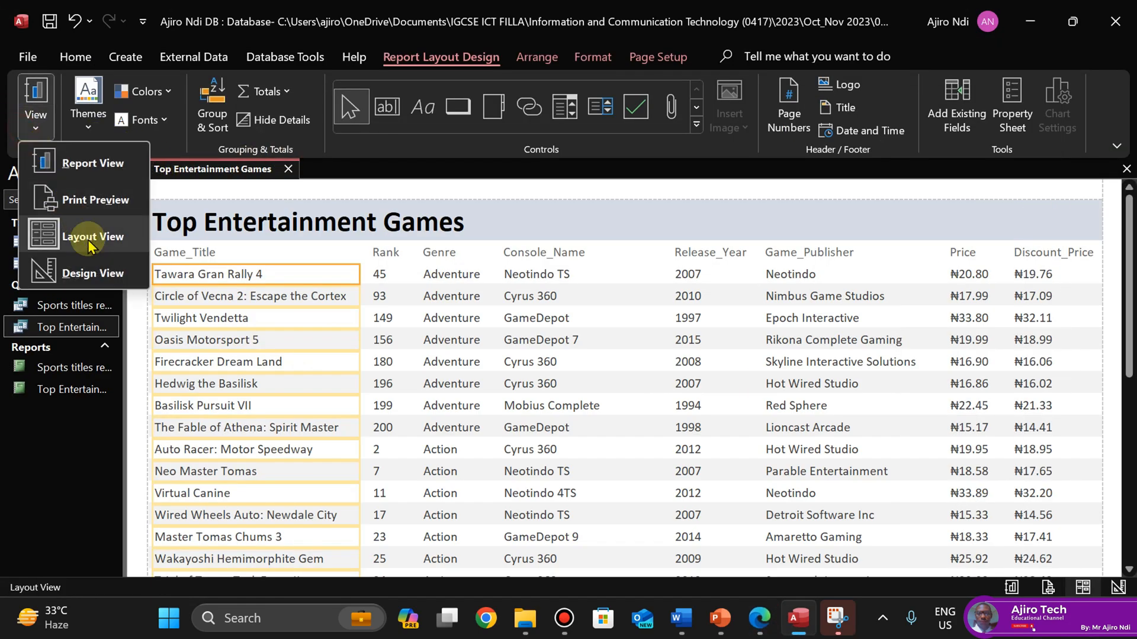
pyautogui.click(94, 199)
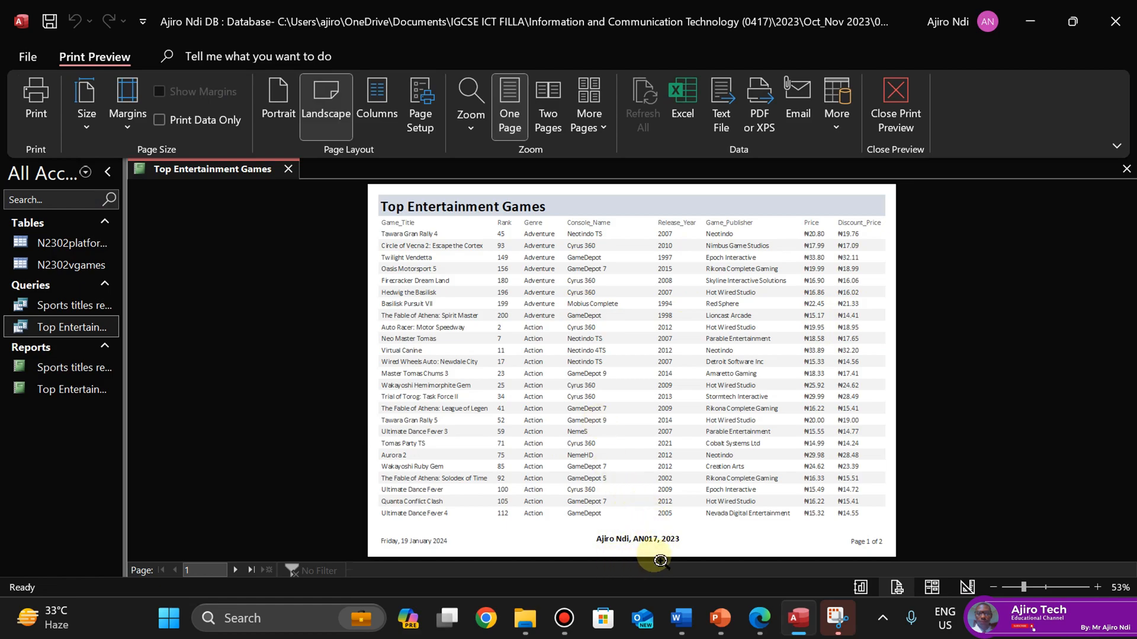
pyautogui.click(234, 571)
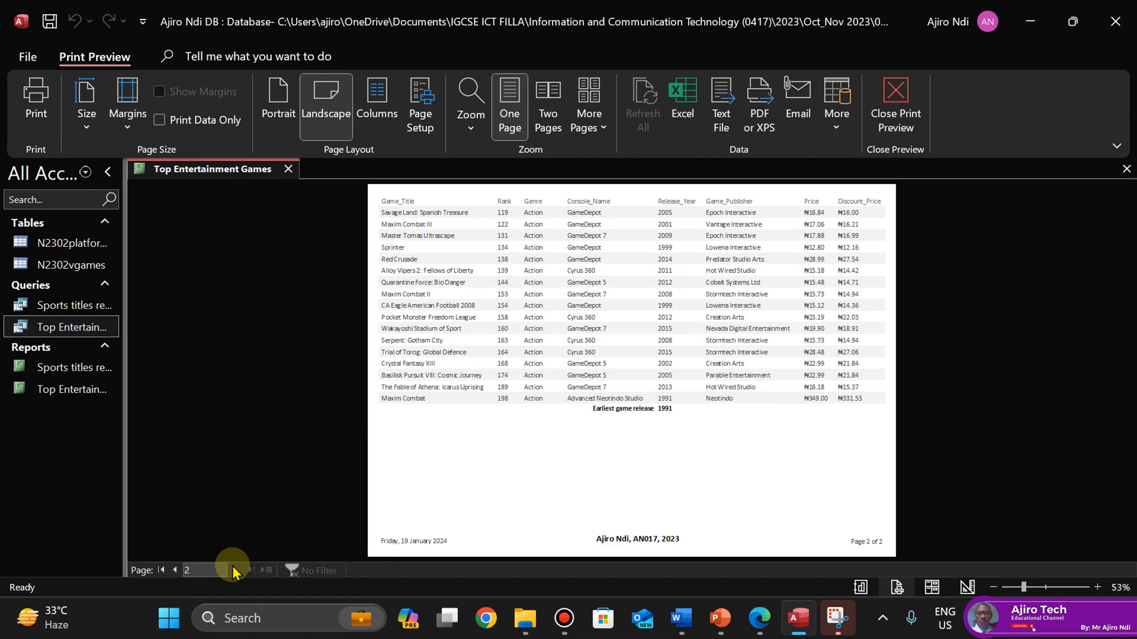
# Move the candidate details label slightly down in the Page Footer, level with the date and page number, and save the report
pyautogui.rightClick(210, 171)
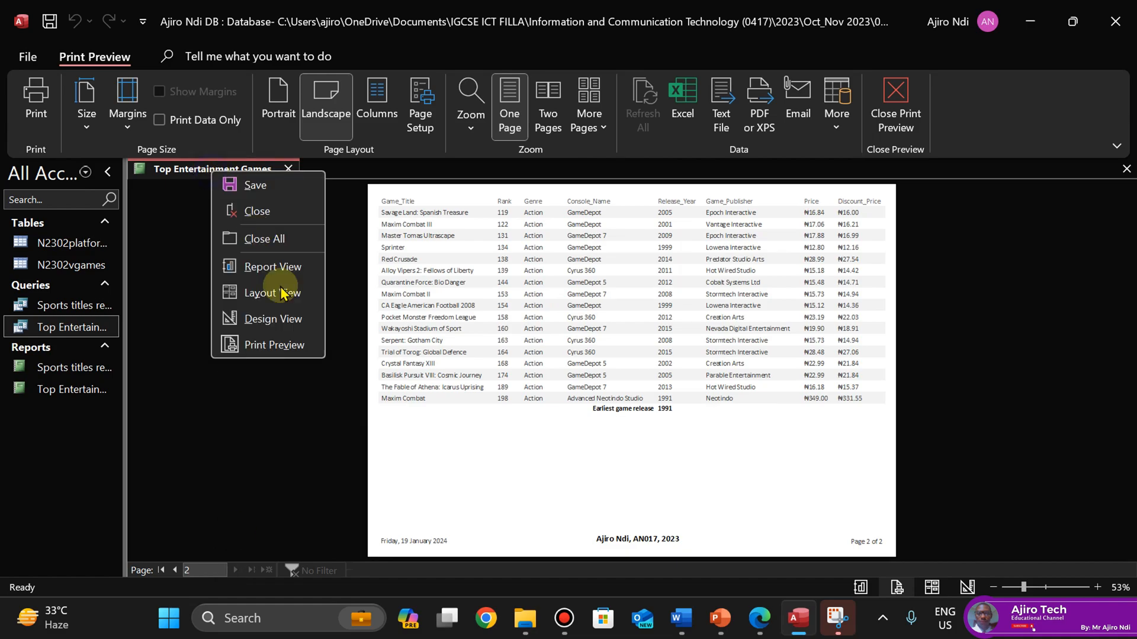
pyautogui.click(290, 323)
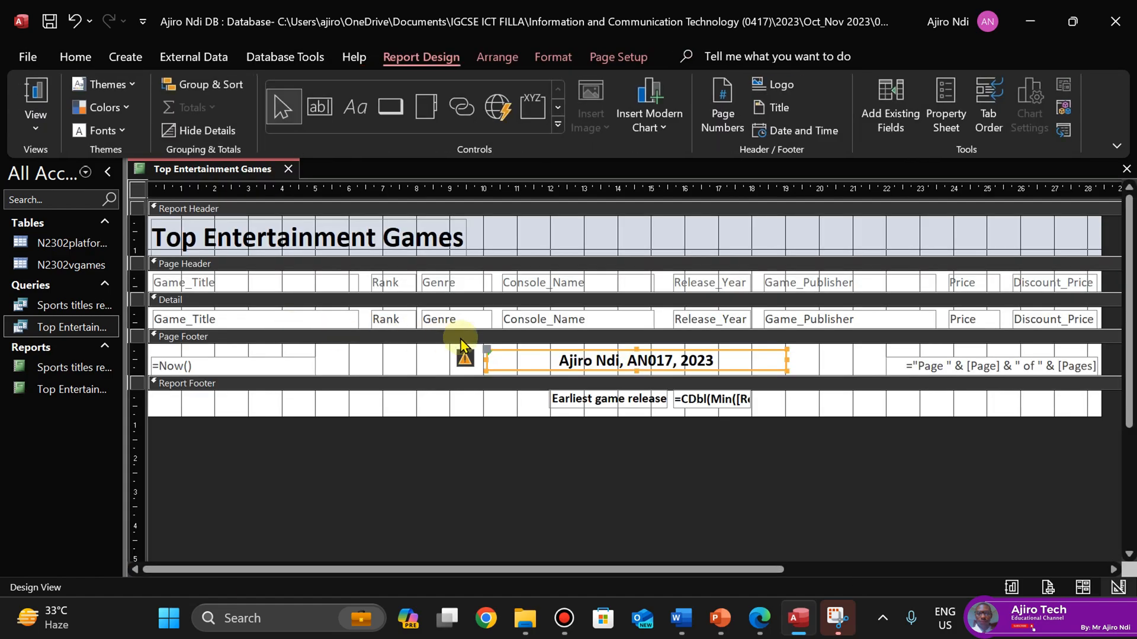
pyautogui.moveTo(567, 354); pyautogui.dragTo(568, 359)
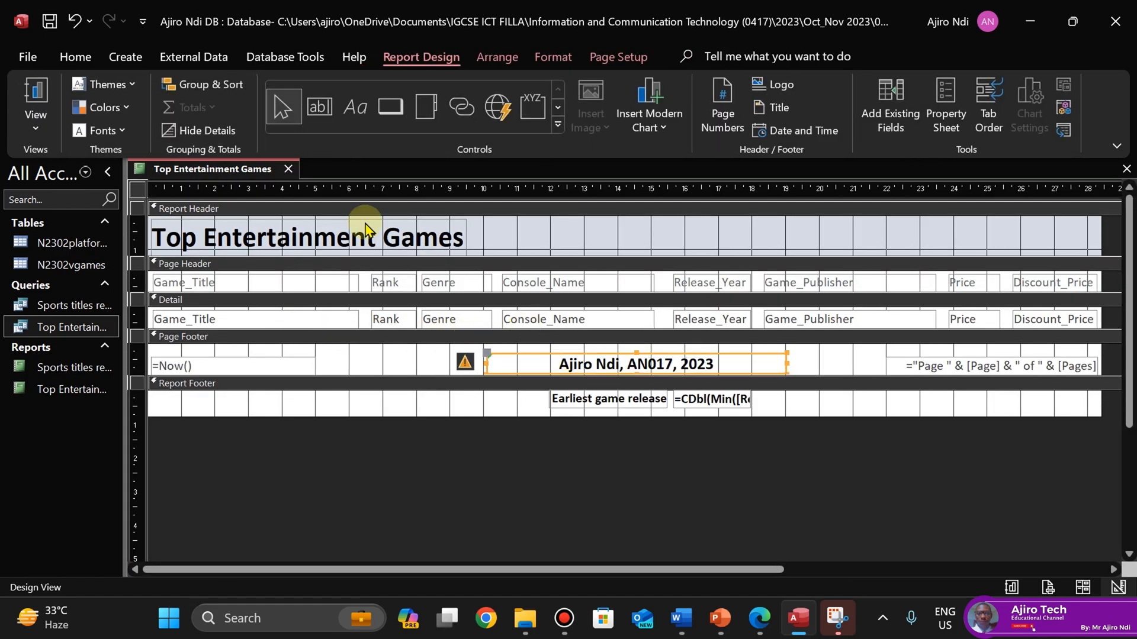
pyautogui.rightClick(237, 177)
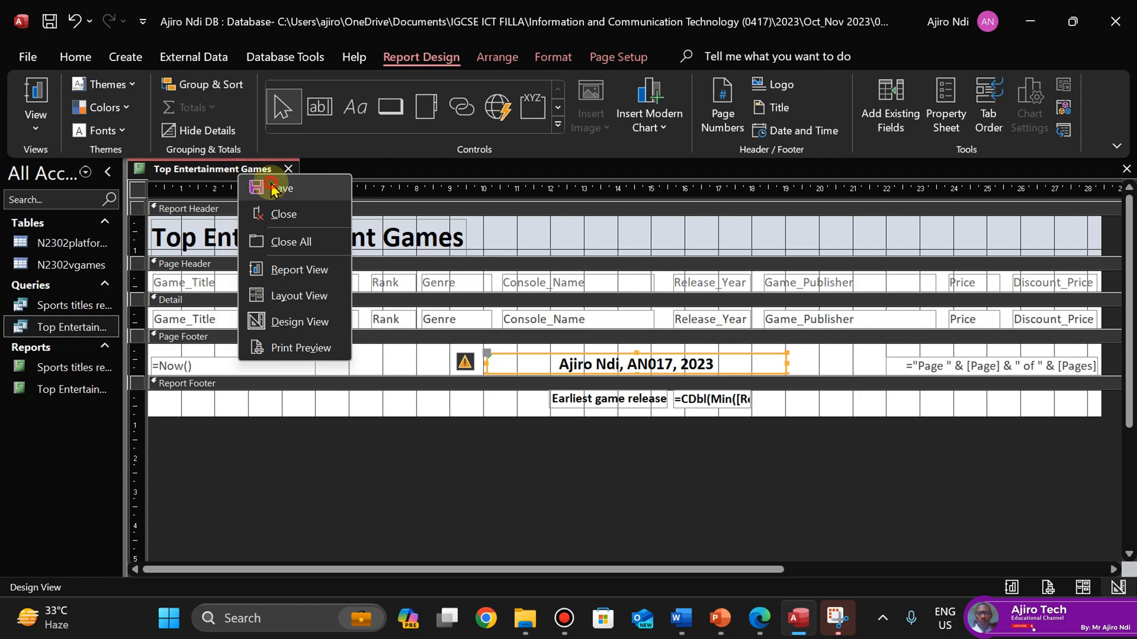
pyautogui.click(264, 184)
# Inspect both pages of the report in Print Preview and check them against the question paper's requirements for sorting, layout, title and footer
pyautogui.rightClick(232, 176)
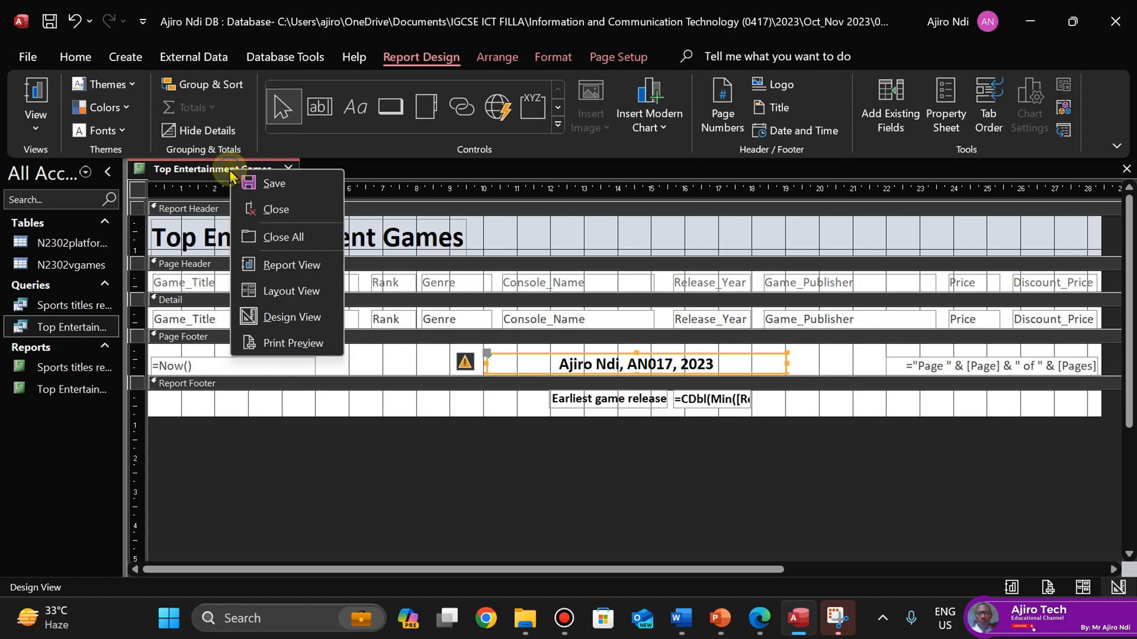
pyautogui.click(305, 354)
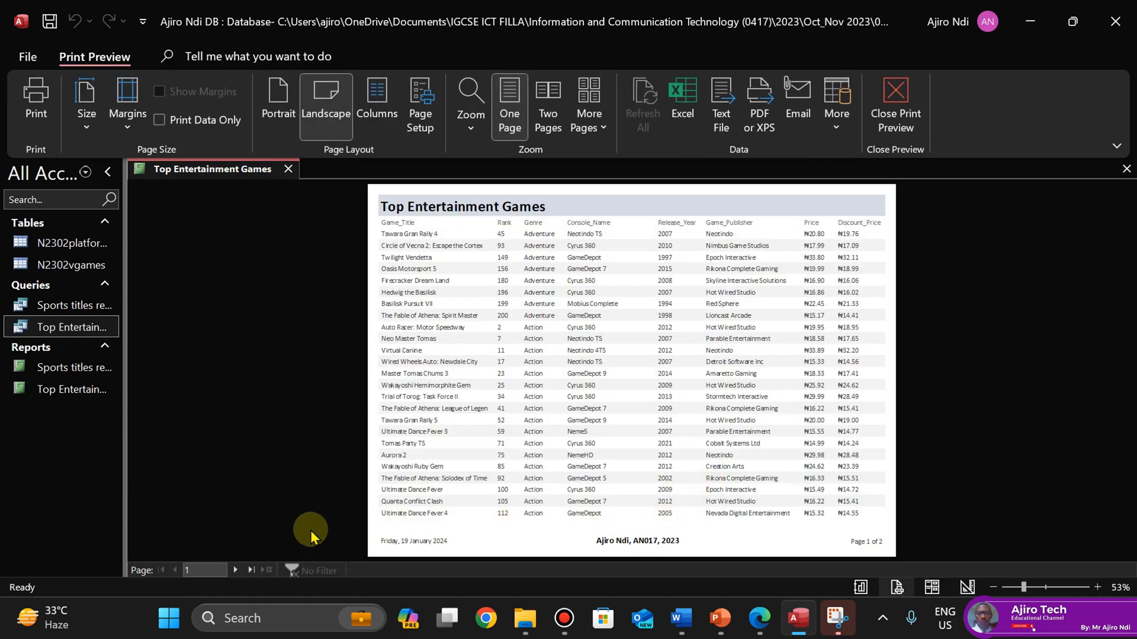
pyautogui.click(236, 571)
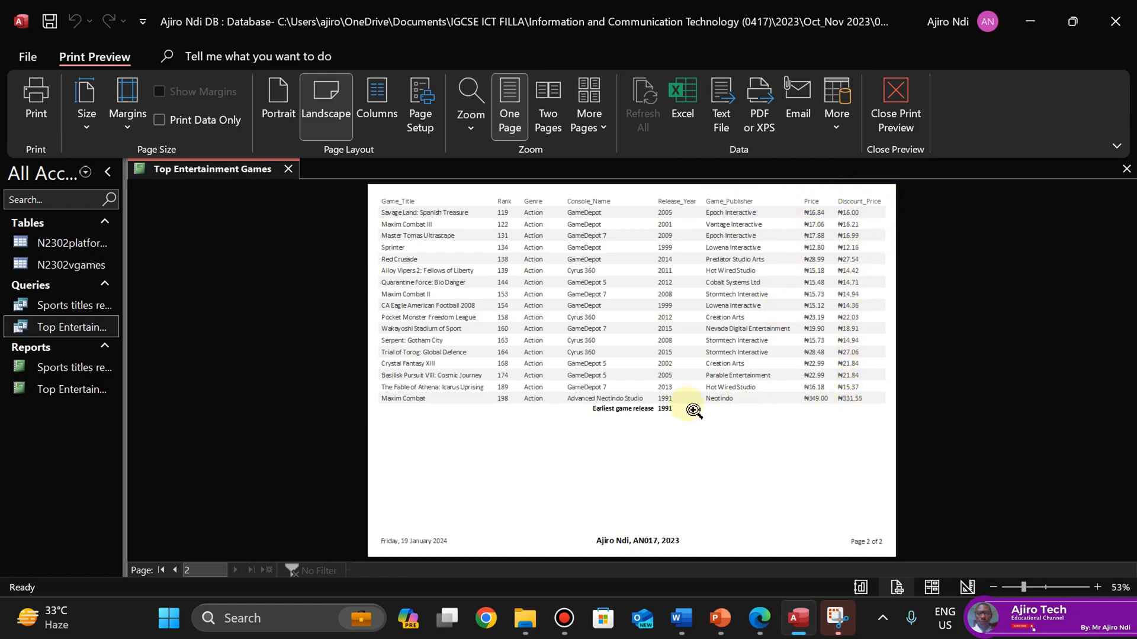
pyautogui.click(175, 570)
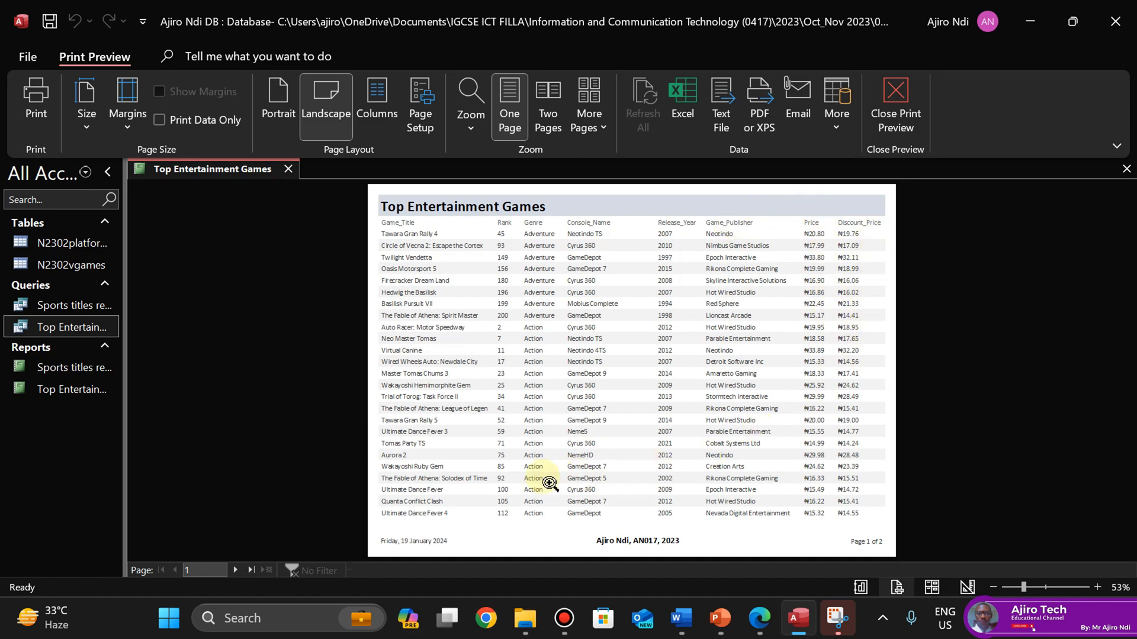
pyautogui.click(760, 621)
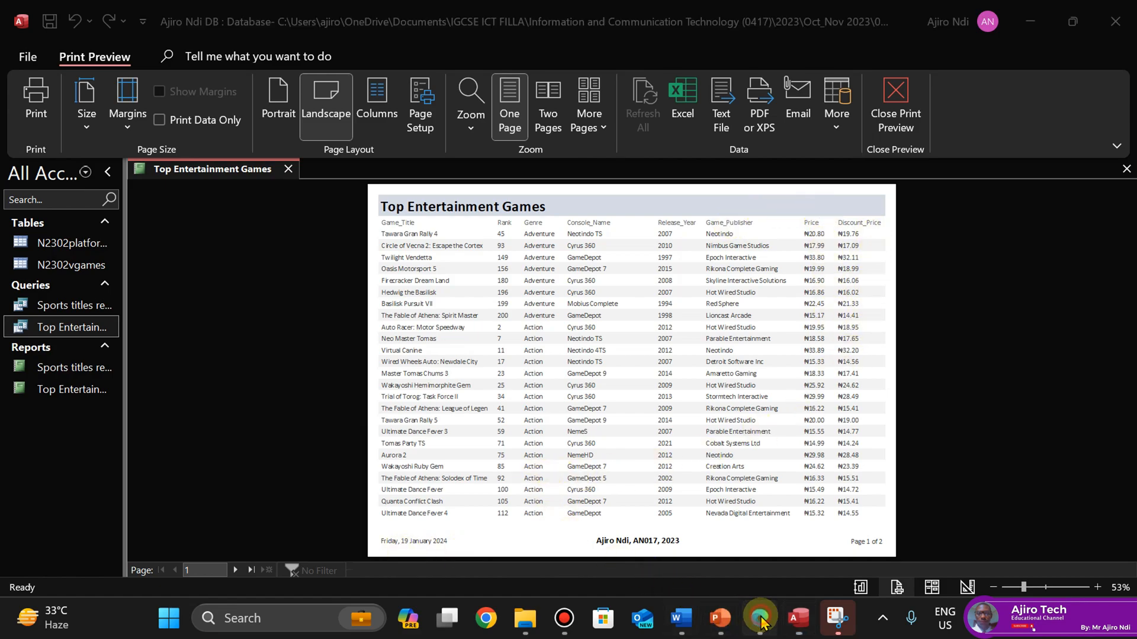
pyautogui.scroll(-3, 296, 506)
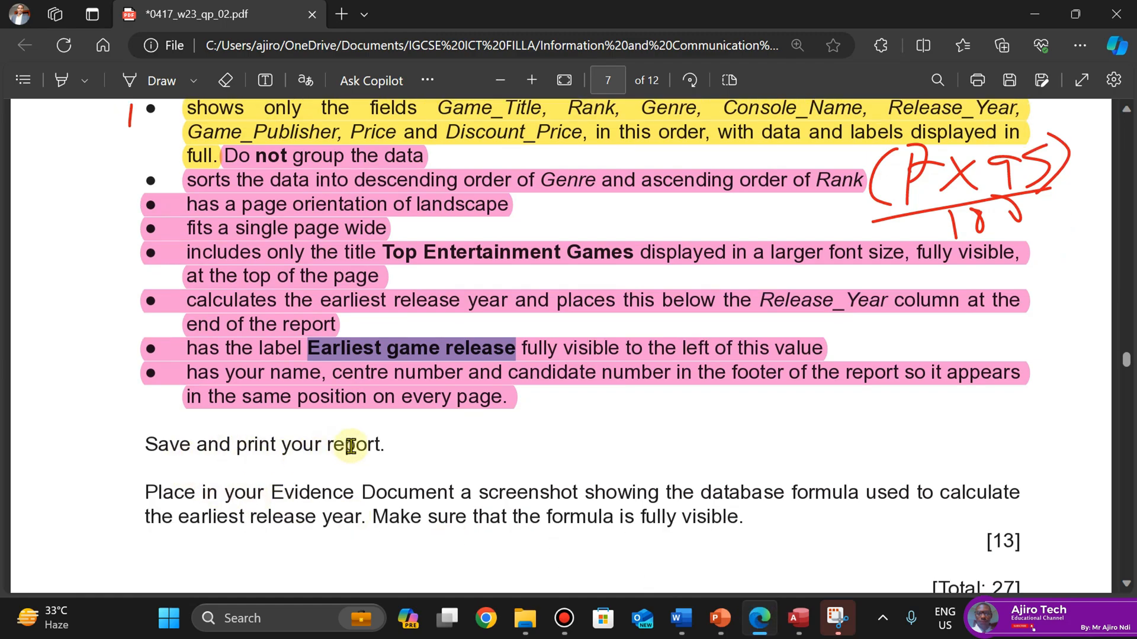
pyautogui.moveTo(792, 624)
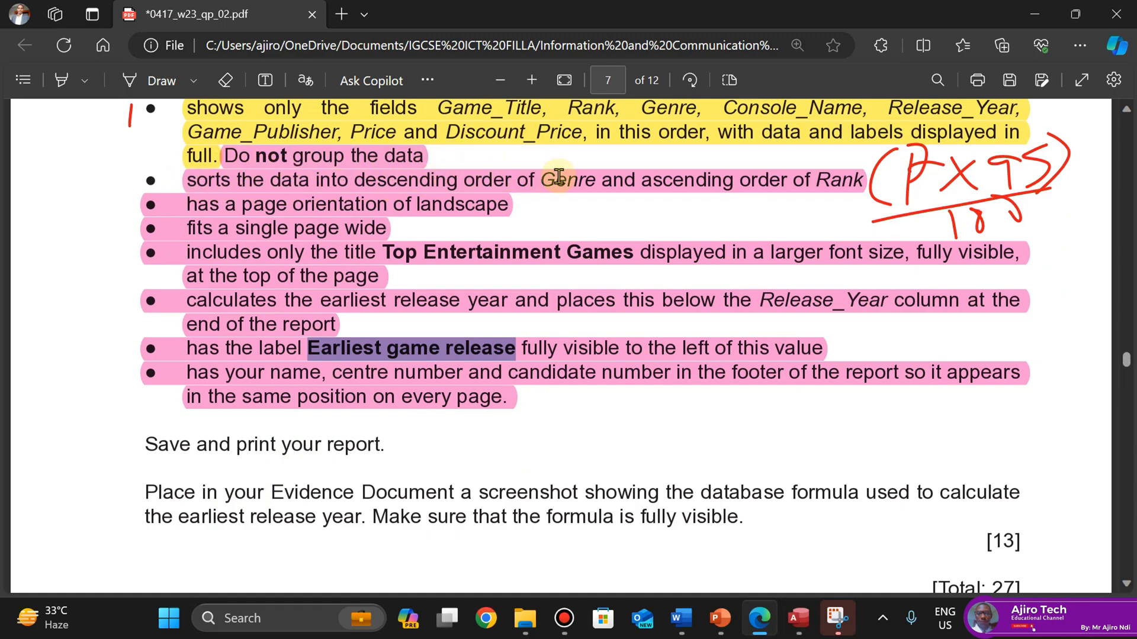
pyautogui.click(798, 621)
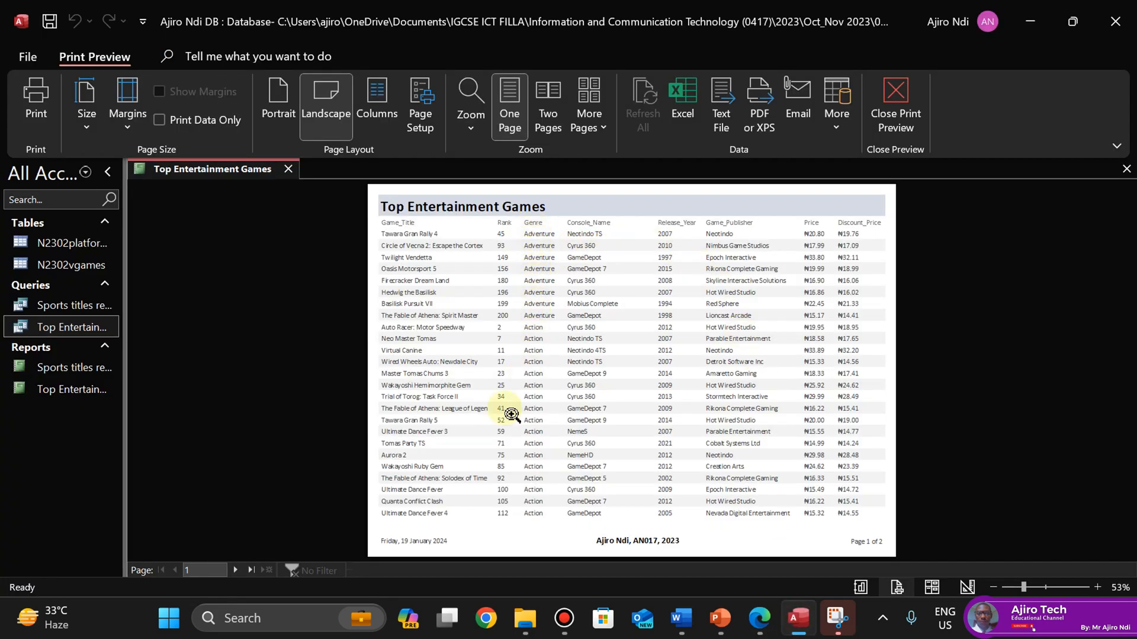
pyautogui.click(236, 570)
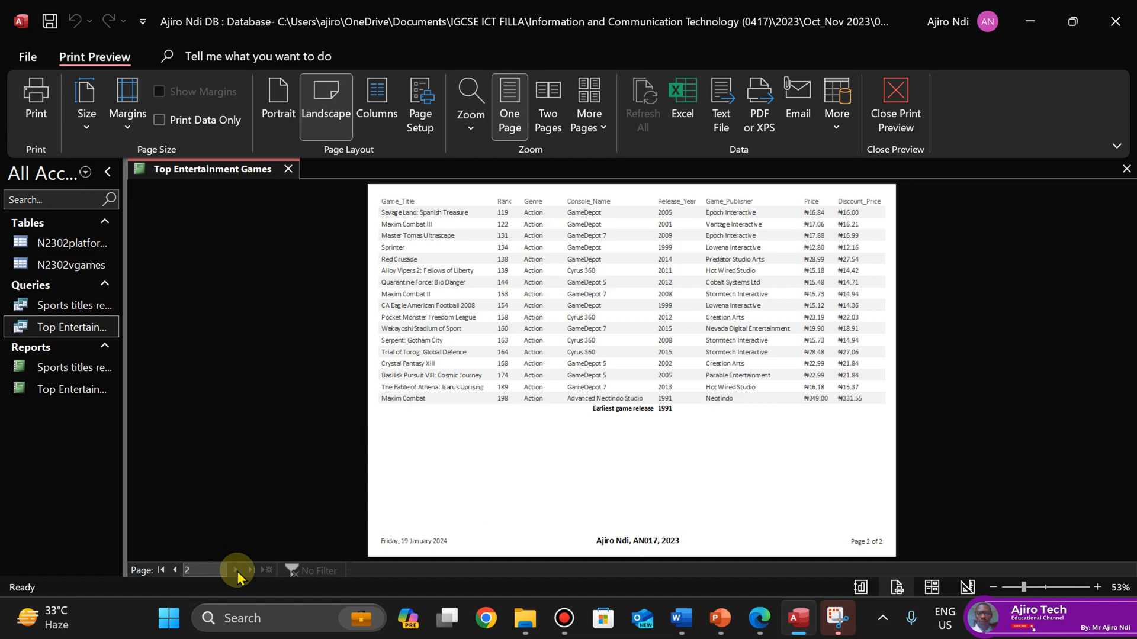
pyautogui.click(177, 572)
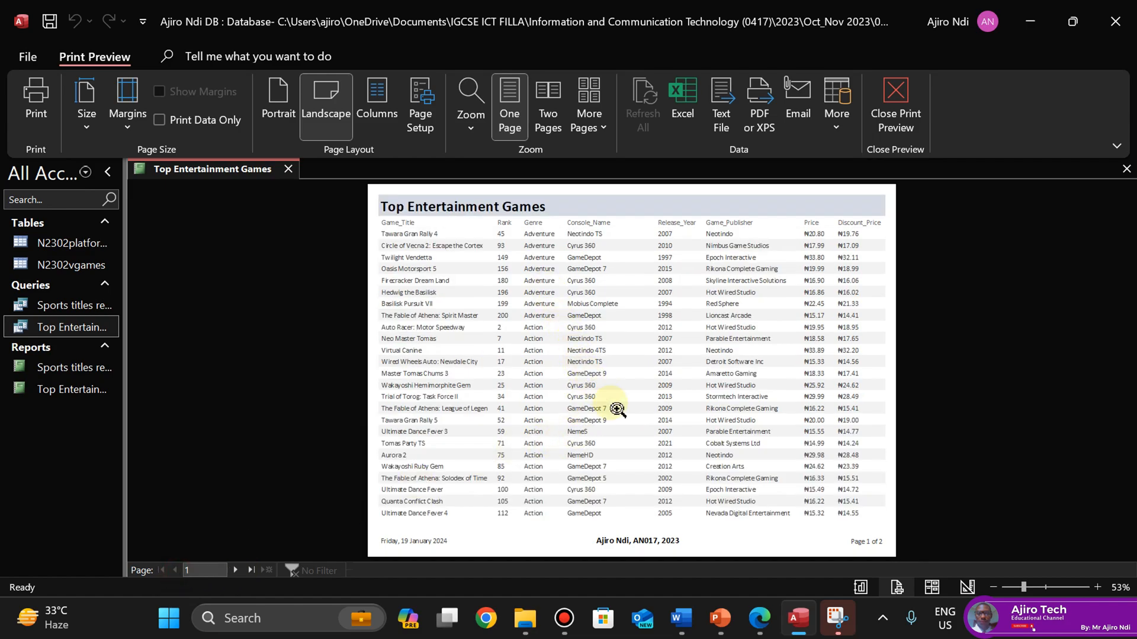
pyautogui.click(766, 625)
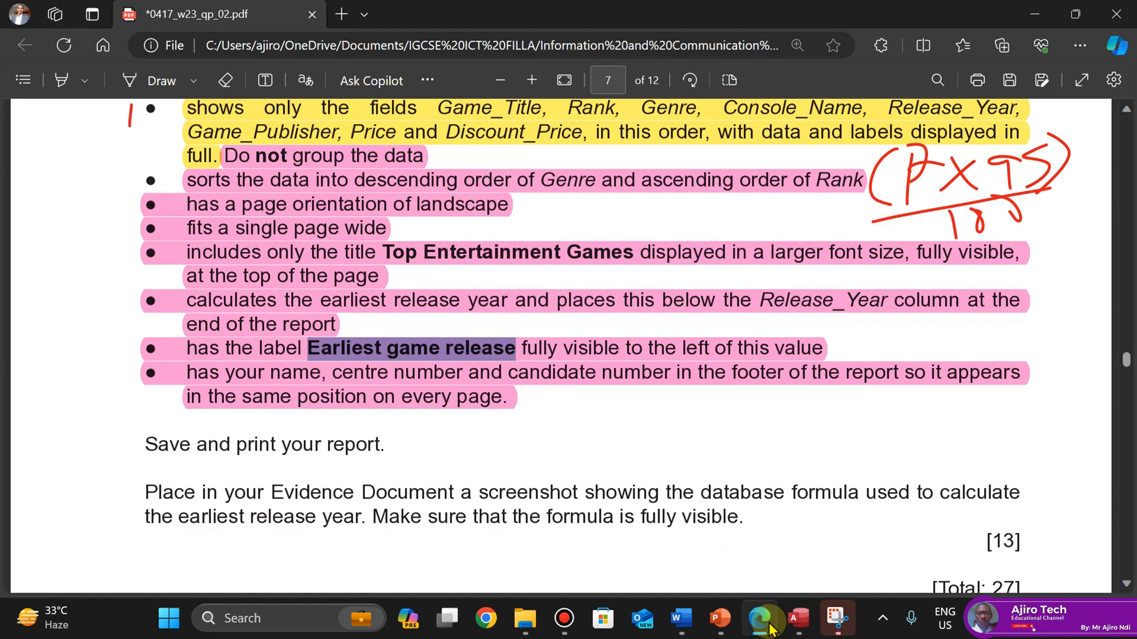
pyautogui.click(767, 624)
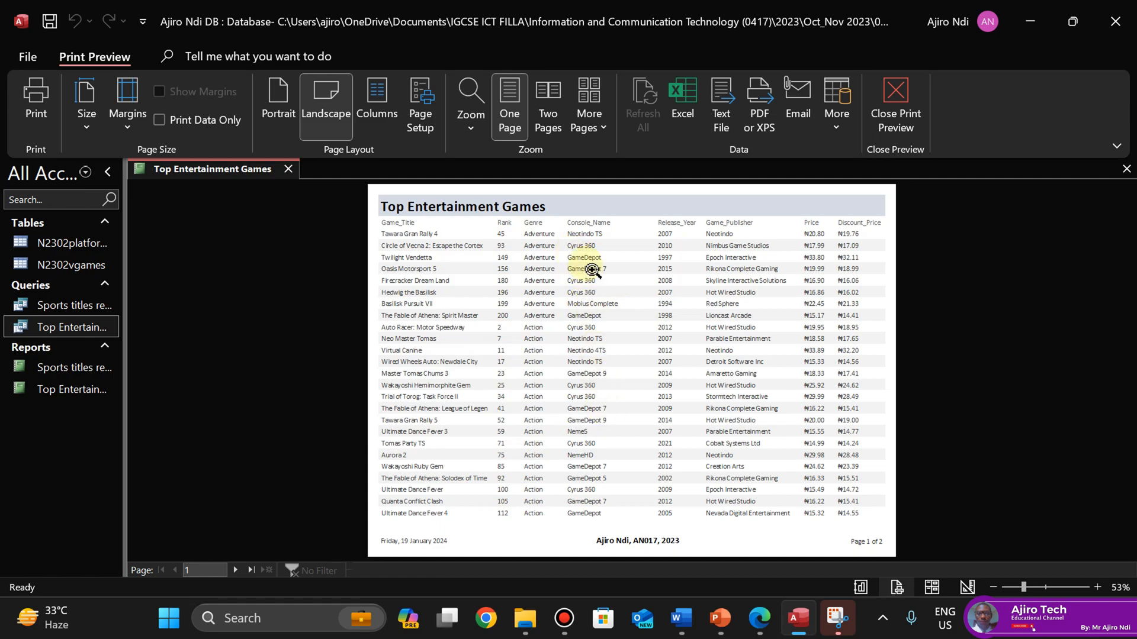
pyautogui.click(758, 619)
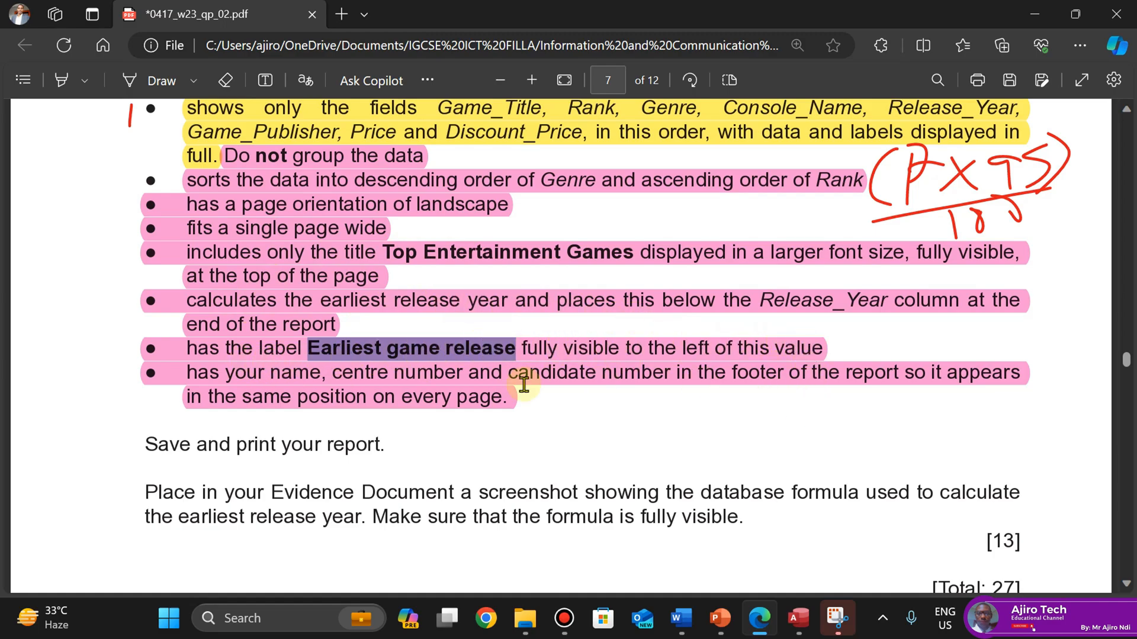
pyautogui.click(795, 626)
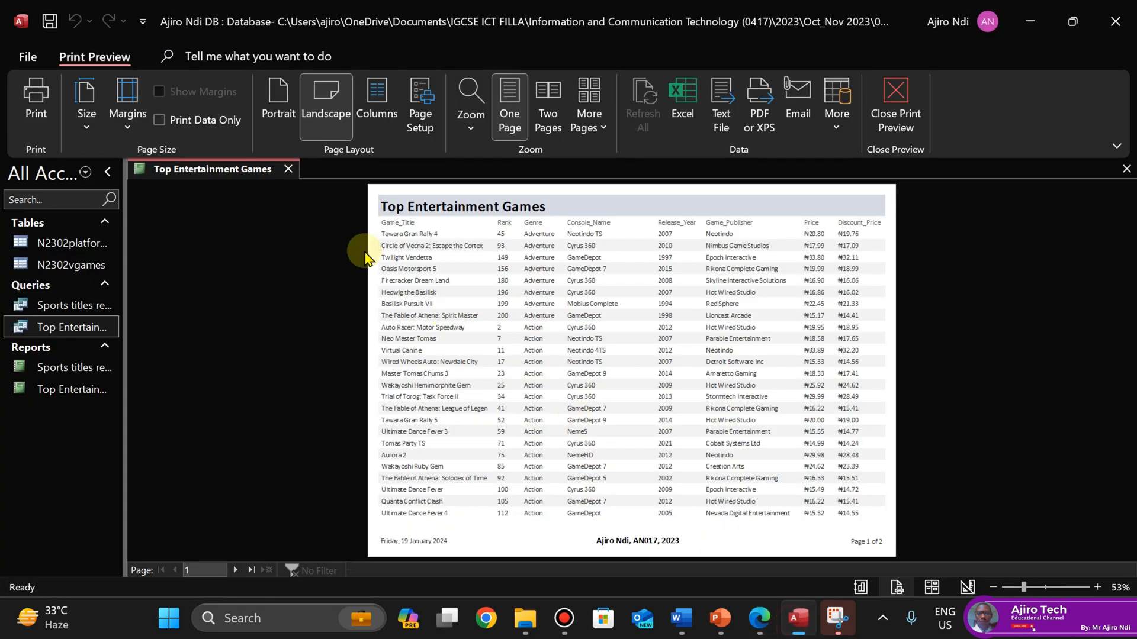
# Print all pages of the report with Microsoft Print to PDF, saving the output as PRINTOUT - REPORT 2
pyautogui.click(29, 114)
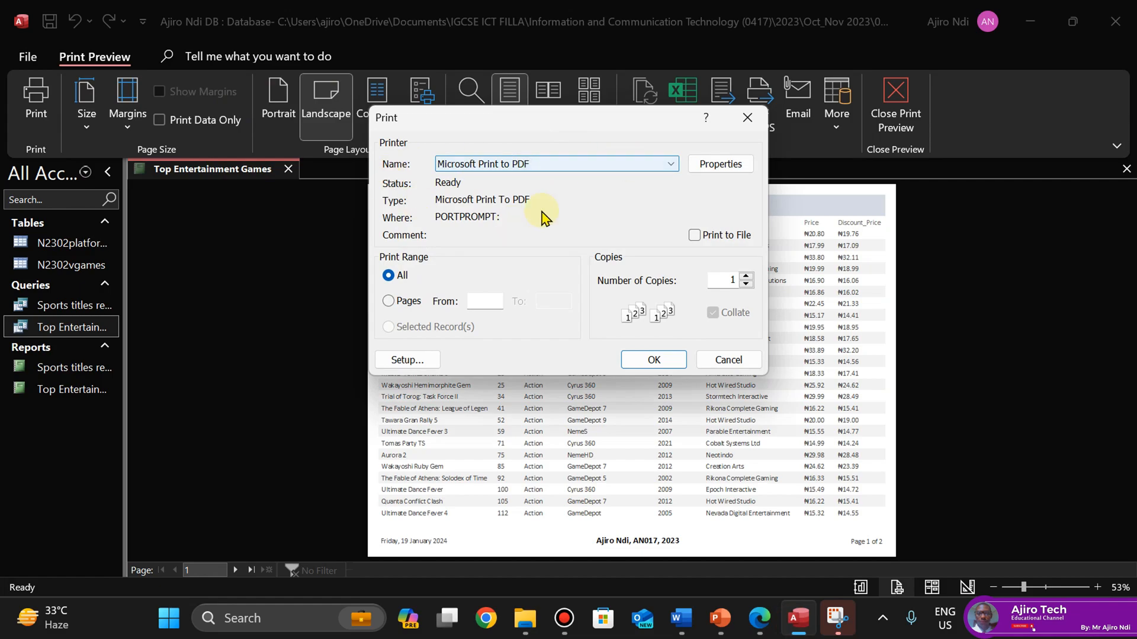
pyautogui.click(653, 360)
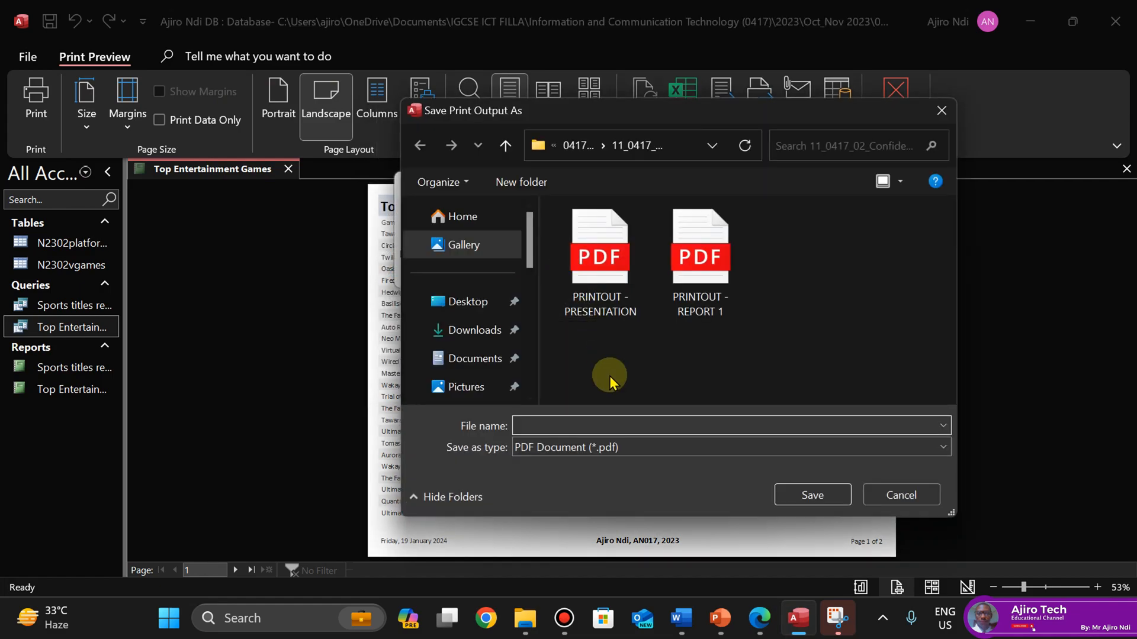
pyautogui.write('PRINTOUT')
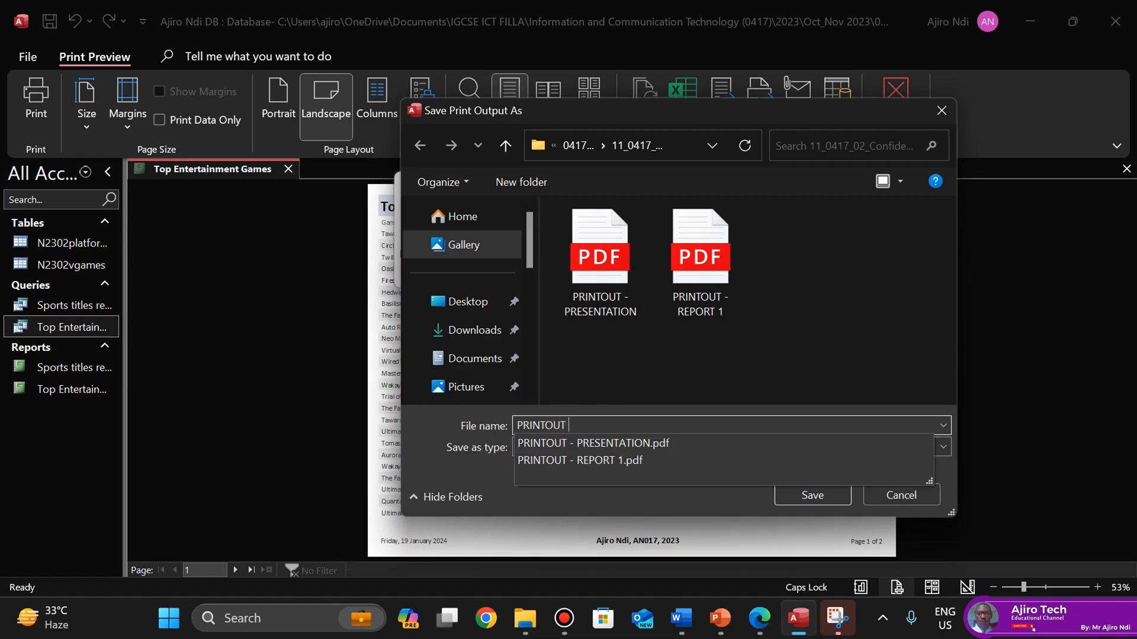
pyautogui.write(' - R')
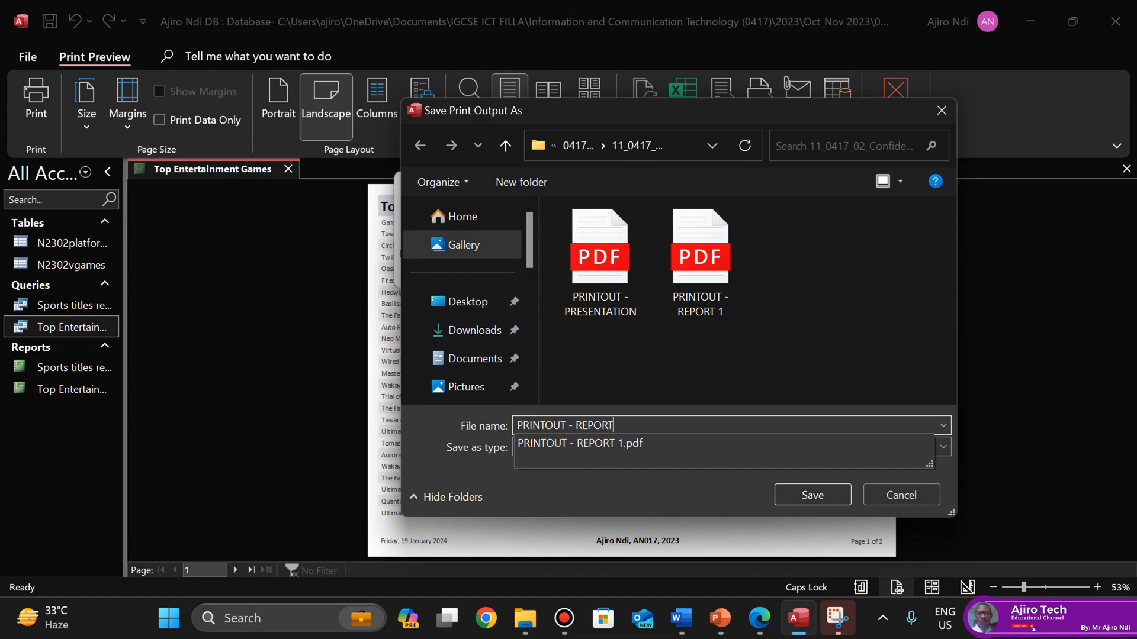
pyautogui.write('EPORT 2')
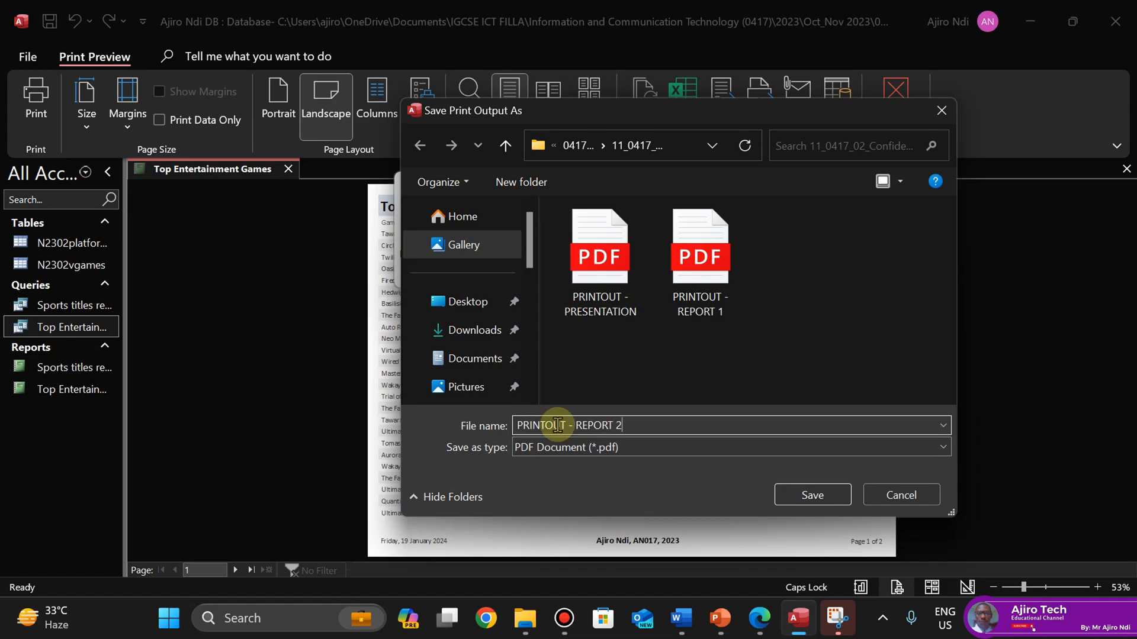
pyautogui.click(804, 494)
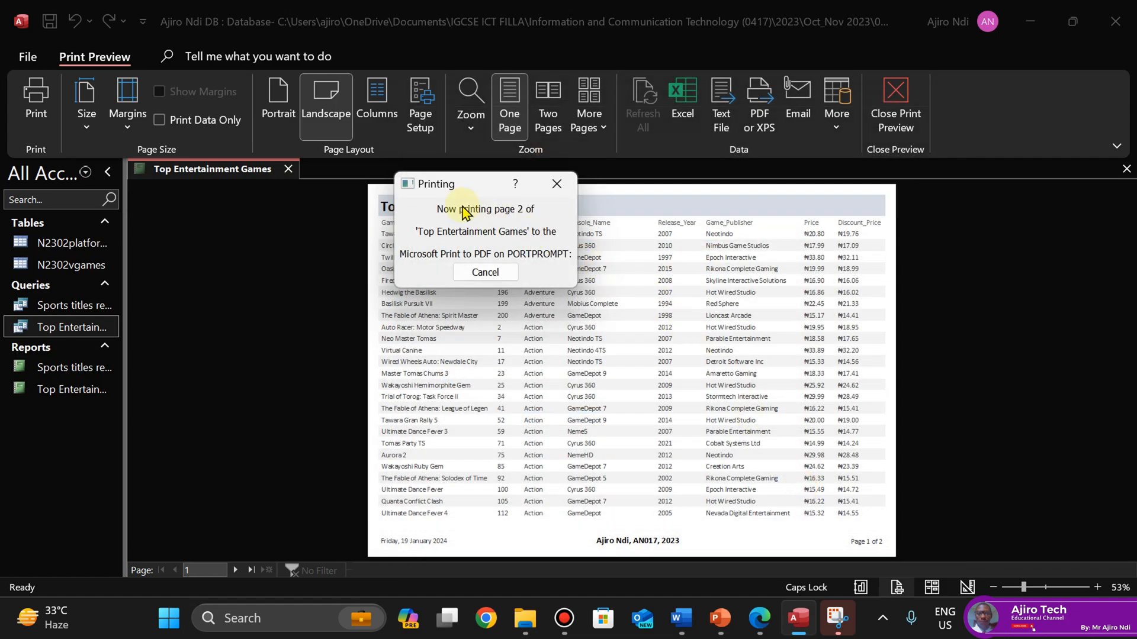
# Save and close the Top Entertainment Games report
pyautogui.rightClick(216, 169)
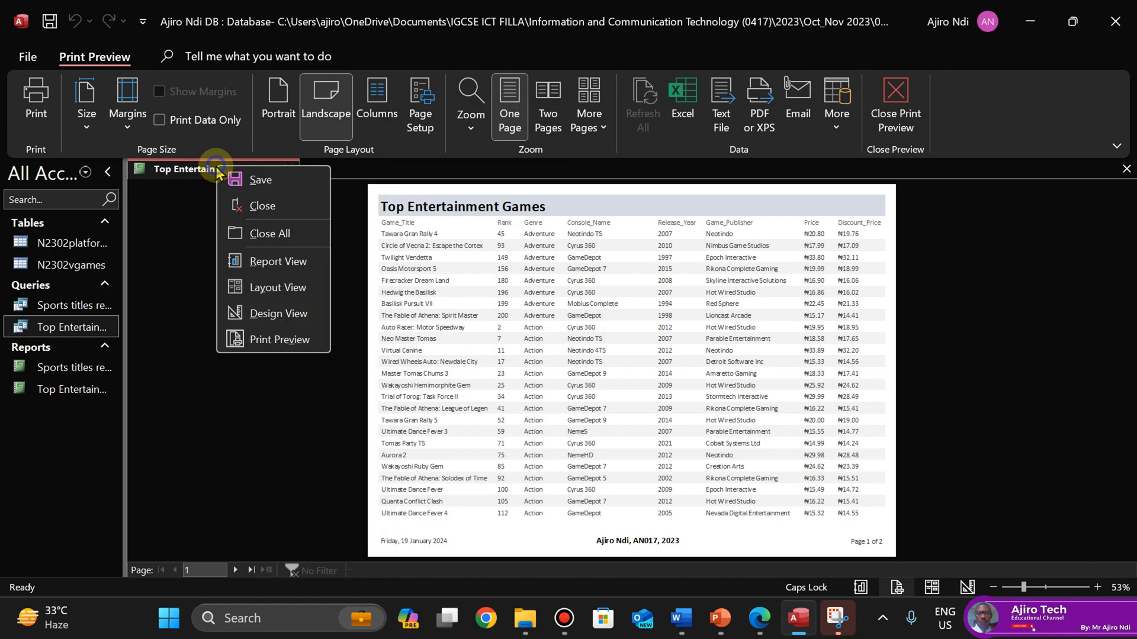
pyautogui.click(250, 183)
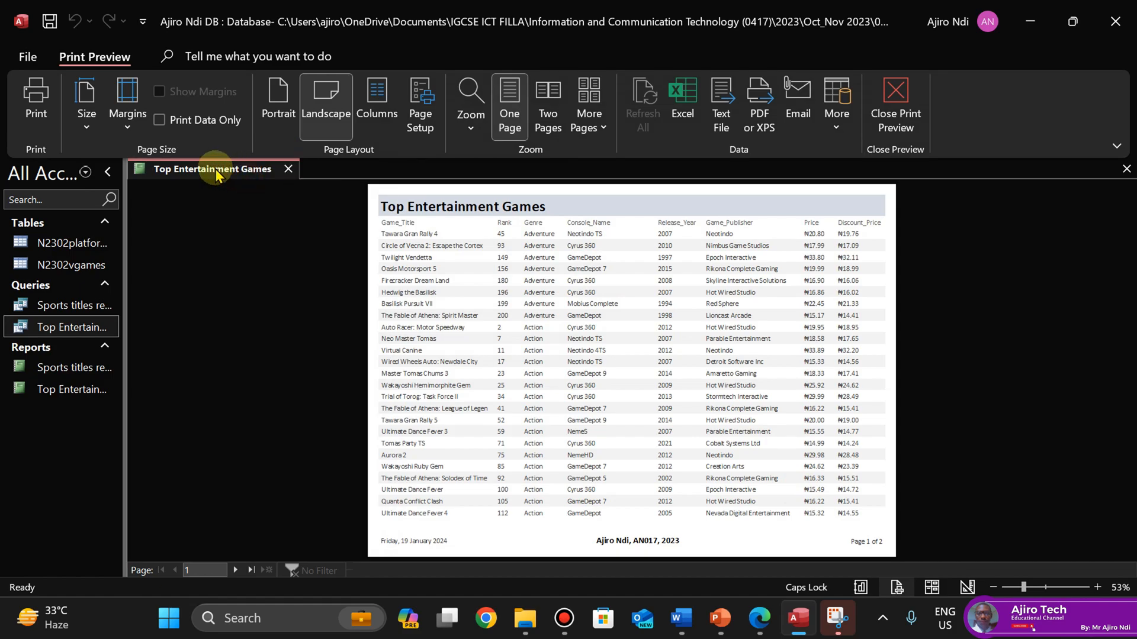
pyautogui.rightClick(217, 173)
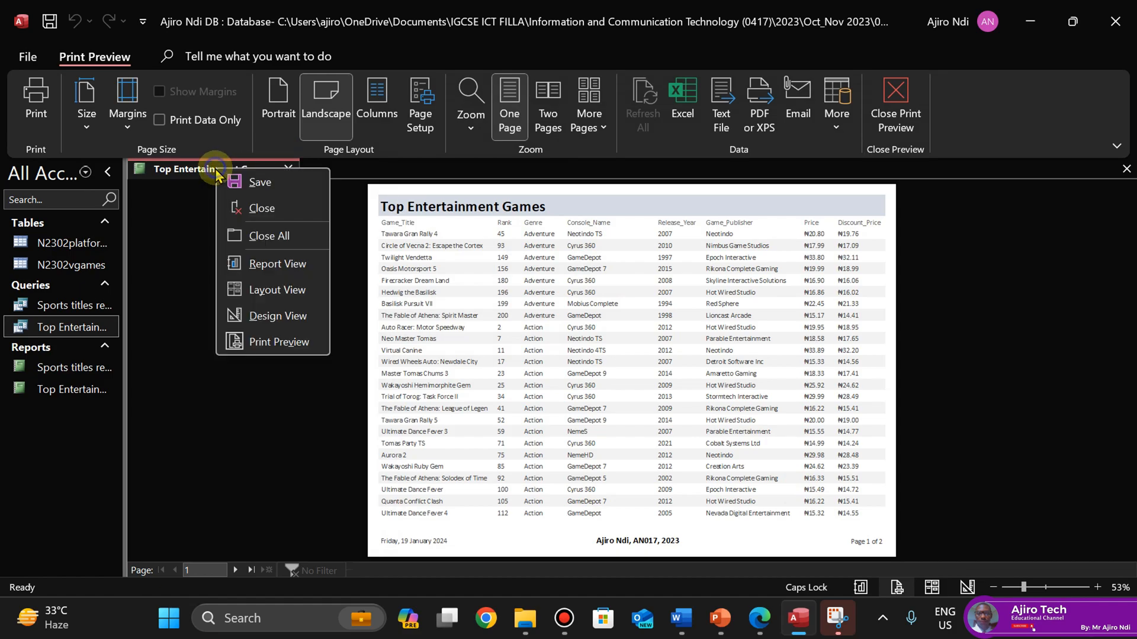
pyautogui.click(255, 208)
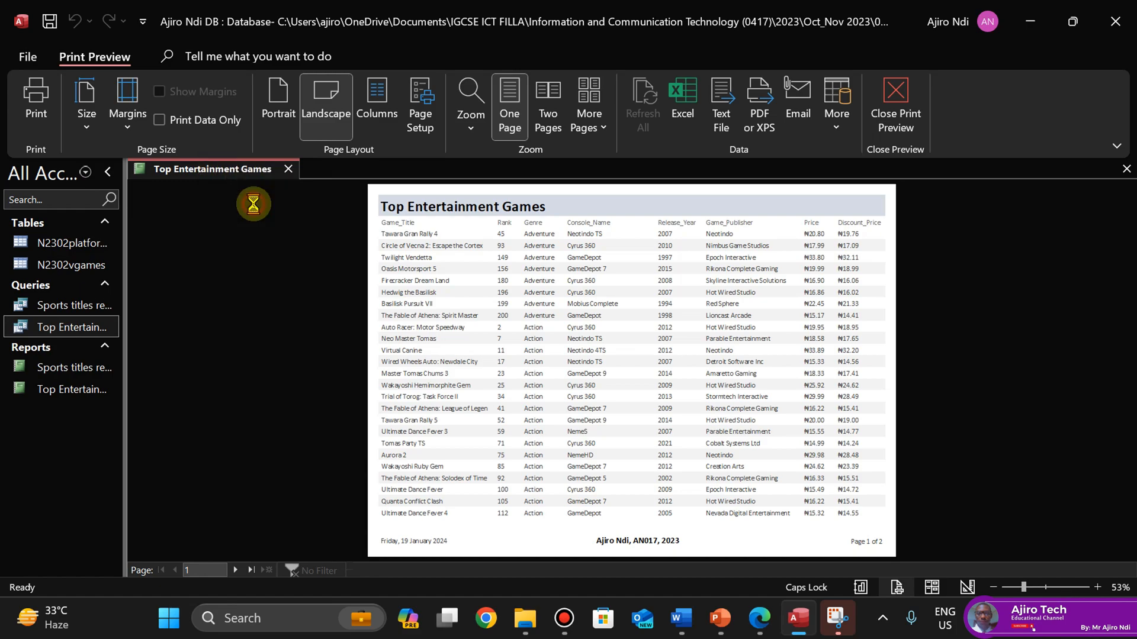
# Read question 22's closing instructions in the question paper on printing the report and evidencing the earliest release year formula
pyautogui.click(763, 619)
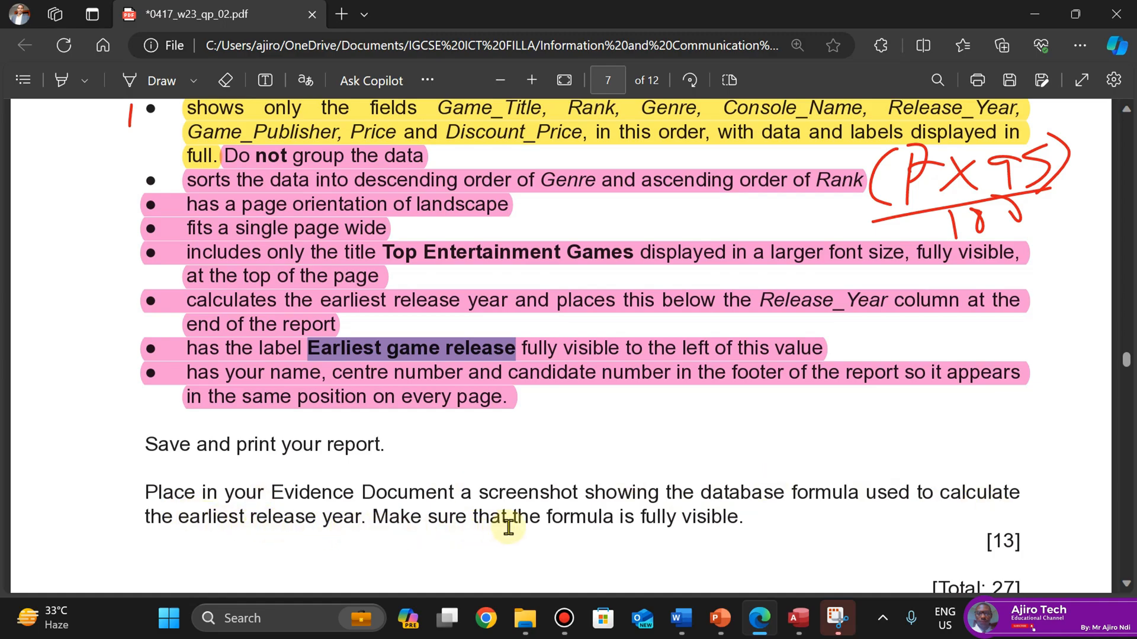
pyautogui.scroll(5, 640, 512)
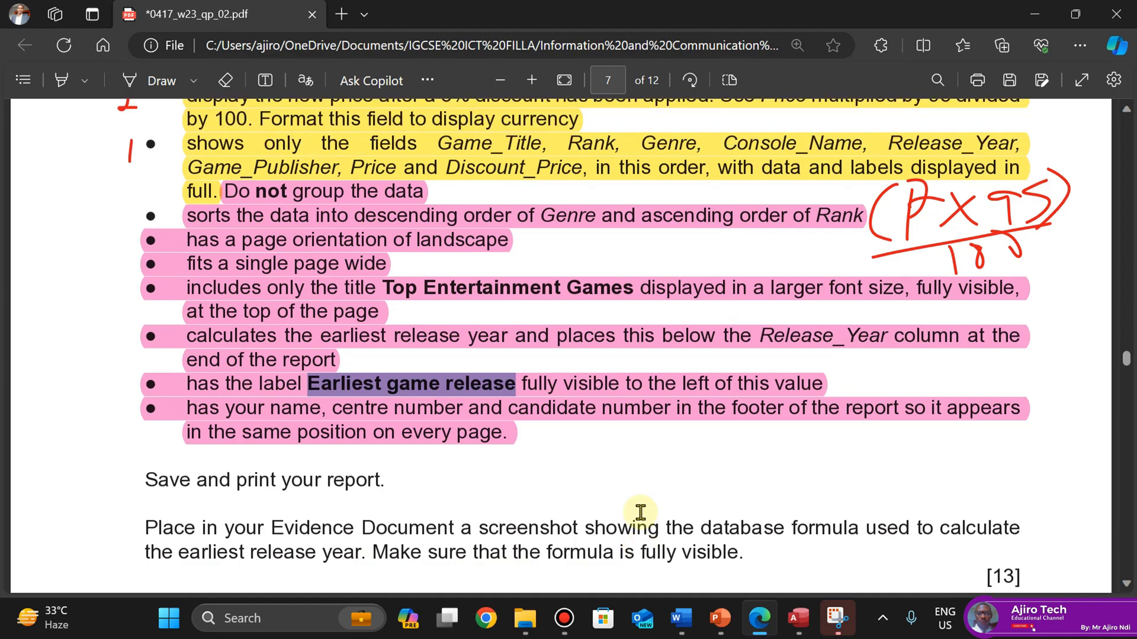
pyautogui.scroll(-6, 641, 513)
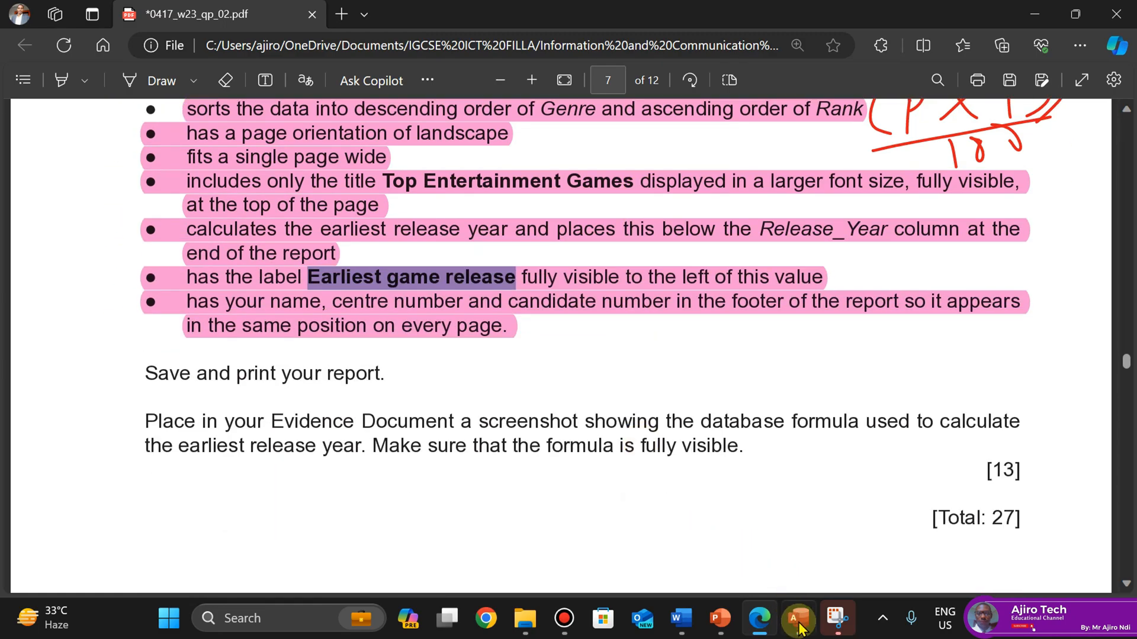
# Open the Top Entertainment Games report in Design View and widen the earliest release year text box until its whole formula shows
pyautogui.click(799, 619)
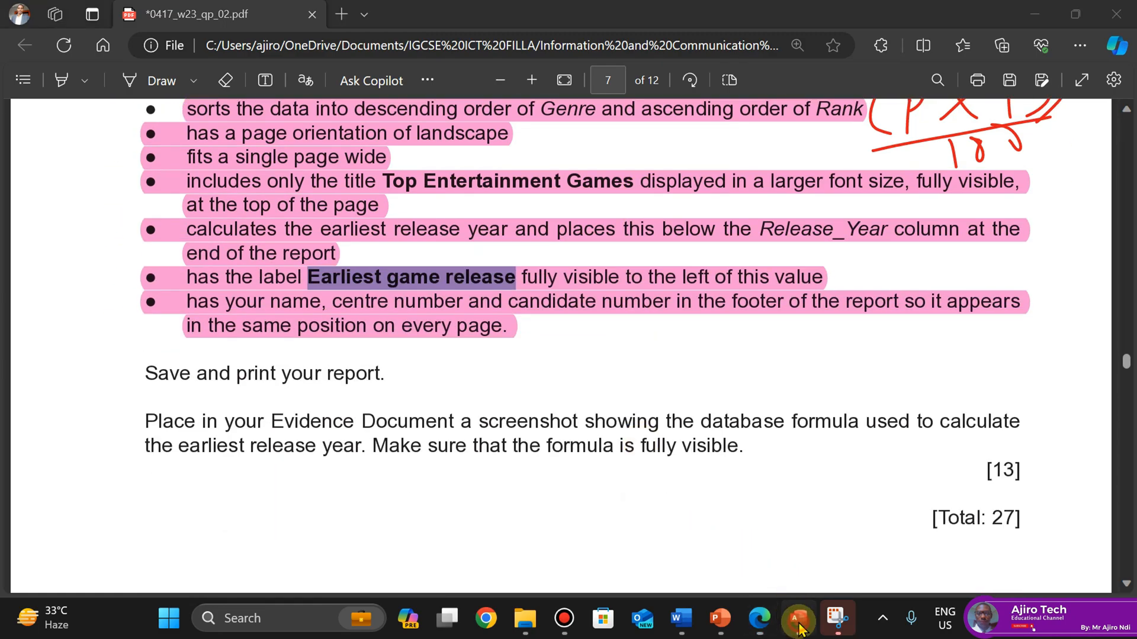
pyautogui.rightClick(40, 333)
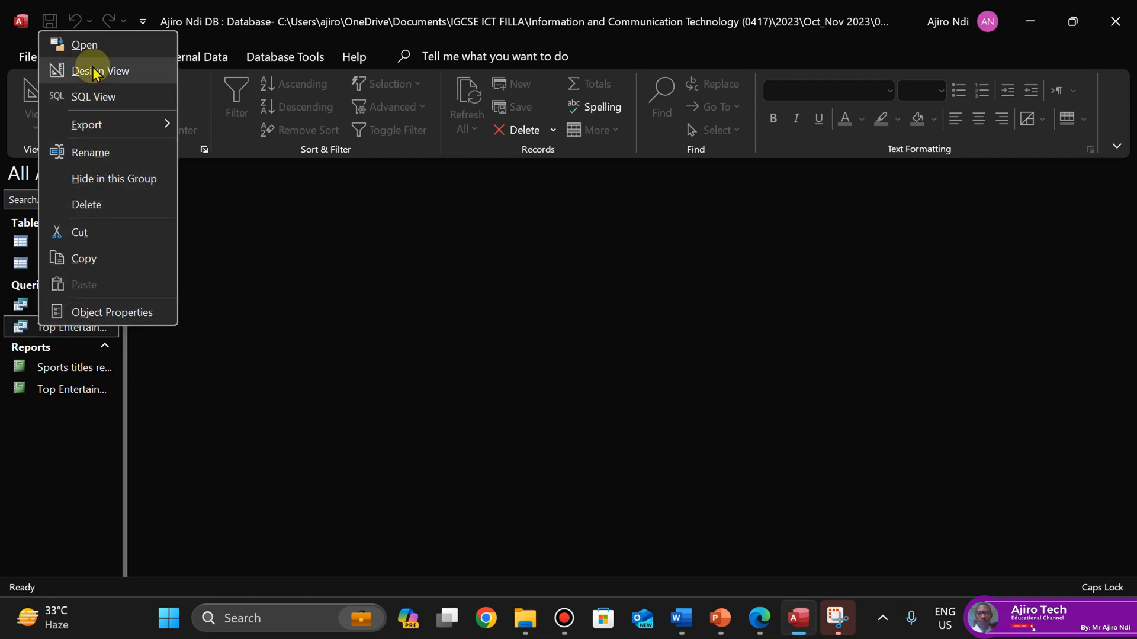
pyautogui.click(68, 390)
pyautogui.rightClick(68, 393)
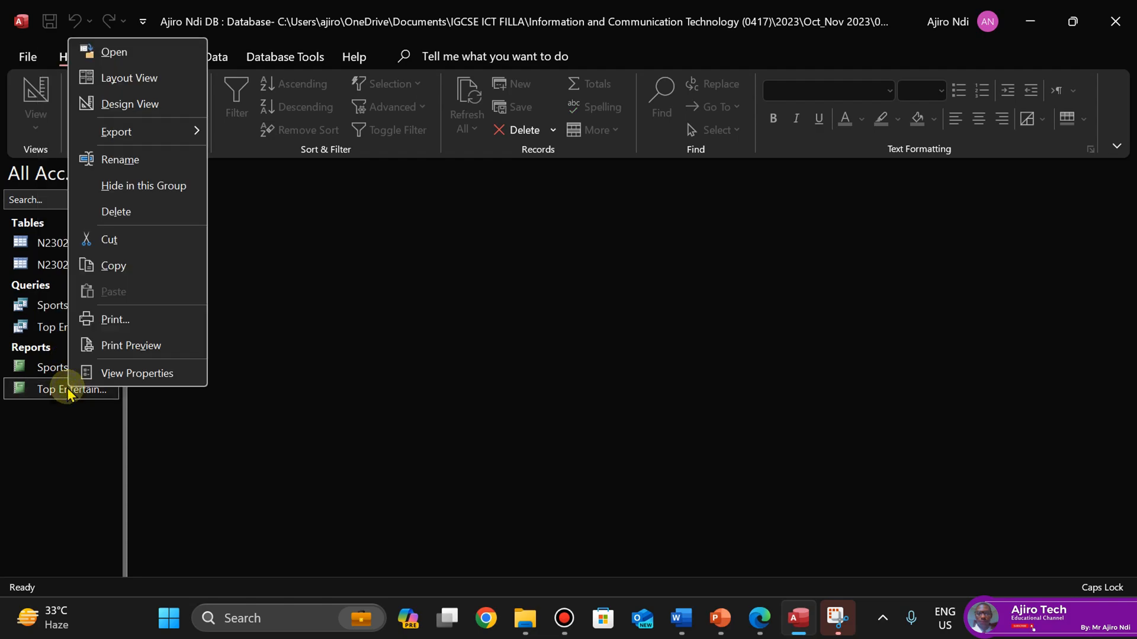
pyautogui.click(127, 103)
pyautogui.click(728, 401)
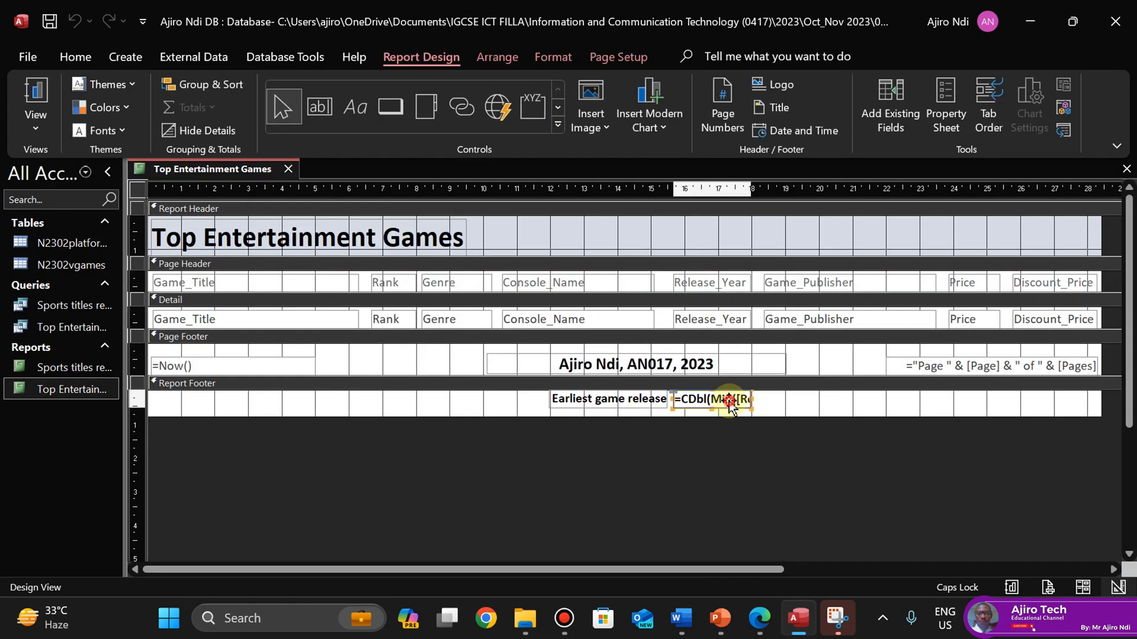
pyautogui.moveTo(751, 398); pyautogui.dragTo(830, 399)
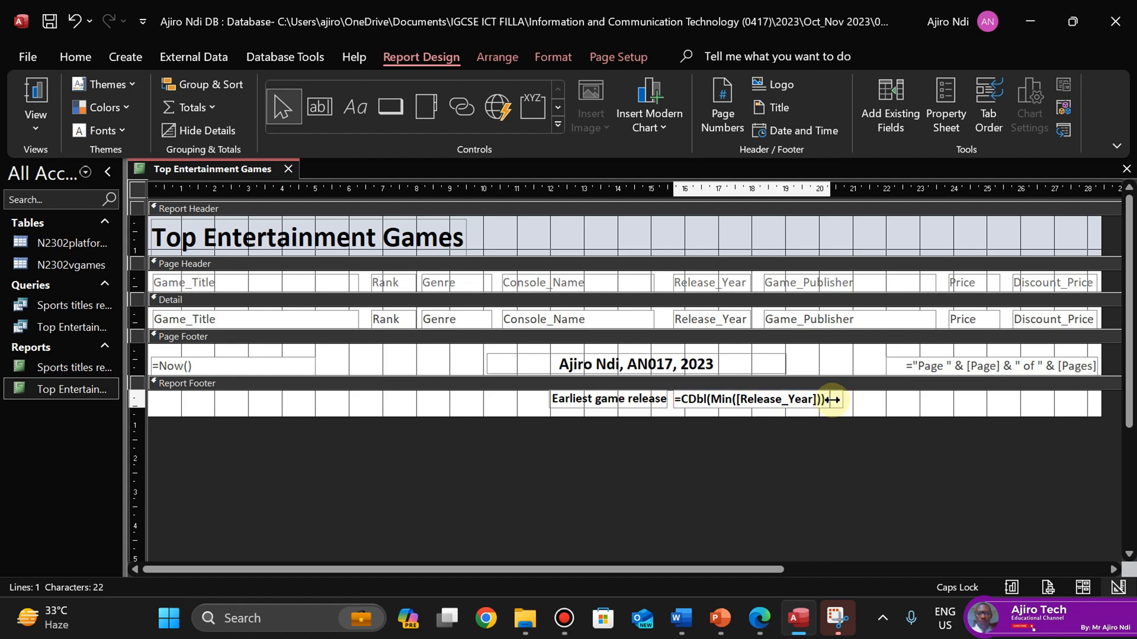
pyautogui.click(763, 462)
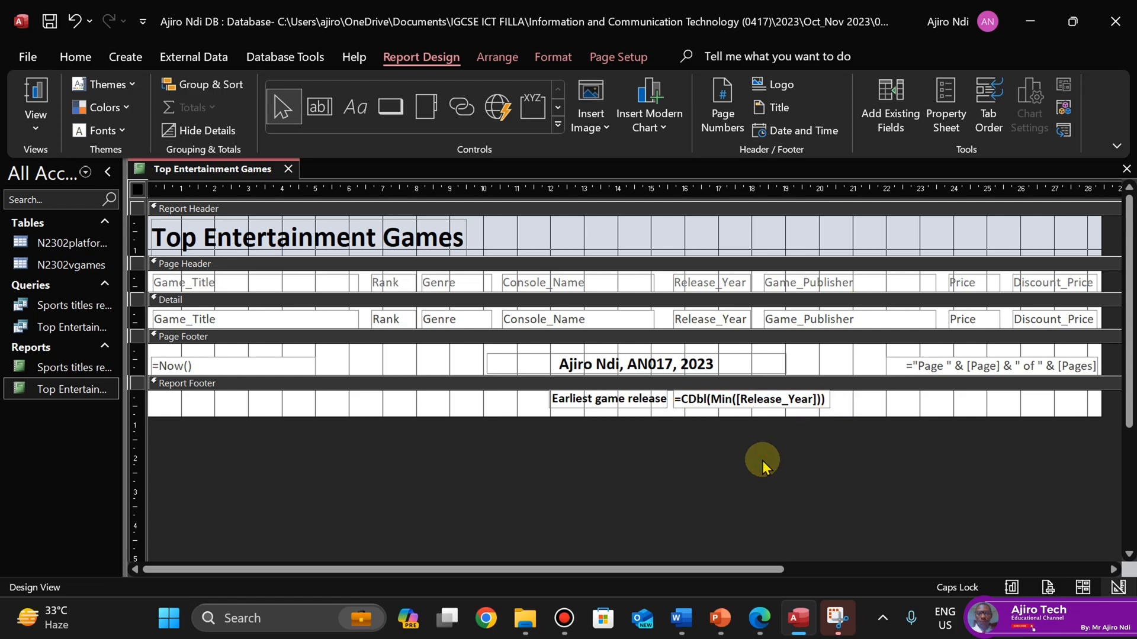
# Capture a rectangular snip of the =CDbl(Min([Release_Year])) text box in the Report Footer
pyautogui.moveTo(837, 618)
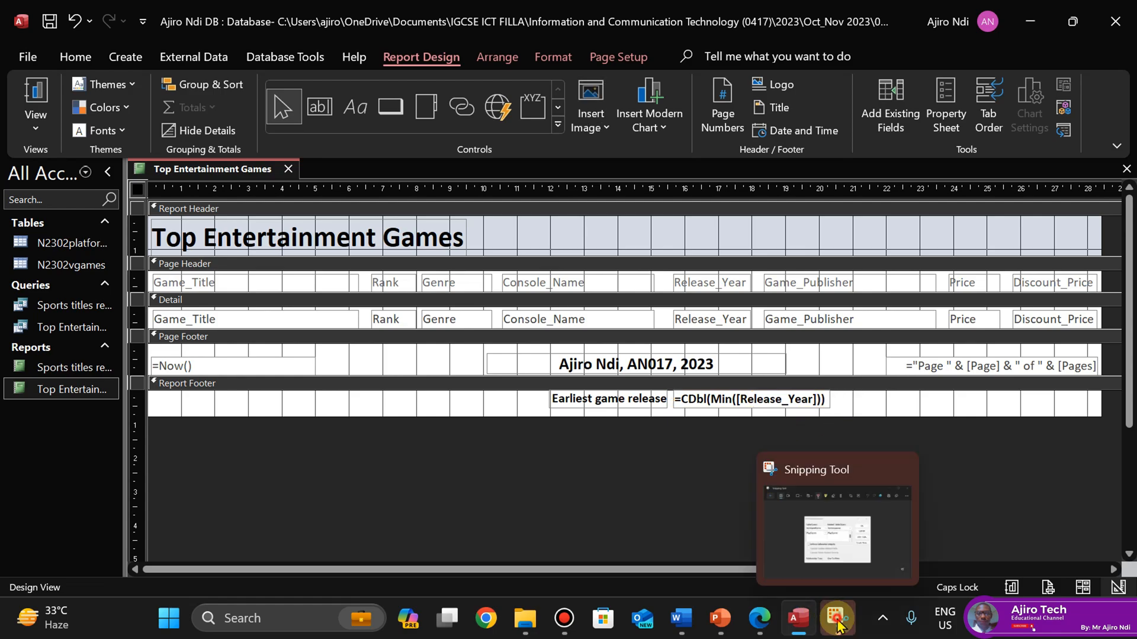
pyautogui.click(847, 536)
pyautogui.click(357, 171)
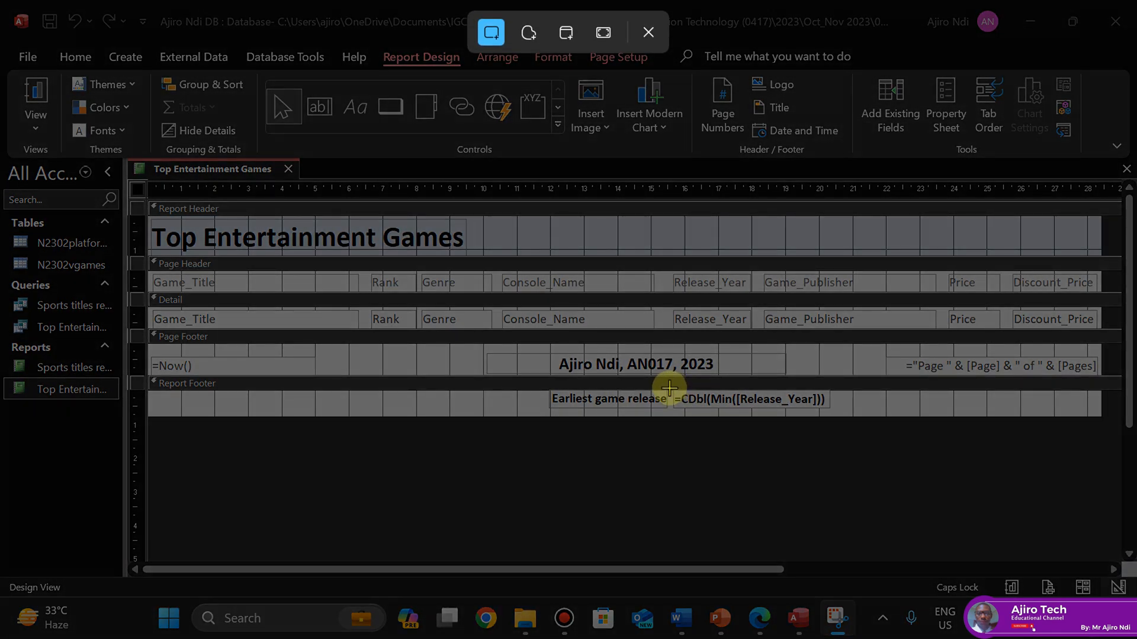
pyautogui.moveTo(670, 388); pyautogui.dragTo(836, 409)
# Switch to the EVIDENCE2023 document in Word and paste the formula screenshot under the Step 22 evidence heading
pyautogui.moveTo(766, 633)
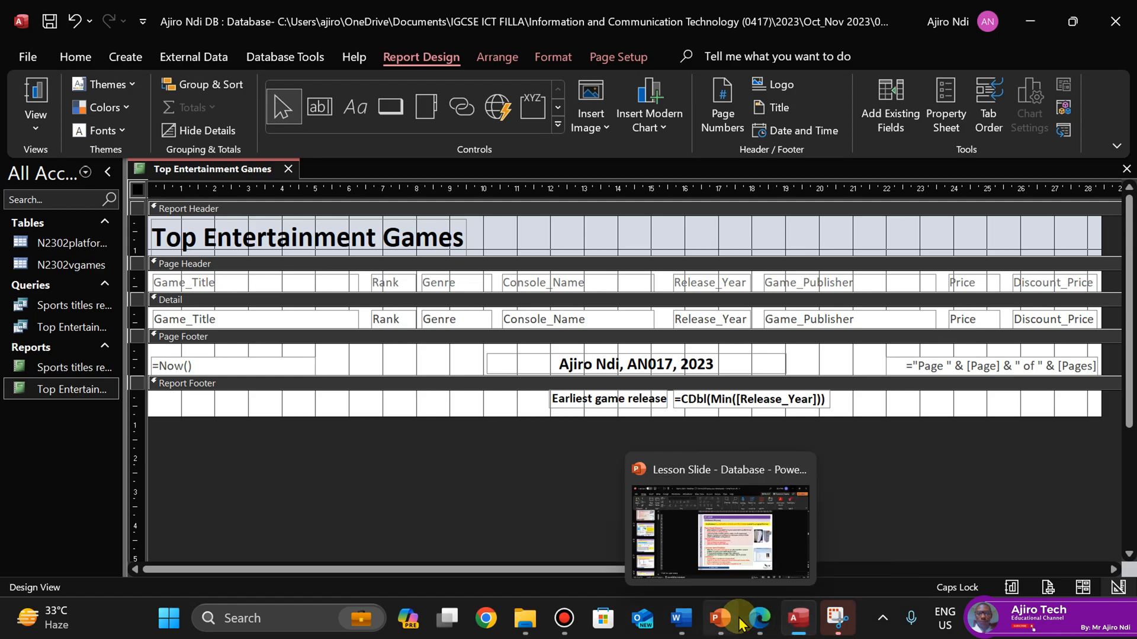
pyautogui.click(691, 618)
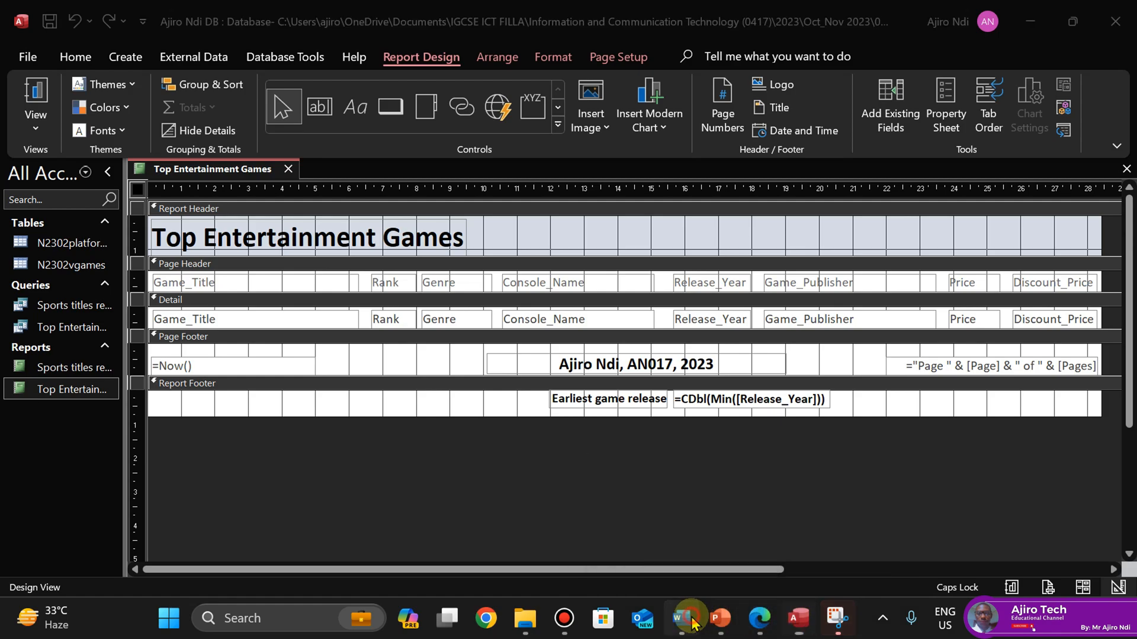
pyautogui.moveTo(1128, 240); pyautogui.dragTo(1130, 392)
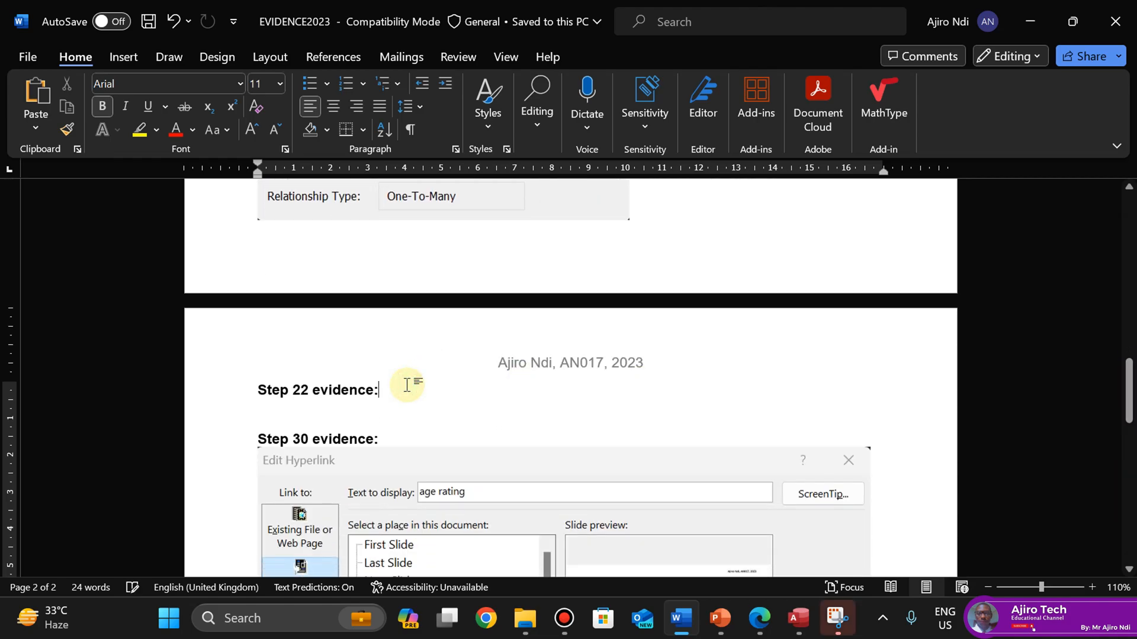
pyautogui.hotkey('ctrl', 'v')
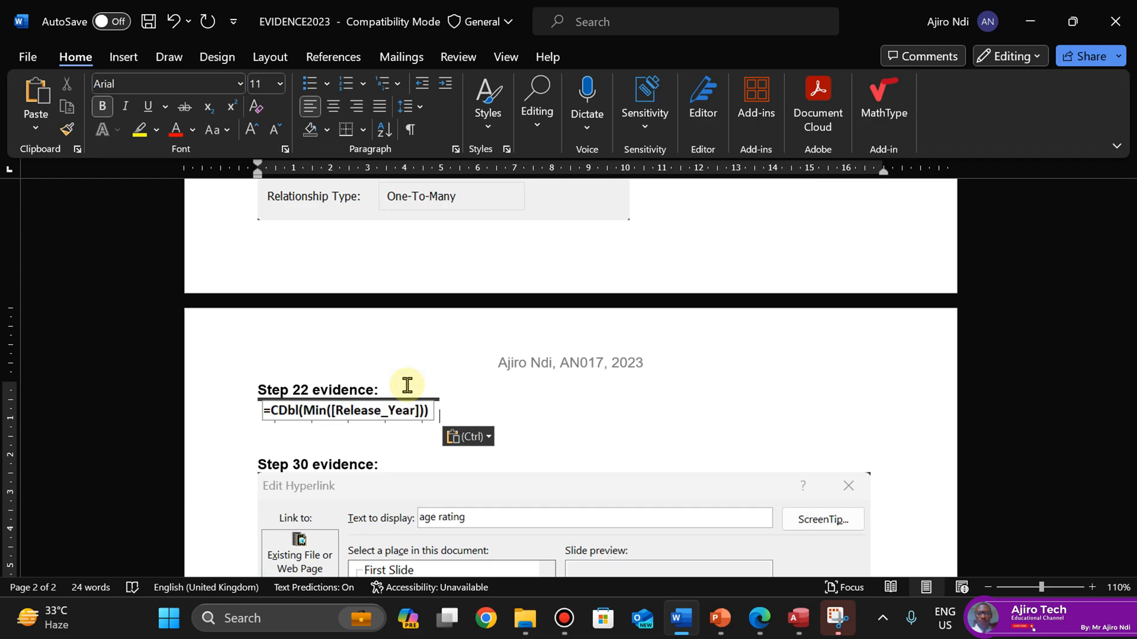
# Enlarge the pasted formula screenshot to a width of 8 cm and save the Evidence Document
pyautogui.click(414, 411)
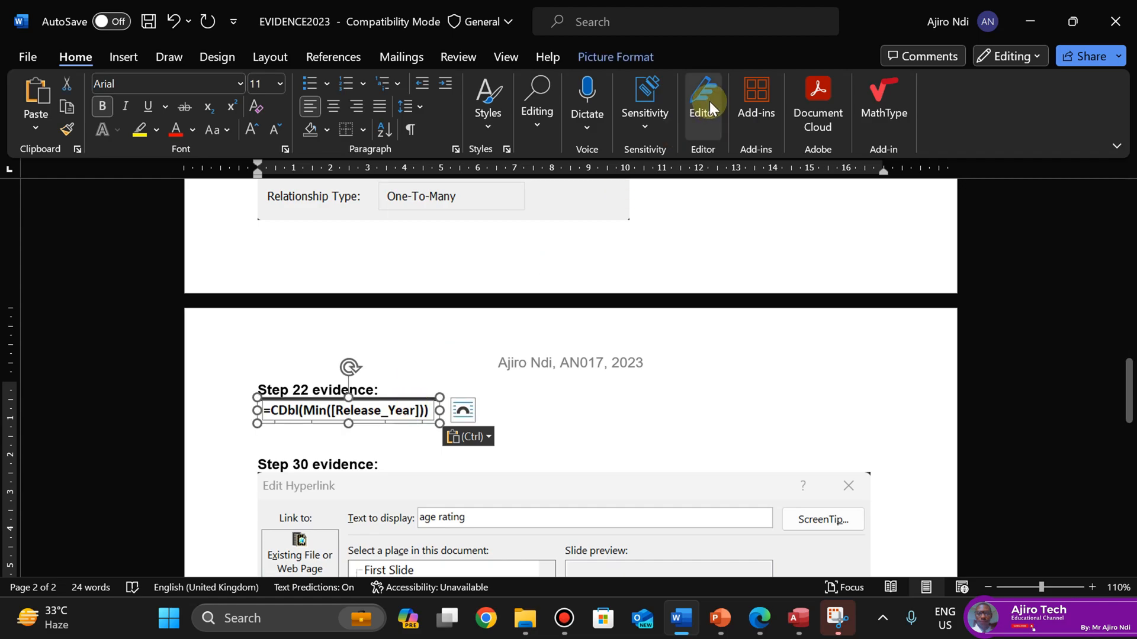
pyautogui.click(613, 60)
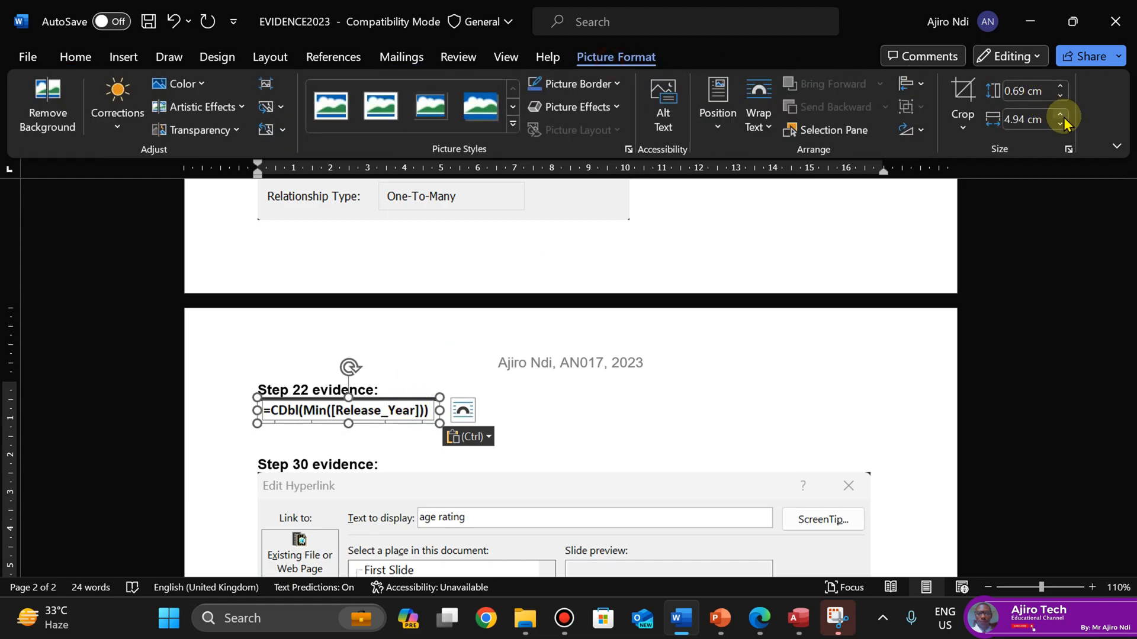
pyautogui.click(1060, 114)
pyautogui.click(1059, 115)
pyautogui.click(1060, 115)
pyautogui.click(1060, 115)
pyautogui.click(1059, 115)
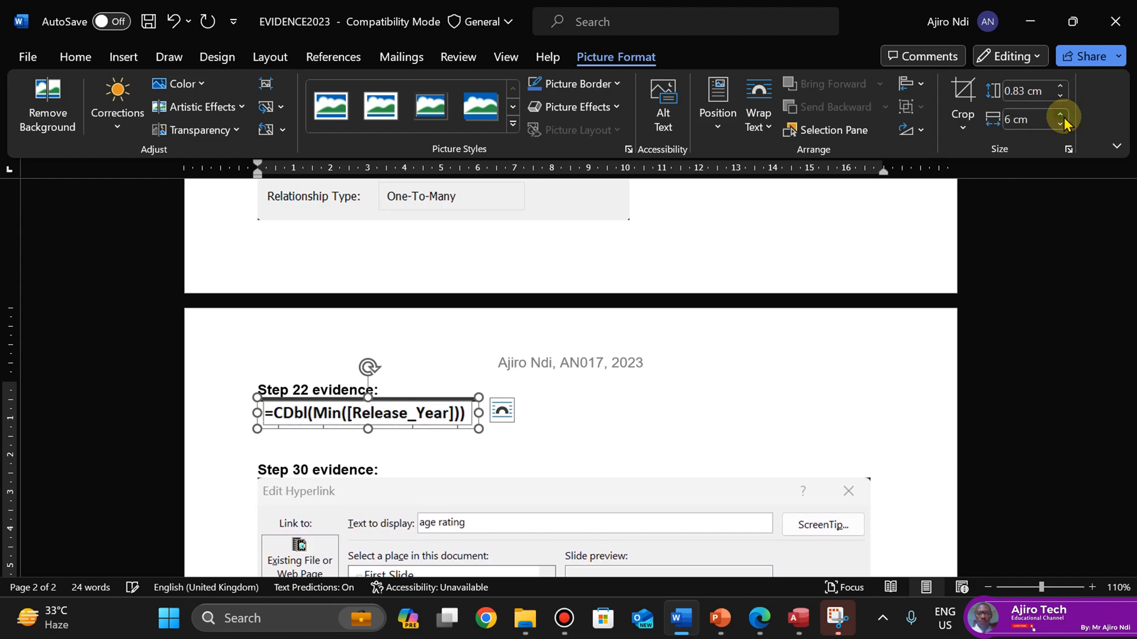
pyautogui.click(1060, 115)
pyautogui.click(1060, 115)
pyautogui.click(1060, 115)
pyautogui.click(1060, 115)
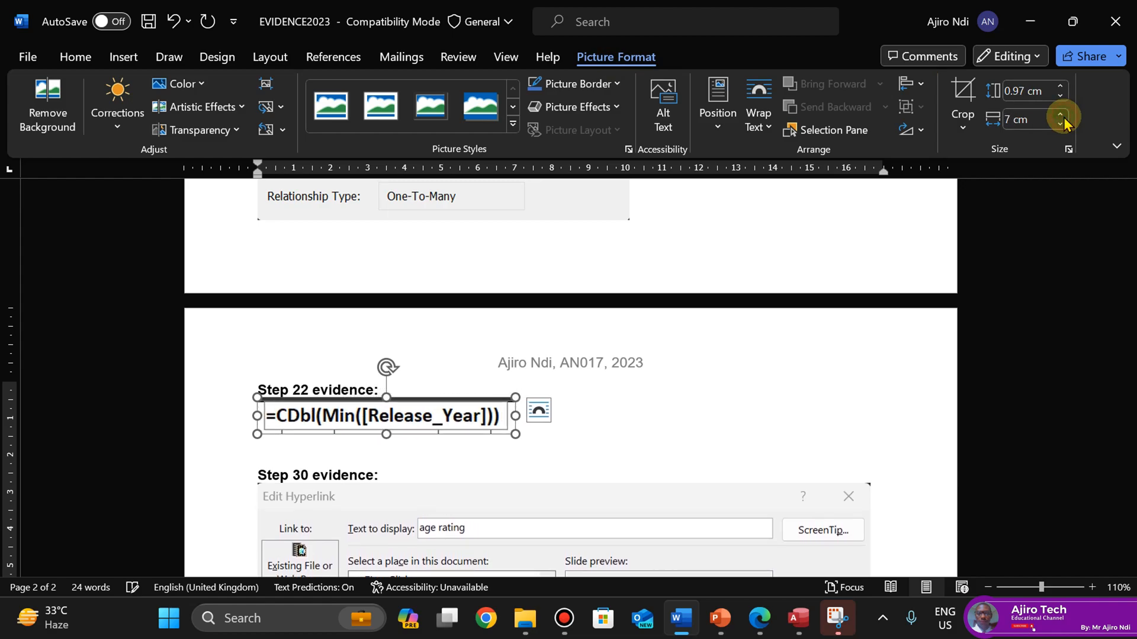
pyautogui.click(1059, 115)
pyautogui.click(1059, 115)
pyautogui.click(1059, 125)
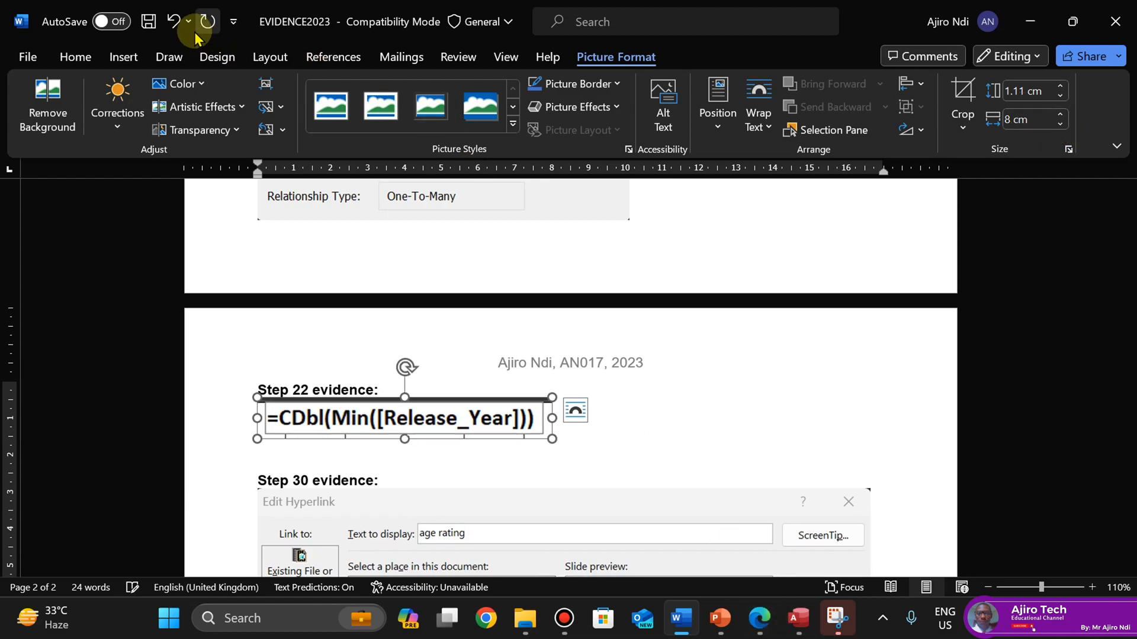
pyautogui.click(148, 21)
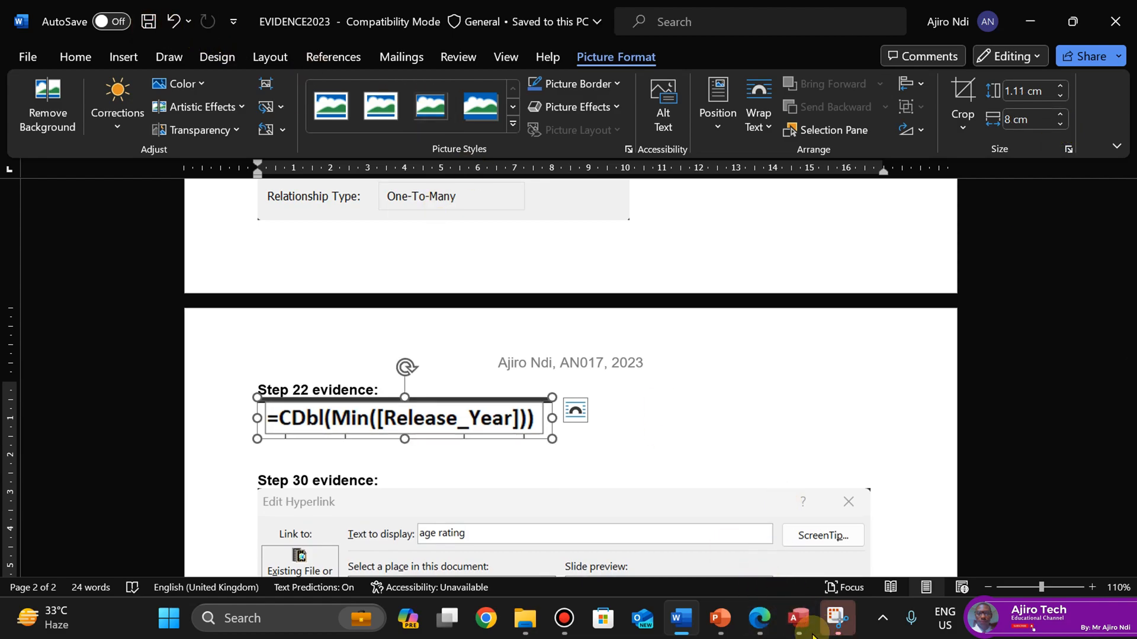
# Return to Access and close the Top Entertainment Games report without saving the widened text box
pyautogui.click(798, 618)
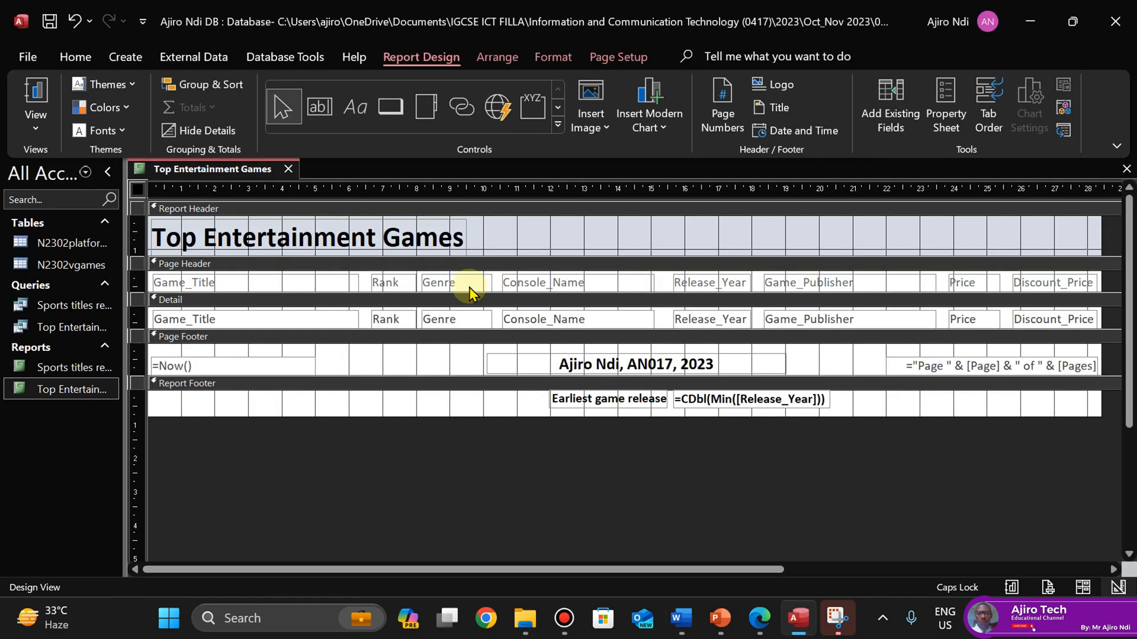
pyautogui.click(288, 170)
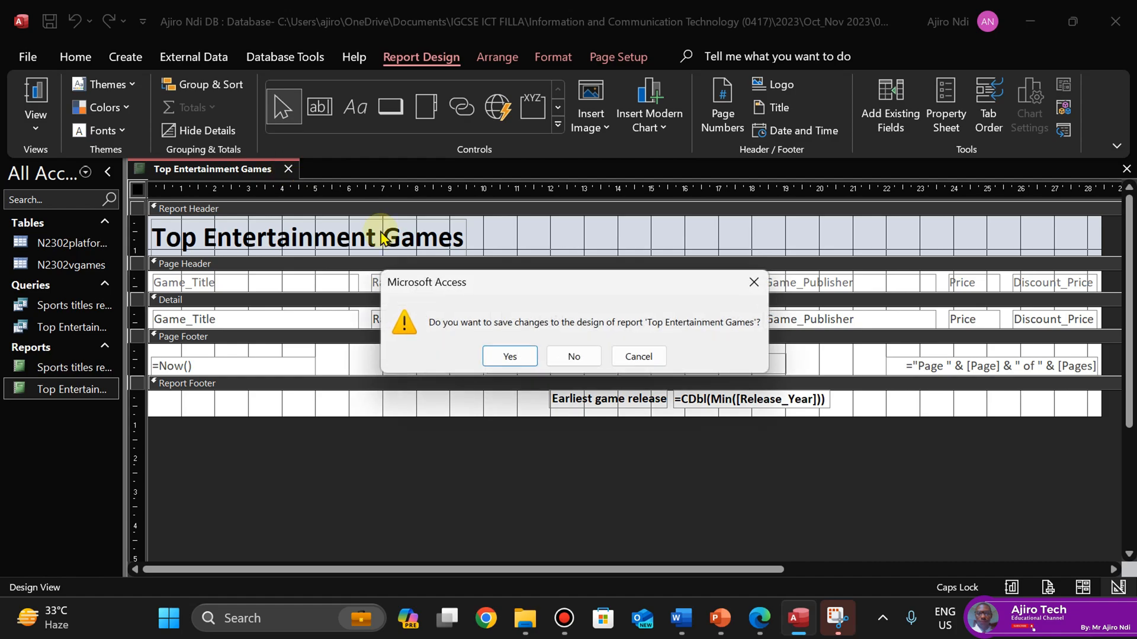
pyautogui.click(574, 356)
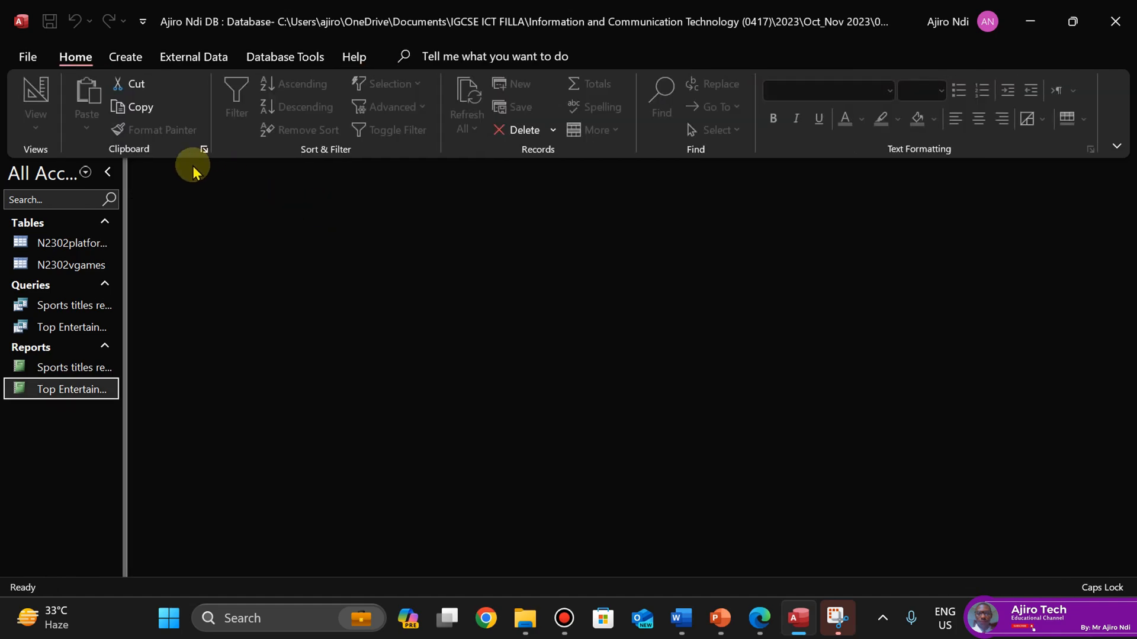
# Reopen the Top Entertainment Games report, check the earliest game release line at its end, and close it
pyautogui.doubleClick(67, 391)
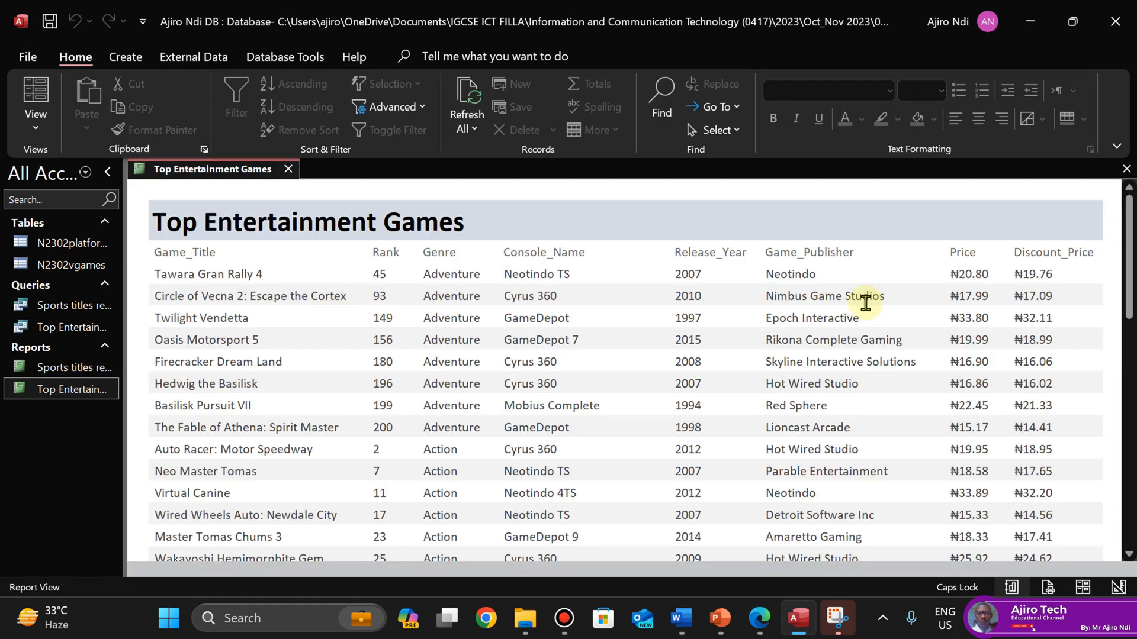
pyautogui.moveTo(1128, 284); pyautogui.dragTo(1117, 495)
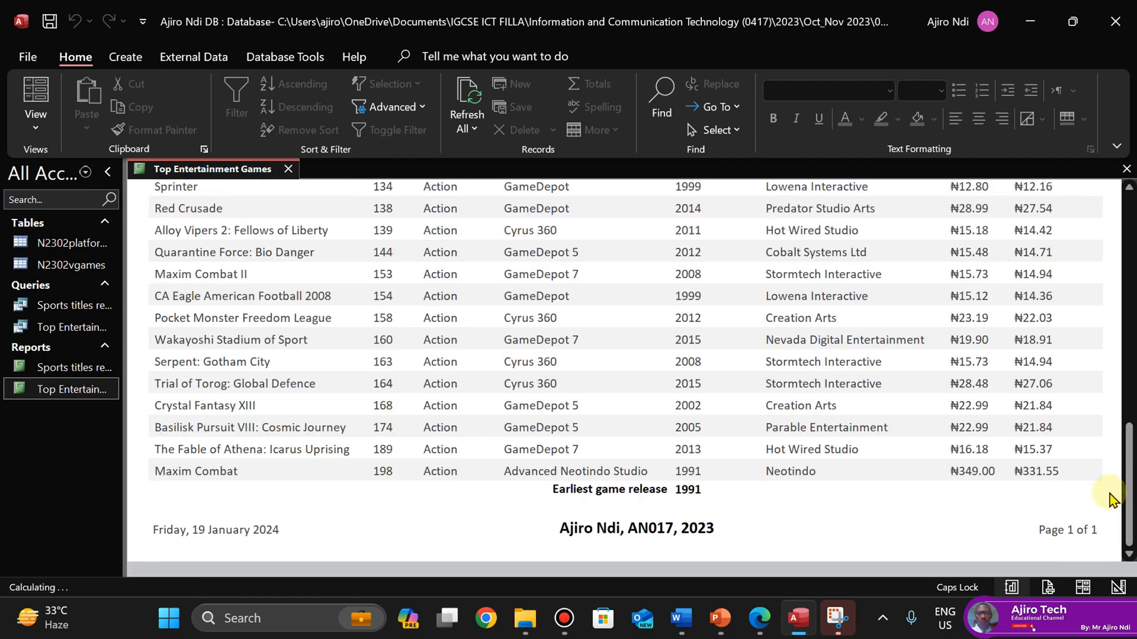
pyautogui.click(288, 170)
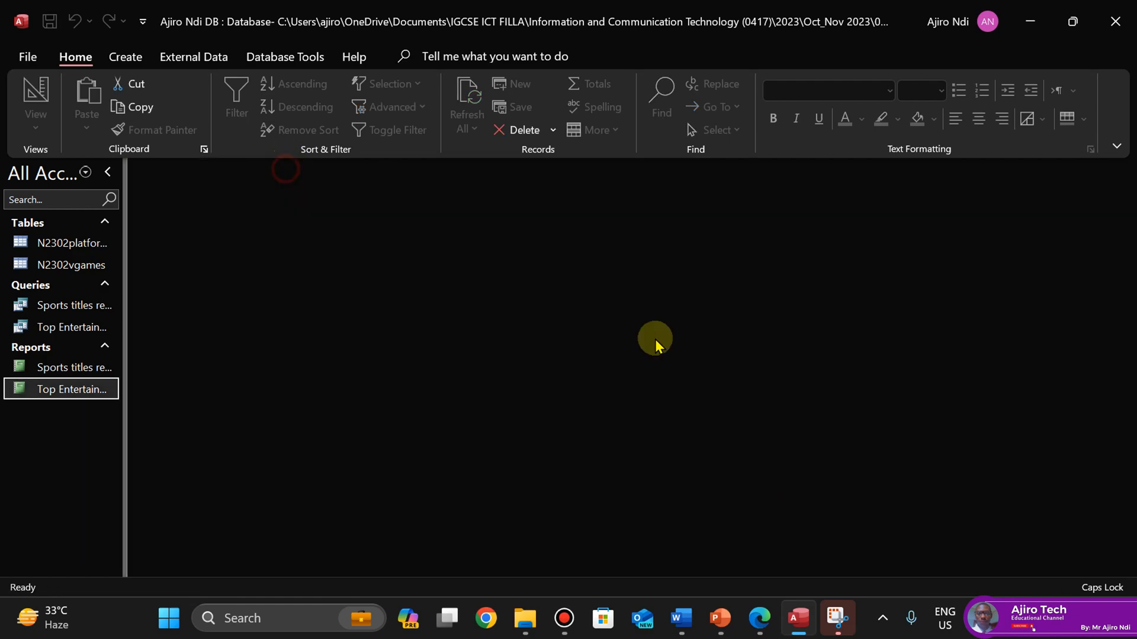
# Compare the Step 22 evidence in the Word document with the question paper's screenshot requirement
pyautogui.click(760, 618)
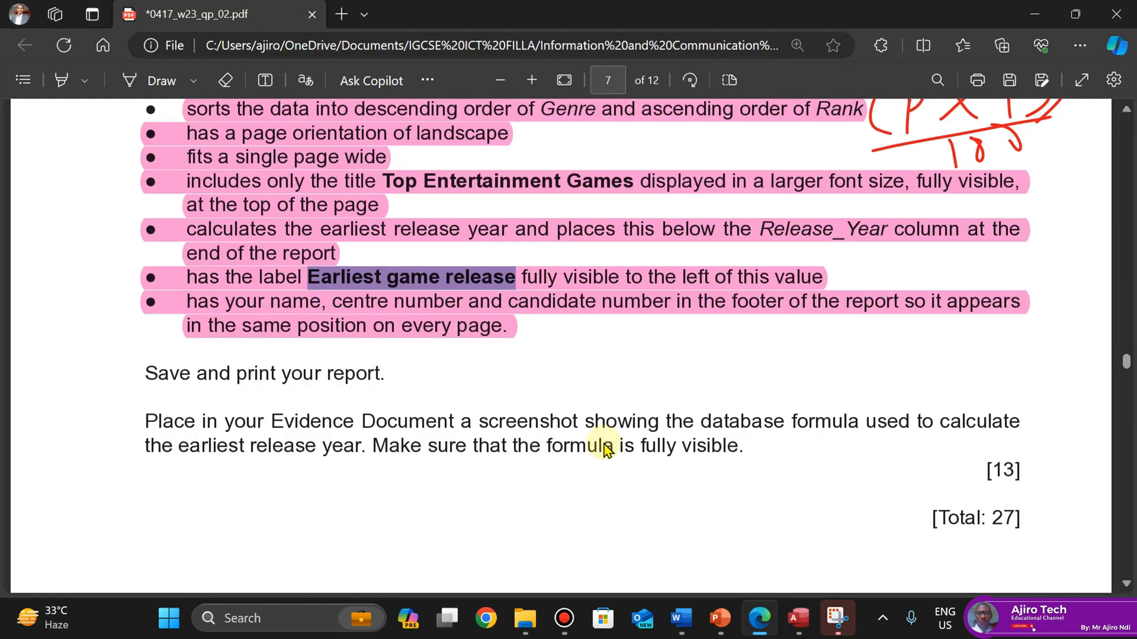
pyautogui.click(679, 622)
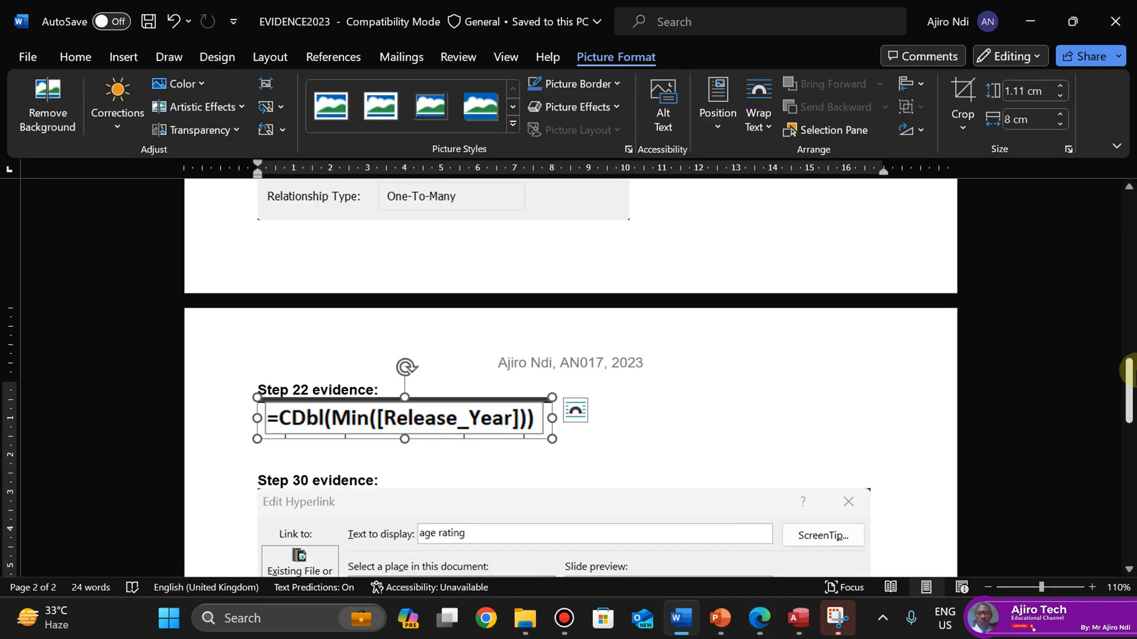
pyautogui.moveTo(1128, 396)
pyautogui.mouseDown()
pyautogui.moveTo(1128, 406)
pyautogui.moveTo(1126, 377)
pyautogui.mouseUp()
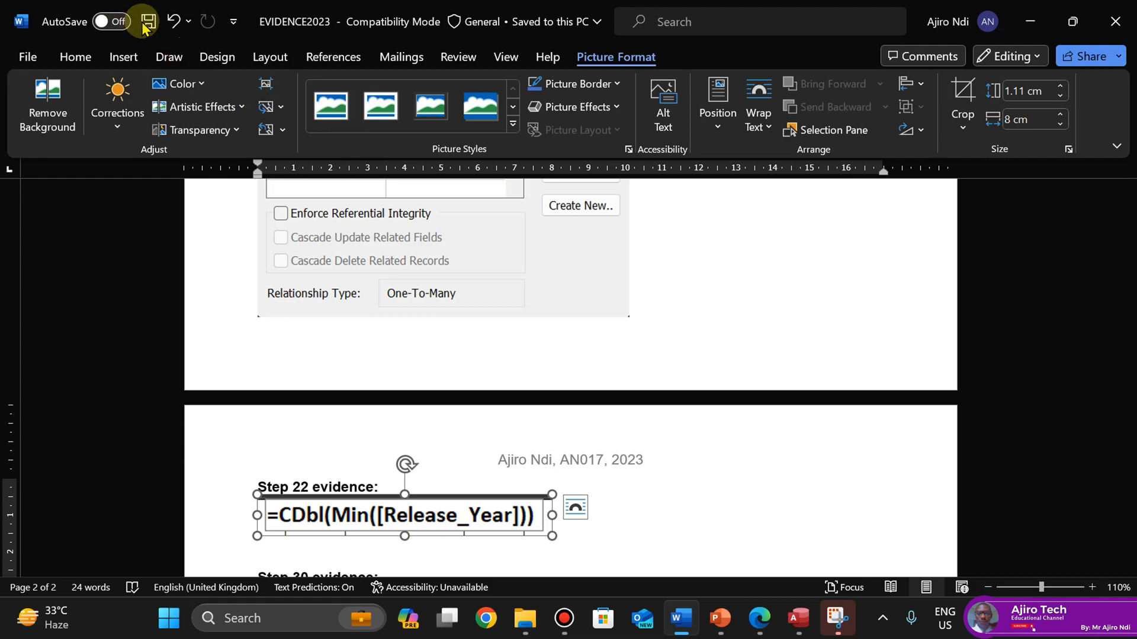
pyautogui.click(759, 618)
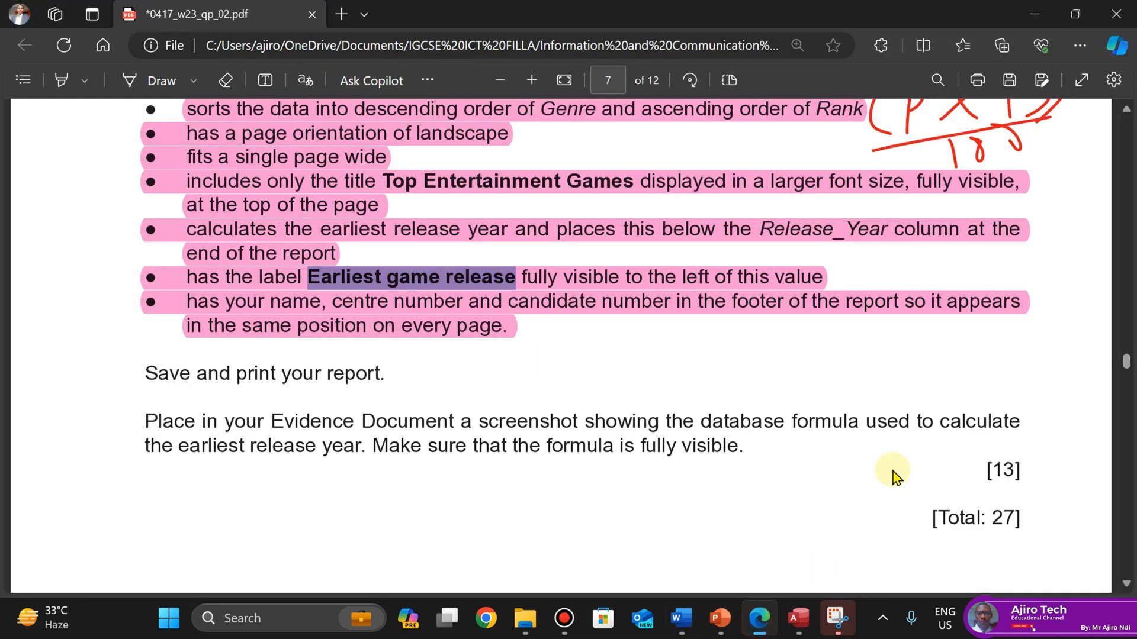
# Open PRINTOUT - REPORT 1 from the source files folder and review the printed sports titles report from start to end
pyautogui.moveTo(561, 634)
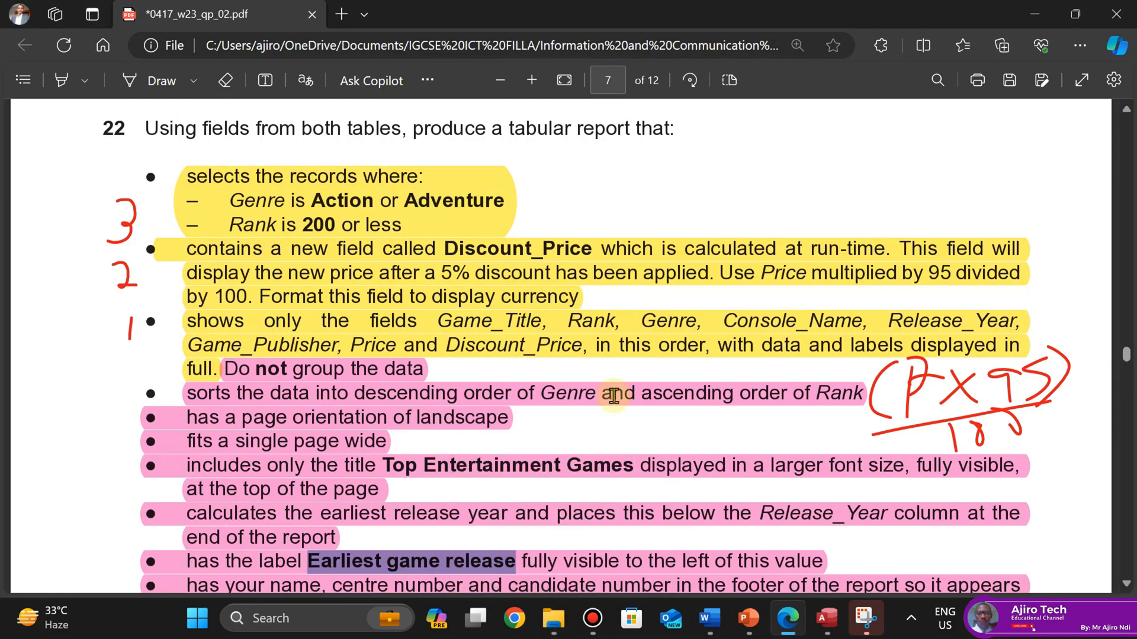
pyautogui.click(561, 631)
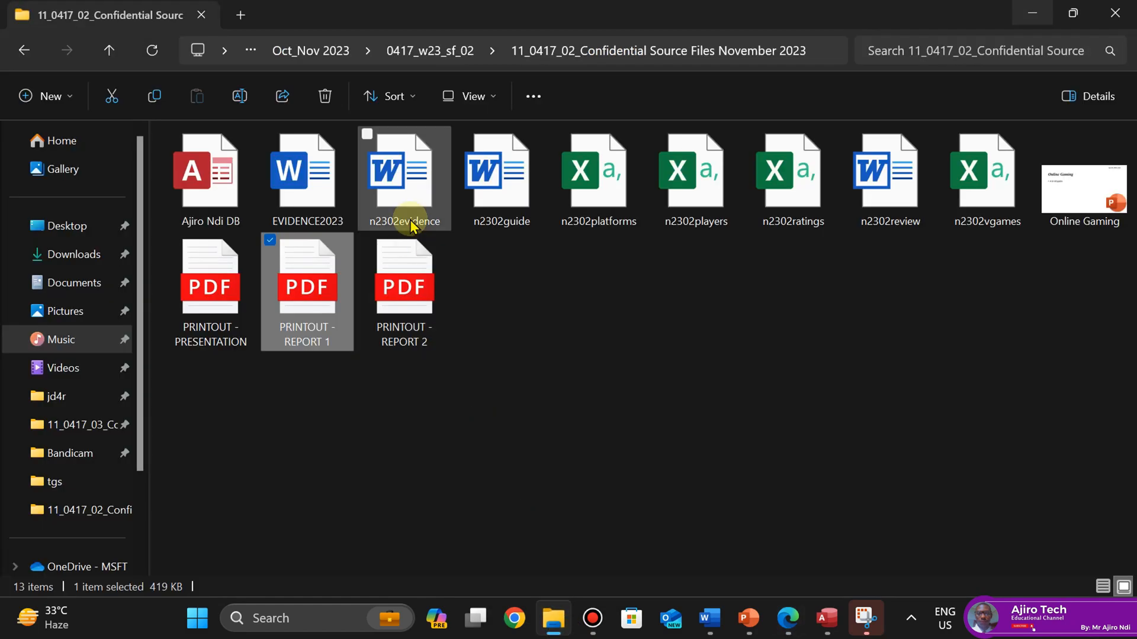
pyautogui.doubleClick(306, 290)
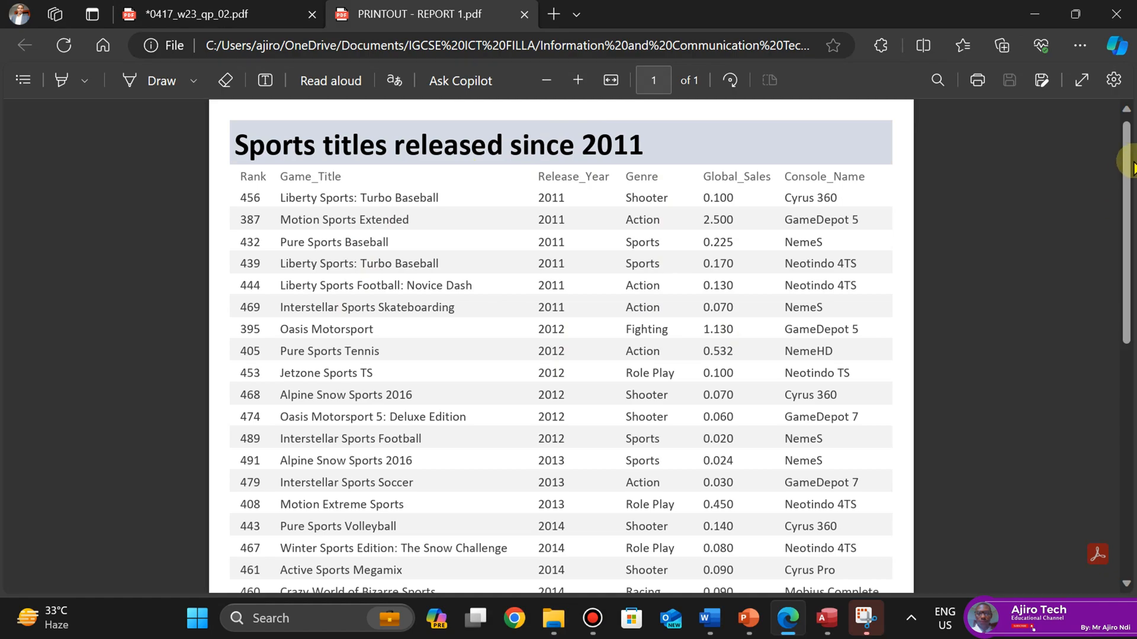
pyautogui.scroll(-10, 1129, 322)
pyautogui.moveTo(1129, 402); pyautogui.dragTo(1116, 112)
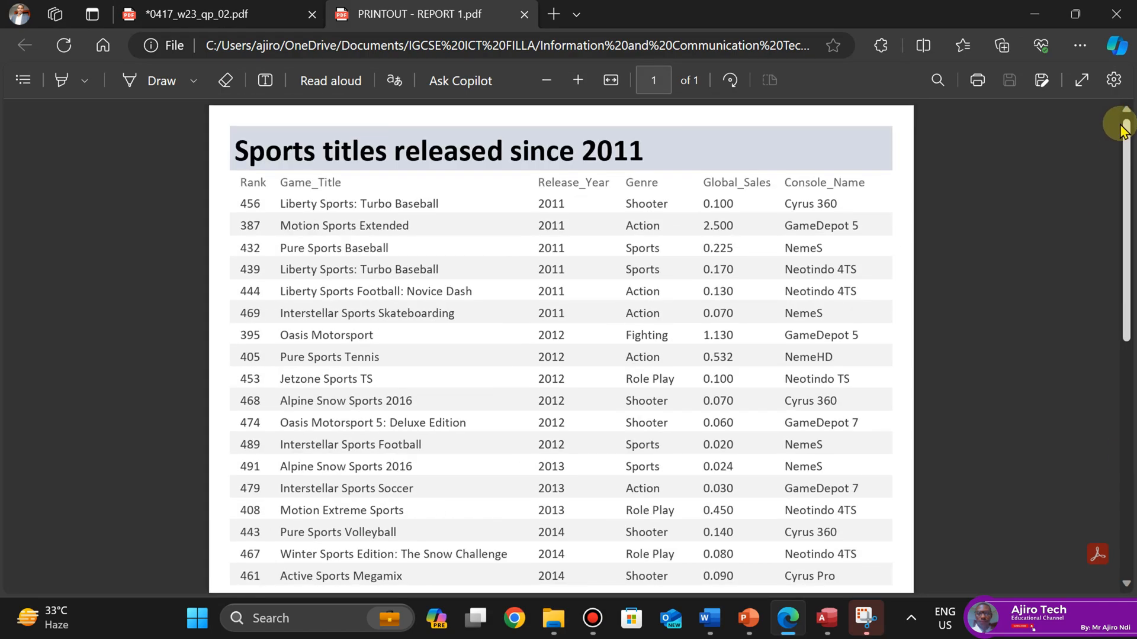
# Open PRINTOUT - REPORT 2 from the source files folder and review the printed Top Entertainment Games report
pyautogui.click(557, 618)
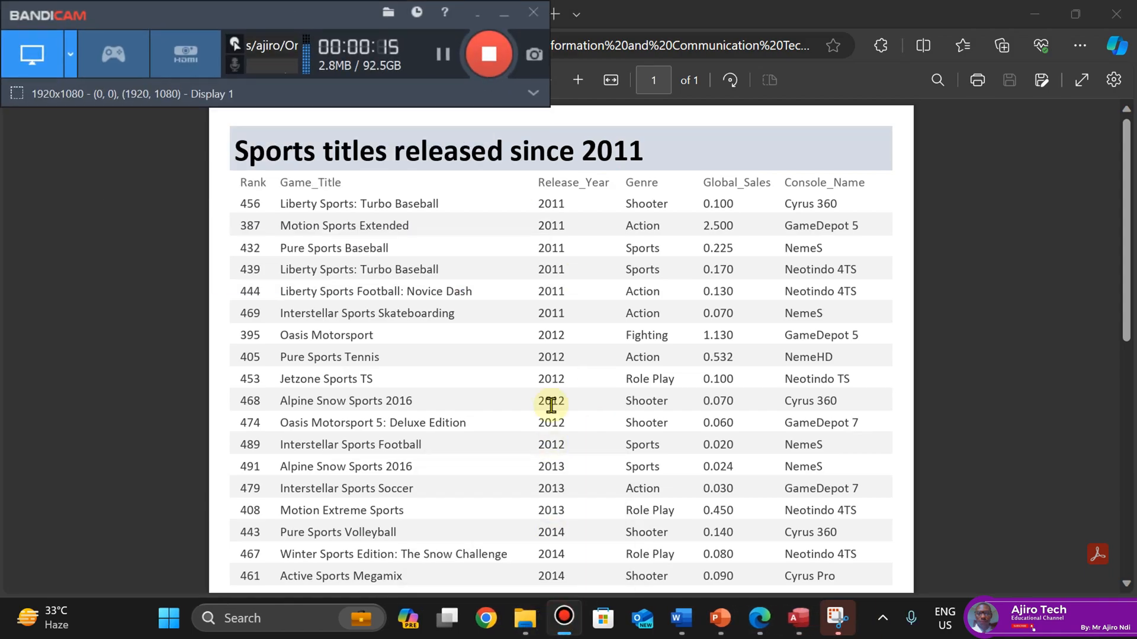
pyautogui.click(510, 16)
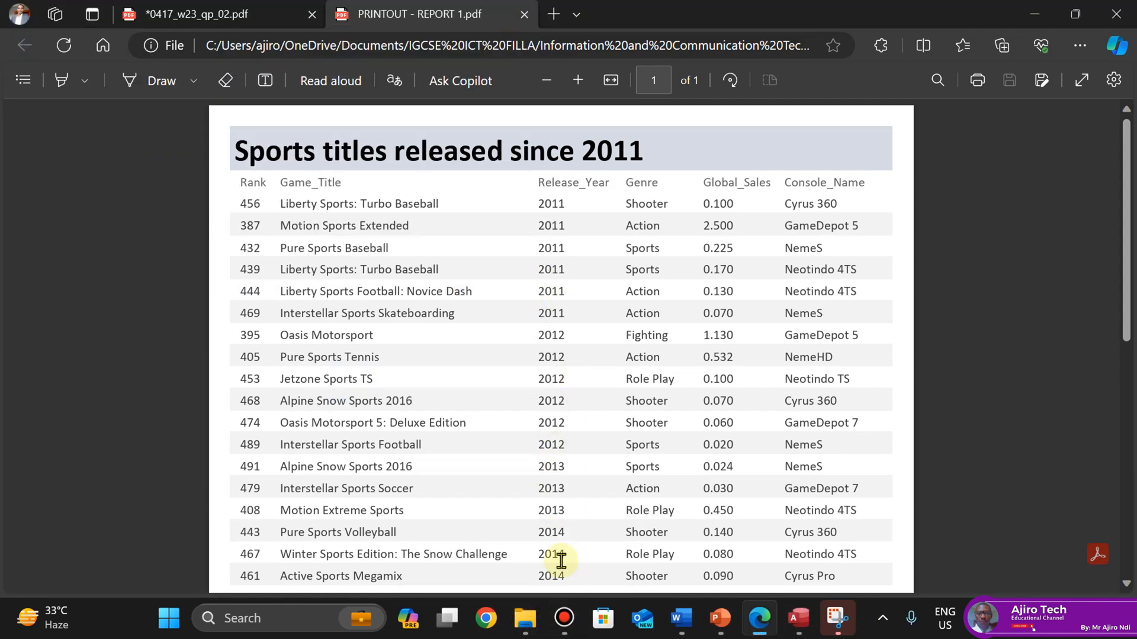
pyautogui.click(533, 631)
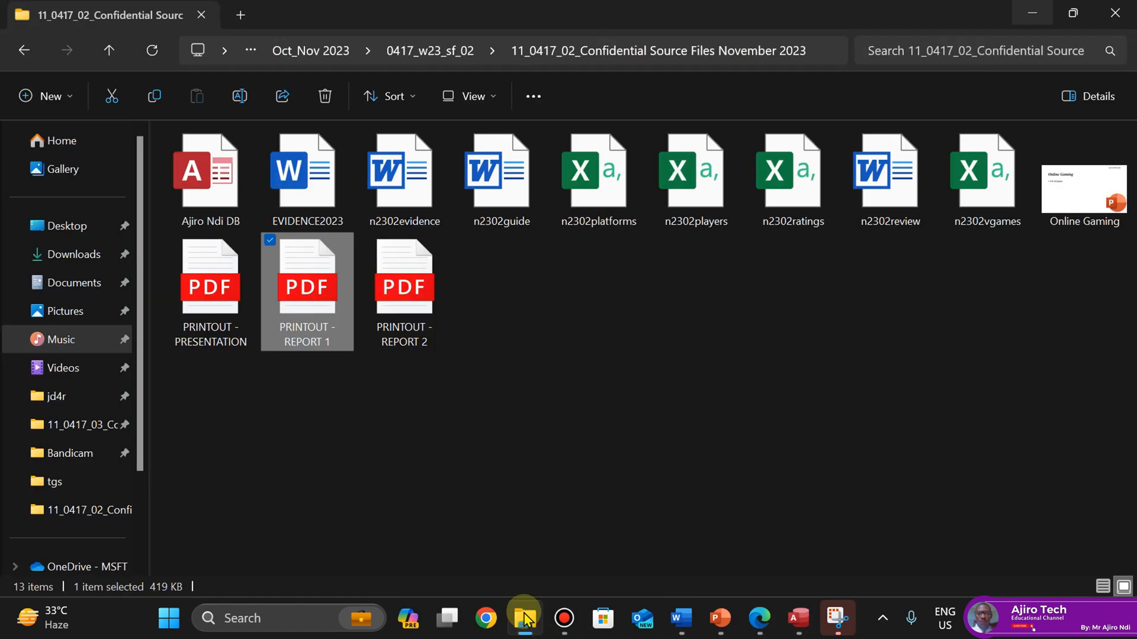
pyautogui.click(414, 290)
pyautogui.doubleClick(415, 290)
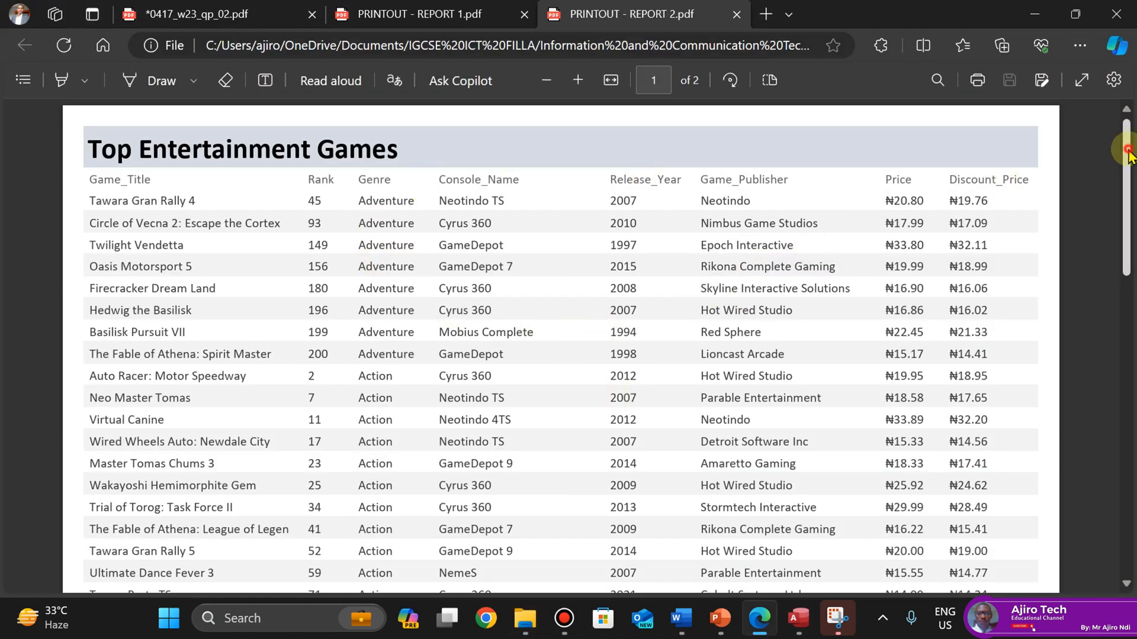
pyautogui.moveTo(1128, 149); pyautogui.dragTo(1127, 146)
pyautogui.moveTo(1125, 157); pyautogui.dragTo(1087, 161)
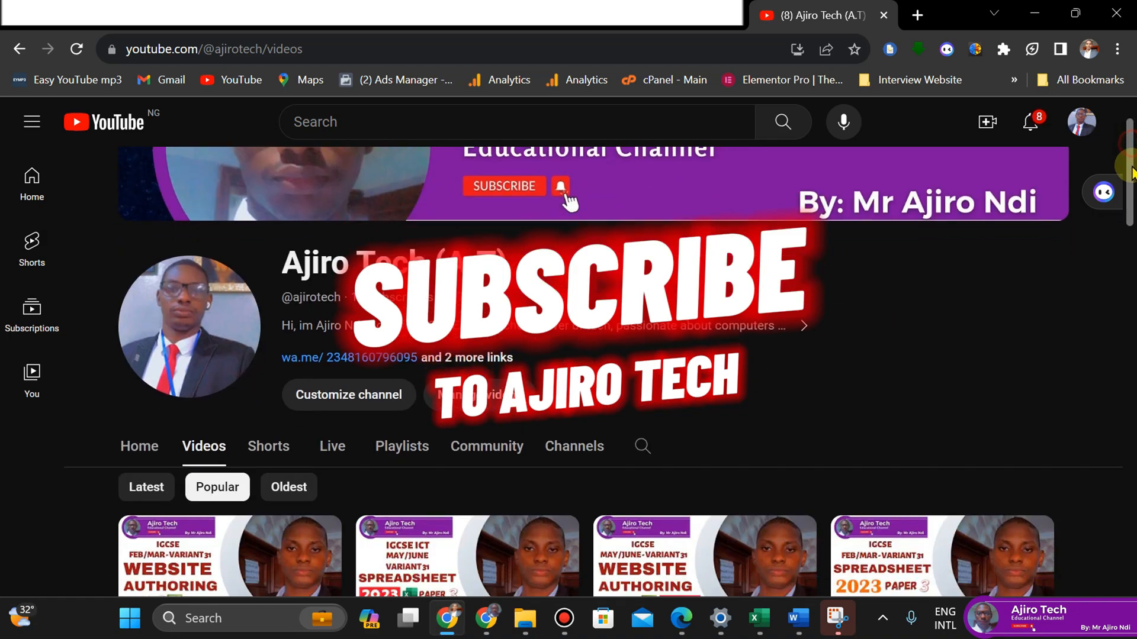
pyautogui.moveTo(1131, 142)
pyautogui.mouseDown()
pyautogui.moveTo(1132, 210)
pyautogui.moveTo(1129, 131)
pyautogui.mouseUp()
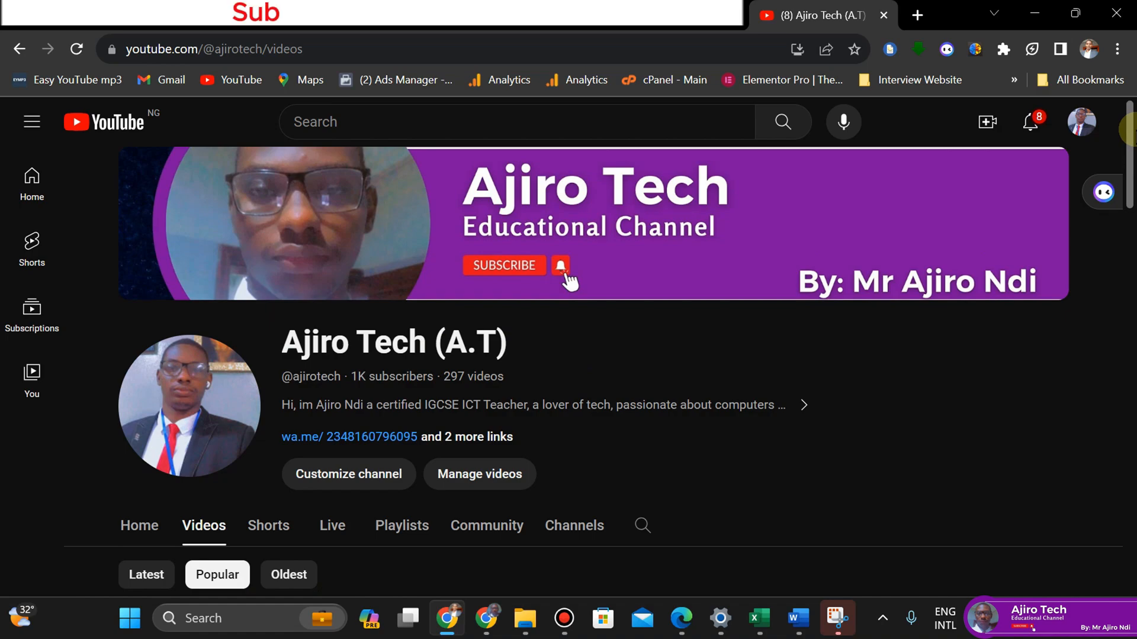
pyautogui.moveTo(1132, 135); pyautogui.dragTo(1130, 233)
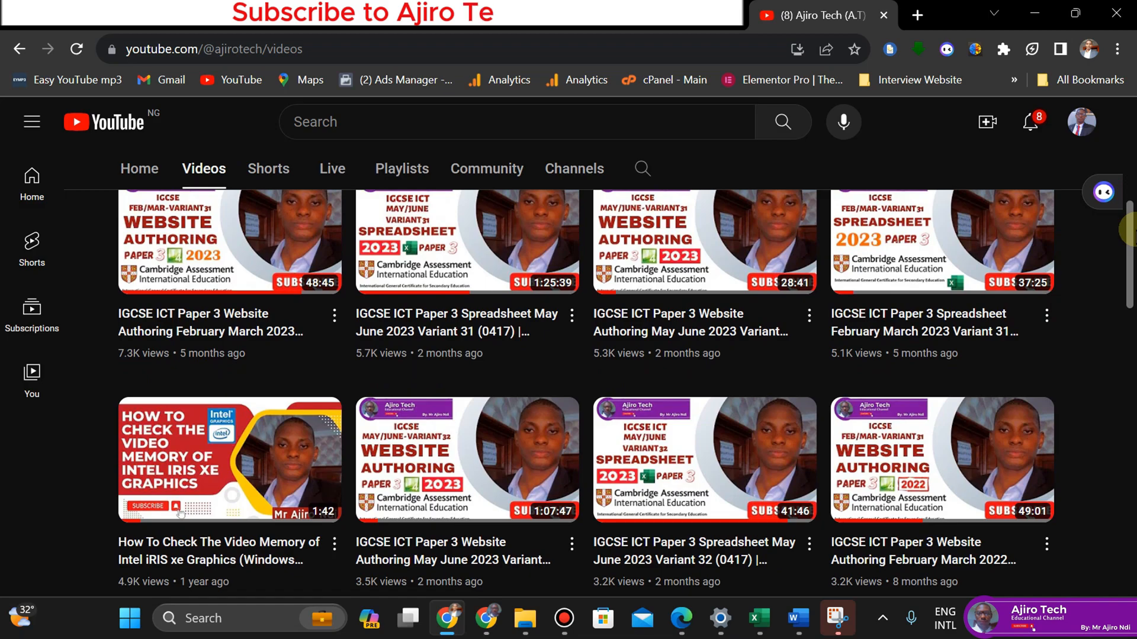
pyautogui.moveTo(1131, 225); pyautogui.dragTo(1132, 211)
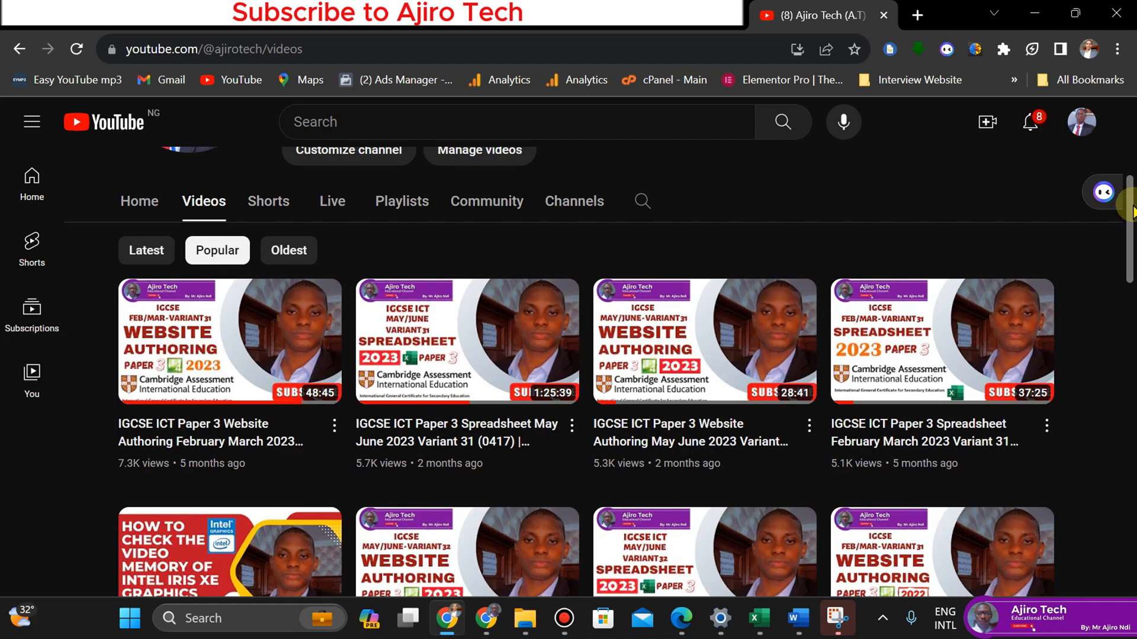
pyautogui.moveTo(1131, 198); pyautogui.dragTo(1131, 134)
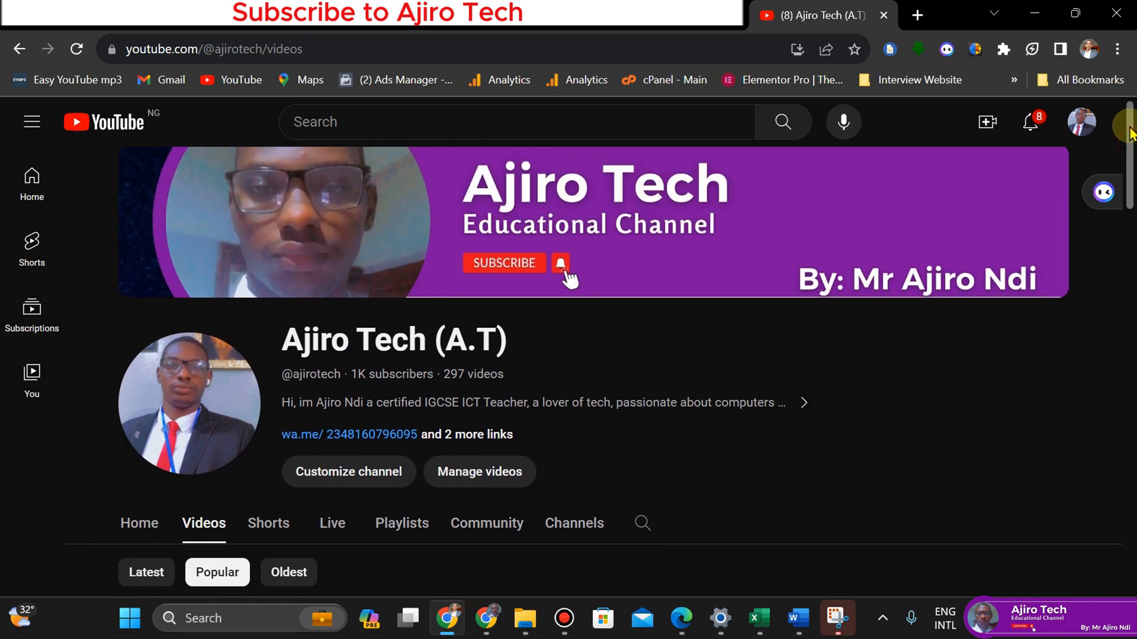